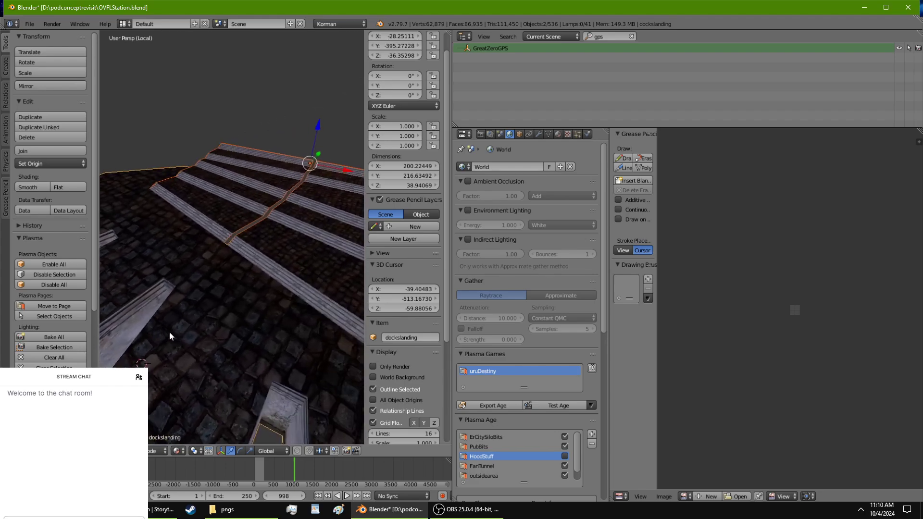
Step: Add THEGIANTSPOON to the selection and isolate it together with the dock landing and stairs in local view
{"action": "key", "text": "KP_Divide"}
{"action": "middle_click_drag", "start_coordinate": [185, 157], "coordinate": [331, 235]}
{"action": "scroll", "coordinate": [201, 189], "scroll_direction": "up", "scroll_amount": 8}
{"action": "scroll", "coordinate": [208, 198], "scroll_direction": "down", "scroll_amount": 8}
{"action": "right_click", "coordinate": [185, 185], "text": "shift"}
{"action": "key", "text": "KP_Divide"}
{"action": "scroll", "coordinate": [226, 243], "scroll_direction": "up", "scroll_amount": 3}
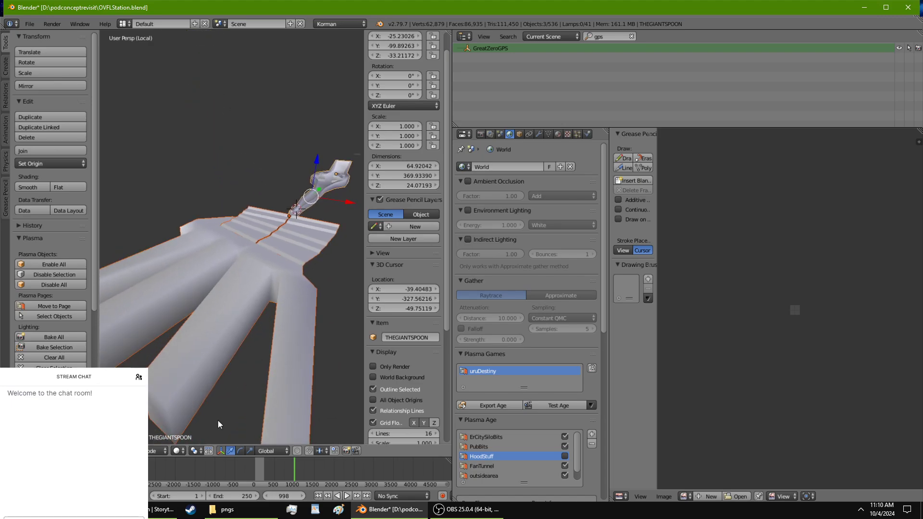
Step: Switch the viewport to a shading mode that shows textures and inspect the stairs, landing and spoon
{"action": "left_click", "coordinate": [178, 450]}
{"action": "left_click", "coordinate": [200, 396]}
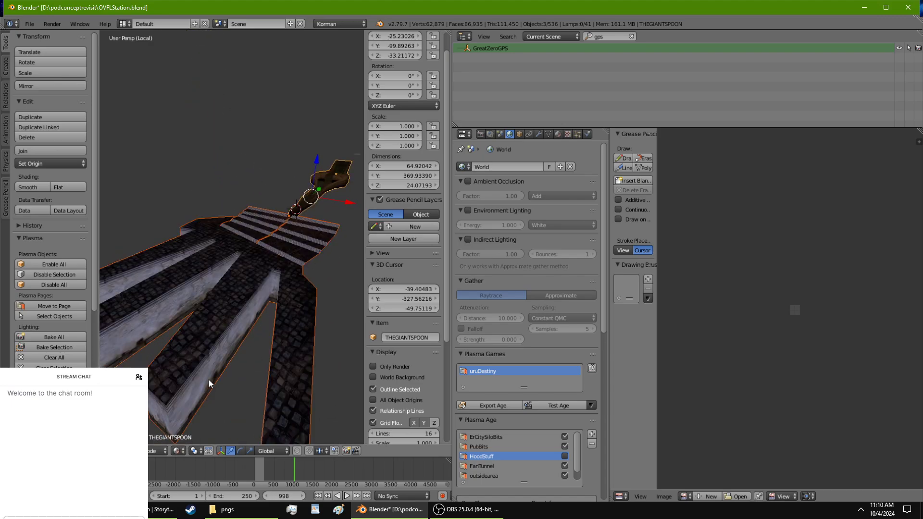
{"action": "mouse_move", "coordinate": [208, 378]}
{"action": "middle_mouse_down"}
{"action": "mouse_move", "coordinate": [270, 264]}
{"action": "mouse_move", "coordinate": [298, 322]}
{"action": "mouse_move", "coordinate": [198, 370]}
{"action": "mouse_move", "coordinate": [200, 361]}
{"action": "mouse_move", "coordinate": [159, 374]}
{"action": "mouse_move", "coordinate": [240, 344]}
{"action": "mouse_move", "coordinate": [185, 340]}
{"action": "mouse_move", "coordinate": [202, 336]}
{"action": "mouse_move", "coordinate": [199, 354]}
{"action": "mouse_move", "coordinate": [151, 341]}
{"action": "mouse_move", "coordinate": [197, 300]}
{"action": "middle_mouse_up"}
{"action": "scroll", "coordinate": [251, 215], "scroll_direction": "up", "scroll_amount": 9}
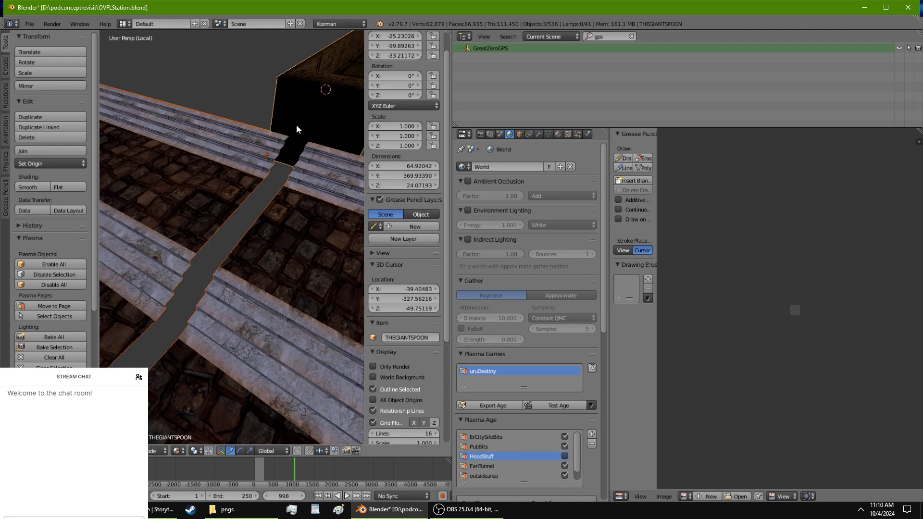
{"action": "middle_click_drag", "start_coordinate": [296, 125], "coordinate": [298, 156]}
{"action": "middle_click_drag", "start_coordinate": [241, 253], "coordinate": [160, 268]}
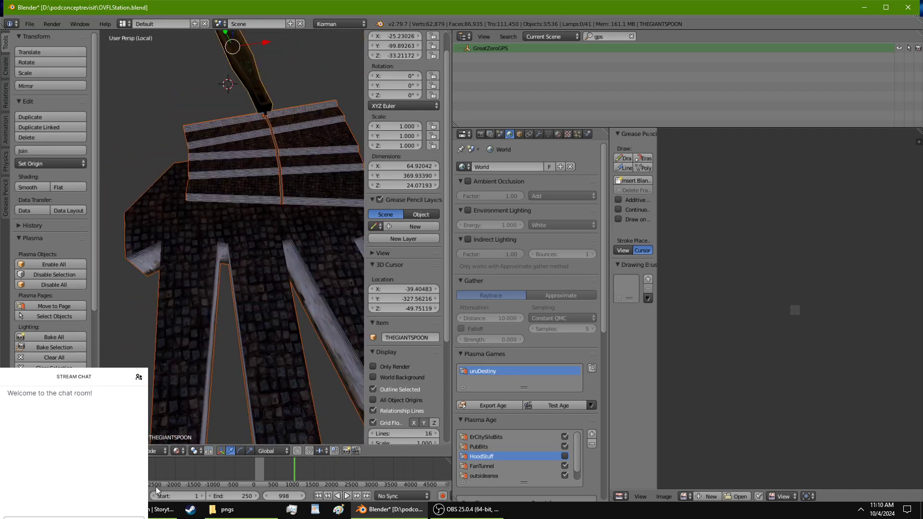
Step: Check the reference texture islmBorderLong.png in Photos, move its window aside and return to Blender
{"action": "key", "text": "alt+Tab"}
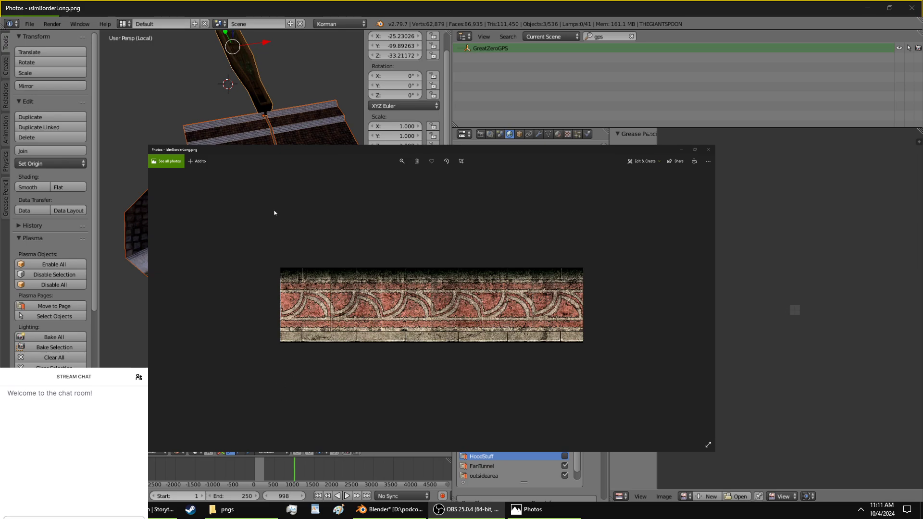
{"action": "left_click_drag", "start_coordinate": [335, 272], "coordinate": [743, 211]}
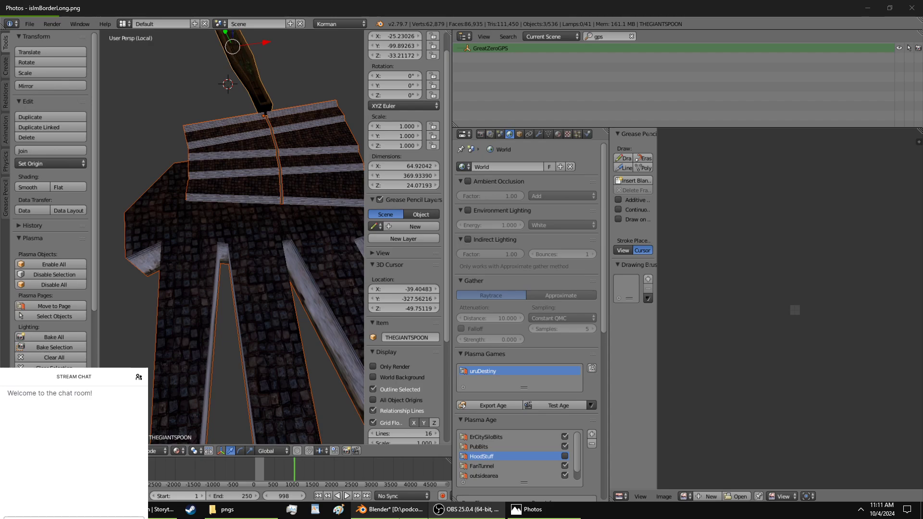
{"action": "left_click", "coordinate": [395, 509]}
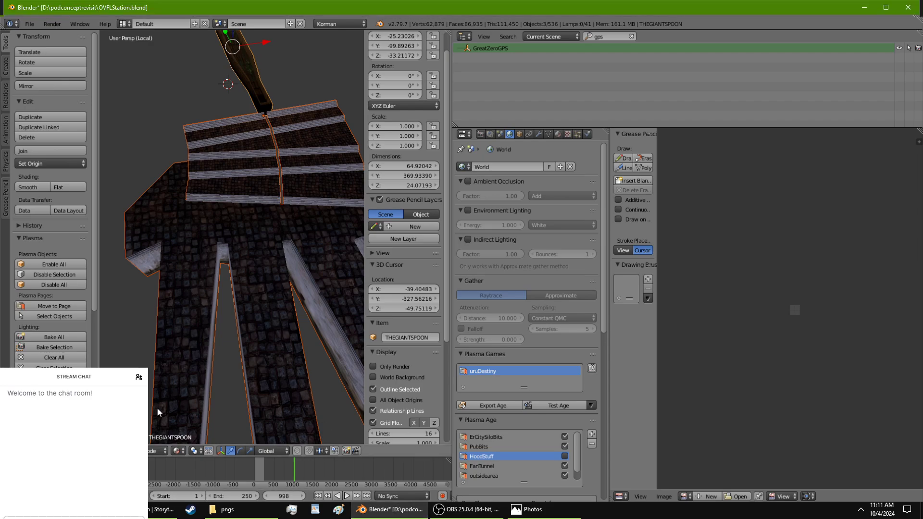
{"action": "left_click", "coordinate": [89, 509]}
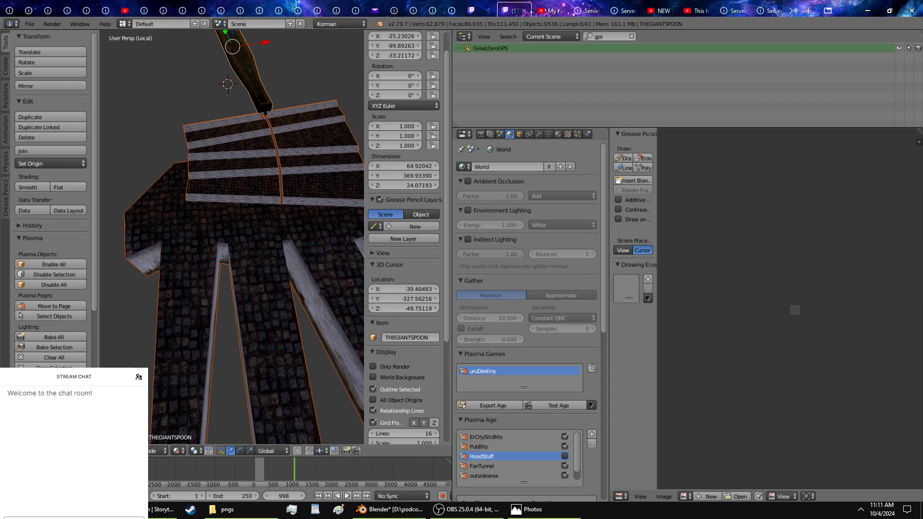
{"action": "left_click", "coordinate": [389, 510]}
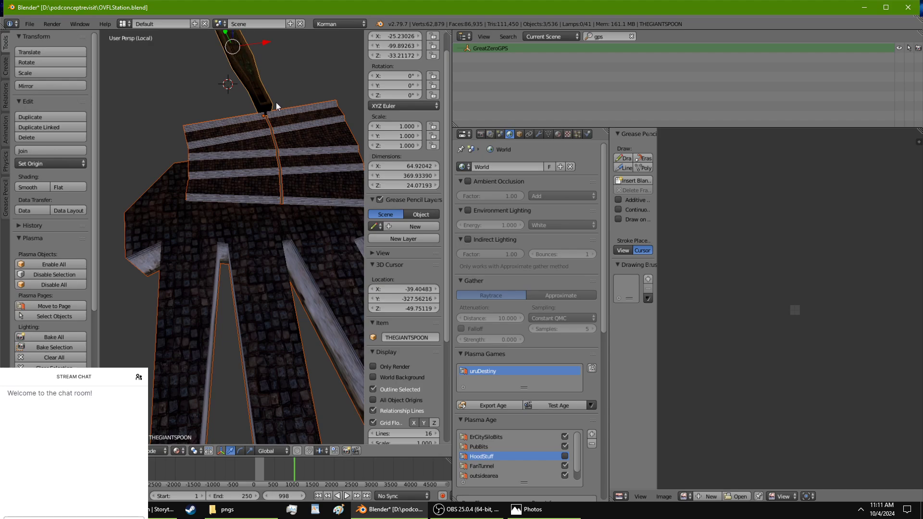
Step: Open the dockslanding mesh in Edit Mode and switch to face selection
{"action": "middle_click_drag", "start_coordinate": [276, 106], "coordinate": [279, 253]}
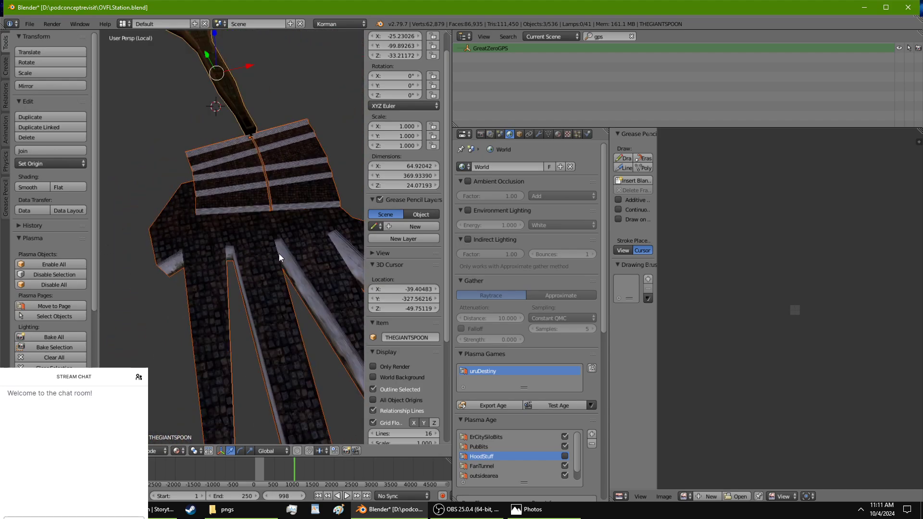
{"action": "right_click", "coordinate": [257, 236]}
{"action": "key", "text": "Tab"}
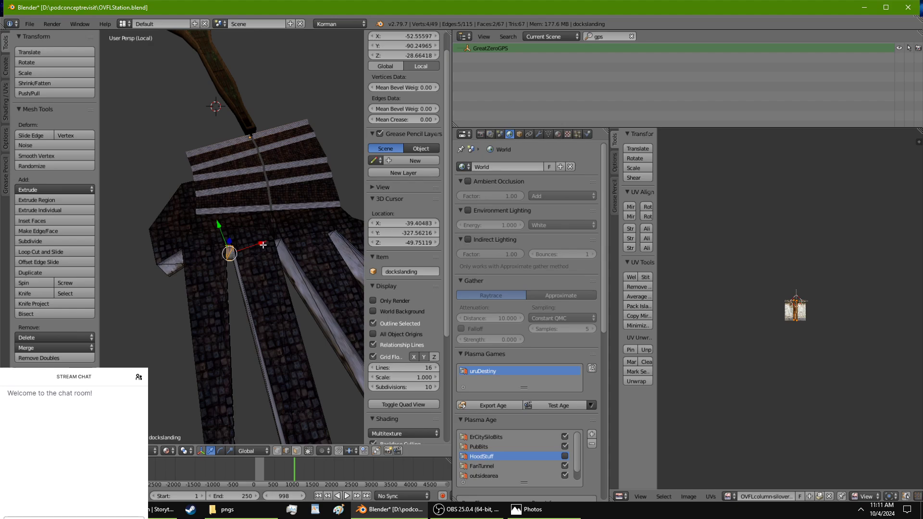
{"action": "key", "text": "a"}
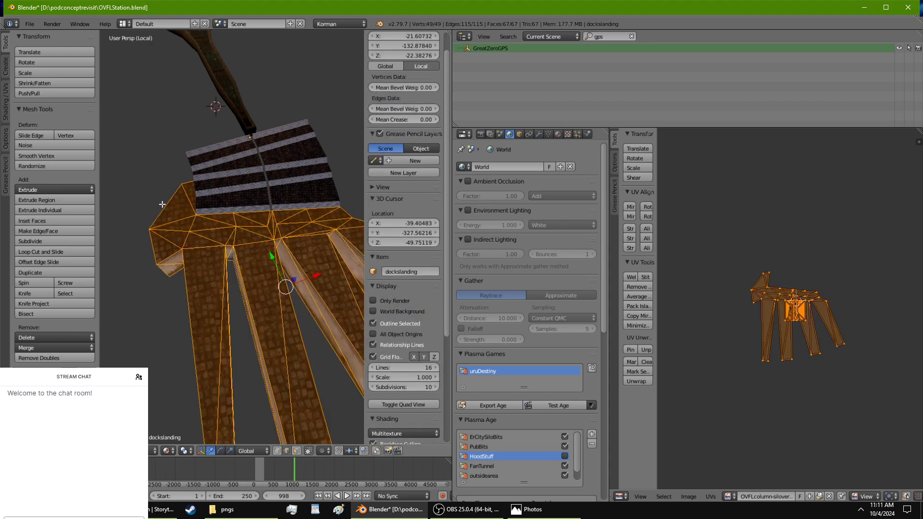
{"action": "scroll", "coordinate": [165, 204], "scroll_direction": "up", "scroll_amount": 3}
{"action": "middle_click_drag", "start_coordinate": [150, 211], "coordinate": [233, 216], "text": "shift"}
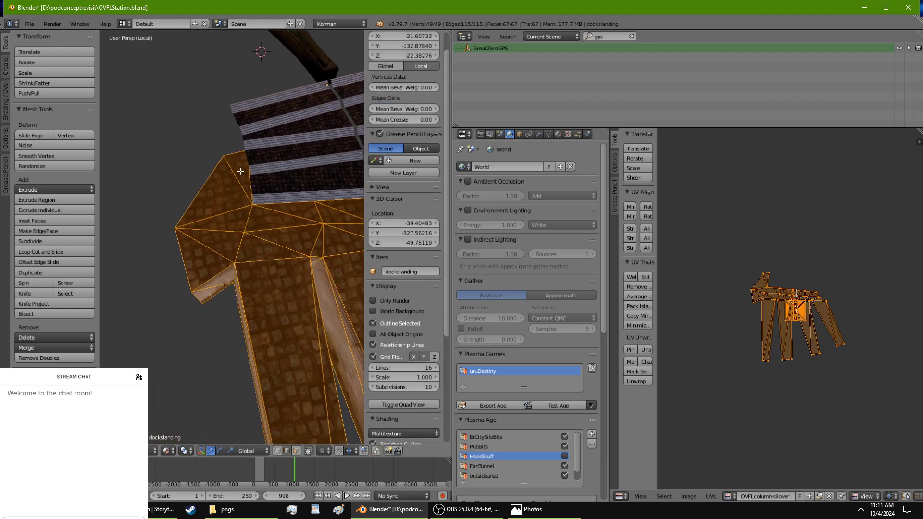
{"action": "right_click", "coordinate": [240, 171]}
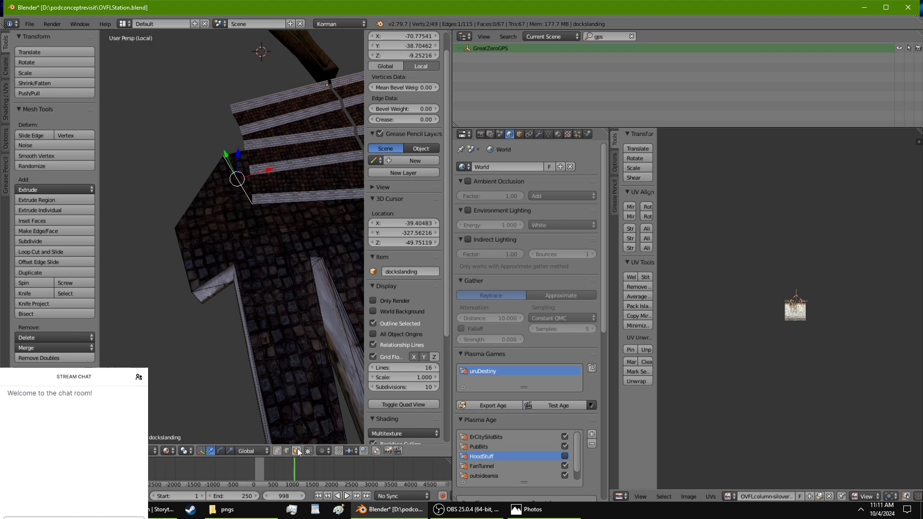
{"action": "left_click", "coordinate": [296, 451]}
Step: Select the connected top faces from the landing's outer end across the first finger to the second
{"action": "right_click", "coordinate": [241, 169]}
{"action": "right_click", "coordinate": [203, 252], "text": "ctrl"}
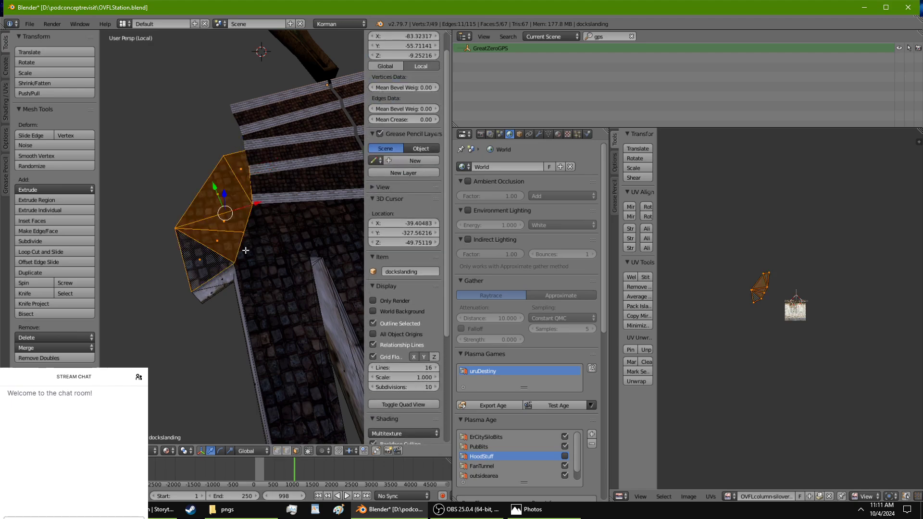
{"action": "right_click", "coordinate": [295, 316], "text": "ctrl"}
{"action": "right_click", "coordinate": [292, 234], "text": "ctrl"}
{"action": "middle_click_drag", "start_coordinate": [305, 237], "coordinate": [257, 235]}
{"action": "right_click", "coordinate": [316, 318], "text": "ctrl"}
{"action": "right_click", "coordinate": [277, 384], "text": "ctrl"}
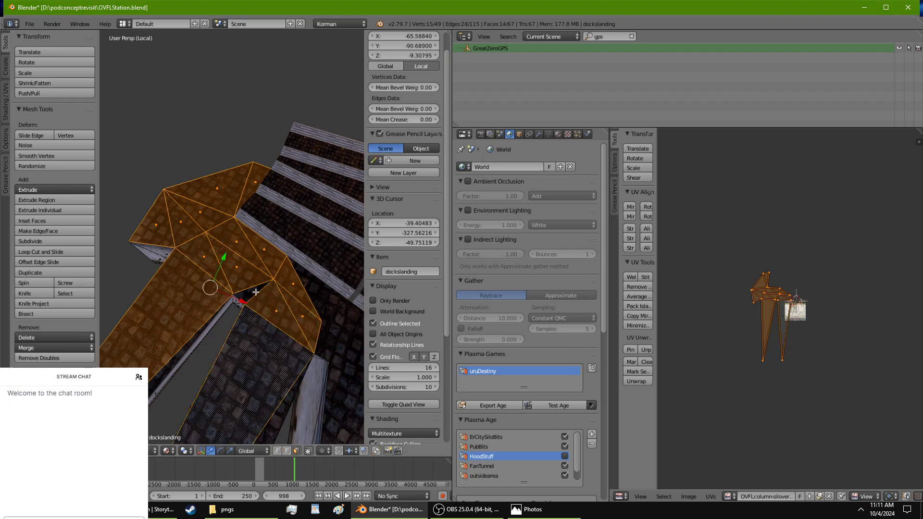
Step: Extend the selection over the missing top faces of the first two fingers and across the third finger
{"action": "right_click", "coordinate": [249, 293], "text": "ctrl"}
{"action": "middle_click_drag", "start_coordinate": [268, 305], "coordinate": [284, 255]}
{"action": "middle_click_drag", "start_coordinate": [191, 282], "coordinate": [308, 160], "text": "shift"}
{"action": "right_click", "coordinate": [273, 276], "text": "ctrl"}
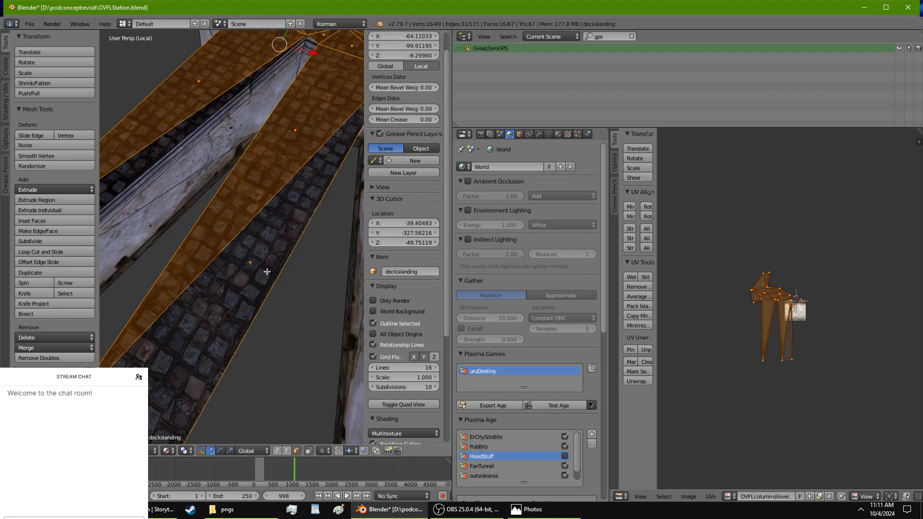
{"action": "scroll", "coordinate": [262, 276], "scroll_direction": "down", "scroll_amount": 3}
{"action": "right_click", "coordinate": [168, 242], "text": "ctrl"}
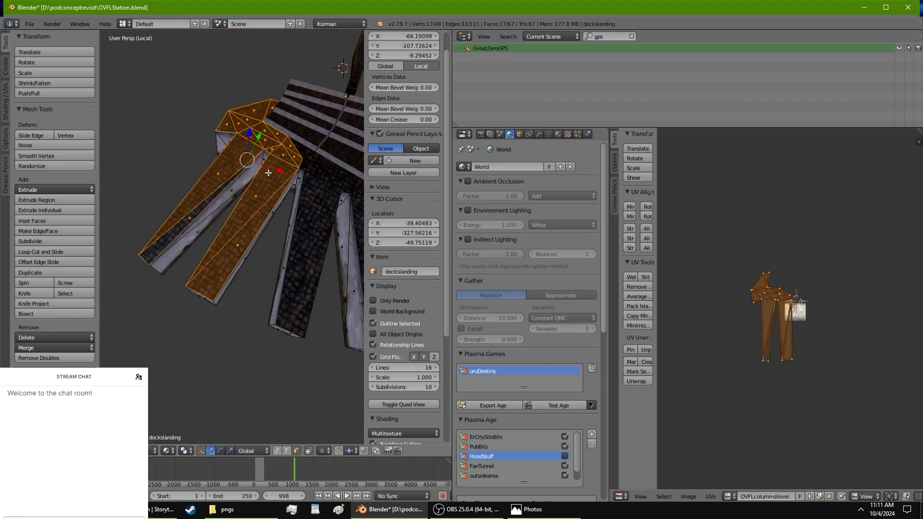
{"action": "right_click", "coordinate": [311, 263], "text": "ctrl"}
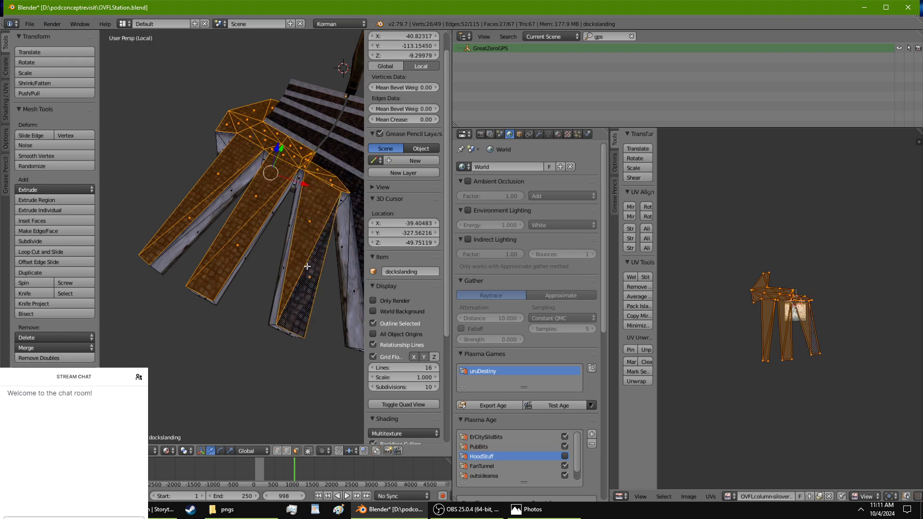
Step: Extend the selection over the remaining top faces beside the stairs and along the fourth finger
{"action": "mouse_move", "coordinate": [309, 266]}
{"action": "middle_mouse_down"}
{"action": "mouse_move", "coordinate": [339, 226]}
{"action": "mouse_move", "coordinate": [316, 252]}
{"action": "middle_mouse_up"}
{"action": "middle_click_drag", "start_coordinate": [305, 204], "coordinate": [255, 330], "text": "shift"}
{"action": "scroll", "coordinate": [255, 330], "scroll_direction": "up", "scroll_amount": 3}
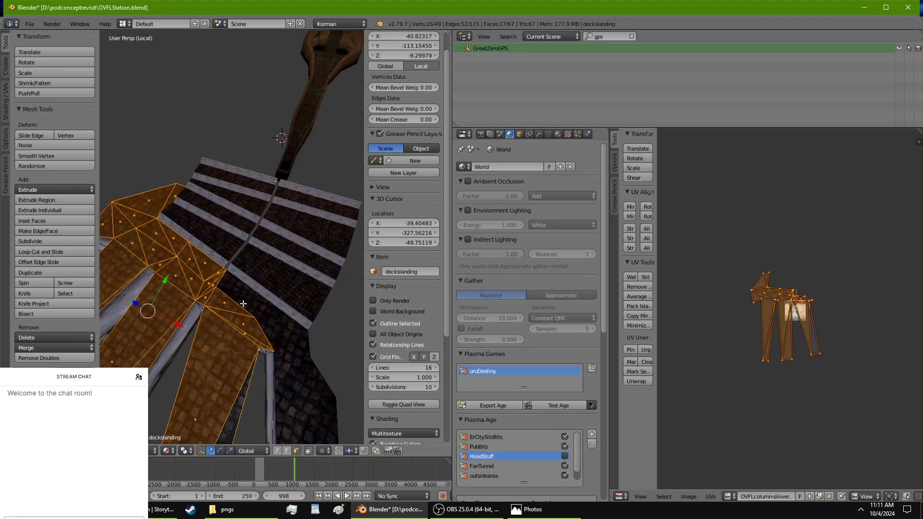
{"action": "right_click", "coordinate": [233, 285], "text": "ctrl"}
{"action": "right_click", "coordinate": [291, 338], "text": "ctrl"}
{"action": "right_click", "coordinate": [299, 385], "text": "ctrl"}
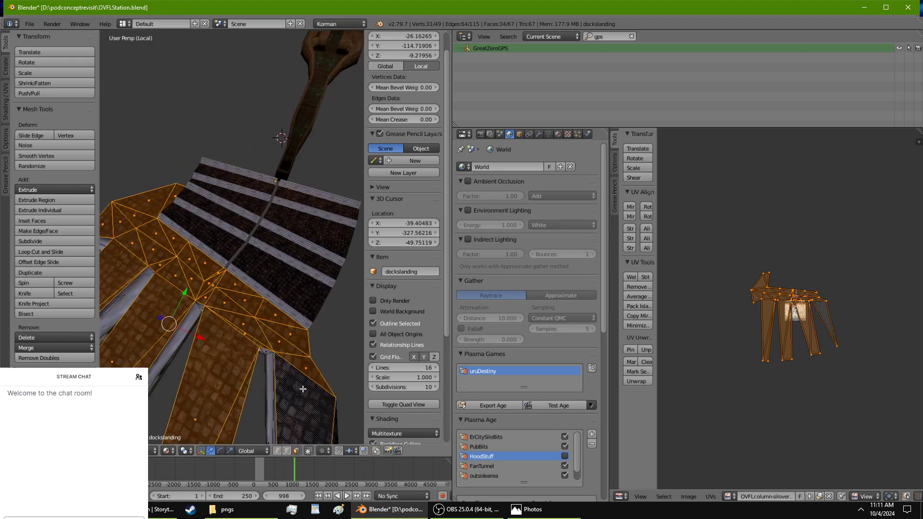
{"action": "middle_click_drag", "start_coordinate": [301, 368], "coordinate": [312, 304]}
{"action": "right_click", "coordinate": [285, 275], "text": "ctrl"}
Step: Extrude the selected top faces of the landing in place, without moving them
{"action": "scroll", "coordinate": [313, 303], "scroll_direction": "down", "scroll_amount": 3}
{"action": "middle_click_drag", "start_coordinate": [241, 276], "coordinate": [314, 327], "text": "shift"}
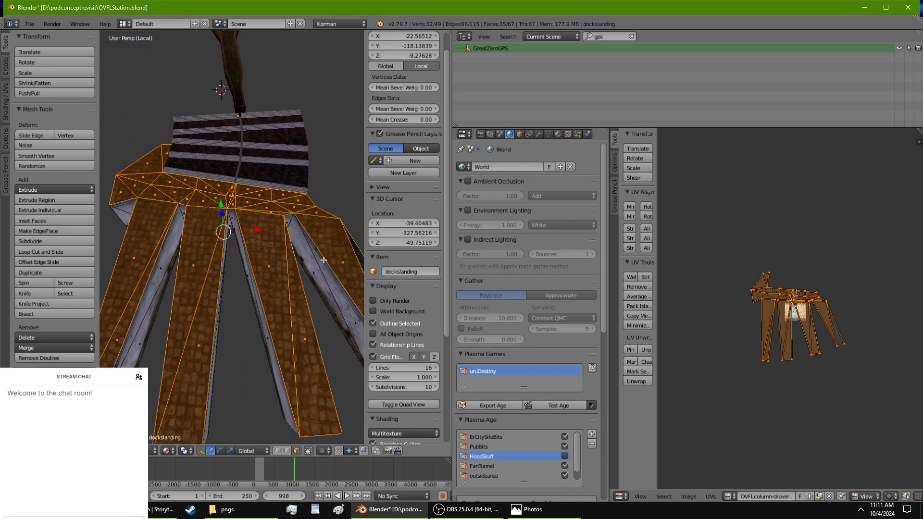
{"action": "key", "text": "e"}
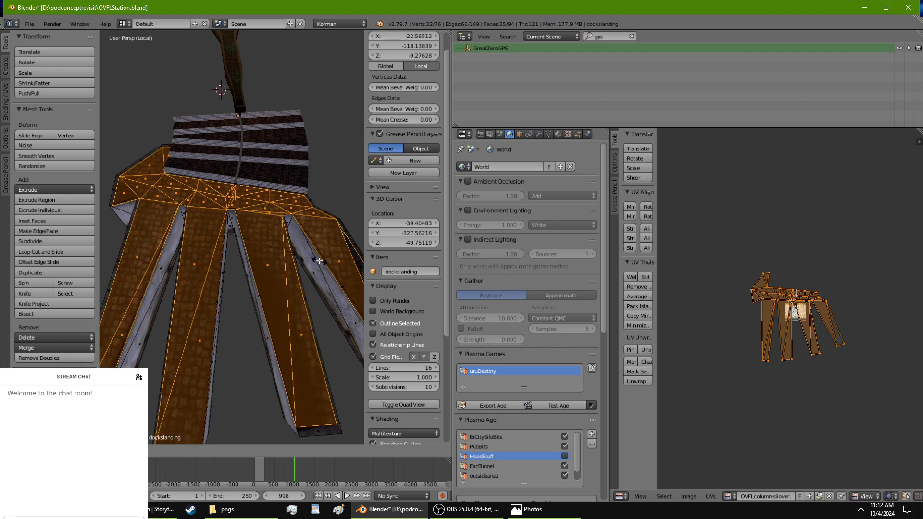
{"action": "right_click", "coordinate": [310, 263]}
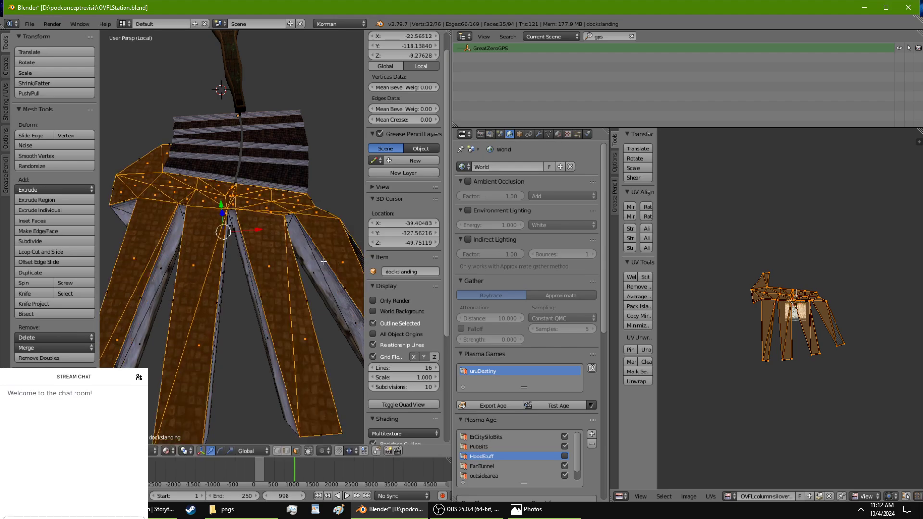
Step: Try scaling all the extruded top faces inward to form a border, and undo the scaling
{"action": "key", "text": "s"}
{"action": "left_click", "coordinate": [314, 258]}
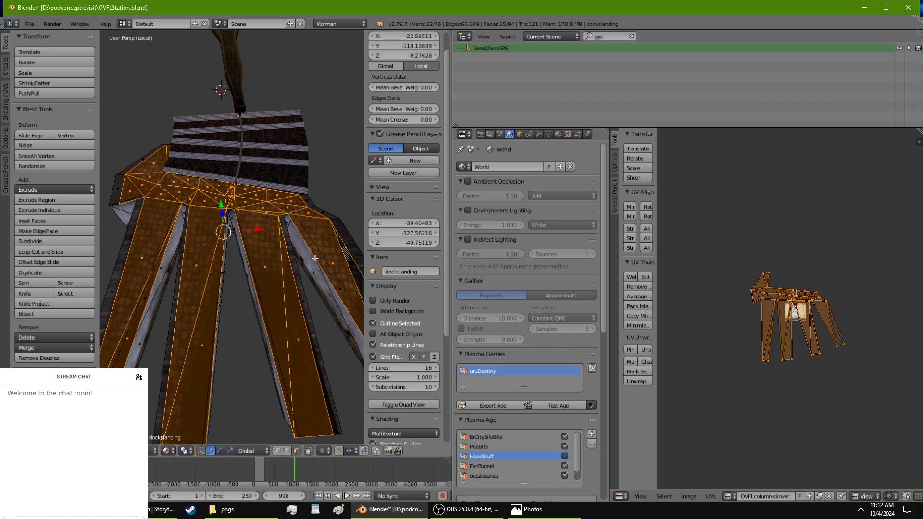
{"action": "key", "text": "s"}
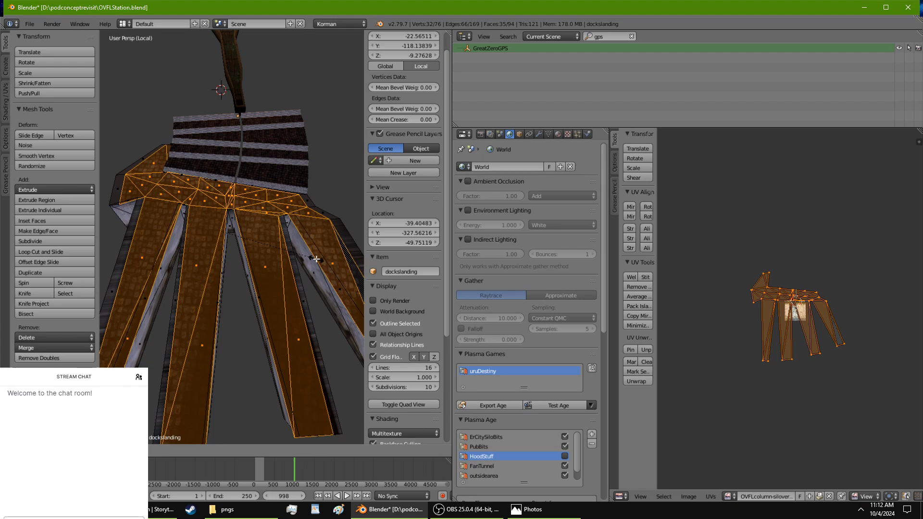
{"action": "left_click", "coordinate": [313, 252]}
{"action": "middle_click_drag", "start_coordinate": [312, 252], "coordinate": [324, 231]}
{"action": "key", "text": "ctrl+z"}
{"action": "key", "text": "ctrl+z"}
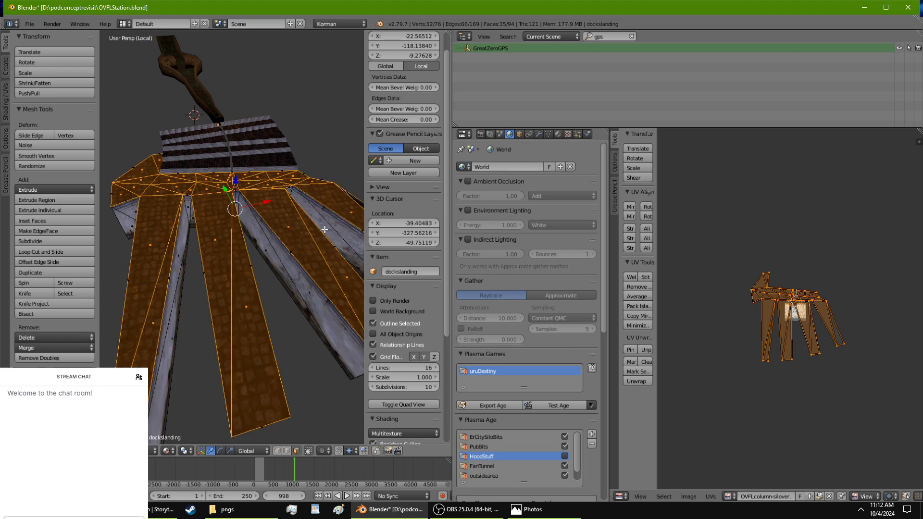
Step: Raise the extruded faces to a Z of about -5.98 and try scaling them with a different pivot point
{"action": "left_click_drag", "start_coordinate": [239, 181], "coordinate": [237, 174]}
{"action": "middle_click_drag", "start_coordinate": [237, 174], "coordinate": [277, 186]}
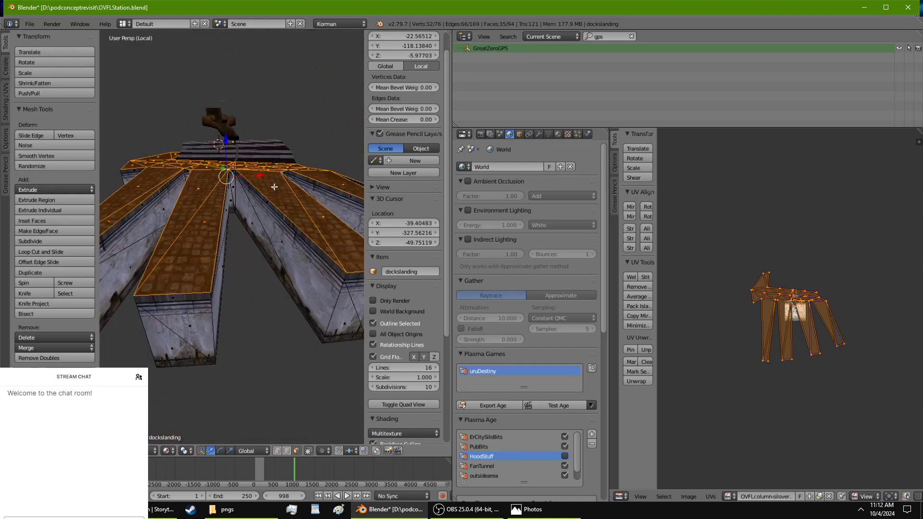
{"action": "left_click", "coordinate": [185, 451]}
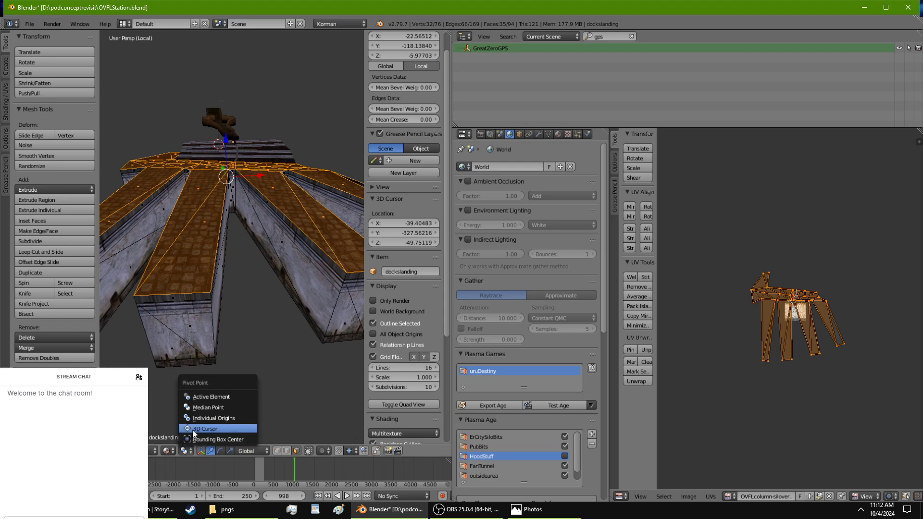
{"action": "left_click", "coordinate": [207, 429]}
{"action": "key", "text": "s"}
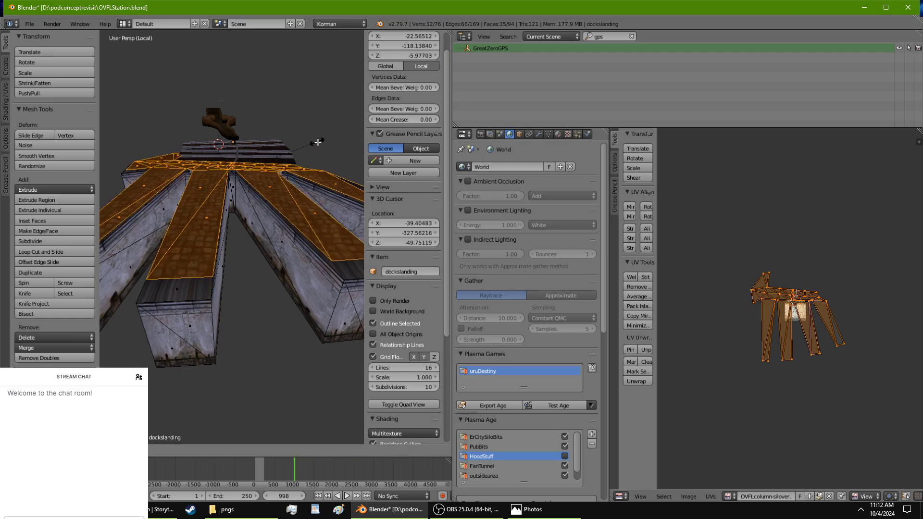
{"action": "left_click", "coordinate": [323, 150]}
{"action": "middle_click_drag", "start_coordinate": [324, 151], "coordinate": [277, 290]}
{"action": "scroll", "coordinate": [282, 276], "scroll_direction": "down", "scroll_amount": 3}
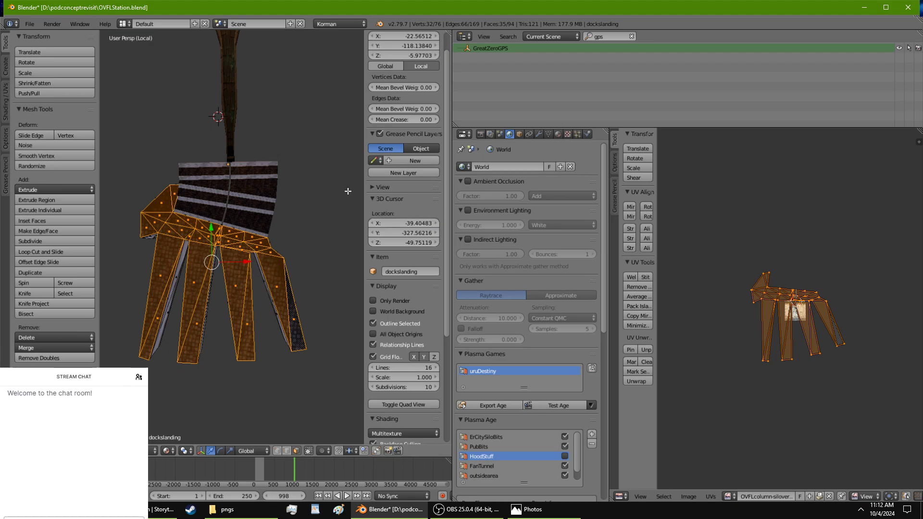
Step: Try scaling the raised faces along X only, cancel it, and lower the faces back to the landing's surface
{"action": "key", "text": "s"}
{"action": "key", "text": "x"}
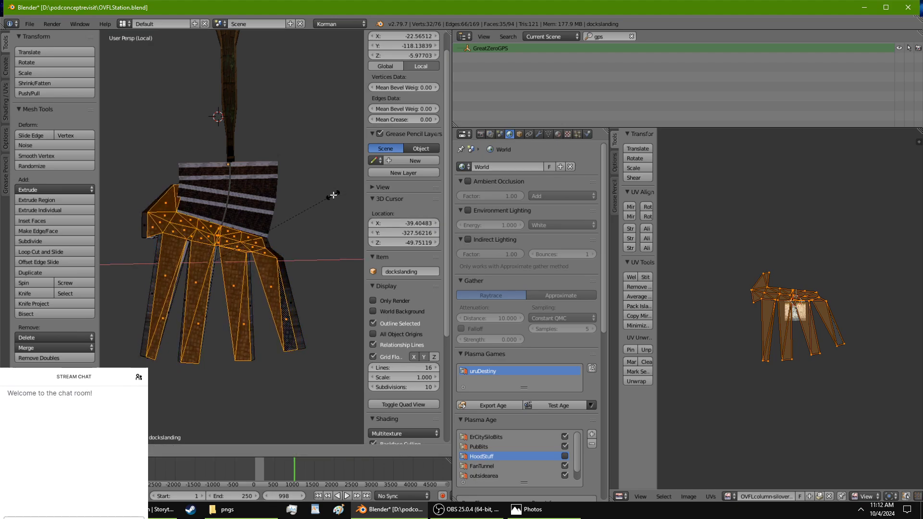
{"action": "right_click", "coordinate": [333, 196]}
{"action": "middle_click_drag", "start_coordinate": [270, 285], "coordinate": [213, 301]}
{"action": "scroll", "coordinate": [269, 206], "scroll_direction": "up", "scroll_amount": 3}
{"action": "left_click_drag", "start_coordinate": [228, 189], "coordinate": [225, 194]}
Step: Select only the two triangular top faces of the third finger
{"action": "middle_click_drag", "start_coordinate": [225, 193], "coordinate": [233, 73]}
{"action": "scroll", "coordinate": [334, 287], "scroll_direction": "up", "scroll_amount": 2}
{"action": "right_click", "coordinate": [239, 136]}
{"action": "right_click", "coordinate": [259, 193], "text": "shift"}
{"action": "middle_click_drag", "start_coordinate": [259, 194], "coordinate": [289, 213], "text": "shift"}
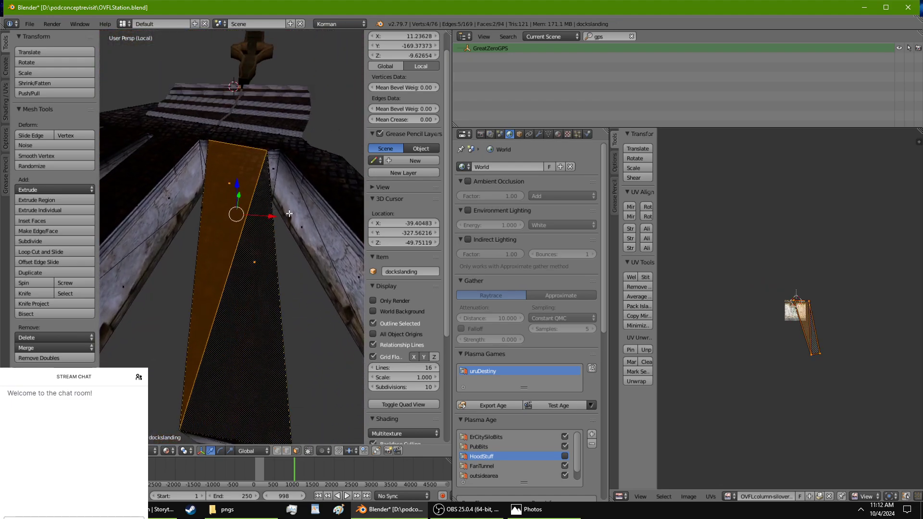
Step: Scale the third finger's two top faces inward along X and along Y to leave a border around them
{"action": "key", "text": "s"}
{"action": "right_click", "coordinate": [316, 219]}
{"action": "key", "text": "s"}
{"action": "key", "text": "x"}
{"action": "left_click", "coordinate": [299, 223]}
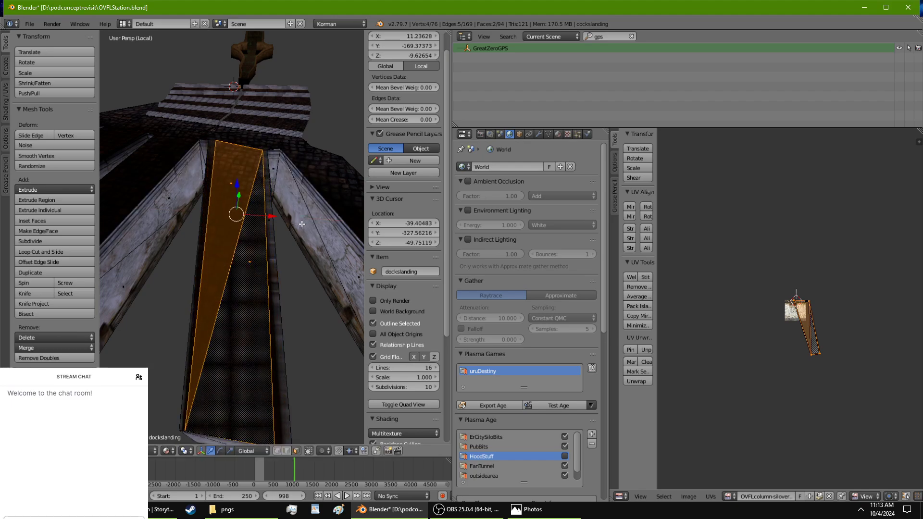
{"action": "key", "text": "s"}
{"action": "key", "text": "y"}
{"action": "left_click", "coordinate": [299, 222]}
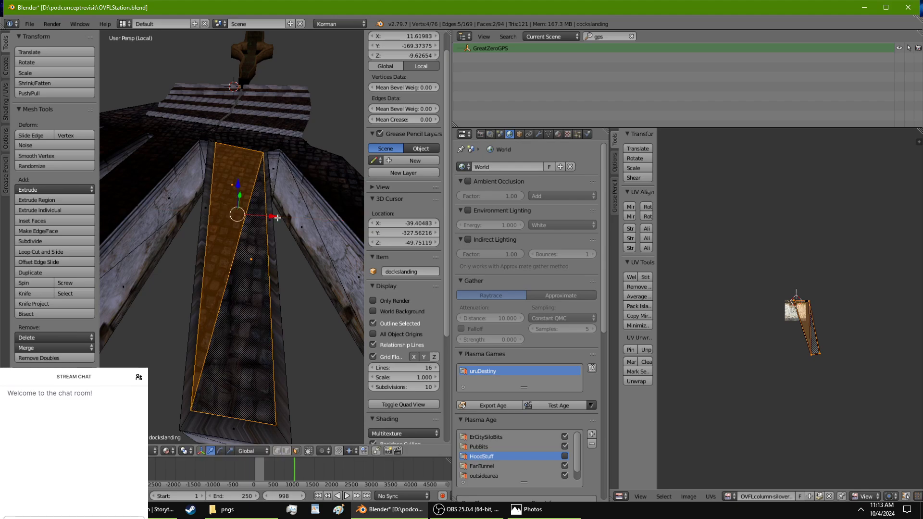
Step: Select the landing faces between the third finger and the planks and try scaling them along X
{"action": "middle_click_drag", "start_coordinate": [278, 217], "coordinate": [252, 207]}
{"action": "right_click", "coordinate": [252, 207]}
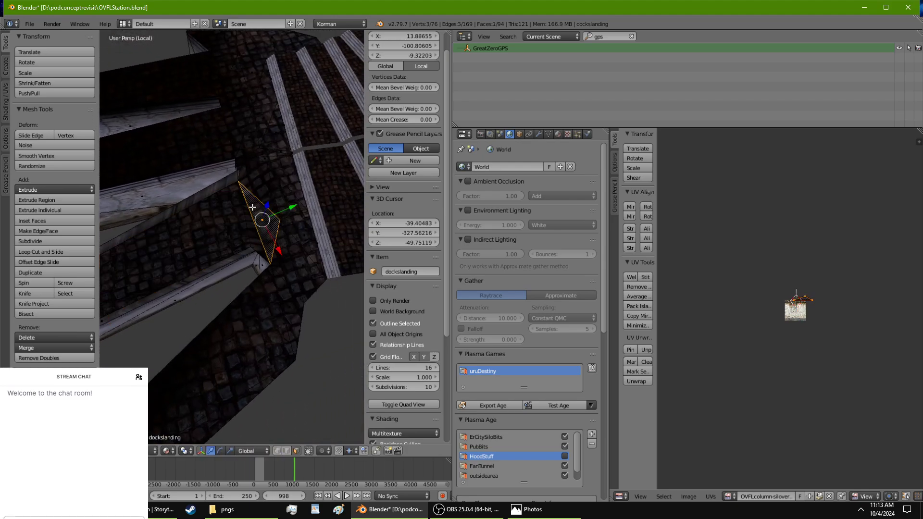
{"action": "right_click", "coordinate": [265, 192], "text": "ctrl"}
{"action": "right_click", "coordinate": [288, 179], "text": "ctrl"}
{"action": "right_click", "coordinate": [288, 229], "text": "ctrl"}
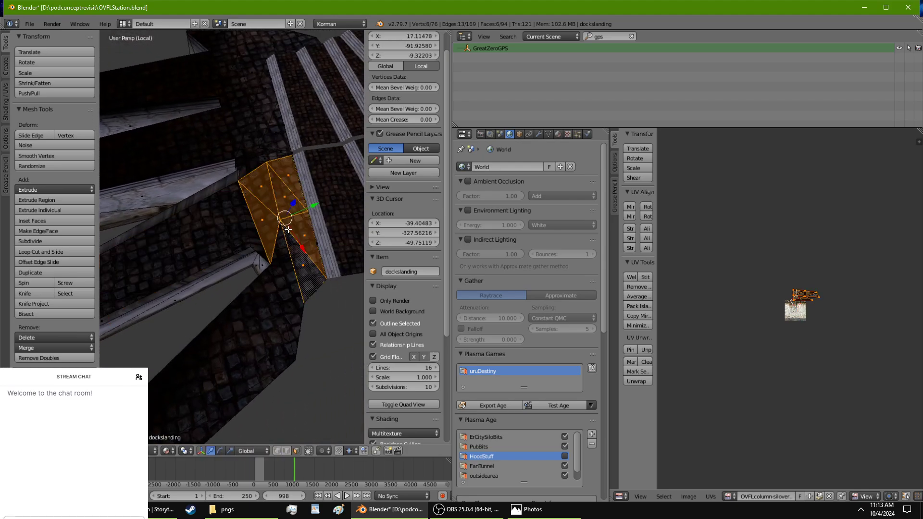
{"action": "right_click", "coordinate": [283, 249], "text": "ctrl"}
{"action": "middle_click_drag", "start_coordinate": [284, 252], "coordinate": [337, 206], "text": "shift"}
{"action": "key", "text": "s"}
{"action": "key", "text": "x"}
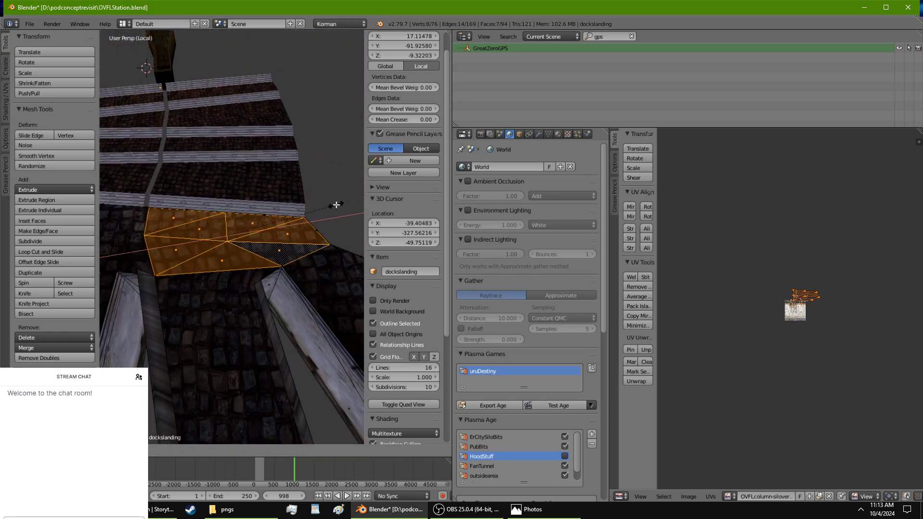
{"action": "right_click", "coordinate": [330, 205]}
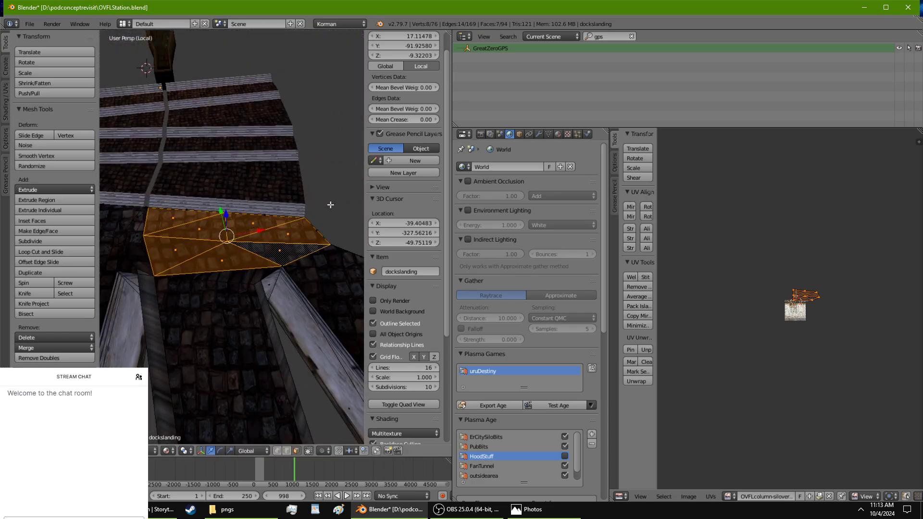
Step: Deselect the two faces beside the fourth finger's base and try scaling the remaining five faces
{"action": "right_click", "coordinate": [224, 261], "text": "shift"}
{"action": "middle_click_drag", "start_coordinate": [233, 269], "coordinate": [200, 286]}
{"action": "right_click", "coordinate": [261, 272], "text": "shift"}
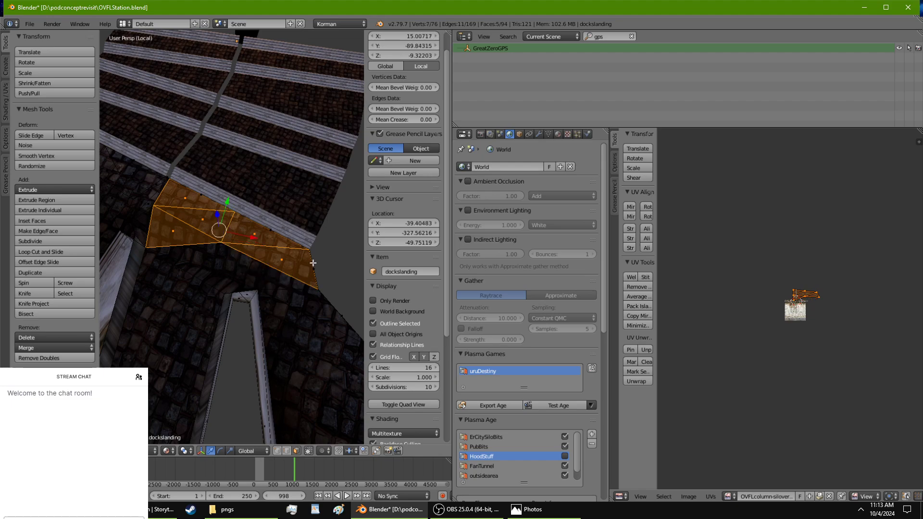
{"action": "key", "text": "s"}
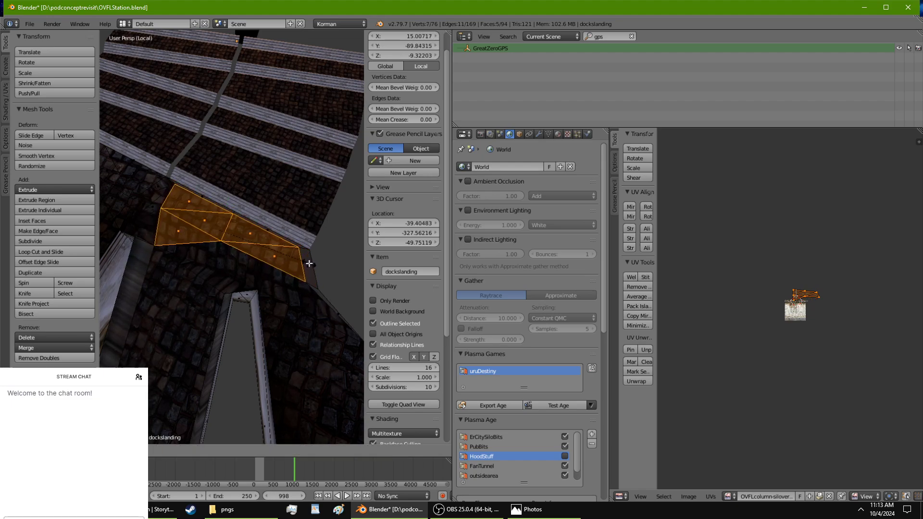
{"action": "right_click", "coordinate": [307, 263]}
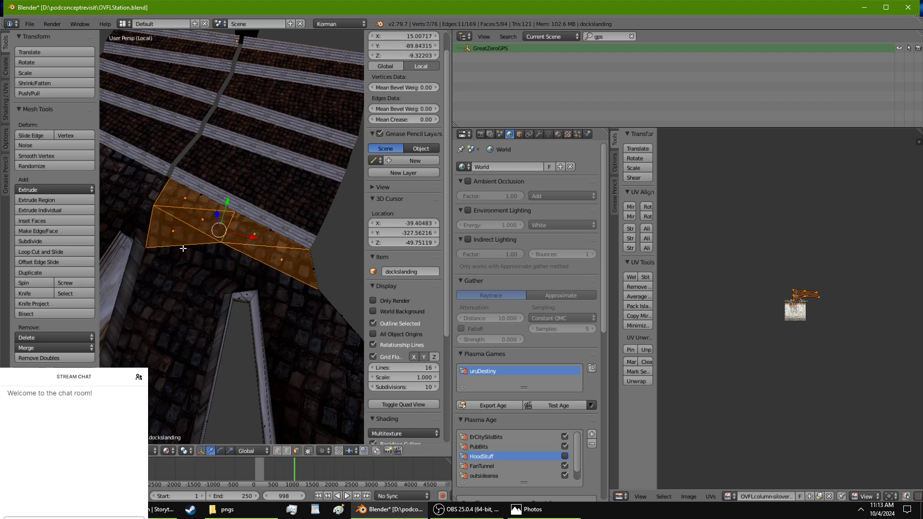
Step: Reduce the selection to the four-face strip along the planks, scale it inward, and move it to a Y of about -89.70
{"action": "right_click", "coordinate": [174, 236], "text": "shift"}
{"action": "key", "text": "s"}
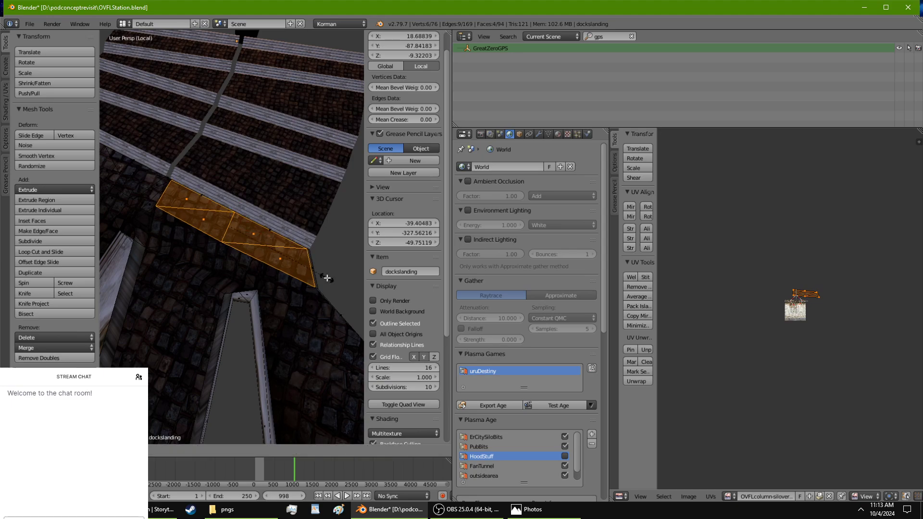
{"action": "left_click", "coordinate": [310, 275]}
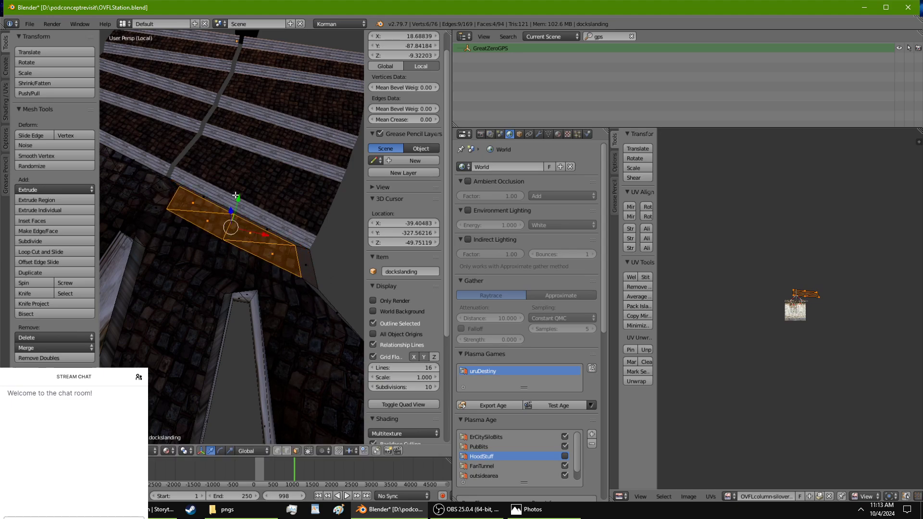
{"action": "left_click_drag", "start_coordinate": [238, 199], "coordinate": [235, 204]}
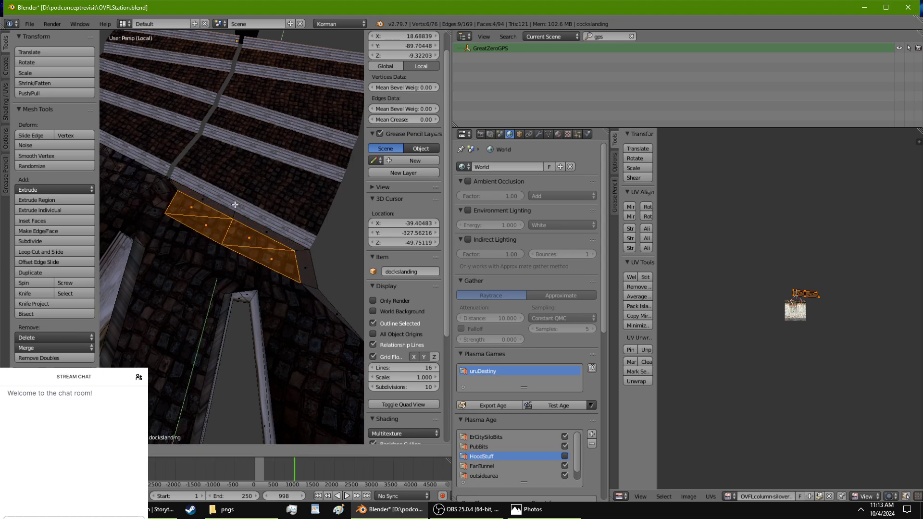
Step: Select only the two triangular top faces of the fourth finger
{"action": "scroll", "coordinate": [297, 334], "scroll_direction": "down", "scroll_amount": 1}
{"action": "right_click", "coordinate": [301, 340]}
{"action": "middle_click_drag", "start_coordinate": [302, 341], "coordinate": [271, 162], "text": "shift"}
{"action": "right_click", "coordinate": [322, 329], "text": "shift"}
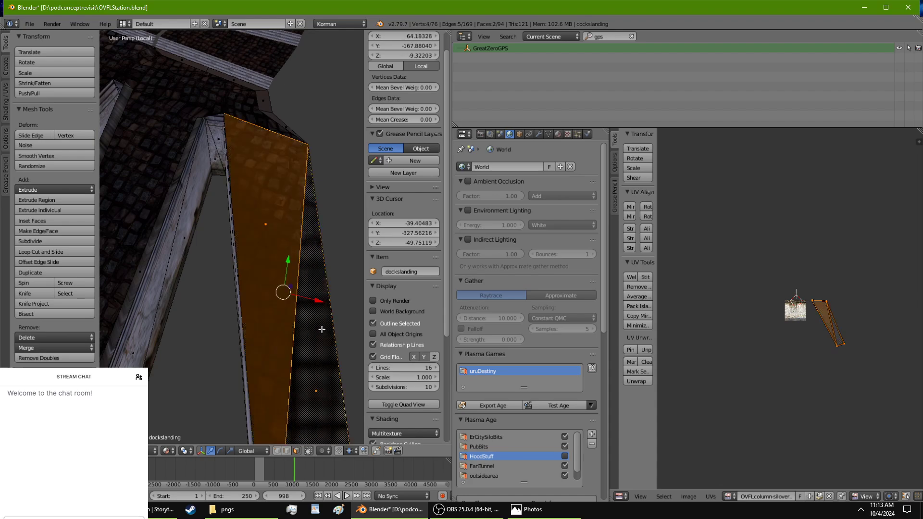
{"action": "middle_click_drag", "start_coordinate": [321, 329], "coordinate": [271, 200]}
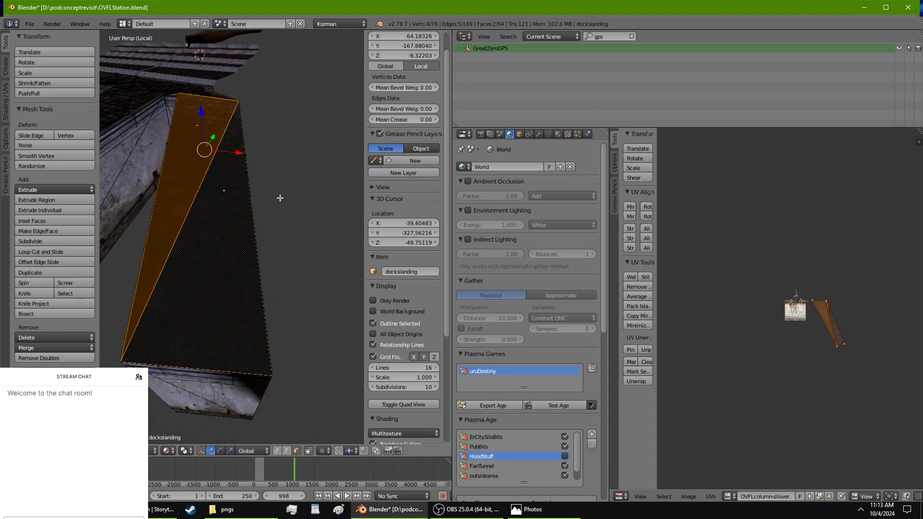
Step: Scale the fourth finger's top faces inward and move them to about X 64.53, Y -170.07
{"action": "key", "text": "s"}
{"action": "key", "text": "x"}
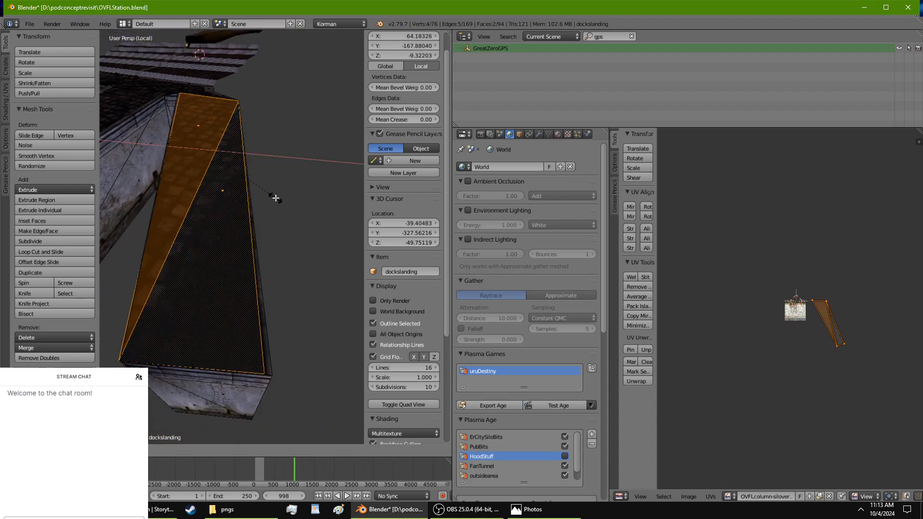
{"action": "left_click", "coordinate": [267, 197]}
{"action": "key", "text": "s"}
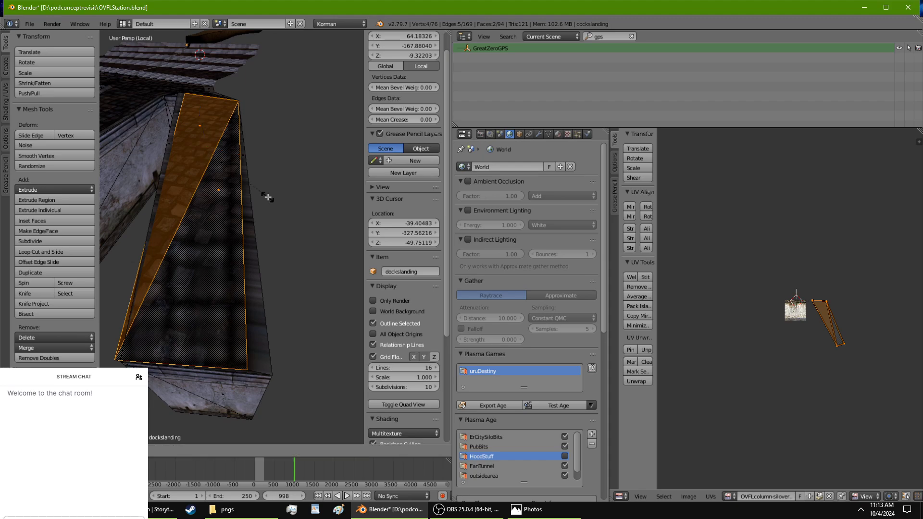
{"action": "left_click", "coordinate": [263, 194]}
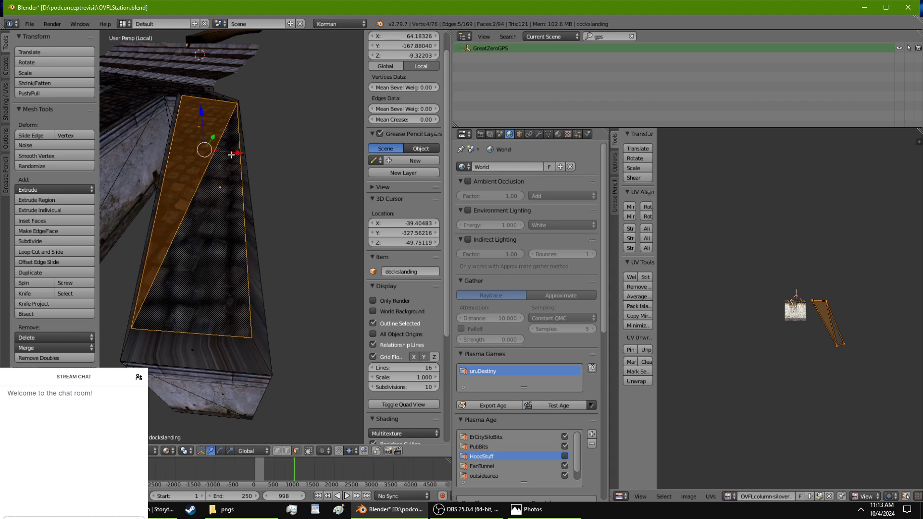
{"action": "left_click_drag", "start_coordinate": [231, 154], "coordinate": [217, 142]}
Step: Scale the fourth finger's top faces again along X and along Y to refine the surrounding border
{"action": "key", "text": "s"}
{"action": "key", "text": "x"}
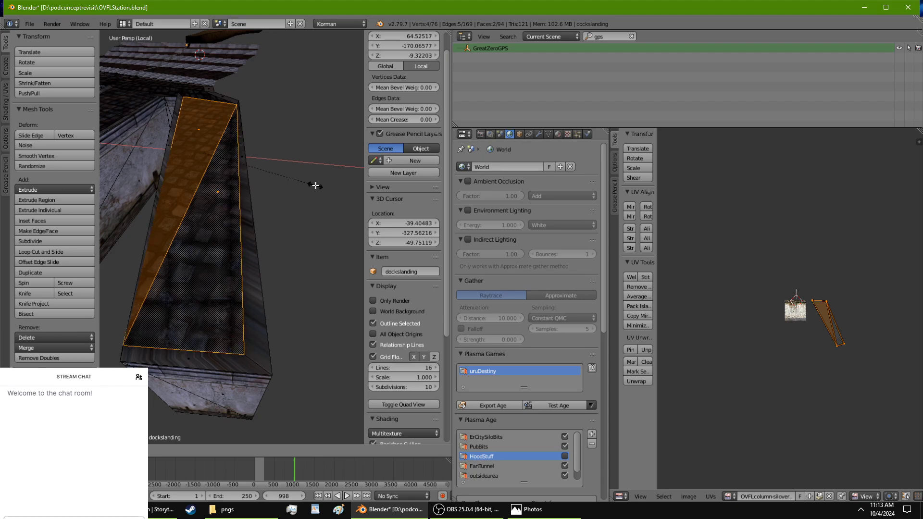
{"action": "left_click", "coordinate": [315, 185]}
{"action": "key", "text": "s"}
{"action": "key", "text": "y"}
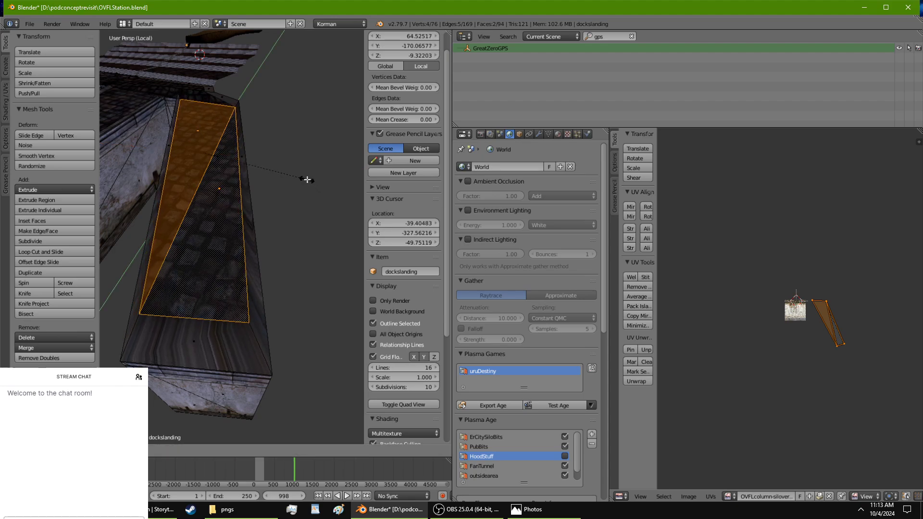
{"action": "left_click", "coordinate": [305, 177]}
Step: Move the fourth finger's top faces to about X 65.33, Y -172.88 and rescale them along Y
{"action": "middle_click_drag", "start_coordinate": [303, 180], "coordinate": [263, 188]}
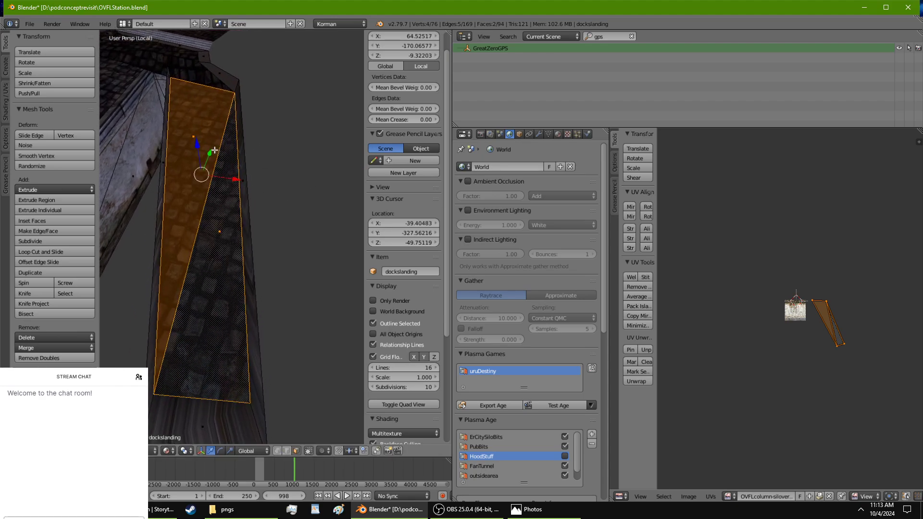
{"action": "left_click_drag", "start_coordinate": [211, 152], "coordinate": [221, 186]}
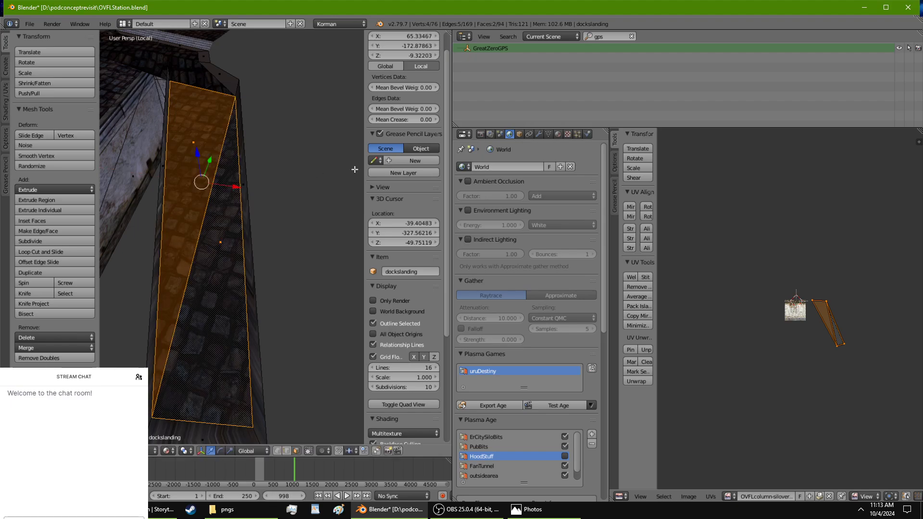
{"action": "key", "text": "s"}
{"action": "key", "text": "y"}
{"action": "left_click", "coordinate": [332, 167]}
Step: Center the fourth finger's top faces within their border at about X 66.53, Y -177.10
{"action": "middle_click_drag", "start_coordinate": [157, 142], "coordinate": [199, 127]}
{"action": "left_click_drag", "start_coordinate": [221, 133], "coordinate": [236, 173]}
{"action": "mouse_move", "coordinate": [236, 173]}
{"action": "middle_mouse_down"}
{"action": "mouse_move", "coordinate": [242, 122]}
{"action": "mouse_move", "coordinate": [231, 112]}
{"action": "mouse_move", "coordinate": [240, 181]}
{"action": "middle_mouse_up"}
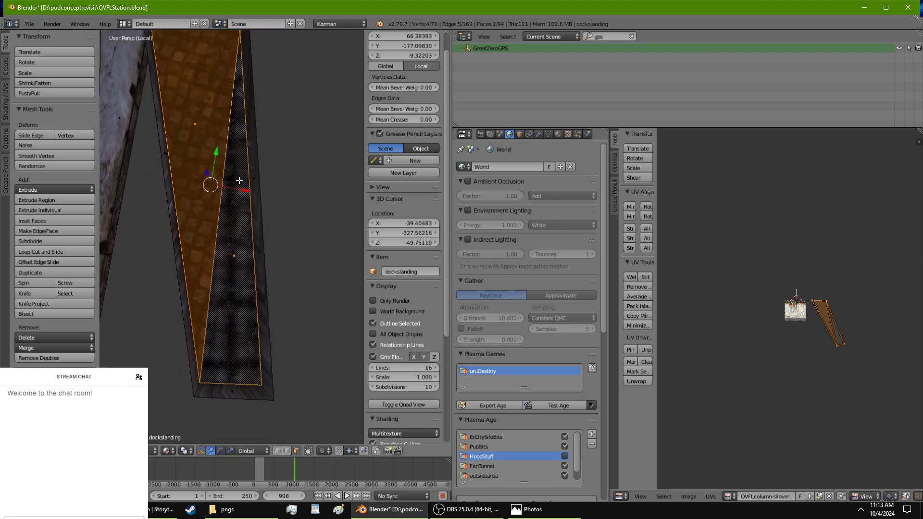
{"action": "left_click_drag", "start_coordinate": [244, 187], "coordinate": [236, 197]}
Step: Switch the 3D view's shading to Solid
{"action": "middle_click_drag", "start_coordinate": [236, 197], "coordinate": [112, 245]}
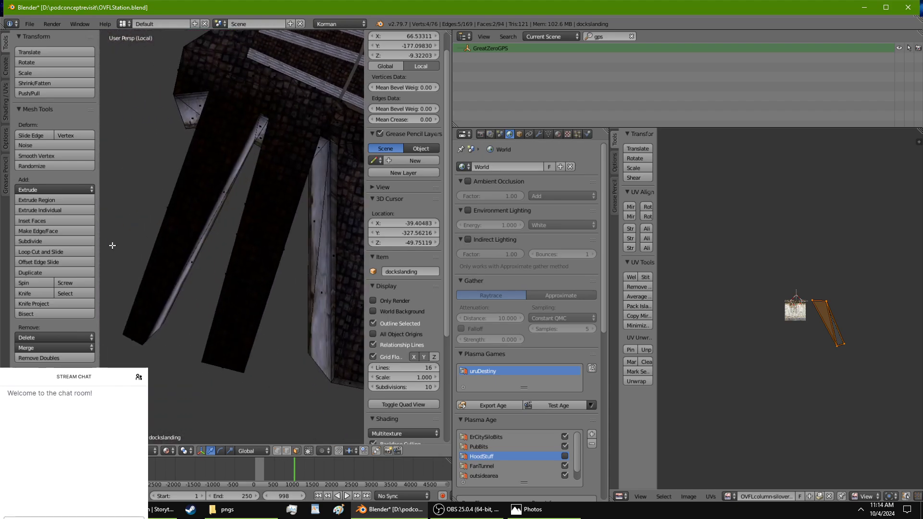
{"action": "left_click", "coordinate": [166, 450]}
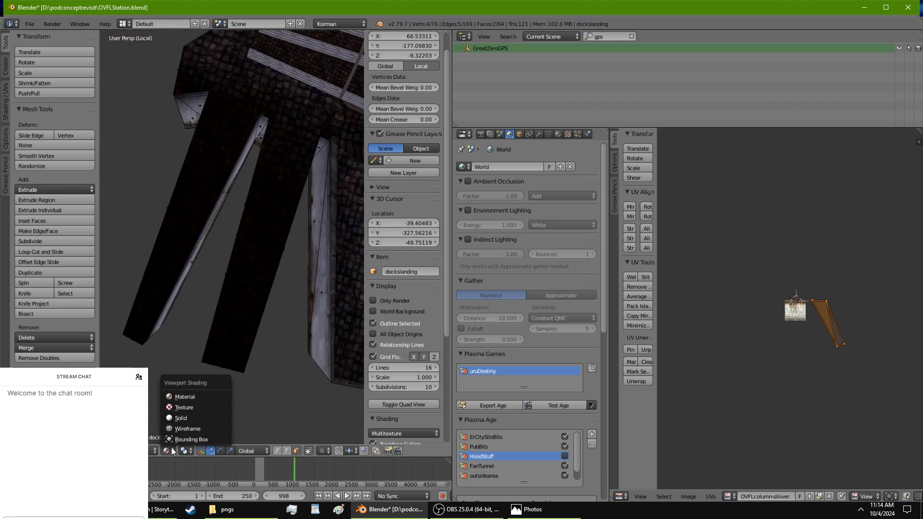
{"action": "left_click", "coordinate": [185, 414]}
Step: Select the second finger's two top faces, scale them inward, and shift them slightly along Y toward the planks
{"action": "right_click", "coordinate": [257, 221]}
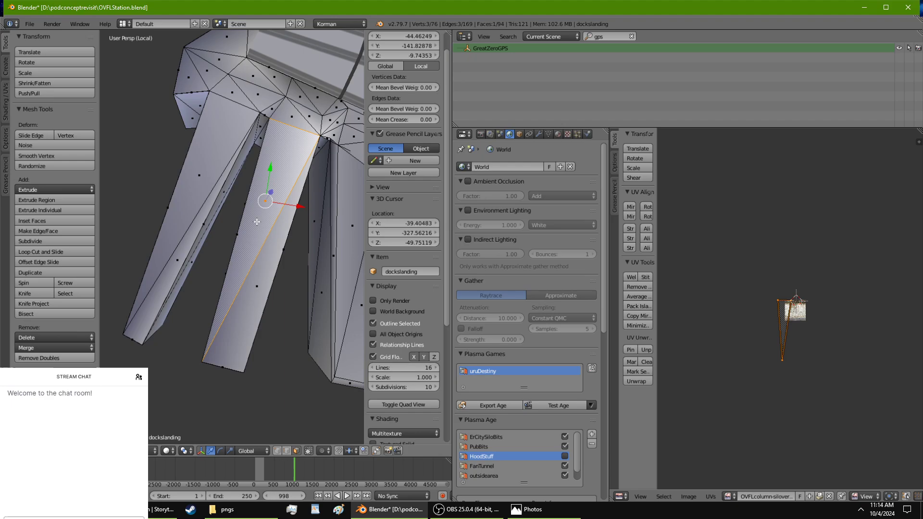
{"action": "right_click", "coordinate": [262, 264], "text": "shift"}
{"action": "middle_click_drag", "start_coordinate": [262, 264], "coordinate": [242, 225]}
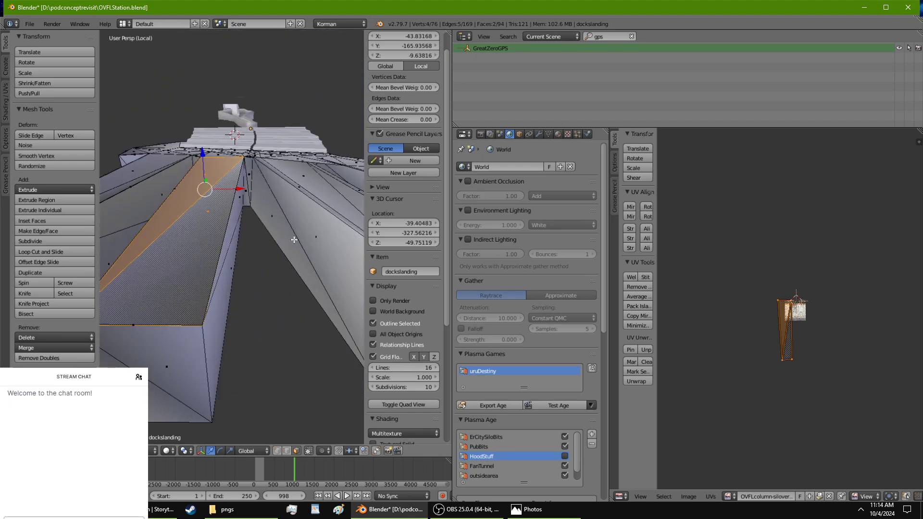
{"action": "middle_click_drag", "start_coordinate": [294, 239], "coordinate": [278, 274]}
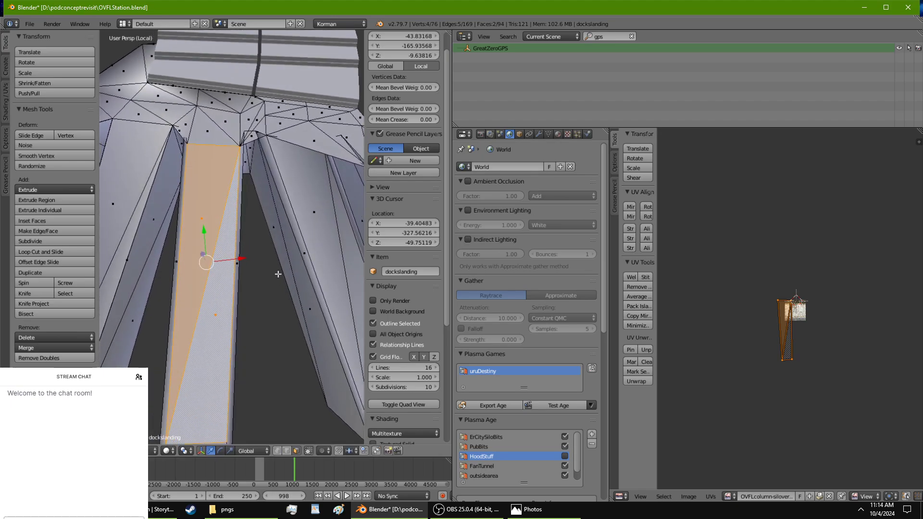
{"action": "key", "text": "s"}
{"action": "left_click", "coordinate": [255, 244]}
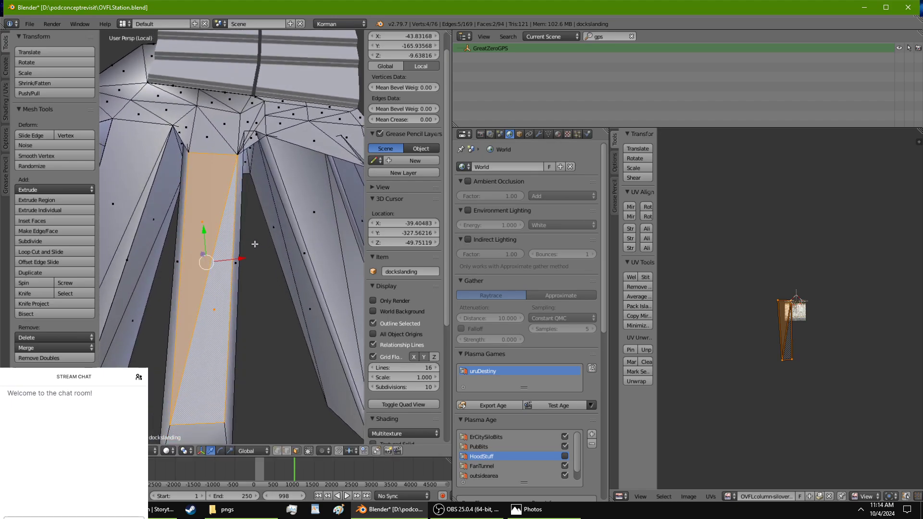
{"action": "left_click_drag", "start_coordinate": [208, 234], "coordinate": [224, 222]}
Step: Select the four faces joining the second finger to the planks and try scaling them uniformly and along Y
{"action": "right_click", "coordinate": [206, 125]}
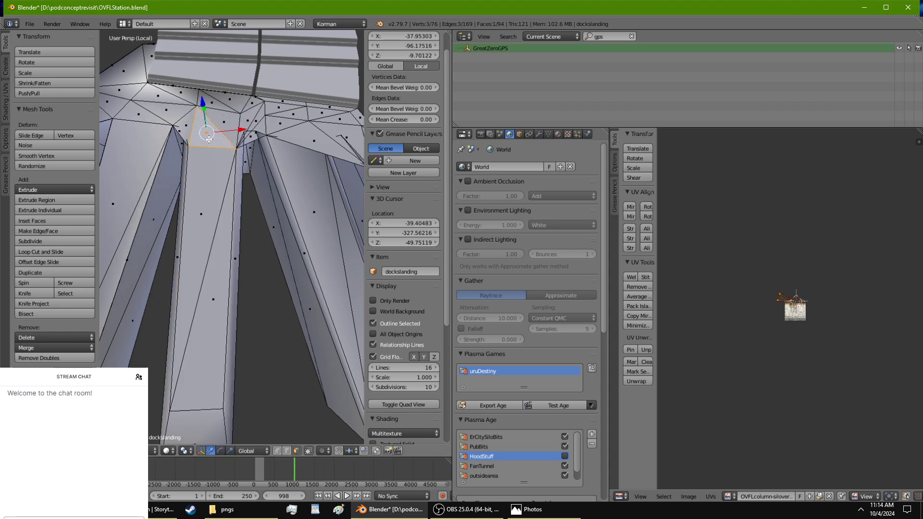
{"action": "middle_click_drag", "start_coordinate": [209, 139], "coordinate": [216, 192], "text": "shift"}
{"action": "right_click", "coordinate": [231, 158], "text": "ctrl"}
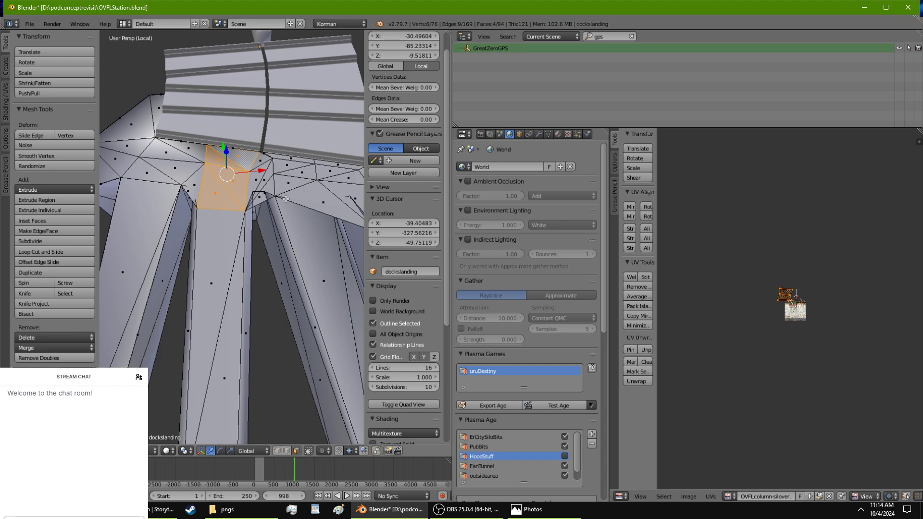
{"action": "key", "text": "s"}
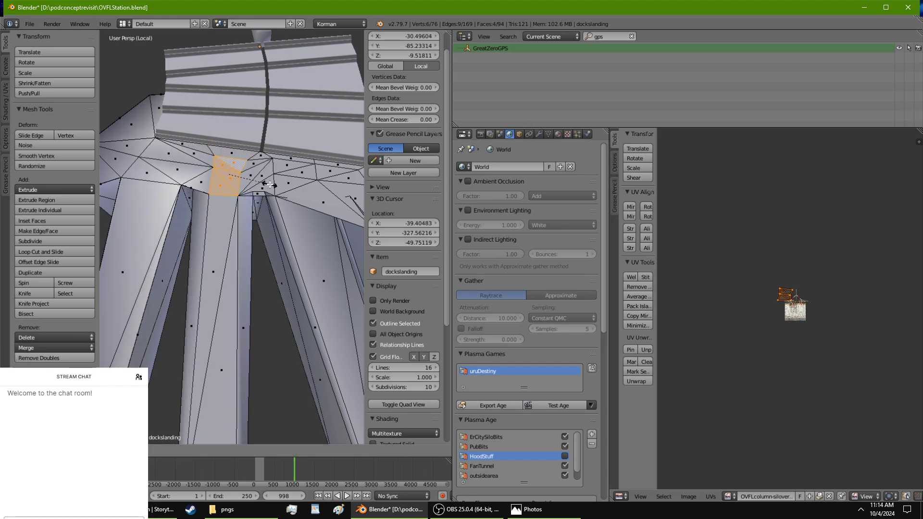
{"action": "right_click", "coordinate": [266, 184]}
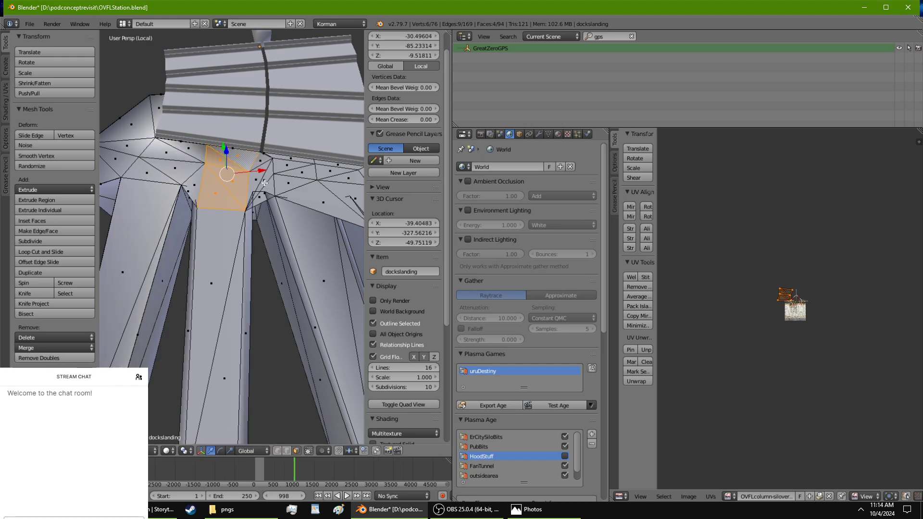
{"action": "key", "text": "s"}
{"action": "key", "text": "y"}
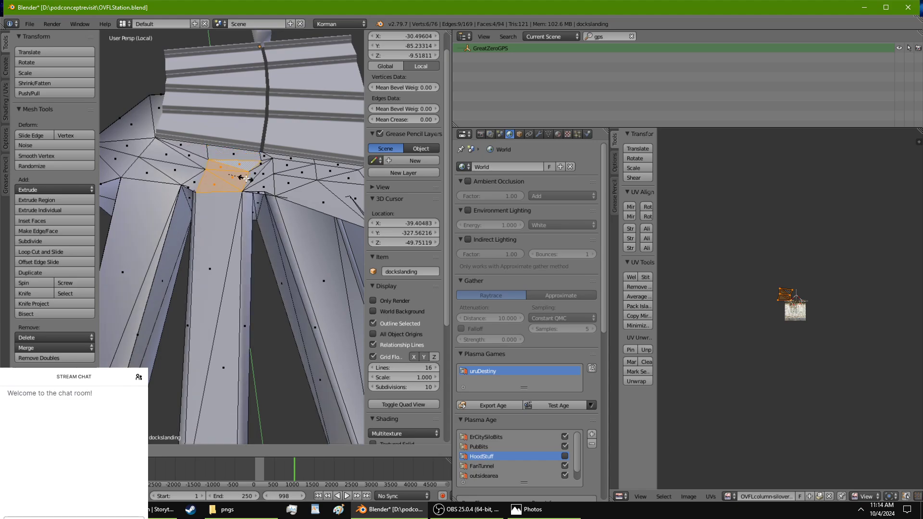
{"action": "right_click", "coordinate": [249, 180]}
Step: Undo the edits to the second finger, fourth finger and joining faces, back to the third finger's selected inset faces
{"action": "scroll", "coordinate": [255, 185], "scroll_direction": "up", "scroll_amount": 4}
{"action": "middle_click_drag", "start_coordinate": [265, 209], "coordinate": [246, 255]}
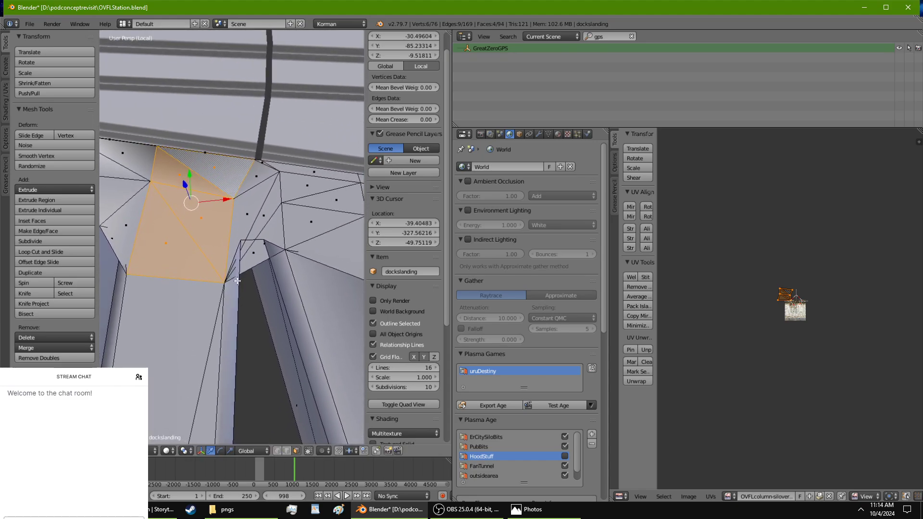
{"action": "scroll", "coordinate": [246, 256], "scroll_direction": "up", "scroll_amount": 3}
{"action": "key", "text": "ctrl+z"}
{"action": "key", "text": "ctrl+z"}
{"action": "key", "text": "ctrl+z"}
{"action": "key", "text": "ctrl+z"}
{"action": "key", "text": "ctrl+z"}
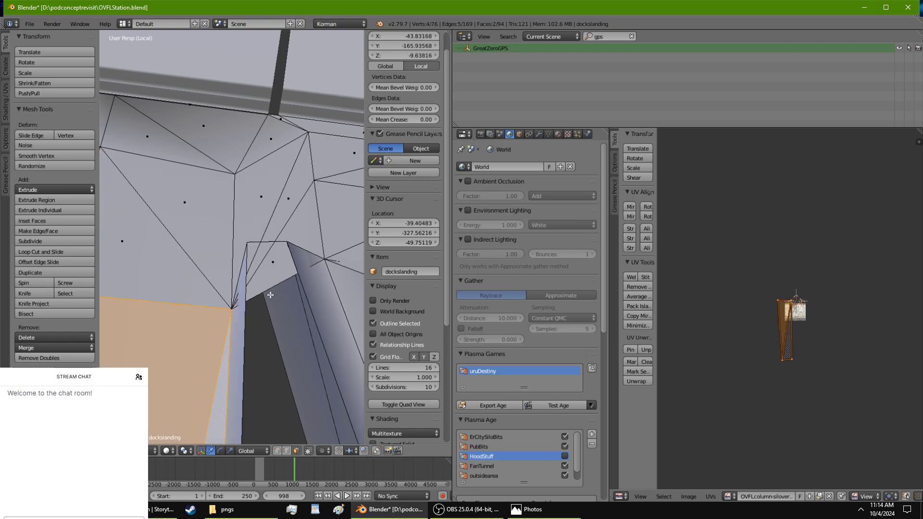
{"action": "key", "text": "ctrl+z"}
{"action": "key", "text": "ctrl+z"}
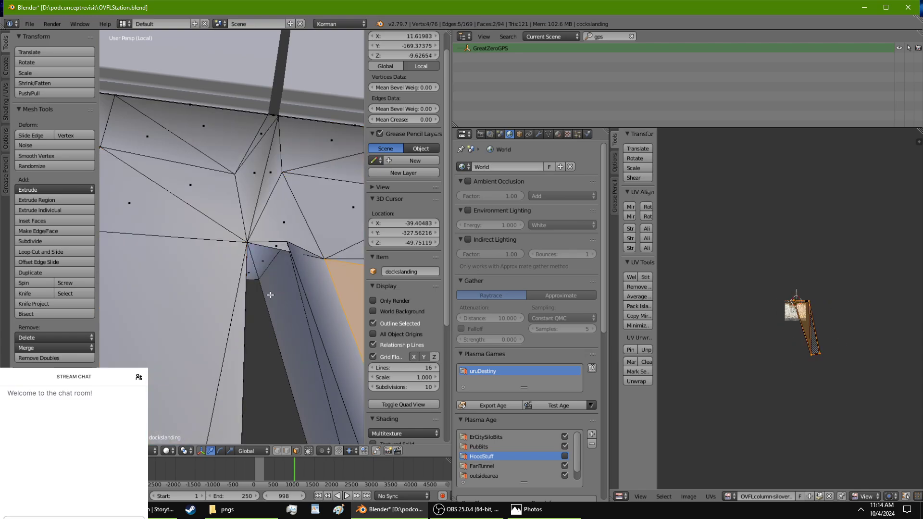
{"action": "scroll", "coordinate": [263, 392], "scroll_direction": "down", "scroll_amount": 7}
{"action": "middle_click_drag", "start_coordinate": [263, 393], "coordinate": [222, 168]}
{"action": "scroll", "coordinate": [222, 168], "scroll_direction": "up", "scroll_amount": 4}
{"action": "middle_click_drag", "start_coordinate": [250, 200], "coordinate": [317, 284]}
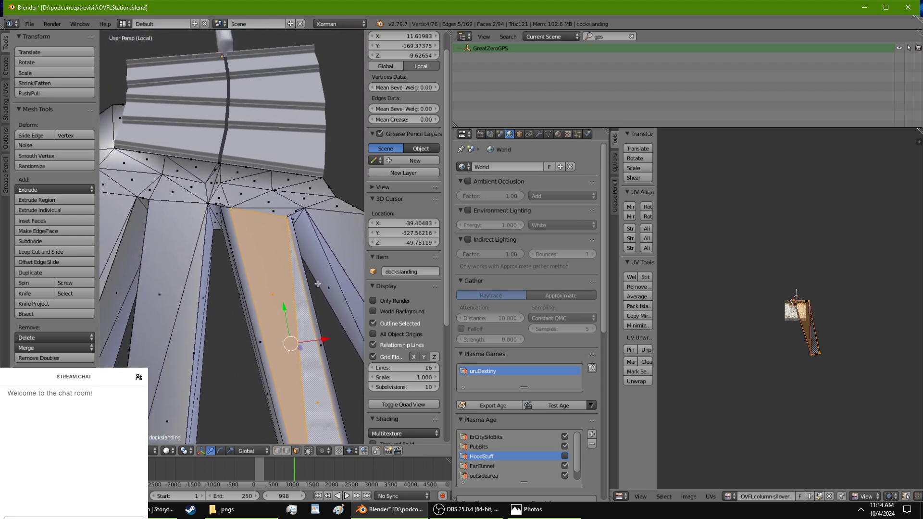
Step: Move the third finger's inner top corner vertex toward the planks along Y in vertex selection mode
{"action": "scroll", "coordinate": [251, 215], "scroll_direction": "up", "scroll_amount": 6}
{"action": "middle_click_drag", "start_coordinate": [251, 214], "coordinate": [256, 301], "text": "shift"}
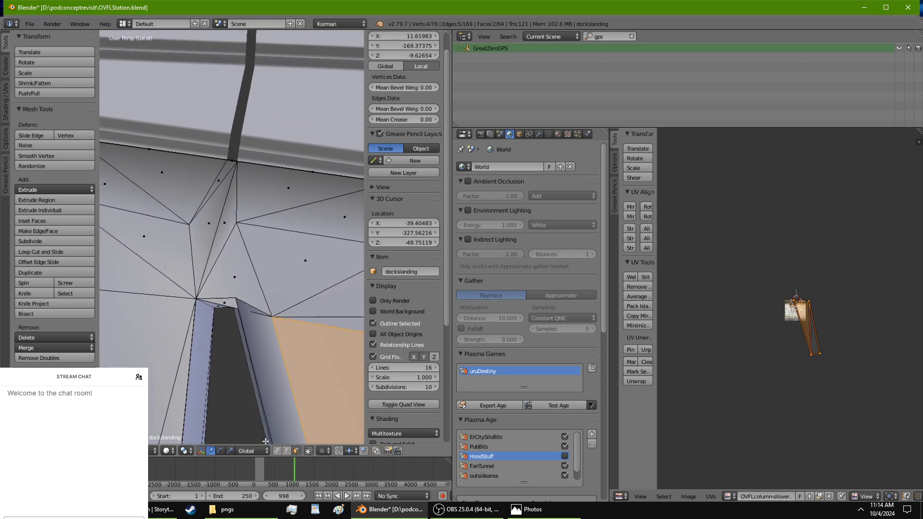
{"action": "left_click", "coordinate": [277, 451]}
{"action": "right_click", "coordinate": [268, 317]}
{"action": "left_click_drag", "start_coordinate": [268, 295], "coordinate": [255, 249]}
Step: Try nudging the second finger's corner vertex at the gap along Y, and undo the move
{"action": "right_click", "coordinate": [190, 297]}
{"action": "mouse_move", "coordinate": [194, 282]}
{"action": "left_mouse_down"}
{"action": "mouse_move", "coordinate": [189, 259]}
{"action": "mouse_move", "coordinate": [199, 284]}
{"action": "left_mouse_up"}
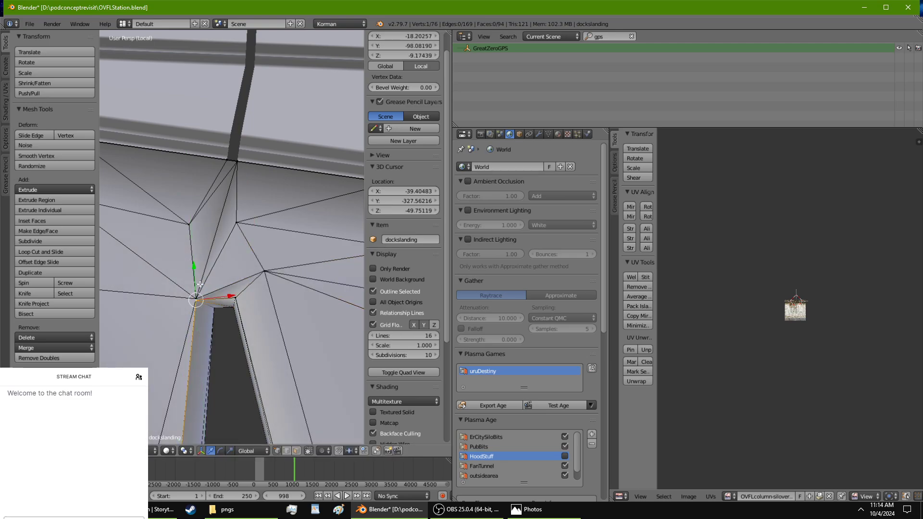
{"action": "key", "text": "ctrl+z"}
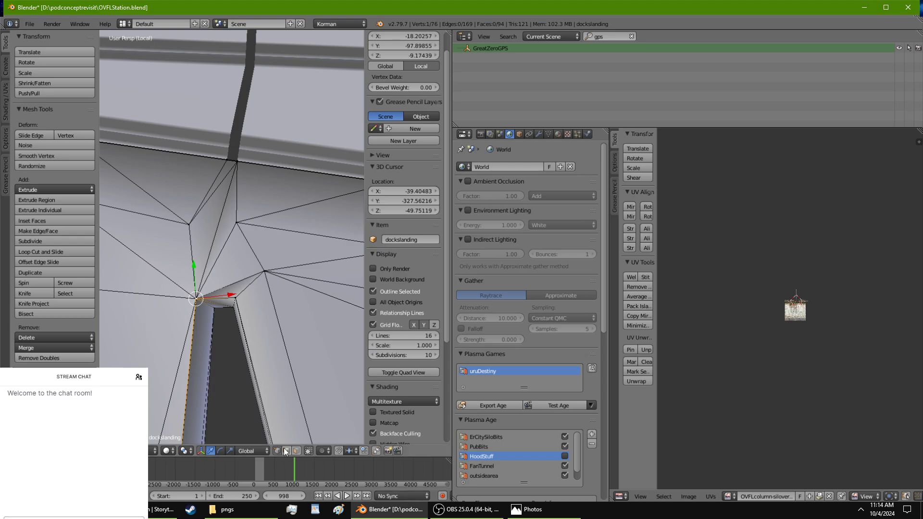
Step: Select the four joining faces along the plank edge above the third finger, scale them inward, and shift them along Y away from the planks
{"action": "left_click", "coordinate": [297, 451]}
{"action": "right_click", "coordinate": [192, 256]}
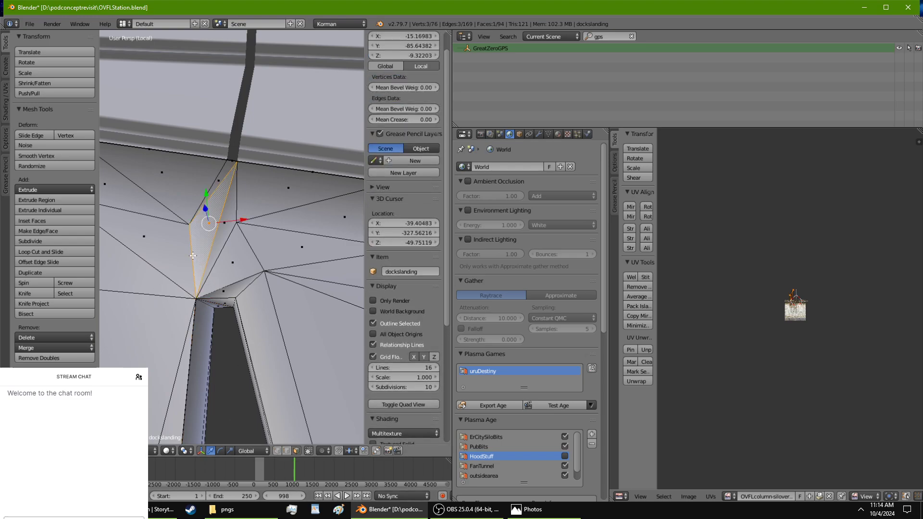
{"action": "right_click", "coordinate": [263, 201]}
{"action": "middle_click_drag", "start_coordinate": [267, 202], "coordinate": [139, 238], "text": "shift"}
{"action": "right_click", "coordinate": [215, 261], "text": "shift"}
{"action": "right_click", "coordinate": [291, 262], "text": "shift"}
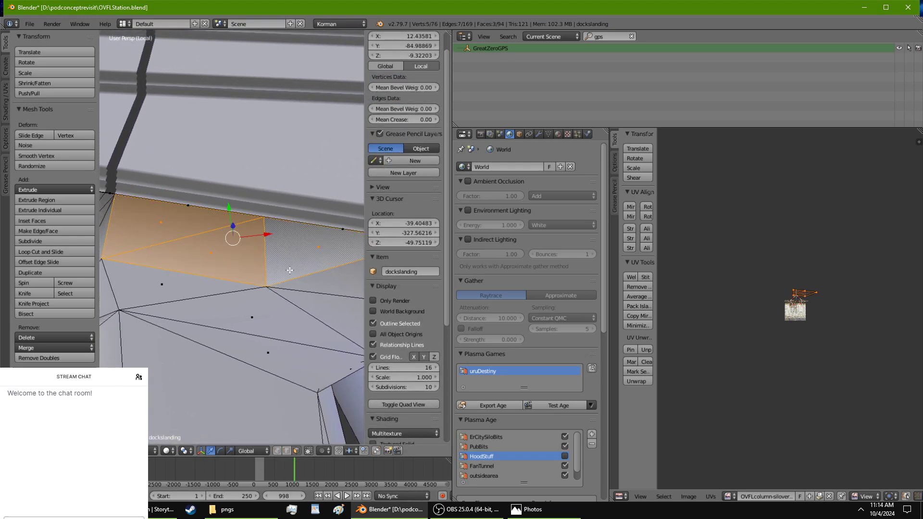
{"action": "middle_click_drag", "start_coordinate": [290, 270], "coordinate": [196, 288], "text": "shift"}
{"action": "right_click", "coordinate": [274, 275], "text": "shift"}
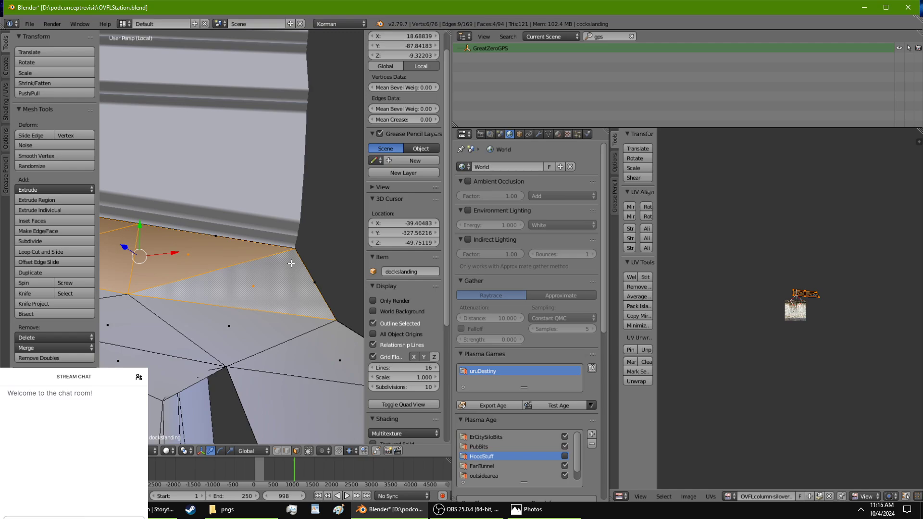
{"action": "key", "text": "s"}
{"action": "left_click", "coordinate": [269, 267]}
{"action": "left_click_drag", "start_coordinate": [141, 221], "coordinate": [149, 234]}
Step: Select the triangular joining face between the third and fourth fingers and scale it down uniformly
{"action": "right_click", "coordinate": [224, 338]}
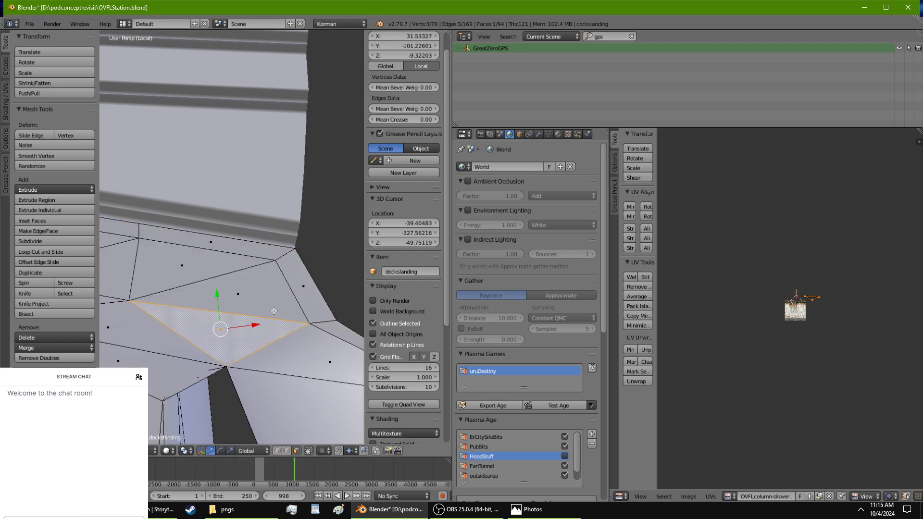
{"action": "key", "text": "s"}
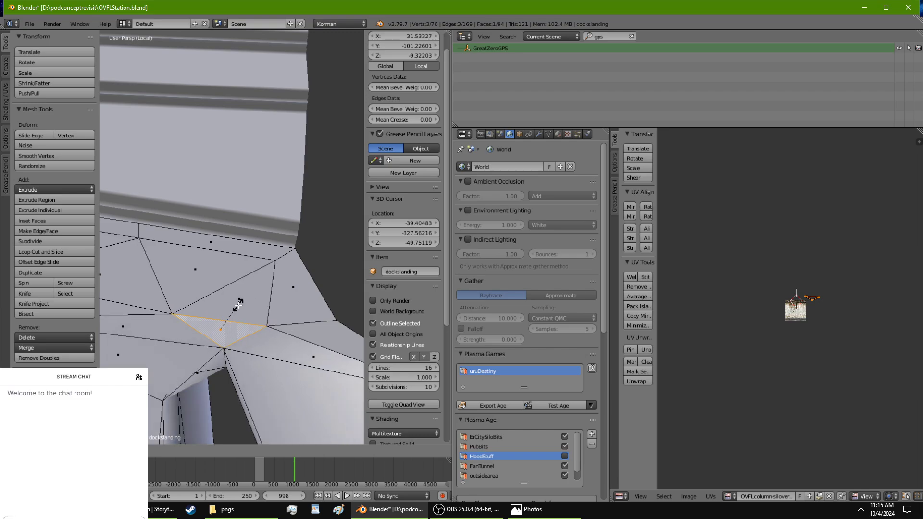
{"action": "left_click", "coordinate": [238, 306]}
Step: Select the adjacent triangular joining face at the top of the third finger and scale it down along Y
{"action": "middle_click_drag", "start_coordinate": [238, 305], "coordinate": [246, 344]}
{"action": "right_click", "coordinate": [176, 347]}
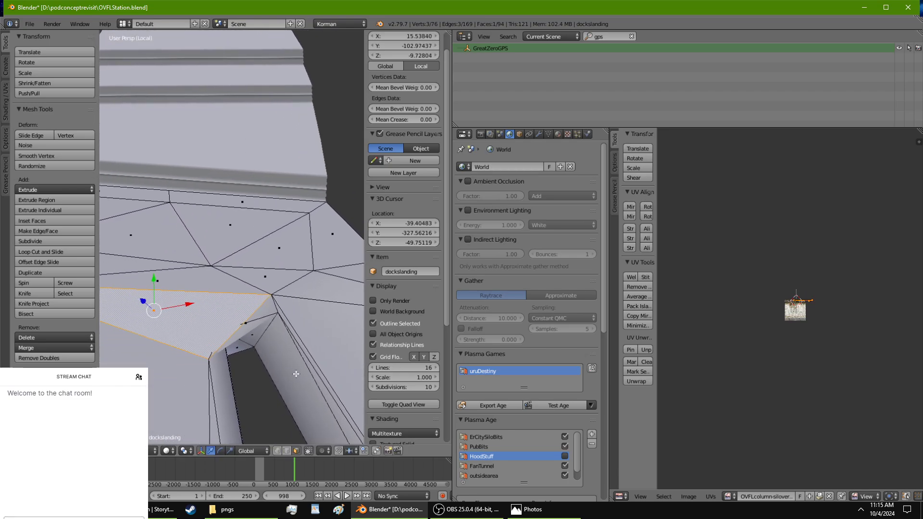
{"action": "key", "text": "s"}
{"action": "right_click", "coordinate": [249, 336]}
{"action": "key", "text": "s"}
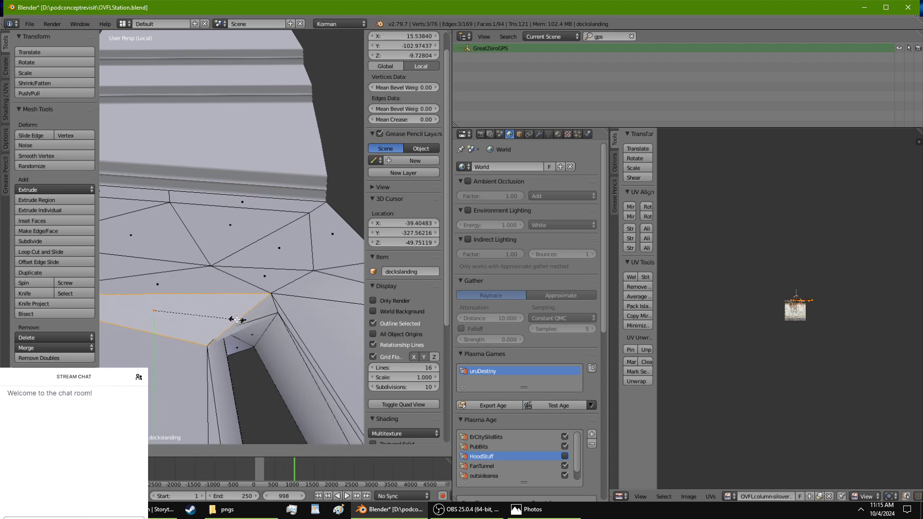
{"action": "left_click", "coordinate": [170, 268]}
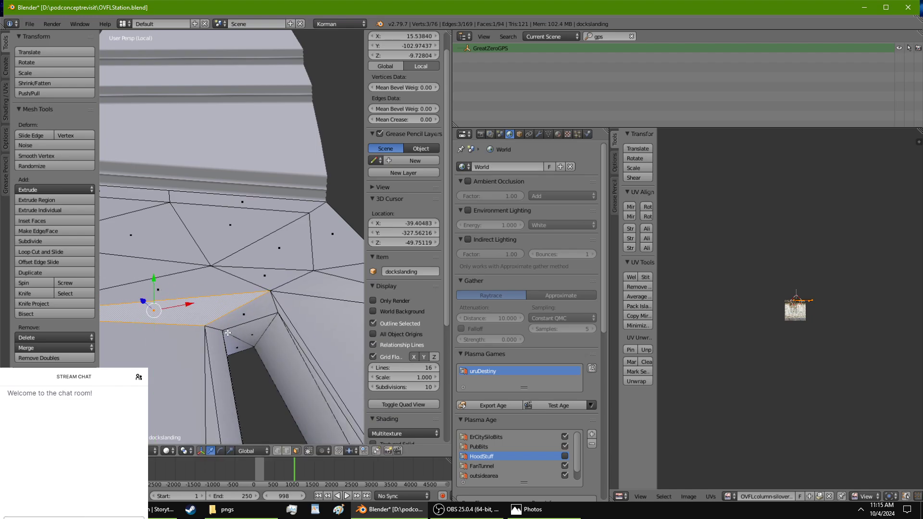
Step: Select the outermost fourth finger's two top faces and shrink them inward to leave a border
{"action": "middle_click_drag", "start_coordinate": [228, 333], "coordinate": [200, 223]}
{"action": "right_click", "coordinate": [257, 273]}
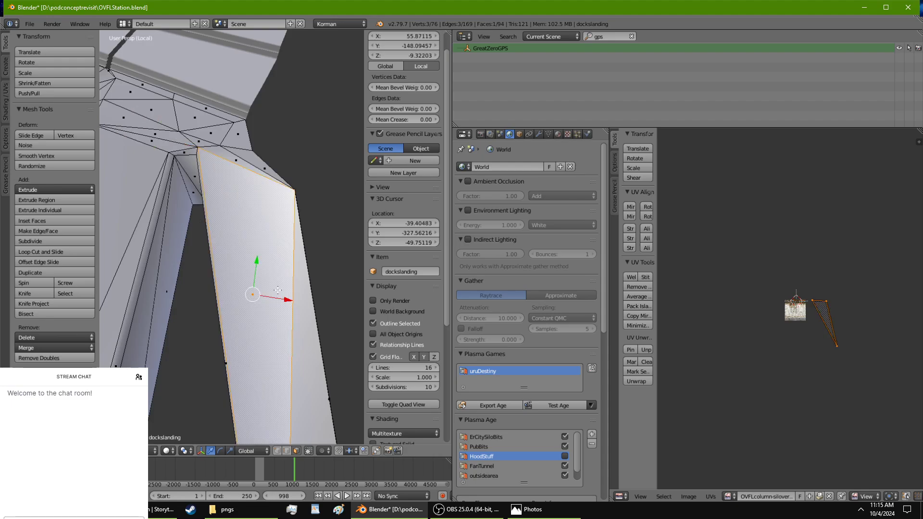
{"action": "right_click", "coordinate": [309, 330], "text": "shift"}
{"action": "middle_click_drag", "start_coordinate": [309, 332], "coordinate": [261, 200], "text": "shift"}
{"action": "key", "text": "i"}
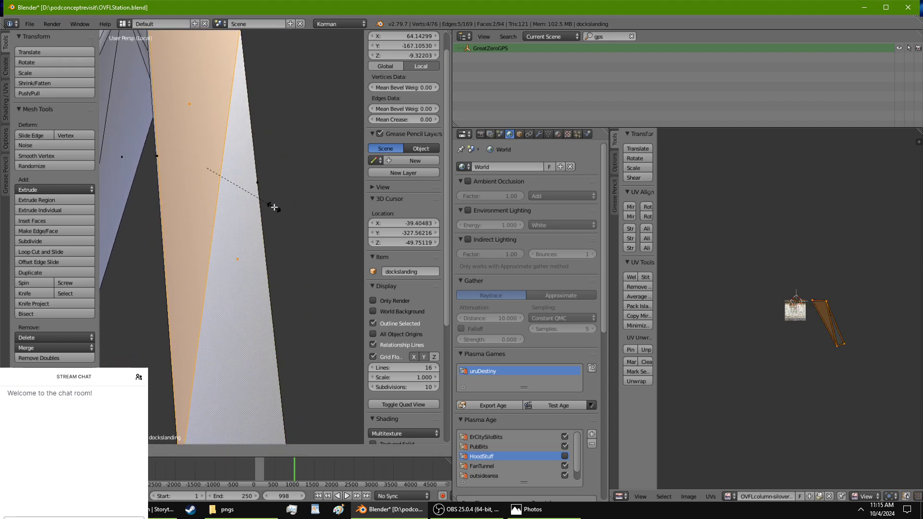
{"action": "left_click", "coordinate": [226, 184]}
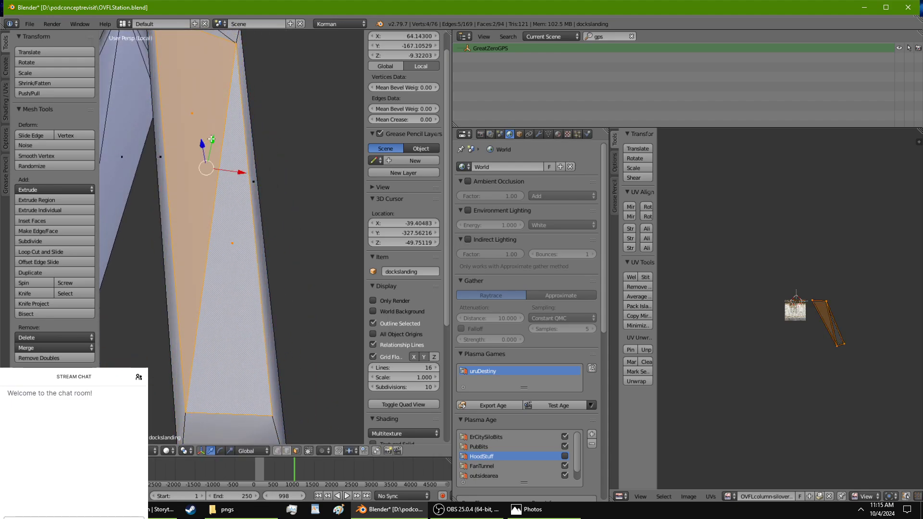
Step: Shift the fourth finger's inner faces along Y toward the fingertip and slightly along X, and shrink them slightly more
{"action": "left_click_drag", "start_coordinate": [212, 140], "coordinate": [213, 169]}
{"action": "scroll", "coordinate": [235, 216], "scroll_direction": "down", "scroll_amount": 2}
{"action": "middle_click_drag", "start_coordinate": [244, 214], "coordinate": [246, 190]}
{"action": "left_click_drag", "start_coordinate": [253, 160], "coordinate": [258, 161]}
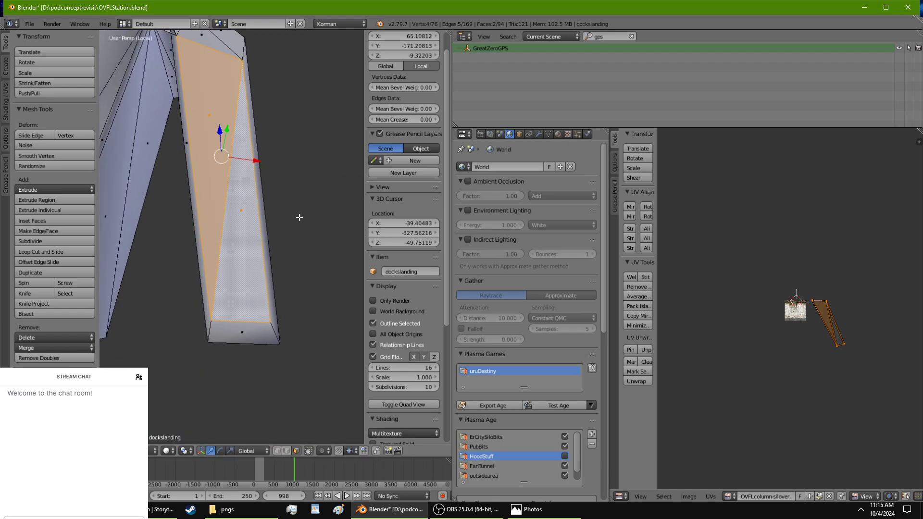
{"action": "key", "text": "s"}
{"action": "left_click", "coordinate": [284, 218]}
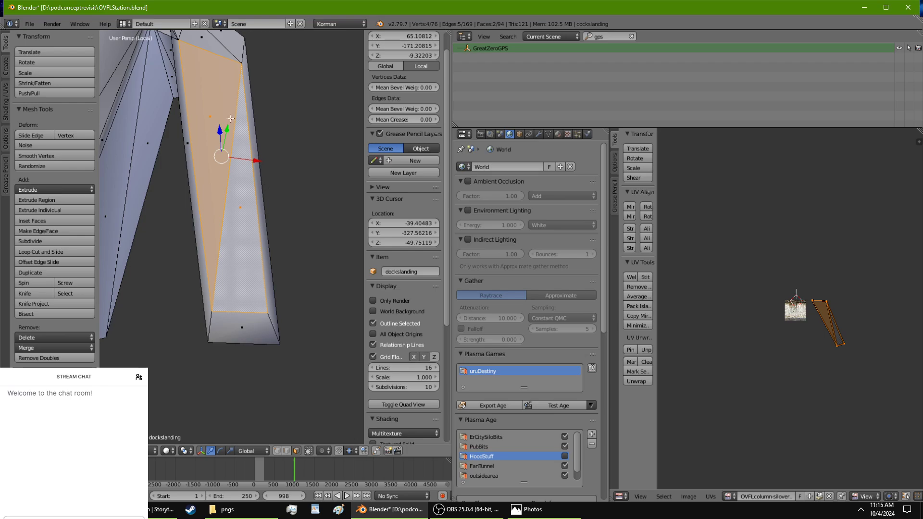
Step: Move the fourth finger's inner faces farther toward the fingertip and narrow them slightly along X
{"action": "left_click_drag", "start_coordinate": [231, 118], "coordinate": [247, 170]}
{"action": "left_click_drag", "start_coordinate": [232, 134], "coordinate": [244, 173]}
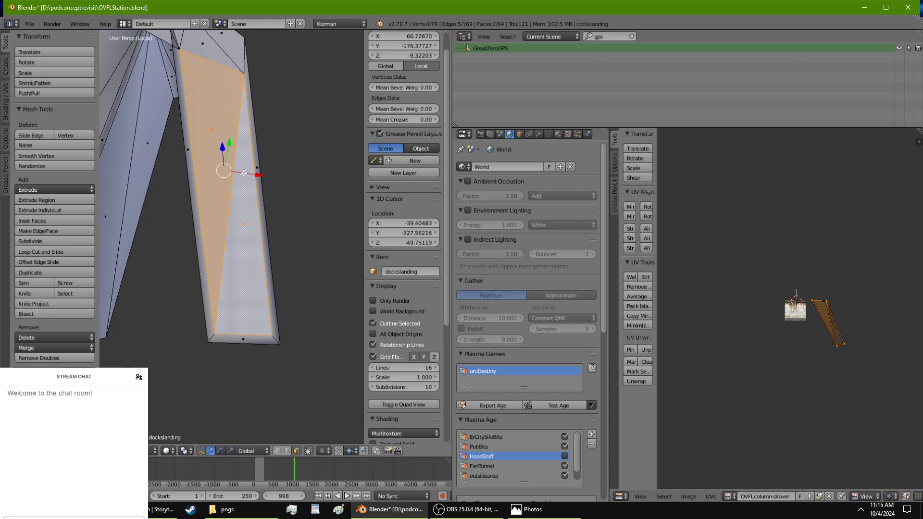
{"action": "key", "text": "s"}
{"action": "key", "text": "x"}
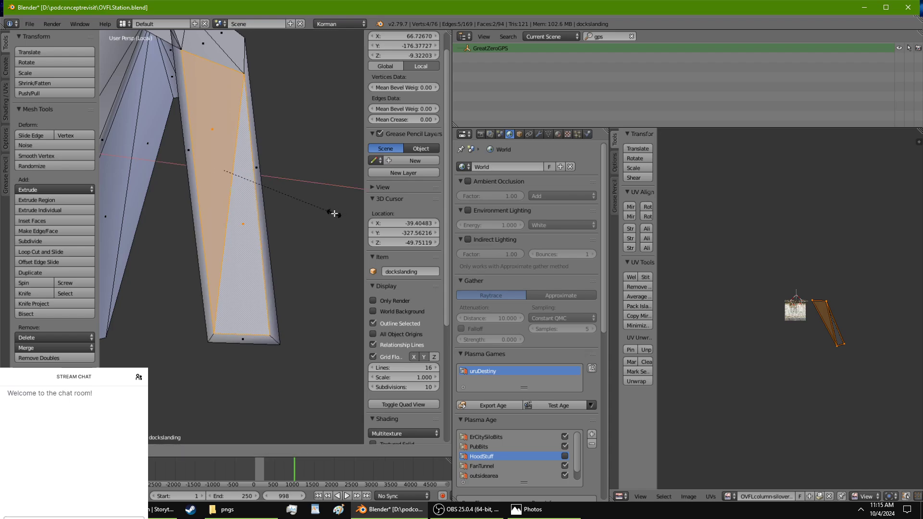
{"action": "left_click", "coordinate": [334, 213]}
Step: Move the fourth finger's inner top corner vertex along Y toward the planks and along X to just outside the gap's corner
{"action": "middle_click_drag", "start_coordinate": [182, 130], "coordinate": [257, 323], "text": "shift"}
{"action": "scroll", "coordinate": [278, 398], "scroll_direction": "up", "scroll_amount": 3}
{"action": "scroll", "coordinate": [278, 398], "scroll_direction": "up", "scroll_amount": 1}
{"action": "middle_click_drag", "start_coordinate": [278, 398], "coordinate": [256, 295], "text": "shift"}
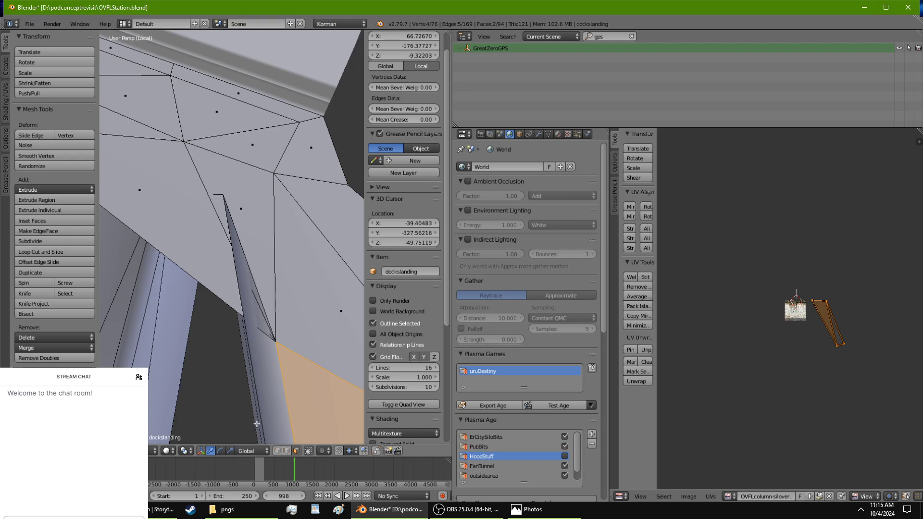
{"action": "left_click", "coordinate": [285, 452]}
{"action": "right_click", "coordinate": [273, 342]}
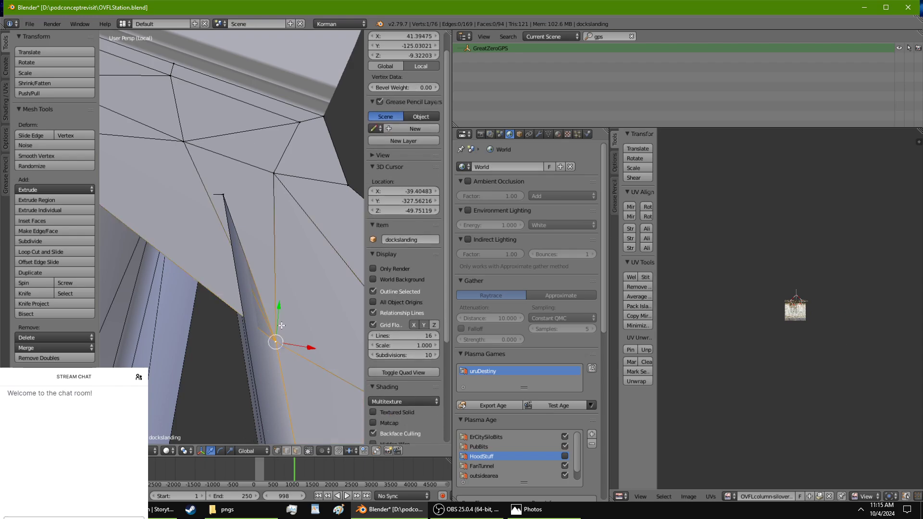
{"action": "key", "text": "g"}
{"action": "key", "text": "y"}
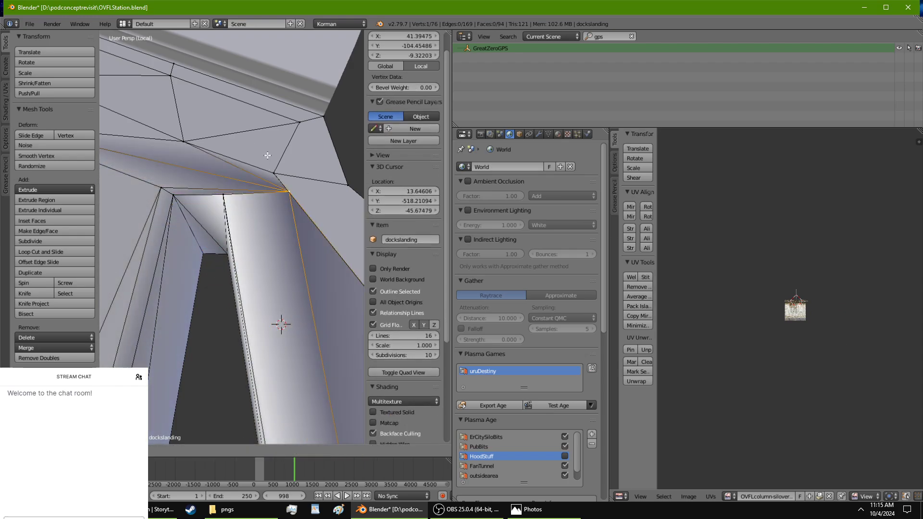
{"action": "left_click", "coordinate": [328, 206]}
{"action": "key", "text": "g"}
{"action": "key", "text": "x"}
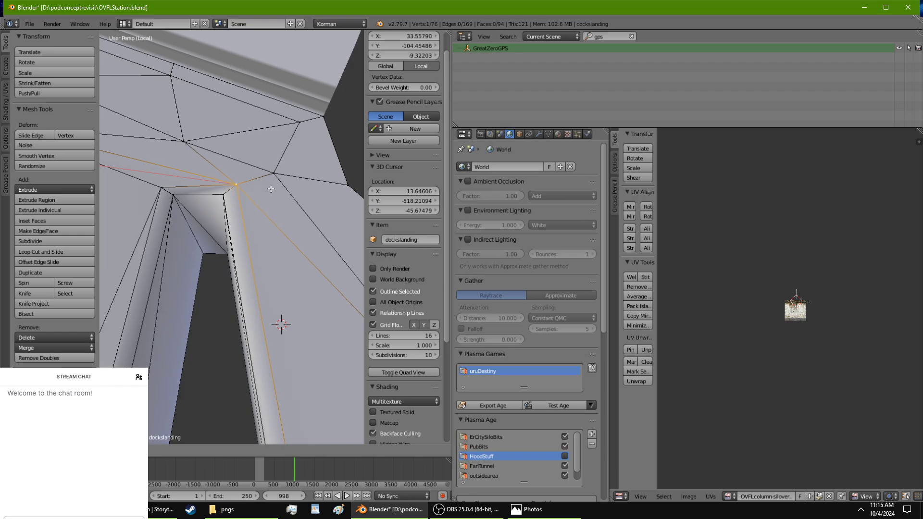
{"action": "left_click", "coordinate": [270, 189]}
Step: Try raising the outer side face at the top of the fourth finger along Z, and undo the move
{"action": "middle_click_drag", "start_coordinate": [270, 189], "coordinate": [246, 182]}
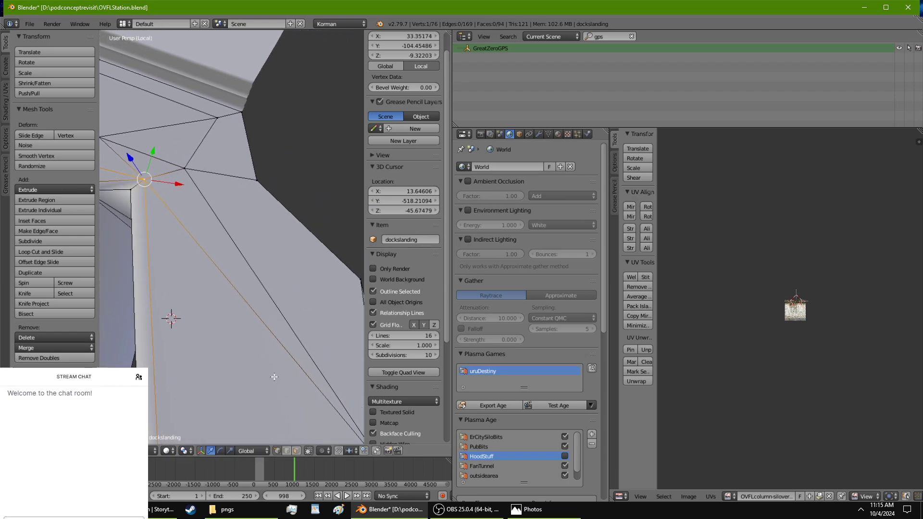
{"action": "left_click", "coordinate": [296, 451]}
{"action": "middle_click_drag", "start_coordinate": [250, 343], "coordinate": [228, 327], "text": "shift"}
{"action": "right_click", "coordinate": [300, 266]}
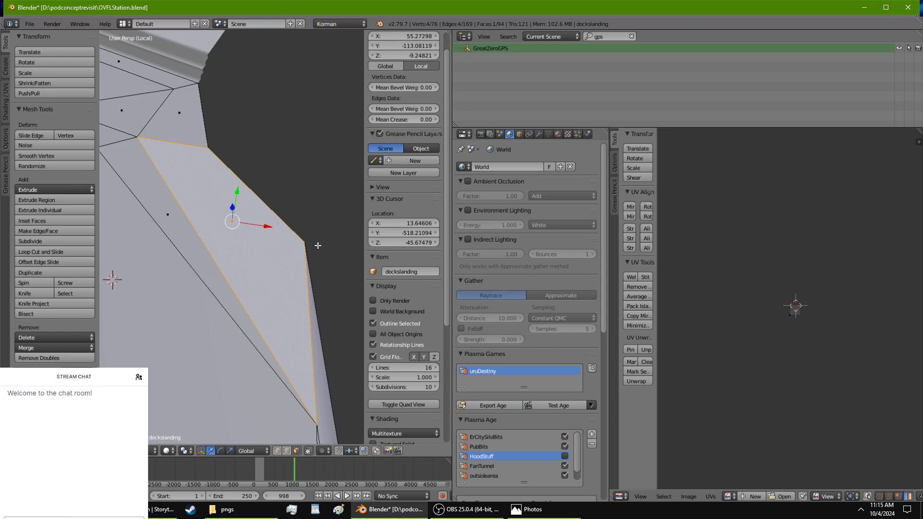
{"action": "middle_click_drag", "start_coordinate": [304, 299], "coordinate": [238, 181]}
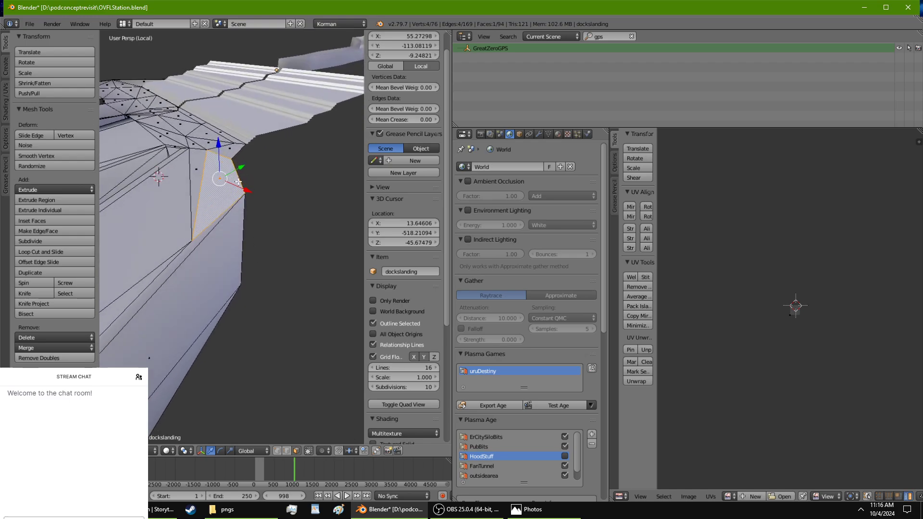
{"action": "left_click_drag", "start_coordinate": [220, 154], "coordinate": [226, 146]}
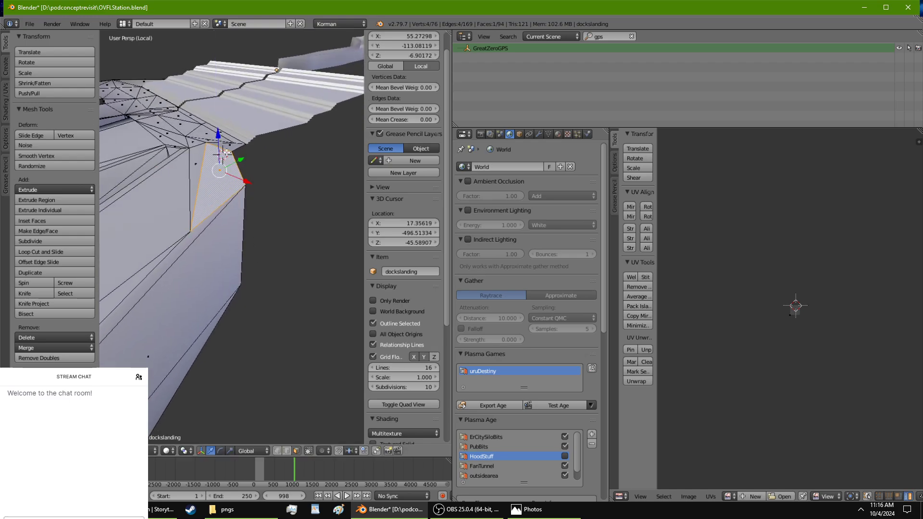
{"action": "key", "text": "ctrl+z"}
Step: Examine the borders on the third and fourth fingers and the joining section from several angles
{"action": "middle_click_drag", "start_coordinate": [200, 191], "coordinate": [214, 283]}
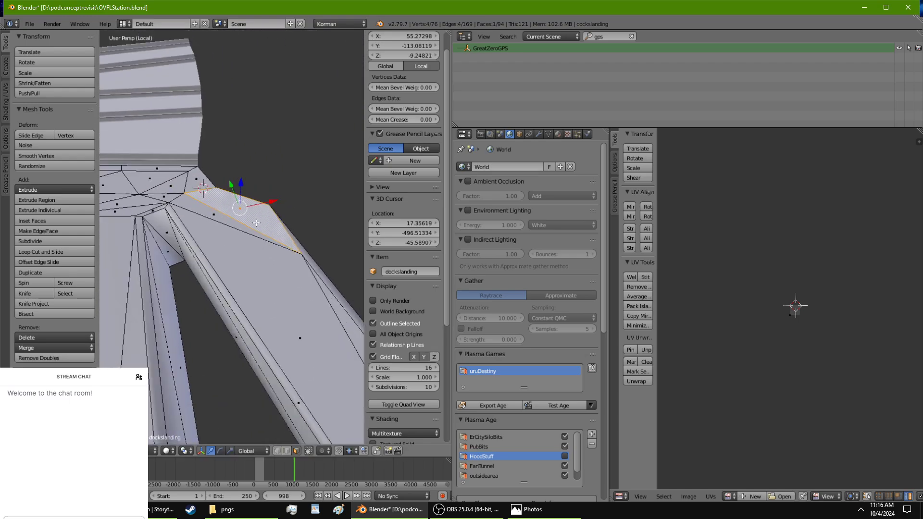
{"action": "scroll", "coordinate": [215, 250], "scroll_direction": "down", "scroll_amount": 4}
{"action": "middle_click_drag", "start_coordinate": [214, 211], "coordinate": [272, 183]}
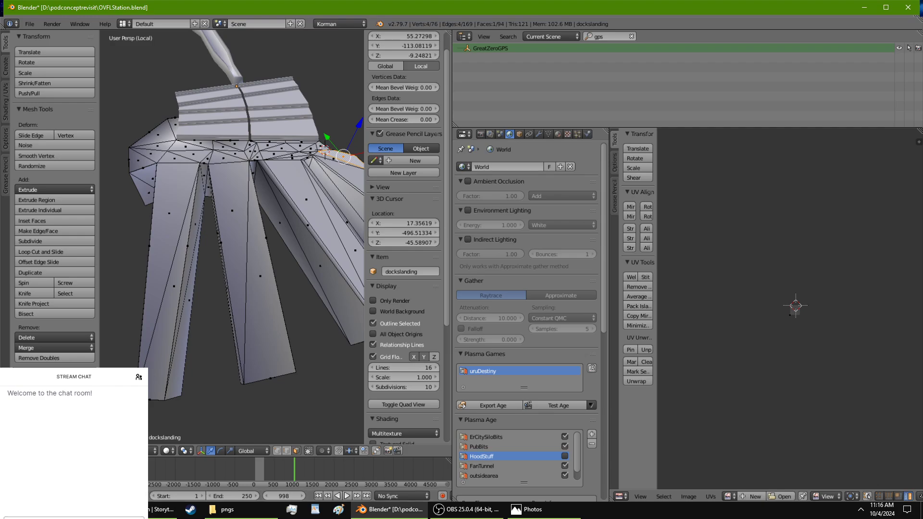
{"action": "left_click", "coordinate": [92, 510]}
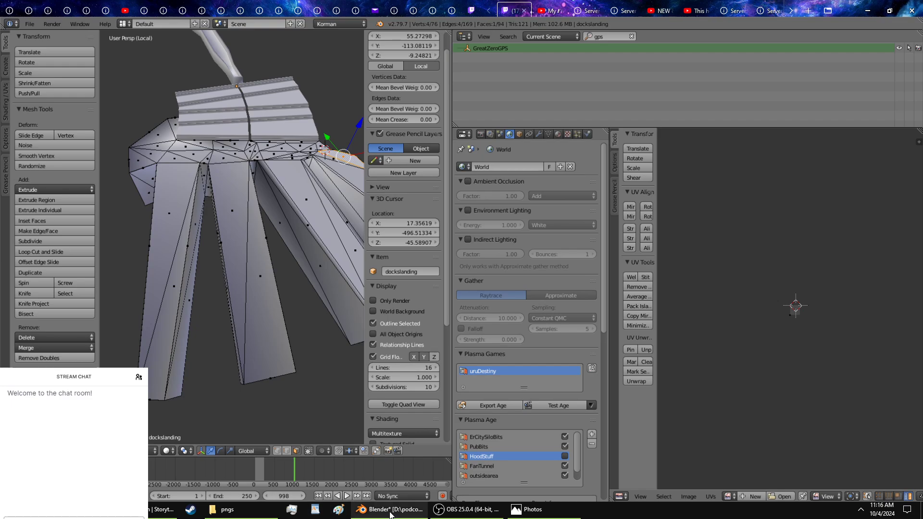
{"action": "left_click", "coordinate": [425, 510]}
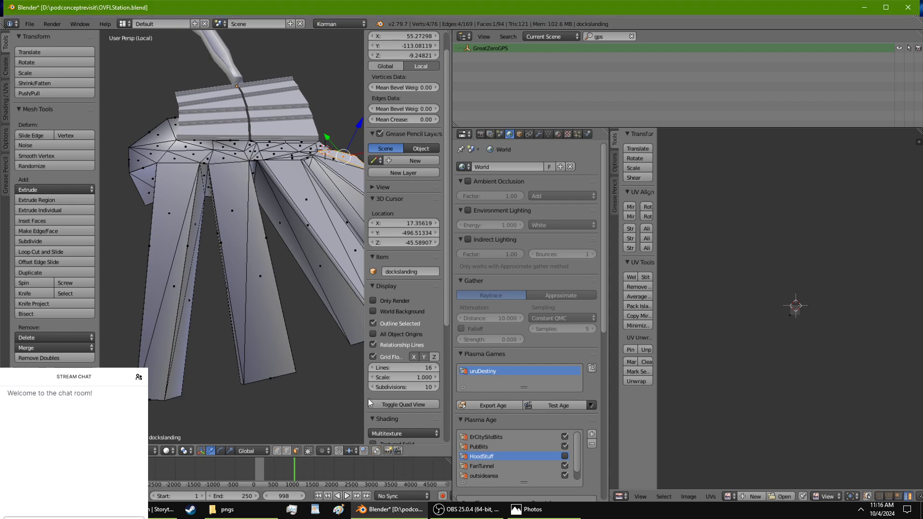
{"action": "scroll", "coordinate": [300, 321], "scroll_direction": "up", "scroll_amount": 1}
{"action": "middle_click_drag", "start_coordinate": [291, 342], "coordinate": [201, 339], "text": "shift"}
{"action": "scroll", "coordinate": [201, 339], "scroll_direction": "up", "scroll_amount": 1}
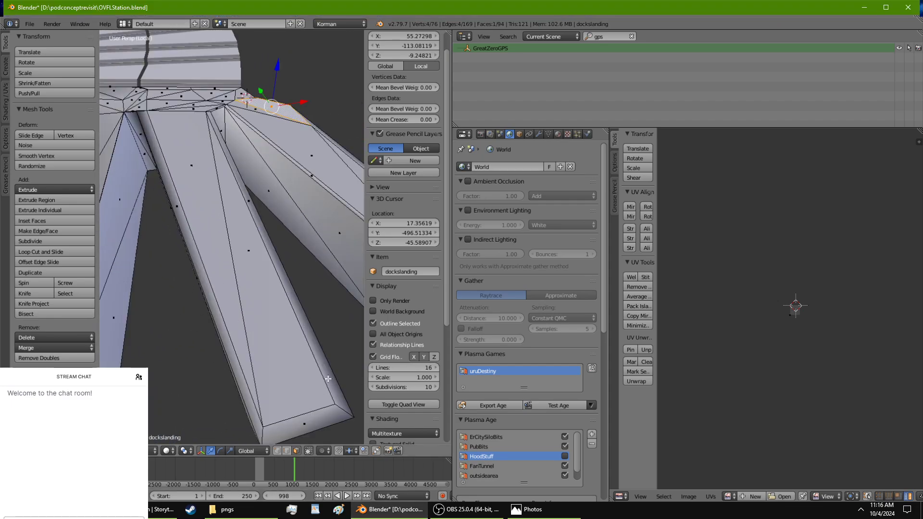
{"action": "middle_click_drag", "start_coordinate": [201, 127], "coordinate": [180, 237]}
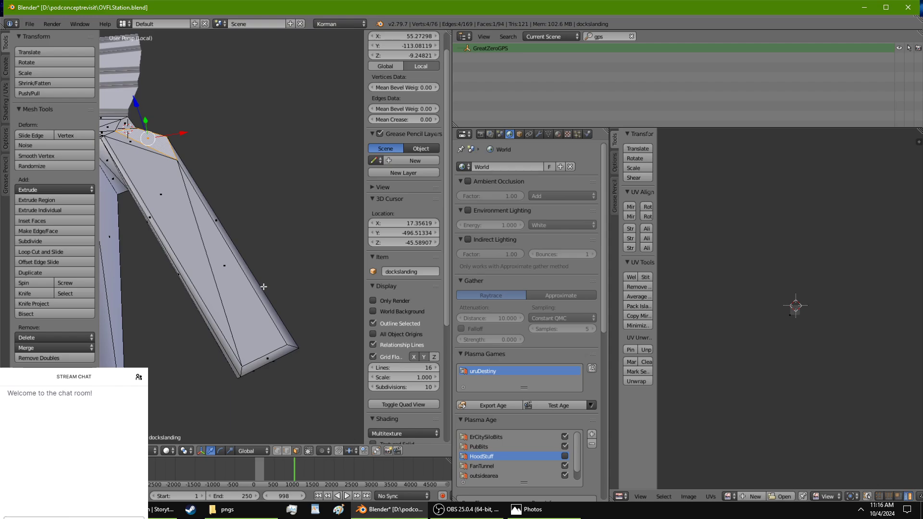
Step: Select the triangular face above the gap between the second and third fingers and shift it along Y toward the planks and along negative X
{"action": "middle_click_drag", "start_coordinate": [113, 229], "coordinate": [201, 280], "text": "shift"}
{"action": "scroll", "coordinate": [251, 314], "scroll_direction": "up", "scroll_amount": 4}
{"action": "right_click", "coordinate": [243, 271]}
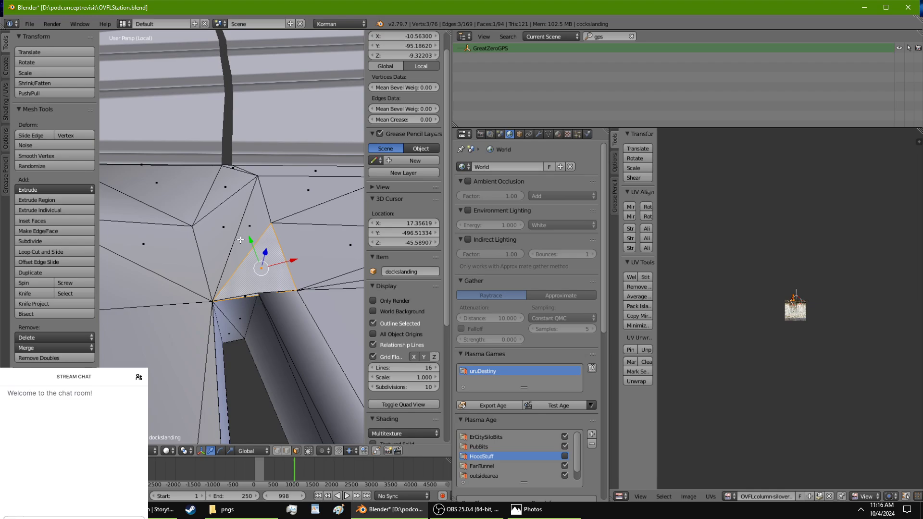
{"action": "left_click_drag", "start_coordinate": [250, 240], "coordinate": [245, 227]}
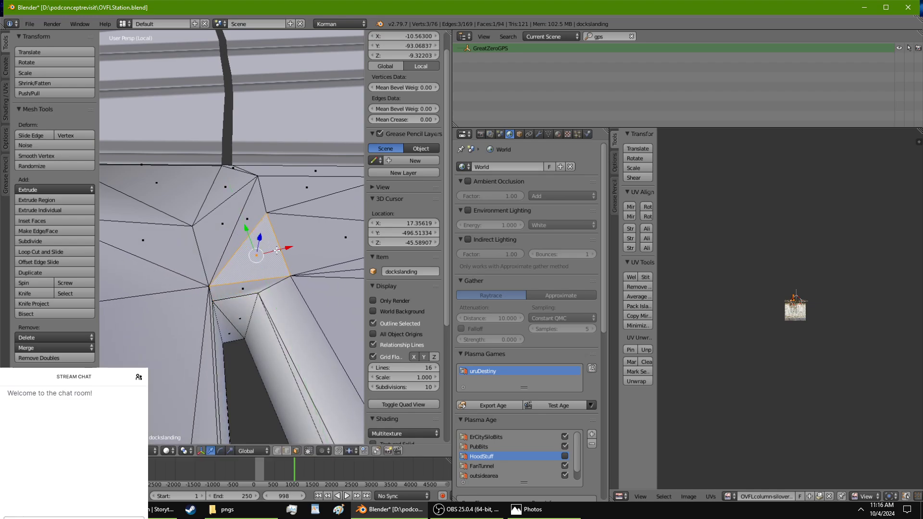
{"action": "left_click_drag", "start_coordinate": [283, 251], "coordinate": [244, 241]}
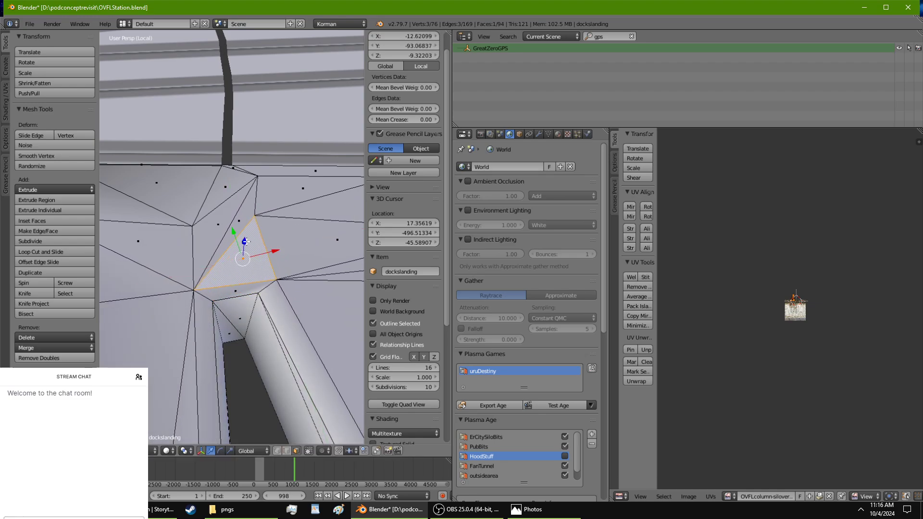
Step: Select the top faces along the plank edge, from above the second finger to the outer section beside the planks
{"action": "right_click", "coordinate": [170, 182]}
{"action": "middle_click_drag", "start_coordinate": [172, 182], "coordinate": [281, 259], "text": "shift"}
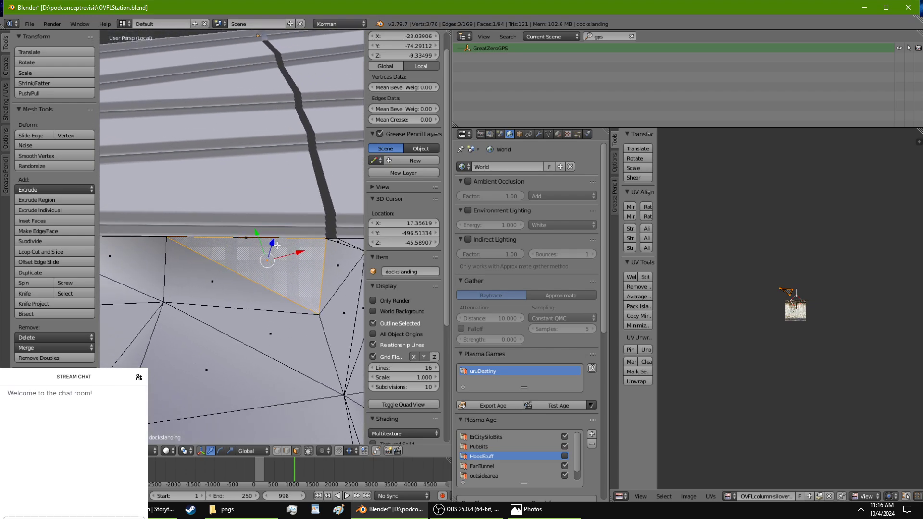
{"action": "right_click", "coordinate": [162, 267], "text": "shift"}
{"action": "middle_click_drag", "start_coordinate": [157, 273], "coordinate": [238, 278], "text": "shift"}
{"action": "right_click", "coordinate": [131, 278], "text": "shift"}
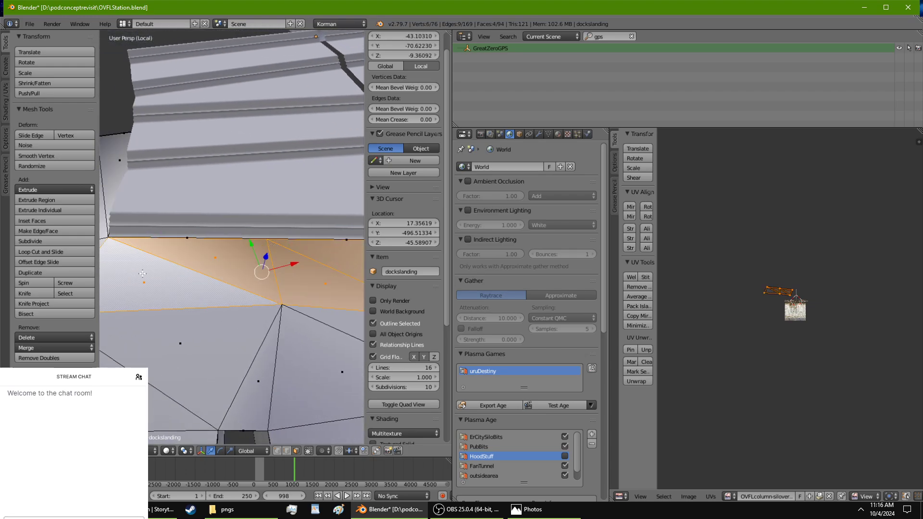
{"action": "middle_click_drag", "start_coordinate": [132, 277], "coordinate": [248, 281], "text": "shift"}
{"action": "right_click", "coordinate": [214, 261], "text": "shift"}
{"action": "right_click", "coordinate": [215, 221], "text": "shift"}
{"action": "right_click", "coordinate": [226, 187], "text": "shift"}
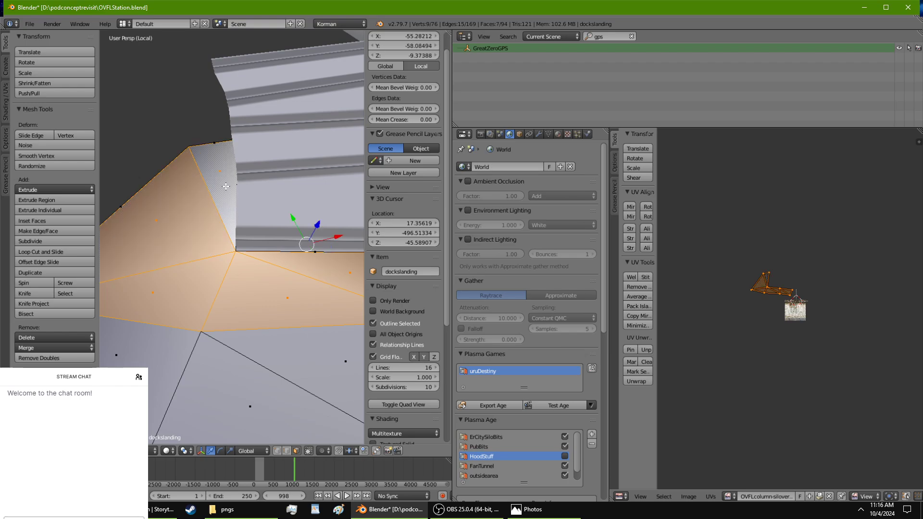
Step: Deselect the outer section's top faces, keeping only the strip along the plank edge above the second finger
{"action": "middle_click_drag", "start_coordinate": [281, 212], "coordinate": [252, 228], "text": "shift"}
{"action": "right_click", "coordinate": [175, 204], "text": "shift"}
{"action": "right_click", "coordinate": [173, 212], "text": "shift"}
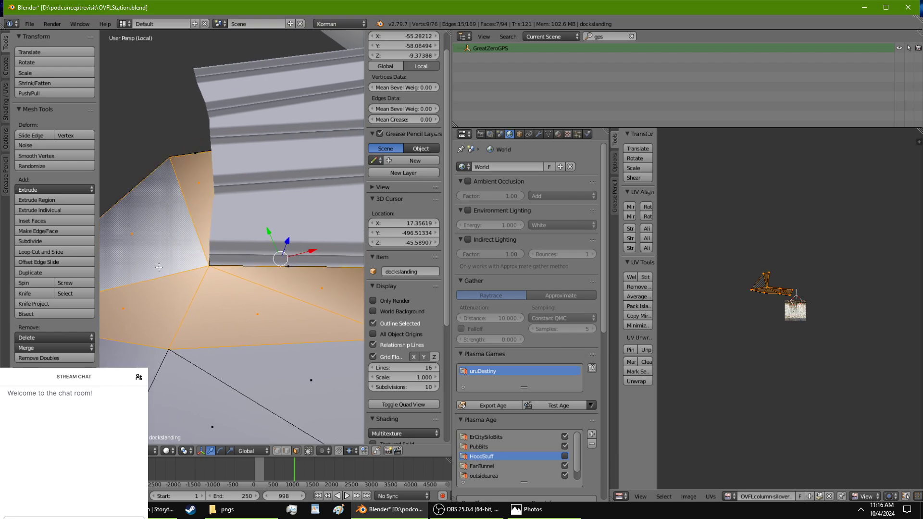
{"action": "right_click", "coordinate": [163, 285], "text": "shift"}
{"action": "right_click", "coordinate": [167, 255], "text": "shift"}
{"action": "right_click", "coordinate": [199, 198], "text": "shift"}
{"action": "middle_click_drag", "start_coordinate": [200, 198], "coordinate": [261, 181]}
{"action": "scroll", "coordinate": [307, 244], "scroll_direction": "down", "scroll_amount": 4}
{"action": "scroll", "coordinate": [296, 259], "scroll_direction": "up", "scroll_amount": 3}
{"action": "scroll", "coordinate": [226, 289], "scroll_direction": "down", "scroll_amount": 3}
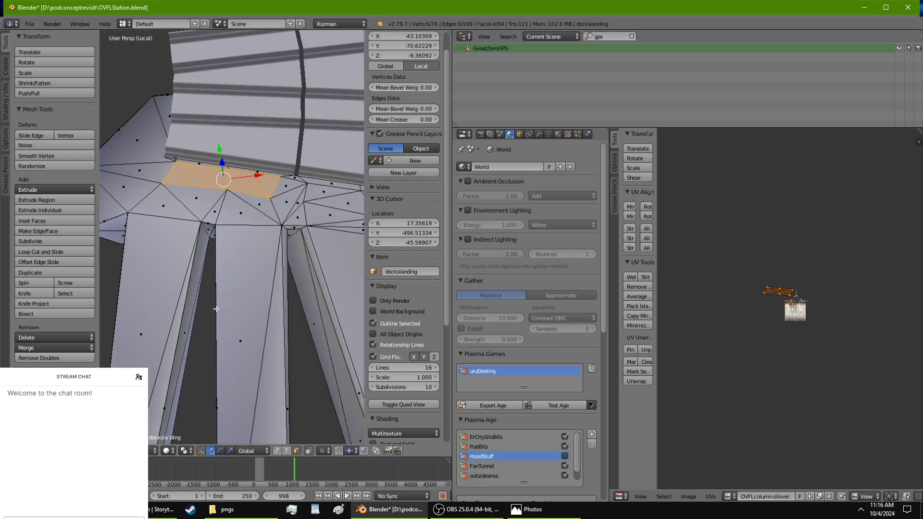
Step: Select the second finger's two top faces, shift them slightly, and scale them along X inside the finger's outline
{"action": "middle_click_drag", "start_coordinate": [220, 310], "coordinate": [218, 136], "text": "shift"}
{"action": "right_click", "coordinate": [247, 157]}
{"action": "right_click", "coordinate": [270, 217], "text": "shift"}
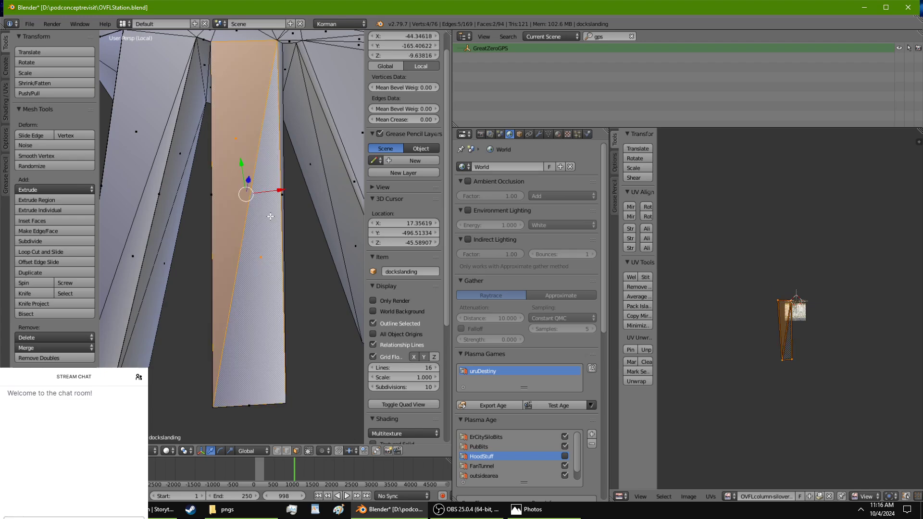
{"action": "middle_click_drag", "start_coordinate": [359, 287], "coordinate": [332, 268]}
{"action": "left_click_drag", "start_coordinate": [274, 190], "coordinate": [248, 161]}
{"action": "key", "text": "s"}
{"action": "key", "text": "x"}
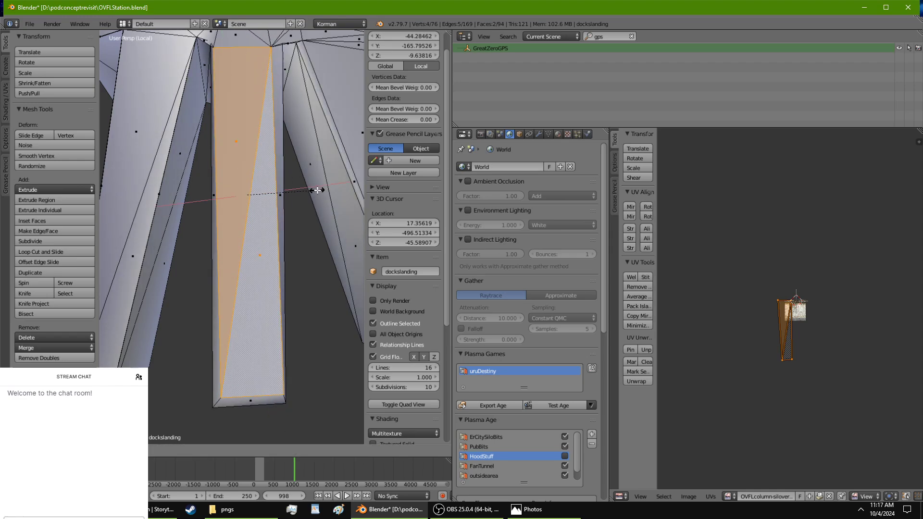
{"action": "left_click", "coordinate": [297, 190]}
Step: Rotate the second finger's top faces slightly about Z and nudge them into position to even the border
{"action": "left_click_drag", "start_coordinate": [282, 191], "coordinate": [284, 192]}
{"action": "key", "text": "s"}
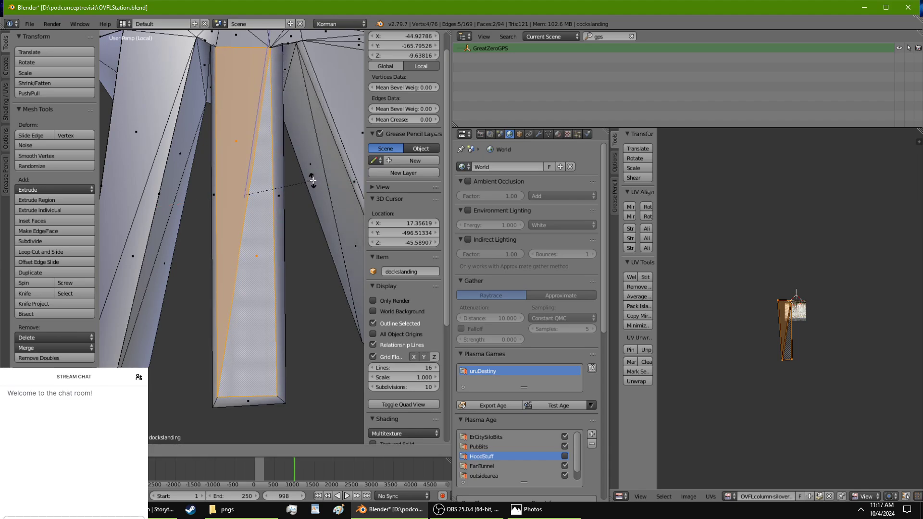
{"action": "left_click", "coordinate": [310, 178]}
{"action": "left_click_drag", "start_coordinate": [280, 192], "coordinate": [280, 188]}
Step: Select the triangular face above the gap between the first and second fingers and move it along Y toward the planks and along X
{"action": "middle_click_drag", "start_coordinate": [281, 190], "coordinate": [288, 272]}
{"action": "scroll", "coordinate": [287, 271], "scroll_direction": "up", "scroll_amount": 2}
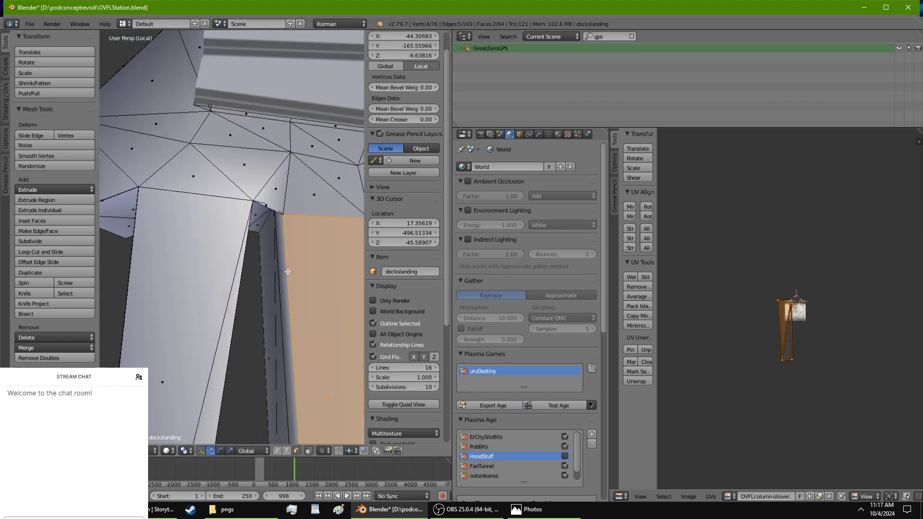
{"action": "right_click", "coordinate": [282, 192]}
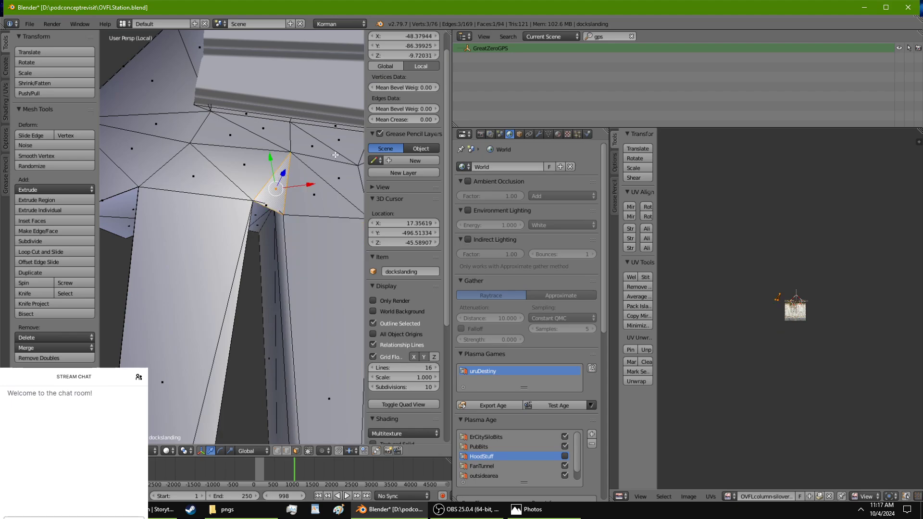
{"action": "middle_click_drag", "start_coordinate": [330, 156], "coordinate": [307, 167]}
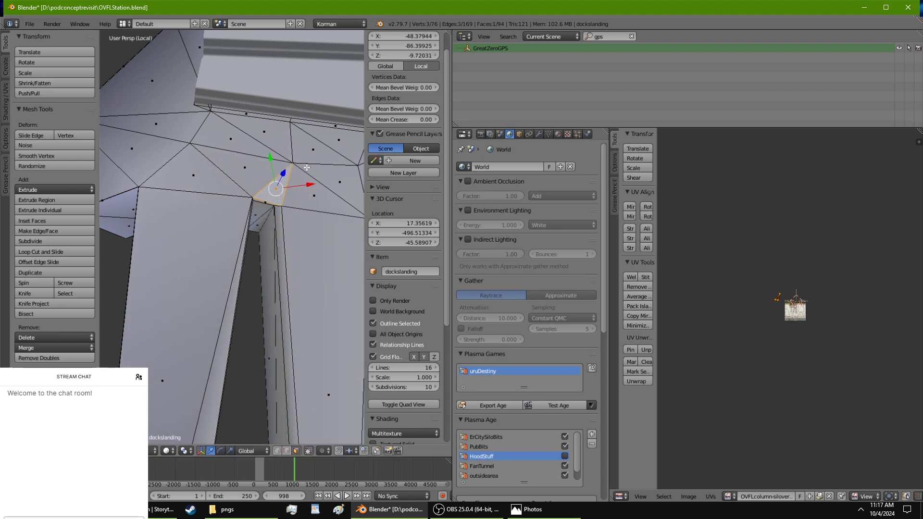
{"action": "left_click_drag", "start_coordinate": [273, 165], "coordinate": [274, 155]}
{"action": "key", "text": "g"}
{"action": "key", "text": "x"}
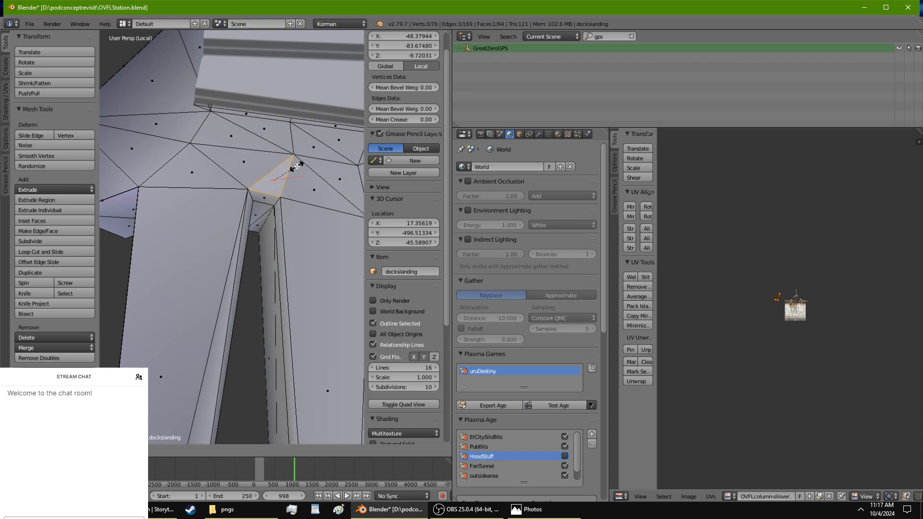
{"action": "left_click", "coordinate": [297, 166]}
Step: Select the first finger's two top faces and scale them down to leave a border
{"action": "scroll", "coordinate": [288, 198], "scroll_direction": "down", "scroll_amount": 2}
{"action": "middle_click_drag", "start_coordinate": [262, 251], "coordinate": [333, 45], "text": "shift"}
{"action": "right_click", "coordinate": [278, 250]}
{"action": "right_click", "coordinate": [265, 252], "text": "shift"}
{"action": "middle_click_drag", "start_coordinate": [266, 253], "coordinate": [245, 388], "text": "shift"}
{"action": "key", "text": "s"}
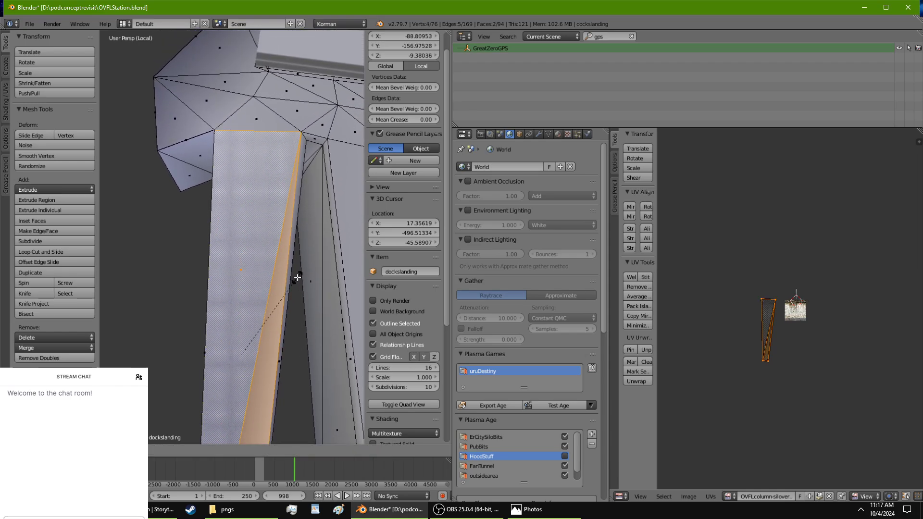
{"action": "left_click", "coordinate": [280, 272]}
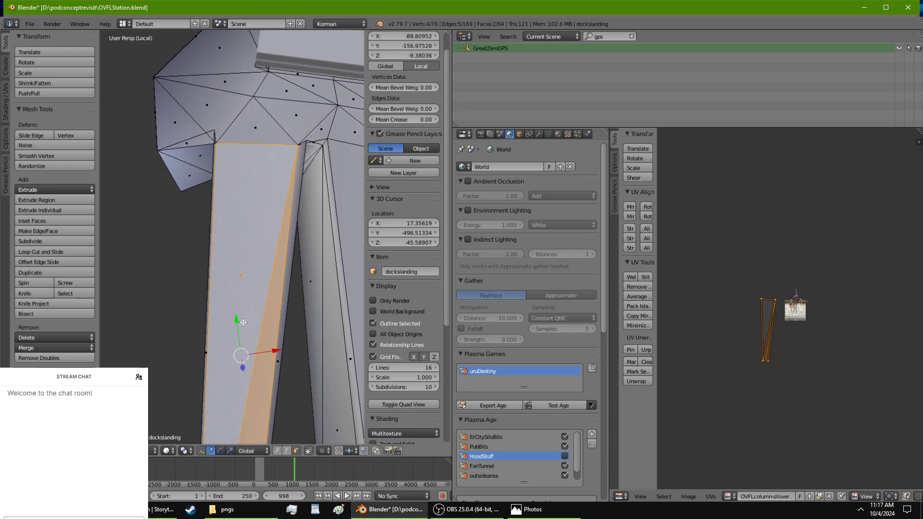
Step: Stretch the first finger's top faces lengthwise along Y and narrow them along X
{"action": "key", "text": "s"}
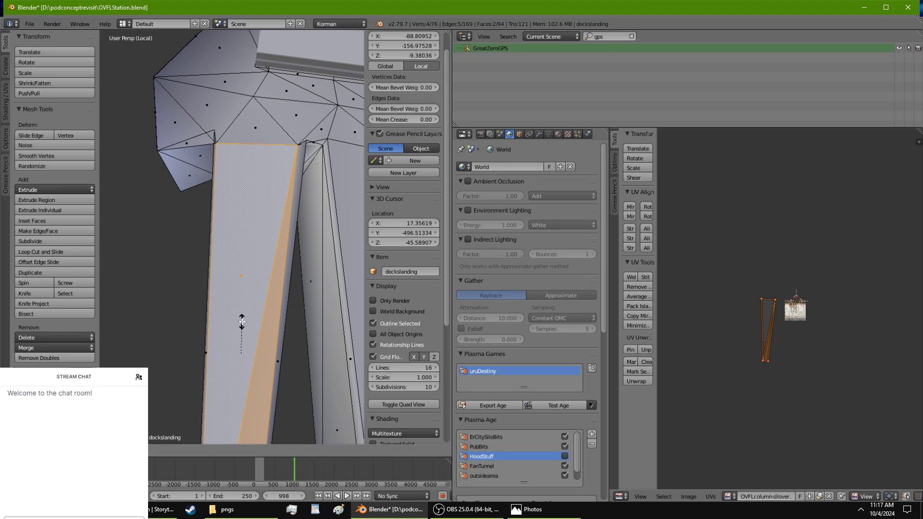
{"action": "left_click", "coordinate": [245, 315]}
{"action": "key", "text": "s"}
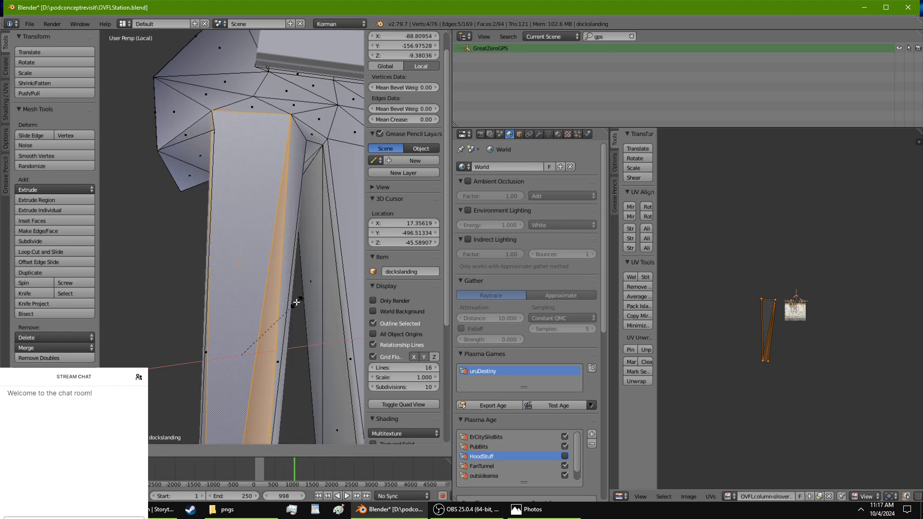
{"action": "left_click", "coordinate": [282, 307]}
Step: Rotate the first finger's top faces to follow its slant and reposition them along X and toward the planks
{"action": "left_click_drag", "start_coordinate": [276, 347], "coordinate": [283, 345]}
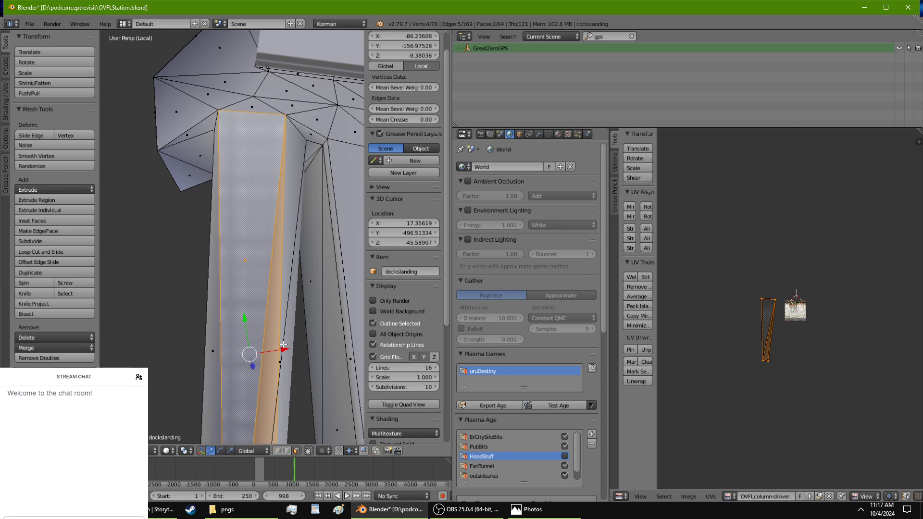
{"action": "key", "text": "r"}
{"action": "left_click", "coordinate": [294, 315]}
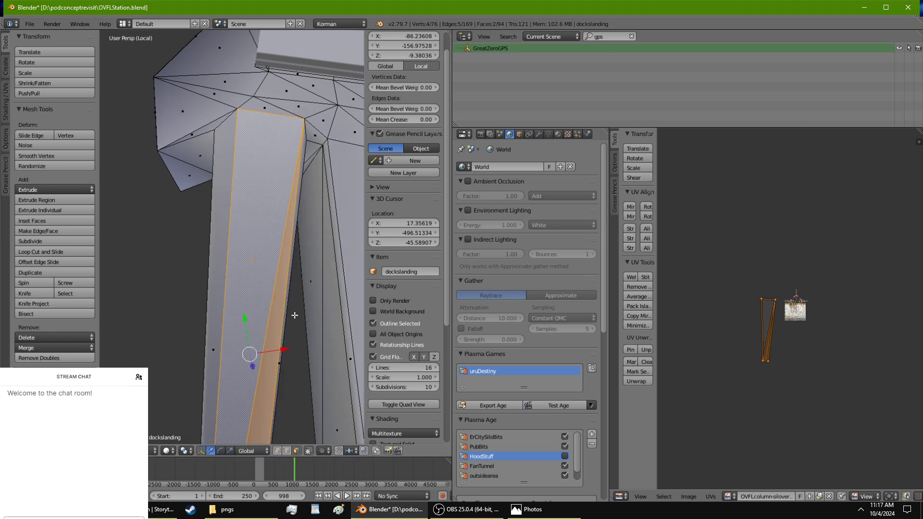
{"action": "left_click_drag", "start_coordinate": [284, 345], "coordinate": [282, 346]}
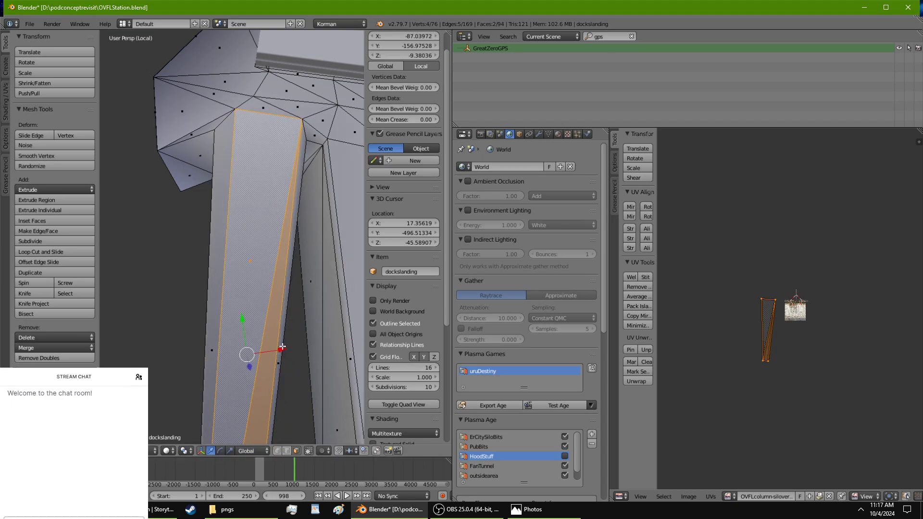
{"action": "middle_click_drag", "start_coordinate": [283, 339], "coordinate": [302, 195], "text": "shift"}
{"action": "left_click_drag", "start_coordinate": [259, 148], "coordinate": [280, 144]}
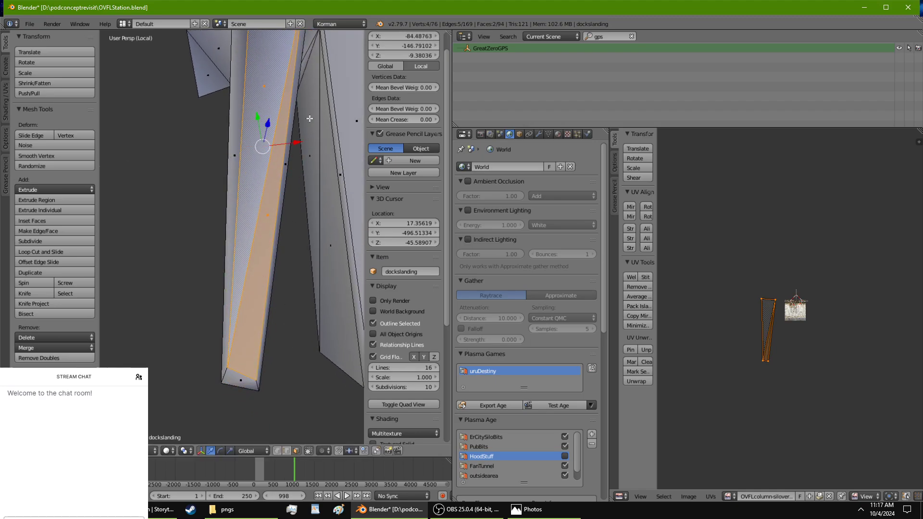
Step: Fine-tune the first finger's top faces by rotating them about Z and shortening them slightly along their length
{"action": "key", "text": "r"}
{"action": "key", "text": "z"}
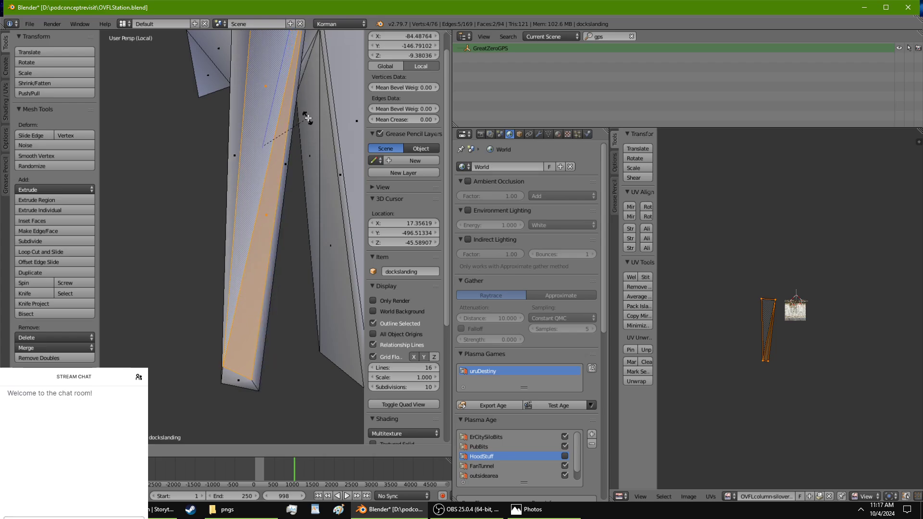
{"action": "left_click", "coordinate": [307, 116]}
{"action": "middle_click_drag", "start_coordinate": [305, 120], "coordinate": [305, 260]}
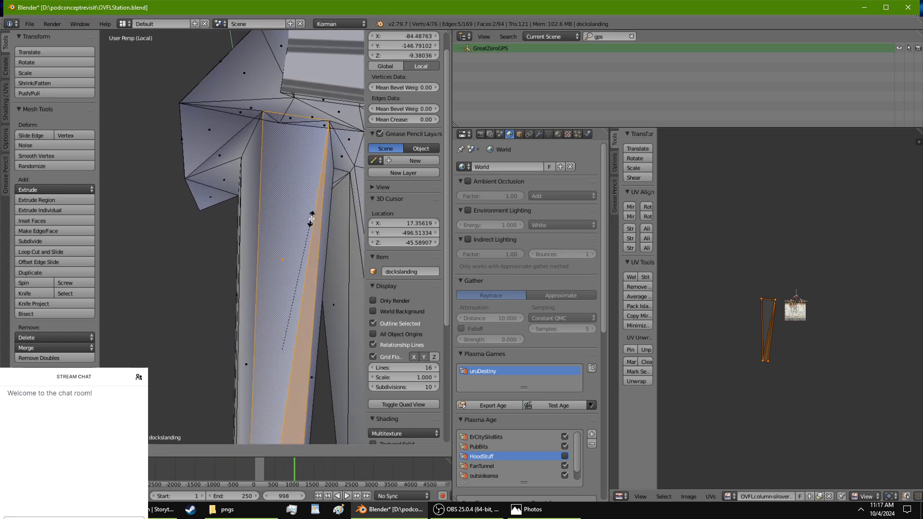
{"action": "middle_click_drag", "start_coordinate": [312, 218], "coordinate": [301, 234]}
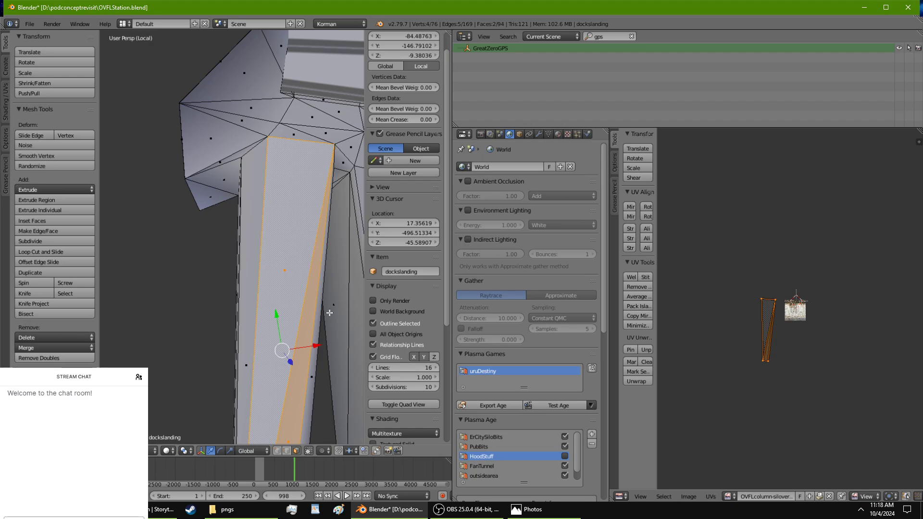
{"action": "key", "text": "r"}
{"action": "key", "text": "z"}
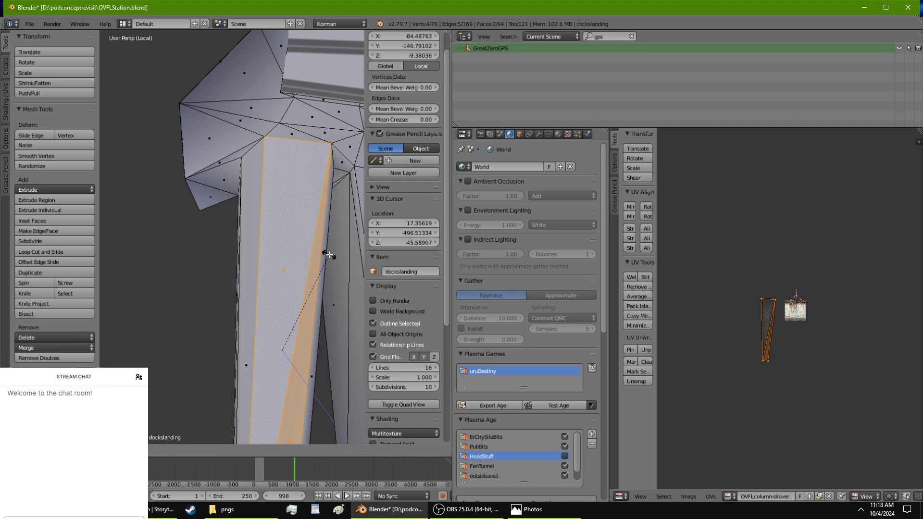
{"action": "left_click", "coordinate": [327, 260]}
Step: Select the inner edge at the first finger's tip, move it closer to the end, rotate it about Z and shift it along X
{"action": "middle_click_drag", "start_coordinate": [321, 281], "coordinate": [312, 141]}
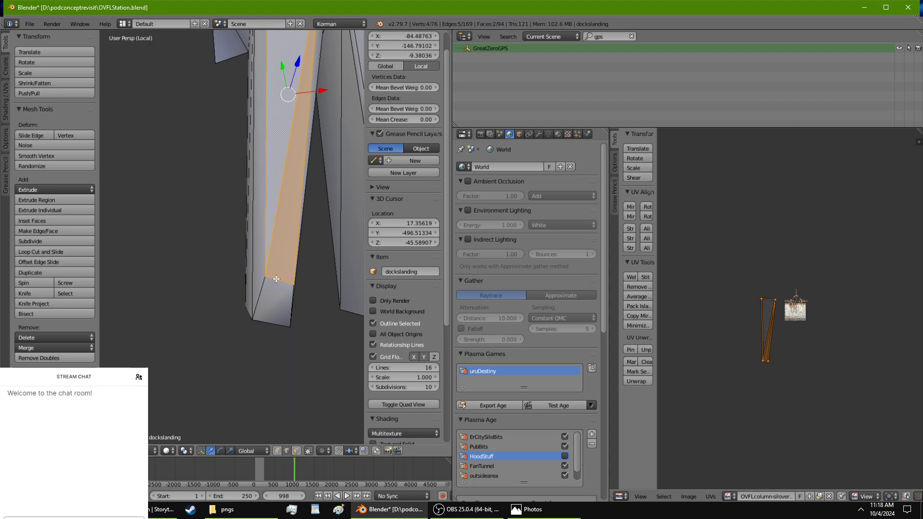
{"action": "right_click", "coordinate": [276, 279]}
{"action": "left_click_drag", "start_coordinate": [277, 268], "coordinate": [298, 300]}
{"action": "left_click_drag", "start_coordinate": [264, 270], "coordinate": [264, 279]}
{"action": "middle_click_drag", "start_coordinate": [265, 278], "coordinate": [247, 262]}
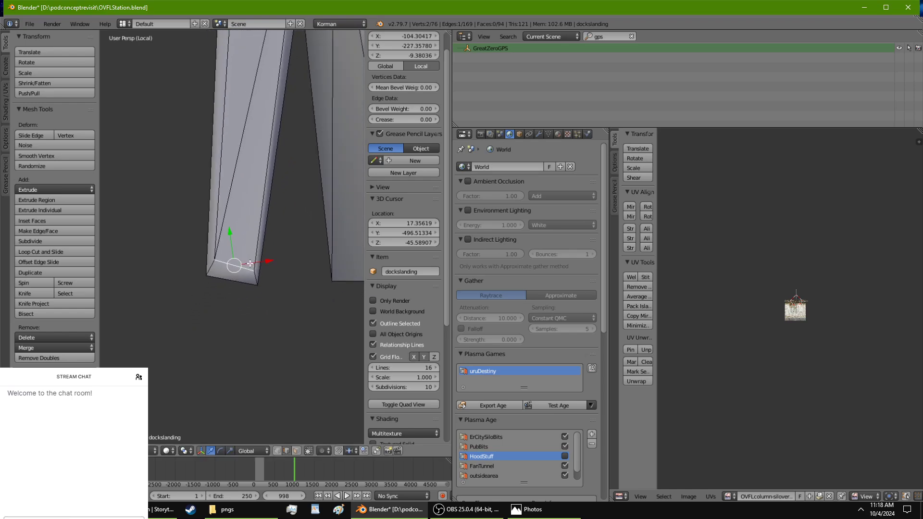
{"action": "key", "text": "r"}
{"action": "key", "text": "z"}
{"action": "left_click", "coordinate": [251, 260]}
{"action": "key", "text": "g"}
{"action": "key", "text": "x"}
{"action": "left_click", "coordinate": [256, 265]}
Step: Switch to face selection and select the five top faces of the outer section beside the planks
{"action": "middle_click_drag", "start_coordinate": [265, 151], "coordinate": [293, 408]}
{"action": "left_click", "coordinate": [297, 451]}
{"action": "right_click", "coordinate": [295, 210]}
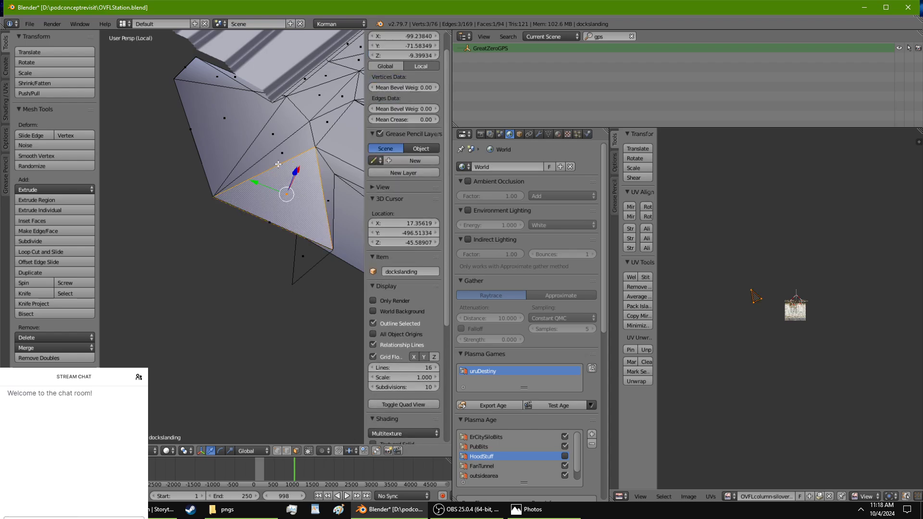
{"action": "right_click", "coordinate": [265, 142], "text": "shift"}
{"action": "right_click", "coordinate": [227, 105], "text": "shift"}
{"action": "right_click", "coordinate": [211, 77], "text": "shift"}
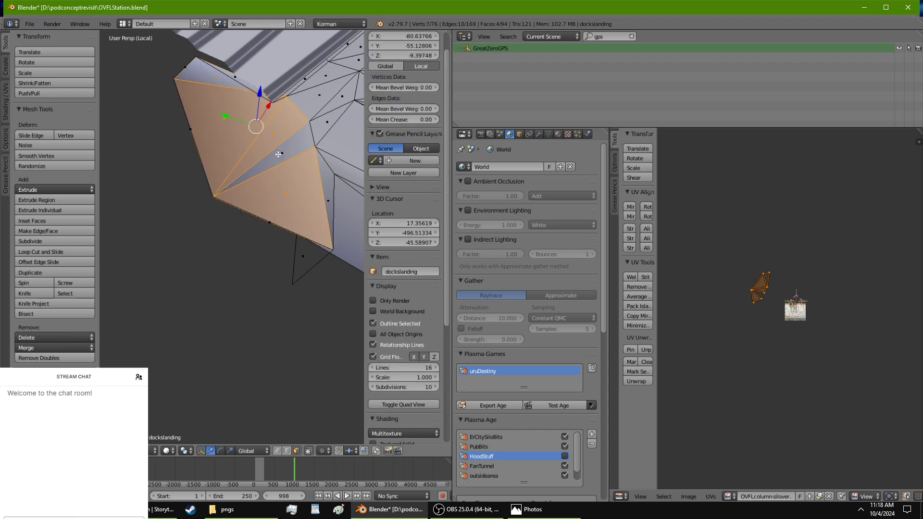
{"action": "right_click", "coordinate": [277, 154], "text": "shift"}
{"action": "middle_click_drag", "start_coordinate": [278, 154], "coordinate": [104, 256]}
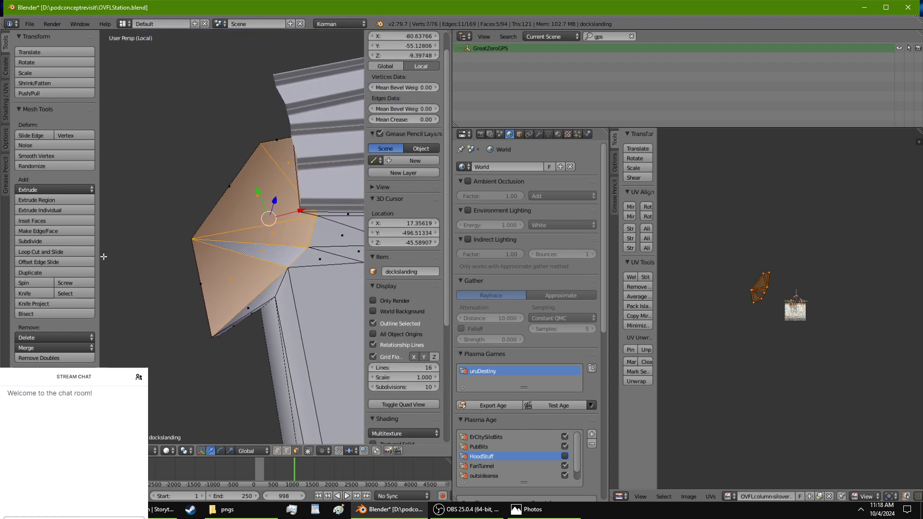
{"action": "scroll", "coordinate": [242, 219], "scroll_direction": "up", "scroll_amount": 2}
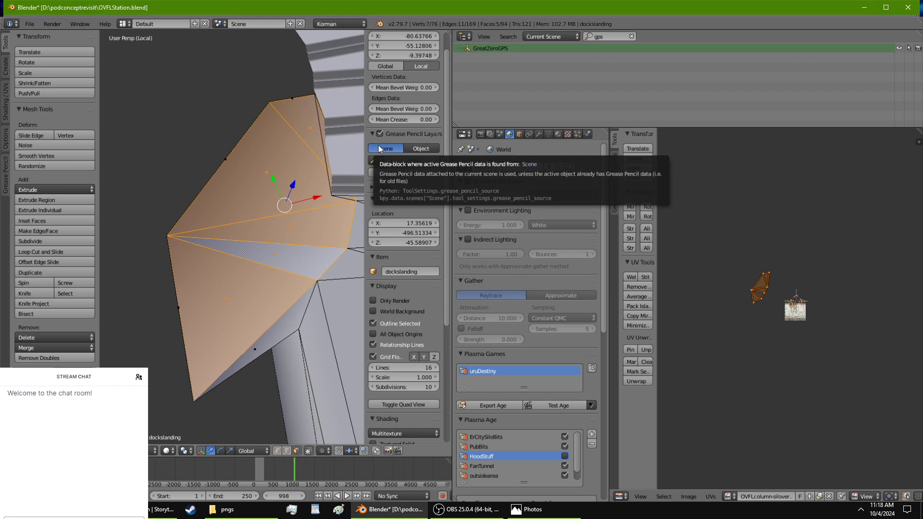
Step: Deselect the triangular face beside the planks and scale the outer section's other four top faces down to leave a border
{"action": "key", "text": "s"}
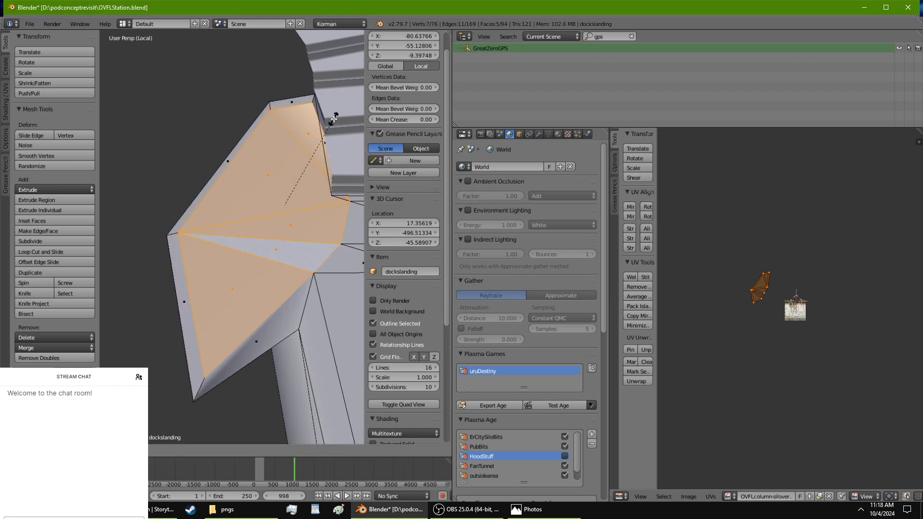
{"action": "right_click", "coordinate": [325, 125]}
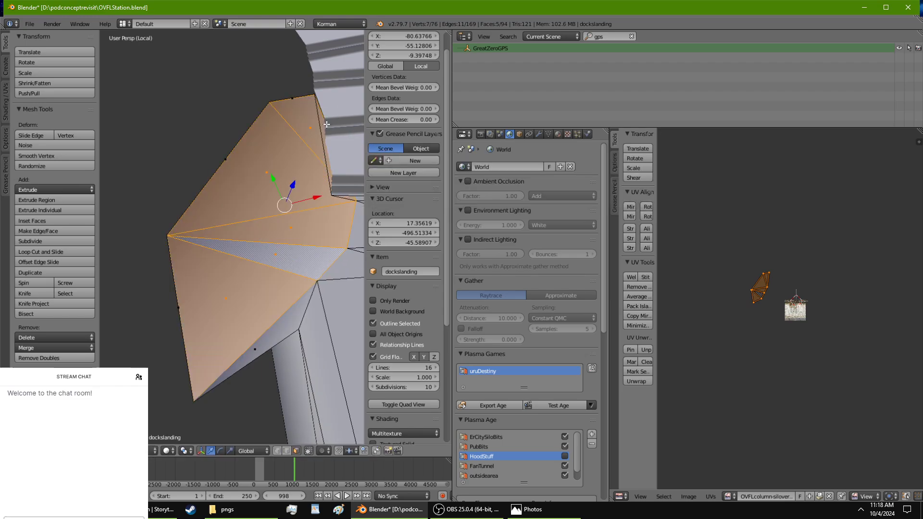
{"action": "right_click", "coordinate": [301, 124], "text": "shift"}
{"action": "key", "text": "s"}
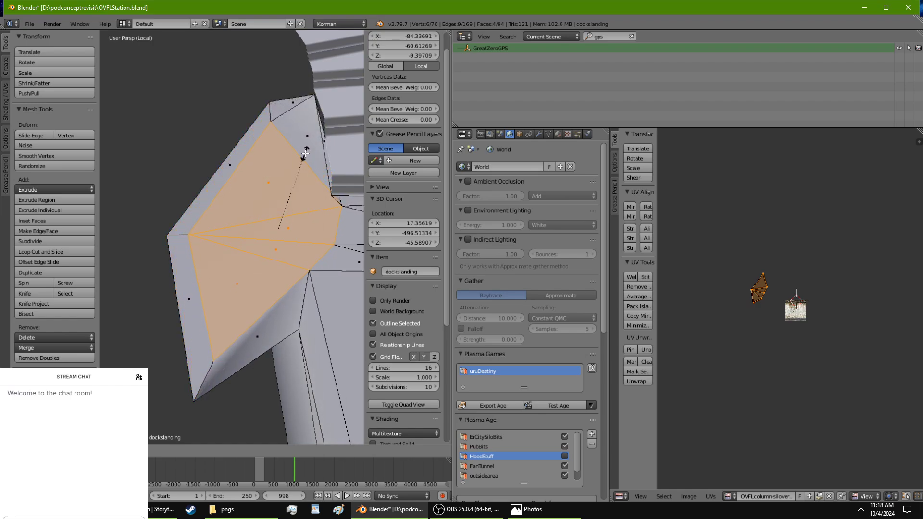
{"action": "left_click", "coordinate": [306, 156]}
Step: Select the outer section's triangular top face beside the planks, scale it down slightly and shift it to even out the border
{"action": "middle_click_drag", "start_coordinate": [305, 155], "coordinate": [308, 169]}
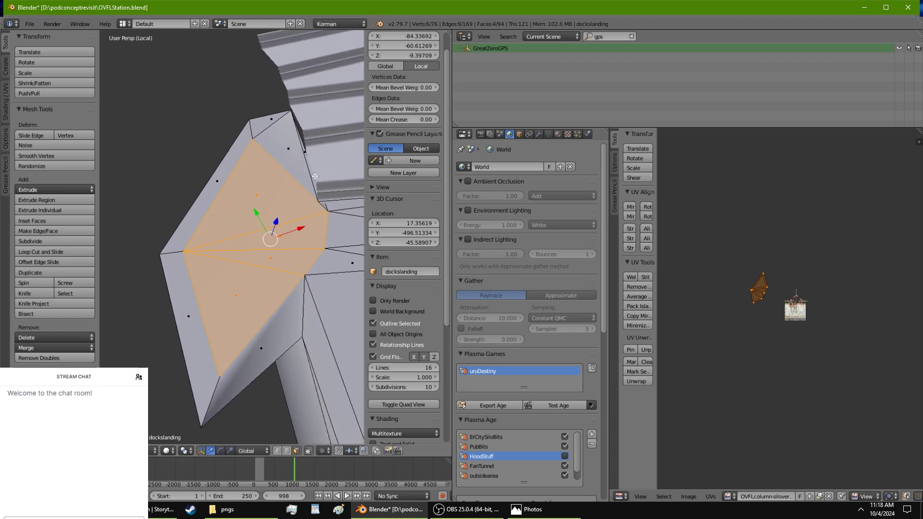
{"action": "right_click", "coordinate": [306, 170]}
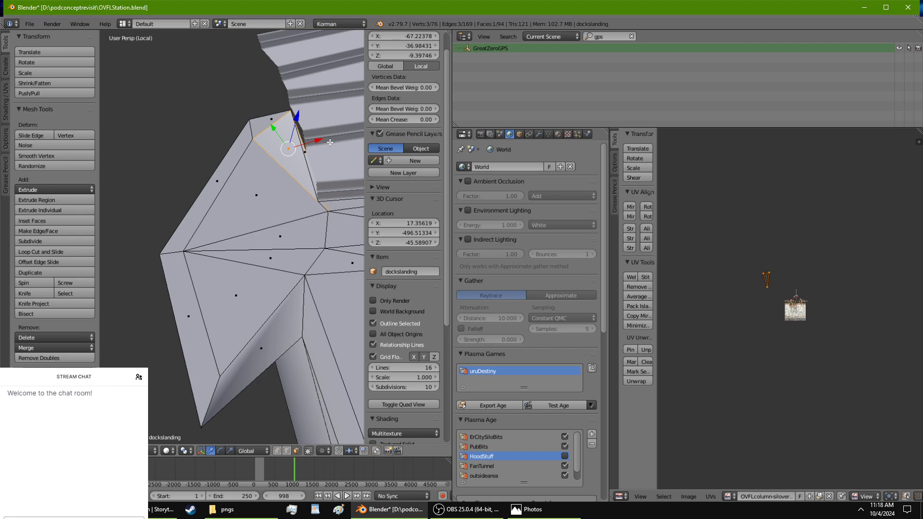
{"action": "key", "text": "s"}
{"action": "left_click", "coordinate": [316, 148]}
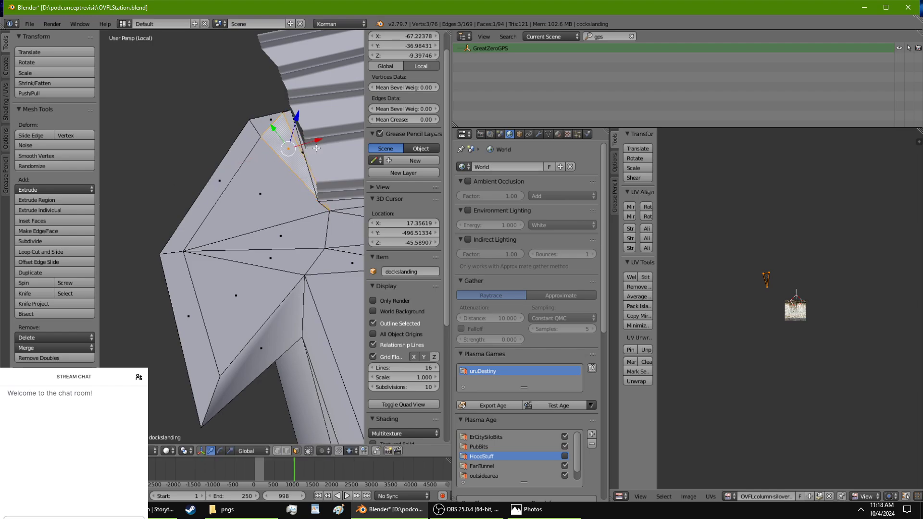
{"action": "left_click_drag", "start_coordinate": [274, 127], "coordinate": [300, 155]}
Step: Select the outer section's top and border faces, extending the selection towards the first finger and the planks' edge
{"action": "middle_click_drag", "start_coordinate": [300, 155], "coordinate": [244, 265]}
{"action": "right_click", "coordinate": [244, 266]}
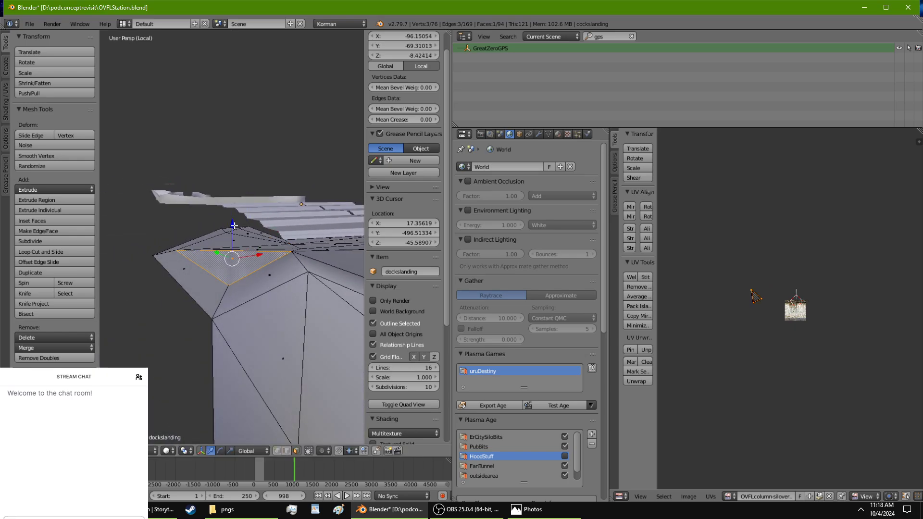
{"action": "key", "text": "ctrl+z"}
{"action": "middle_click_drag", "start_coordinate": [231, 253], "coordinate": [232, 273]}
{"action": "right_click", "coordinate": [232, 272]}
{"action": "right_click", "coordinate": [260, 195], "text": "ctrl"}
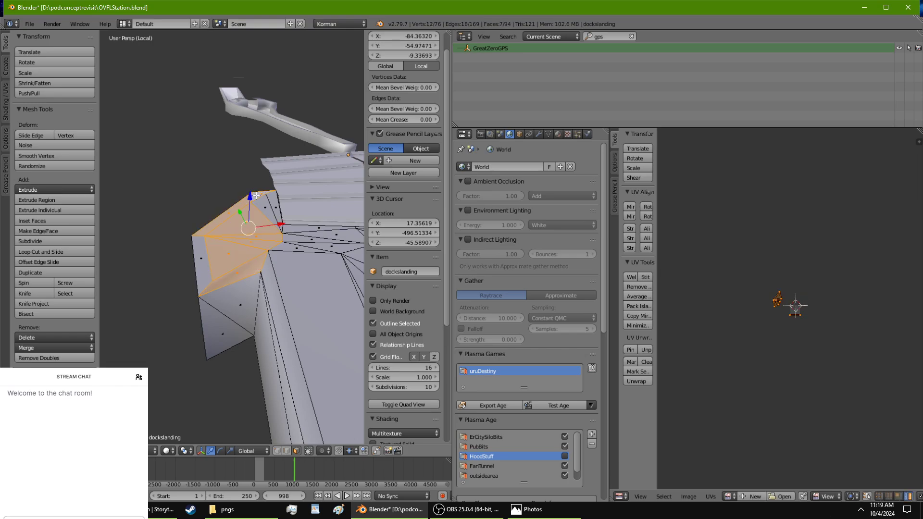
{"action": "right_click", "coordinate": [323, 286], "text": "ctrl"}
{"action": "right_click", "coordinate": [200, 266], "text": "ctrl"}
{"action": "right_click", "coordinate": [273, 208], "text": "ctrl"}
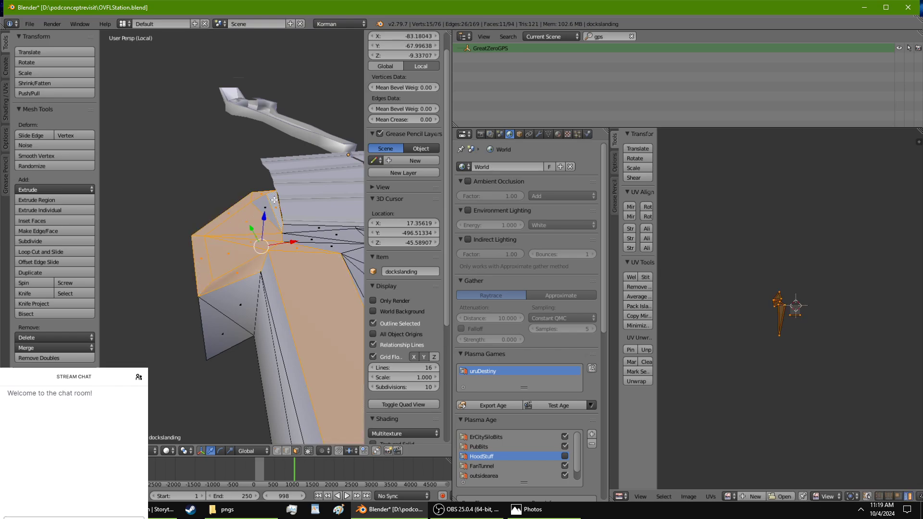
{"action": "right_click", "coordinate": [334, 240], "text": "ctrl"}
{"action": "right_click", "coordinate": [333, 240], "text": "ctrl"}
Step: Add the top and border faces of the first and second fingers to the face selection
{"action": "middle_click_drag", "start_coordinate": [334, 240], "coordinate": [244, 305]}
{"action": "right_click", "coordinate": [210, 339], "text": "shift"}
{"action": "right_click", "coordinate": [242, 324], "text": "shift"}
{"action": "right_click", "coordinate": [234, 328], "text": "shift"}
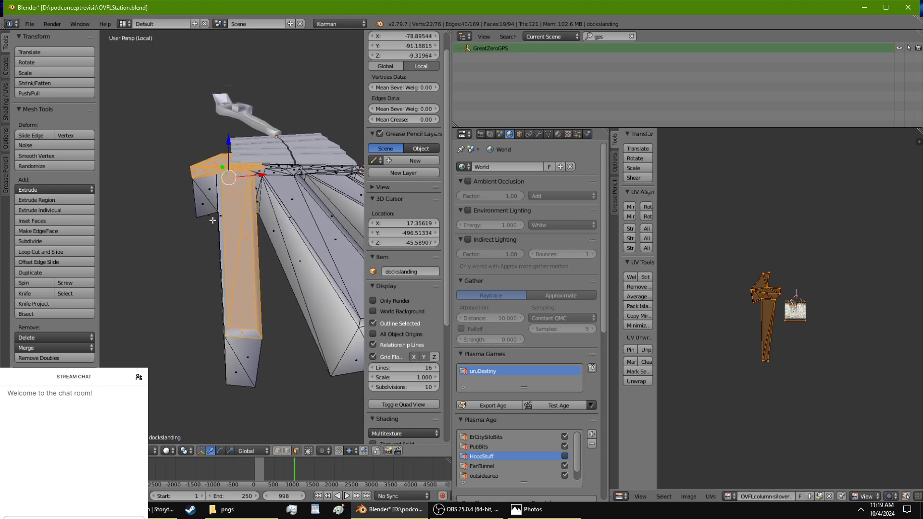
{"action": "middle_click_drag", "start_coordinate": [224, 199], "coordinate": [143, 224]}
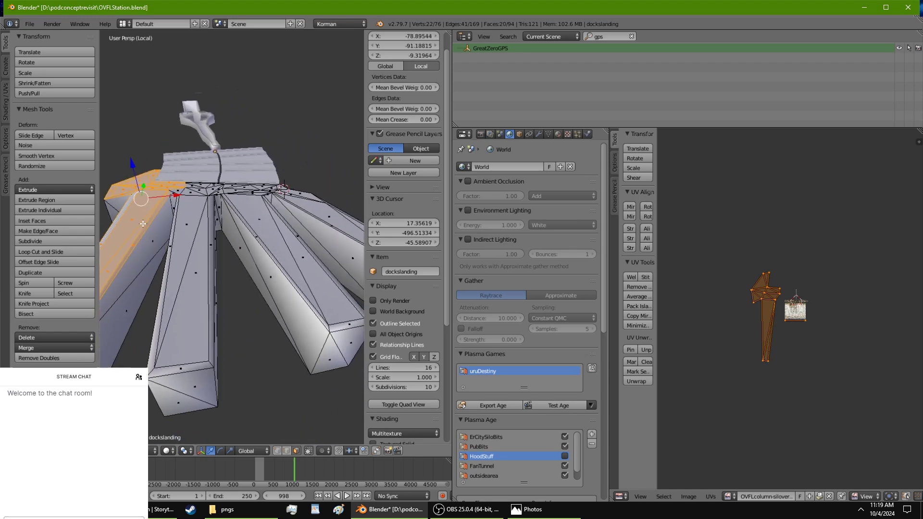
{"action": "right_click", "coordinate": [169, 245], "text": "shift"}
{"action": "right_click", "coordinate": [176, 254], "text": "shift"}
{"action": "right_click", "coordinate": [195, 270], "text": "shift"}
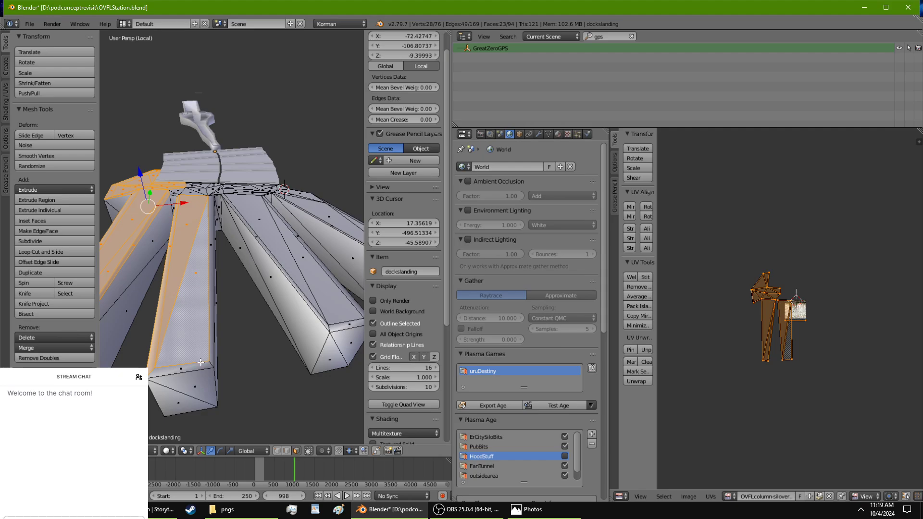
{"action": "right_click", "coordinate": [200, 365], "text": "shift"}
{"action": "right_click", "coordinate": [211, 344], "text": "shift"}
Step: Add the joining section's top and border faces between the fingers and the planks to the selection
{"action": "scroll", "coordinate": [179, 194], "scroll_direction": "up", "scroll_amount": 8}
{"action": "middle_click_drag", "start_coordinate": [177, 192], "coordinate": [313, 362]}
{"action": "right_click", "coordinate": [197, 282], "text": "ctrl"}
{"action": "right_click", "coordinate": [169, 279], "text": "ctrl"}
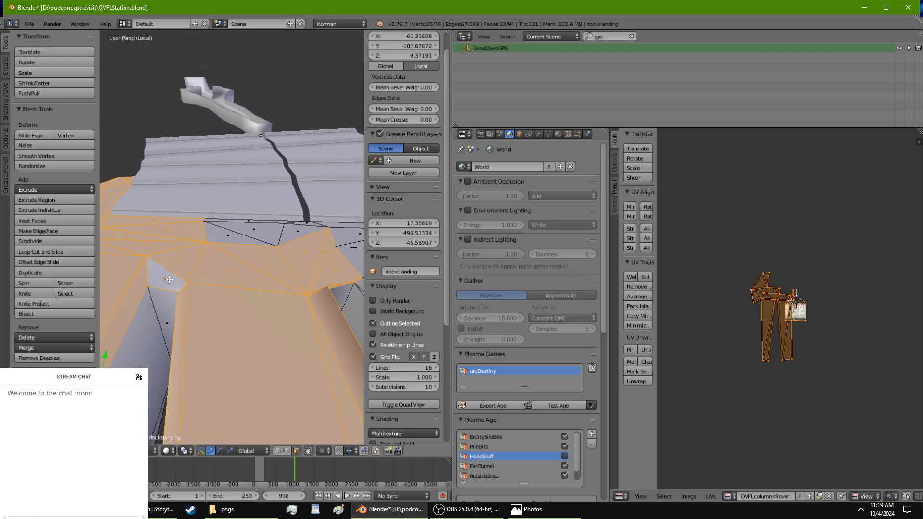
{"action": "right_click", "coordinate": [224, 230], "text": "ctrl"}
{"action": "right_click", "coordinate": [347, 231], "text": "ctrl"}
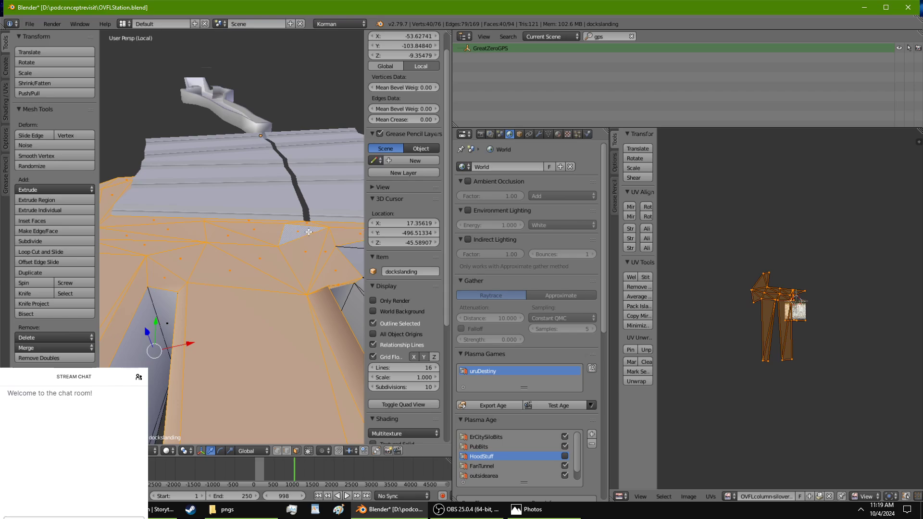
Step: Switch to vertex selection and move the second finger's outer and inner base vertices along Y, beside the gap to the third finger
{"action": "middle_click_drag", "start_coordinate": [310, 323], "coordinate": [299, 235], "text": "shift"}
{"action": "scroll", "coordinate": [226, 296], "scroll_direction": "up", "scroll_amount": 4}
{"action": "left_click", "coordinate": [276, 454]}
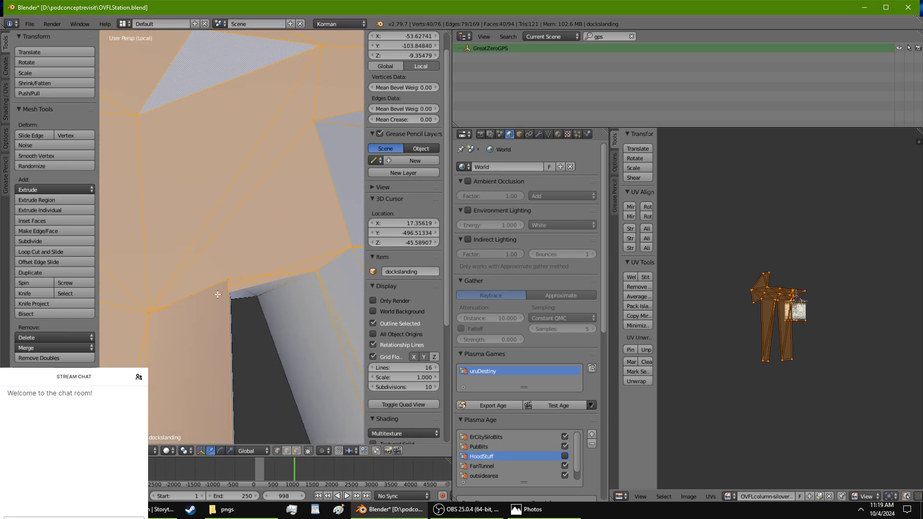
{"action": "right_click", "coordinate": [224, 282]}
{"action": "left_click_drag", "start_coordinate": [227, 264], "coordinate": [224, 255]}
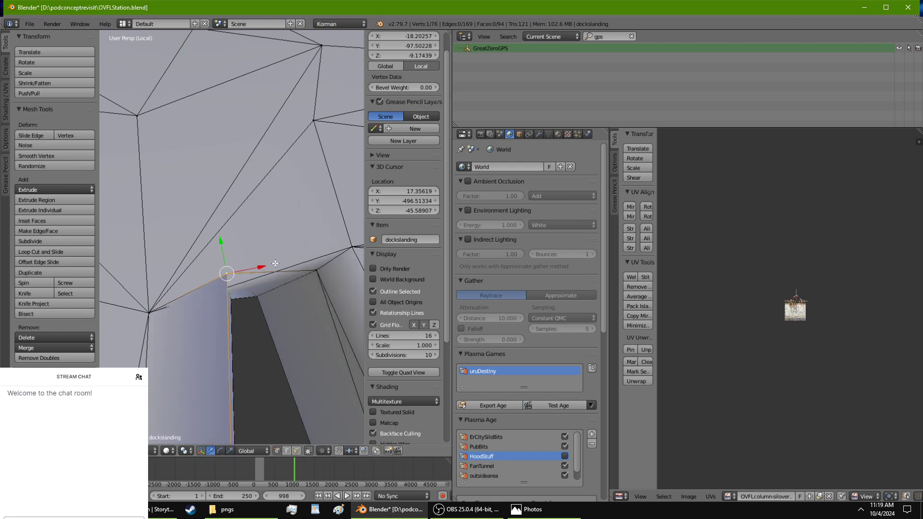
{"action": "left_click_drag", "start_coordinate": [265, 265], "coordinate": [253, 276]}
{"action": "right_click", "coordinate": [245, 279]}
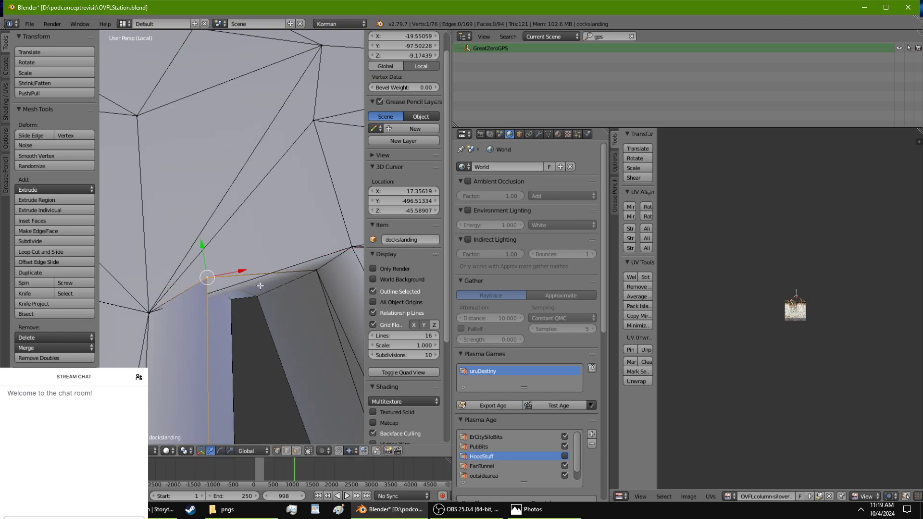
{"action": "right_click", "coordinate": [154, 313]}
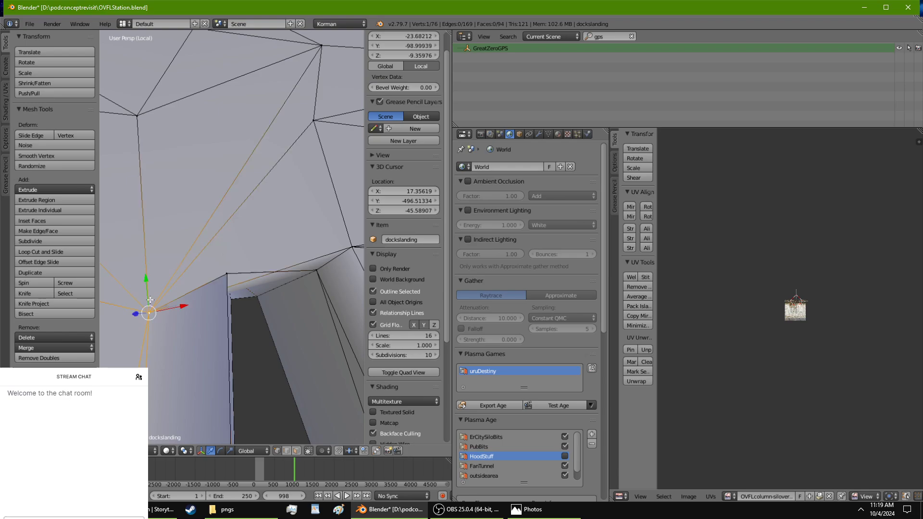
{"action": "left_click_drag", "start_coordinate": [148, 296], "coordinate": [143, 237]}
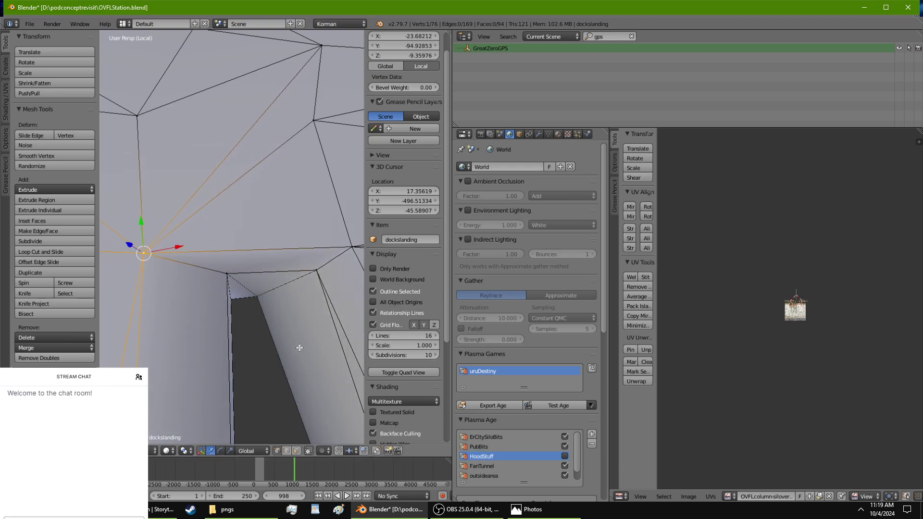
Step: Adjust the third finger's inner base vertex along Y and reposition the first finger's inner base vertex beside the second finger
{"action": "middle_click_drag", "start_coordinate": [298, 347], "coordinate": [193, 402], "text": "shift"}
{"action": "right_click", "coordinate": [233, 312]}
{"action": "left_click_drag", "start_coordinate": [229, 290], "coordinate": [229, 283]}
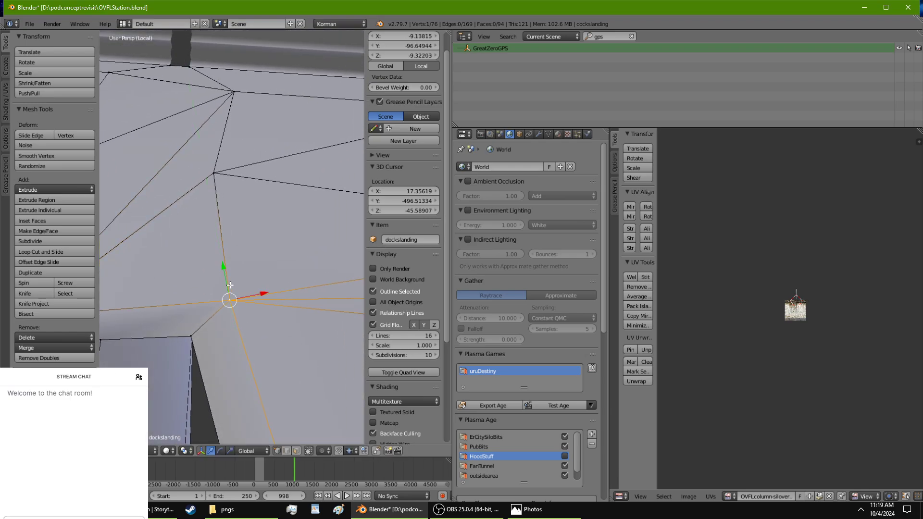
{"action": "scroll", "coordinate": [228, 283], "scroll_direction": "down", "scroll_amount": 5}
{"action": "middle_click_drag", "start_coordinate": [239, 303], "coordinate": [212, 333]}
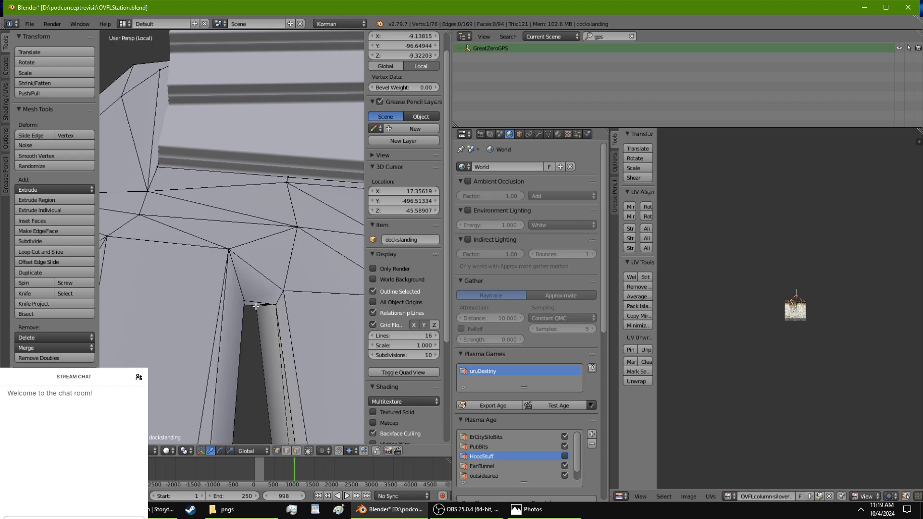
{"action": "right_click", "coordinate": [229, 249]}
{"action": "left_click_drag", "start_coordinate": [225, 224], "coordinate": [252, 287]}
Step: Move the first finger's inner base vertex on the outer section's side along Y and X
{"action": "middle_click_drag", "start_coordinate": [222, 285], "coordinate": [313, 288], "text": "shift"}
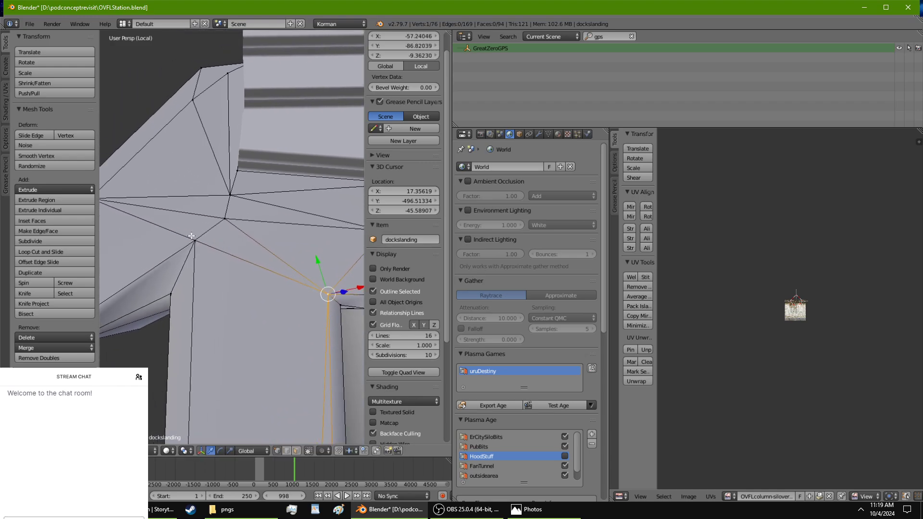
{"action": "right_click", "coordinate": [191, 236]}
{"action": "left_click_drag", "start_coordinate": [188, 225], "coordinate": [189, 250]}
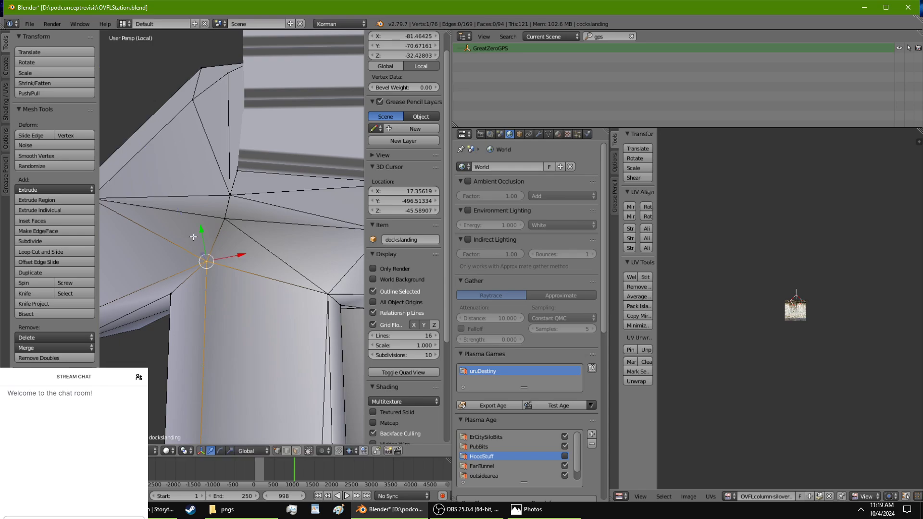
{"action": "key", "text": "ctrl+z"}
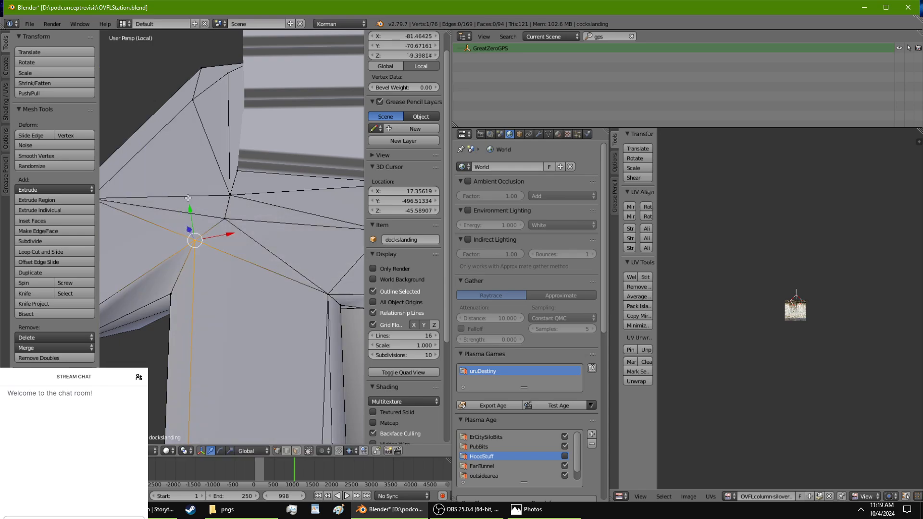
{"action": "left_click_drag", "start_coordinate": [188, 198], "coordinate": [190, 230]}
{"action": "left_click_drag", "start_coordinate": [231, 262], "coordinate": [218, 260]}
{"action": "middle_click_drag", "start_coordinate": [218, 260], "coordinate": [297, 276], "text": "shift"}
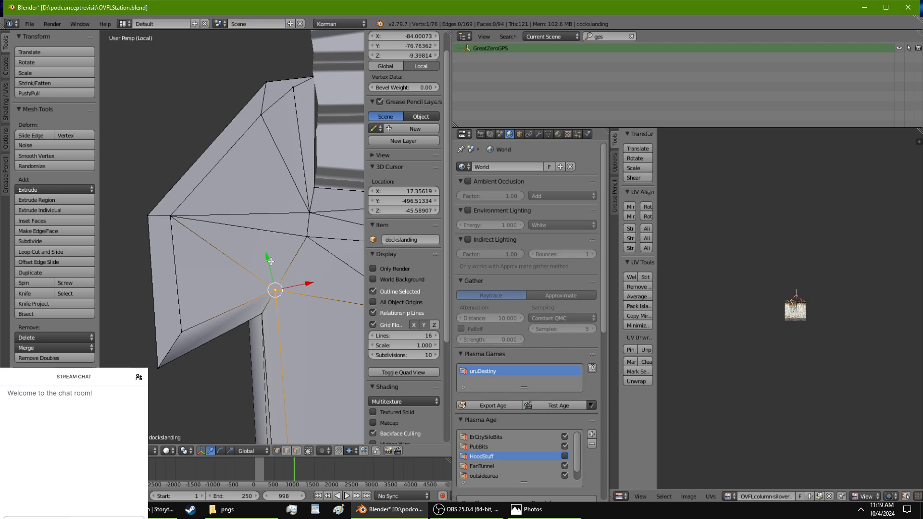
{"action": "left_click_drag", "start_coordinate": [270, 261], "coordinate": [269, 266]}
Step: Move the inner vertex at the outer section's pointed tip outward, and nudge the inner vertex at its outermost corner along X
{"action": "right_click", "coordinate": [207, 324]}
{"action": "left_click_drag", "start_coordinate": [218, 327], "coordinate": [210, 333]}
{"action": "left_click_drag", "start_coordinate": [171, 304], "coordinate": [169, 305]}
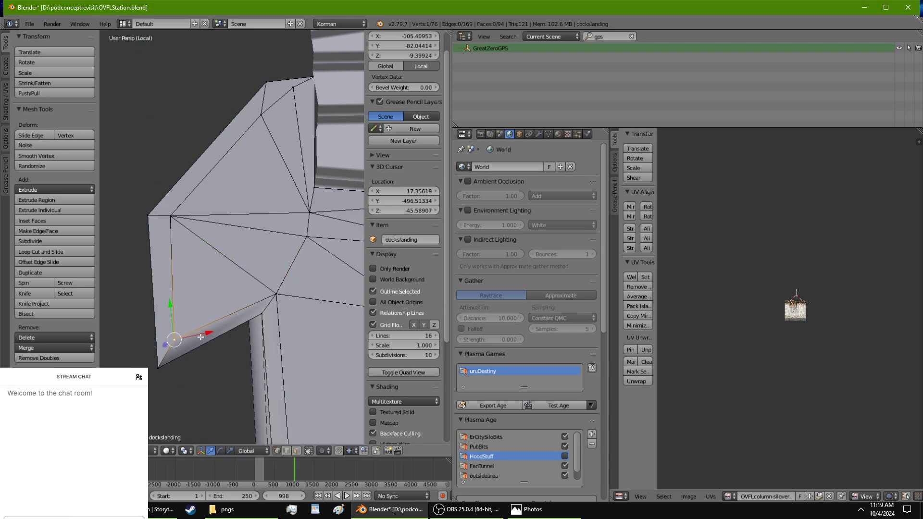
{"action": "left_click_drag", "start_coordinate": [201, 337], "coordinate": [198, 337]}
{"action": "right_click", "coordinate": [162, 217]}
{"action": "left_click_drag", "start_coordinate": [186, 216], "coordinate": [185, 216]}
Step: Reposition the two inner vertices at the outer section's end beside the planks to even out the border
{"action": "middle_click_drag", "start_coordinate": [185, 215], "coordinate": [261, 195]}
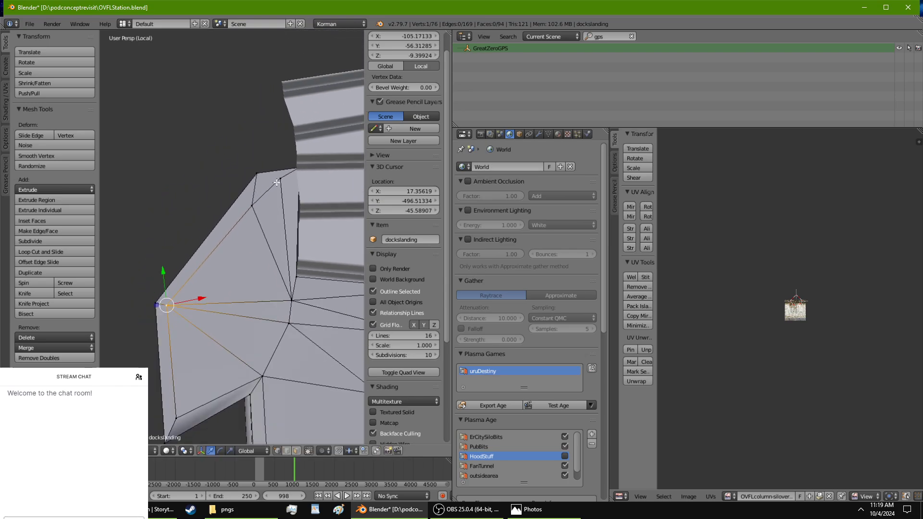
{"action": "right_click", "coordinate": [278, 180]}
{"action": "left_click_drag", "start_coordinate": [273, 158], "coordinate": [246, 172]}
{"action": "right_click", "coordinate": [251, 205]}
{"action": "left_click_drag", "start_coordinate": [253, 186], "coordinate": [302, 181]}
Step: Select the joining section's two inner vertices along the planks' edge and move them along Y, away from the planks
{"action": "middle_click_drag", "start_coordinate": [272, 279], "coordinate": [108, 247]}
{"action": "right_click", "coordinate": [148, 246]}
{"action": "left_click_drag", "start_coordinate": [147, 220], "coordinate": [150, 220]}
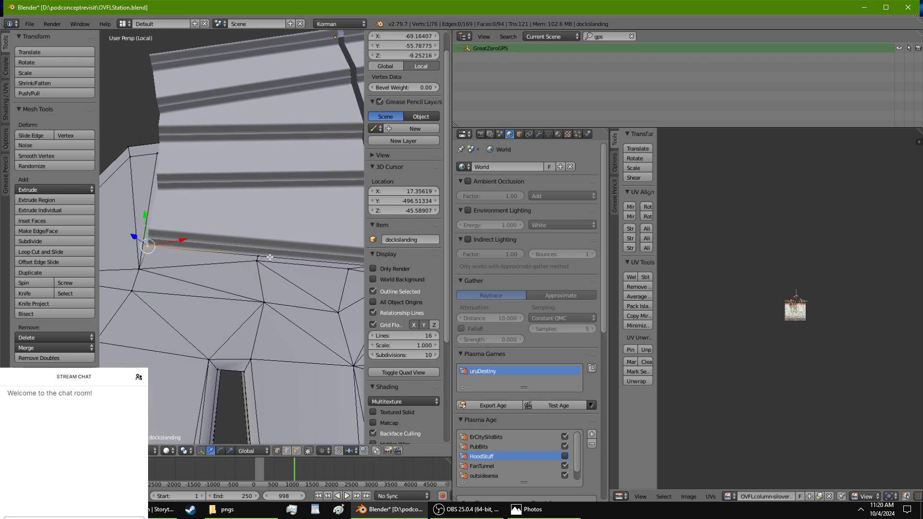
{"action": "right_click", "coordinate": [349, 277], "text": "shift"}
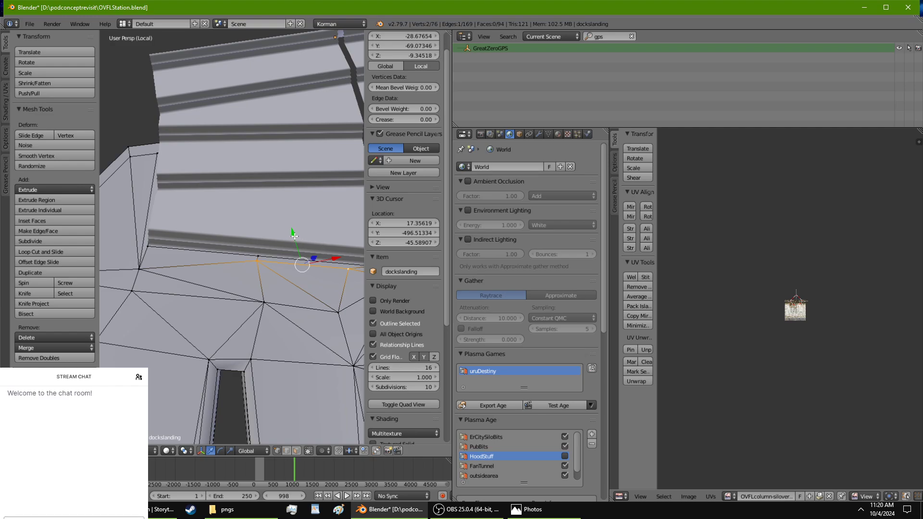
{"action": "left_click_drag", "start_coordinate": [293, 235], "coordinate": [295, 247]}
Step: Select the inner vertex near the end of the crack and the neighbouring one towards the fingers, and move both along Y
{"action": "middle_click_drag", "start_coordinate": [291, 248], "coordinate": [128, 249], "text": "shift"}
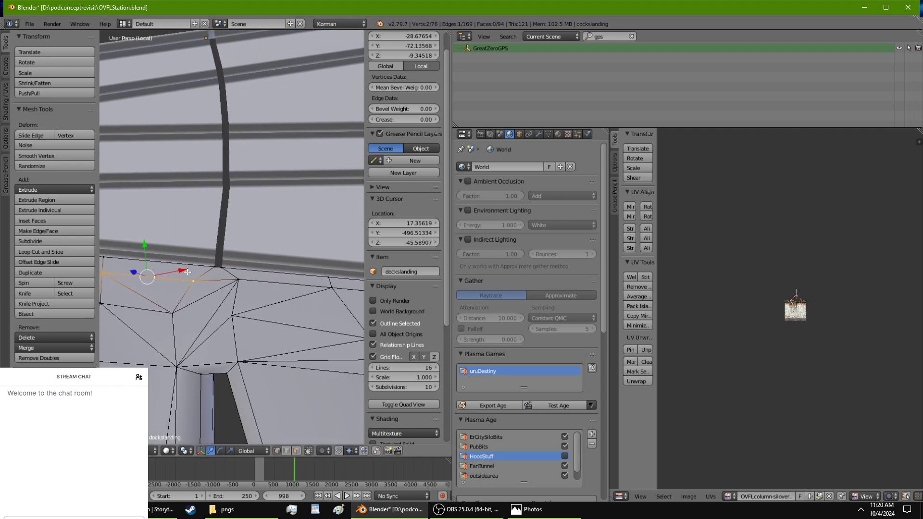
{"action": "right_click", "coordinate": [237, 280]}
{"action": "right_click", "coordinate": [233, 314], "text": "shift"}
{"action": "left_click_drag", "start_coordinate": [230, 271], "coordinate": [231, 279]}
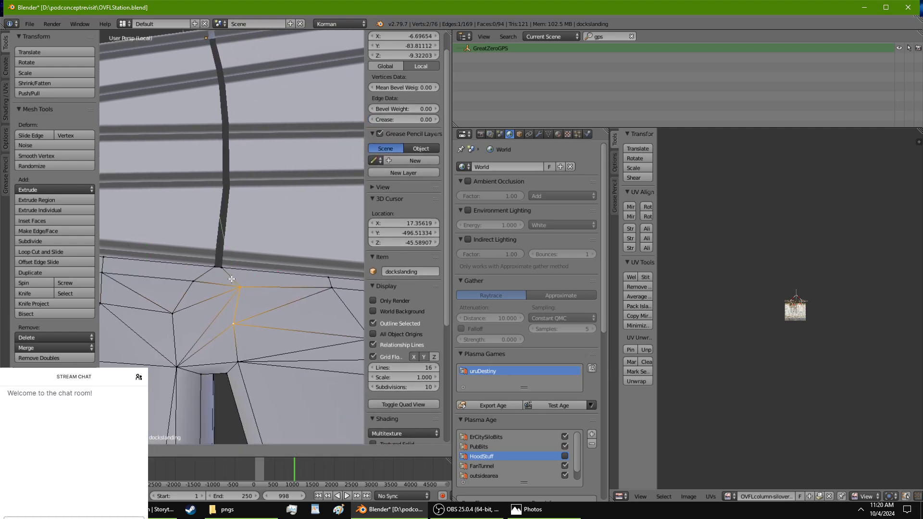
Step: Switch to face selection and select the top and border faces at the last finger's tip
{"action": "middle_click_drag", "start_coordinate": [260, 297], "coordinate": [149, 257], "text": "shift"}
{"action": "scroll", "coordinate": [209, 291], "scroll_direction": "down", "scroll_amount": 4}
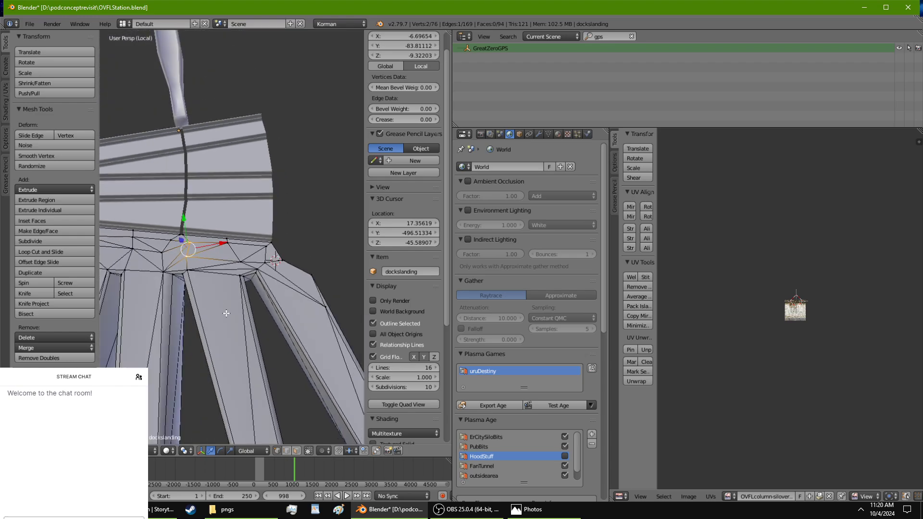
{"action": "middle_click_drag", "start_coordinate": [226, 313], "coordinate": [282, 254], "text": "shift"}
{"action": "scroll", "coordinate": [283, 254], "scroll_direction": "up", "scroll_amount": 5}
{"action": "middle_click_drag", "start_coordinate": [228, 188], "coordinate": [332, 226], "text": "shift"}
{"action": "left_click", "coordinate": [297, 451]}
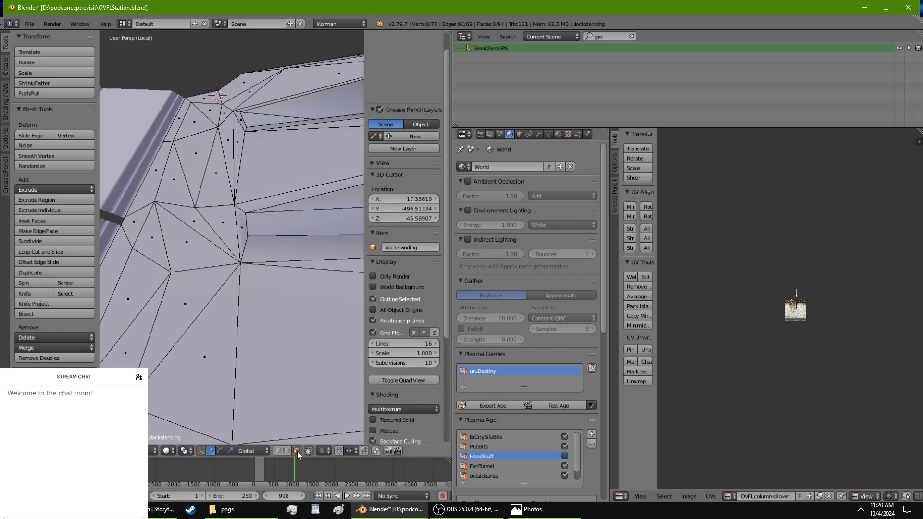
{"action": "middle_click_drag", "start_coordinate": [247, 120], "coordinate": [232, 170]}
{"action": "scroll", "coordinate": [296, 270], "scroll_direction": "up", "scroll_amount": 3}
{"action": "right_click", "coordinate": [240, 251]}
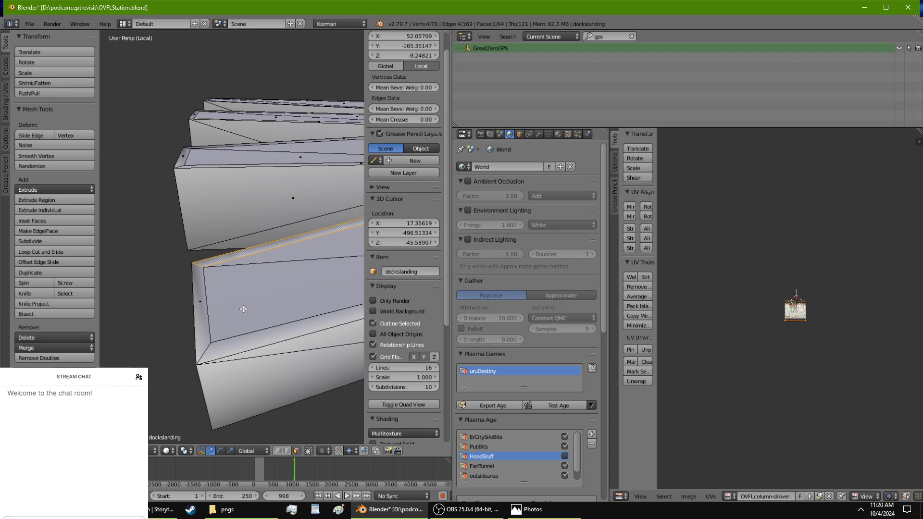
{"action": "right_click", "coordinate": [250, 333], "text": "ctrl"}
{"action": "right_click", "coordinate": [270, 287], "text": "shift"}
{"action": "right_click", "coordinate": [288, 262], "text": "shift"}
Step: Add the faces at the last finger's base and the adjoining border faces along the planks' edge to the selection
{"action": "middle_click_drag", "start_coordinate": [289, 325], "coordinate": [114, 367], "text": "shift"}
{"action": "right_click", "coordinate": [252, 313], "text": "shift"}
{"action": "right_click", "coordinate": [270, 276], "text": "shift"}
{"action": "right_click", "coordinate": [330, 258], "text": "shift"}
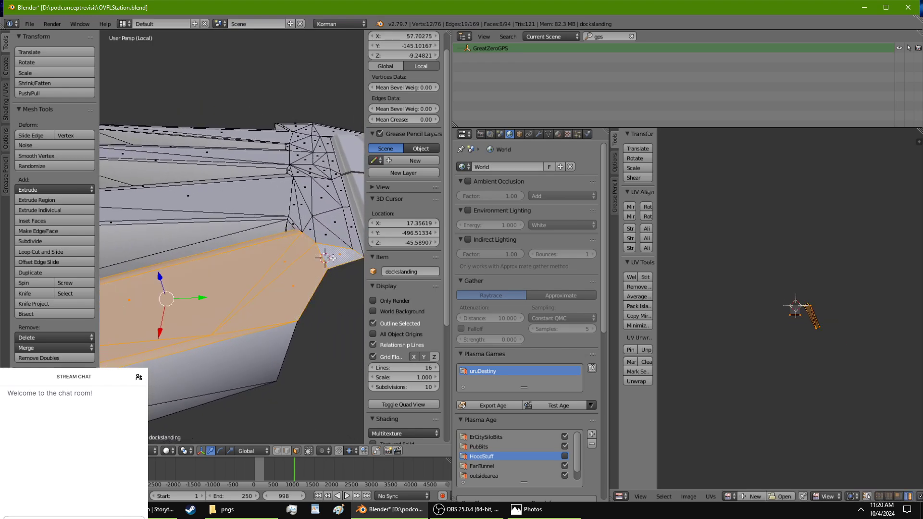
{"action": "right_click", "coordinate": [350, 228], "text": "shift"}
{"action": "middle_click_drag", "start_coordinate": [337, 166], "coordinate": [152, 287]}
{"action": "right_click", "coordinate": [299, 207], "text": "shift"}
{"action": "middle_click_drag", "start_coordinate": [299, 205], "coordinate": [112, 36], "text": "shift"}
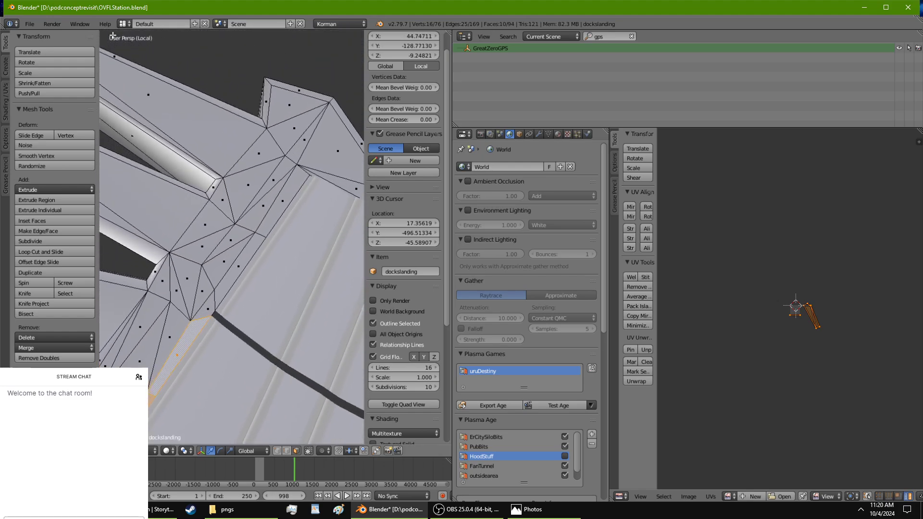
Step: Extend the face selection along the planks' edge and over the top and border faces at the joining section's far end
{"action": "right_click", "coordinate": [295, 178], "text": "ctrl"}
{"action": "right_click", "coordinate": [338, 140], "text": "ctrl"}
{"action": "middle_click_drag", "start_coordinate": [250, 192], "coordinate": [347, 223]}
{"action": "right_click", "coordinate": [246, 237], "text": "shift"}
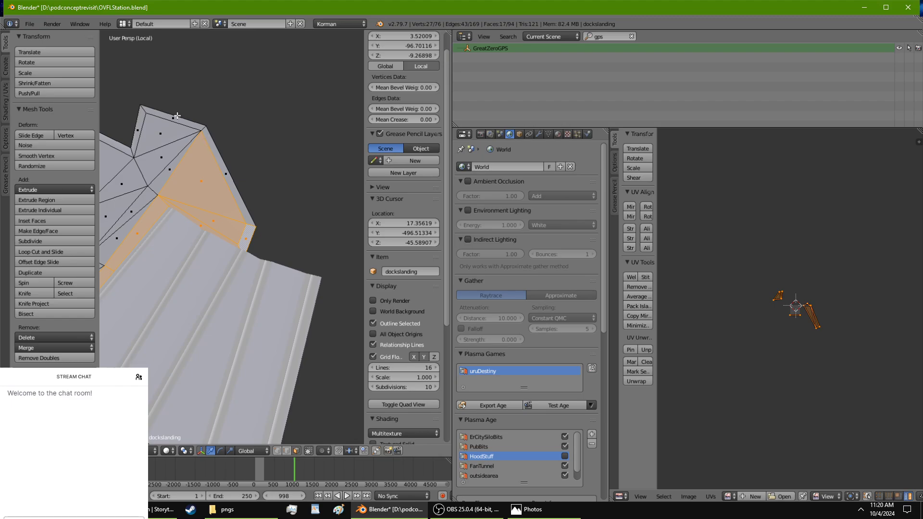
{"action": "right_click", "coordinate": [142, 129], "text": "shift"}
{"action": "right_click", "coordinate": [136, 210], "text": "shift"}
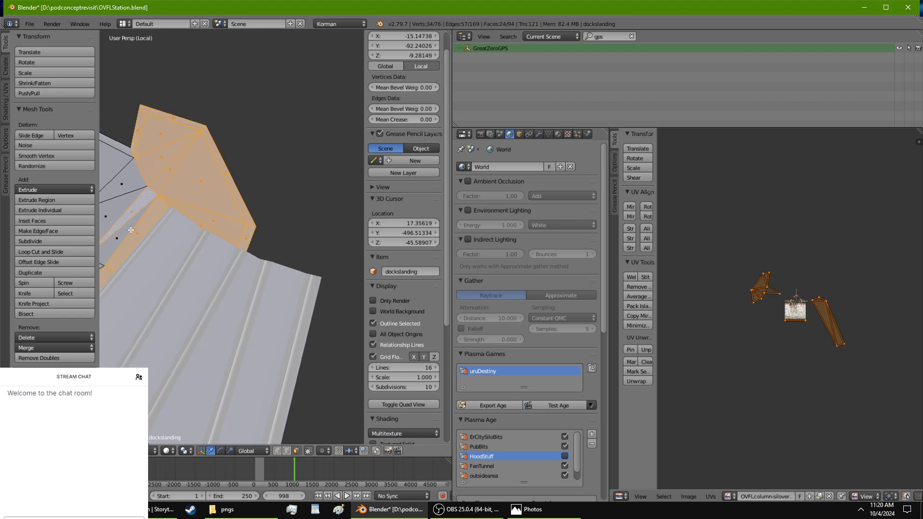
Step: Add the joining section's remaining top and border faces between the planks' edge and the finger bases to the selection
{"action": "middle_click_drag", "start_coordinate": [135, 211], "coordinate": [156, 200]}
{"action": "middle_click_drag", "start_coordinate": [156, 200], "coordinate": [241, 105], "text": "shift"}
{"action": "right_click", "coordinate": [167, 374], "text": "ctrl"}
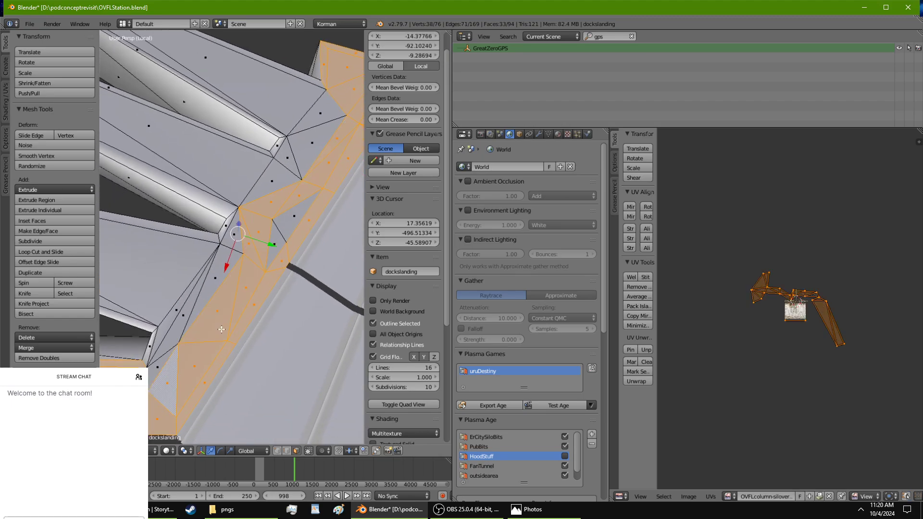
{"action": "right_click", "coordinate": [313, 100], "text": "ctrl"}
{"action": "right_click", "coordinate": [294, 223], "text": "shift"}
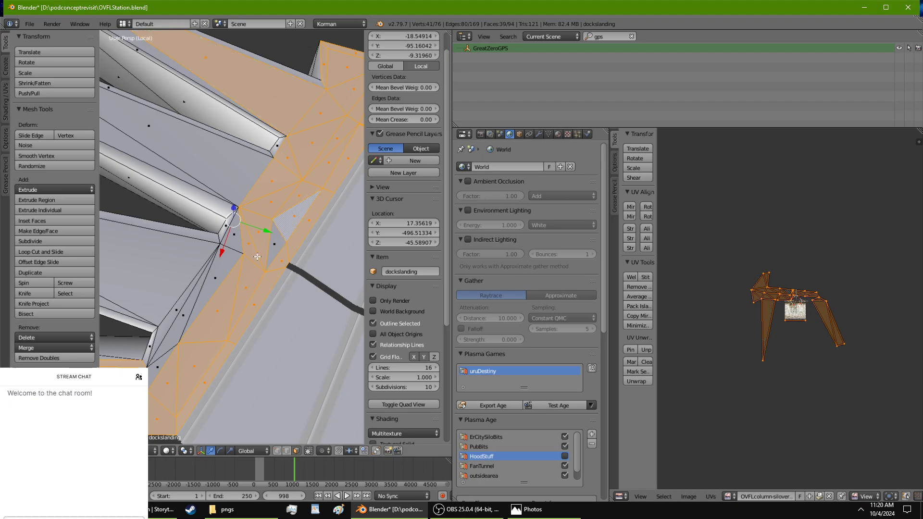
{"action": "right_click", "coordinate": [153, 343], "text": "ctrl"}
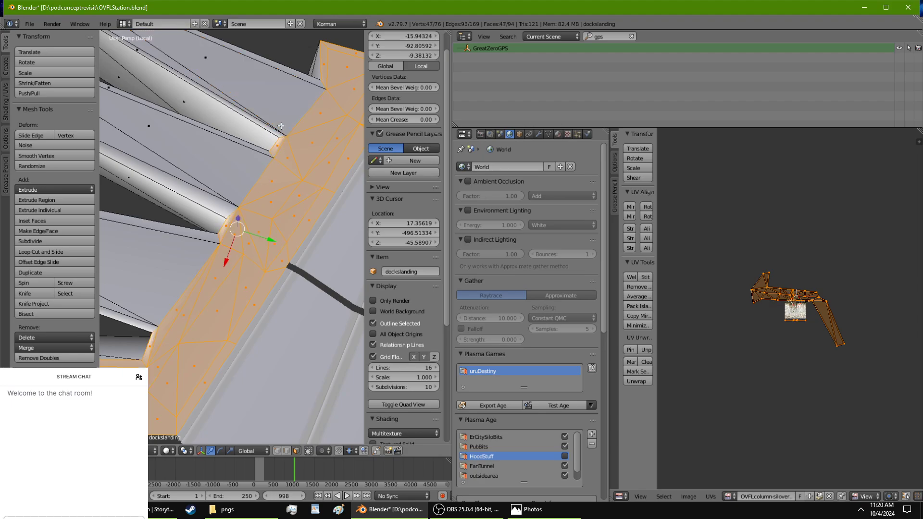
Step: Add the top and border faces of the finger nearest the joining section's far end to the selection
{"action": "right_click", "coordinate": [278, 130], "text": "shift"}
{"action": "right_click", "coordinate": [288, 103], "text": "shift"}
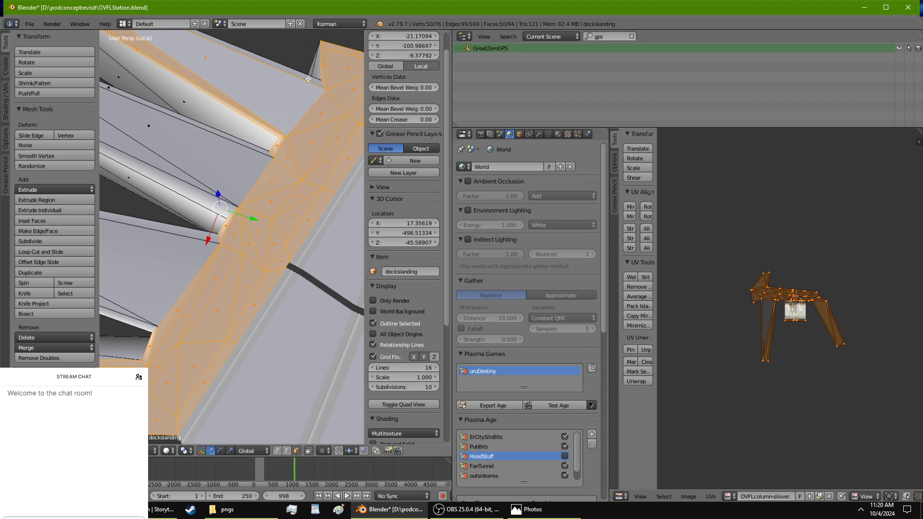
{"action": "right_click", "coordinate": [259, 151], "text": "shift"}
{"action": "right_click", "coordinate": [233, 172], "text": "shift"}
{"action": "right_click", "coordinate": [179, 167], "text": "shift"}
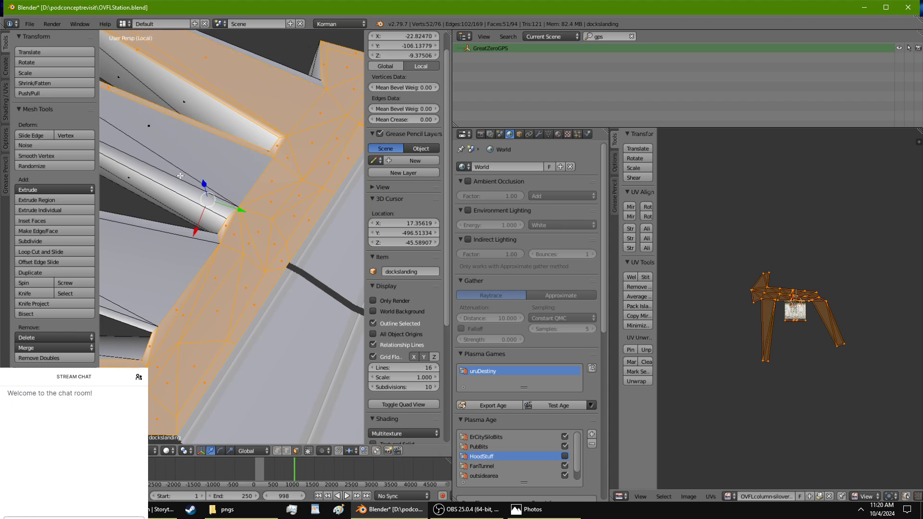
Step: Add the top and border faces of the two middle fingers to the selection
{"action": "right_click", "coordinate": [181, 178], "text": "shift"}
{"action": "right_click", "coordinate": [188, 166], "text": "shift"}
{"action": "right_click", "coordinate": [194, 197], "text": "shift"}
{"action": "right_click", "coordinate": [203, 235], "text": "shift"}
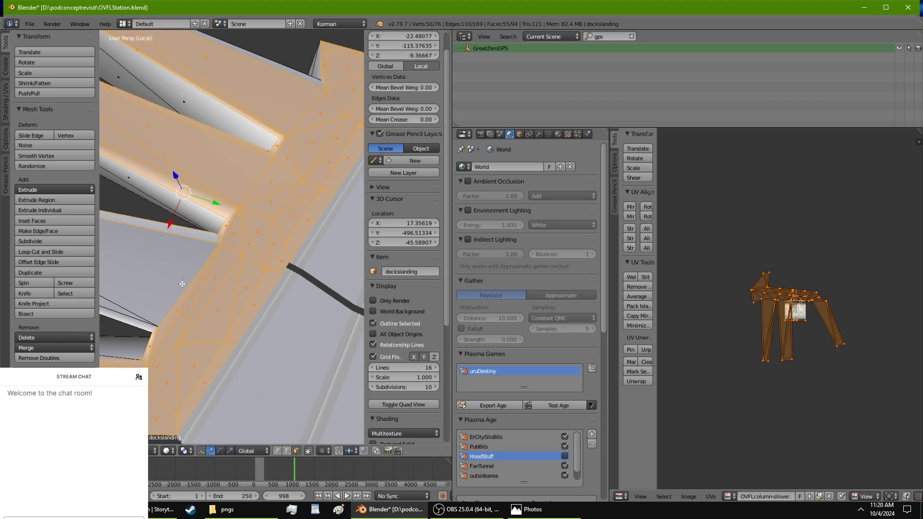
{"action": "right_click", "coordinate": [170, 295], "text": "shift"}
{"action": "right_click", "coordinate": [135, 315], "text": "shift"}
{"action": "right_click", "coordinate": [135, 318], "text": "shift"}
Step: Flatten the selected top and border faces with Make Planar Faces
{"action": "middle_click_drag", "start_coordinate": [134, 319], "coordinate": [304, 260]}
{"action": "scroll", "coordinate": [303, 261], "scroll_direction": "down", "scroll_amount": 3}
{"action": "middle_click_drag", "start_coordinate": [263, 294], "coordinate": [149, 268]}
{"action": "middle_click_drag", "start_coordinate": [249, 281], "coordinate": [264, 283]}
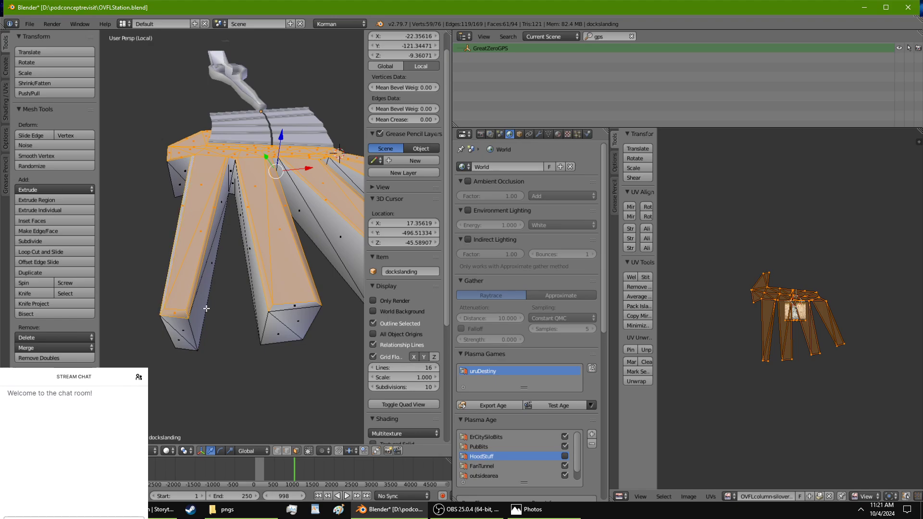
{"action": "middle_click_drag", "start_coordinate": [293, 289], "coordinate": [212, 287]}
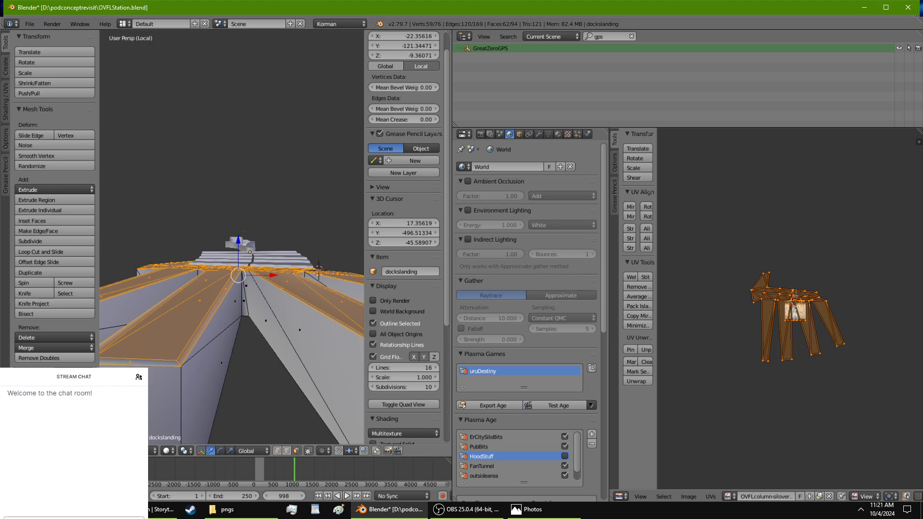
{"action": "left_click", "coordinate": [97, 451]}
{"action": "mouse_move", "coordinate": [125, 298]}
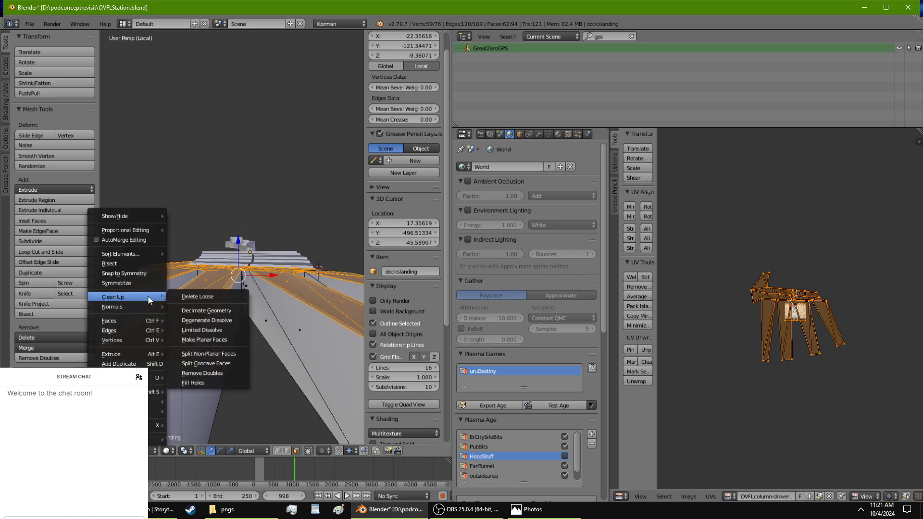
{"action": "left_click", "coordinate": [209, 339]}
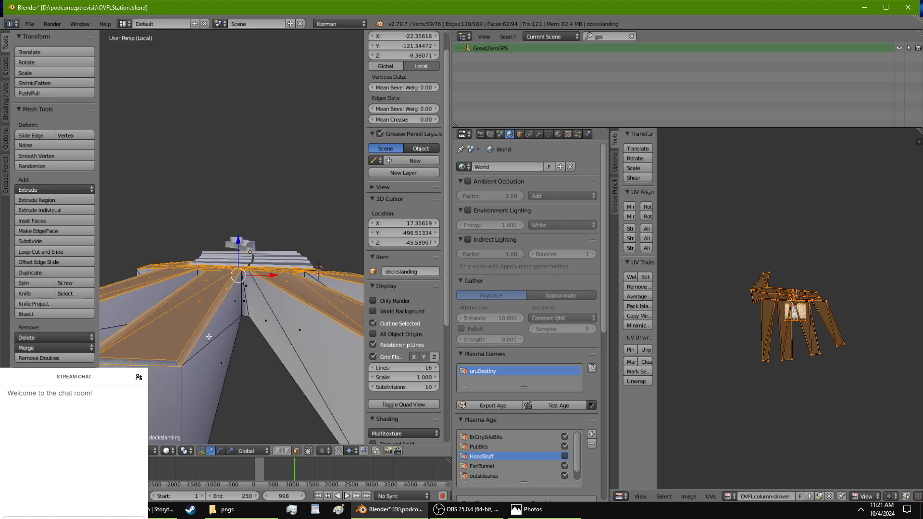
Step: Try a Limited Dissolve on the selected faces and undo it
{"action": "left_click", "coordinate": [97, 450]}
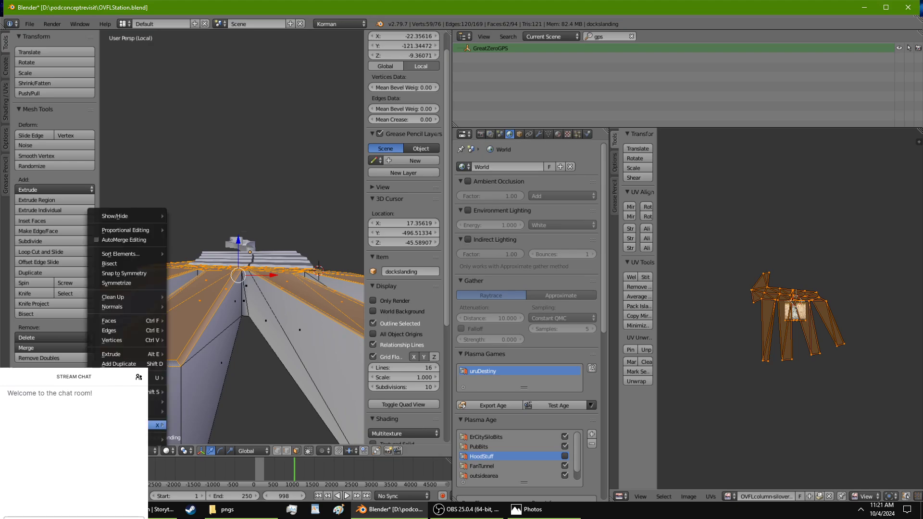
{"action": "mouse_move", "coordinate": [163, 298]}
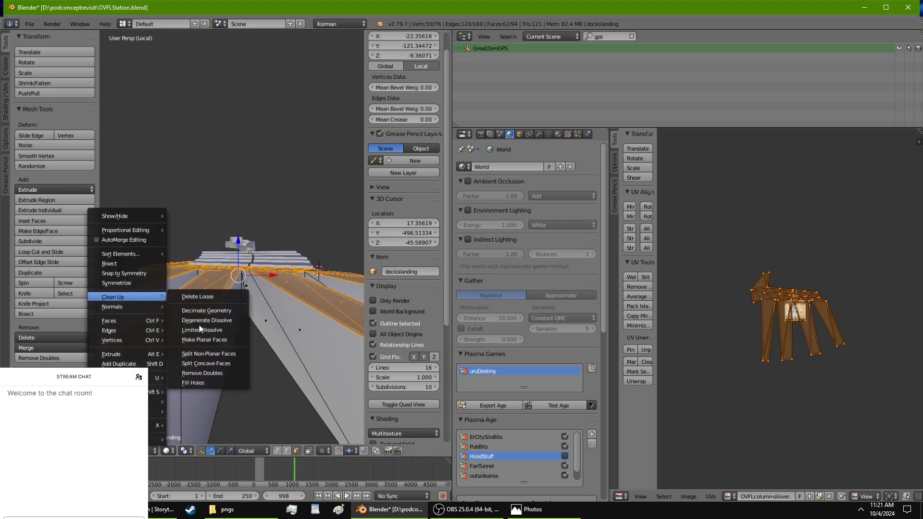
{"action": "left_click", "coordinate": [204, 329]}
{"action": "key", "text": "ctrl+z"}
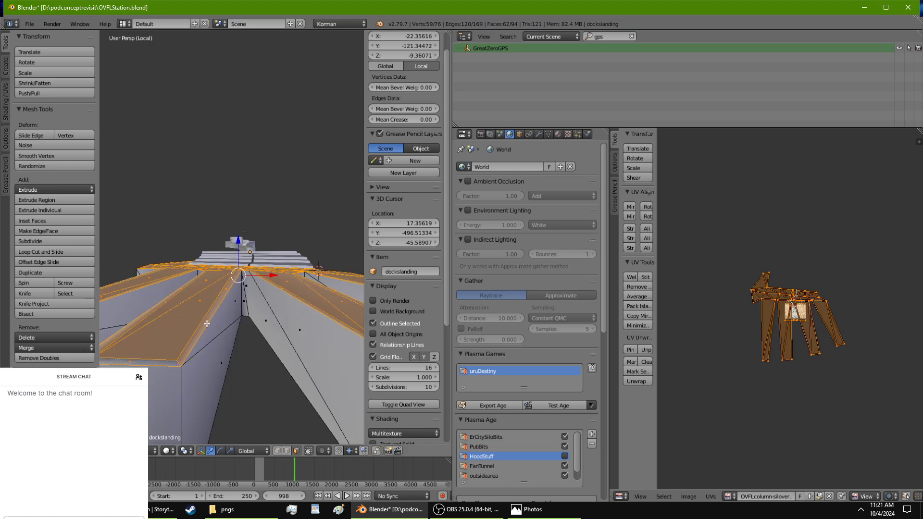
Step: Apply Make Planar Faces to the selected top and border faces once more
{"action": "left_click", "coordinate": [97, 450]}
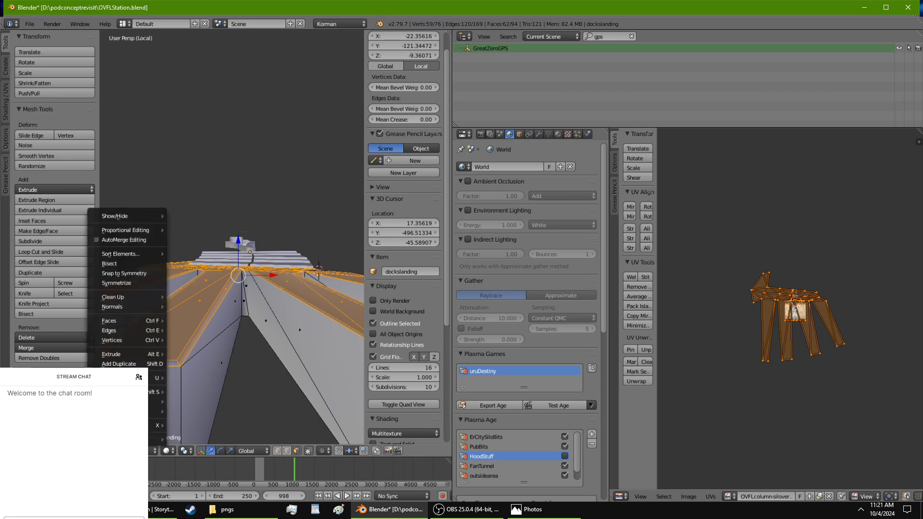
{"action": "mouse_move", "coordinate": [133, 301]}
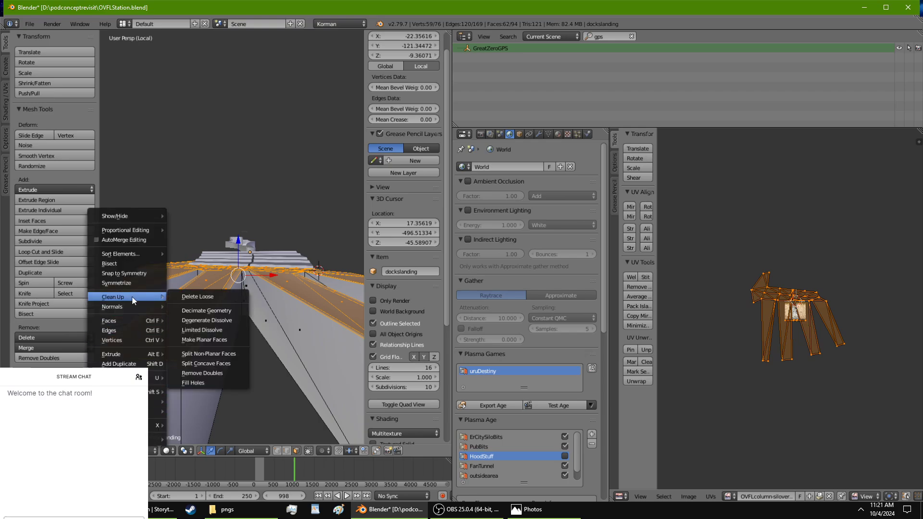
{"action": "left_click", "coordinate": [209, 340]}
{"action": "middle_click_drag", "start_coordinate": [231, 335], "coordinate": [255, 386]}
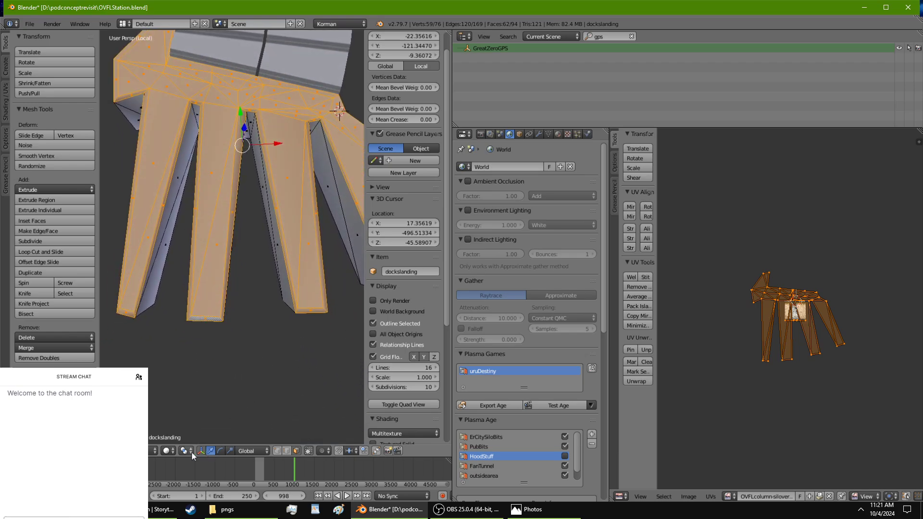
Step: Change the viewport shading to display the dock landing's textures
{"action": "left_click", "coordinate": [173, 450]}
{"action": "left_click", "coordinate": [183, 394]}
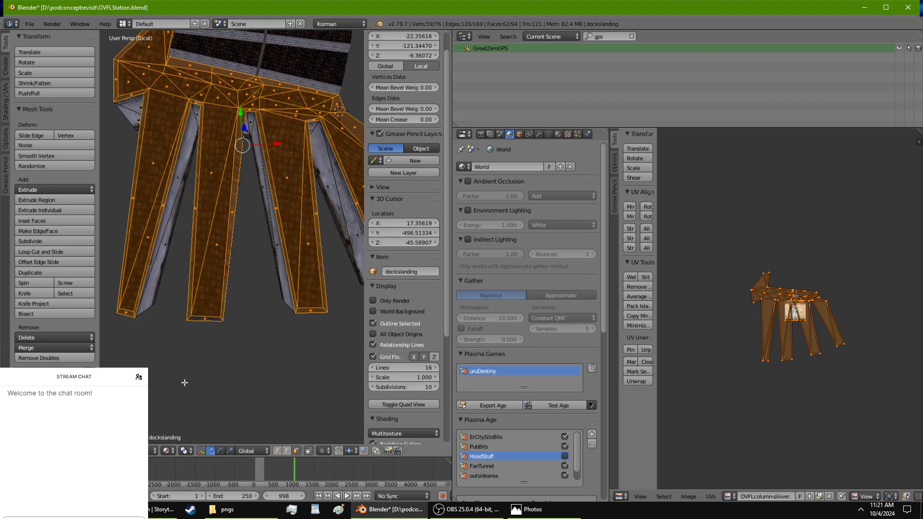
{"action": "scroll", "coordinate": [202, 334], "scroll_direction": "up", "scroll_amount": 4}
{"action": "middle_click_drag", "start_coordinate": [203, 333], "coordinate": [308, 385]}
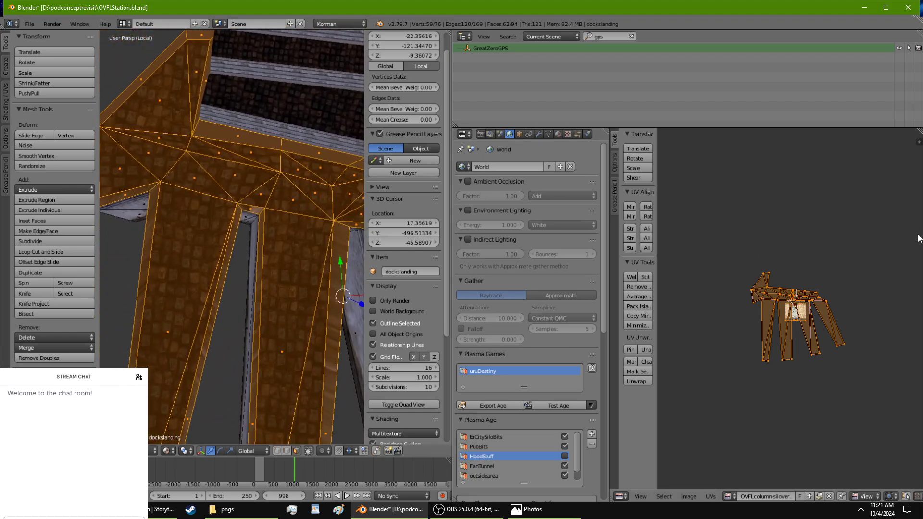
Step: Try scaling the selected faces' UVs and mapping the faces with a regular Unwrap
{"action": "key", "text": "s"}
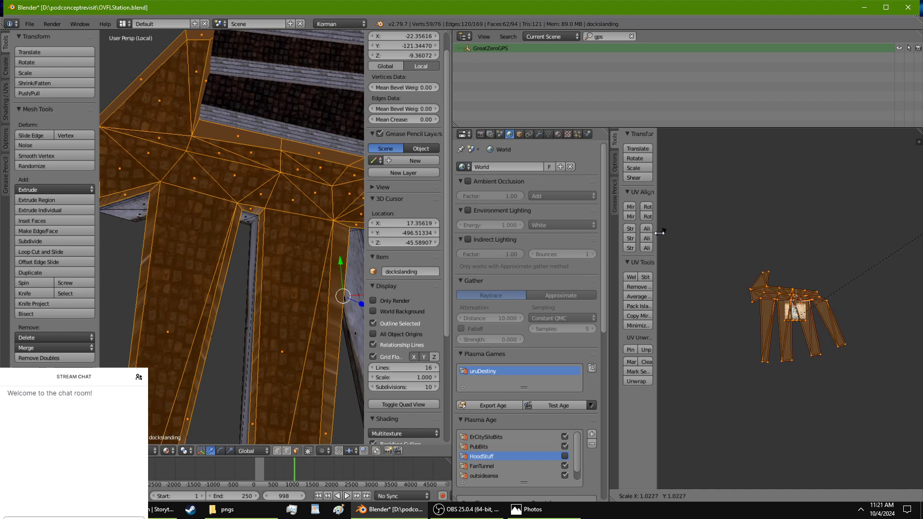
{"action": "left_click", "coordinate": [660, 234]}
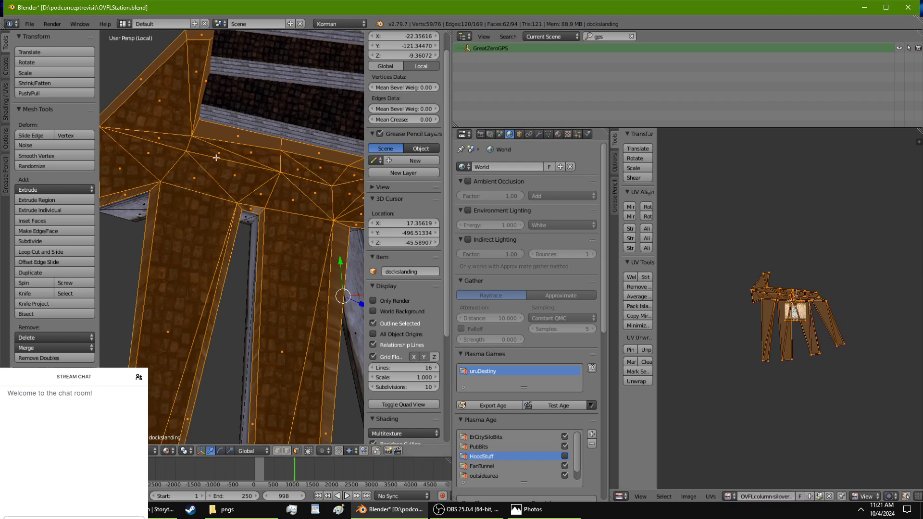
{"action": "key", "text": "u"}
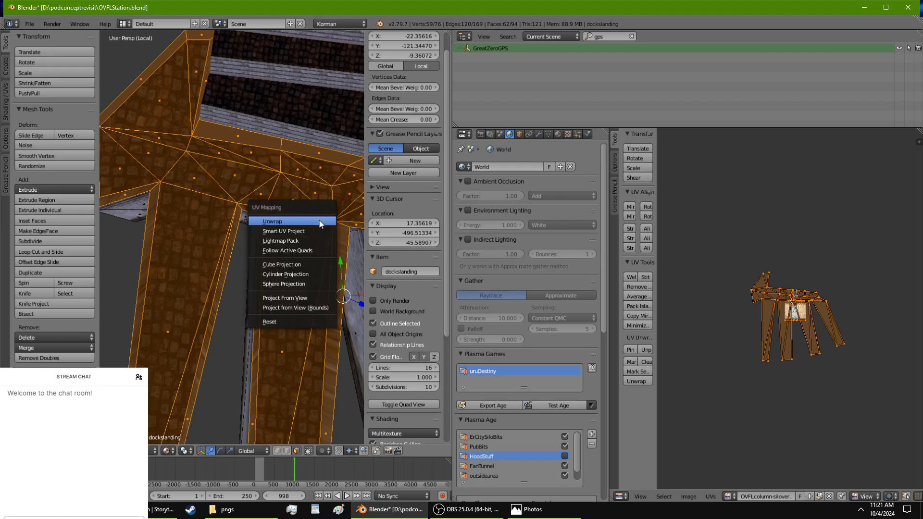
{"action": "left_click", "coordinate": [319, 220]}
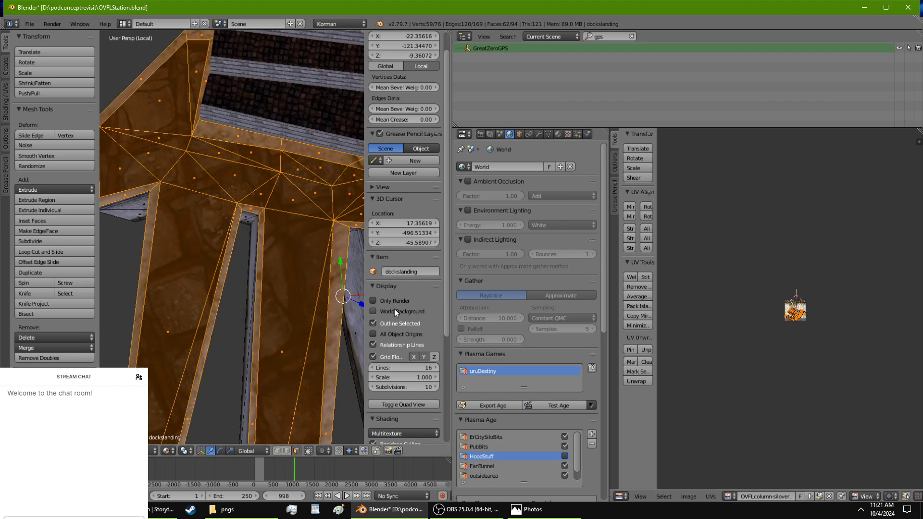
{"action": "key", "text": "y"}
{"action": "key", "text": "ctrl+z"}
Step: Map the selected faces with Cube Projection and enlarge their UVs by a factor of about 4.96
{"action": "key", "text": "u"}
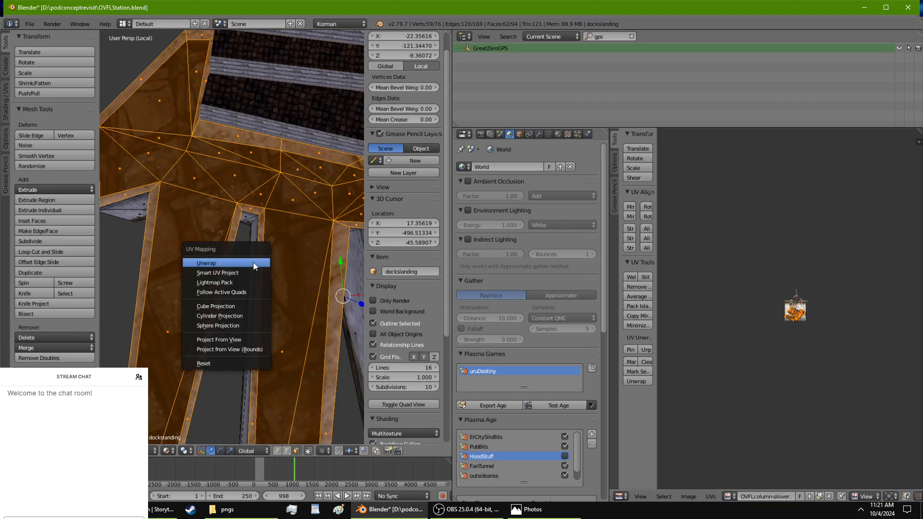
{"action": "left_click", "coordinate": [221, 305]}
{"action": "key", "text": "s"}
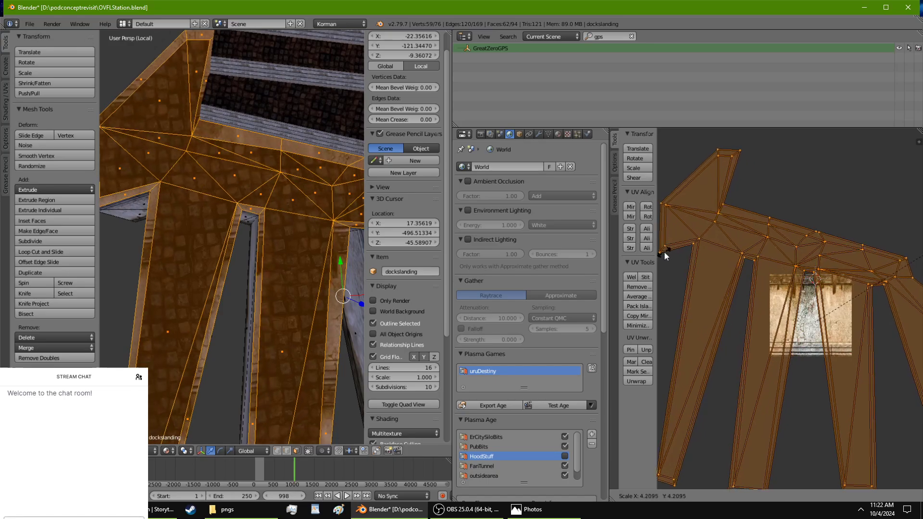
{"action": "left_click", "coordinate": [677, 240]}
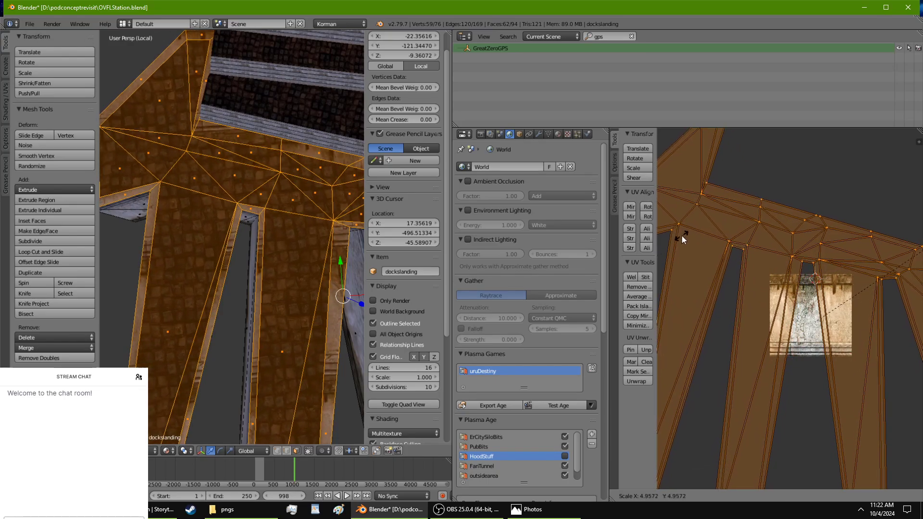
Step: Assign the AEGURACOBBLE material to the selected top and border faces
{"action": "left_click", "coordinate": [557, 134]}
{"action": "left_click", "coordinate": [530, 178]}
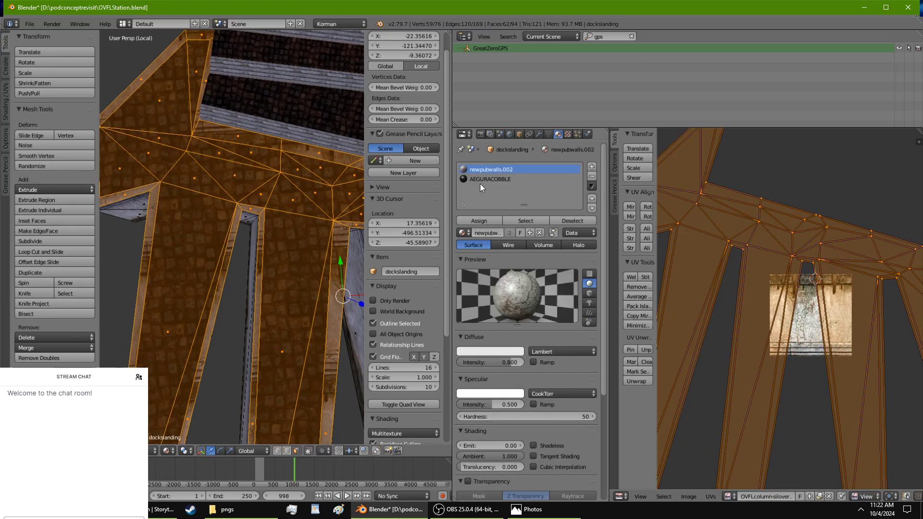
{"action": "left_click", "coordinate": [478, 220]}
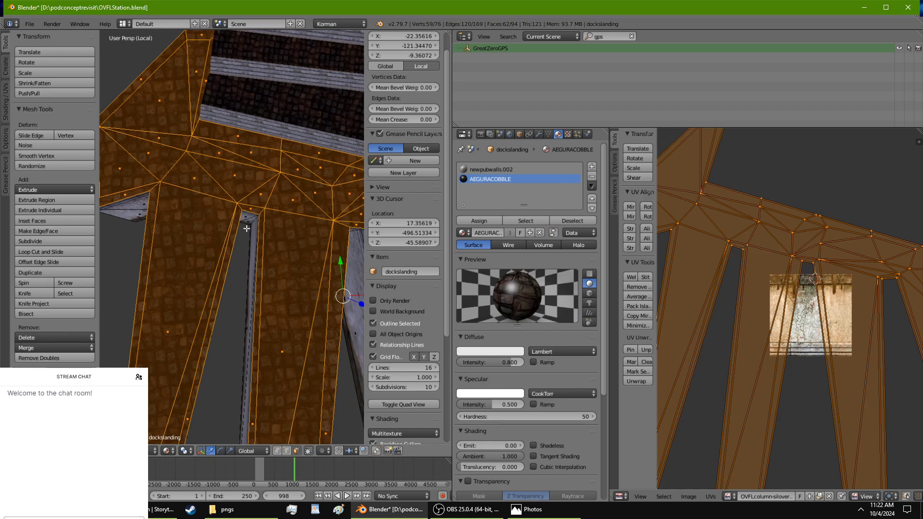
Step: Enlarge the selected faces' UVs by a further factor of about 1.32
{"action": "middle_click_drag", "start_coordinate": [247, 229], "coordinate": [301, 295]}
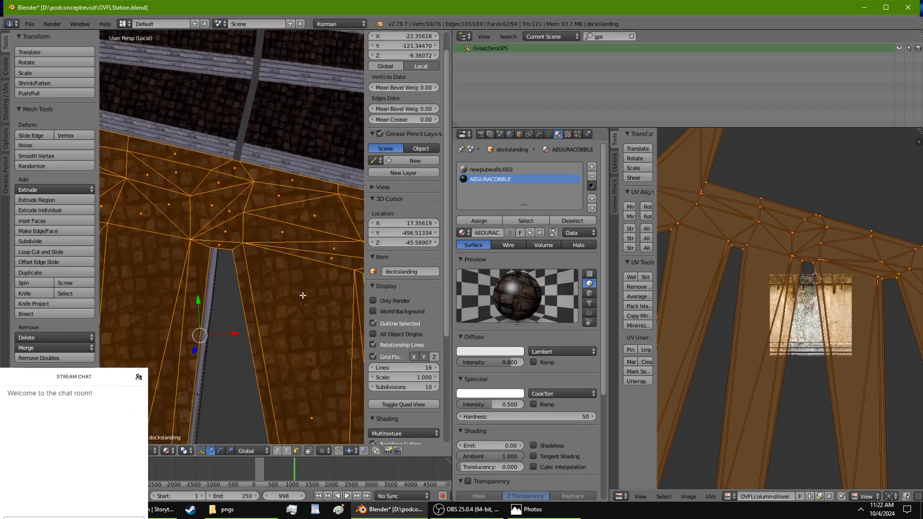
{"action": "key", "text": "s"}
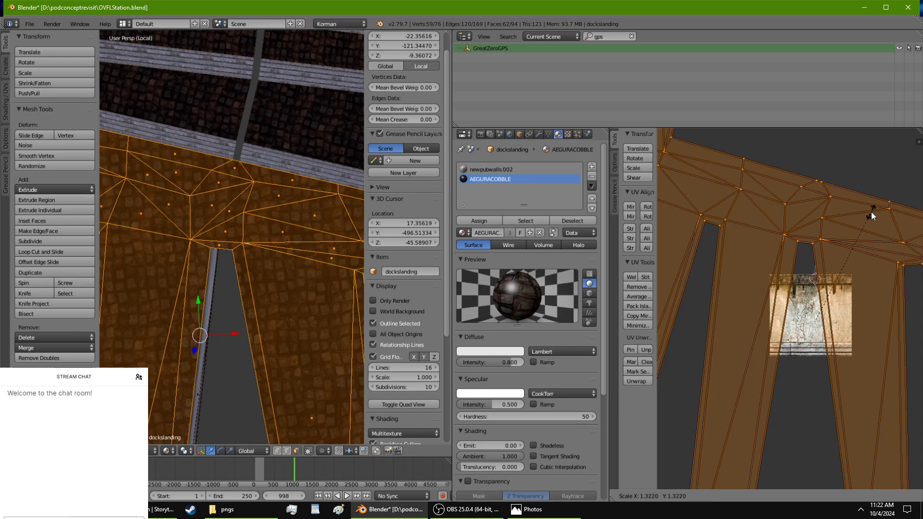
{"action": "left_click", "coordinate": [871, 211]}
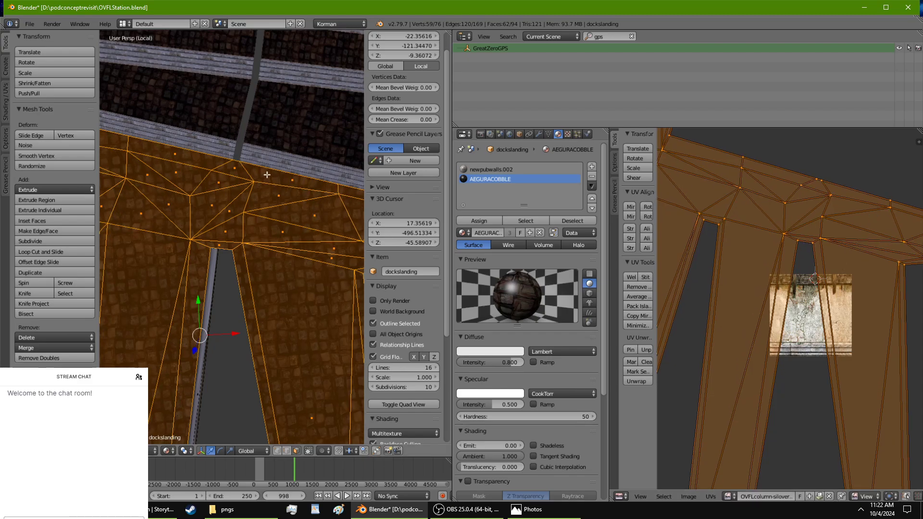
Step: Leave Edit Mode and turn on the Wire and Draw All Edges display options for the dockslanding object
{"action": "mouse_move", "coordinate": [267, 175]}
{"action": "middle_mouse_down"}
{"action": "mouse_move", "coordinate": [331, 148]}
{"action": "mouse_move", "coordinate": [317, 186]}
{"action": "mouse_move", "coordinate": [310, 156]}
{"action": "middle_mouse_up"}
{"action": "key", "text": "Tab"}
{"action": "left_click", "coordinate": [519, 134]}
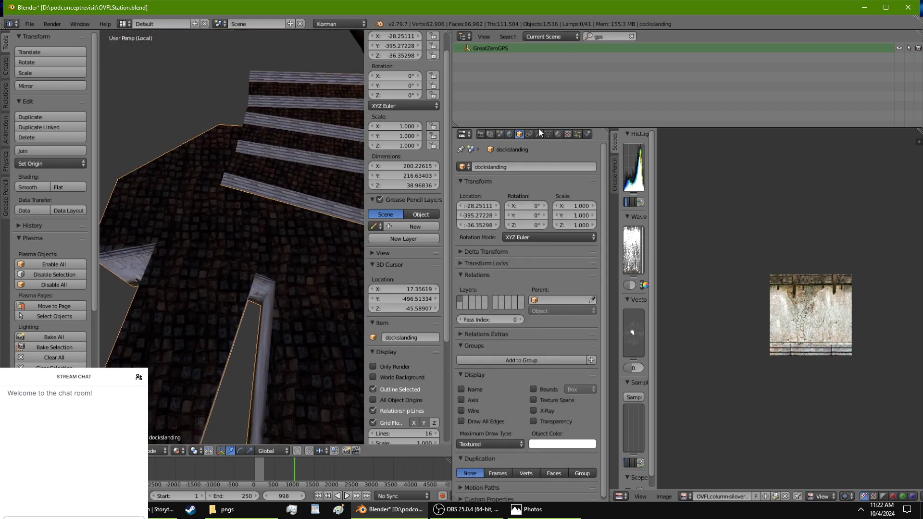
{"action": "left_click", "coordinate": [548, 134]}
{"action": "left_click", "coordinate": [519, 134]}
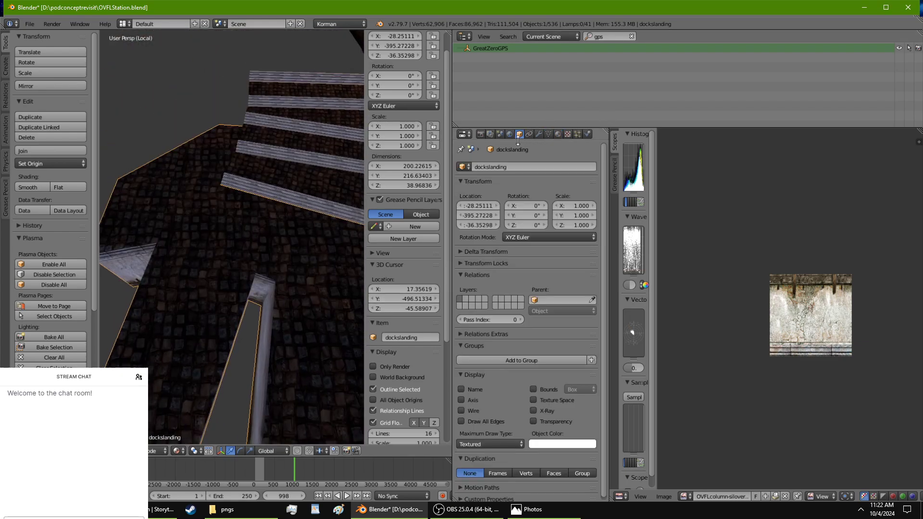
{"action": "left_click", "coordinate": [494, 422]}
{"action": "left_click", "coordinate": [462, 410]}
{"action": "mouse_move", "coordinate": [209, 285]}
{"action": "middle_mouse_down"}
{"action": "mouse_move", "coordinate": [230, 93]}
{"action": "mouse_move", "coordinate": [194, 217]}
{"action": "mouse_move", "coordinate": [229, 292]}
{"action": "mouse_move", "coordinate": [244, 205]}
{"action": "mouse_move", "coordinate": [239, 188]}
{"action": "mouse_move", "coordinate": [210, 196]}
{"action": "mouse_move", "coordinate": [220, 244]}
{"action": "mouse_move", "coordinate": [201, 230]}
{"action": "mouse_move", "coordinate": [232, 257]}
{"action": "mouse_move", "coordinate": [263, 264]}
{"action": "mouse_move", "coordinate": [314, 254]}
{"action": "mouse_move", "coordinate": [285, 262]}
{"action": "mouse_move", "coordinate": [162, 242]}
{"action": "mouse_move", "coordinate": [166, 236]}
{"action": "mouse_move", "coordinate": [229, 264]}
{"action": "mouse_move", "coordinate": [296, 248]}
{"action": "mouse_move", "coordinate": [314, 226]}
{"action": "mouse_move", "coordinate": [290, 230]}
{"action": "mouse_move", "coordinate": [266, 252]}
{"action": "mouse_move", "coordinate": [249, 349]}
{"action": "mouse_move", "coordinate": [237, 305]}
{"action": "mouse_move", "coordinate": [260, 208]}
{"action": "mouse_move", "coordinate": [167, 76]}
{"action": "mouse_move", "coordinate": [280, 87]}
{"action": "mouse_move", "coordinate": [148, 57]}
{"action": "mouse_move", "coordinate": [251, 123]}
{"action": "mouse_move", "coordinate": [190, 433]}
{"action": "mouse_move", "coordinate": [212, 373]}
{"action": "mouse_move", "coordinate": [267, 328]}
{"action": "mouse_move", "coordinate": [148, 293]}
{"action": "mouse_move", "coordinate": [210, 84]}
{"action": "mouse_move", "coordinate": [221, 93]}
{"action": "middle_mouse_up"}
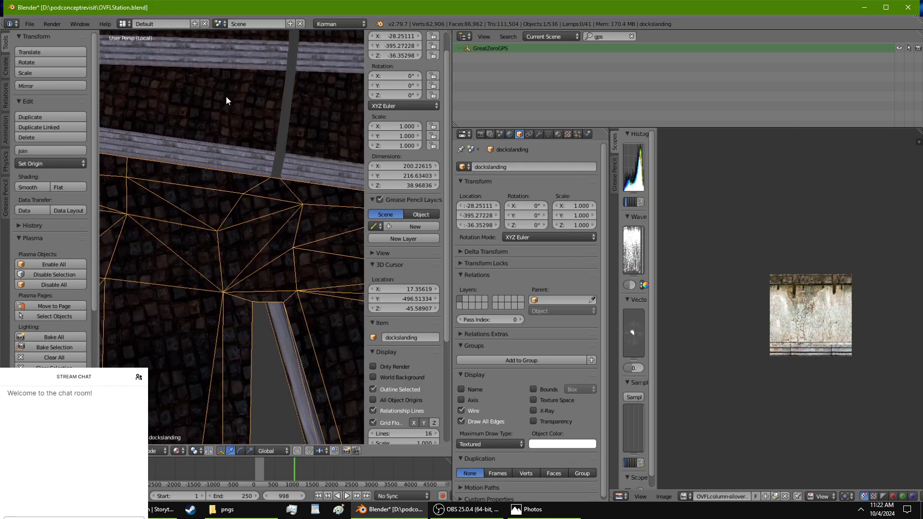
Step: In Edit Mode, move the inner border vertex beside the head of the dock gap to about X -19.82, Y -95.61
{"action": "key", "text": "Tab"}
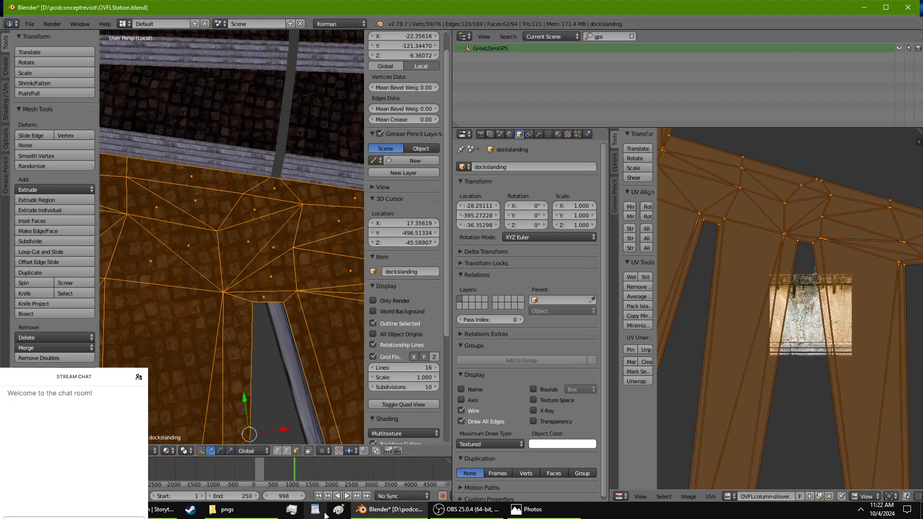
{"action": "right_click", "coordinate": [232, 290]}
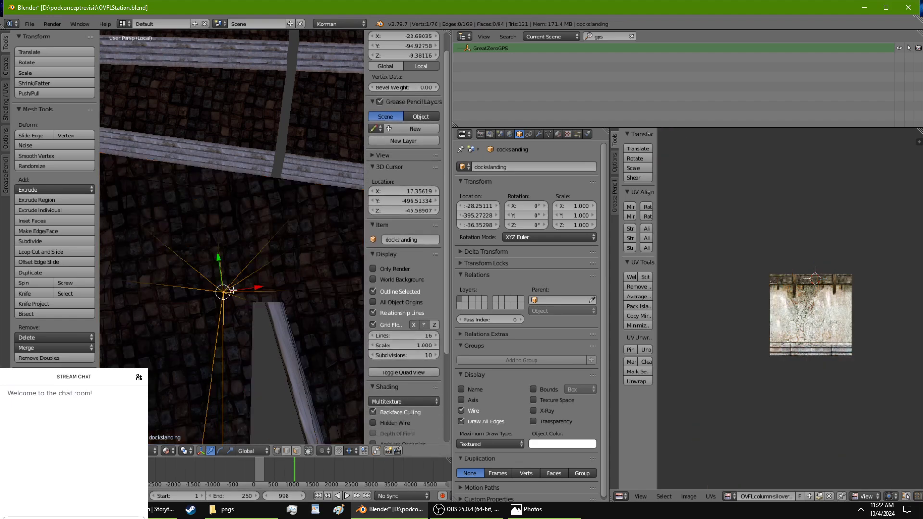
{"action": "left_click_drag", "start_coordinate": [264, 288], "coordinate": [281, 288]}
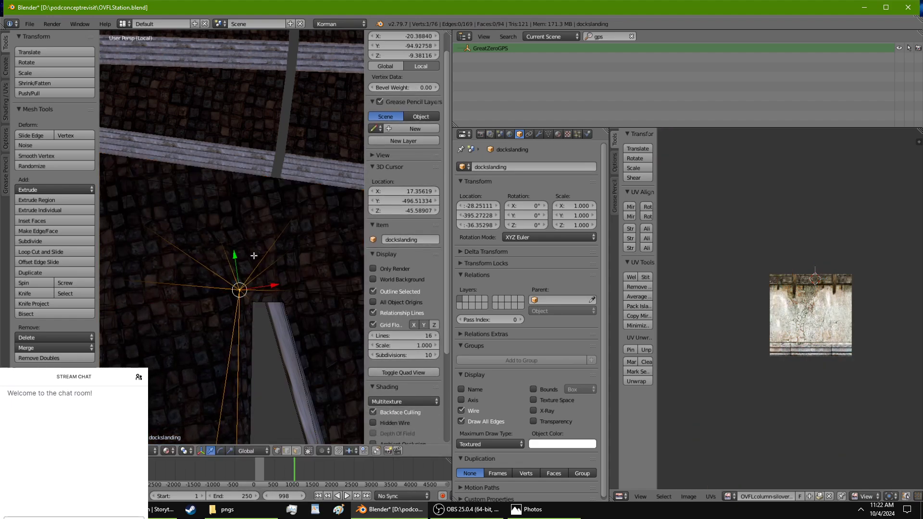
{"action": "left_click_drag", "start_coordinate": [237, 256], "coordinate": [236, 262]}
{"action": "left_click_drag", "start_coordinate": [262, 292], "coordinate": [265, 292]}
{"action": "left_click_drag", "start_coordinate": [238, 260], "coordinate": [237, 257]}
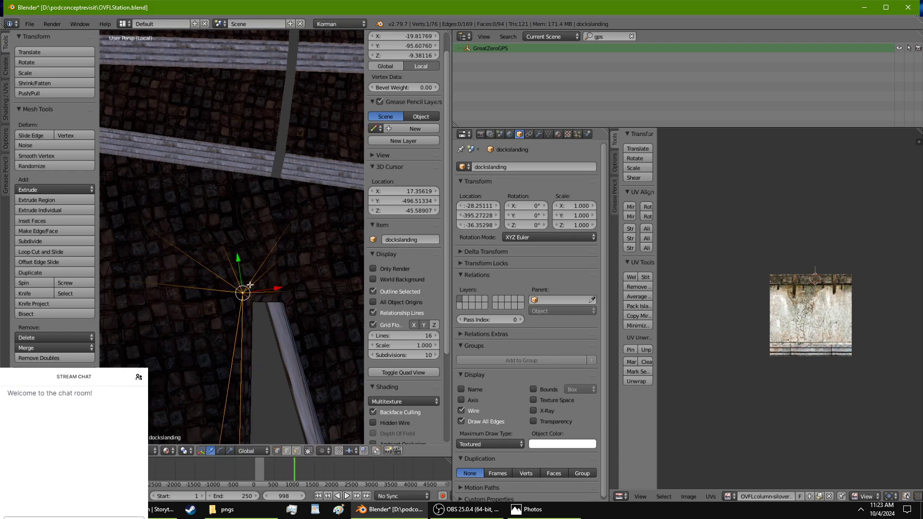
Step: Even the border at that finger's tip, moving one inner corner vertex to about X -43.63 and the other to about Y -233.78
{"action": "scroll", "coordinate": [271, 370], "scroll_direction": "down", "scroll_amount": 1}
{"action": "scroll", "coordinate": [267, 359], "scroll_direction": "down", "scroll_amount": 1}
{"action": "scroll", "coordinate": [267, 359], "scroll_direction": "down", "scroll_amount": 3}
{"action": "middle_click_drag", "start_coordinate": [267, 359], "coordinate": [269, 159], "text": "shift"}
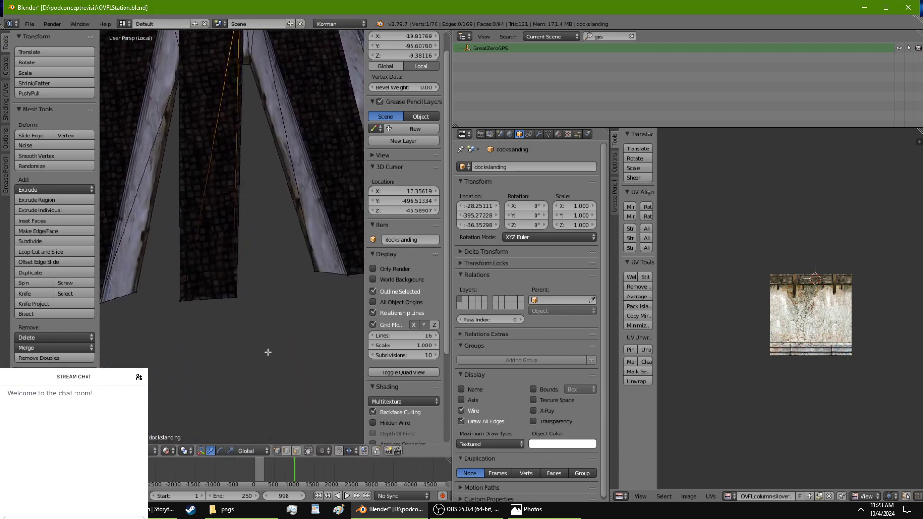
{"action": "scroll", "coordinate": [264, 347], "scroll_direction": "up", "scroll_amount": 3}
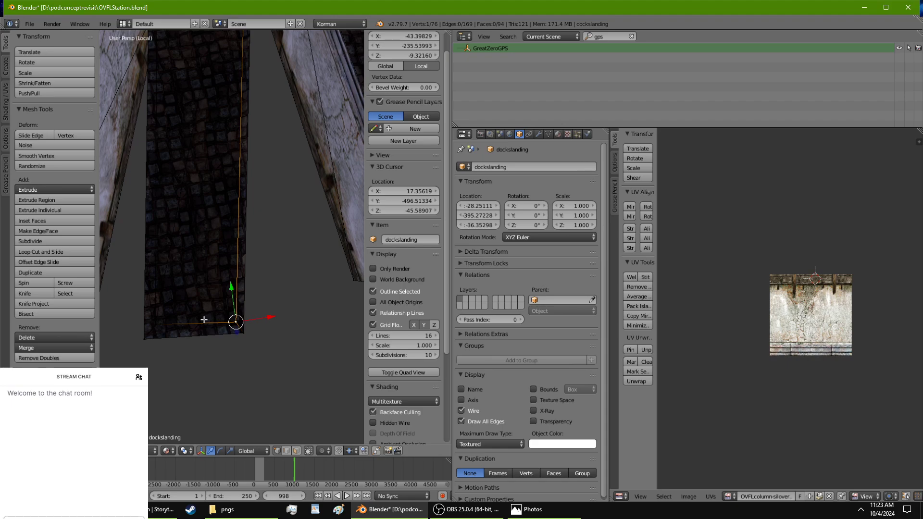
{"action": "left_click_drag", "start_coordinate": [271, 316], "coordinate": [266, 318]}
{"action": "middle_click_drag", "start_coordinate": [217, 324], "coordinate": [252, 326], "text": "shift"}
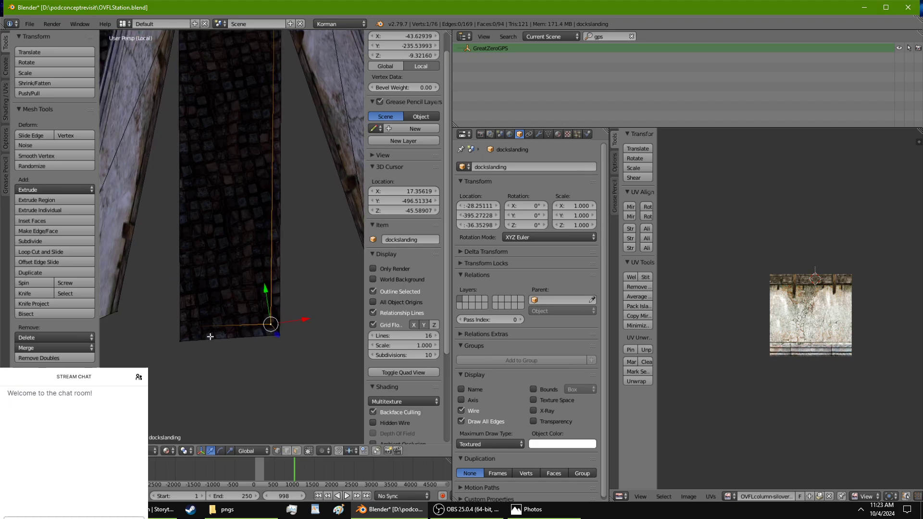
{"action": "right_click", "coordinate": [197, 329]}
{"action": "left_click_drag", "start_coordinate": [184, 291], "coordinate": [189, 323]}
Step: Adjust both inner border vertices at the adjacent finger's tip, one to about X -108.86, the other to about X -100.39, Y -229.20
{"action": "middle_click_drag", "start_coordinate": [190, 323], "coordinate": [291, 333]}
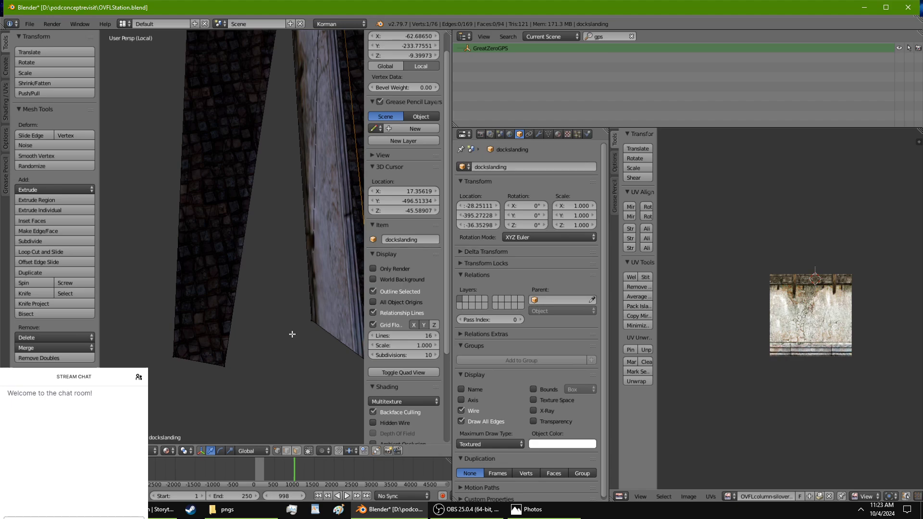
{"action": "key", "text": "a"}
{"action": "middle_click_drag", "start_coordinate": [158, 402], "coordinate": [290, 223]}
{"action": "scroll", "coordinate": [248, 253], "scroll_direction": "up", "scroll_amount": 2}
{"action": "right_click", "coordinate": [235, 282]}
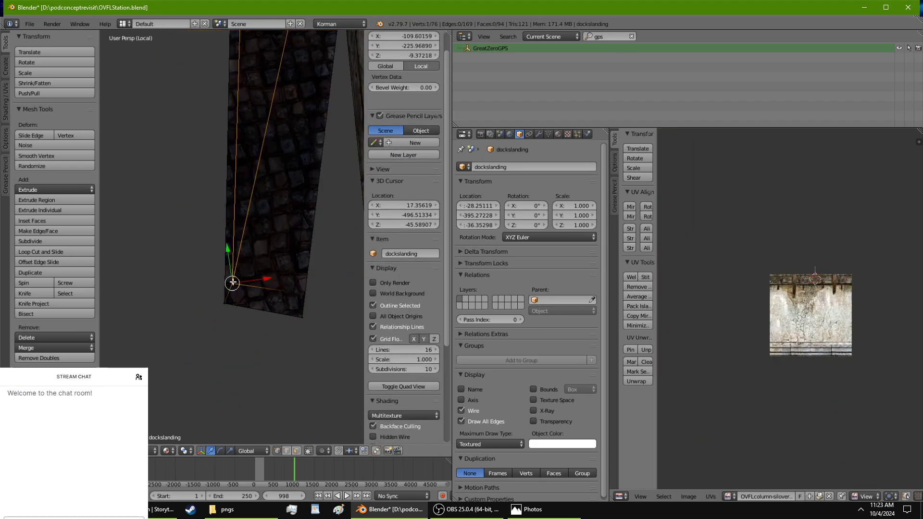
{"action": "left_click_drag", "start_coordinate": [247, 282], "coordinate": [251, 283]}
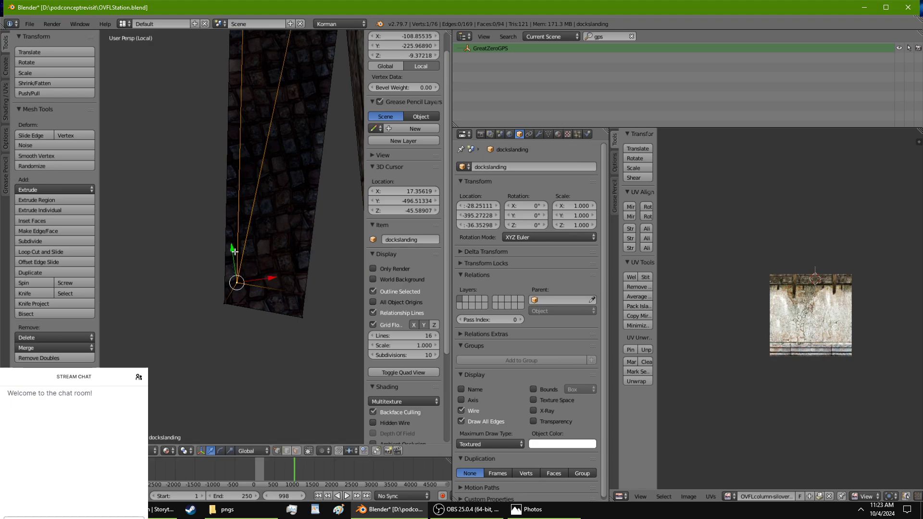
{"action": "left_click_drag", "start_coordinate": [233, 251], "coordinate": [234, 257]}
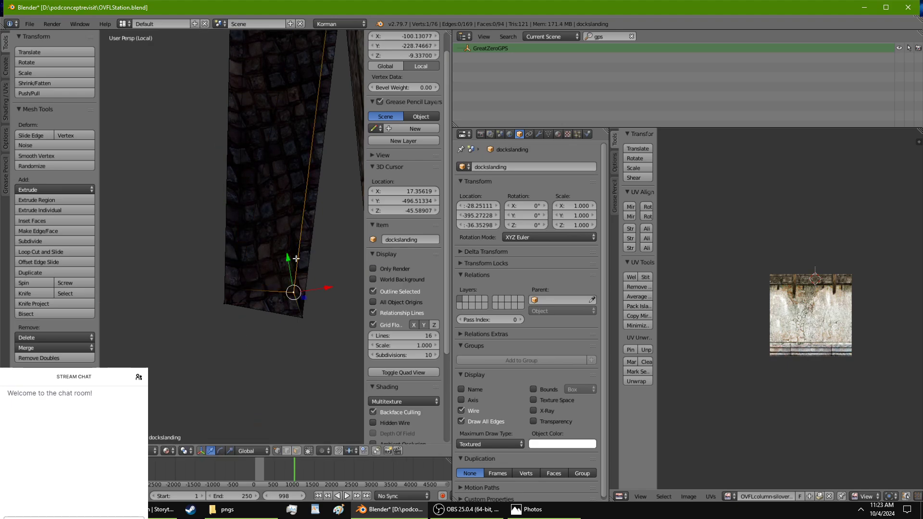
{"action": "left_click_drag", "start_coordinate": [288, 259], "coordinate": [289, 262]}
{"action": "left_click_drag", "start_coordinate": [327, 292], "coordinate": [326, 293]}
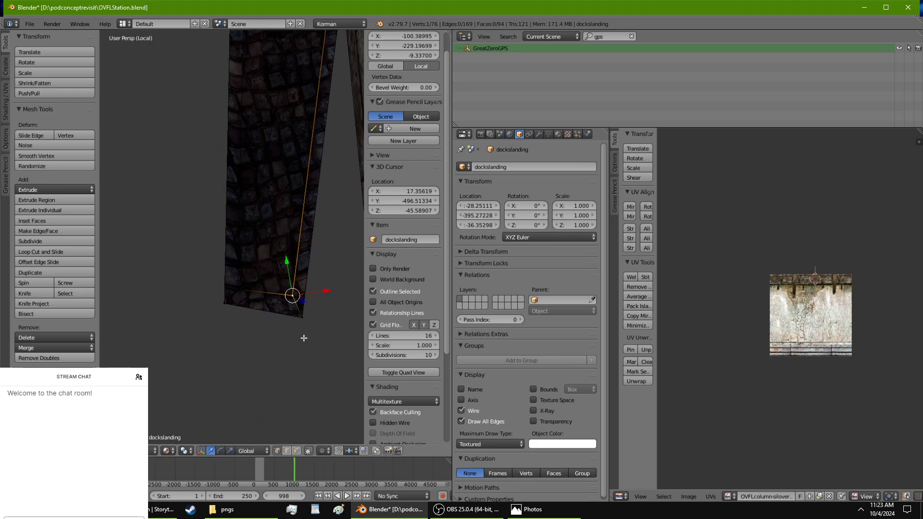
Step: Switch the viewport to Solid shading and examine the border widths and edge topology along the fingers, gaps and outer corners
{"action": "left_click", "coordinate": [164, 451]}
{"action": "left_click", "coordinate": [172, 417]}
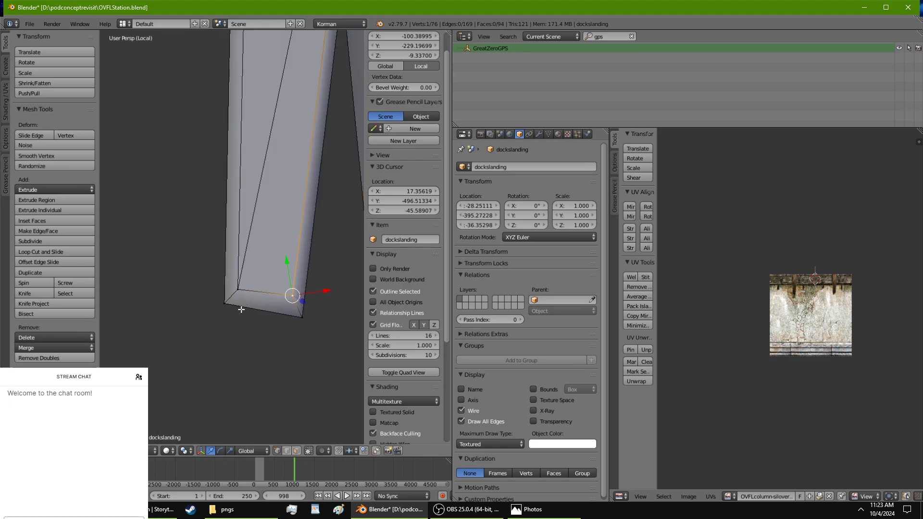
{"action": "scroll", "coordinate": [244, 287], "scroll_direction": "down", "scroll_amount": 7}
{"action": "middle_click_drag", "start_coordinate": [244, 287], "coordinate": [344, 293], "text": "shift"}
{"action": "scroll", "coordinate": [264, 315], "scroll_direction": "up", "scroll_amount": 6}
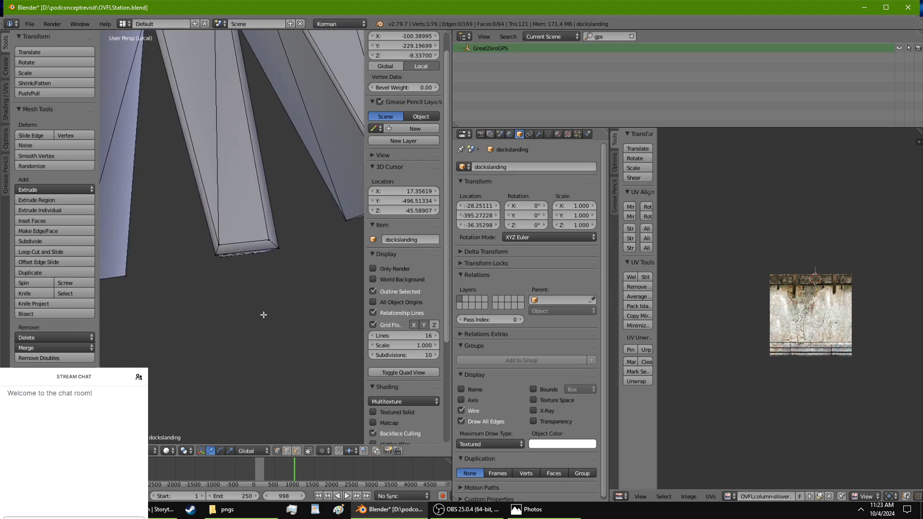
{"action": "scroll", "coordinate": [263, 315], "scroll_direction": "up", "scroll_amount": 3}
{"action": "middle_click_drag", "start_coordinate": [229, 262], "coordinate": [330, 291], "text": "shift"}
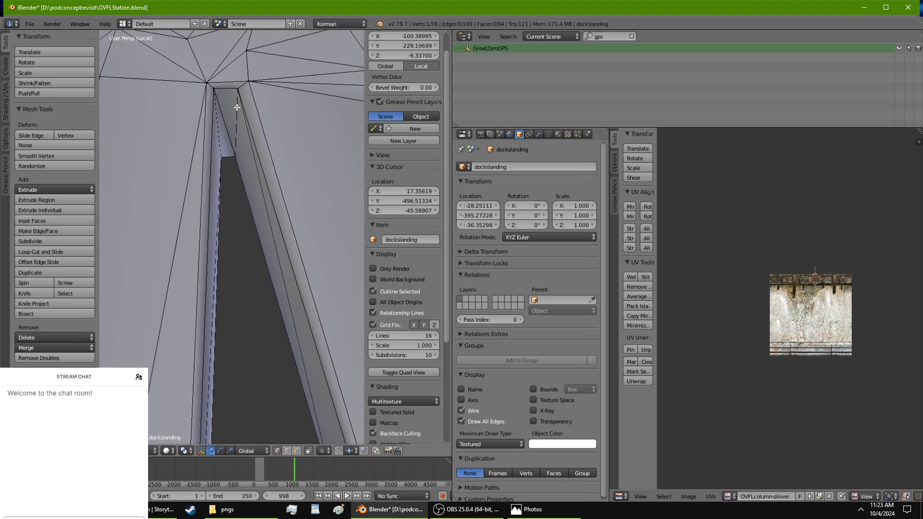
{"action": "scroll", "coordinate": [245, 119], "scroll_direction": "down", "scroll_amount": 4}
{"action": "middle_click_drag", "start_coordinate": [274, 305], "coordinate": [342, 181]}
{"action": "middle_click_drag", "start_coordinate": [313, 240], "coordinate": [148, 36], "text": "shift"}
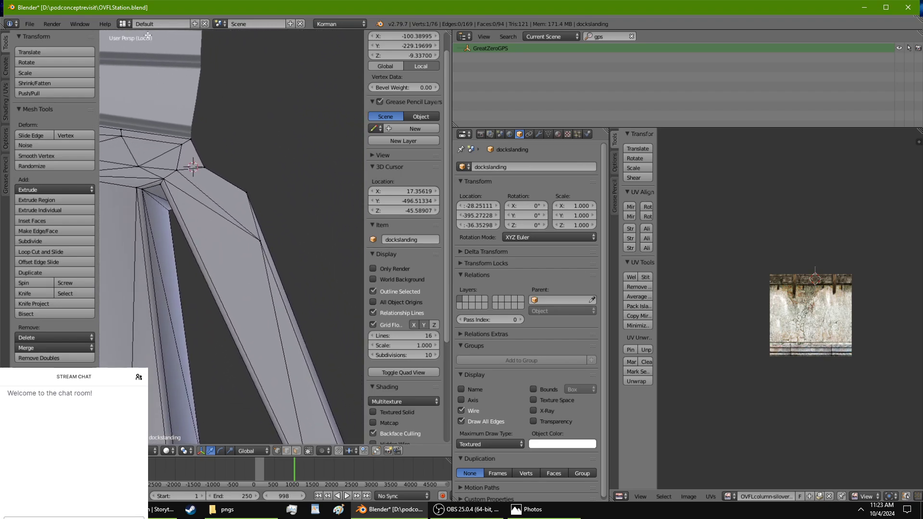
{"action": "scroll", "coordinate": [200, 77], "scroll_direction": "down", "scroll_amount": 4}
{"action": "scroll", "coordinate": [258, 195], "scroll_direction": "up", "scroll_amount": 3}
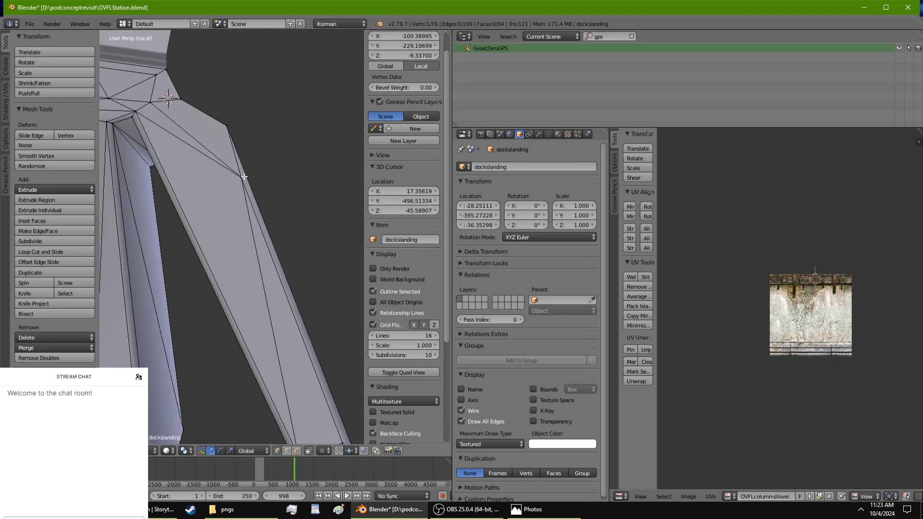
{"action": "right_click", "coordinate": [253, 178]}
{"action": "right_click", "coordinate": [225, 126]}
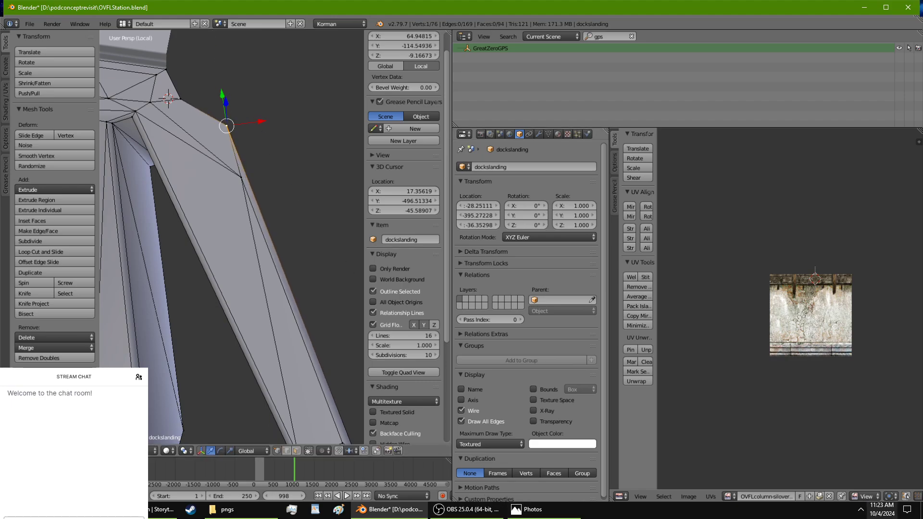
{"action": "scroll", "coordinate": [880, 428], "scroll_direction": "up", "scroll_amount": 1}
{"action": "scroll", "coordinate": [192, 184], "scroll_direction": "up", "scroll_amount": 3}
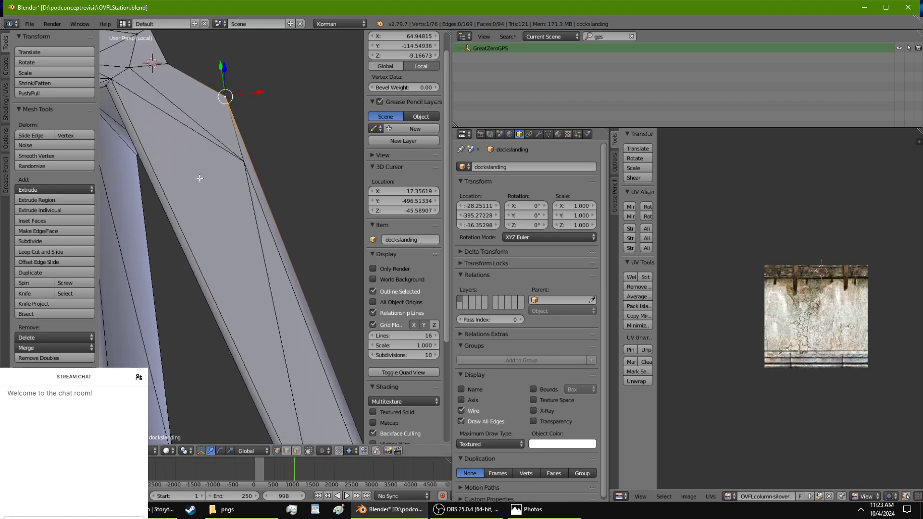
{"action": "scroll", "coordinate": [192, 184], "scroll_direction": "down", "scroll_amount": 6}
{"action": "middle_click_drag", "start_coordinate": [262, 50], "coordinate": [329, 158], "text": "shift"}
{"action": "middle_click_drag", "start_coordinate": [334, 259], "coordinate": [231, 415]}
{"action": "scroll", "coordinate": [272, 332], "scroll_direction": "up", "scroll_amount": 6}
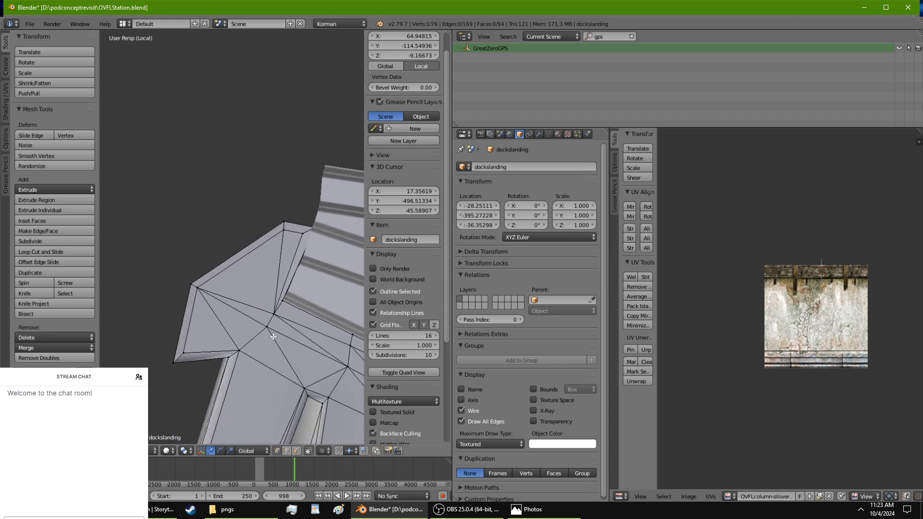
{"action": "middle_click_drag", "start_coordinate": [274, 328], "coordinate": [292, 400]}
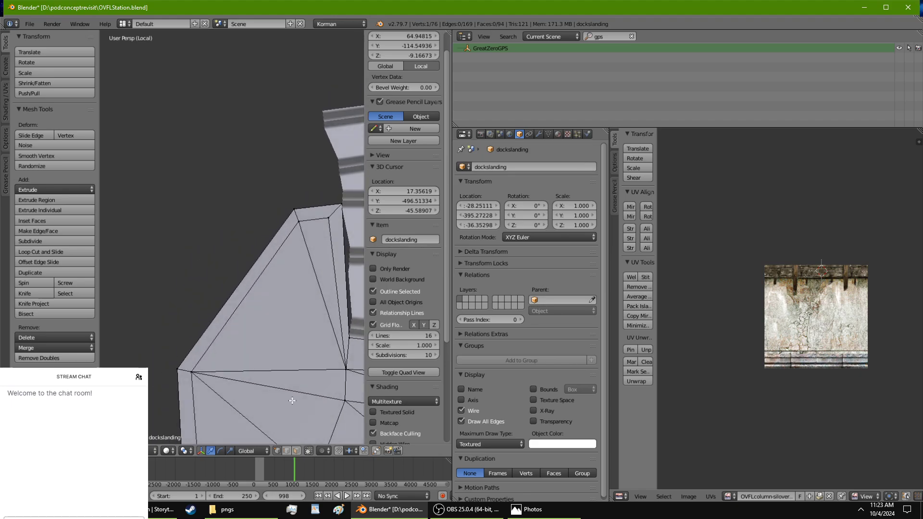
Step: Switch to face selection, leave Local view, and select the four border faces around the landing's angular side platform
{"action": "left_click", "coordinate": [296, 451]}
{"action": "right_click", "coordinate": [313, 215]}
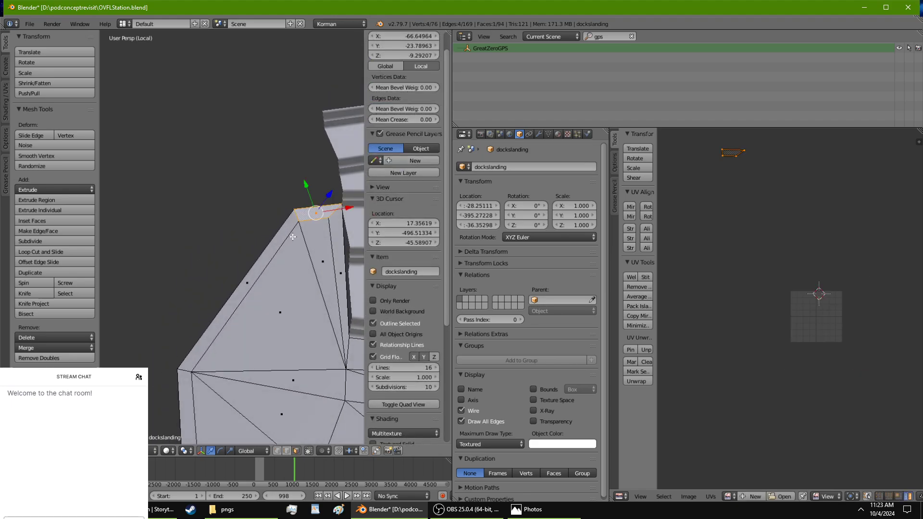
{"action": "middle_click_drag", "start_coordinate": [274, 254], "coordinate": [200, 335]}
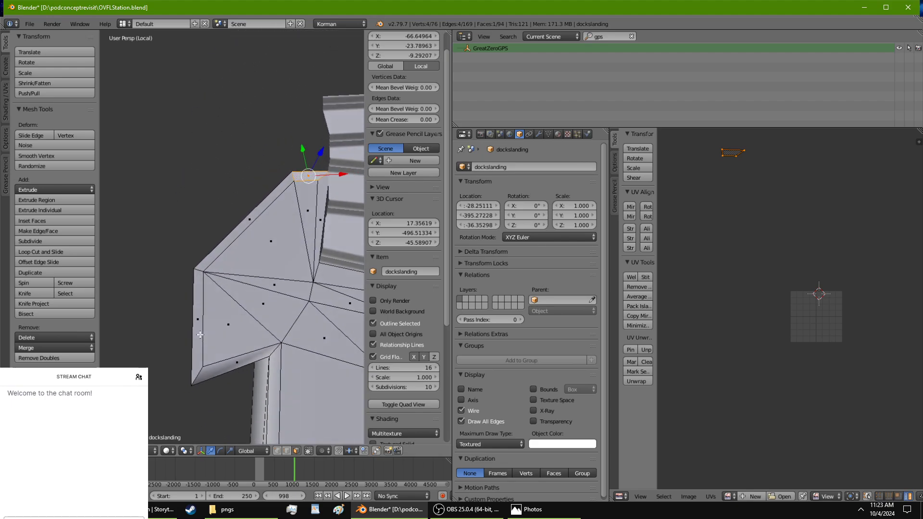
{"action": "key", "text": "KP_Divide"}
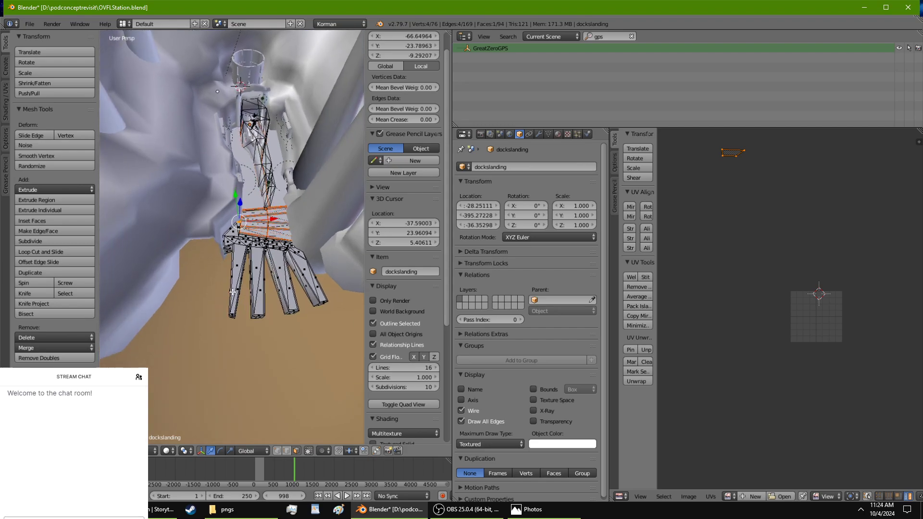
{"action": "middle_click_drag", "start_coordinate": [233, 289], "coordinate": [238, 259]}
{"action": "middle_click_drag", "start_coordinate": [290, 129], "coordinate": [294, 127]}
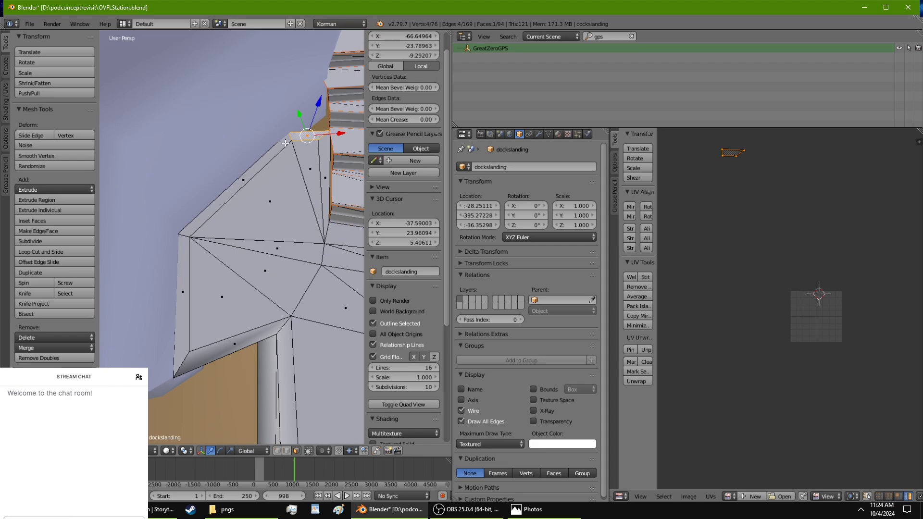
{"action": "left_click", "coordinate": [273, 151], "text": "shift"}
{"action": "left_click", "coordinate": [186, 300], "text": "shift"}
{"action": "left_click", "coordinate": [266, 339], "text": "shift"}
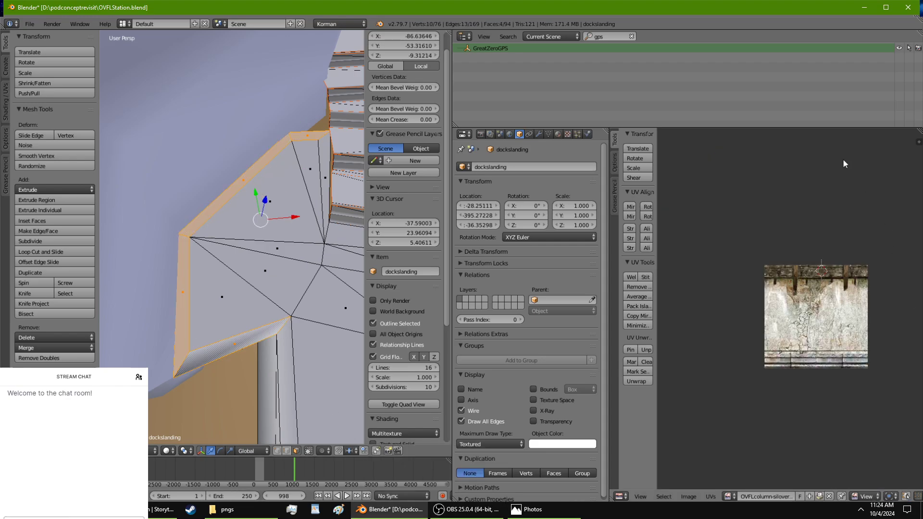
Step: Isolate the selected dock objects in Local view, then display their textures in the viewport while editing dockslanding
{"action": "key", "text": "Tab"}
{"action": "key", "text": "KP_Divide"}
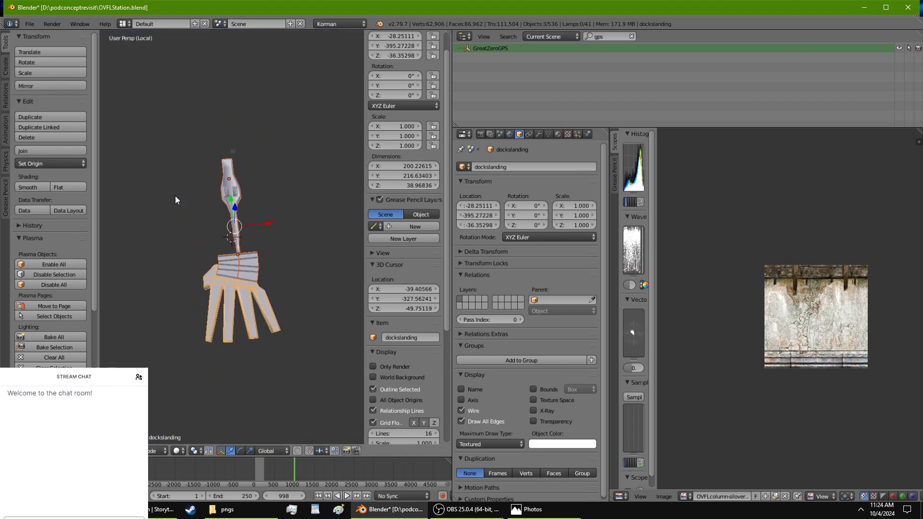
{"action": "scroll", "coordinate": [229, 319], "scroll_direction": "up", "scroll_amount": 5}
{"action": "scroll", "coordinate": [164, 436], "scroll_direction": "up", "scroll_amount": 6}
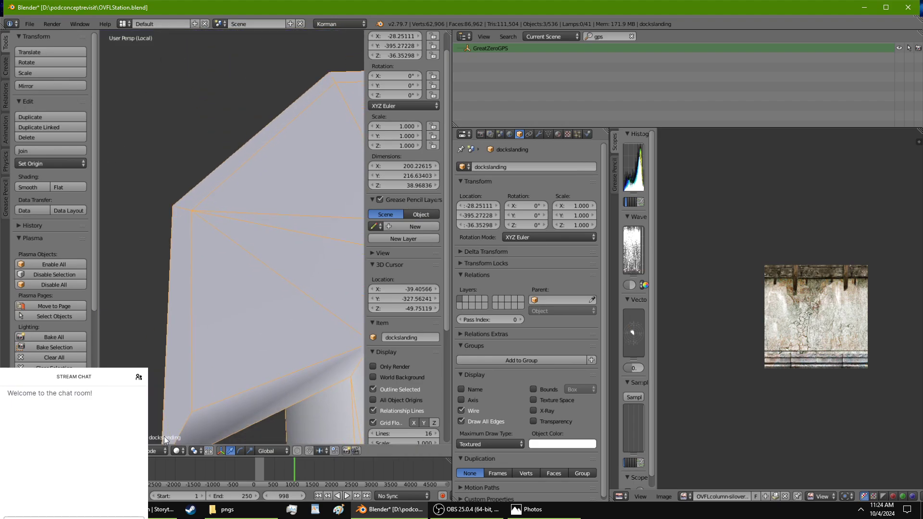
{"action": "key", "text": "Tab"}
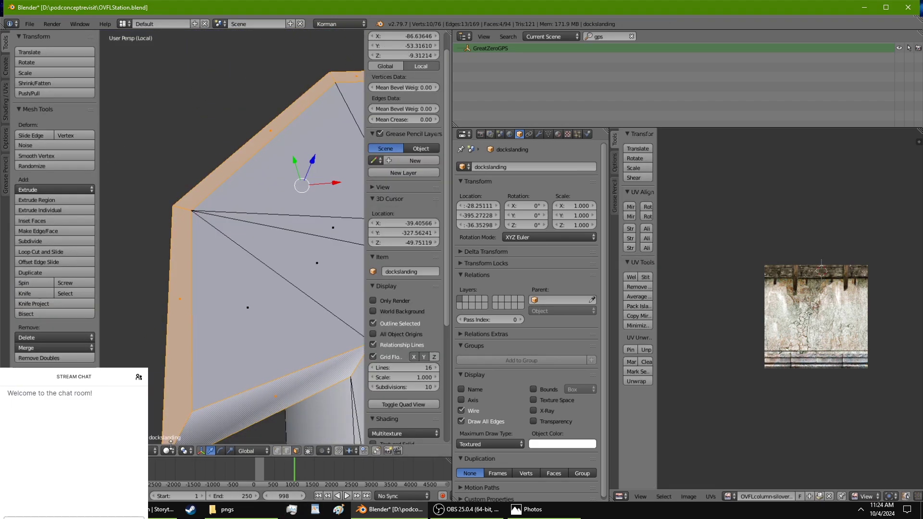
{"action": "left_click", "coordinate": [178, 452]}
{"action": "left_click", "coordinate": [195, 398]}
{"action": "scroll", "coordinate": [254, 294], "scroll_direction": "down", "scroll_amount": 3}
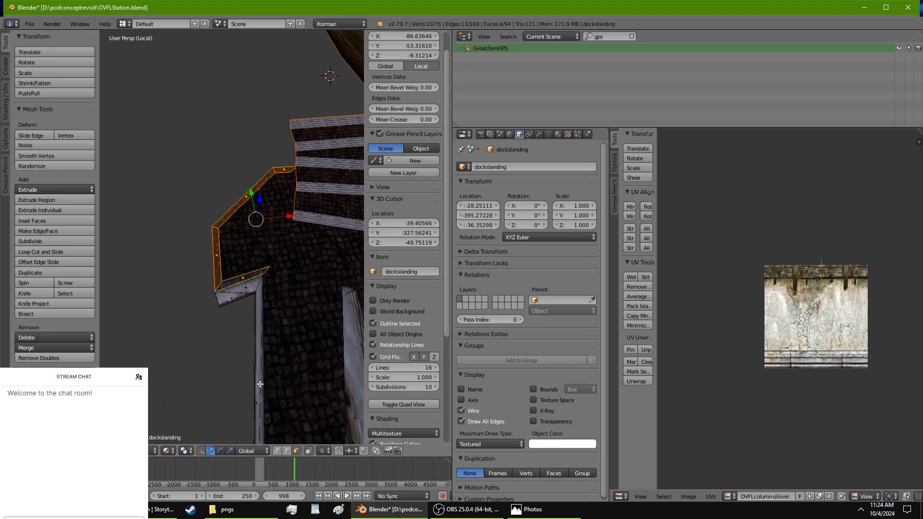
Step: Add the border faces along both sides and the tip of the finger beside the angular platform to the selection
{"action": "right_click", "coordinate": [253, 288], "text": "shift"}
{"action": "middle_click_drag", "start_coordinate": [254, 287], "coordinate": [241, 166]}
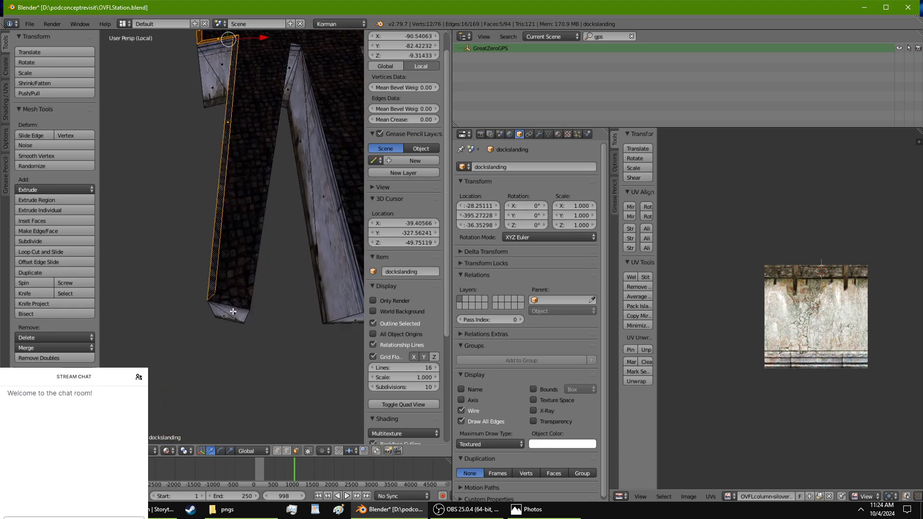
{"action": "right_click", "coordinate": [233, 301], "text": "shift"}
{"action": "right_click", "coordinate": [248, 287], "text": "shift"}
{"action": "middle_click_drag", "start_coordinate": [249, 287], "coordinate": [241, 199]}
Step: Extend the selection across the first gap's head and around the second finger's sides and tip border faces
{"action": "right_click", "coordinate": [221, 231], "text": "shift"}
{"action": "right_click", "coordinate": [229, 239], "text": "shift"}
{"action": "right_click", "coordinate": [257, 352], "text": "shift"}
{"action": "right_click", "coordinate": [270, 344], "text": "shift"}
{"action": "middle_click_drag", "start_coordinate": [264, 228], "coordinate": [226, 307]}
{"action": "middle_click_drag", "start_coordinate": [219, 261], "coordinate": [243, 260]}
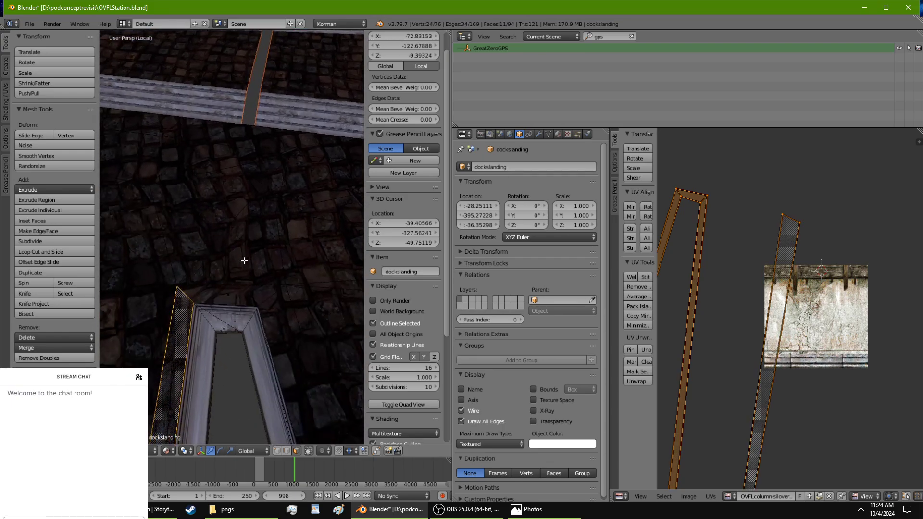
Step: Extend the selection across the second gap's head and around the third finger's side and tip border faces
{"action": "right_click", "coordinate": [211, 299], "text": "shift"}
{"action": "right_click", "coordinate": [282, 326], "text": "shift"}
{"action": "middle_click_drag", "start_coordinate": [293, 349], "coordinate": [250, 227]}
{"action": "right_click", "coordinate": [279, 304], "text": "shift"}
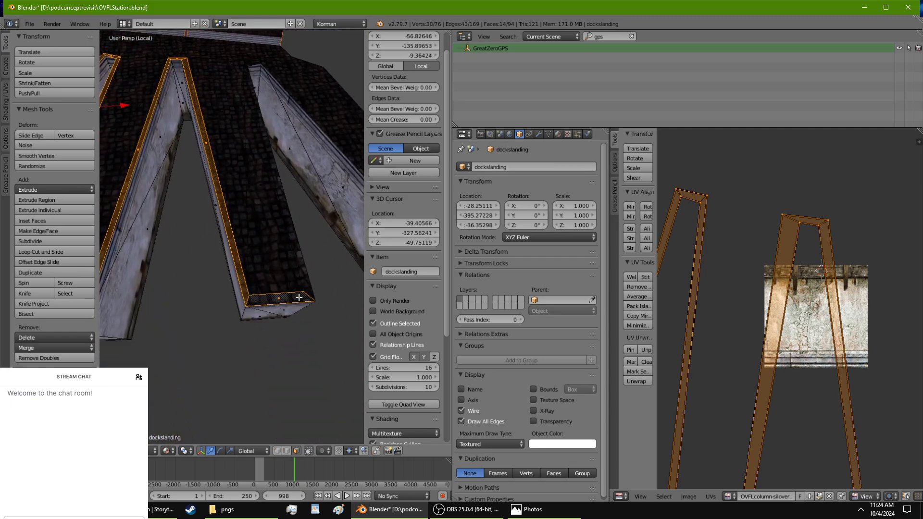
{"action": "right_click", "coordinate": [305, 286], "text": "shift"}
{"action": "middle_click_drag", "start_coordinate": [305, 196], "coordinate": [260, 262]}
Step: Extend the selection across the third gap's head and around the last finger's side and tip border faces
{"action": "right_click", "coordinate": [228, 164], "text": "shift"}
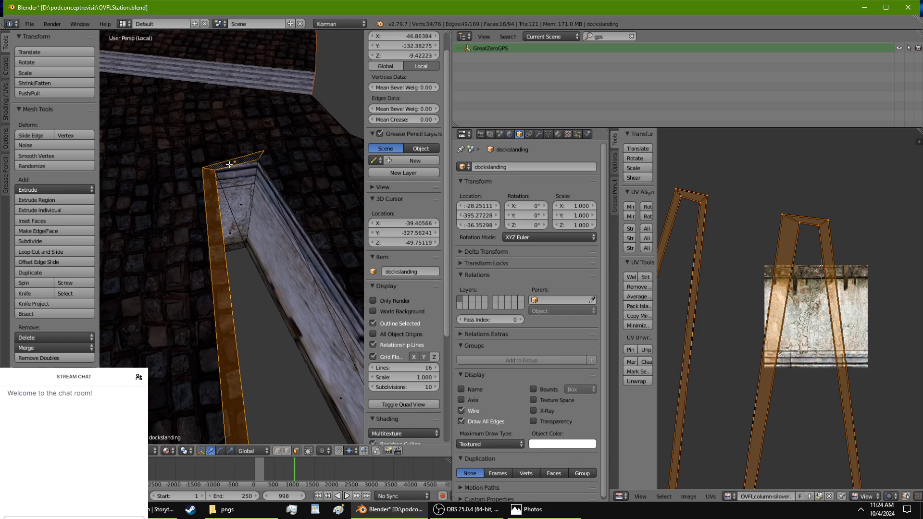
{"action": "right_click", "coordinate": [271, 168], "text": "shift"}
{"action": "middle_click_drag", "start_coordinate": [271, 168], "coordinate": [244, 259]}
{"action": "right_click", "coordinate": [244, 250], "text": "shift"}
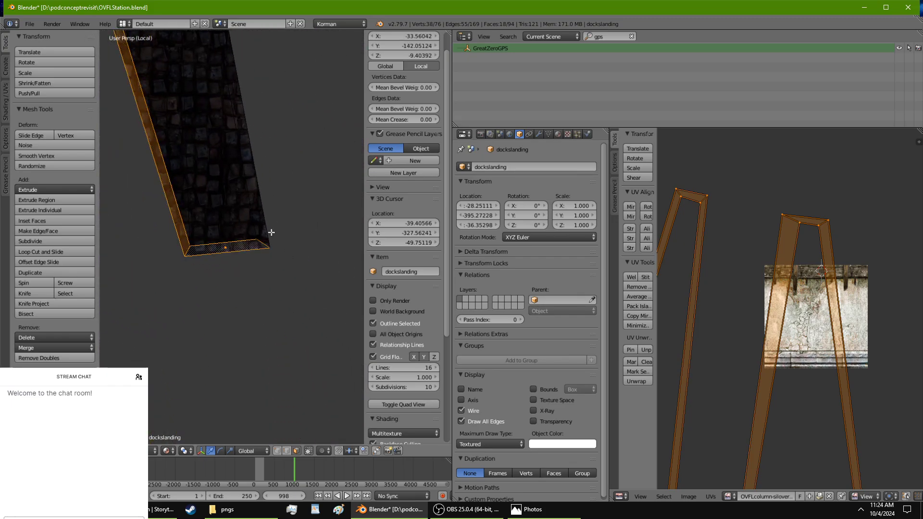
{"action": "right_click", "coordinate": [259, 229], "text": "shift"}
{"action": "middle_click_drag", "start_coordinate": [239, 172], "coordinate": [329, 327]}
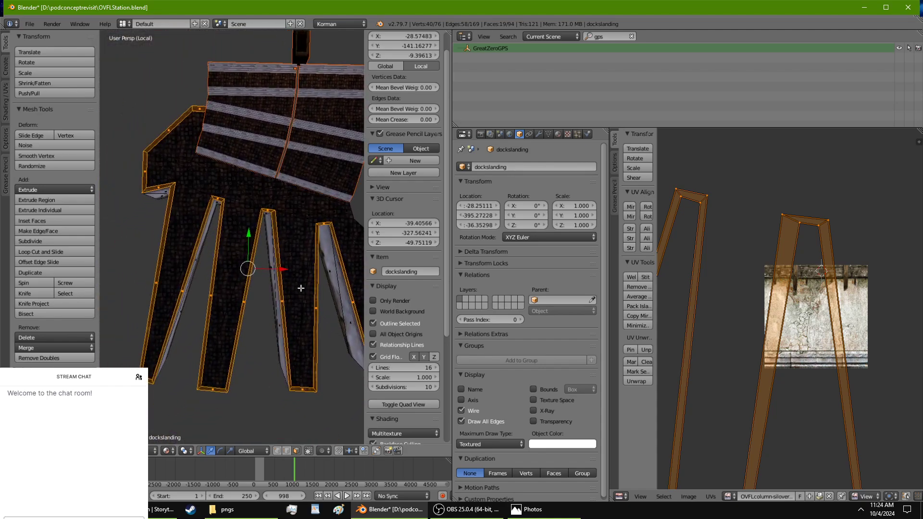
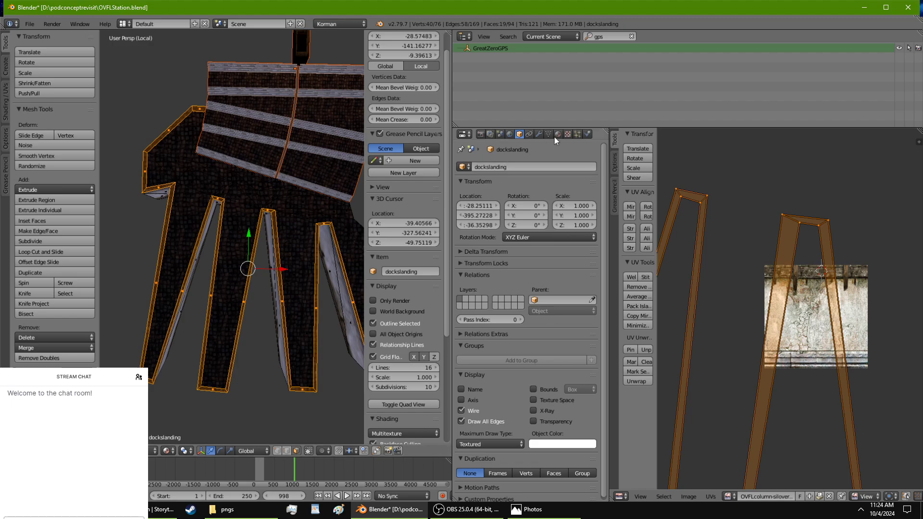
Step: Add a material slot with a new shadeless material named dockwaveftrim and assign it to the selected border faces
{"action": "left_click", "coordinate": [558, 134]}
{"action": "left_click", "coordinate": [591, 167]}
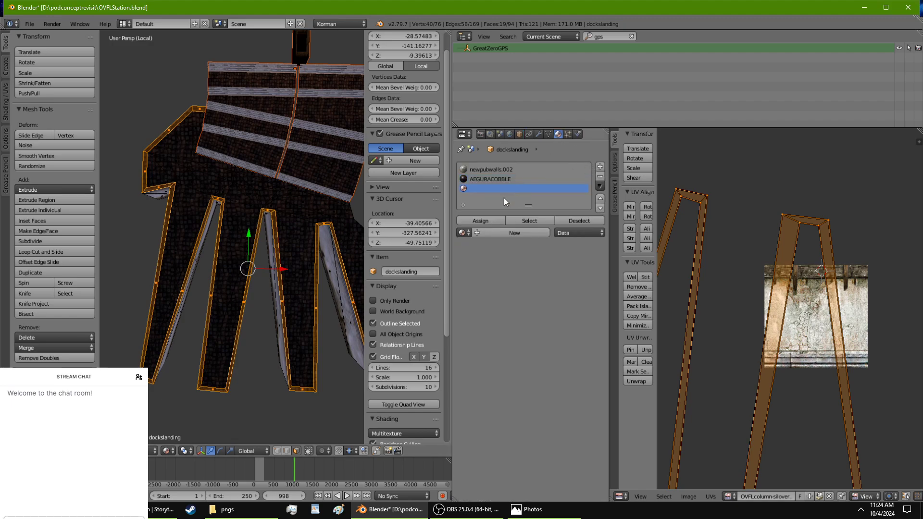
{"action": "left_click", "coordinate": [489, 230]}
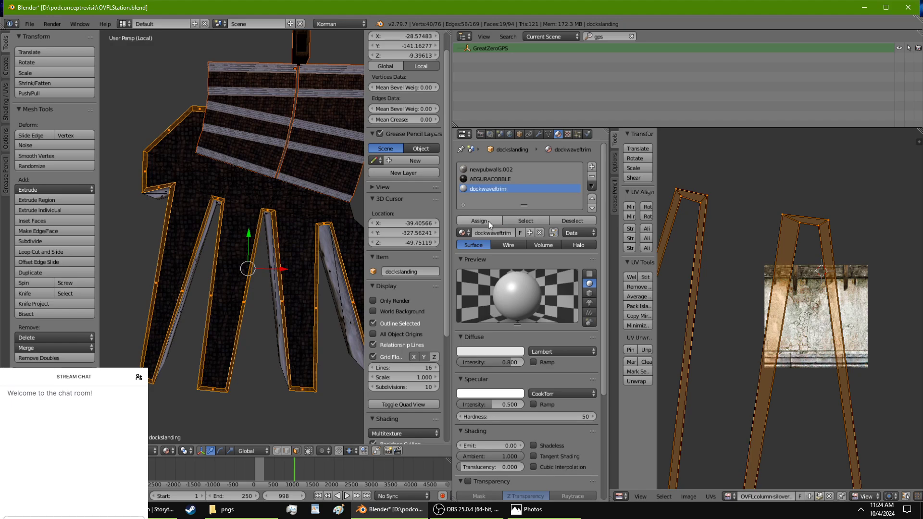
{"action": "scroll", "coordinate": [509, 332], "scroll_direction": "down", "scroll_amount": 5}
{"action": "left_click", "coordinate": [546, 350]}
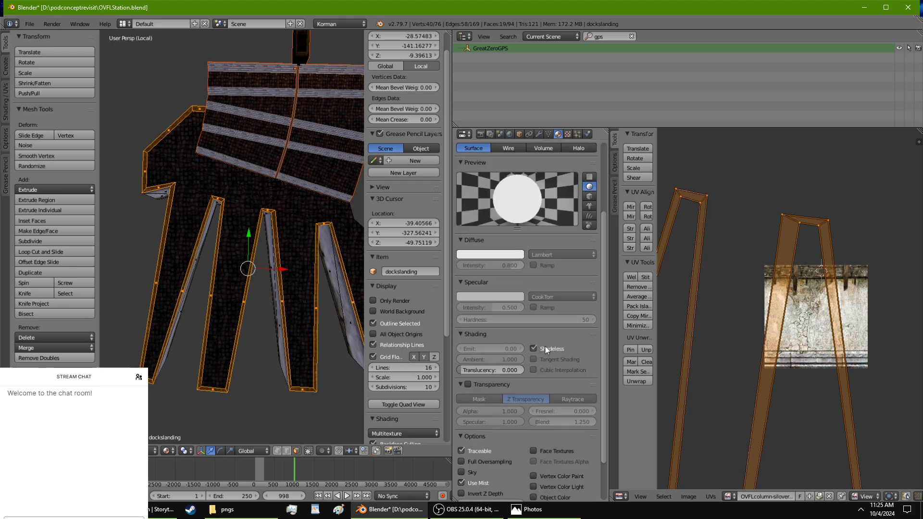
{"action": "scroll", "coordinate": [513, 184], "scroll_direction": "up", "scroll_amount": 1}
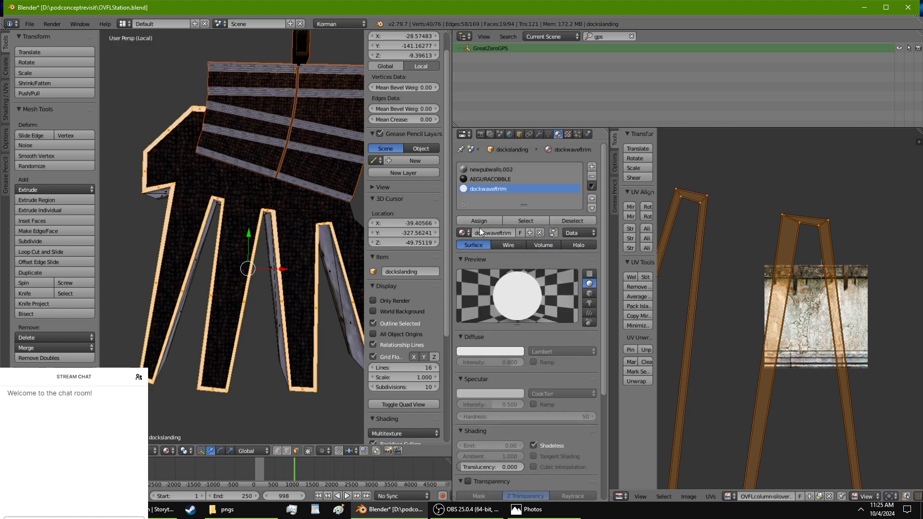
Step: Set the dockwaveftrim material's light group to outsidelamp
{"action": "scroll", "coordinate": [481, 313], "scroll_direction": "down", "scroll_amount": 4}
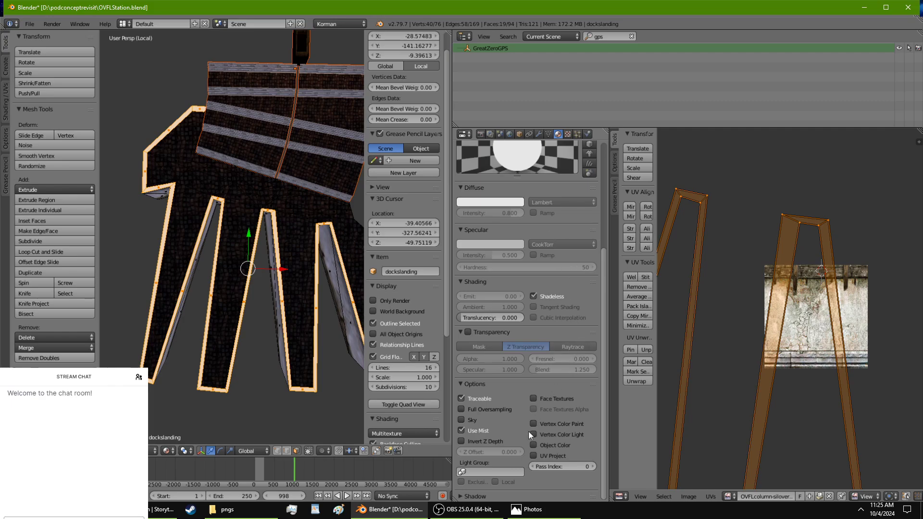
{"action": "left_click", "coordinate": [504, 475]}
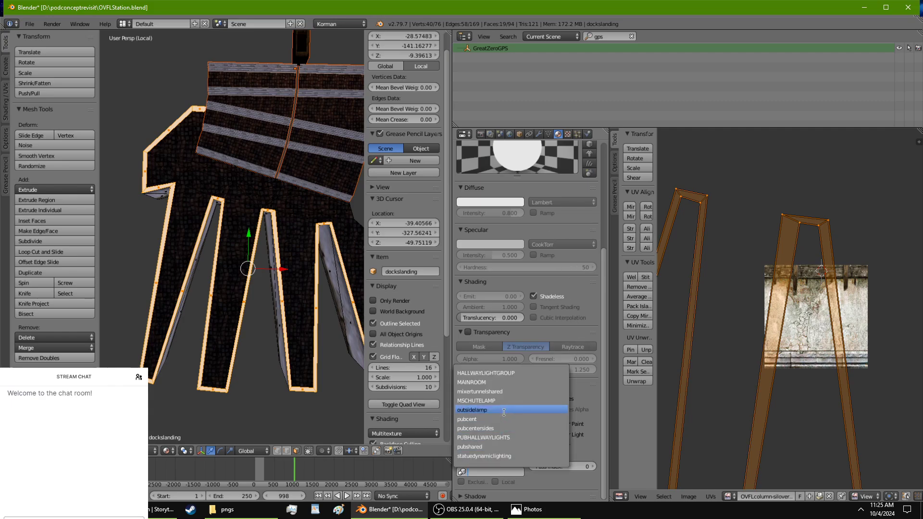
{"action": "left_click", "coordinate": [505, 413]}
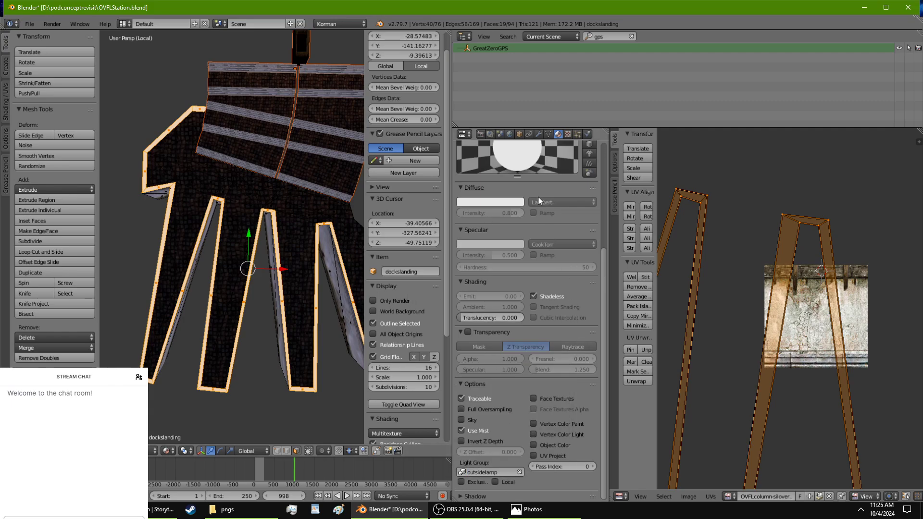
{"action": "scroll", "coordinate": [536, 193], "scroll_direction": "up", "scroll_amount": 8}
{"action": "scroll", "coordinate": [535, 332], "scroll_direction": "down", "scroll_amount": 10}
{"action": "scroll", "coordinate": [535, 313], "scroll_direction": "up", "scroll_amount": 10}
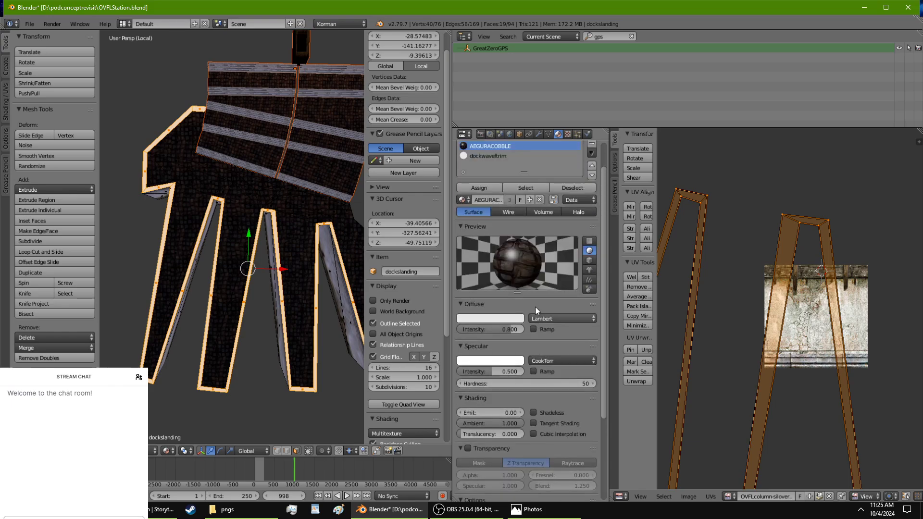
Step: Add a new image texture named islmwave to dockwaveftrim and map it with UVMap
{"action": "left_click", "coordinate": [503, 188]}
{"action": "left_click", "coordinate": [568, 134]}
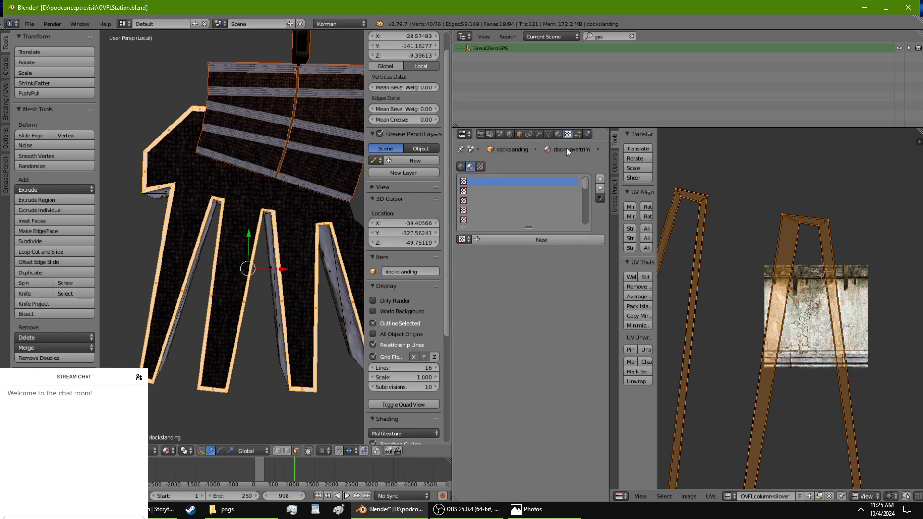
{"action": "left_click", "coordinate": [551, 239]}
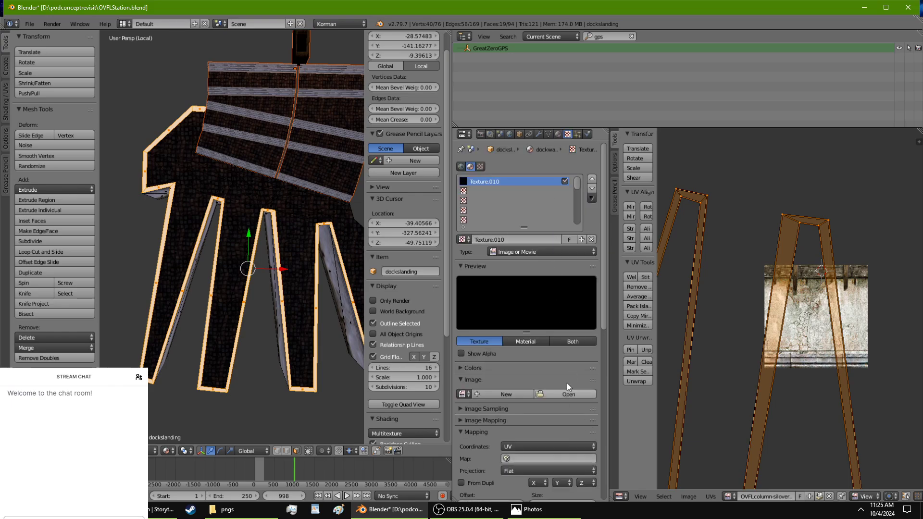
{"action": "left_click", "coordinate": [495, 238]}
{"action": "type", "text": "islmwave"}
{"action": "key", "text": "Return"}
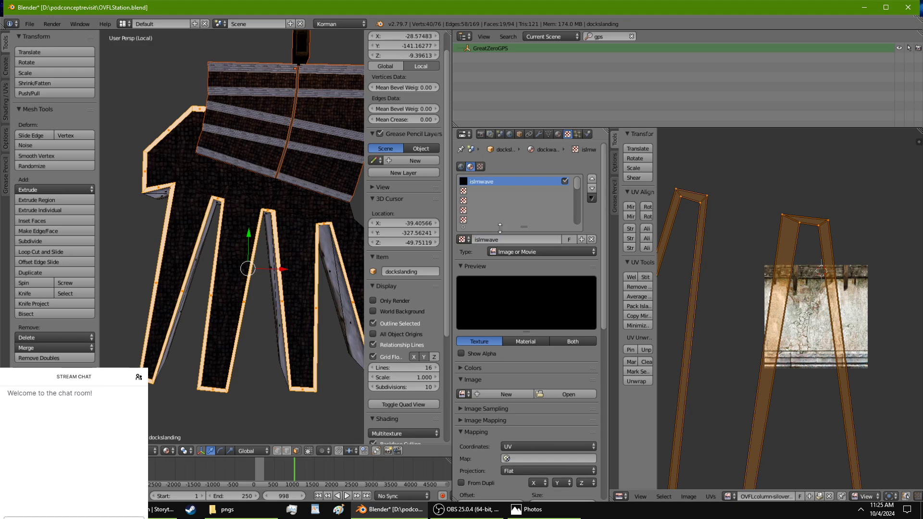
{"action": "left_click", "coordinate": [553, 459]}
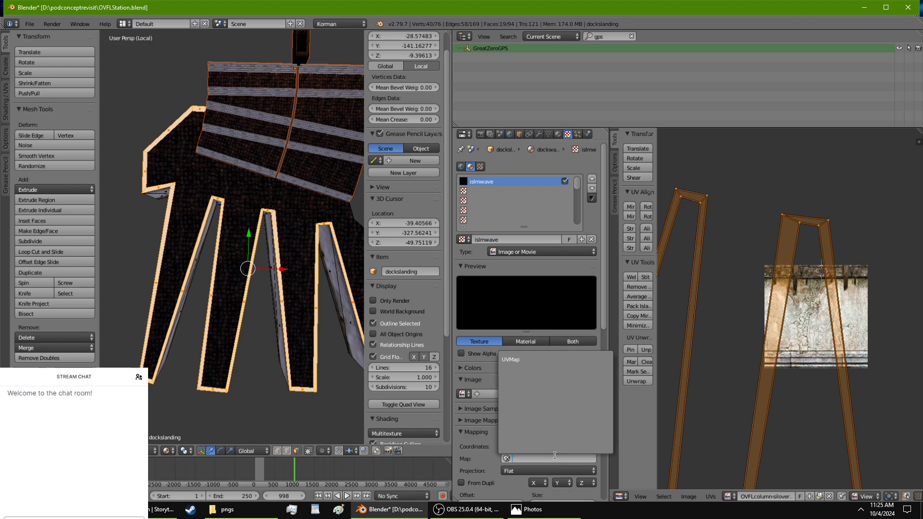
{"action": "left_click", "coordinate": [552, 359]}
Step: Load islmBorderLong.png from the pngs folder as the islmwave texture's image
{"action": "left_click", "coordinate": [564, 391]}
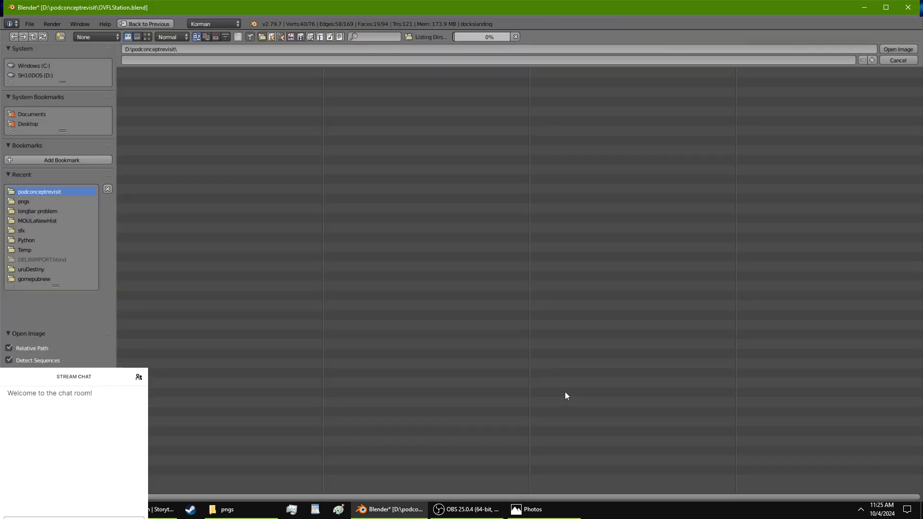
{"action": "left_click", "coordinate": [71, 202]}
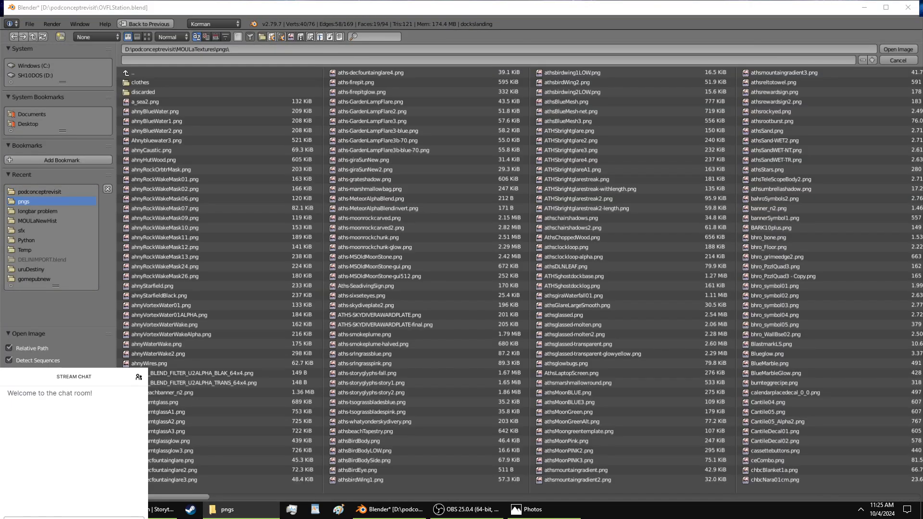
{"action": "left_click_drag", "start_coordinate": [199, 498], "coordinate": [656, 485]}
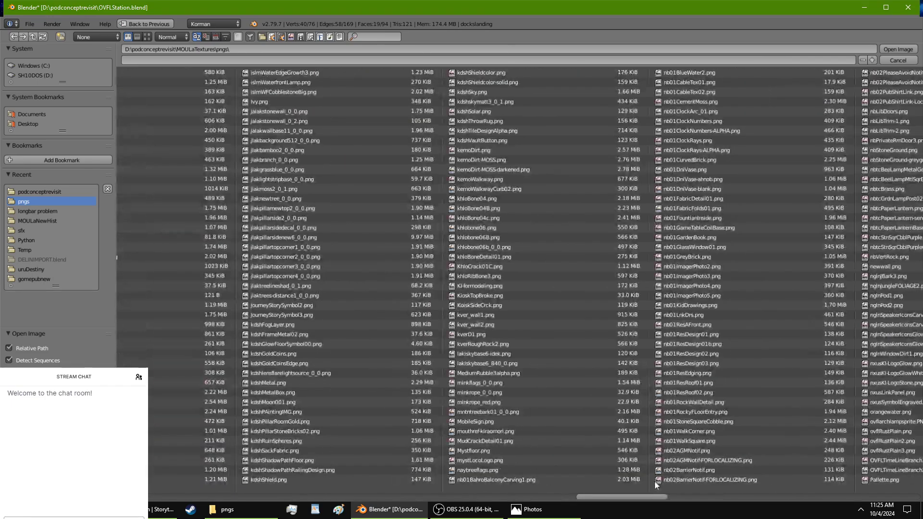
{"action": "scroll", "coordinate": [655, 481], "scroll_direction": "up", "scroll_amount": 10}
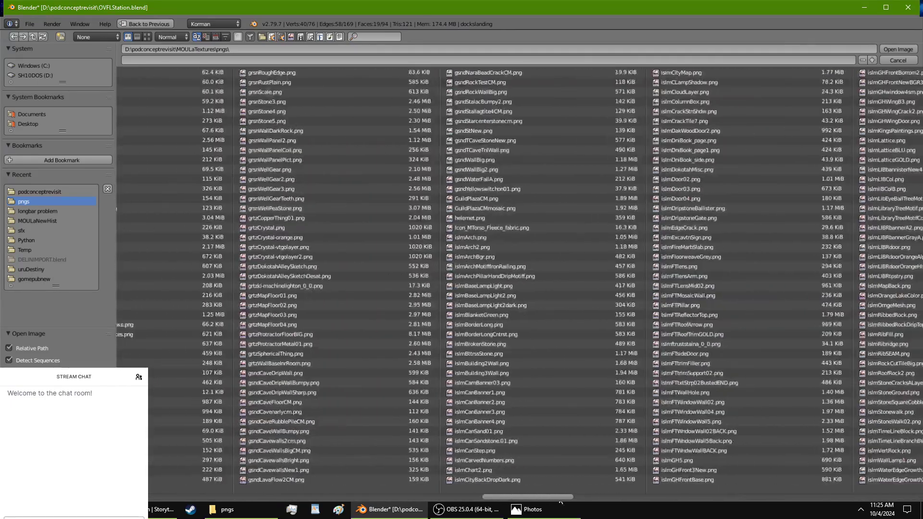
{"action": "left_click_drag", "start_coordinate": [561, 502], "coordinate": [558, 503]}
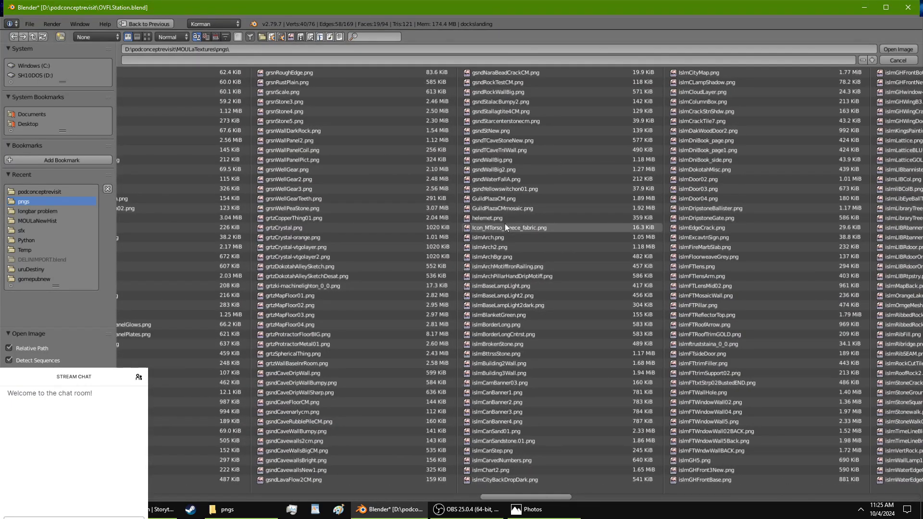
{"action": "left_click", "coordinate": [261, 506]}
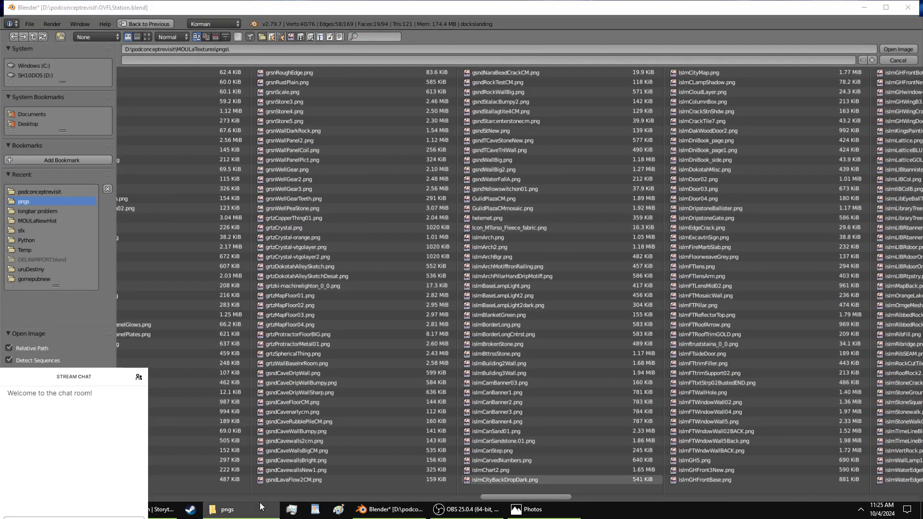
{"action": "left_click", "coordinate": [585, 12]}
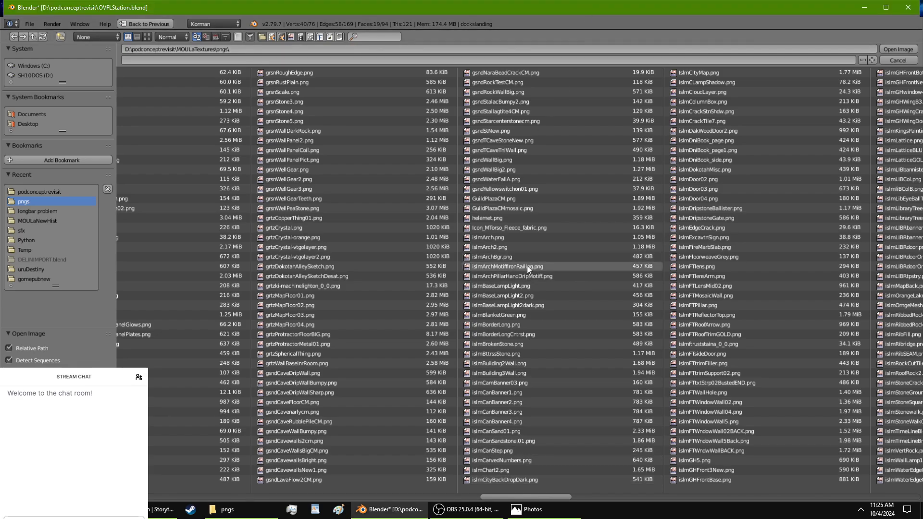
{"action": "left_click", "coordinate": [529, 324]}
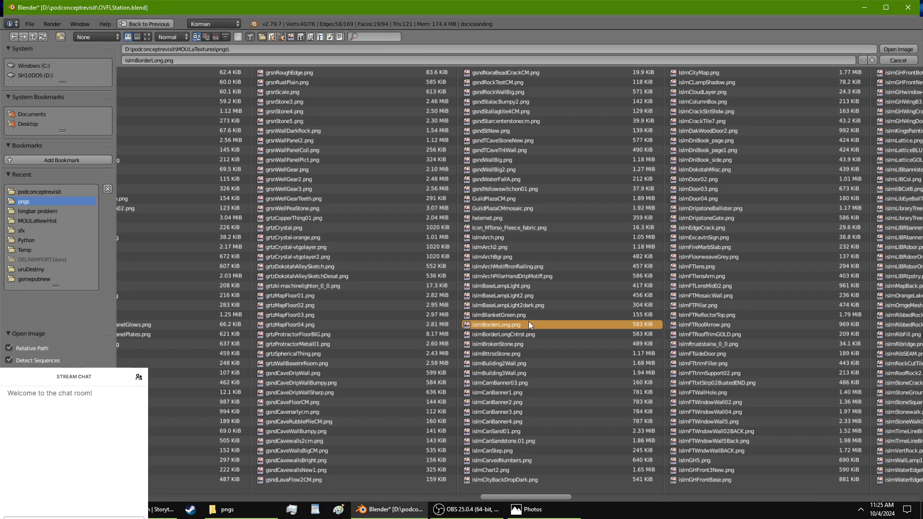
{"action": "double_click", "coordinate": [529, 324]}
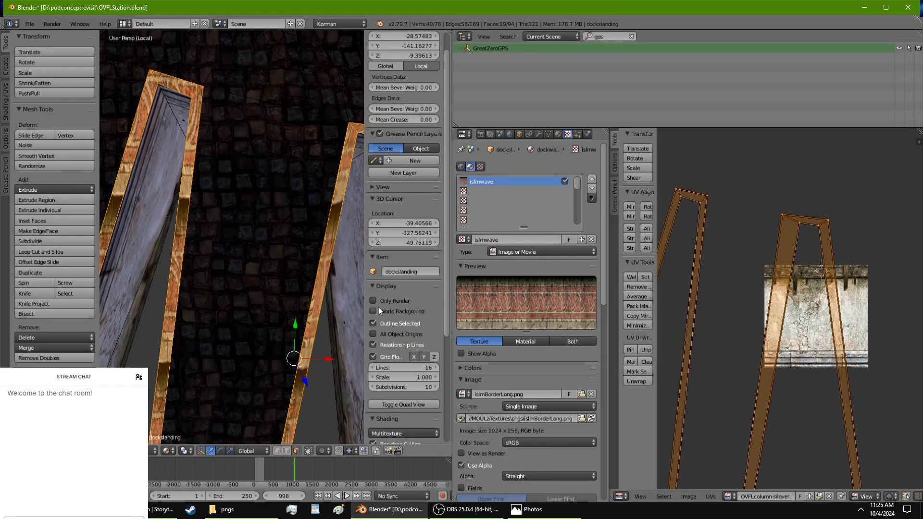
Step: Reset the UVs of the selected border faces so each one fills the full texture square
{"action": "middle_click_drag", "start_coordinate": [353, 291], "coordinate": [293, 282], "text": "shift"}
{"action": "scroll", "coordinate": [293, 282], "scroll_direction": "up", "scroll_amount": 1}
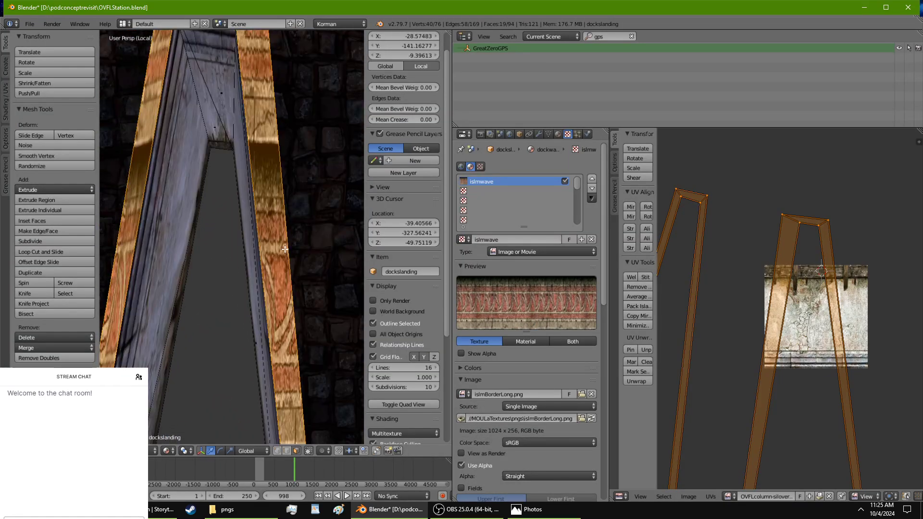
{"action": "key", "text": "u"}
{"action": "left_click", "coordinate": [282, 303]}
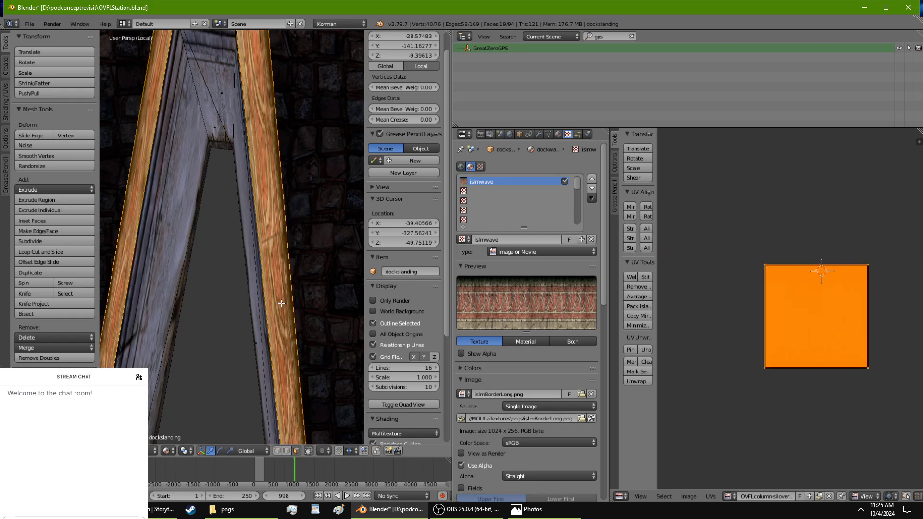
{"action": "middle_click_drag", "start_coordinate": [283, 293], "coordinate": [309, 354]}
{"action": "scroll", "coordinate": [326, 406], "scroll_direction": "up", "scroll_amount": 1}
{"action": "scroll", "coordinate": [326, 399], "scroll_direction": "down", "scroll_amount": 1}
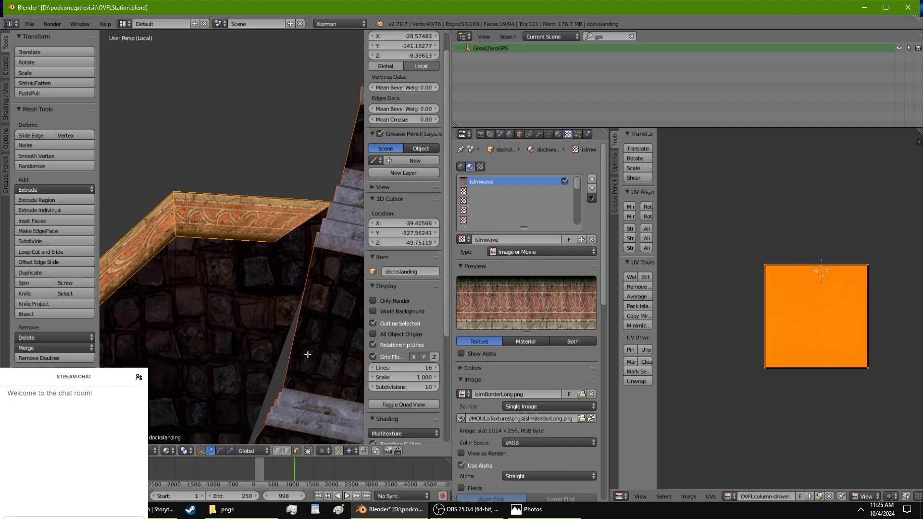
Step: Assign dockwaveftrim to the missed border face along the plank-striped platform as well and reset its UVs
{"action": "right_click", "coordinate": [290, 284], "text": "shift"}
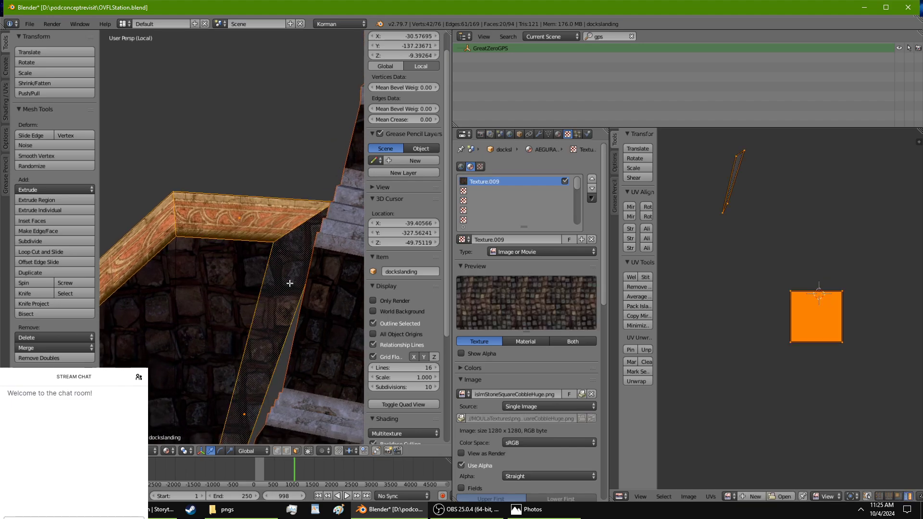
{"action": "left_click", "coordinate": [557, 134]}
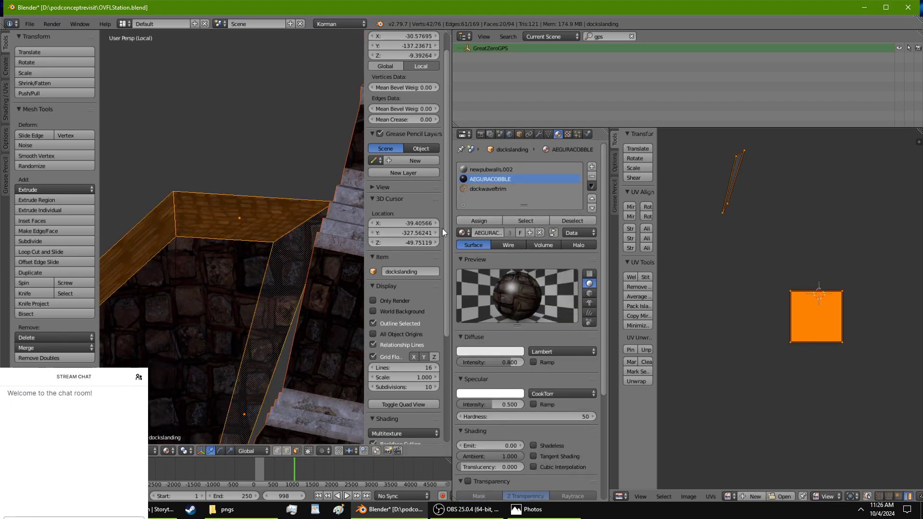
{"action": "left_click", "coordinate": [486, 188]}
{"action": "left_click", "coordinate": [486, 222]}
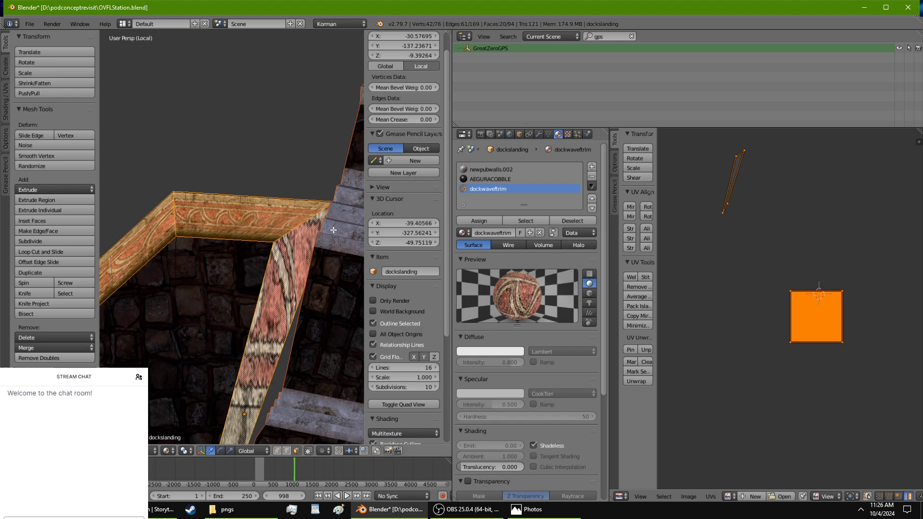
{"action": "key", "text": "u"}
{"action": "left_click", "coordinate": [304, 229]}
Step: Move the corner vertex at the tapered end of the platform-side trim to about X -72.38, Y -56.16, widening the strip
{"action": "middle_click_drag", "start_coordinate": [304, 229], "coordinate": [229, 275]}
{"action": "scroll", "coordinate": [231, 253], "scroll_direction": "down", "scroll_amount": 5}
{"action": "scroll", "coordinate": [231, 253], "scroll_direction": "up", "scroll_amount": 6}
{"action": "key", "text": "a"}
{"action": "key", "text": "a"}
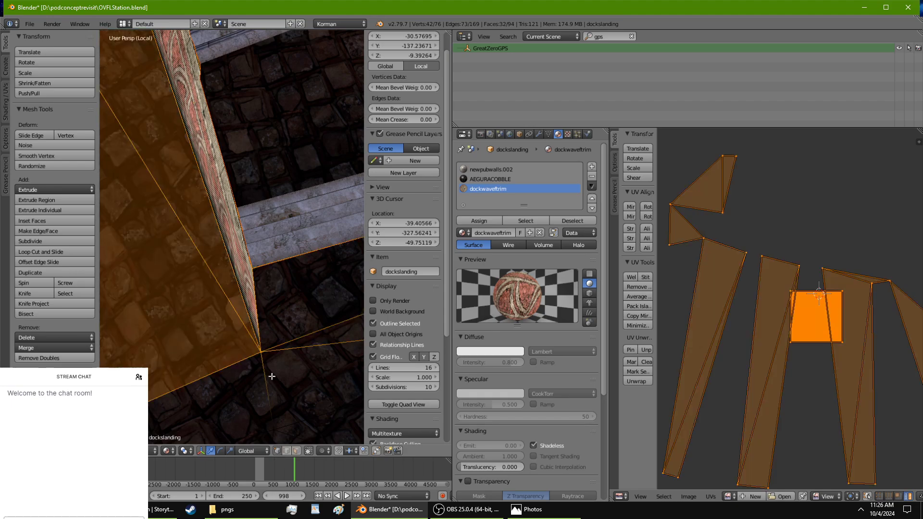
{"action": "right_click", "coordinate": [260, 352]}
{"action": "left_click_drag", "start_coordinate": [251, 335], "coordinate": [215, 264]}
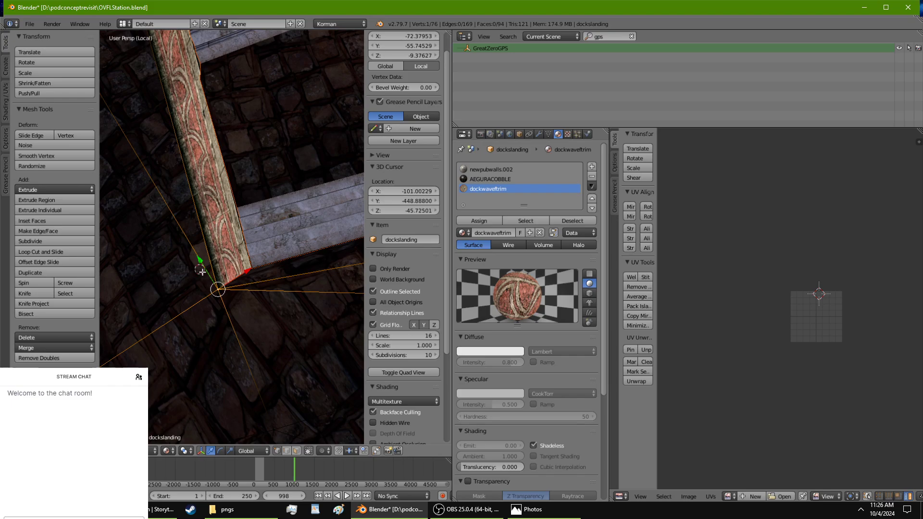
{"action": "left_click_drag", "start_coordinate": [199, 263], "coordinate": [202, 268]}
{"action": "scroll", "coordinate": [216, 269], "scroll_direction": "down", "scroll_amount": 7}
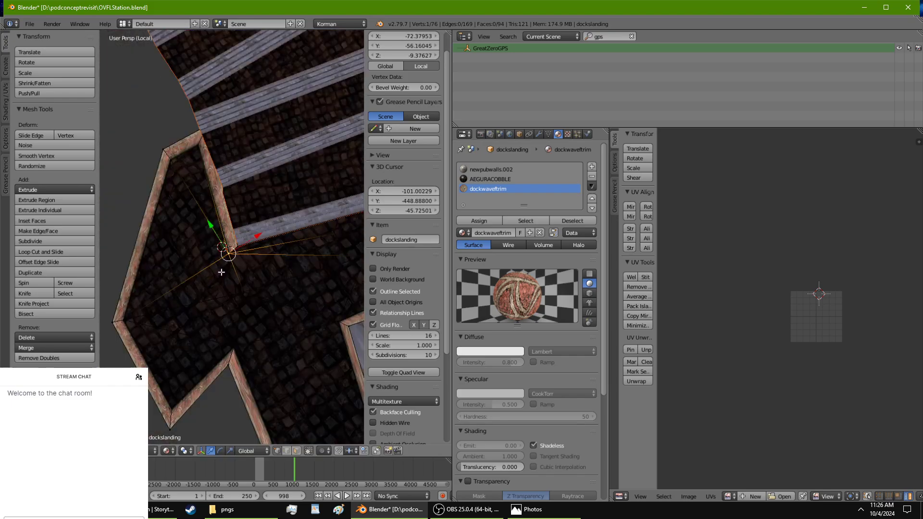
{"action": "middle_click_drag", "start_coordinate": [222, 269], "coordinate": [306, 308]}
{"action": "scroll", "coordinate": [261, 342], "scroll_direction": "down", "scroll_amount": 5}
{"action": "scroll", "coordinate": [307, 308], "scroll_direction": "up", "scroll_amount": 6}
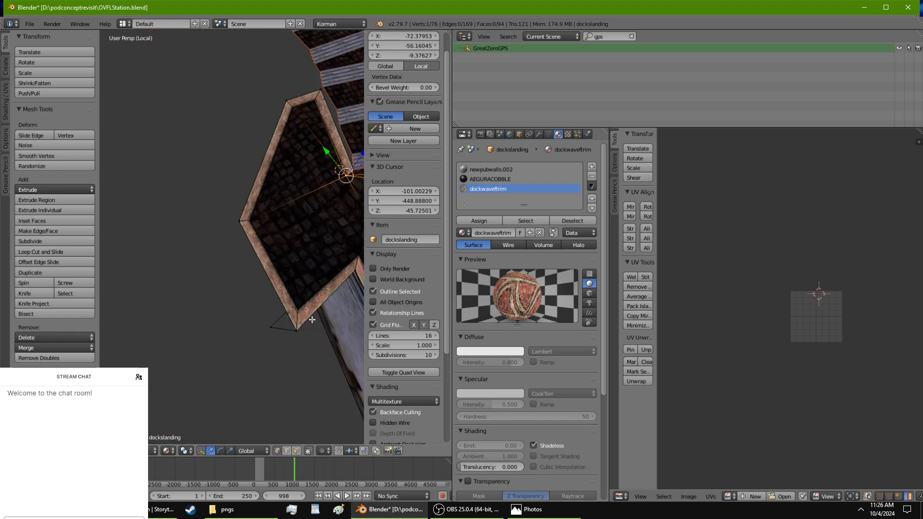
{"action": "middle_click_drag", "start_coordinate": [259, 376], "coordinate": [246, 318]}
{"action": "left_click", "coordinate": [296, 451]}
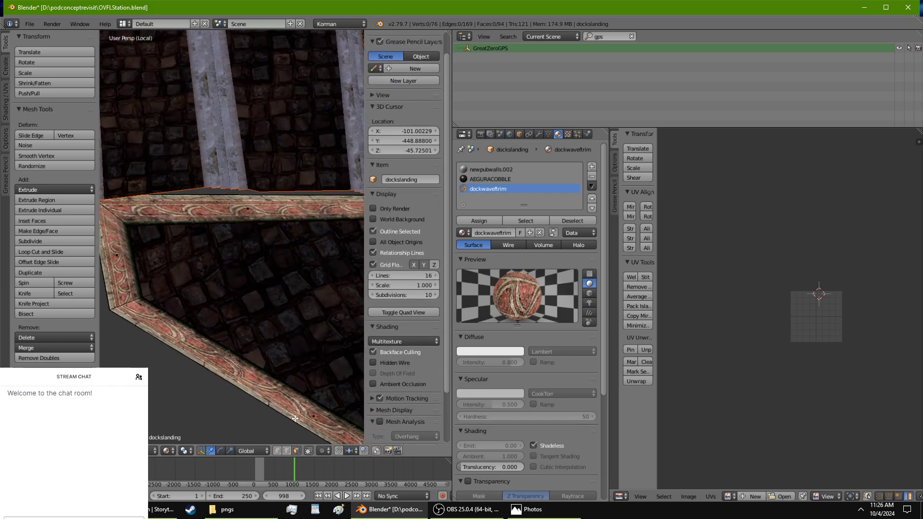
{"action": "right_click", "coordinate": [265, 214]}
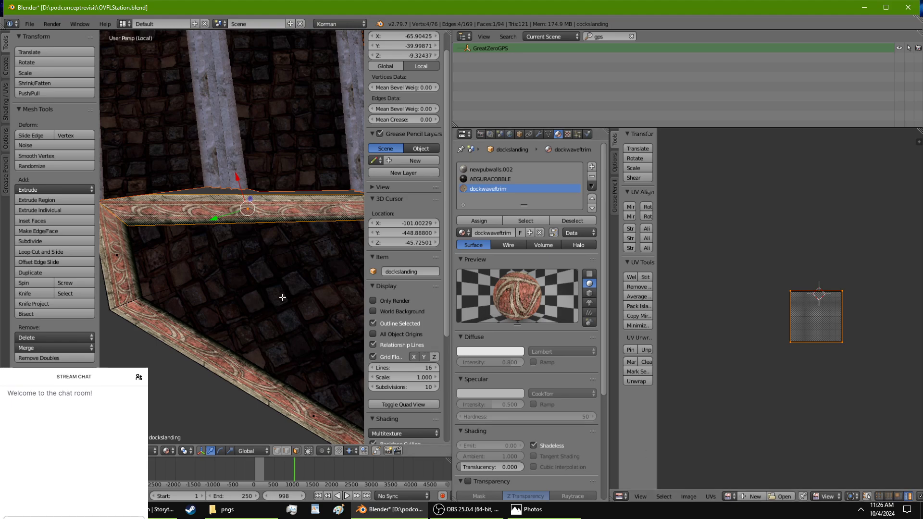
{"action": "key", "text": "ctrl+z"}
{"action": "key", "text": "ctrl+z"}
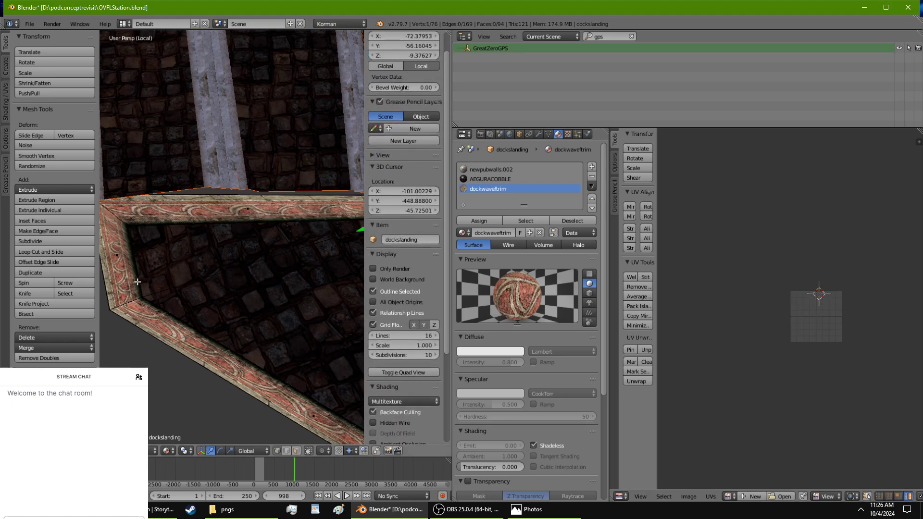
Step: Select the trim faces around the angled end section, from the platform-side strip along its outer edge to the inner corner
{"action": "left_click", "coordinate": [298, 451]}
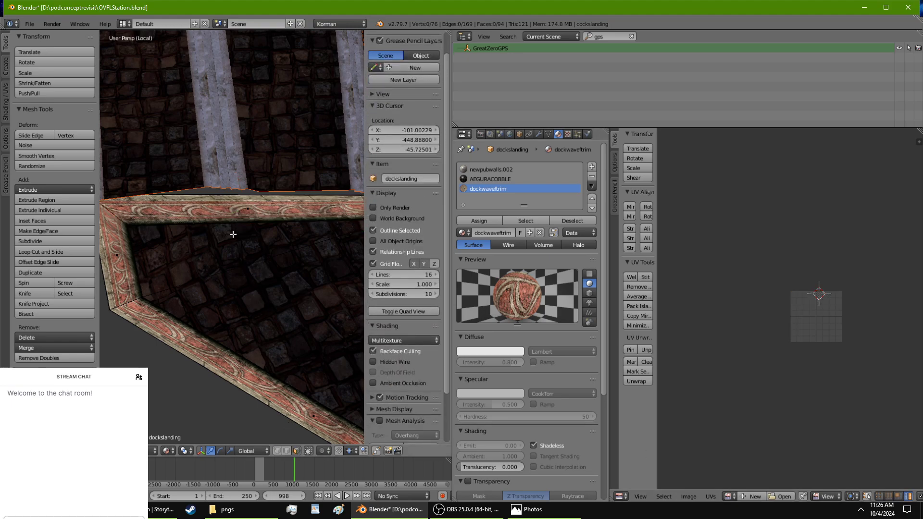
{"action": "right_click", "coordinate": [206, 210]}
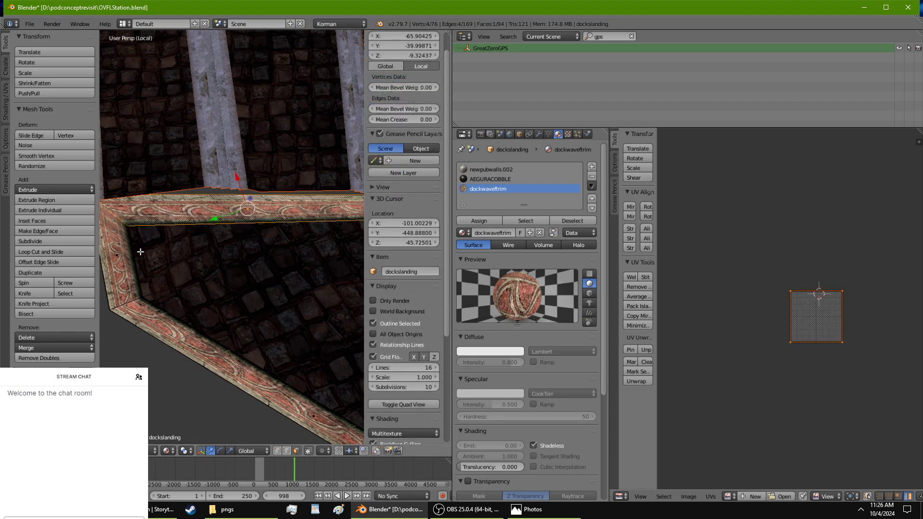
{"action": "right_click", "coordinate": [122, 261], "text": "shift"}
{"action": "right_click", "coordinate": [186, 344], "text": "shift"}
{"action": "scroll", "coordinate": [200, 347], "scroll_direction": "down", "scroll_amount": 6}
{"action": "middle_click_drag", "start_coordinate": [204, 348], "coordinate": [173, 321]}
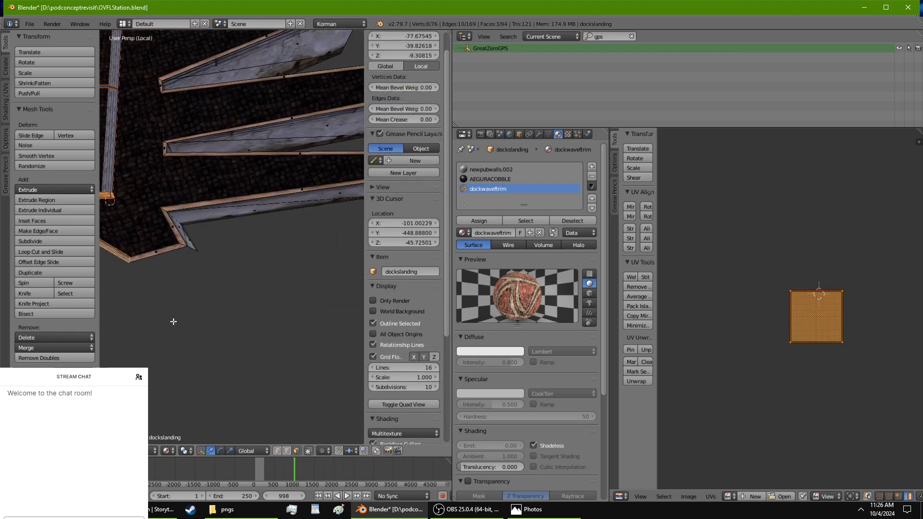
{"action": "scroll", "coordinate": [175, 321], "scroll_direction": "up", "scroll_amount": 2}
{"action": "right_click", "coordinate": [136, 248], "text": "shift"}
{"action": "right_click", "coordinate": [132, 256], "text": "shift"}
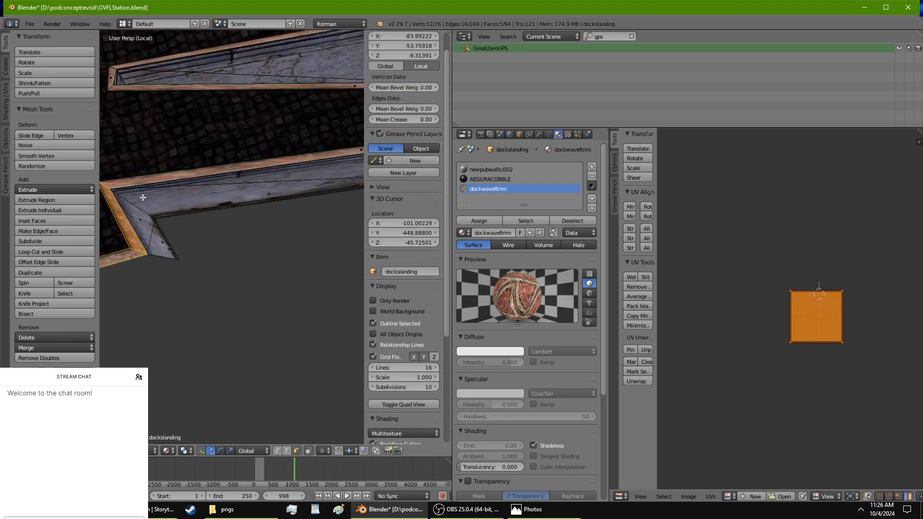
Step: Add the trim faces around the adjacent dock finger and the inner end of the first gap to the selection
{"action": "right_click", "coordinate": [153, 184], "text": "shift"}
{"action": "middle_click_drag", "start_coordinate": [293, 181], "coordinate": [94, 336], "text": "shift"}
{"action": "right_click", "coordinate": [335, 264], "text": "shift"}
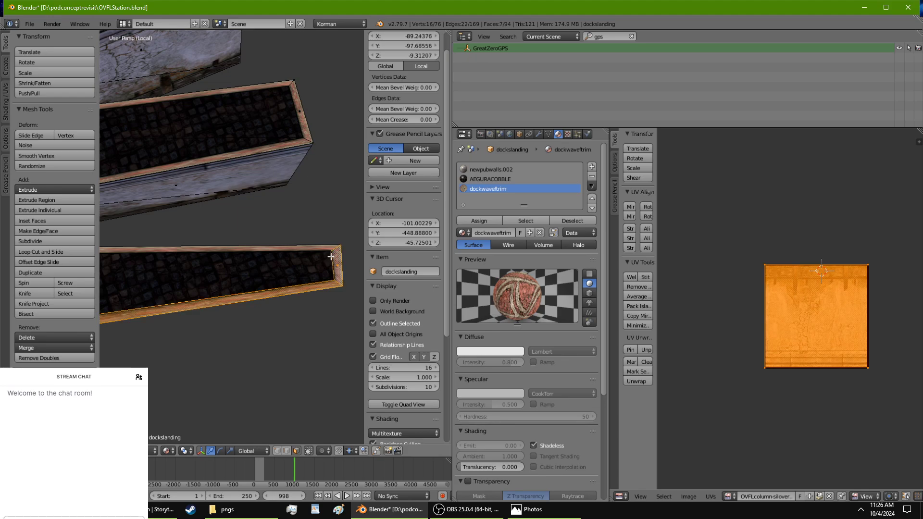
{"action": "right_click", "coordinate": [322, 248], "text": "shift"}
{"action": "middle_click_drag", "start_coordinate": [322, 249], "coordinate": [164, 341], "text": "shift"}
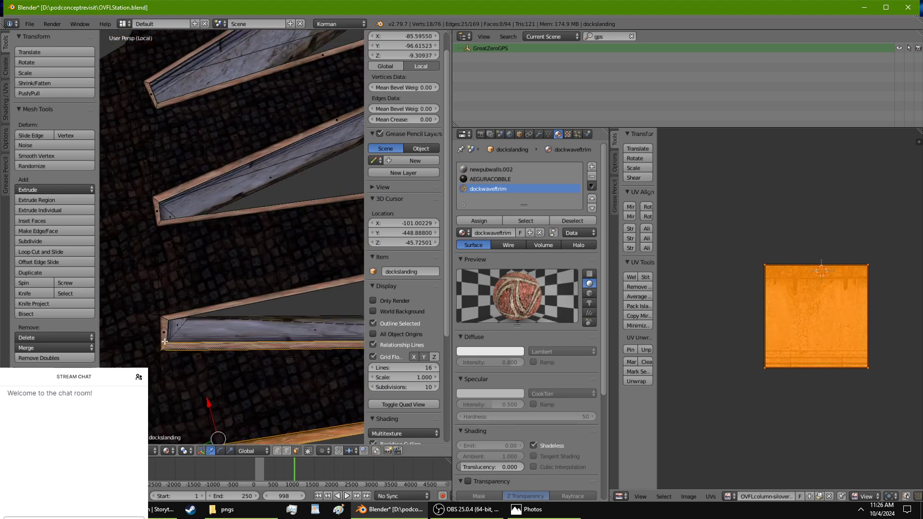
{"action": "right_click", "coordinate": [168, 321], "text": "shift"}
{"action": "right_click", "coordinate": [190, 304], "text": "shift"}
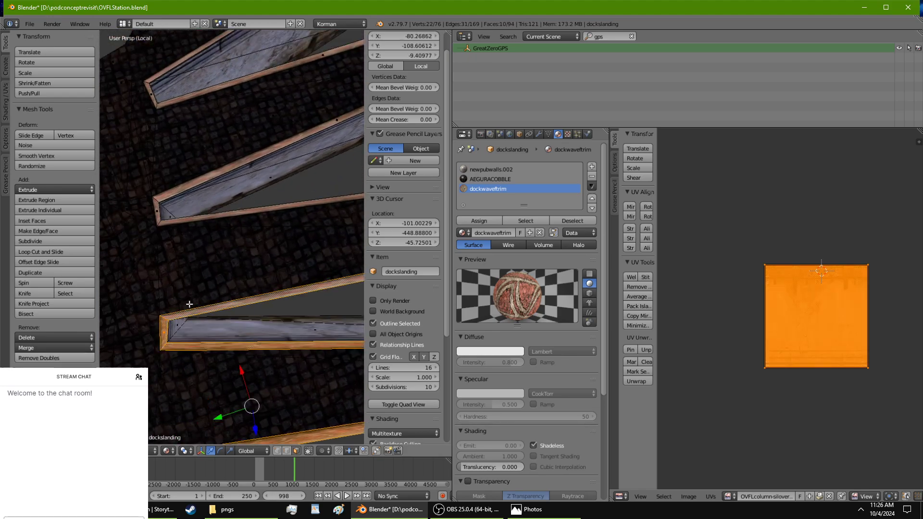
Step: Extend the selection with the trim faces around the ends and long sides of the next dock fingers
{"action": "right_click", "coordinate": [188, 211], "text": "shift"}
{"action": "middle_click_drag", "start_coordinate": [192, 226], "coordinate": [290, 297]}
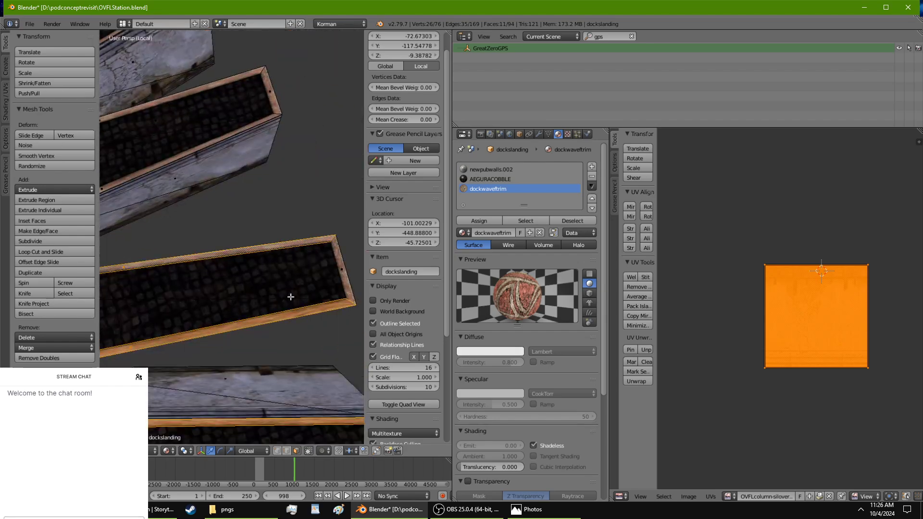
{"action": "right_click", "coordinate": [344, 269], "text": "shift"}
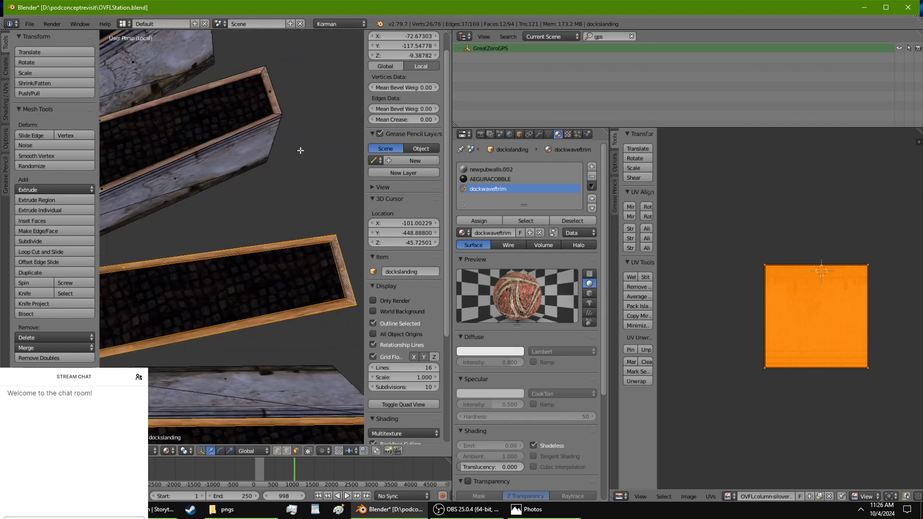
{"action": "right_click", "coordinate": [242, 132], "text": "shift"}
{"action": "right_click", "coordinate": [269, 92], "text": "shift"}
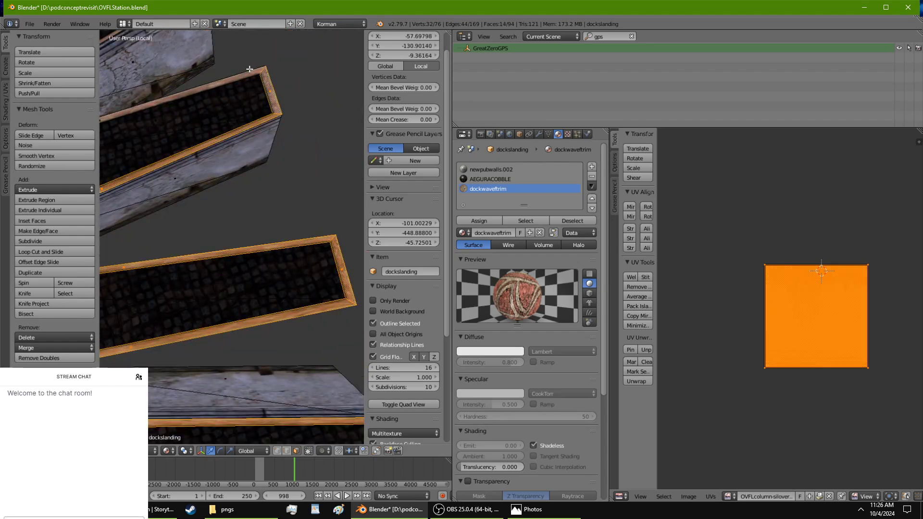
{"action": "right_click", "coordinate": [250, 69], "text": "shift"}
{"action": "middle_click_drag", "start_coordinate": [245, 105], "coordinate": [231, 258]}
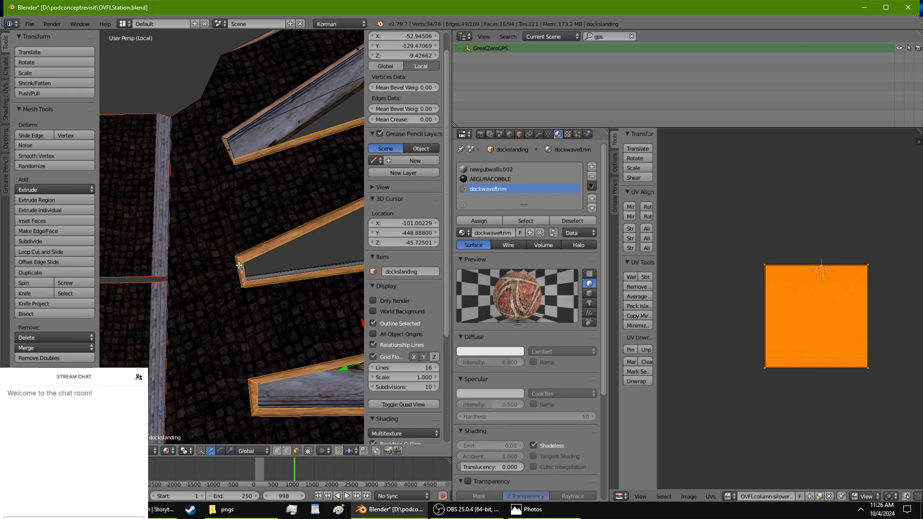
Step: Add the trim faces at the last gap's inner end and around the final dock finger to the selection
{"action": "middle_click_drag", "start_coordinate": [249, 144], "coordinate": [251, 239], "text": "shift"}
{"action": "scroll", "coordinate": [243, 239], "scroll_direction": "up", "scroll_amount": 5}
{"action": "right_click", "coordinate": [234, 238], "text": "shift"}
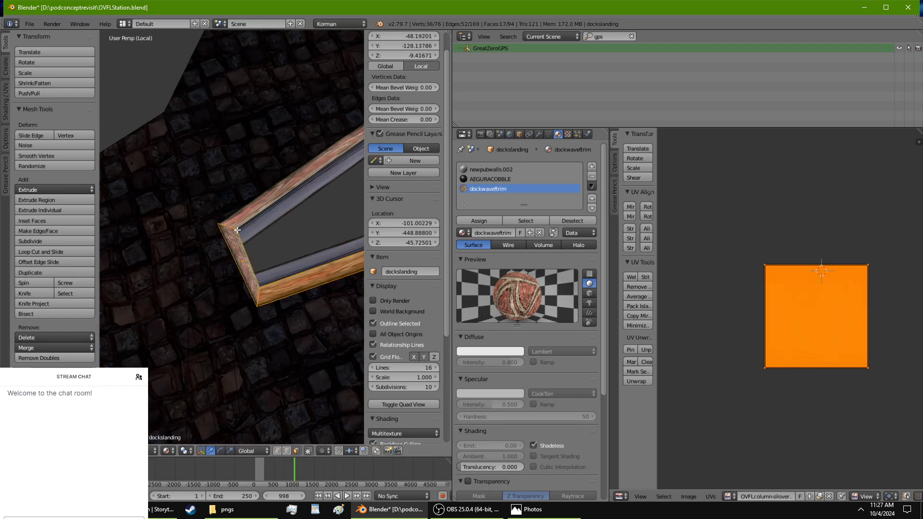
{"action": "right_click", "coordinate": [239, 227], "text": "shift"}
{"action": "middle_click_drag", "start_coordinate": [247, 207], "coordinate": [135, 279], "text": "shift"}
{"action": "right_click", "coordinate": [253, 177], "text": "shift"}
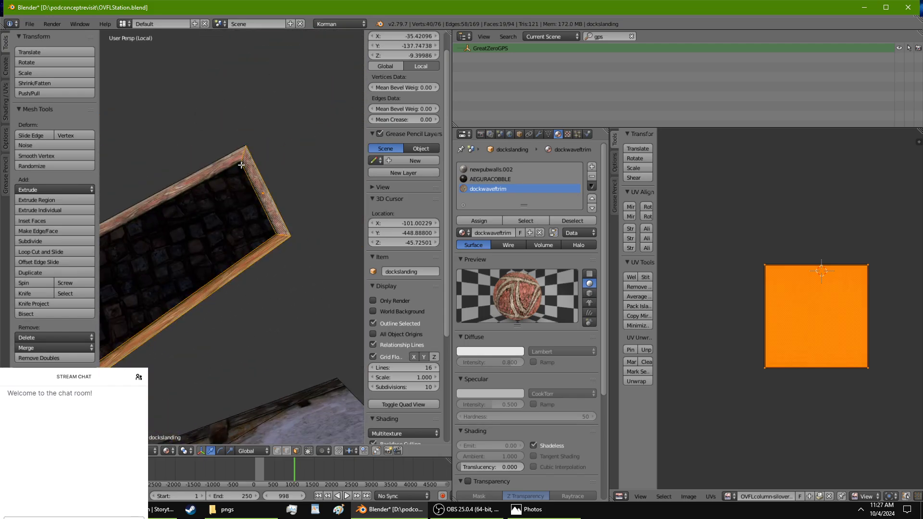
{"action": "right_click", "coordinate": [241, 165], "text": "shift"}
Step: Set islmBorderLong.png as the UV image for all selected trim faces
{"action": "left_click", "coordinate": [729, 496]}
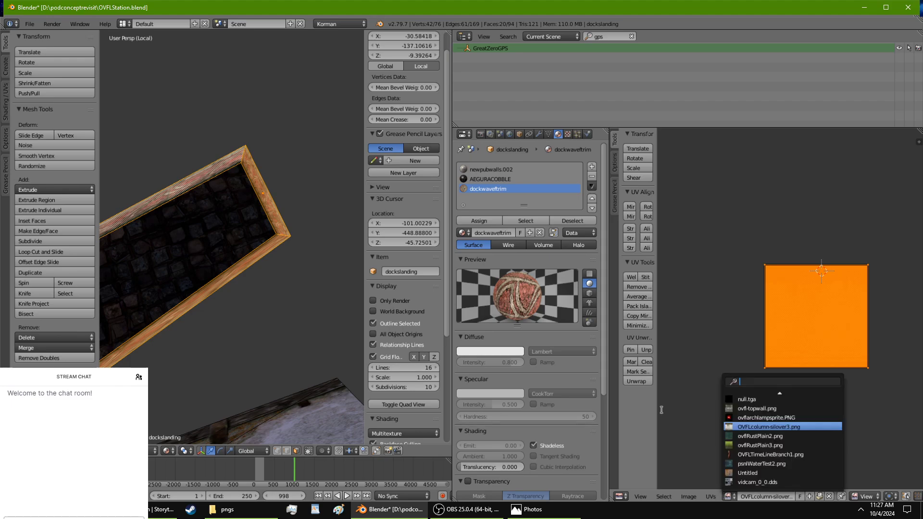
{"action": "type", "text": "islmb"}
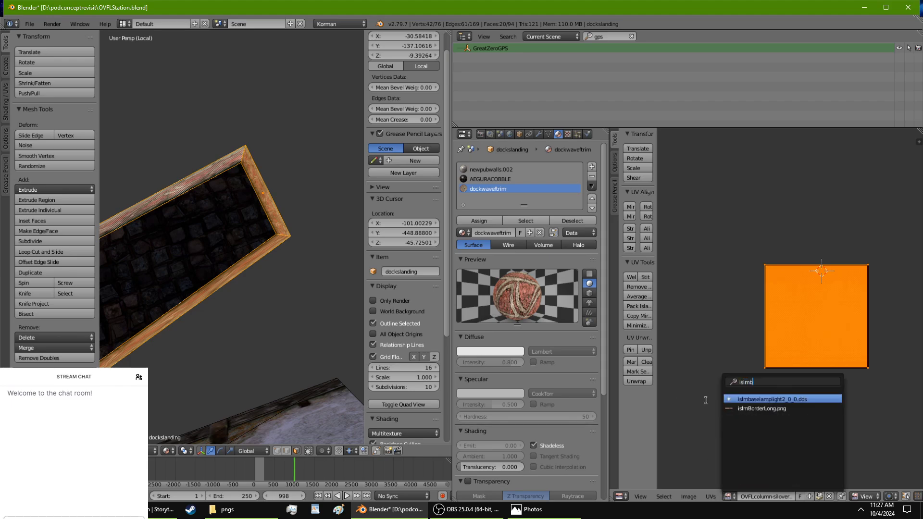
{"action": "key", "text": "Down"}
{"action": "key", "text": "Return"}
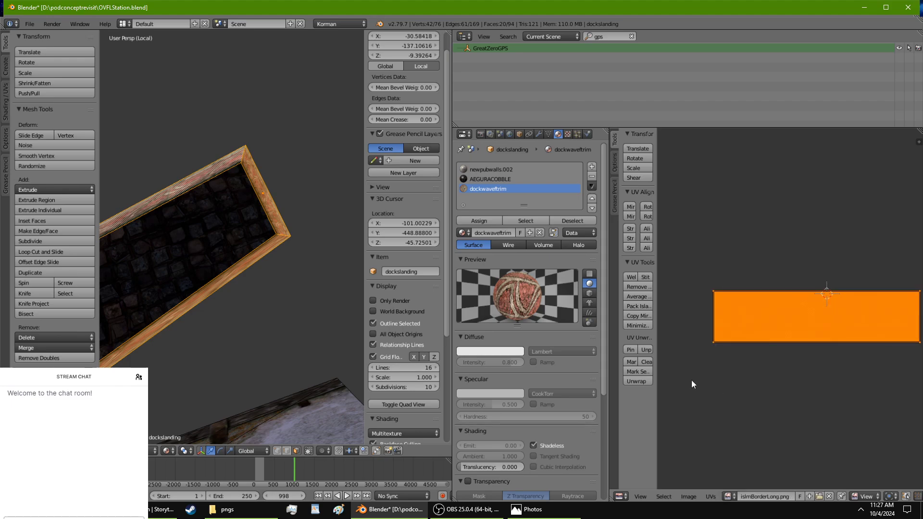
Step: Select only the trim face running along the plank-striped platform
{"action": "scroll", "coordinate": [216, 383], "scroll_direction": "down", "scroll_amount": 6}
{"action": "scroll", "coordinate": [216, 383], "scroll_direction": "down", "scroll_amount": 5}
{"action": "middle_click_drag", "start_coordinate": [217, 383], "coordinate": [296, 311]}
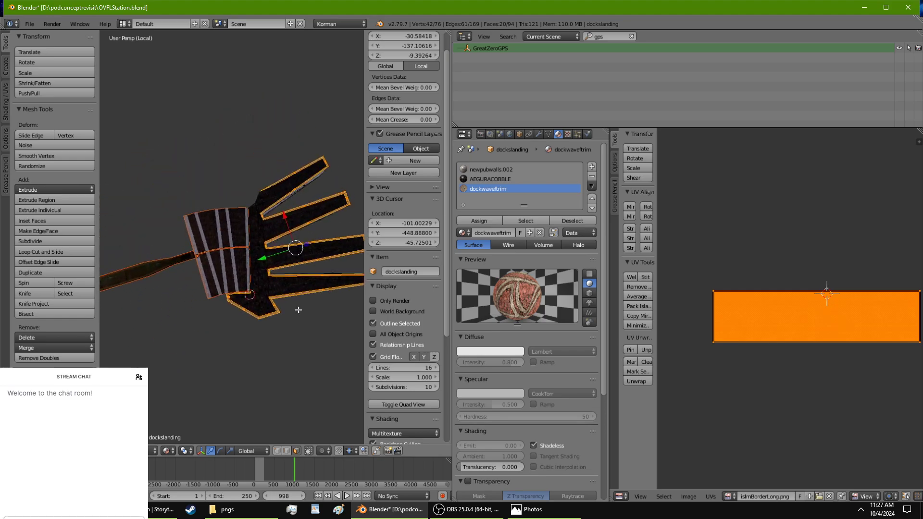
{"action": "scroll", "coordinate": [291, 355], "scroll_direction": "up", "scroll_amount": 5}
{"action": "scroll", "coordinate": [291, 355], "scroll_direction": "up", "scroll_amount": 6}
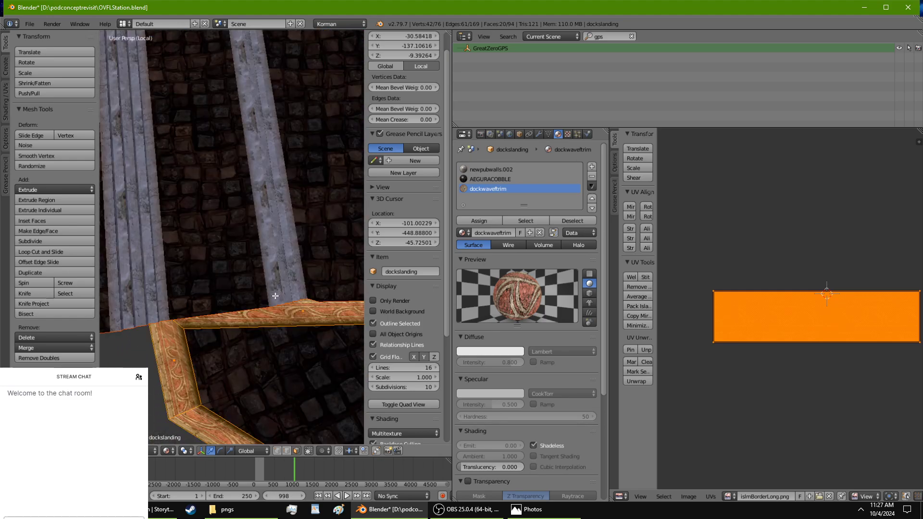
{"action": "scroll", "coordinate": [261, 276], "scroll_direction": "up", "scroll_amount": 2}
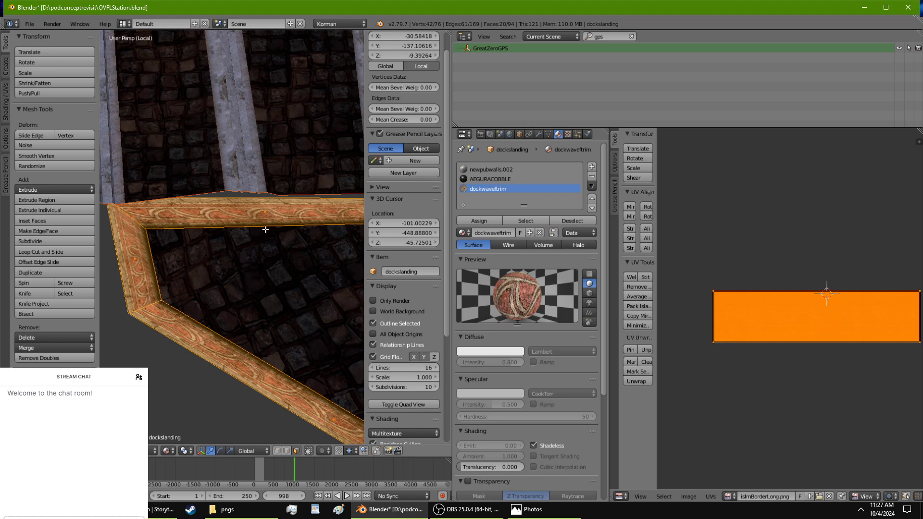
{"action": "right_click", "coordinate": [252, 218]}
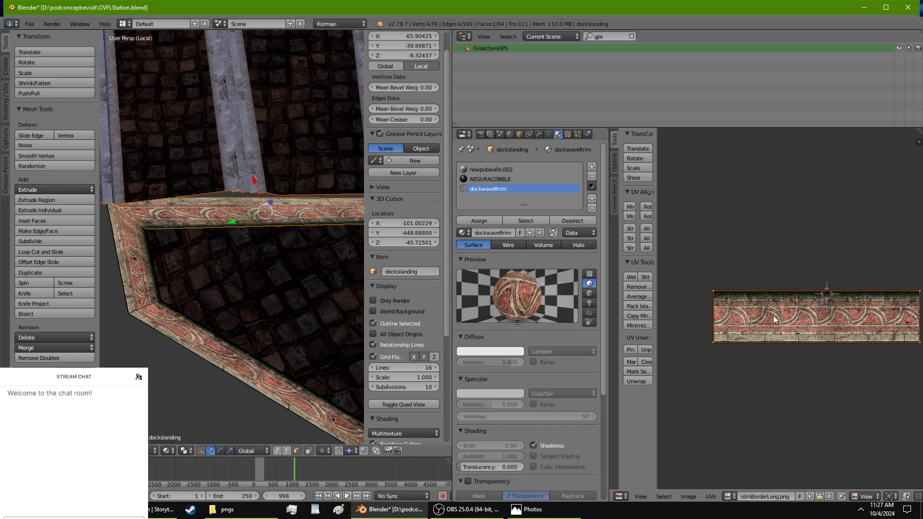
{"action": "key", "text": "s"}
{"action": "key", "text": "x"}
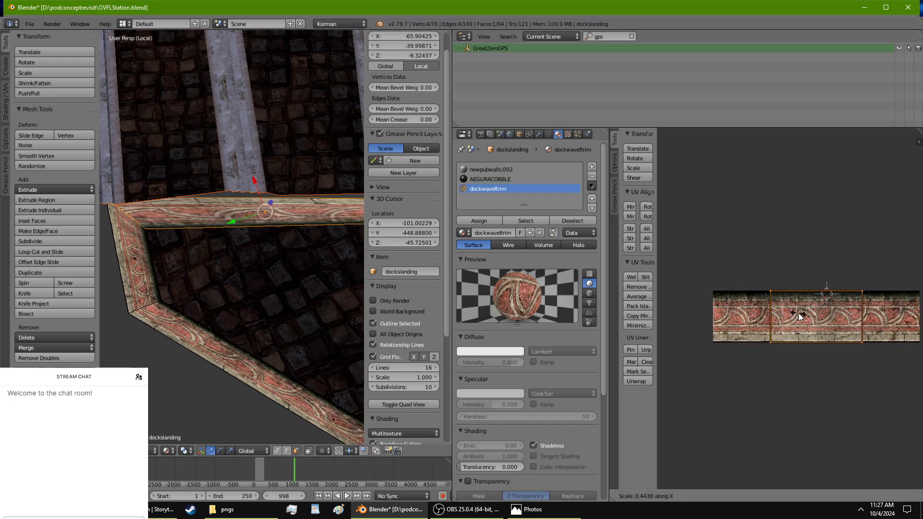
{"action": "right_click", "coordinate": [719, 304]}
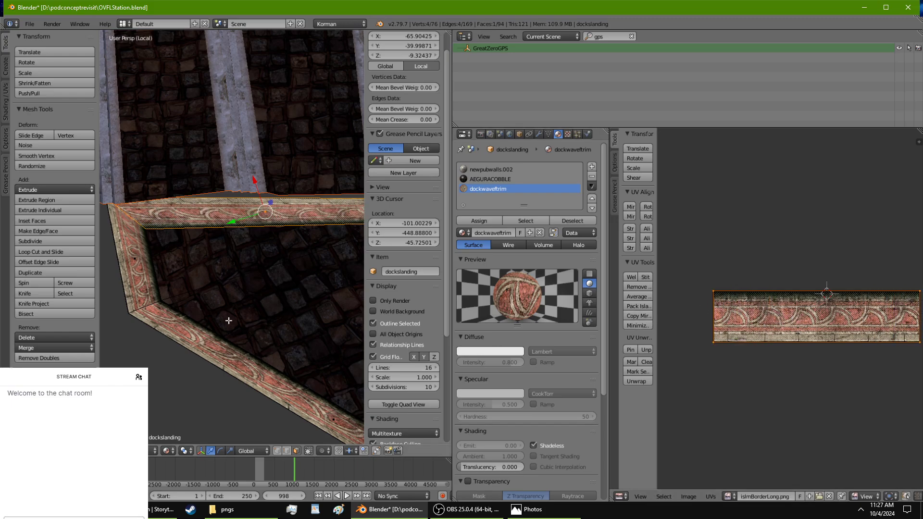
Step: Widen the UV editor by narrowing the neighbouring material properties area
{"action": "scroll", "coordinate": [214, 308], "scroll_direction": "up", "scroll_amount": 4}
{"action": "middle_click_drag", "start_coordinate": [213, 308], "coordinate": [262, 313]}
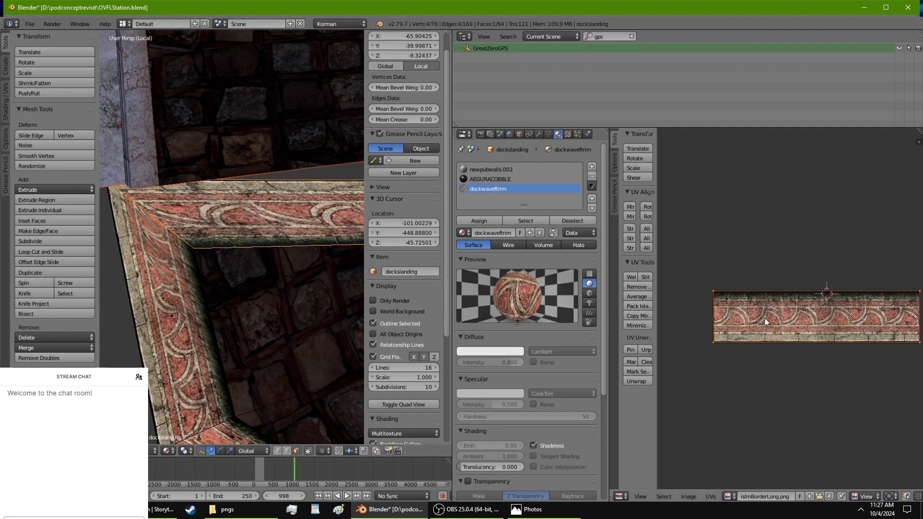
{"action": "scroll", "coordinate": [722, 382], "scroll_direction": "up", "scroll_amount": 2}
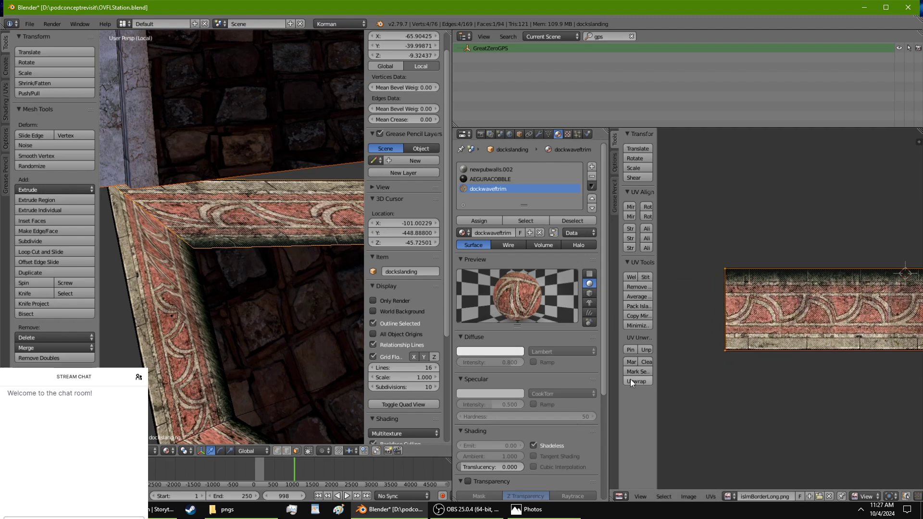
{"action": "left_click_drag", "start_coordinate": [608, 381], "coordinate": [542, 383]}
{"action": "scroll", "coordinate": [717, 351], "scroll_direction": "up", "scroll_amount": 1}
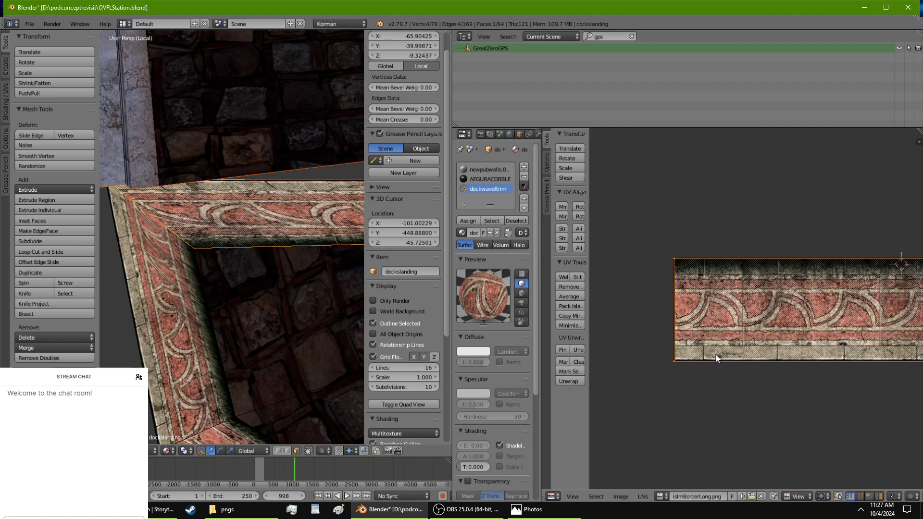
Step: Check which end of the platform-side trim the lower-left UV corner controls by moving that corner temporarily
{"action": "right_click", "coordinate": [682, 356]}
{"action": "key", "text": "g"}
{"action": "right_click", "coordinate": [713, 356]}
{"action": "scroll", "coordinate": [333, 329], "scroll_direction": "down", "scroll_amount": 7}
{"action": "middle_click_drag", "start_coordinate": [333, 328], "coordinate": [258, 333], "text": "shift"}
{"action": "scroll", "coordinate": [258, 333], "scroll_direction": "up", "scroll_amount": 6}
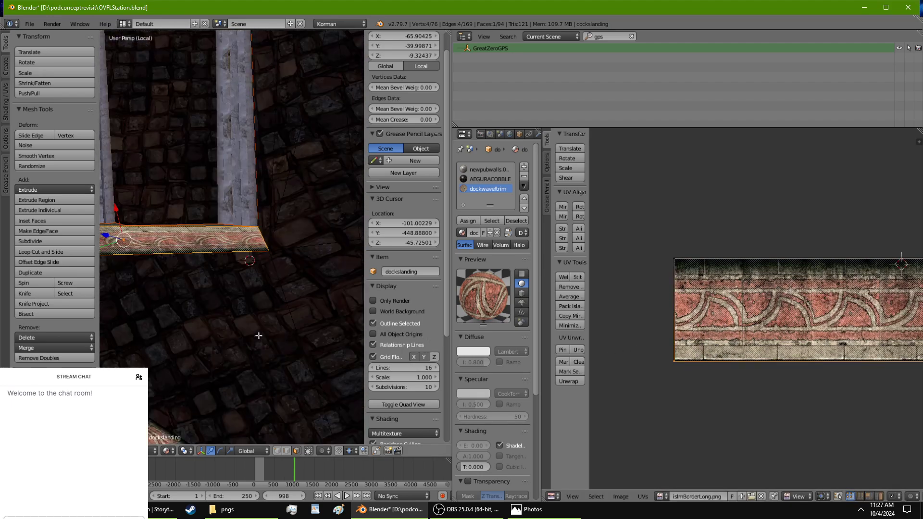
{"action": "scroll", "coordinate": [655, 318], "scroll_direction": "down", "scroll_amount": 4}
{"action": "middle_click_drag", "start_coordinate": [883, 335], "coordinate": [811, 315]}
{"action": "scroll", "coordinate": [812, 316], "scroll_direction": "up", "scroll_amount": 1}
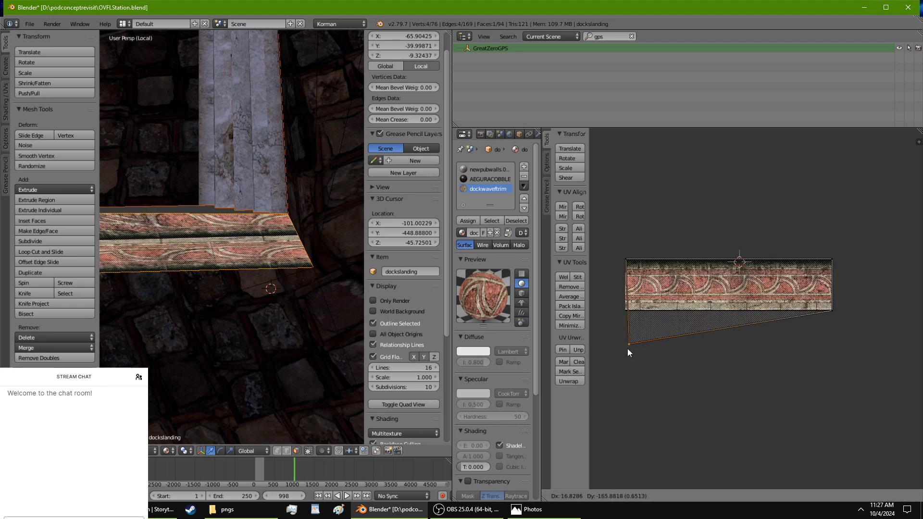
{"action": "key", "text": "g"}
{"action": "right_click", "coordinate": [608, 310]}
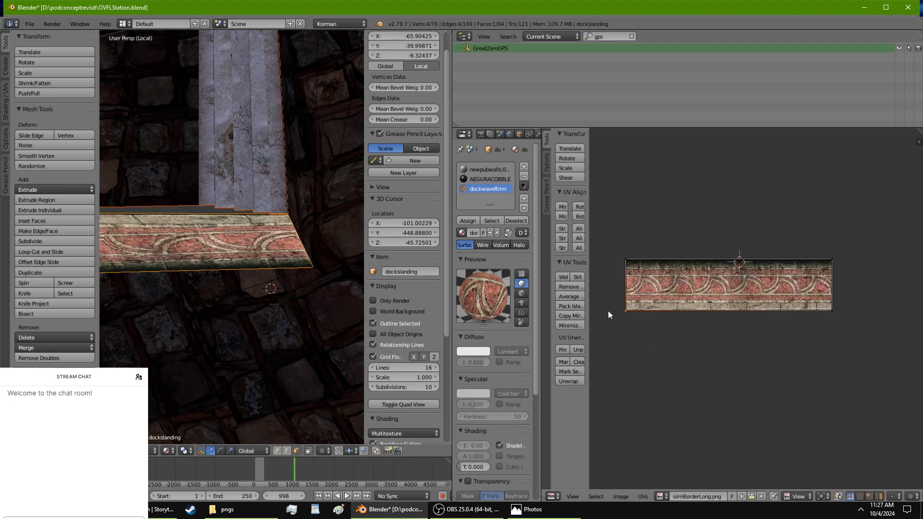
Step: Select the platform-side trim's whole UV island and mirror it along both X and Y
{"action": "left_click", "coordinate": [879, 496]}
{"action": "right_click", "coordinate": [775, 299]}
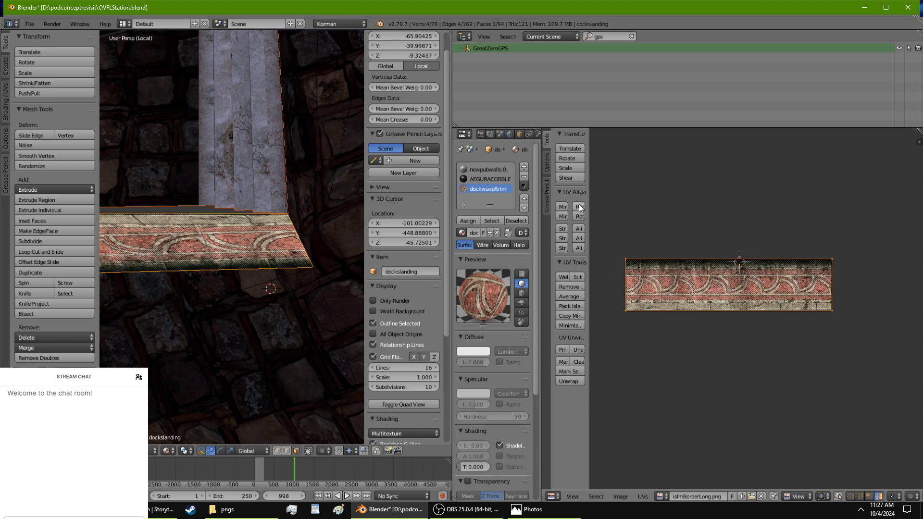
{"action": "left_click", "coordinate": [561, 208]}
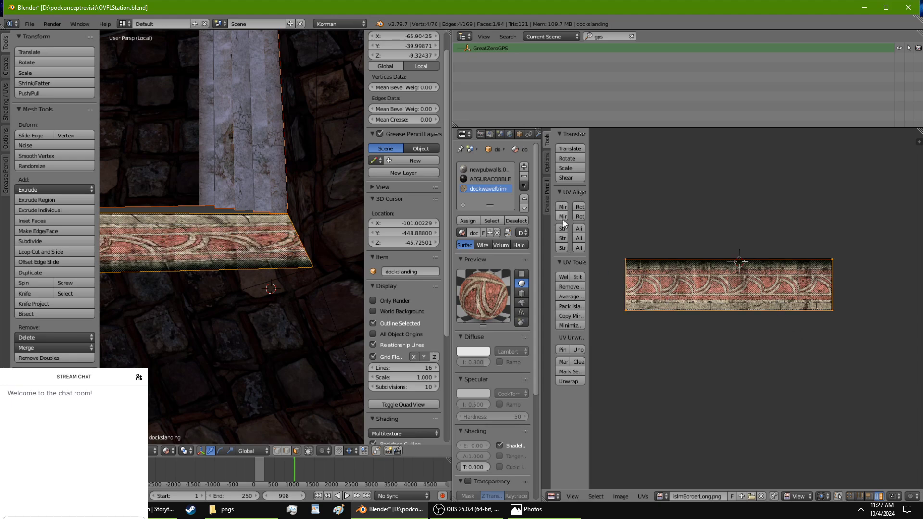
{"action": "left_click", "coordinate": [562, 220]}
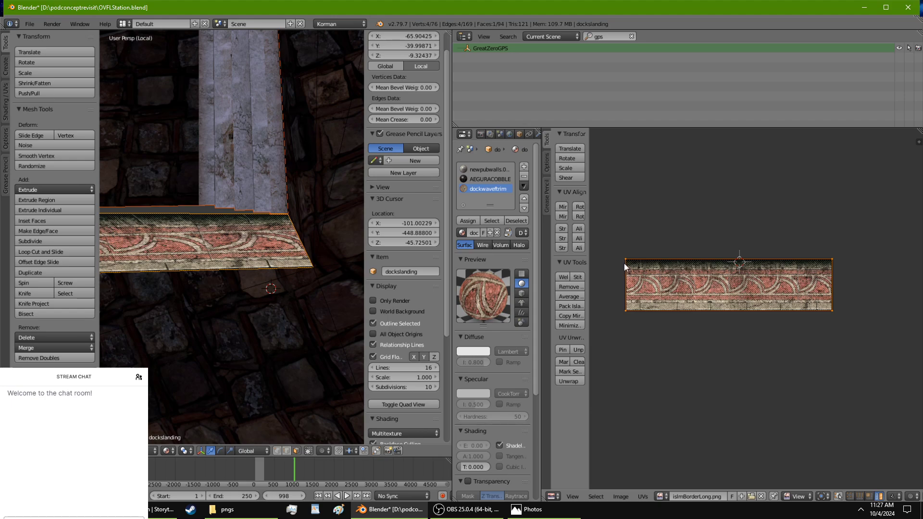
Step: Test which trim edge the mirrored island's lower-left UV vertex drives by moving it temporarily in vertex selection mode
{"action": "key", "text": "g"}
{"action": "right_click", "coordinate": [626, 249]}
{"action": "left_click", "coordinate": [851, 496]}
{"action": "right_click", "coordinate": [627, 308]}
{"action": "key", "text": "g"}
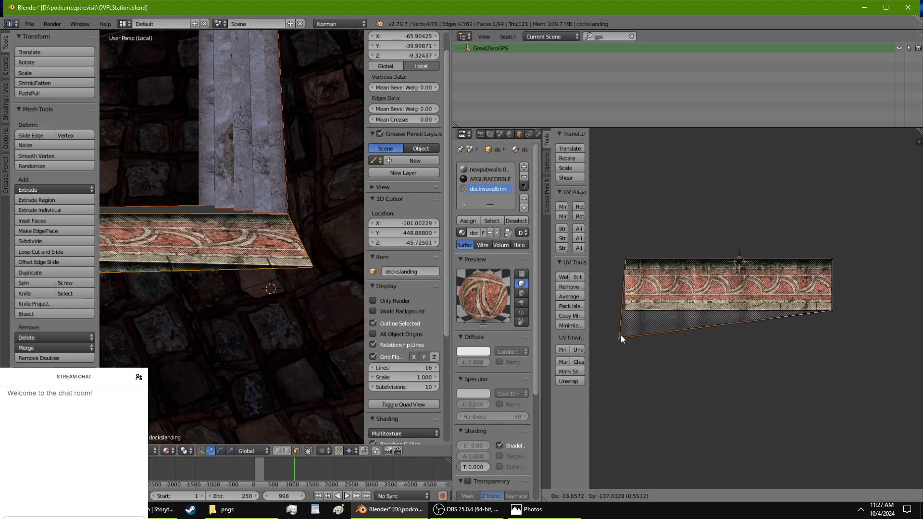
{"action": "right_click", "coordinate": [620, 335]}
Step: Move the platform-side trim's upper-left UV corner horizontally outward to slant that end for the mitred corner
{"action": "scroll", "coordinate": [239, 335], "scroll_direction": "down", "scroll_amount": 6}
{"action": "middle_click_drag", "start_coordinate": [238, 335], "coordinate": [303, 319]}
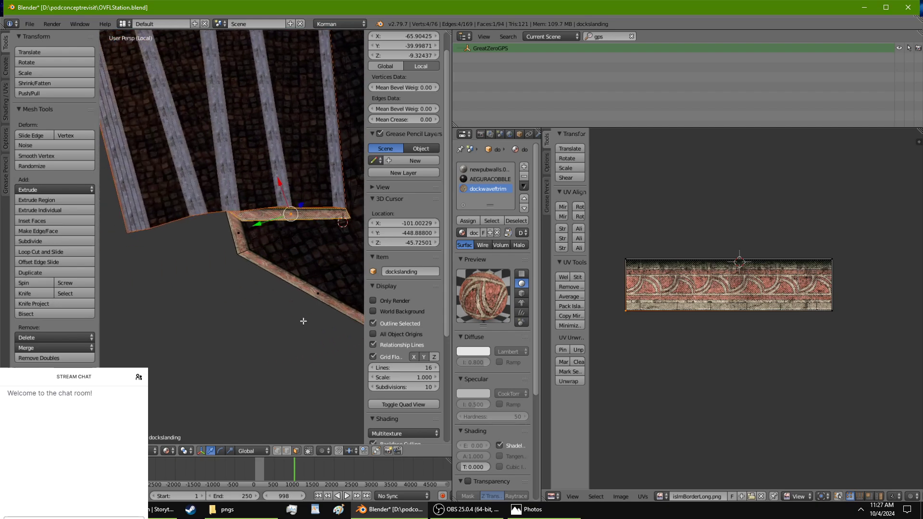
{"action": "scroll", "coordinate": [294, 316], "scroll_direction": "up", "scroll_amount": 5}
{"action": "scroll", "coordinate": [294, 316], "scroll_direction": "up", "scroll_amount": 4}
{"action": "middle_click_drag", "start_coordinate": [297, 213], "coordinate": [296, 334], "text": "shift"}
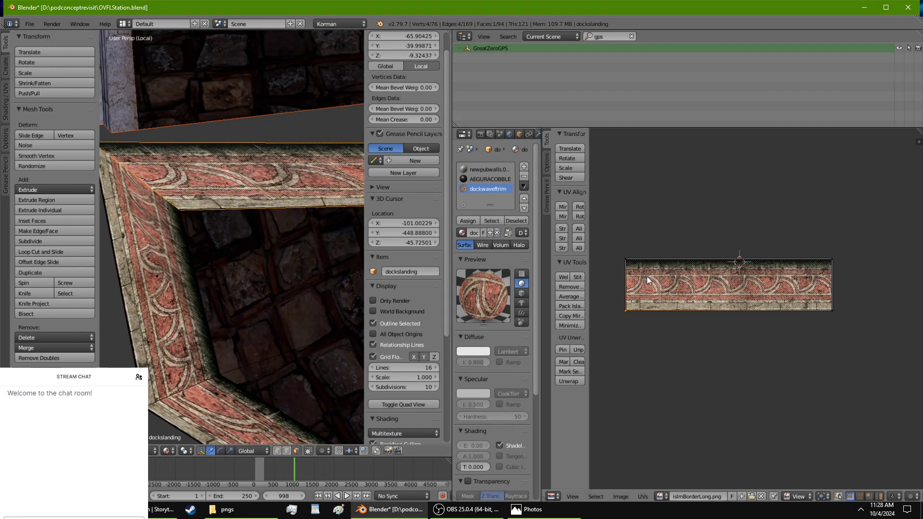
{"action": "right_click", "coordinate": [627, 262]}
{"action": "key", "text": "g"}
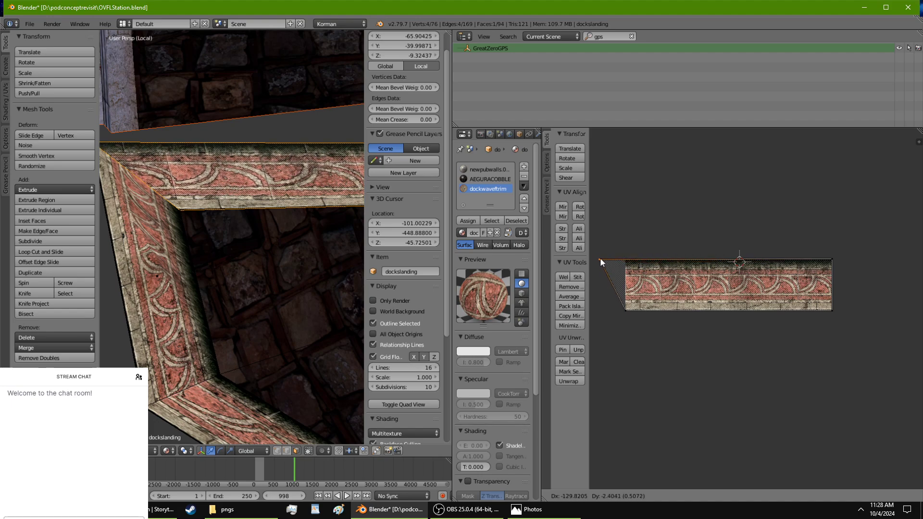
{"action": "left_click", "coordinate": [599, 258]}
Step: Nudge the lower-right UV corner slightly to adjust the platform-side trim's opposite end
{"action": "middle_click_drag", "start_coordinate": [263, 288], "coordinate": [191, 309]}
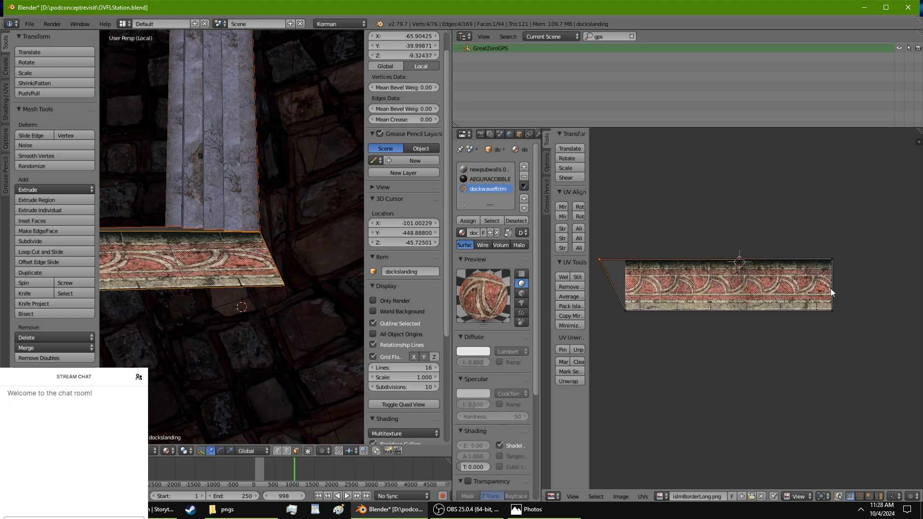
{"action": "right_click", "coordinate": [834, 311]}
{"action": "key", "text": "g"}
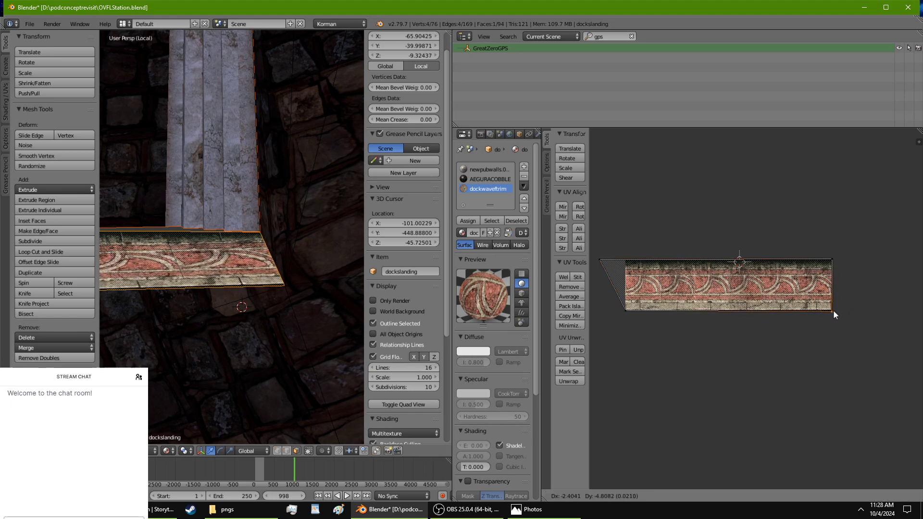
{"action": "left_click", "coordinate": [832, 309]}
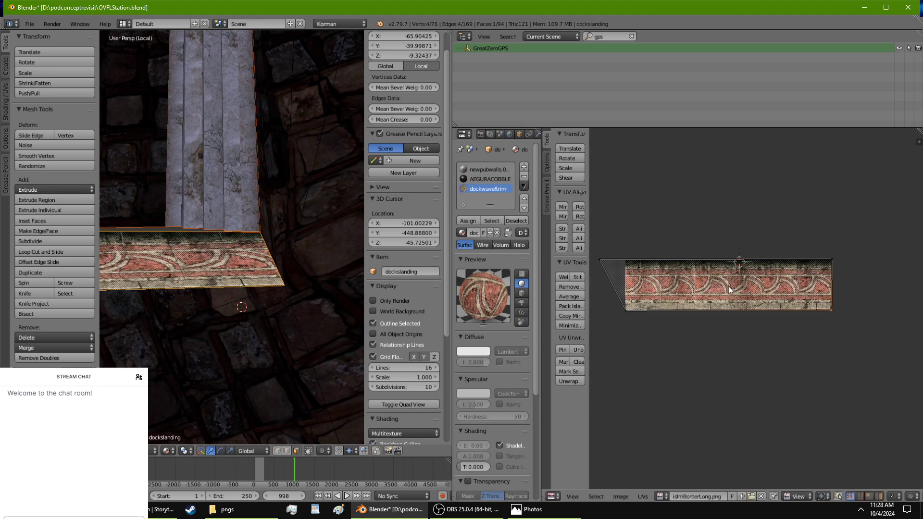
Step: Stretch the platform-side trim's whole UV island along X only so the border pattern repeats more densely
{"action": "middle_click_drag", "start_coordinate": [246, 250], "coordinate": [308, 247]}
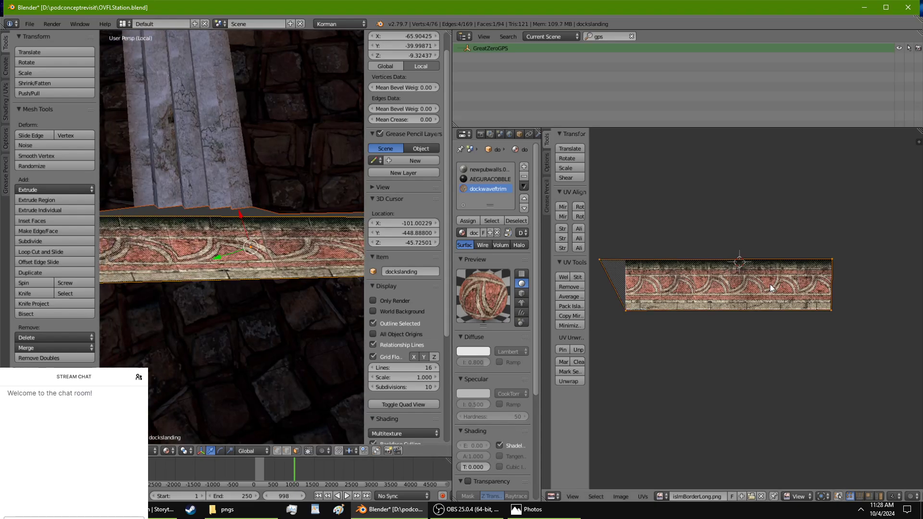
{"action": "key", "text": "s"}
{"action": "key", "text": "x"}
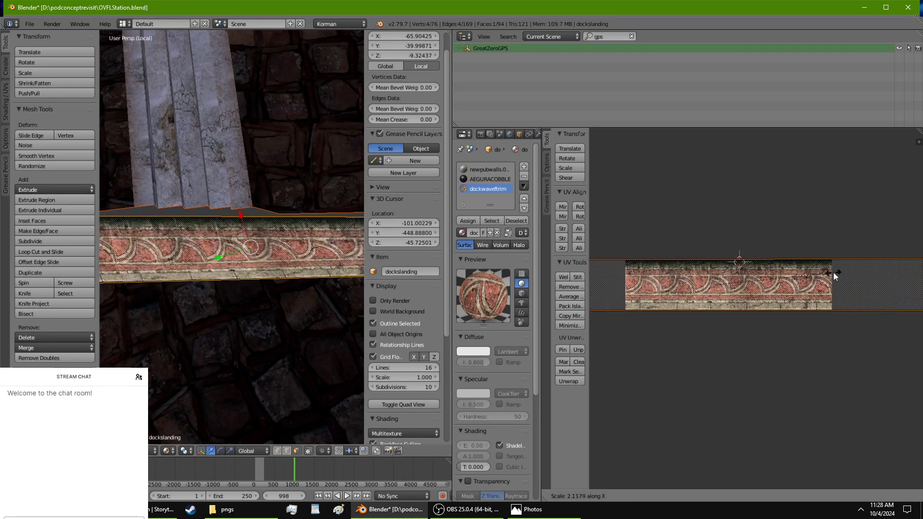
{"action": "left_click", "coordinate": [884, 264]}
Step: Select the short trim face next to the platform-side trim together with the platform-side trim face
{"action": "middle_click_drag", "start_coordinate": [240, 288], "coordinate": [210, 334]}
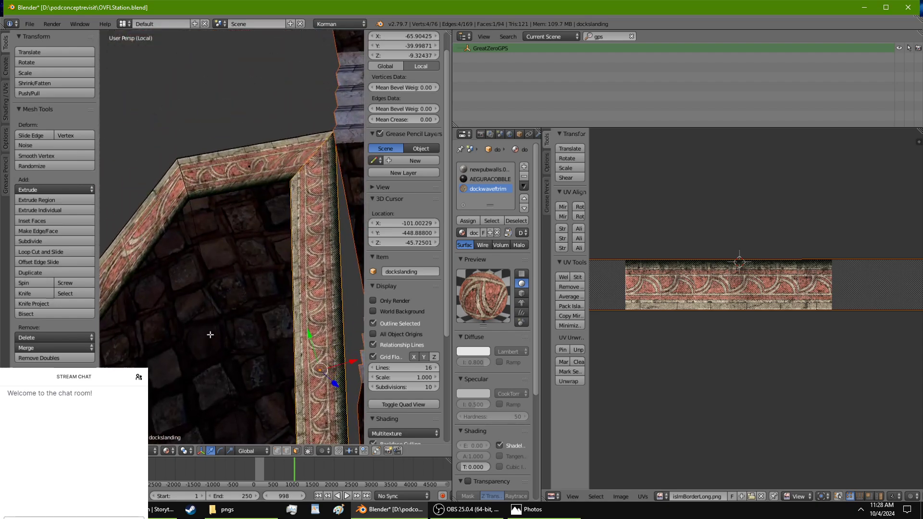
{"action": "right_click", "coordinate": [265, 172]}
{"action": "right_click", "coordinate": [312, 231], "text": "shift"}
{"action": "scroll", "coordinate": [285, 208], "scroll_direction": "up", "scroll_amount": 1}
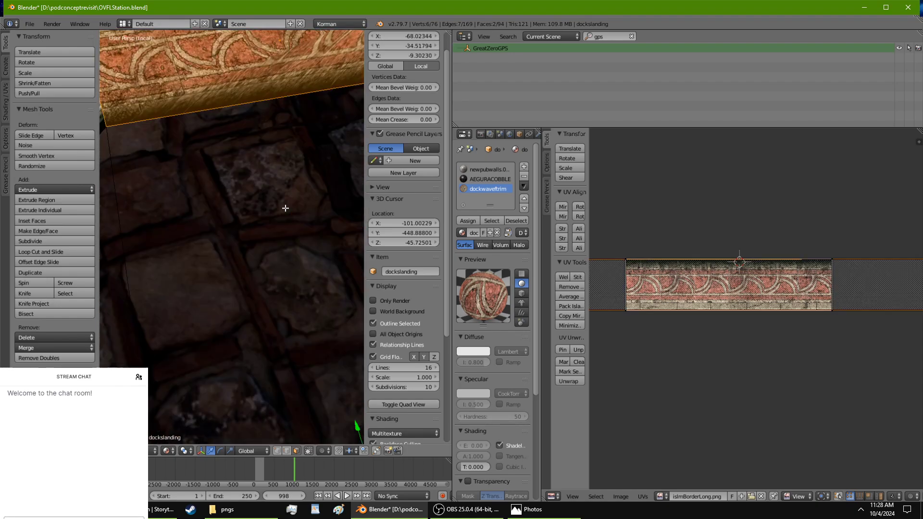
{"action": "scroll", "coordinate": [284, 210], "scroll_direction": "down", "scroll_amount": 1}
{"action": "middle_click_drag", "start_coordinate": [284, 222], "coordinate": [285, 257], "text": "shift"}
{"action": "scroll", "coordinate": [286, 256], "scroll_direction": "up", "scroll_amount": 5}
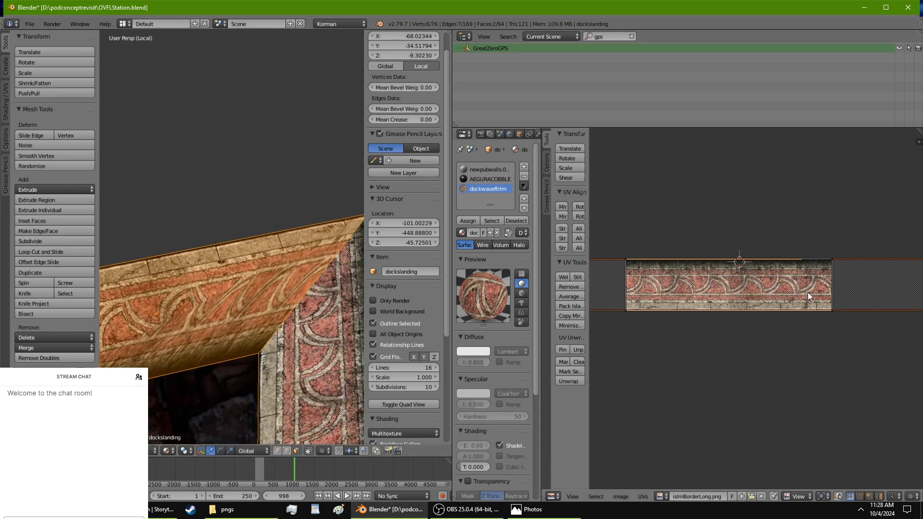
Step: Select the short trim's UV island in island mode and mirror it along both Y and X
{"action": "right_click", "coordinate": [806, 288]}
{"action": "left_click", "coordinate": [879, 496]}
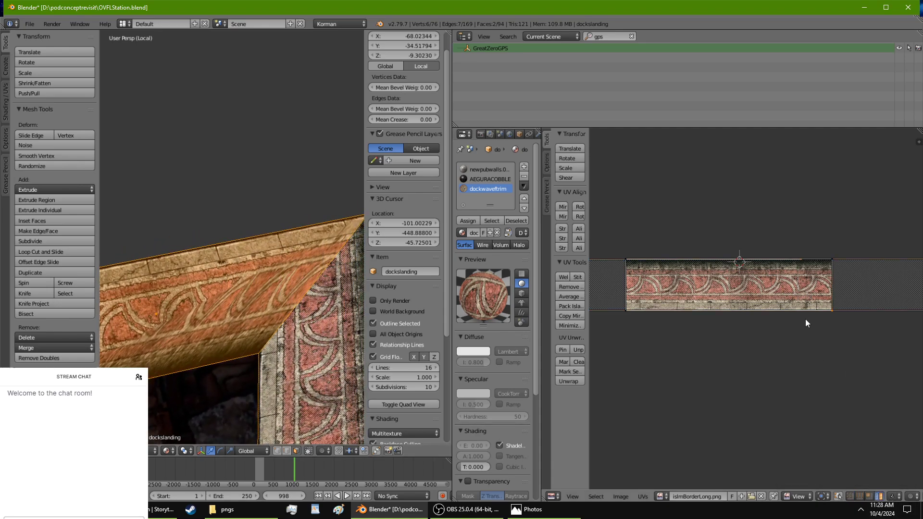
{"action": "right_click", "coordinate": [798, 285]}
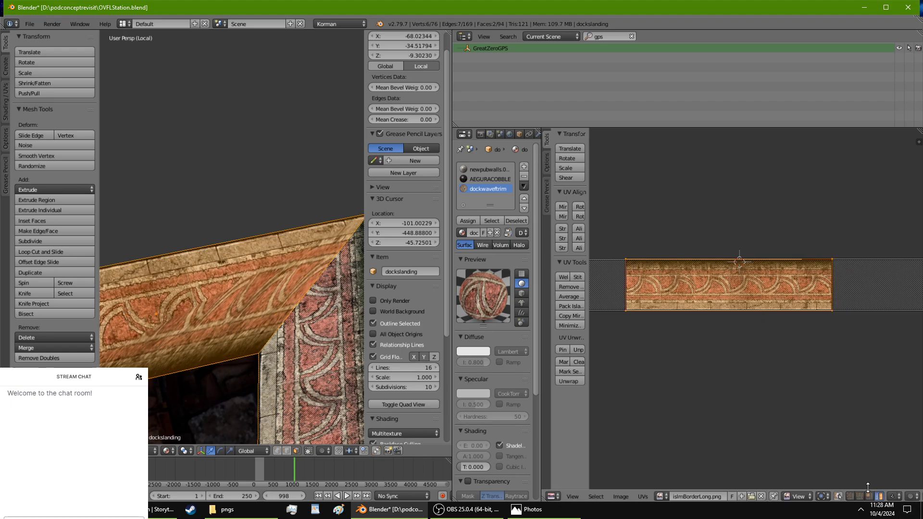
{"action": "left_click", "coordinate": [562, 217]}
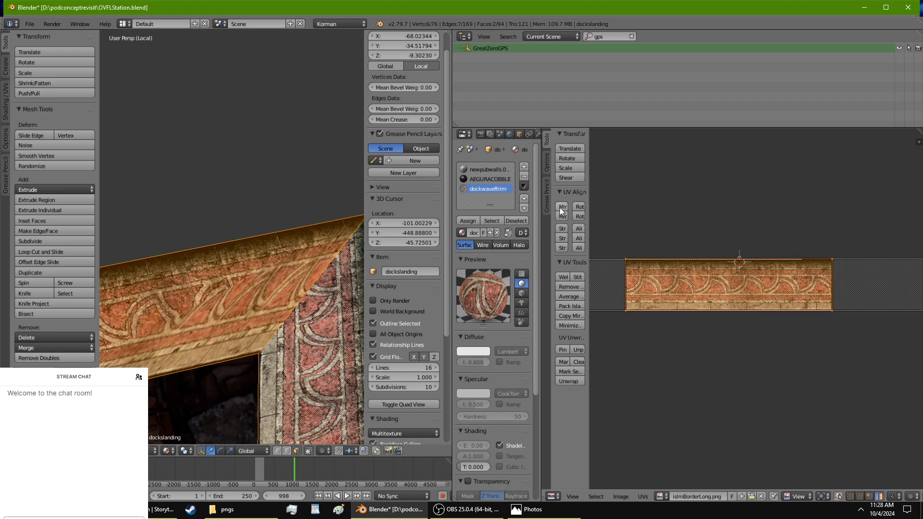
{"action": "left_click", "coordinate": [560, 207]}
Step: Move the short trim's UV island beside the slanted end of the platform-side trim's island
{"action": "scroll", "coordinate": [687, 279], "scroll_direction": "up", "scroll_amount": 1}
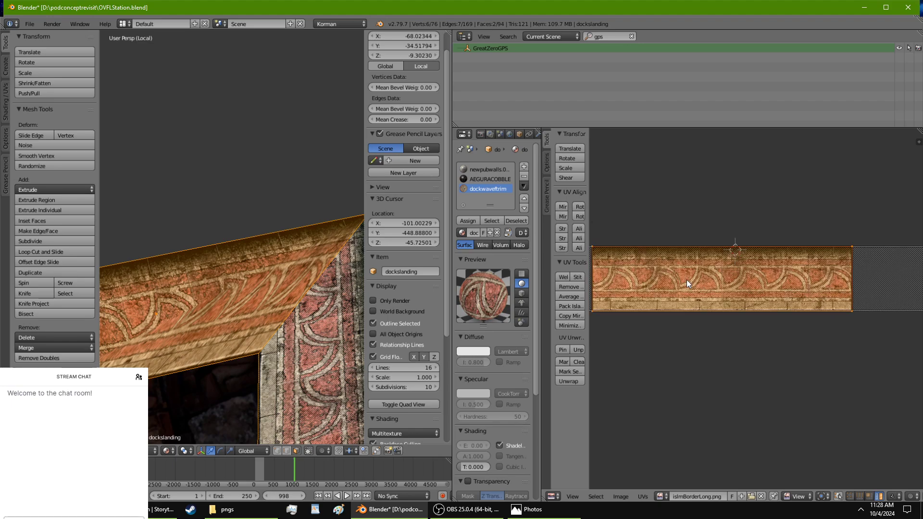
{"action": "scroll", "coordinate": [686, 280], "scroll_direction": "up", "scroll_amount": 1}
{"action": "middle_click_drag", "start_coordinate": [824, 272], "coordinate": [786, 340]}
{"action": "scroll", "coordinate": [705, 339], "scroll_direction": "down", "scroll_amount": 4}
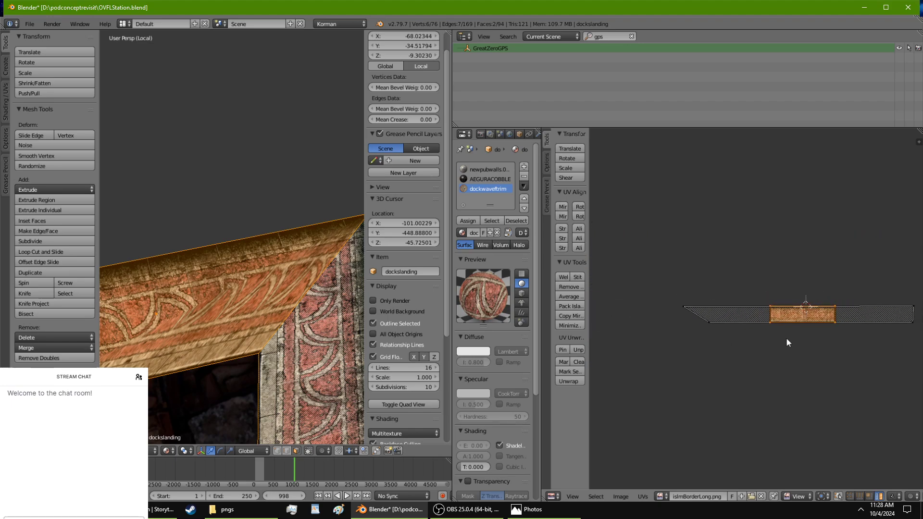
{"action": "scroll", "coordinate": [785, 337], "scroll_direction": "up", "scroll_amount": 1}
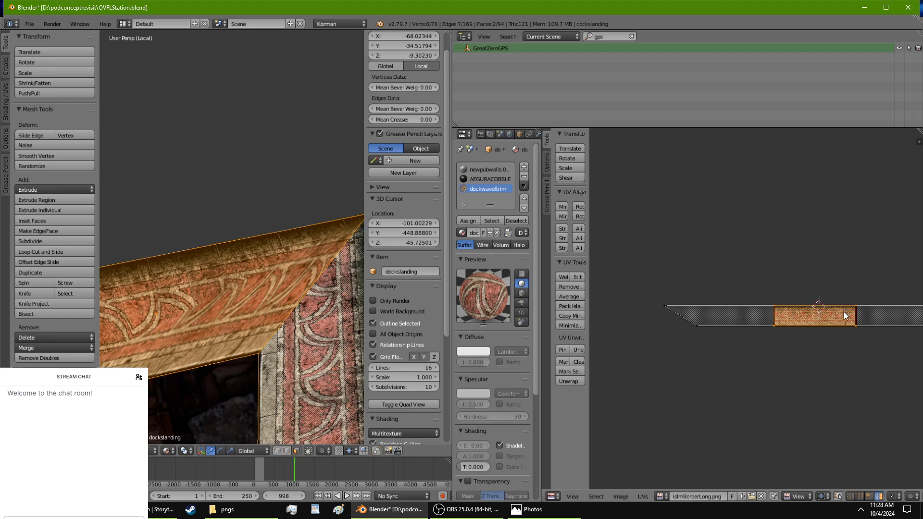
{"action": "key", "text": "g"}
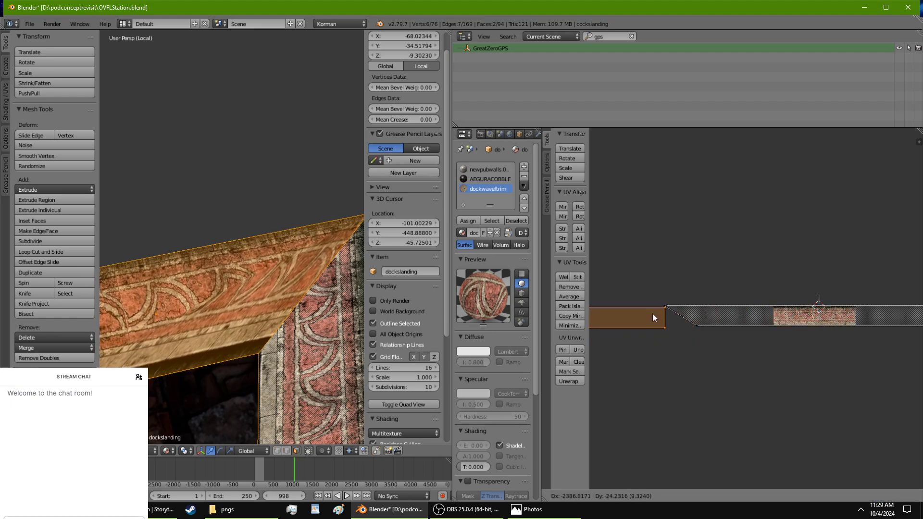
{"action": "left_click", "coordinate": [652, 312]}
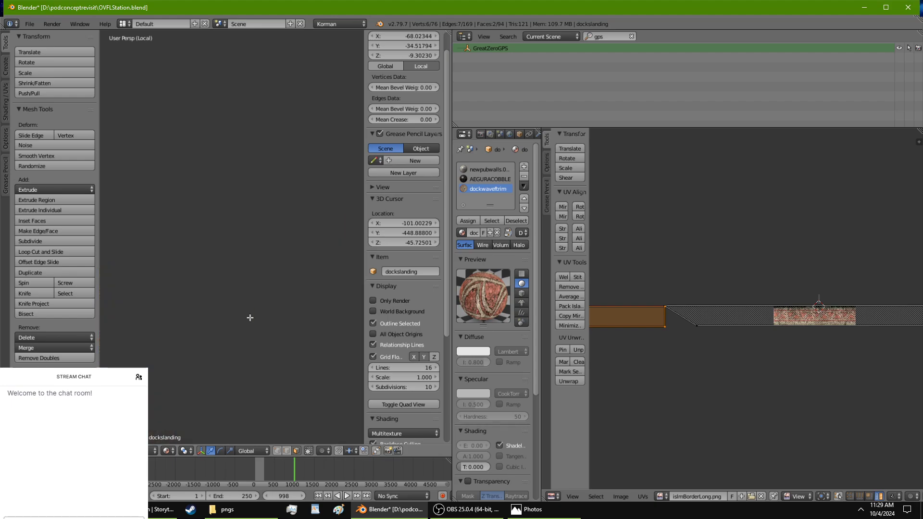
Step: Fine-position the short trim's UV island so its upper corner meets the platform-side island's slanted upper corner
{"action": "scroll", "coordinate": [250, 318], "scroll_direction": "down", "scroll_amount": 2}
{"action": "middle_click_drag", "start_coordinate": [249, 318], "coordinate": [241, 314]}
{"action": "scroll", "coordinate": [241, 314], "scroll_direction": "up", "scroll_amount": 2}
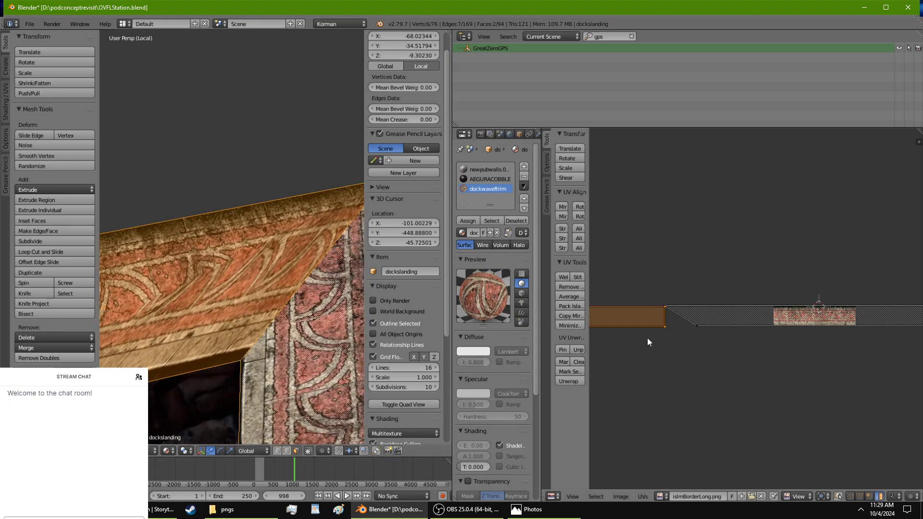
{"action": "scroll", "coordinate": [647, 342], "scroll_direction": "up", "scroll_amount": 4}
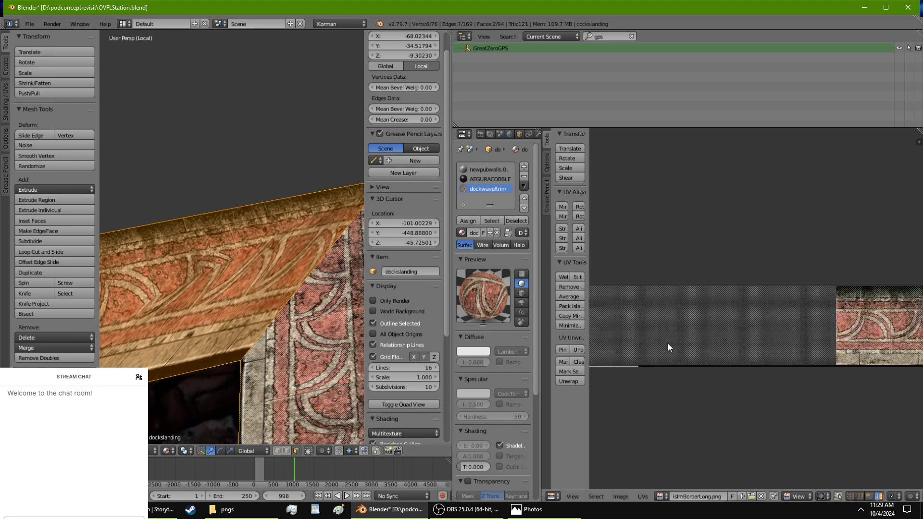
{"action": "middle_click_drag", "start_coordinate": [667, 342], "coordinate": [845, 363]}
{"action": "scroll", "coordinate": [745, 331], "scroll_direction": "up", "scroll_amount": 1}
{"action": "middle_click_drag", "start_coordinate": [744, 330], "coordinate": [780, 328]}
{"action": "key", "text": "g"}
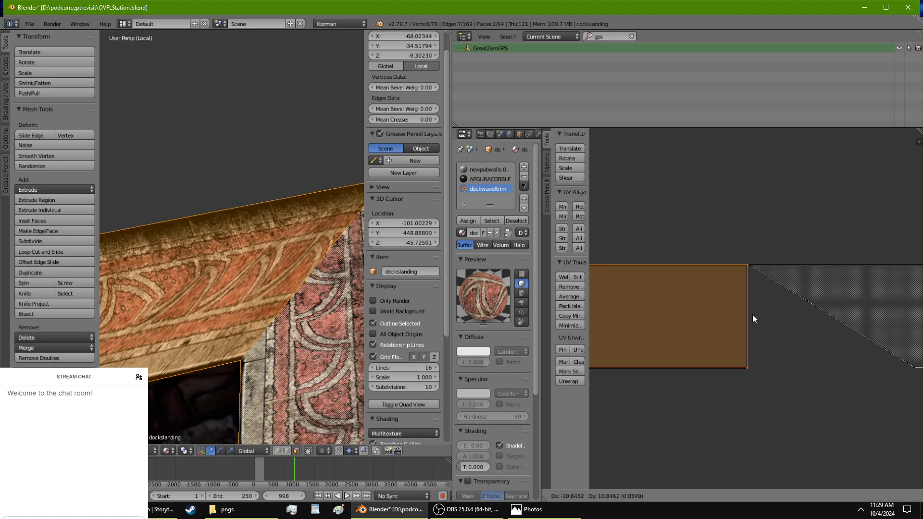
{"action": "left_click", "coordinate": [757, 320]}
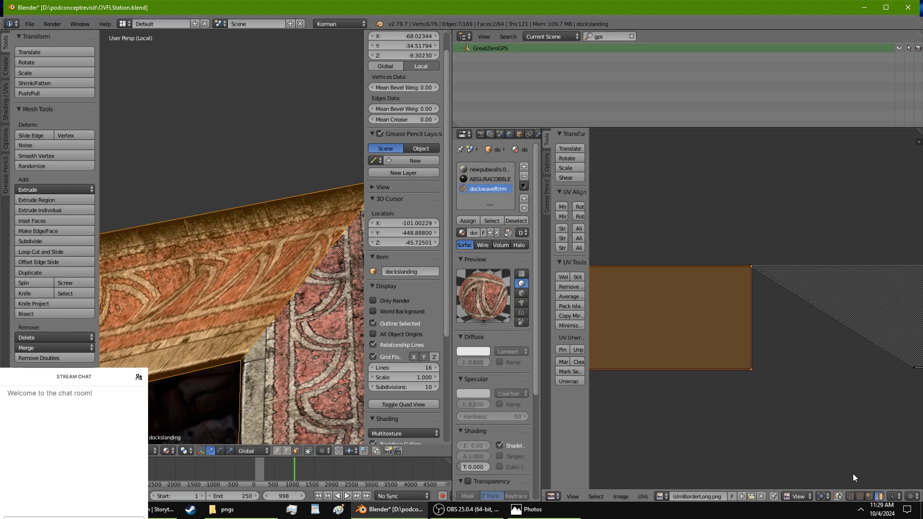
Step: Switch the UV editor to edge selection and nudge the short trim's lower UV edge slightly outward
{"action": "left_click", "coordinate": [850, 497]}
{"action": "left_click", "coordinate": [858, 496]}
{"action": "left_click", "coordinate": [737, 368]}
{"action": "key", "text": "g"}
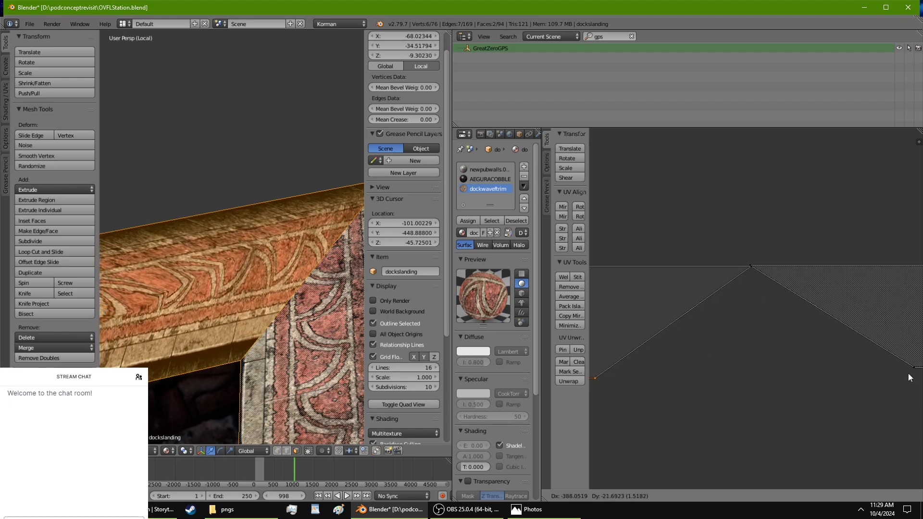
{"action": "right_click", "coordinate": [809, 353]}
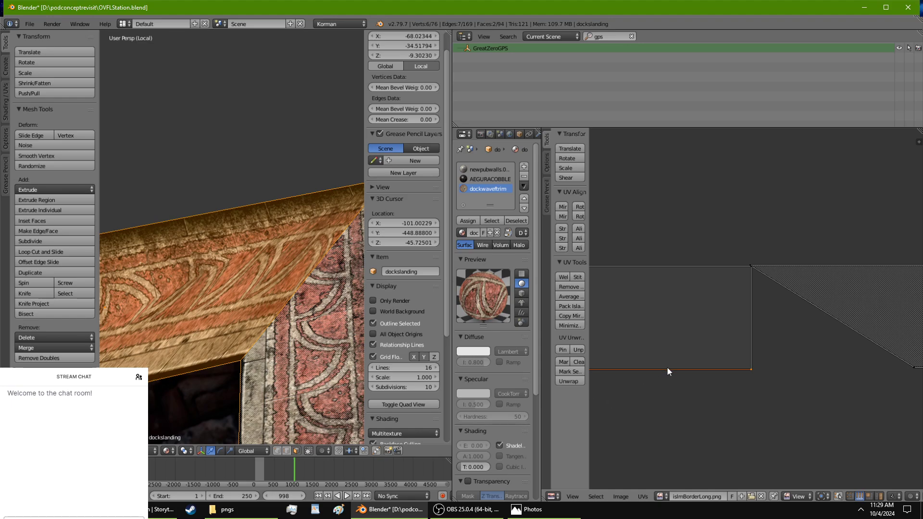
{"action": "key", "text": "g"}
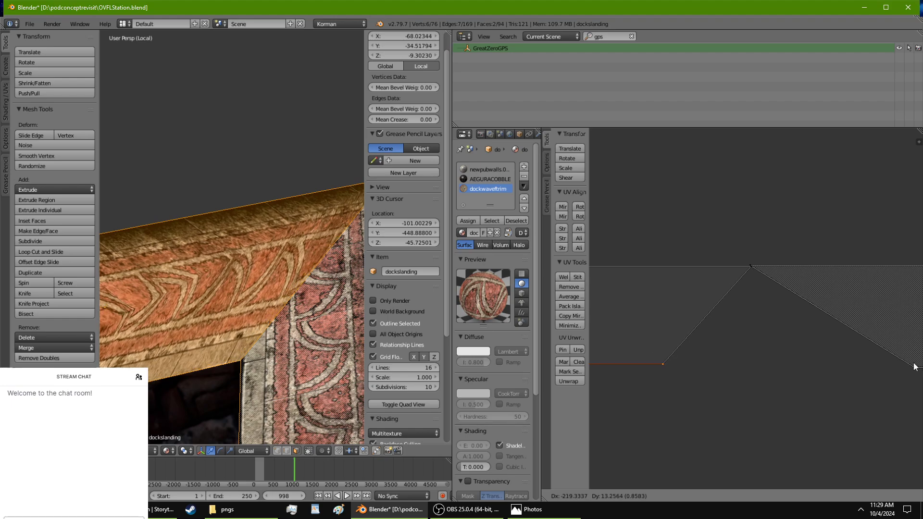
{"action": "left_click", "coordinate": [676, 376]}
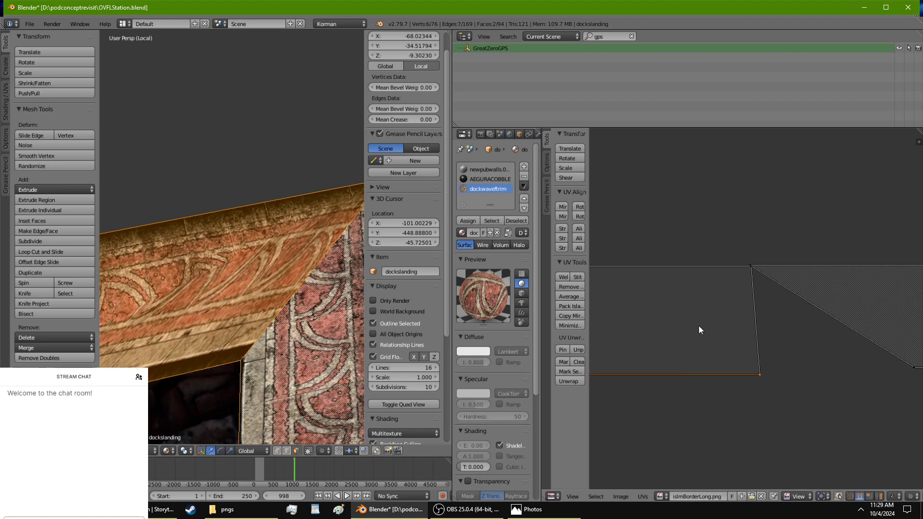
Step: Align the end of the short trim's upper UV edge precisely with the platform-side island's upper corner
{"action": "scroll", "coordinate": [723, 264], "scroll_direction": "up", "scroll_amount": 1}
{"action": "scroll", "coordinate": [261, 282], "scroll_direction": "down", "scroll_amount": 1}
{"action": "scroll", "coordinate": [265, 281], "scroll_direction": "up", "scroll_amount": 1}
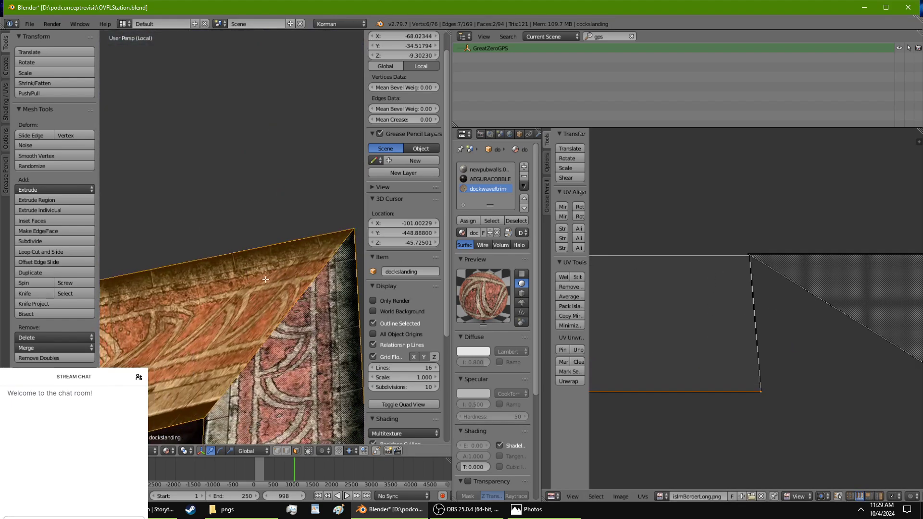
{"action": "scroll", "coordinate": [281, 286], "scroll_direction": "up", "scroll_amount": 1}
{"action": "scroll", "coordinate": [282, 286], "scroll_direction": "up", "scroll_amount": 1}
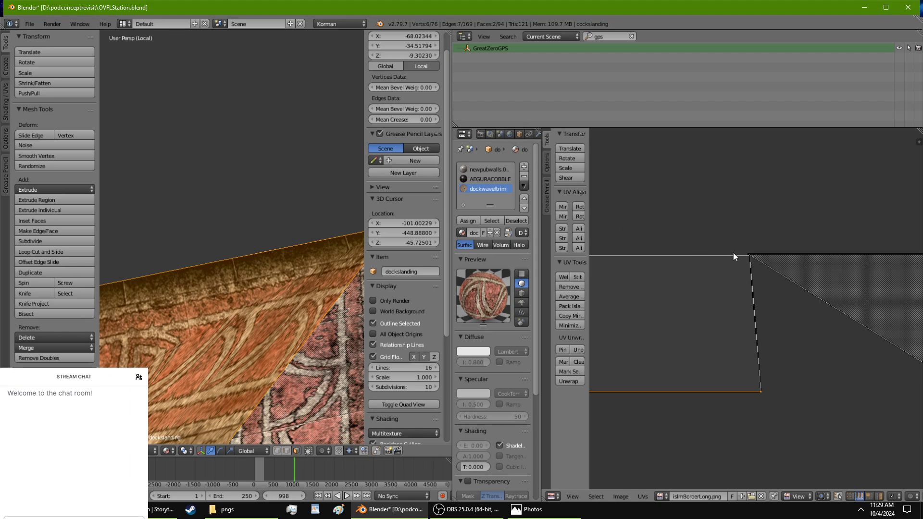
{"action": "scroll", "coordinate": [733, 257], "scroll_direction": "up", "scroll_amount": 4}
{"action": "key", "text": "g"}
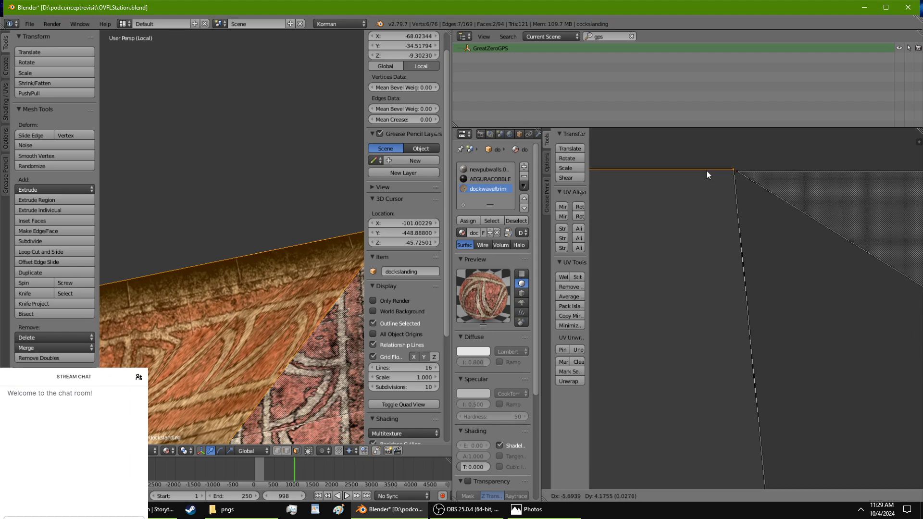
{"action": "left_click", "coordinate": [711, 173]}
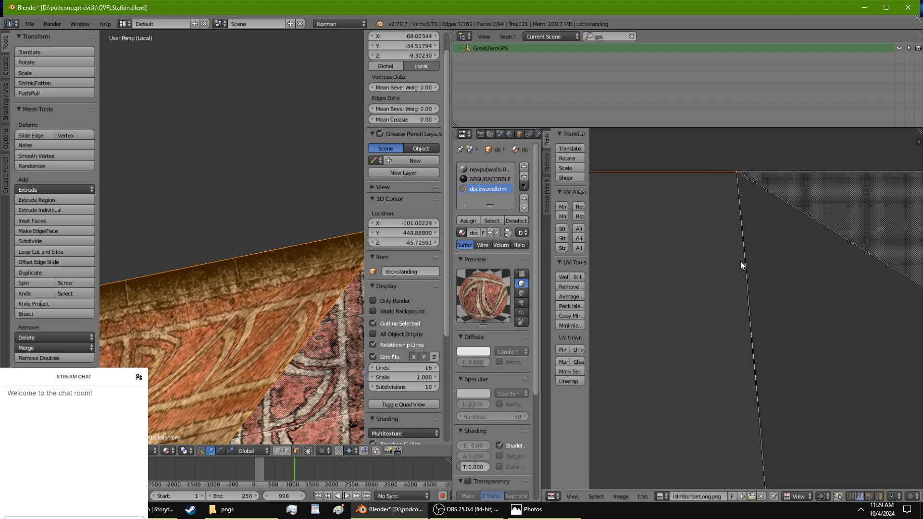
Step: Slide the short trim's lower UV edge over to the platform-side island's lower slanted corner so both mitres share one diagonal
{"action": "scroll", "coordinate": [750, 274], "scroll_direction": "down", "scroll_amount": 3}
{"action": "middle_click_drag", "start_coordinate": [781, 308], "coordinate": [754, 219]}
{"action": "scroll", "coordinate": [713, 326], "scroll_direction": "down", "scroll_amount": 2}
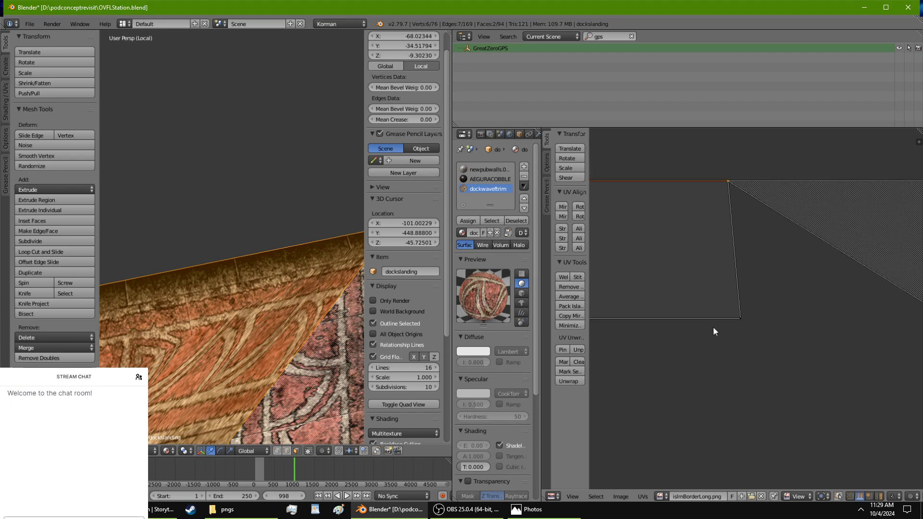
{"action": "middle_click_drag", "start_coordinate": [713, 327], "coordinate": [681, 318]}
{"action": "right_click", "coordinate": [687, 313]}
{"action": "key", "text": "g"}
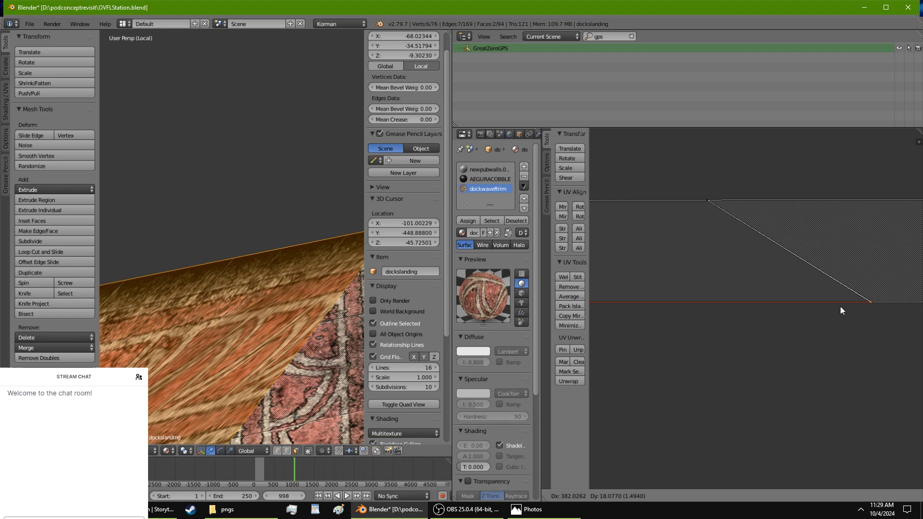
{"action": "left_click", "coordinate": [840, 306]}
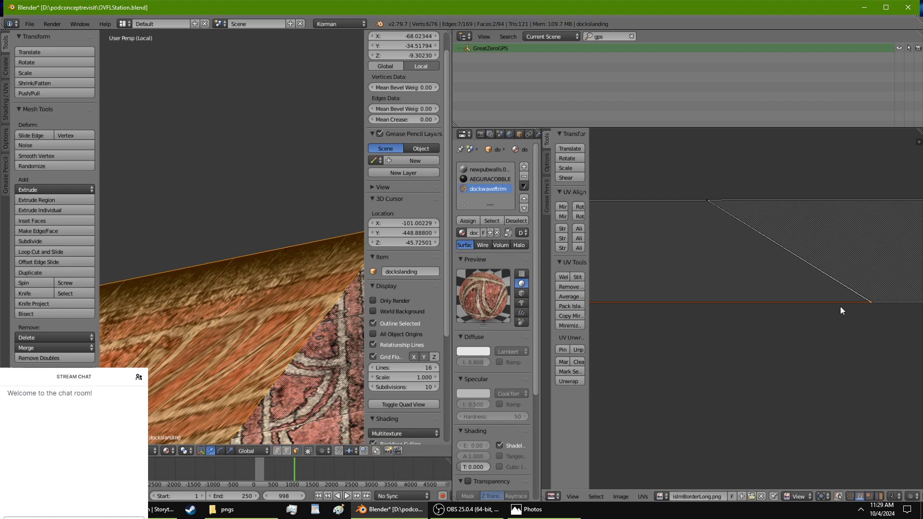
Step: Move the upper UV corner at the short trim's far end inward so that end slopes only slightly from its lower corner
{"action": "scroll", "coordinate": [840, 306], "scroll_direction": "down", "scroll_amount": 7}
{"action": "middle_click_drag", "start_coordinate": [809, 313], "coordinate": [859, 309]}
{"action": "scroll", "coordinate": [271, 324], "scroll_direction": "down", "scroll_amount": 15}
{"action": "middle_click_drag", "start_coordinate": [272, 324], "coordinate": [293, 322]}
{"action": "scroll", "coordinate": [294, 317], "scroll_direction": "up", "scroll_amount": 12}
{"action": "middle_click_drag", "start_coordinate": [304, 235], "coordinate": [190, 217], "text": "shift"}
{"action": "scroll", "coordinate": [771, 325], "scroll_direction": "up", "scroll_amount": 2}
{"action": "scroll", "coordinate": [765, 326], "scroll_direction": "up", "scroll_amount": 2}
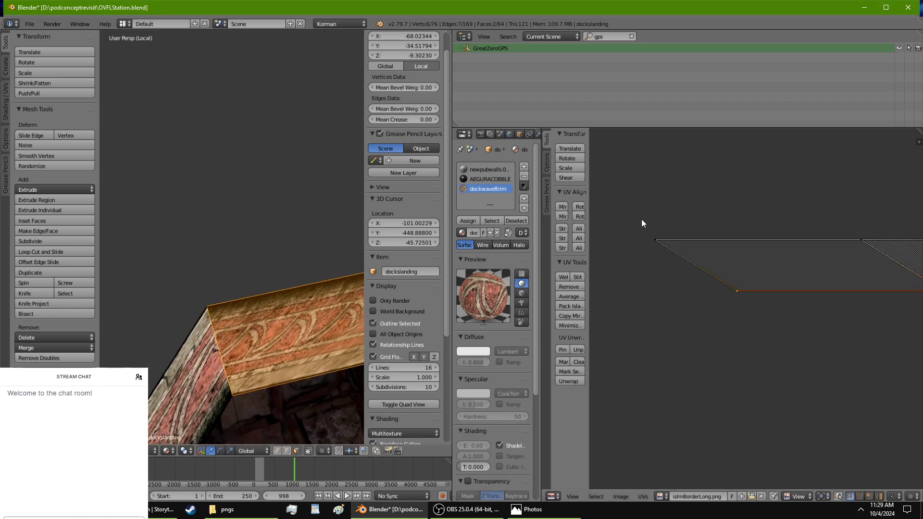
{"action": "right_click", "coordinate": [658, 240]}
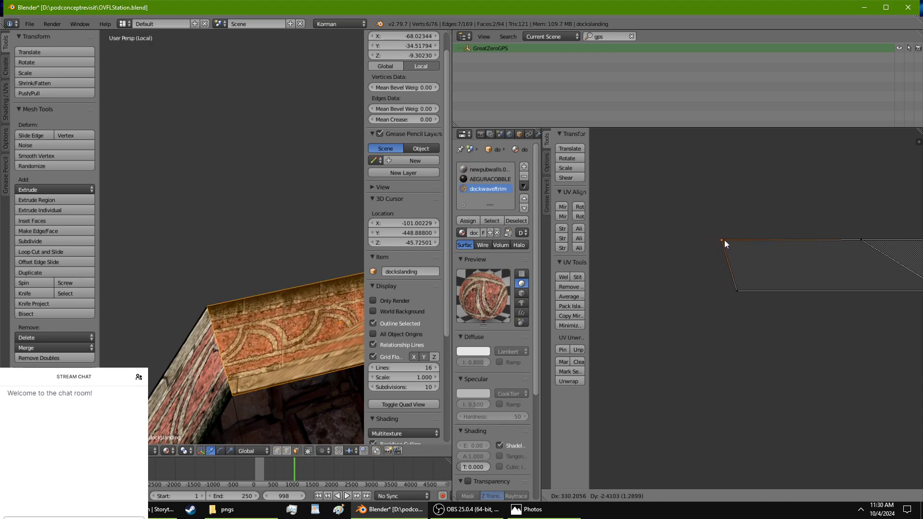
{"action": "left_click", "coordinate": [724, 239]}
Step: Triangulate the selected border faces so the short trim's UV face is split by a diagonal
{"action": "scroll", "coordinate": [766, 305], "scroll_direction": "up", "scroll_amount": 3}
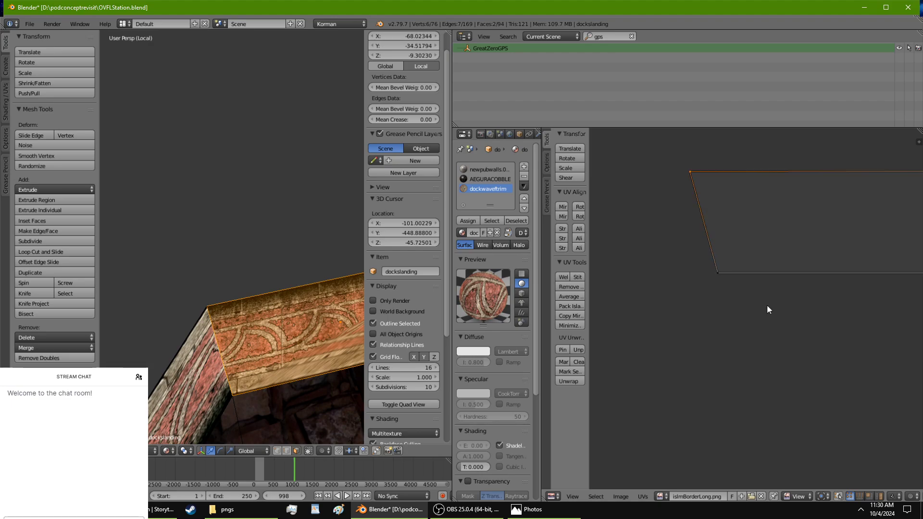
{"action": "middle_click_drag", "start_coordinate": [766, 305], "coordinate": [657, 387]}
{"action": "scroll", "coordinate": [649, 382], "scroll_direction": "down", "scroll_amount": 1}
{"action": "scroll", "coordinate": [269, 367], "scroll_direction": "down", "scroll_amount": 6}
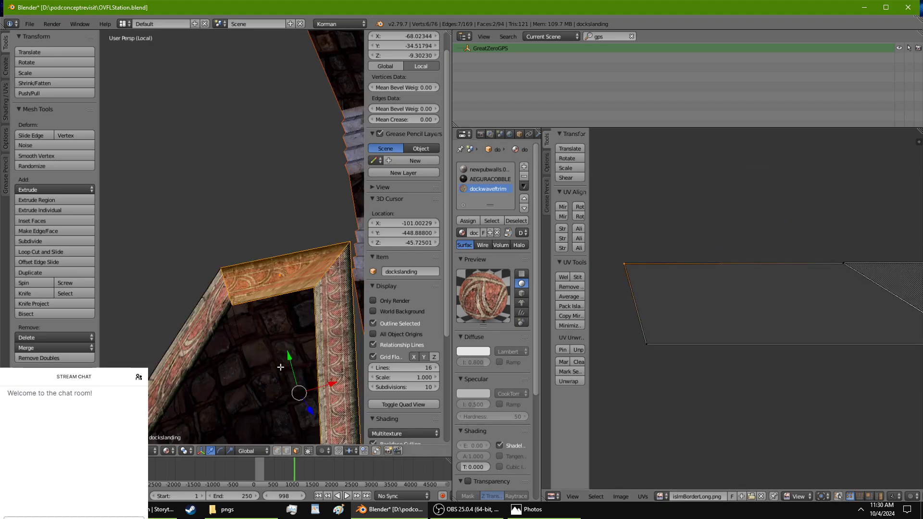
{"action": "middle_click_drag", "start_coordinate": [271, 371], "coordinate": [293, 384], "text": "shift"}
{"action": "scroll", "coordinate": [281, 373], "scroll_direction": "up", "scroll_amount": 1}
{"action": "scroll", "coordinate": [283, 374], "scroll_direction": "up", "scroll_amount": 3}
{"action": "scroll", "coordinate": [214, 371], "scroll_direction": "down", "scroll_amount": 2}
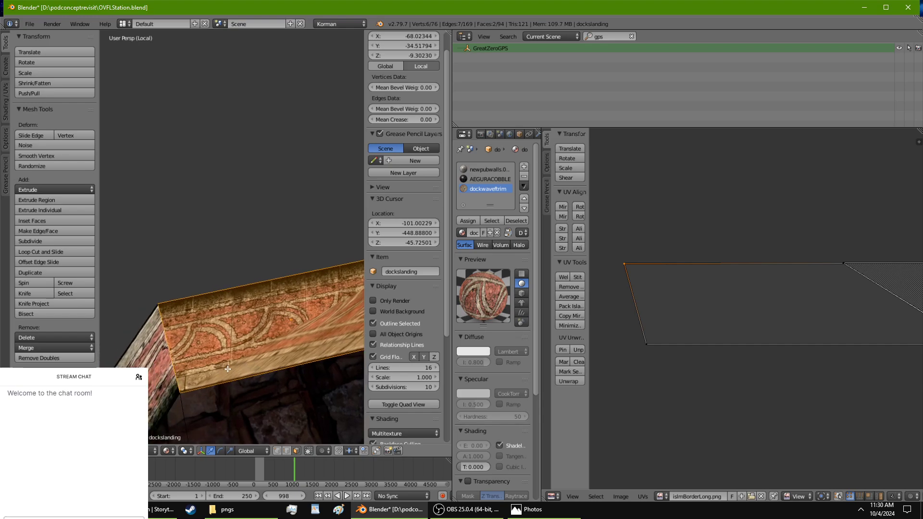
{"action": "scroll", "coordinate": [293, 384], "scroll_direction": "down", "scroll_amount": 3}
{"action": "middle_click_drag", "start_coordinate": [295, 313], "coordinate": [308, 312], "text": "shift"}
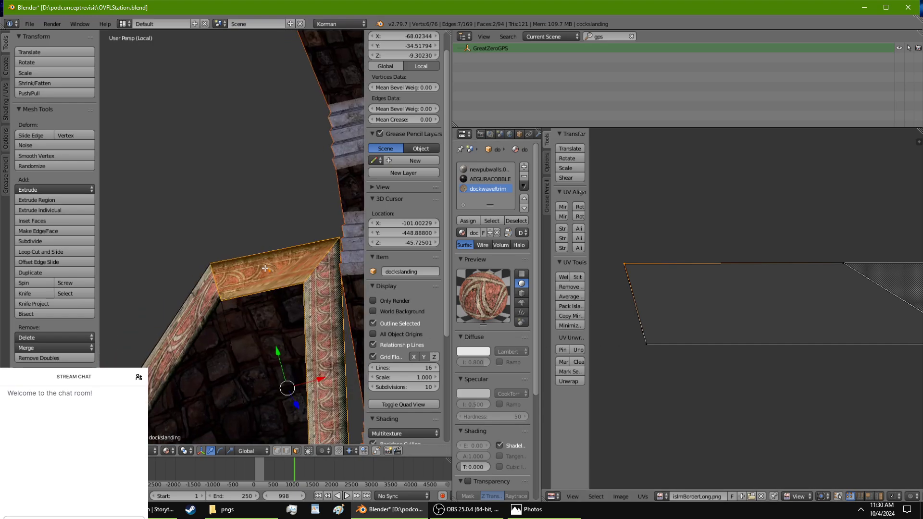
{"action": "key", "text": "ctrl+t"}
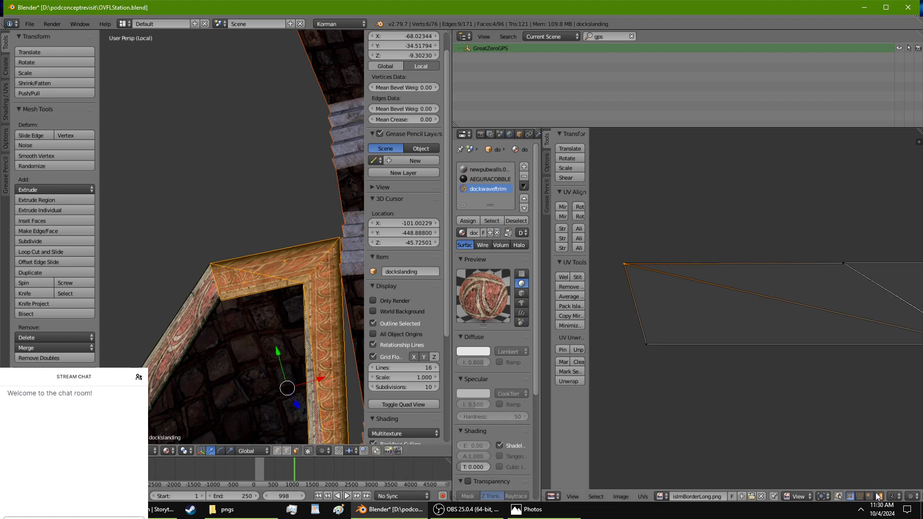
Step: Move the short trim's upper UV corner at the platform-side joint outward past the platform-side island's upper corner
{"action": "scroll", "coordinate": [304, 311], "scroll_direction": "up", "scroll_amount": 4}
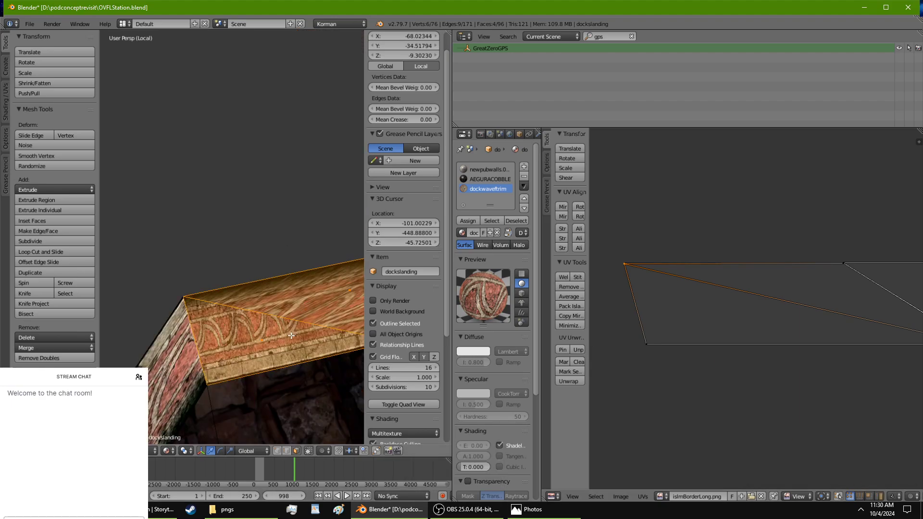
{"action": "middle_click_drag", "start_coordinate": [291, 335], "coordinate": [317, 330]}
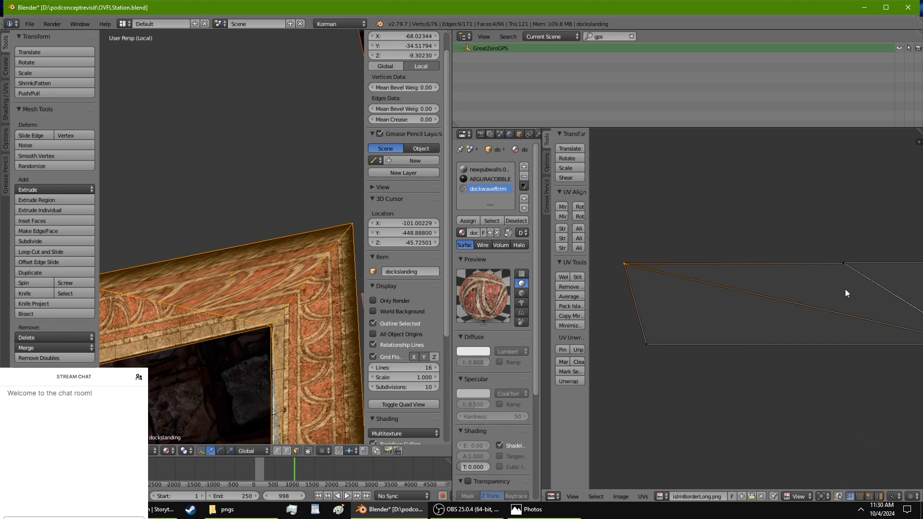
{"action": "key", "text": "g"}
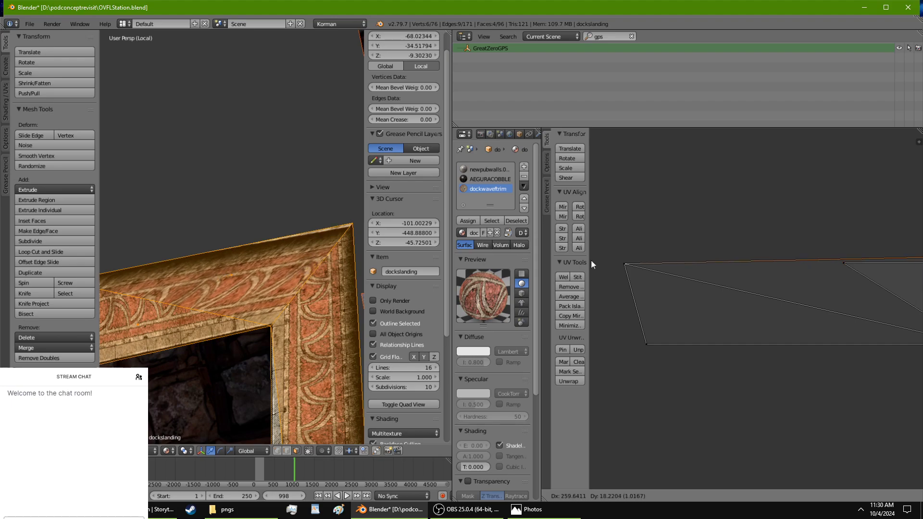
{"action": "left_click", "coordinate": [712, 267]}
{"action": "middle_click_drag", "start_coordinate": [225, 350], "coordinate": [248, 339], "text": "shift"}
{"action": "middle_click_drag", "start_coordinate": [736, 277], "coordinate": [842, 298]}
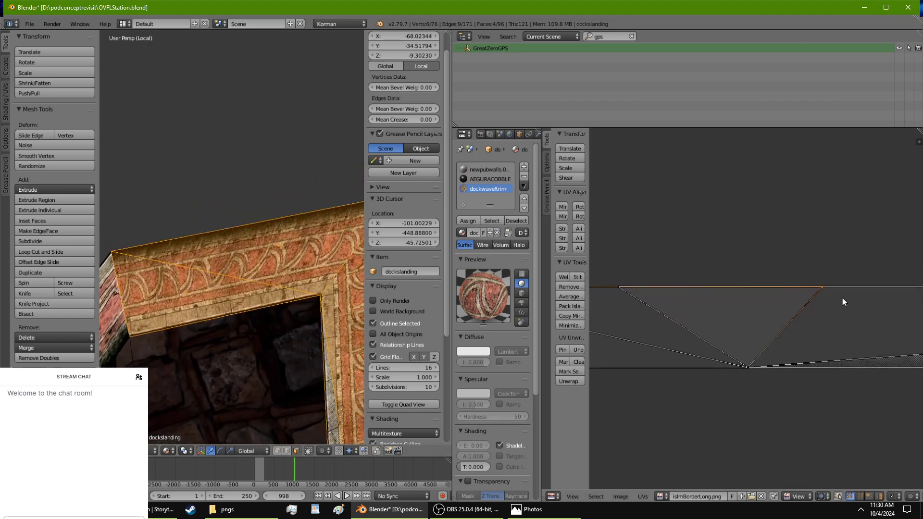
Step: Slide the same upper UV corner farther outward along X to straighten the trim pattern at the mitre
{"action": "key", "text": "g"}
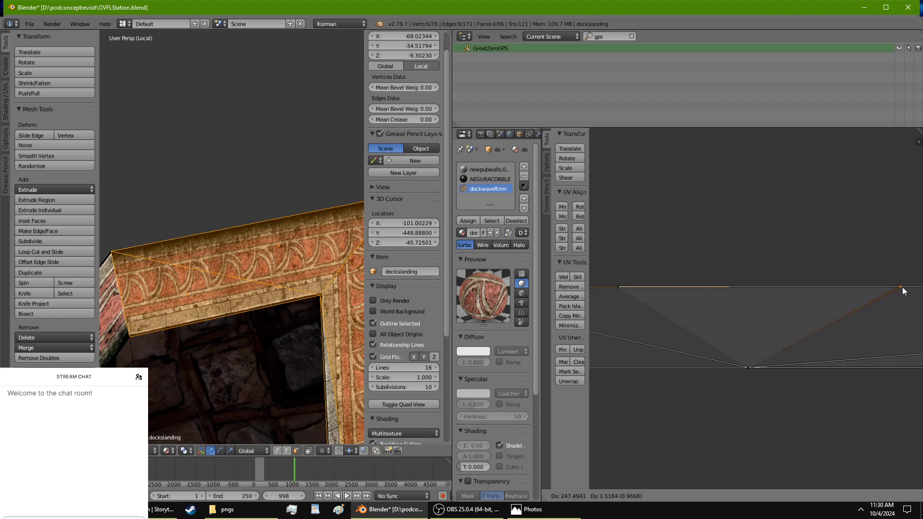
{"action": "key", "text": "x"}
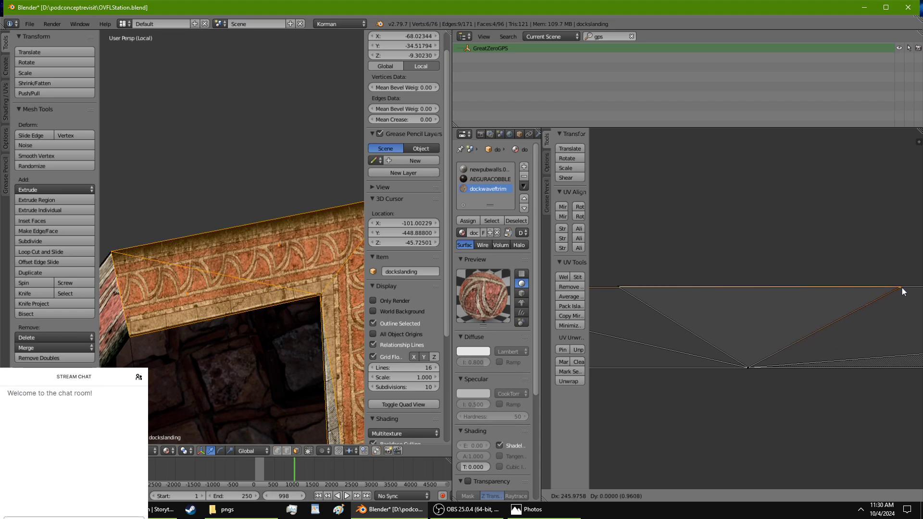
{"action": "left_click", "coordinate": [904, 292]}
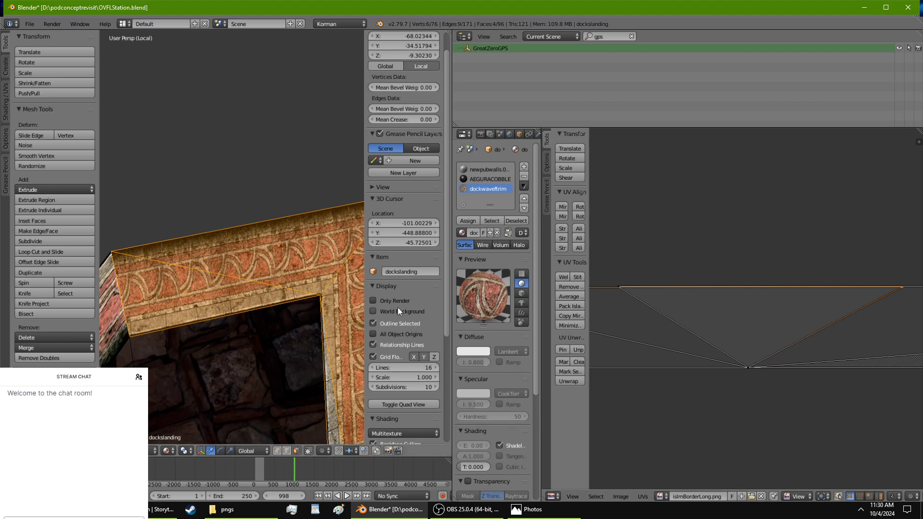
{"action": "scroll", "coordinate": [345, 306], "scroll_direction": "up", "scroll_amount": 4}
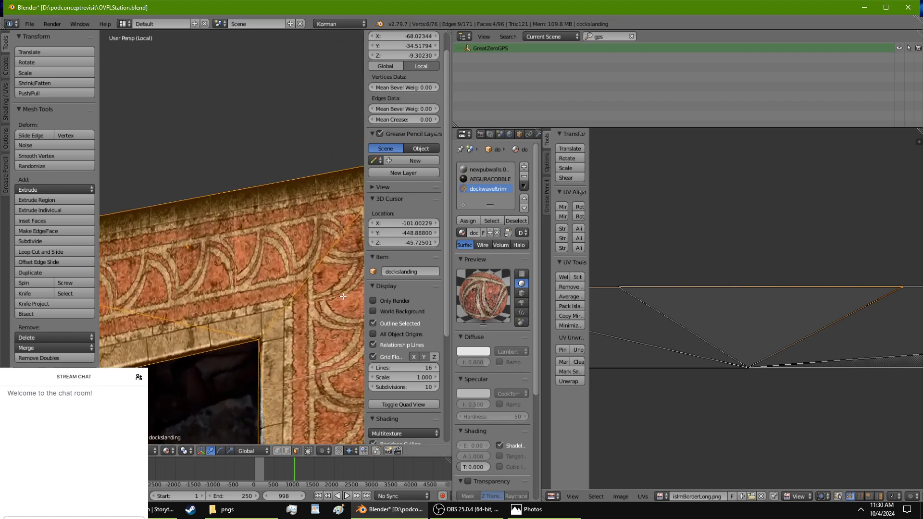
Step: Switch the UV editor to island selection and shift the short trim's whole UV island lengthwise away from the platform-side mitre
{"action": "left_click", "coordinate": [868, 496]}
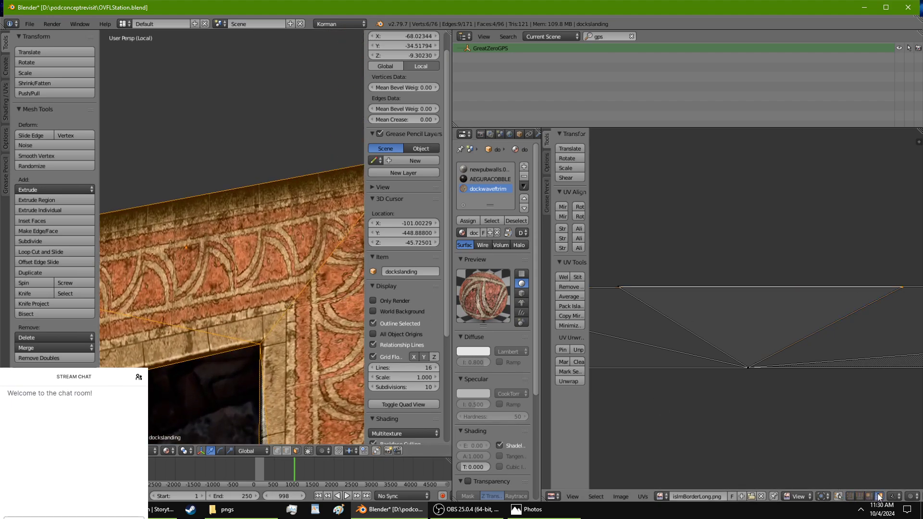
{"action": "right_click", "coordinate": [677, 361]}
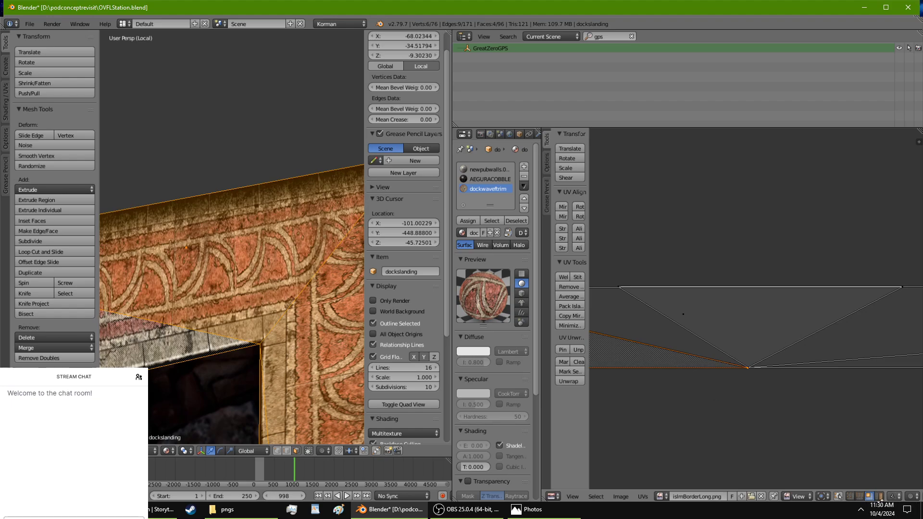
{"action": "left_click", "coordinate": [878, 497]}
{"action": "right_click", "coordinate": [664, 333]}
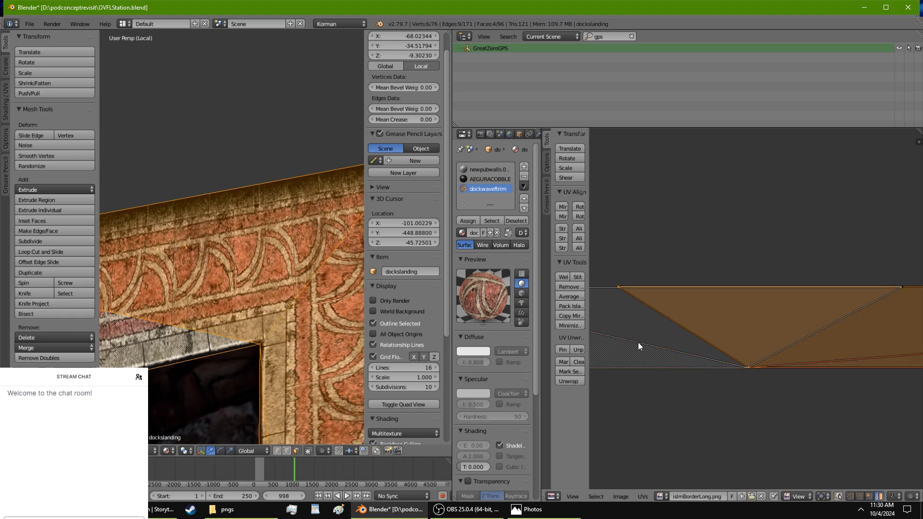
{"action": "key", "text": "g"}
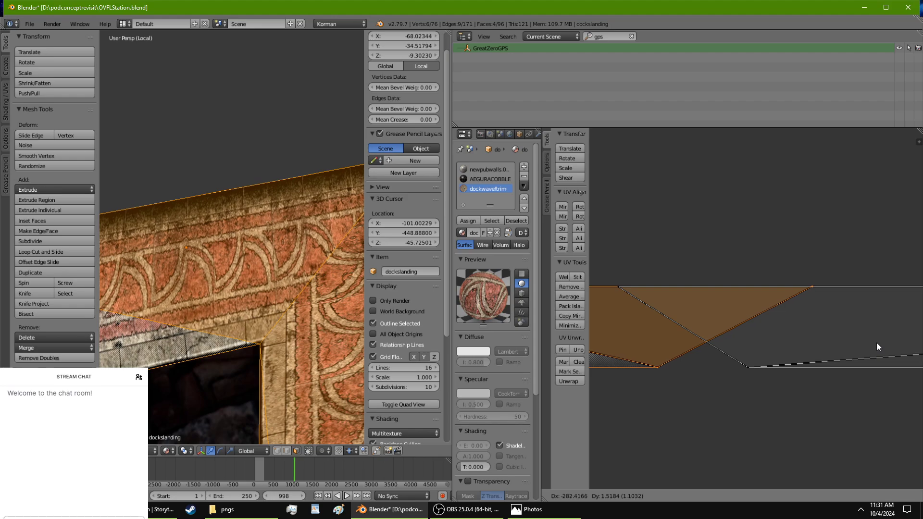
{"action": "left_click", "coordinate": [874, 340]}
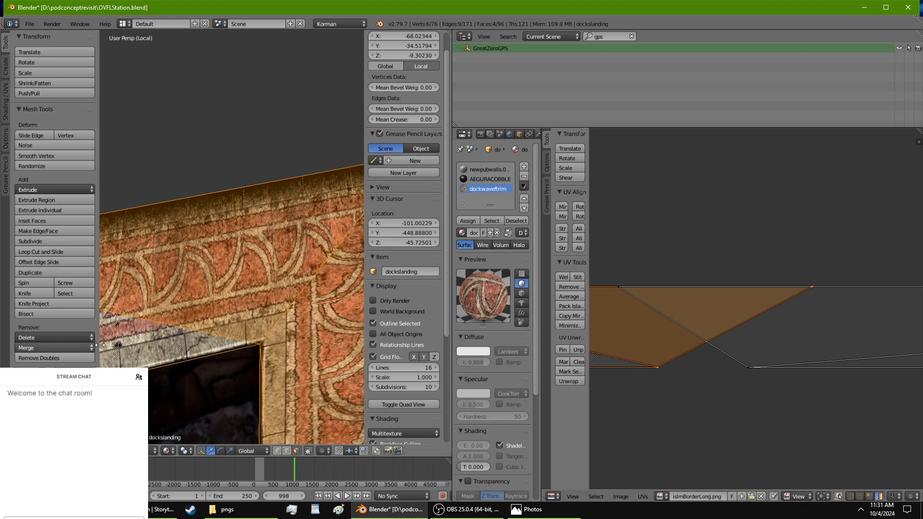
Step: Examine how the trim pattern meets at the mitred corner between the short trim and the platform-side trim
{"action": "scroll", "coordinate": [177, 346], "scroll_direction": "up", "scroll_amount": 2}
{"action": "scroll", "coordinate": [176, 347], "scroll_direction": "up", "scroll_amount": 2}
{"action": "scroll", "coordinate": [251, 330], "scroll_direction": "up", "scroll_amount": 2}
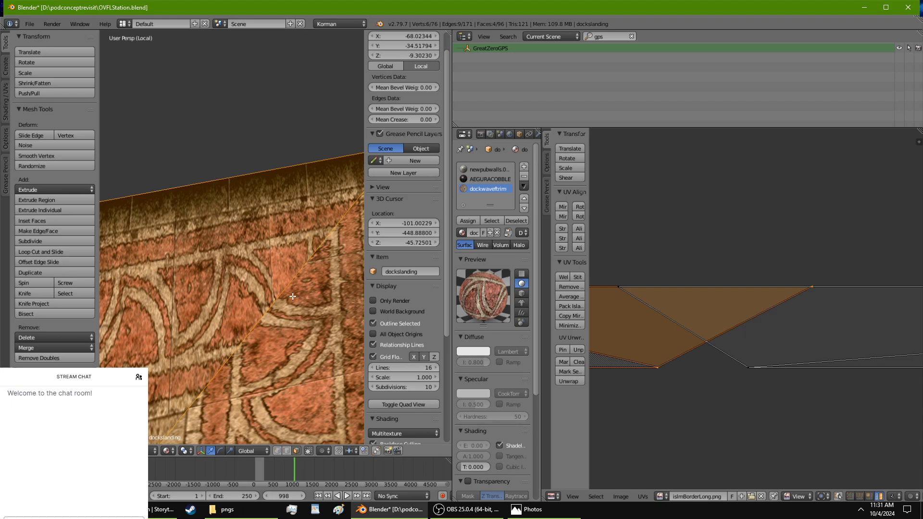
{"action": "scroll", "coordinate": [292, 298], "scroll_direction": "down", "scroll_amount": 5}
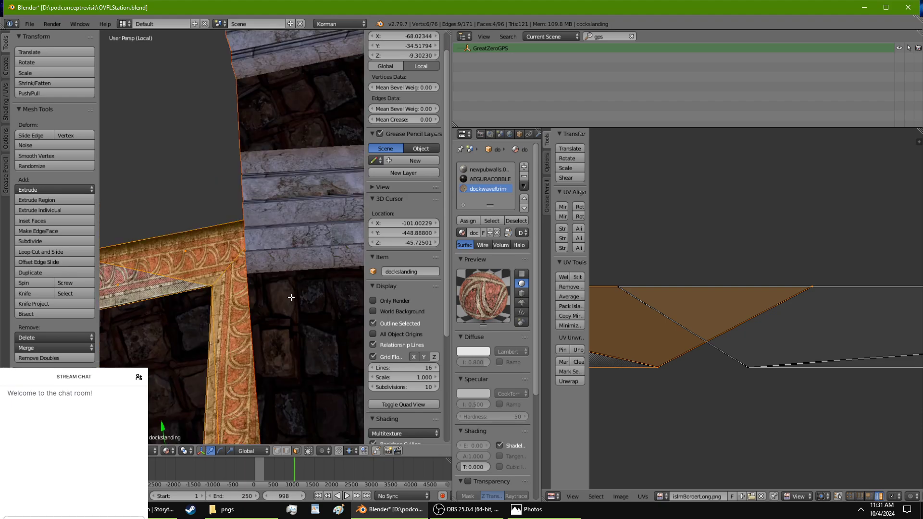
{"action": "middle_click_drag", "start_coordinate": [242, 329], "coordinate": [309, 317], "text": "shift"}
{"action": "scroll", "coordinate": [289, 291], "scroll_direction": "up", "scroll_amount": 3}
{"action": "scroll", "coordinate": [298, 268], "scroll_direction": "up", "scroll_amount": 4}
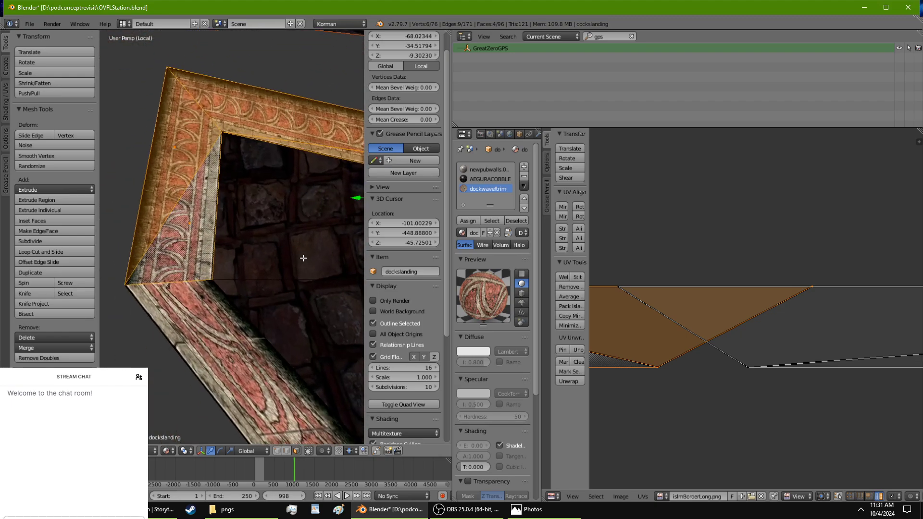
Step: Select the long diagonal border trim together with both triangles of the adjoining short trim
{"action": "middle_click_drag", "start_coordinate": [303, 257], "coordinate": [270, 242], "text": "shift"}
{"action": "scroll", "coordinate": [303, 268], "scroll_direction": "down", "scroll_amount": 3}
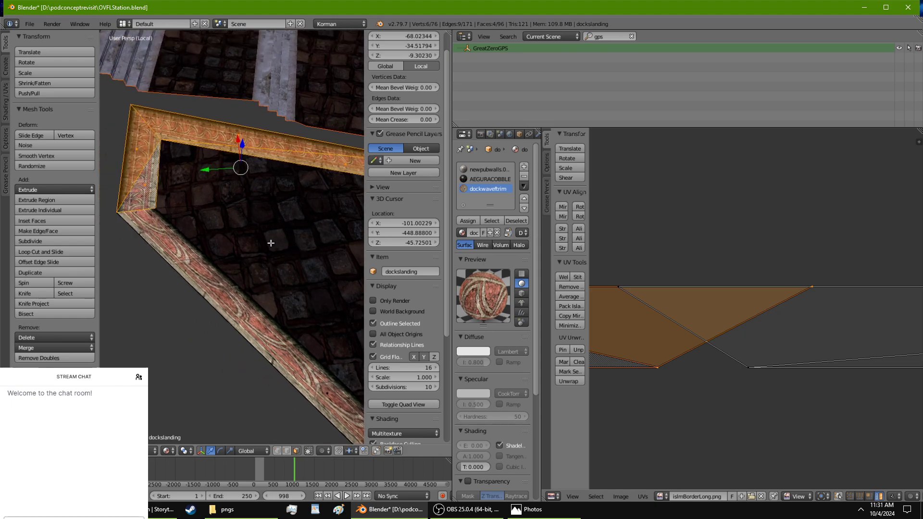
{"action": "right_click", "coordinate": [231, 291]}
{"action": "right_click", "coordinate": [131, 184], "text": "shift"}
{"action": "right_click", "coordinate": [144, 189], "text": "shift"}
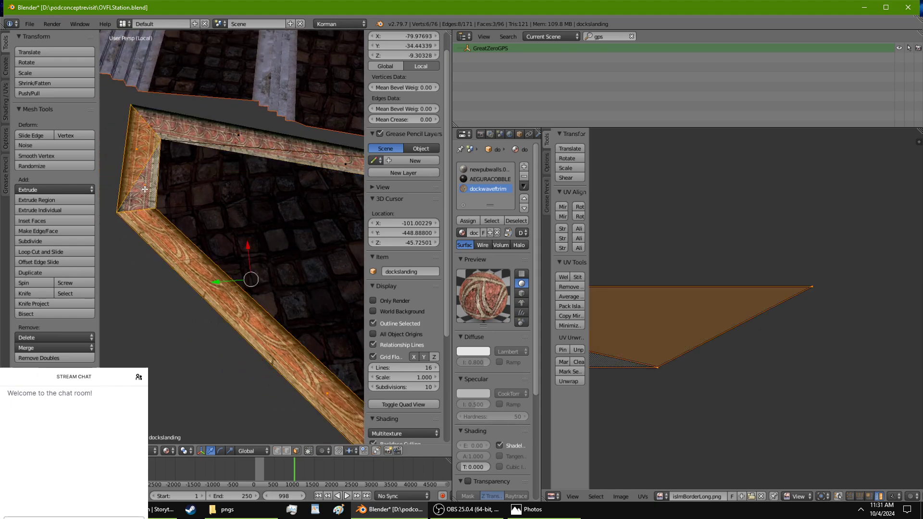
Step: Stretch the long diagonal trim's UV island along X so its border pattern repeats along the face
{"action": "scroll", "coordinate": [733, 344], "scroll_direction": "down", "scroll_amount": 2}
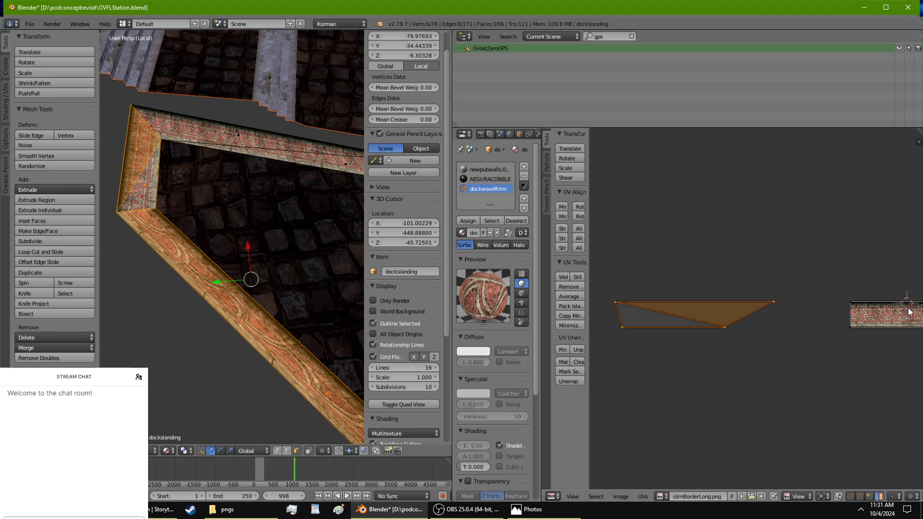
{"action": "key", "text": "a"}
{"action": "scroll", "coordinate": [854, 322], "scroll_direction": "up", "scroll_amount": 2}
{"action": "key", "text": "s"}
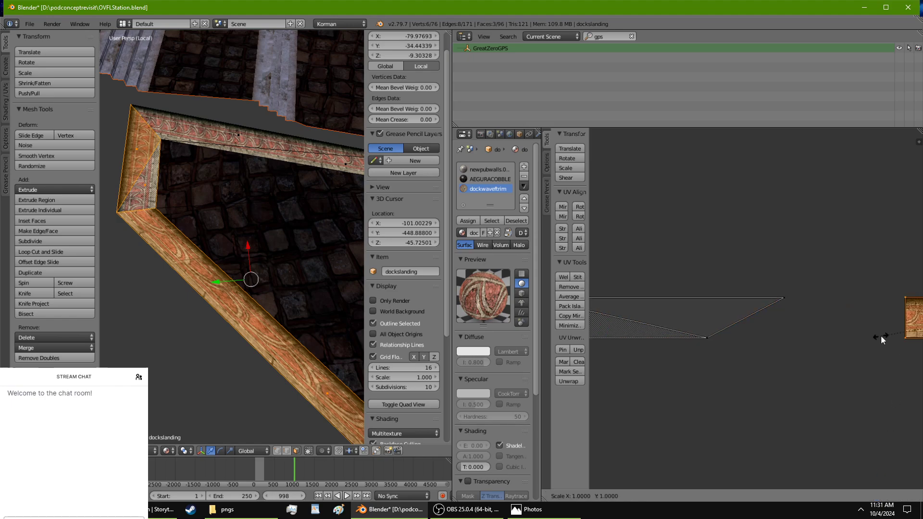
{"action": "key", "text": "x"}
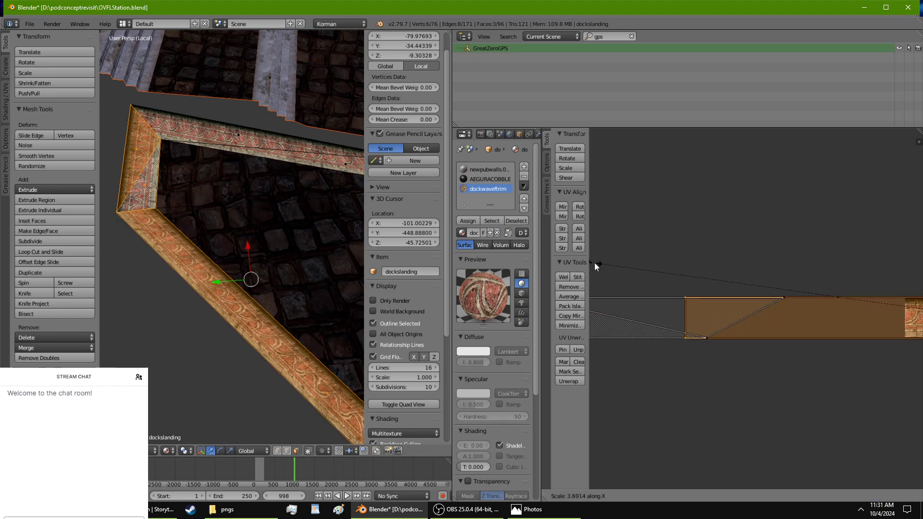
{"action": "left_click", "coordinate": [850, 238]}
{"action": "left_click", "coordinate": [565, 218]}
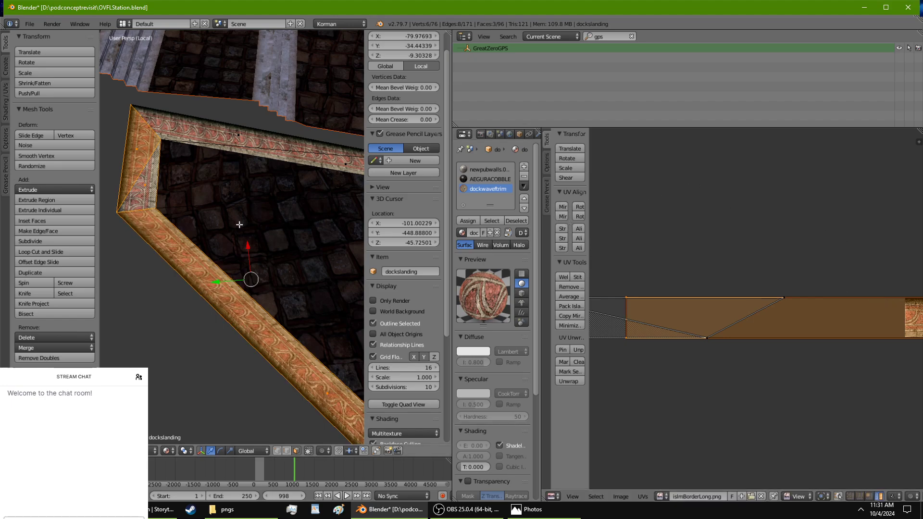
Step: Scale the selected border trim's UVs along X by about 1.32
{"action": "scroll", "coordinate": [238, 225], "scroll_direction": "up", "scroll_amount": 1}
{"action": "middle_click_drag", "start_coordinate": [235, 227], "coordinate": [272, 251], "text": "shift"}
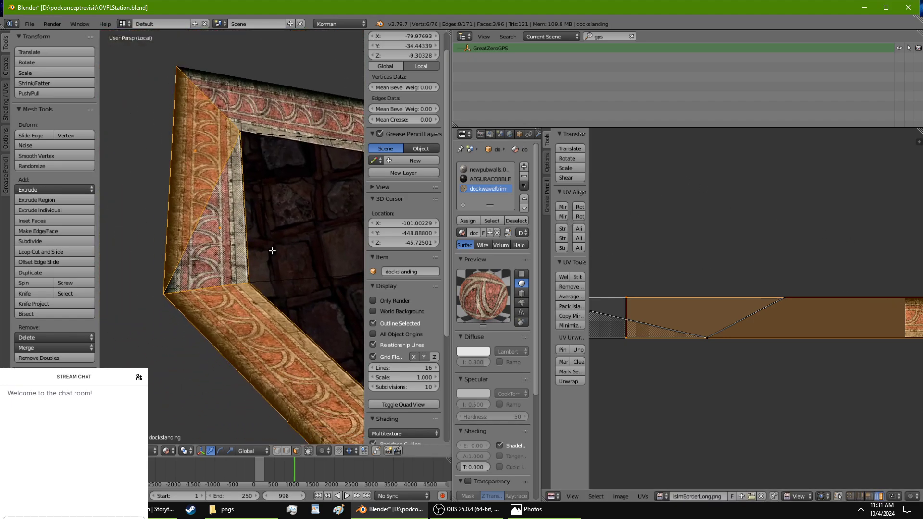
{"action": "scroll", "coordinate": [272, 250], "scroll_direction": "up", "scroll_amount": 1}
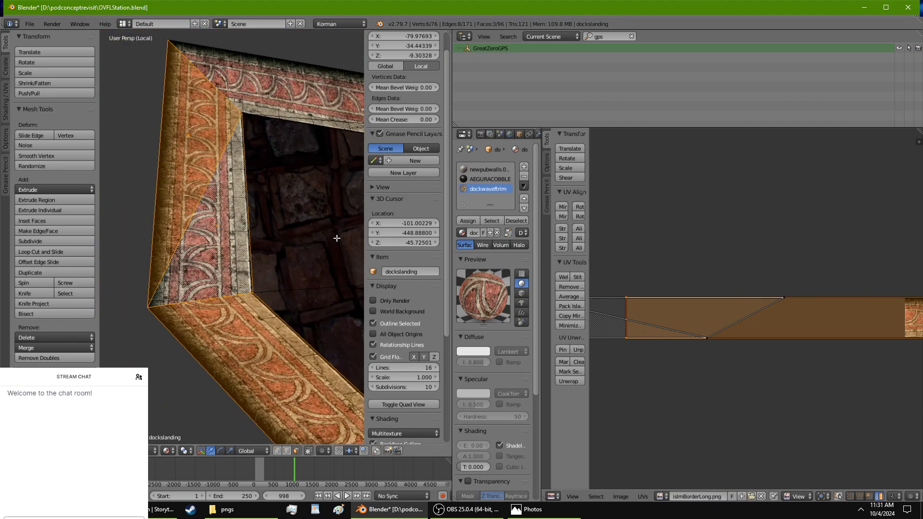
{"action": "left_click", "coordinate": [562, 207]}
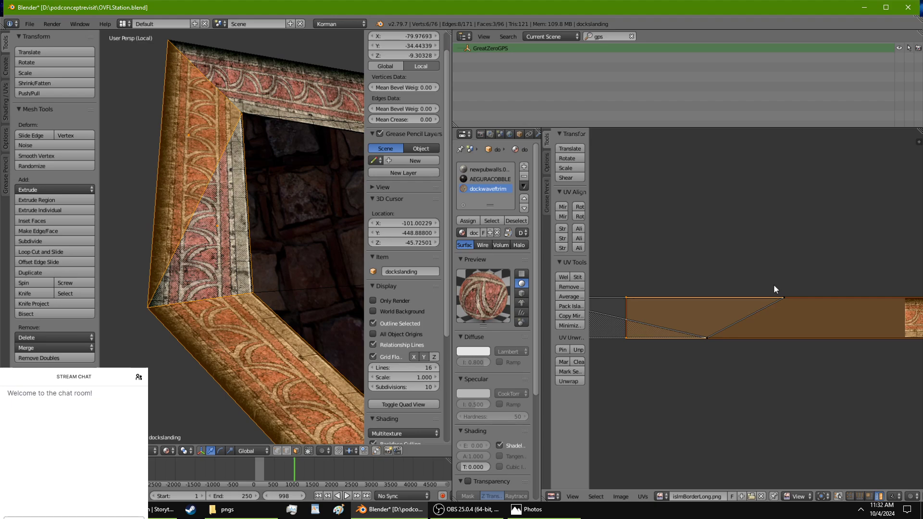
{"action": "key", "text": "s"}
{"action": "key", "text": "x"}
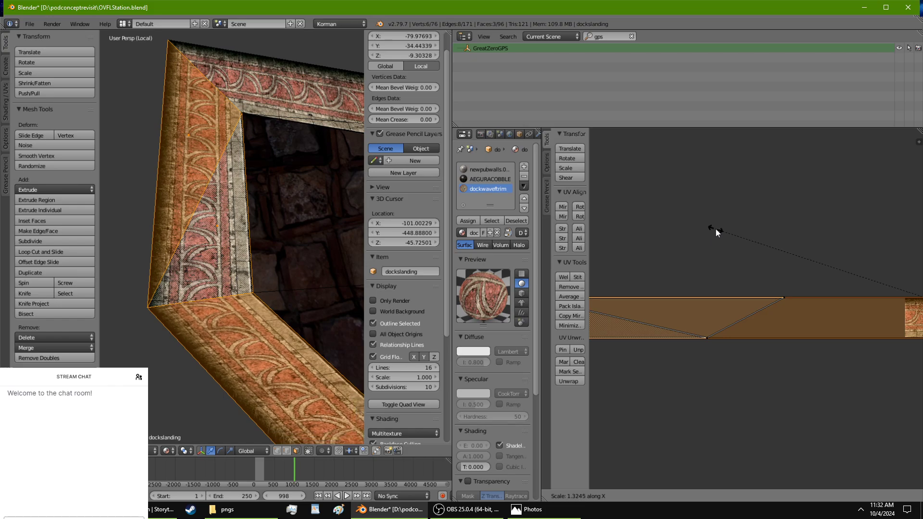
{"action": "left_click", "coordinate": [714, 228]}
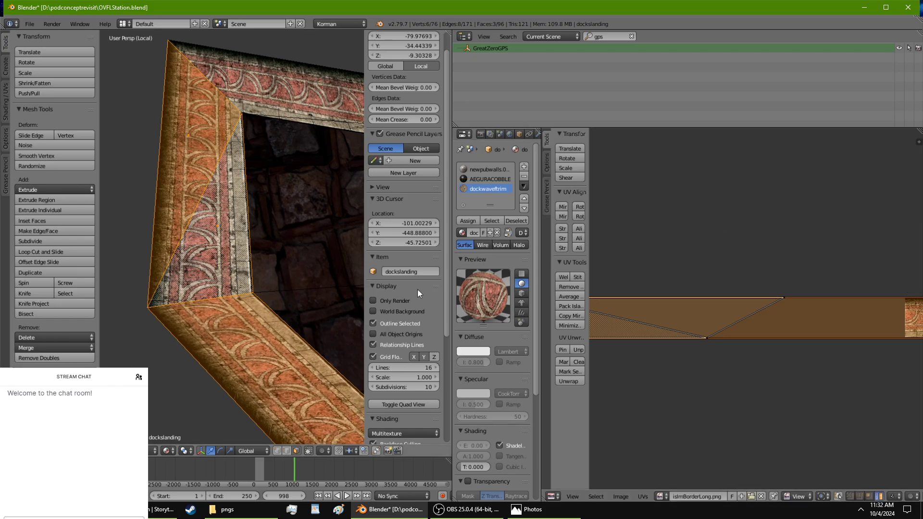
Step: Split the remaining four-sided face in the selected border trim into triangles
{"action": "middle_click_drag", "start_coordinate": [331, 314], "coordinate": [277, 289]}
{"action": "scroll", "coordinate": [278, 289], "scroll_direction": "up", "scroll_amount": 6}
{"action": "left_click", "coordinate": [63, 509]}
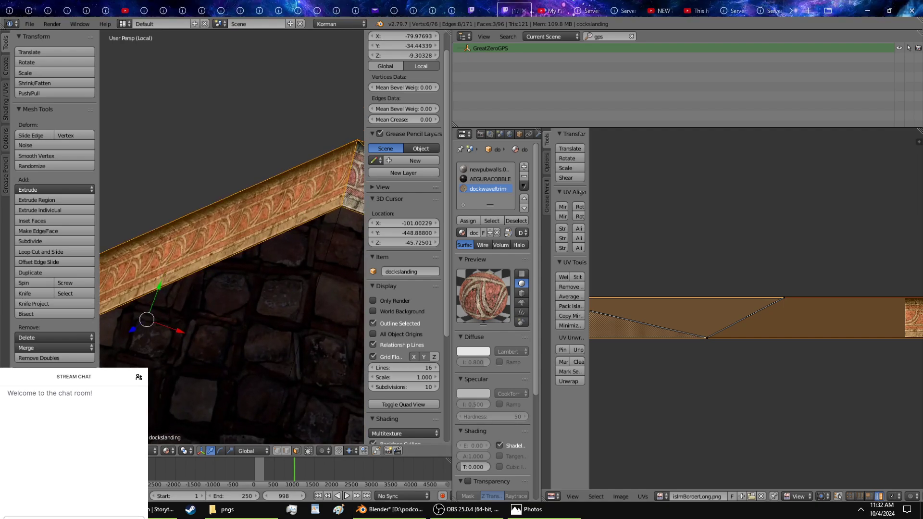
{"action": "left_click", "coordinate": [390, 509]}
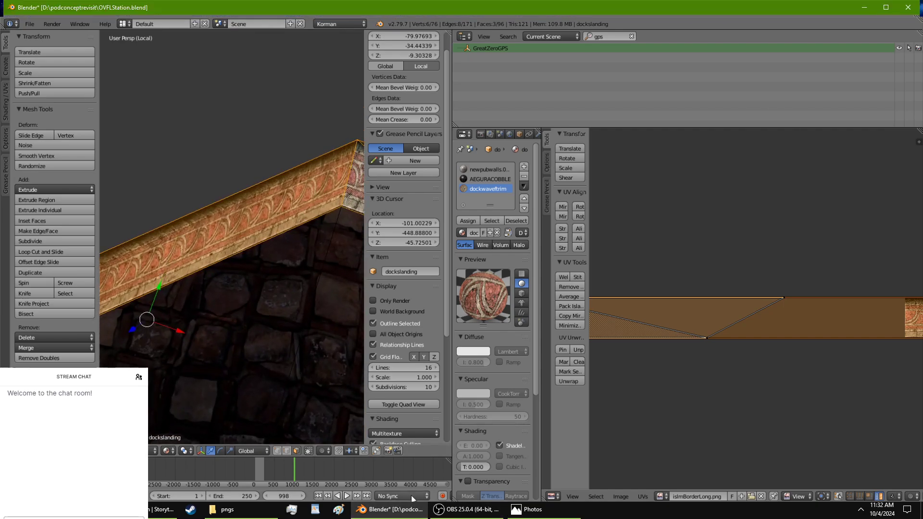
{"action": "key", "text": "j"}
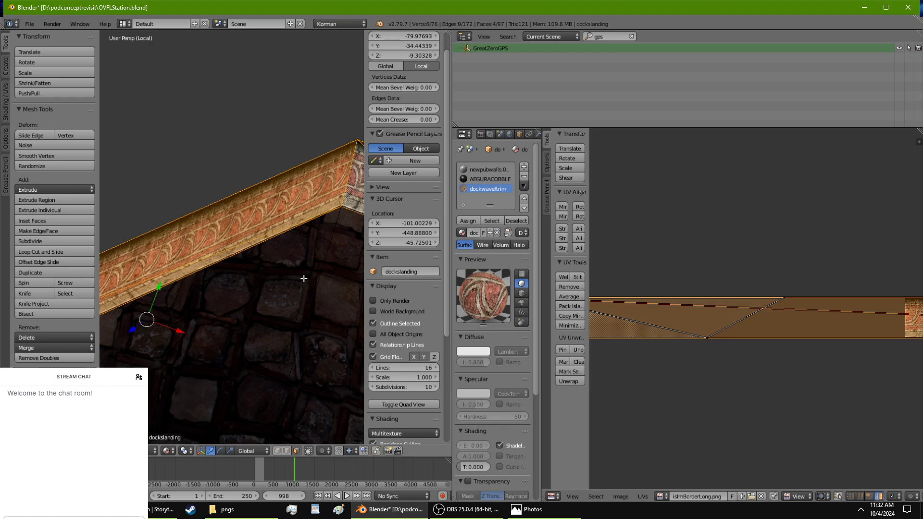
Step: Using UV vertex selection, move the lower corner at the right end of the trim's UV strip inward by about 44 units
{"action": "middle_click_drag", "start_coordinate": [290, 268], "coordinate": [282, 299]}
{"action": "scroll", "coordinate": [282, 301], "scroll_direction": "up", "scroll_amount": 4}
{"action": "scroll", "coordinate": [282, 300], "scroll_direction": "down", "scroll_amount": 3}
{"action": "scroll", "coordinate": [282, 299], "scroll_direction": "up", "scroll_amount": 3}
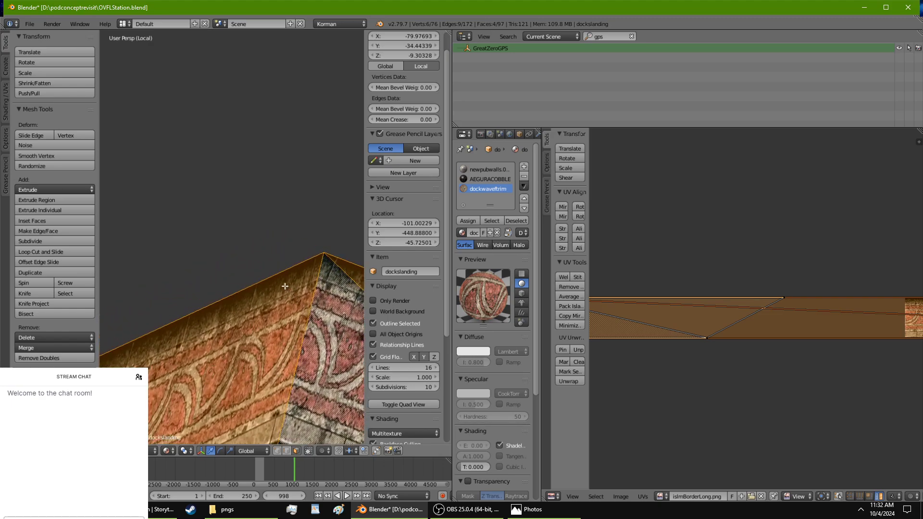
{"action": "key", "text": "g"}
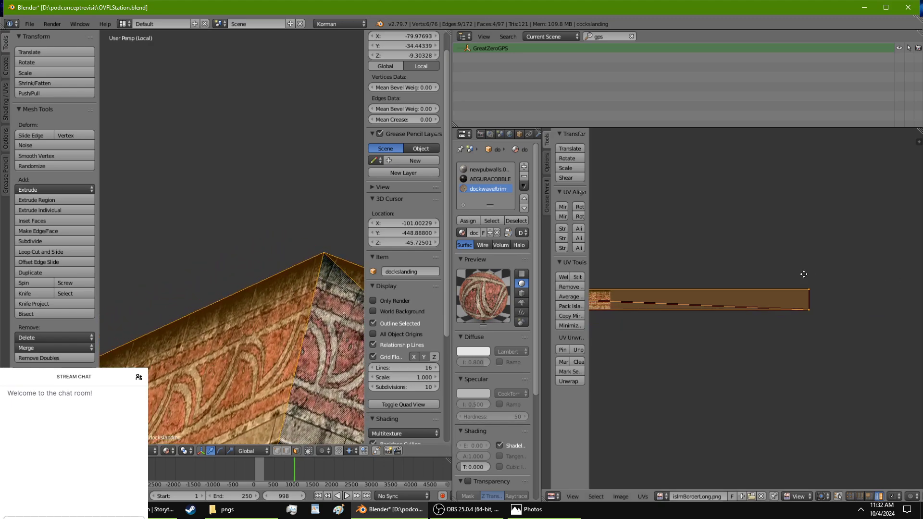
{"action": "left_click", "coordinate": [753, 330]}
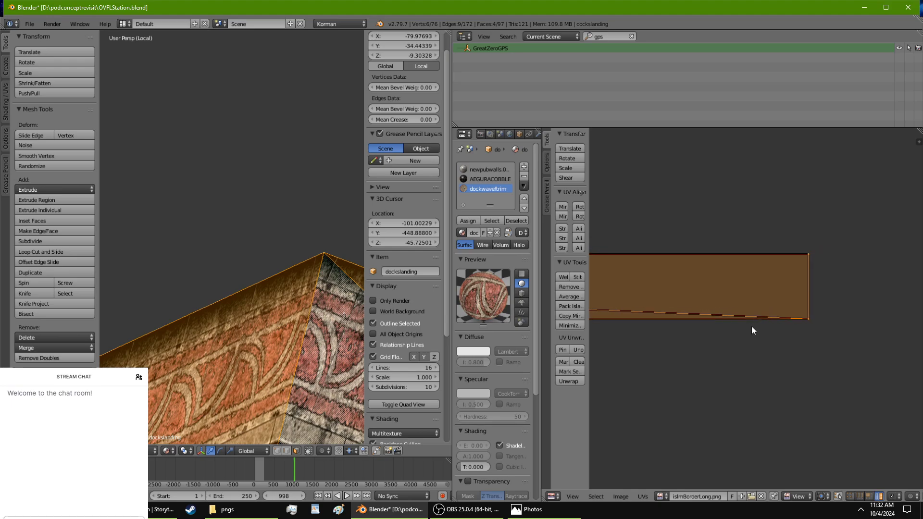
{"action": "scroll", "coordinate": [752, 329], "scroll_direction": "up", "scroll_amount": 3}
{"action": "middle_click_drag", "start_coordinate": [784, 361], "coordinate": [753, 389]}
{"action": "left_click", "coordinate": [850, 496]}
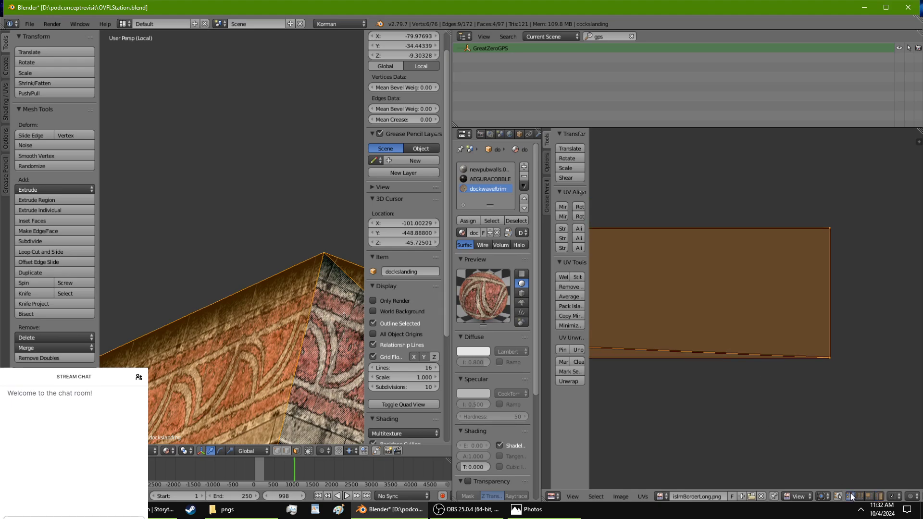
{"action": "right_click", "coordinate": [832, 363]}
{"action": "key", "text": "g"}
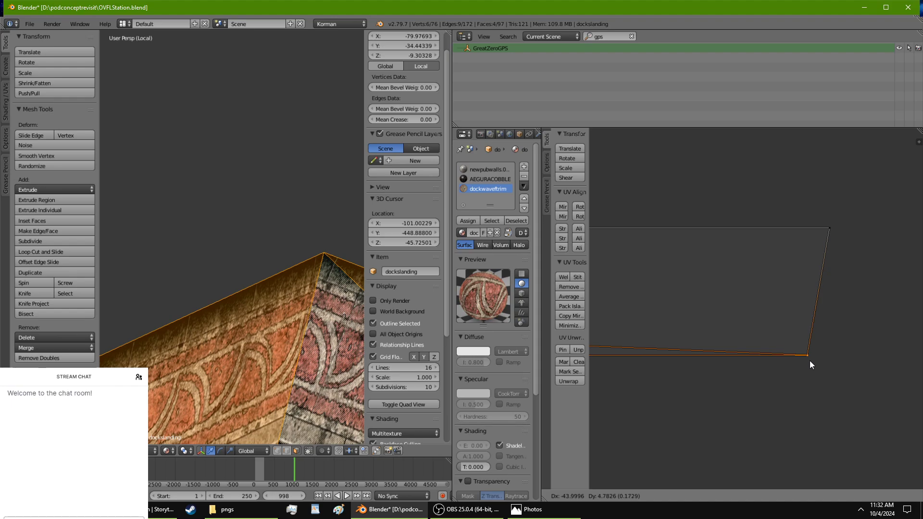
{"action": "left_click", "coordinate": [809, 361]}
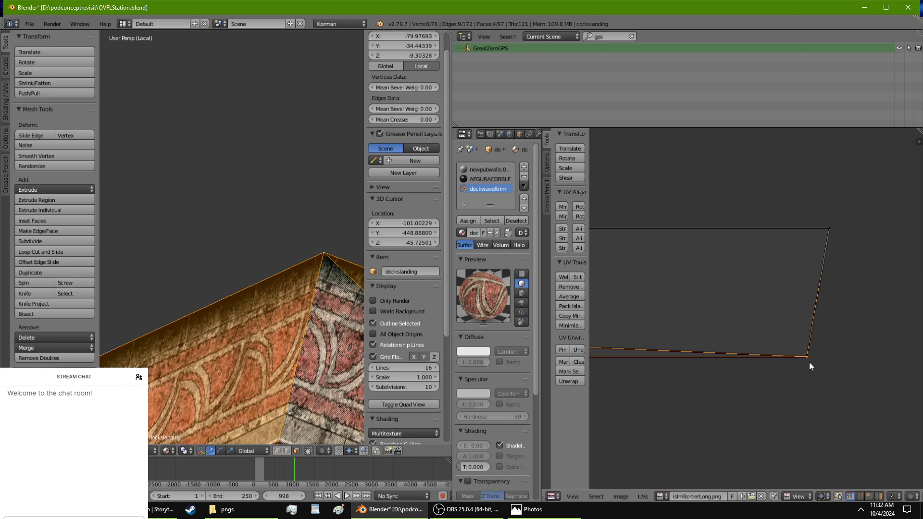
Step: Nudge the upper corner at the right end of the trim's UV strip slightly down and inward
{"action": "right_click", "coordinate": [838, 217]}
{"action": "key", "text": "g"}
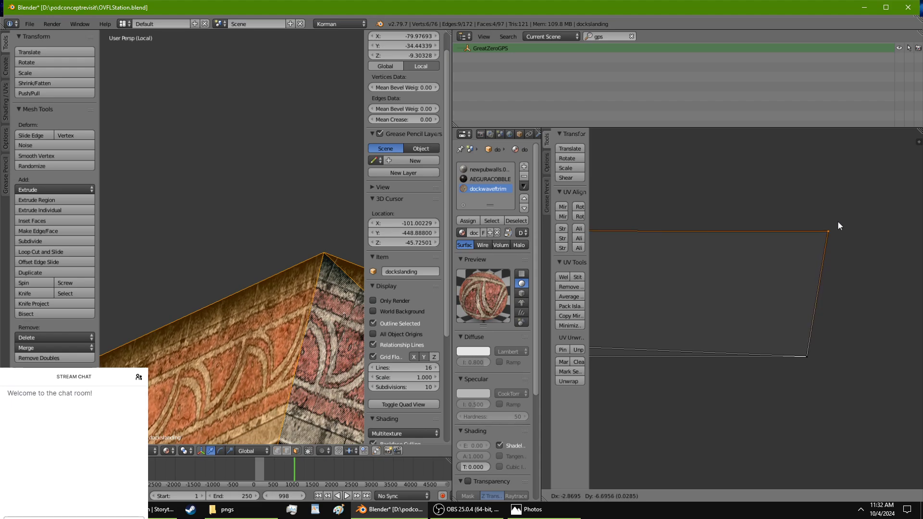
{"action": "left_click", "coordinate": [837, 220]}
{"action": "middle_click_drag", "start_coordinate": [241, 346], "coordinate": [288, 303]}
{"action": "scroll", "coordinate": [242, 330], "scroll_direction": "down", "scroll_amount": 8}
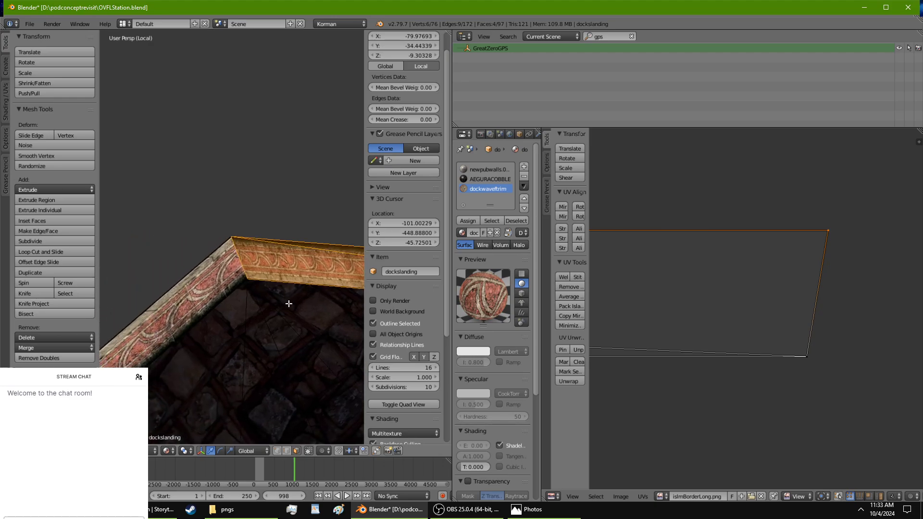
Step: Move the lower corner at the left end of the UV strip inward by about 120 units to slant that end
{"action": "middle_click_drag", "start_coordinate": [730, 319], "coordinate": [604, 310]}
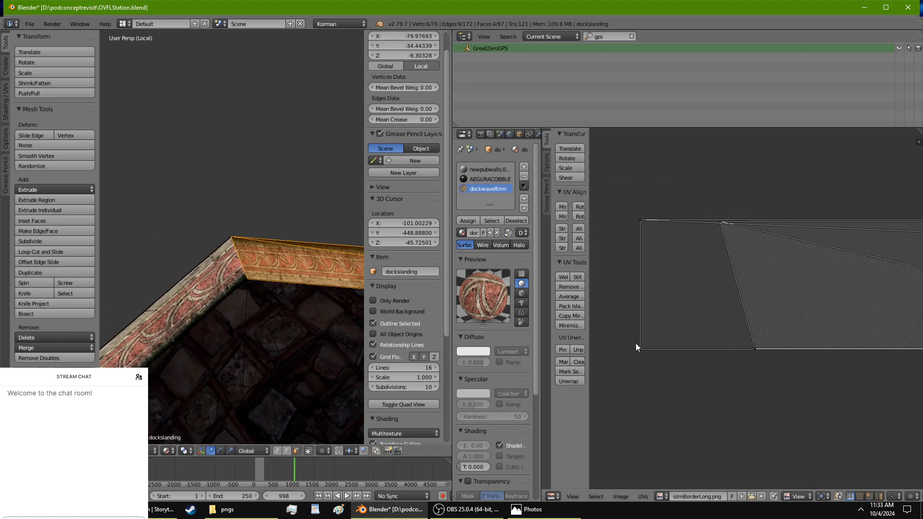
{"action": "right_click", "coordinate": [640, 350]}
{"action": "key", "text": "g"}
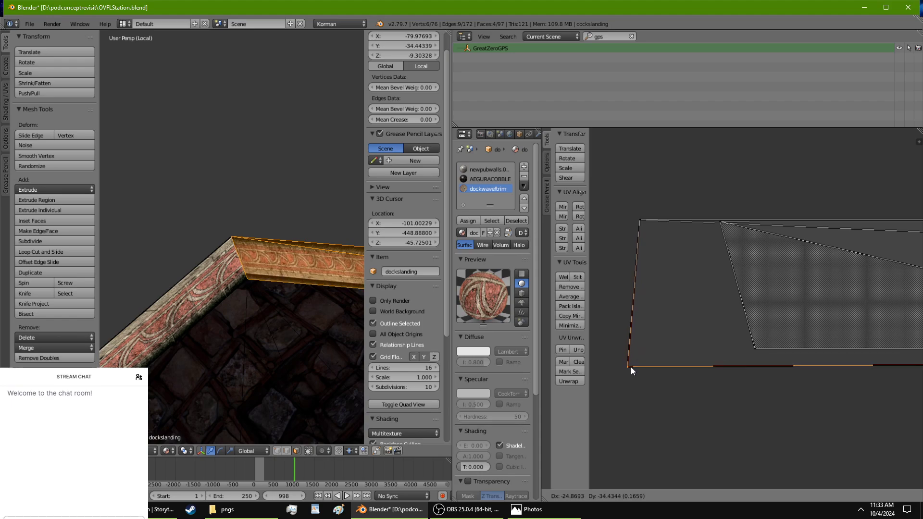
{"action": "right_click", "coordinate": [630, 368]}
{"action": "scroll", "coordinate": [630, 368], "scroll_direction": "up", "scroll_amount": 2}
{"action": "middle_click_drag", "start_coordinate": [633, 371], "coordinate": [711, 355]}
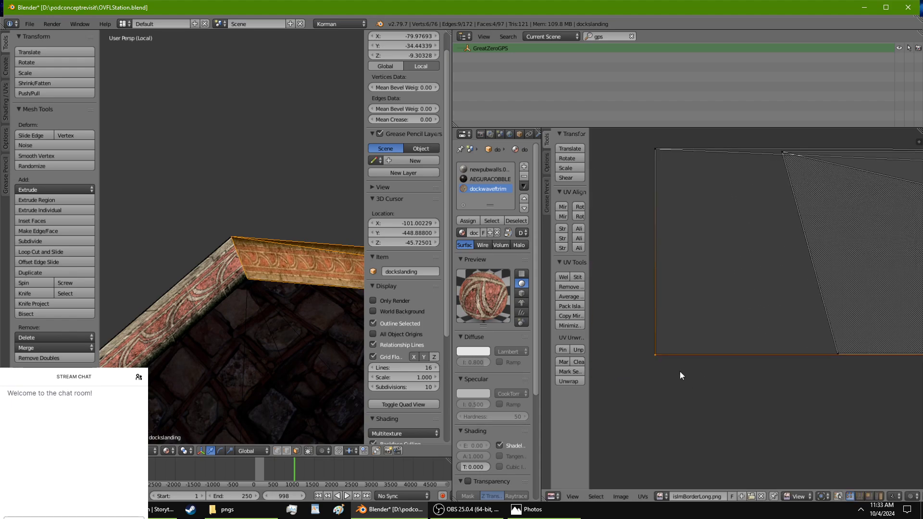
{"action": "key", "text": "g"}
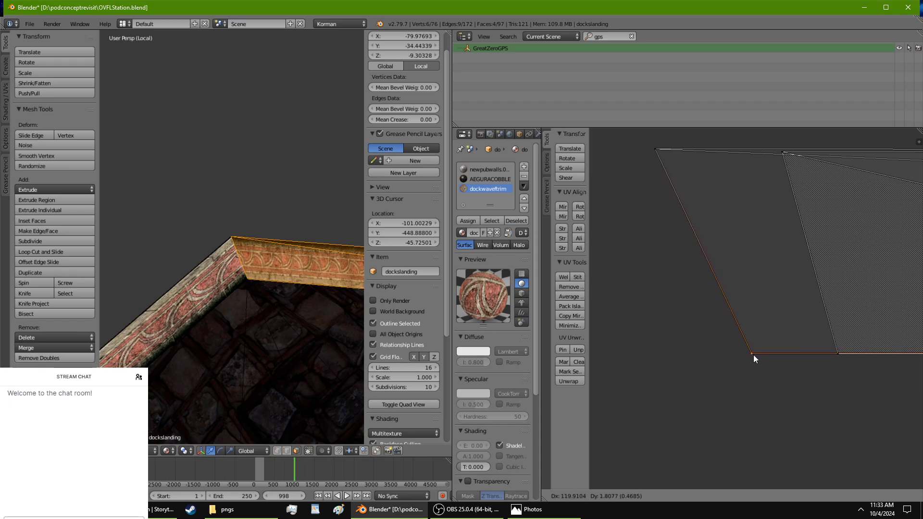
{"action": "left_click", "coordinate": [752, 356]}
Step: Try to merge all selected trim triangles around the corner into a single face
{"action": "middle_click_drag", "start_coordinate": [239, 325], "coordinate": [226, 309], "text": "shift"}
{"action": "scroll", "coordinate": [238, 288], "scroll_direction": "up", "scroll_amount": 5}
{"action": "middle_click_drag", "start_coordinate": [218, 286], "coordinate": [160, 287]}
{"action": "middle_click_drag", "start_coordinate": [239, 265], "coordinate": [205, 266]}
{"action": "scroll", "coordinate": [240, 258], "scroll_direction": "up", "scroll_amount": 6}
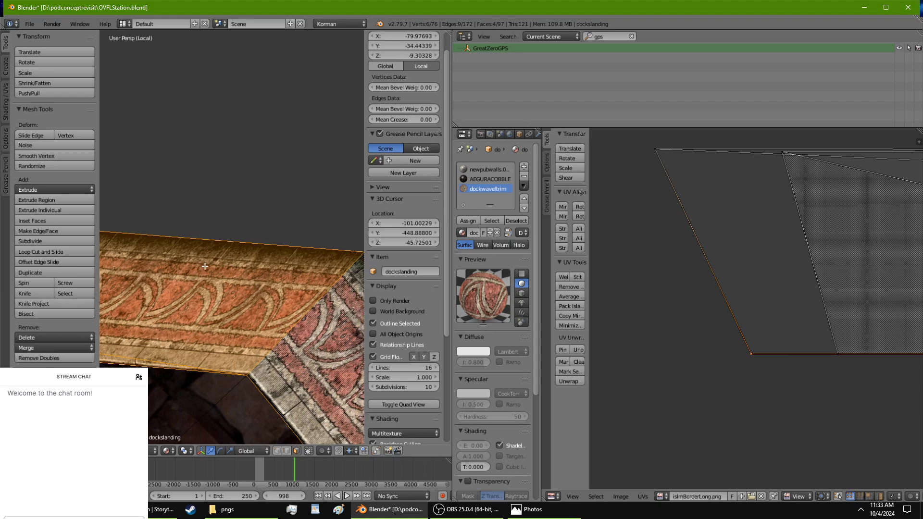
{"action": "key", "text": "f"}
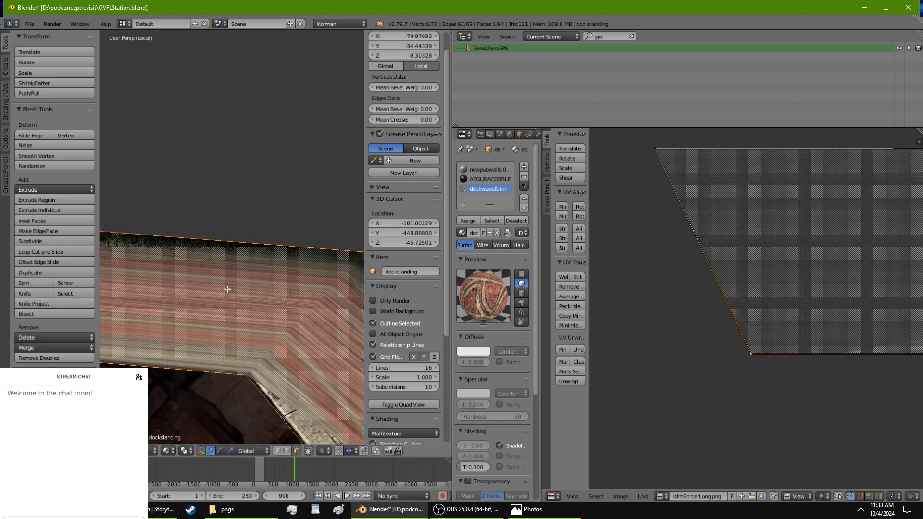
{"action": "key", "text": "ctrl+z"}
{"action": "scroll", "coordinate": [216, 288], "scroll_direction": "down", "scroll_amount": 11}
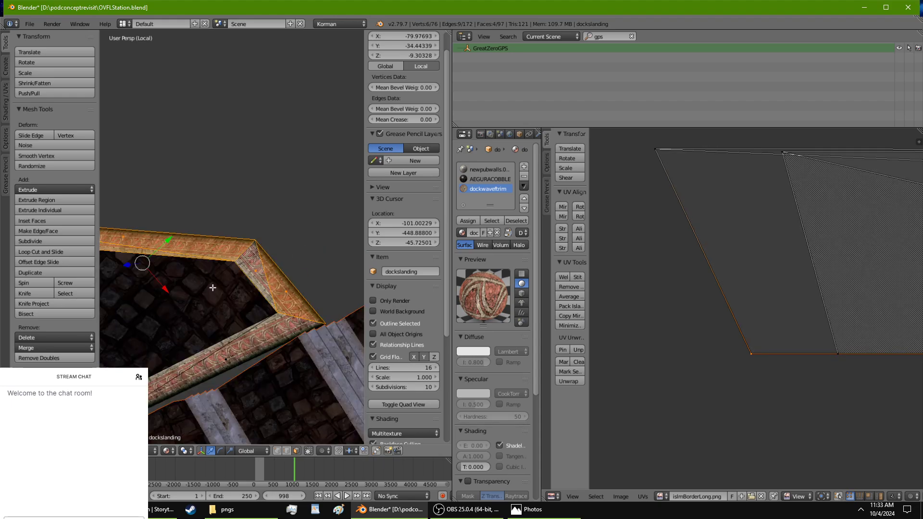
Step: Merge the two triangles of the long straight trim segment into one quad and triangulate it again
{"action": "middle_click_drag", "start_coordinate": [212, 287], "coordinate": [309, 312], "text": "shift"}
{"action": "scroll", "coordinate": [309, 312], "scroll_direction": "up", "scroll_amount": 5}
{"action": "right_click", "coordinate": [299, 372]}
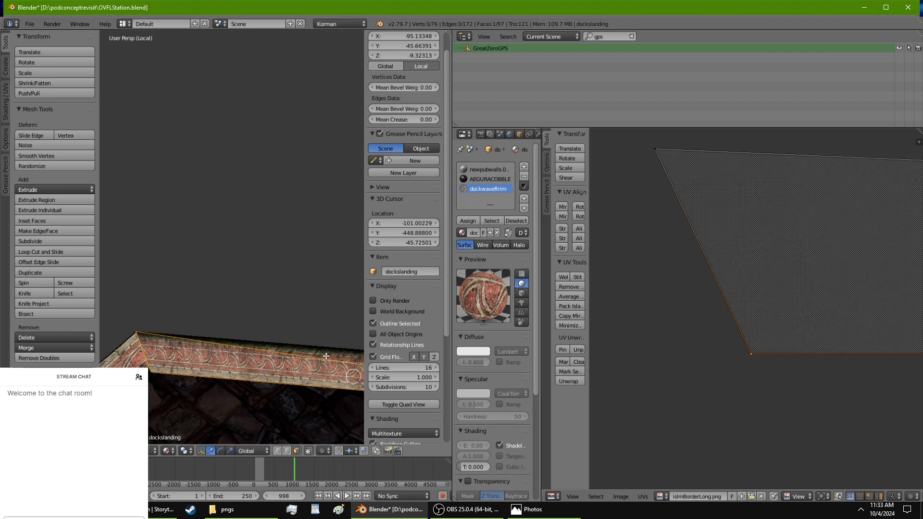
{"action": "right_click", "coordinate": [326, 356], "text": "shift"}
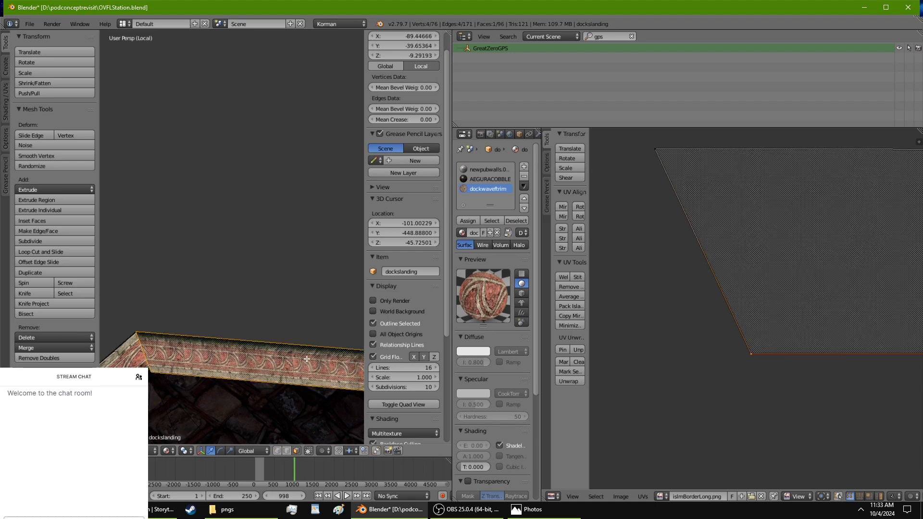
{"action": "middle_click_drag", "start_coordinate": [307, 358], "coordinate": [228, 340], "text": "shift"}
{"action": "scroll", "coordinate": [228, 339], "scroll_direction": "up", "scroll_amount": 6}
{"action": "middle_click_drag", "start_coordinate": [243, 439], "coordinate": [228, 326], "text": "shift"}
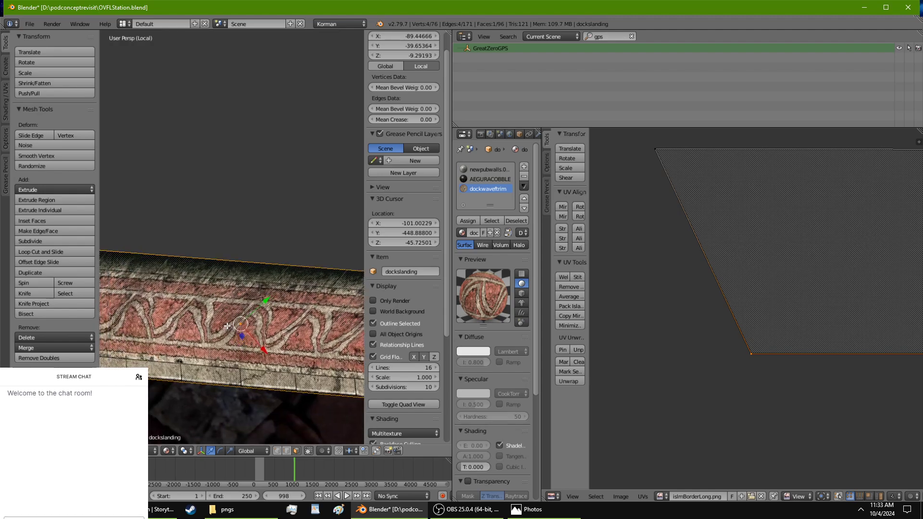
{"action": "key", "text": "ctrl+t"}
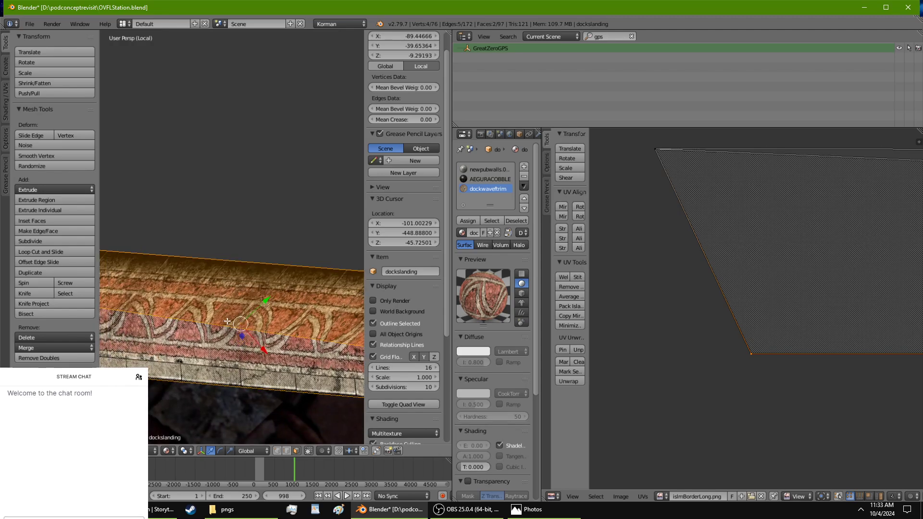
Step: Move the lower UV corner at the segment's right end further inward by about 129 units to match the mitred joint
{"action": "scroll", "coordinate": [781, 259], "scroll_direction": "down", "scroll_amount": 4}
{"action": "mouse_move", "coordinate": [790, 263]}
{"action": "middle_mouse_down"}
{"action": "mouse_move", "coordinate": [763, 270]}
{"action": "mouse_move", "coordinate": [795, 230]}
{"action": "mouse_move", "coordinate": [647, 293]}
{"action": "mouse_move", "coordinate": [831, 280]}
{"action": "mouse_move", "coordinate": [747, 283]}
{"action": "mouse_move", "coordinate": [727, 262]}
{"action": "middle_mouse_up"}
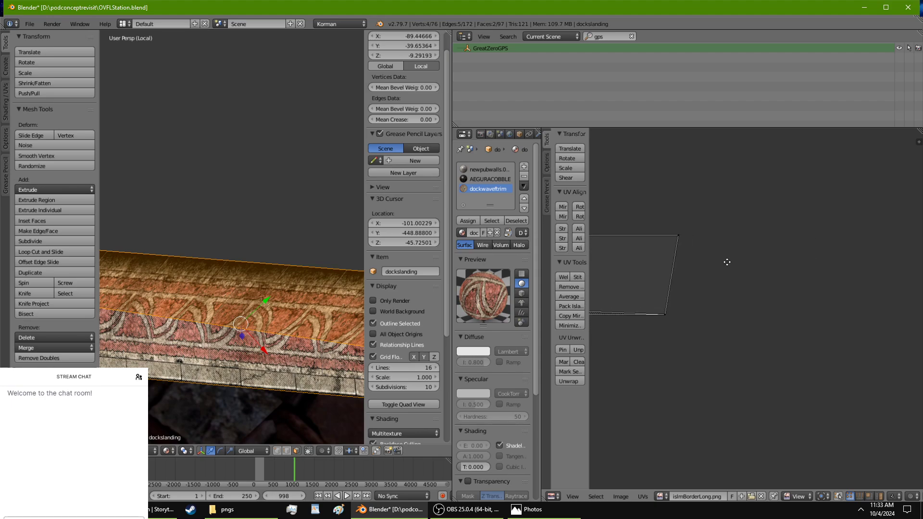
{"action": "middle_click_drag", "start_coordinate": [264, 348], "coordinate": [149, 342], "text": "shift"}
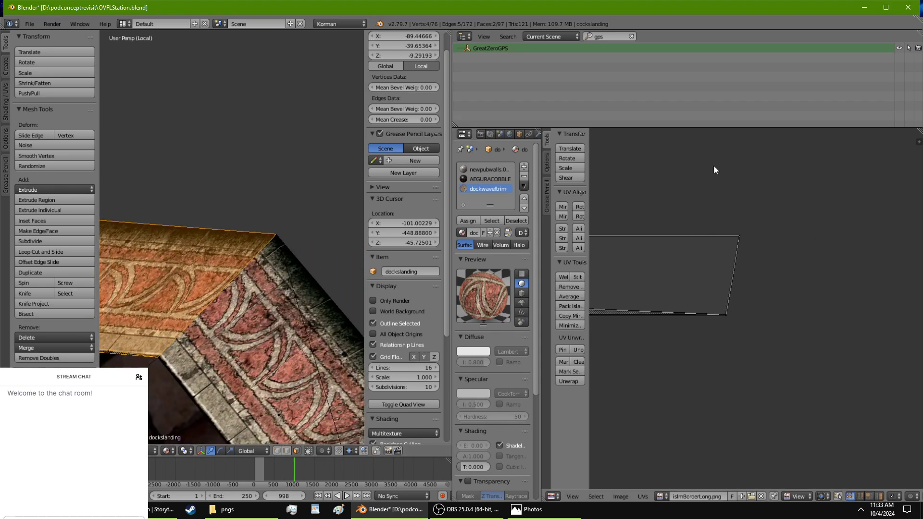
{"action": "right_click", "coordinate": [724, 313]}
{"action": "key", "text": "g"}
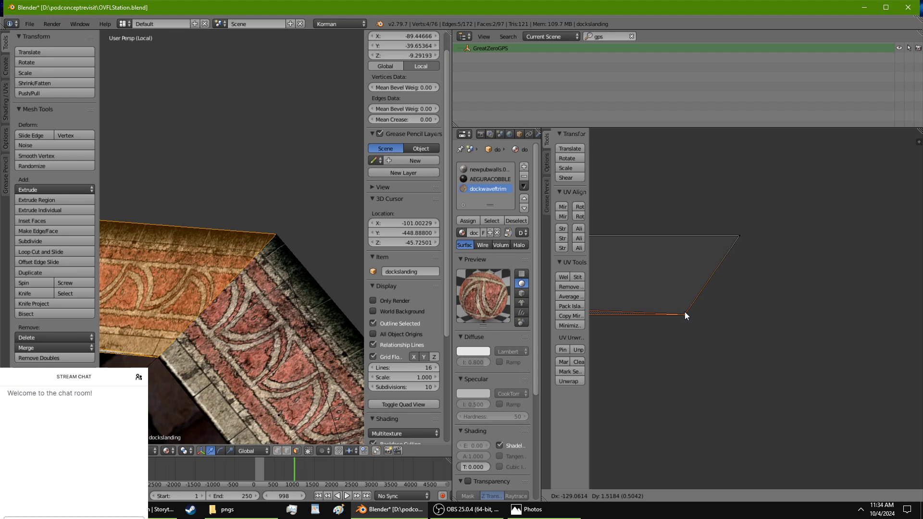
{"action": "left_click", "coordinate": [685, 316]}
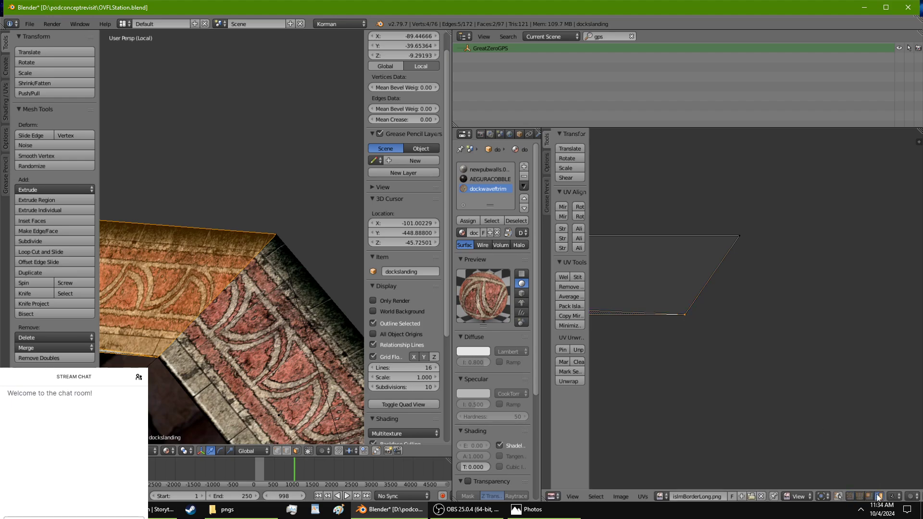
Step: Shift the slanted right end edge of the UV strip outward by about 65 units and return to Object Mode
{"action": "left_click", "coordinate": [722, 275]}
{"action": "key", "text": "g"}
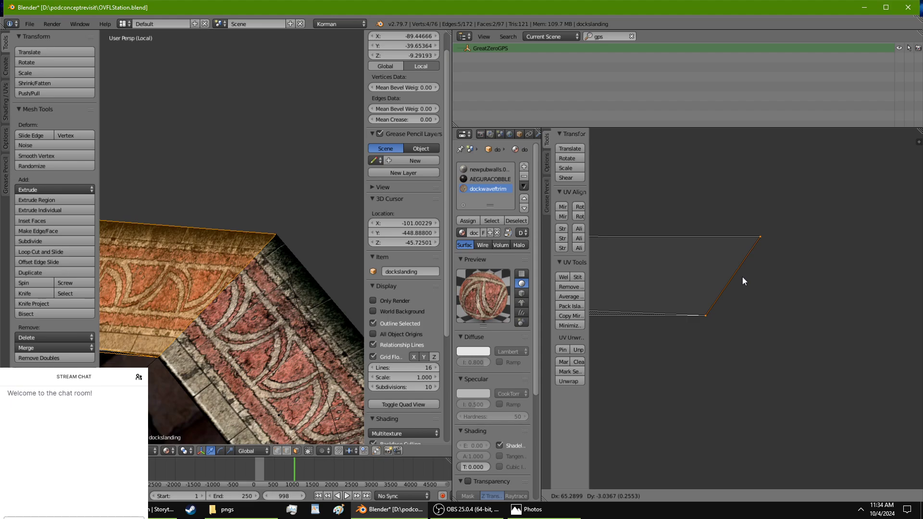
{"action": "left_click", "coordinate": [742, 278]}
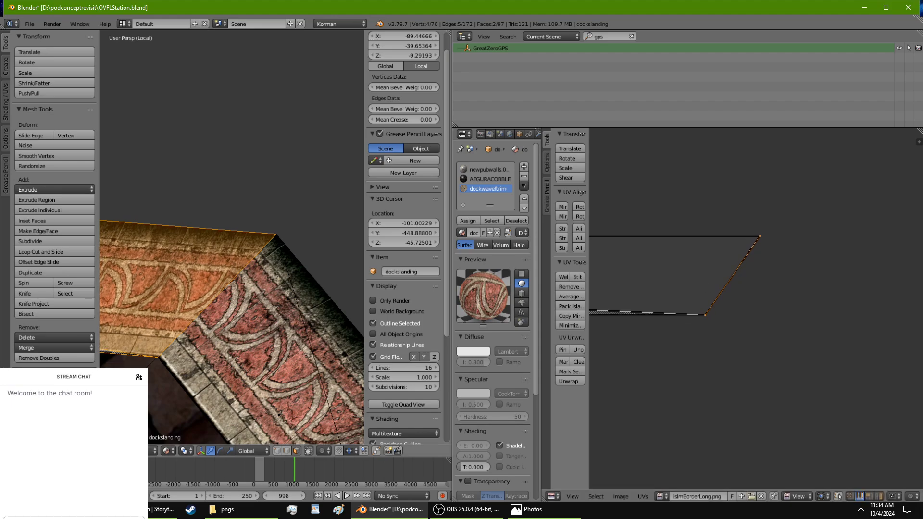
{"action": "scroll", "coordinate": [227, 358], "scroll_direction": "up", "scroll_amount": 5}
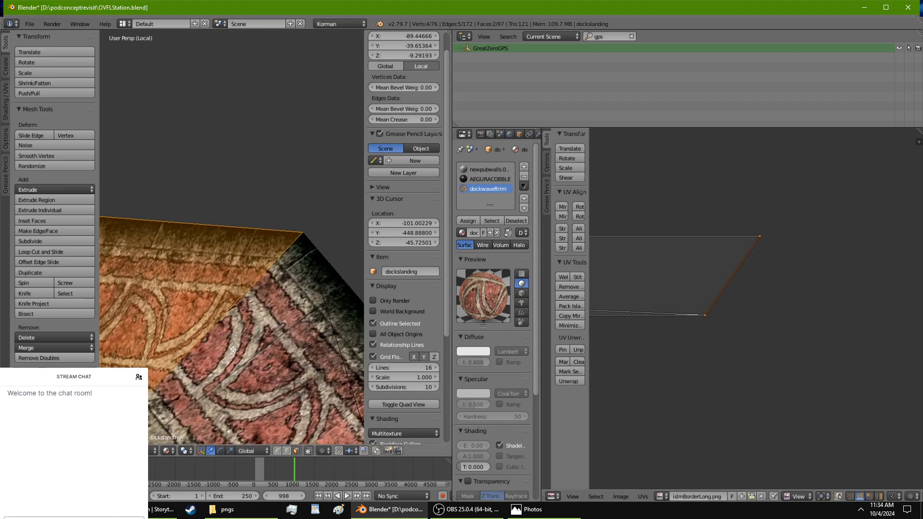
{"action": "scroll", "coordinate": [233, 343], "scroll_direction": "down", "scroll_amount": 1}
{"action": "key", "text": "Tab"}
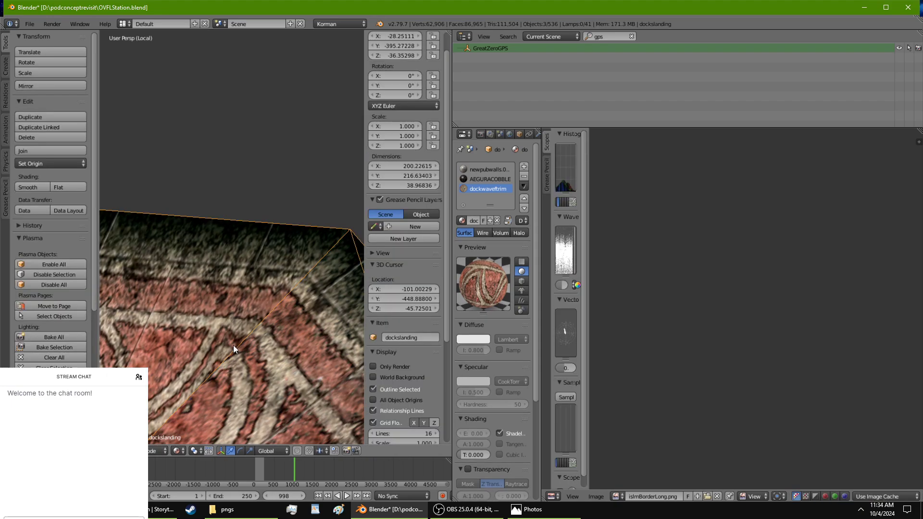
Step: In Edit Mode, move the inner edge of the short trim segment about 1.3 units outward along Y to narrow the band
{"action": "middle_click_drag", "start_coordinate": [233, 345], "coordinate": [261, 379]}
{"action": "scroll", "coordinate": [270, 347], "scroll_direction": "up", "scroll_amount": 8}
{"action": "scroll", "coordinate": [262, 362], "scroll_direction": "down", "scroll_amount": 7}
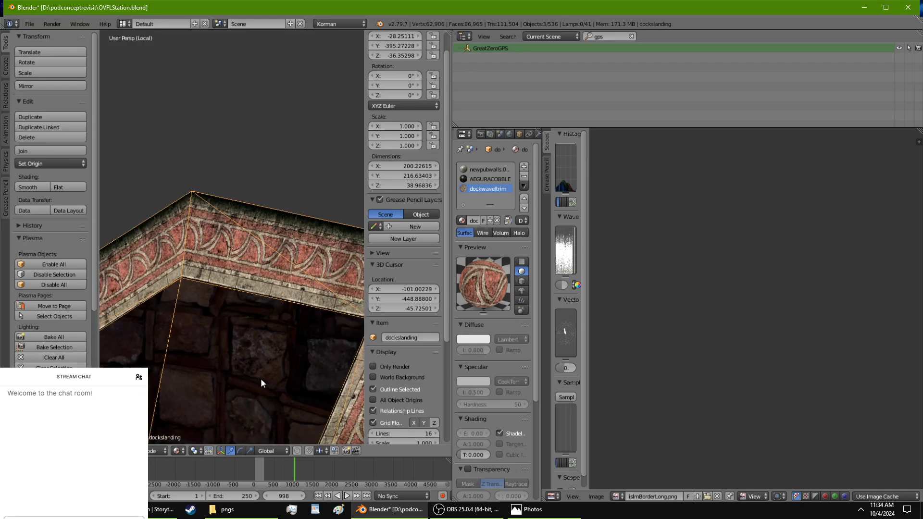
{"action": "scroll", "coordinate": [261, 378], "scroll_direction": "down", "scroll_amount": 4}
{"action": "key", "text": "Tab"}
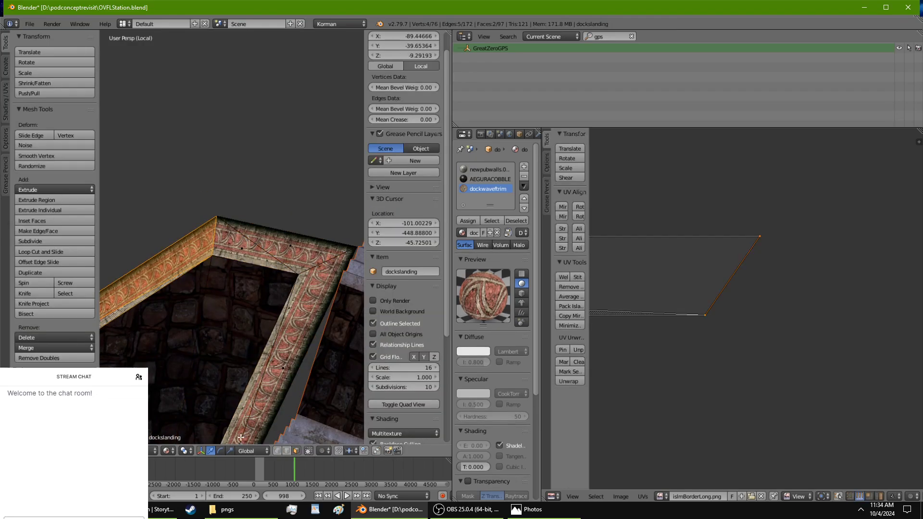
{"action": "left_click", "coordinate": [286, 452]}
{"action": "right_click", "coordinate": [276, 272]}
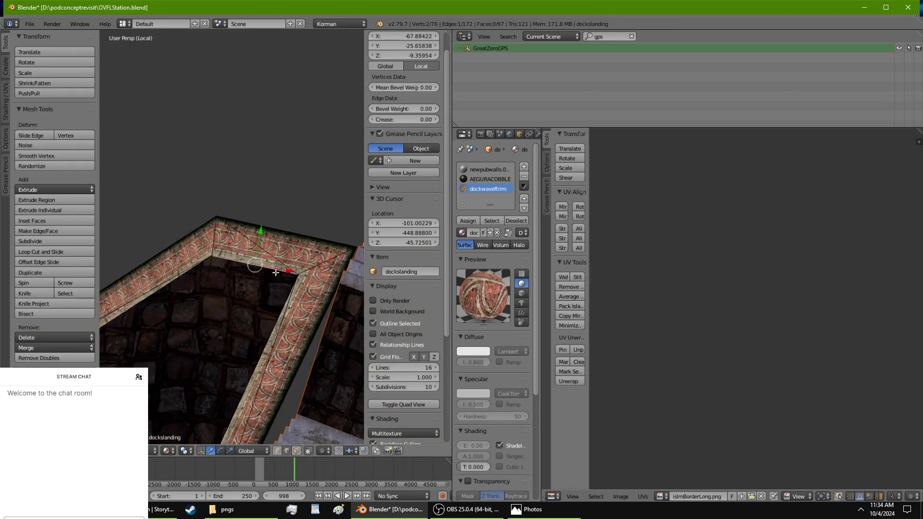
{"action": "left_click_drag", "start_coordinate": [261, 245], "coordinate": [272, 248]}
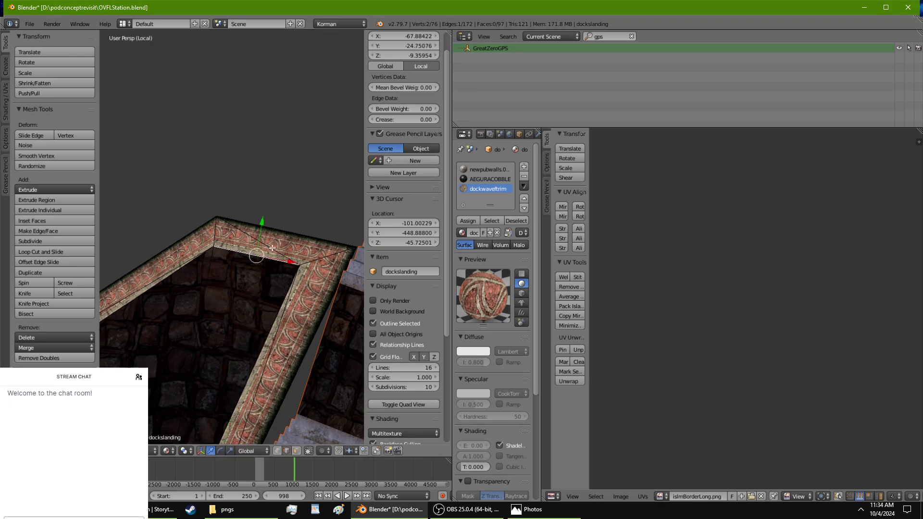
{"action": "middle_click_drag", "start_coordinate": [302, 284], "coordinate": [325, 313], "text": "shift"}
{"action": "scroll", "coordinate": [324, 313], "scroll_direction": "up", "scroll_amount": 3}
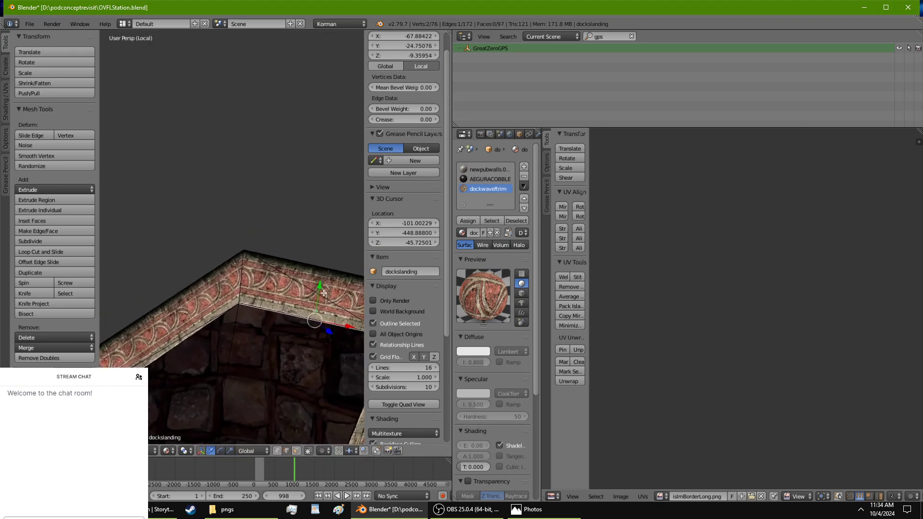
{"action": "left_click_drag", "start_coordinate": [321, 289], "coordinate": [322, 281]}
{"action": "middle_click_drag", "start_coordinate": [329, 283], "coordinate": [292, 272], "text": "shift"}
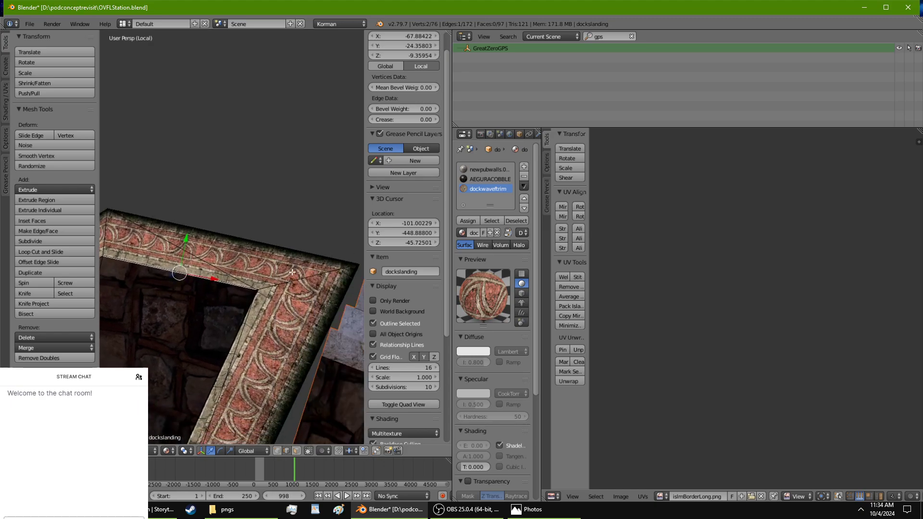
Step: Reposition the inner corner vertex at the short segment's right end to about X -61.4, Y -24.45
{"action": "right_click", "coordinate": [259, 288]}
{"action": "key", "text": "g"}
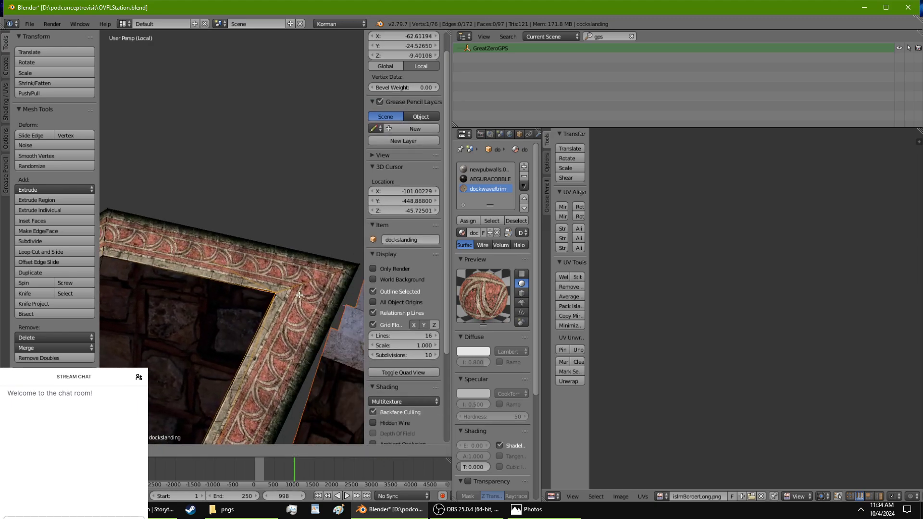
{"action": "left_click_drag", "start_coordinate": [298, 295], "coordinate": [320, 297]}
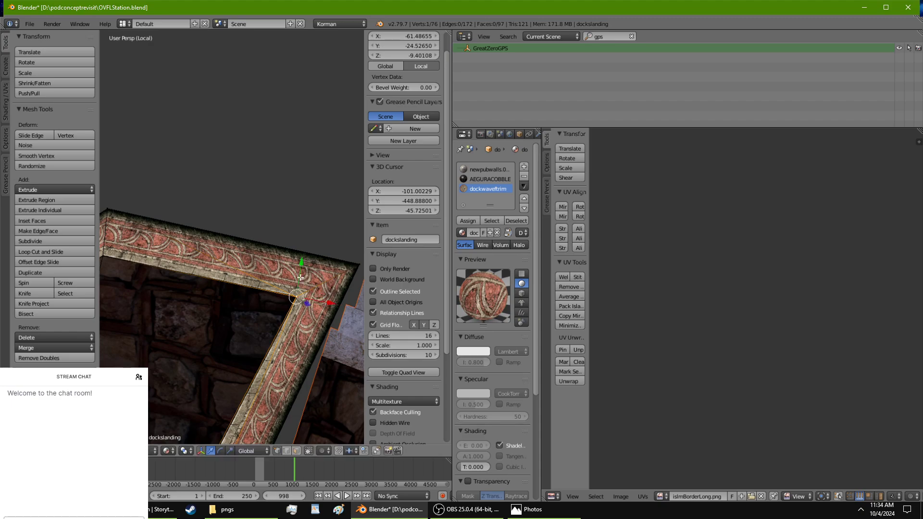
{"action": "key", "text": "y"}
{"action": "left_click", "coordinate": [299, 268]}
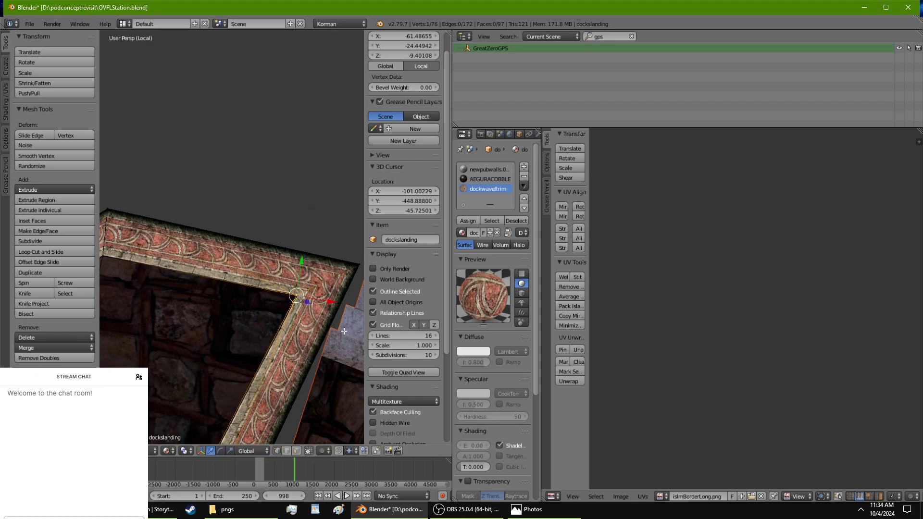
Step: Move the inner corner vertex at the far end of the adjoining long trim segment to about X -71.08, Y -55.35
{"action": "middle_click_drag", "start_coordinate": [334, 309], "coordinate": [169, 212]}
{"action": "scroll", "coordinate": [231, 216], "scroll_direction": "up", "scroll_amount": 6}
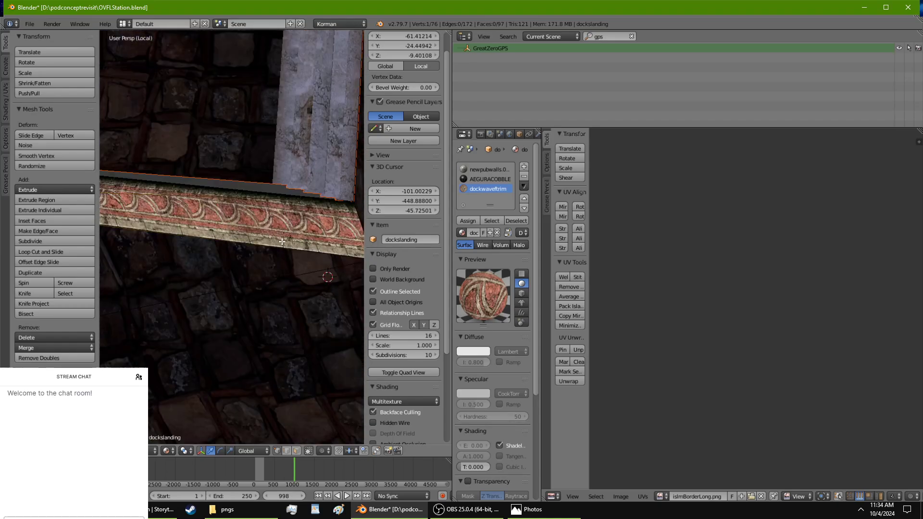
{"action": "middle_click_drag", "start_coordinate": [337, 211], "coordinate": [305, 258], "text": "shift"}
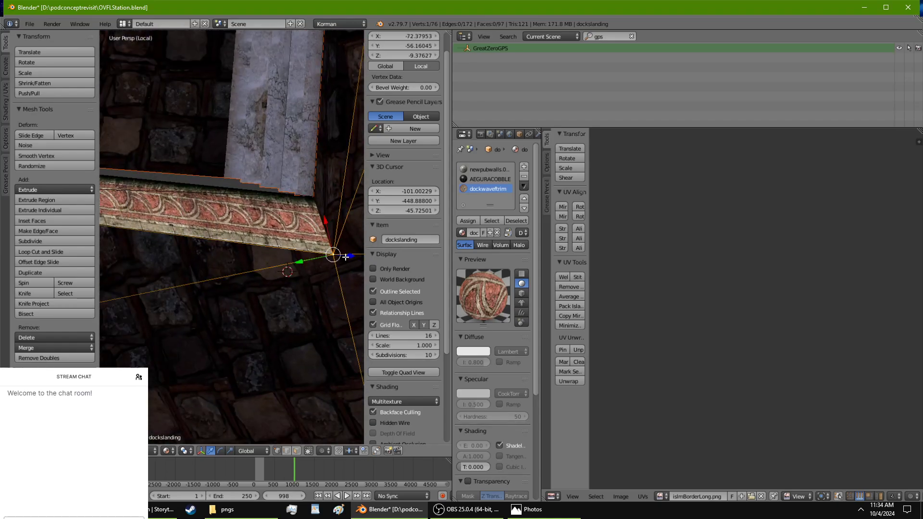
{"action": "left_click_drag", "start_coordinate": [303, 262], "coordinate": [288, 265]}
{"action": "key", "text": "g"}
{"action": "key", "text": "x"}
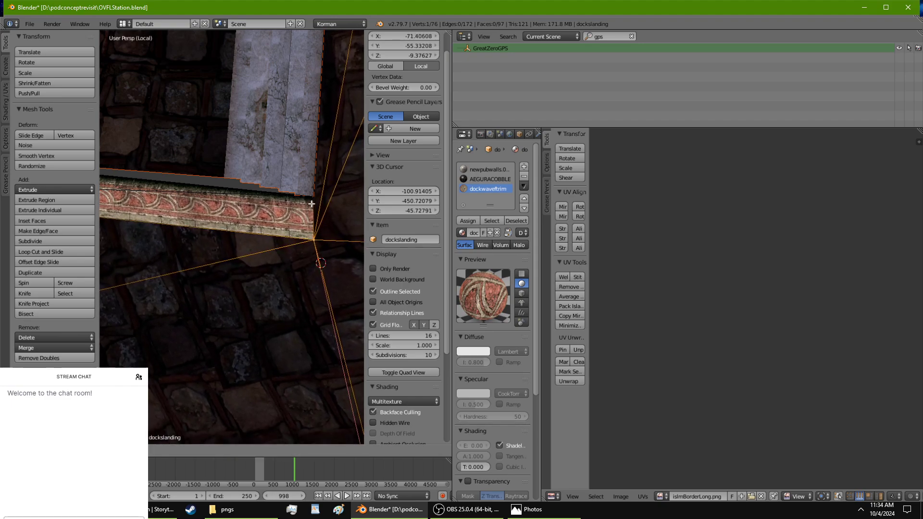
{"action": "left_click_drag", "start_coordinate": [311, 197], "coordinate": [311, 198]}
{"action": "left_click_drag", "start_coordinate": [290, 236], "coordinate": [290, 235]}
{"action": "left_click_drag", "start_coordinate": [305, 195], "coordinate": [305, 196]}
Step: Try shifting the outer corner vertex at the short segment's right end inward by about 0.5 units along X, and undo it
{"action": "scroll", "coordinate": [323, 238], "scroll_direction": "down", "scroll_amount": 7}
{"action": "middle_click_drag", "start_coordinate": [292, 245], "coordinate": [212, 300]}
{"action": "scroll", "coordinate": [326, 235], "scroll_direction": "up", "scroll_amount": 5}
{"action": "middle_click_drag", "start_coordinate": [257, 277], "coordinate": [244, 279]}
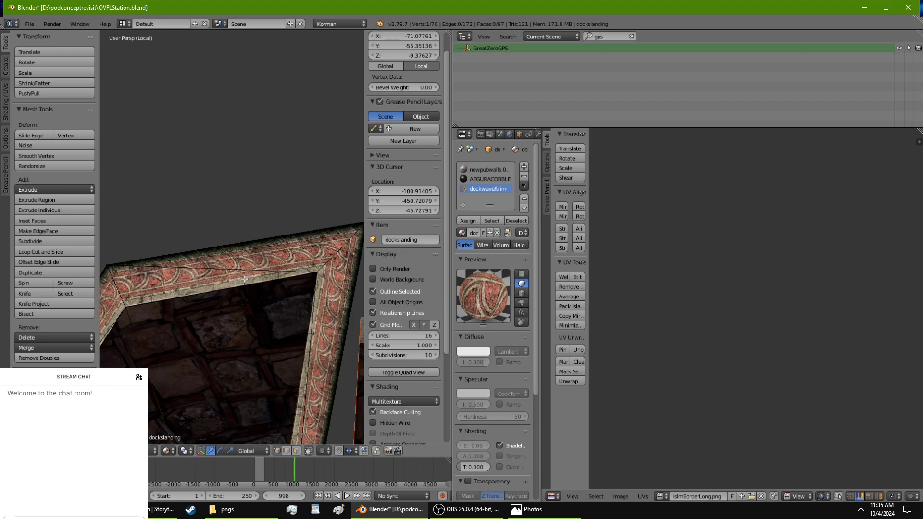
{"action": "scroll", "coordinate": [303, 262], "scroll_direction": "down", "scroll_amount": 4}
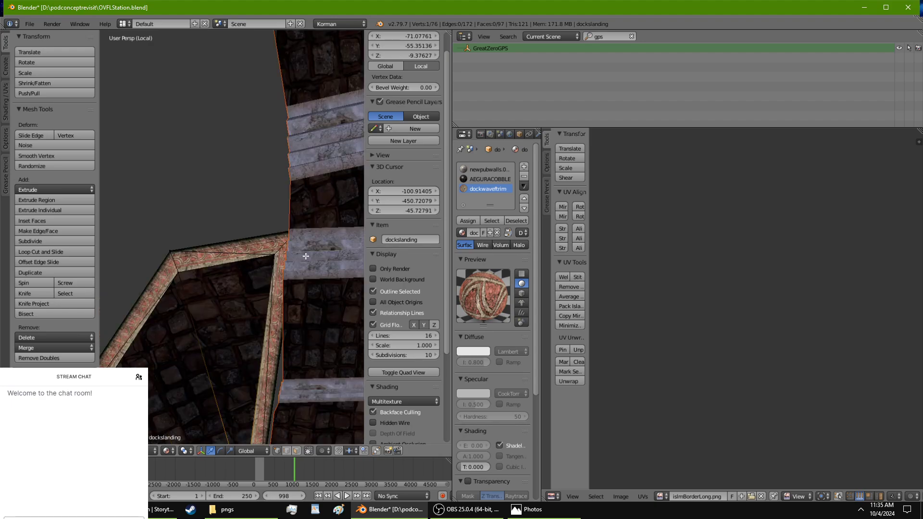
{"action": "scroll", "coordinate": [305, 257], "scroll_direction": "up", "scroll_amount": 4}
{"action": "middle_click_drag", "start_coordinate": [363, 217], "coordinate": [355, 237], "text": "shift"}
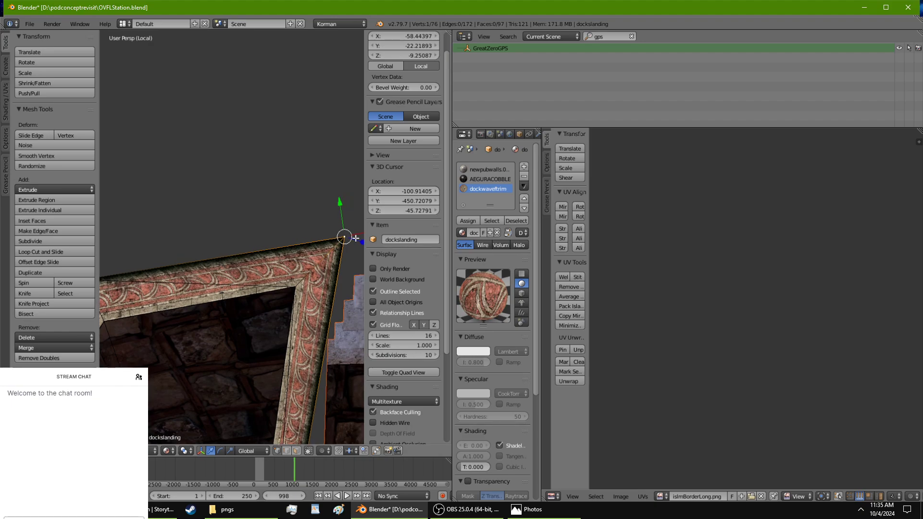
{"action": "left_click_drag", "start_coordinate": [360, 234], "coordinate": [351, 237]}
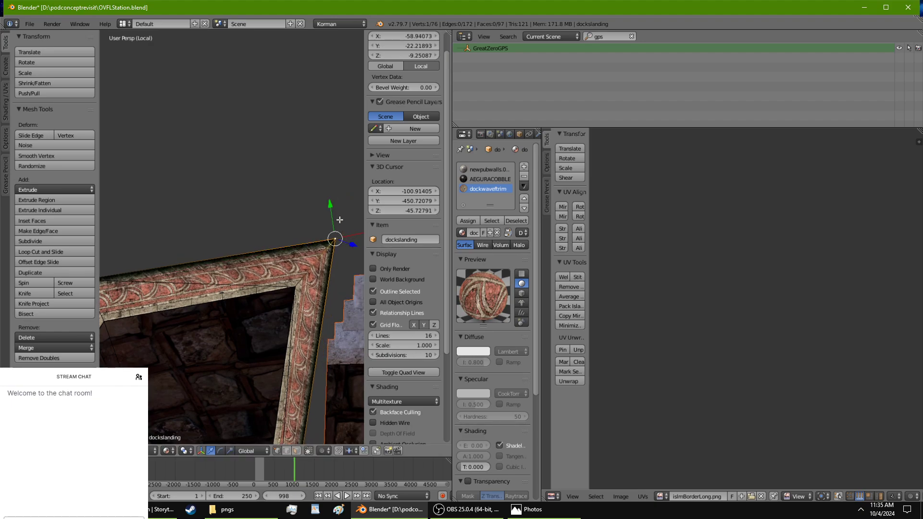
{"action": "key", "text": "ctrl+z"}
Step: Move the outer corner vertex at the short segment's right end inward to about X -59.40, Y -23.26
{"action": "middle_click_drag", "start_coordinate": [343, 271], "coordinate": [316, 234], "text": "shift"}
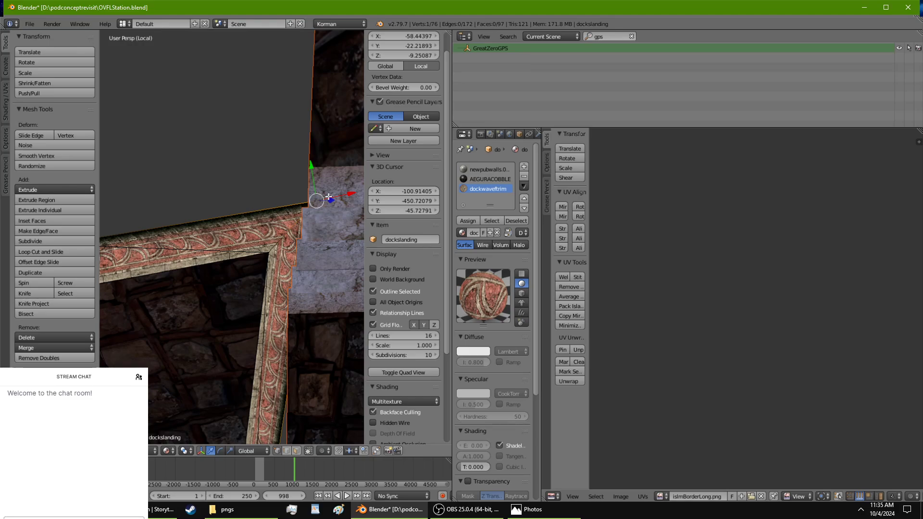
{"action": "middle_click_drag", "start_coordinate": [328, 197], "coordinate": [338, 191]}
{"action": "left_click_drag", "start_coordinate": [356, 143], "coordinate": [356, 149]}
{"action": "middle_click_drag", "start_coordinate": [357, 176], "coordinate": [346, 181]}
{"action": "left_click_drag", "start_coordinate": [358, 191], "coordinate": [317, 183]}
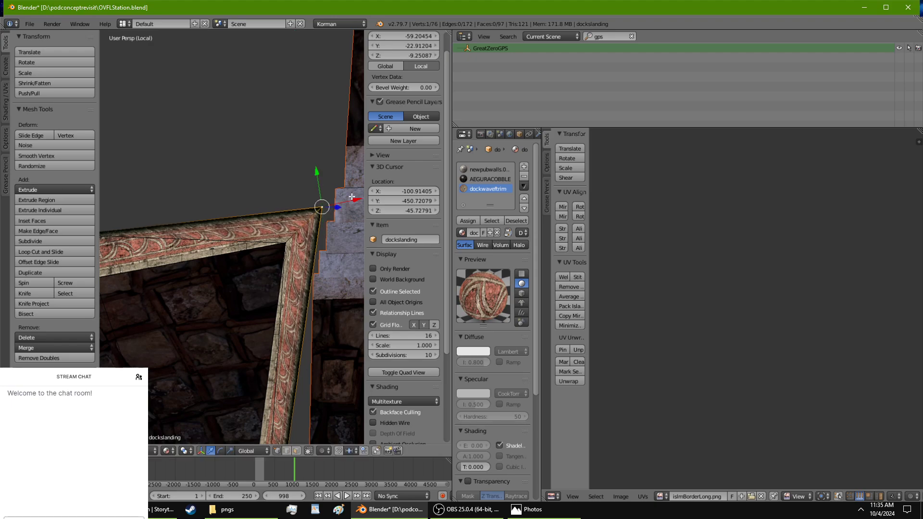
{"action": "left_click_drag", "start_coordinate": [359, 204], "coordinate": [361, 204]}
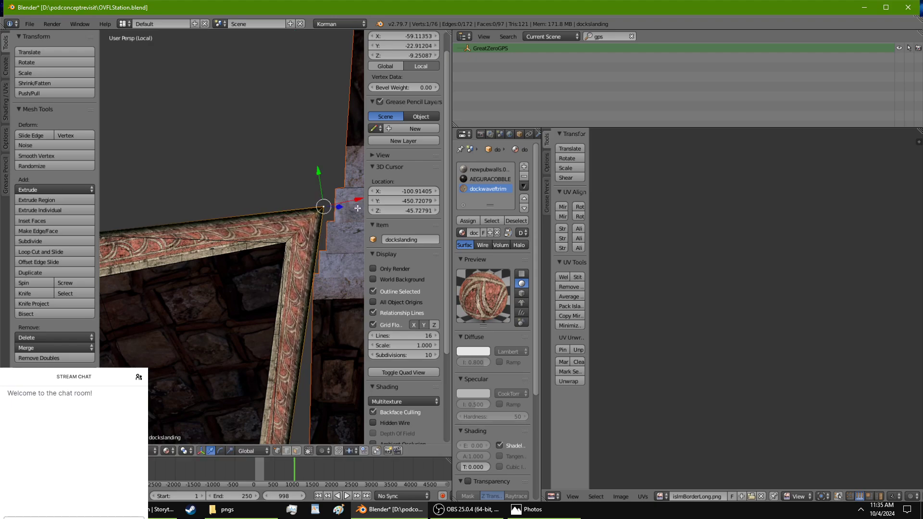
{"action": "mouse_move", "coordinate": [361, 204]}
{"action": "middle_mouse_down"}
{"action": "mouse_move", "coordinate": [356, 100]}
{"action": "mouse_move", "coordinate": [354, 222]}
{"action": "mouse_move", "coordinate": [356, 169]}
{"action": "mouse_move", "coordinate": [358, 203]}
{"action": "mouse_move", "coordinate": [350, 204]}
{"action": "middle_mouse_up"}
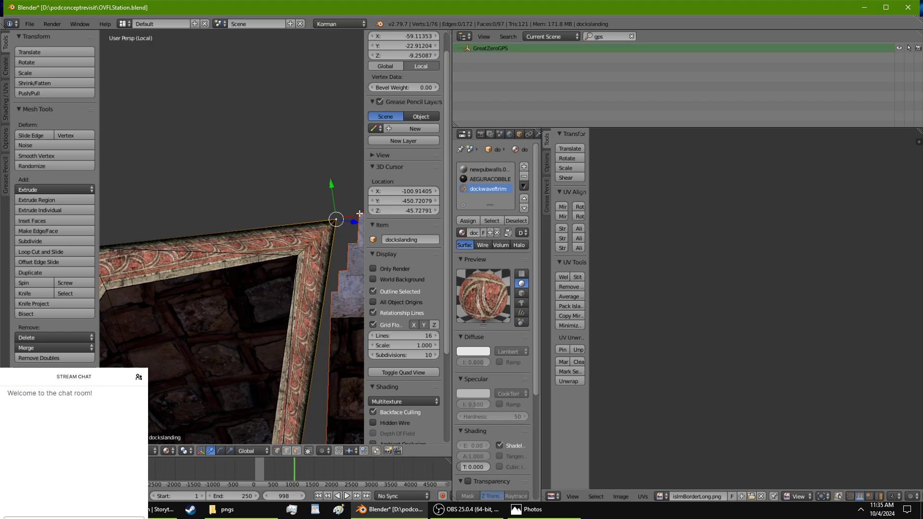
{"action": "left_click_drag", "start_coordinate": [330, 192], "coordinate": [328, 191]}
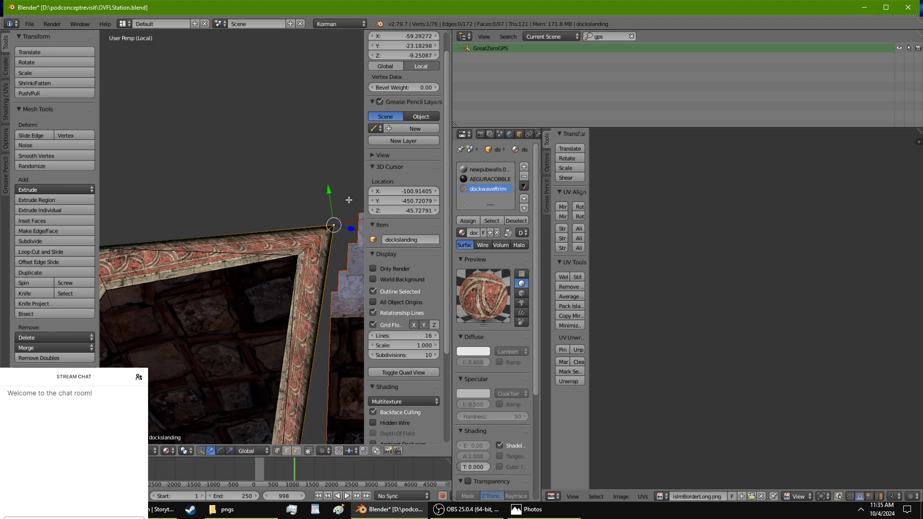
{"action": "left_click_drag", "start_coordinate": [358, 218], "coordinate": [356, 223]}
{"action": "left_click_drag", "start_coordinate": [335, 188], "coordinate": [334, 185]}
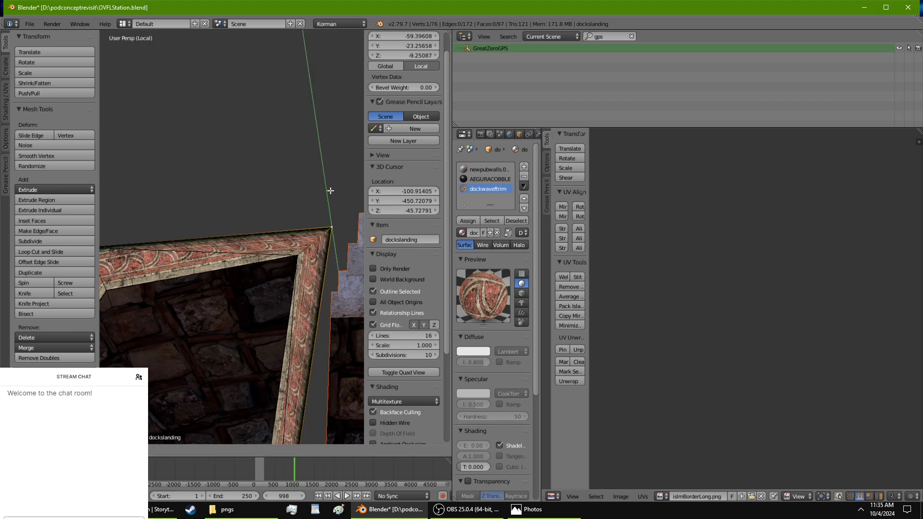
Step: Move the inner corner vertex at the short segment's left end outward along Y to about -22.92
{"action": "middle_click_drag", "start_coordinate": [219, 308], "coordinate": [261, 297]}
{"action": "left_click_drag", "start_coordinate": [258, 261], "coordinate": [247, 237]}
{"action": "scroll", "coordinate": [240, 243], "scroll_direction": "up", "scroll_amount": 5}
{"action": "scroll", "coordinate": [236, 249], "scroll_direction": "down", "scroll_amount": 6}
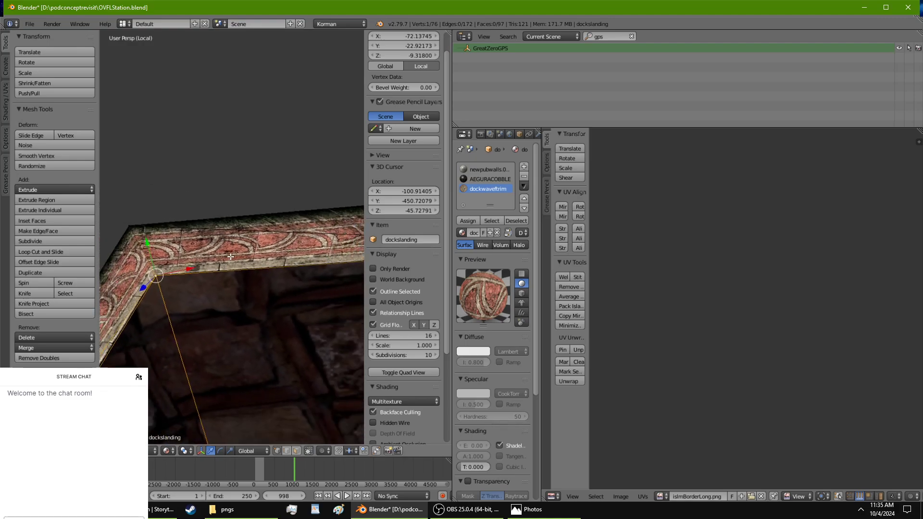
Step: Nudge the inner corner vertex at the short segment's right end outward along X and Y to even the trim width
{"action": "middle_click_drag", "start_coordinate": [236, 246], "coordinate": [271, 264]}
{"action": "scroll", "coordinate": [227, 250], "scroll_direction": "up", "scroll_amount": 2}
{"action": "right_click", "coordinate": [327, 251]}
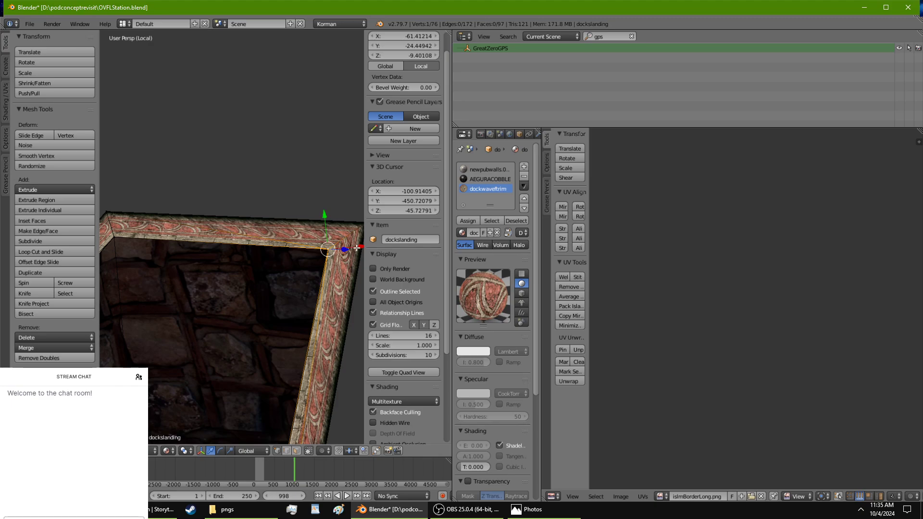
{"action": "left_click_drag", "start_coordinate": [357, 248], "coordinate": [327, 215]}
Step: Select the two triangles of the short trim segment and move the upper right UV corner inward by about 158 units along X
{"action": "left_click", "coordinate": [297, 449]}
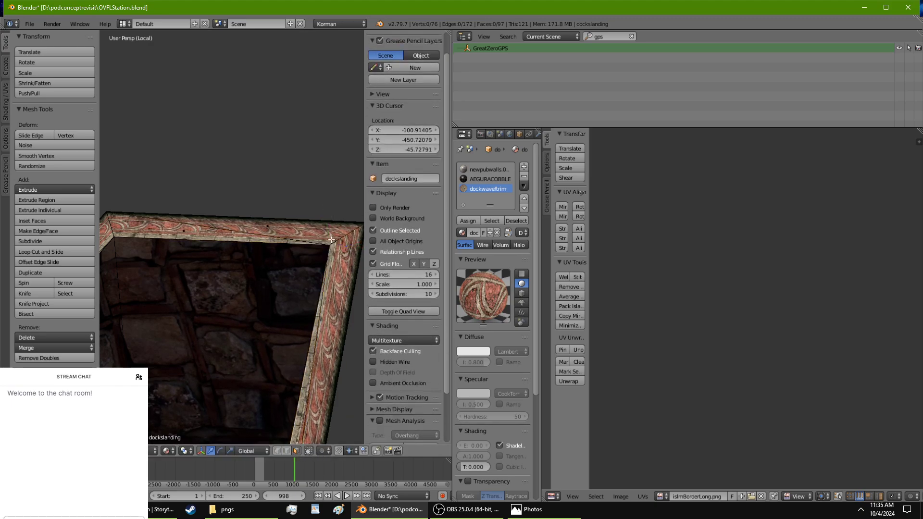
{"action": "right_click", "coordinate": [263, 230]}
{"action": "right_click", "coordinate": [186, 234], "text": "shift"}
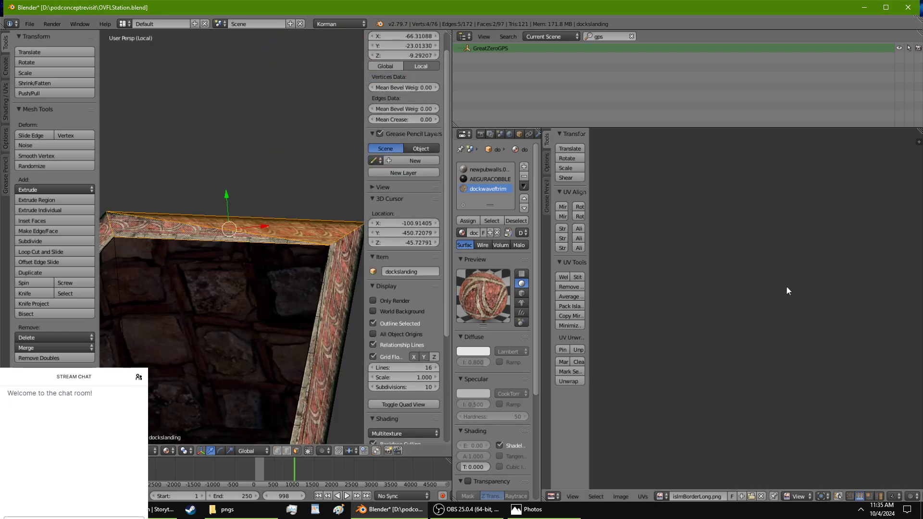
{"action": "key", "text": "g"}
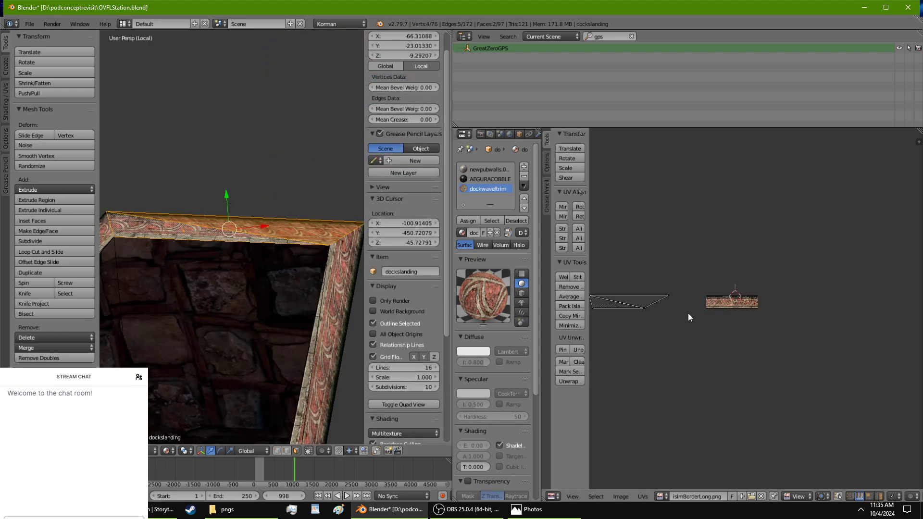
{"action": "scroll", "coordinate": [688, 317], "scroll_direction": "up", "scroll_amount": 3}
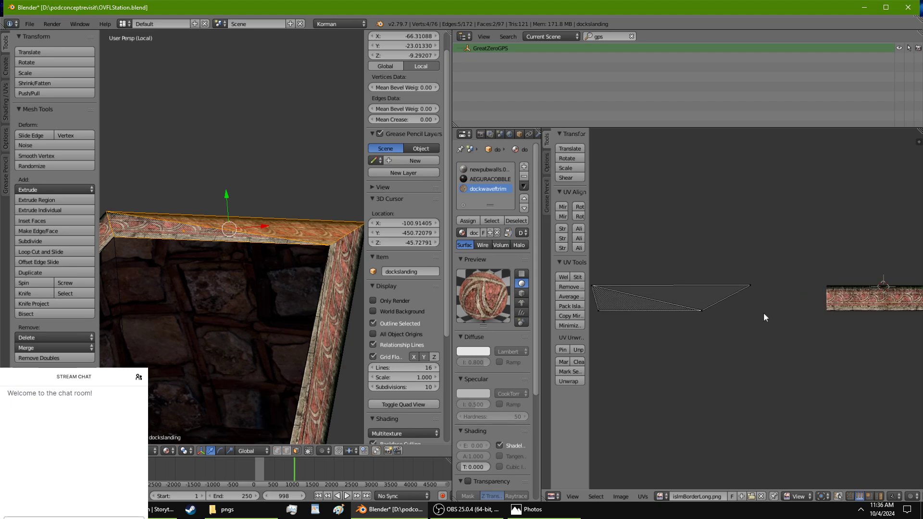
{"action": "scroll", "coordinate": [712, 363], "scroll_direction": "up", "scroll_amount": 3}
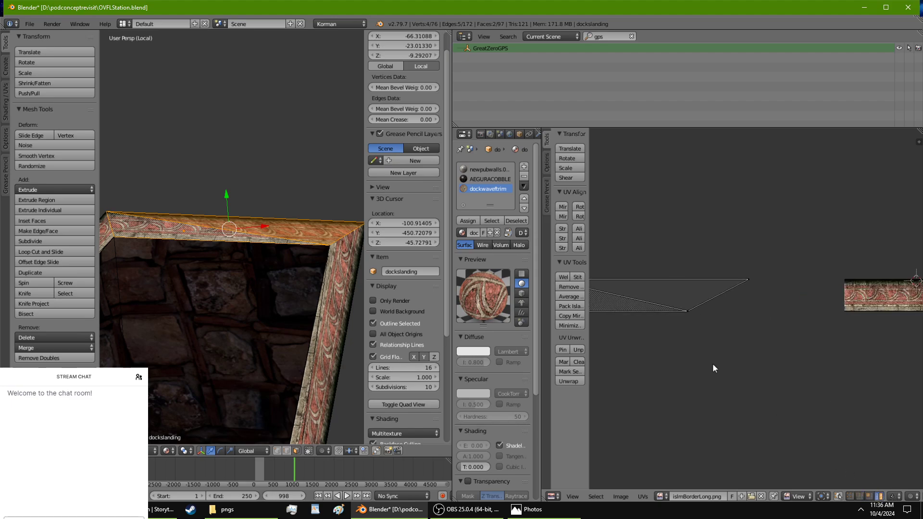
{"action": "scroll", "coordinate": [688, 288], "scroll_direction": "up", "scroll_amount": 2}
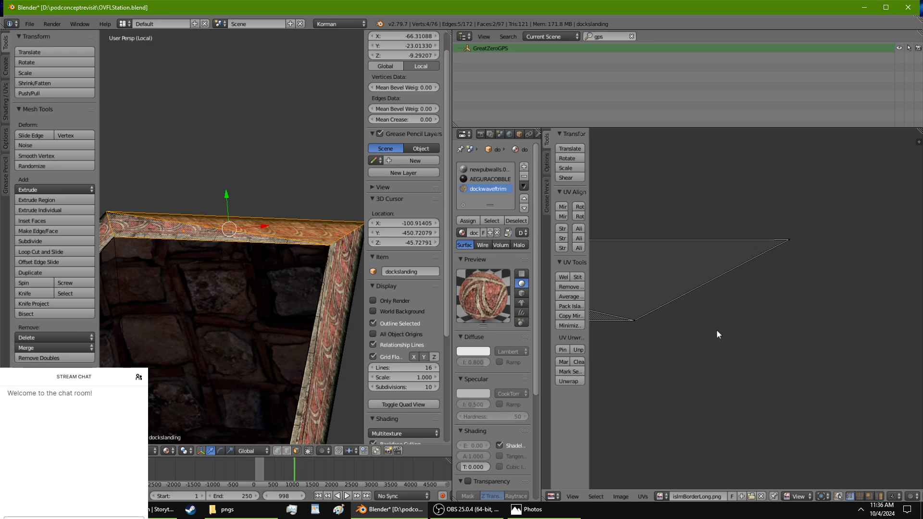
{"action": "middle_click_drag", "start_coordinate": [300, 246], "coordinate": [259, 266], "text": "shift"}
{"action": "scroll", "coordinate": [307, 241], "scroll_direction": "up", "scroll_amount": 5}
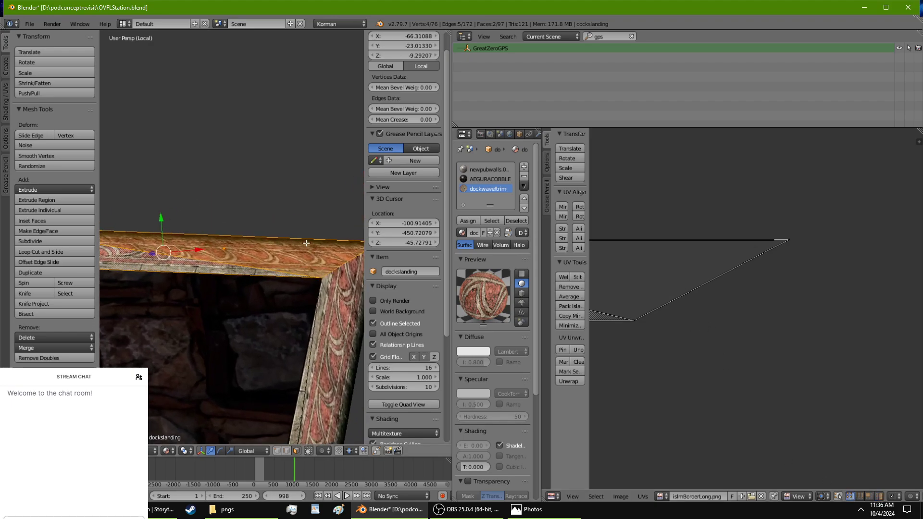
{"action": "middle_click_drag", "start_coordinate": [314, 253], "coordinate": [305, 257]}
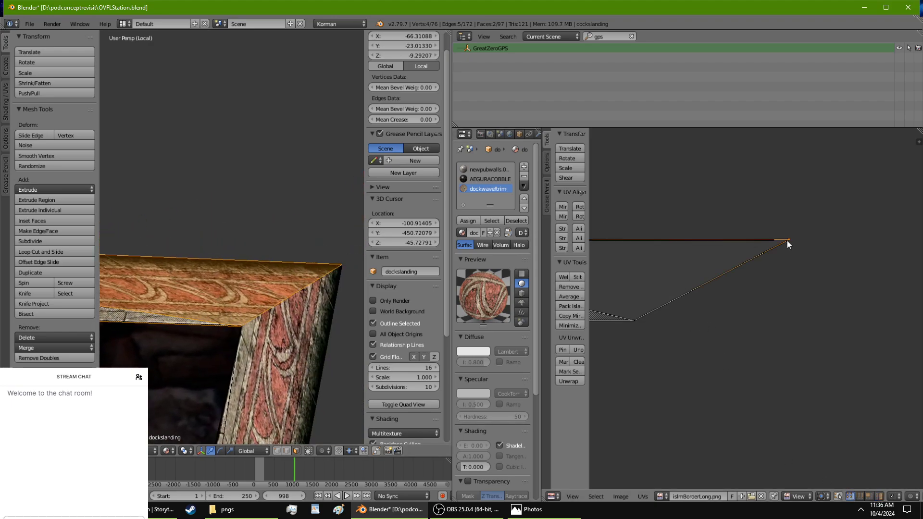
{"action": "key", "text": "g"}
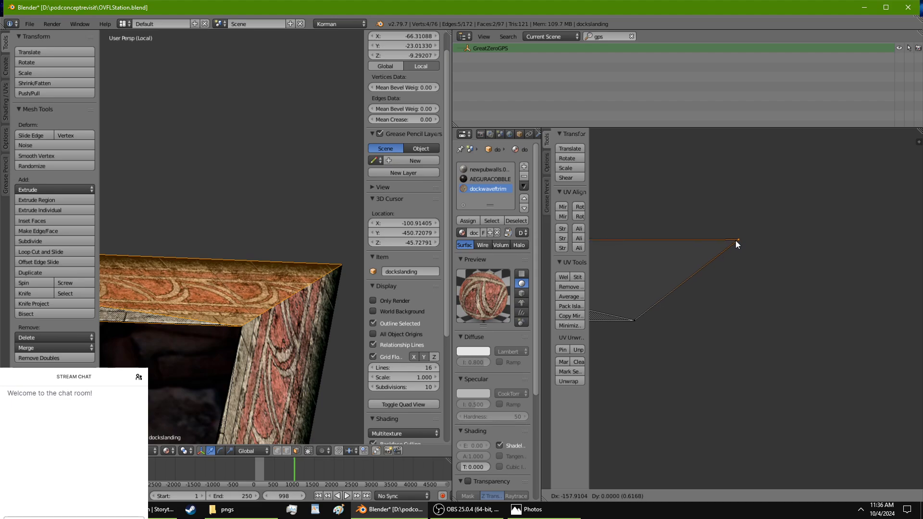
{"action": "left_click", "coordinate": [735, 240]}
Step: Try shifting the lower right UV corner of the short segment outward along X, and inspect the trim at the left corner
{"action": "right_click", "coordinate": [639, 319]}
{"action": "key", "text": "g"}
{"action": "key", "text": "x"}
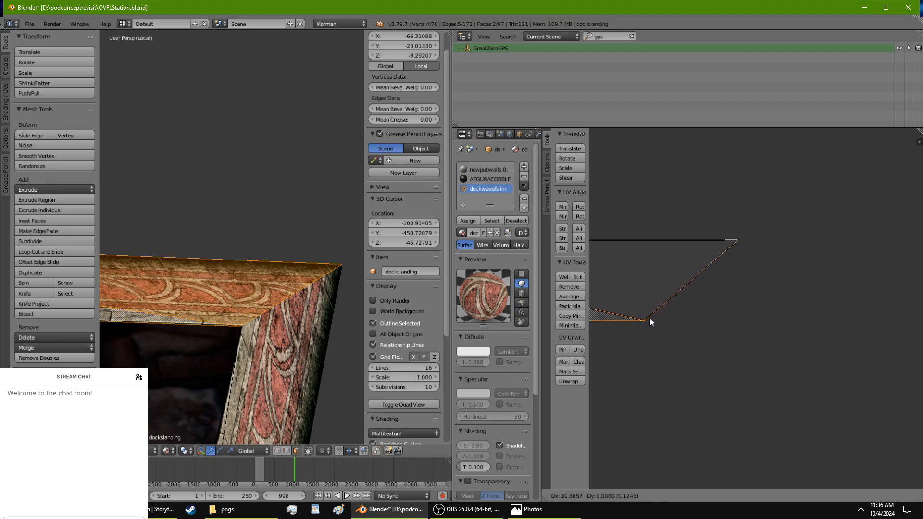
{"action": "left_click", "coordinate": [640, 319]}
{"action": "middle_click_drag", "start_coordinate": [250, 356], "coordinate": [98, 340]}
{"action": "middle_click_drag", "start_coordinate": [207, 289], "coordinate": [257, 256]}
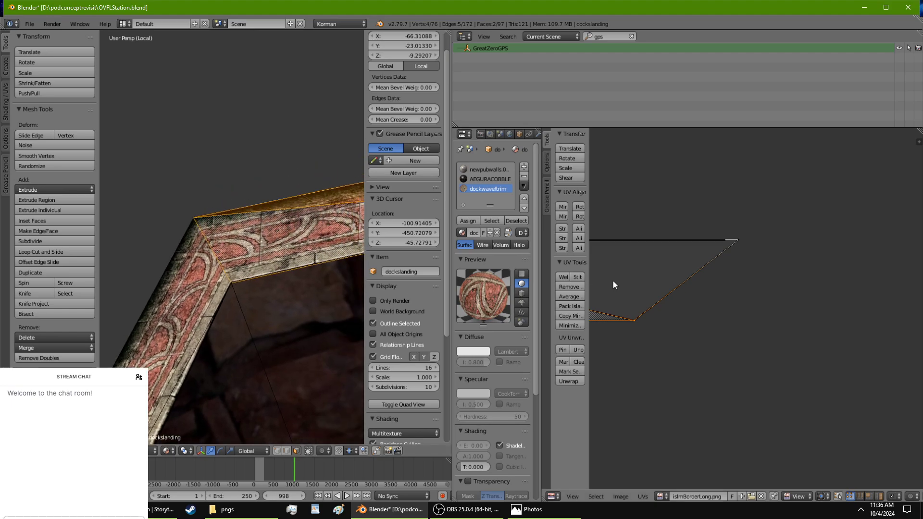
Step: Select the slanted right end edge of the short segment's UVs and shift it outward about 400 units along X
{"action": "right_click", "coordinate": [640, 274]}
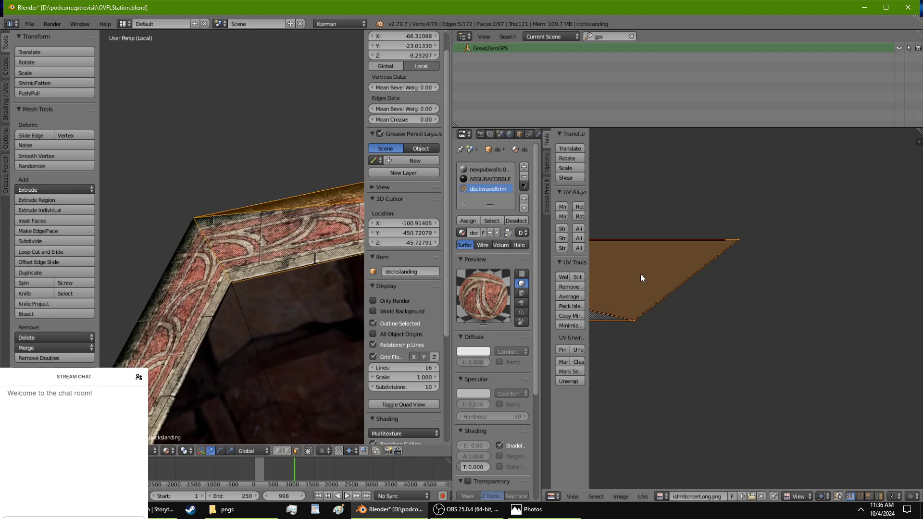
{"action": "left_click", "coordinate": [685, 290]}
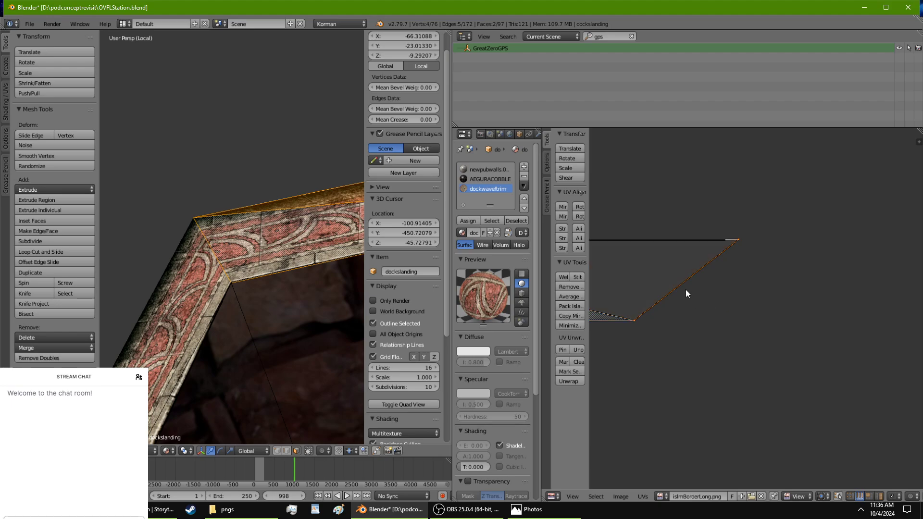
{"action": "key", "text": "g"}
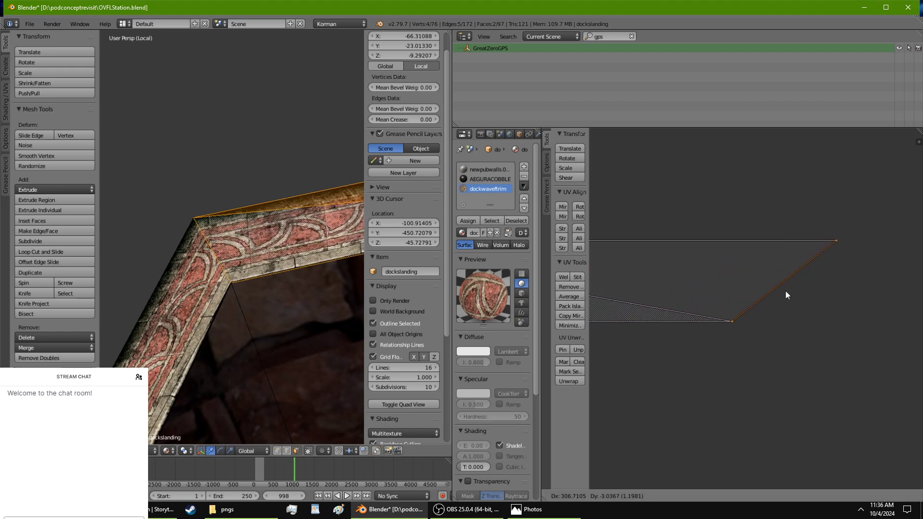
{"action": "left_click", "coordinate": [798, 291]}
{"action": "middle_click_drag", "start_coordinate": [297, 294], "coordinate": [125, 344], "text": "shift"}
{"action": "key", "text": "g"}
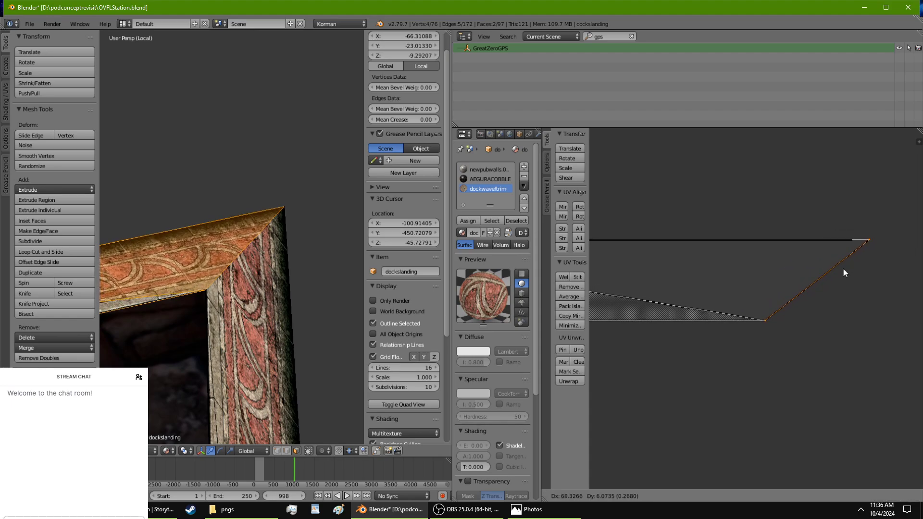
{"action": "left_click", "coordinate": [843, 269]}
{"action": "scroll", "coordinate": [296, 322], "scroll_direction": "up", "scroll_amount": 4}
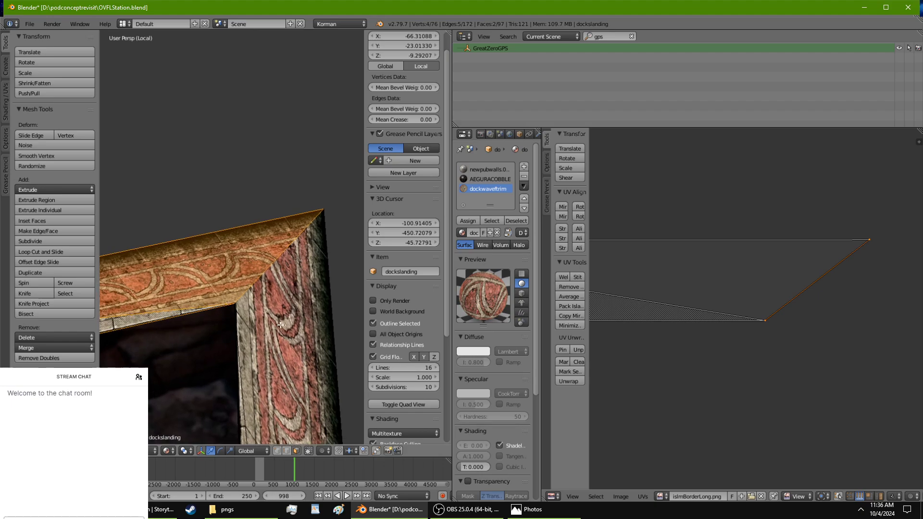
{"action": "scroll", "coordinate": [279, 319], "scroll_direction": "down", "scroll_amount": 2}
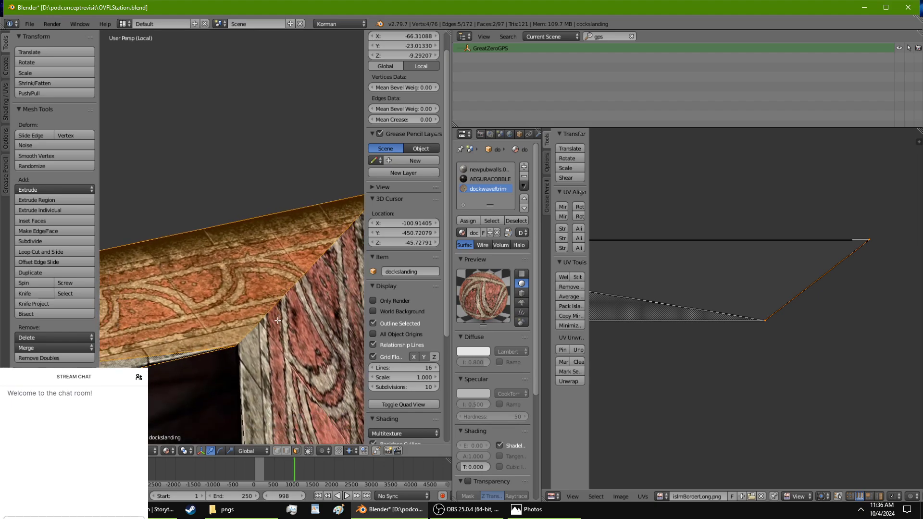
{"action": "scroll", "coordinate": [278, 321], "scroll_direction": "down", "scroll_amount": 2}
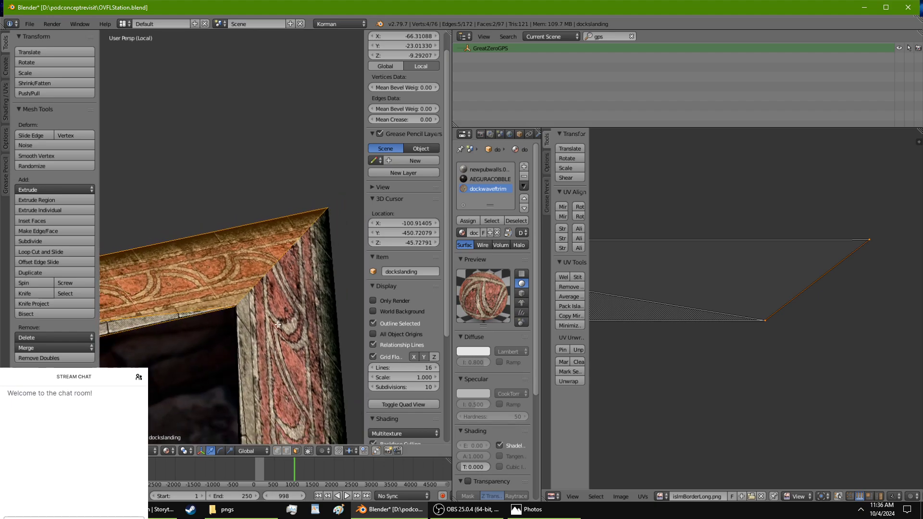
{"action": "scroll", "coordinate": [278, 327], "scroll_direction": "down", "scroll_amount": 5}
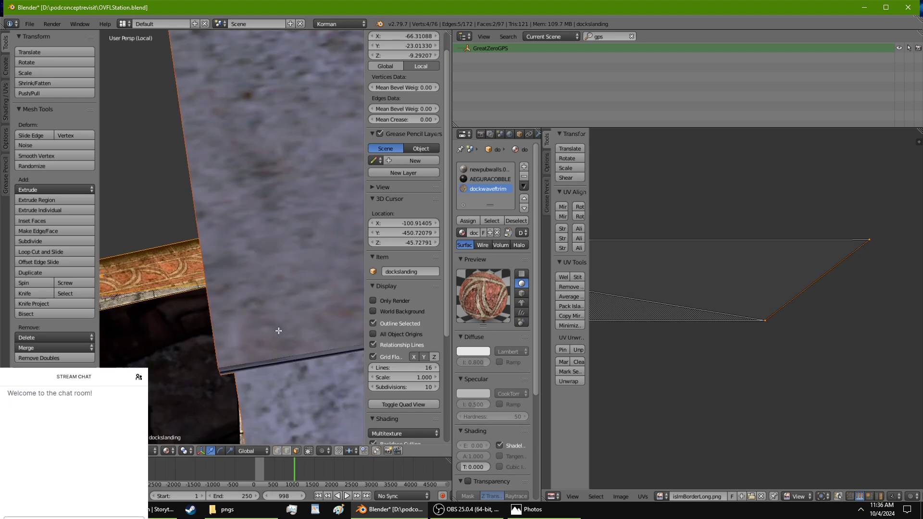
Step: Move the inner corner vertex at the next trim corner outward to about X -106.70, Y -55.96
{"action": "middle_click_drag", "start_coordinate": [278, 348], "coordinate": [280, 284]}
{"action": "right_click", "coordinate": [280, 284]}
{"action": "left_click_drag", "start_coordinate": [281, 284], "coordinate": [270, 243]}
{"action": "scroll", "coordinate": [219, 318], "scroll_direction": "down", "scroll_amount": 4}
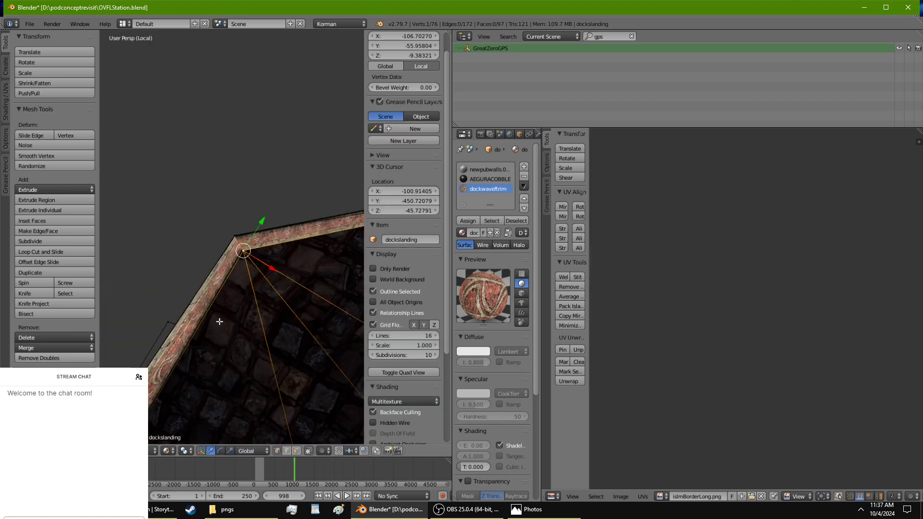
{"action": "middle_click_drag", "start_coordinate": [218, 321], "coordinate": [311, 251], "text": "shift"}
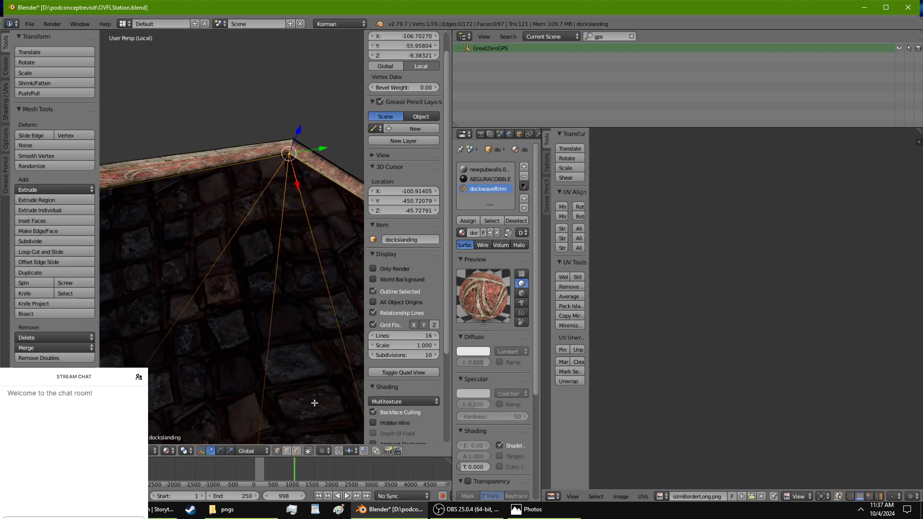
{"action": "key", "text": "a"}
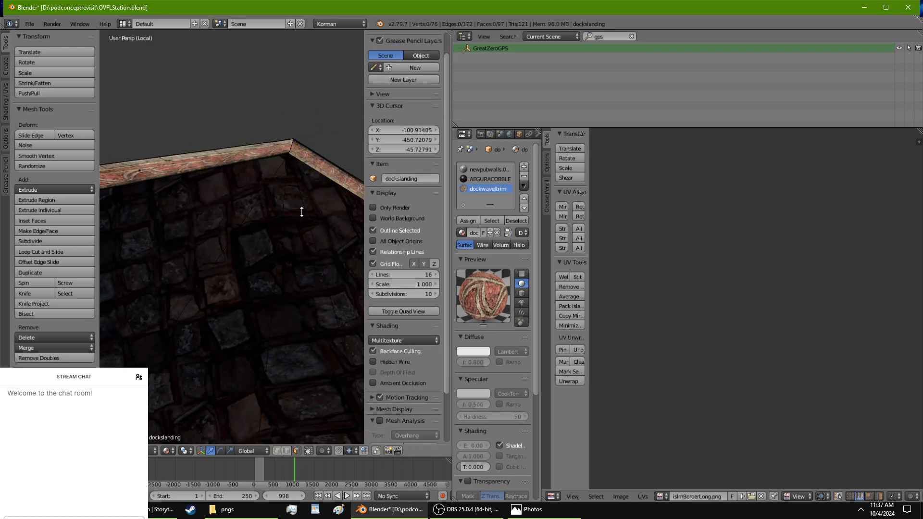
{"action": "right_click", "coordinate": [272, 161]}
{"action": "right_click", "coordinate": [261, 147], "text": "shift"}
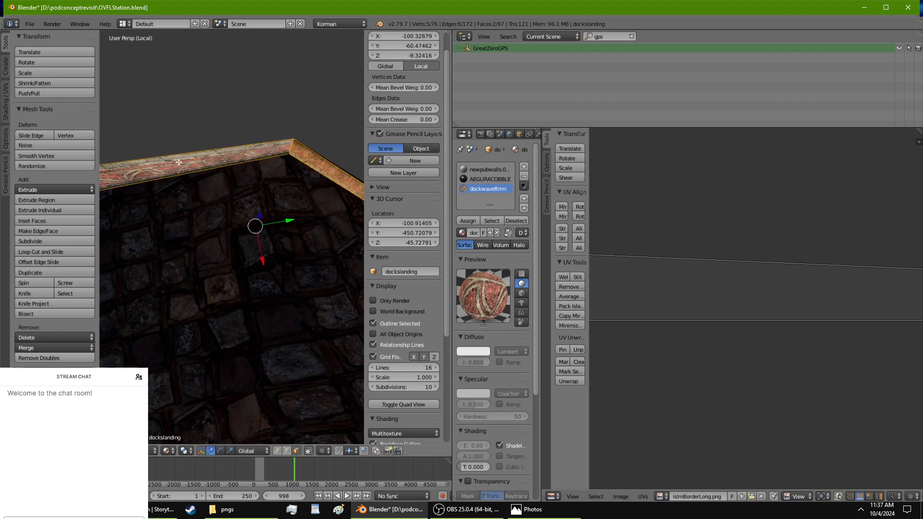
Step: Move the inner corner vertex at the segment's other end outward to about X -107.29, Y -83.81, narrowing the trim
{"action": "middle_click_drag", "start_coordinate": [262, 149], "coordinate": [260, 203]}
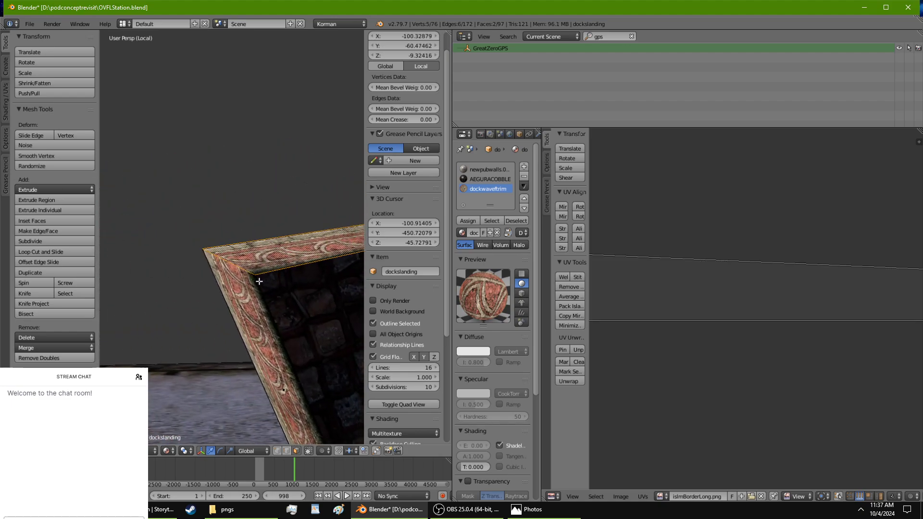
{"action": "middle_click_drag", "start_coordinate": [259, 281], "coordinate": [228, 294]}
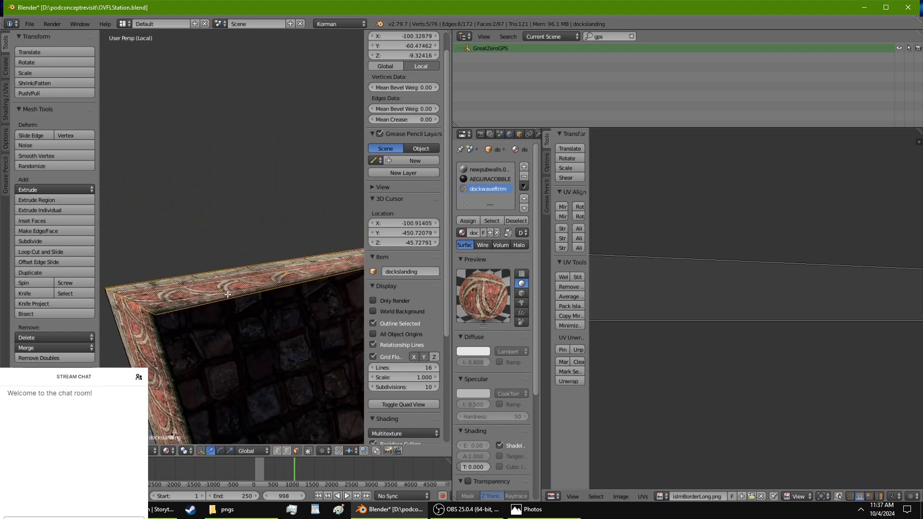
{"action": "right_click", "coordinate": [157, 316]}
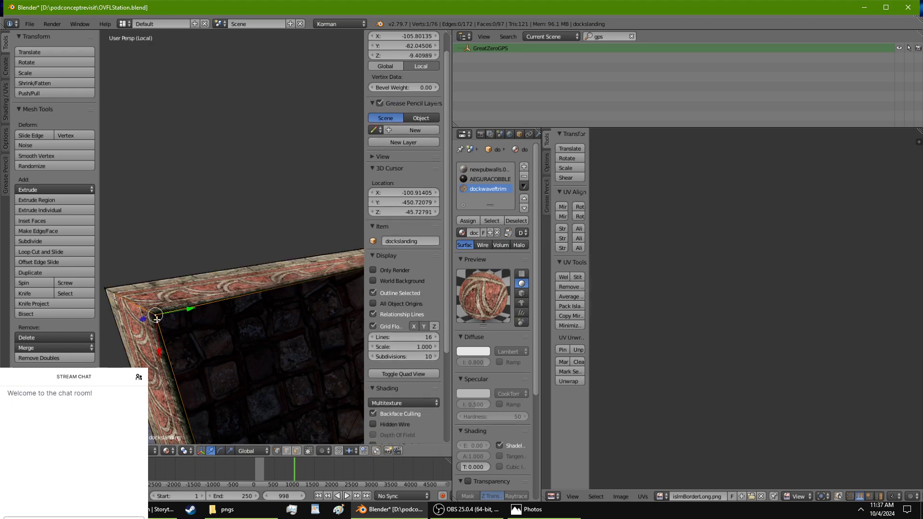
{"action": "left_click_drag", "start_coordinate": [160, 354], "coordinate": [159, 341]}
{"action": "left_click_drag", "start_coordinate": [189, 296], "coordinate": [172, 297]}
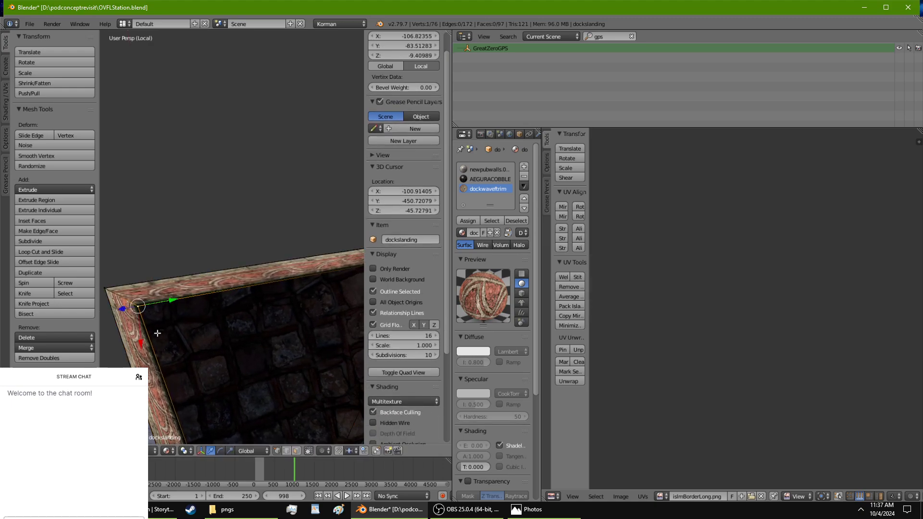
{"action": "left_click_drag", "start_coordinate": [140, 337], "coordinate": [141, 335]}
{"action": "left_click_drag", "start_coordinate": [169, 298], "coordinate": [165, 299]}
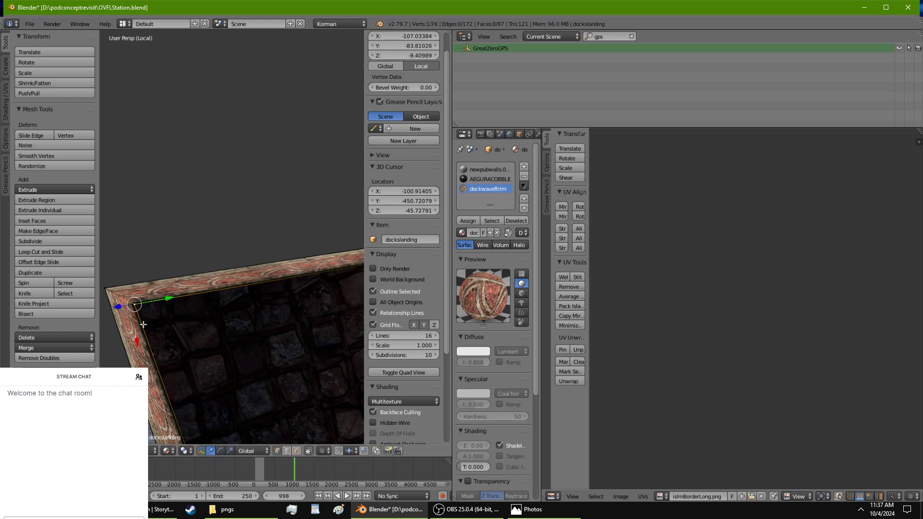
{"action": "left_click_drag", "start_coordinate": [139, 329], "coordinate": [139, 325]}
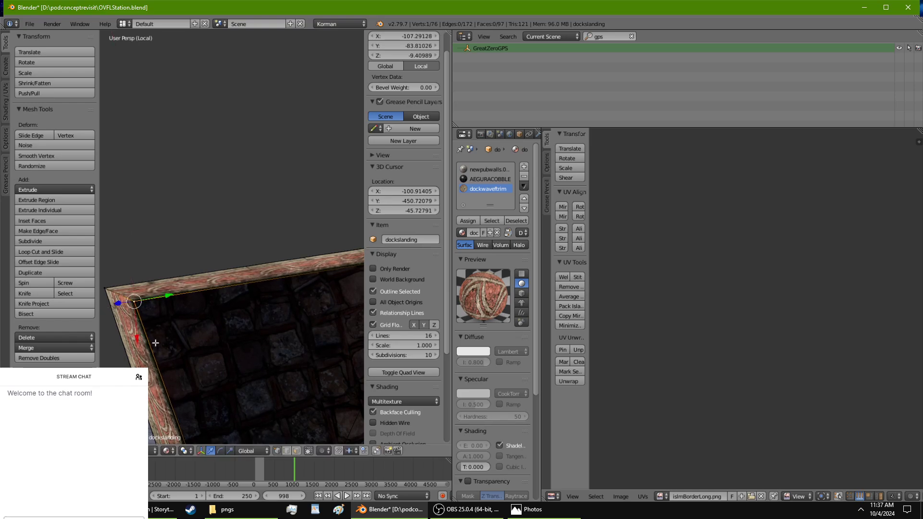
Step: Select the two triangles of that trim segment in face mode, together with the adjoining trim quad past the corner
{"action": "left_click", "coordinate": [299, 448]}
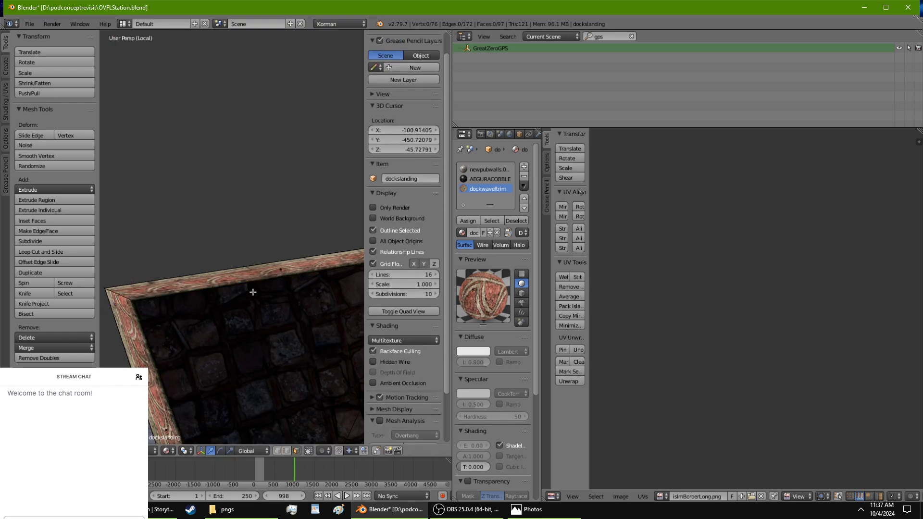
{"action": "right_click", "coordinate": [249, 283]}
{"action": "middle_click_drag", "start_coordinate": [336, 269], "coordinate": [163, 296], "text": "shift"}
{"action": "right_click", "coordinate": [177, 298], "text": "shift"}
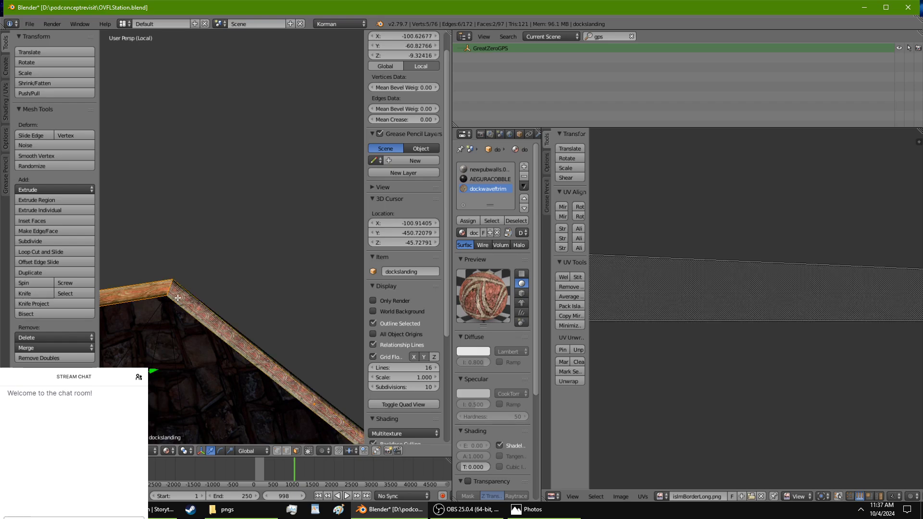
{"action": "middle_click_drag", "start_coordinate": [146, 337], "coordinate": [327, 305], "text": "shift"}
{"action": "scroll", "coordinate": [751, 300], "scroll_direction": "down", "scroll_amount": 4}
{"action": "scroll", "coordinate": [751, 299], "scroll_direction": "down", "scroll_amount": 3}
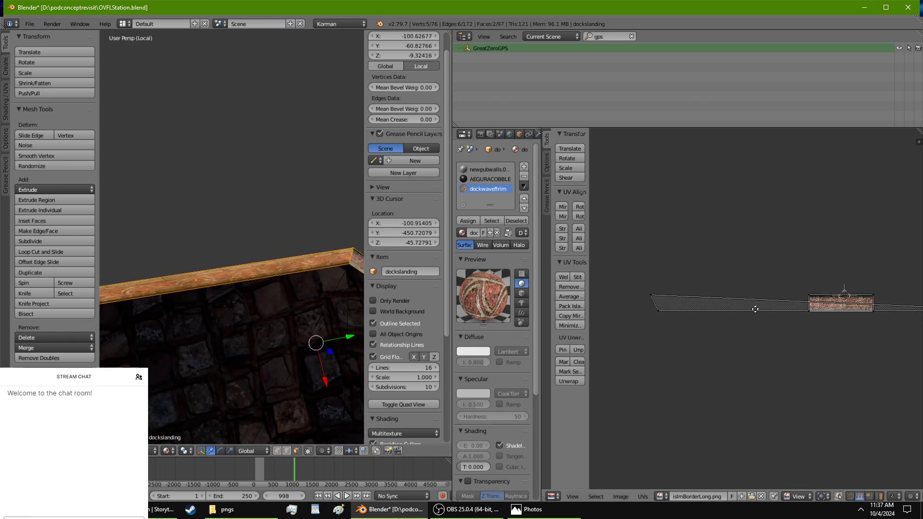
{"action": "middle_click_drag", "start_coordinate": [753, 305], "coordinate": [675, 301]}
{"action": "middle_click_drag", "start_coordinate": [307, 354], "coordinate": [244, 351], "text": "shift"}
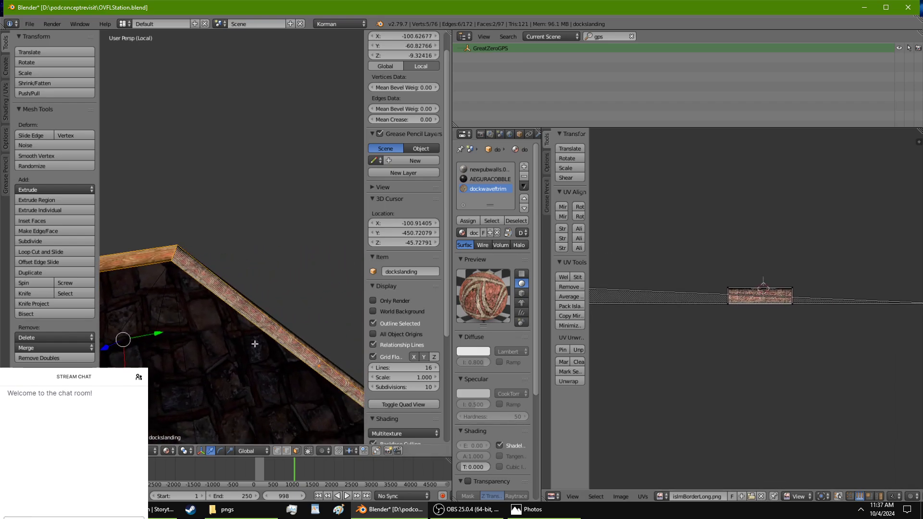
{"action": "right_click", "coordinate": [321, 359], "text": "shift"}
{"action": "scroll", "coordinate": [676, 321], "scroll_direction": "up", "scroll_amount": 5}
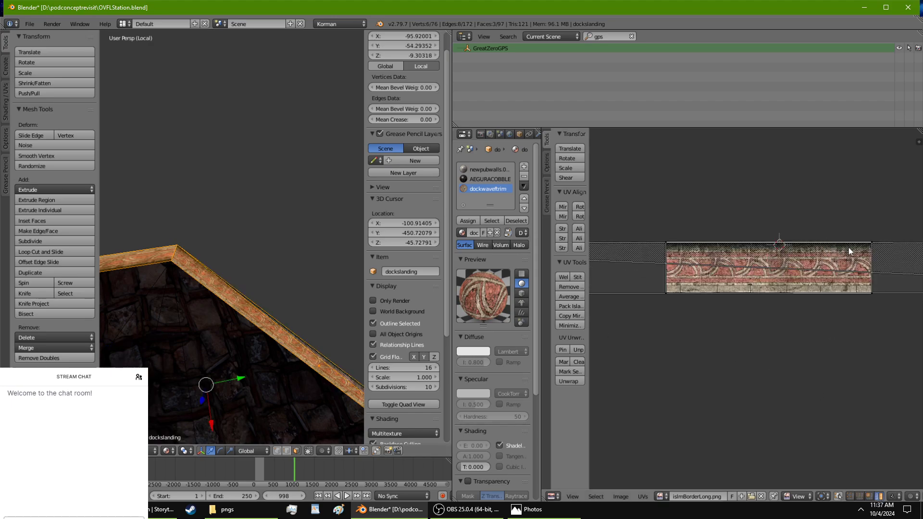
Step: Mirror the adjoining quad's UV face along X and move it level with the texture strip, left of the image
{"action": "key", "text": "g"}
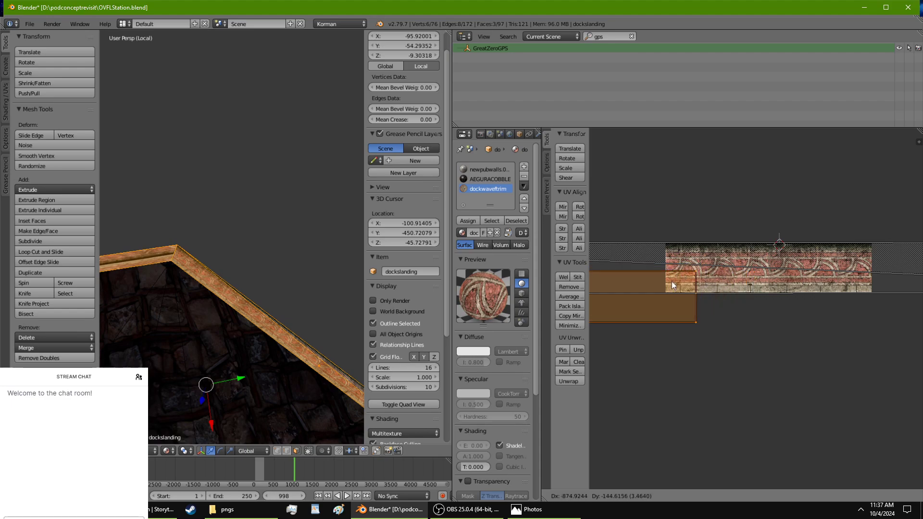
{"action": "left_click", "coordinate": [676, 298]}
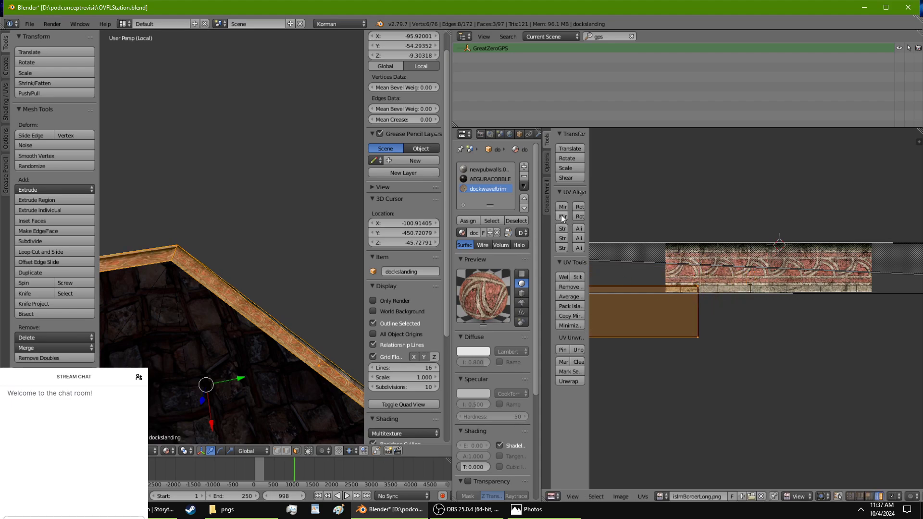
{"action": "middle_click_drag", "start_coordinate": [298, 268], "coordinate": [329, 256]}
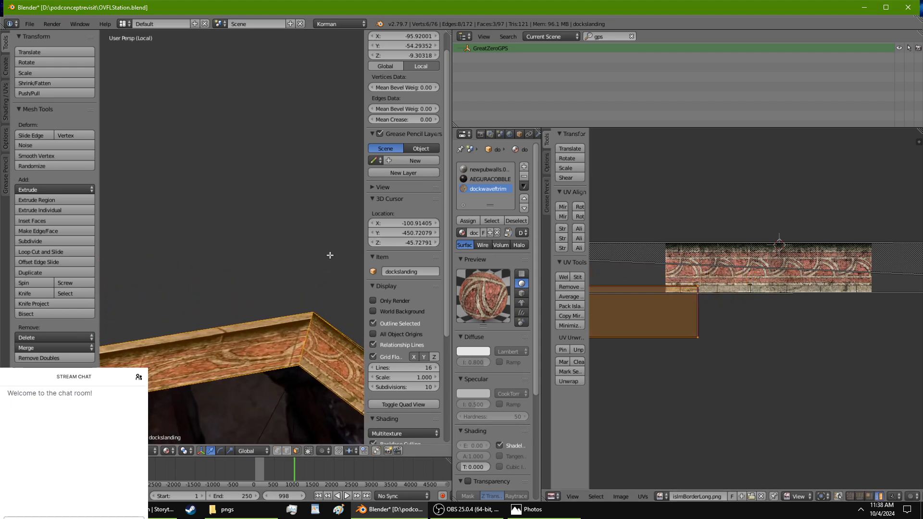
{"action": "left_click", "coordinate": [561, 206]}
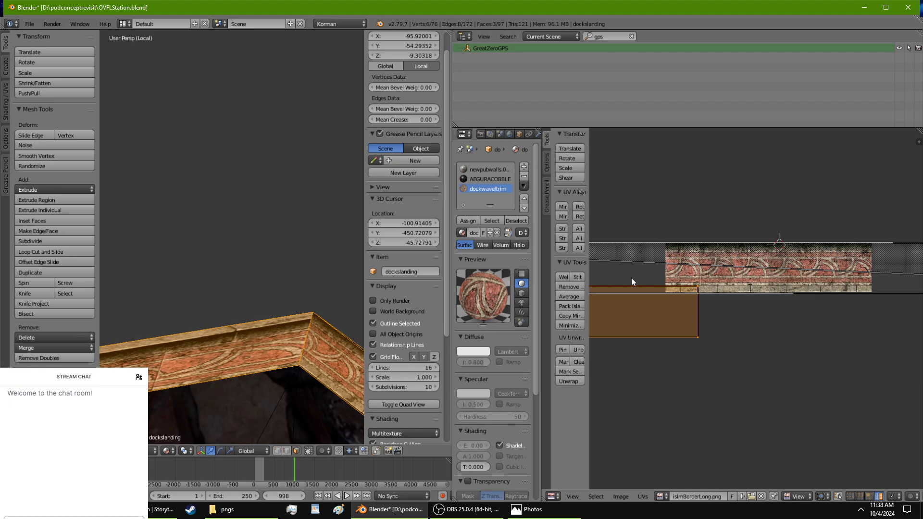
{"action": "key", "text": "g"}
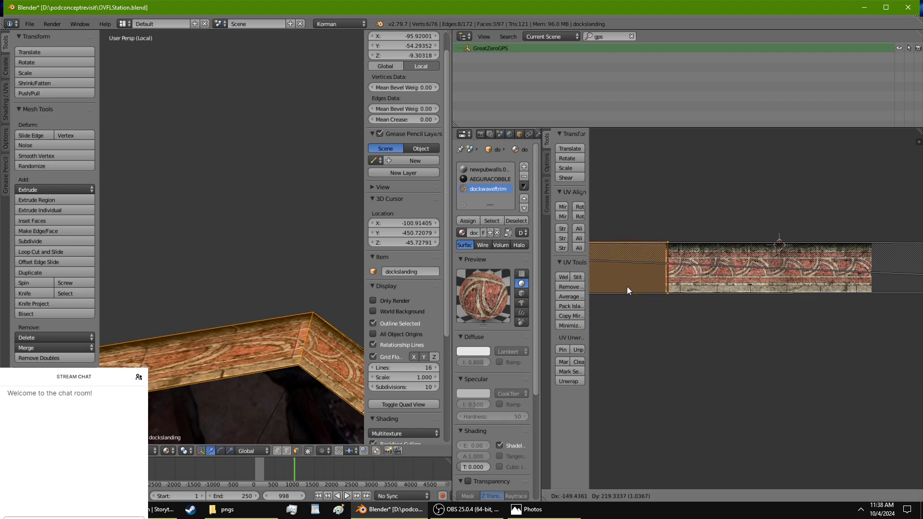
{"action": "left_click", "coordinate": [626, 286]}
Step: Stretch the adjoining quad's UV face along X to more than three times its width to match the neighbouring pattern
{"action": "key", "text": "s"}
{"action": "key", "text": "x"}
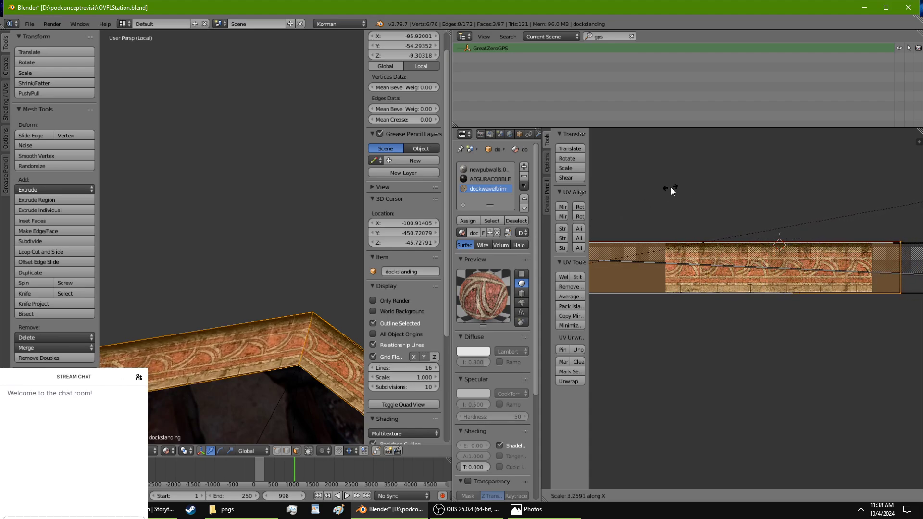
{"action": "left_click", "coordinate": [800, 155]}
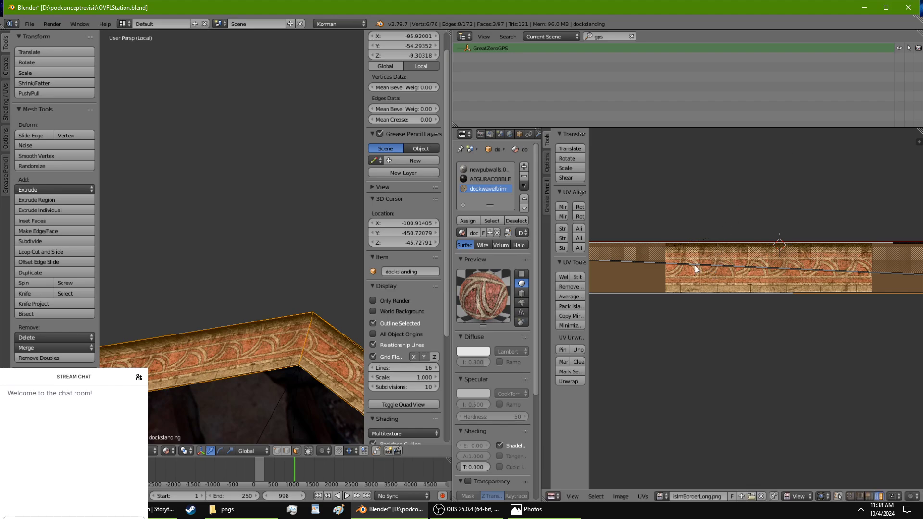
Step: Fine-tune the X scale of the adjoining quad's UV face against the pattern on the other side of the corner
{"action": "middle_click_drag", "start_coordinate": [679, 279], "coordinate": [811, 290]}
{"action": "scroll", "coordinate": [779, 294], "scroll_direction": "down", "scroll_amount": 1}
{"action": "middle_click_drag", "start_coordinate": [235, 399], "coordinate": [212, 380], "text": "shift"}
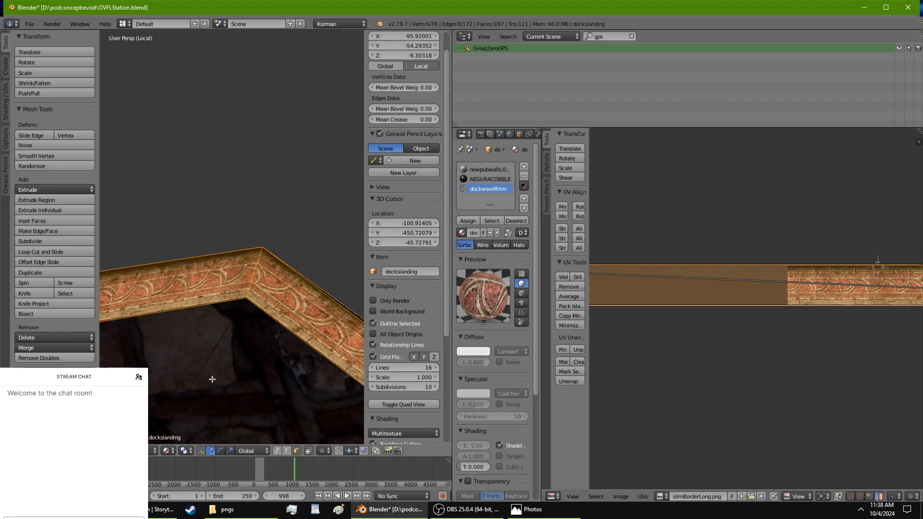
{"action": "scroll", "coordinate": [214, 375], "scroll_direction": "up", "scroll_amount": 3}
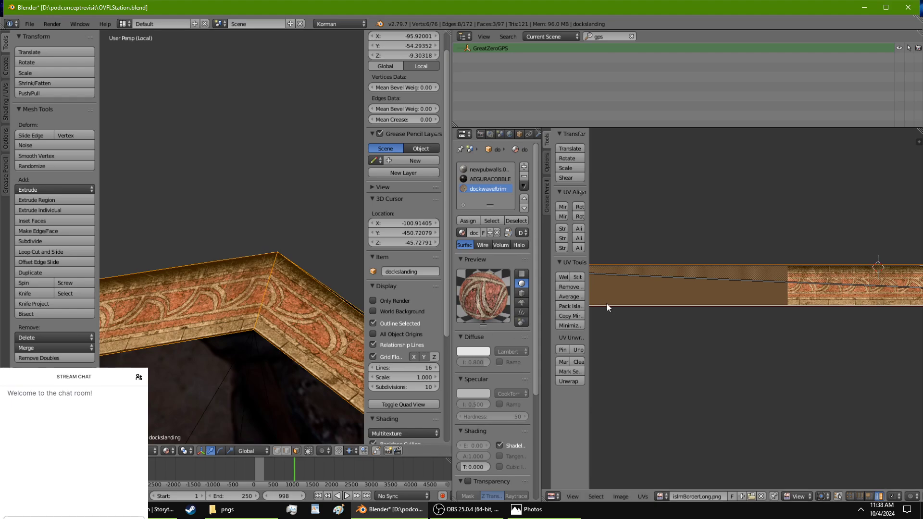
{"action": "key", "text": "s"}
{"action": "key", "text": "x"}
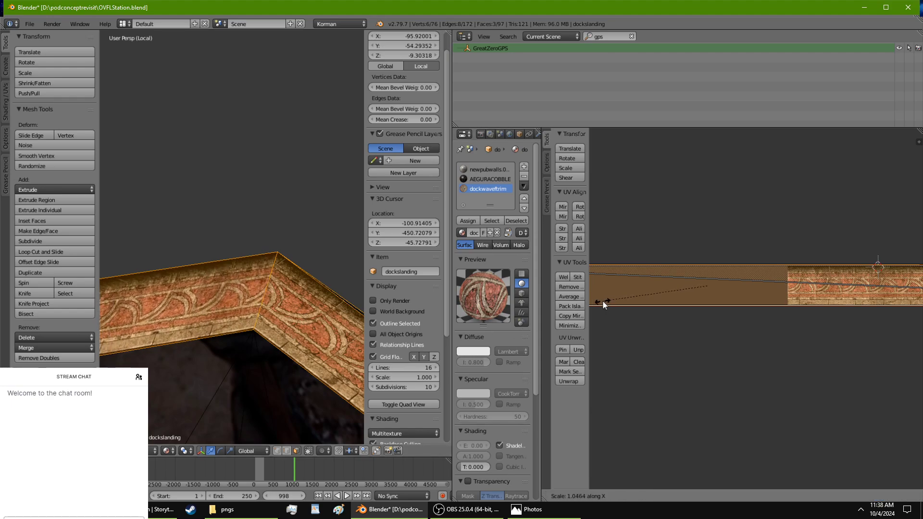
{"action": "left_click", "coordinate": [630, 295]}
{"action": "scroll", "coordinate": [657, 258], "scroll_direction": "down", "scroll_amount": 4}
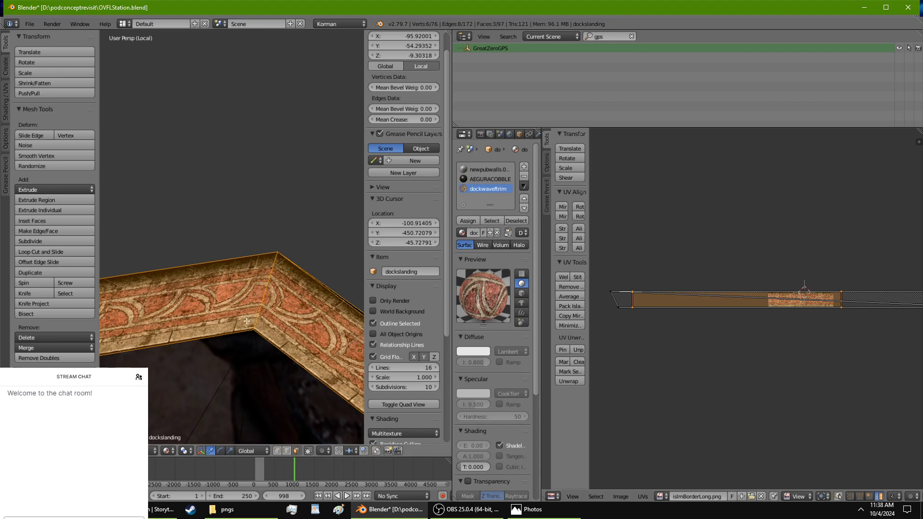
{"action": "middle_click_drag", "start_coordinate": [168, 314], "coordinate": [303, 292], "text": "shift"}
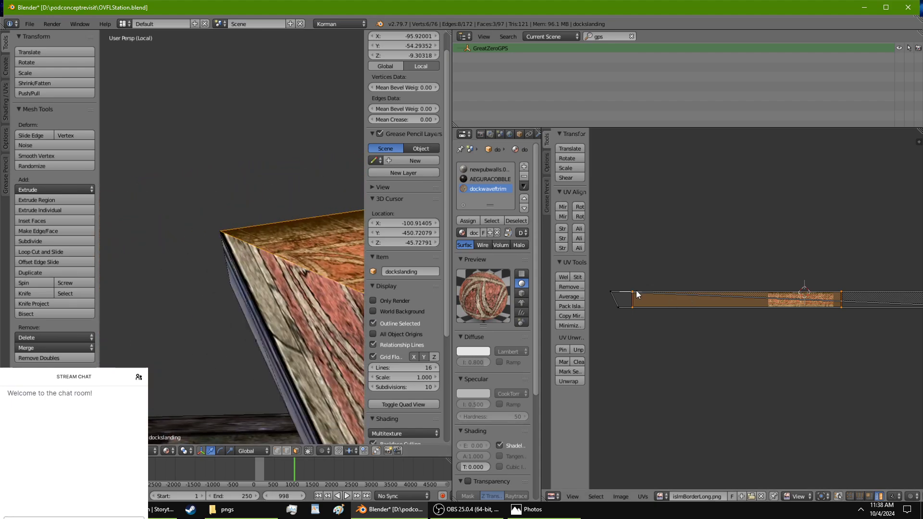
Step: Move the adjoining trim quad's upper outer UV corner outward onto the slanted corner of the neighbouring segment to mitre its end
{"action": "scroll", "coordinate": [636, 292], "scroll_direction": "up", "scroll_amount": 1}
{"action": "middle_click_drag", "start_coordinate": [648, 308], "coordinate": [889, 301]}
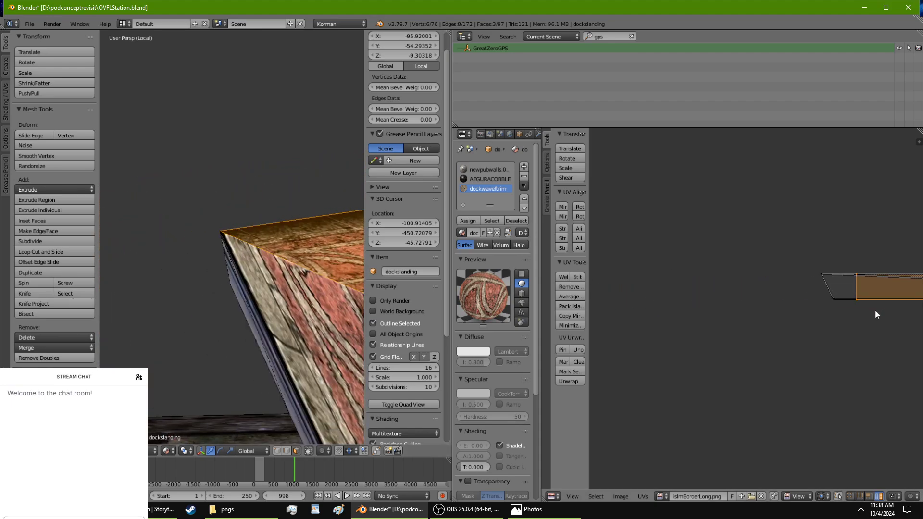
{"action": "scroll", "coordinate": [875, 310], "scroll_direction": "up", "scroll_amount": 3}
{"action": "middle_click_drag", "start_coordinate": [834, 334], "coordinate": [651, 387]}
{"action": "scroll", "coordinate": [737, 430], "scroll_direction": "up", "scroll_amount": 2}
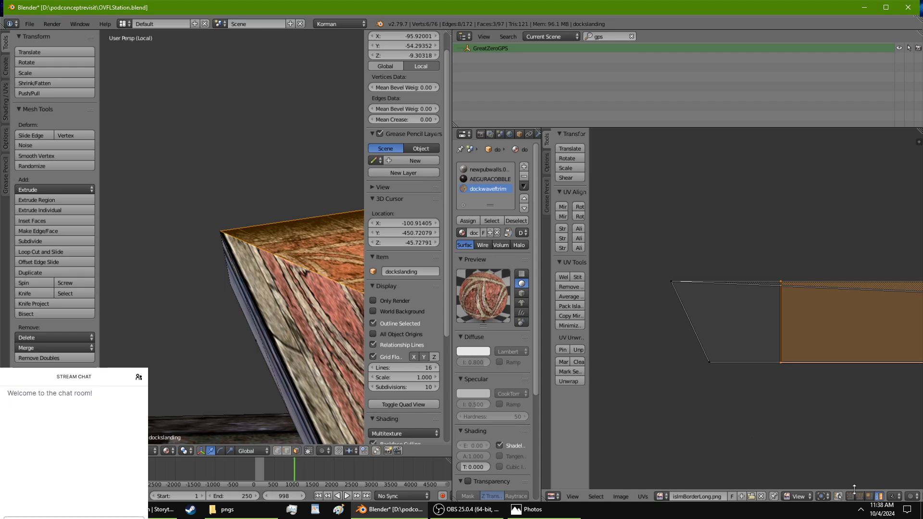
{"action": "right_click", "coordinate": [779, 281]}
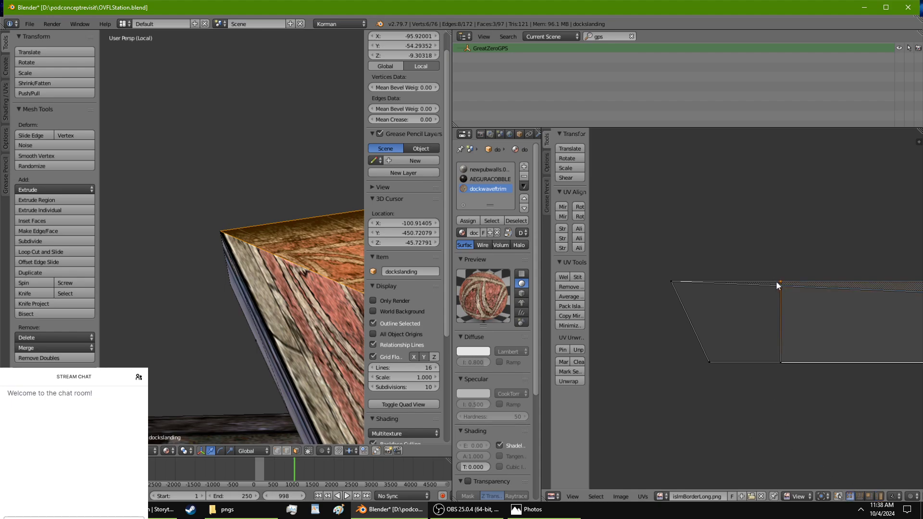
{"action": "key", "text": "g"}
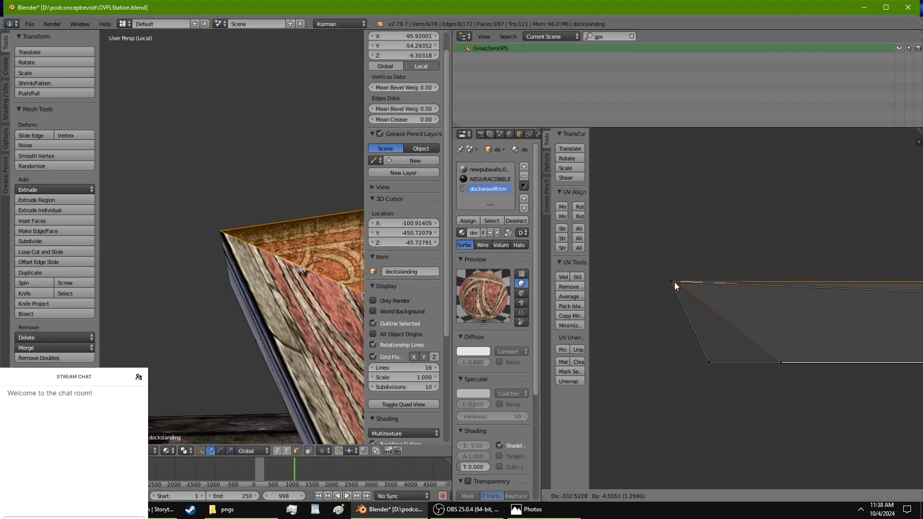
{"action": "left_click", "coordinate": [661, 281]}
Step: Reposition the adjoining quad's upper outer UV corner just beyond the neighbouring segment's corner to align the pattern at the mitre
{"action": "middle_click_drag", "start_coordinate": [241, 296], "coordinate": [336, 273], "text": "shift"}
{"action": "scroll", "coordinate": [647, 330], "scroll_direction": "up", "scroll_amount": 1}
{"action": "right_click", "coordinate": [638, 275]}
{"action": "key", "text": "g"}
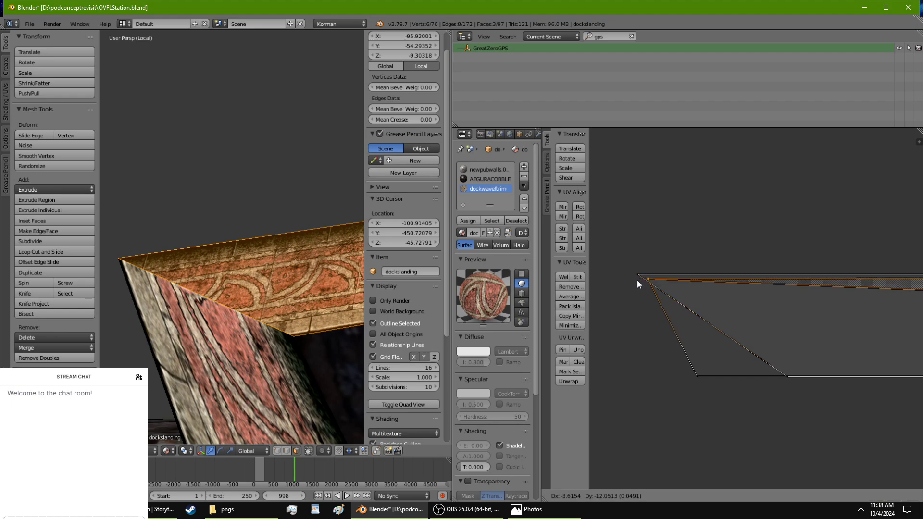
{"action": "right_click", "coordinate": [637, 284]}
{"action": "key", "text": "g"}
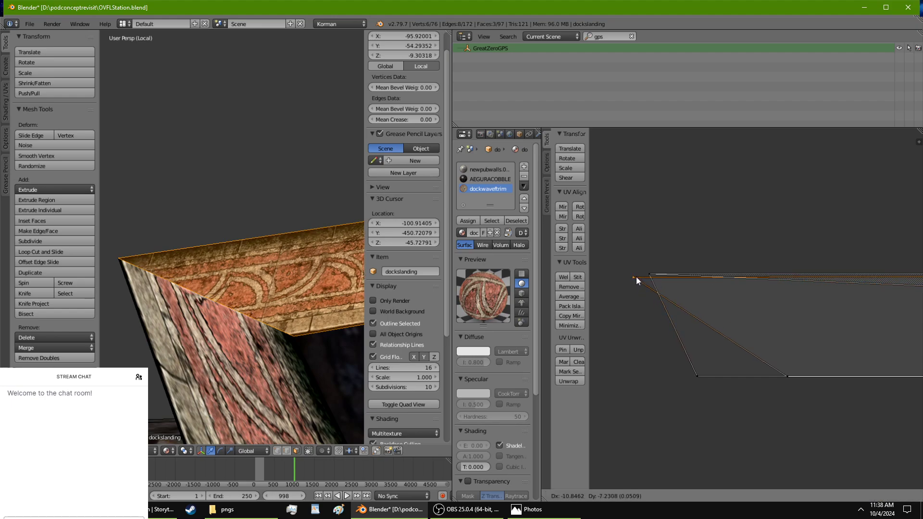
{"action": "left_click", "coordinate": [641, 272]}
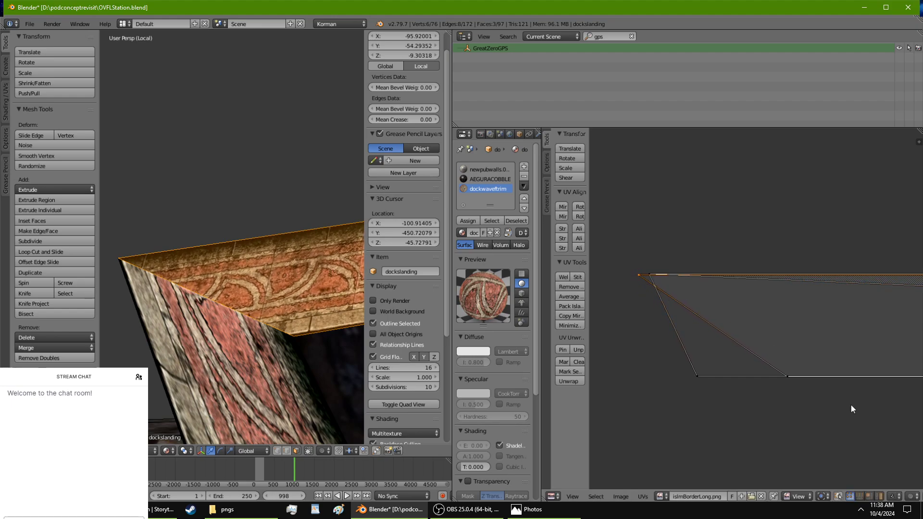
Step: Nudge the adjoining quad's lower UV corner slightly outward and raise its upper outer UV corner a little
{"action": "right_click", "coordinate": [777, 371]}
{"action": "key", "text": "g"}
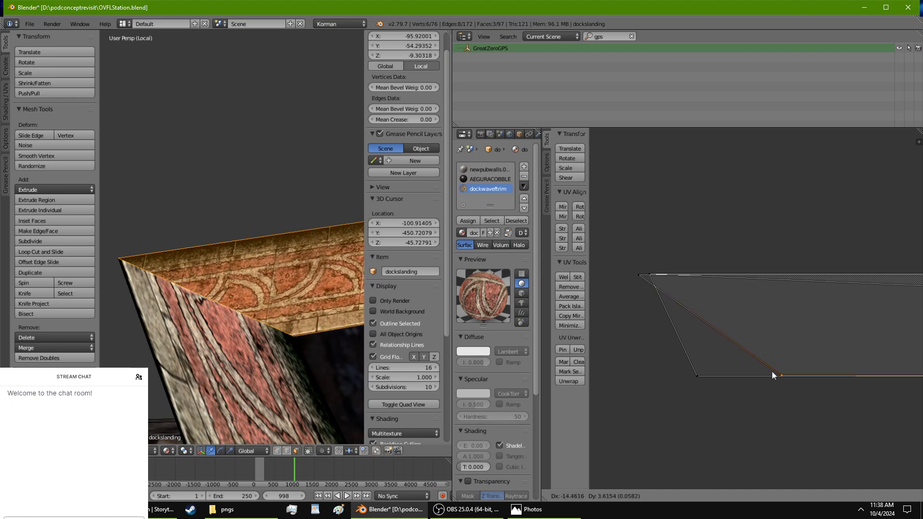
{"action": "left_click", "coordinate": [771, 372]}
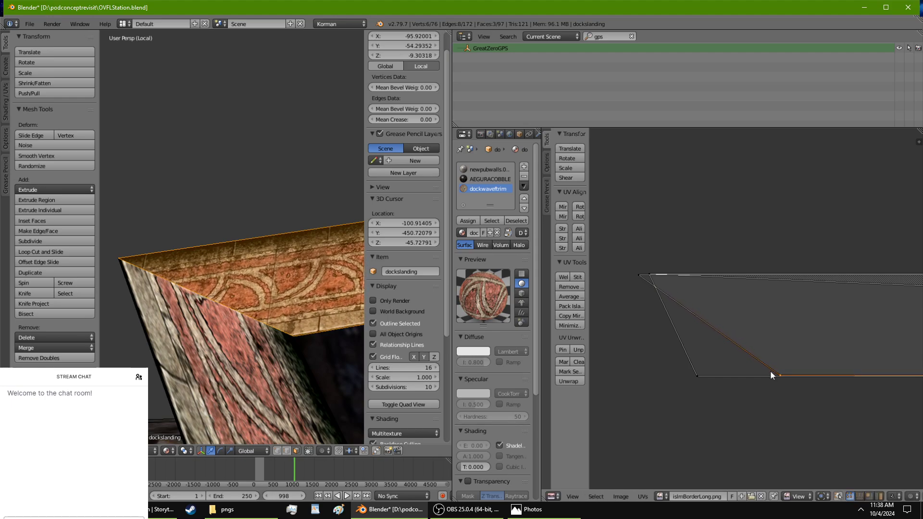
{"action": "key", "text": "g"}
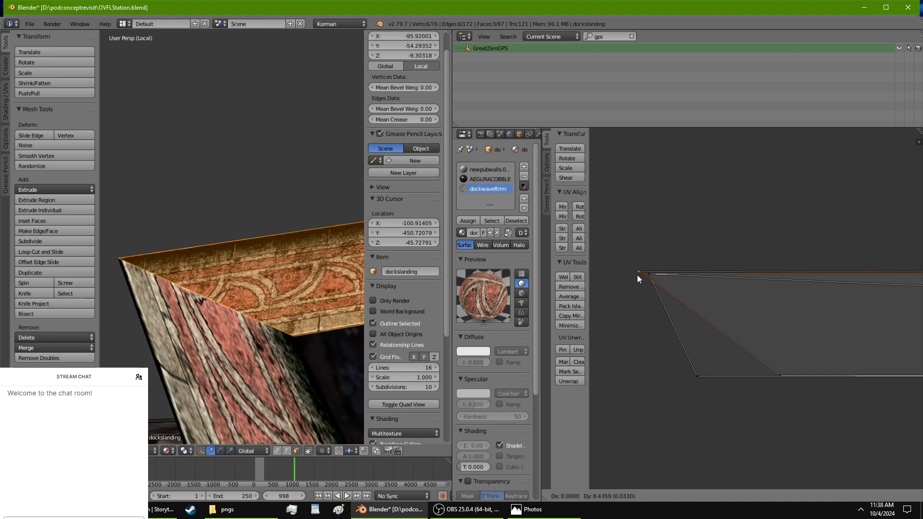
{"action": "left_click", "coordinate": [637, 276]}
Step: Move the inner corner vertex at the next trim corner to about X -107.49, Y -83.92 to even out the trim width
{"action": "middle_click_drag", "start_coordinate": [355, 329], "coordinate": [243, 359], "text": "shift"}
{"action": "scroll", "coordinate": [270, 358], "scroll_direction": "down", "scroll_amount": 5}
{"action": "scroll", "coordinate": [235, 346], "scroll_direction": "up", "scroll_amount": 4}
{"action": "scroll", "coordinate": [235, 346], "scroll_direction": "down", "scroll_amount": 1}
{"action": "scroll", "coordinate": [225, 355], "scroll_direction": "down", "scroll_amount": 4}
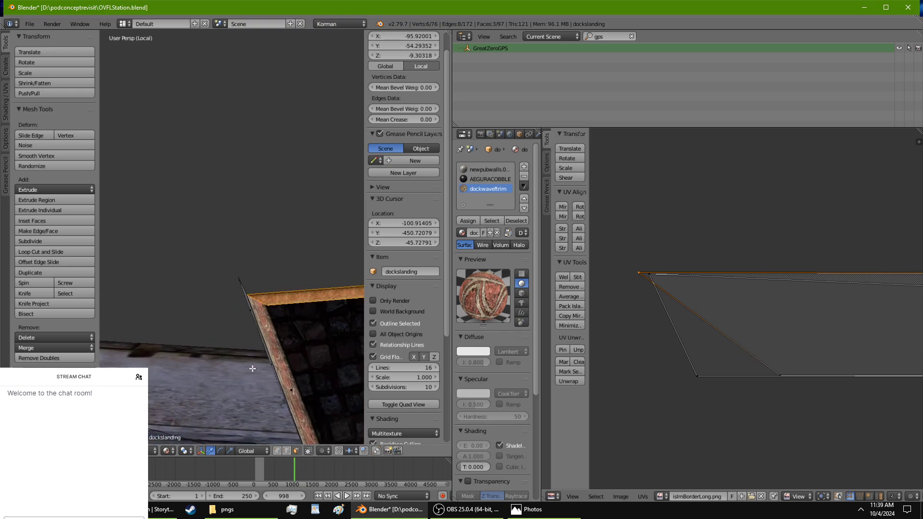
{"action": "scroll", "coordinate": [244, 359], "scroll_direction": "up", "scroll_amount": 3}
{"action": "right_click", "coordinate": [258, 338]}
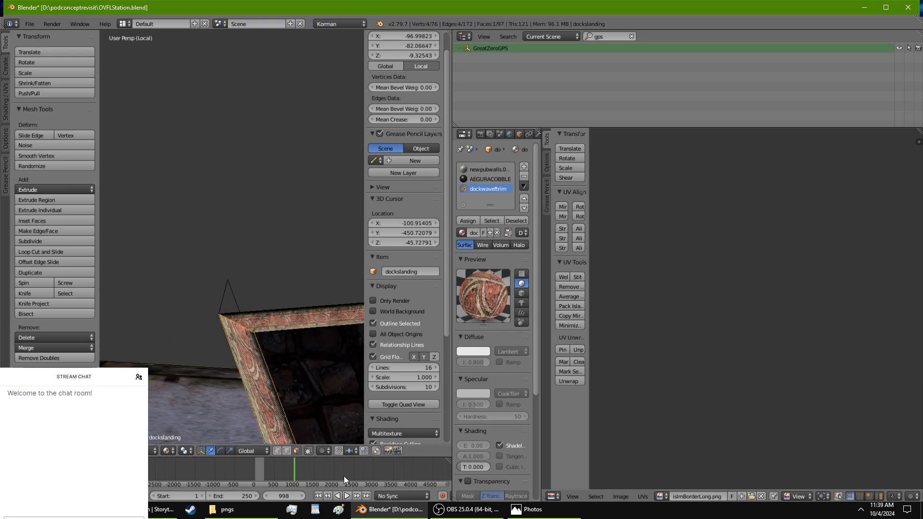
{"action": "scroll", "coordinate": [289, 396], "scroll_direction": "up", "scroll_amount": 4}
{"action": "scroll", "coordinate": [288, 396], "scroll_direction": "down", "scroll_amount": 2}
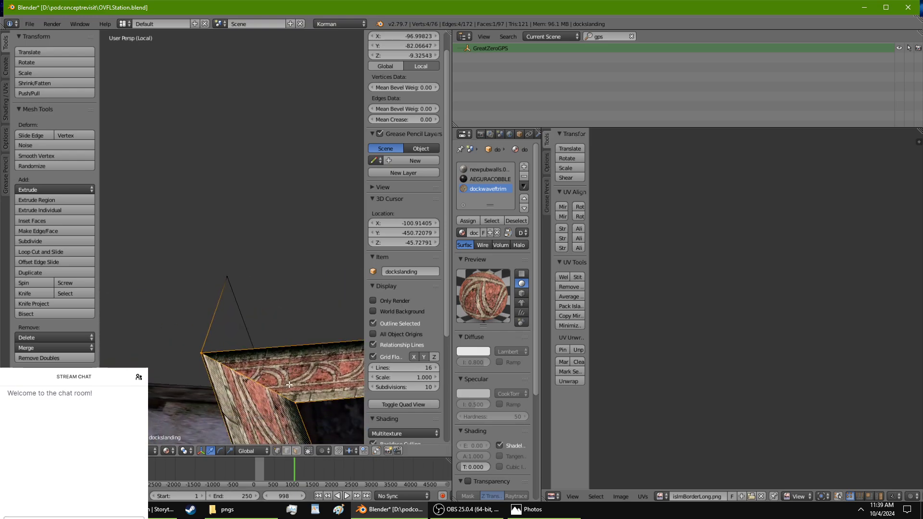
{"action": "middle_click_drag", "start_coordinate": [288, 395], "coordinate": [290, 384]}
{"action": "right_click", "coordinate": [312, 390]}
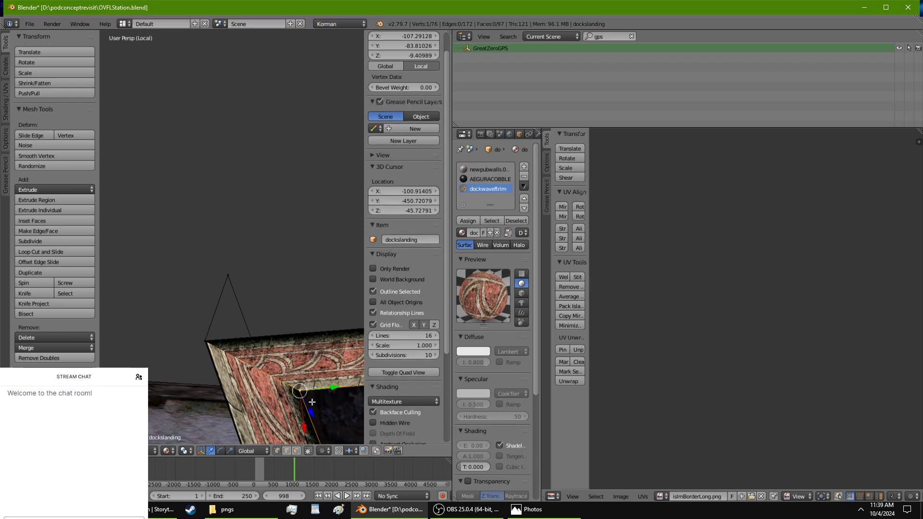
{"action": "left_click_drag", "start_coordinate": [302, 423], "coordinate": [301, 415]}
{"action": "left_click_drag", "start_coordinate": [332, 383], "coordinate": [328, 383]}
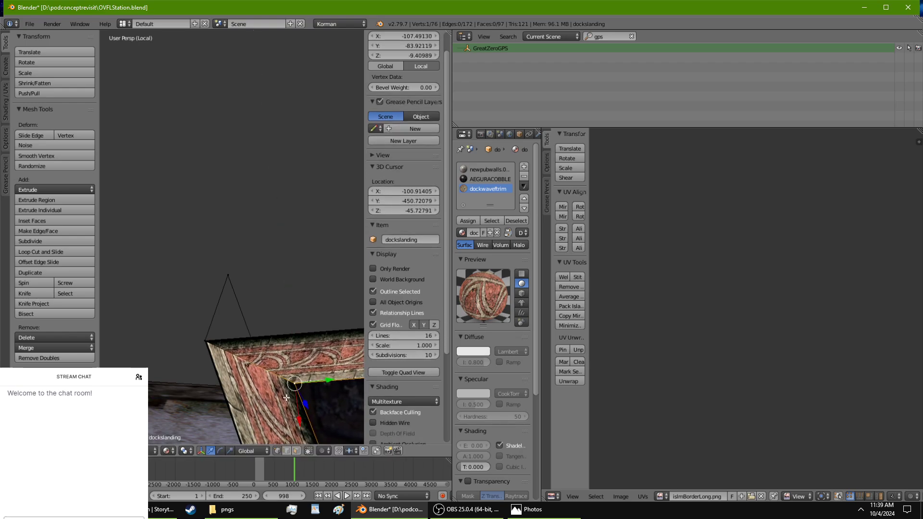
Step: In face mode, rotate the side trim quad's UV face so its light edge lies on the inside, and test mirroring it along X
{"action": "left_click", "coordinate": [298, 450]}
{"action": "right_click", "coordinate": [282, 417]}
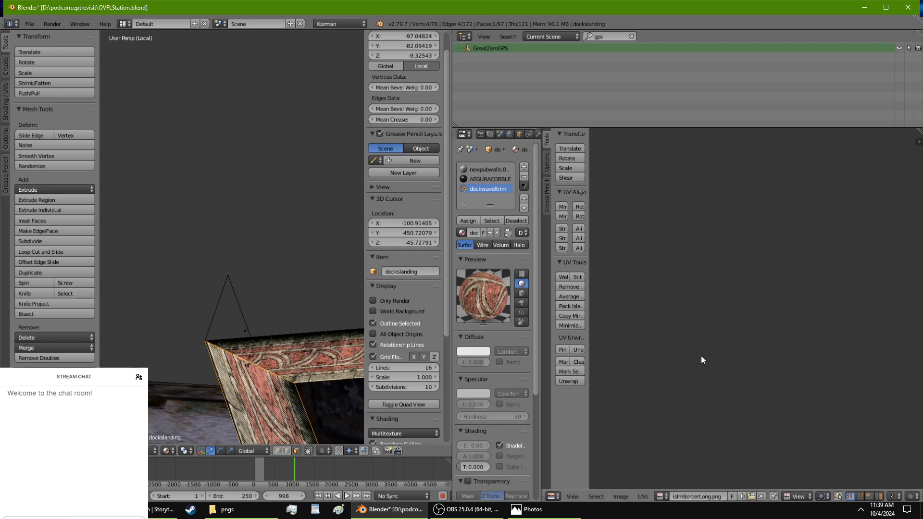
{"action": "scroll", "coordinate": [748, 339], "scroll_direction": "down", "scroll_amount": 5}
{"action": "middle_click_drag", "start_coordinate": [792, 320], "coordinate": [734, 326]}
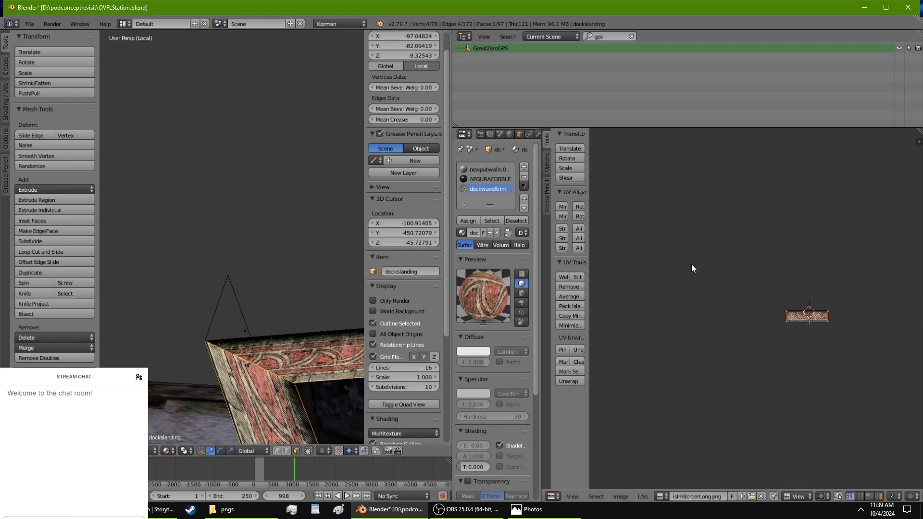
{"action": "left_click", "coordinate": [581, 204]}
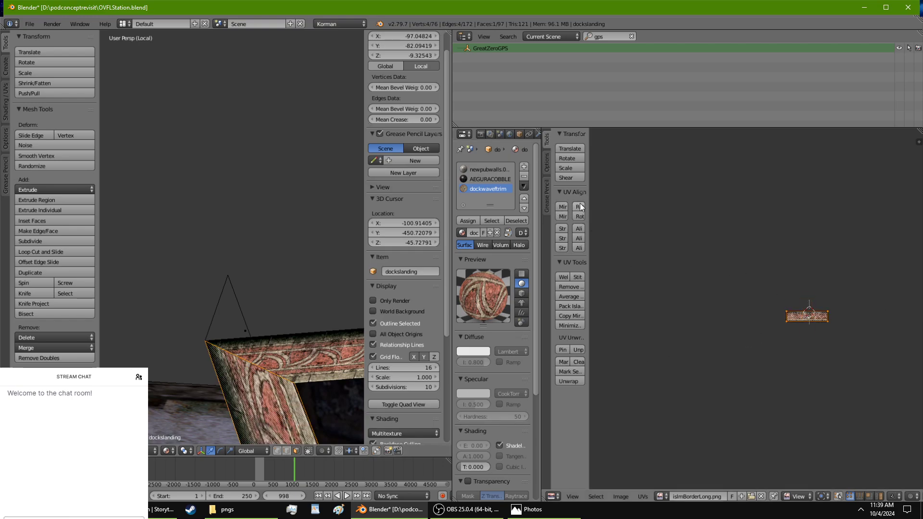
{"action": "middle_click_drag", "start_coordinate": [342, 344], "coordinate": [332, 322], "text": "shift"}
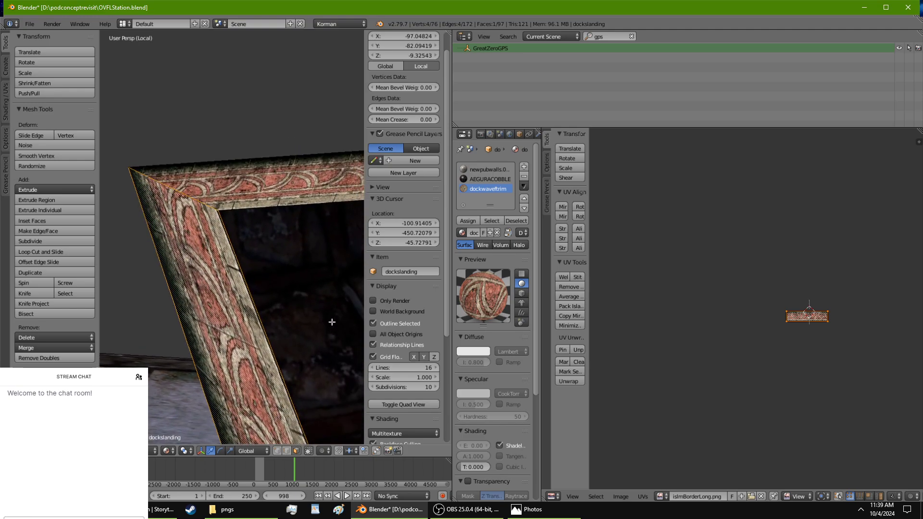
{"action": "left_click", "coordinate": [563, 206]}
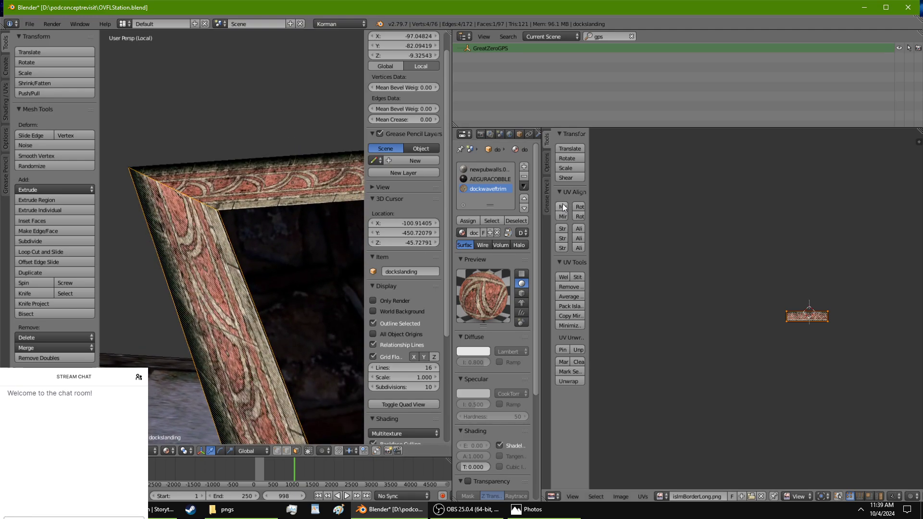
{"action": "left_click", "coordinate": [562, 207]}
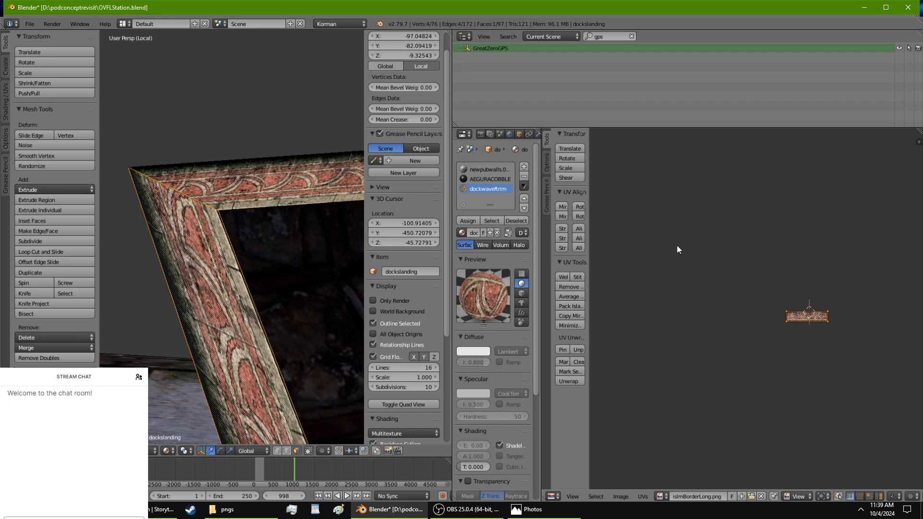
Step: Stretch the side trim quad's UV face along X to about three times its width to match the adjoining pattern
{"action": "key", "text": "s"}
{"action": "key", "text": "x"}
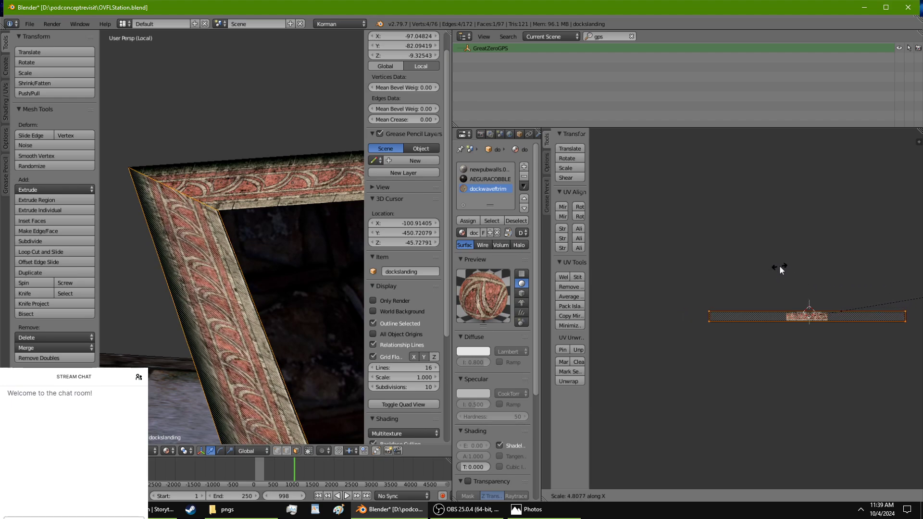
{"action": "left_click", "coordinate": [809, 265]}
{"action": "middle_click_drag", "start_coordinate": [324, 282], "coordinate": [309, 261], "text": "shift"}
{"action": "scroll", "coordinate": [311, 224], "scroll_direction": "down", "scroll_amount": 1}
{"action": "key", "text": "s"}
{"action": "key", "text": "x"}
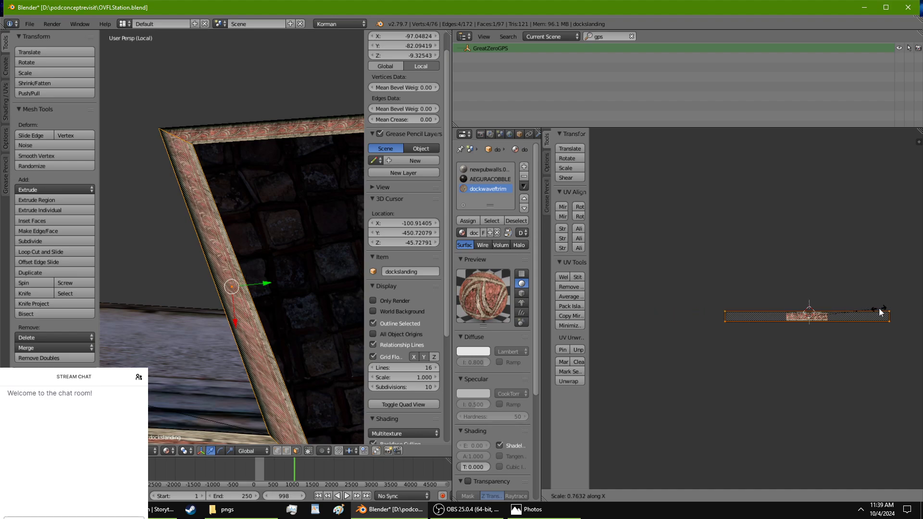
{"action": "left_click", "coordinate": [858, 302]}
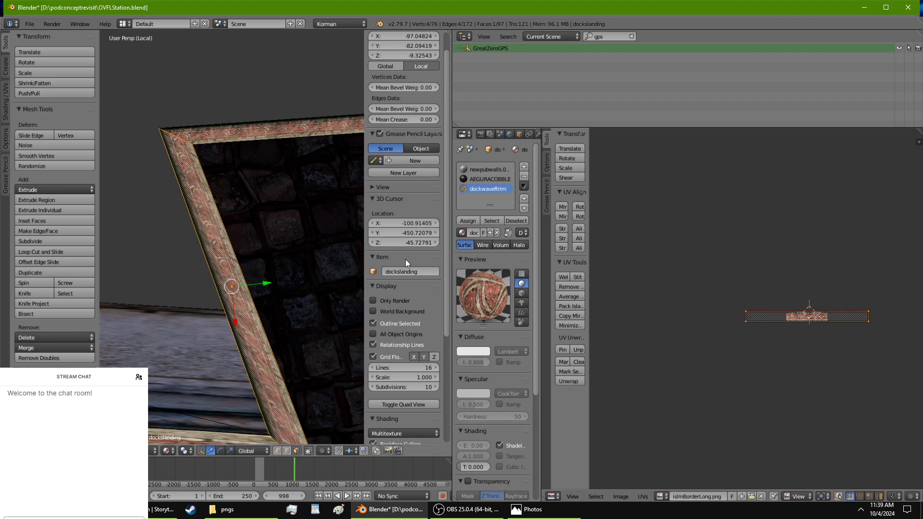
Step: Pull the lower corner at one end of the side trim's UV face inward so that end slants to match the mitre
{"action": "middle_click_drag", "start_coordinate": [259, 239], "coordinate": [280, 251], "text": "shift"}
{"action": "scroll", "coordinate": [276, 244], "scroll_direction": "up", "scroll_amount": 5}
{"action": "scroll", "coordinate": [275, 250], "scroll_direction": "down", "scroll_amount": 1}
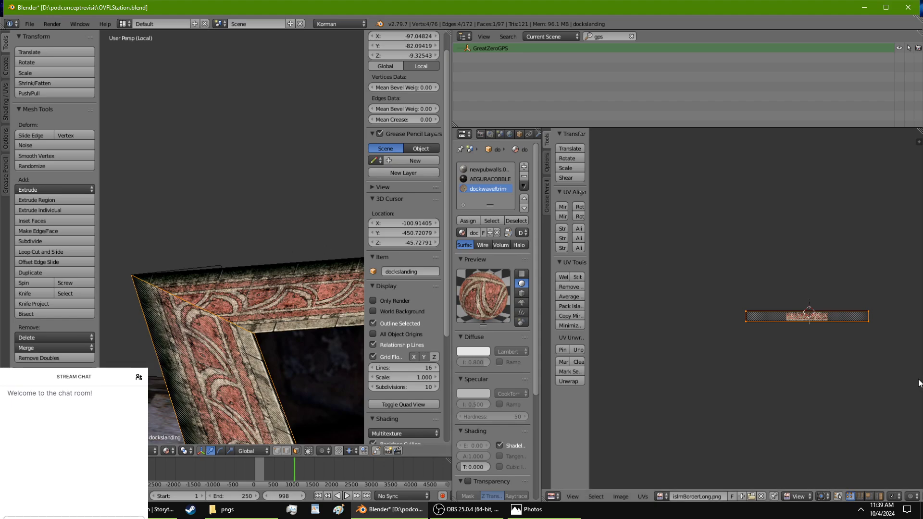
{"action": "scroll", "coordinate": [914, 378], "scroll_direction": "up", "scroll_amount": 2}
{"action": "scroll", "coordinate": [860, 378], "scroll_direction": "up", "scroll_amount": 2}
{"action": "scroll", "coordinate": [641, 364], "scroll_direction": "up", "scroll_amount": 5}
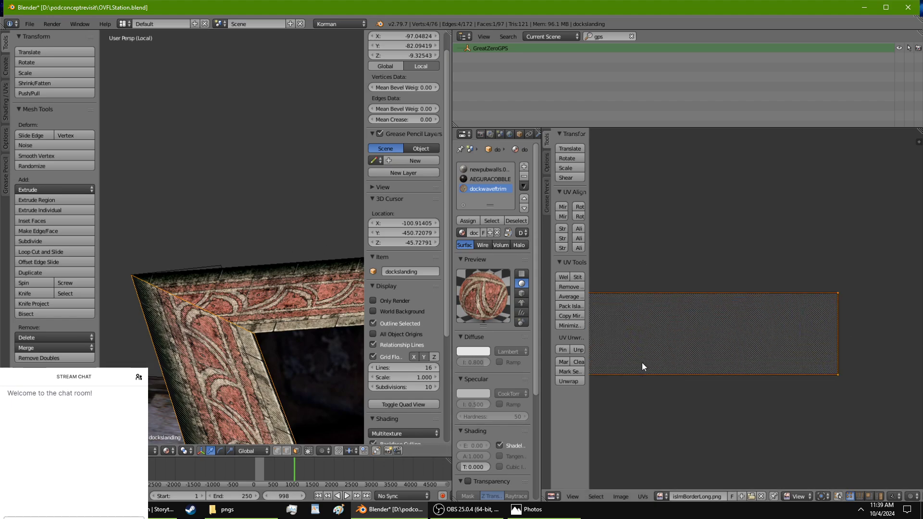
{"action": "middle_click_drag", "start_coordinate": [804, 325], "coordinate": [780, 319]}
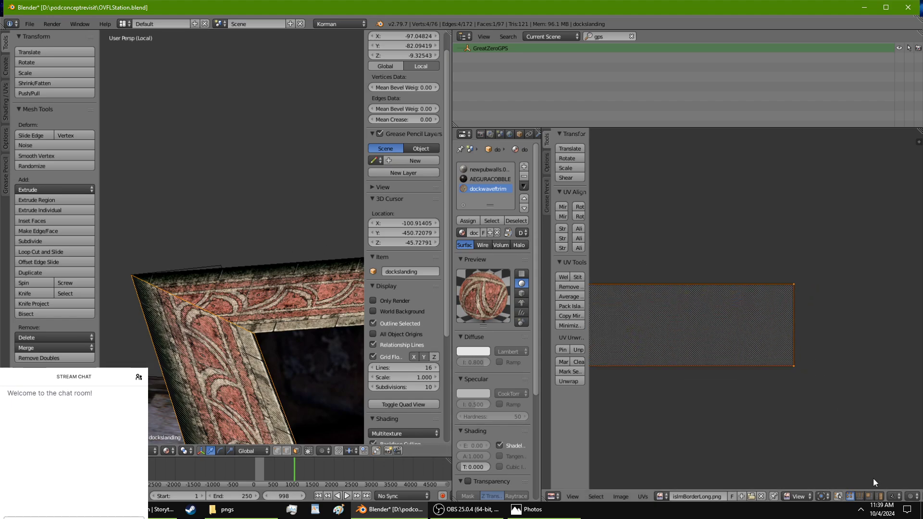
{"action": "right_click", "coordinate": [794, 283]}
{"action": "right_click", "coordinate": [792, 368]}
{"action": "key", "text": "g"}
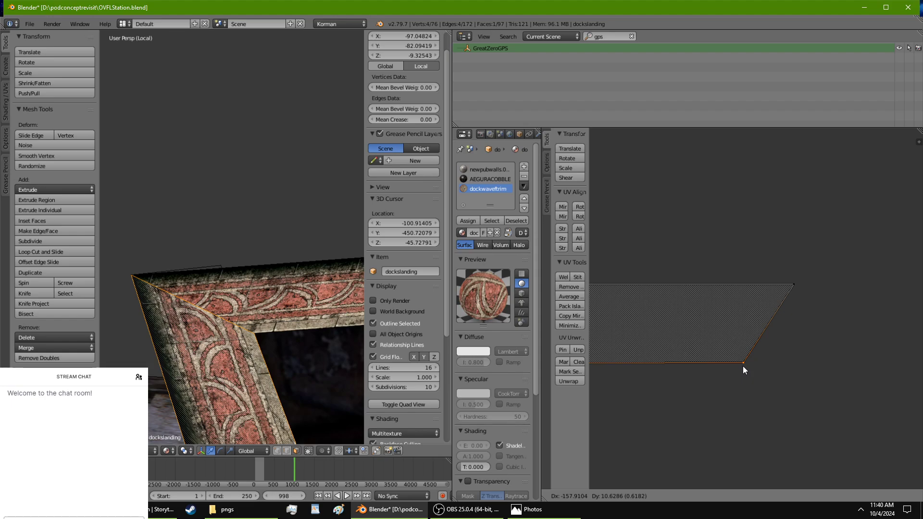
{"action": "left_click", "coordinate": [742, 365]}
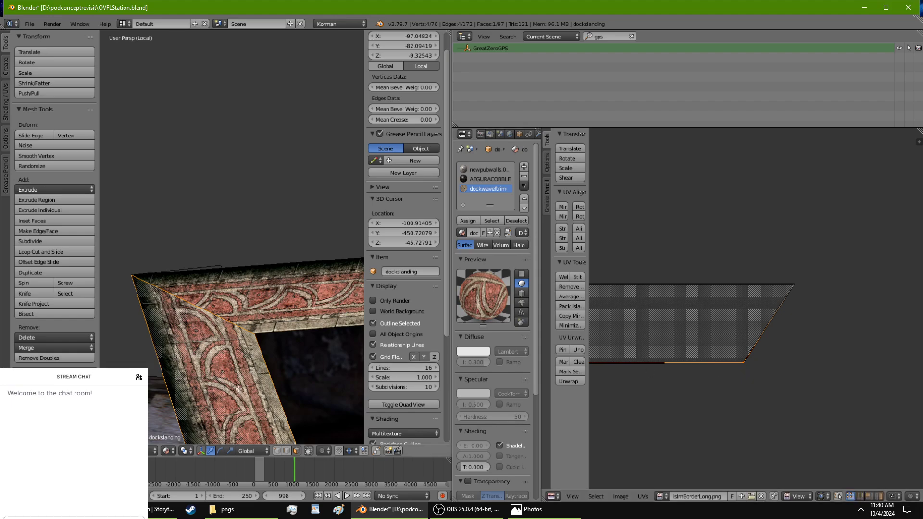
Step: Select the slanted end edge of the side trim's UV face in edge mode and shift it outward by about 82 pixels
{"action": "scroll", "coordinate": [240, 381], "scroll_direction": "up", "scroll_amount": 4}
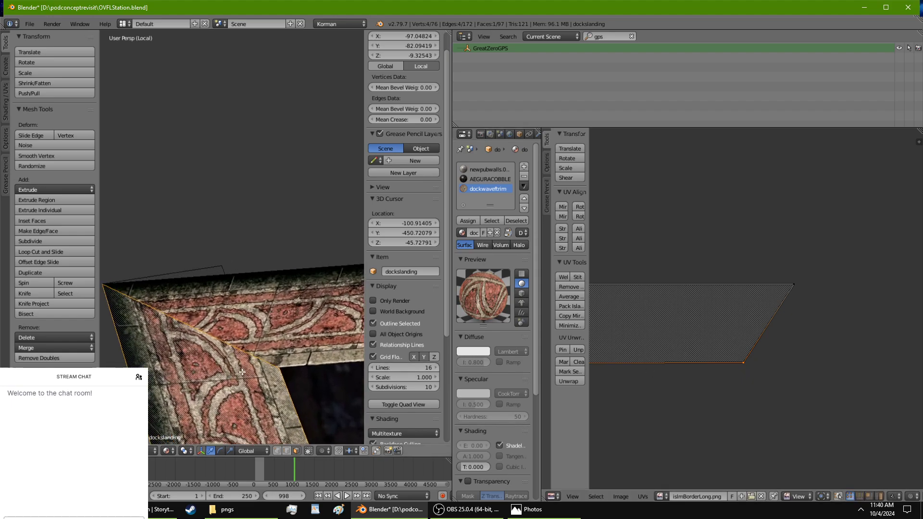
{"action": "left_click", "coordinate": [860, 495]}
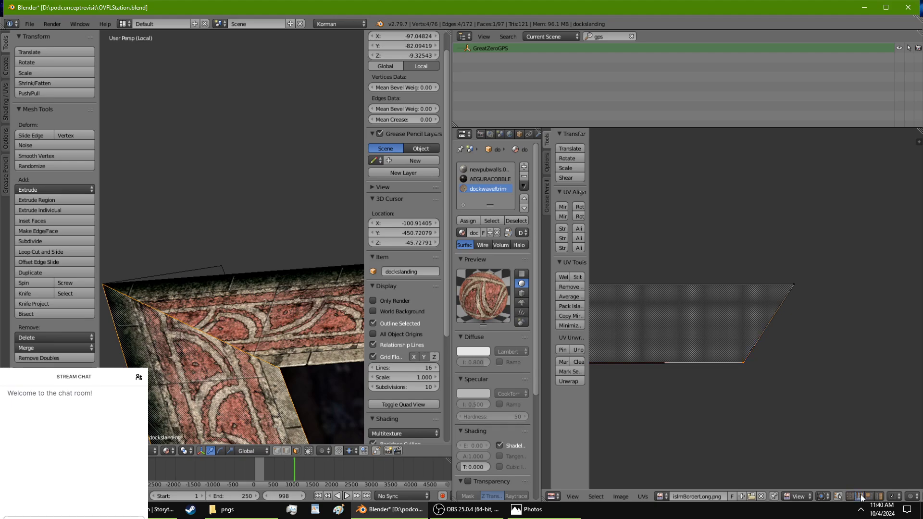
{"action": "right_click", "coordinate": [760, 332]}
{"action": "key", "text": "g"}
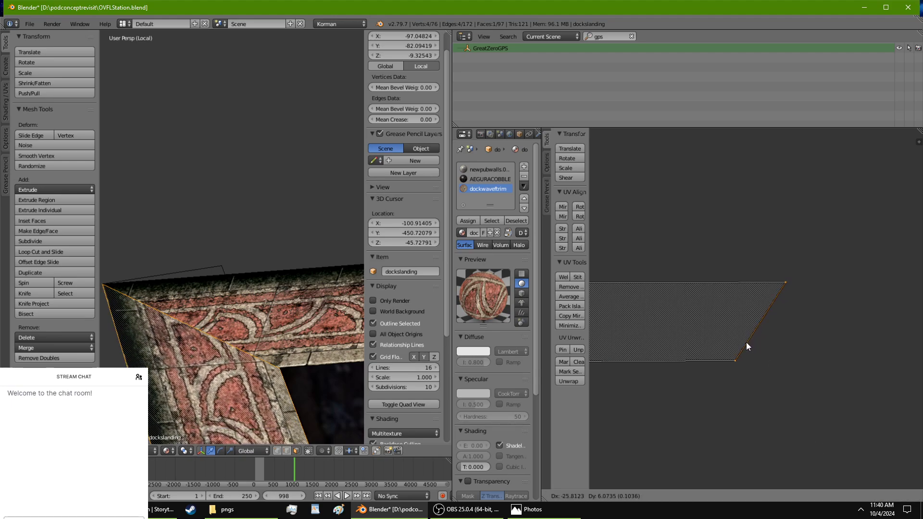
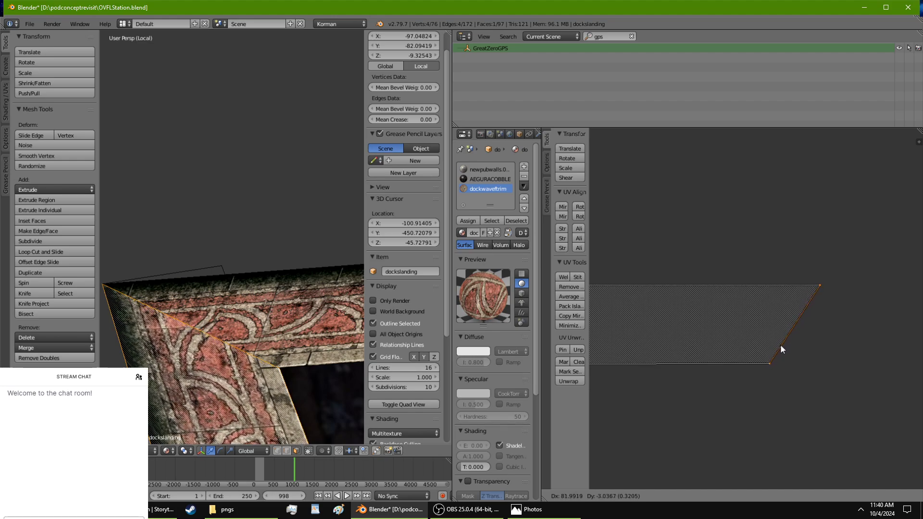
{"action": "left_click", "coordinate": [780, 344]}
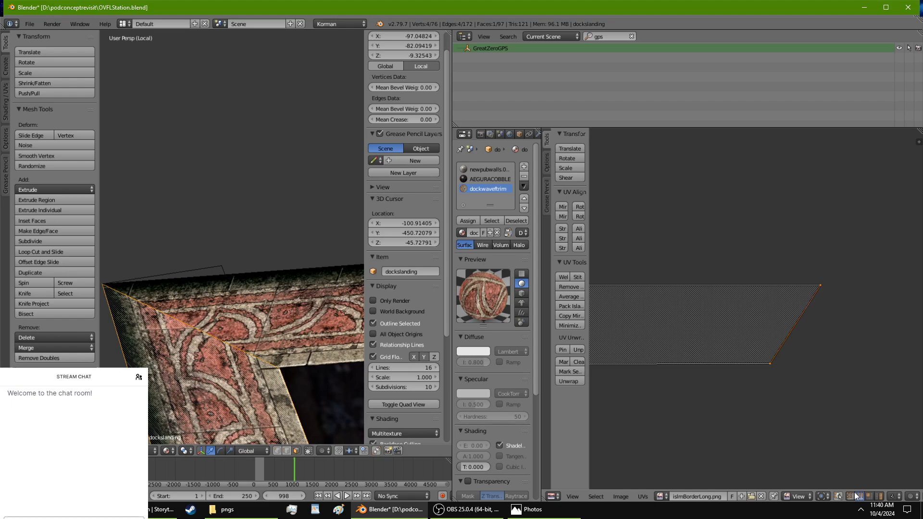
{"action": "key", "text": "a"}
{"action": "key", "text": "a"}
{"action": "key", "text": "s"}
{"action": "key", "text": "x"}
{"action": "right_click", "coordinate": [861, 386]}
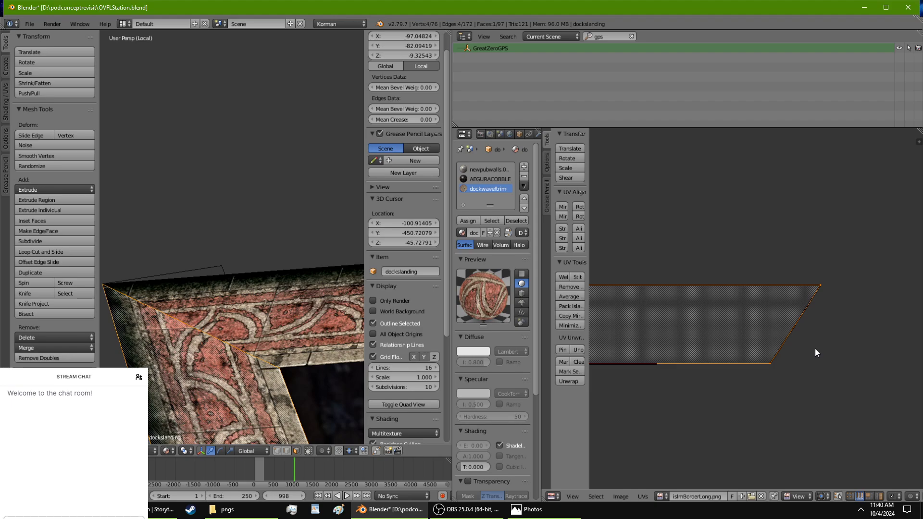
Step: Stretch the side trim's UV selection along X to tighten its pattern, and check the result in object mode
{"action": "key", "text": "s"}
{"action": "key", "text": "x"}
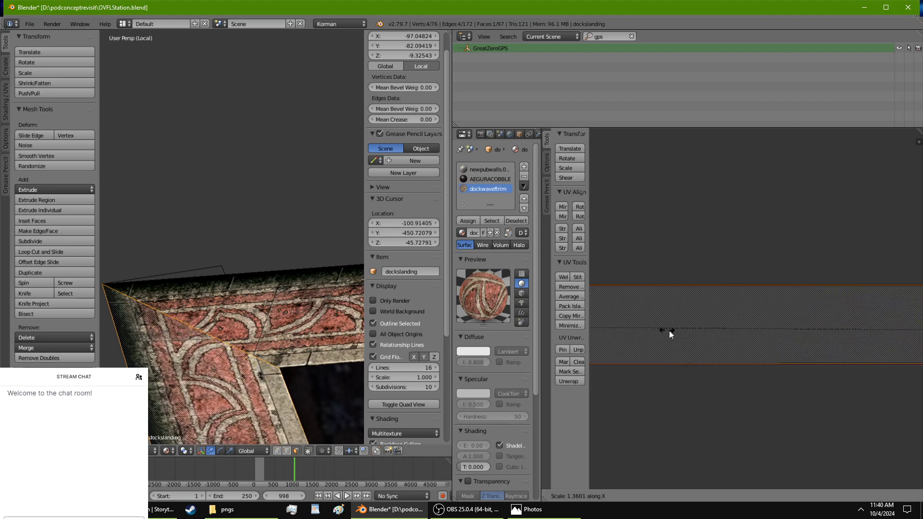
{"action": "left_click", "coordinate": [826, 333]}
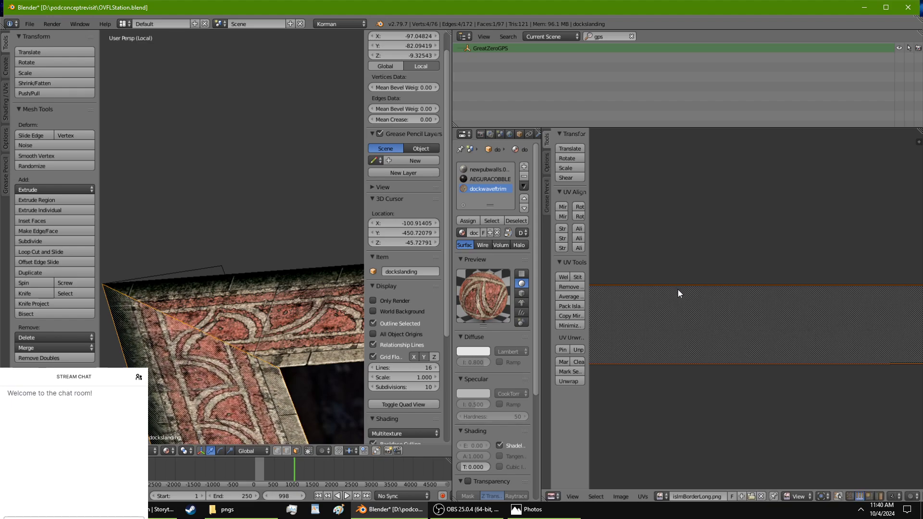
{"action": "key", "text": "Tab"}
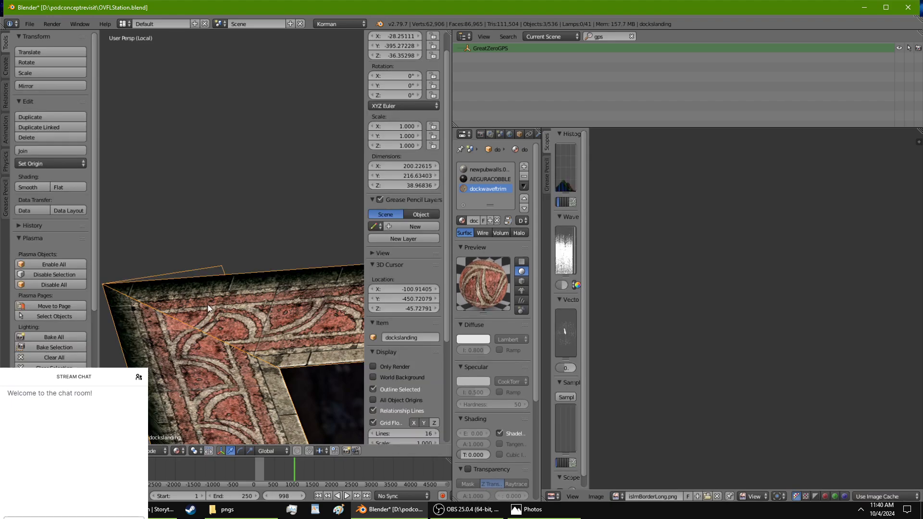
{"action": "key", "text": "Tab"}
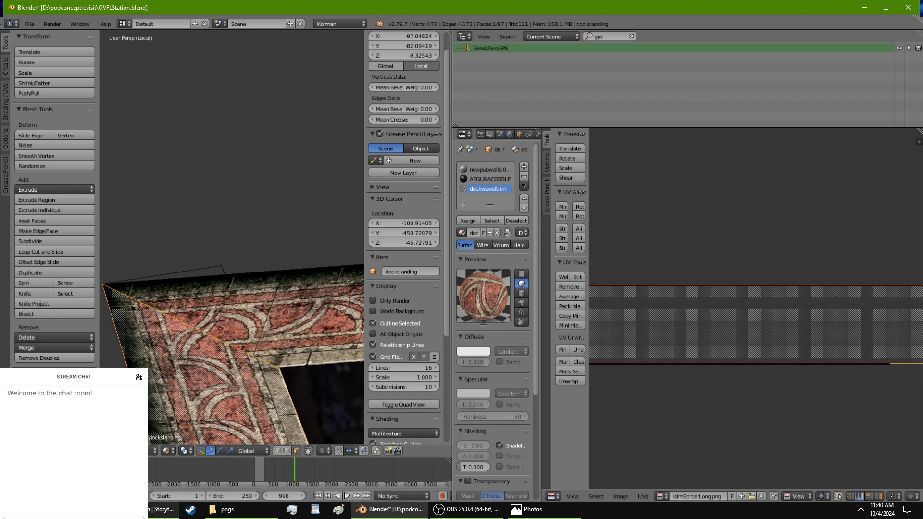
Step: Close the reference image in Photos and return to Blender
{"action": "left_click", "coordinate": [72, 510]}
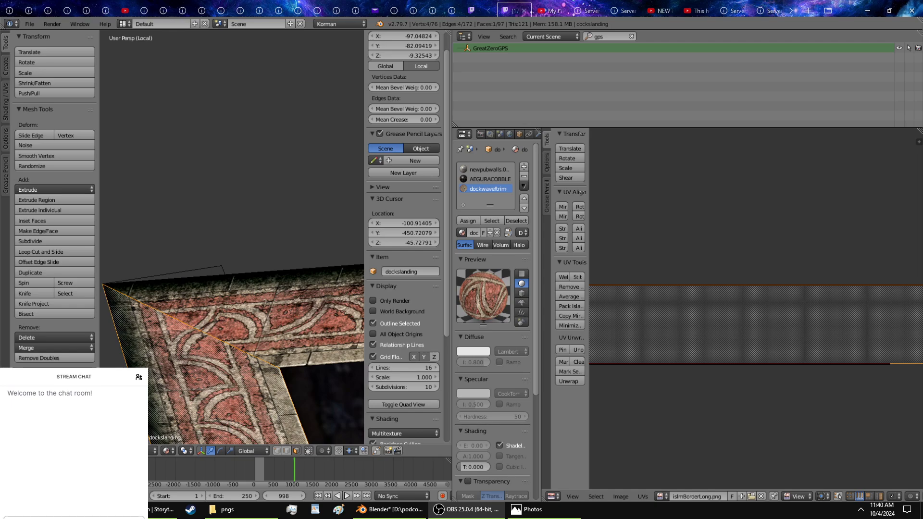
{"action": "left_click", "coordinate": [533, 509]}
{"action": "left_click", "coordinate": [911, 7]}
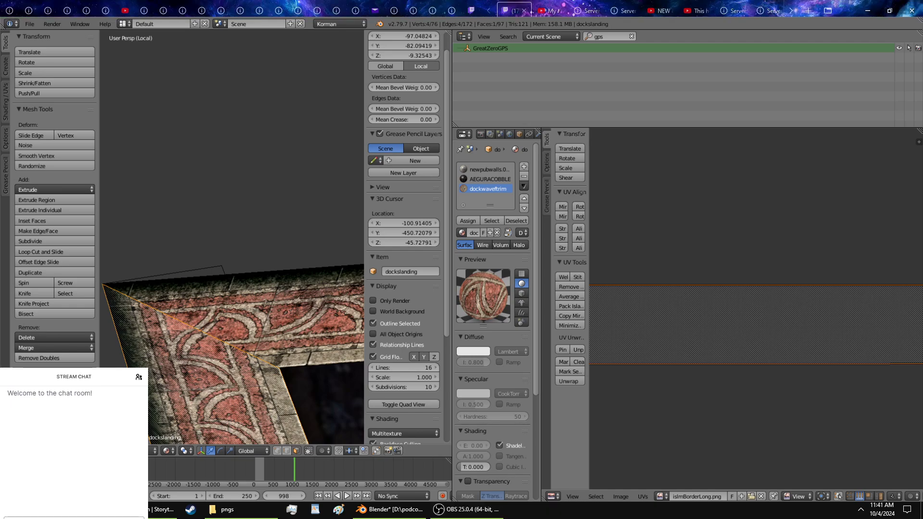
{"action": "left_click", "coordinate": [411, 511]}
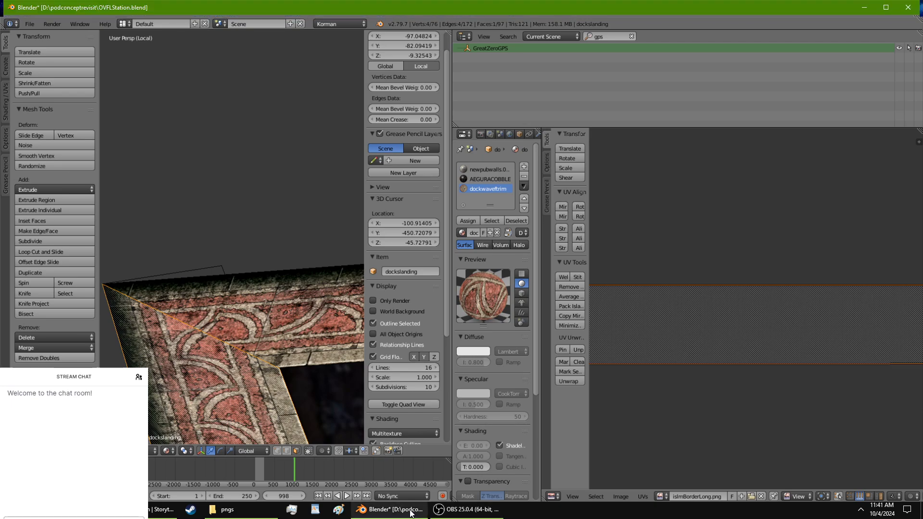
Step: At the other end of the side trim's UV face, pull the lower corner outward and the upper corner inward to slant it for the mitre
{"action": "scroll", "coordinate": [310, 339], "scroll_direction": "down", "scroll_amount": 6}
{"action": "middle_click_drag", "start_coordinate": [310, 339], "coordinate": [275, 365]}
{"action": "scroll", "coordinate": [630, 346], "scroll_direction": "down", "scroll_amount": 6}
{"action": "middle_click_drag", "start_coordinate": [630, 346], "coordinate": [807, 373]}
{"action": "scroll", "coordinate": [735, 335], "scroll_direction": "up", "scroll_amount": 1}
{"action": "scroll", "coordinate": [734, 336], "scroll_direction": "up", "scroll_amount": 7}
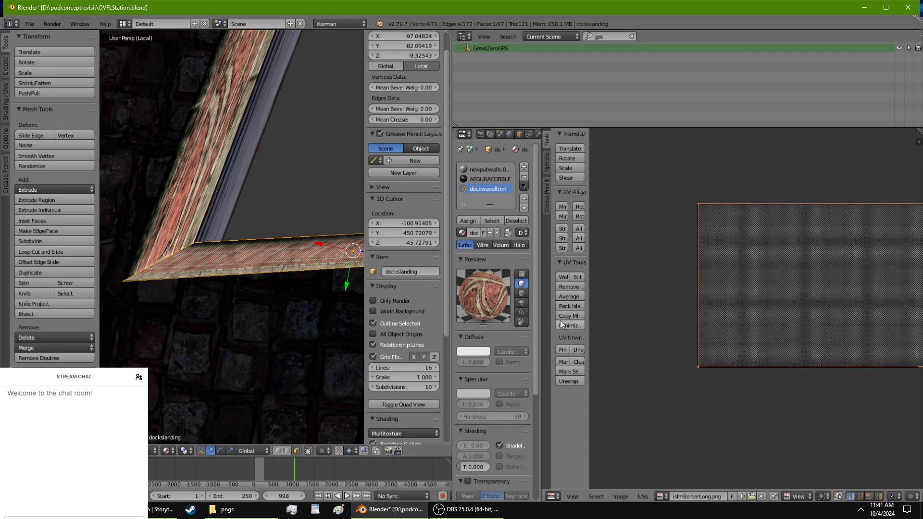
{"action": "right_click_drag", "start_coordinate": [696, 365], "coordinate": [654, 350]}
{"action": "middle_click_drag", "start_coordinate": [187, 397], "coordinate": [224, 391], "text": "shift"}
{"action": "scroll", "coordinate": [230, 395], "scroll_direction": "up", "scroll_amount": 4}
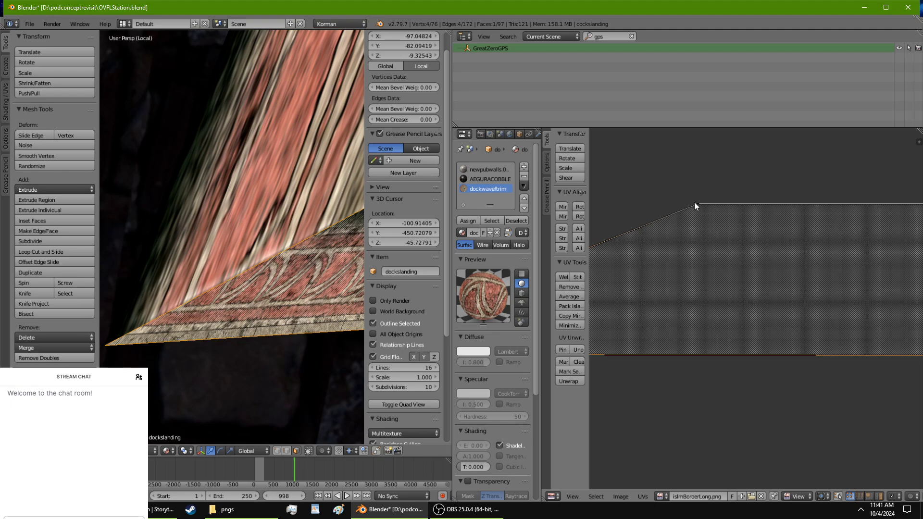
{"action": "right_click_drag", "start_coordinate": [694, 202], "coordinate": [841, 202]}
{"action": "left_click", "coordinate": [842, 203]}
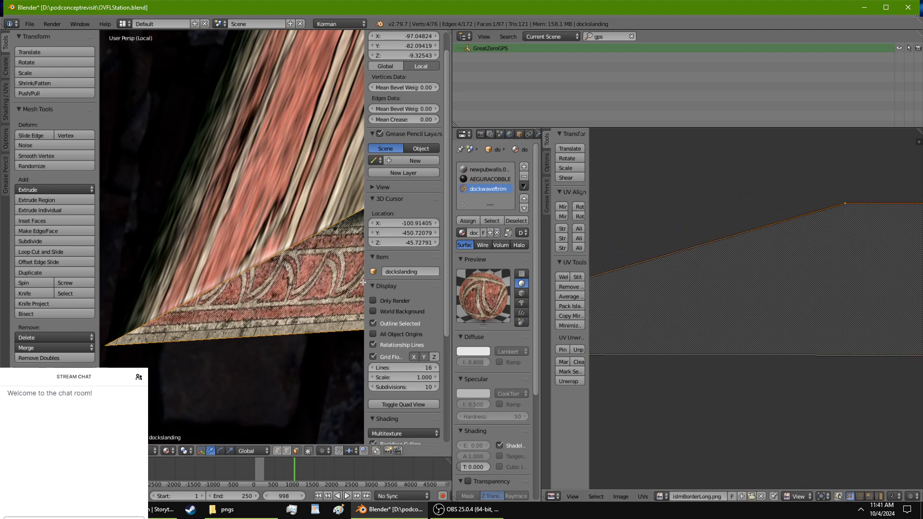
Step: Move the upper corner of the slanted UV end slightly further inward to refine the mitre angle
{"action": "middle_click_drag", "start_coordinate": [343, 284], "coordinate": [331, 294], "text": "shift"}
{"action": "middle_click_drag", "start_coordinate": [734, 245], "coordinate": [642, 268]}
{"action": "right_click_drag", "start_coordinate": [753, 225], "coordinate": [789, 223]}
{"action": "scroll", "coordinate": [314, 333], "scroll_direction": "down", "scroll_amount": 2}
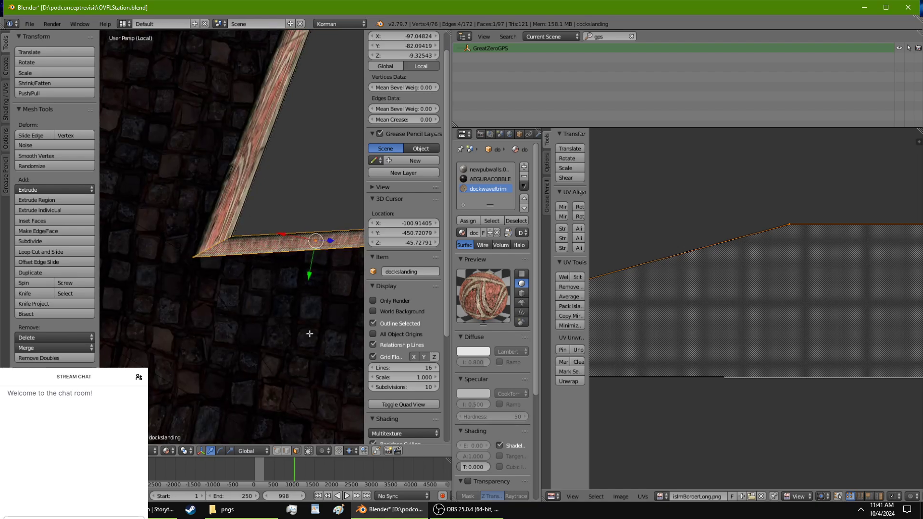
Step: Select the side trim's whole UV face and nudge it slightly outward, then check the trim at the opposite mitred corner
{"action": "middle_click_drag", "start_coordinate": [309, 334], "coordinate": [272, 327], "text": "shift"}
{"action": "scroll", "coordinate": [307, 332], "scroll_direction": "up", "scroll_amount": 1}
{"action": "middle_click_drag", "start_coordinate": [690, 375], "coordinate": [806, 360]}
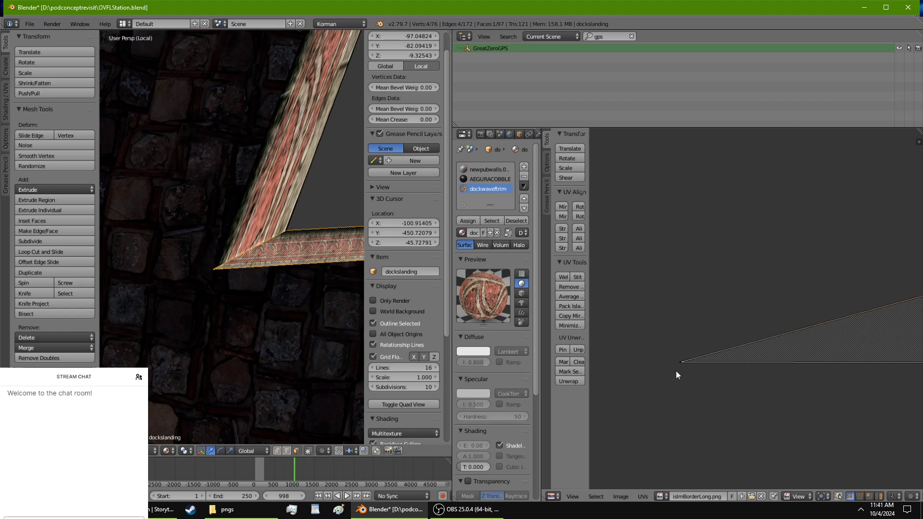
{"action": "scroll", "coordinate": [676, 375], "scroll_direction": "up", "scroll_amount": 2}
{"action": "key", "text": "a"}
{"action": "key", "text": "g"}
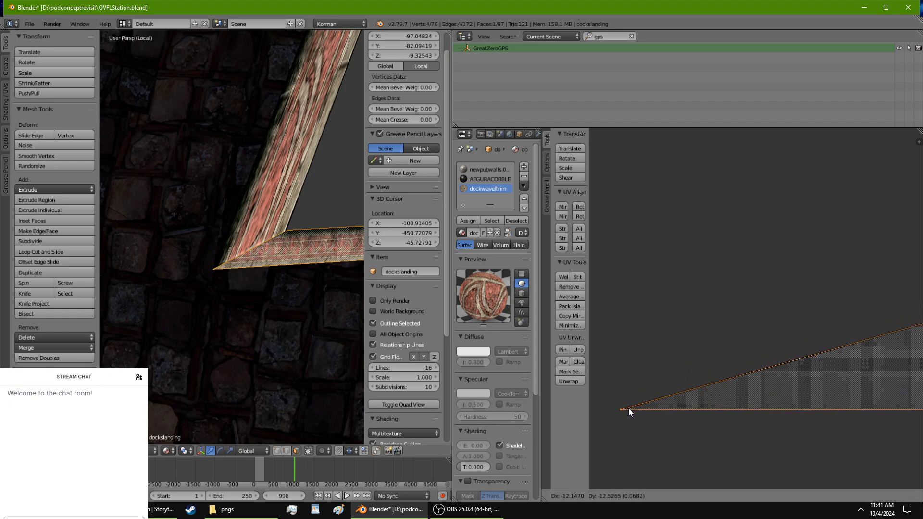
{"action": "left_click", "coordinate": [618, 405]}
{"action": "middle_click_drag", "start_coordinate": [234, 346], "coordinate": [271, 325]}
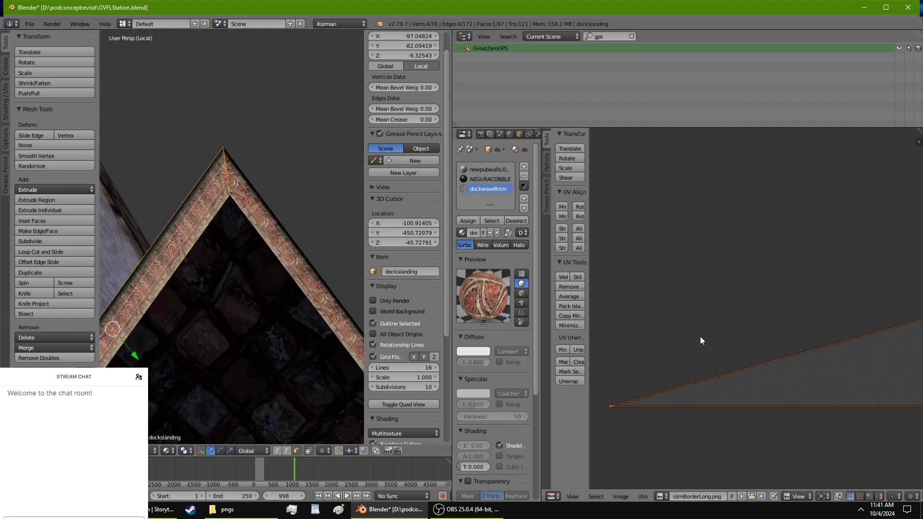
Step: In edge mode, select the slanted end edge of the side trim's UV face and shift it inward along the face's length
{"action": "left_click", "coordinate": [859, 496]}
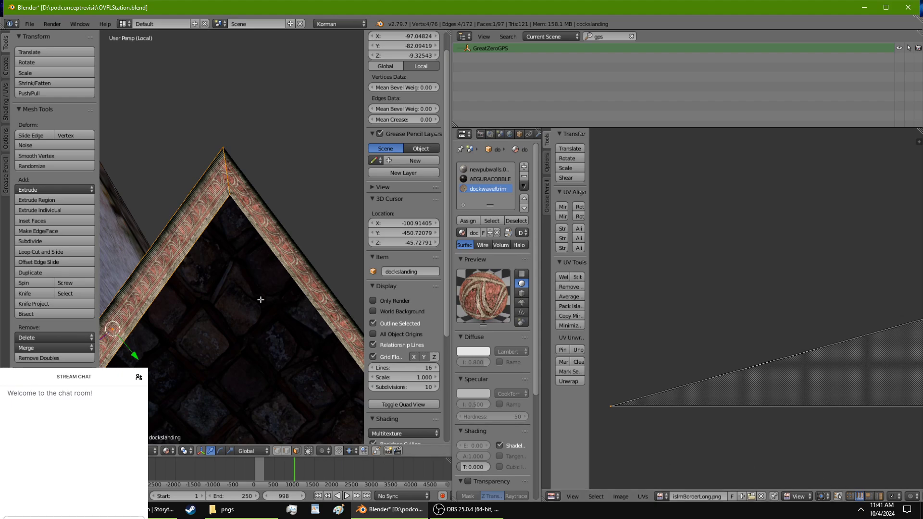
{"action": "middle_click_drag", "start_coordinate": [262, 301], "coordinate": [346, 308]}
{"action": "right_click", "coordinate": [711, 387]}
{"action": "key", "text": "g"}
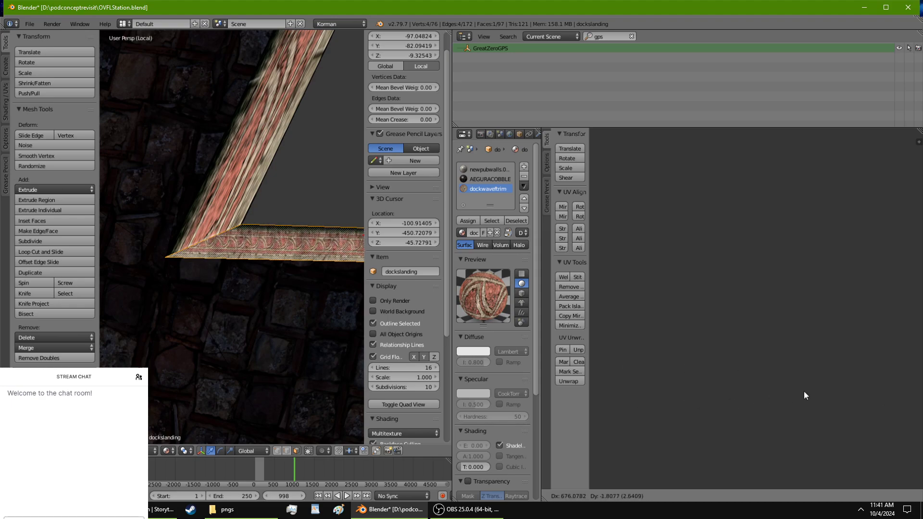
{"action": "left_click", "coordinate": [849, 384]}
Step: Shift the slanted UV end edge another 349 pixels or so inward and inspect the trim's pattern at that corner
{"action": "middle_click_drag", "start_coordinate": [799, 364], "coordinate": [647, 373]}
{"action": "middle_click_drag", "start_coordinate": [136, 339], "coordinate": [212, 293]}
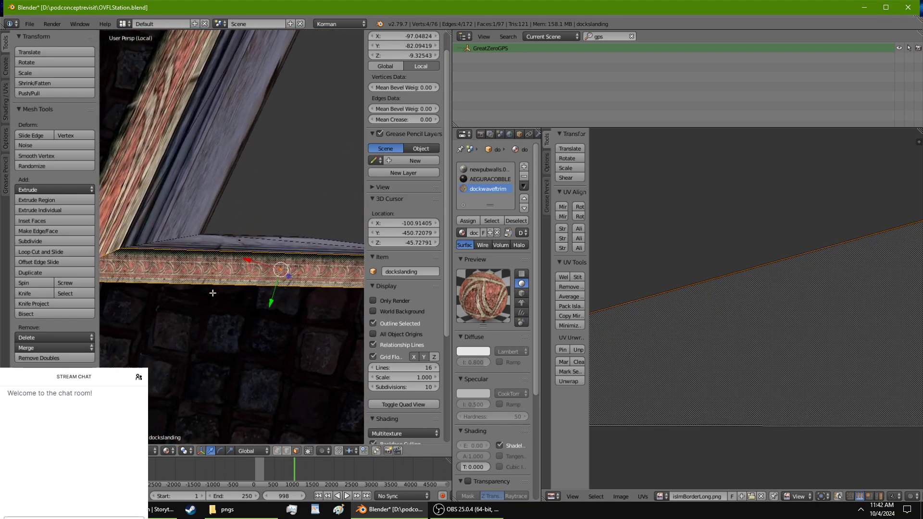
{"action": "scroll", "coordinate": [770, 321], "scroll_direction": "down", "scroll_amount": 5}
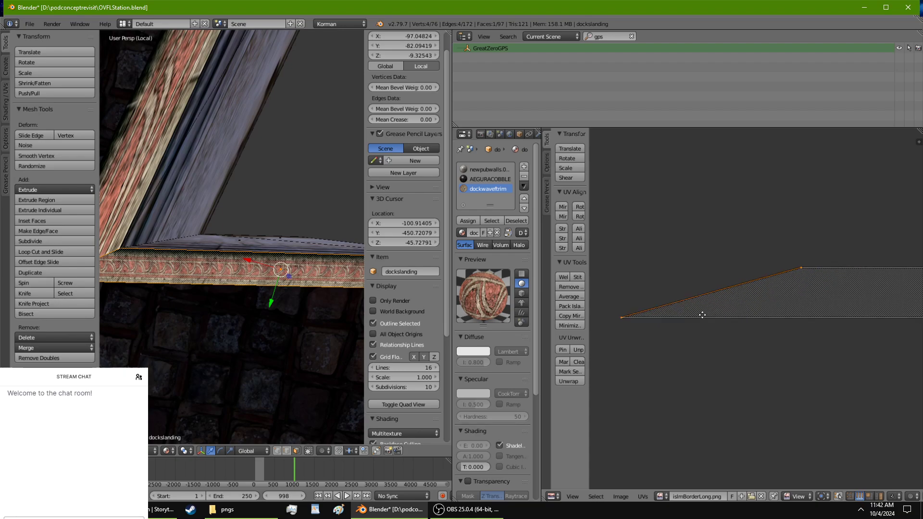
{"action": "key", "text": "g"}
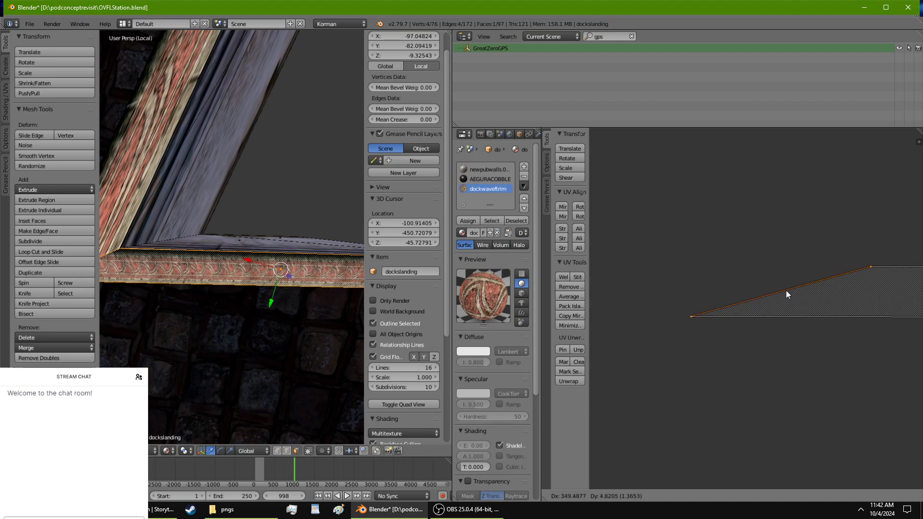
{"action": "left_click", "coordinate": [785, 290]}
{"action": "mouse_move", "coordinate": [321, 324]}
{"action": "middle_mouse_down"}
{"action": "mouse_move", "coordinate": [274, 317]}
{"action": "mouse_move", "coordinate": [288, 237]}
{"action": "mouse_move", "coordinate": [339, 276]}
{"action": "mouse_move", "coordinate": [349, 324]}
{"action": "mouse_move", "coordinate": [320, 335]}
{"action": "mouse_move", "coordinate": [323, 320]}
{"action": "mouse_move", "coordinate": [315, 321]}
{"action": "middle_mouse_up"}
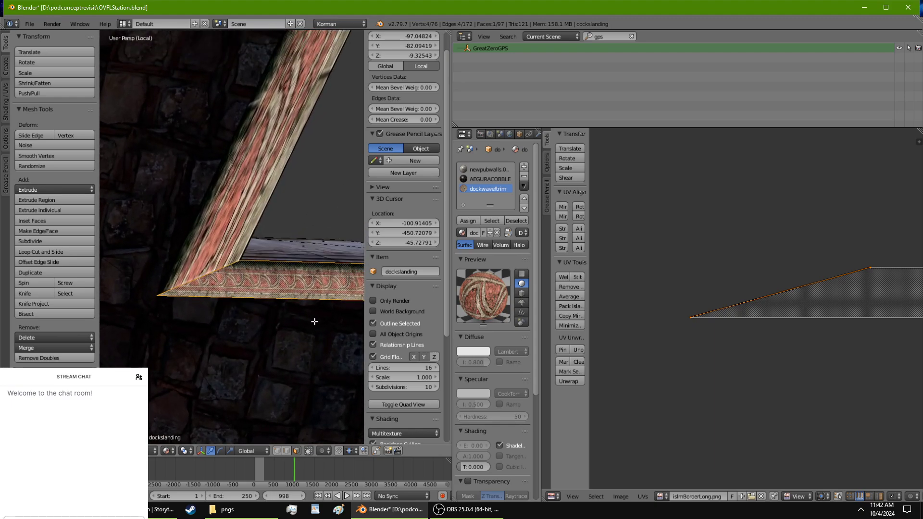
Step: Save over OVFLStation.blend and run Test Age from the Plasma Games world settings for uruDestiny
{"action": "key", "text": "ctrl+s"}
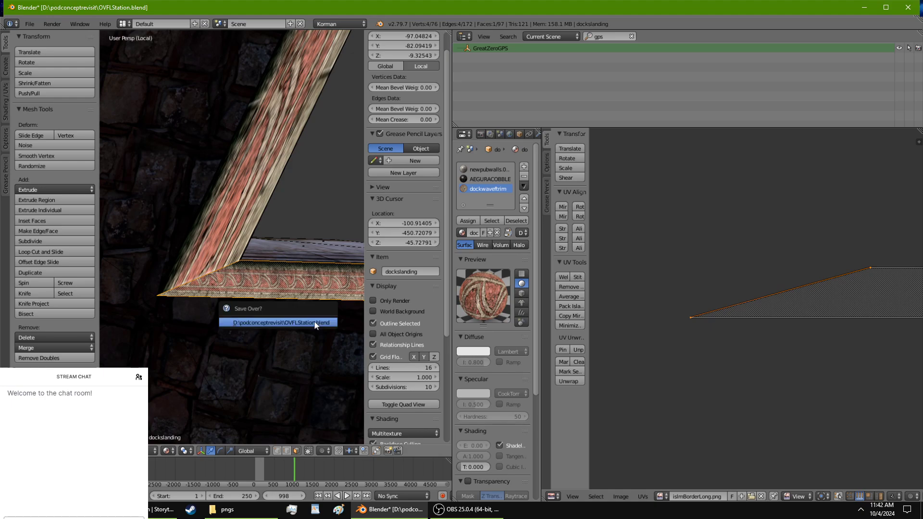
{"action": "left_click", "coordinate": [314, 321]}
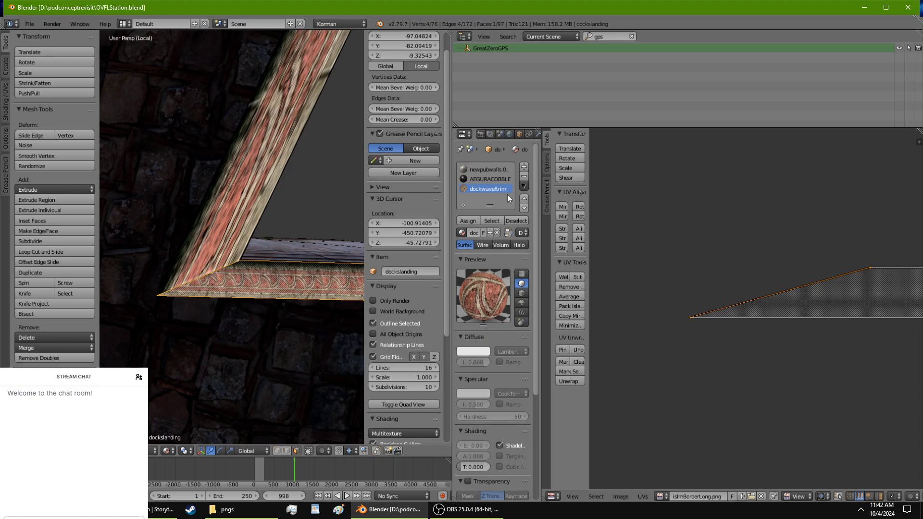
{"action": "left_click", "coordinate": [509, 134]}
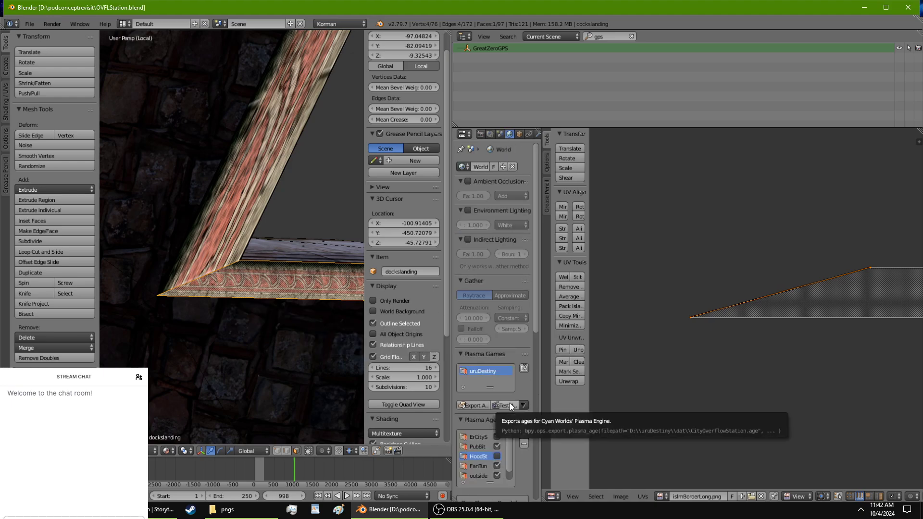
{"action": "left_click", "coordinate": [509, 402]}
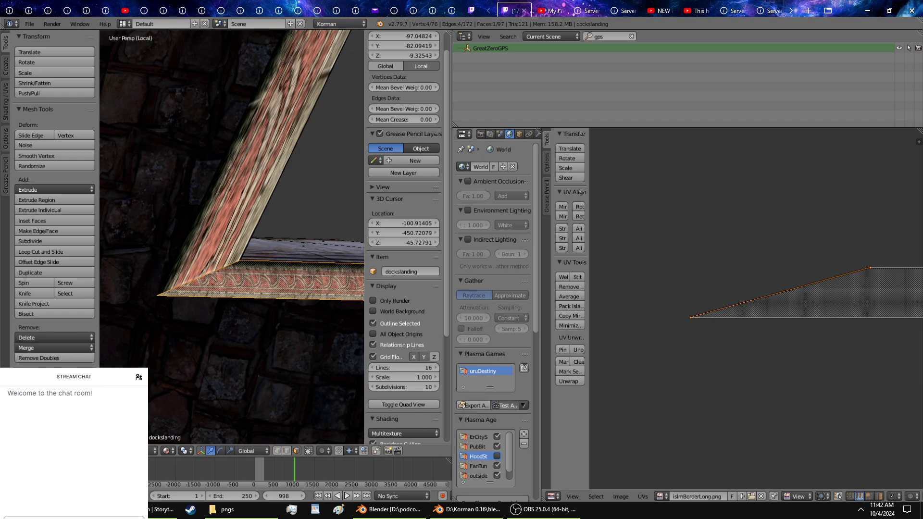
{"action": "key", "text": "Tab"}
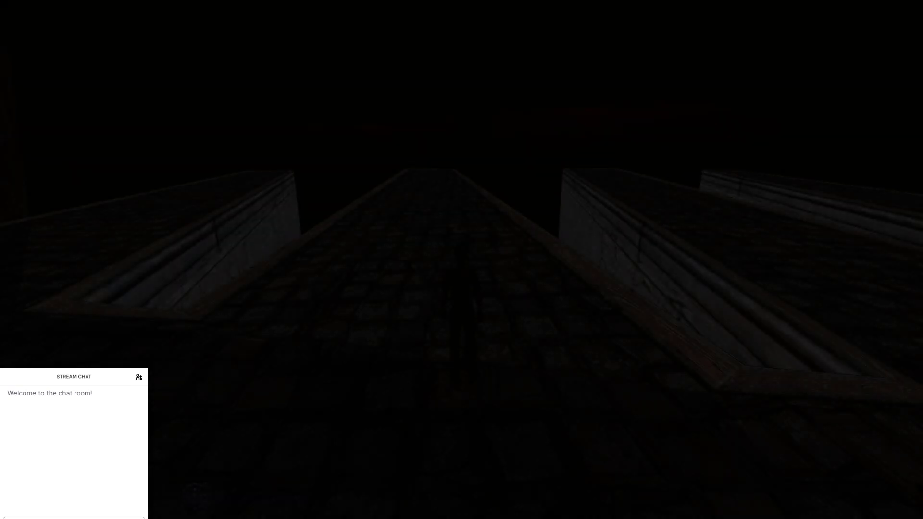
Step: Walk across the dock landing in the game and examine the border trim and mitred corners around the openings
{"action": "key", "text": "Right"}
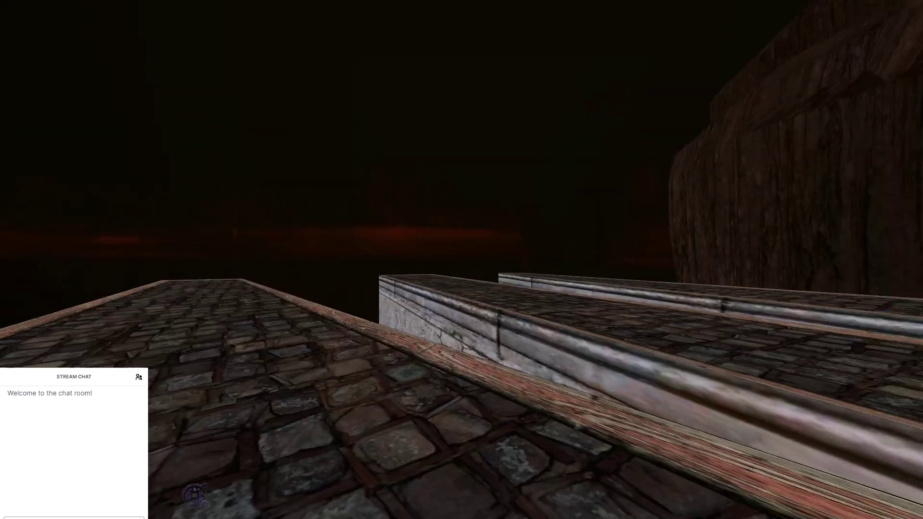
{"action": "key", "text": "Up"}
{"action": "right_click_drag", "start_coordinate": [470, 208], "coordinate": [567, 210]}
{"action": "key", "text": "Up"}
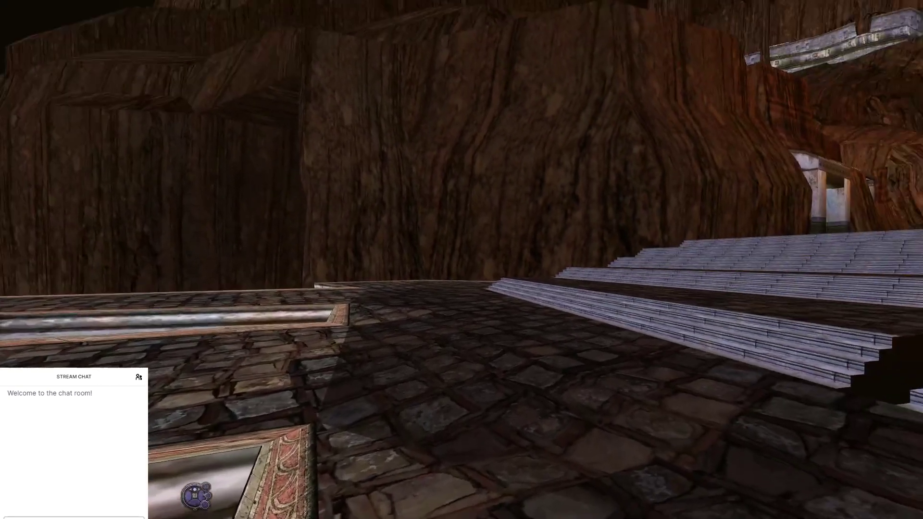
{"action": "right_click_drag", "start_coordinate": [463, 246], "coordinate": [385, 287]}
{"action": "key", "text": "Up"}
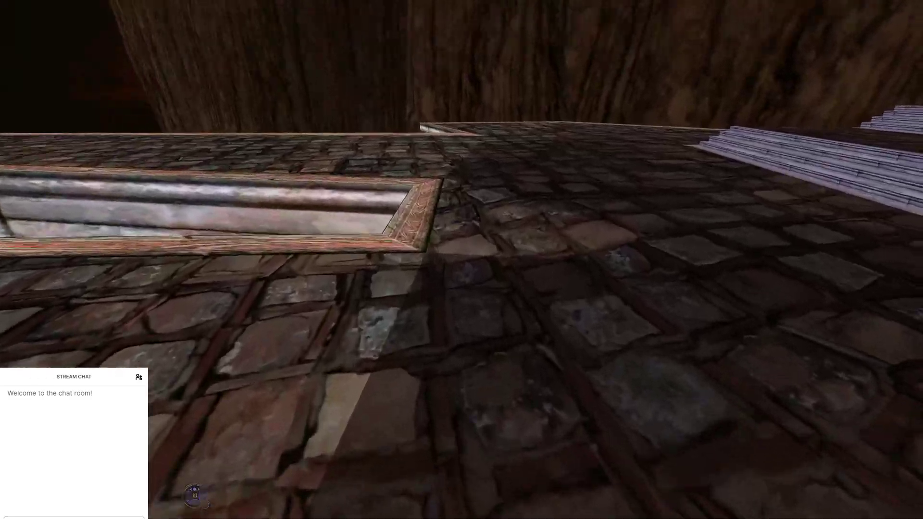
{"action": "key", "text": "w"}
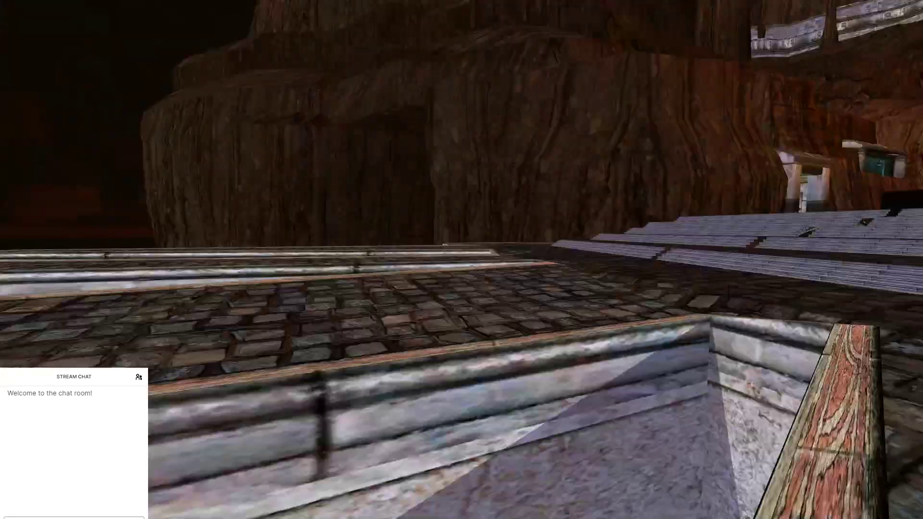
Step: Quit the Uru test session, confirm the exit and return to Blender
{"action": "key", "text": "Escape"}
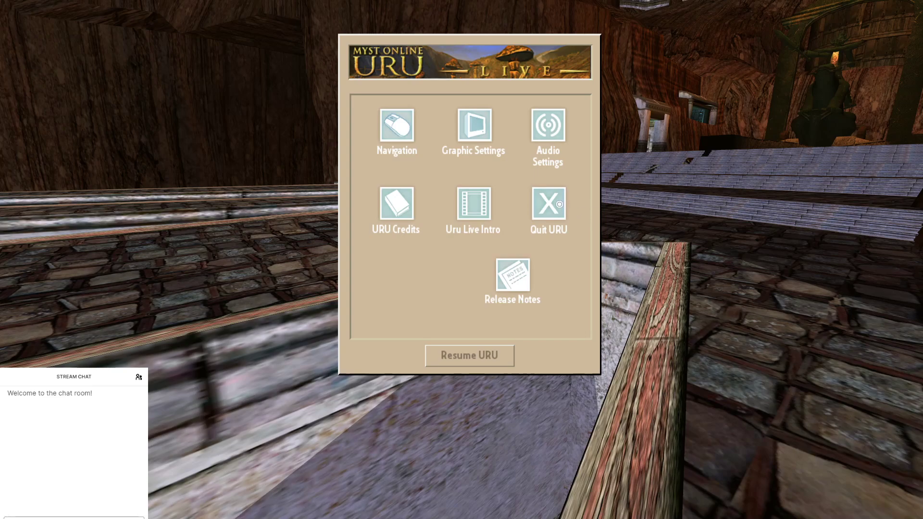
{"action": "left_click", "coordinate": [557, 203]}
{"action": "left_click", "coordinate": [518, 331]}
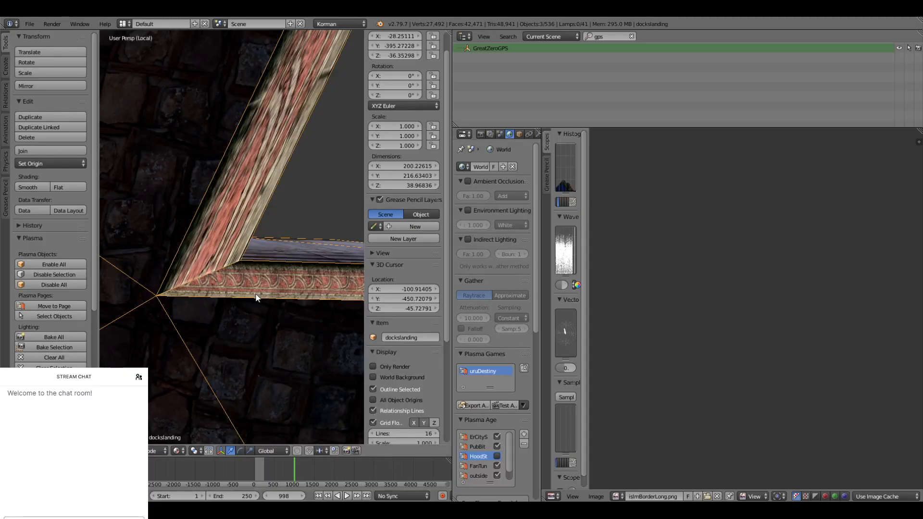
Step: Set the selected dock meshes to smooth shading, comparing it with flat shading on the landing walls and trim
{"action": "left_click", "coordinate": [38, 189]}
{"action": "mouse_move", "coordinate": [170, 264]}
{"action": "middle_mouse_down"}
{"action": "mouse_move", "coordinate": [153, 249]}
{"action": "mouse_move", "coordinate": [336, 226]}
{"action": "mouse_move", "coordinate": [227, 212]}
{"action": "middle_mouse_up"}
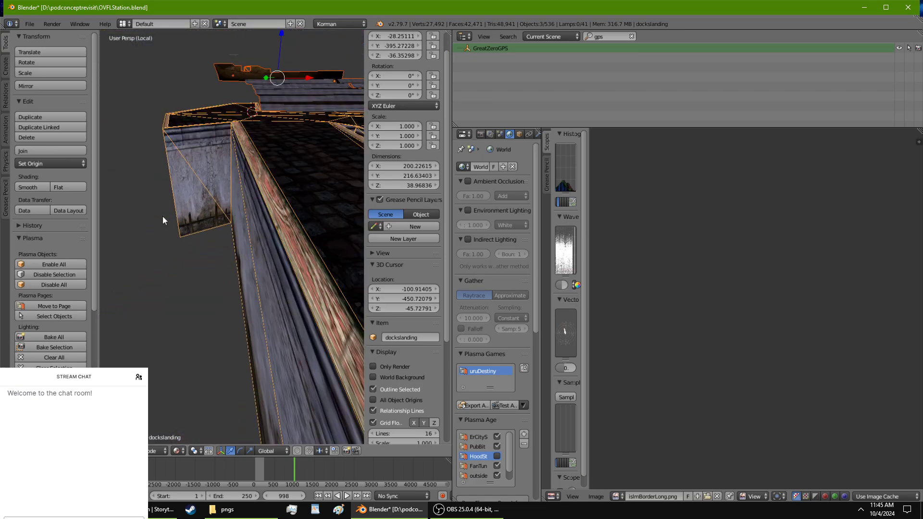
{"action": "left_click", "coordinate": [60, 187]}
{"action": "left_click", "coordinate": [30, 188]}
{"action": "mouse_move", "coordinate": [216, 269]}
{"action": "middle_mouse_down"}
{"action": "mouse_move", "coordinate": [273, 286]}
{"action": "mouse_move", "coordinate": [314, 259]}
{"action": "mouse_move", "coordinate": [270, 264]}
{"action": "mouse_move", "coordinate": [247, 287]}
{"action": "mouse_move", "coordinate": [255, 286]}
{"action": "mouse_move", "coordinate": [100, 233]}
{"action": "mouse_move", "coordinate": [140, 240]}
{"action": "mouse_move", "coordinate": [137, 274]}
{"action": "mouse_move", "coordinate": [154, 264]}
{"action": "mouse_move", "coordinate": [191, 179]}
{"action": "middle_mouse_up"}
Step: In the dockslanding mesh, compare the heights of the floor face's edges beside the stairs and copy the outer edge's median Z
{"action": "key", "text": "Tab"}
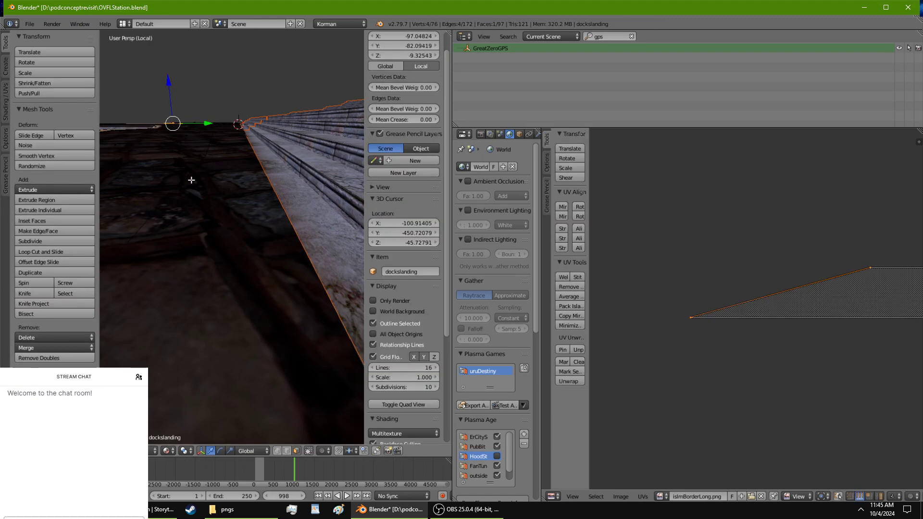
{"action": "right_click", "coordinate": [262, 177]}
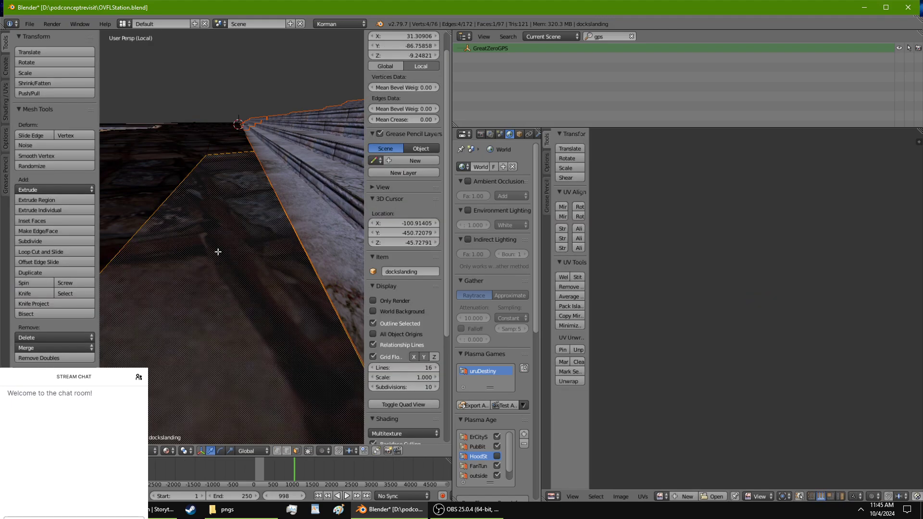
{"action": "right_click", "coordinate": [306, 255]}
{"action": "scroll", "coordinate": [397, 65], "scroll_direction": "up", "scroll_amount": 2}
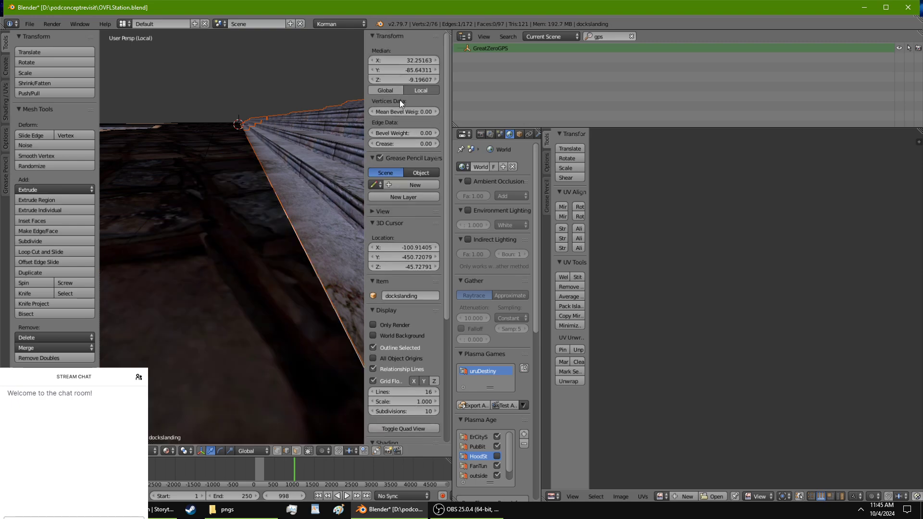
{"action": "right_click", "coordinate": [172, 192]}
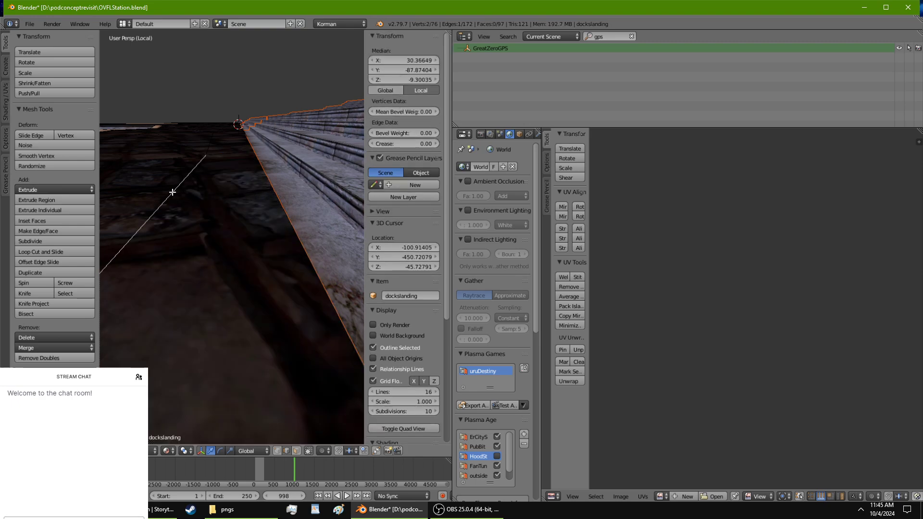
{"action": "right_click", "coordinate": [273, 181]}
{"action": "right_click", "coordinate": [179, 182]}
{"action": "left_click", "coordinate": [389, 80]}
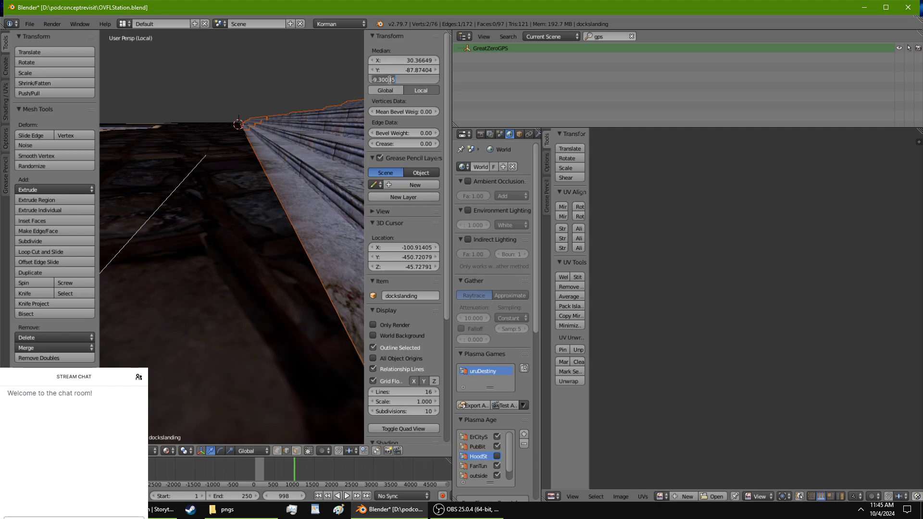
{"action": "key", "text": "BackSpace"}
{"action": "key", "text": "Escape"}
{"action": "left_click", "coordinate": [390, 80]}
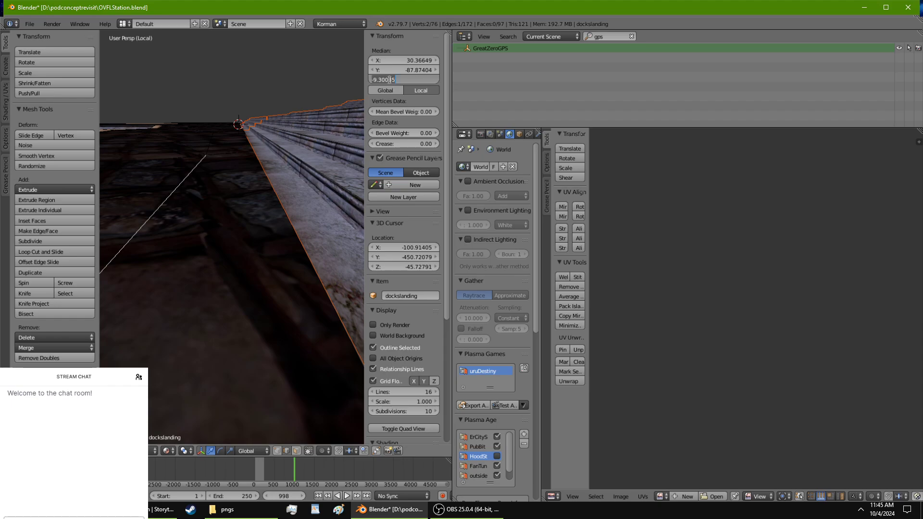
{"action": "left_click", "coordinate": [260, 133]}
Step: Start a fresh face selection on the landing's cobbled floor, from the nearest arm along the walkway beside the stairs
{"action": "scroll", "coordinate": [225, 158], "scroll_direction": "down", "scroll_amount": 6}
{"action": "middle_click_drag", "start_coordinate": [221, 160], "coordinate": [258, 185]}
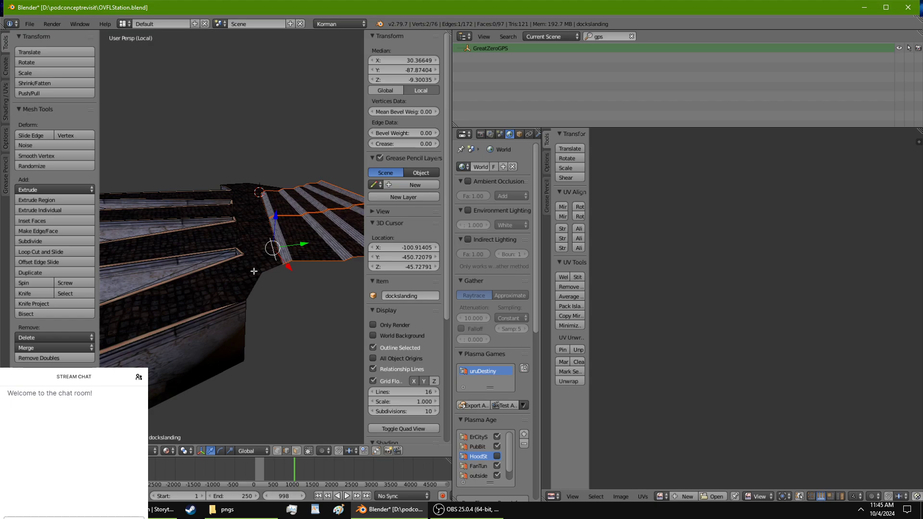
{"action": "key", "text": "a"}
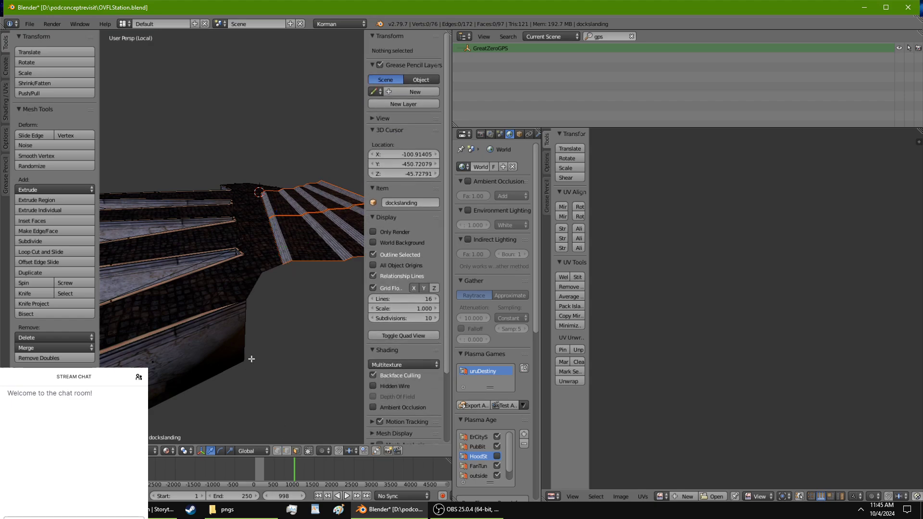
{"action": "right_click", "coordinate": [212, 312]}
{"action": "right_click", "coordinate": [213, 287], "text": "ctrl"}
{"action": "right_click", "coordinate": [245, 278], "text": "ctrl"}
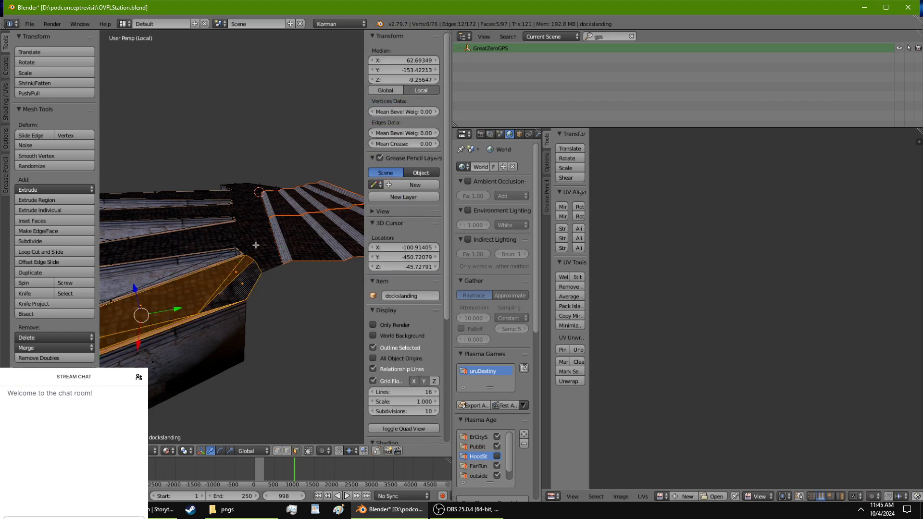
{"action": "right_click", "coordinate": [256, 245], "text": "ctrl"}
{"action": "right_click", "coordinate": [255, 197], "text": "ctrl"}
{"action": "right_click", "coordinate": [257, 185], "text": "ctrl"}
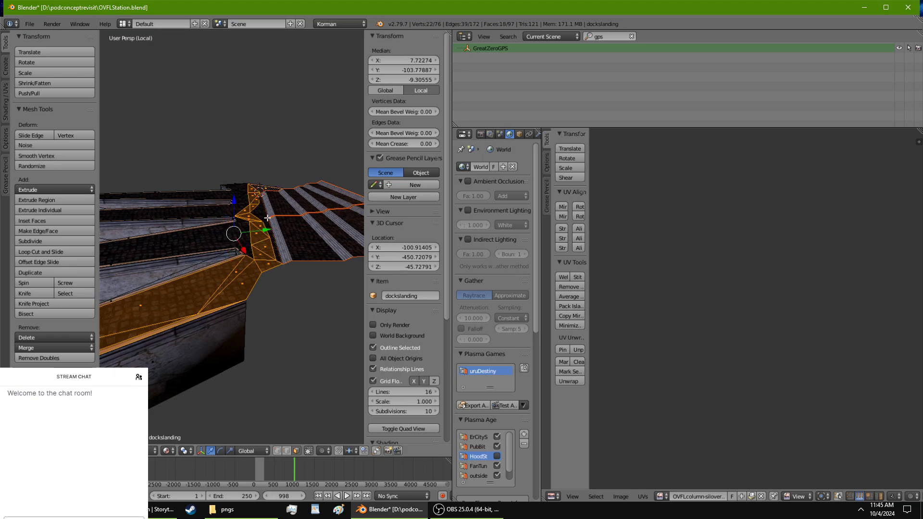
{"action": "right_click", "coordinate": [275, 245], "text": "ctrl"}
{"action": "right_click", "coordinate": [263, 210], "text": "ctrl"}
Step: Extend the selection over the floor and border trim at the landing's far end and along the walkway
{"action": "middle_click_drag", "start_coordinate": [263, 192], "coordinate": [258, 274]}
{"action": "scroll", "coordinate": [258, 274], "scroll_direction": "up", "scroll_amount": 4}
{"action": "middle_click_drag", "start_coordinate": [310, 183], "coordinate": [248, 202], "text": "shift"}
{"action": "right_click", "coordinate": [282, 188], "text": "ctrl"}
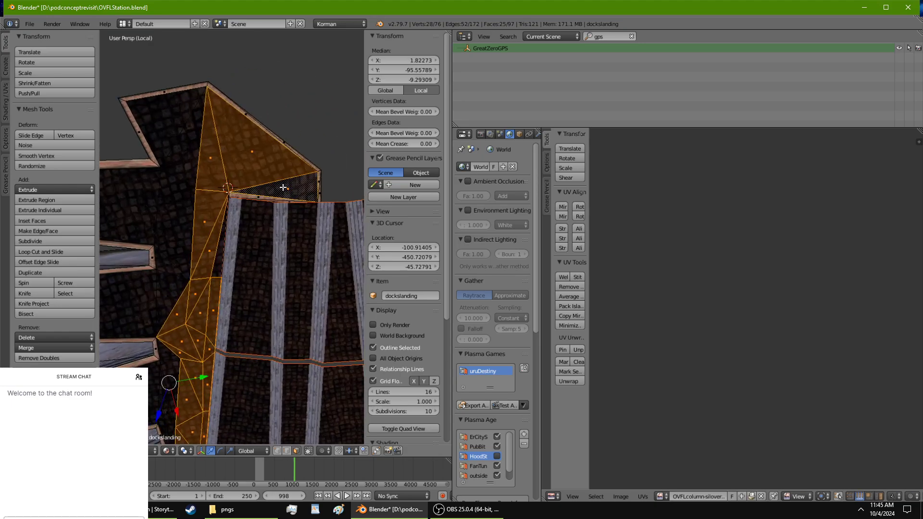
{"action": "right_click", "coordinate": [319, 180], "text": "ctrl"}
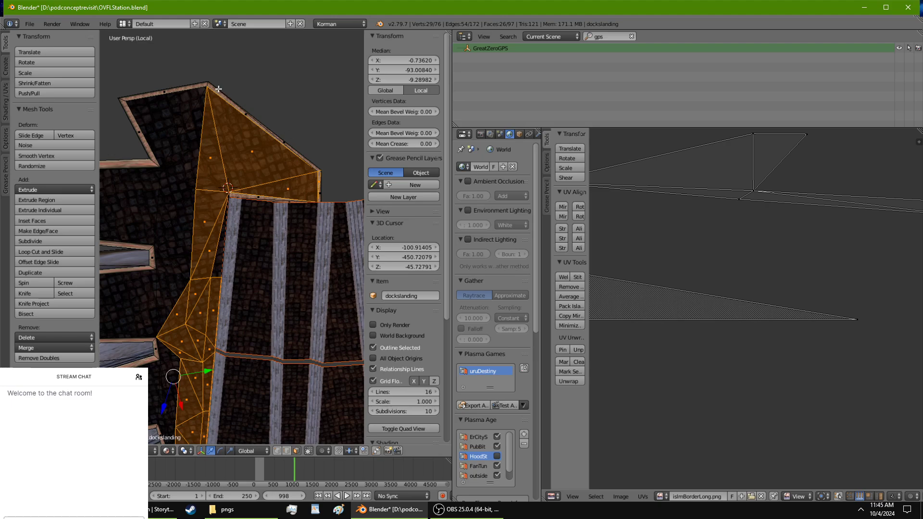
{"action": "right_click", "coordinate": [190, 88], "text": "ctrl"}
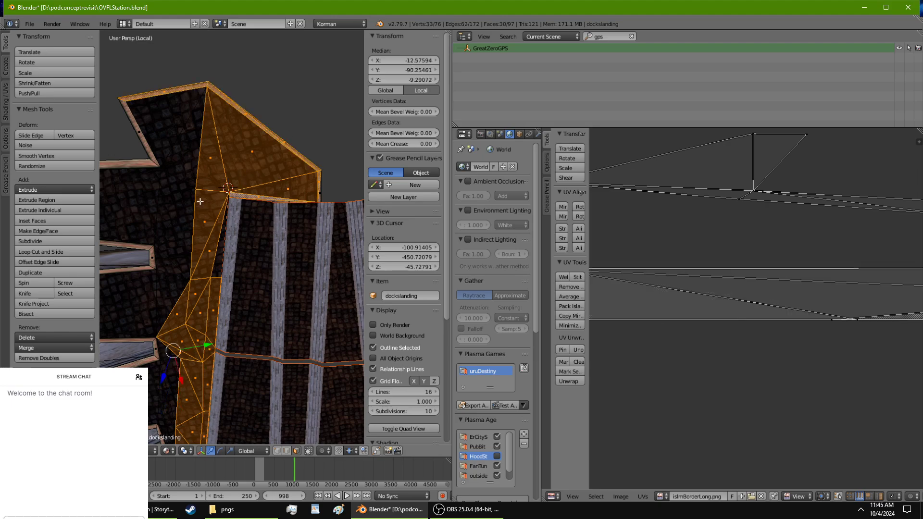
{"action": "right_click", "coordinate": [155, 154], "text": "ctrl"}
{"action": "right_click", "coordinate": [173, 212], "text": "ctrl"}
{"action": "right_click", "coordinate": [214, 268], "text": "ctrl"}
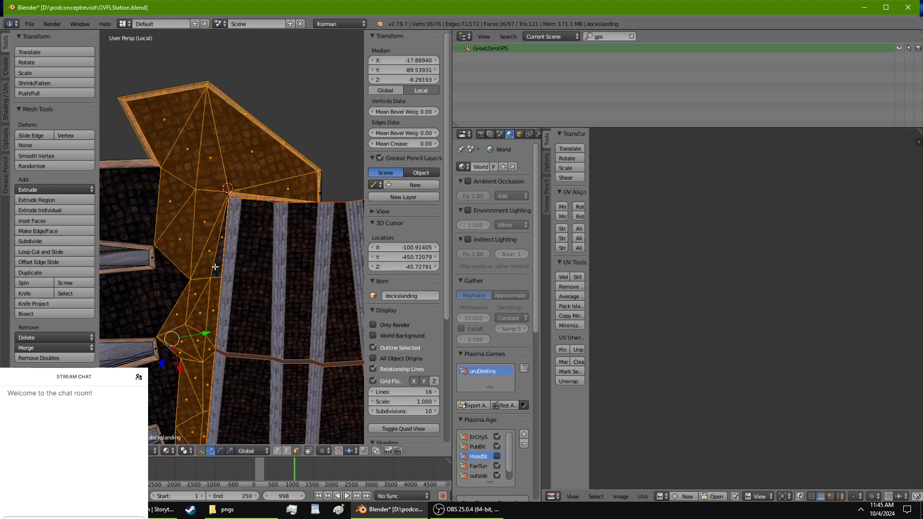
{"action": "right_click", "coordinate": [168, 294], "text": "ctrl"}
{"action": "right_click", "coordinate": [173, 387], "text": "ctrl"}
Step: Add the remaining walkway floor faces and the second arm's floor and border trim to the selection
{"action": "middle_click_drag", "start_coordinate": [171, 408], "coordinate": [259, 213], "text": "shift"}
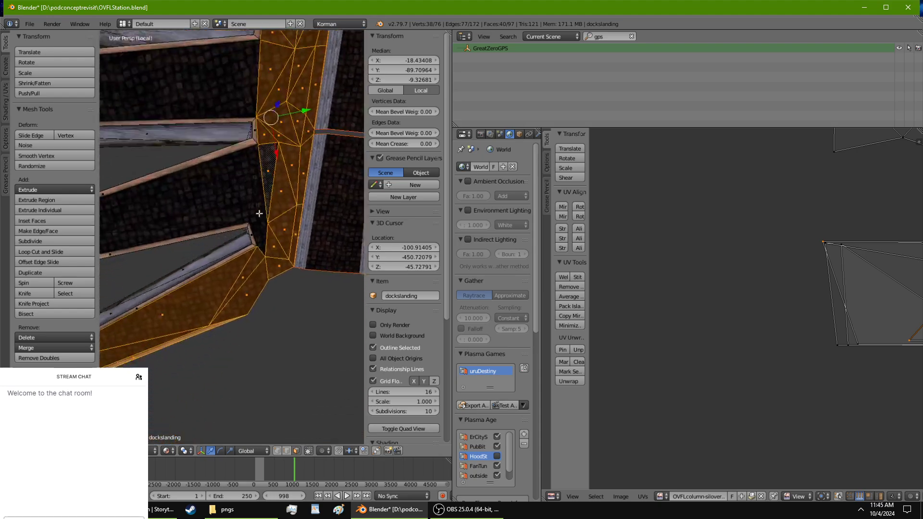
{"action": "right_click", "coordinate": [254, 242], "text": "ctrl"}
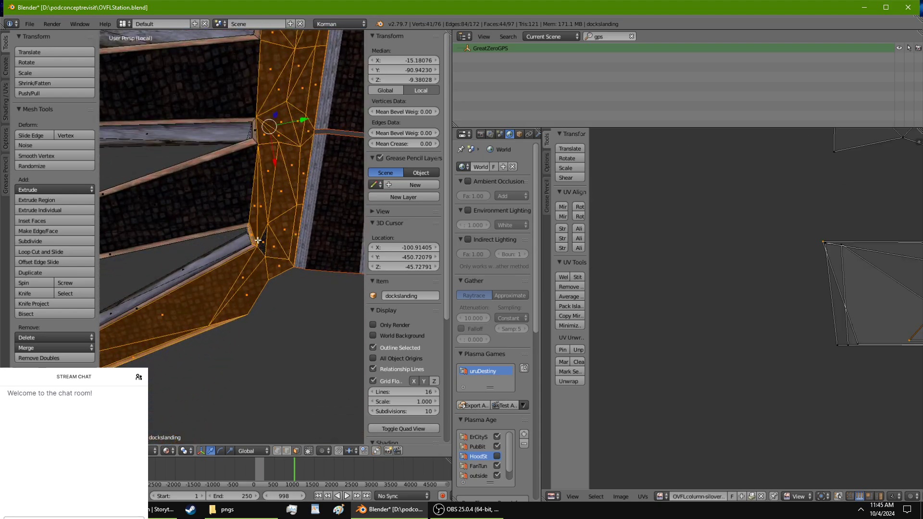
{"action": "right_click", "coordinate": [226, 190], "text": "ctrl"}
{"action": "middle_click_drag", "start_coordinate": [163, 225], "coordinate": [392, 148], "text": "shift"}
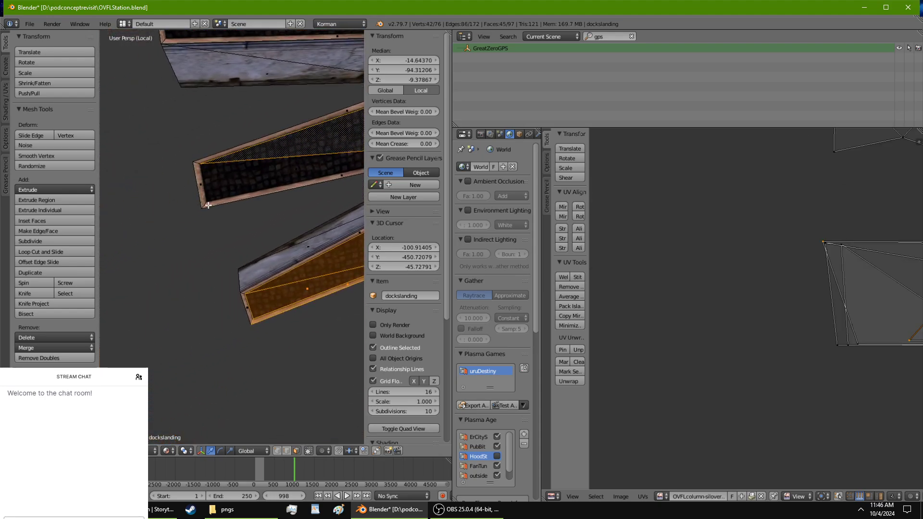
{"action": "right_click", "coordinate": [208, 205], "text": "ctrl"}
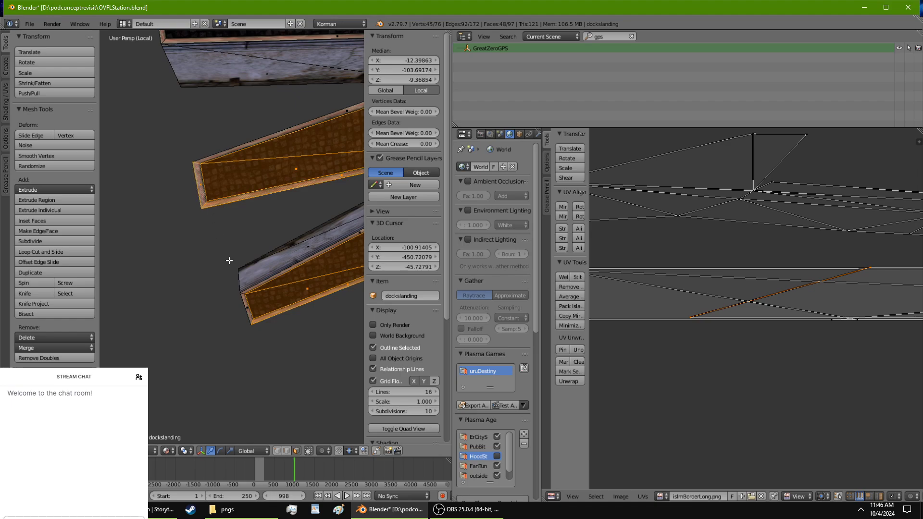
{"action": "right_click", "coordinate": [245, 303], "text": "shift"}
Step: Add the third arm's floor faces, side trim and end trim to the selection
{"action": "middle_click_drag", "start_coordinate": [340, 272], "coordinate": [319, 275], "text": "shift"}
{"action": "middle_click_drag", "start_coordinate": [308, 217], "coordinate": [237, 319], "text": "shift"}
{"action": "right_click", "coordinate": [294, 163], "text": "shift"}
{"action": "right_click", "coordinate": [259, 114], "text": "shift"}
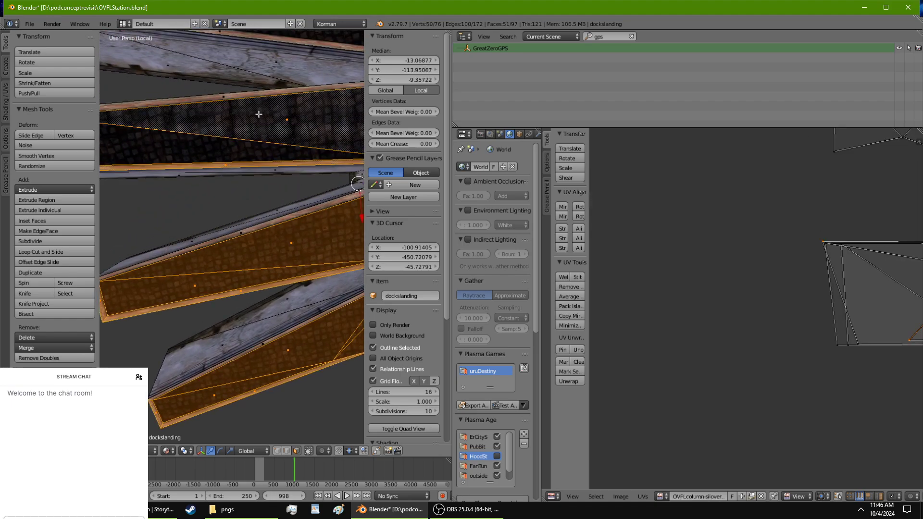
{"action": "right_click", "coordinate": [249, 96], "text": "shift"}
{"action": "right_click", "coordinate": [218, 139], "text": "shift"}
{"action": "middle_click_drag", "start_coordinate": [219, 139], "coordinate": [336, 156], "text": "shift"}
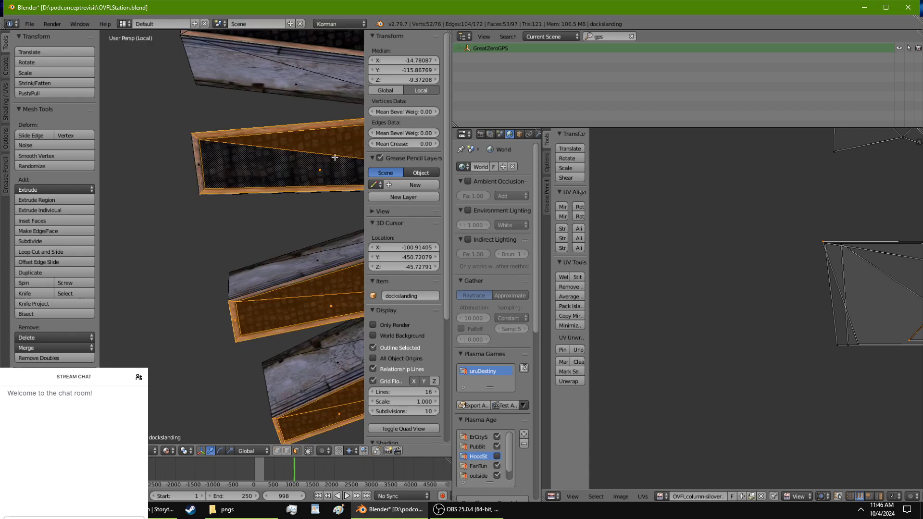
{"action": "right_click", "coordinate": [198, 157], "text": "shift"}
Step: Add the last arm's floor faces and trim, plus the trim around its neighbouring opening, to the selection
{"action": "middle_click_drag", "start_coordinate": [264, 153], "coordinate": [285, 264], "text": "shift"}
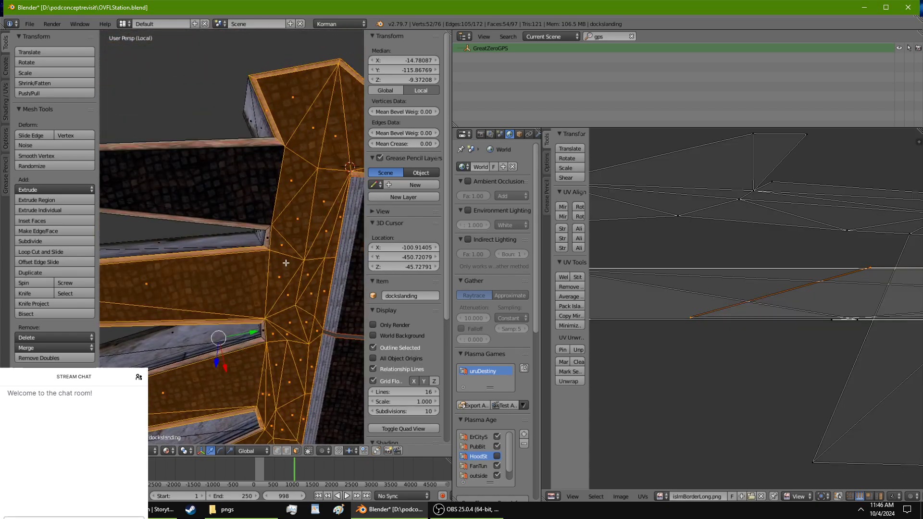
{"action": "right_click", "coordinate": [268, 238], "text": "shift"}
{"action": "right_click", "coordinate": [262, 227], "text": "shift"}
{"action": "right_click", "coordinate": [264, 178], "text": "shift"}
{"action": "right_click", "coordinate": [271, 142], "text": "shift"}
{"action": "middle_click_drag", "start_coordinate": [197, 169], "coordinate": [244, 170], "text": "shift"}
{"action": "right_click", "coordinate": [238, 170], "text": "shift"}
{"action": "right_click", "coordinate": [229, 174], "text": "shift"}
Step: Set the median Z of the selected floor and trim faces to -9.30035 and inspect the landing's top surface
{"action": "left_click", "coordinate": [400, 80]}
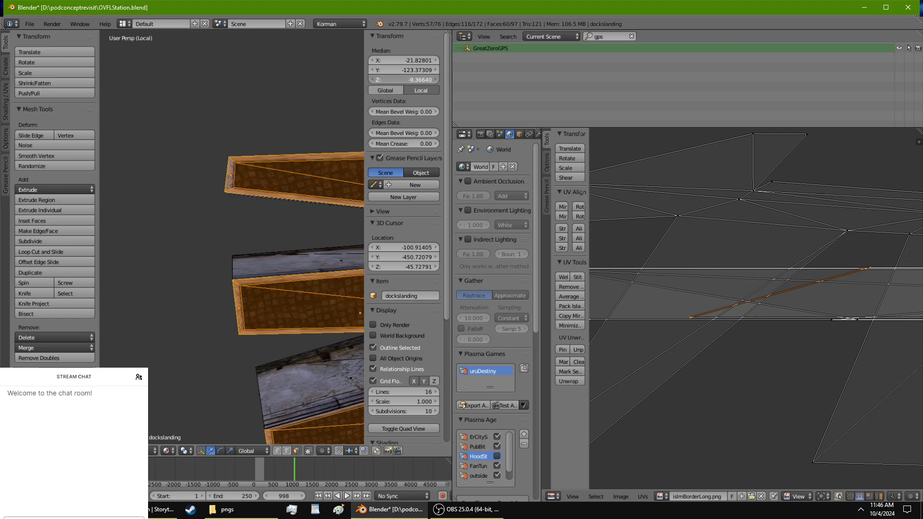
{"action": "type", "text": "-9.30035"}
{"action": "key", "text": "Return"}
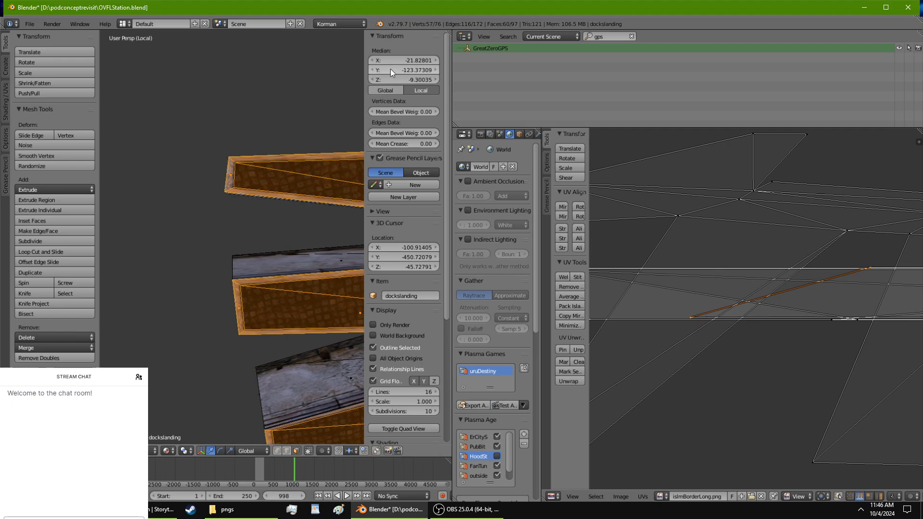
{"action": "middle_click_drag", "start_coordinate": [298, 144], "coordinate": [191, 74]}
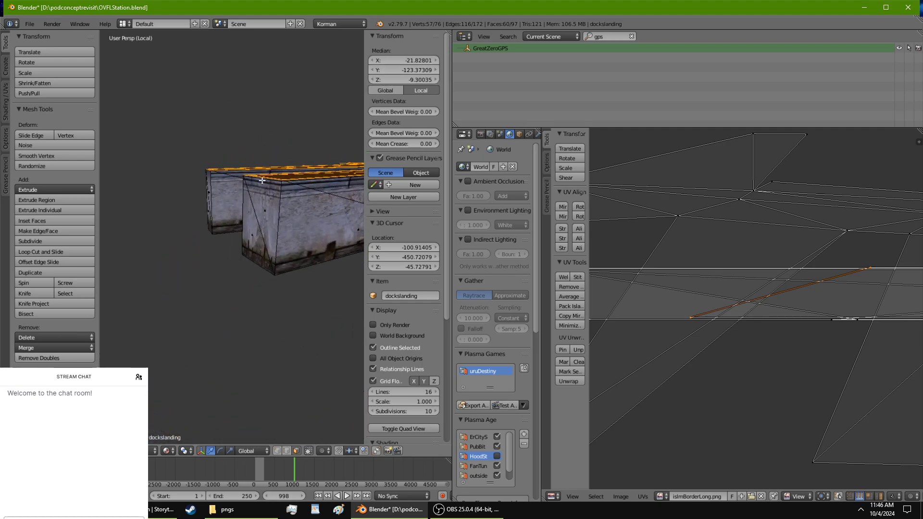
{"action": "middle_click_drag", "start_coordinate": [262, 181], "coordinate": [299, 375]}
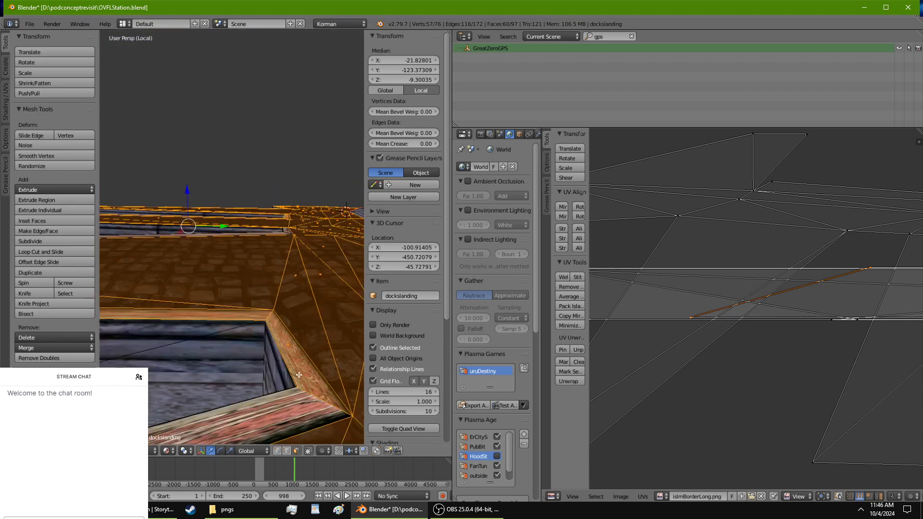
Step: Check the heights of a trim face at an opening and the floor face beside the stairs, and switch to edge selection
{"action": "right_click", "coordinate": [267, 313]}
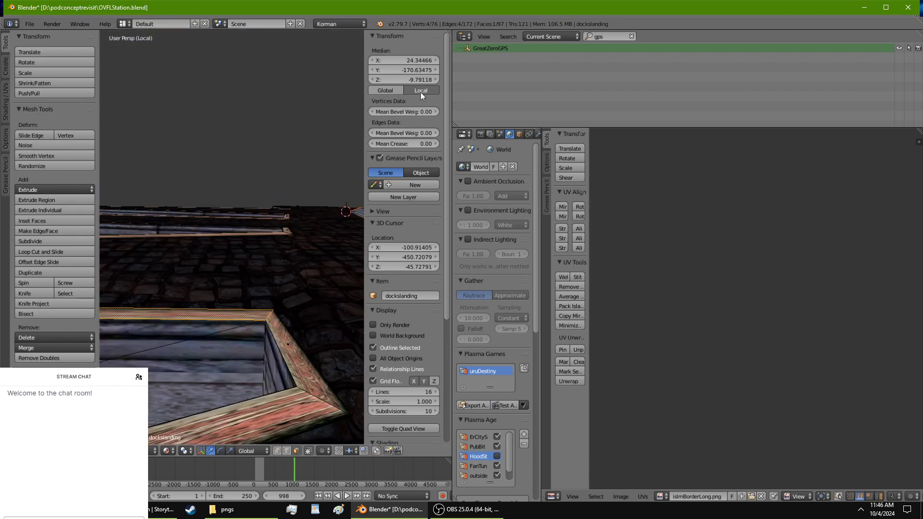
{"action": "middle_click_drag", "start_coordinate": [291, 356], "coordinate": [243, 309]}
{"action": "right_click", "coordinate": [281, 294]}
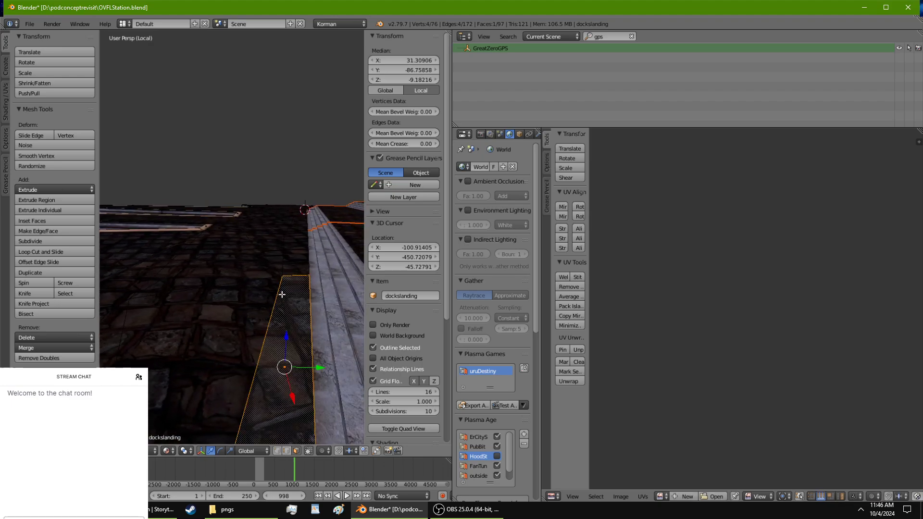
{"action": "left_click", "coordinate": [397, 80]}
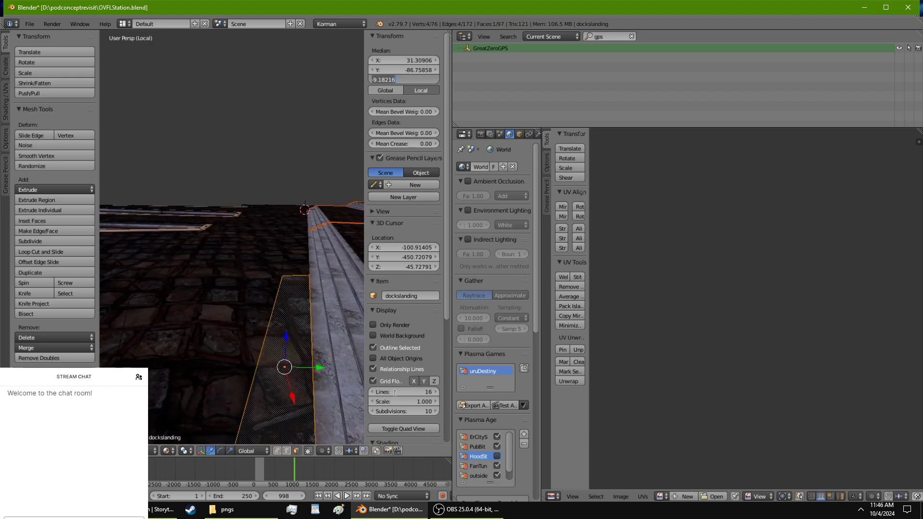
{"action": "left_click", "coordinate": [284, 451]}
{"action": "left_click", "coordinate": [284, 451]}
Step: Compare the median heights of the landing's edges along the base of the stairs
{"action": "right_click", "coordinate": [262, 359]}
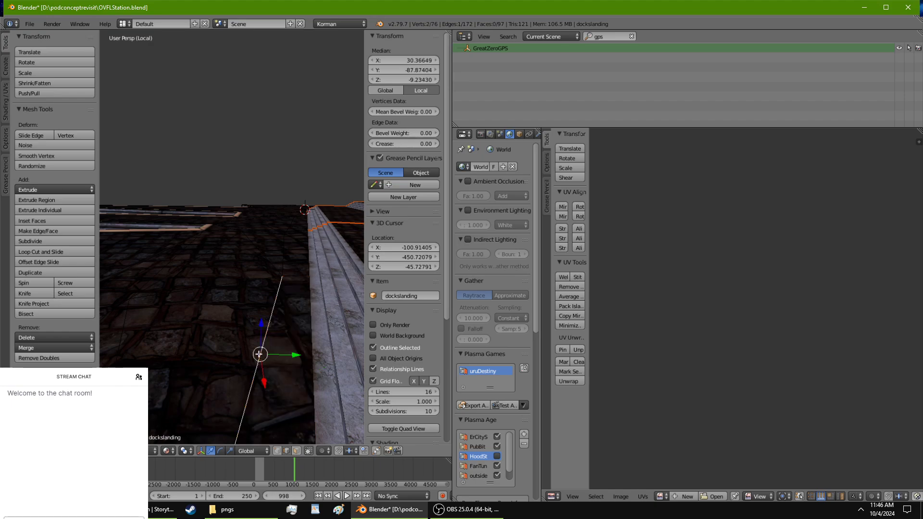
{"action": "right_click", "coordinate": [316, 351]}
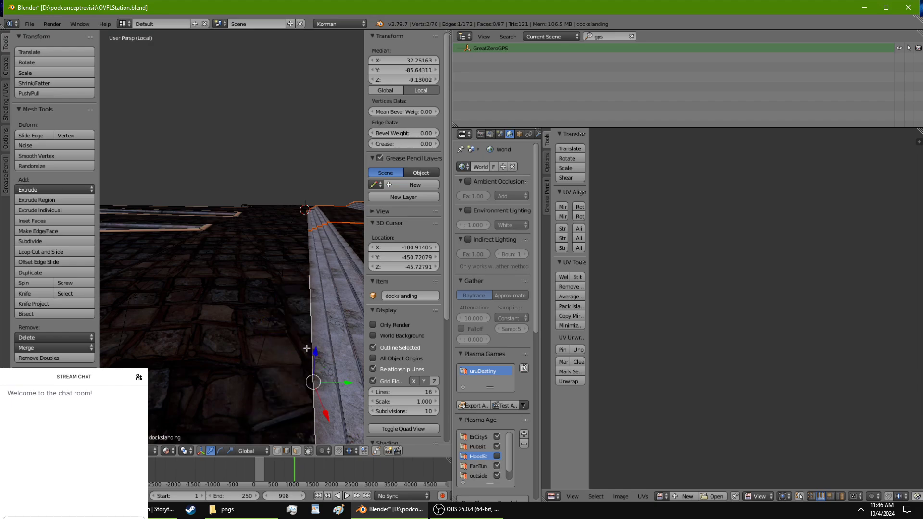
{"action": "right_click", "coordinate": [308, 266]}
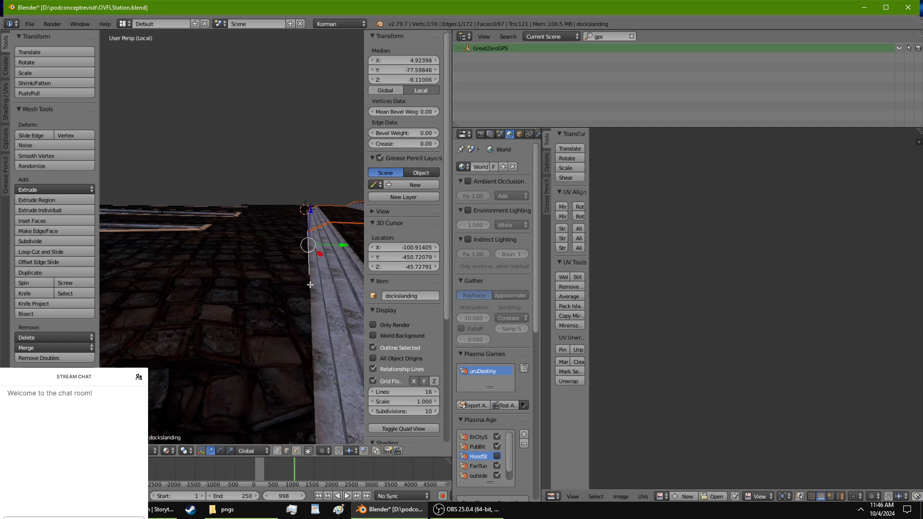
{"action": "right_click", "coordinate": [310, 286]}
{"action": "right_click", "coordinate": [308, 262]}
{"action": "right_click", "coordinate": [310, 335]}
Step: Switch mesh editing from dockslanding to STAIRS-VISUAL and select the lowest stair edge bordering the landing
{"action": "middle_click_drag", "start_coordinate": [310, 335], "coordinate": [171, 333]}
{"action": "middle_click_drag", "start_coordinate": [210, 247], "coordinate": [333, 293]}
{"action": "scroll", "coordinate": [333, 293], "scroll_direction": "down", "scroll_amount": 3}
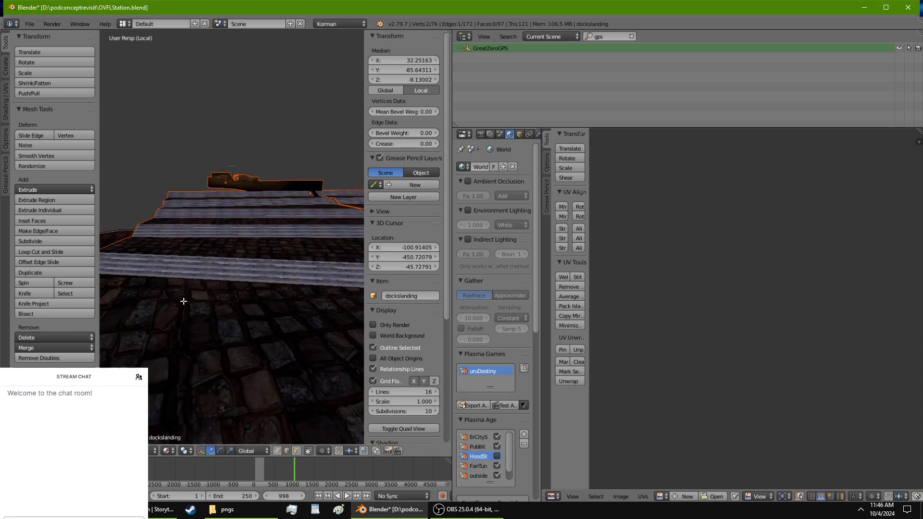
{"action": "scroll", "coordinate": [404, 331], "scroll_direction": "down", "scroll_amount": 1}
{"action": "scroll", "coordinate": [533, 359], "scroll_direction": "down", "scroll_amount": 1}
{"action": "scroll", "coordinate": [300, 296], "scroll_direction": "down", "scroll_amount": 2}
{"action": "middle_click_drag", "start_coordinate": [166, 287], "coordinate": [199, 277]}
{"action": "key", "text": "Tab"}
{"action": "right_click", "coordinate": [203, 265]}
{"action": "key", "text": "Tab"}
{"action": "scroll", "coordinate": [205, 300], "scroll_direction": "up", "scroll_amount": 2}
{"action": "right_click", "coordinate": [208, 308]}
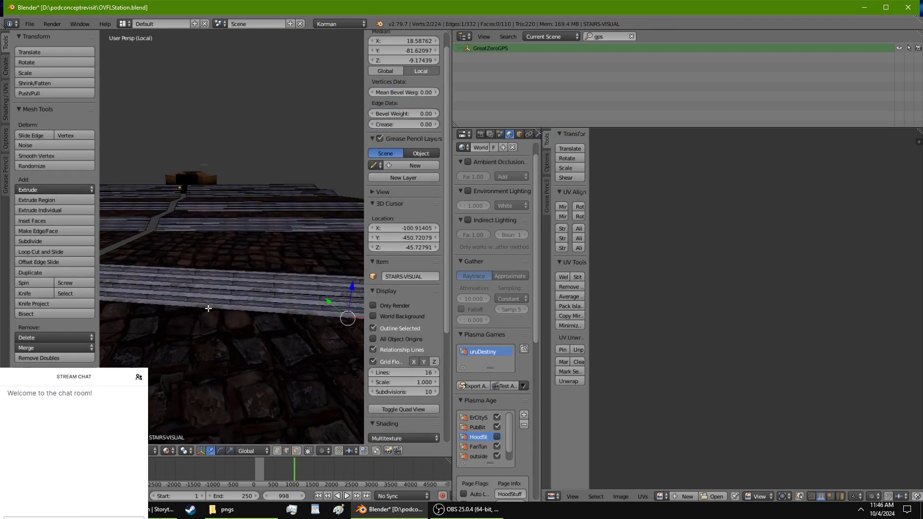
Step: Compare the stair base edges on both sides of the central channel and copy the median Z of the originally selected one
{"action": "middle_click_drag", "start_coordinate": [270, 316], "coordinate": [220, 165]}
{"action": "right_click", "coordinate": [272, 152]}
{"action": "right_click", "coordinate": [305, 148]}
{"action": "right_click", "coordinate": [248, 145]}
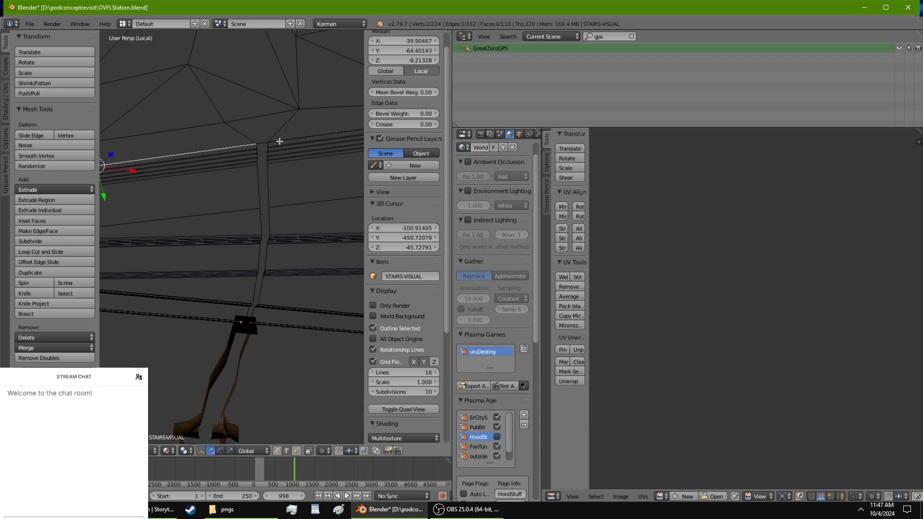
{"action": "right_click", "coordinate": [280, 138]}
{"action": "left_click", "coordinate": [380, 59]}
{"action": "key", "text": "ctrl+c"}
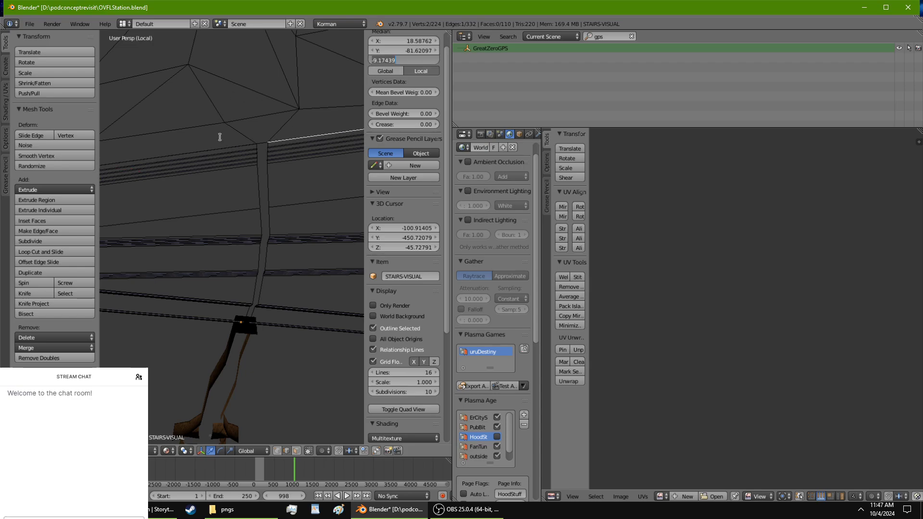
Step: Set the median Z of the stair base edge on the other side of the central channel to -9.17439
{"action": "right_click", "coordinate": [223, 147]}
{"action": "left_click", "coordinate": [398, 60]}
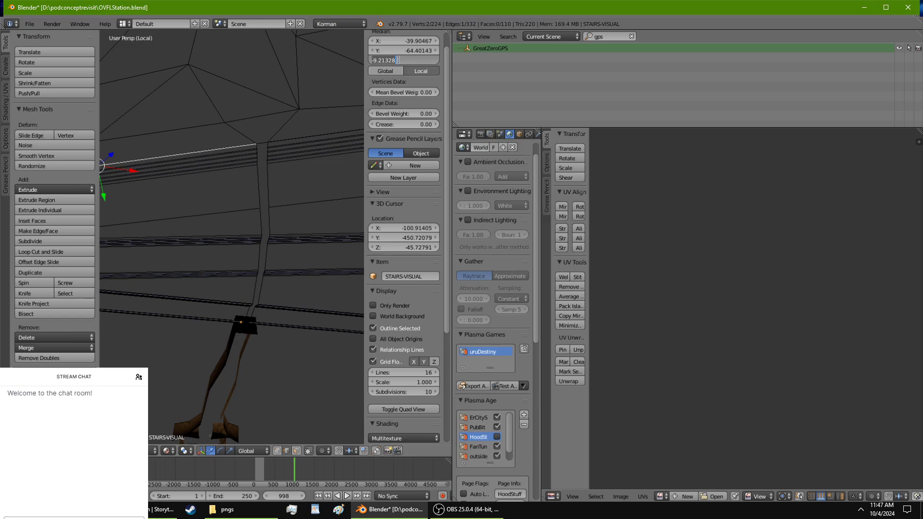
{"action": "key", "text": "ctrl+v"}
{"action": "key", "text": "Return"}
Step: Check the stair base vertices individually and set the Z of the mismatched one beside the central channel to -9.17439
{"action": "middle_click_drag", "start_coordinate": [197, 146], "coordinate": [225, 421]}
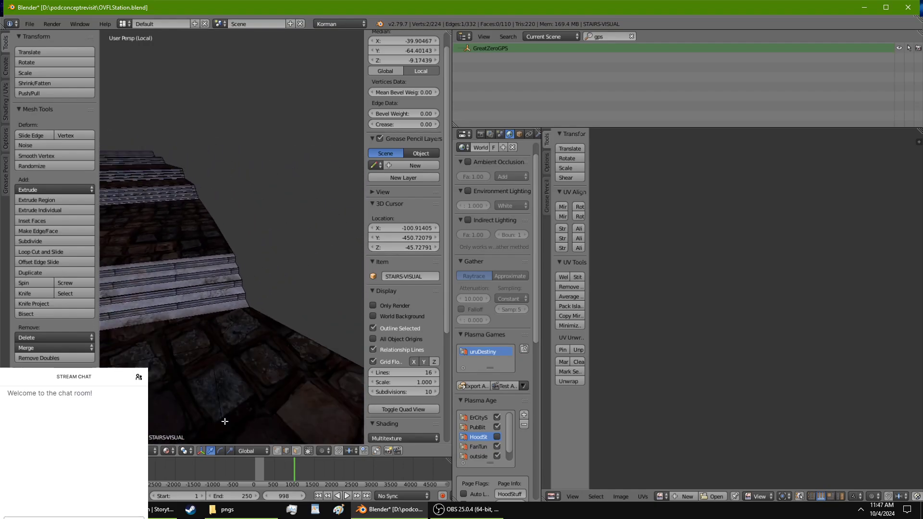
{"action": "right_click", "coordinate": [251, 308]}
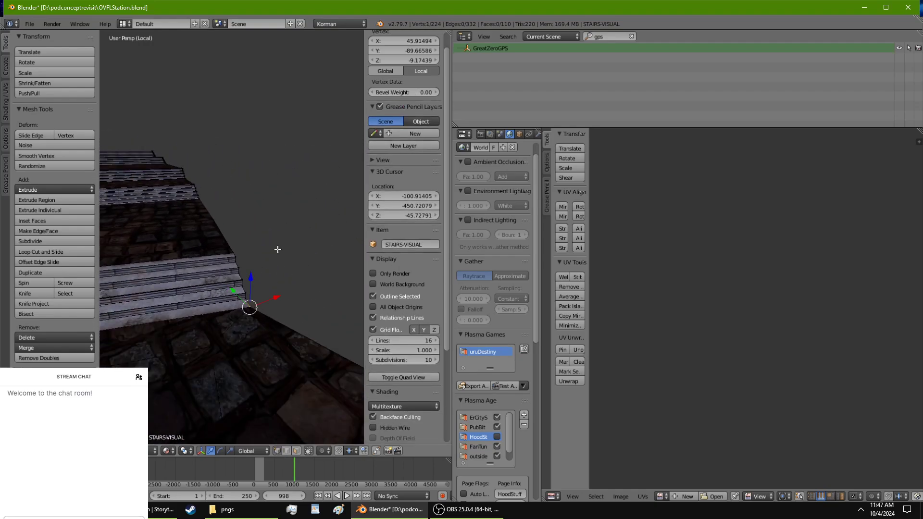
{"action": "middle_click_drag", "start_coordinate": [278, 243], "coordinate": [144, 247]}
{"action": "right_click", "coordinate": [247, 300]}
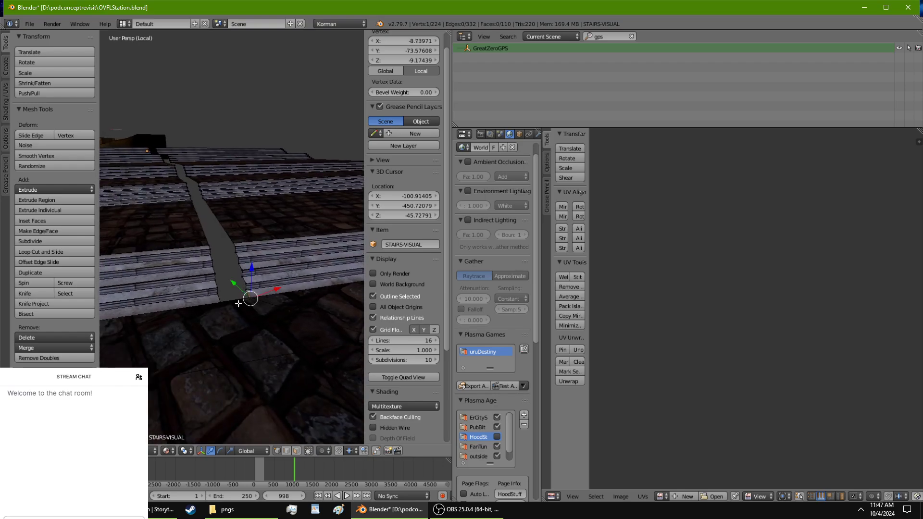
{"action": "right_click", "coordinate": [219, 306]}
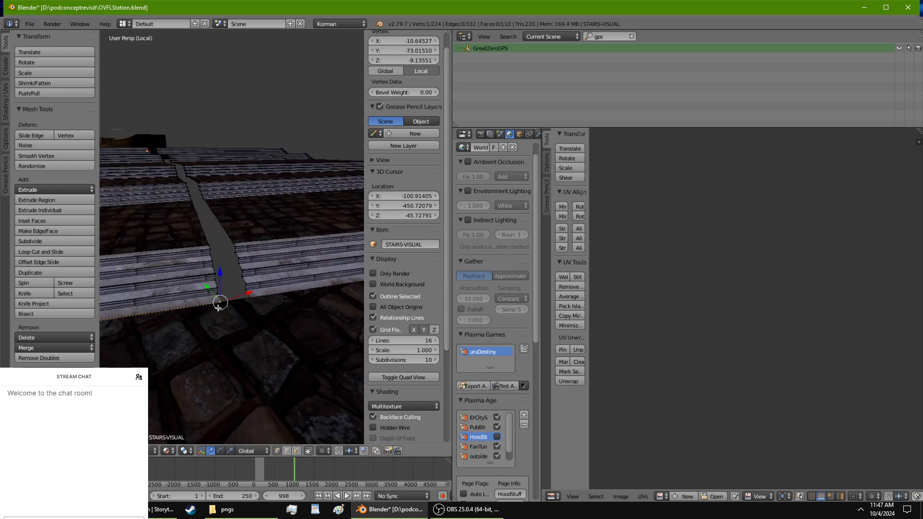
{"action": "left_click", "coordinate": [395, 57]}
{"action": "key", "text": "ctrl+v"}
{"action": "key", "text": "Return"}
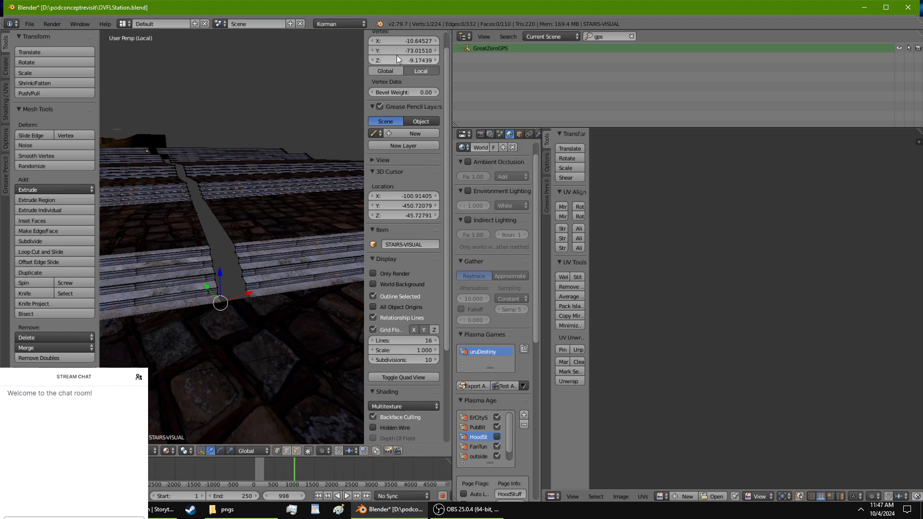
Step: Set the Z of the lowest stair corner vertex beside the red decorative border to -9.17439
{"action": "middle_click_drag", "start_coordinate": [224, 299], "coordinate": [335, 334], "text": "shift"}
{"action": "middle_click_drag", "start_coordinate": [163, 307], "coordinate": [247, 310], "text": "shift"}
{"action": "middle_click_drag", "start_coordinate": [130, 353], "coordinate": [319, 326], "text": "shift"}
{"action": "right_click", "coordinate": [278, 401]}
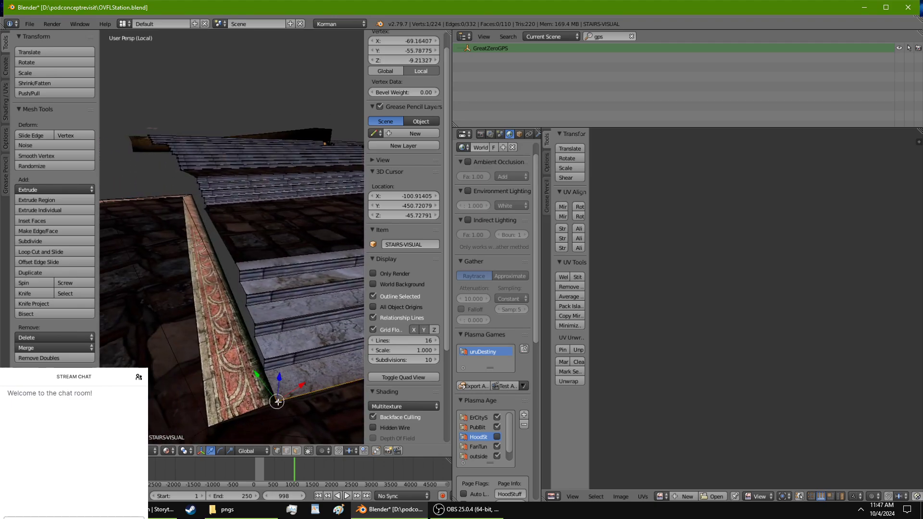
{"action": "left_click", "coordinate": [392, 61]}
{"action": "key", "text": "ctrl+v"}
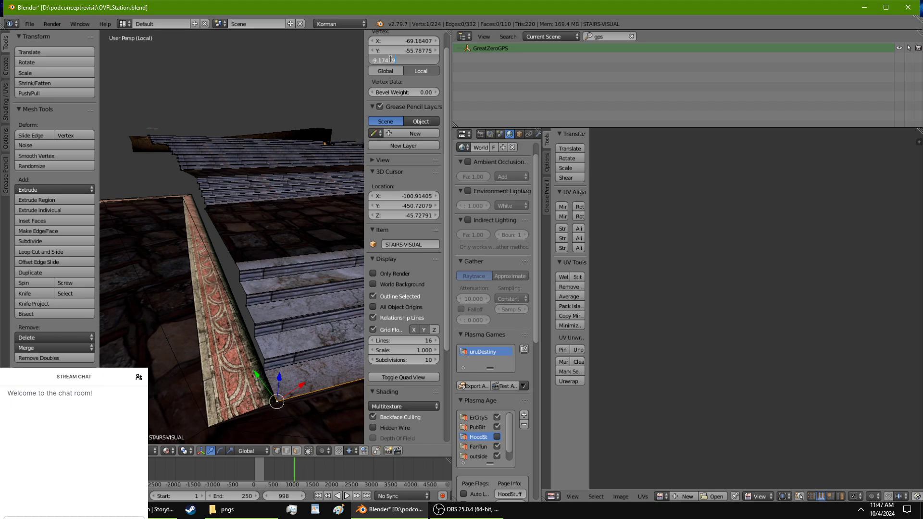
{"action": "key", "text": "Return"}
Step: Switch mesh editing to dockslanding and set its corner vertex beside the red border at the stair base to Z -9.17439
{"action": "key", "text": "Tab"}
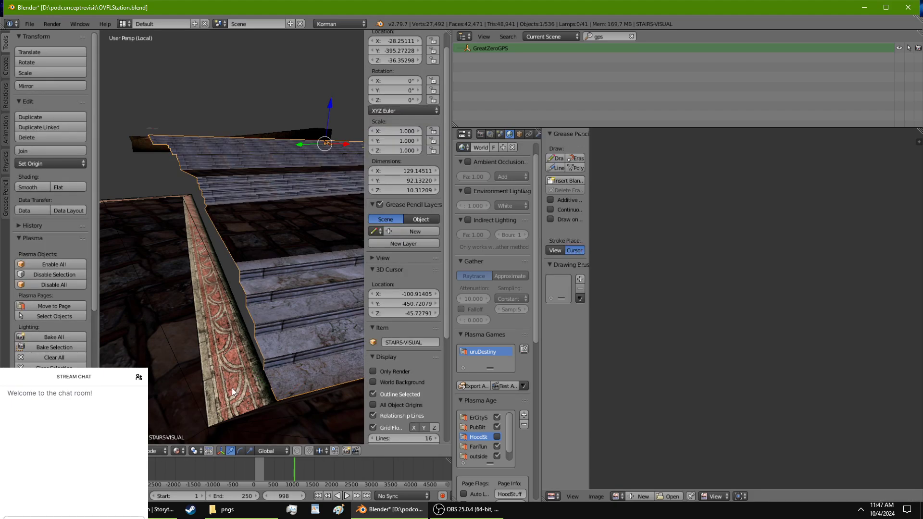
{"action": "right_click", "coordinate": [282, 400]}
{"action": "right_click", "coordinate": [275, 399]}
{"action": "right_click", "coordinate": [275, 406]}
{"action": "key", "text": "Tab"}
{"action": "right_click", "coordinate": [277, 399]}
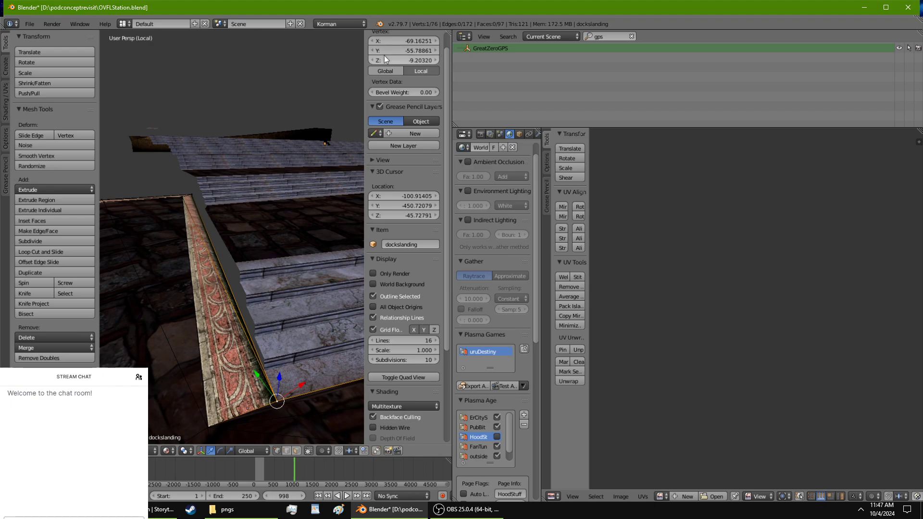
{"action": "left_click_drag", "start_coordinate": [385, 57], "coordinate": [385, 56]}
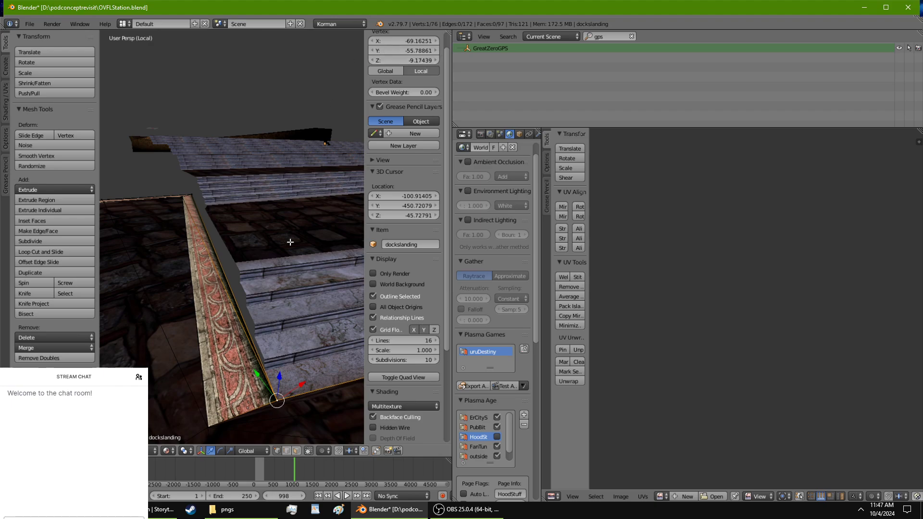
Step: Set both dockslanding vertices at the foot of the central stair channel to Z -9.17439
{"action": "middle_click_drag", "start_coordinate": [289, 244], "coordinate": [144, 324]}
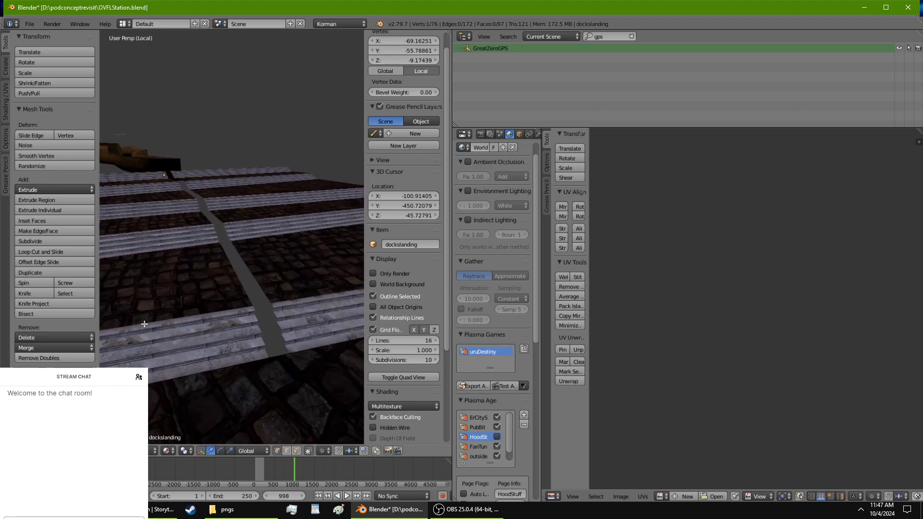
{"action": "right_click", "coordinate": [265, 358]}
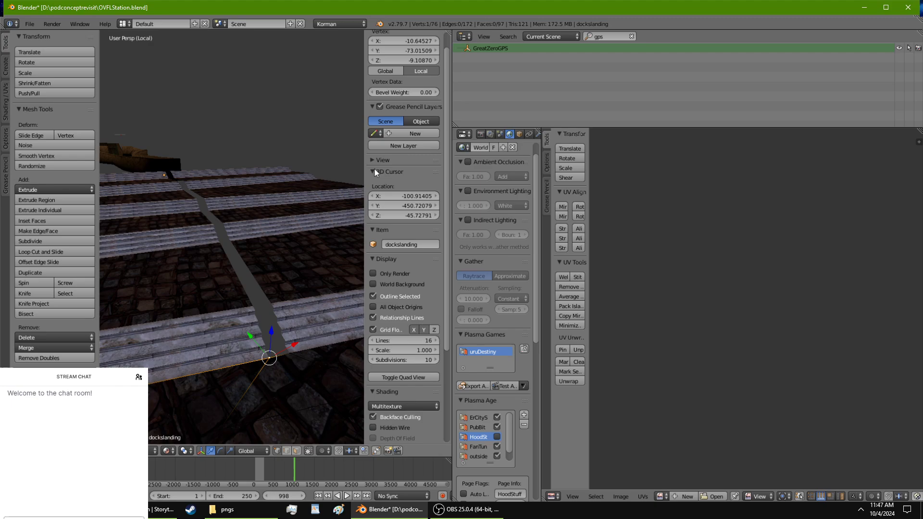
{"action": "left_click", "coordinate": [392, 59]}
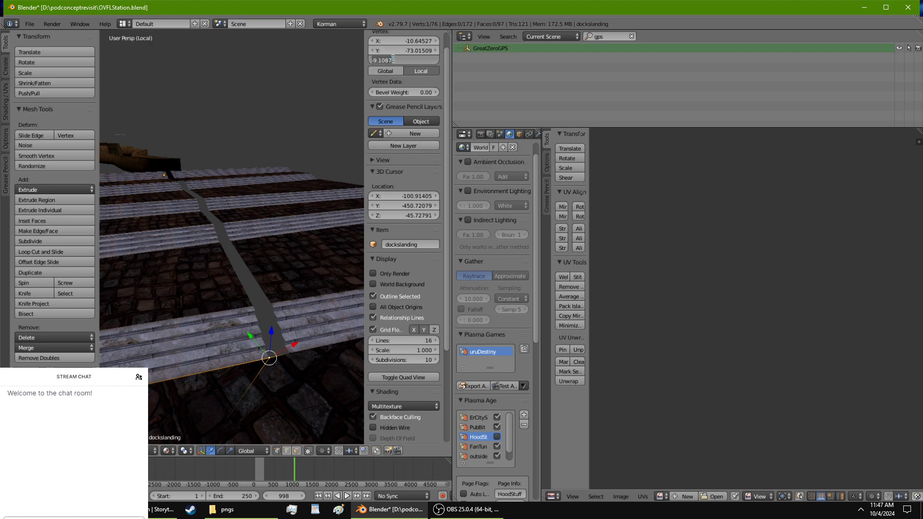
{"action": "key", "text": "ctrl+v"}
{"action": "key", "text": "Return"}
{"action": "right_click", "coordinate": [290, 353]}
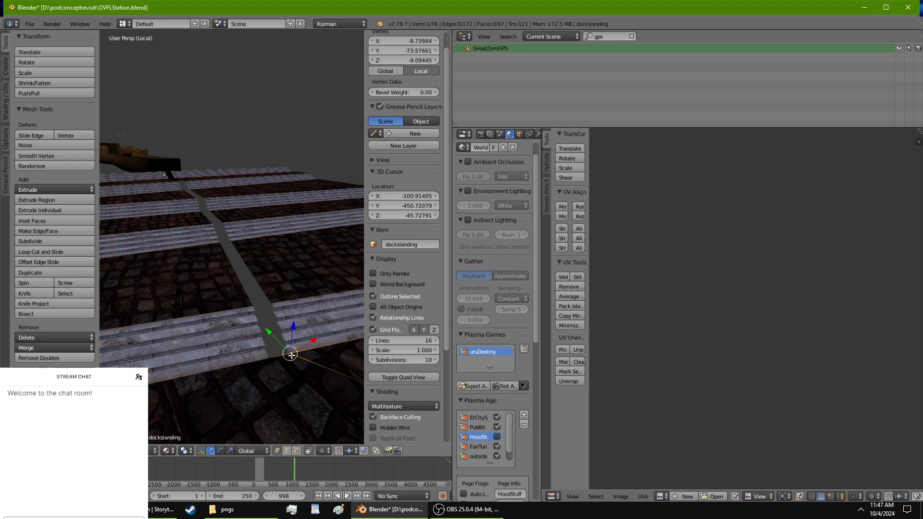
{"action": "left_click", "coordinate": [393, 59]}
{"action": "key", "text": "ctrl+v"}
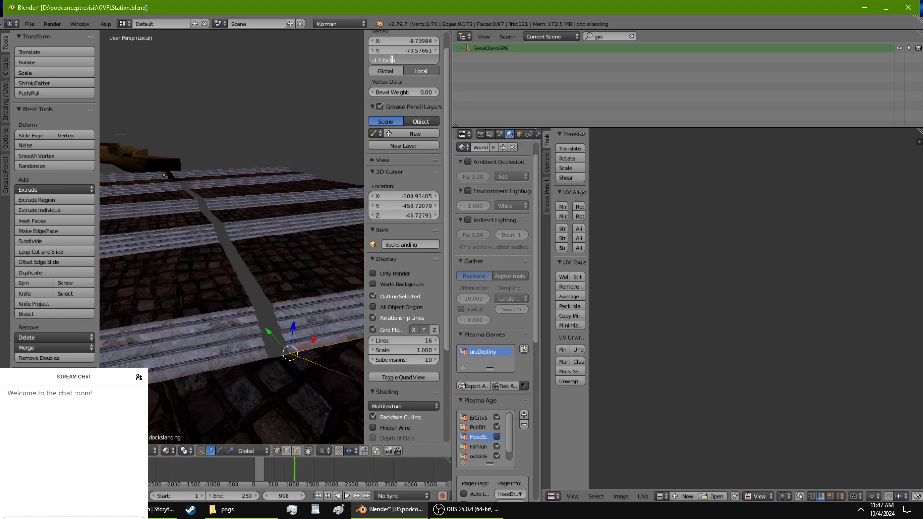
{"action": "key", "text": "Return"}
Step: Set the dockslanding vertex at the far outer corner of the stair base to Z -9.17439
{"action": "middle_click_drag", "start_coordinate": [305, 208], "coordinate": [222, 255]}
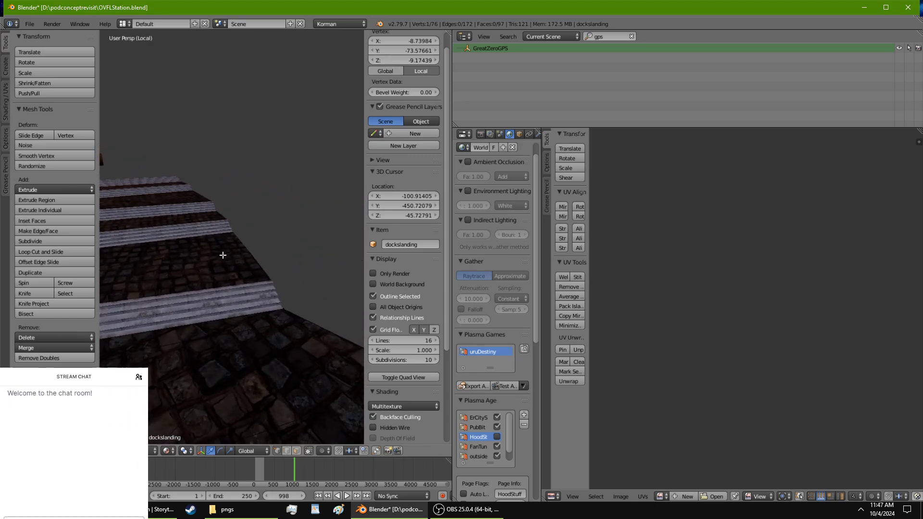
{"action": "right_click", "coordinate": [283, 308]}
{"action": "left_click", "coordinate": [390, 58]}
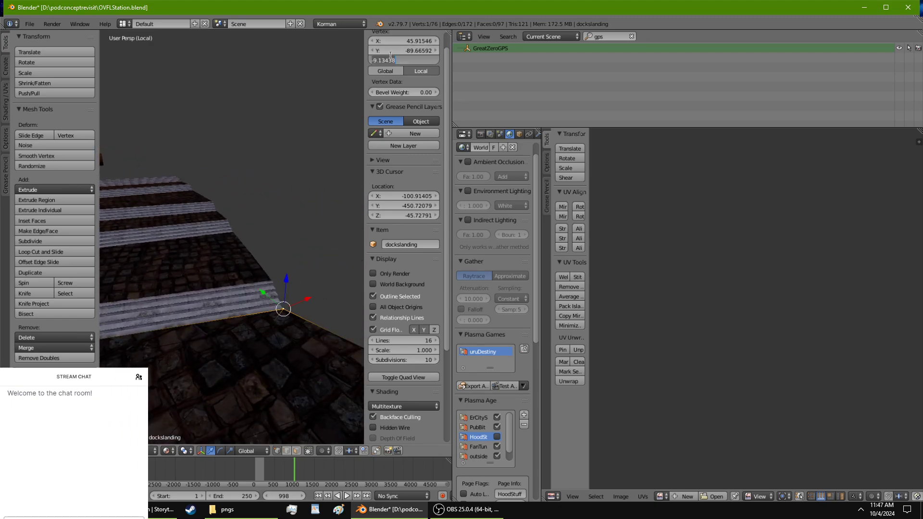
{"action": "type", "text": "-9.17439"}
{"action": "key", "text": "Return"}
Step: Compare the outer corner vertex heights of STAIRS-VISUAL and dockslanding where the two meshes meet
{"action": "middle_click_drag", "start_coordinate": [282, 82], "coordinate": [299, 292]}
{"action": "key", "text": "Tab"}
{"action": "right_click", "coordinate": [143, 328]}
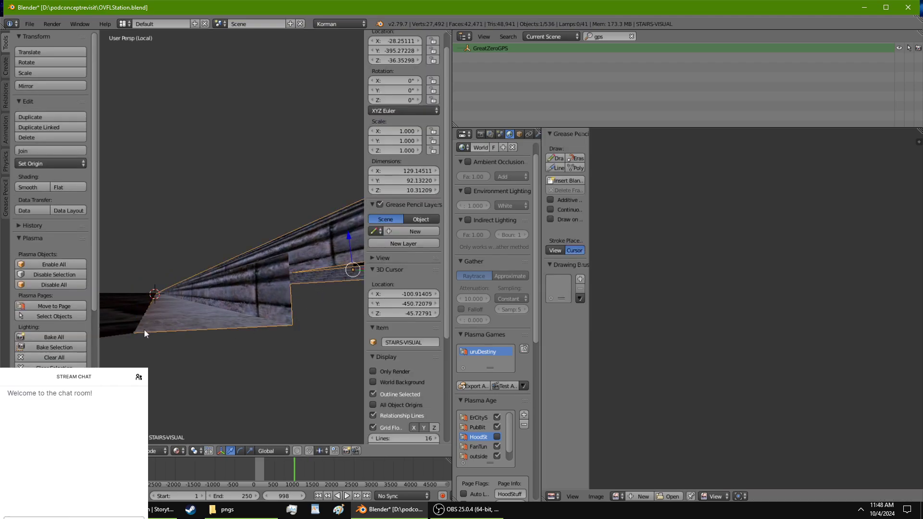
{"action": "key", "text": "Tab"}
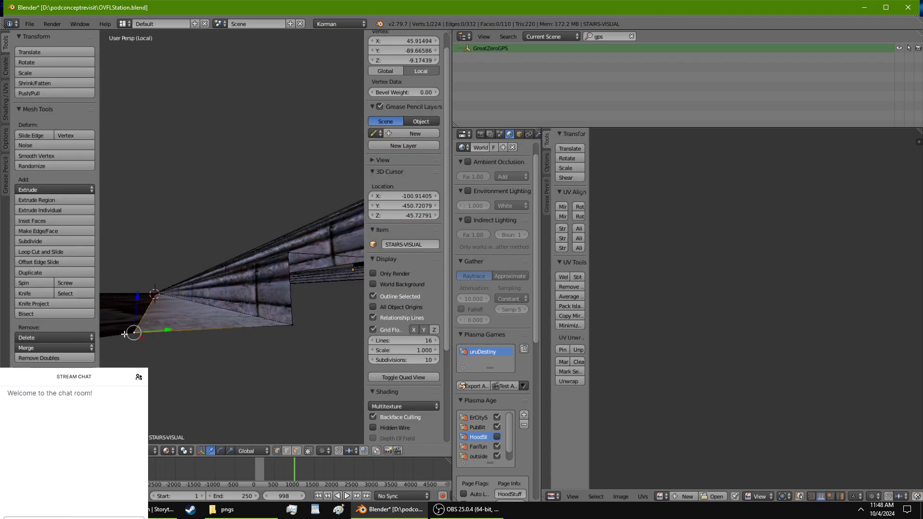
{"action": "key", "text": "Tab"}
{"action": "right_click", "coordinate": [128, 333]}
{"action": "key", "text": "Tab"}
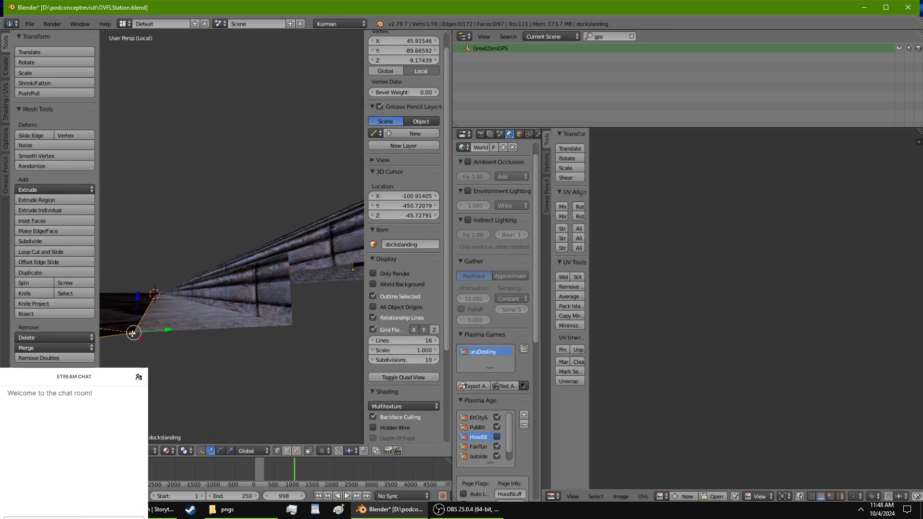
Step: Switch the viewport to Solid shading and set the inner landing vertex nearest the outer stair corner to Z -9.17439
{"action": "scroll", "coordinate": [155, 321], "scroll_direction": "down", "scroll_amount": 6}
{"action": "middle_click_drag", "start_coordinate": [155, 323], "coordinate": [169, 383]}
{"action": "scroll", "coordinate": [169, 384], "scroll_direction": "up", "scroll_amount": 2}
{"action": "left_click", "coordinate": [166, 451]}
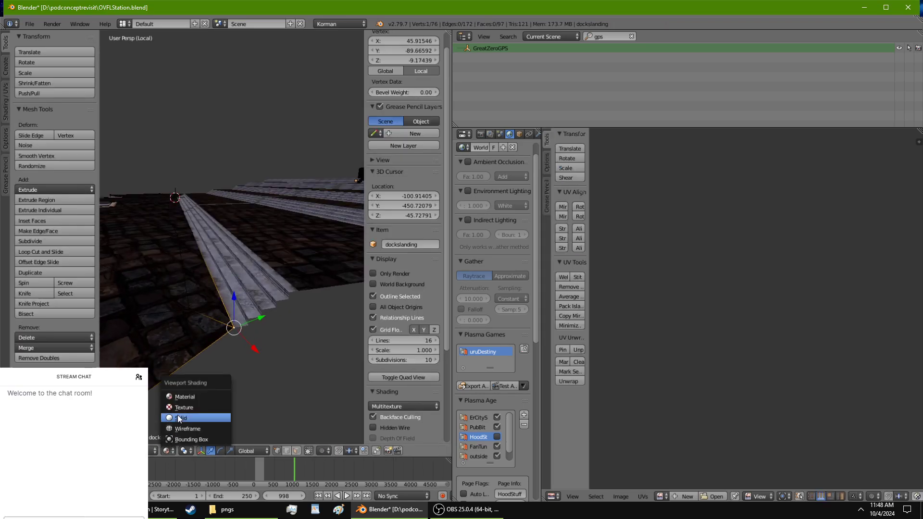
{"action": "left_click", "coordinate": [192, 425]}
{"action": "right_click", "coordinate": [189, 308]}
{"action": "left_click", "coordinate": [395, 60]}
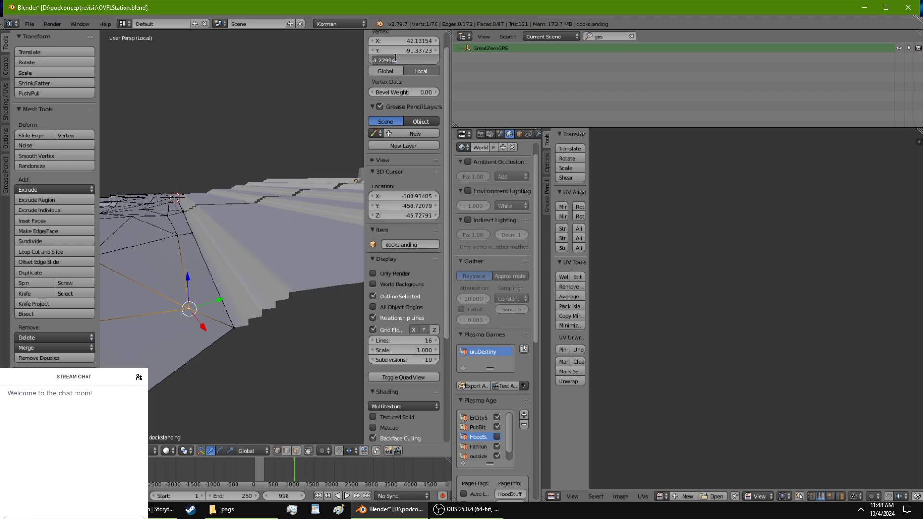
{"action": "type", "text": "-9.17439"}
{"action": "key", "text": "Return"}
Step: Set the next inner landing vertex along the stair base, toward the central channel, to Z -9.17439
{"action": "right_click", "coordinate": [181, 239]}
{"action": "left_click", "coordinate": [389, 58]}
{"action": "type", "text": "-9.17439"}
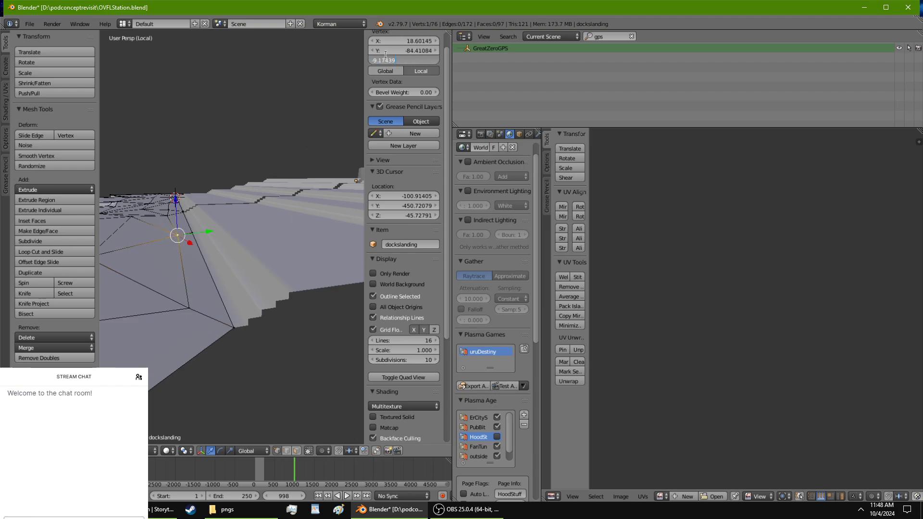
{"action": "key", "text": "Return"}
Step: Set the two inner landing vertices on either side of the central channel's foot to Z -9.17439
{"action": "middle_click_drag", "start_coordinate": [276, 222], "coordinate": [326, 252]}
{"action": "middle_click_drag", "start_coordinate": [272, 274], "coordinate": [253, 256]}
{"action": "right_click", "coordinate": [235, 271]}
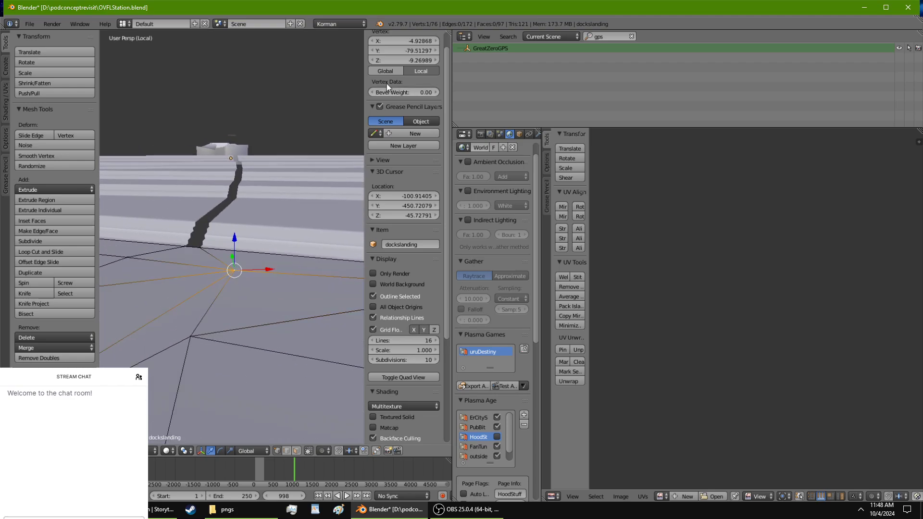
{"action": "left_click", "coordinate": [388, 60]}
{"action": "type", "text": "-9.17439"}
{"action": "key", "text": "Return"}
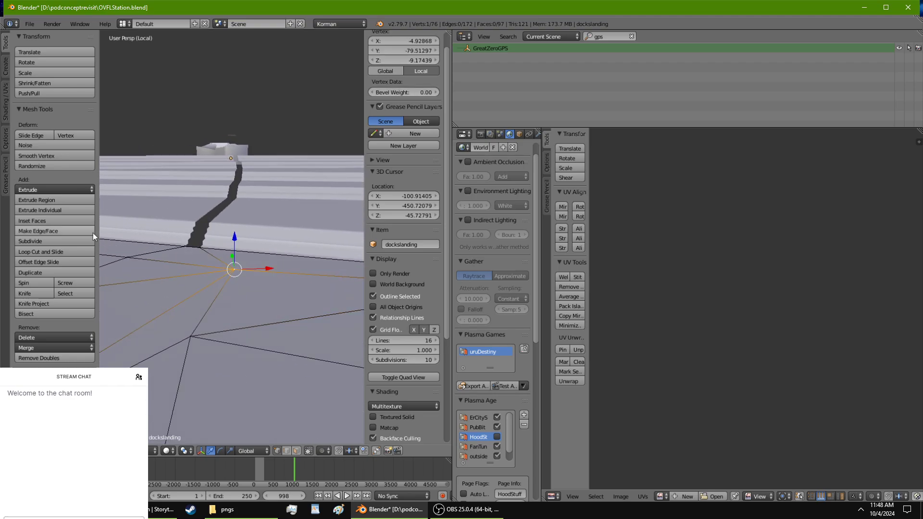
{"action": "right_click", "coordinate": [127, 257]}
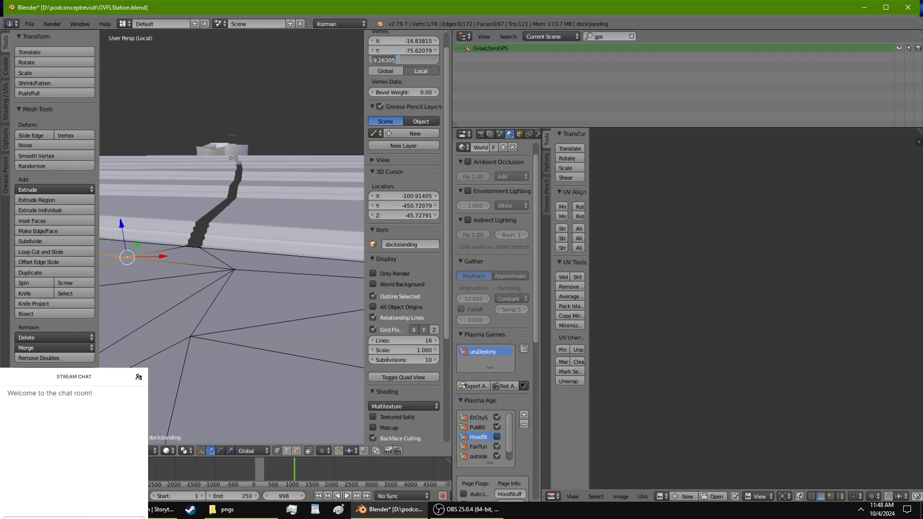
{"action": "key", "text": "ctrl+v"}
{"action": "key", "text": "Return"}
Step: Set the inner landing vertex midway along the stair base beyond the central channel to Z -9.17439
{"action": "middle_click_drag", "start_coordinate": [245, 290], "coordinate": [195, 378]}
{"action": "right_click", "coordinate": [271, 282]}
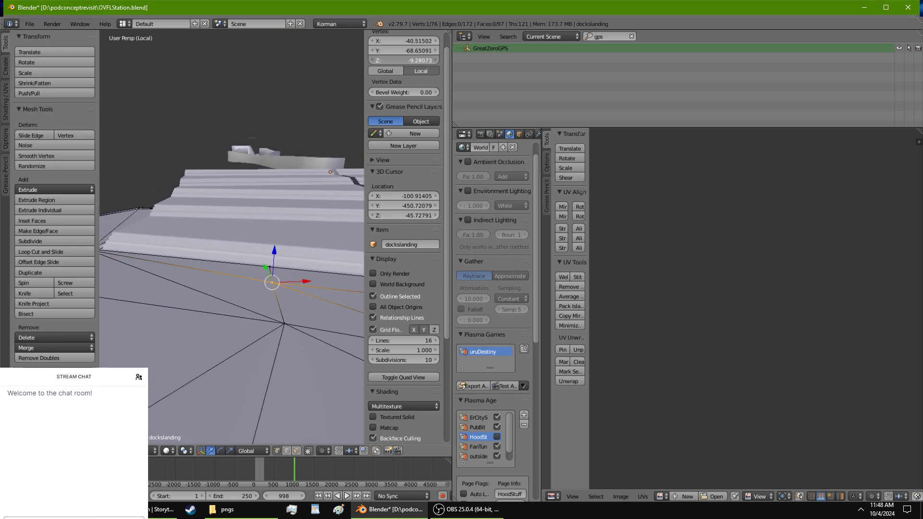
{"action": "left_click", "coordinate": [395, 60]}
{"action": "type", "text": "-9.17439"}
{"action": "key", "text": "Return"}
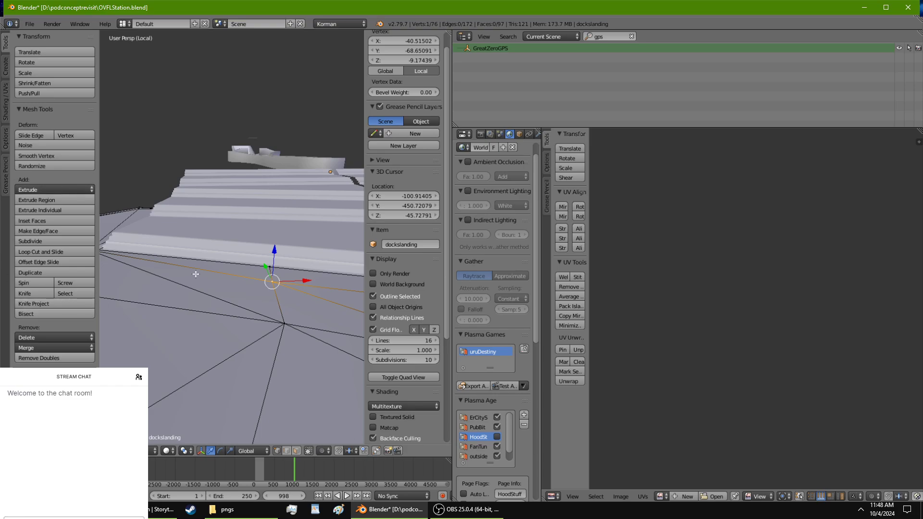
Step: Set the inner landing vertex just outside the stair base corner at the border strip to Z -9.17439
{"action": "middle_click_drag", "start_coordinate": [196, 274], "coordinate": [131, 313]}
{"action": "right_click", "coordinate": [179, 267]}
{"action": "middle_click_drag", "start_coordinate": [179, 269], "coordinate": [293, 341]}
{"action": "middle_click_drag", "start_coordinate": [129, 344], "coordinate": [217, 339], "text": "shift"}
{"action": "scroll", "coordinate": [219, 331], "scroll_direction": "up", "scroll_amount": 1}
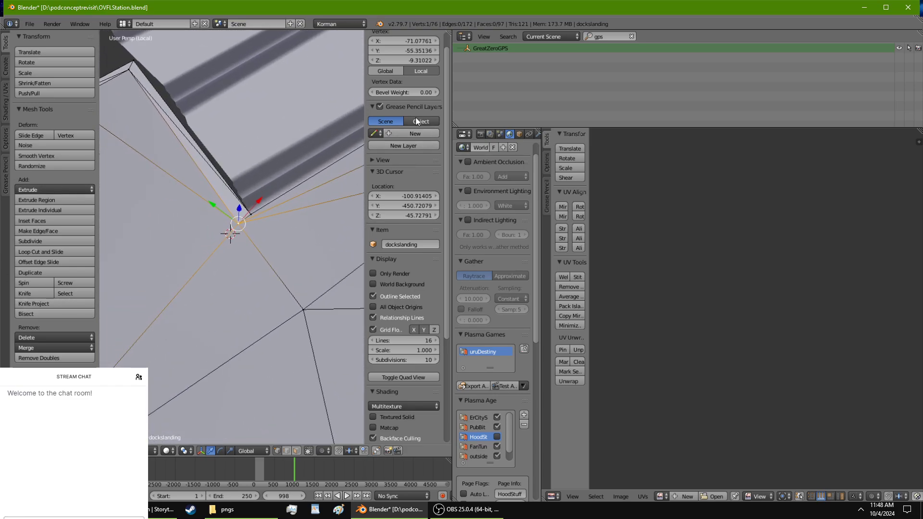
{"action": "left_click", "coordinate": [391, 61]}
{"action": "type", "text": "-9.17439"}
{"action": "key", "text": "Return"}
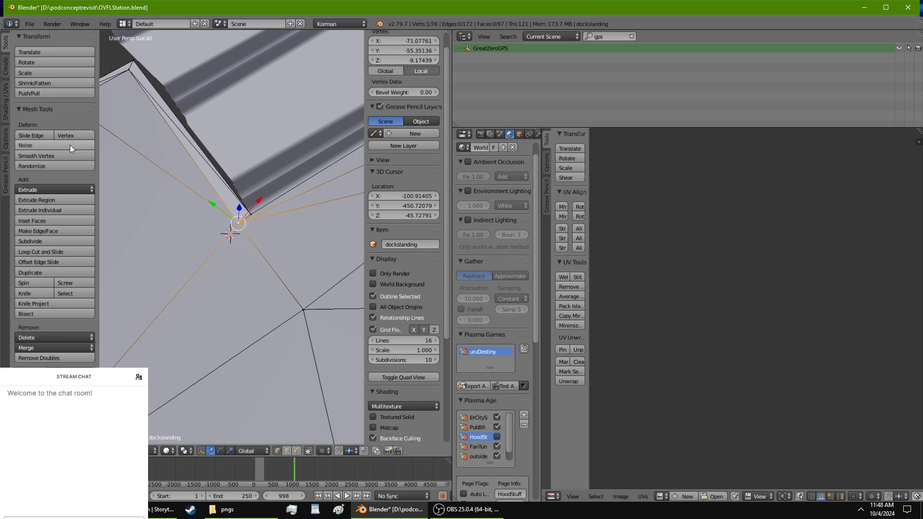
Step: Set the inner vertex at the landing's back corner beside the stairs to Z -9.17439
{"action": "middle_click_drag", "start_coordinate": [114, 191], "coordinate": [182, 225], "text": "shift"}
{"action": "right_click", "coordinate": [229, 118]}
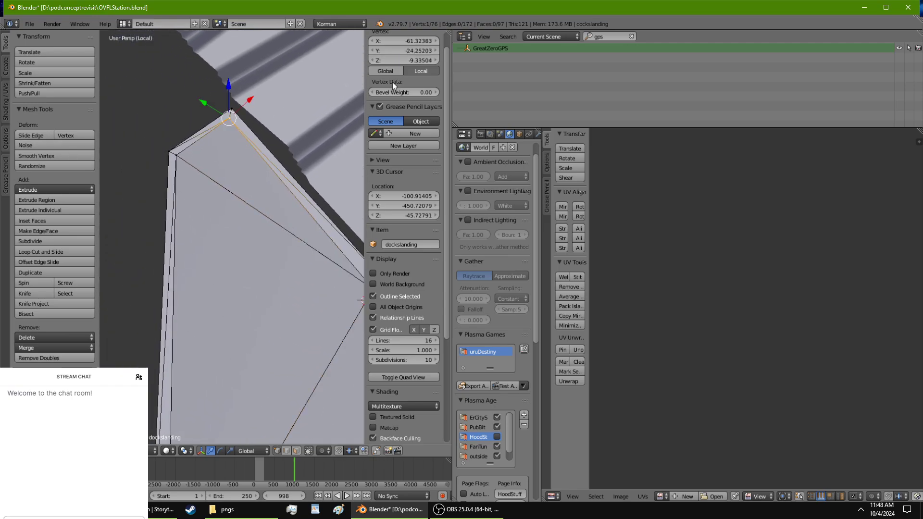
{"action": "left_click", "coordinate": [389, 60]}
{"action": "key", "text": "ctrl+c"}
{"action": "key", "text": "Return"}
{"action": "right_click", "coordinate": [180, 157]}
{"action": "left_click", "coordinate": [391, 58]}
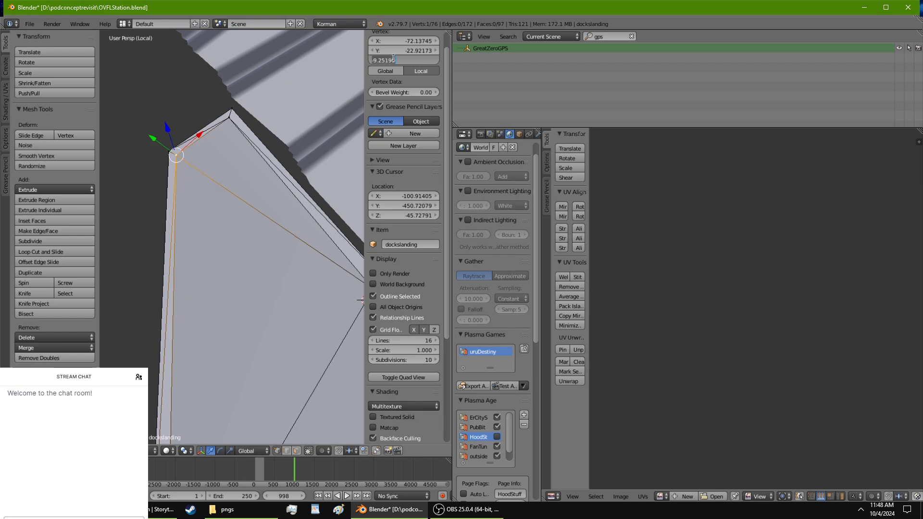
{"action": "key", "text": "alt+Tab"}
{"action": "left_click", "coordinate": [396, 55]}
{"action": "key", "text": "Return"}
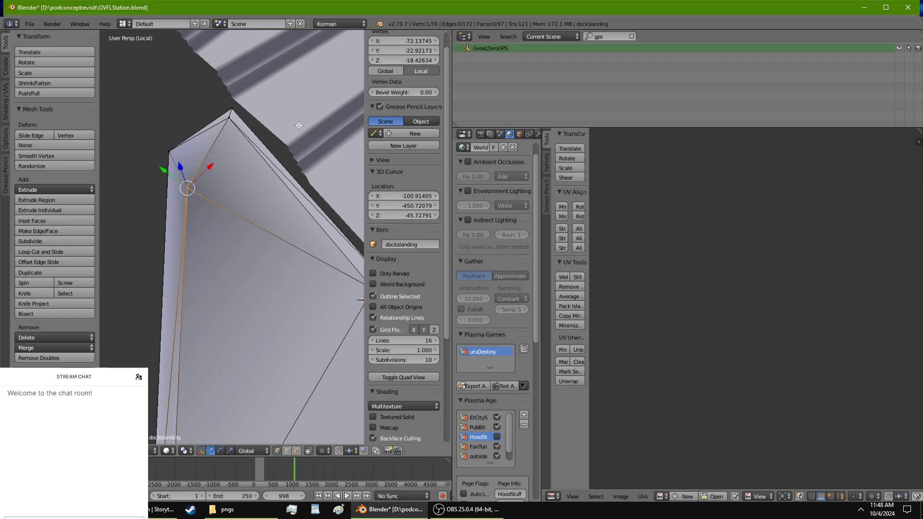
{"action": "key", "text": "ctrl+z"}
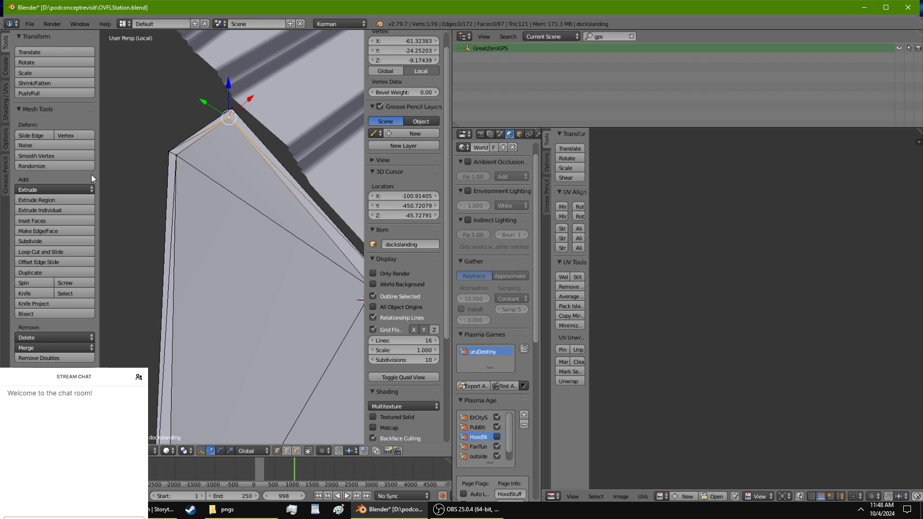
Step: Set the inner vertex at the landing's outer back corner, away from the stairs, to Z -9.17439
{"action": "right_click", "coordinate": [178, 154]}
{"action": "left_click", "coordinate": [395, 56]}
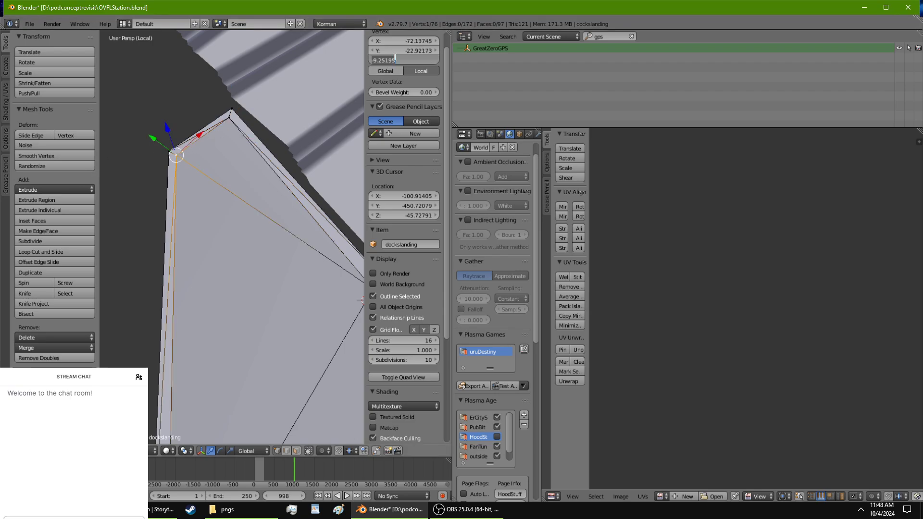
{"action": "key", "text": "Return"}
Step: Set the two outer border vertices at the ends of the landing's short back edge to Z -9.17439
{"action": "right_click", "coordinate": [228, 110]}
{"action": "left_click", "coordinate": [397, 61]}
{"action": "key", "text": "ctrl+v"}
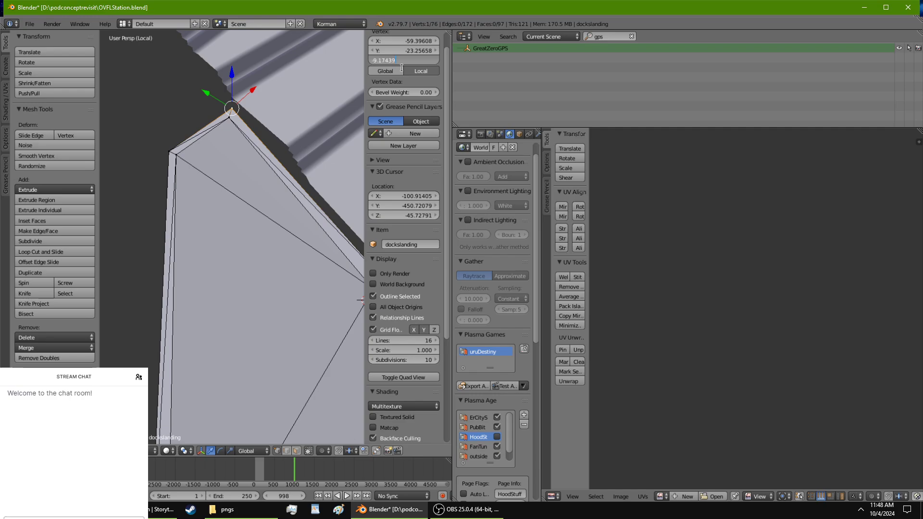
{"action": "key", "text": "Return"}
{"action": "right_click", "coordinate": [167, 149]}
{"action": "left_click", "coordinate": [386, 61]}
{"action": "key", "text": "ctrl+c"}
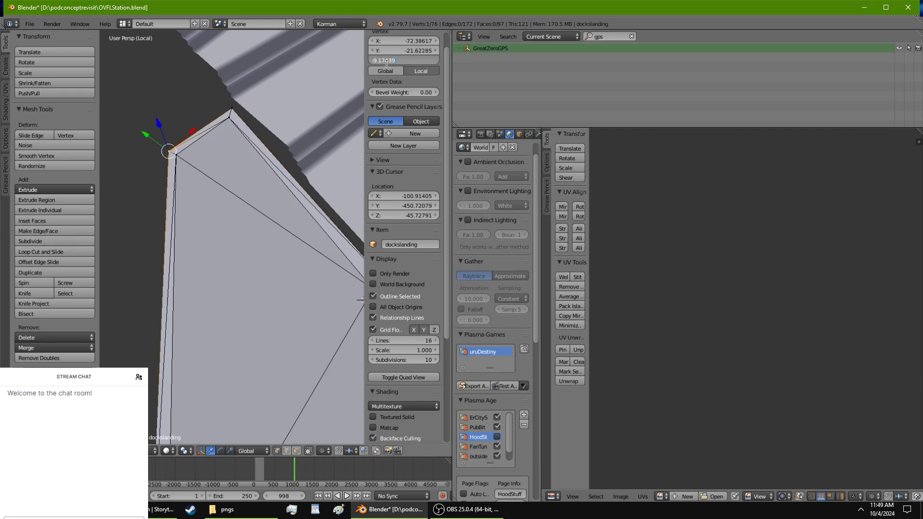
{"action": "key", "text": "Return"}
Step: Set the inner and outer vertices at the landing's side corner, at the far end of its long side edge, to Z -9.17439
{"action": "middle_click_drag", "start_coordinate": [169, 220], "coordinate": [221, 333], "text": "shift"}
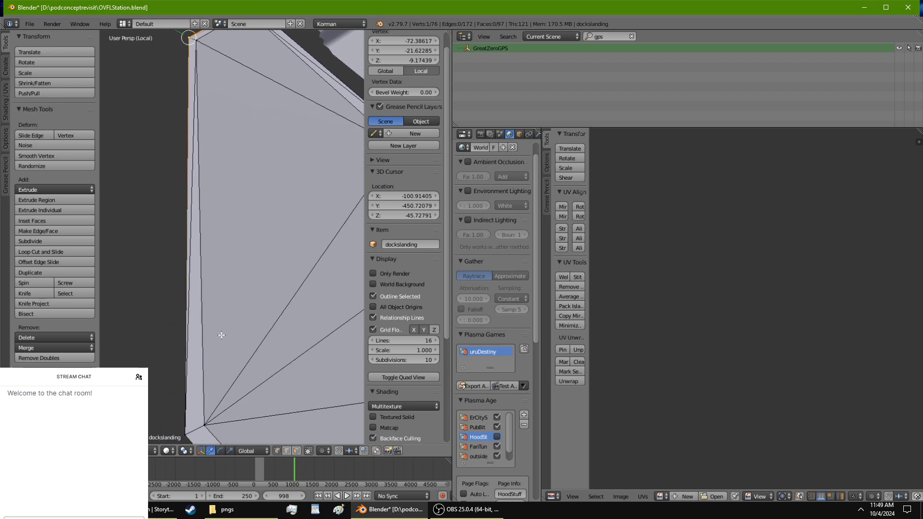
{"action": "scroll", "coordinate": [221, 336], "scroll_direction": "down", "scroll_amount": 3}
{"action": "right_click", "coordinate": [220, 356]}
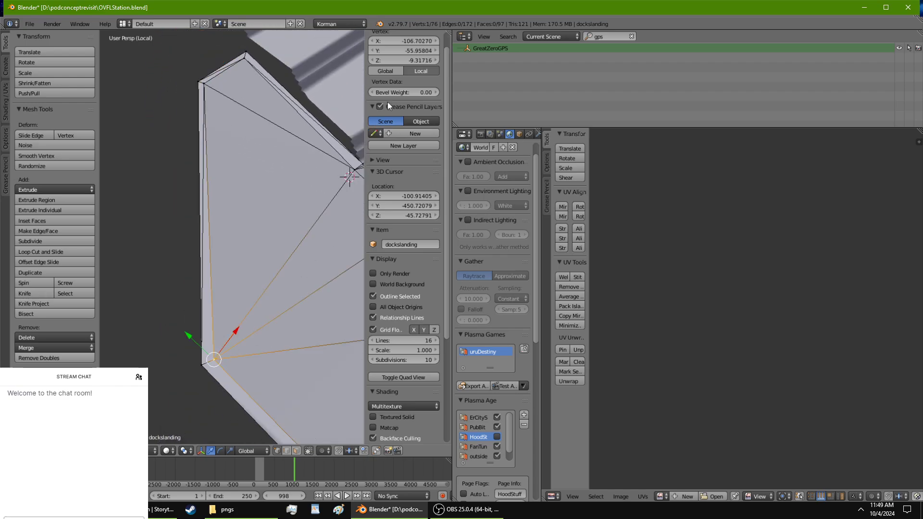
{"action": "key", "text": "ctrl+v"}
{"action": "key", "text": "Return"}
{"action": "right_click", "coordinate": [201, 365]}
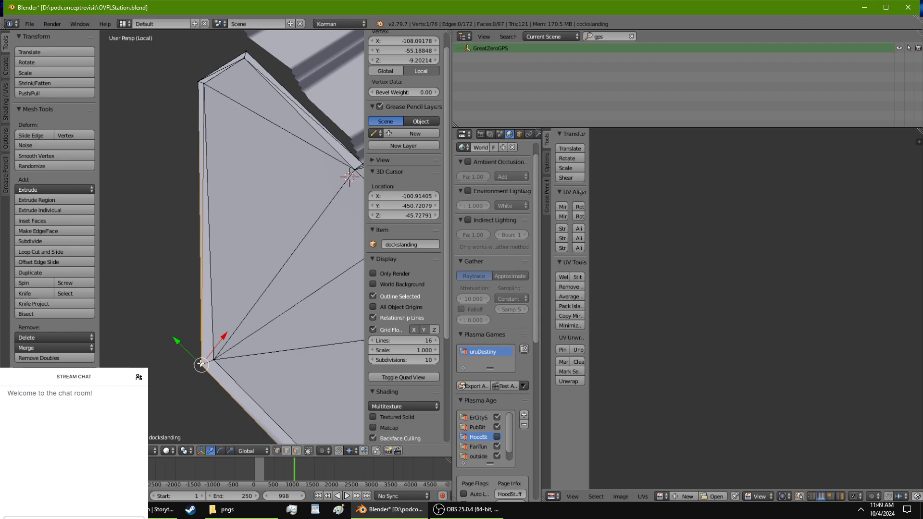
{"action": "left_click", "coordinate": [377, 59]}
{"action": "key", "text": "ctrl+v"}
{"action": "key", "text": "Return"}
Step: Set the inner and outer vertices at the landing's pointed front corner to Z -9.17439
{"action": "middle_click_drag", "start_coordinate": [289, 336], "coordinate": [160, 239]}
{"action": "middle_click_drag", "start_coordinate": [227, 262], "coordinate": [215, 222], "text": "shift"}
{"action": "scroll", "coordinate": [214, 222], "scroll_direction": "up", "scroll_amount": 2}
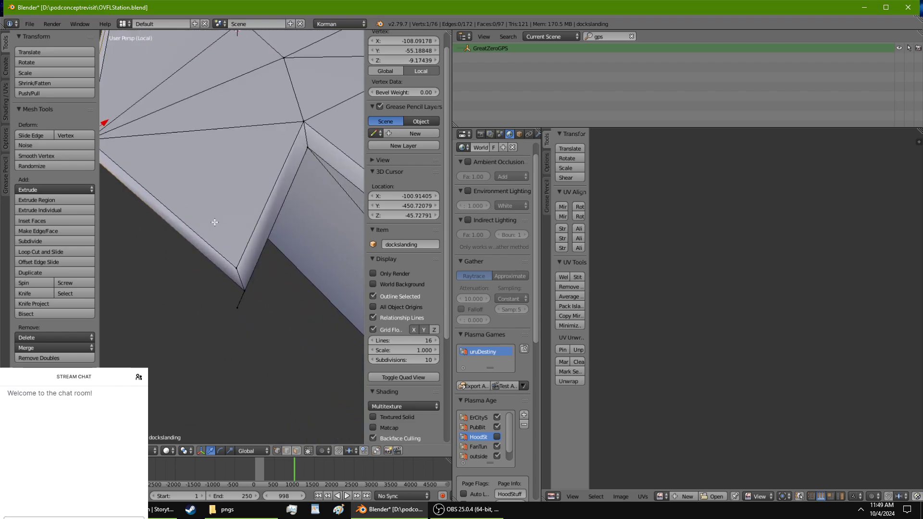
{"action": "right_click", "coordinate": [240, 268]}
{"action": "left_click", "coordinate": [390, 63]}
{"action": "key", "text": "ctrl+v"}
{"action": "key", "text": "Return"}
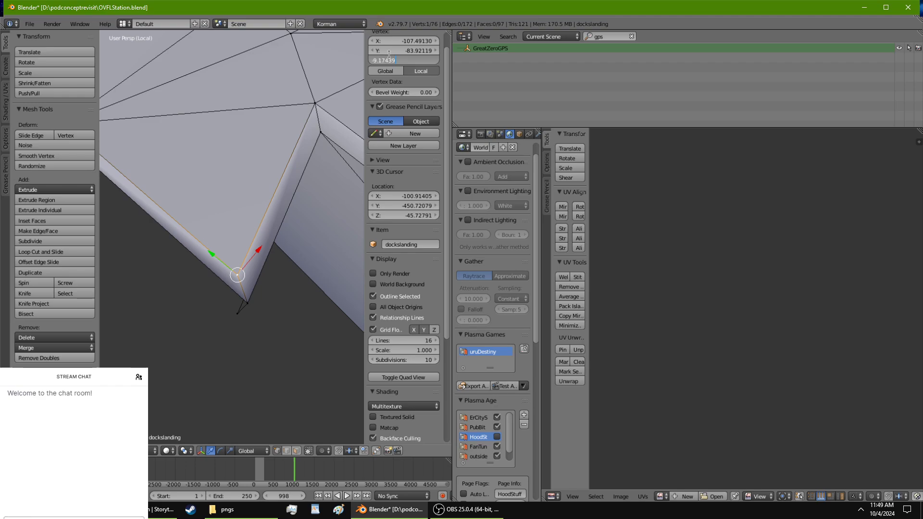
{"action": "right_click", "coordinate": [248, 305]}
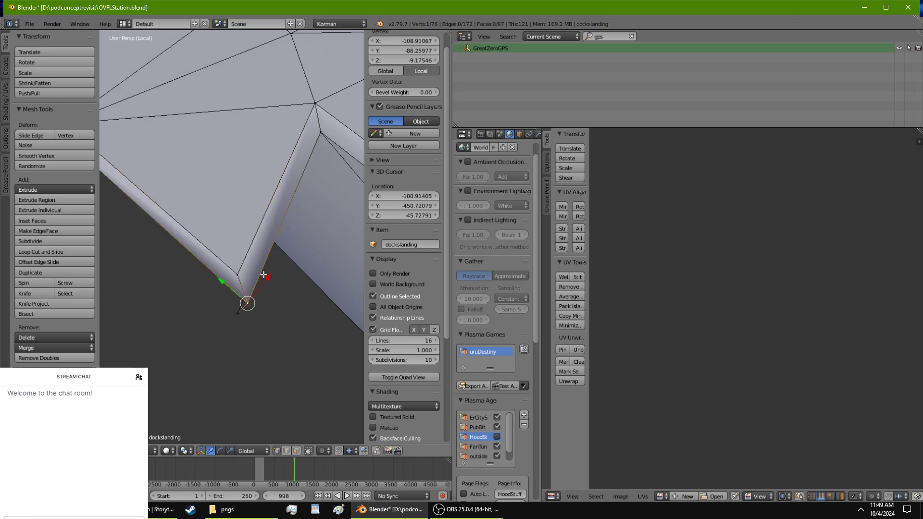
{"action": "left_click", "coordinate": [390, 60]}
{"action": "key", "text": "ctrl+v"}
{"action": "key", "text": "Return"}
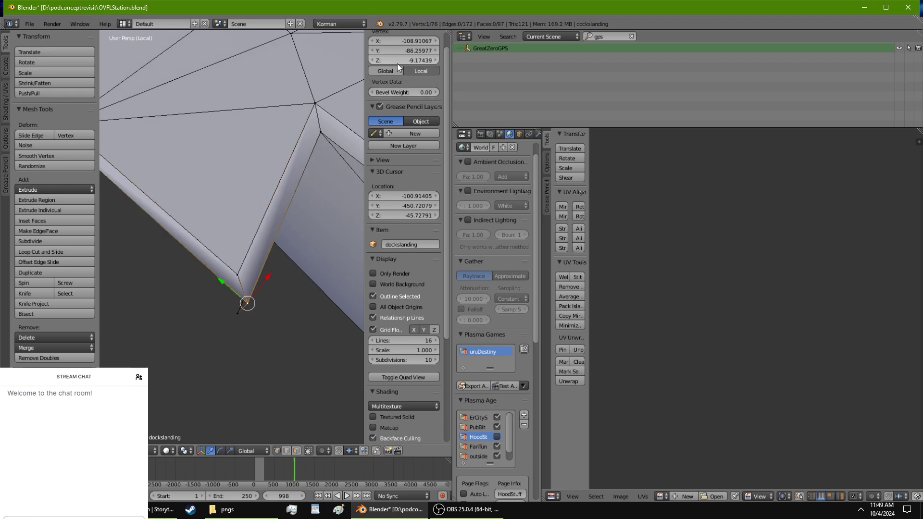
Step: Set the outer and inner vertices where the pointed corner's edge meets the first dock arm to Z -9.17439
{"action": "right_click", "coordinate": [320, 132]}
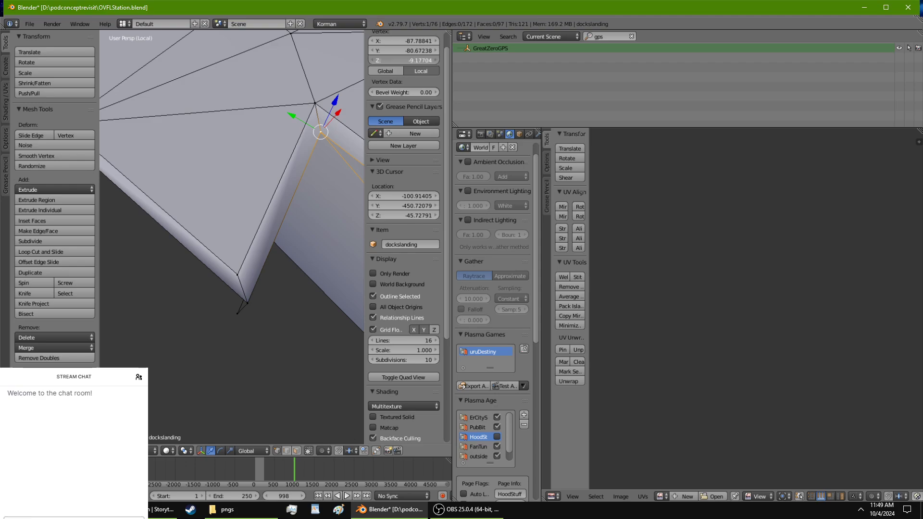
{"action": "left_click", "coordinate": [400, 61]}
{"action": "key", "text": "ctrl+c"}
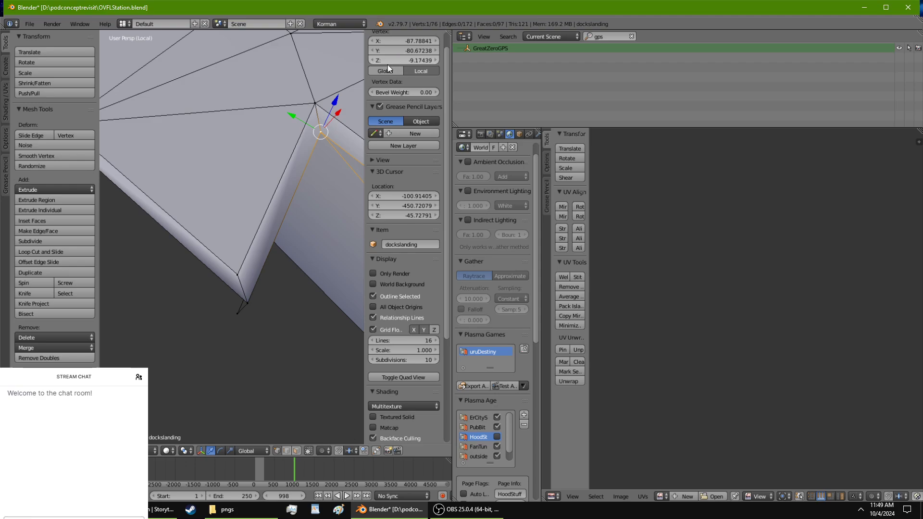
{"action": "right_click", "coordinate": [315, 103]}
{"action": "key", "text": "ctrl+v"}
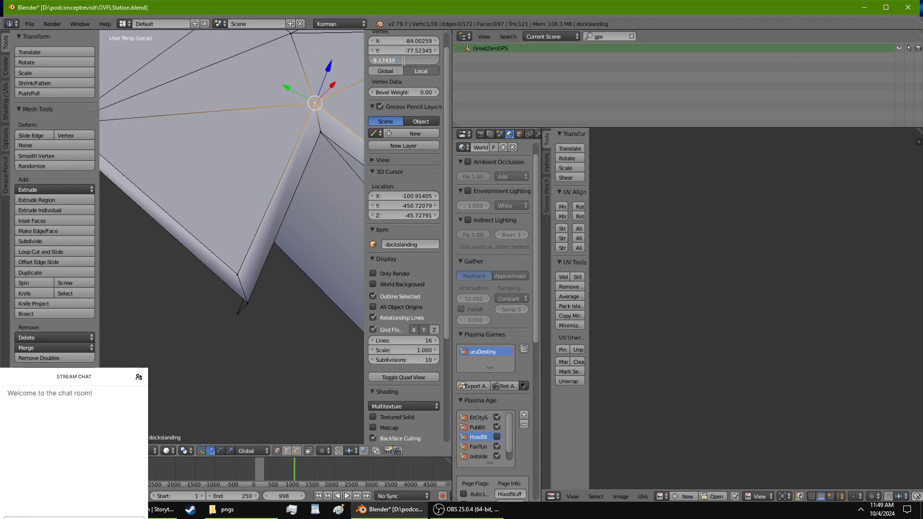
{"action": "key", "text": "Return"}
Step: Set the outer and inner vertices at the first dock arm's end corner, on the pointed-corner side, to Z -9.17439
{"action": "middle_click_drag", "start_coordinate": [323, 219], "coordinate": [230, 185]}
{"action": "scroll", "coordinate": [212, 180], "scroll_direction": "down", "scroll_amount": 2}
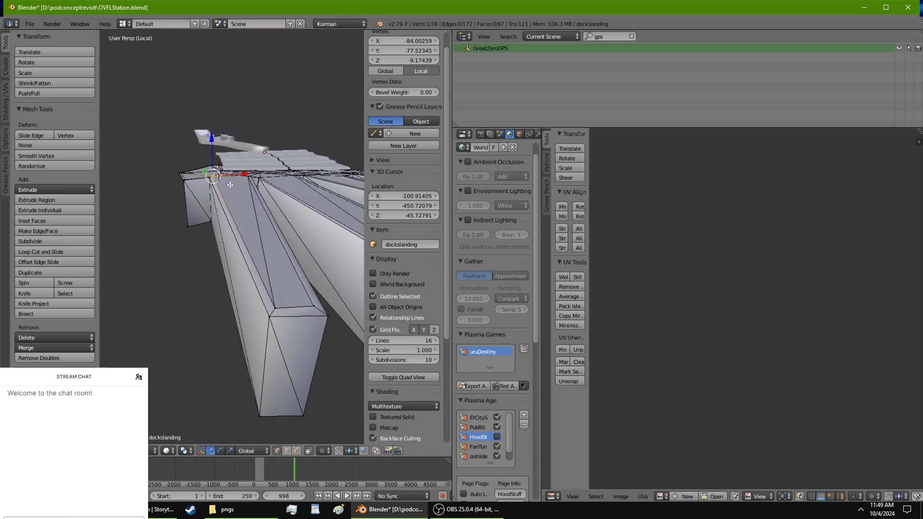
{"action": "right_click", "coordinate": [267, 315]}
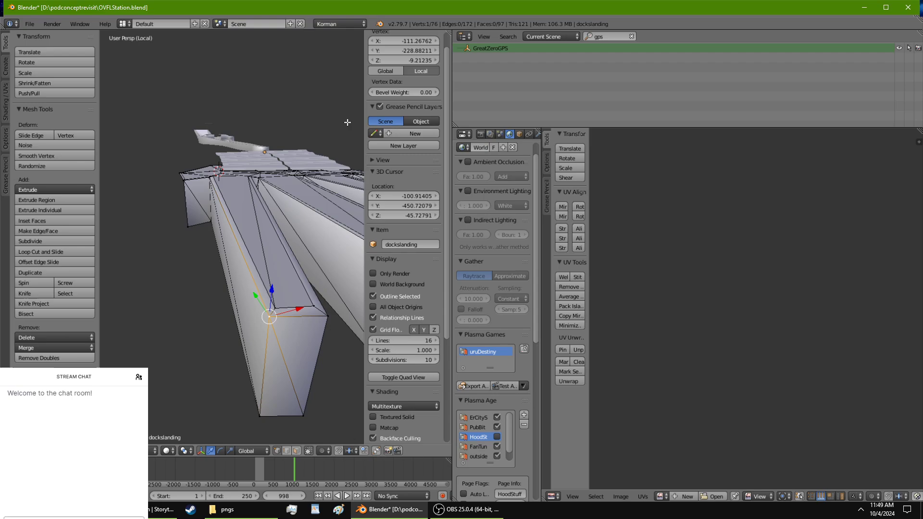
{"action": "left_click", "coordinate": [397, 58]}
{"action": "key", "text": "ctrl+v"}
{"action": "key", "text": "Return"}
{"action": "right_click", "coordinate": [277, 307]}
{"action": "left_click", "coordinate": [385, 60]}
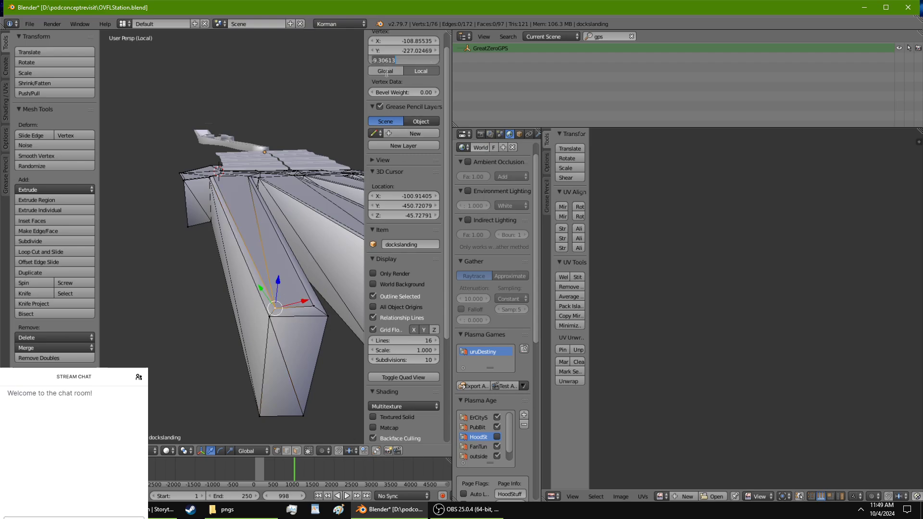
{"action": "key", "text": "ctrl+v"}
{"action": "key", "text": "Return"}
Step: Set the inner and outer vertices at the first dock arm's other end corner, facing the second arm, to Z -9.17439
{"action": "right_click", "coordinate": [314, 305]}
{"action": "left_click", "coordinate": [385, 60]}
{"action": "key", "text": "ctrl+v"}
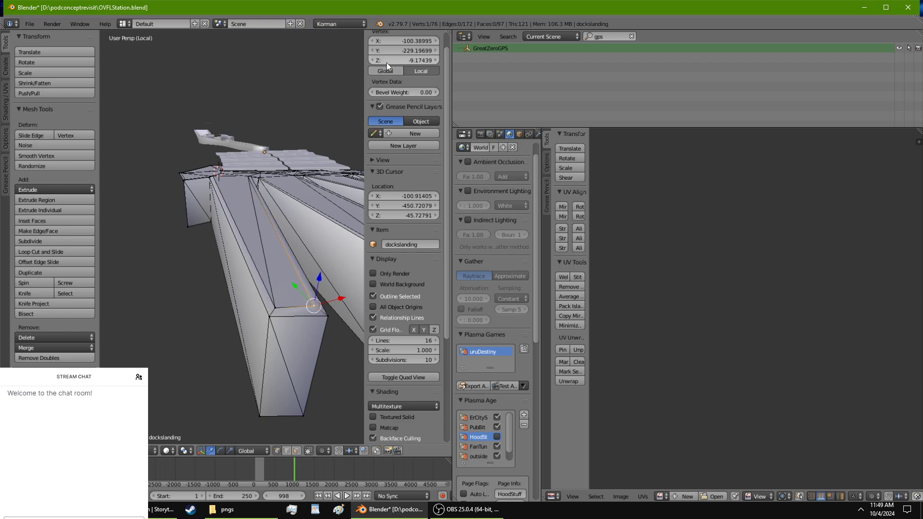
{"action": "key", "text": "Return"}
{"action": "right_click", "coordinate": [327, 315]}
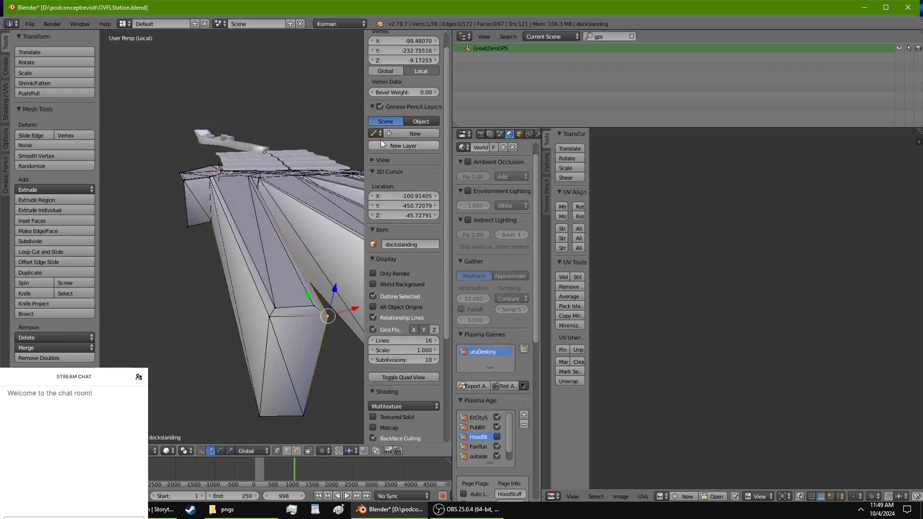
{"action": "left_click", "coordinate": [396, 62]}
{"action": "key", "text": "ctrl+v"}
{"action": "key", "text": "Return"}
Step: Set the landing's interior vertex between the stair base corner and the first dock arm to Z -9.17439
{"action": "scroll", "coordinate": [240, 223], "scroll_direction": "up", "scroll_amount": 2}
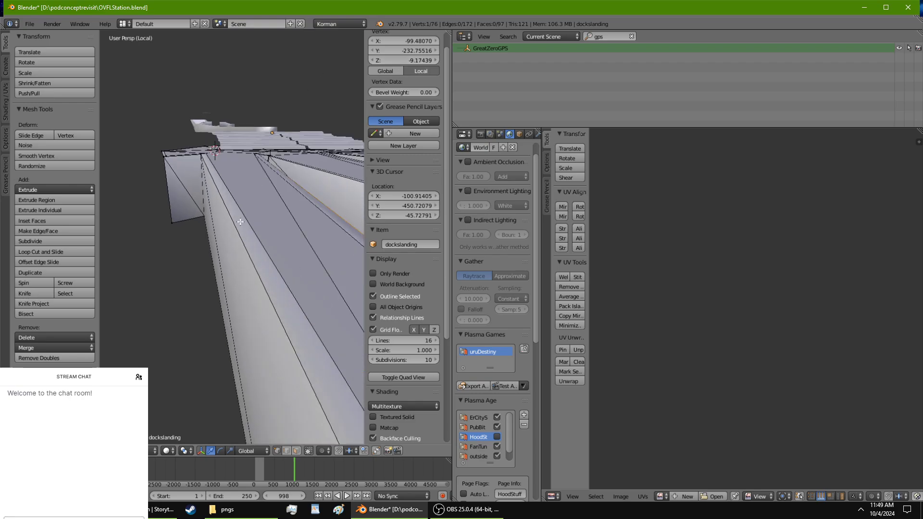
{"action": "middle_click_drag", "start_coordinate": [231, 227], "coordinate": [212, 292]}
{"action": "middle_click_drag", "start_coordinate": [247, 202], "coordinate": [191, 514], "text": "shift"}
{"action": "scroll", "coordinate": [218, 129], "scroll_direction": "up", "scroll_amount": 2}
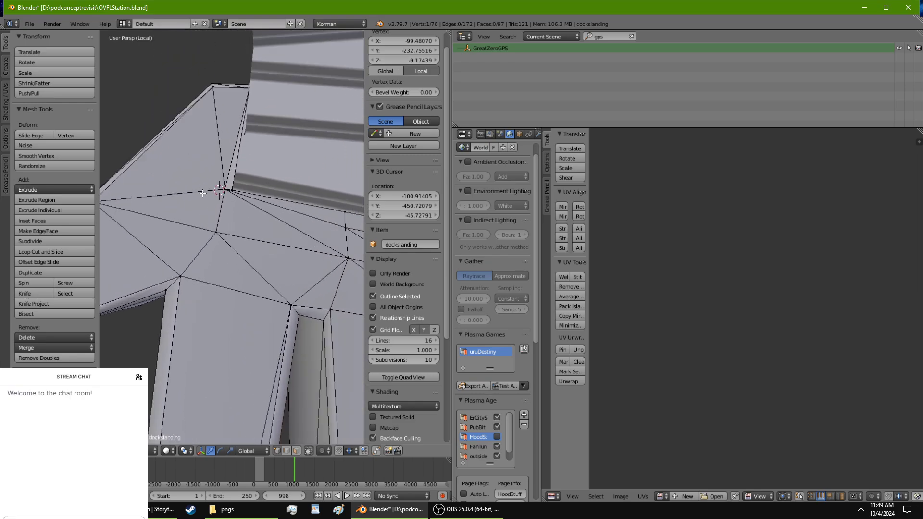
{"action": "right_click", "coordinate": [217, 231]}
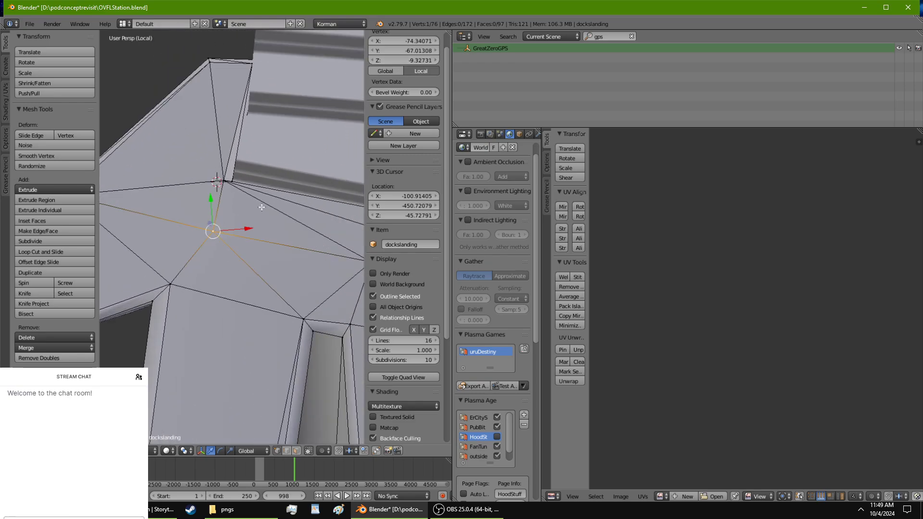
{"action": "left_click", "coordinate": [388, 61]}
{"action": "key", "text": "ctrl+v"}
{"action": "key", "text": "Return"}
Step: Set the inner and outer vertices at the first dock arm's base, facing the second arm, to Z -9.17439
{"action": "right_click", "coordinate": [302, 321]}
{"action": "left_click", "coordinate": [382, 60]}
{"action": "key", "text": "ctrl+v"}
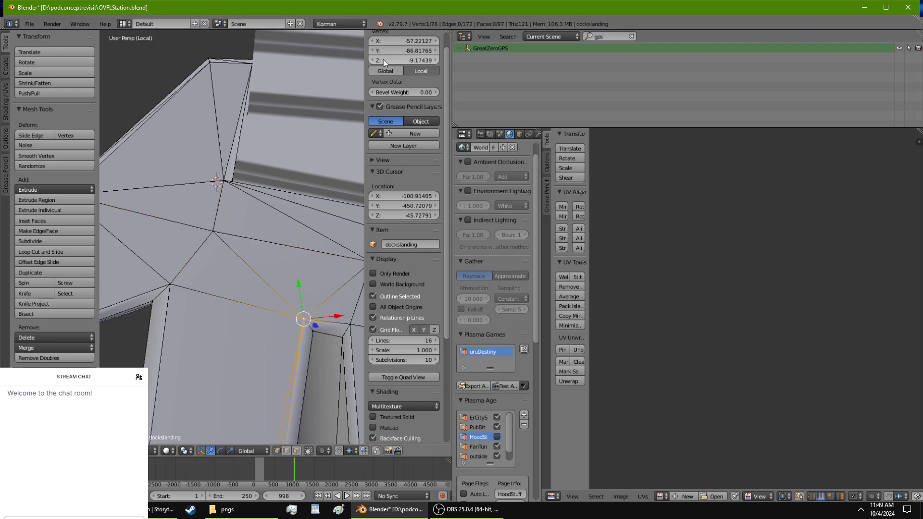
{"action": "key", "text": "Return"}
{"action": "right_click", "coordinate": [313, 332]}
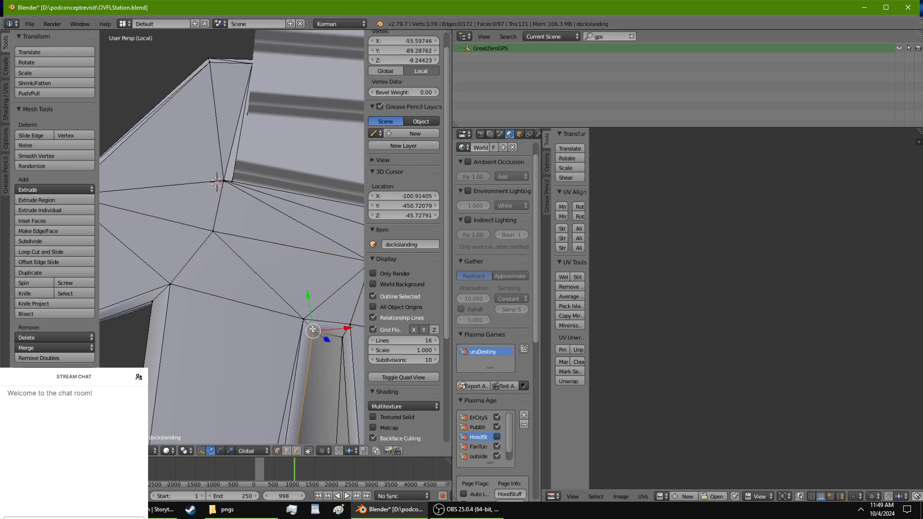
{"action": "left_click", "coordinate": [388, 60]}
{"action": "key", "text": "ctrl+v"}
{"action": "key", "text": "Return"}
Step: Set the outer and inner vertices at the second dock arm's base, facing the first arm, to Z -9.17439
{"action": "middle_click_drag", "start_coordinate": [296, 178], "coordinate": [148, 417], "text": "shift"}
{"action": "right_click", "coordinate": [188, 153]}
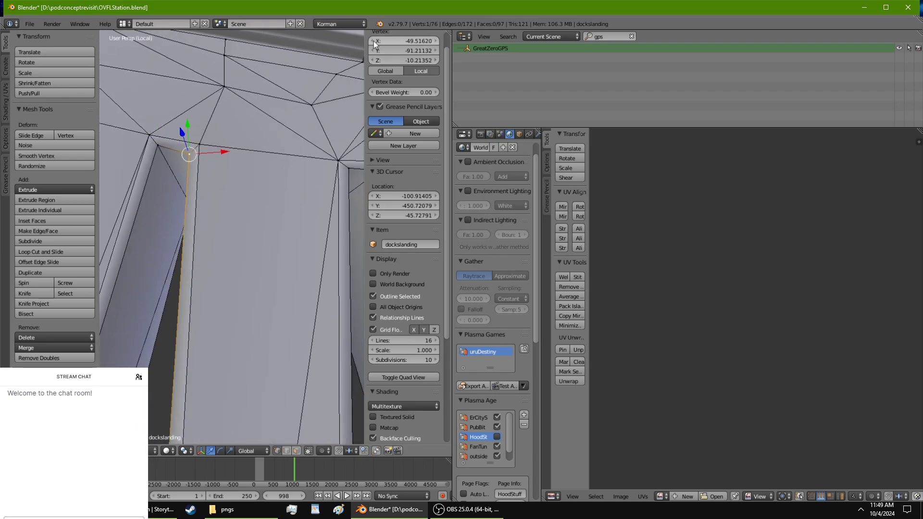
{"action": "left_click", "coordinate": [384, 58]}
{"action": "key", "text": "ctrl+v"}
{"action": "key", "text": "Return"}
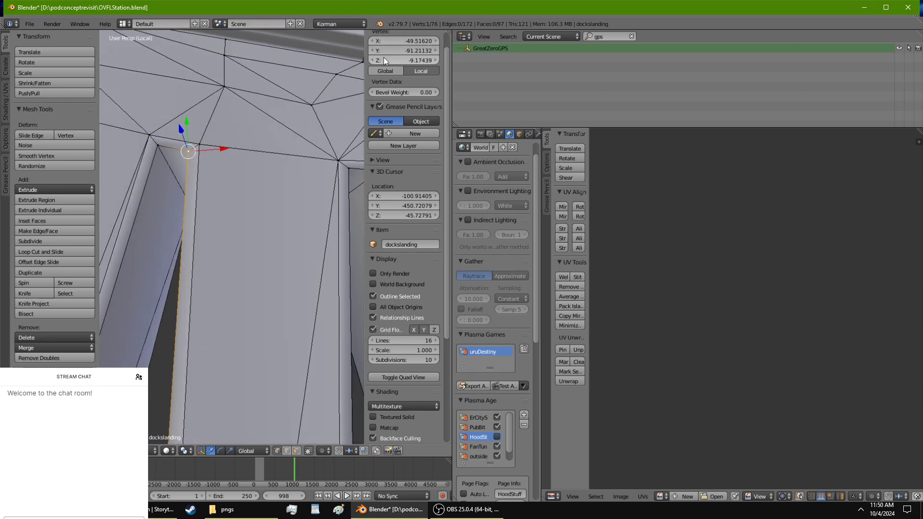
{"action": "right_click", "coordinate": [207, 142]}
{"action": "left_click", "coordinate": [383, 61]}
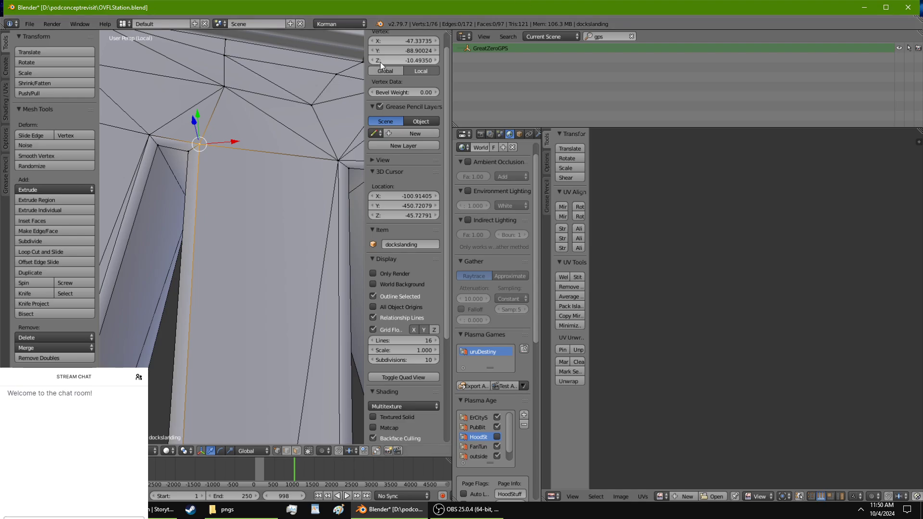
{"action": "key", "text": "Return"}
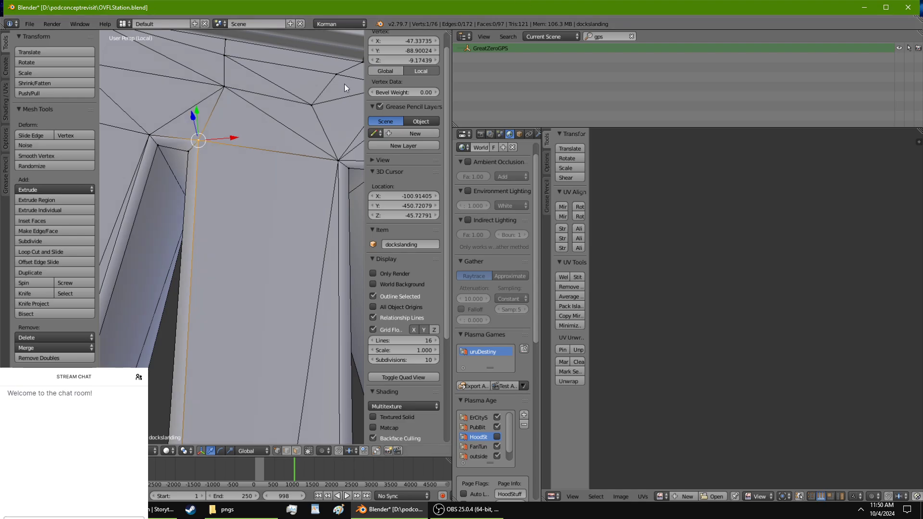
Step: Set the landing's interior vertices between the stairs and the second dock arm's base to Z -9.17439
{"action": "right_click", "coordinate": [235, 93]}
{"action": "left_click", "coordinate": [384, 61]}
{"action": "key", "text": "ctrl+c"}
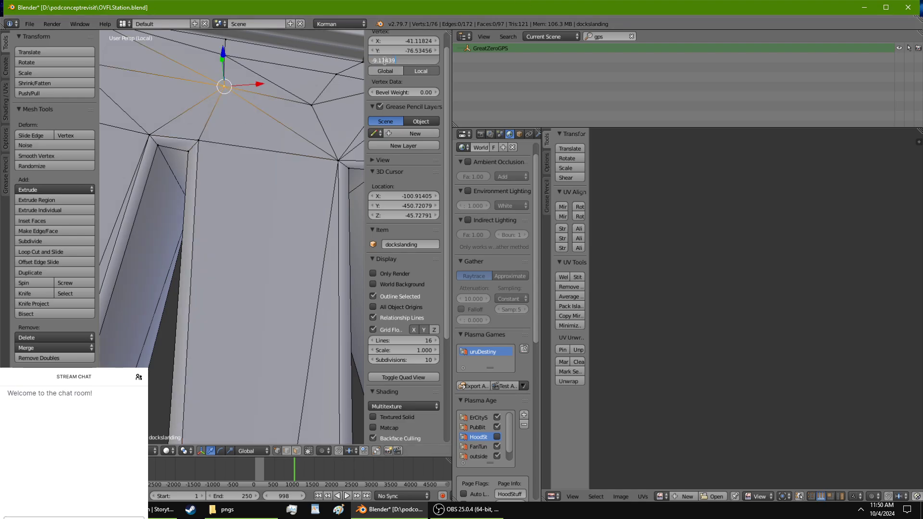
{"action": "key", "text": "Return"}
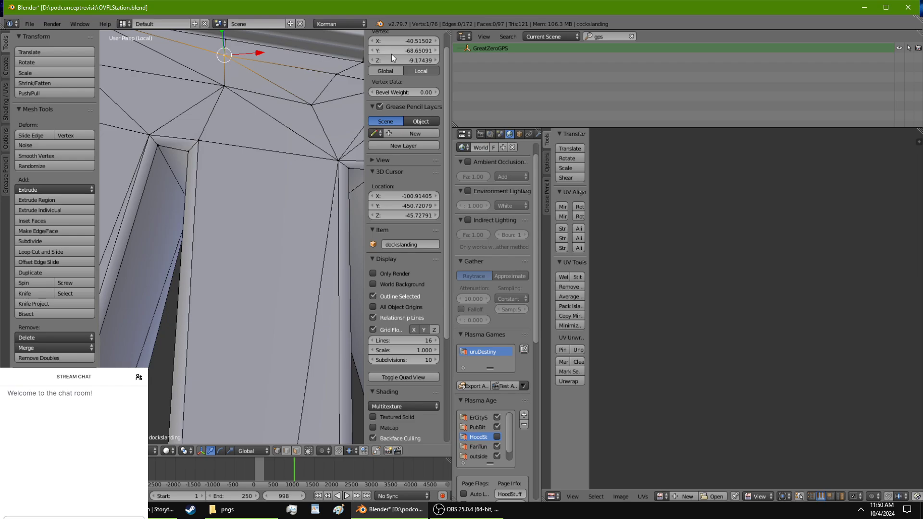
{"action": "right_click", "coordinate": [311, 105]}
{"action": "left_click", "coordinate": [426, 60]}
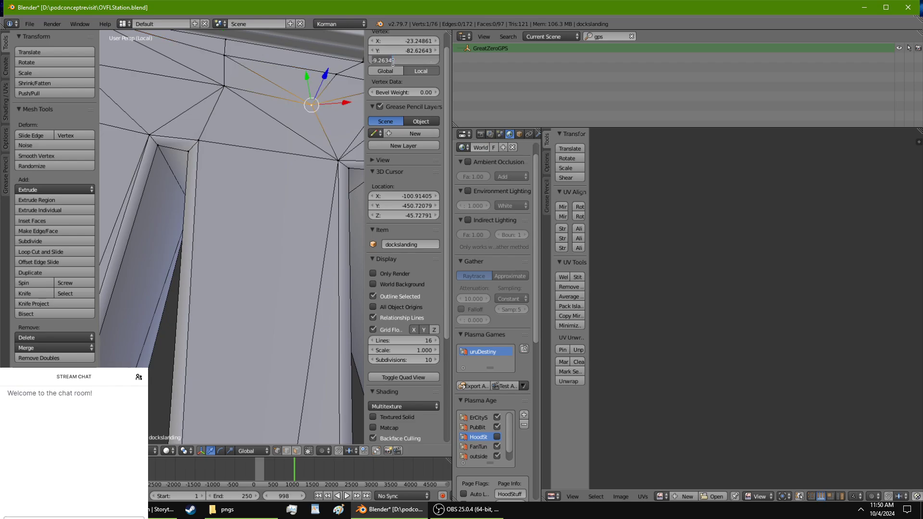
{"action": "key", "text": "ctrl+v"}
{"action": "key", "text": "Return"}
Step: Set the inner and outer vertices at the second dock arm's base, on the side away from the first arm, to Z -9.17439
{"action": "right_click", "coordinate": [337, 152]}
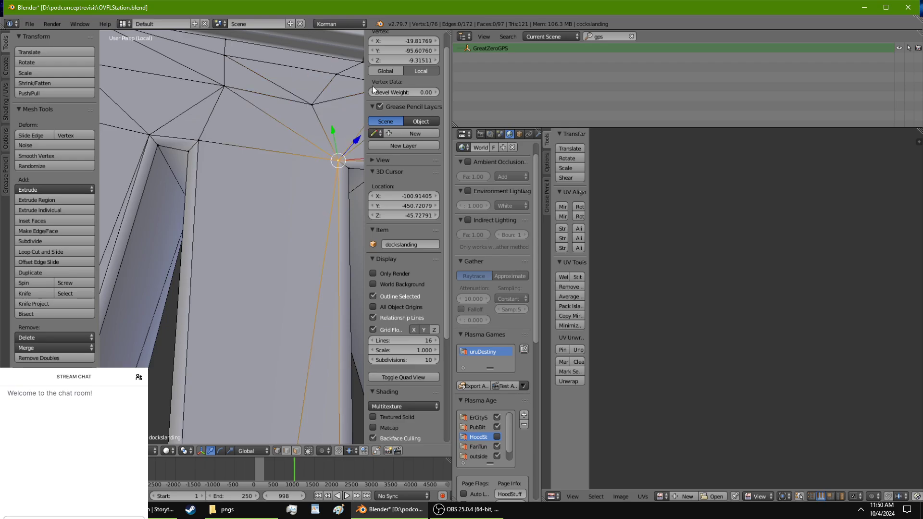
{"action": "left_click", "coordinate": [386, 60]}
{"action": "key", "text": "ctrl+v"}
{"action": "key", "text": "Return"}
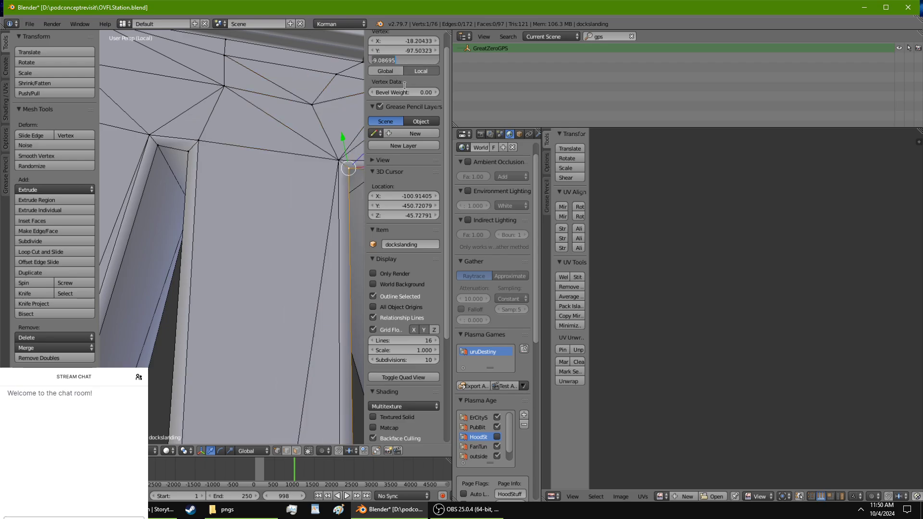
{"action": "key", "text": "ctrl+z"}
Step: Set the outer and inner vertices at the second dock arm's end corner, on the side away from the first arm, to Z -9.17439
{"action": "scroll", "coordinate": [287, 346], "scroll_direction": "down", "scroll_amount": 5}
{"action": "middle_click_drag", "start_coordinate": [287, 346], "coordinate": [242, 312], "text": "shift"}
{"action": "right_click", "coordinate": [268, 291]}
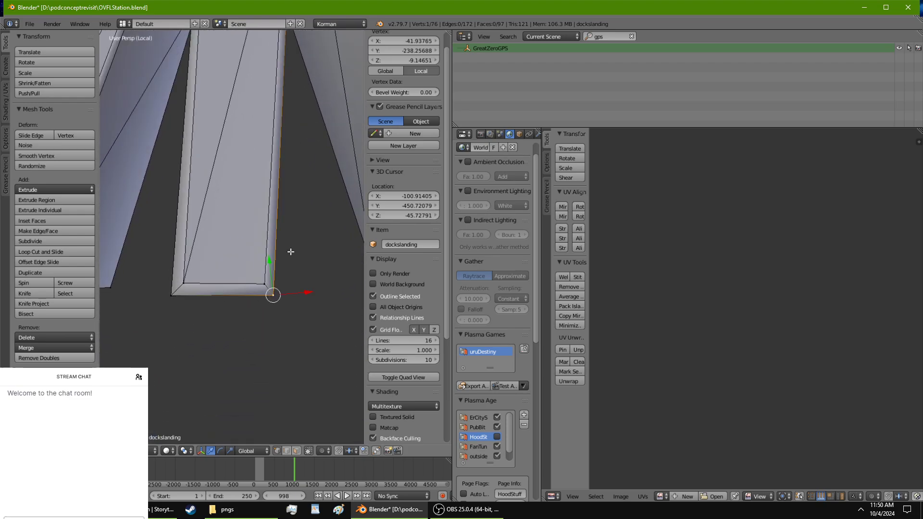
{"action": "left_click", "coordinate": [381, 60]}
{"action": "key", "text": "ctrl+v"}
{"action": "key", "text": "Return"}
{"action": "right_click", "coordinate": [264, 283]}
{"action": "left_click", "coordinate": [403, 59]}
{"action": "key", "text": "ctrl+c"}
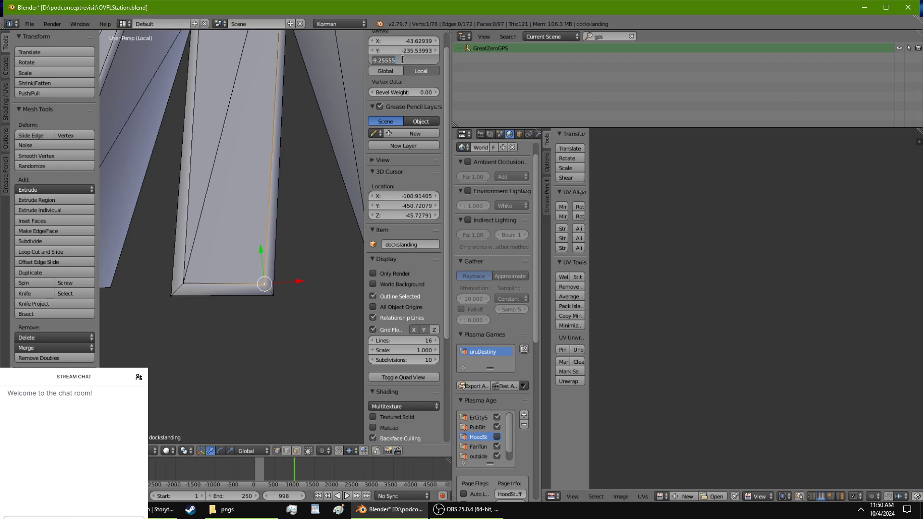
{"action": "key", "text": "Return"}
{"action": "middle_click_drag", "start_coordinate": [235, 163], "coordinate": [179, 417], "text": "shift"}
{"action": "scroll", "coordinate": [290, 76], "scroll_direction": "up", "scroll_amount": 4}
{"action": "middle_click_drag", "start_coordinate": [291, 76], "coordinate": [226, 236], "text": "shift"}
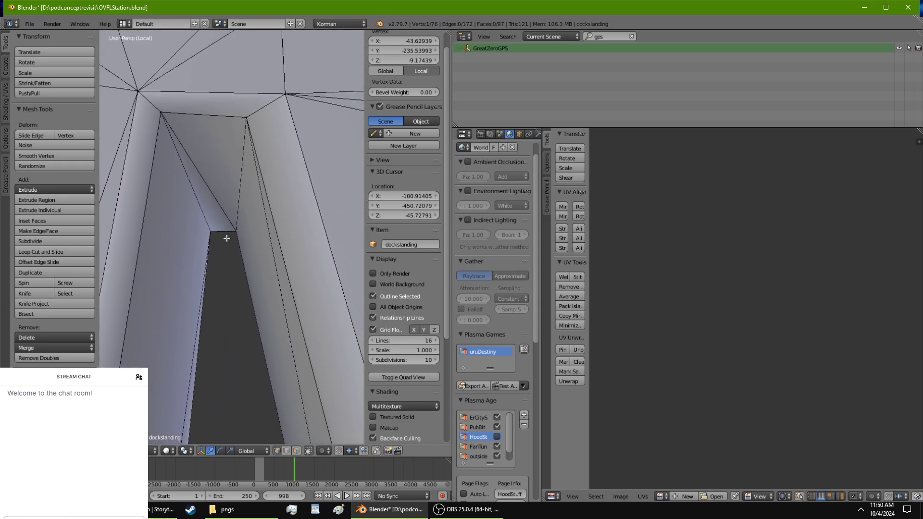
Step: Set the outer and inner vertices at the third dock arm's base, facing the second arm, to Z -9.17439
{"action": "right_click", "coordinate": [247, 121]}
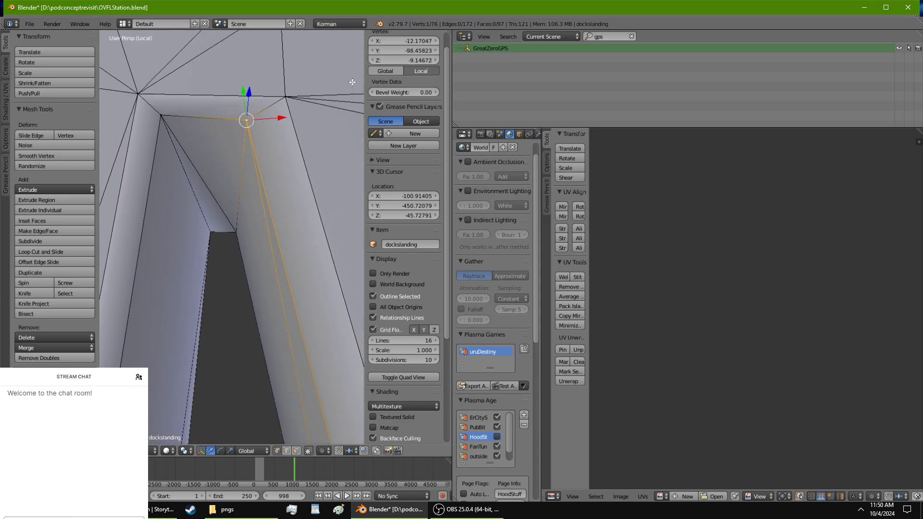
{"action": "left_click", "coordinate": [374, 61]}
{"action": "right_click", "coordinate": [284, 98]}
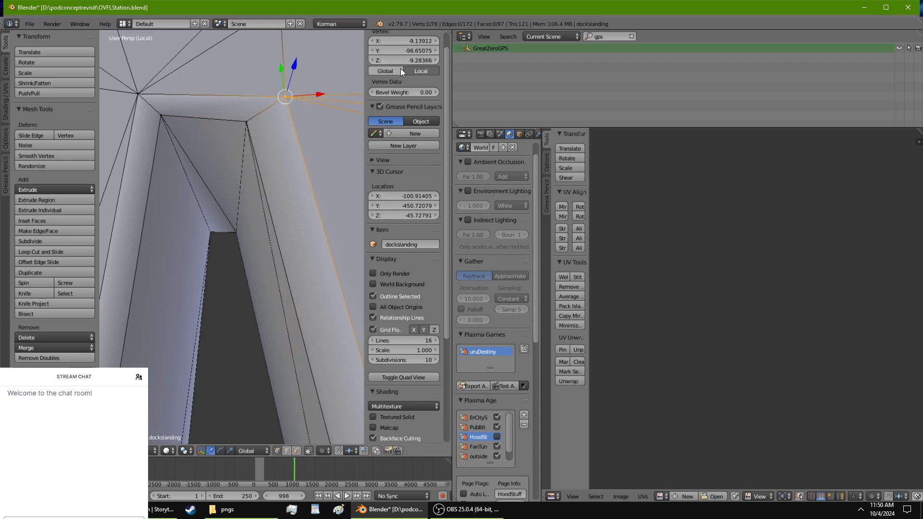
{"action": "left_click", "coordinate": [394, 62]}
{"action": "key", "text": "ctrl+v"}
{"action": "key", "text": "Return"}
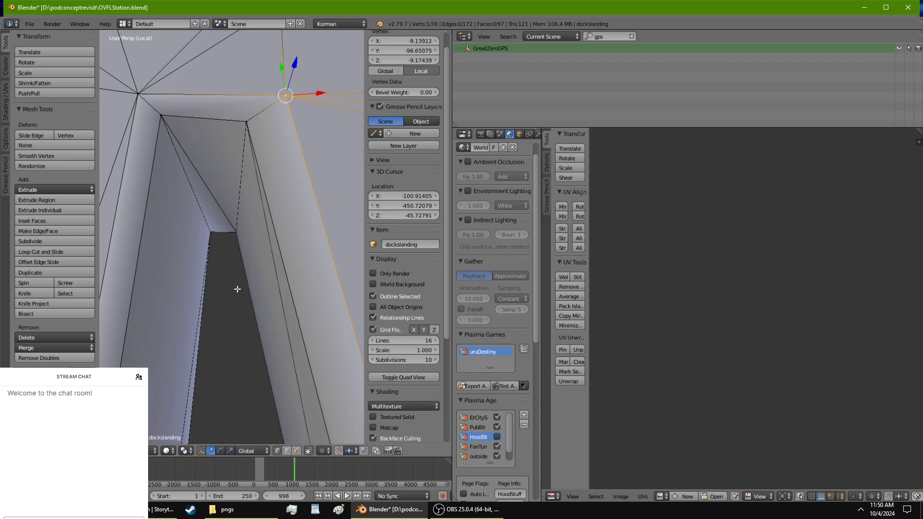
Step: Set the landing's interior vertices between the stairs and the third dock arm's base to Z -9.17439
{"action": "scroll", "coordinate": [237, 288], "scroll_direction": "down", "scroll_amount": 5}
{"action": "middle_click_drag", "start_coordinate": [236, 288], "coordinate": [222, 263]}
{"action": "right_click", "coordinate": [218, 155]}
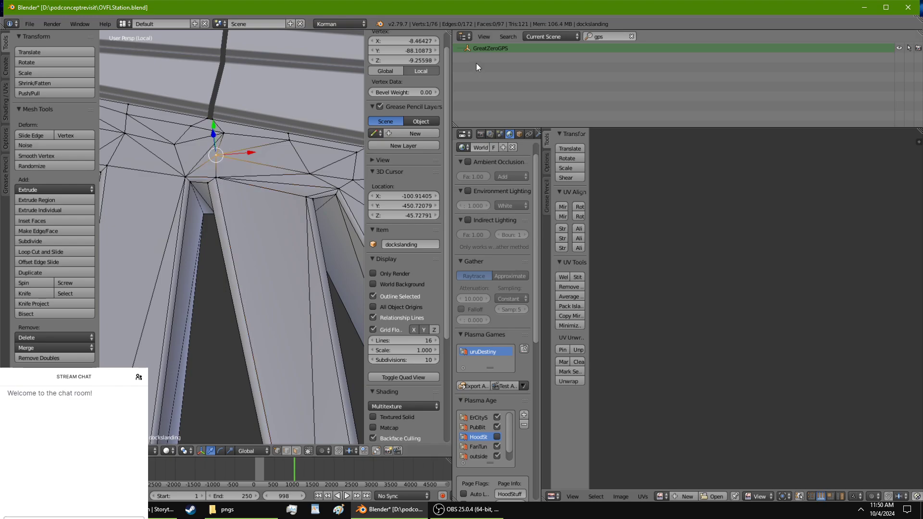
{"action": "left_click", "coordinate": [390, 60]}
{"action": "key", "text": "ctrl+v"}
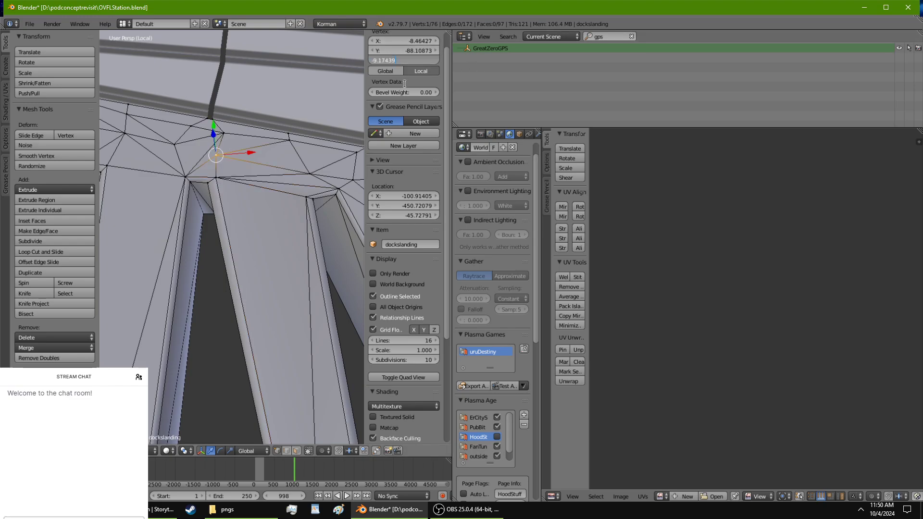
{"action": "key", "text": "Return"}
{"action": "right_click", "coordinate": [219, 136]}
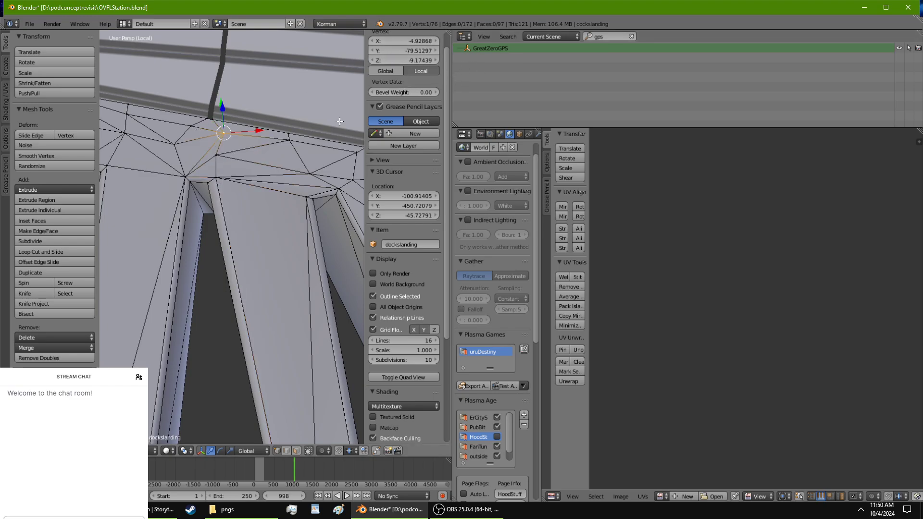
{"action": "right_click", "coordinate": [290, 141]}
{"action": "right_click", "coordinate": [310, 171]}
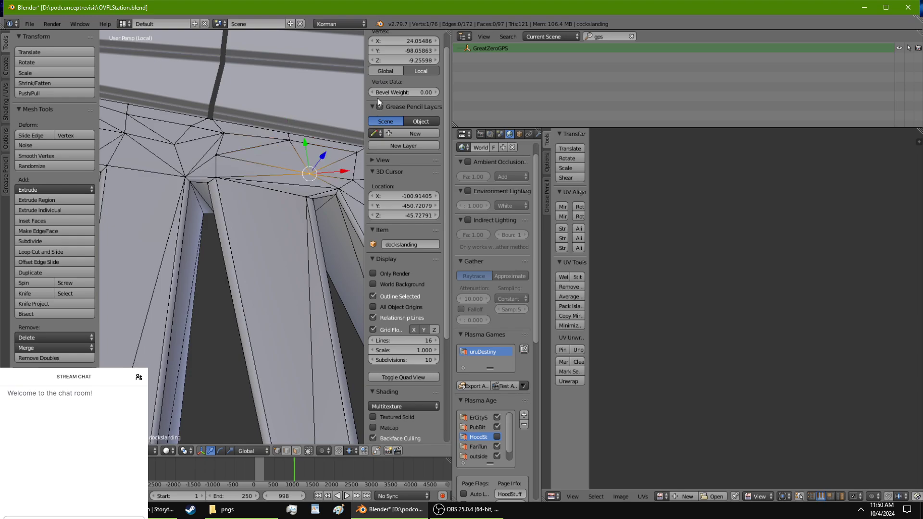
{"action": "left_click", "coordinate": [397, 61]}
{"action": "key", "text": "ctrl+v"}
{"action": "key", "text": "Return"}
Step: Set the outer and inner vertices at the fourth dock arm's base, facing the third arm, to Z -9.17439
{"action": "right_click", "coordinate": [338, 193]}
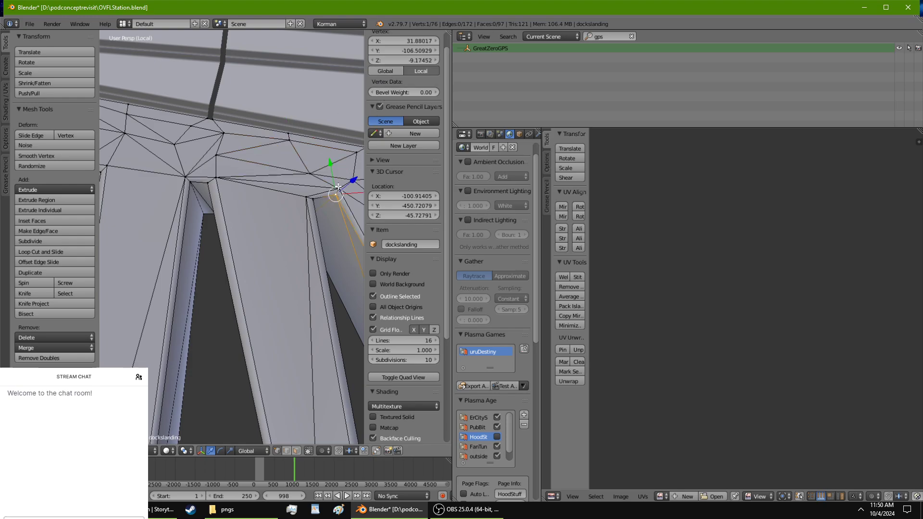
{"action": "left_click", "coordinate": [394, 60]}
{"action": "key", "text": "ctrl+v"}
{"action": "key", "text": "Return"}
{"action": "right_click", "coordinate": [339, 188]}
{"action": "middle_click_drag", "start_coordinate": [339, 187], "coordinate": [285, 176], "text": "shift"}
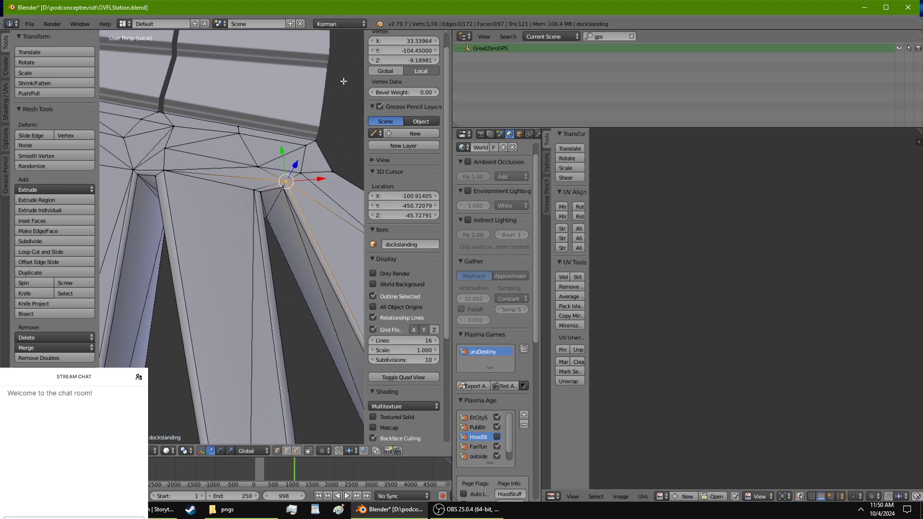
{"action": "left_click", "coordinate": [388, 62]}
{"action": "key", "text": "ctrl+v"}
{"action": "key", "text": "Return"}
Step: Set the outer and inner vertices at the third dock arm's base, facing the fourth arm, to Z -9.17439
{"action": "right_click", "coordinate": [262, 194]}
{"action": "left_click", "coordinate": [379, 60]}
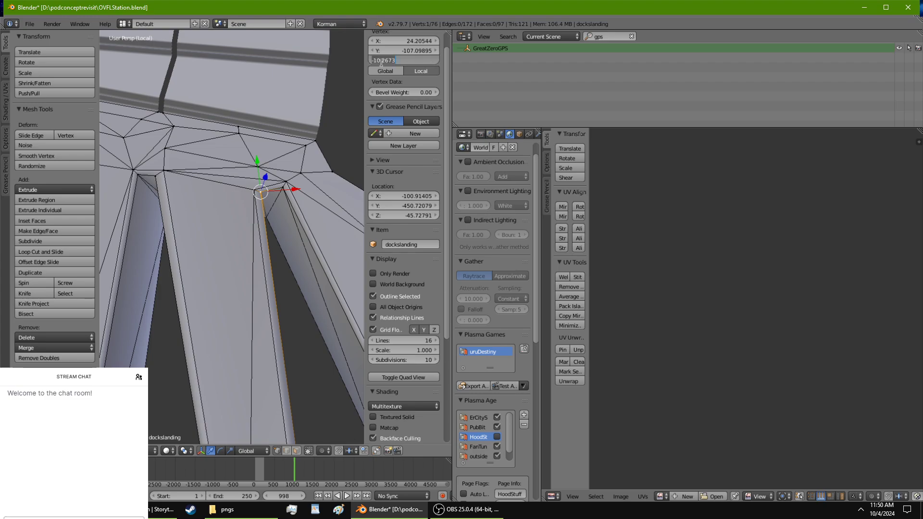
{"action": "key", "text": "ctrl+v"}
{"action": "key", "text": "Return"}
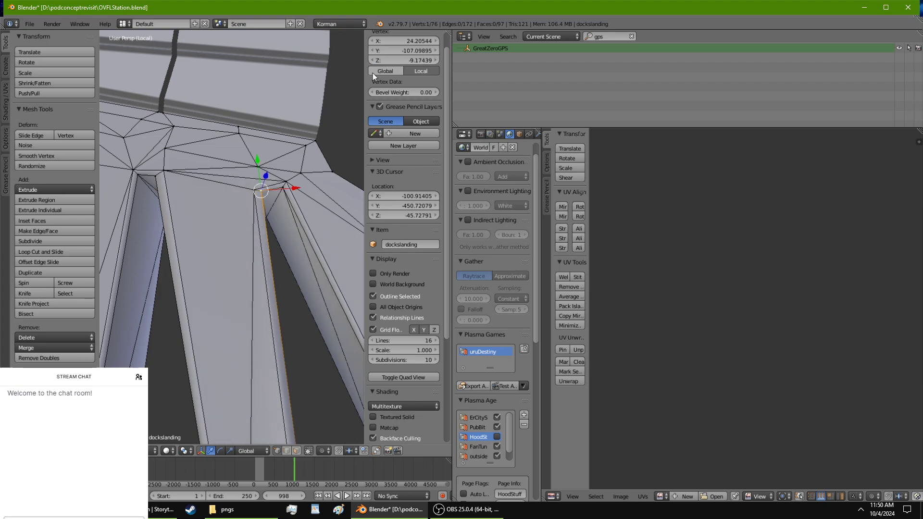
{"action": "middle_click_drag", "start_coordinate": [265, 206], "coordinate": [192, 96], "text": "shift"}
{"action": "scroll", "coordinate": [206, 160], "scroll_direction": "up", "scroll_amount": 4}
{"action": "middle_click_drag", "start_coordinate": [210, 144], "coordinate": [301, 125], "text": "shift"}
{"action": "right_click", "coordinate": [254, 92]}
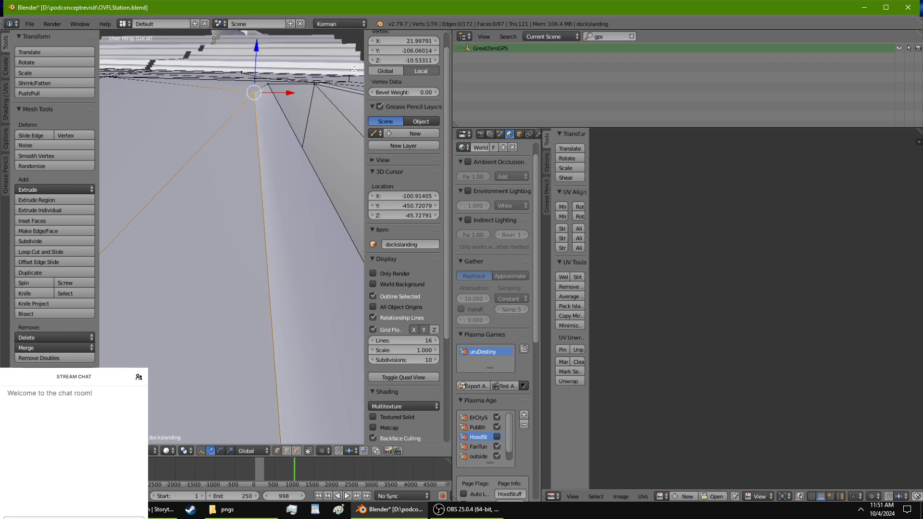
{"action": "left_click", "coordinate": [386, 61]}
{"action": "key", "text": "ctrl+v"}
{"action": "key", "text": "Return"}
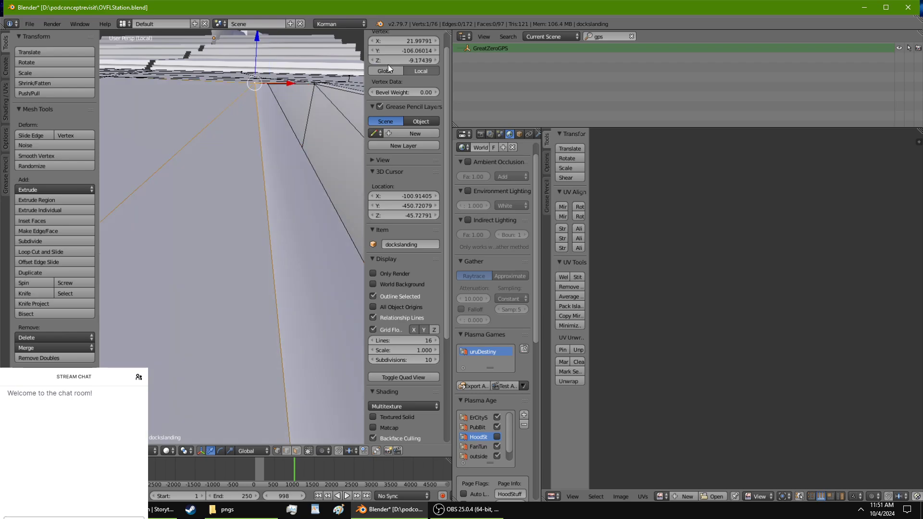
Step: Set the inner and outer vertices at the third dock arm's end corner, facing the fourth arm, to Z -9.17439
{"action": "middle_click_drag", "start_coordinate": [288, 125], "coordinate": [286, 159]}
{"action": "right_click", "coordinate": [271, 177]}
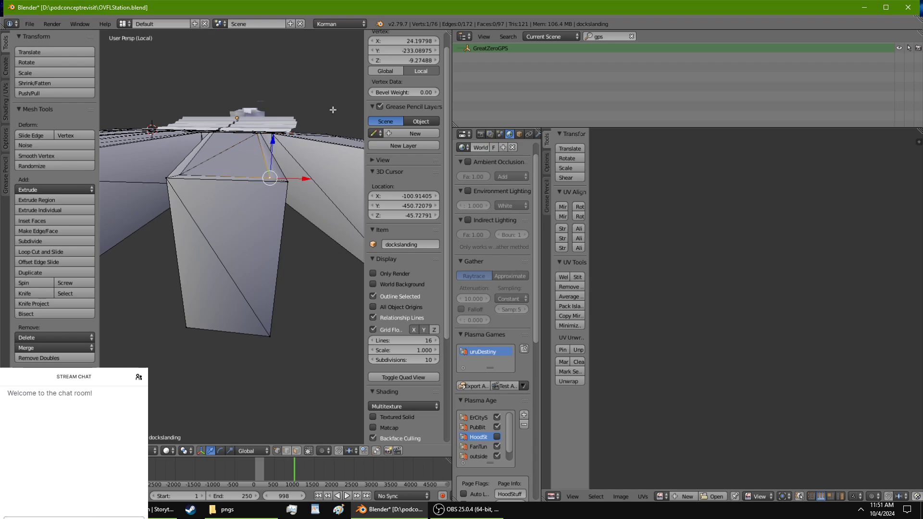
{"action": "left_click", "coordinate": [385, 60]}
{"action": "type", "text": "-9.17439"}
{"action": "key", "text": "Return"}
{"action": "right_click", "coordinate": [287, 185]}
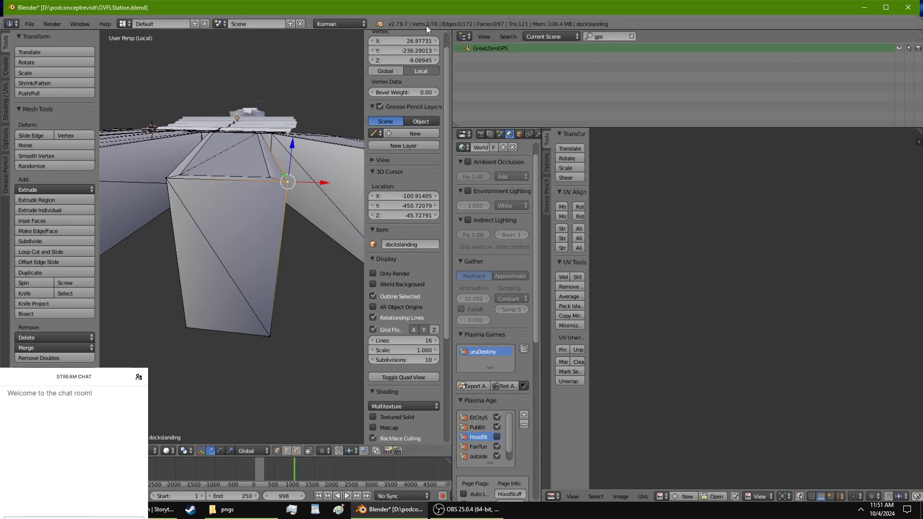
{"action": "left_click", "coordinate": [401, 58]}
{"action": "type", "text": "-9.17439"}
{"action": "key", "text": "Return"}
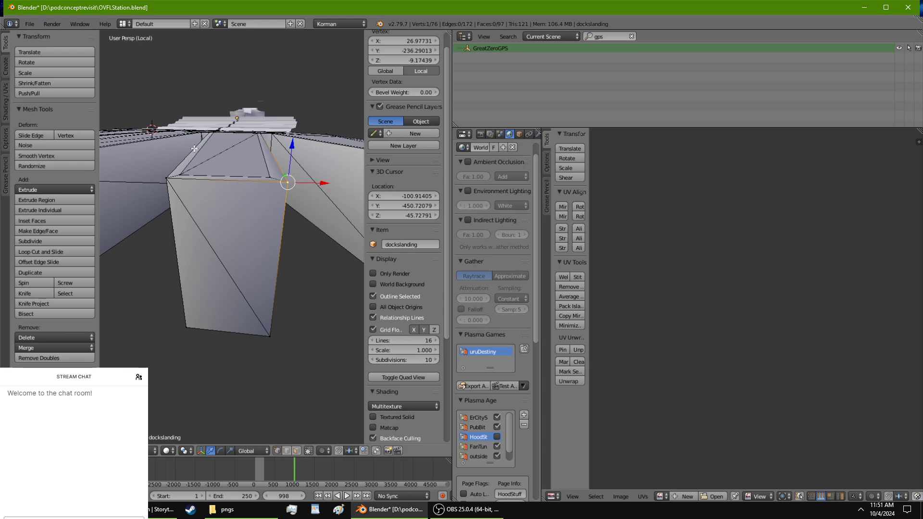
Step: Set the inner and outer vertices at the third dock arm's end corner, facing the second arm, to Z -9.17439
{"action": "middle_click_drag", "start_coordinate": [313, 201], "coordinate": [286, 243]}
{"action": "right_click", "coordinate": [266, 231]}
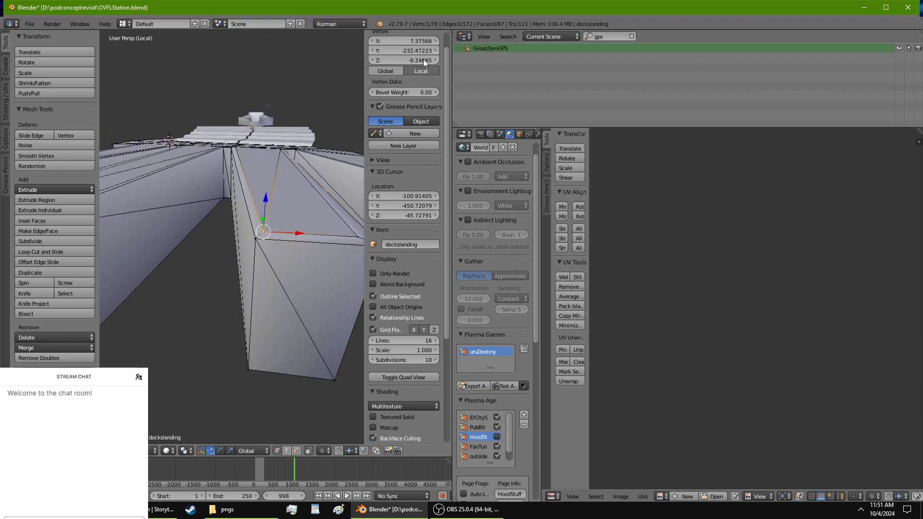
{"action": "left_click", "coordinate": [389, 58]}
{"action": "type", "text": "-9.17439"}
{"action": "key", "text": "Return"}
{"action": "right_click", "coordinate": [260, 235]}
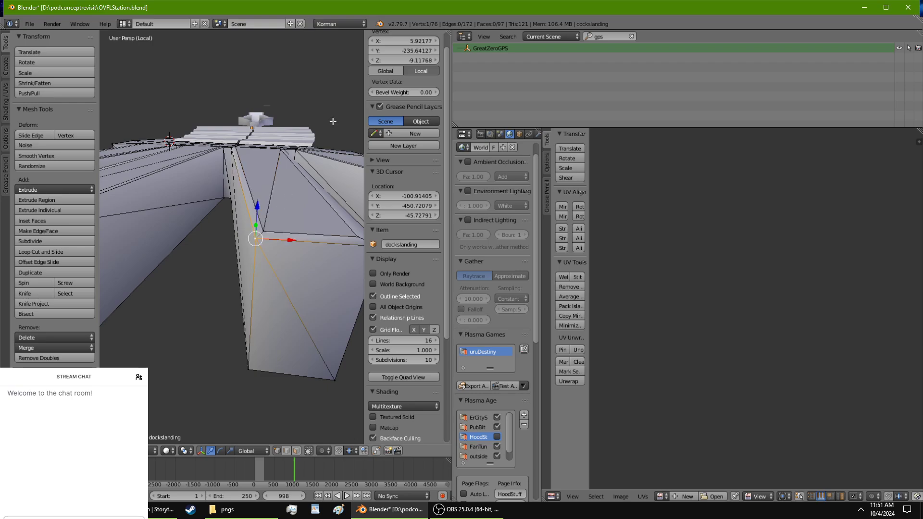
{"action": "left_click", "coordinate": [392, 60]}
{"action": "key", "text": "ctrl+c"}
{"action": "key", "text": "Return"}
Step: Check the Z heights of the vertices around the bases of the second, third and fourth dock arms
{"action": "middle_click_drag", "start_coordinate": [307, 381], "coordinate": [311, 57], "text": "shift"}
{"action": "scroll", "coordinate": [275, 166], "scroll_direction": "up", "scroll_amount": 4}
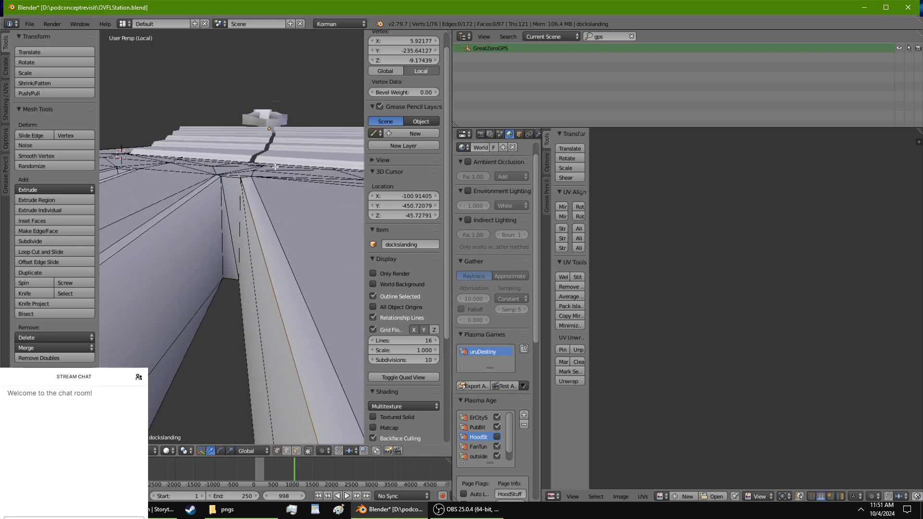
{"action": "right_click", "coordinate": [240, 174]}
{"action": "left_click", "coordinate": [394, 60]}
{"action": "key", "text": "Return"}
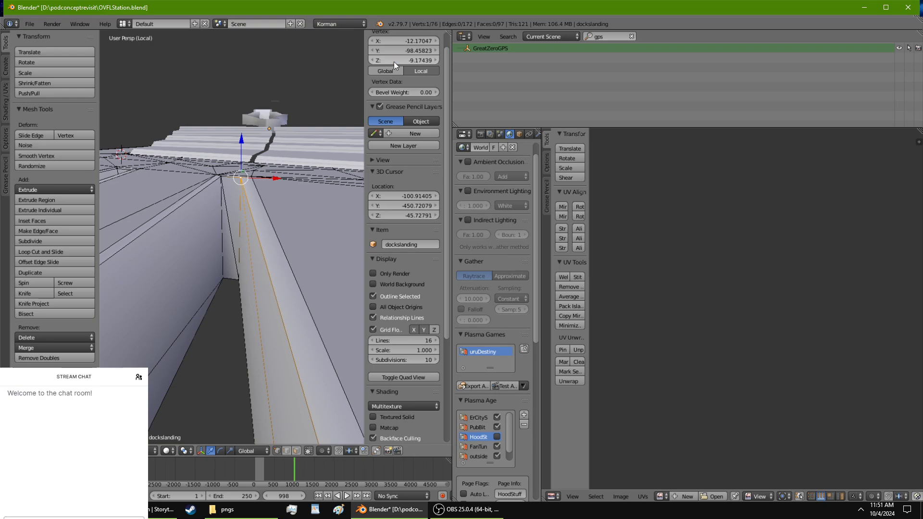
{"action": "right_click", "coordinate": [252, 177]}
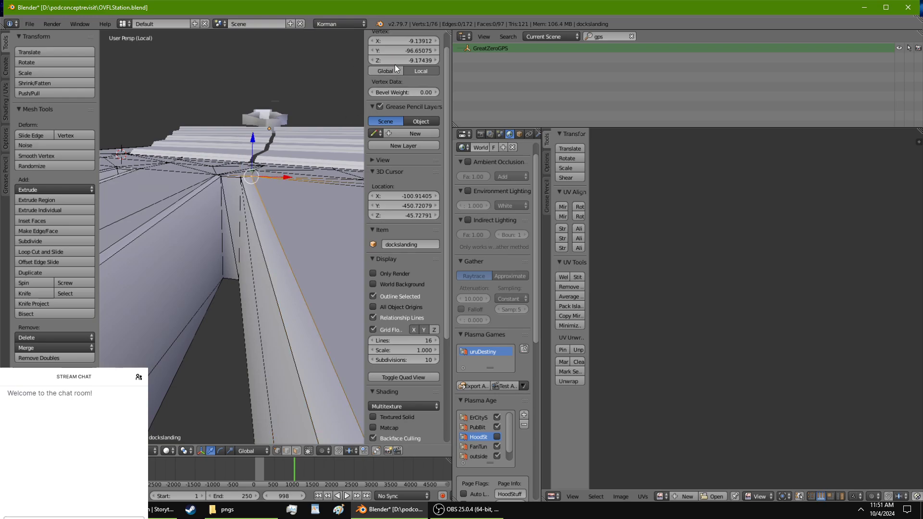
{"action": "middle_click_drag", "start_coordinate": [210, 135], "coordinate": [220, 216]}
{"action": "scroll", "coordinate": [221, 211], "scroll_direction": "down", "scroll_amount": 2}
{"action": "middle_click_drag", "start_coordinate": [222, 181], "coordinate": [288, 392], "text": "shift"}
{"action": "scroll", "coordinate": [235, 235], "scroll_direction": "up", "scroll_amount": 1}
{"action": "right_click", "coordinate": [228, 213]}
{"action": "right_click", "coordinate": [230, 223]}
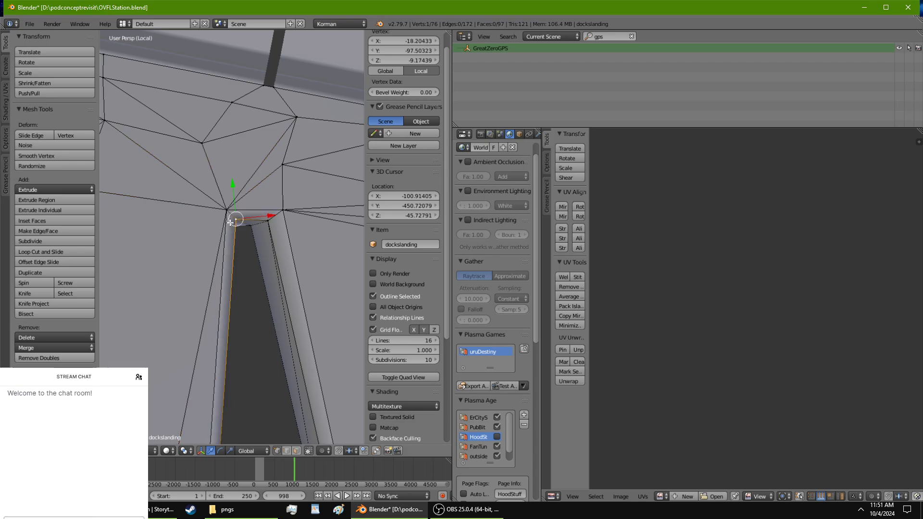
{"action": "right_click", "coordinate": [283, 166]}
{"action": "middle_click_drag", "start_coordinate": [292, 159], "coordinate": [287, 107], "text": "shift"}
{"action": "right_click", "coordinate": [260, 176]}
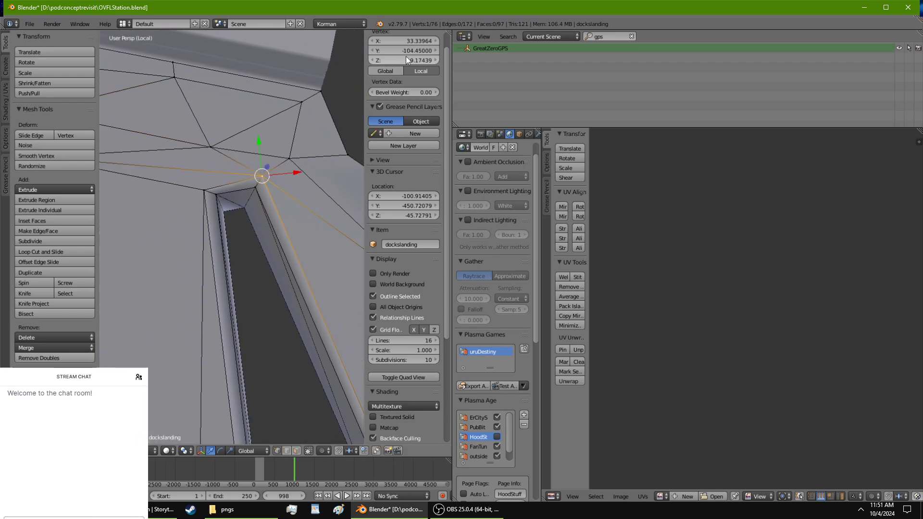
Step: Set the landing's interior and edge vertices beside the fourth dock arm's base to Z -9.17439 and check the neighbouring vertices
{"action": "right_click", "coordinate": [288, 158]}
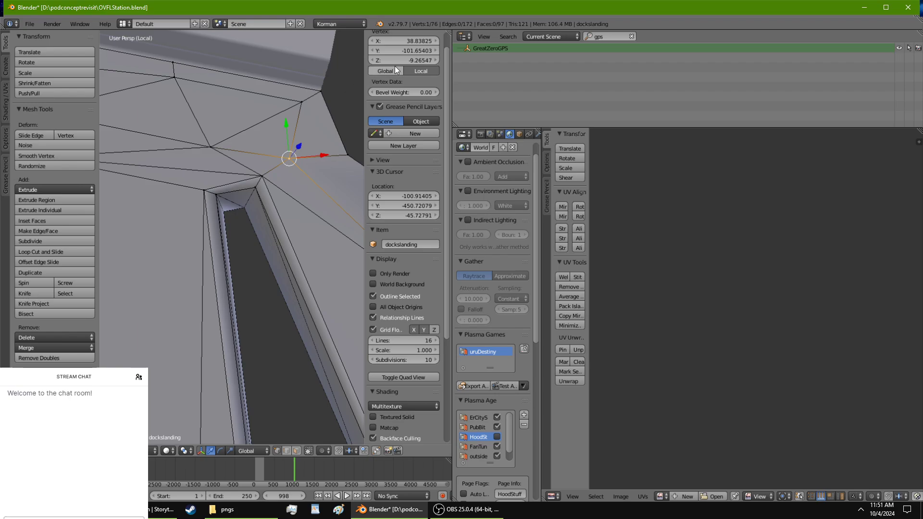
{"action": "left_click", "coordinate": [395, 62]}
{"action": "key", "text": "ctrl+v"}
{"action": "left_click", "coordinate": [400, 90]}
{"action": "right_click", "coordinate": [348, 154]}
{"action": "left_click", "coordinate": [388, 60]}
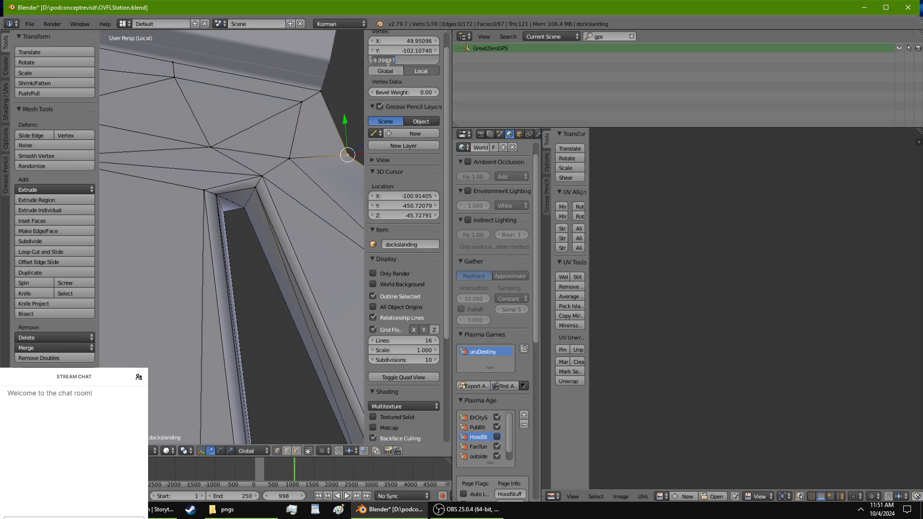
{"action": "key", "text": "ctrl+v"}
{"action": "key", "text": "Return"}
{"action": "right_click", "coordinate": [321, 90]}
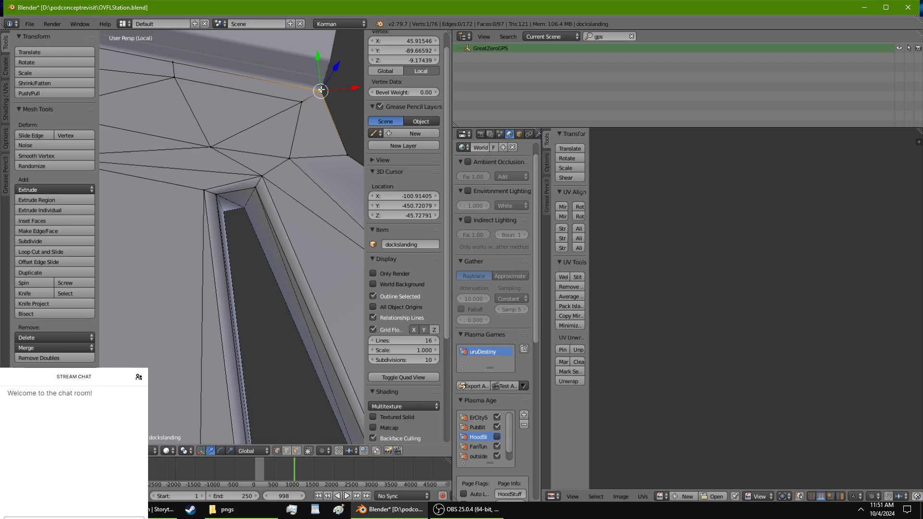
{"action": "right_click", "coordinate": [300, 102]}
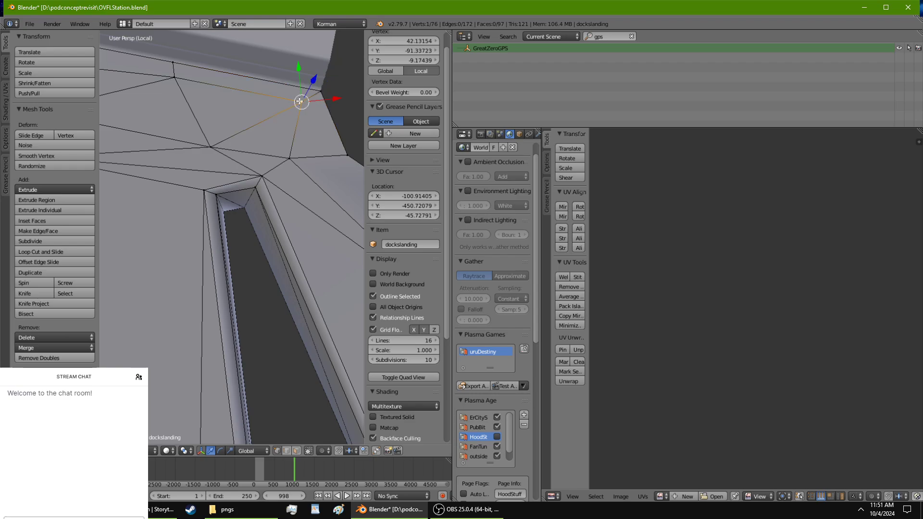
{"action": "right_click", "coordinate": [263, 175]}
{"action": "right_click", "coordinate": [255, 188]}
Step: Set the outer corner vertex where the fourth dock arm's far edge bends to Z -9.17439
{"action": "middle_click_drag", "start_coordinate": [255, 188], "coordinate": [352, 218]}
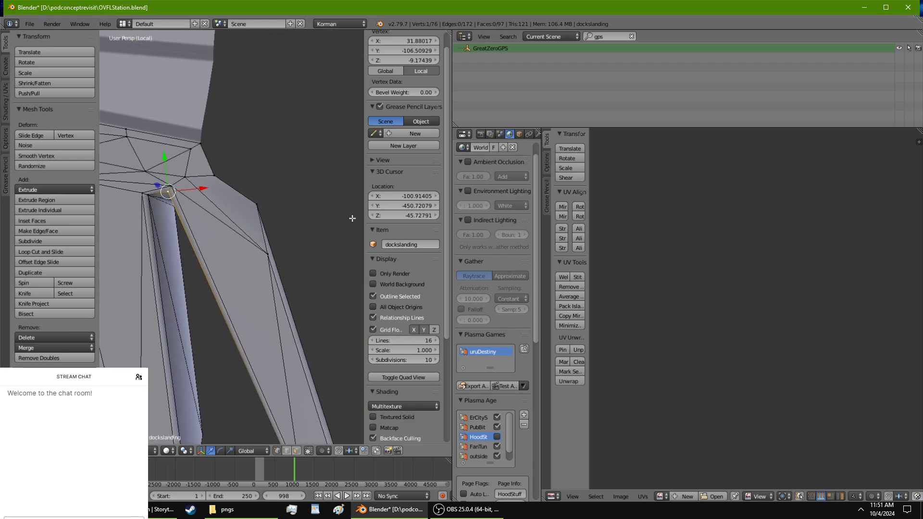
{"action": "right_click", "coordinate": [257, 201]}
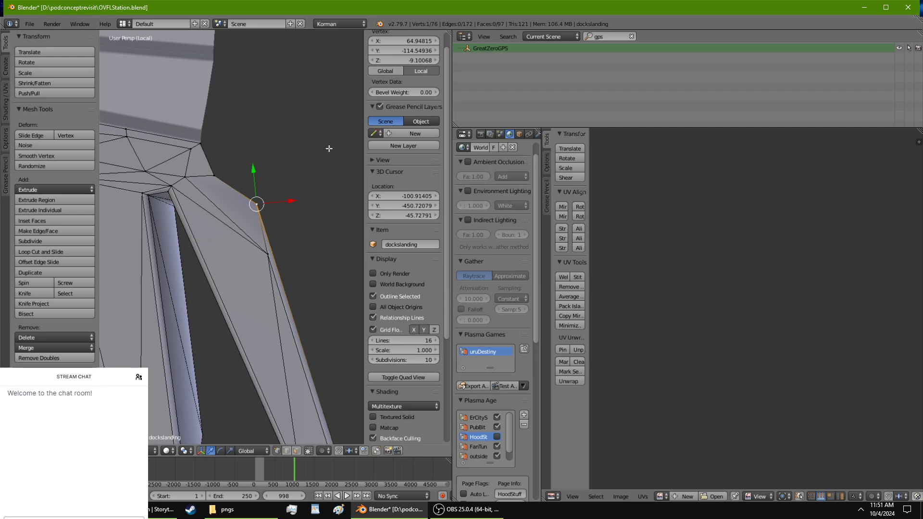
{"action": "left_click", "coordinate": [402, 59]}
{"action": "key", "text": "ctrl+v"}
{"action": "left_click", "coordinate": [408, 80]}
Step: Move the inner vertex on the fourth dock arm's far edge next to the outer bend corner, at about X 63.59, Y -116.45
{"action": "key", "text": "g"}
{"action": "mouse_move", "coordinate": [261, 245]}
{"action": "middle_mouse_down"}
{"action": "mouse_move", "coordinate": [210, 265]}
{"action": "mouse_move", "coordinate": [286, 234]}
{"action": "mouse_move", "coordinate": [272, 249]}
{"action": "middle_mouse_up"}
{"action": "scroll", "coordinate": [284, 275], "scroll_direction": "up", "scroll_amount": 2}
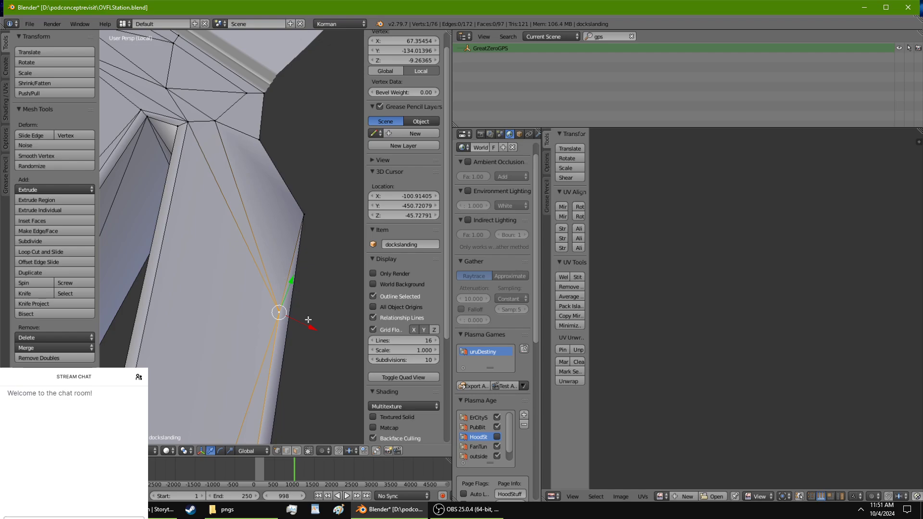
{"action": "left_click_drag", "start_coordinate": [307, 325], "coordinate": [302, 324]}
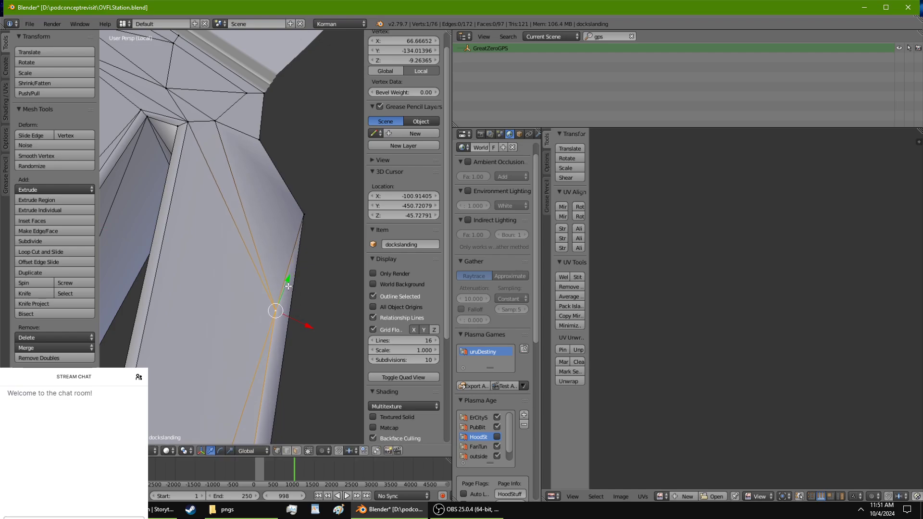
{"action": "left_click_drag", "start_coordinate": [288, 286], "coordinate": [284, 201]}
{"action": "left_click_drag", "start_coordinate": [327, 242], "coordinate": [302, 194]}
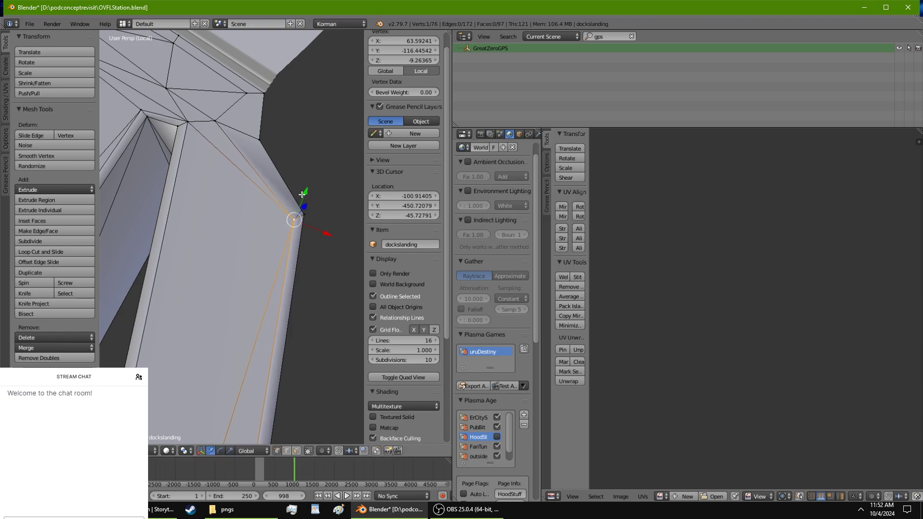
Step: Set the fourth dock arm's moved inner bend vertex to Z -9.17439 and check the vertices at the arm's base
{"action": "left_click", "coordinate": [390, 61]}
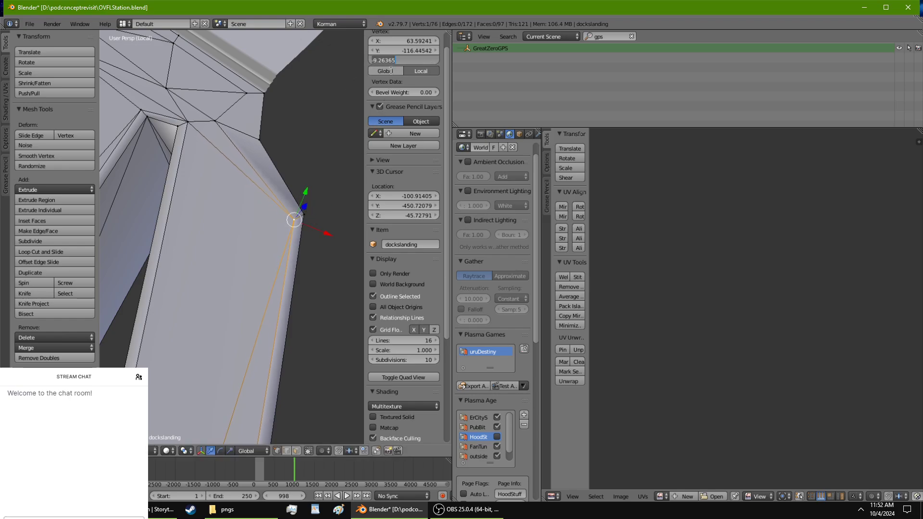
{"action": "key", "text": "ctrl+v"}
{"action": "left_click", "coordinate": [391, 71]}
{"action": "right_click", "coordinate": [193, 123]}
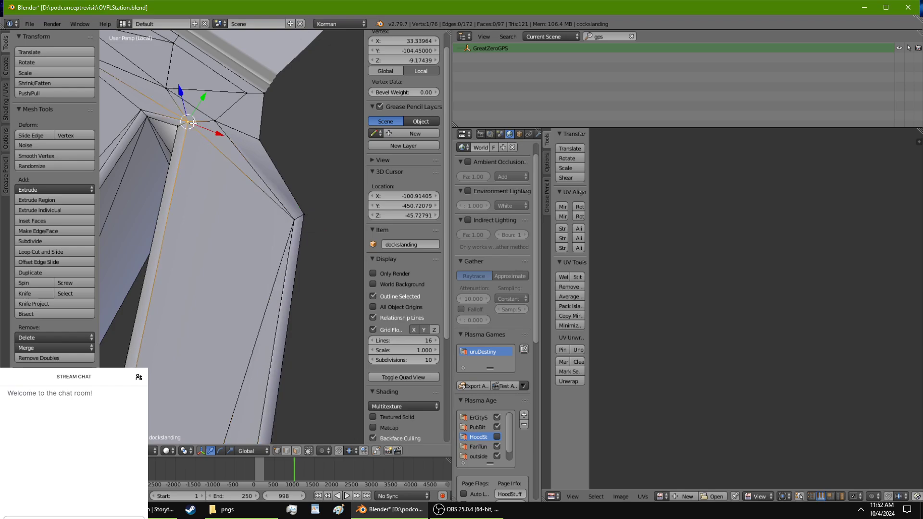
{"action": "right_click", "coordinate": [218, 122]}
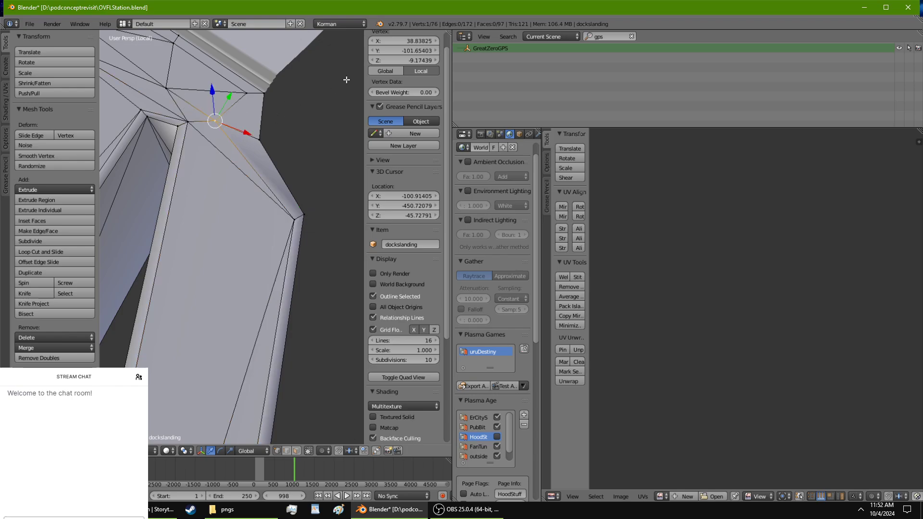
Step: Check the fourth dock arm's outer bend vertex and set the outer far-edge corner vertex at the arm's tip to Z -9.17439
{"action": "right_click", "coordinate": [262, 143]}
{"action": "right_click", "coordinate": [302, 216]}
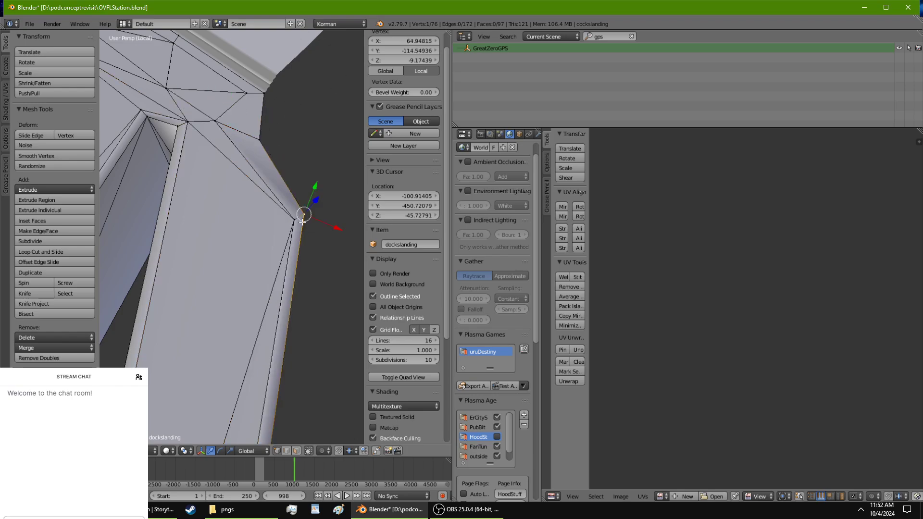
{"action": "scroll", "coordinate": [302, 232], "scroll_direction": "down", "scroll_amount": 7}
{"action": "middle_click_drag", "start_coordinate": [301, 256], "coordinate": [306, 117], "text": "shift"}
{"action": "scroll", "coordinate": [296, 152], "scroll_direction": "up", "scroll_amount": 4}
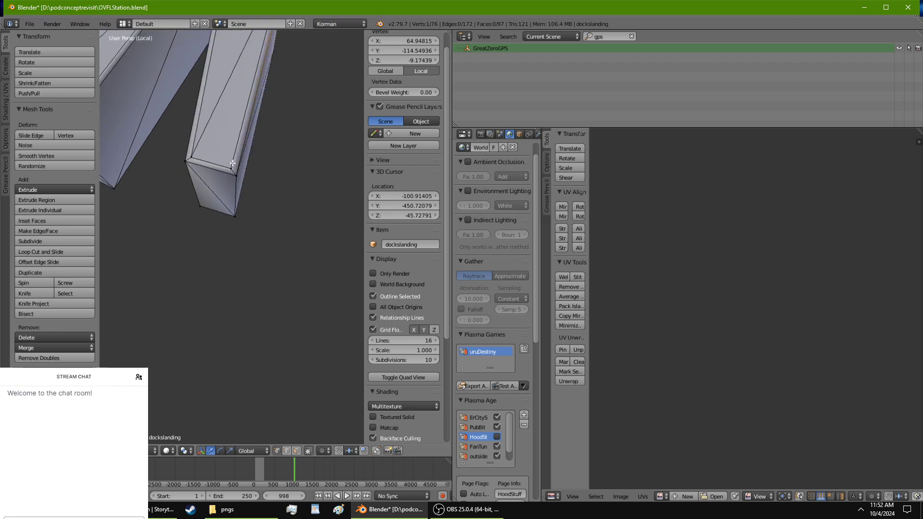
{"action": "right_click", "coordinate": [237, 175]}
{"action": "left_click", "coordinate": [401, 60]}
{"action": "type", "text": "-9.17439"}
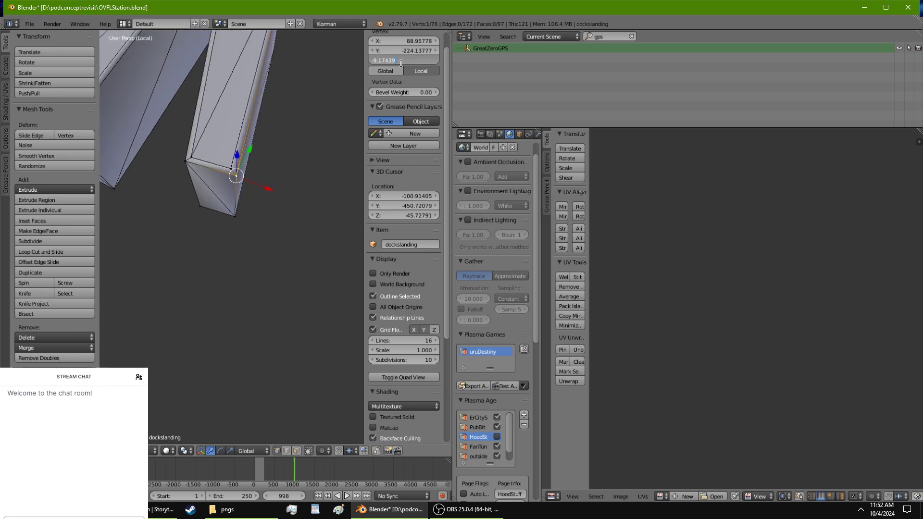
{"action": "key", "text": "Return"}
Step: Set the inner tip vertices and the outer near-edge corner vertex at the fourth dock arm's end to Z -9.17439
{"action": "right_click", "coordinate": [230, 169]}
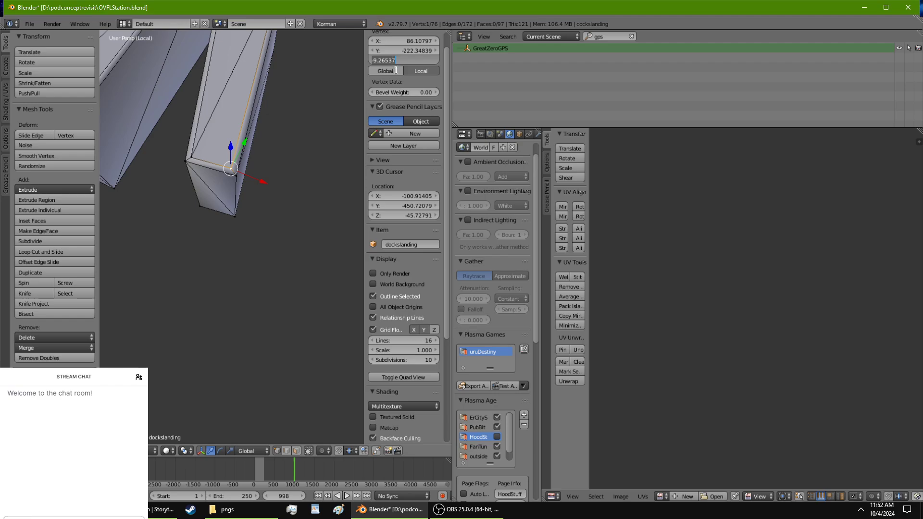
{"action": "key", "text": "ctrl+v"}
{"action": "right_click", "coordinate": [192, 158]}
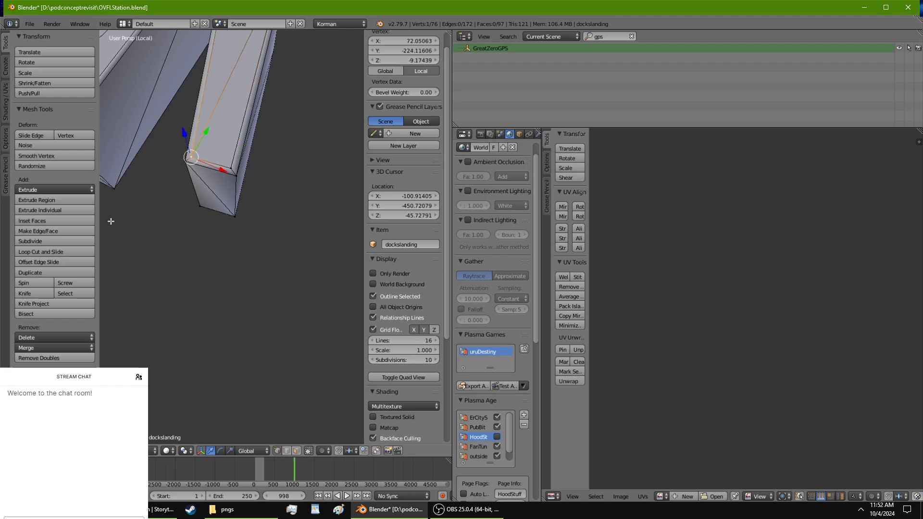
{"action": "right_click", "coordinate": [183, 159]}
{"action": "left_click", "coordinate": [374, 60]}
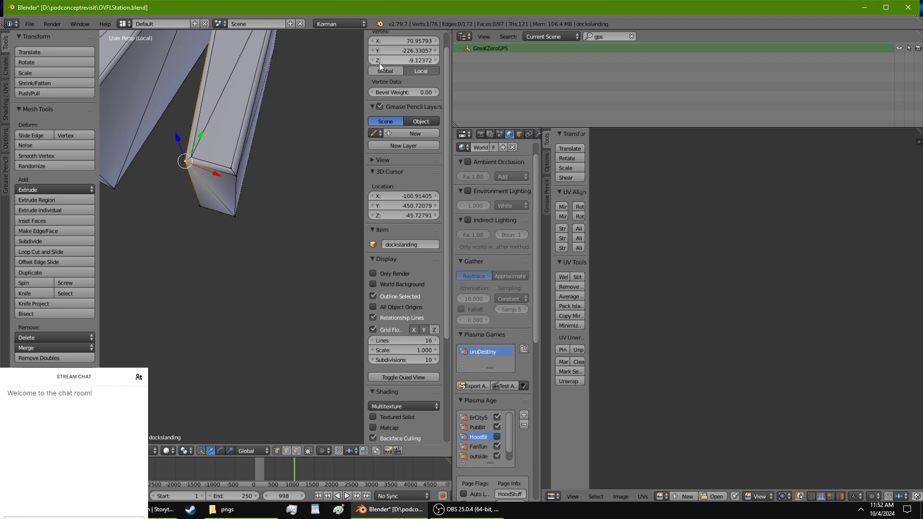
{"action": "type", "text": "-9.17439"}
{"action": "key", "text": "Return"}
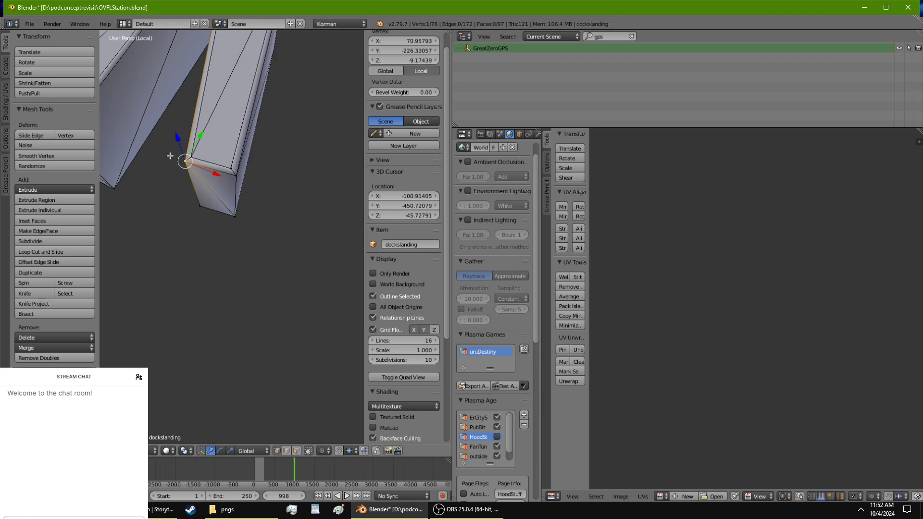
Step: Try the Make Planar Faces clean-up on the entire dockslanding mesh and return to Object Mode
{"action": "middle_click_drag", "start_coordinate": [171, 157], "coordinate": [248, 259], "text": "shift"}
{"action": "key", "text": "a"}
{"action": "key", "text": "a"}
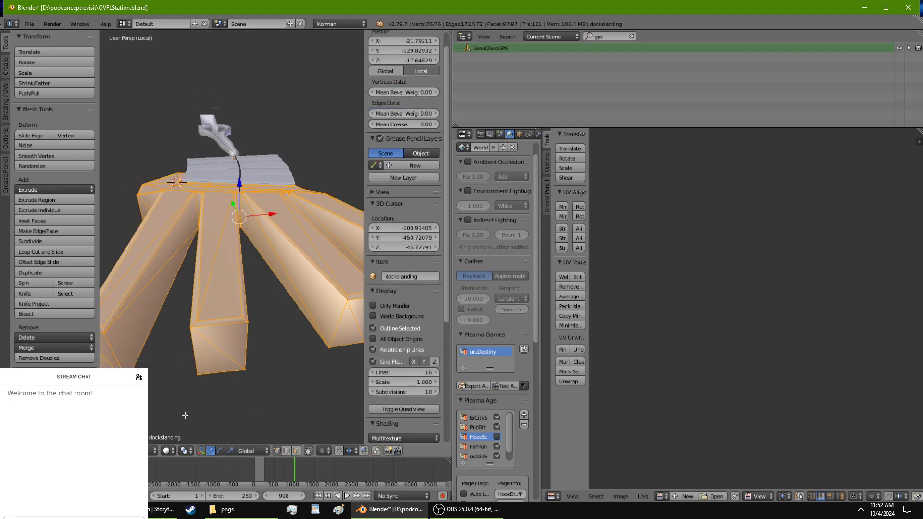
{"action": "left_click", "coordinate": [98, 450]}
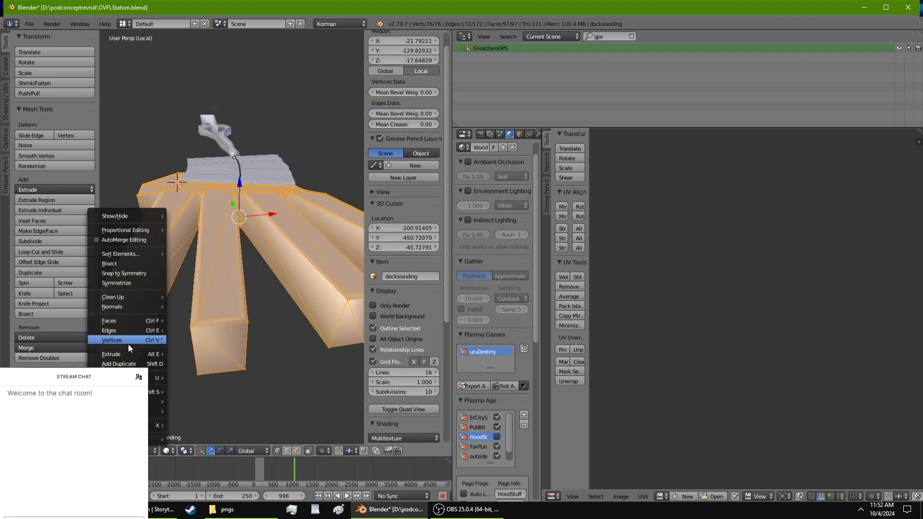
{"action": "mouse_move", "coordinate": [129, 300]}
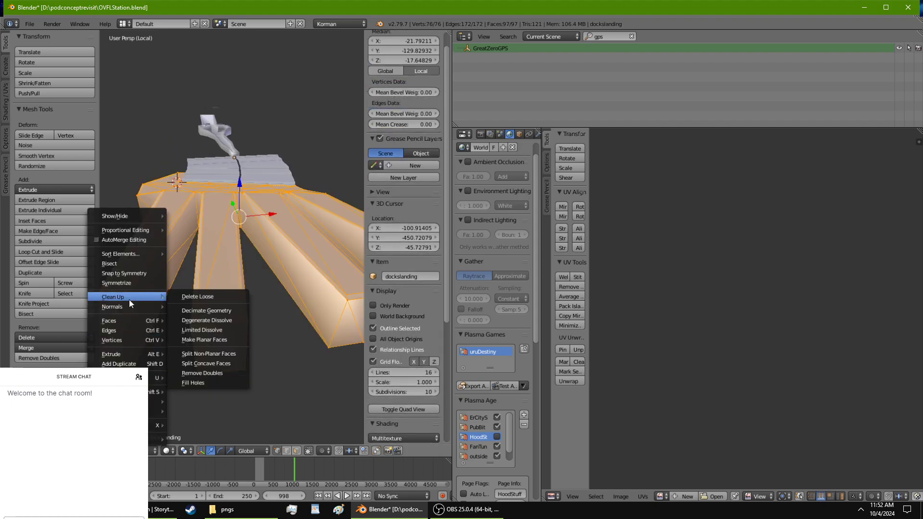
{"action": "left_click", "coordinate": [200, 339]}
{"action": "key", "text": "Tab"}
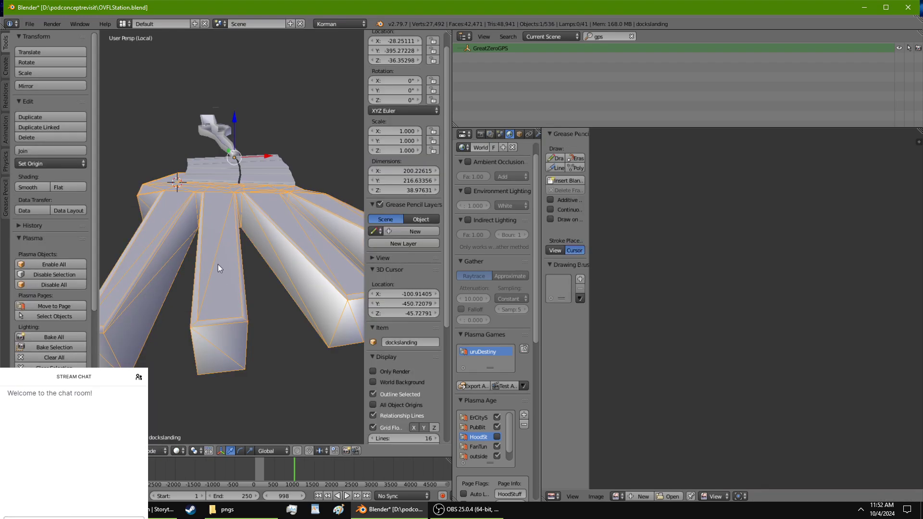
Step: Check the Z heights of the second dock arm's inner and outer tip vertices and the vertex at its base
{"action": "middle_click_drag", "start_coordinate": [215, 271], "coordinate": [201, 262]}
{"action": "key", "text": "Tab"}
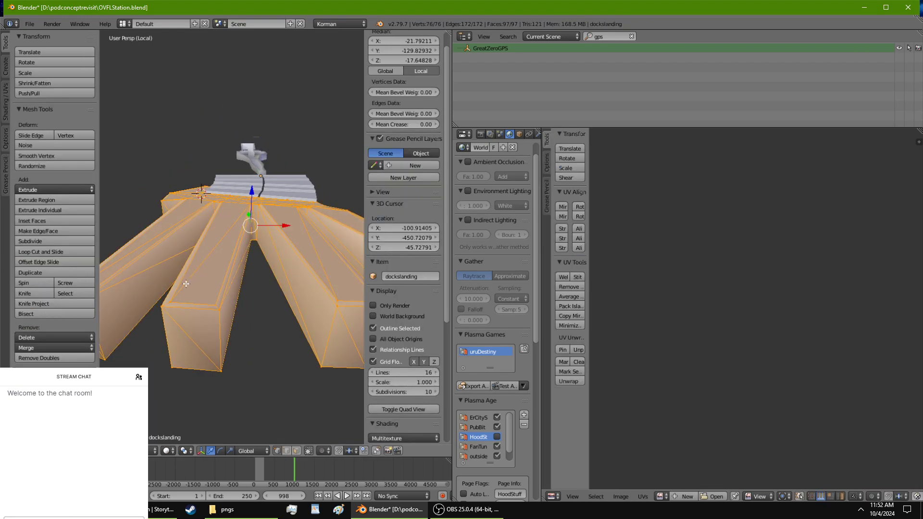
{"action": "right_click", "coordinate": [221, 308]}
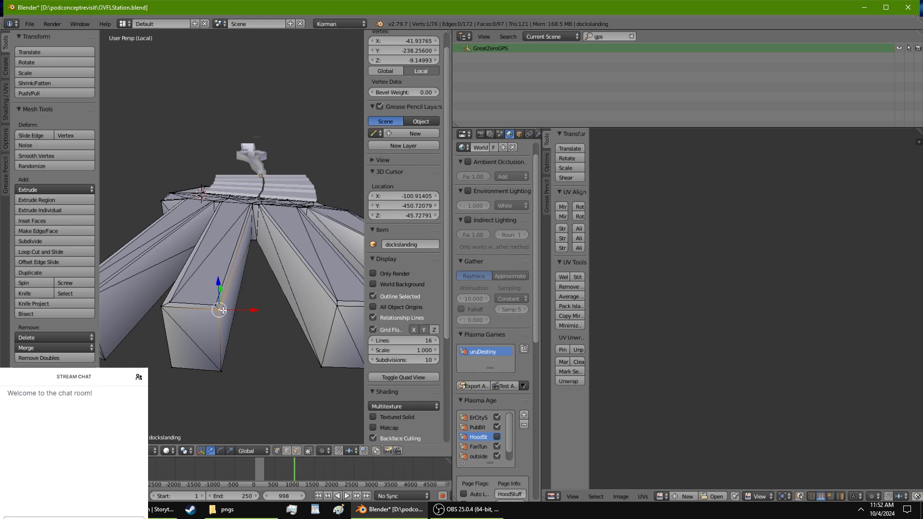
{"action": "right_click", "coordinate": [252, 202]}
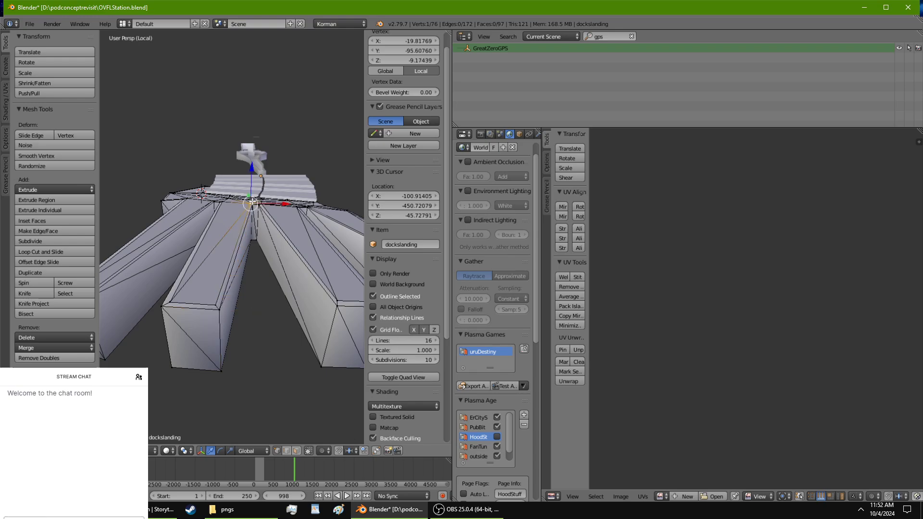
{"action": "right_click", "coordinate": [219, 307]}
{"action": "right_click", "coordinate": [171, 302]}
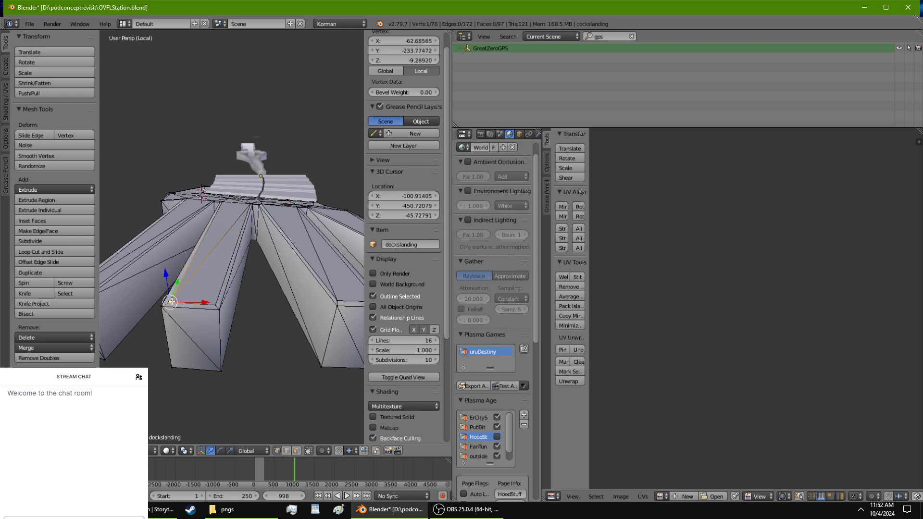
{"action": "right_click", "coordinate": [162, 307]}
{"action": "right_click", "coordinate": [217, 305]}
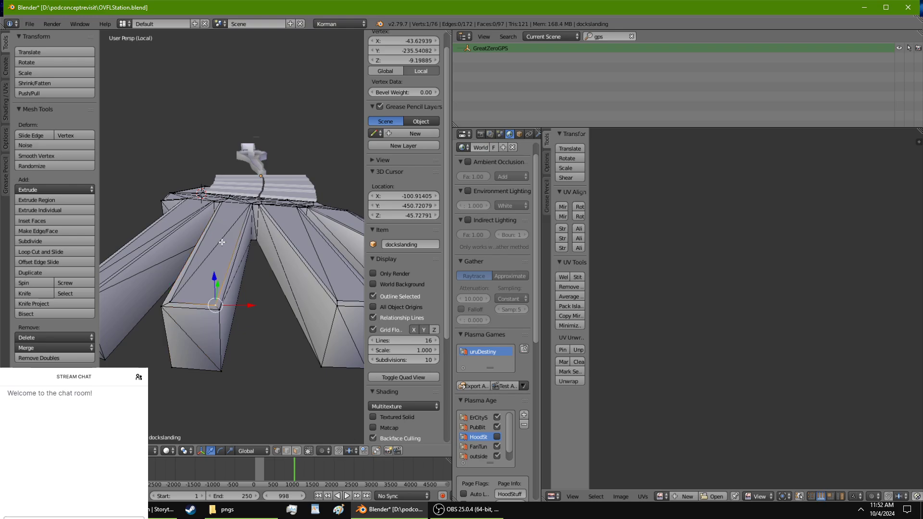
{"action": "right_click", "coordinate": [251, 204]}
{"action": "right_click", "coordinate": [219, 310]}
Step: Undo the Make Planar Faces clean-up on dockslanding and clear the vertex selection
{"action": "key", "text": "a"}
{"action": "key", "text": "Tab"}
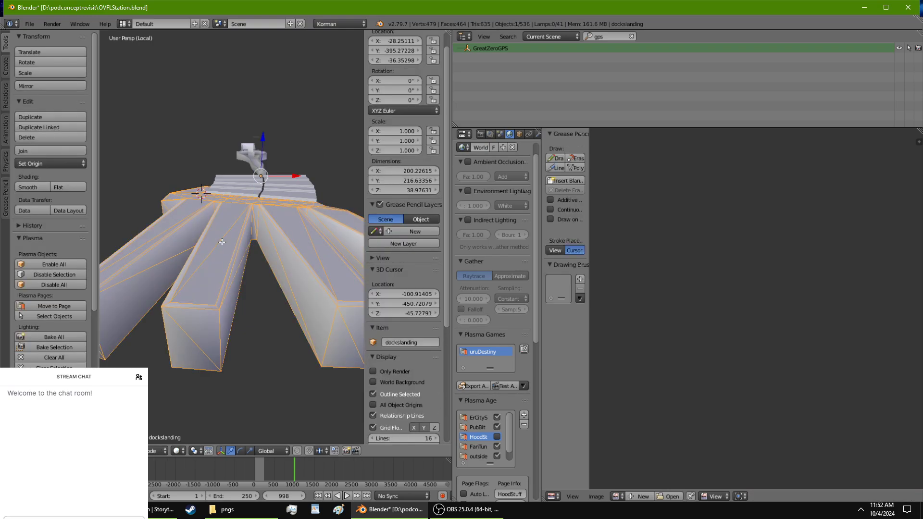
{"action": "key", "text": "Tab"}
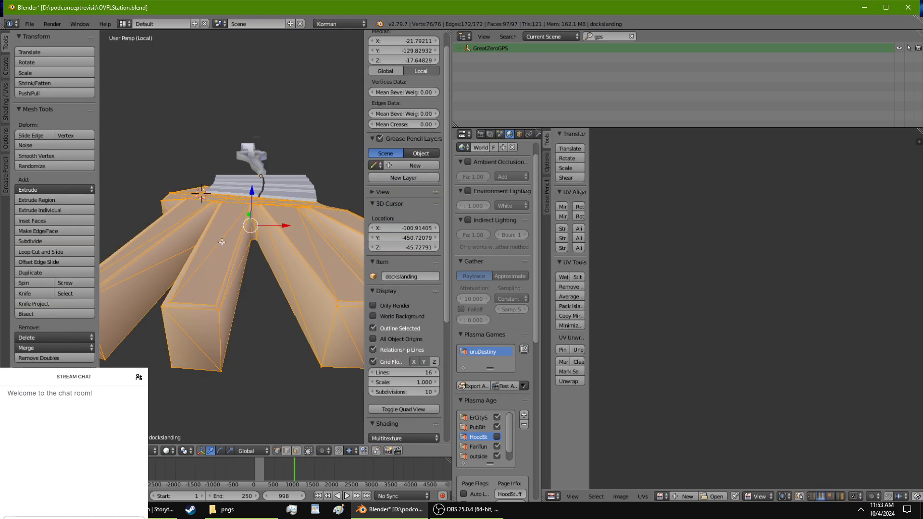
{"action": "key", "text": "a"}
{"action": "key", "text": "Tab"}
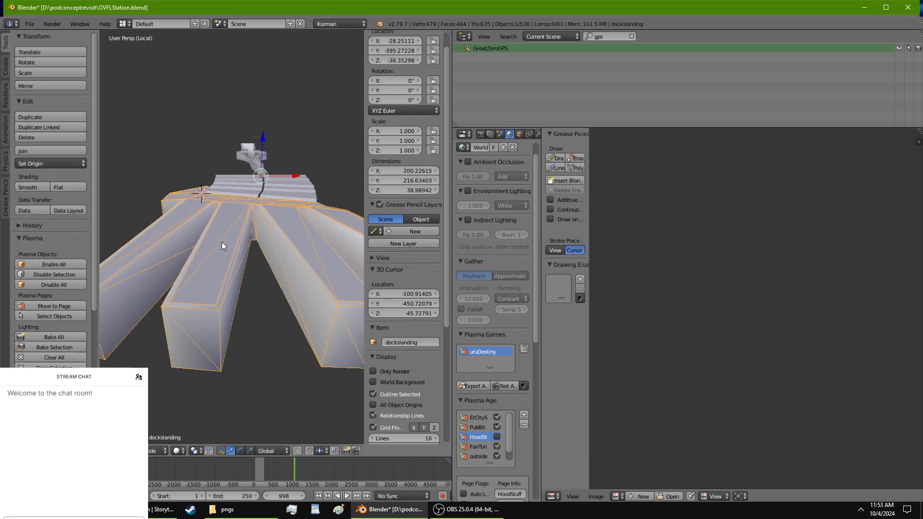
{"action": "key", "text": "Tab"}
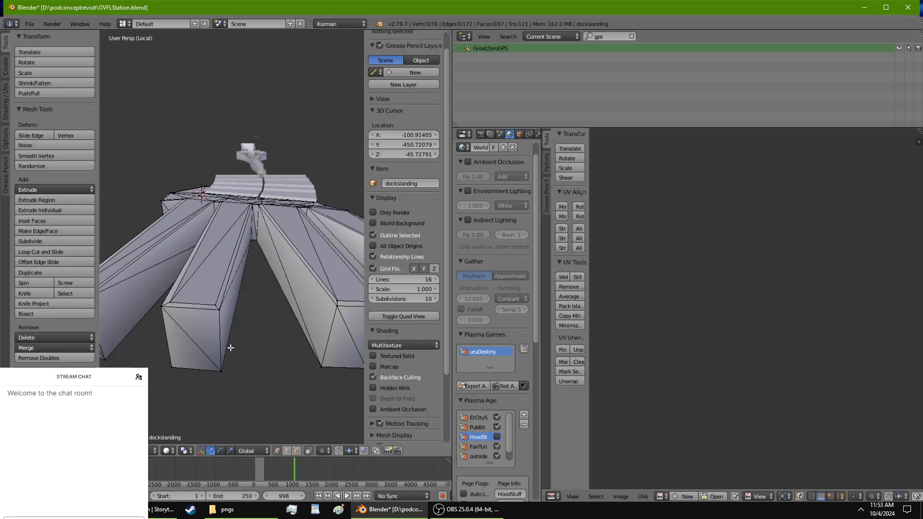
Step: Check the Z heights of the tip vertices on the second and third dock arms
{"action": "scroll", "coordinate": [230, 332], "scroll_direction": "up", "scroll_amount": 1}
{"action": "scroll", "coordinate": [356, 209], "scroll_direction": "up", "scroll_amount": 2}
{"action": "scroll", "coordinate": [395, 194], "scroll_direction": "up", "scroll_amount": 1}
{"action": "scroll", "coordinate": [284, 293], "scroll_direction": "down", "scroll_amount": 2}
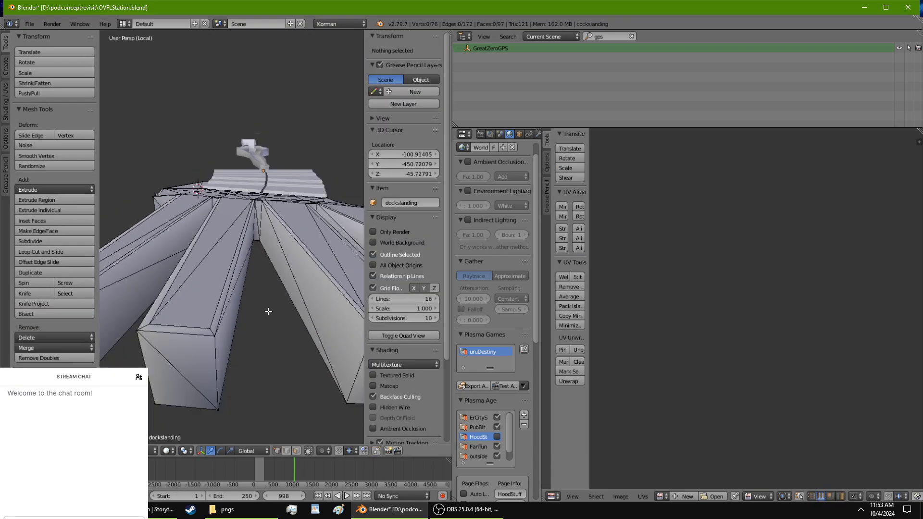
{"action": "right_click", "coordinate": [214, 324]}
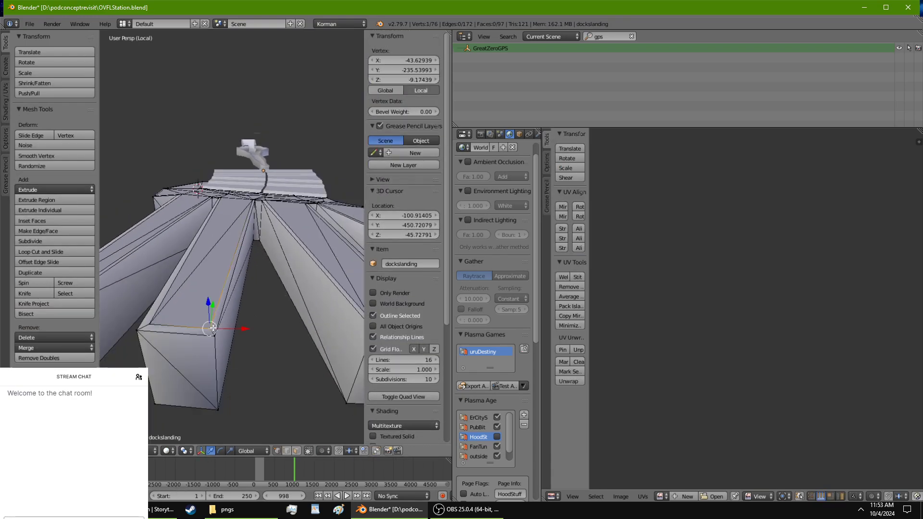
{"action": "middle_click_drag", "start_coordinate": [247, 299], "coordinate": [172, 288]}
{"action": "right_click", "coordinate": [252, 308]}
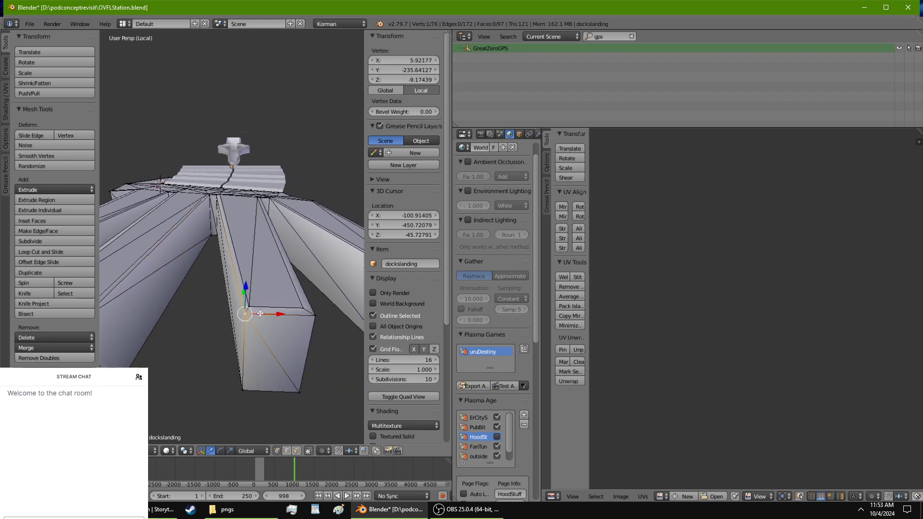
Step: Save over OVFLStation.blend from Object Mode and launch the age test in Uru
{"action": "key", "text": "Tab"}
{"action": "key", "text": "ctrl+s"}
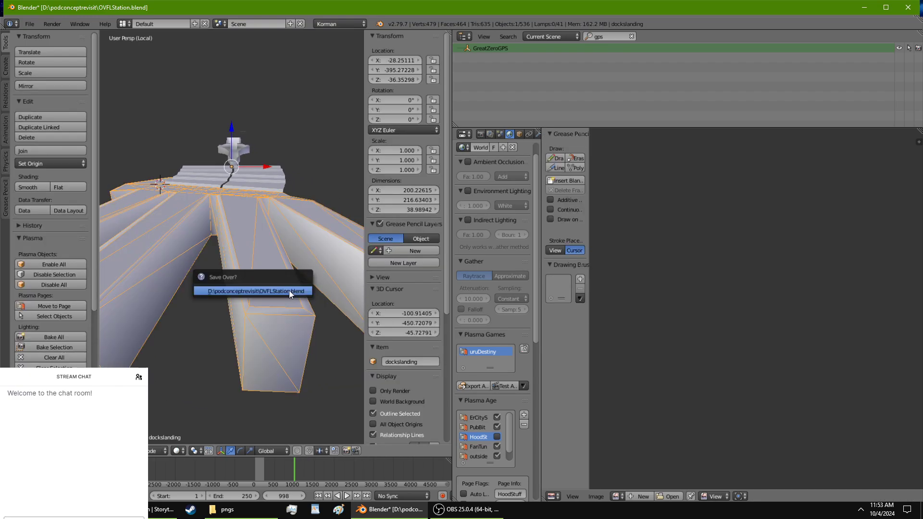
{"action": "left_click", "coordinate": [289, 290]}
{"action": "left_click", "coordinate": [501, 384]}
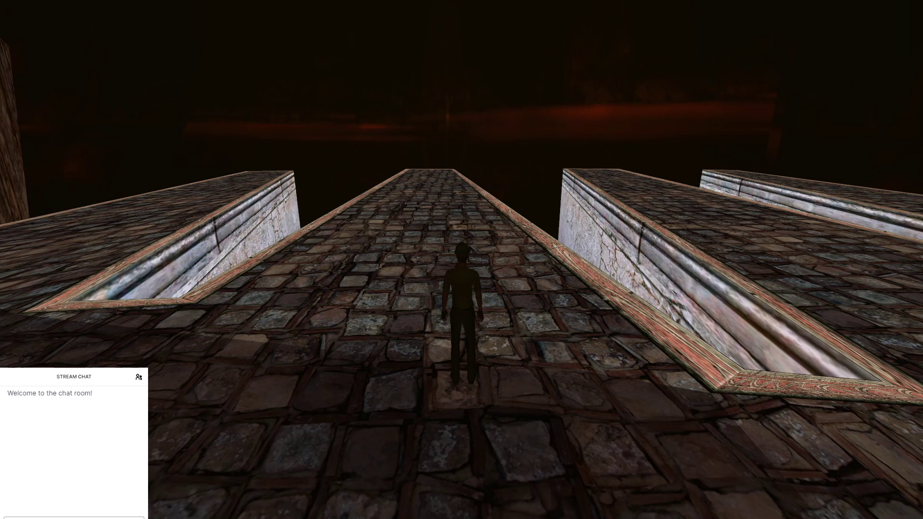
Step: Walk around the landing in Uru and examine the border trim along the dock arms, landing edges and stair base
{"action": "right_click_drag", "start_coordinate": [79, 314], "coordinate": [499, 223]}
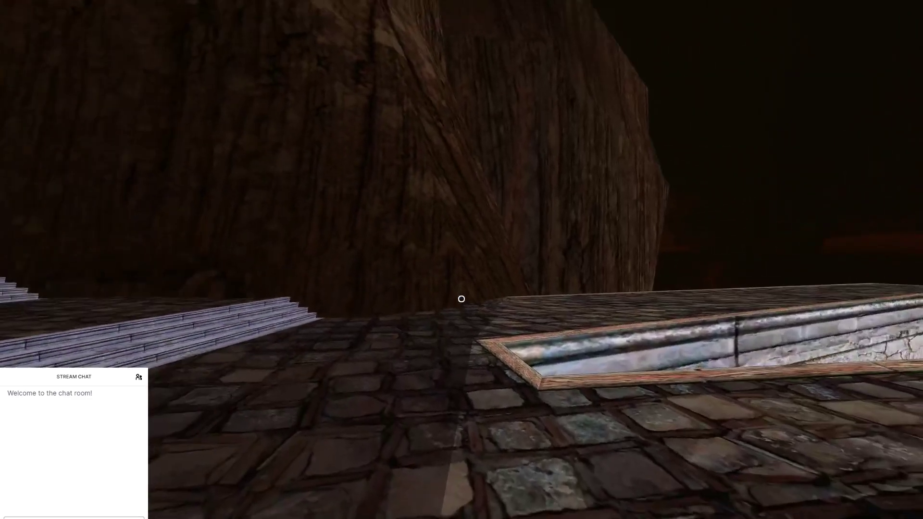
{"action": "key", "text": "w"}
{"action": "key", "text": "w"}
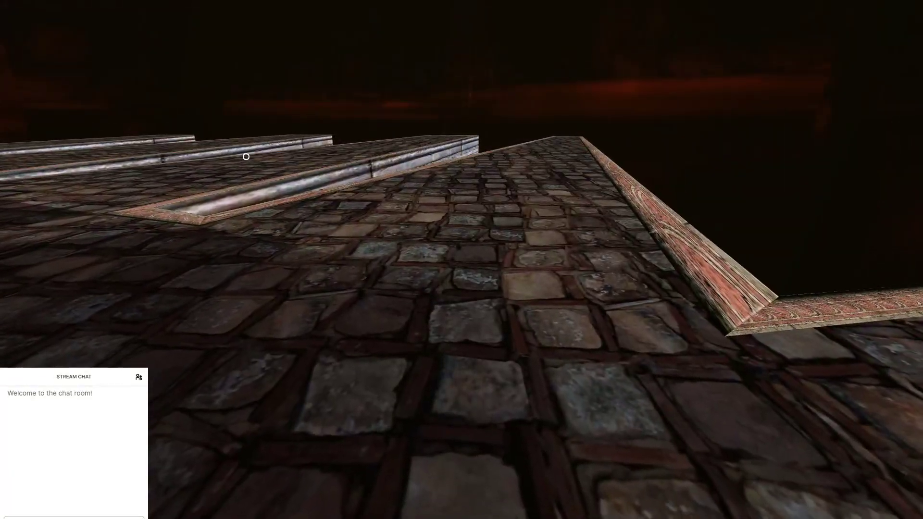
{"action": "key", "text": "w"}
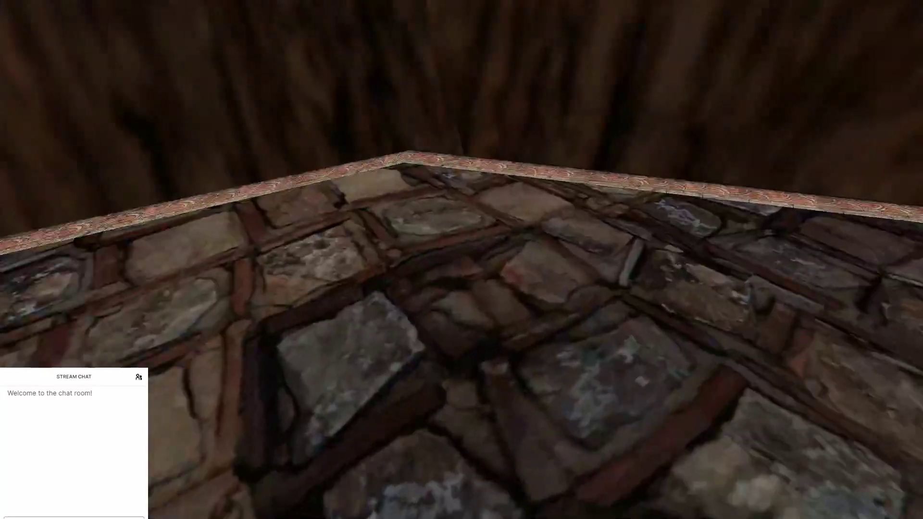
{"action": "key", "text": "w"}
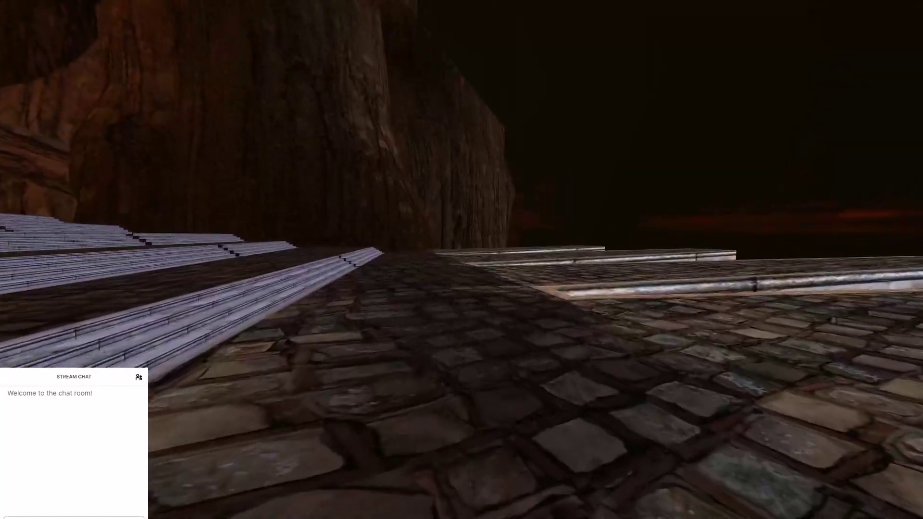
{"action": "key", "text": "w"}
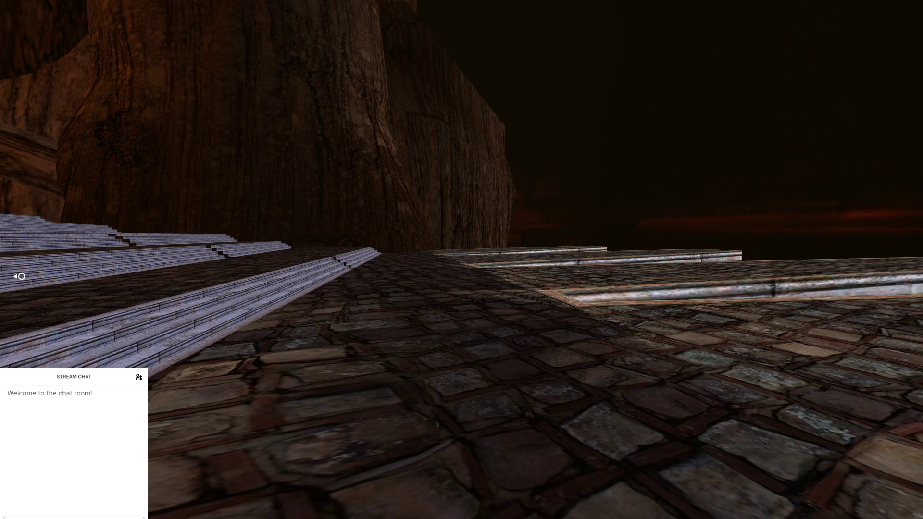
{"action": "key", "text": "w"}
{"action": "key", "text": "w"}
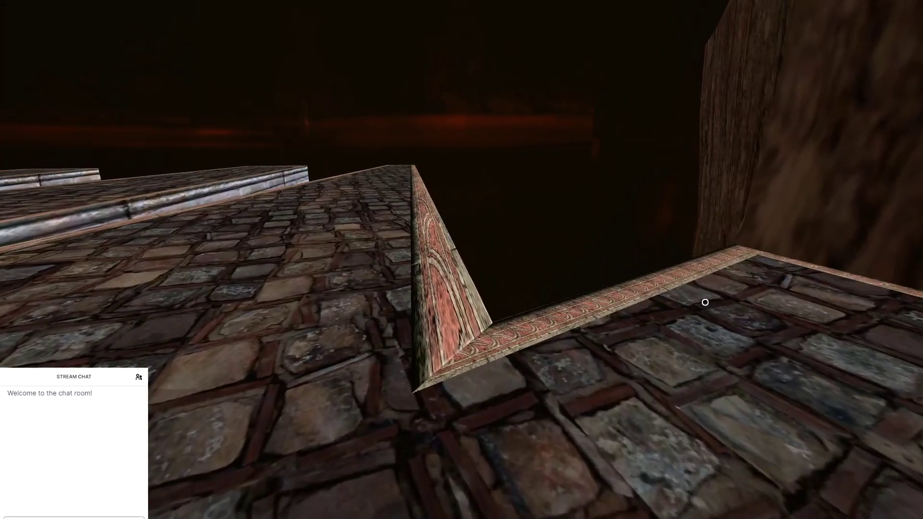
Step: Go over the outer edge beside the dock arm and examine the textures on the landing's side walls
{"action": "key", "text": "w"}
{"action": "key", "text": "a"}
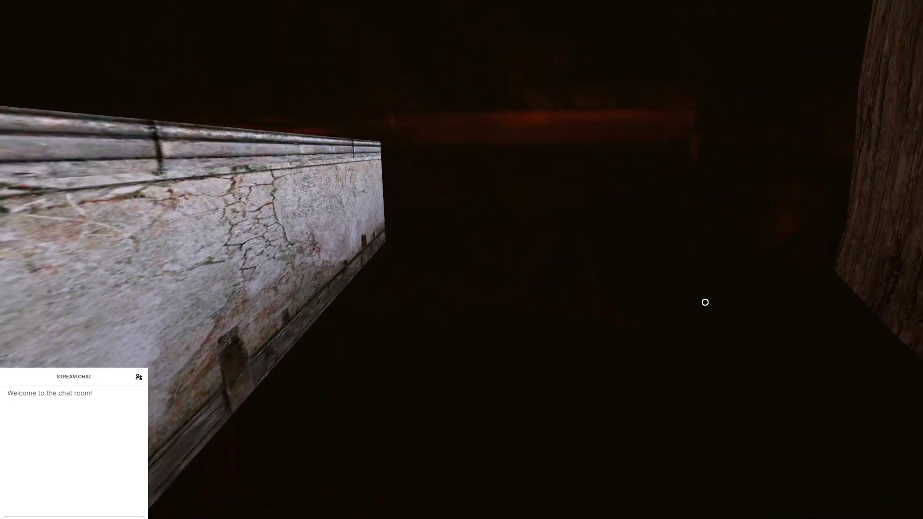
{"action": "key", "text": "w"}
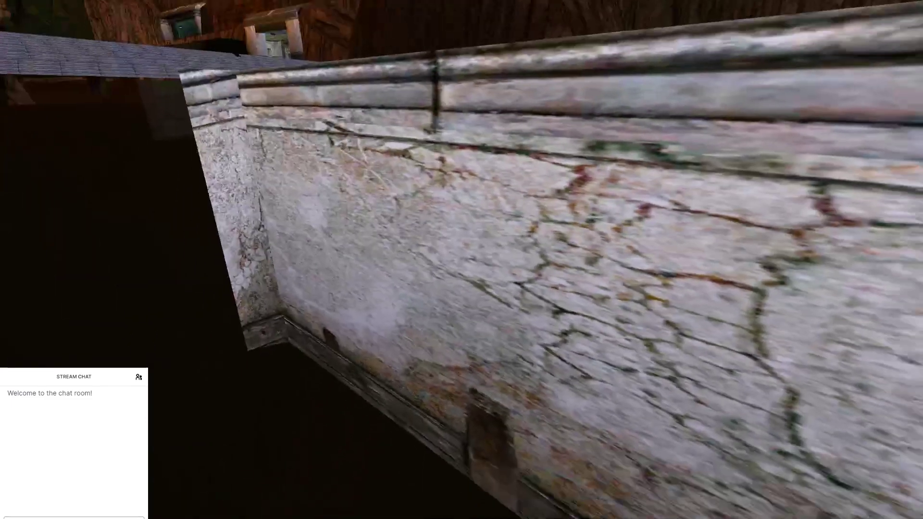
{"action": "key", "text": "s"}
{"action": "key", "text": "s"}
{"action": "key", "text": "d"}
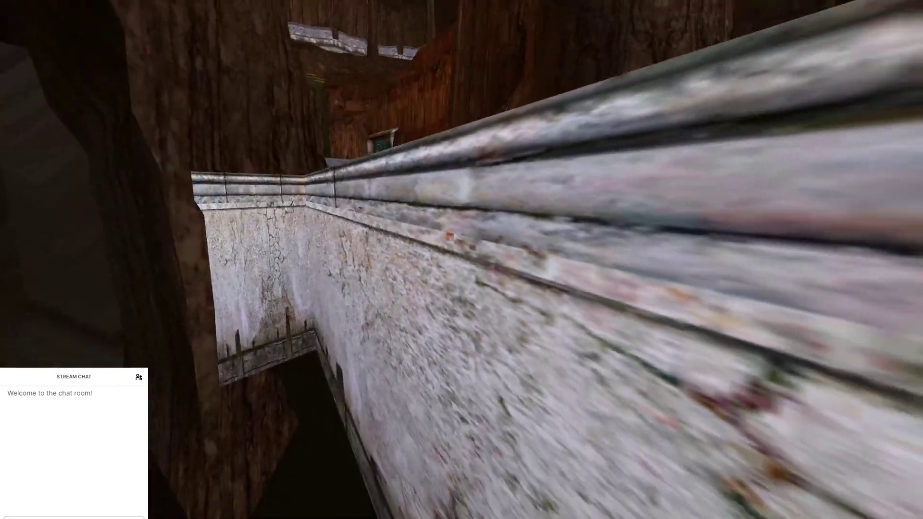
{"action": "key", "text": "s"}
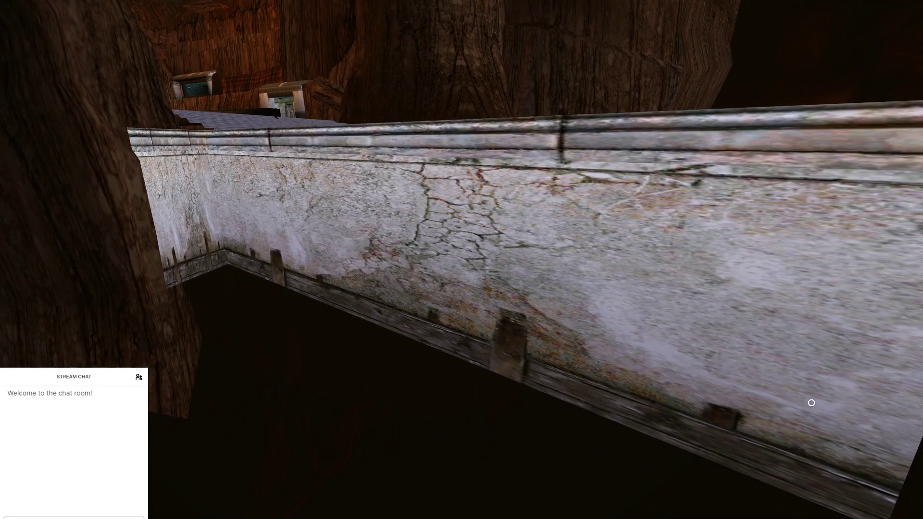
Step: Look back over the landing's side walls and cobbled surface in Uru, and quit the game
{"action": "key", "text": "w"}
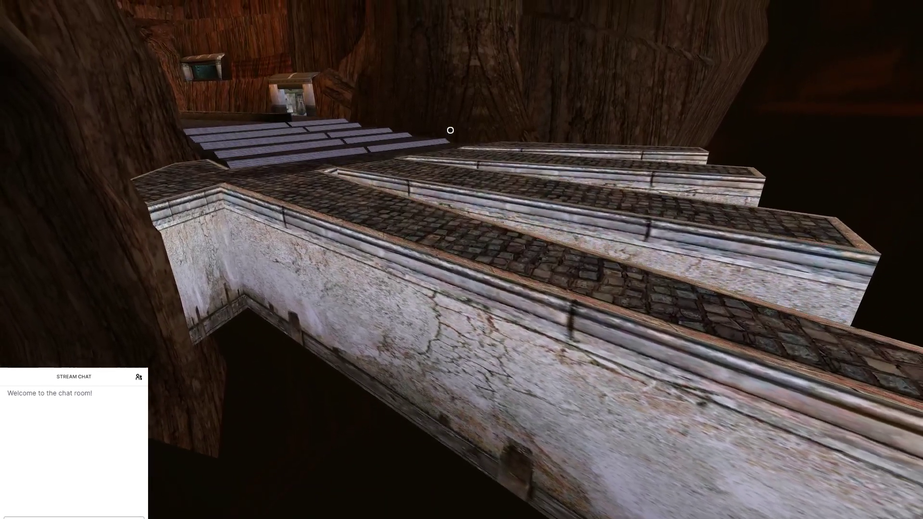
{"action": "key", "text": "w"}
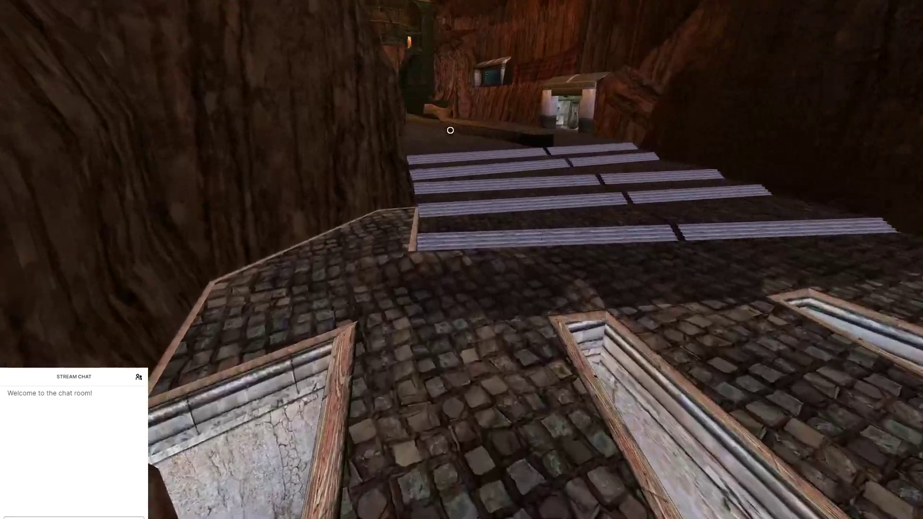
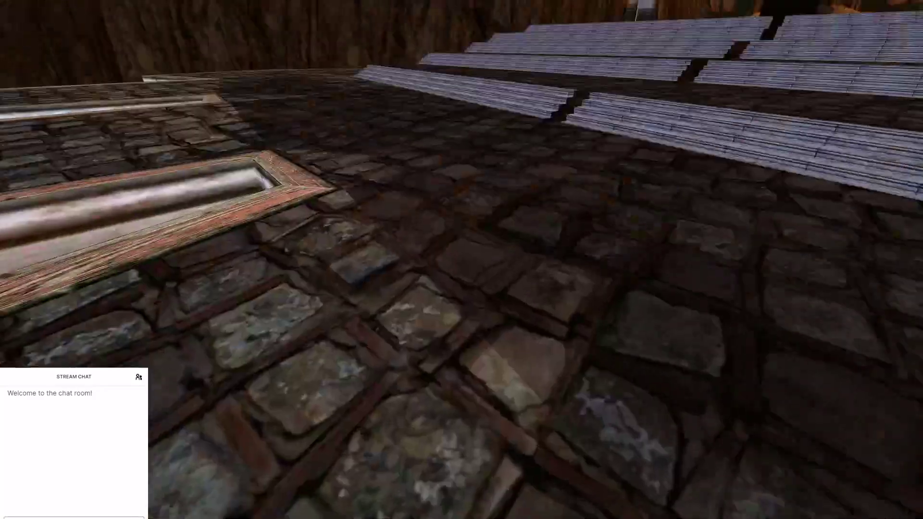
{"action": "key", "text": "Escape"}
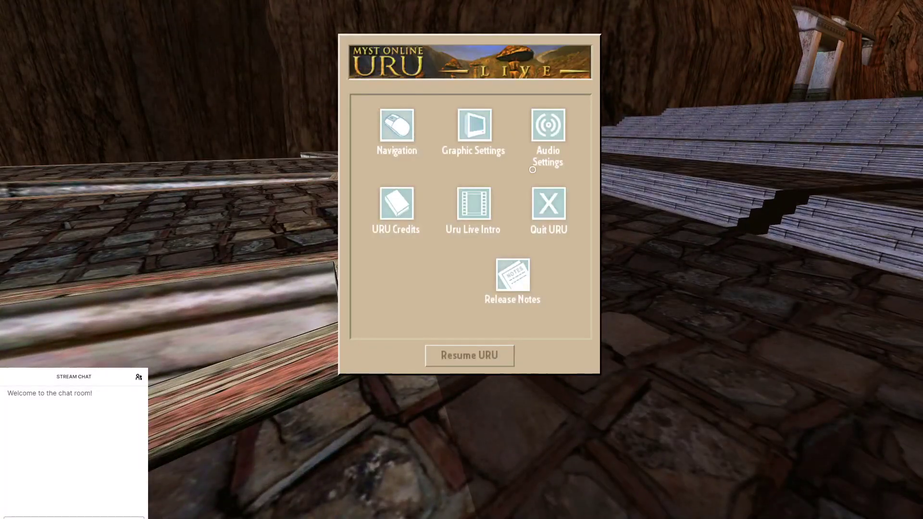
{"action": "left_click", "coordinate": [551, 220]}
{"action": "left_click", "coordinate": [488, 331]}
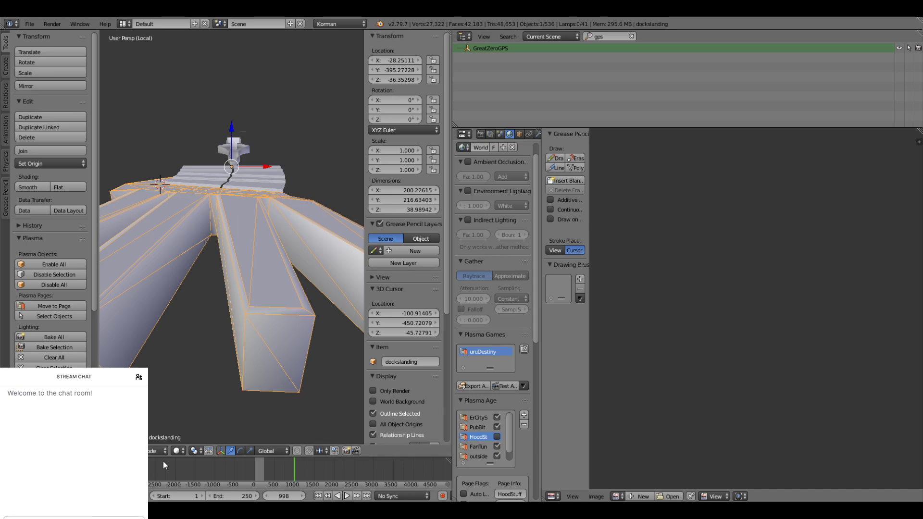
Step: In Blender, switch the viewport to textured shading and edit the dockslanding mesh in face select mode with nothing selected
{"action": "left_click", "coordinate": [177, 451]}
{"action": "left_click", "coordinate": [183, 396]}
{"action": "mouse_move", "coordinate": [221, 319]}
{"action": "middle_mouse_down"}
{"action": "mouse_move", "coordinate": [145, 295]}
{"action": "mouse_move", "coordinate": [265, 281]}
{"action": "mouse_move", "coordinate": [232, 289]}
{"action": "mouse_move", "coordinate": [173, 283]}
{"action": "middle_mouse_up"}
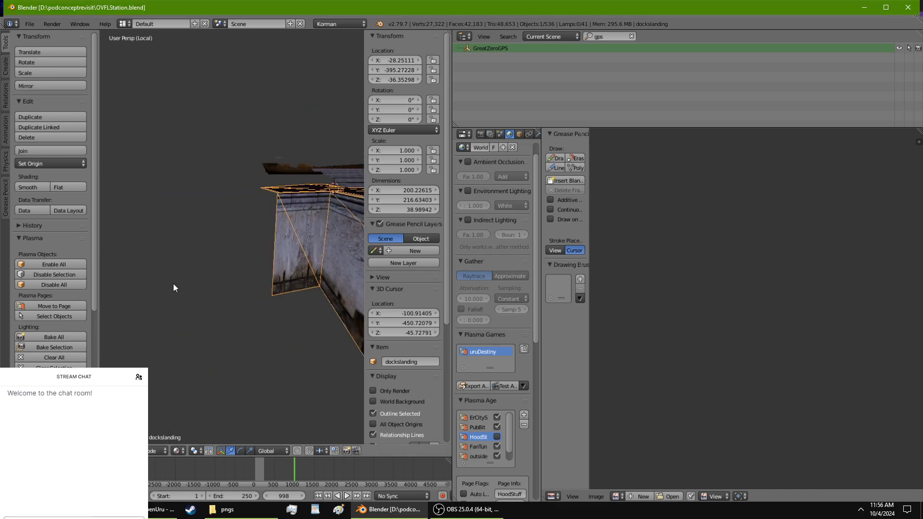
{"action": "key", "text": "Tab"}
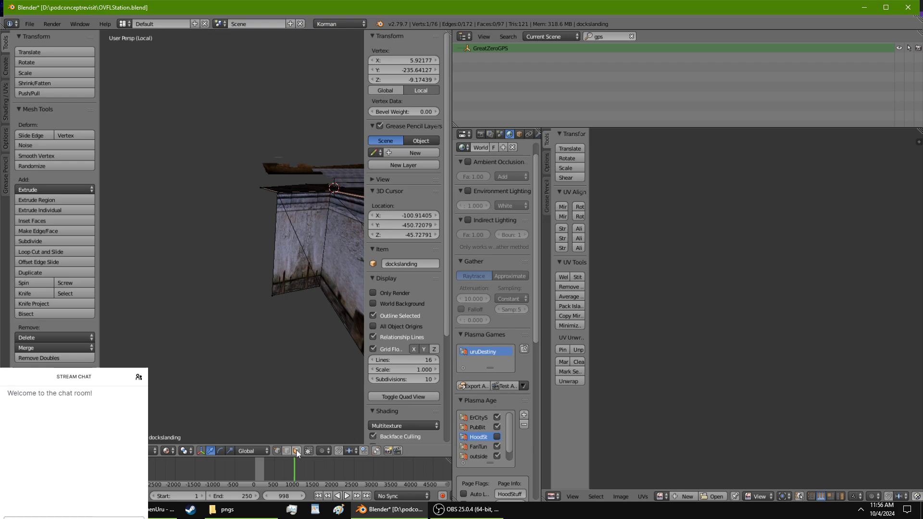
{"action": "key", "text": "a"}
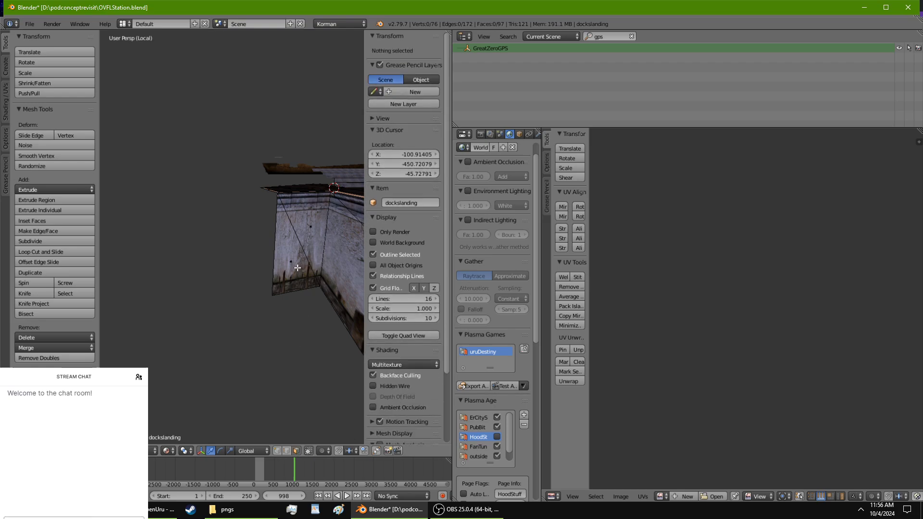
Step: Select the landing's outer side wall faces and the outer side and end walls of the first dock arm
{"action": "right_click", "coordinate": [297, 267]}
{"action": "right_click", "coordinate": [326, 225], "text": "shift"}
{"action": "right_click", "coordinate": [352, 275], "text": "shift"}
{"action": "middle_click_drag", "start_coordinate": [352, 275], "coordinate": [356, 302]}
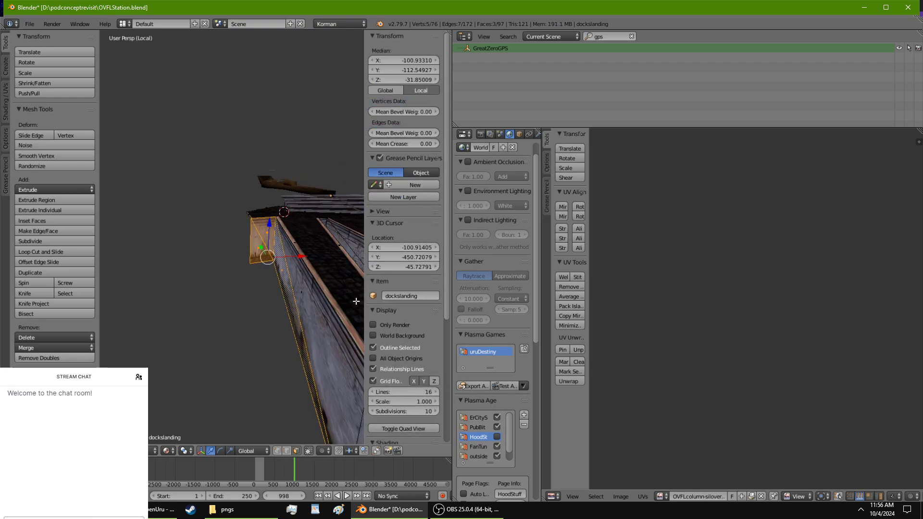
{"action": "right_click", "coordinate": [339, 354], "text": "shift"}
{"action": "scroll", "coordinate": [327, 382], "scroll_direction": "down", "scroll_amount": 3}
{"action": "right_click", "coordinate": [295, 335], "text": "shift"}
{"action": "right_click", "coordinate": [292, 314], "text": "shift"}
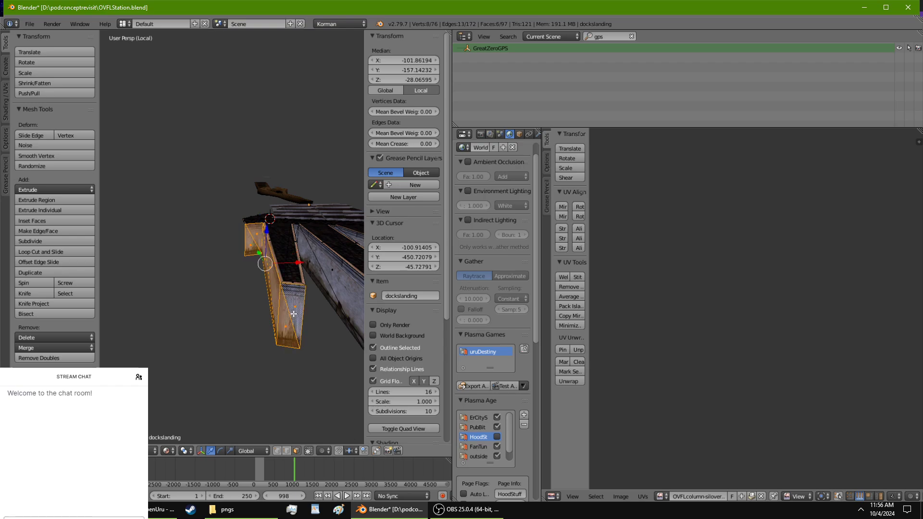
Step: Add the inner side wall of the first dock arm and the short wall joining it to the second arm
{"action": "middle_click_drag", "start_coordinate": [294, 320], "coordinate": [260, 294]}
{"action": "right_click", "coordinate": [222, 244], "text": "shift"}
{"action": "right_click", "coordinate": [227, 231], "text": "shift"}
{"action": "middle_click_drag", "start_coordinate": [228, 230], "coordinate": [297, 224]}
{"action": "right_click", "coordinate": [308, 208], "text": "shift"}
{"action": "right_click", "coordinate": [309, 229], "text": "shift"}
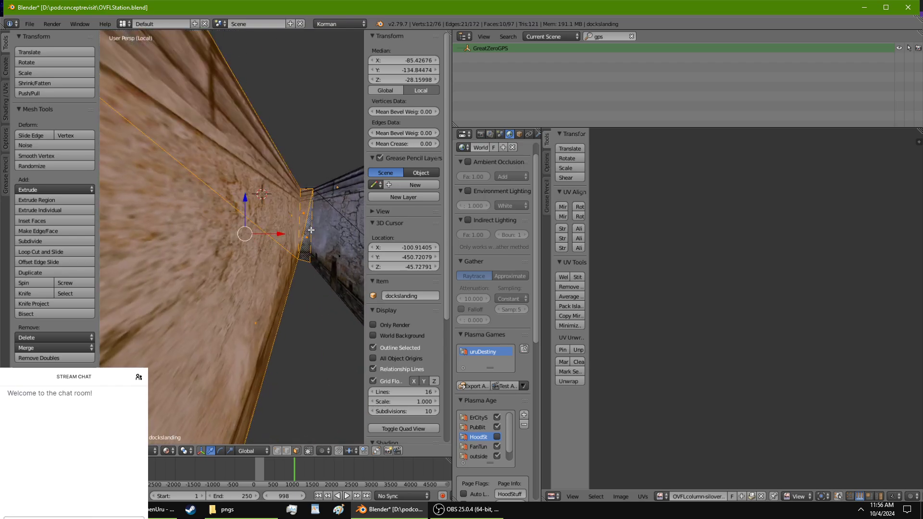
Step: Extend the face selection to both sides and the end wall of the second dock arm
{"action": "right_click", "coordinate": [335, 236], "text": "shift"}
{"action": "right_click", "coordinate": [348, 201], "text": "shift"}
{"action": "scroll", "coordinate": [327, 242], "scroll_direction": "down", "scroll_amount": 5}
{"action": "right_click", "coordinate": [310, 271], "text": "shift"}
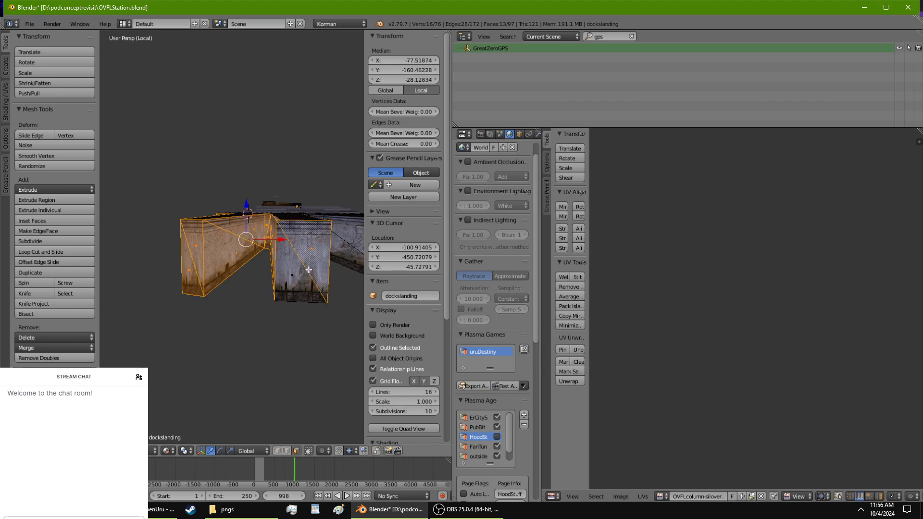
{"action": "right_click", "coordinate": [299, 260], "text": "shift"}
{"action": "middle_click_drag", "start_coordinate": [299, 259], "coordinate": [270, 257]}
{"action": "right_click", "coordinate": [268, 242], "text": "shift"}
{"action": "right_click", "coordinate": [285, 225], "text": "shift"}
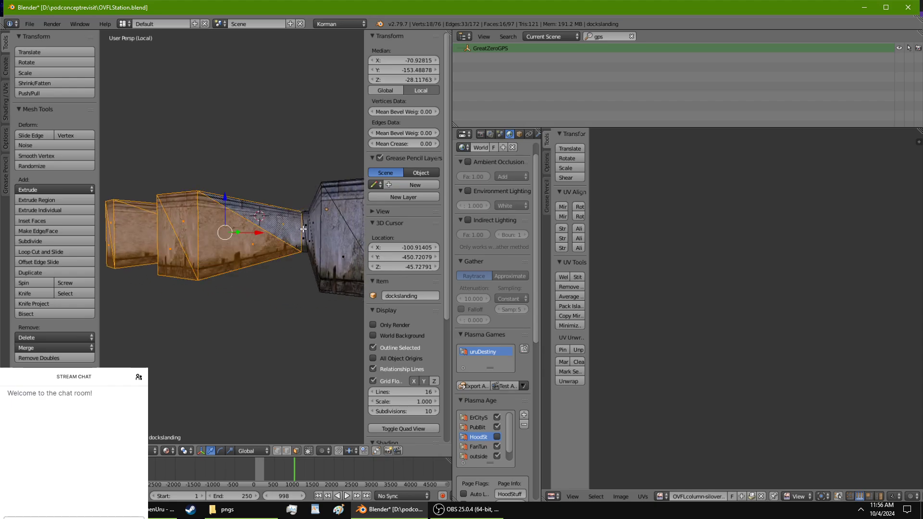
Step: Add the connecting wall and the end and side walls of the third dock arm to the selection
{"action": "right_click", "coordinate": [316, 233], "text": "ctrl"}
{"action": "right_click", "coordinate": [337, 258], "text": "ctrl"}
{"action": "middle_click_drag", "start_coordinate": [335, 267], "coordinate": [319, 257]}
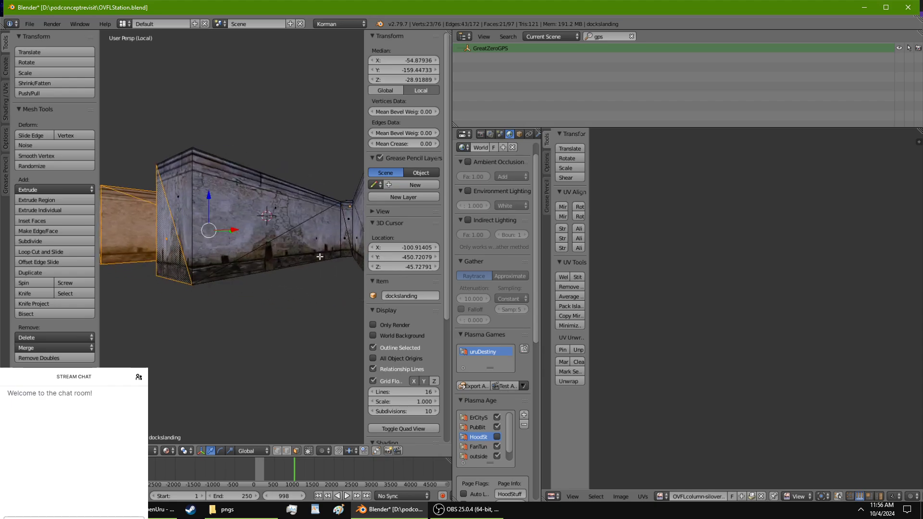
{"action": "right_click", "coordinate": [319, 255], "text": "ctrl"}
{"action": "right_click", "coordinate": [360, 235], "text": "ctrl"}
{"action": "scroll", "coordinate": [357, 236], "scroll_direction": "down", "scroll_amount": 2}
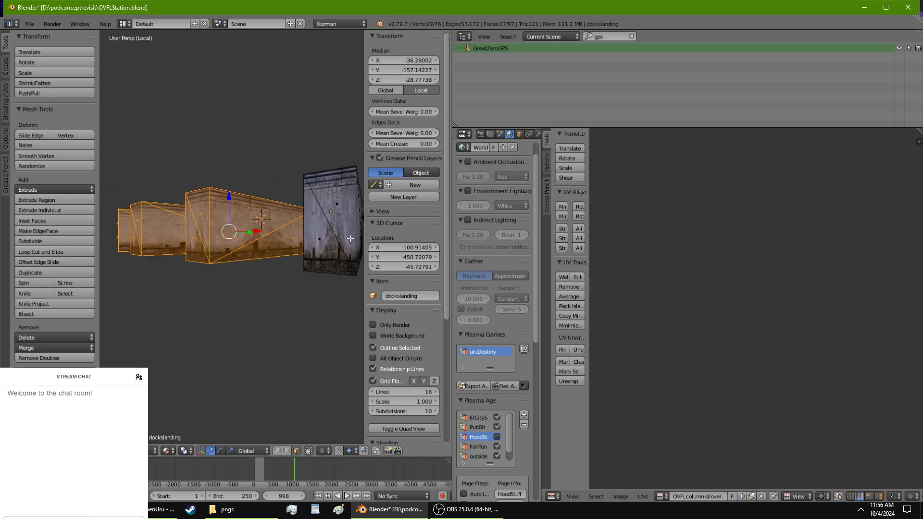
Step: Extend the face selection along the walls of the remaining dock arms
{"action": "right_click", "coordinate": [351, 238], "text": "ctrl"}
{"action": "middle_click_drag", "start_coordinate": [346, 237], "coordinate": [328, 262]}
{"action": "right_click", "coordinate": [263, 219], "text": "ctrl"}
{"action": "right_click", "coordinate": [320, 293], "text": "ctrl"}
{"action": "middle_click_drag", "start_coordinate": [322, 296], "coordinate": [351, 343]}
{"action": "middle_click_drag", "start_coordinate": [350, 343], "coordinate": [269, 301], "text": "shift"}
Step: Remove the border trim faces along the dock arms' edges and tips from the selection, leaving only wall faces
{"action": "right_click", "coordinate": [301, 297], "text": "shift"}
{"action": "scroll", "coordinate": [306, 313], "scroll_direction": "up", "scroll_amount": 3}
{"action": "right_click", "coordinate": [275, 292], "text": "shift"}
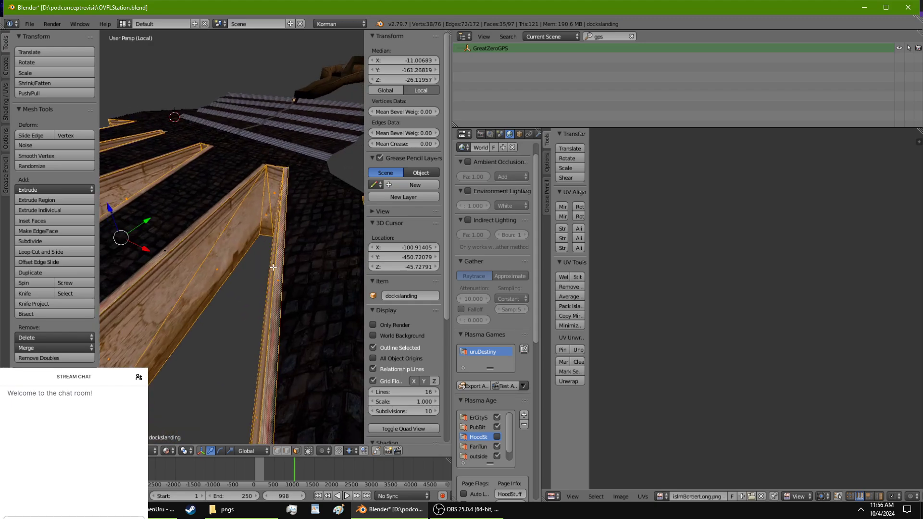
{"action": "right_click", "coordinate": [274, 274], "text": "shift"}
{"action": "right_click", "coordinate": [279, 276], "text": "shift"}
{"action": "middle_click_drag", "start_coordinate": [279, 276], "coordinate": [277, 267]}
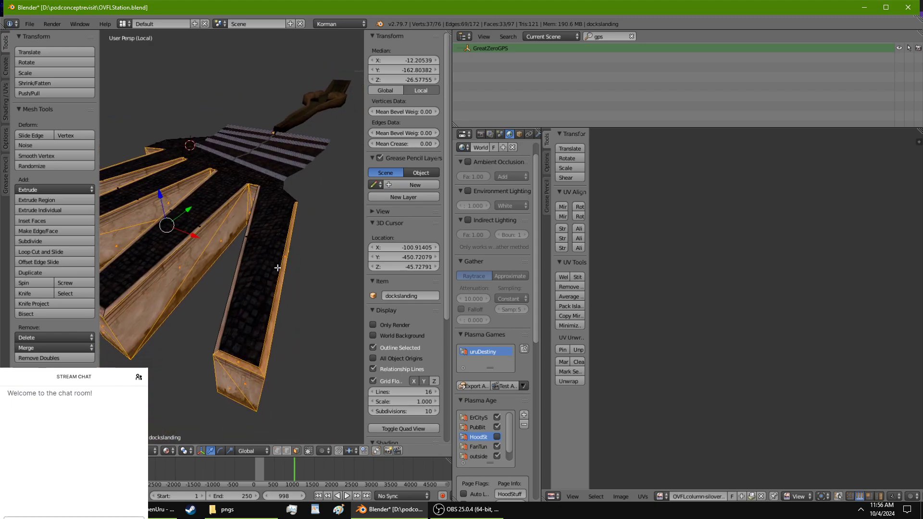
{"action": "right_click", "coordinate": [246, 364], "text": "shift"}
{"action": "right_click", "coordinate": [261, 363], "text": "shift"}
{"action": "middle_click_drag", "start_coordinate": [261, 364], "coordinate": [320, 355]}
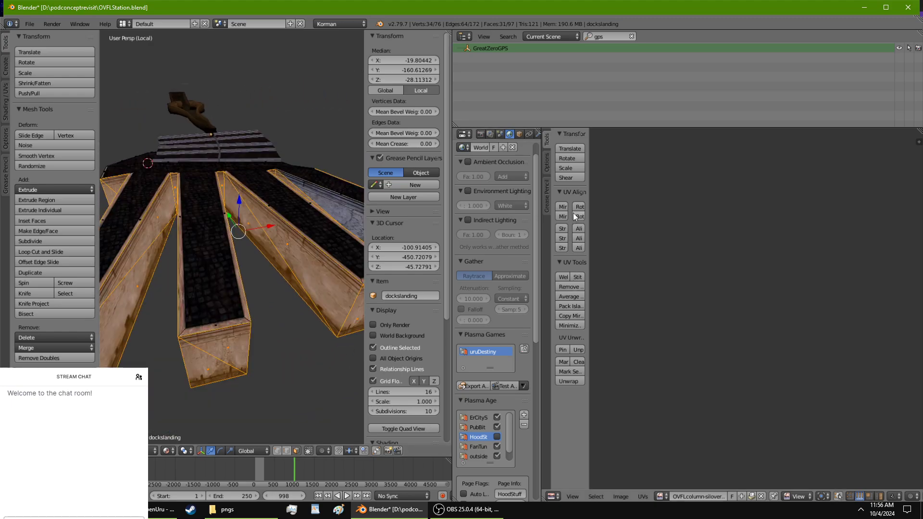
Step: Select all UVs of the selected dock walls and mirror them vertically on the Y axis
{"action": "middle_click_drag", "start_coordinate": [306, 265], "coordinate": [284, 251]}
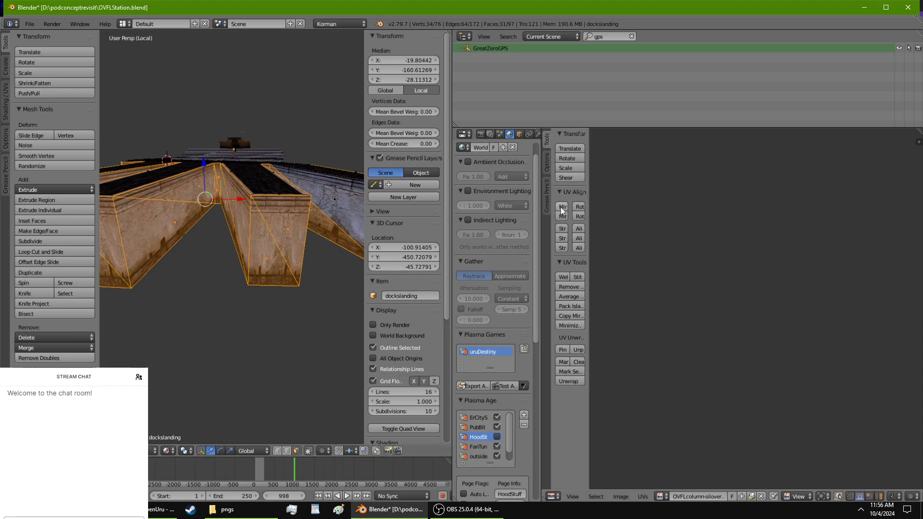
{"action": "scroll", "coordinate": [686, 279], "scroll_direction": "down", "scroll_amount": 5}
{"action": "scroll", "coordinate": [760, 302], "scroll_direction": "up", "scroll_amount": 6}
{"action": "middle_click_drag", "start_coordinate": [760, 302], "coordinate": [881, 337]}
{"action": "key", "text": "a"}
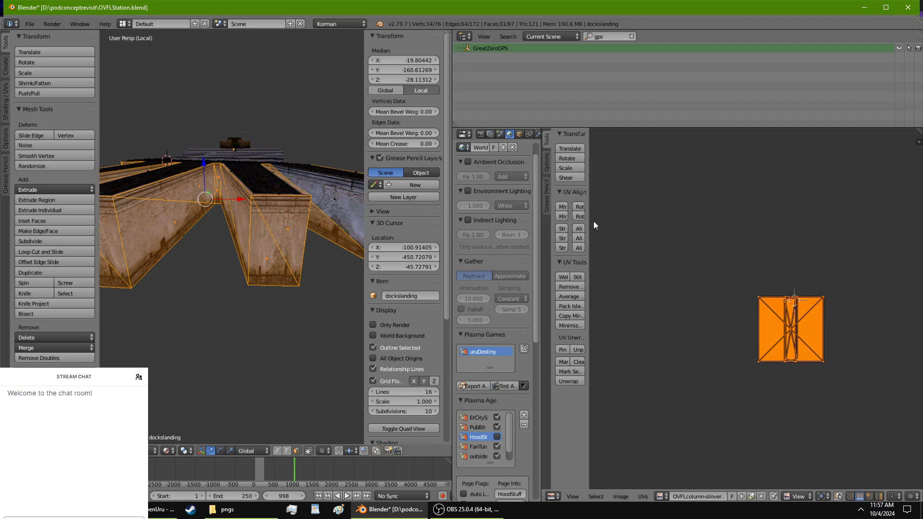
{"action": "left_click", "coordinate": [561, 207]}
{"action": "left_click", "coordinate": [563, 208]}
{"action": "left_click", "coordinate": [563, 216]}
{"action": "middle_click_drag", "start_coordinate": [334, 241], "coordinate": [261, 241]}
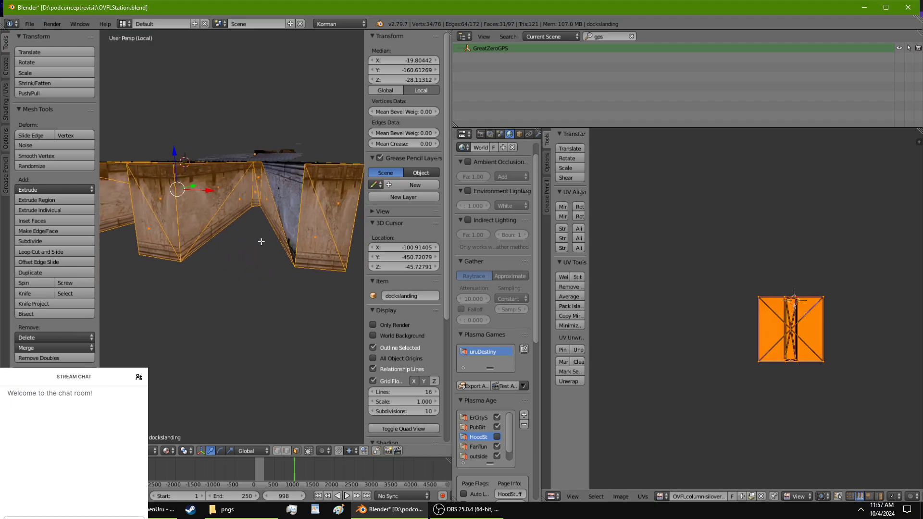
Step: Select the missed triangular wall face on the dock arm, mirror its UVs on the Y axis, and return to Object Mode
{"action": "right_click", "coordinate": [294, 197]}
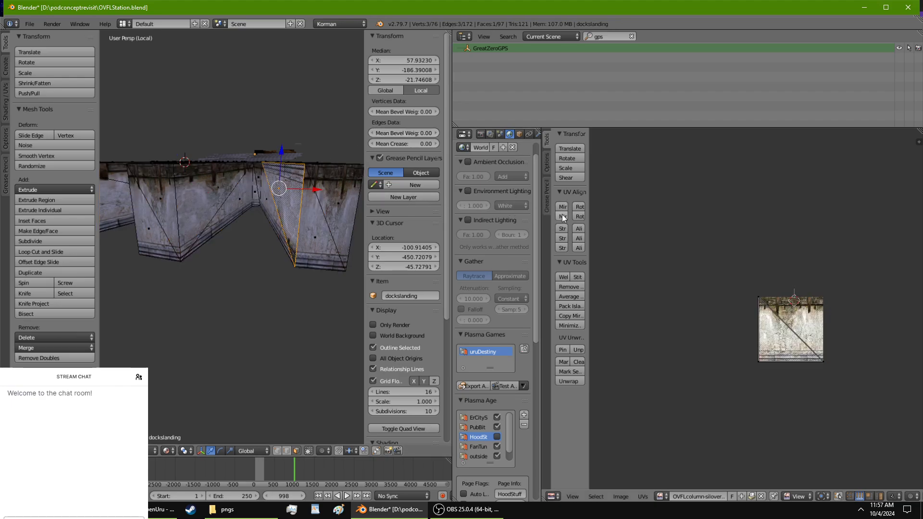
{"action": "key", "text": "a"}
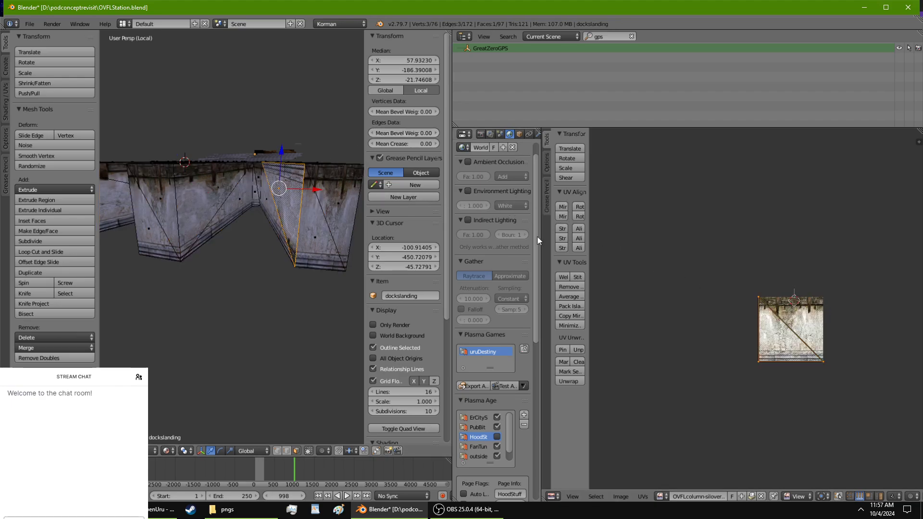
{"action": "left_click", "coordinate": [562, 217]}
{"action": "middle_click_drag", "start_coordinate": [362, 202], "coordinate": [308, 211]}
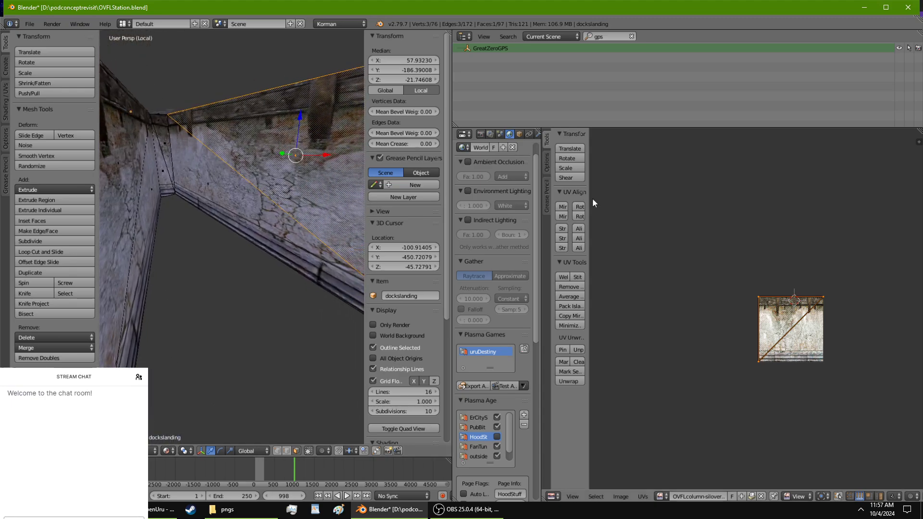
{"action": "left_click", "coordinate": [561, 207]}
{"action": "left_click", "coordinate": [560, 208]}
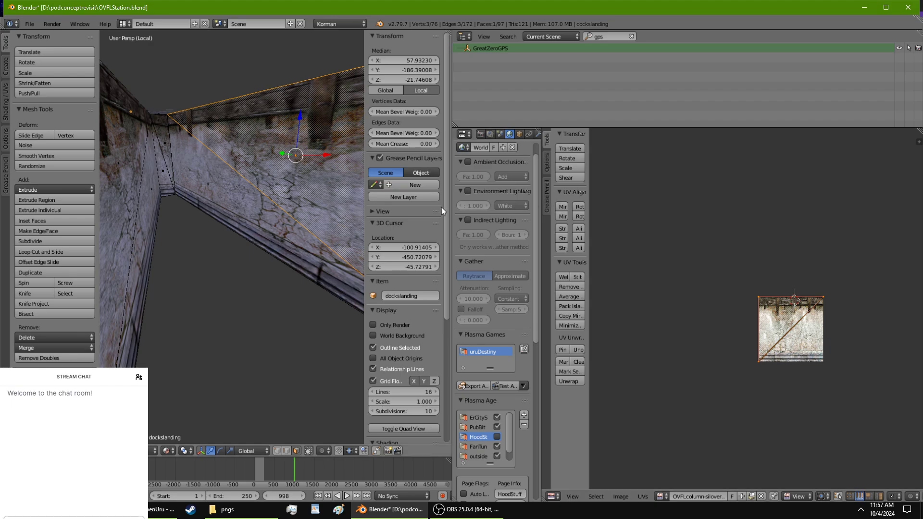
{"action": "key", "text": "Tab"}
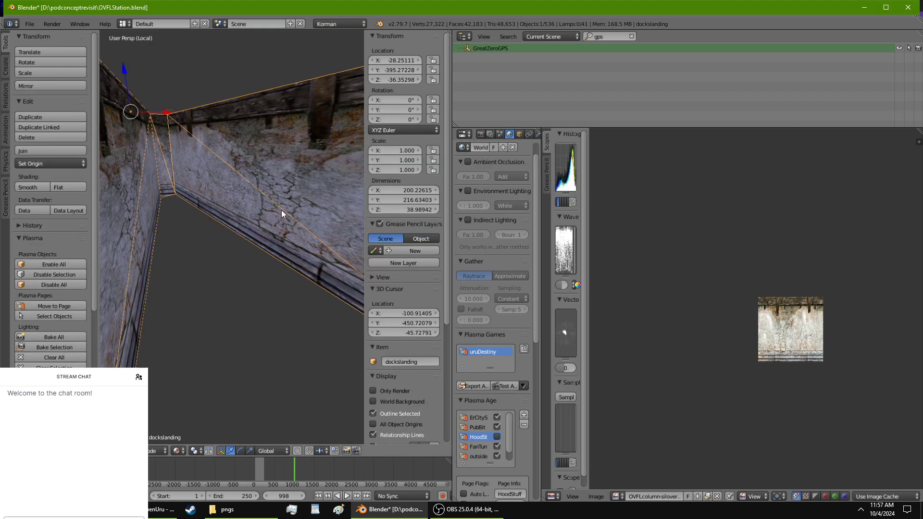
{"action": "mouse_move", "coordinate": [281, 210]}
{"action": "middle_mouse_down"}
{"action": "mouse_move", "coordinate": [251, 197]}
{"action": "mouse_move", "coordinate": [333, 194]}
{"action": "mouse_move", "coordinate": [311, 205]}
{"action": "mouse_move", "coordinate": [220, 200]}
{"action": "mouse_move", "coordinate": [273, 206]}
{"action": "middle_mouse_up"}
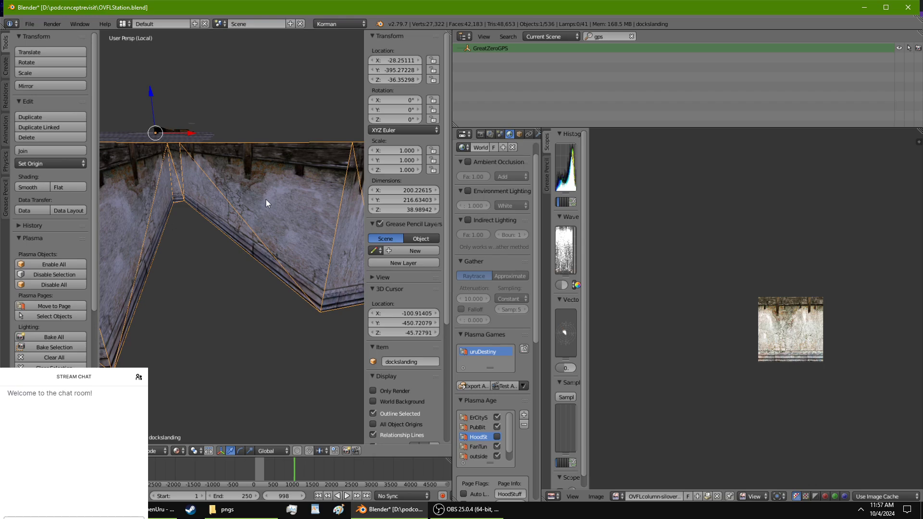
{"action": "middle_click_drag", "start_coordinate": [266, 203], "coordinate": [216, 194]}
{"action": "left_click", "coordinate": [160, 509]}
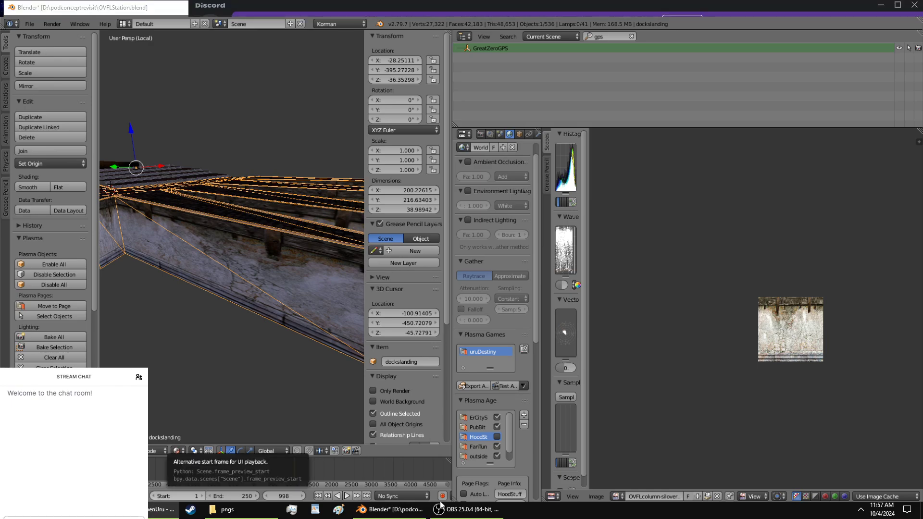
{"action": "left_click", "coordinate": [389, 509]}
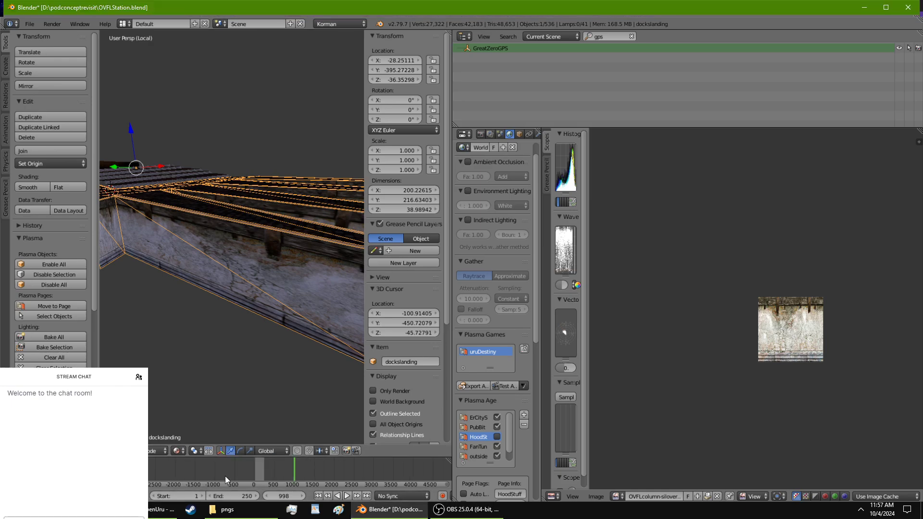
{"action": "key", "text": "alt+Tab"}
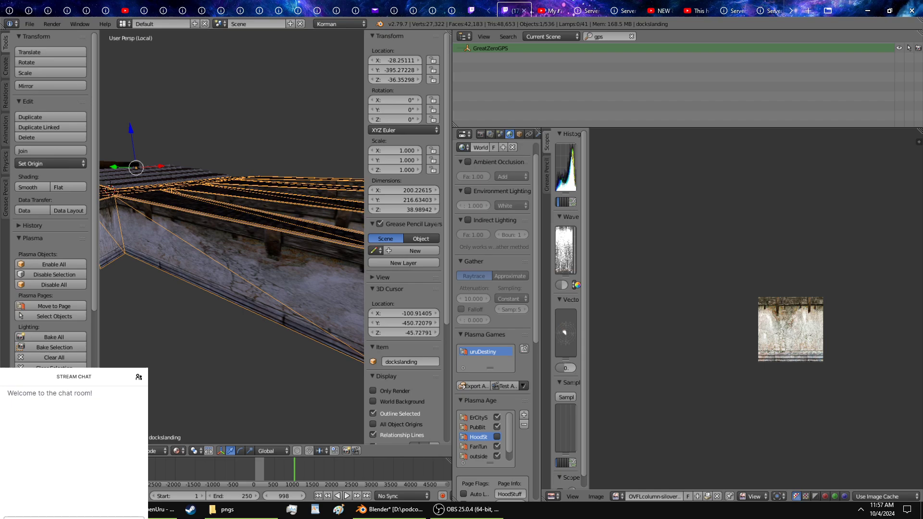
{"action": "left_click", "coordinate": [162, 510]}
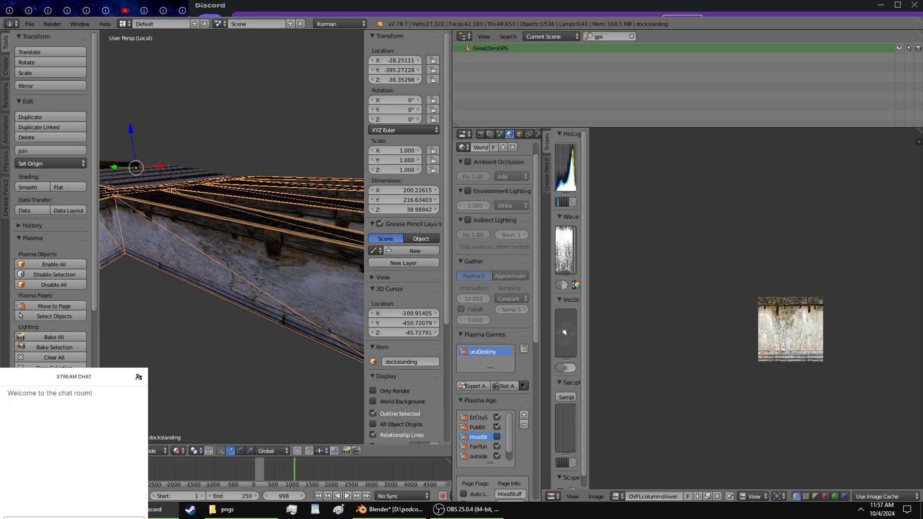
{"action": "key", "text": "alt+Tab"}
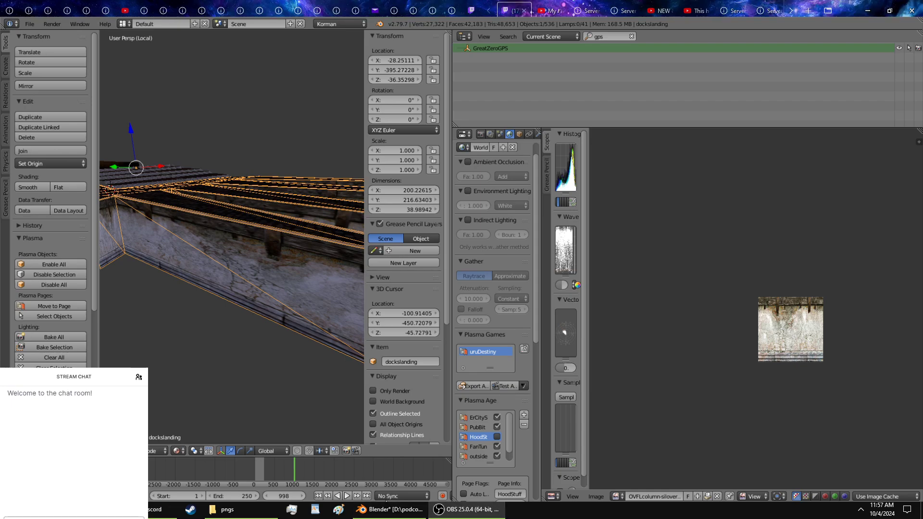
{"action": "key", "text": "alt+Tab"}
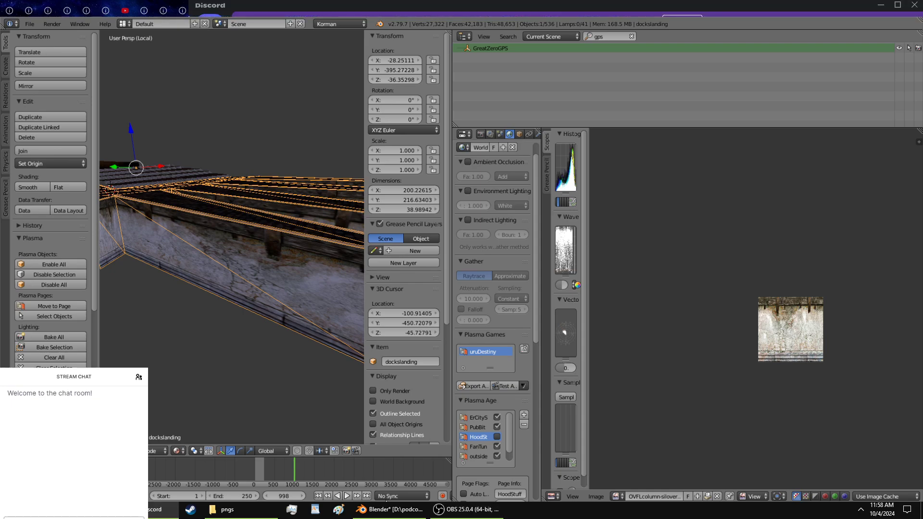
{"action": "left_click", "coordinate": [405, 509]}
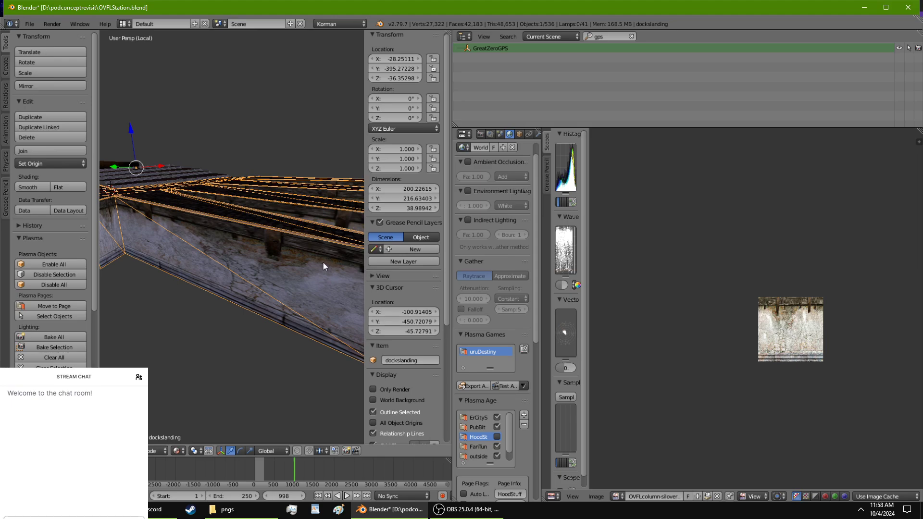
{"action": "middle_click_drag", "start_coordinate": [320, 262], "coordinate": [306, 282]}
{"action": "left_click", "coordinate": [465, 509]}
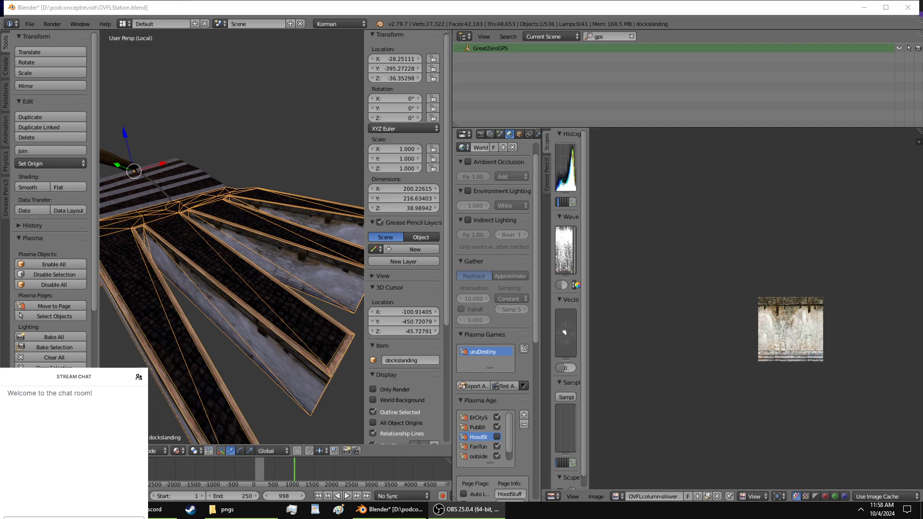
{"action": "key", "text": "alt+Tab"}
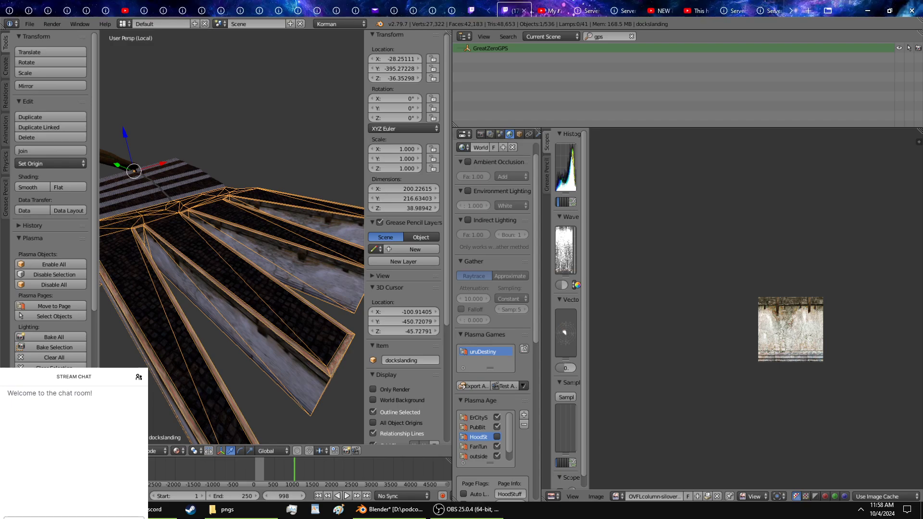
{"action": "left_click", "coordinate": [380, 509]}
{"action": "left_click", "coordinate": [165, 509]}
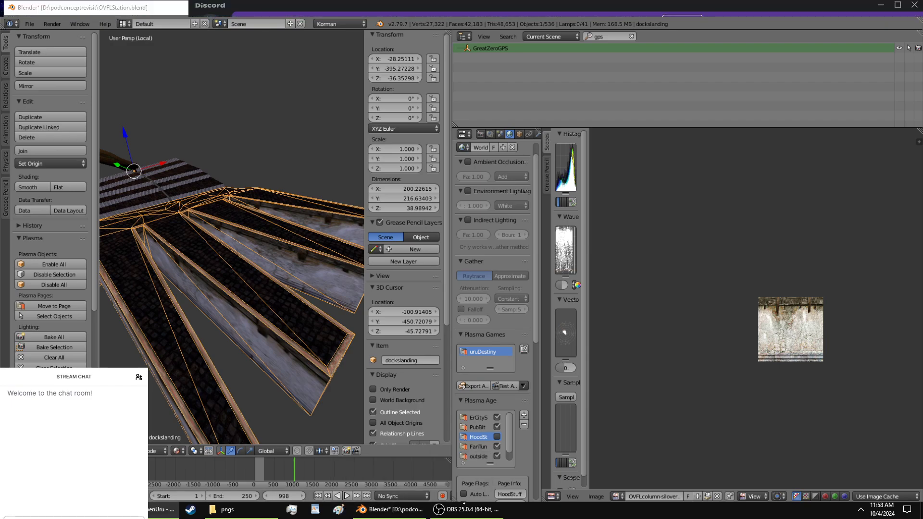
{"action": "left_click", "coordinate": [390, 510]}
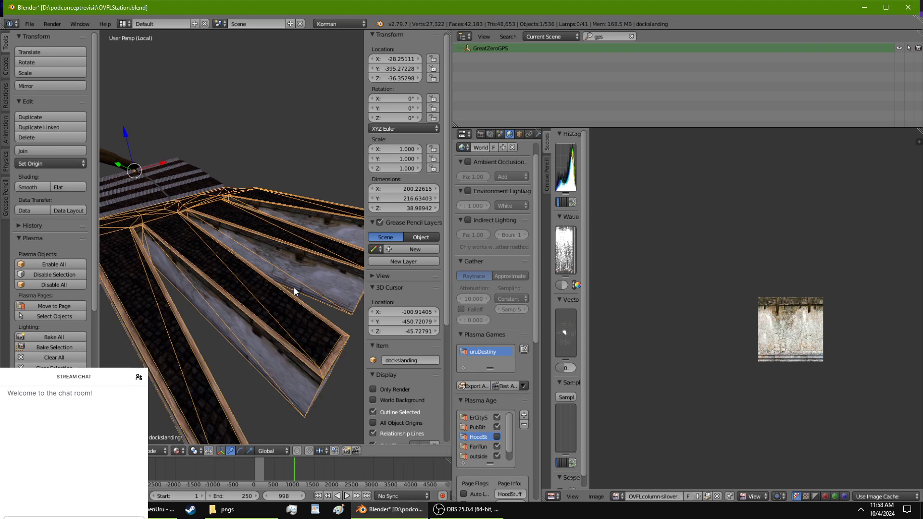
{"action": "mouse_move", "coordinate": [294, 289]}
{"action": "middle_mouse_down"}
{"action": "mouse_move", "coordinate": [219, 298]}
{"action": "mouse_move", "coordinate": [235, 281]}
{"action": "mouse_move", "coordinate": [259, 287]}
{"action": "mouse_move", "coordinate": [226, 254]}
{"action": "mouse_move", "coordinate": [332, 259]}
{"action": "mouse_move", "coordinate": [294, 273]}
{"action": "middle_mouse_up"}
{"action": "scroll", "coordinate": [331, 258], "scroll_direction": "up", "scroll_amount": 4}
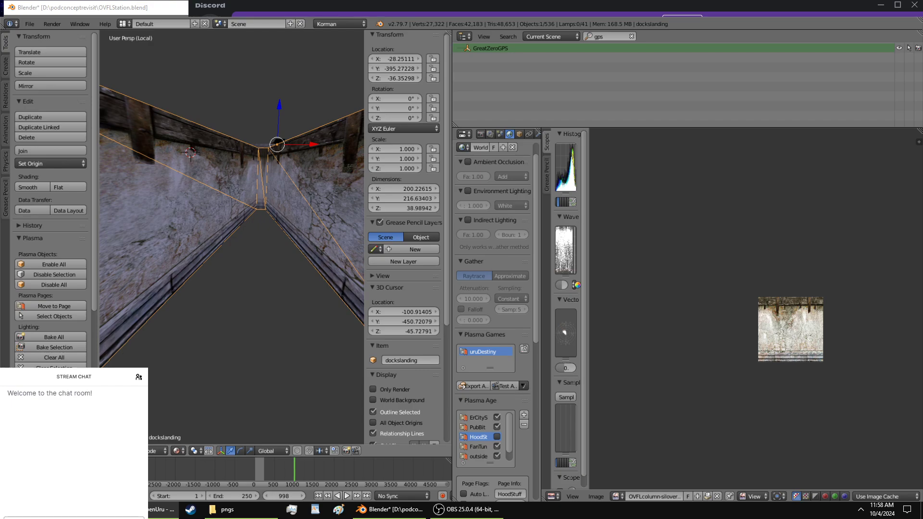
{"action": "left_click", "coordinate": [166, 7]}
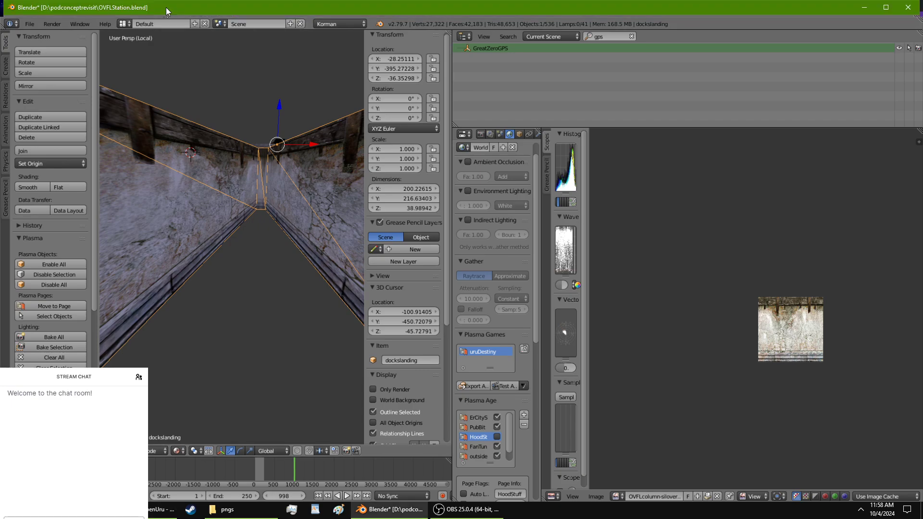
Step: In the dockslanding mesh, select the border strip face with the stretched texture and rotate all its UVs by a half turn
{"action": "middle_click_drag", "start_coordinate": [322, 172], "coordinate": [293, 208]}
{"action": "key", "text": "Tab"}
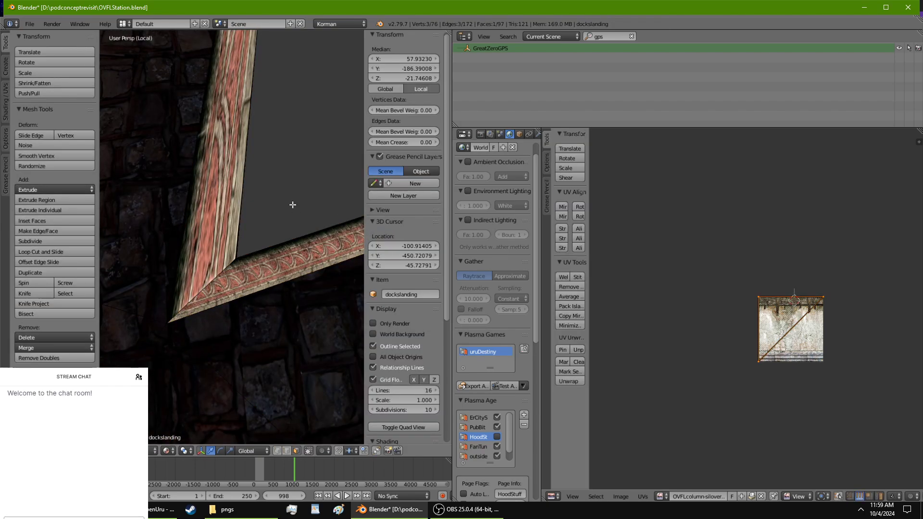
{"action": "right_click", "coordinate": [220, 199]}
{"action": "key", "text": "a"}
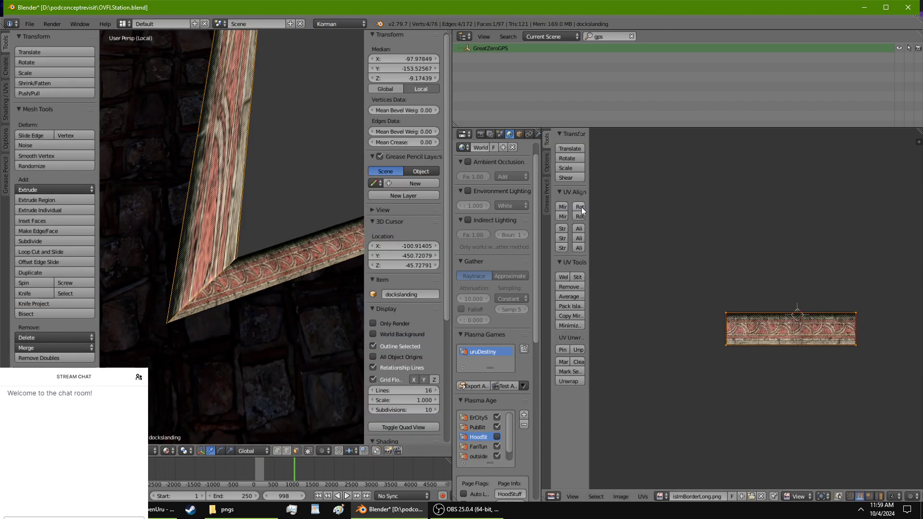
{"action": "left_click", "coordinate": [579, 206]}
{"action": "left_click", "coordinate": [579, 205]}
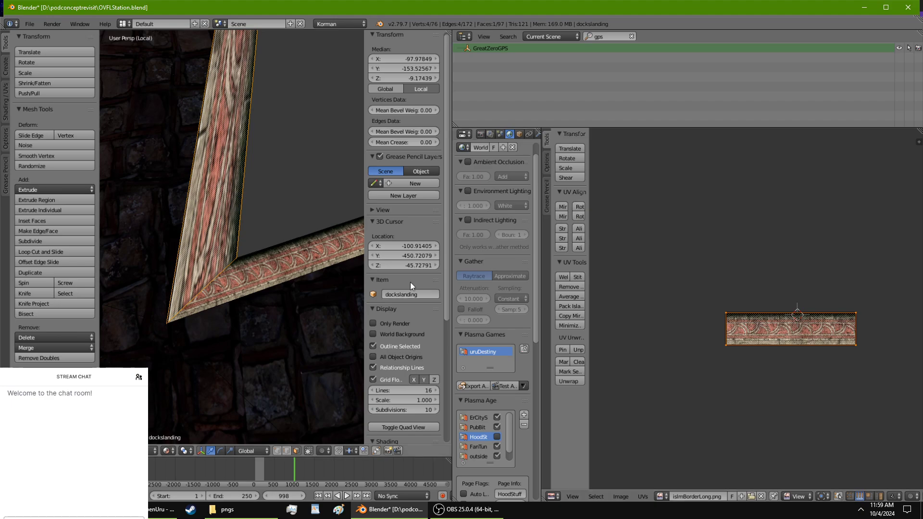
Step: Scale the selected border face's UVs up along X so the trim pattern repeats along the strip
{"action": "scroll", "coordinate": [305, 297], "scroll_direction": "up", "scroll_amount": 2}
{"action": "scroll", "coordinate": [305, 297], "scroll_direction": "down", "scroll_amount": 2}
{"action": "middle_click_drag", "start_coordinate": [306, 297], "coordinate": [149, 319]}
{"action": "middle_click_drag", "start_coordinate": [229, 315], "coordinate": [189, 313]}
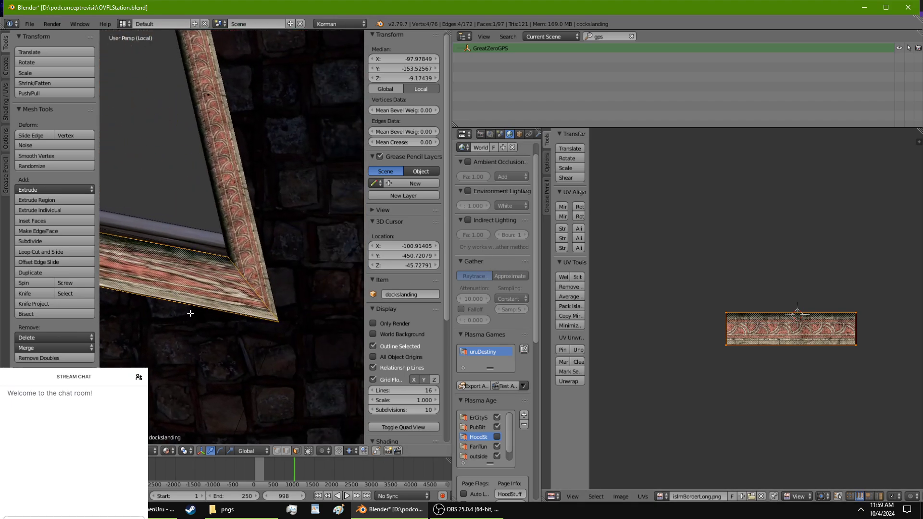
{"action": "key", "text": "s"}
{"action": "key", "text": "x"}
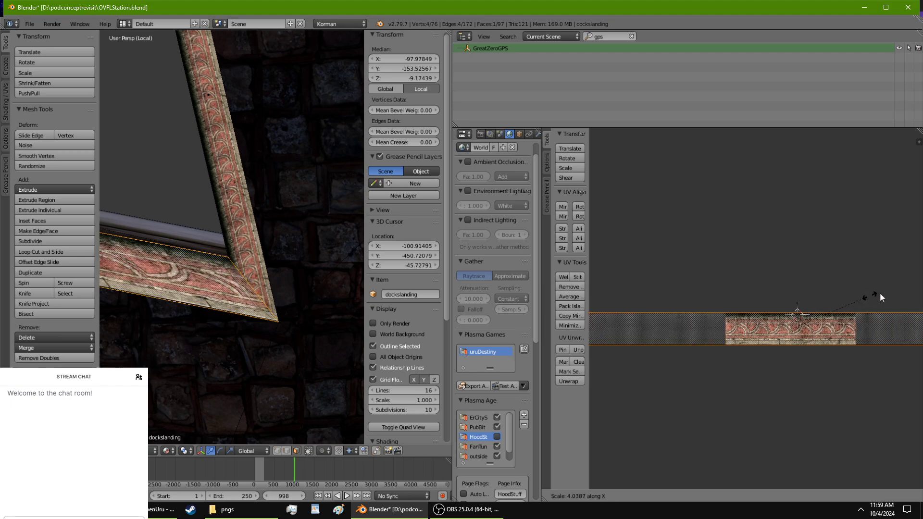
{"action": "left_click", "coordinate": [642, 252]}
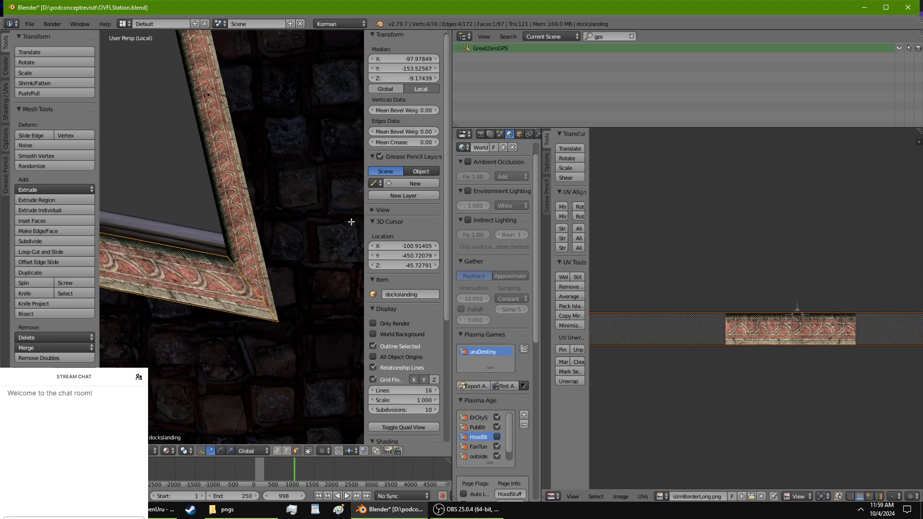
Step: Try mirroring the border face's UVs along both axes to compare the trim pattern at the strip's corners
{"action": "left_click", "coordinate": [559, 216]}
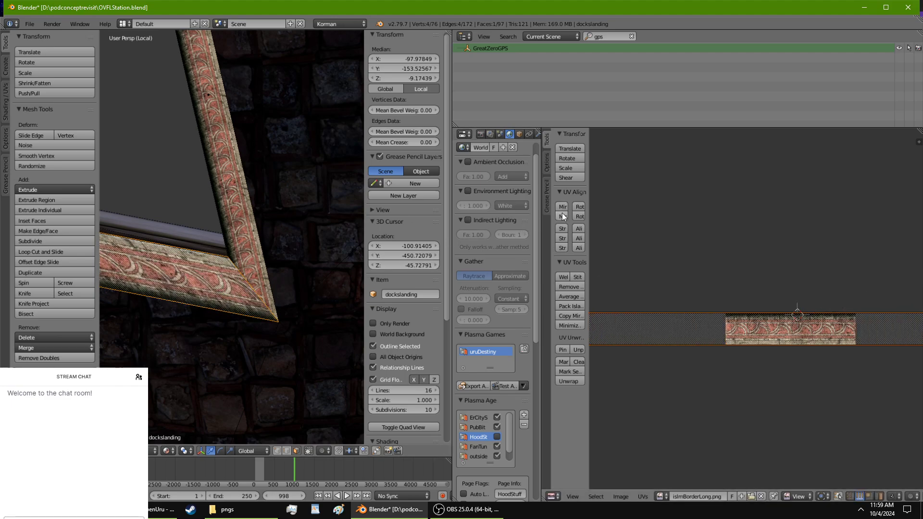
{"action": "left_click", "coordinate": [561, 216]}
{"action": "left_click", "coordinate": [562, 209]}
{"action": "left_click", "coordinate": [563, 210]}
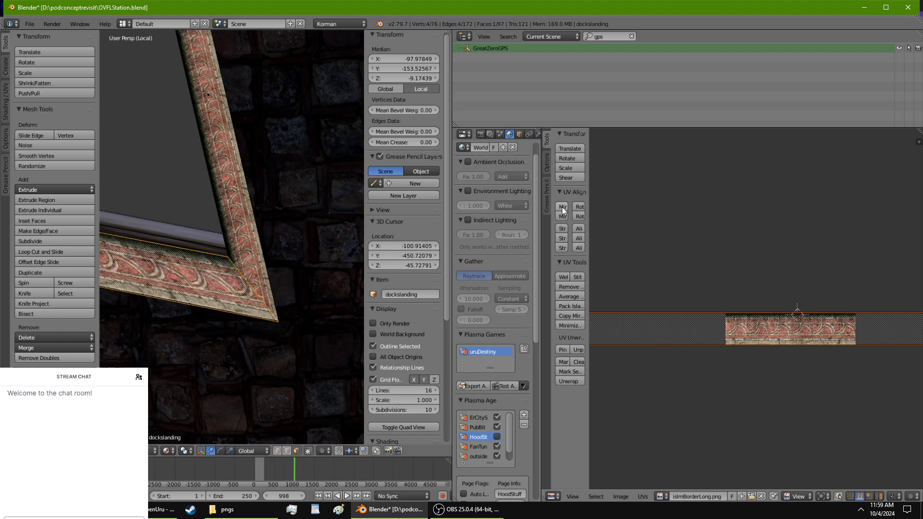
{"action": "middle_click_drag", "start_coordinate": [321, 248], "coordinate": [227, 246]}
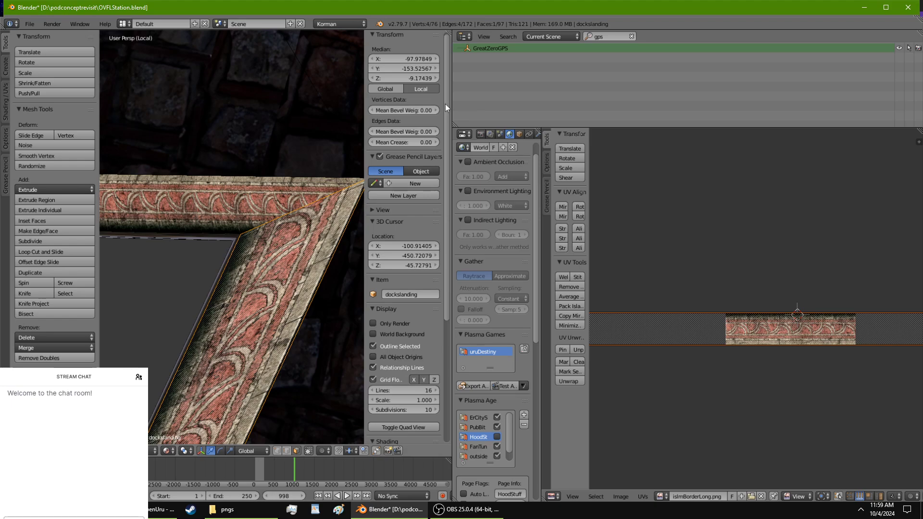
{"action": "left_click", "coordinate": [563, 207]}
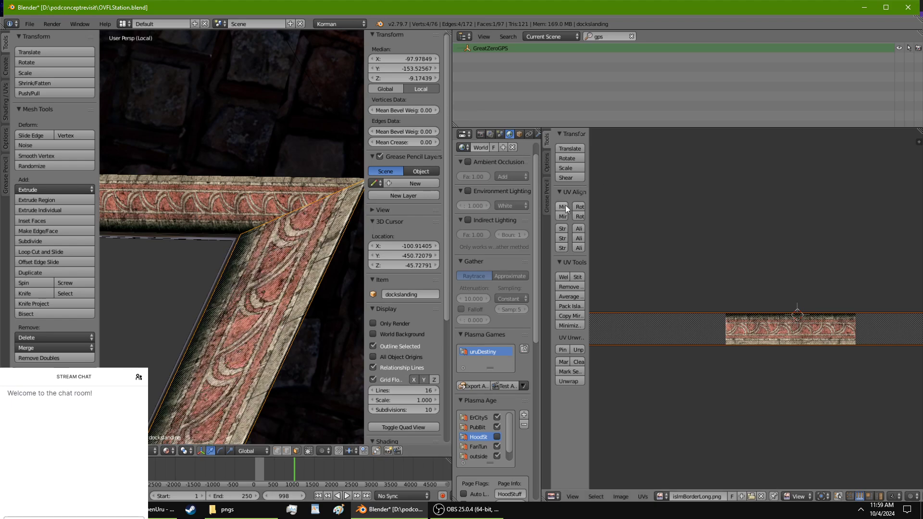
{"action": "left_click", "coordinate": [565, 205]}
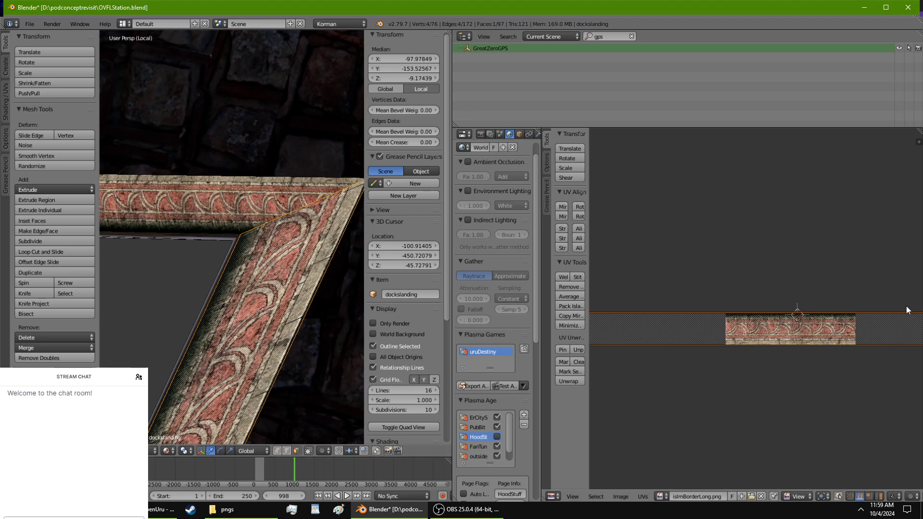
Step: Scale the border face's UVs further along X to tighten the repeating pattern to match the adjoining strips
{"action": "key", "text": "s"}
{"action": "key", "text": "x"}
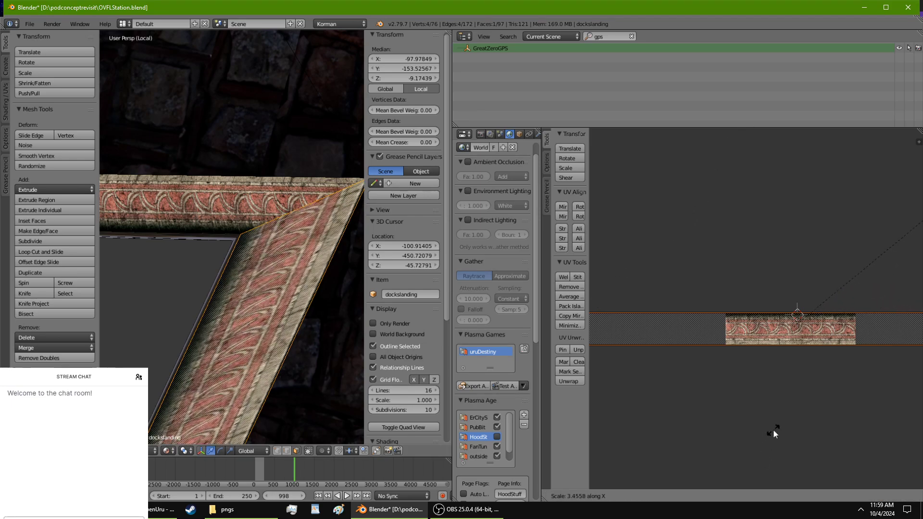
{"action": "left_click", "coordinate": [834, 478]}
{"action": "middle_click_drag", "start_coordinate": [181, 320], "coordinate": [275, 332]}
{"action": "scroll", "coordinate": [322, 311], "scroll_direction": "down", "scroll_amount": 4}
{"action": "middle_click_drag", "start_coordinate": [321, 311], "coordinate": [282, 304]}
Step: Switch to edge selection and select the border strip's long outer edge next to the cobblestone floor
{"action": "left_click", "coordinate": [288, 450]}
{"action": "scroll", "coordinate": [268, 273], "scroll_direction": "up", "scroll_amount": 2}
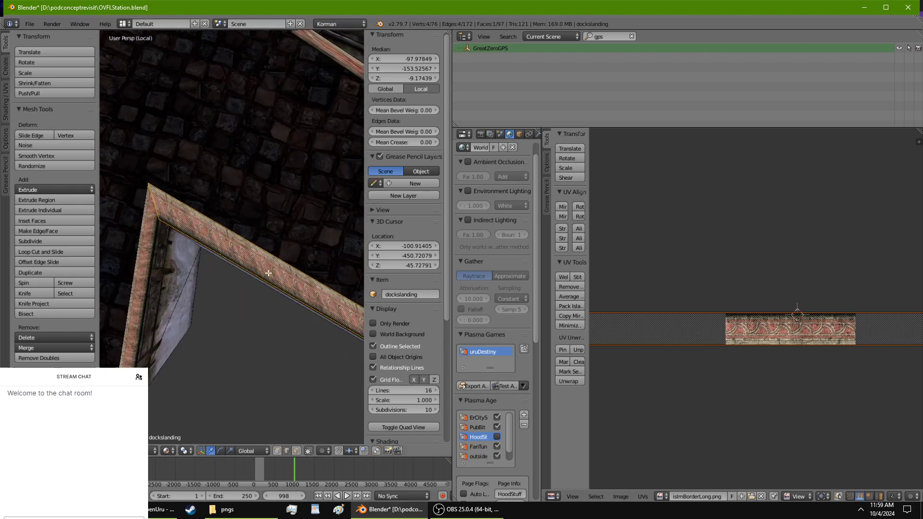
{"action": "scroll", "coordinate": [268, 272], "scroll_direction": "up", "scroll_amount": 2}
{"action": "right_click", "coordinate": [274, 246]}
{"action": "scroll", "coordinate": [288, 267], "scroll_direction": "down", "scroll_amount": 5}
Step: Select the outer corner vertex at one end of the border strip and move it to about X -85.01, Y -77.70
{"action": "middle_click_drag", "start_coordinate": [288, 267], "coordinate": [151, 171], "text": "shift"}
{"action": "scroll", "coordinate": [313, 315], "scroll_direction": "up", "scroll_amount": 3}
{"action": "middle_click_drag", "start_coordinate": [312, 315], "coordinate": [237, 147], "text": "shift"}
{"action": "scroll", "coordinate": [254, 288], "scroll_direction": "up", "scroll_amount": 2}
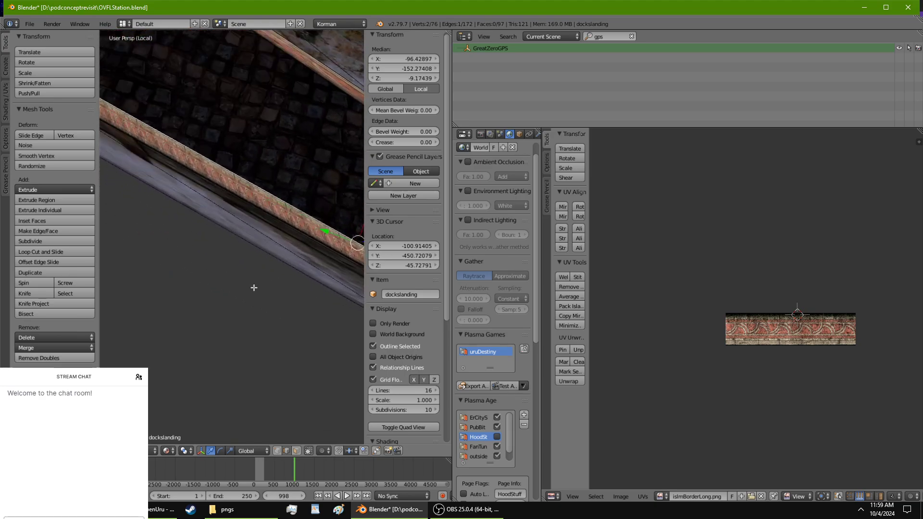
{"action": "middle_click_drag", "start_coordinate": [253, 288], "coordinate": [190, 426], "text": "shift"}
{"action": "scroll", "coordinate": [191, 433], "scroll_direction": "up", "scroll_amount": 4}
{"action": "scroll", "coordinate": [257, 229], "scroll_direction": "up", "scroll_amount": 5}
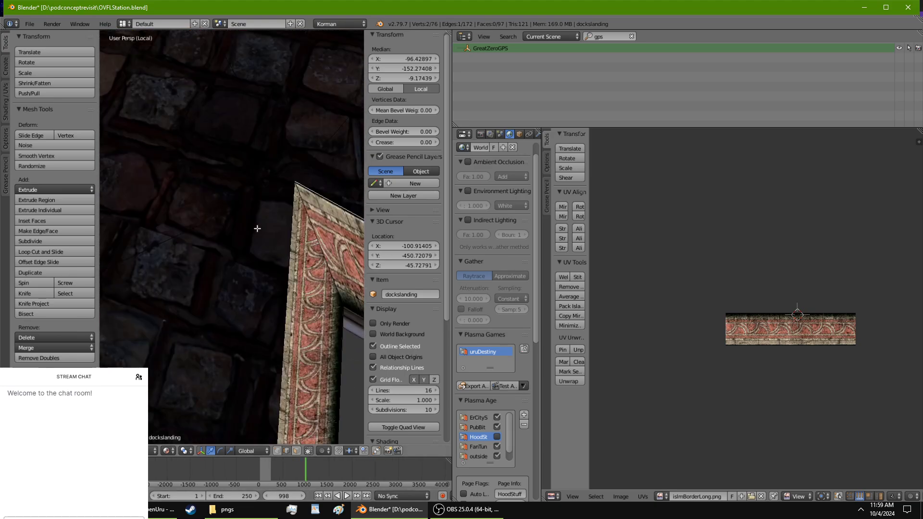
{"action": "middle_click_drag", "start_coordinate": [257, 228], "coordinate": [237, 230]}
{"action": "left_click", "coordinate": [278, 451]}
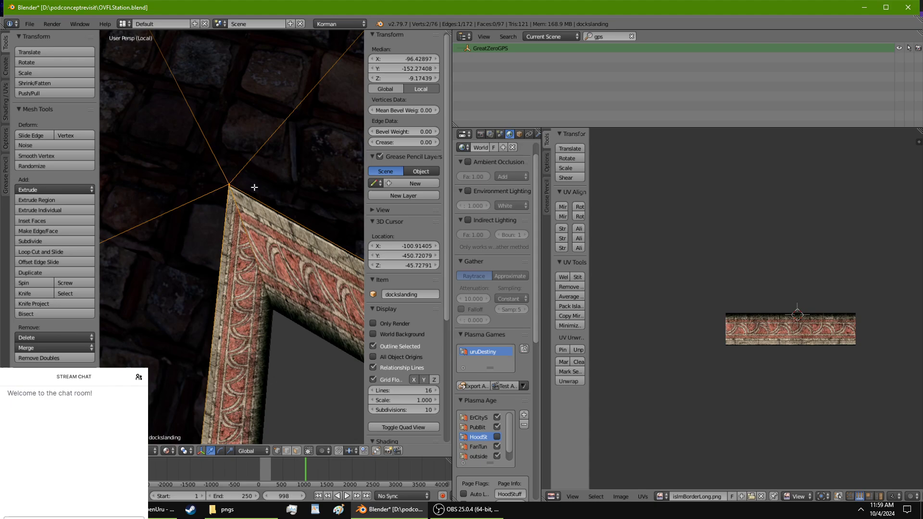
{"action": "right_click", "coordinate": [228, 179]}
{"action": "left_click_drag", "start_coordinate": [239, 157], "coordinate": [238, 181]}
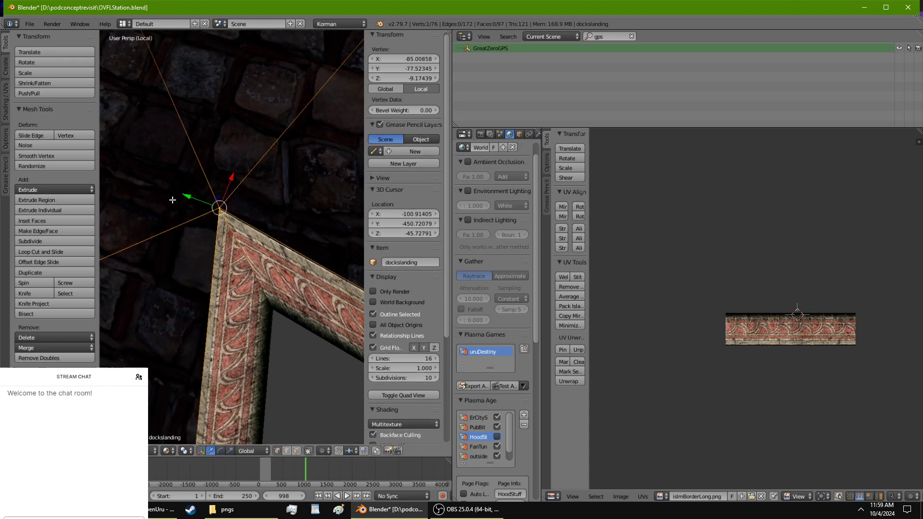
{"action": "left_click_drag", "start_coordinate": [182, 195], "coordinate": [188, 196]}
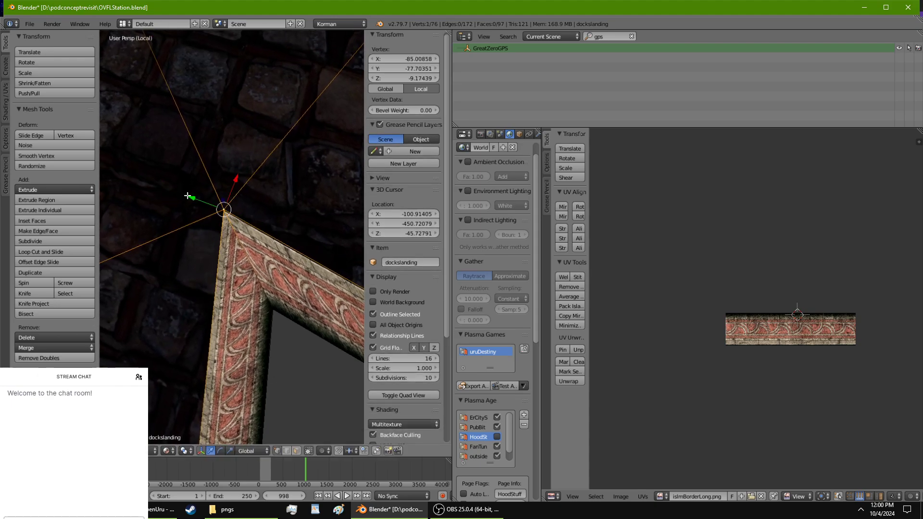
Step: Move the floor-side corner vertex at the strip's other end to about X -109.64, Y -227.60
{"action": "scroll", "coordinate": [228, 186], "scroll_direction": "down", "scroll_amount": 1}
{"action": "middle_click_drag", "start_coordinate": [288, 215], "coordinate": [183, 154], "text": "shift"}
{"action": "scroll", "coordinate": [231, 208], "scroll_direction": "down", "scroll_amount": 4}
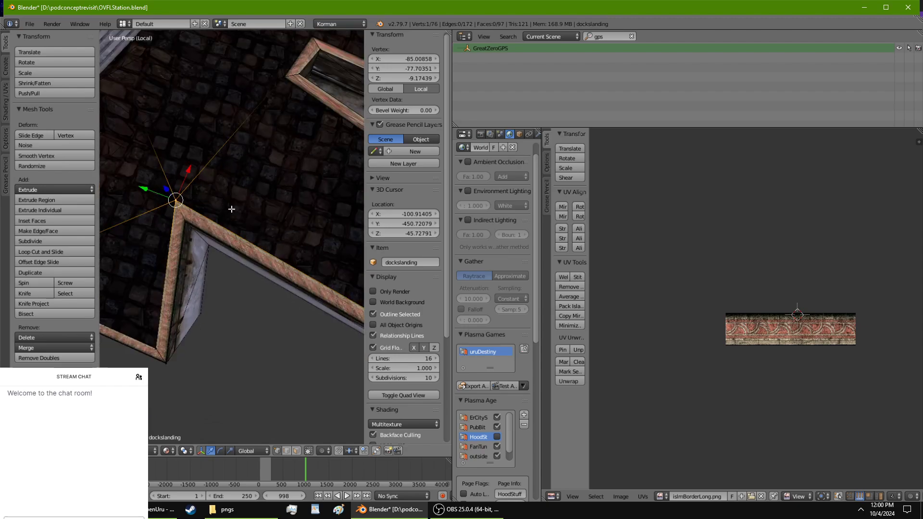
{"action": "middle_click_drag", "start_coordinate": [231, 209], "coordinate": [214, 41], "text": "shift"}
{"action": "middle_click_drag", "start_coordinate": [336, 385], "coordinate": [267, 328], "text": "shift"}
{"action": "scroll", "coordinate": [267, 329], "scroll_direction": "up", "scroll_amount": 5}
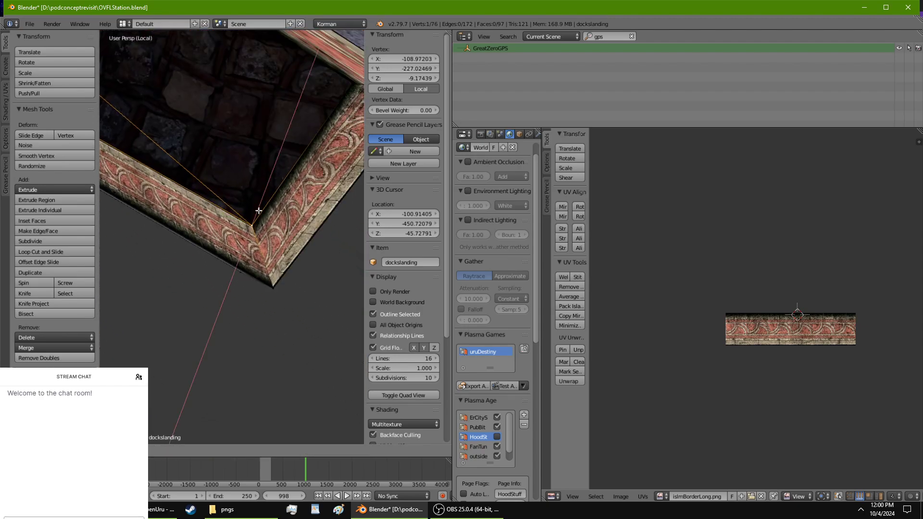
{"action": "left_click_drag", "start_coordinate": [256, 209], "coordinate": [236, 233]}
{"action": "left_click_drag", "start_coordinate": [233, 234], "coordinate": [243, 238]}
{"action": "middle_click_drag", "start_coordinate": [275, 206], "coordinate": [242, 239], "text": "shift"}
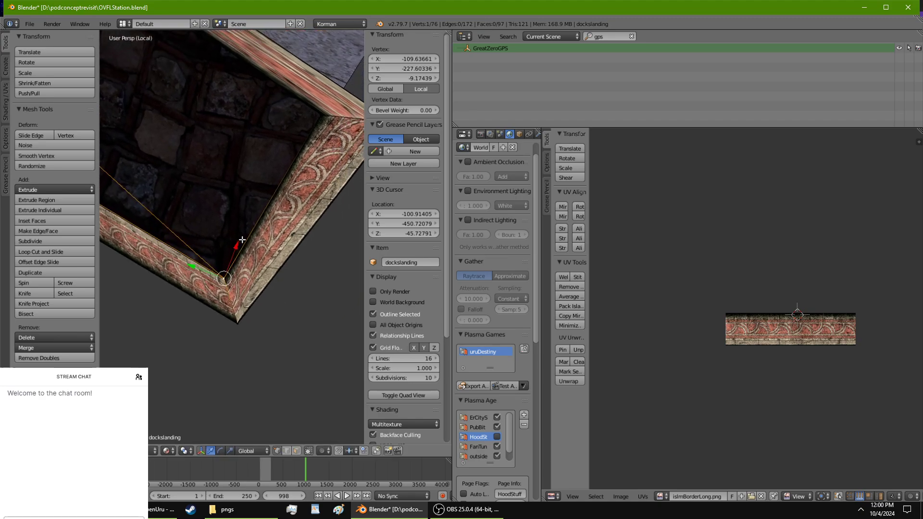
Step: Select the next floor-side corner vertex of the border, move it to about Y -230.80, adjust it along X, and clear the selection
{"action": "right_click", "coordinate": [323, 112]}
{"action": "left_click_drag", "start_coordinate": [312, 113], "coordinate": [330, 121]}
{"action": "key", "text": "ctrl+z"}
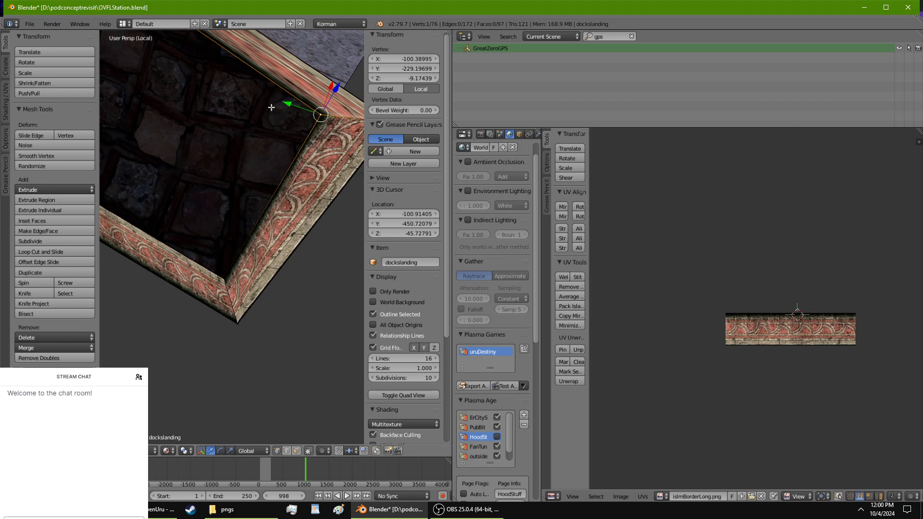
{"action": "left_click_drag", "start_coordinate": [296, 101], "coordinate": [322, 120]}
{"action": "middle_click_drag", "start_coordinate": [315, 115], "coordinate": [280, 134], "text": "shift"}
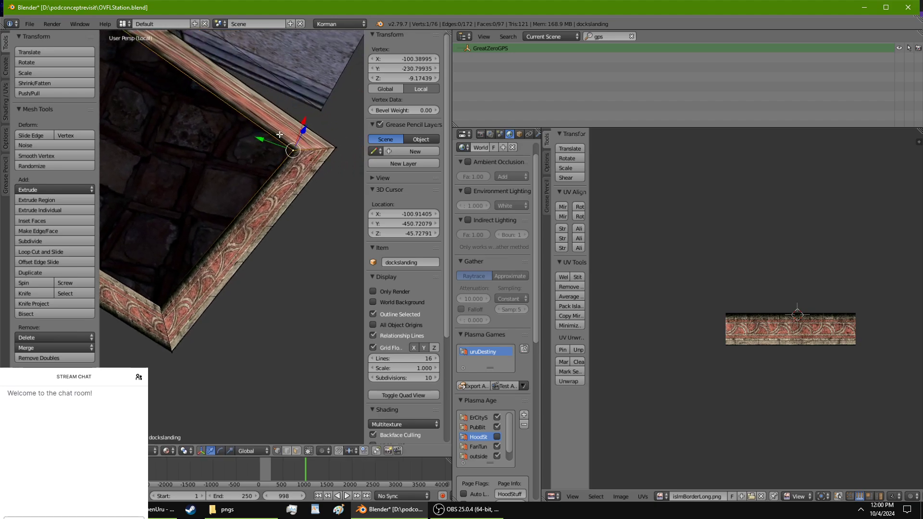
{"action": "left_click_drag", "start_coordinate": [305, 117], "coordinate": [288, 131]}
{"action": "middle_click_drag", "start_coordinate": [219, 171], "coordinate": [226, 308], "text": "shift"}
{"action": "key", "text": "a"}
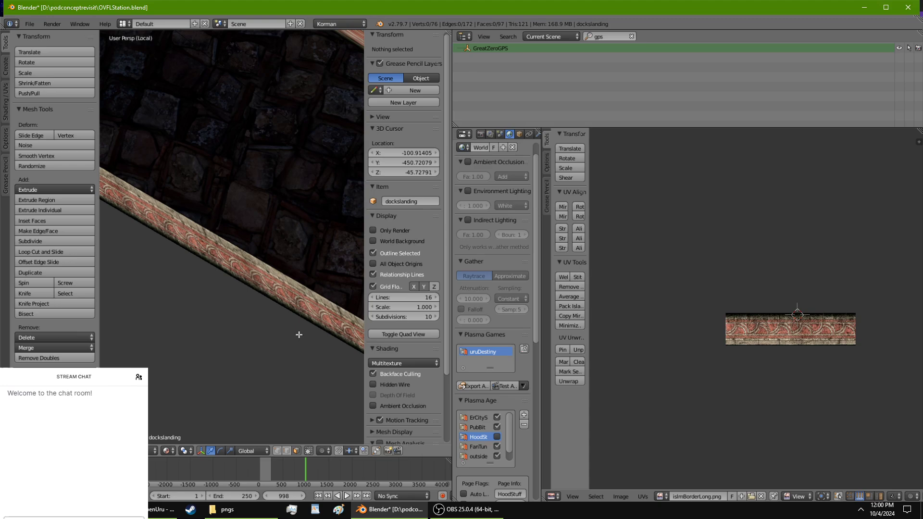
Step: Select the border strip's face and adjust the lower edge of its UV rectangle vertically to fit the border texture
{"action": "right_click", "coordinate": [286, 296]}
{"action": "scroll", "coordinate": [740, 355], "scroll_direction": "down", "scroll_amount": 4}
{"action": "middle_click_drag", "start_coordinate": [671, 336], "coordinate": [776, 372]}
{"action": "scroll", "coordinate": [776, 372], "scroll_direction": "up", "scroll_amount": 1}
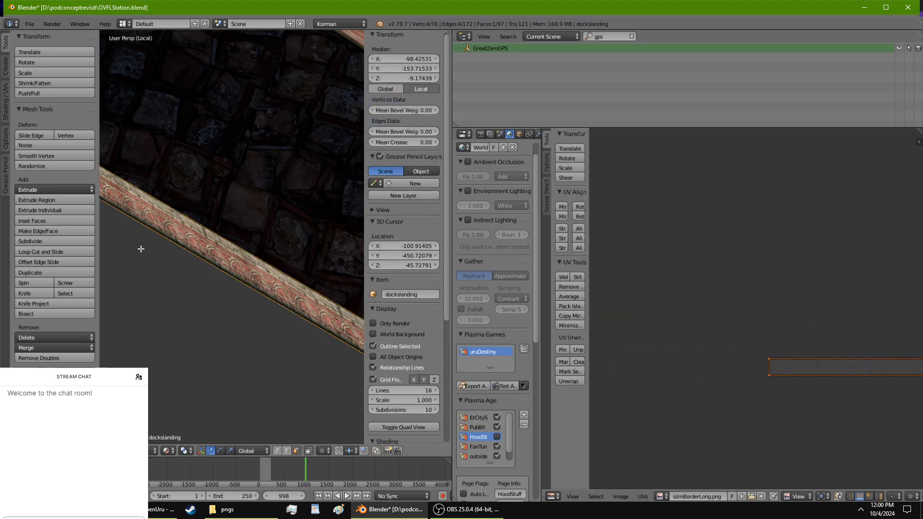
{"action": "middle_click_drag", "start_coordinate": [140, 249], "coordinate": [169, 138]}
{"action": "scroll", "coordinate": [197, 180], "scroll_direction": "up", "scroll_amount": 7}
{"action": "middle_click_drag", "start_coordinate": [201, 183], "coordinate": [211, 188]}
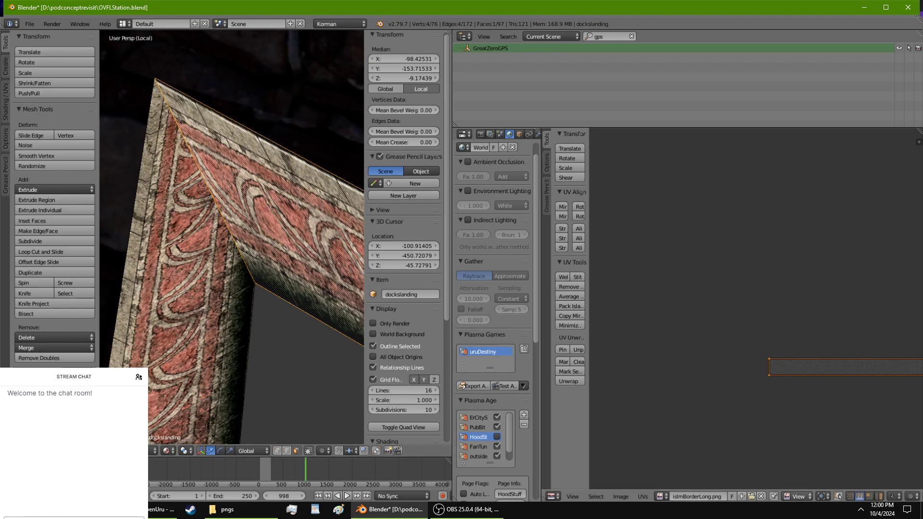
{"action": "left_click", "coordinate": [849, 495]}
{"action": "key", "text": "g"}
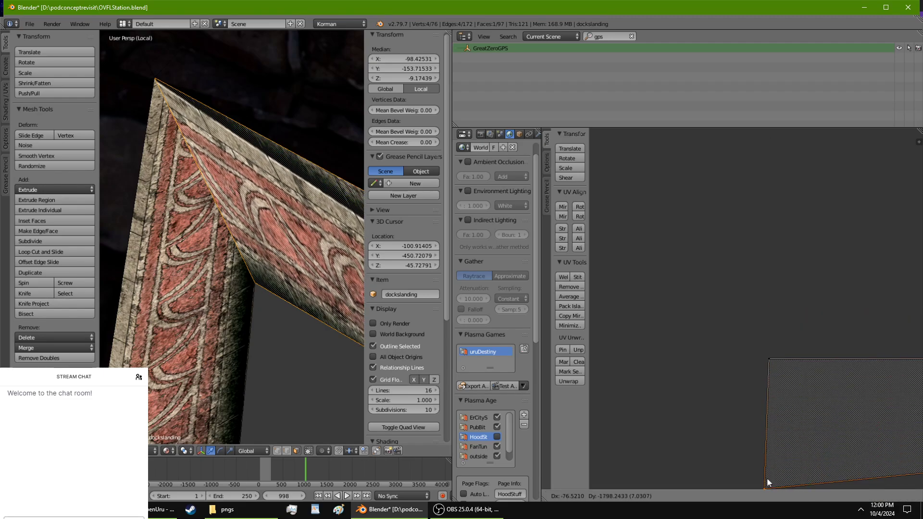
{"action": "left_click", "coordinate": [667, 419]}
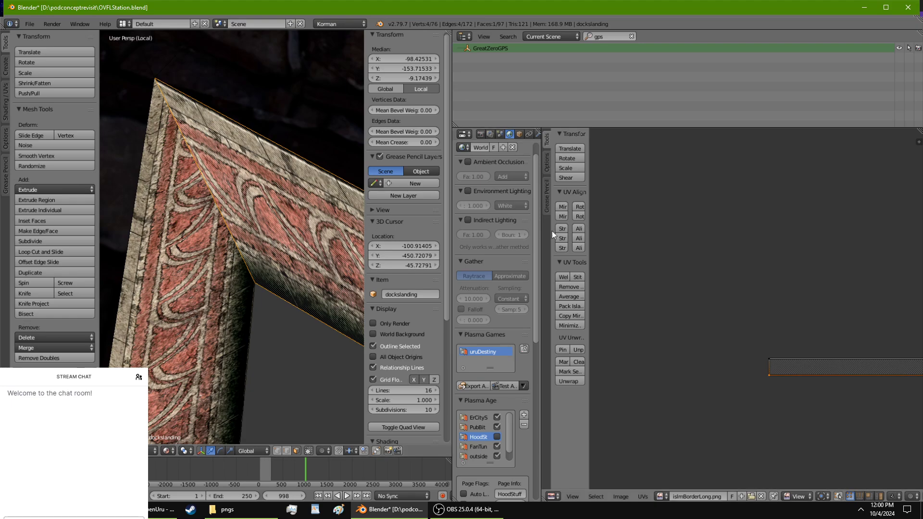
Step: Compare the adjoining strip's UV layout and mirror the border face's UVs horizontally so its pattern matches at the corner
{"action": "scroll", "coordinate": [787, 299], "scroll_direction": "down", "scroll_amount": 5}
{"action": "middle_click_drag", "start_coordinate": [816, 348], "coordinate": [824, 288]}
{"action": "scroll", "coordinate": [820, 330], "scroll_direction": "up", "scroll_amount": 4}
{"action": "scroll", "coordinate": [824, 287], "scroll_direction": "up", "scroll_amount": 6}
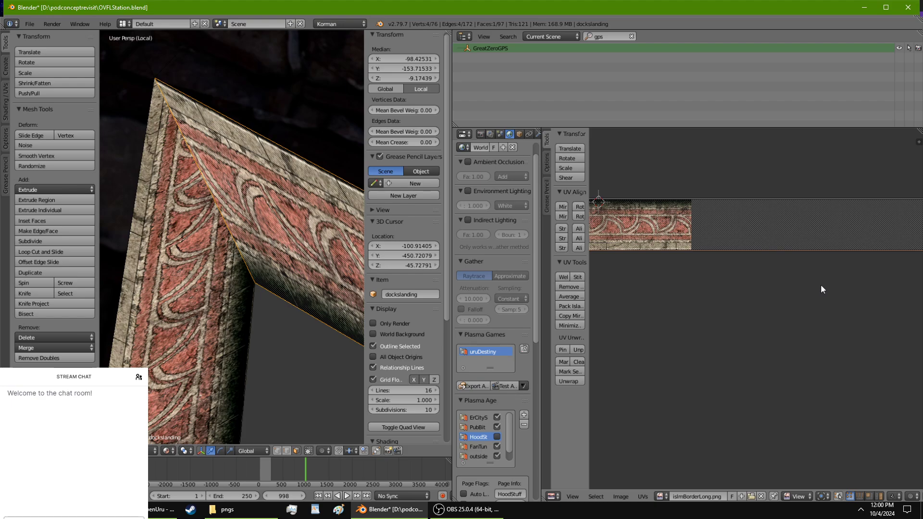
{"action": "middle_click_drag", "start_coordinate": [247, 266], "coordinate": [277, 277]}
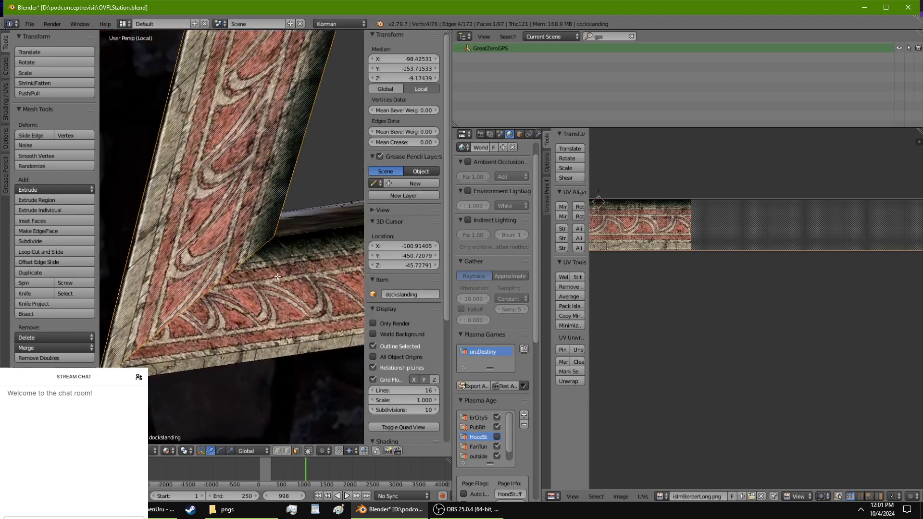
{"action": "right_click", "coordinate": [299, 303]}
{"action": "scroll", "coordinate": [747, 243], "scroll_direction": "down", "scroll_amount": 6}
{"action": "middle_click_drag", "start_coordinate": [745, 250], "coordinate": [794, 267]}
{"action": "scroll", "coordinate": [769, 238], "scroll_direction": "up", "scroll_amount": 5}
{"action": "right_click", "coordinate": [253, 174]}
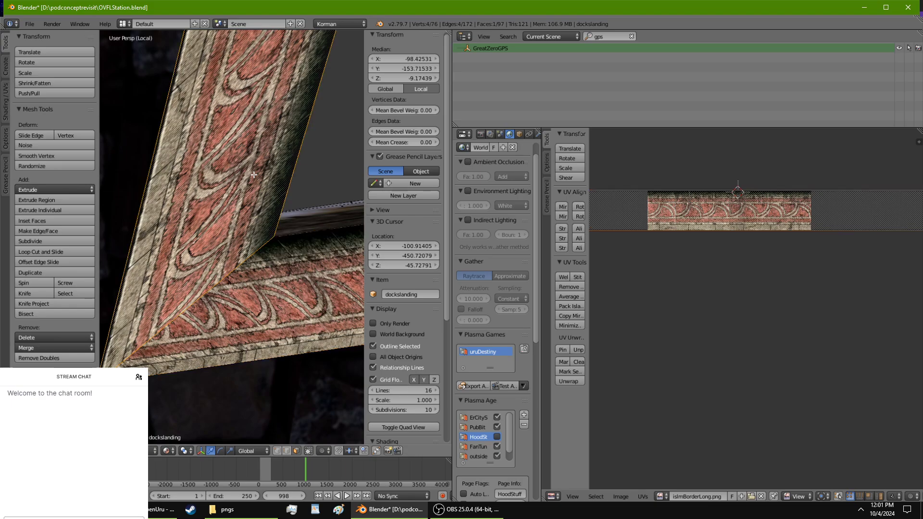
{"action": "middle_click_drag", "start_coordinate": [254, 174], "coordinate": [168, 170]}
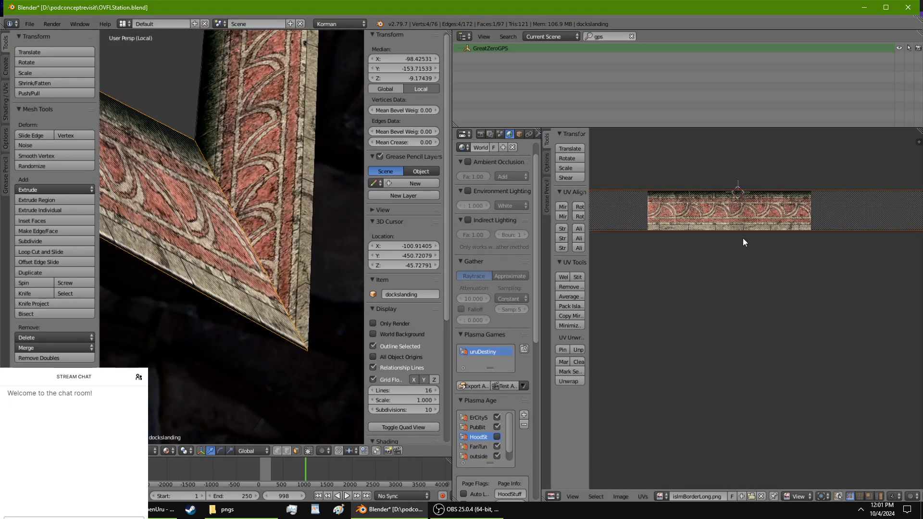
{"action": "left_click", "coordinate": [562, 207]}
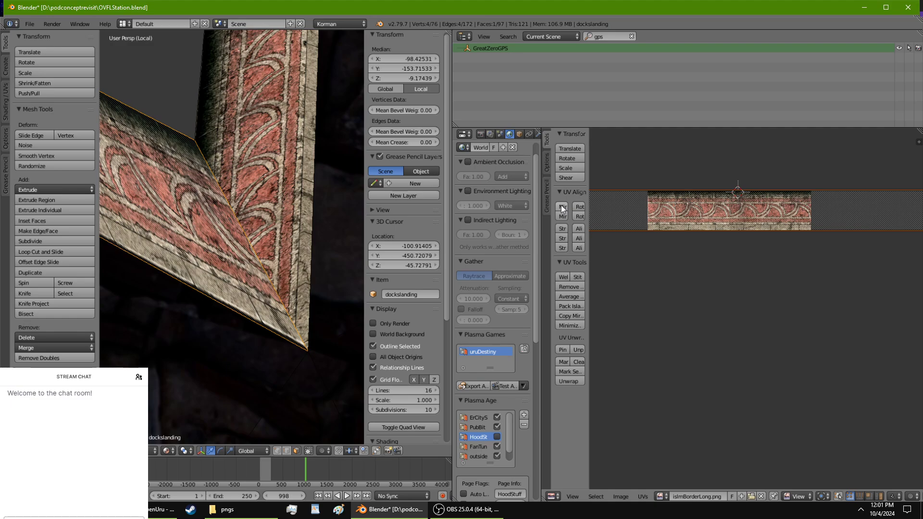
Step: Move the outer corner's UV vertex at the face's near end outward by about -472 in X and 12 in Y
{"action": "middle_click_drag", "start_coordinate": [269, 217], "coordinate": [226, 256]}
{"action": "scroll", "coordinate": [157, 236], "scroll_direction": "down", "scroll_amount": 4}
{"action": "middle_click_drag", "start_coordinate": [691, 275], "coordinate": [803, 338]}
{"action": "scroll", "coordinate": [758, 356], "scroll_direction": "up", "scroll_amount": 3}
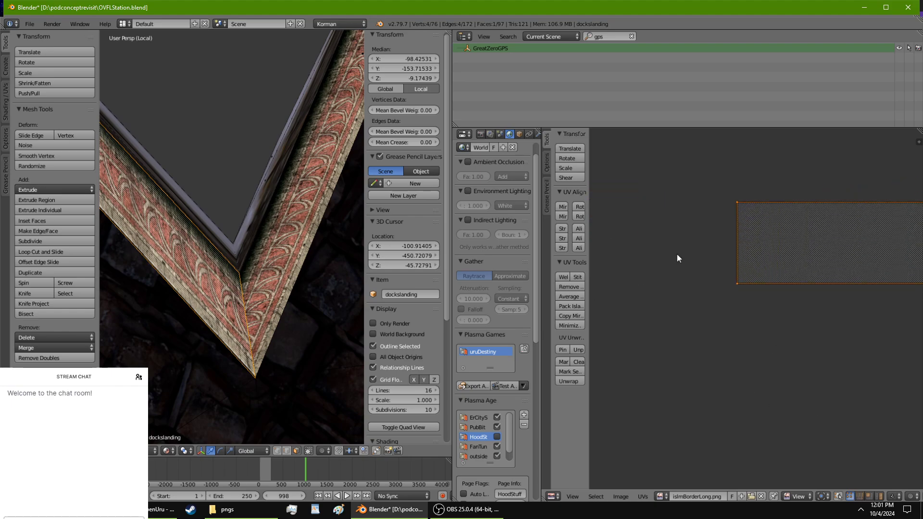
{"action": "right_click_drag", "start_coordinate": [738, 284], "coordinate": [740, 314]}
{"action": "right_click", "coordinate": [740, 313]}
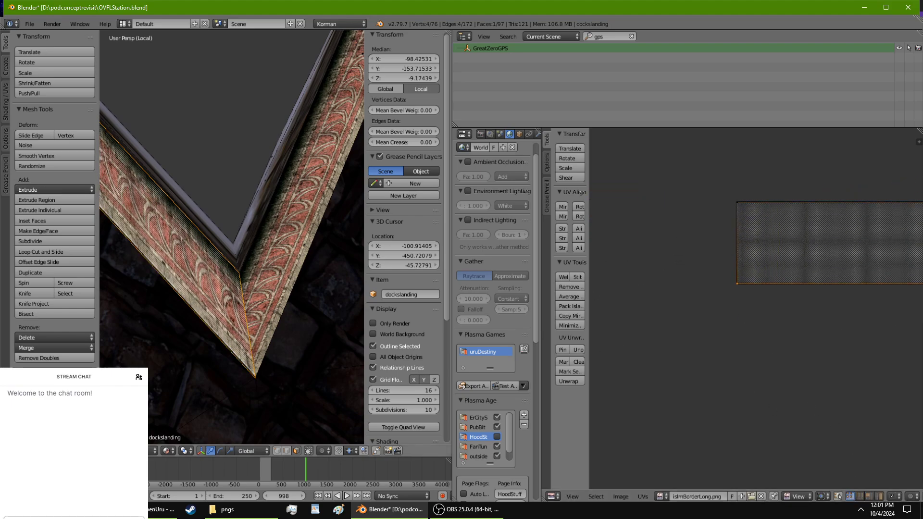
{"action": "middle_click_drag", "start_coordinate": [187, 337], "coordinate": [182, 307]}
{"action": "scroll", "coordinate": [183, 307], "scroll_direction": "up", "scroll_amount": 5}
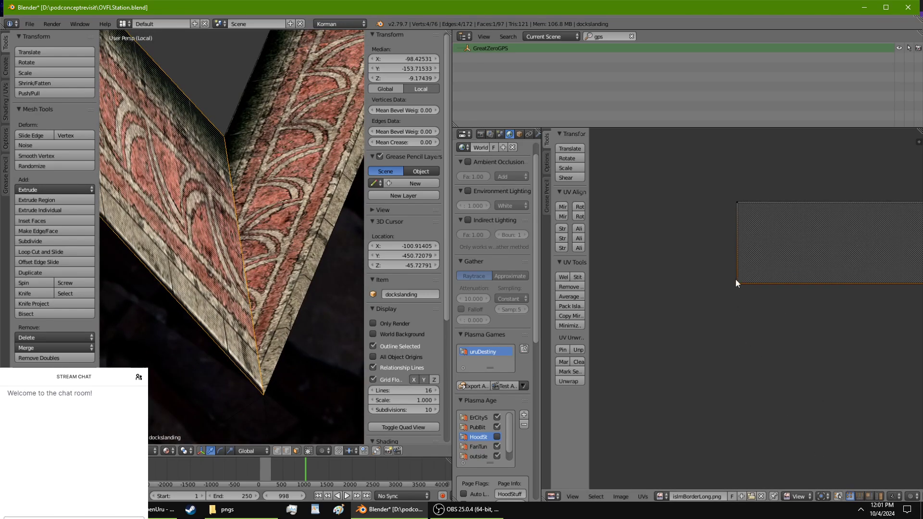
{"action": "key", "text": "g"}
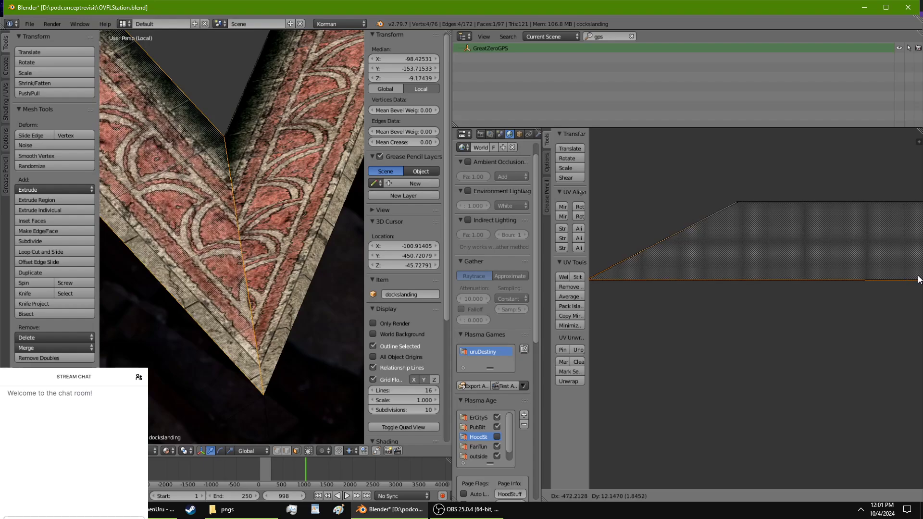
{"action": "left_click", "coordinate": [920, 277]}
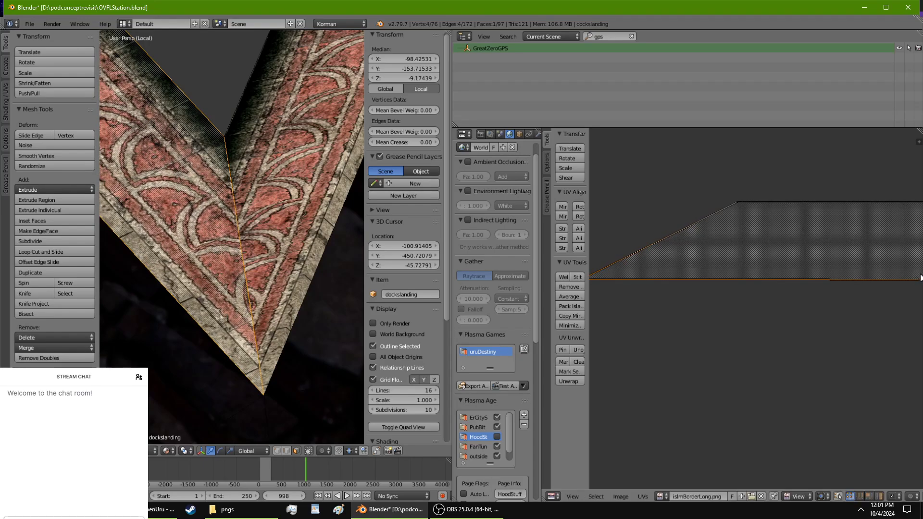
Step: Move the inner corner's UV vertex by about 137 in X and 5 in Y, and nudge the outer one by about -15, -5
{"action": "right_click", "coordinate": [737, 201]}
{"action": "key", "text": "g"}
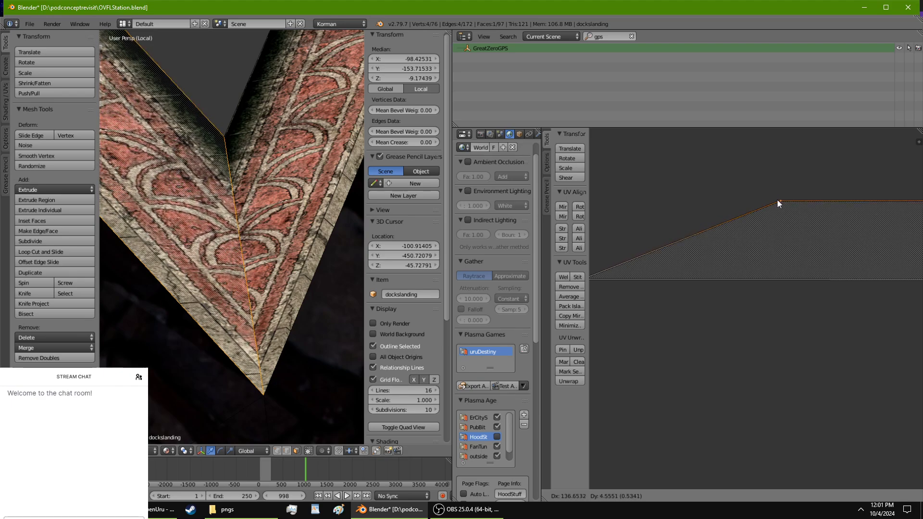
{"action": "left_click", "coordinate": [777, 199]}
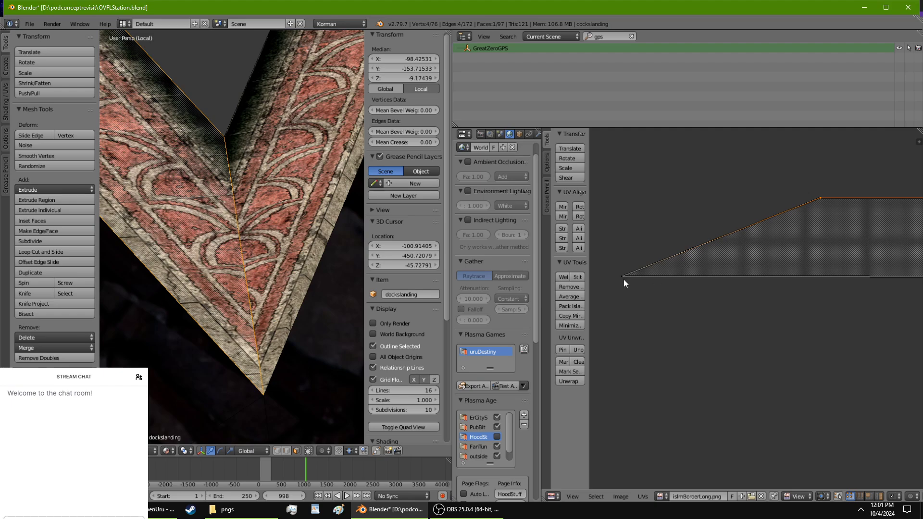
{"action": "right_click", "coordinate": [623, 279]}
{"action": "key", "text": "g"}
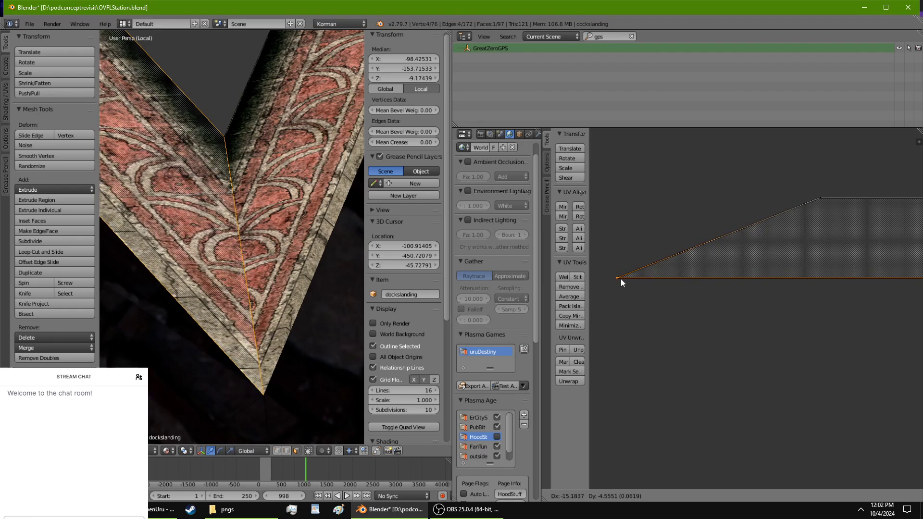
{"action": "left_click", "coordinate": [621, 279]}
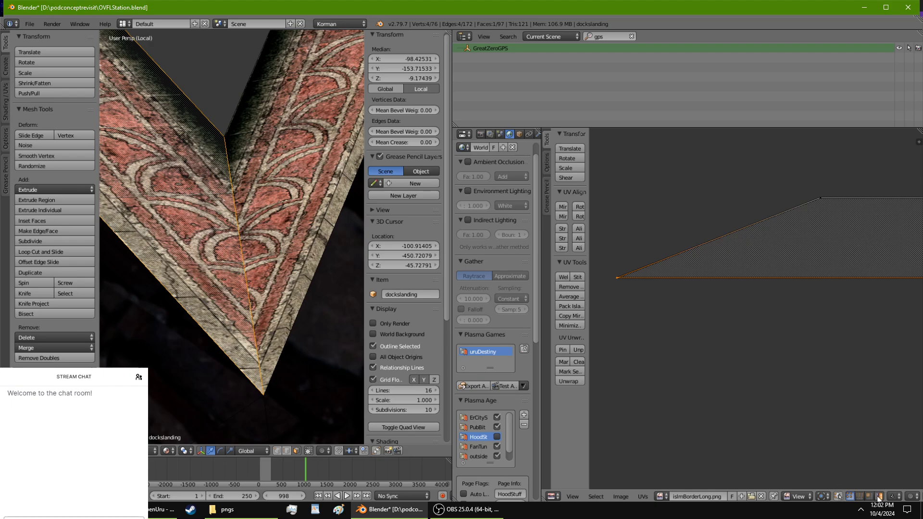
Step: Select all of the face's UVs, shift them along X to align the pattern at the mitre, and raise them about 7.6
{"action": "key", "text": "a"}
{"action": "key", "text": "a"}
{"action": "key", "text": "g"}
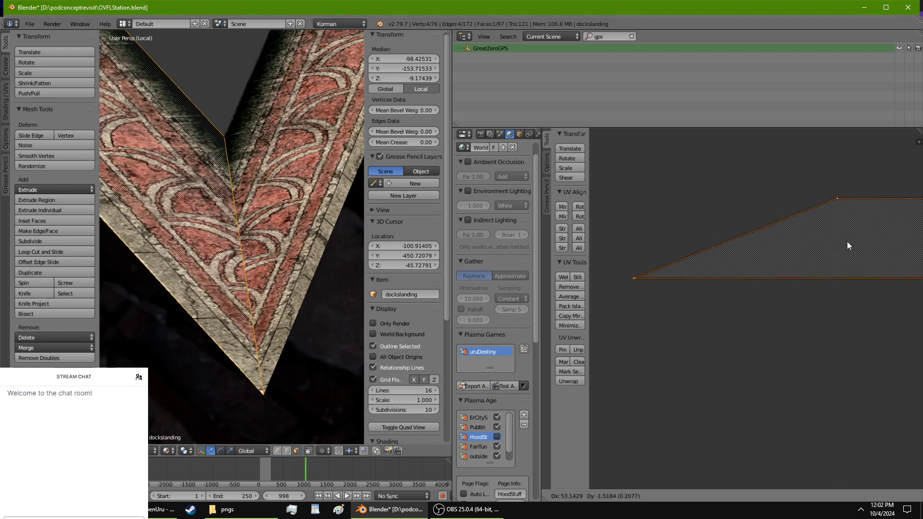
{"action": "left_click", "coordinate": [874, 241]}
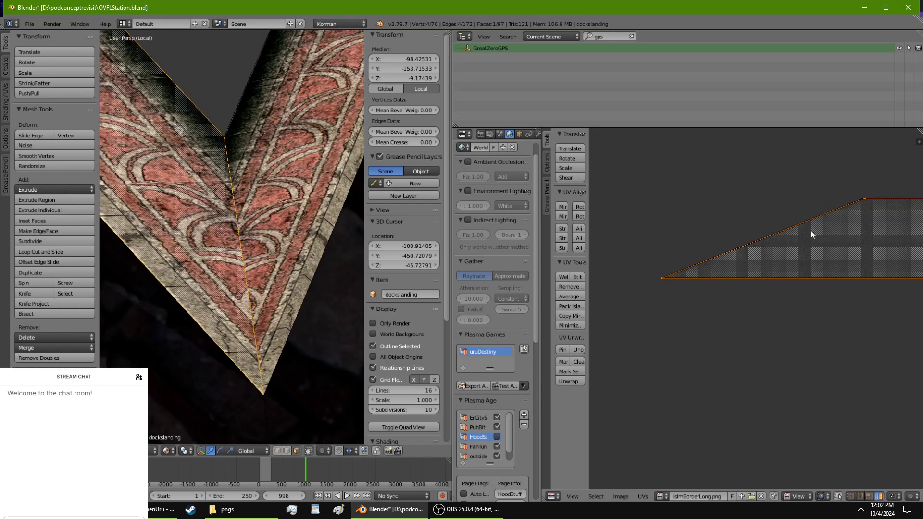
{"action": "key", "text": "g"}
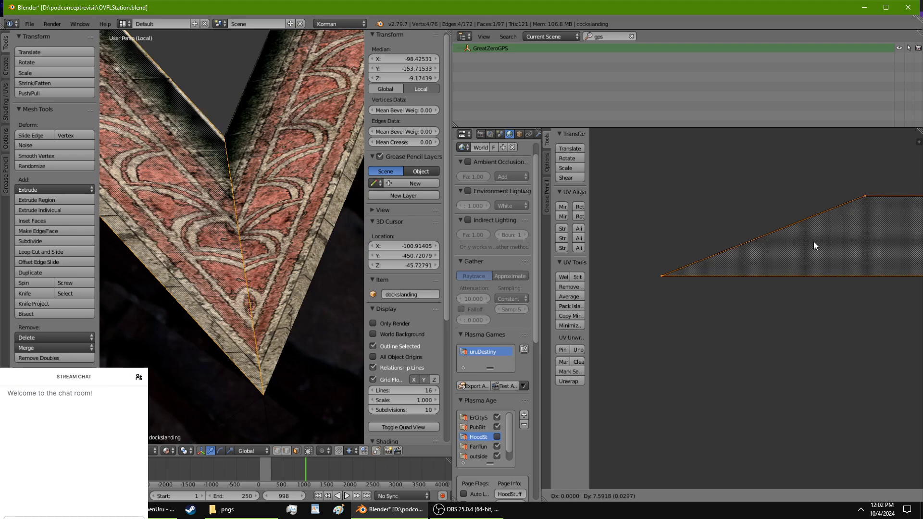
{"action": "left_click", "coordinate": [815, 245]}
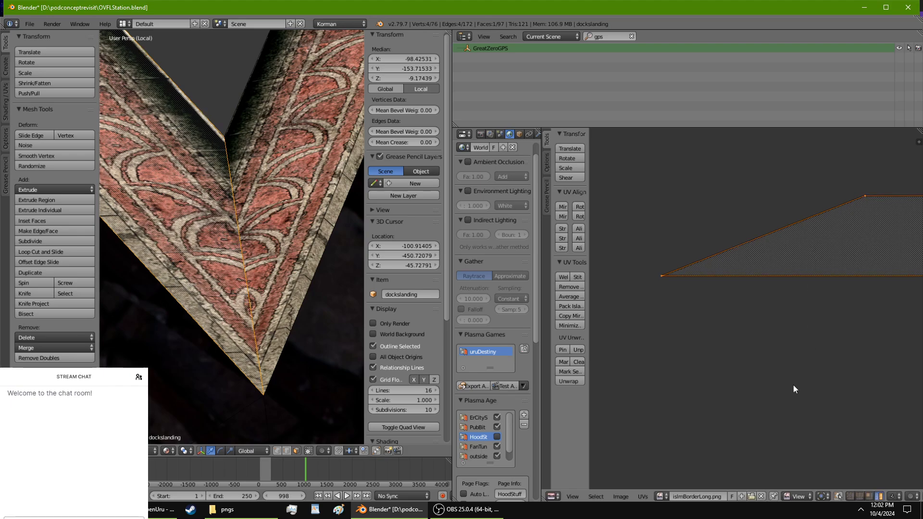
Step: Try to select the border face's inner corner UV vertex with UV sync selection turned on
{"action": "left_click", "coordinate": [837, 496]}
{"action": "right_click", "coordinate": [864, 203]}
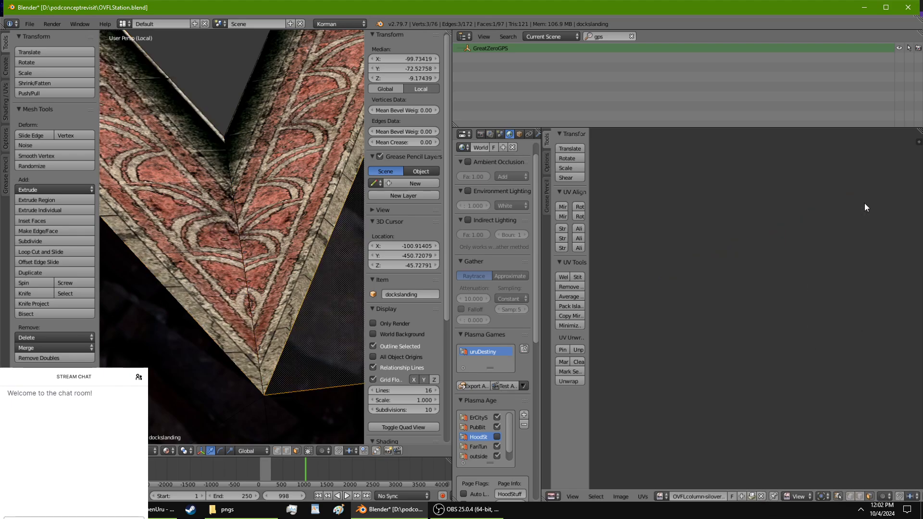
{"action": "right_click", "coordinate": [223, 258]}
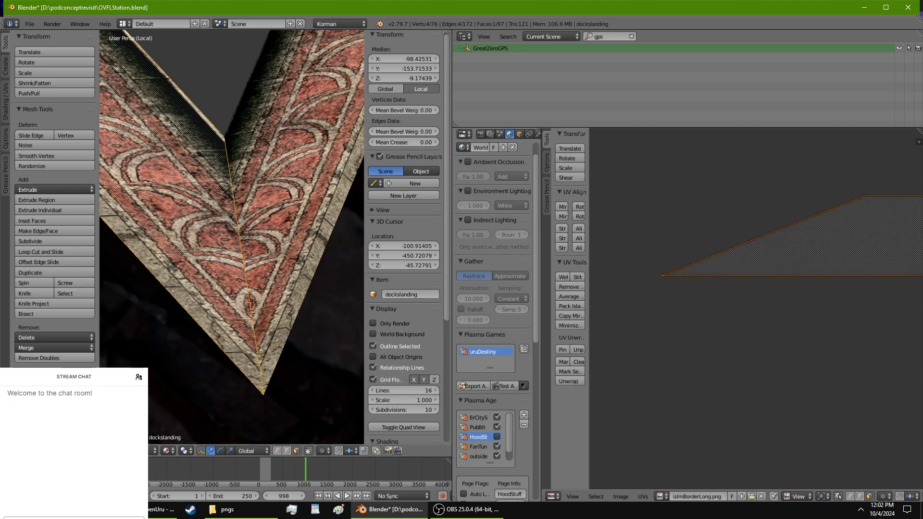
{"action": "left_click", "coordinate": [852, 495]}
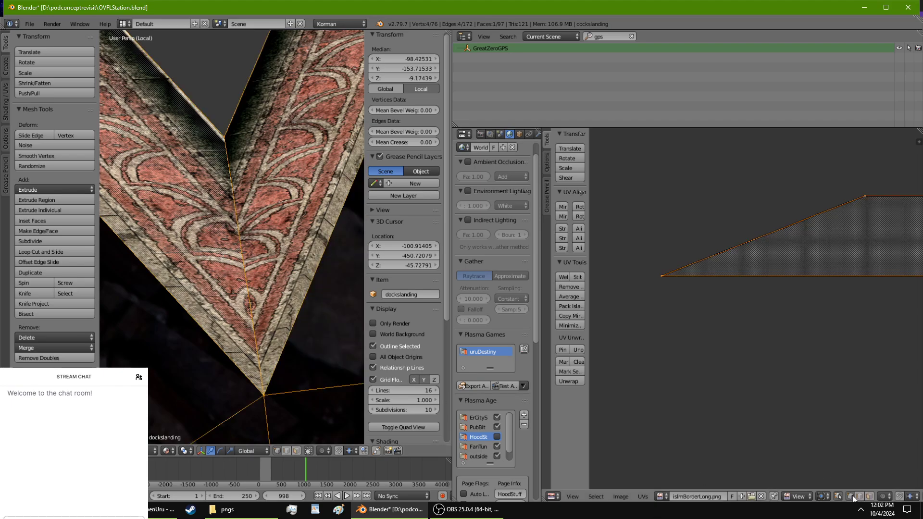
{"action": "right_click", "coordinate": [861, 190]}
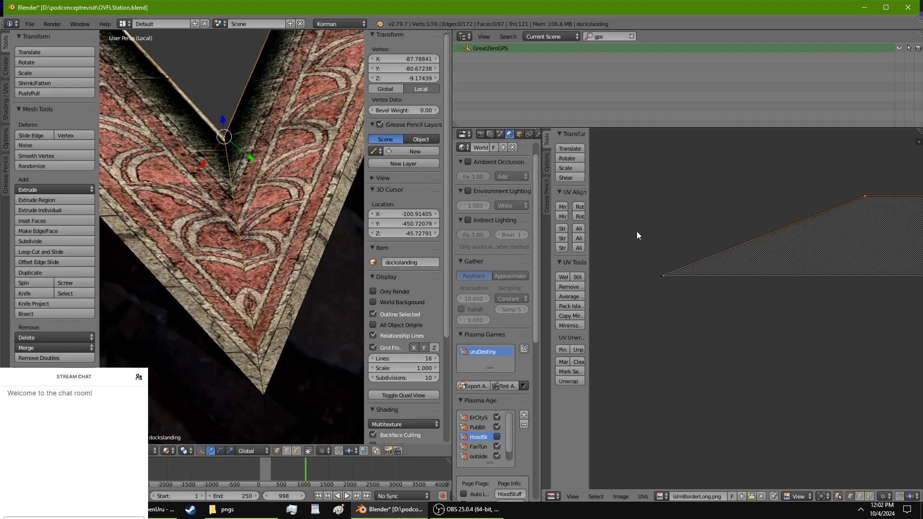
Step: Select both border faces that meet at the corner, turn off UV sync selection, and use UV vertex selection
{"action": "left_click", "coordinate": [295, 451]}
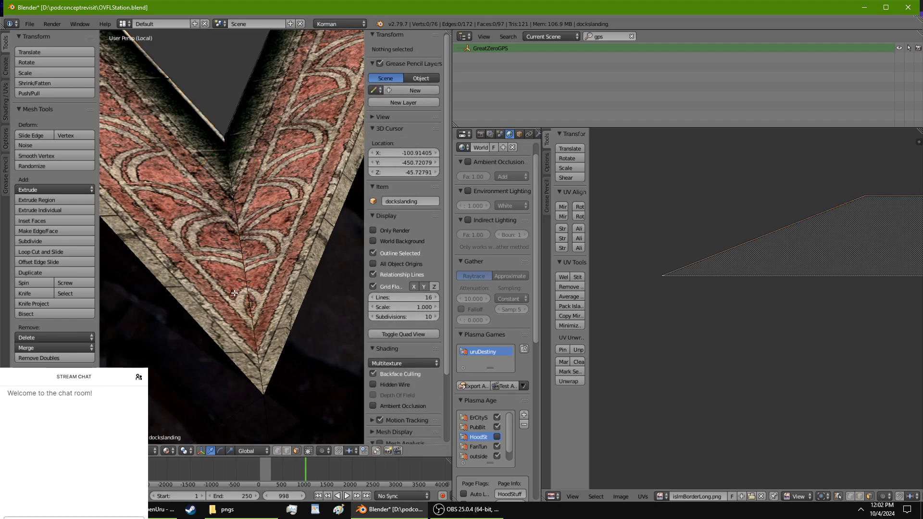
{"action": "right_click", "coordinate": [216, 250]}
{"action": "right_click", "coordinate": [262, 239], "text": "shift"}
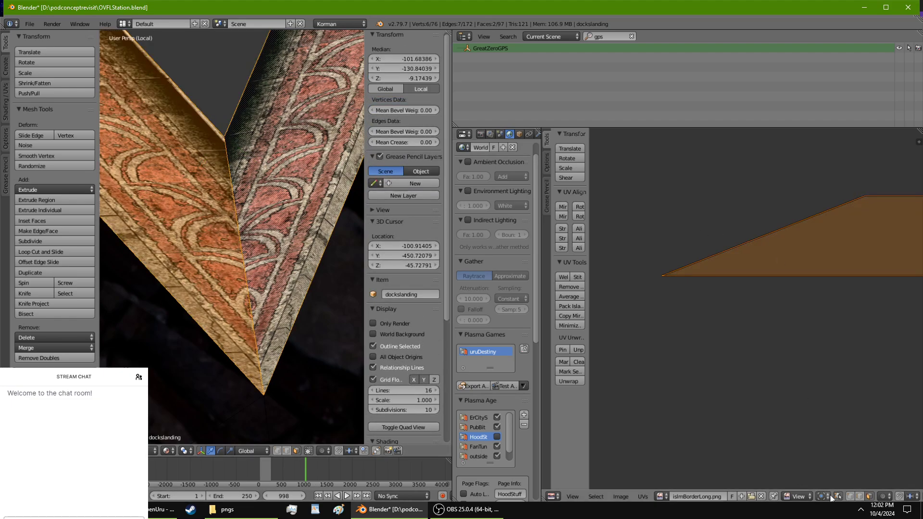
{"action": "left_click", "coordinate": [850, 497]}
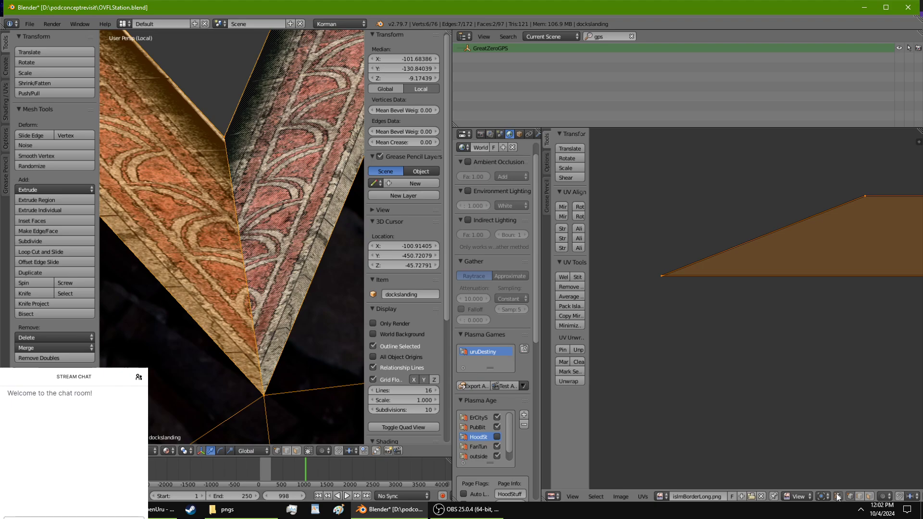
{"action": "left_click", "coordinate": [837, 497]}
{"action": "left_click", "coordinate": [850, 498]}
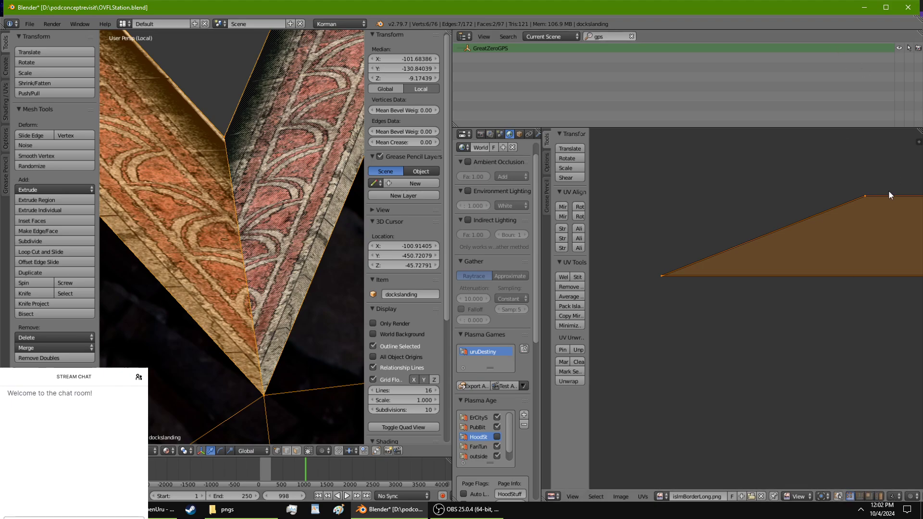
Step: Nudge the border face's inner corner UV vertex twice, finishing with a move of about -19 in X and -5 in Y
{"action": "mouse_move", "coordinate": [867, 191]}
{"action": "right_mouse_down"}
{"action": "mouse_move", "coordinate": [853, 183]}
{"action": "mouse_move", "coordinate": [846, 195]}
{"action": "mouse_move", "coordinate": [854, 186]}
{"action": "mouse_move", "coordinate": [865, 201]}
{"action": "mouse_move", "coordinate": [889, 198]}
{"action": "mouse_move", "coordinate": [861, 199]}
{"action": "right_mouse_up"}
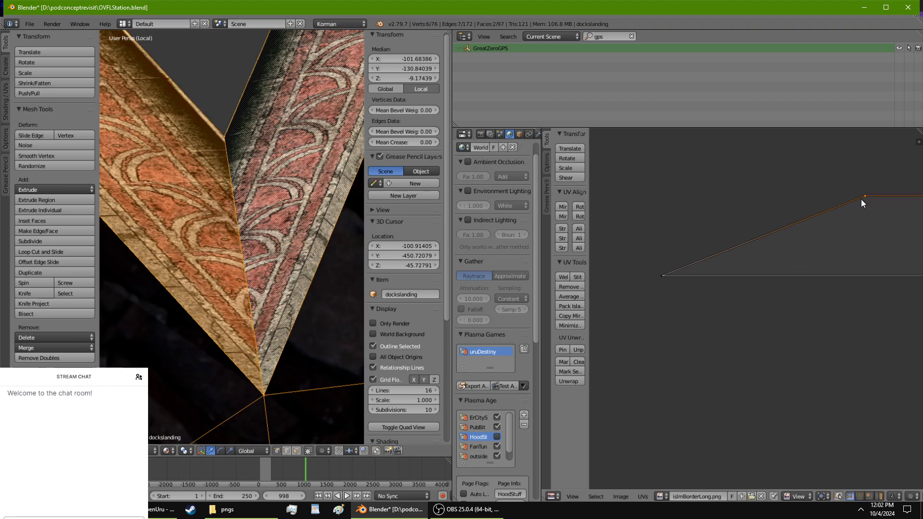
{"action": "key", "text": "g"}
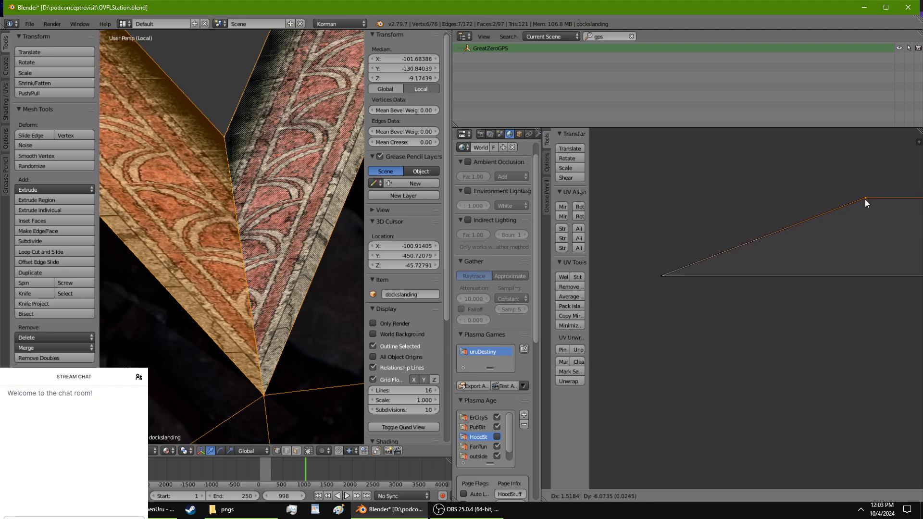
{"action": "left_click", "coordinate": [868, 197]}
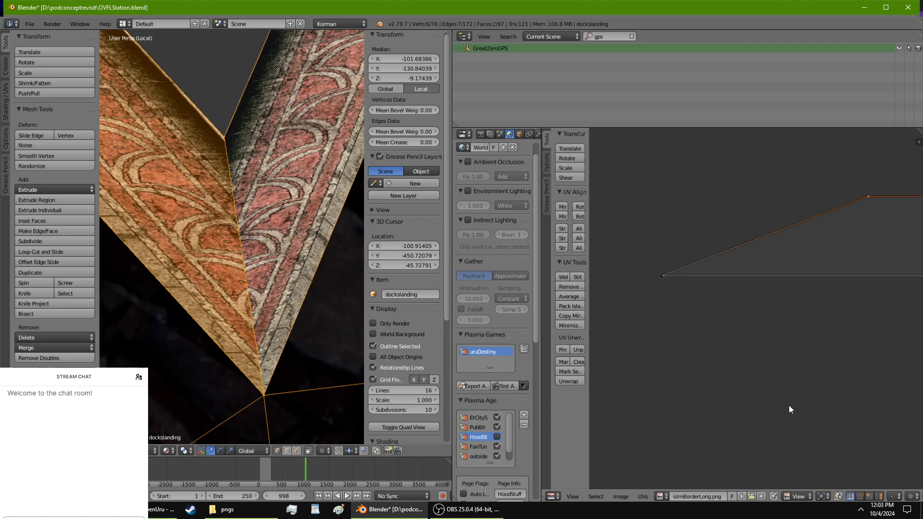
{"action": "scroll", "coordinate": [863, 207], "scroll_direction": "up", "scroll_amount": 2}
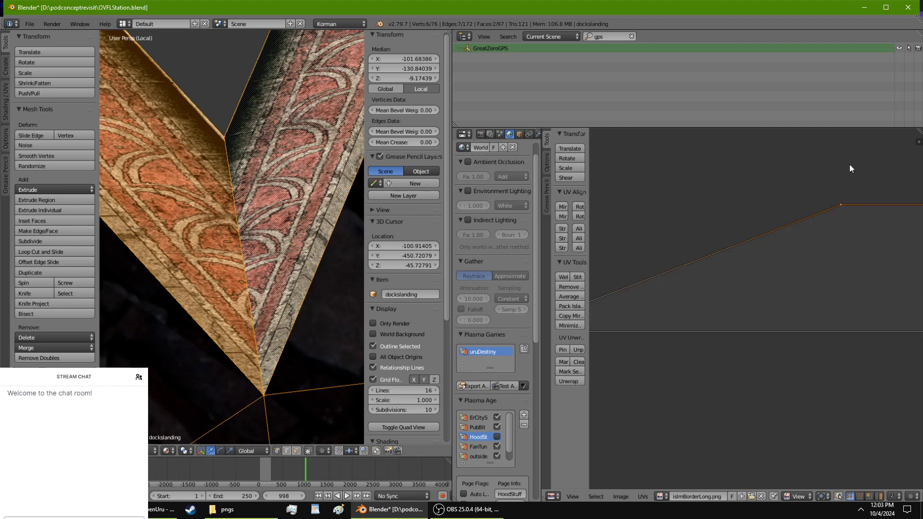
{"action": "key", "text": "g"}
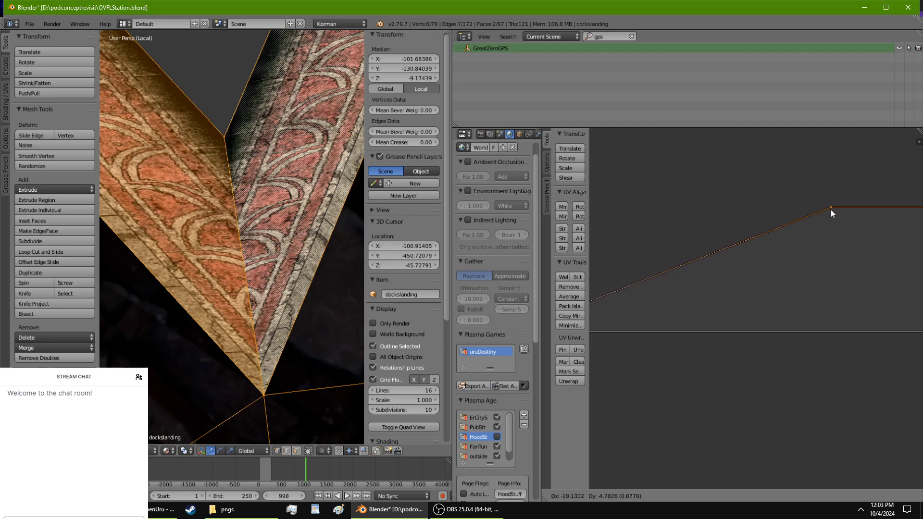
{"action": "left_click", "coordinate": [830, 213]}
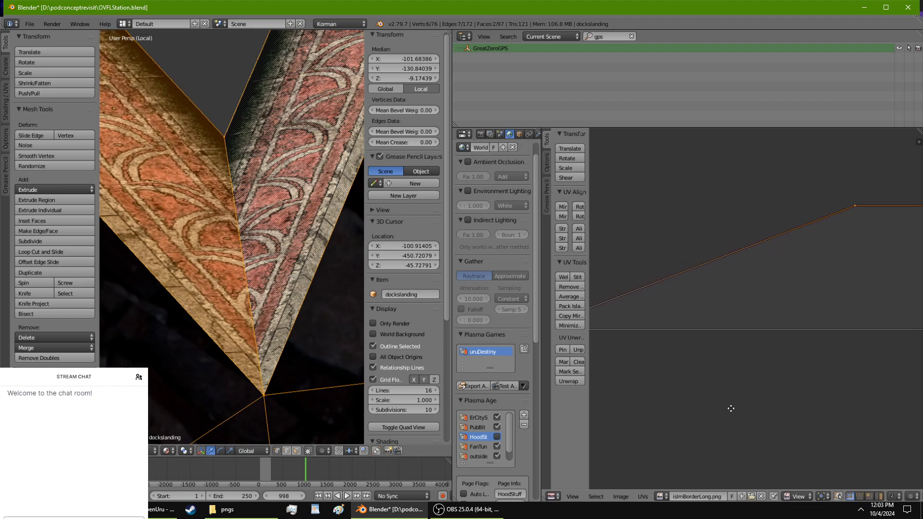
Step: Try to nudge the outer corner's UV vertex by about 11 in X and -1 in Y
{"action": "middle_click_drag", "start_coordinate": [731, 406], "coordinate": [898, 396]}
{"action": "right_click", "coordinate": [717, 324]}
{"action": "key", "text": "g"}
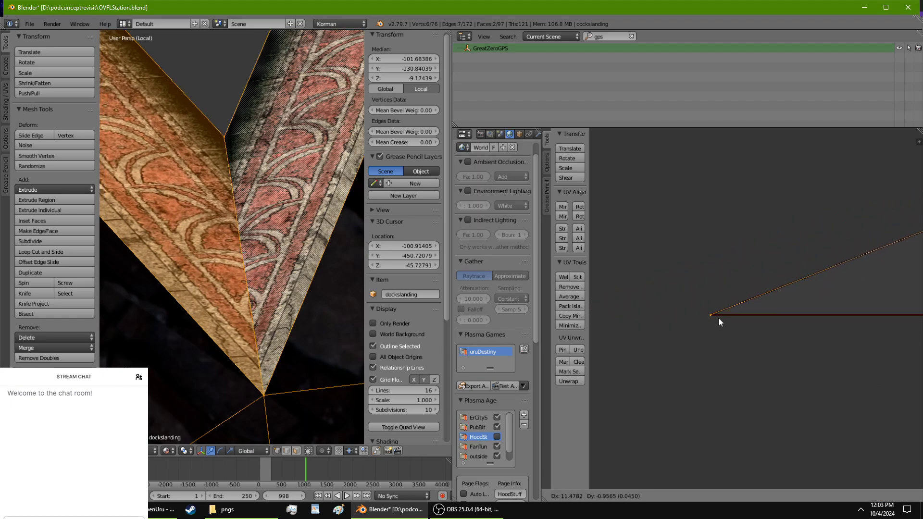
{"action": "left_click", "coordinate": [719, 318]}
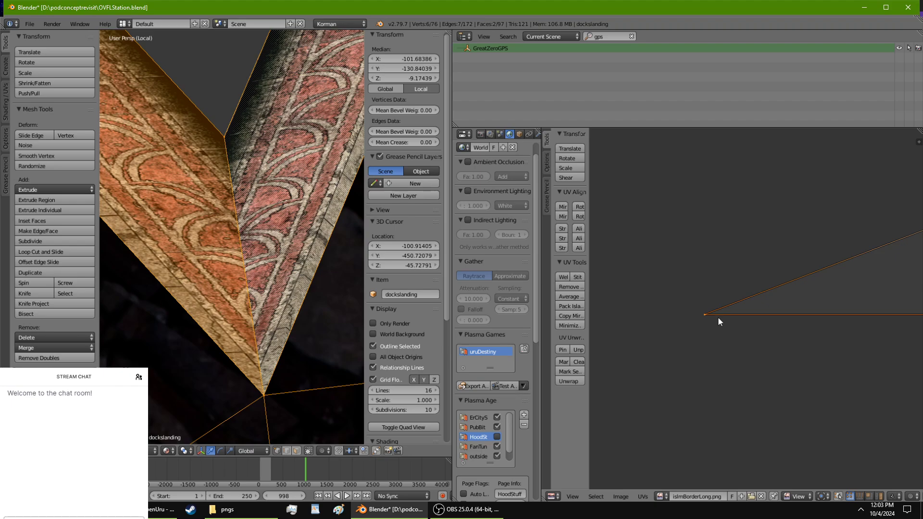
Step: Leave Edit Mode and examine how the border pattern meets at the mitred corner, close up and from farther away
{"action": "key", "text": "Tab"}
{"action": "middle_click_drag", "start_coordinate": [284, 272], "coordinate": [225, 272]}
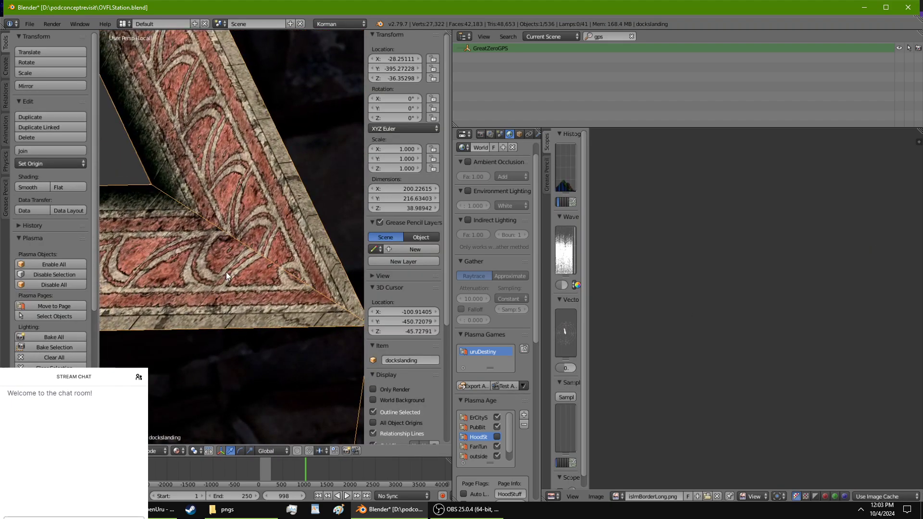
{"action": "scroll", "coordinate": [226, 272], "scroll_direction": "down", "scroll_amount": 4}
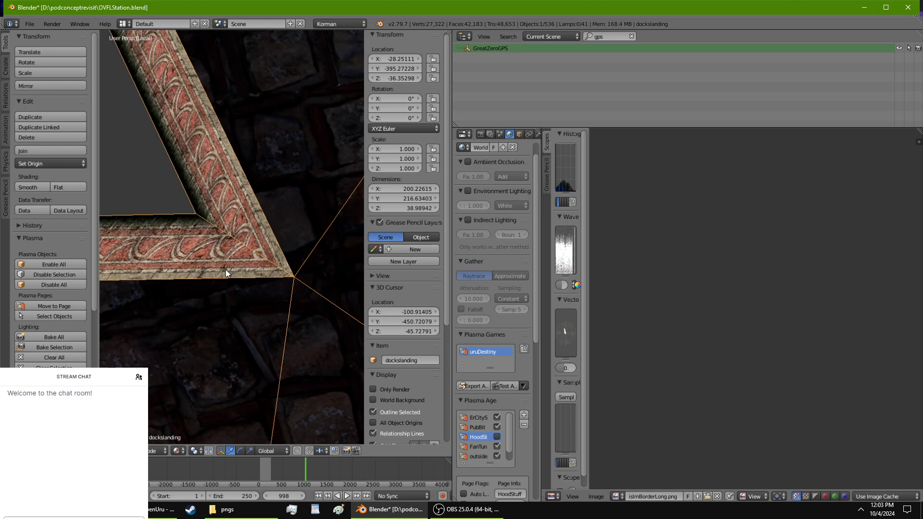
{"action": "scroll", "coordinate": [226, 269], "scroll_direction": "up", "scroll_amount": 4}
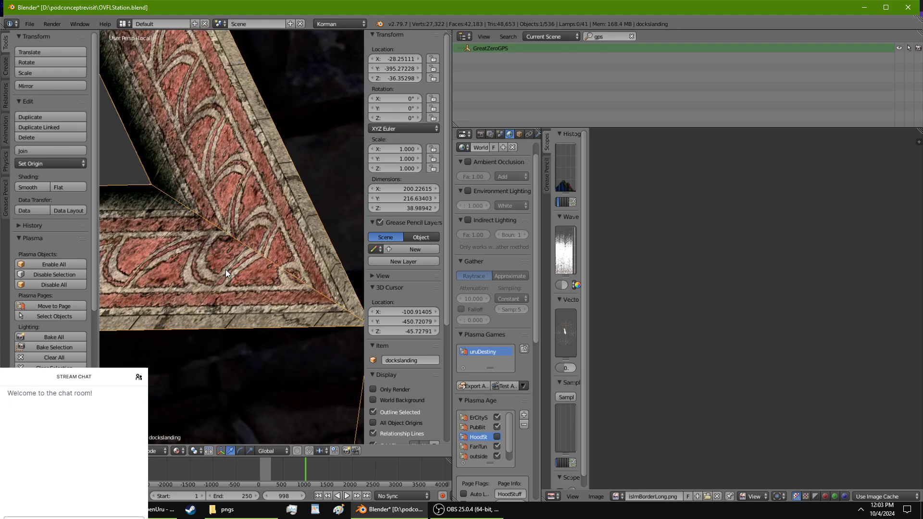
{"action": "scroll", "coordinate": [226, 270], "scroll_direction": "down", "scroll_amount": 3}
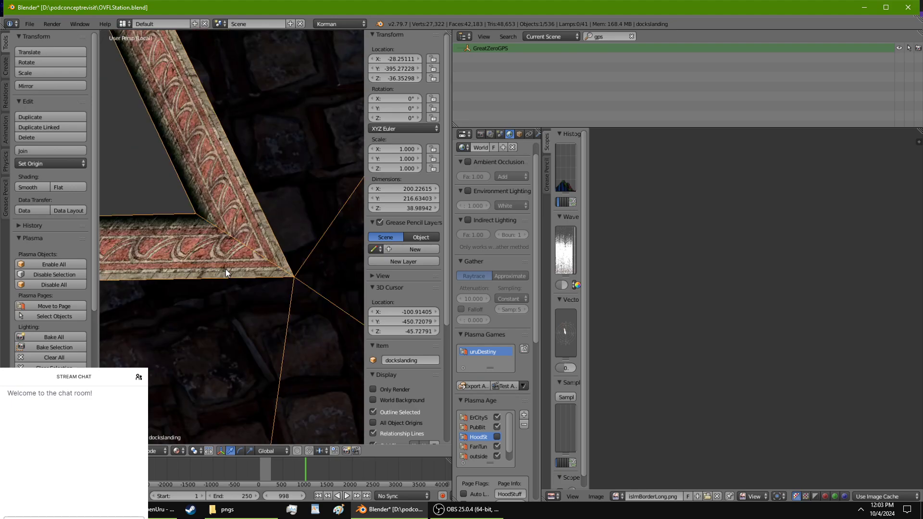
Step: Return to Edit Mode and move the outer corner's UV vertex at the face's other end by about 217 in X and -6 in Y
{"action": "key", "text": "Tab"}
{"action": "middle_click_drag", "start_coordinate": [226, 269], "coordinate": [309, 128]}
{"action": "scroll", "coordinate": [408, 149], "scroll_direction": "down", "scroll_amount": 1}
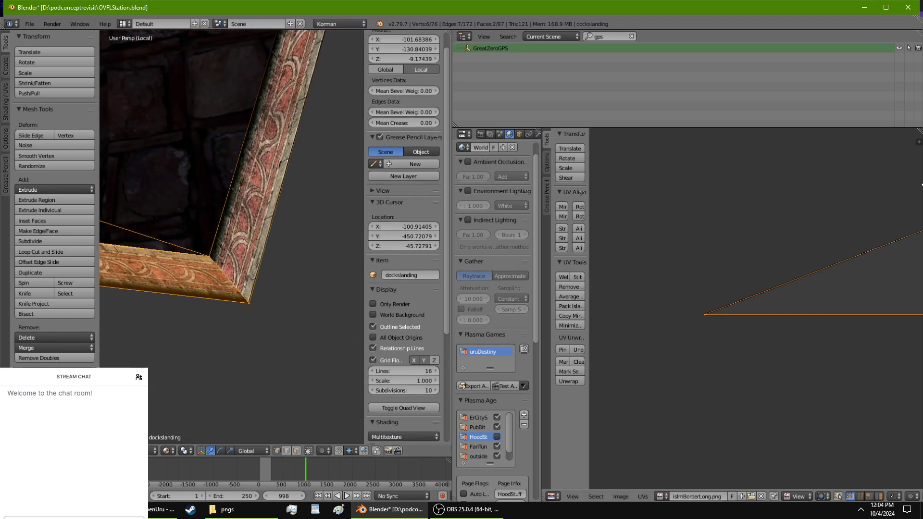
{"action": "scroll", "coordinate": [874, 239], "scroll_direction": "down", "scroll_amount": 6}
{"action": "middle_click_drag", "start_coordinate": [874, 238], "coordinate": [825, 254]}
{"action": "scroll", "coordinate": [763, 399], "scroll_direction": "up", "scroll_amount": 3}
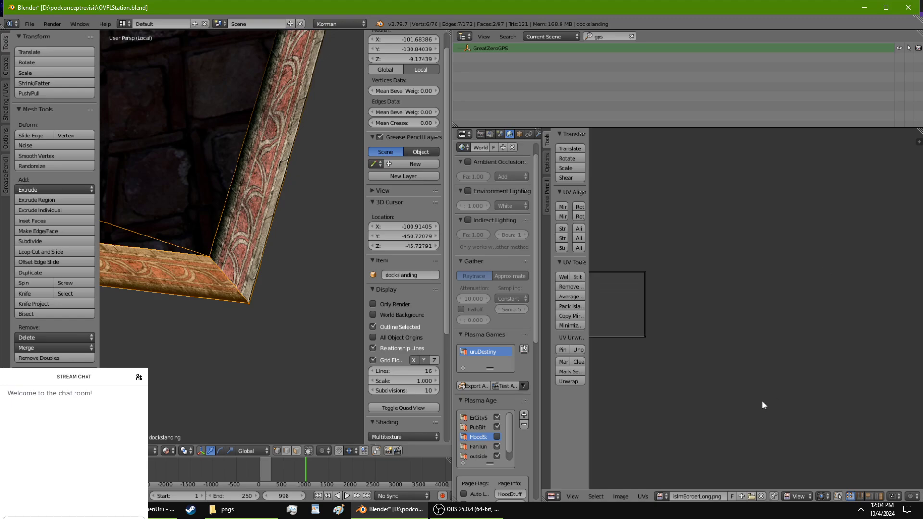
{"action": "middle_click_drag", "start_coordinate": [685, 334], "coordinate": [882, 326]}
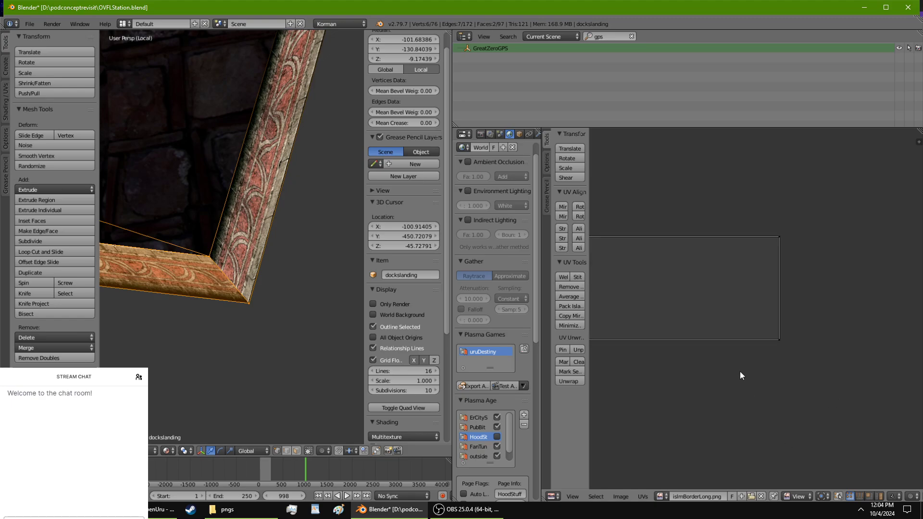
{"action": "right_click_drag", "start_coordinate": [776, 238], "coordinate": [749, 243]}
{"action": "key", "text": "Escape"}
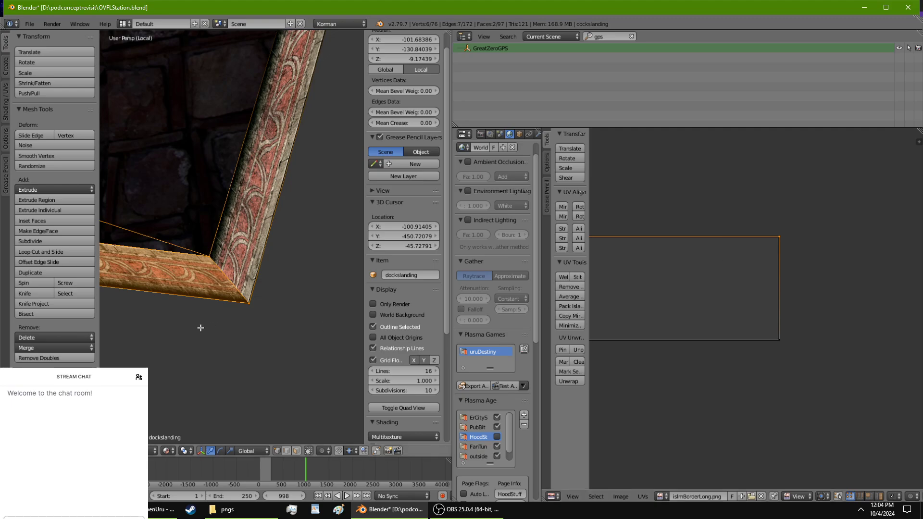
{"action": "mouse_move", "coordinate": [200, 326]}
{"action": "middle_mouse_down"}
{"action": "mouse_move", "coordinate": [169, 327]}
{"action": "mouse_move", "coordinate": [183, 325]}
{"action": "middle_mouse_up"}
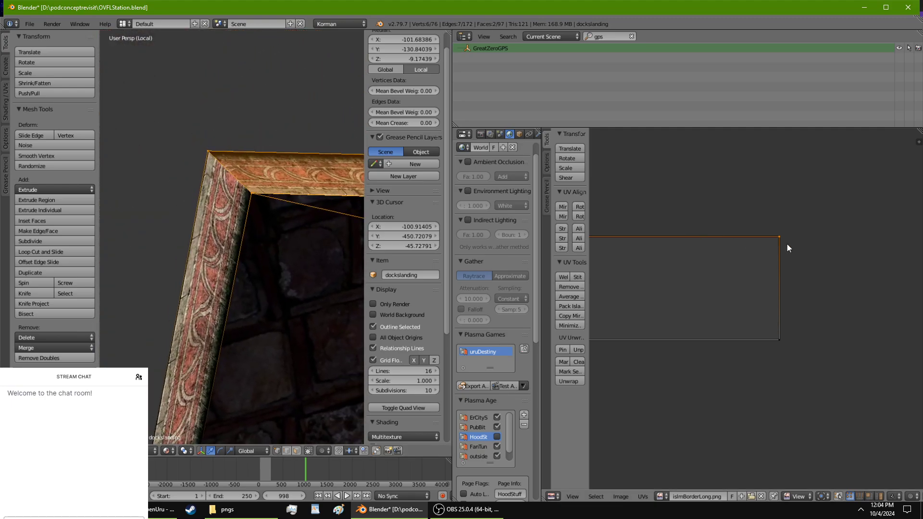
{"action": "right_click_drag", "start_coordinate": [787, 244], "coordinate": [872, 244]}
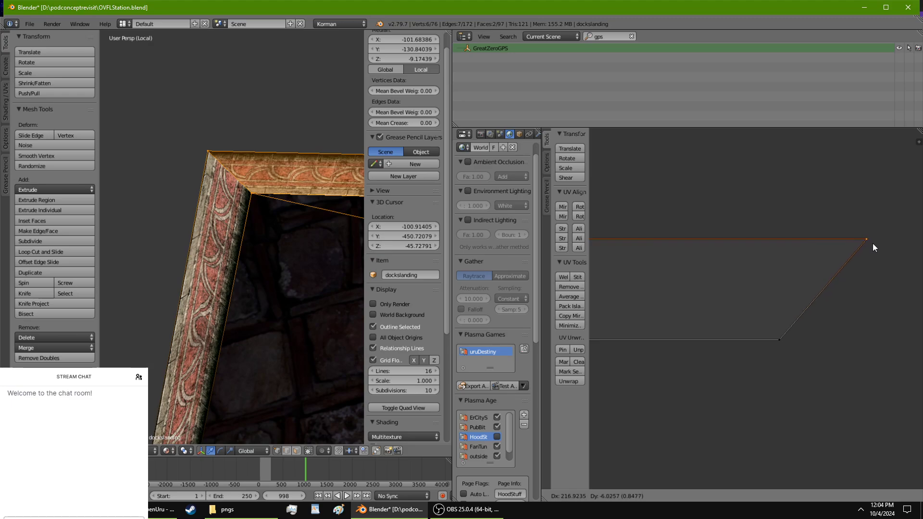
{"action": "left_click", "coordinate": [870, 243]}
Step: Move the inner corner's UV vertex at that same end by about 49 in X and -6 in Y
{"action": "middle_click_drag", "start_coordinate": [276, 241], "coordinate": [253, 267], "text": "shift"}
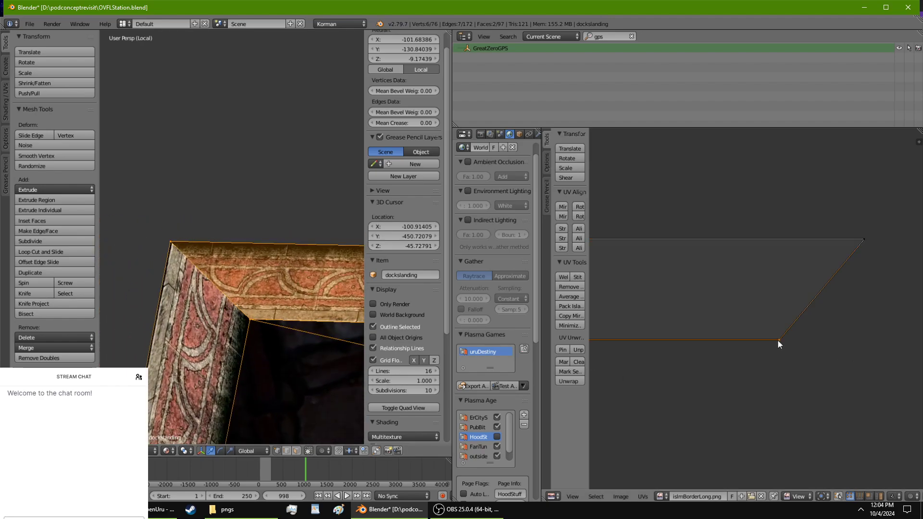
{"action": "key", "text": "g"}
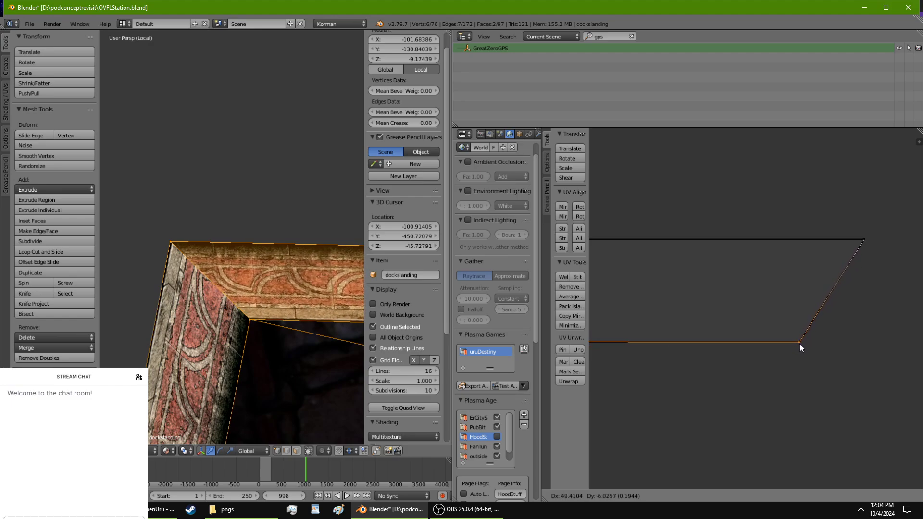
{"action": "left_click", "coordinate": [800, 344]}
Step: Try to scale all of the face's UVs along X to realign the pattern at the first mitred corner
{"action": "middle_click_drag", "start_coordinate": [332, 353], "coordinate": [167, 333], "text": "shift"}
{"action": "scroll", "coordinate": [167, 334], "scroll_direction": "up", "scroll_amount": 1}
{"action": "middle_click_drag", "start_coordinate": [288, 321], "coordinate": [109, 321], "text": "shift"}
{"action": "middle_click_drag", "start_coordinate": [337, 312], "coordinate": [309, 303], "text": "shift"}
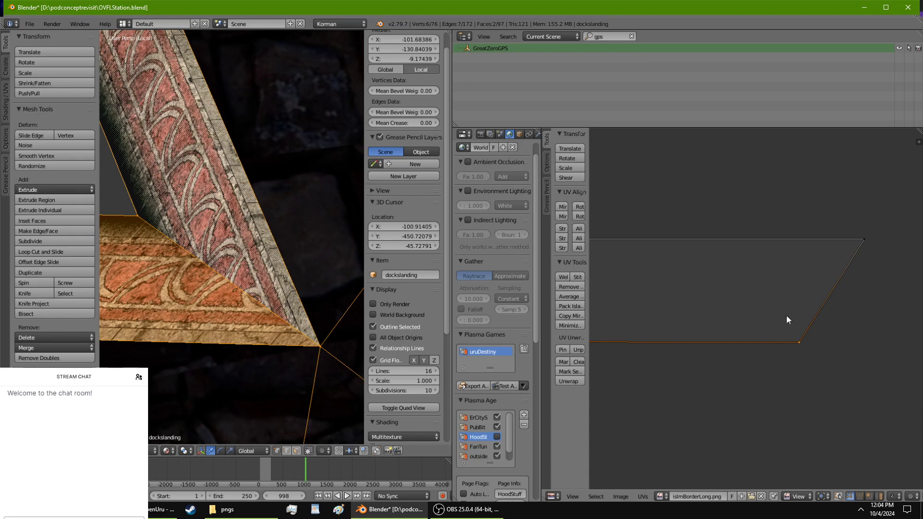
{"action": "key", "text": "a"}
{"action": "key", "text": "a"}
{"action": "key", "text": "s"}
{"action": "key", "text": "x"}
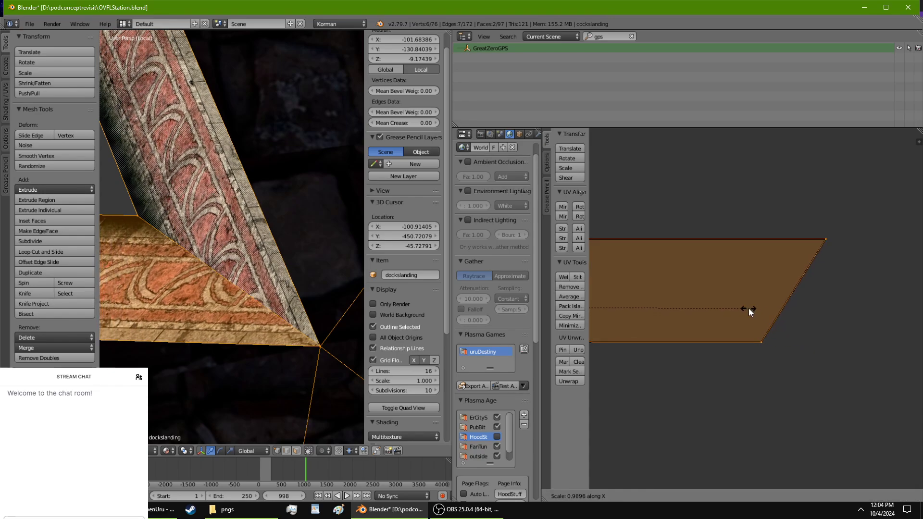
{"action": "left_click", "coordinate": [779, 308]}
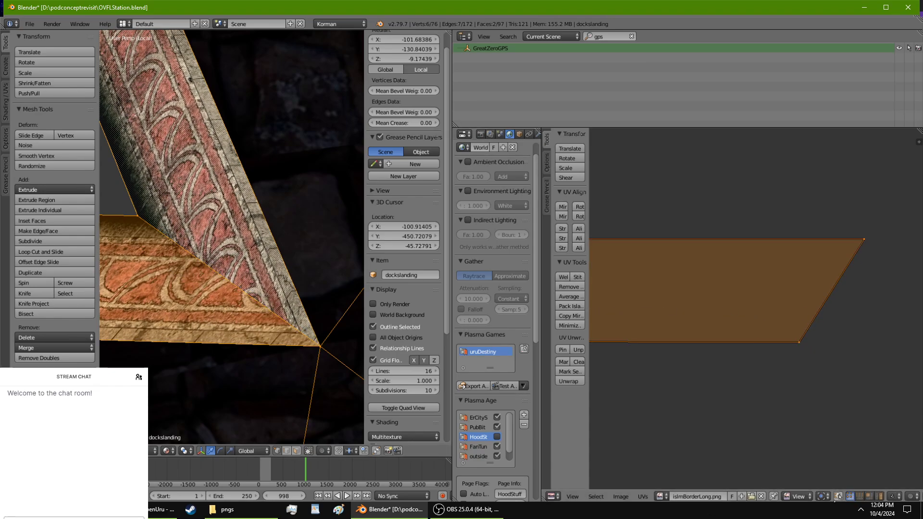
Step: Turn on UV sync selection with face selection and select the single border face running into the first corner
{"action": "left_click", "coordinate": [838, 497]}
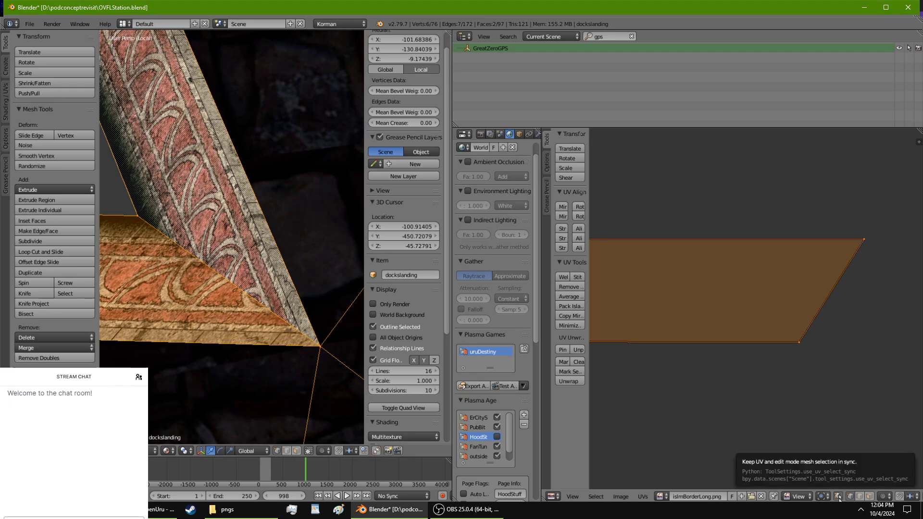
{"action": "left_click", "coordinate": [832, 275]}
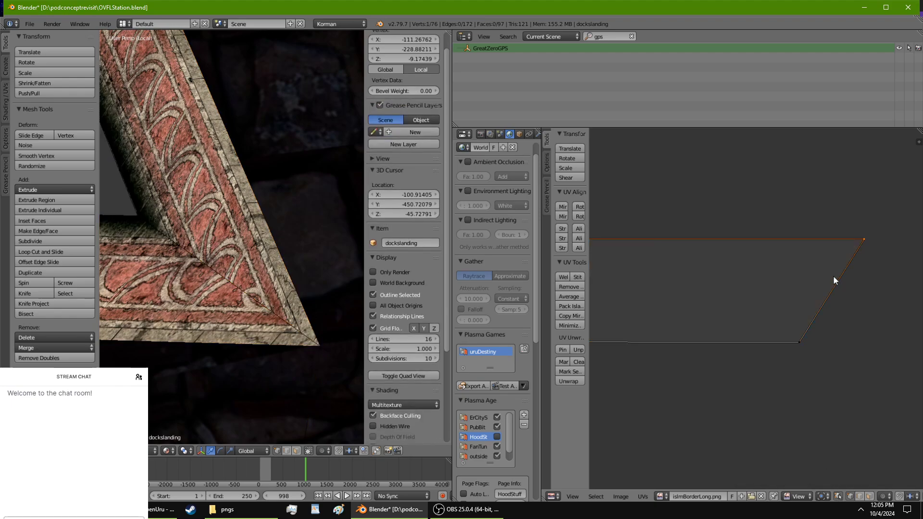
{"action": "left_click", "coordinate": [868, 498]}
{"action": "right_click", "coordinate": [774, 288]}
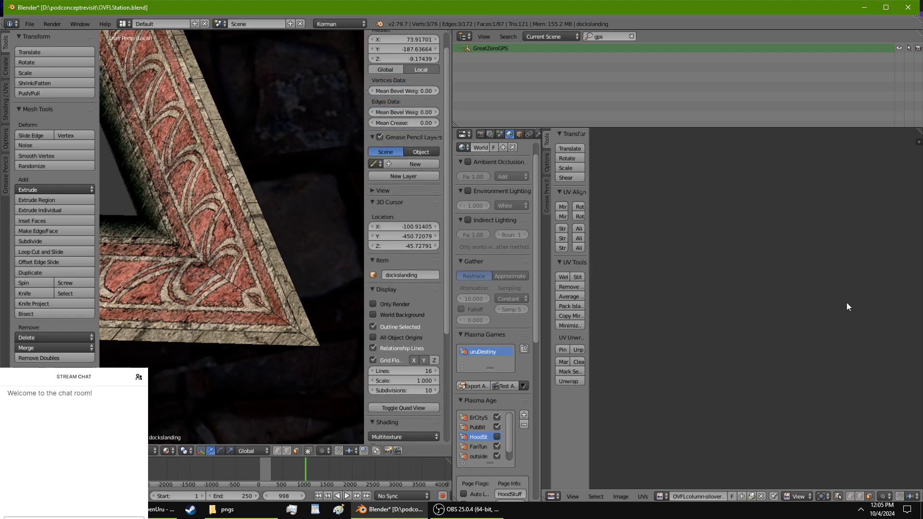
{"action": "right_click", "coordinate": [154, 302]}
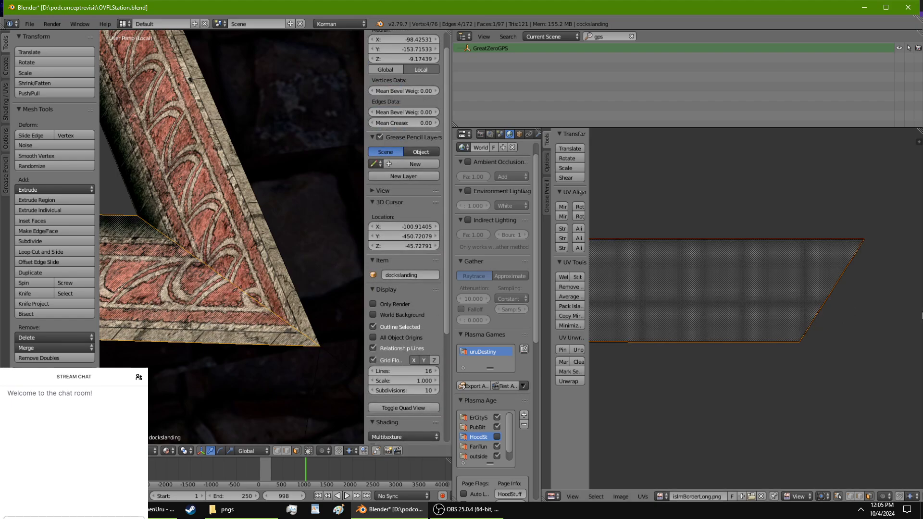
Step: Scale the border face's UVs along X until the pattern lines up at the mitre, and leave Edit Mode
{"action": "key", "text": "s"}
{"action": "key", "text": "x"}
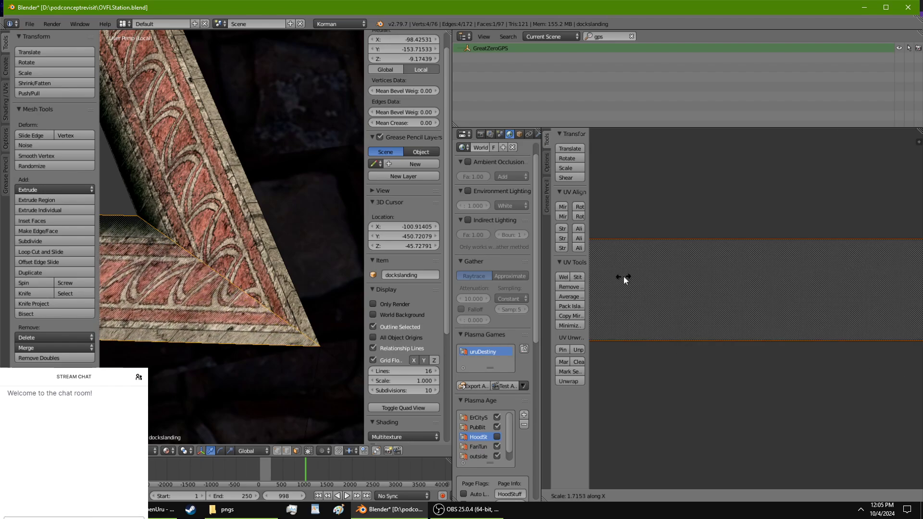
{"action": "left_click", "coordinate": [913, 281]}
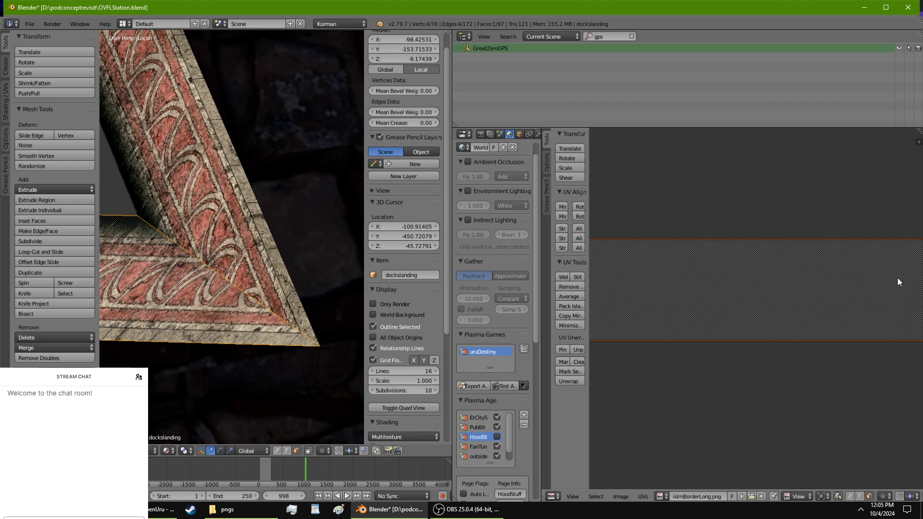
{"action": "key", "text": "Tab"}
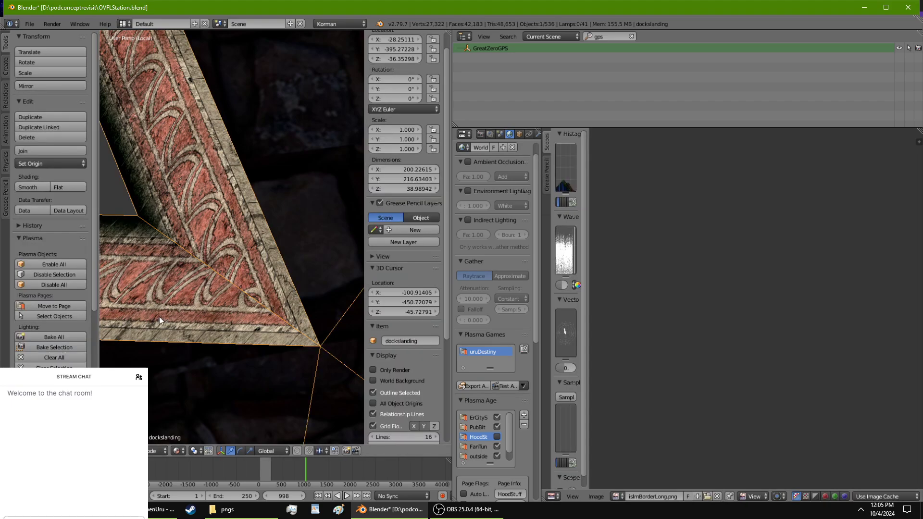
Step: Return to Edit Mode and triangulate the selected border face
{"action": "scroll", "coordinate": [159, 316], "scroll_direction": "down", "scroll_amount": 4}
{"action": "middle_click_drag", "start_coordinate": [154, 330], "coordinate": [274, 195]}
{"action": "key", "text": "Tab"}
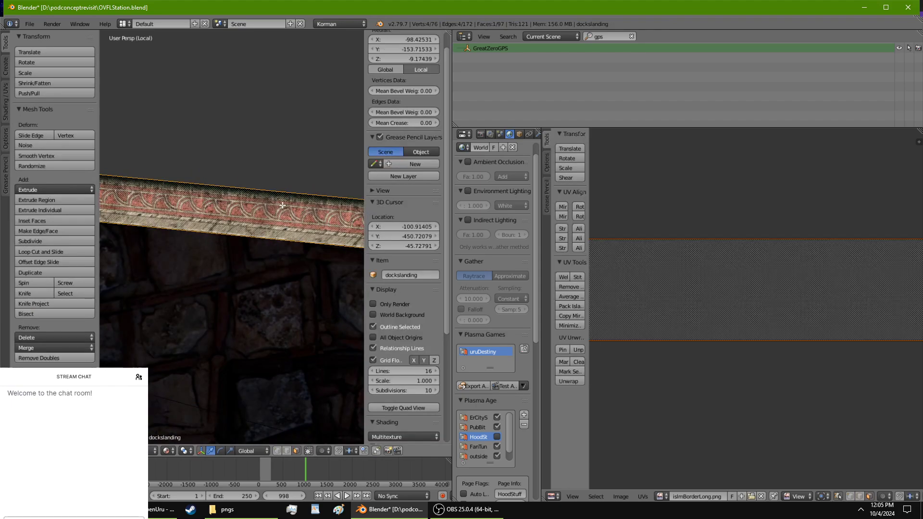
{"action": "key", "text": "ctrl+t"}
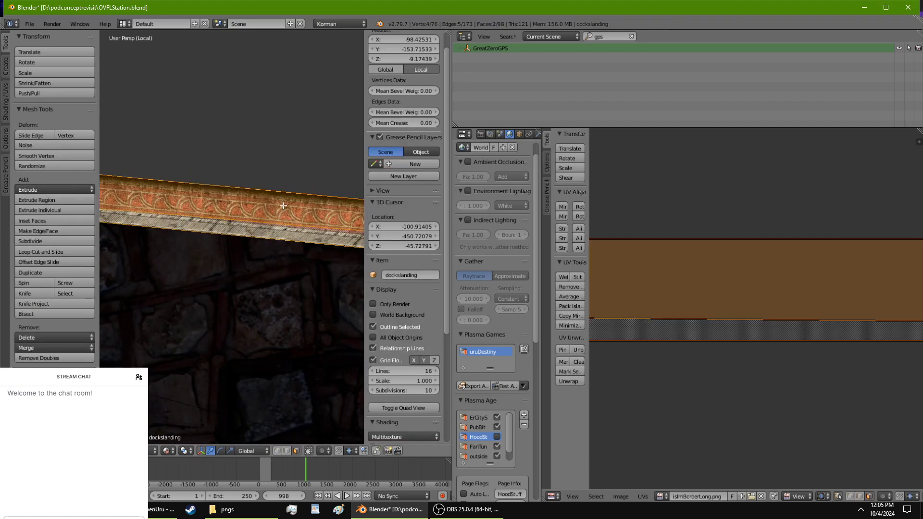
Step: Turn off UV sync selection so only the triangulated border strip's UVs are displayed for editing
{"action": "middle_click_drag", "start_coordinate": [283, 207], "coordinate": [294, 227]}
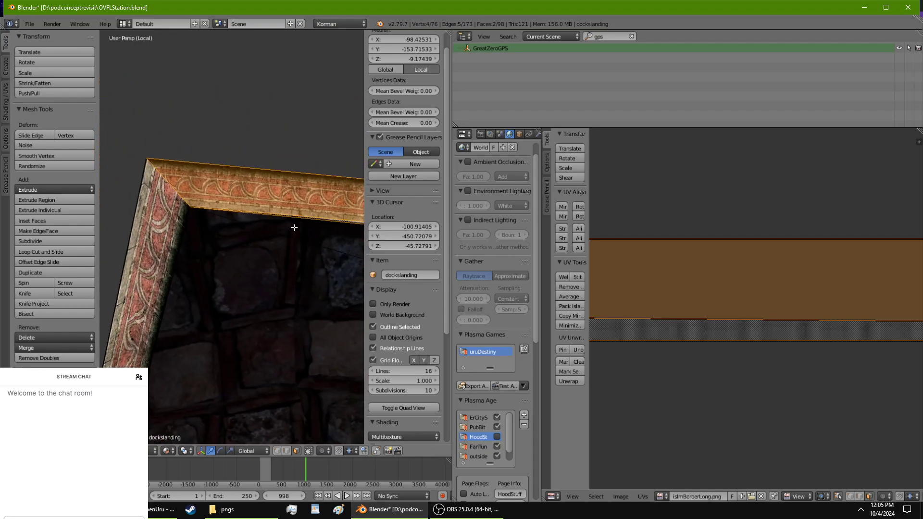
{"action": "scroll", "coordinate": [737, 308], "scroll_direction": "down", "scroll_amount": 8}
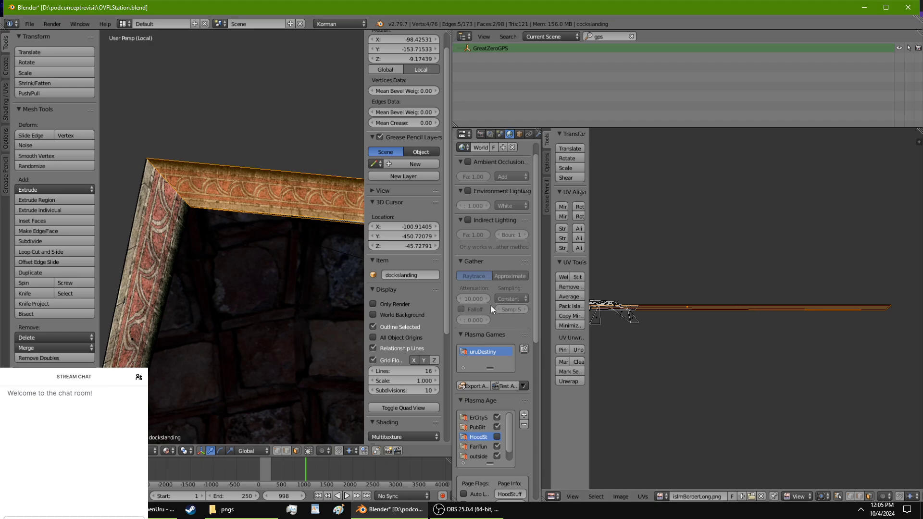
{"action": "scroll", "coordinate": [721, 311], "scroll_direction": "down", "scroll_amount": 4}
{"action": "scroll", "coordinate": [709, 321], "scroll_direction": "up", "scroll_amount": 7}
{"action": "middle_click_drag", "start_coordinate": [711, 312], "coordinate": [886, 281]}
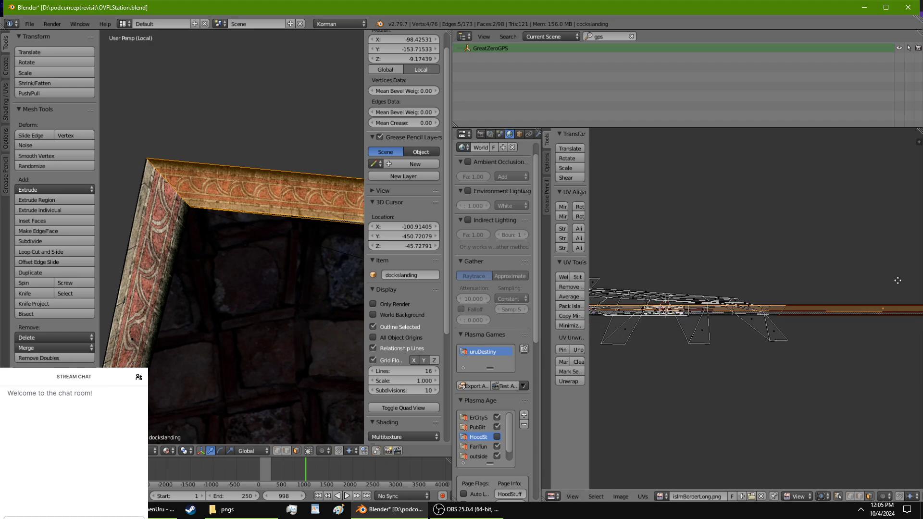
{"action": "scroll", "coordinate": [779, 290], "scroll_direction": "up", "scroll_amount": 2}
{"action": "middle_click_drag", "start_coordinate": [356, 240], "coordinate": [262, 238]}
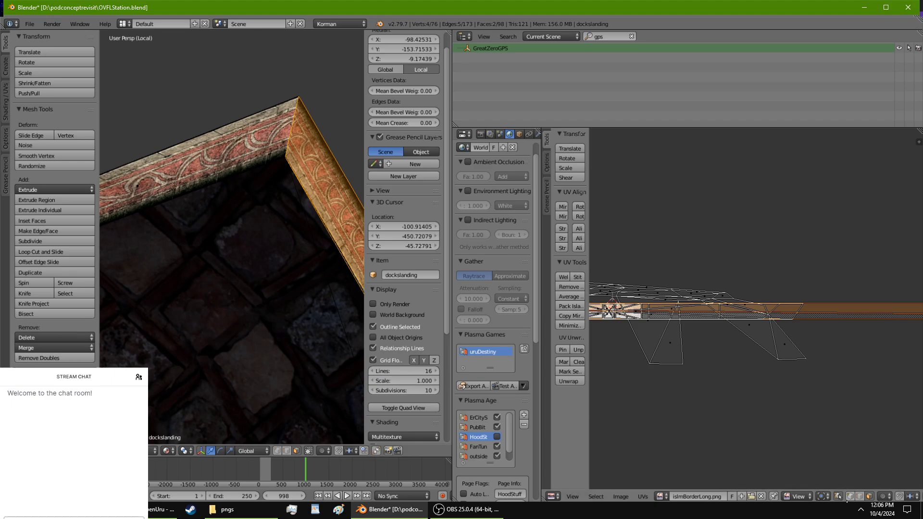
{"action": "left_click", "coordinate": [838, 496]}
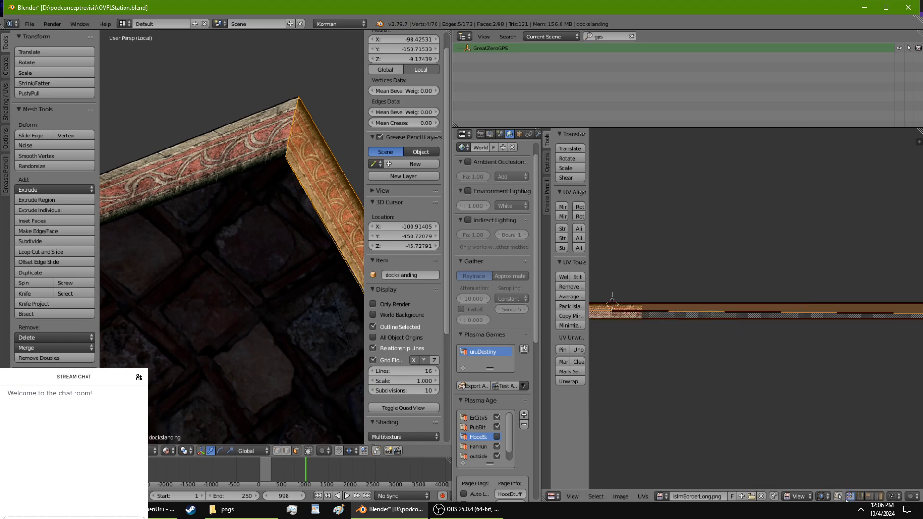
{"action": "left_click", "coordinate": [838, 496]}
{"action": "left_click", "coordinate": [838, 496]}
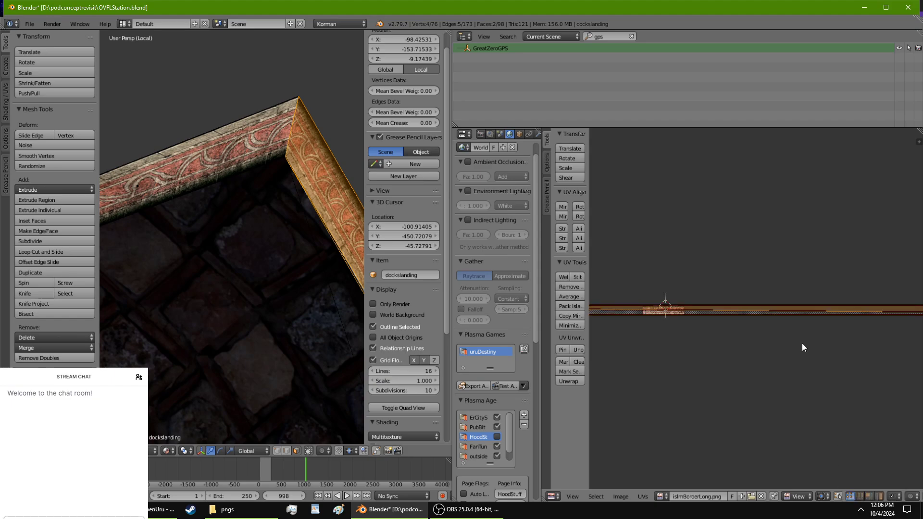
Step: Scale the triangulated border strip's UVs along X by about 0.49
{"action": "key", "text": "s"}
{"action": "key", "text": "x"}
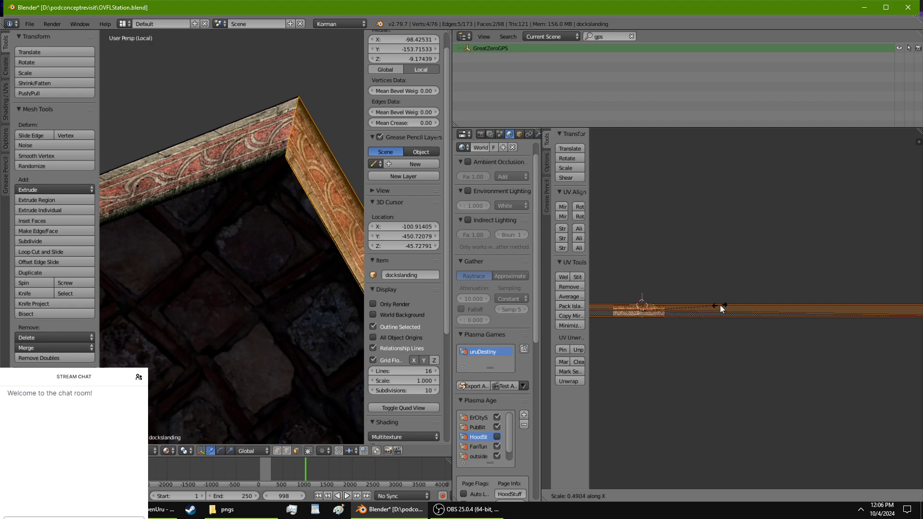
{"action": "left_click", "coordinate": [720, 304]}
{"action": "scroll", "coordinate": [712, 332], "scroll_direction": "down", "scroll_amount": 7}
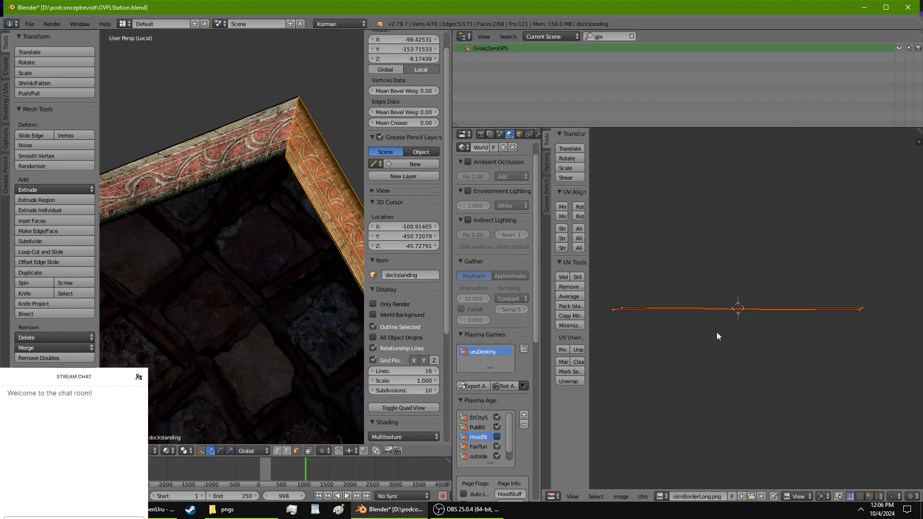
Step: Mirror the triangulated border strip's UVs along X
{"action": "middle_click_drag", "start_coordinate": [226, 301], "coordinate": [212, 393]}
{"action": "middle_click_drag", "start_coordinate": [243, 361], "coordinate": [243, 354]}
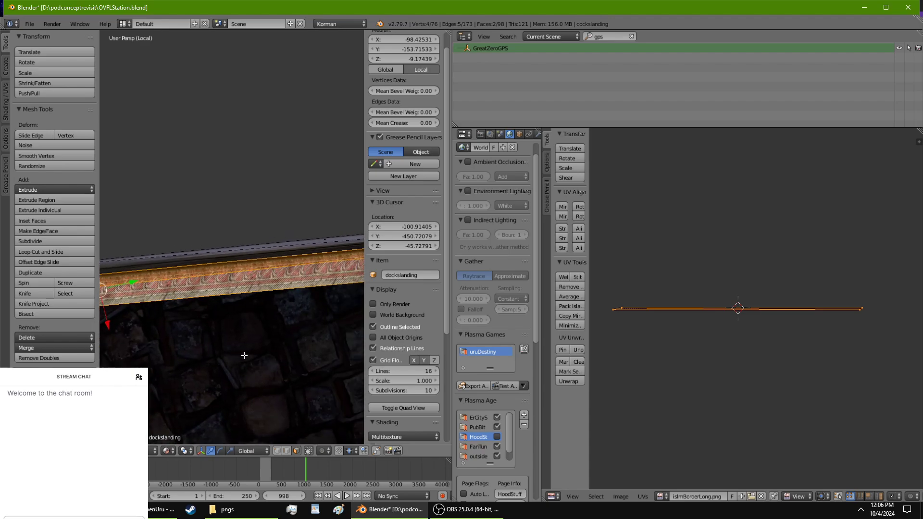
{"action": "scroll", "coordinate": [827, 296], "scroll_direction": "up", "scroll_amount": 7}
{"action": "middle_click_drag", "start_coordinate": [626, 369], "coordinate": [698, 365]}
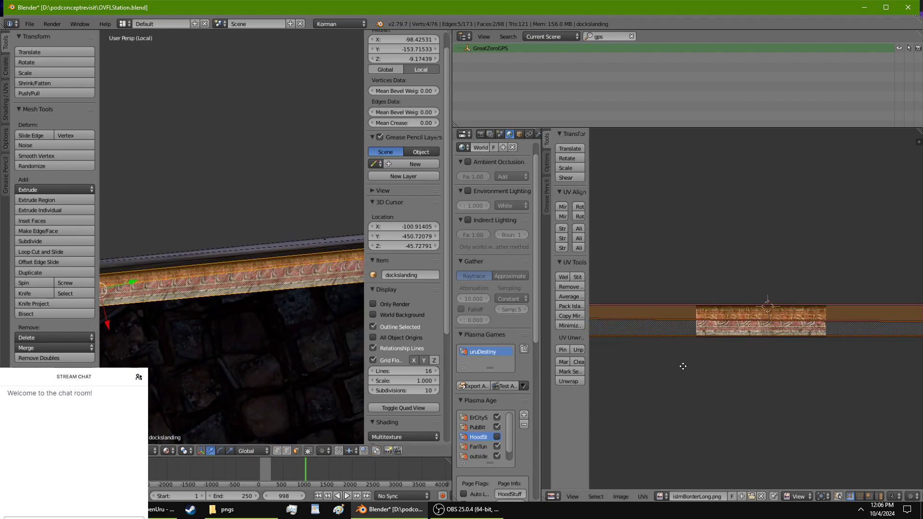
{"action": "scroll", "coordinate": [678, 367], "scroll_direction": "up", "scroll_amount": 2}
{"action": "middle_click_drag", "start_coordinate": [171, 309], "coordinate": [121, 300], "text": "shift"}
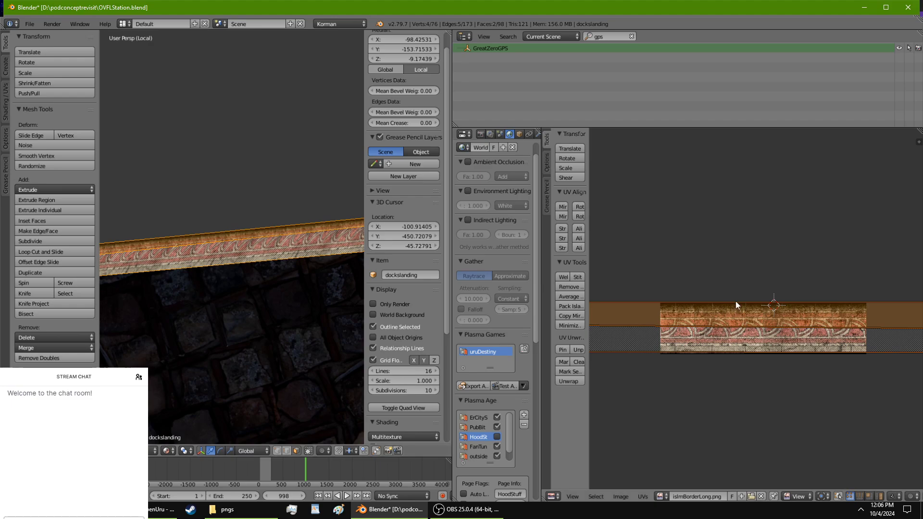
{"action": "left_click", "coordinate": [561, 206]}
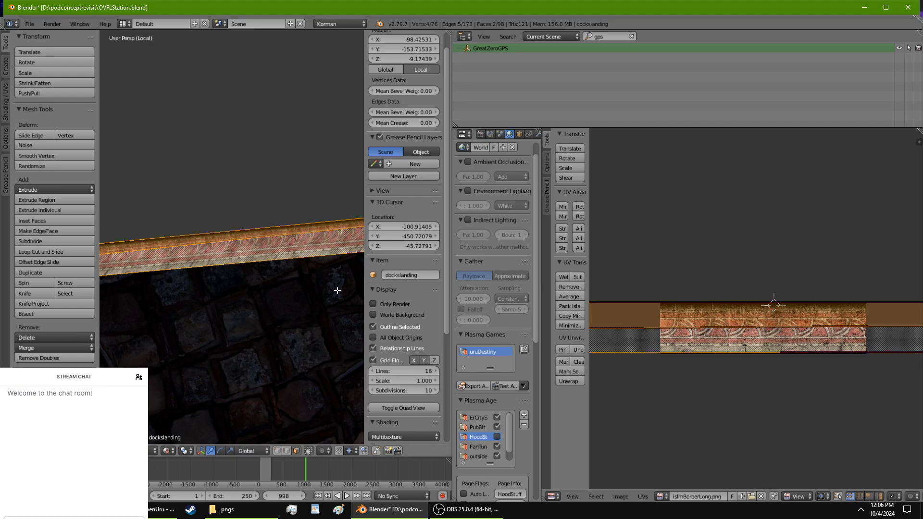
Step: Move the upper UV vertex at the strip's slanted end by about 370 along X and -3 along Y
{"action": "middle_click_drag", "start_coordinate": [303, 310], "coordinate": [136, 351]}
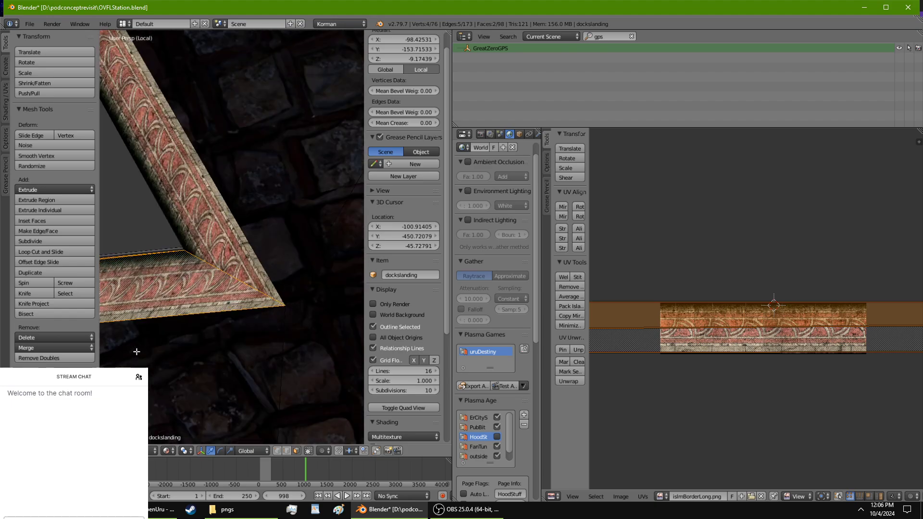
{"action": "key", "text": "s"}
{"action": "key", "text": "y"}
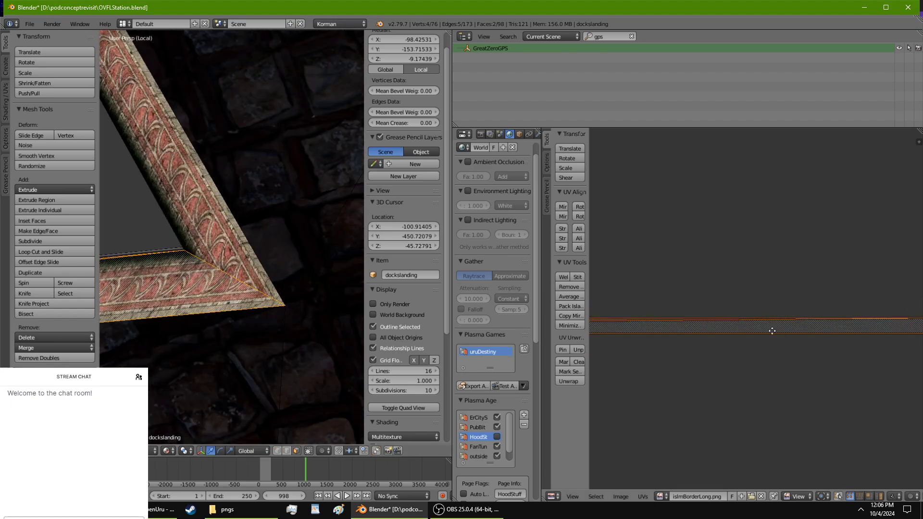
{"action": "scroll", "coordinate": [641, 330], "scroll_direction": "up", "scroll_amount": 4}
{"action": "middle_click_drag", "start_coordinate": [688, 365], "coordinate": [837, 359]}
{"action": "scroll", "coordinate": [833, 359], "scroll_direction": "up", "scroll_amount": 2}
{"action": "scroll", "coordinate": [833, 363], "scroll_direction": "up", "scroll_amount": 1}
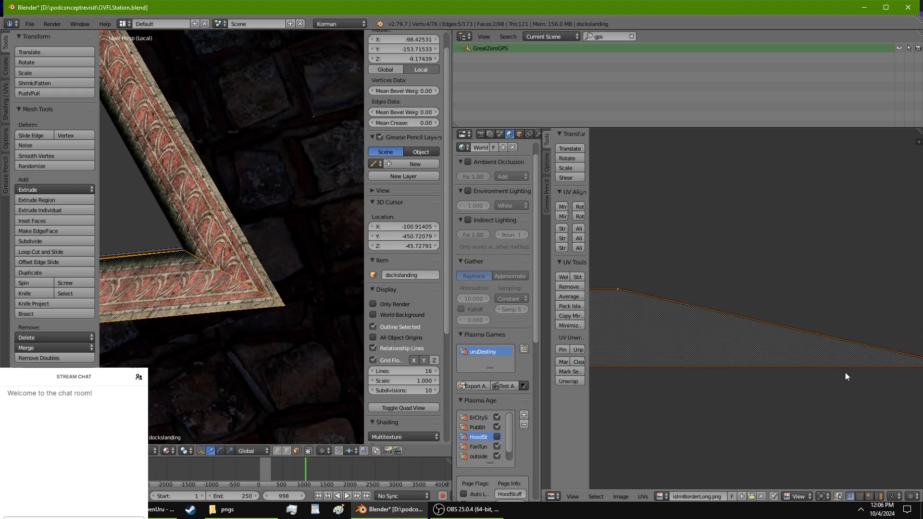
{"action": "key", "text": "g"}
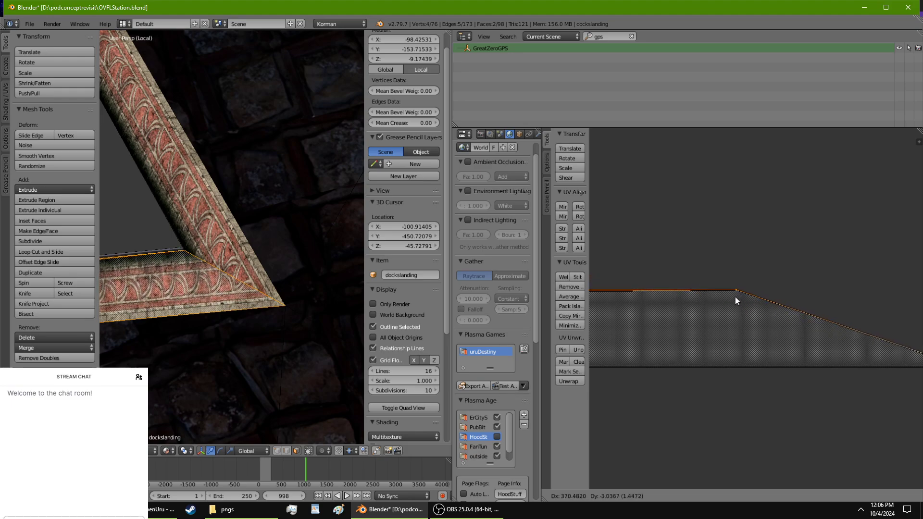
{"action": "left_click", "coordinate": [735, 296]}
Step: Nudge the same upper UV vertex further along X to match the neighbouring trim at the mitre
{"action": "middle_click_drag", "start_coordinate": [275, 349], "coordinate": [301, 318], "text": "shift"}
{"action": "scroll", "coordinate": [273, 324], "scroll_direction": "up", "scroll_amount": 2}
{"action": "scroll", "coordinate": [273, 324], "scroll_direction": "up", "scroll_amount": 2}
{"action": "scroll", "coordinate": [269, 308], "scroll_direction": "up", "scroll_amount": 1}
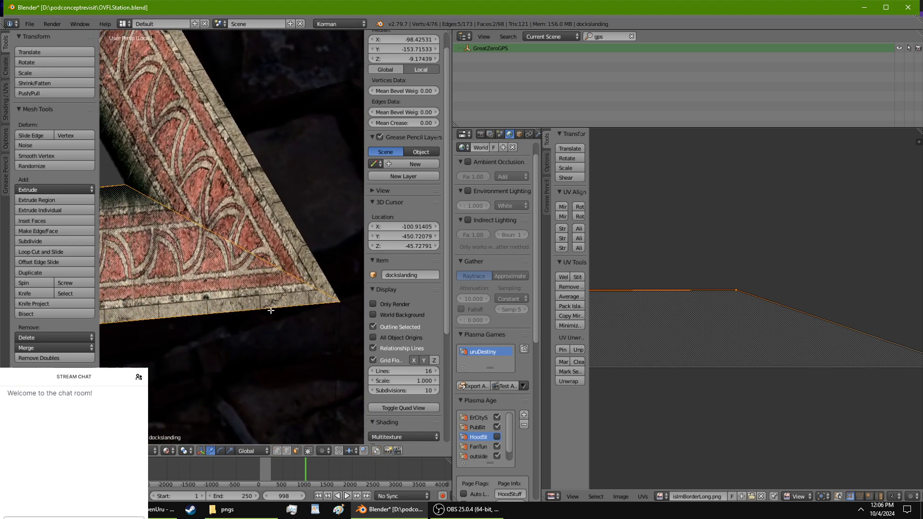
{"action": "middle_click_drag", "start_coordinate": [830, 376], "coordinate": [743, 362]}
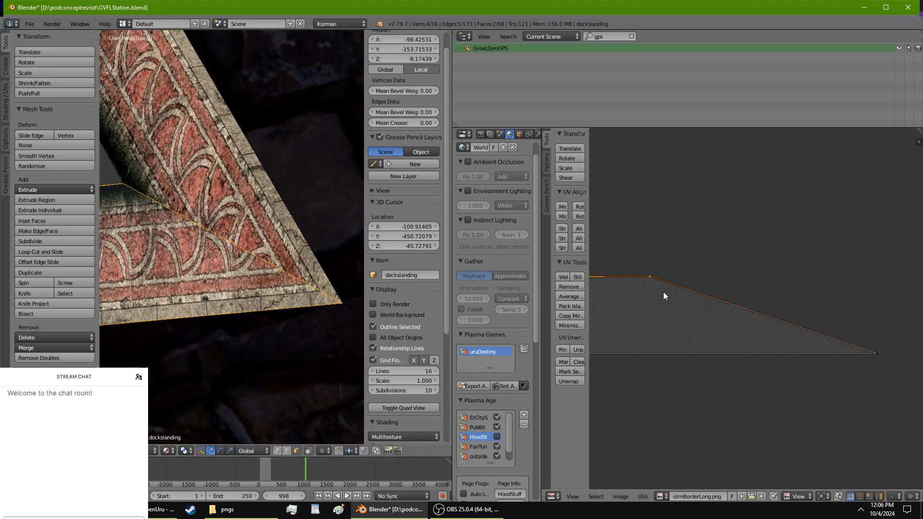
{"action": "key", "text": "g"}
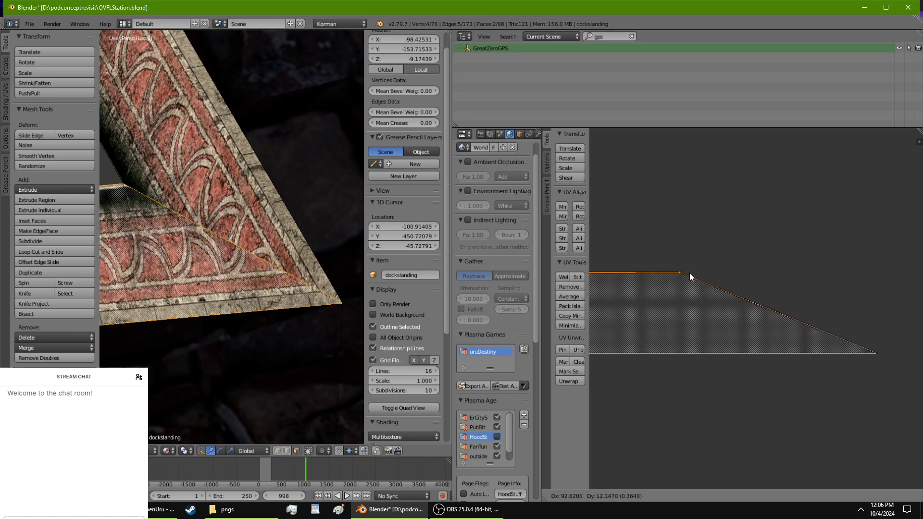
{"action": "left_click", "coordinate": [686, 276]}
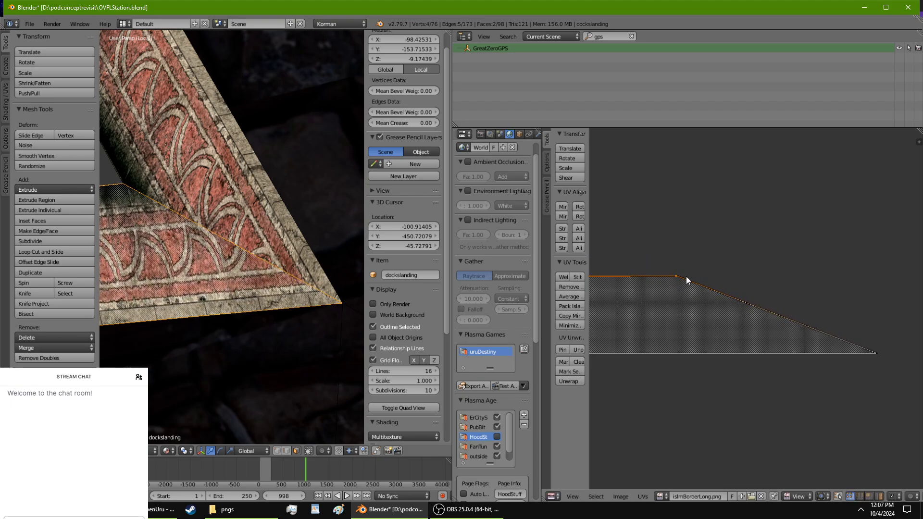
Step: Move the lower tip vertex of the strip's UVs by about -21 along X and -3 along Y
{"action": "right_click", "coordinate": [866, 357]}
{"action": "key", "text": "g"}
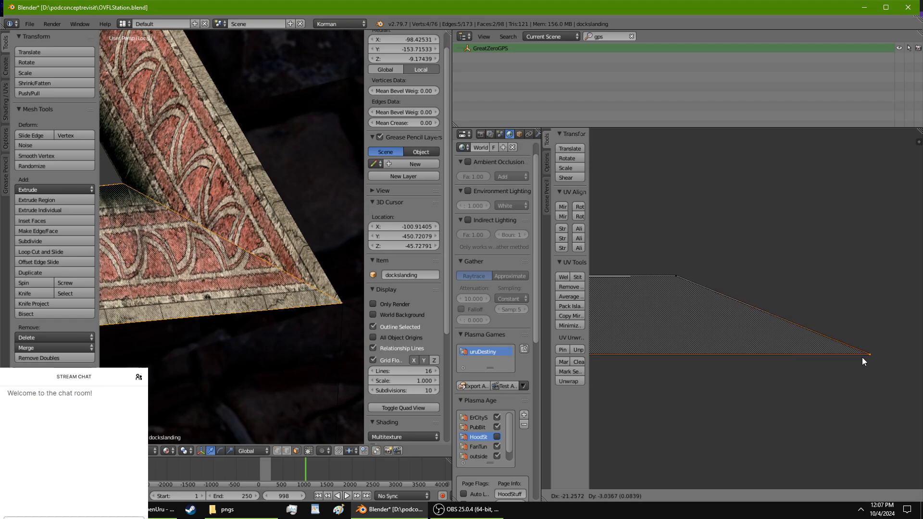
{"action": "left_click", "coordinate": [862, 356]}
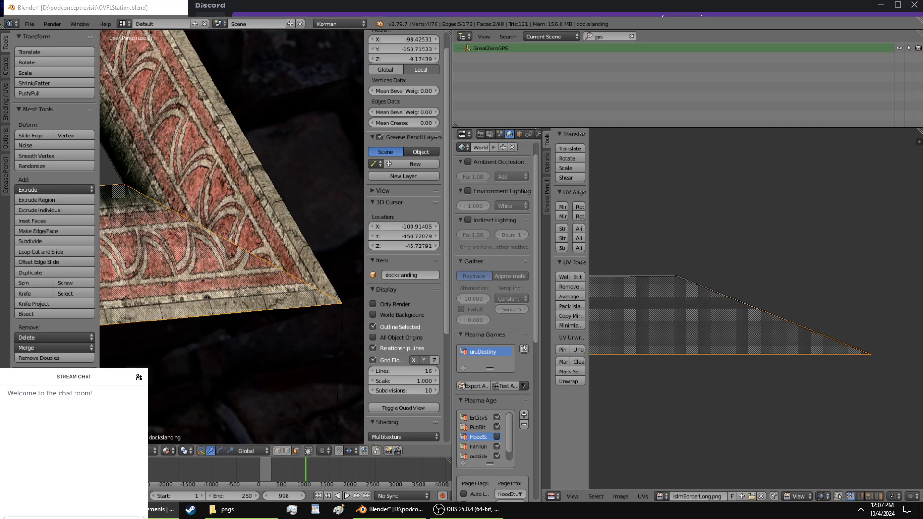
{"action": "left_click", "coordinate": [158, 11]}
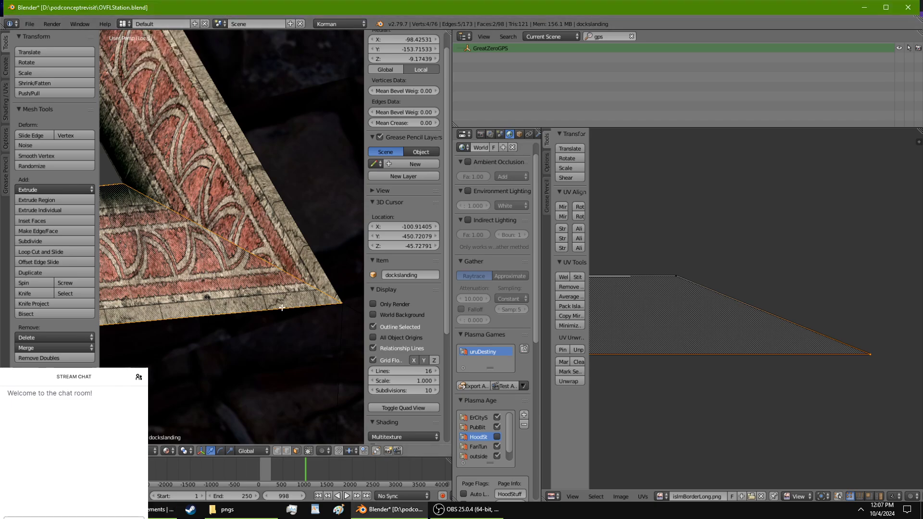
Step: Check the mitre at the strip's other end and select the adjoining border face there
{"action": "scroll", "coordinate": [278, 305], "scroll_direction": "down", "scroll_amount": 6}
{"action": "middle_click_drag", "start_coordinate": [251, 301], "coordinate": [233, 206], "text": "shift"}
{"action": "scroll", "coordinate": [228, 206], "scroll_direction": "up", "scroll_amount": 2}
{"action": "scroll", "coordinate": [226, 209], "scroll_direction": "up", "scroll_amount": 3}
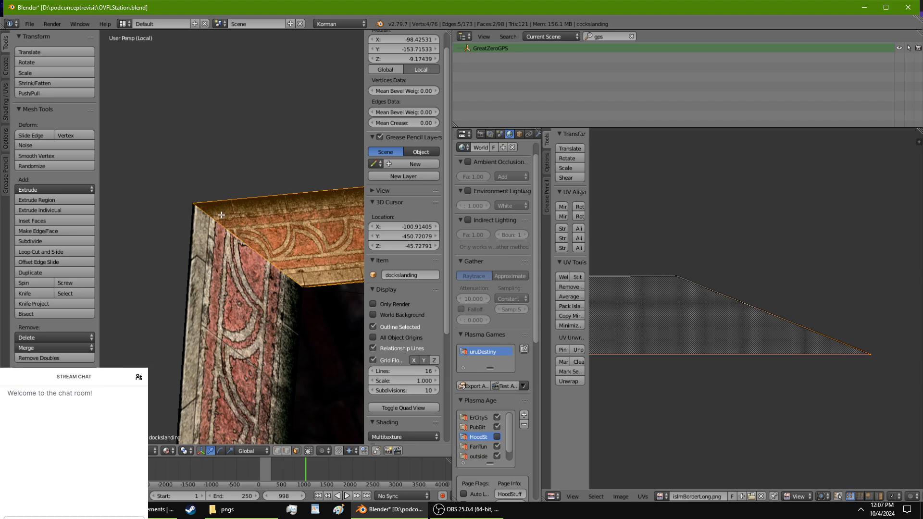
{"action": "scroll", "coordinate": [223, 216], "scroll_direction": "down", "scroll_amount": 3}
{"action": "middle_click_drag", "start_coordinate": [239, 286], "coordinate": [204, 306]}
{"action": "middle_click_drag", "start_coordinate": [286, 397], "coordinate": [231, 370], "text": "shift"}
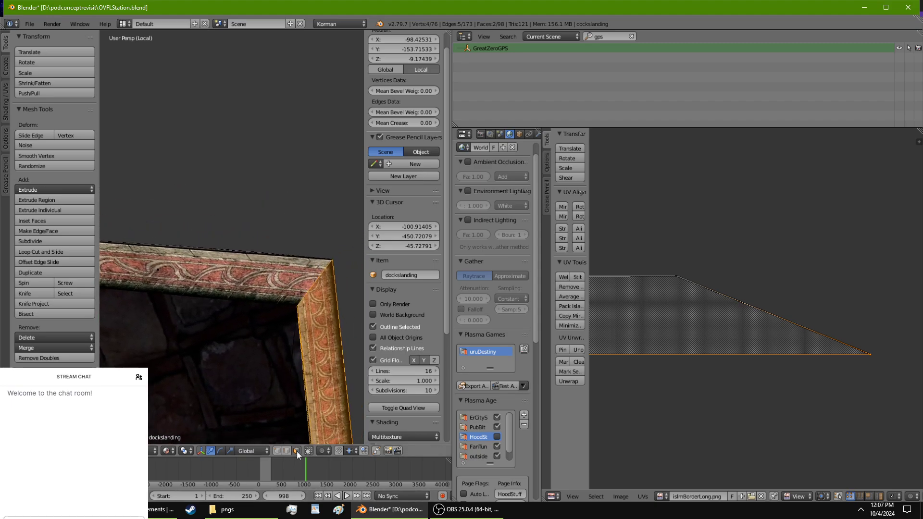
{"action": "right_click", "coordinate": [278, 272]}
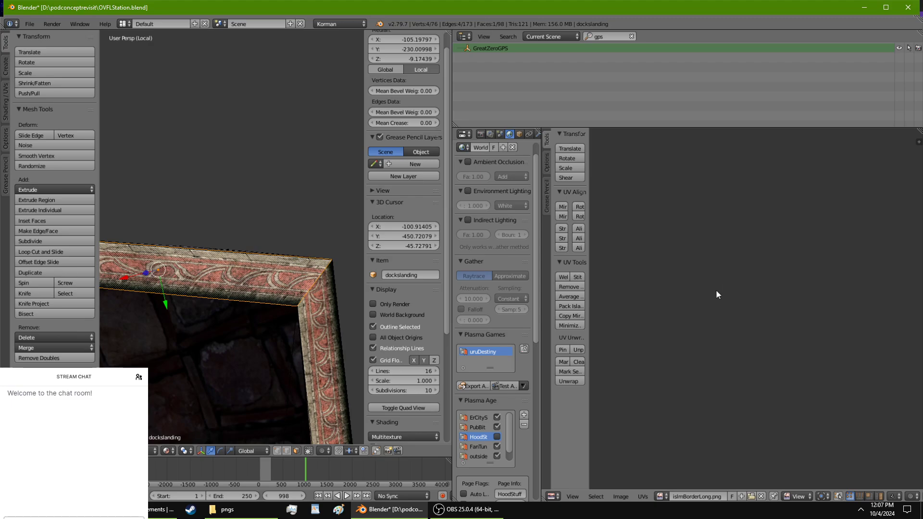
Step: Select all UVs of the adjoining border face and mirror them along both Y and X
{"action": "scroll", "coordinate": [716, 290], "scroll_direction": "down", "scroll_amount": 10}
{"action": "middle_click_drag", "start_coordinate": [716, 290], "coordinate": [819, 338]}
{"action": "scroll", "coordinate": [742, 287], "scroll_direction": "up", "scroll_amount": 10}
{"action": "scroll", "coordinate": [803, 312], "scroll_direction": "up", "scroll_amount": 2}
{"action": "scroll", "coordinate": [668, 178], "scroll_direction": "up", "scroll_amount": 1}
{"action": "middle_click_drag", "start_coordinate": [701, 257], "coordinate": [830, 354]}
{"action": "scroll", "coordinate": [812, 327], "scroll_direction": "up", "scroll_amount": 3}
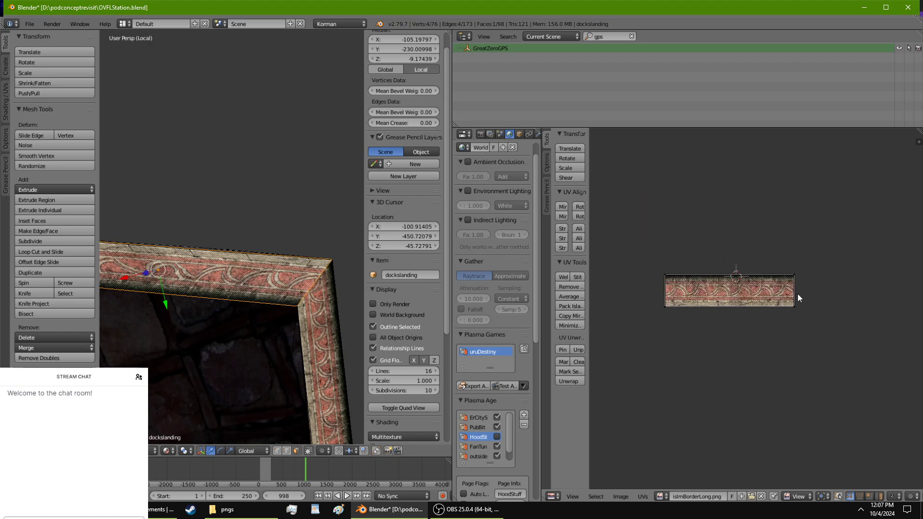
{"action": "key", "text": "a"}
{"action": "left_click", "coordinate": [560, 216]}
{"action": "left_click", "coordinate": [560, 208]}
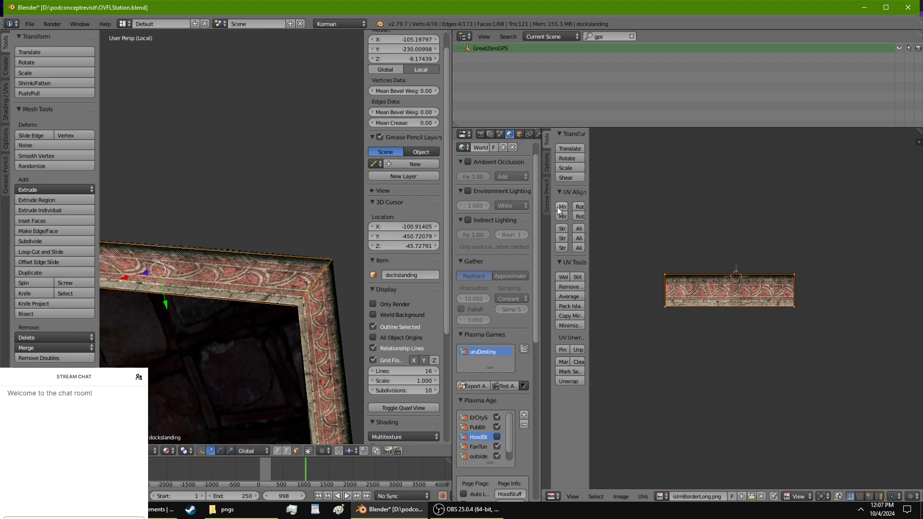
Step: Scale the adjoining face's UVs along X to fit the pattern at the mitre, and check both ends
{"action": "scroll", "coordinate": [264, 291], "scroll_direction": "up", "scroll_amount": 3}
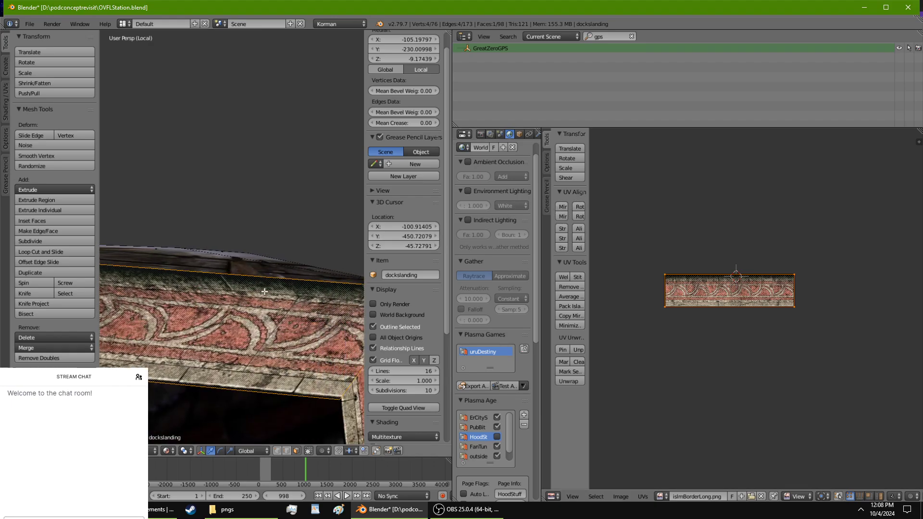
{"action": "middle_click_drag", "start_coordinate": [264, 291], "coordinate": [240, 277]}
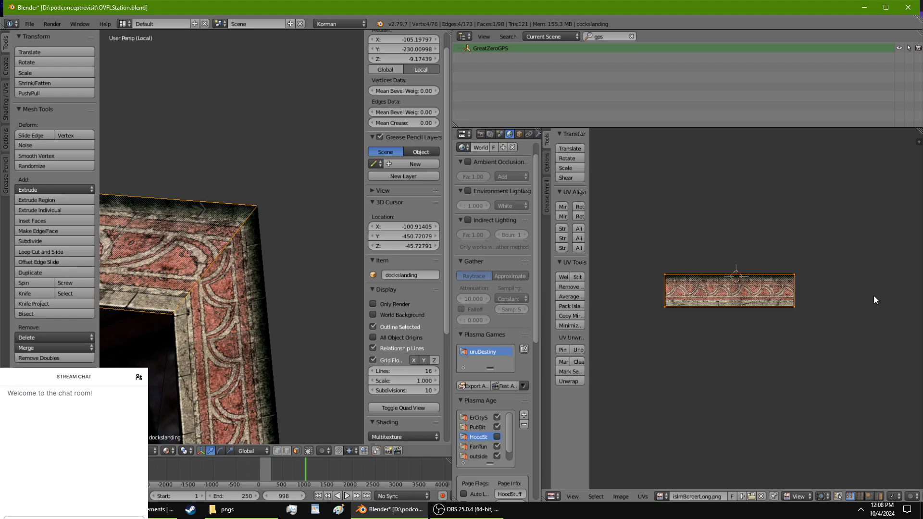
{"action": "key", "text": "s"}
{"action": "key", "text": "x"}
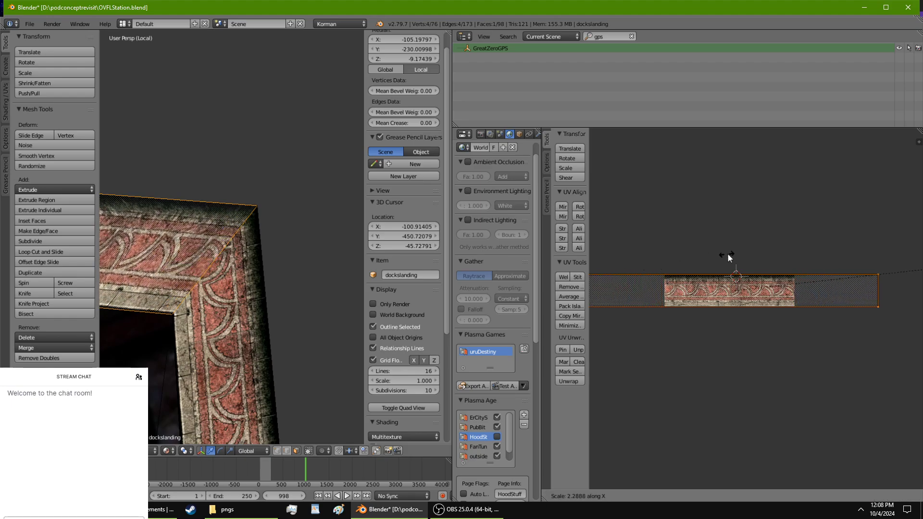
{"action": "left_click", "coordinate": [766, 250]}
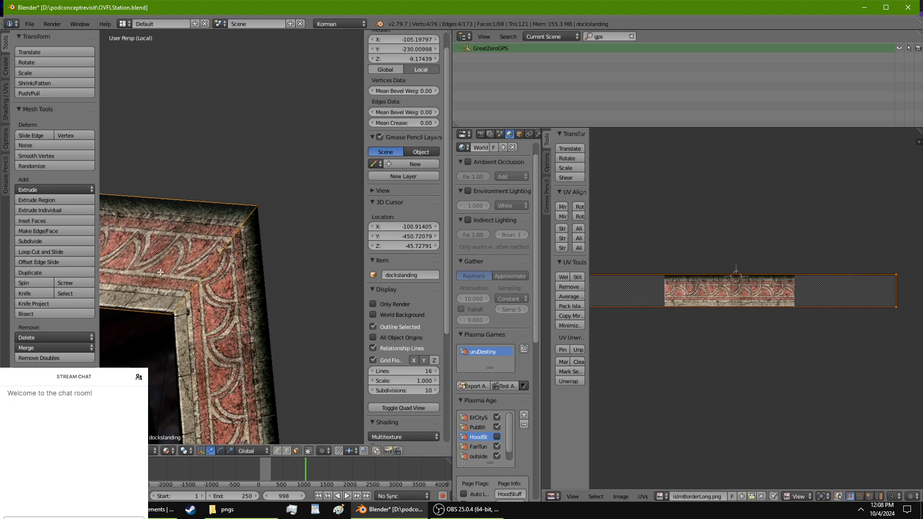
{"action": "middle_click_drag", "start_coordinate": [160, 272], "coordinate": [263, 311], "text": "shift"}
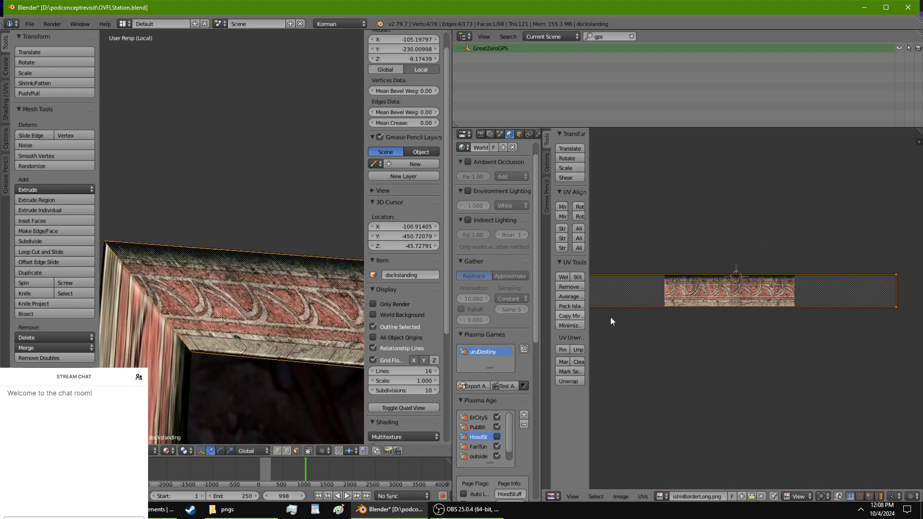
{"action": "middle_click_drag", "start_coordinate": [302, 394], "coordinate": [153, 273], "text": "shift"}
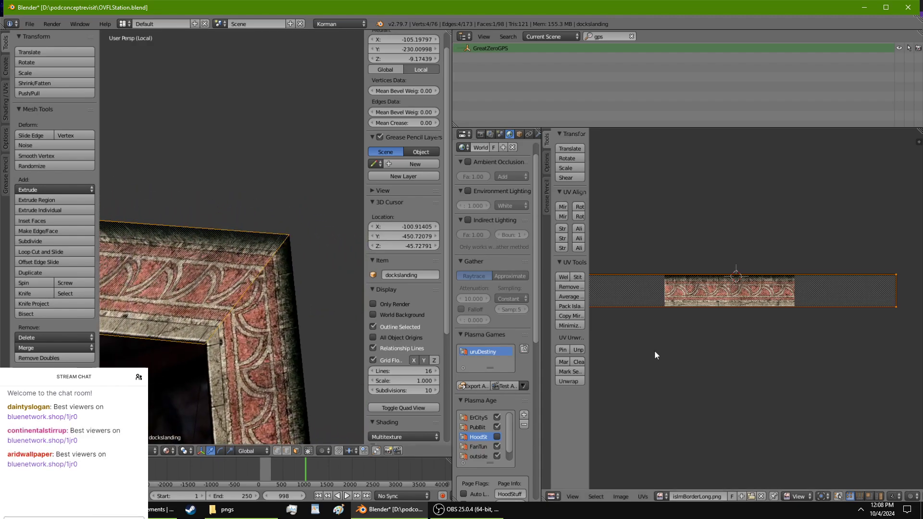
{"action": "middle_click_drag", "start_coordinate": [806, 322], "coordinate": [726, 324]}
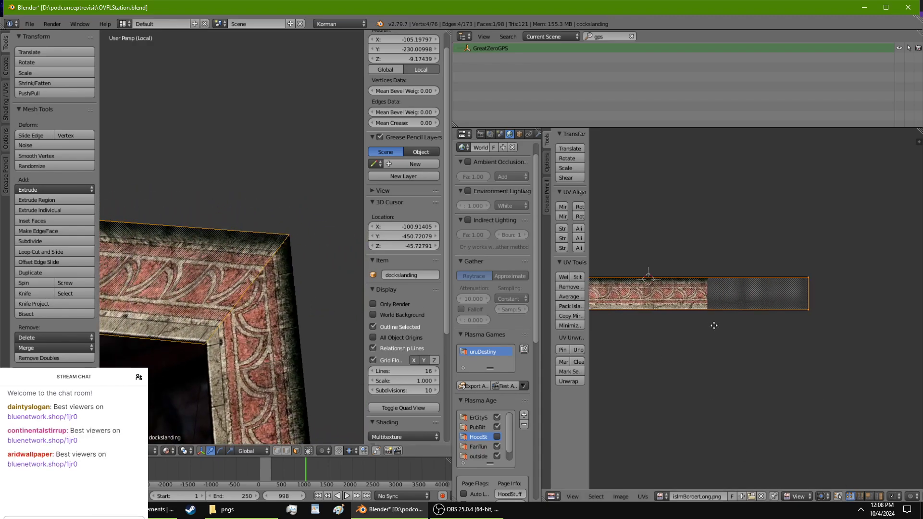
Step: Move the upper UV vertex at the border face's right-hand end outward along X to slant that end
{"action": "scroll", "coordinate": [725, 325], "scroll_direction": "up", "scroll_amount": 2}
{"action": "right_click", "coordinate": [824, 312]}
{"action": "key", "text": "g"}
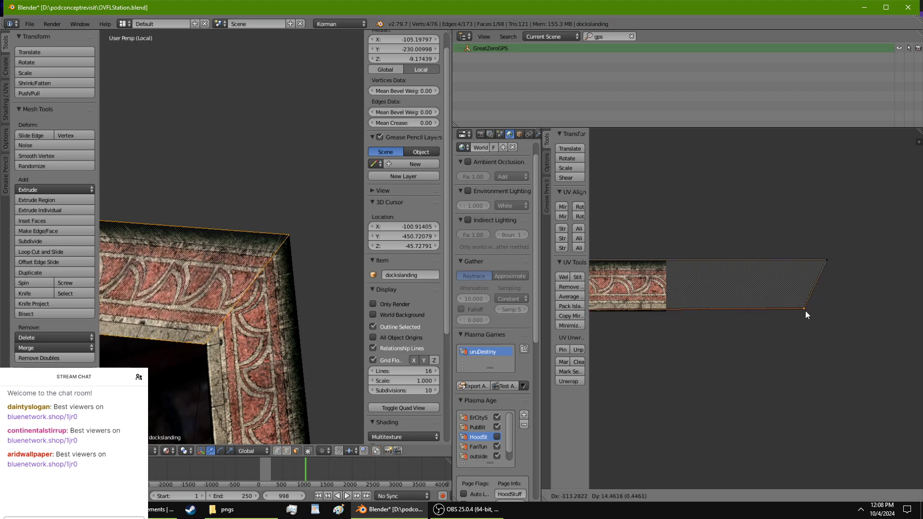
{"action": "right_click", "coordinate": [816, 310]}
{"action": "right_click", "coordinate": [830, 260]}
{"action": "key", "text": "g"}
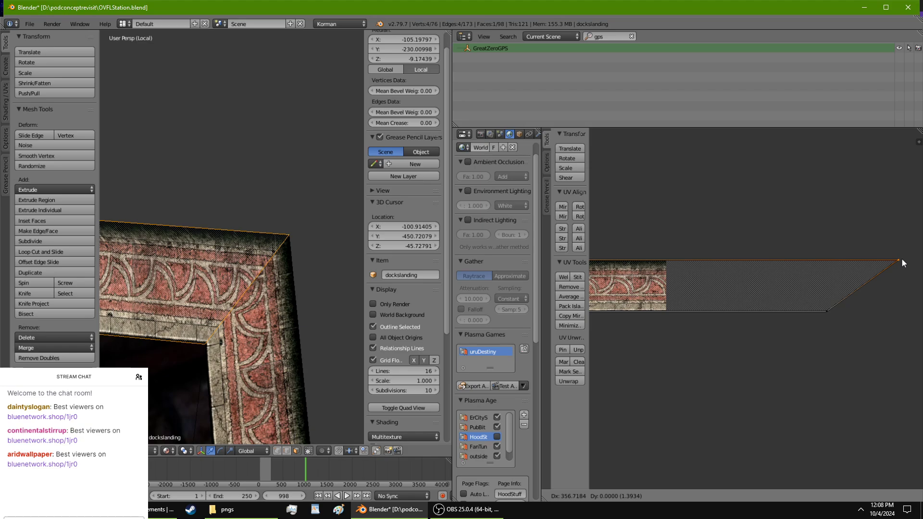
{"action": "left_click", "coordinate": [896, 261]}
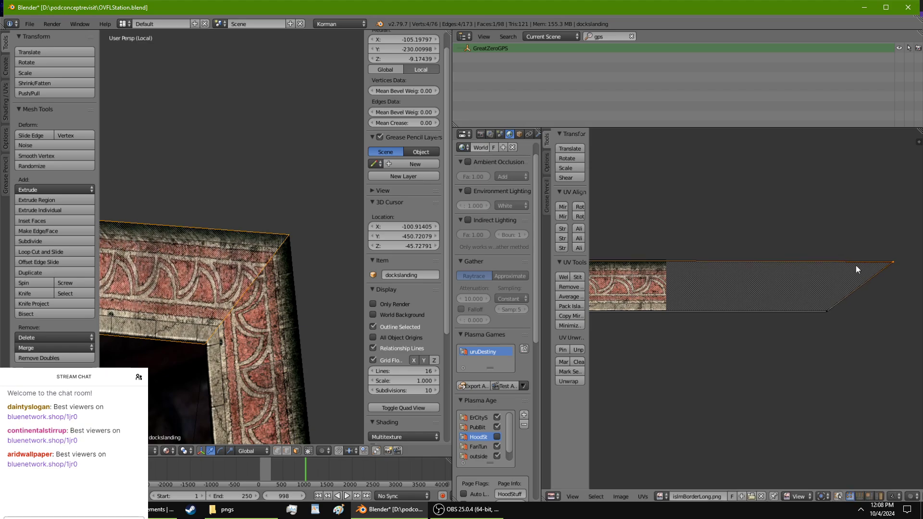
Step: Move the lower UV vertex at the face's opposite end inward by about 347 along X and -2 along Y
{"action": "scroll", "coordinate": [269, 283], "scroll_direction": "down", "scroll_amount": 5}
{"action": "middle_click_drag", "start_coordinate": [160, 324], "coordinate": [347, 315]}
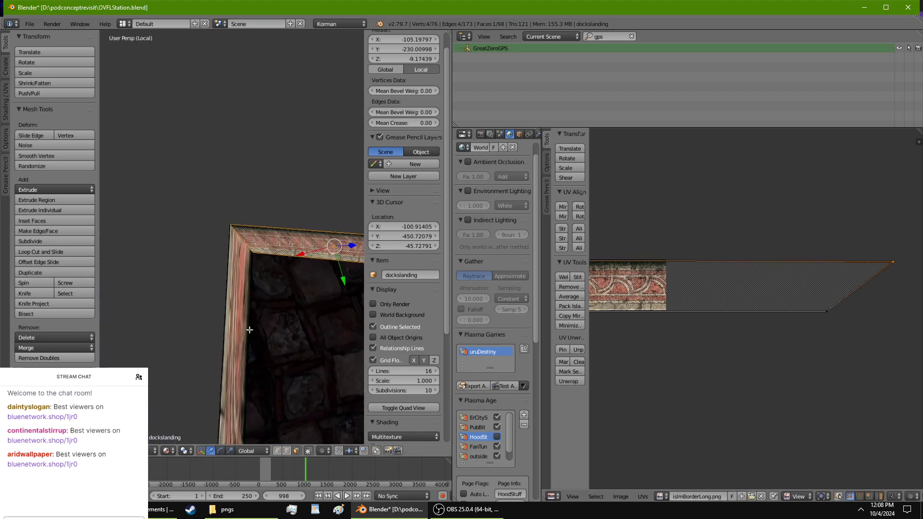
{"action": "scroll", "coordinate": [347, 315], "scroll_direction": "up", "scroll_amount": 6}
{"action": "middle_click_drag", "start_coordinate": [651, 340], "coordinate": [746, 354]}
{"action": "right_click", "coordinate": [728, 325]}
{"action": "key", "text": "g"}
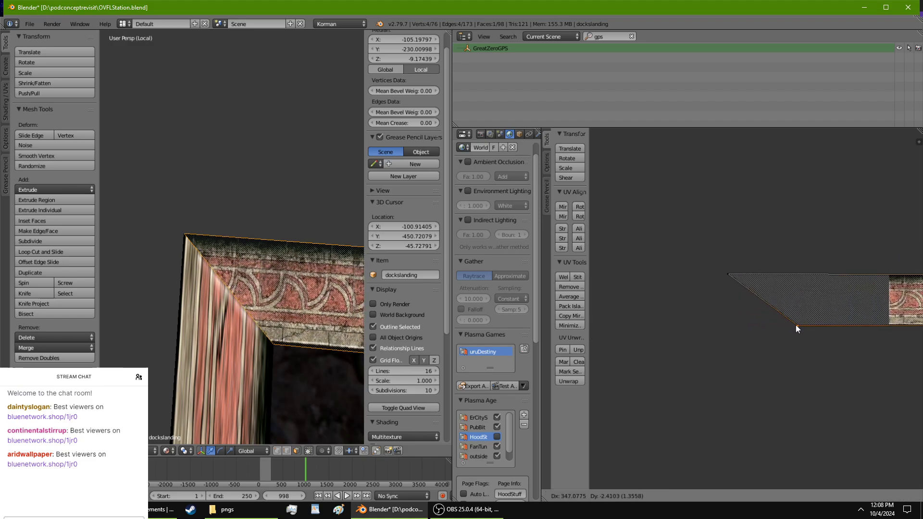
{"action": "left_click", "coordinate": [795, 323]}
{"action": "middle_click_drag", "start_coordinate": [346, 344], "coordinate": [158, 315], "text": "shift"}
{"action": "scroll", "coordinate": [237, 325], "scroll_direction": "down", "scroll_amount": 2}
{"action": "scroll", "coordinate": [237, 325], "scroll_direction": "down", "scroll_amount": 4}
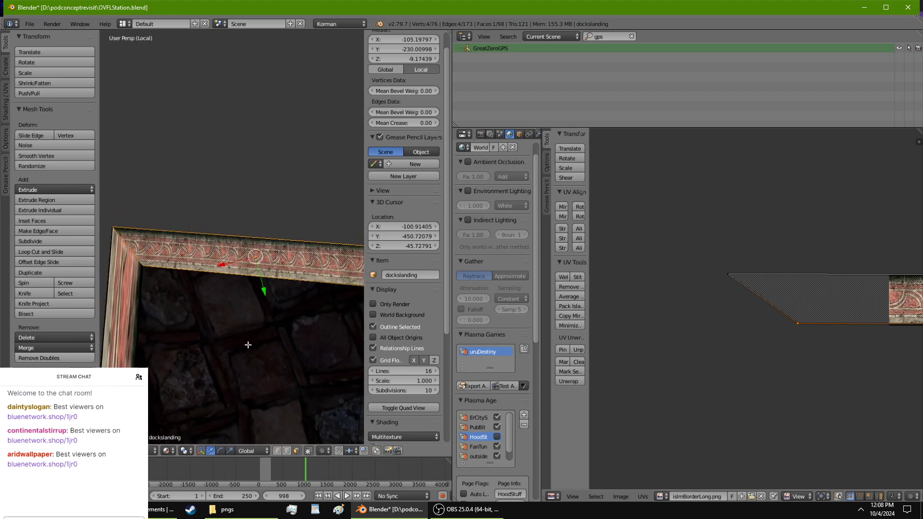
{"action": "middle_click_drag", "start_coordinate": [244, 346], "coordinate": [251, 344], "text": "shift"}
{"action": "scroll", "coordinate": [302, 329], "scroll_direction": "down", "scroll_amount": 2}
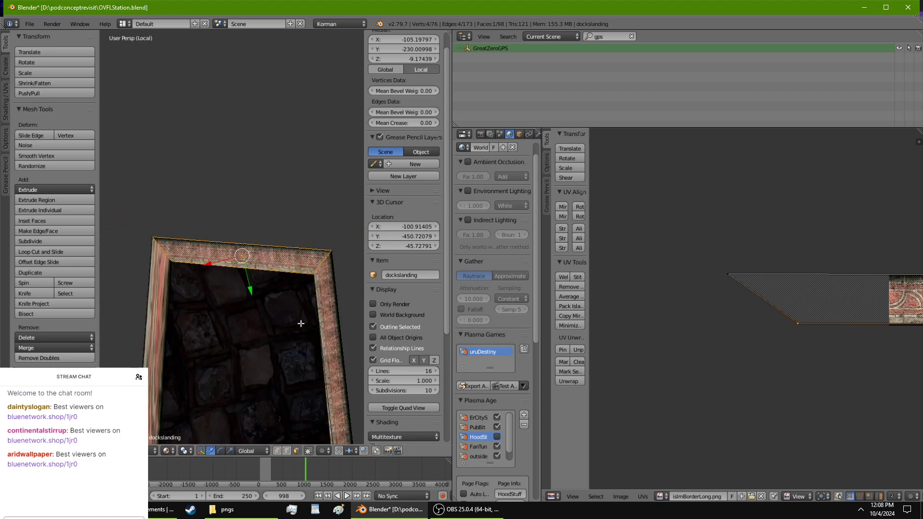
Step: Reposition the trim's right-hand inner corner mesh vertex to about X -109.93, Y -228.01 to refine the mitre
{"action": "scroll", "coordinate": [334, 269], "scroll_direction": "up", "scroll_amount": 2}
{"action": "middle_click_drag", "start_coordinate": [348, 307], "coordinate": [295, 316], "text": "shift"}
{"action": "right_click", "coordinate": [294, 316]}
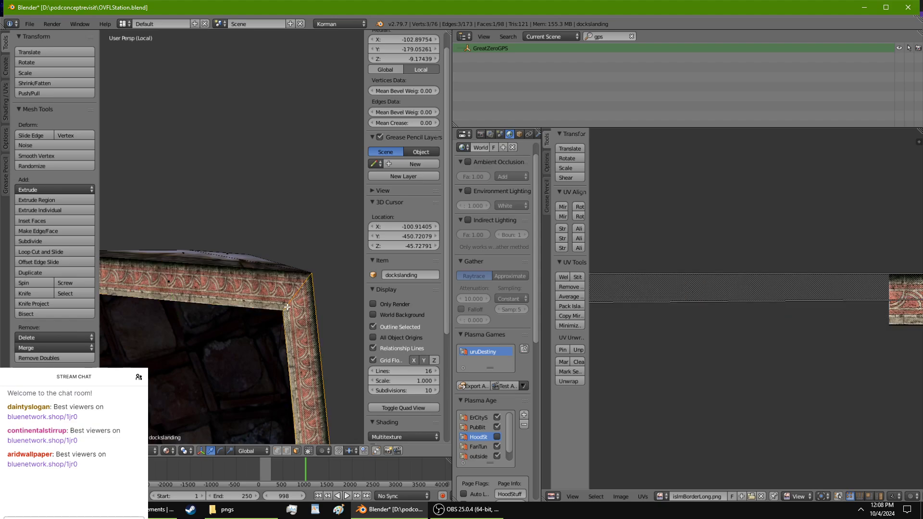
{"action": "left_click", "coordinate": [277, 450]}
{"action": "right_click", "coordinate": [283, 310]}
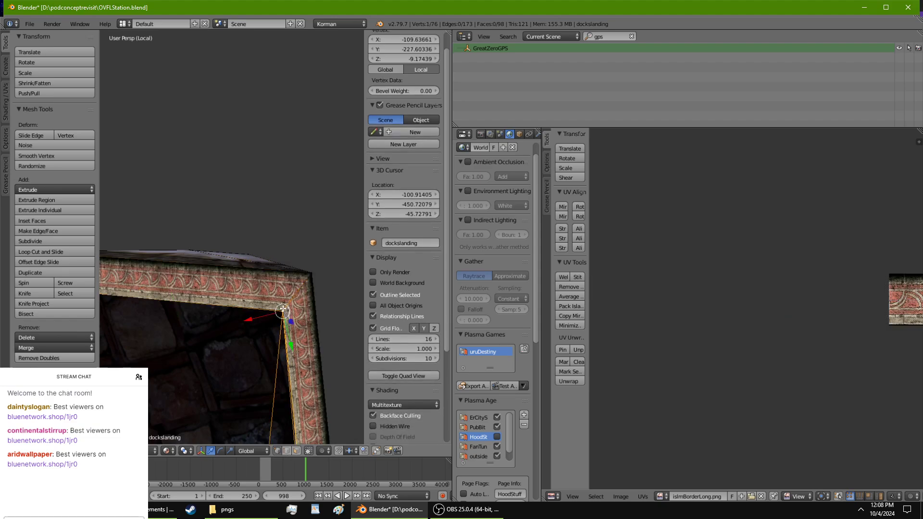
{"action": "key", "text": "g"}
{"action": "key", "text": "y"}
{"action": "key", "text": "x"}
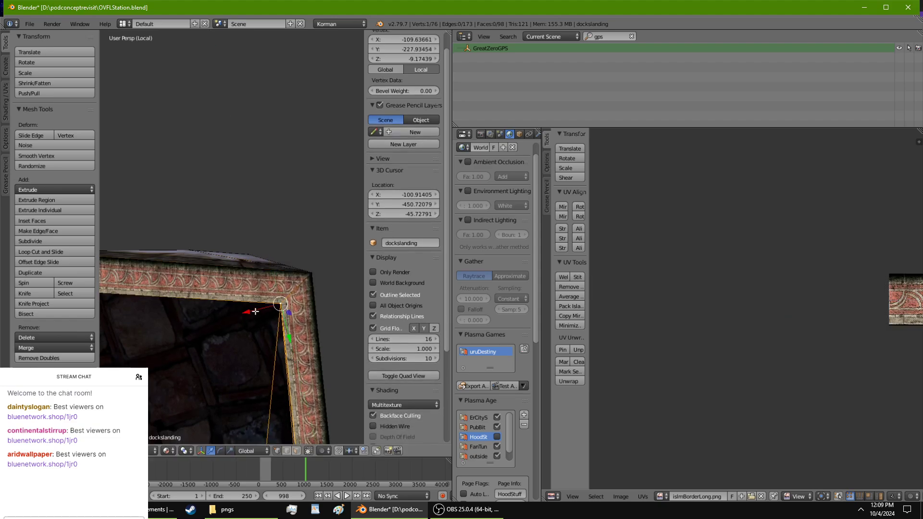
{"action": "key", "text": "y"}
{"action": "left_click", "coordinate": [280, 332]}
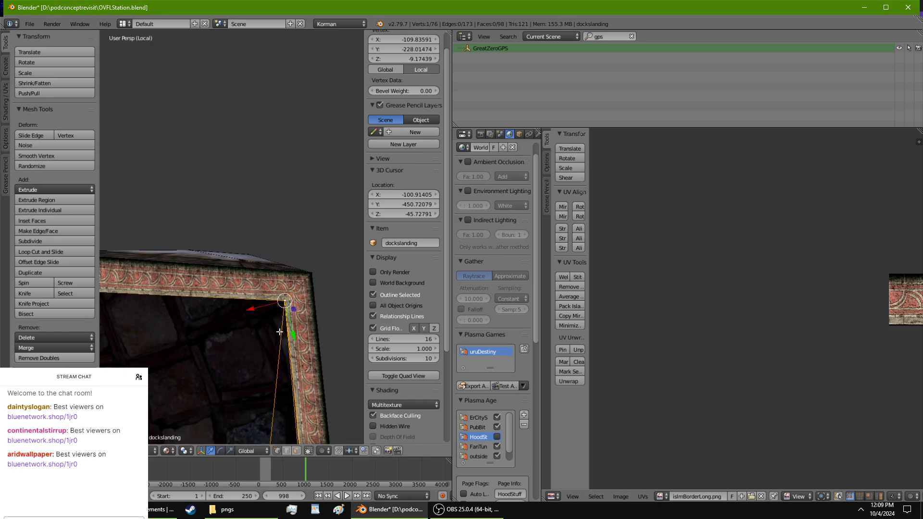
{"action": "left_click_drag", "start_coordinate": [262, 309], "coordinate": [266, 309]}
{"action": "middle_click_drag", "start_coordinate": [266, 312], "coordinate": [211, 216]}
{"action": "scroll", "coordinate": [169, 144], "scroll_direction": "up", "scroll_amount": 1}
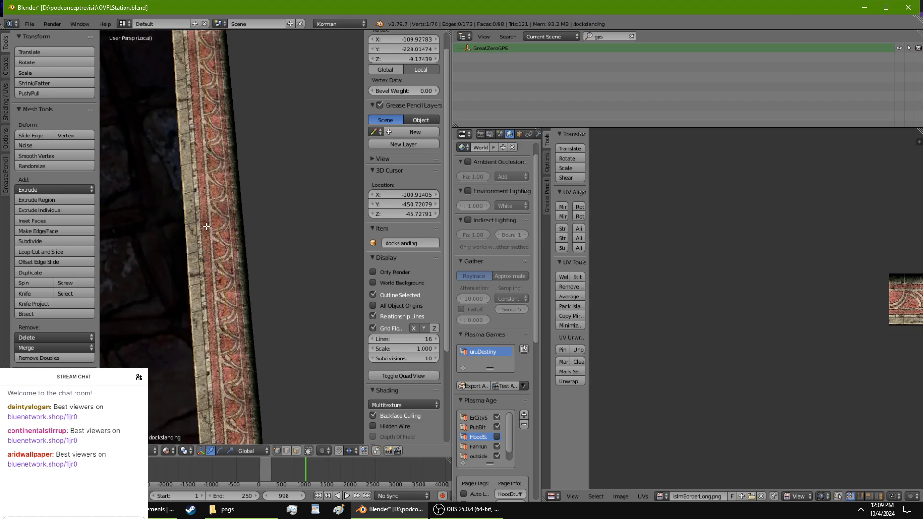
{"action": "middle_click_drag", "start_coordinate": [125, 111], "coordinate": [327, 299], "text": "shift"}
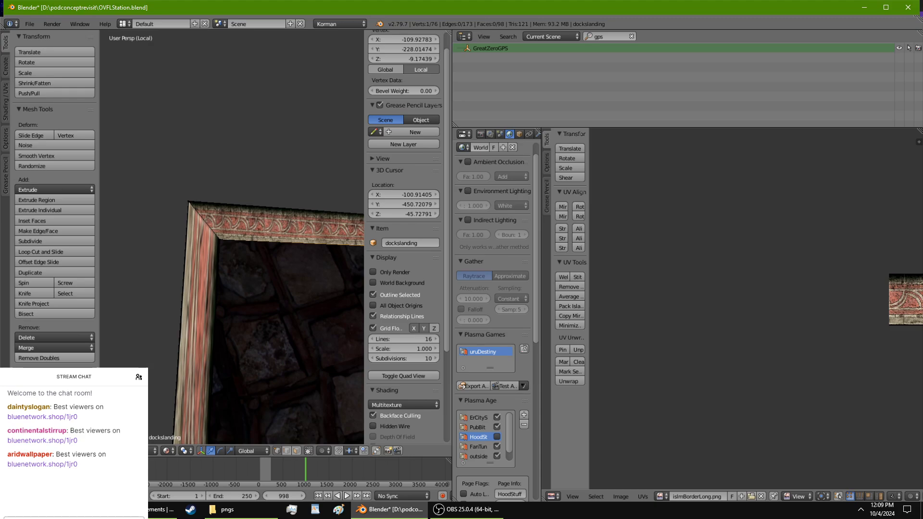
{"action": "left_click", "coordinate": [63, 510]}
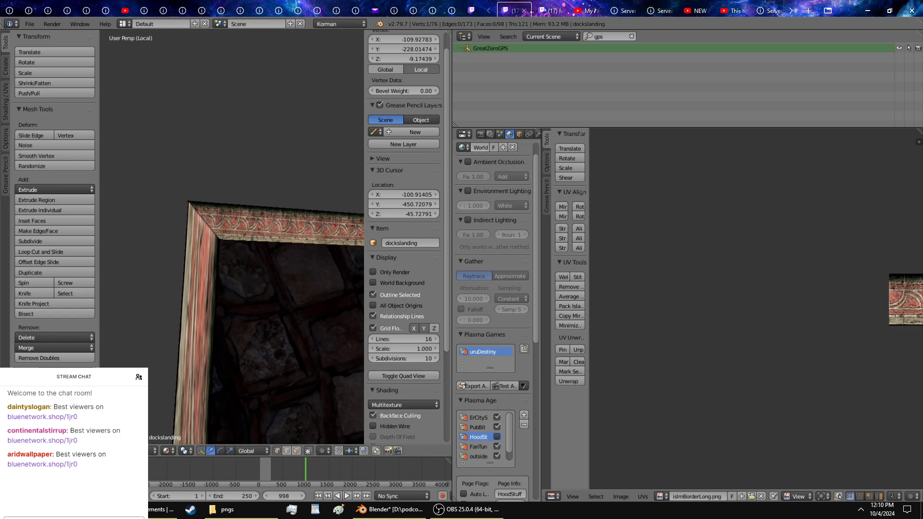
{"action": "left_click", "coordinate": [395, 510]}
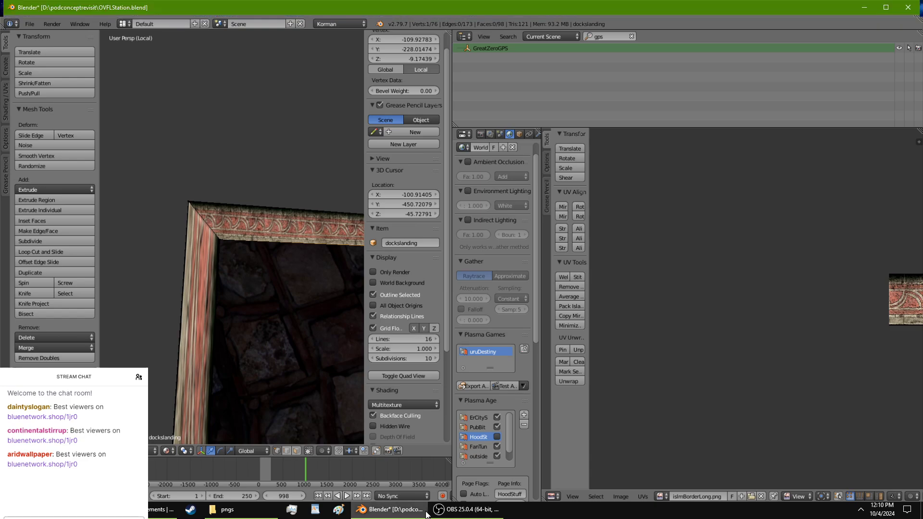
{"action": "left_click", "coordinate": [467, 509]}
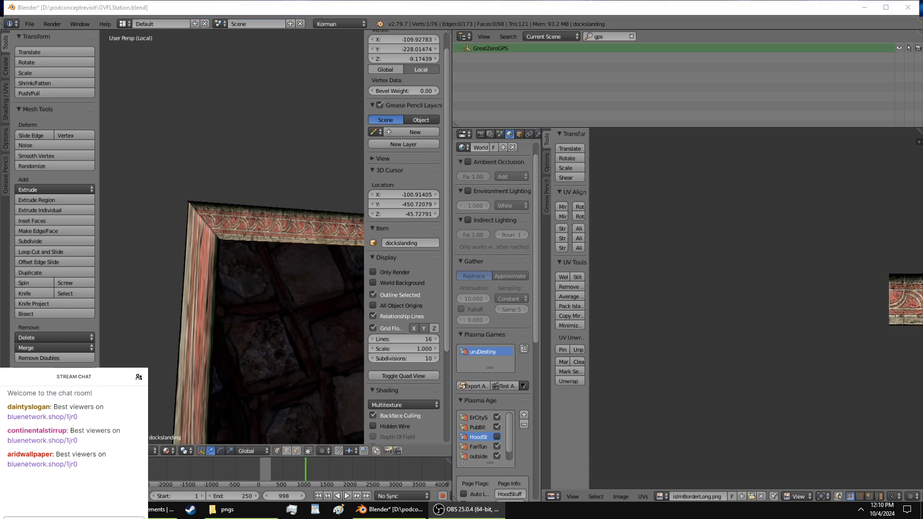
{"action": "key", "text": "alt+Tab"}
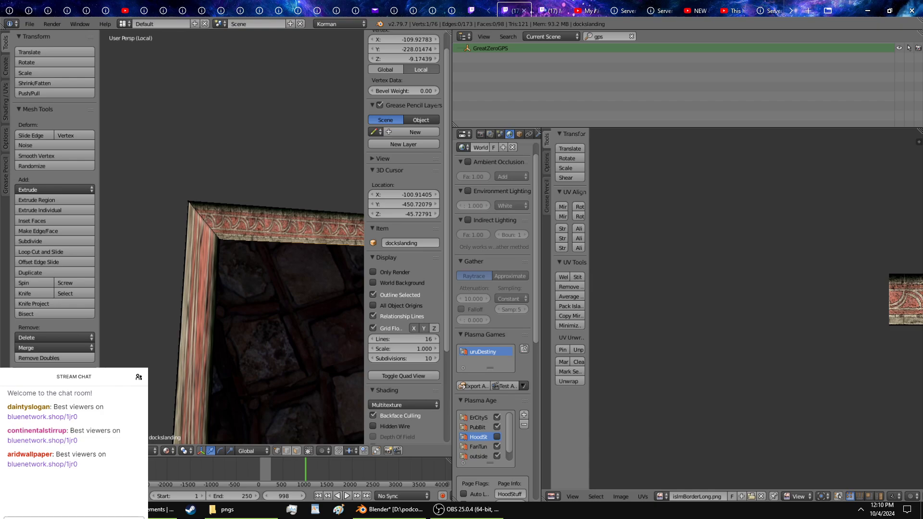
{"action": "left_click", "coordinate": [563, 11]}
{"action": "left_click", "coordinate": [560, 11]}
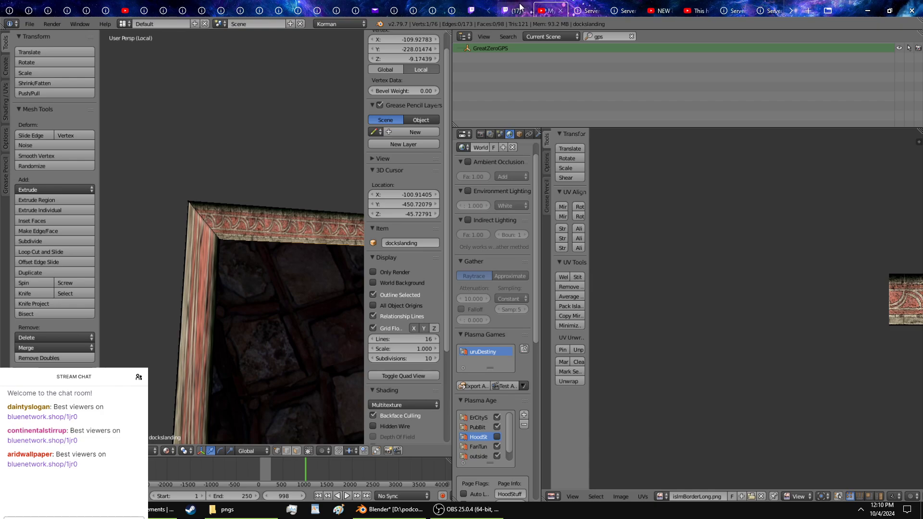
{"action": "left_click", "coordinate": [474, 4]}
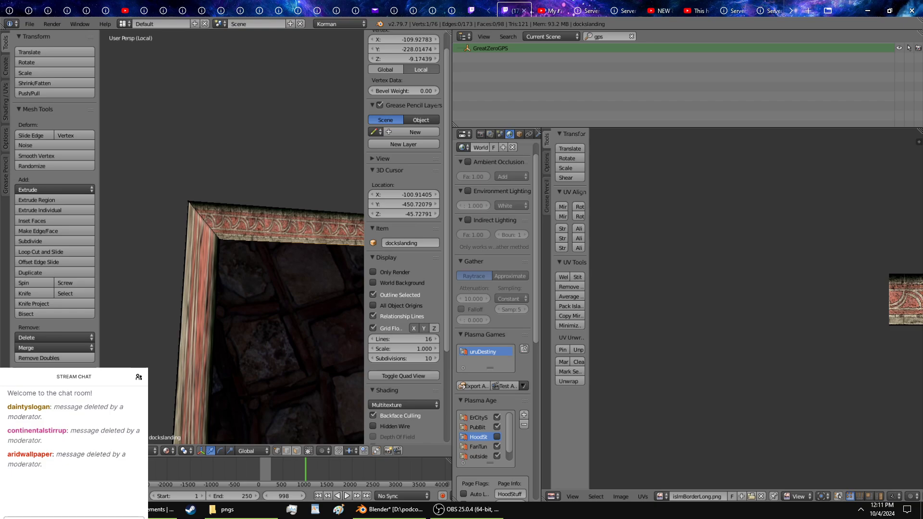
{"action": "left_click", "coordinate": [391, 512]}
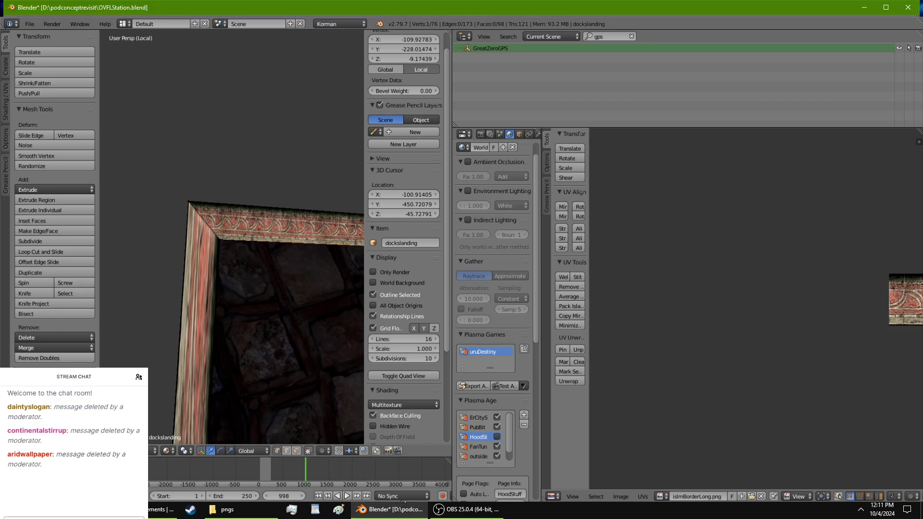
{"action": "left_click", "coordinate": [156, 510]}
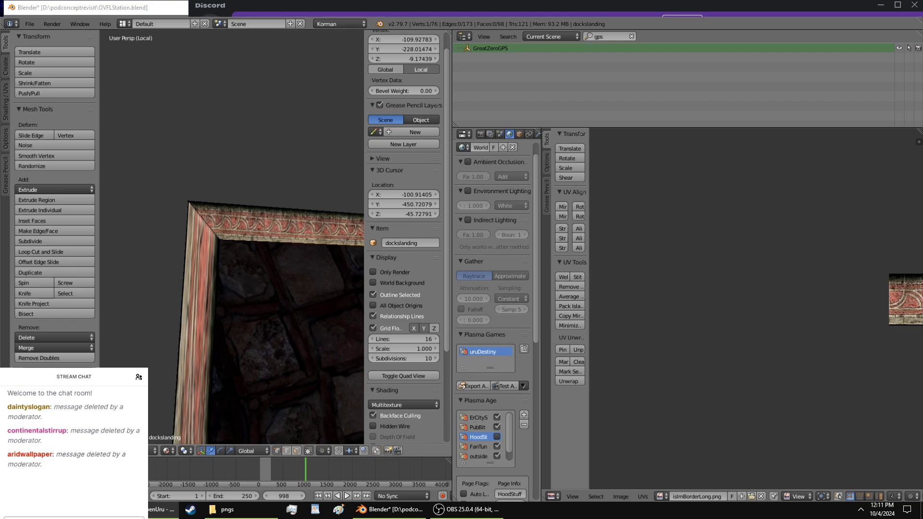
{"action": "left_click", "coordinate": [390, 509]}
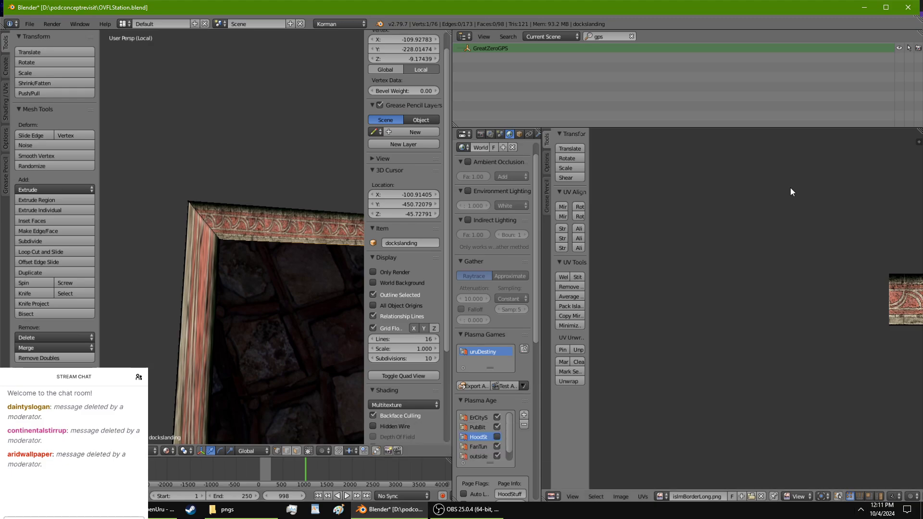
Step: Select the stretched border face in face mode and add the other two long border faces to the selection
{"action": "key", "text": "Tab"}
{"action": "key", "text": "Tab"}
{"action": "right_click", "coordinate": [217, 251]}
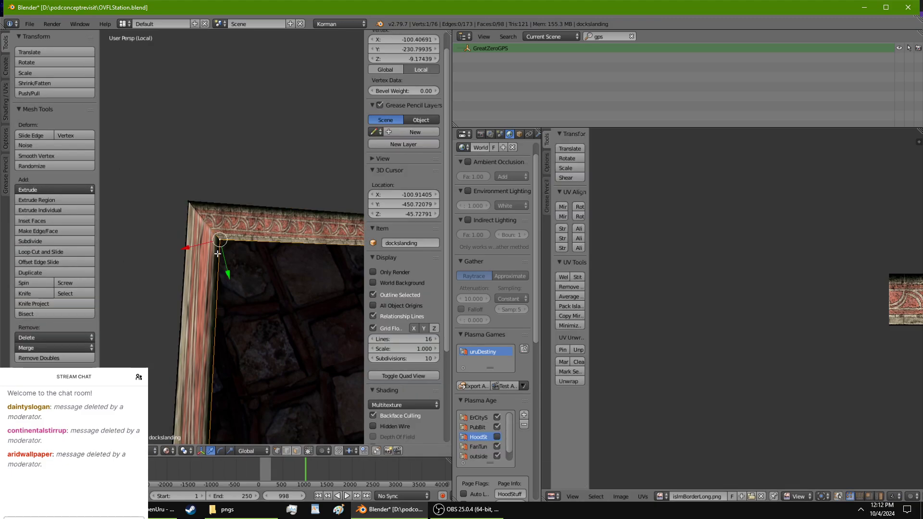
{"action": "left_click", "coordinate": [296, 452]}
{"action": "right_click", "coordinate": [219, 317]}
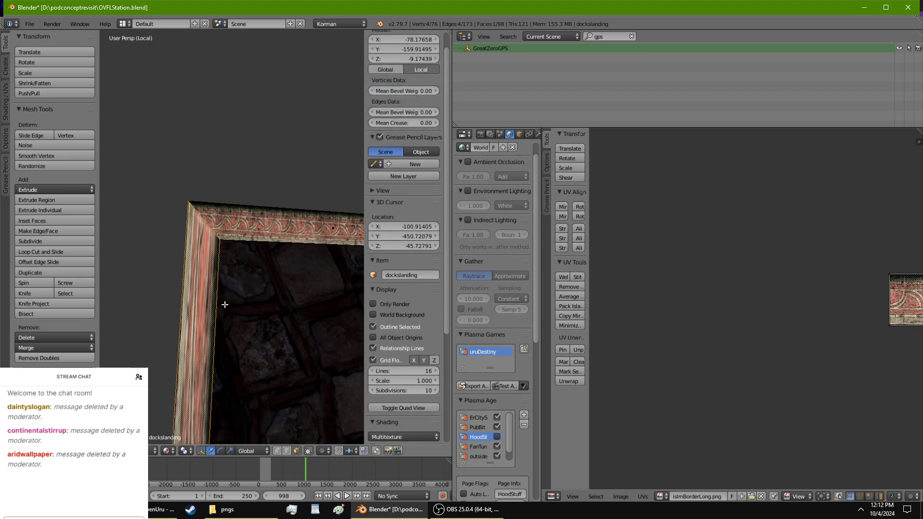
{"action": "middle_click_drag", "start_coordinate": [328, 316], "coordinate": [139, 285]}
{"action": "right_click", "coordinate": [242, 277], "text": "shift"}
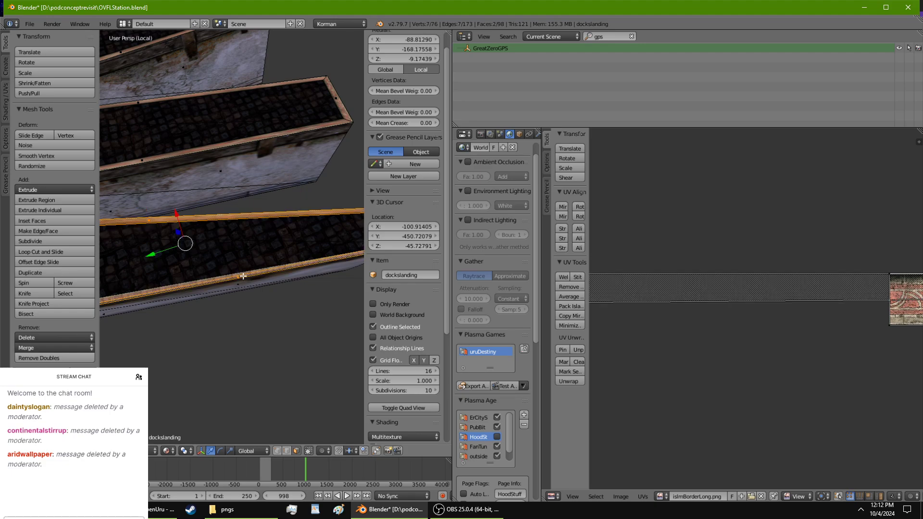
{"action": "scroll", "coordinate": [768, 348], "scroll_direction": "up", "scroll_amount": 8}
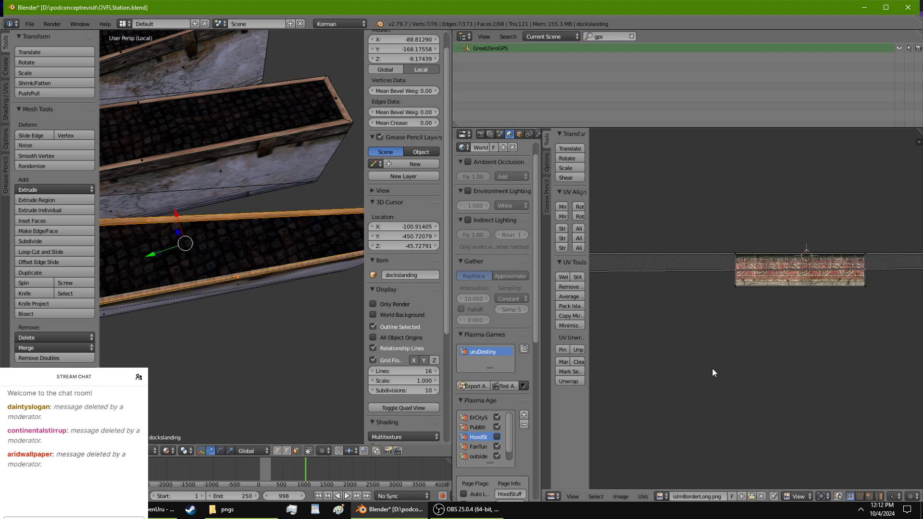
{"action": "scroll", "coordinate": [218, 272], "scroll_direction": "up", "scroll_amount": 3}
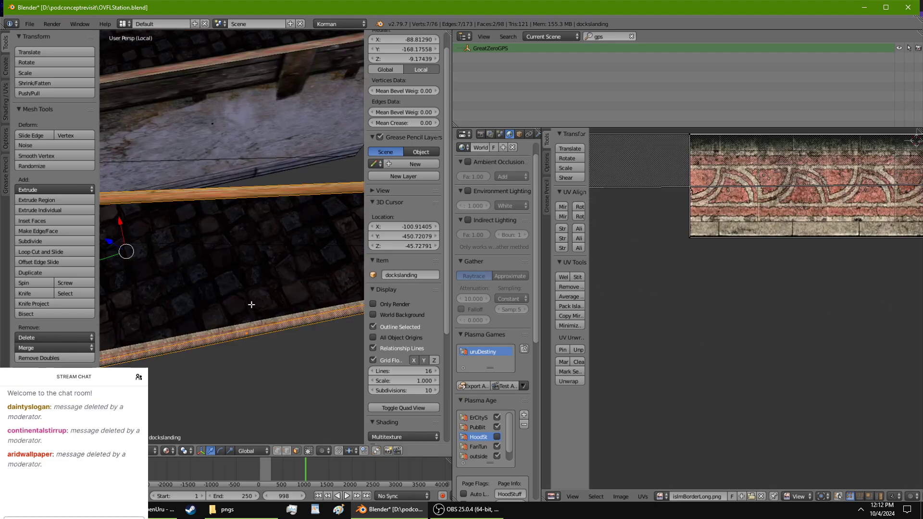
{"action": "right_click", "coordinate": [278, 360], "text": "shift"}
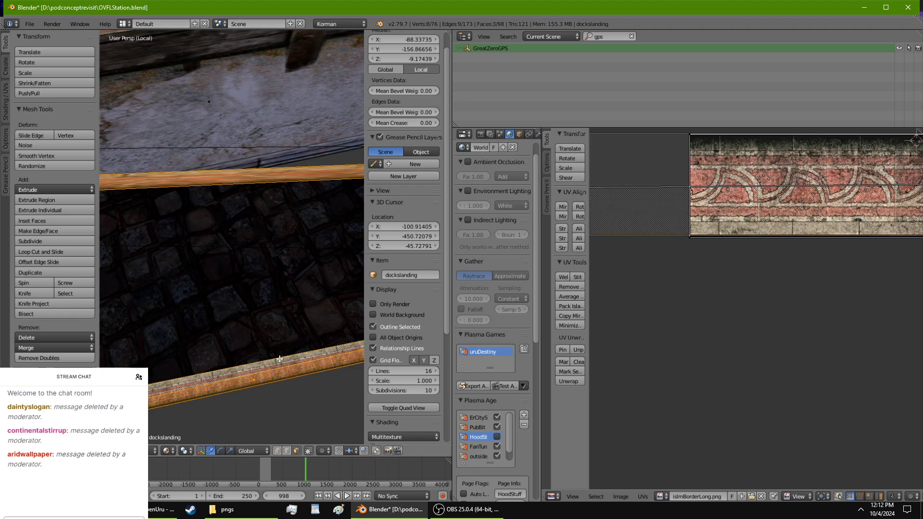
Step: Select the long border faces' UV island with island selection and stretch it along X
{"action": "left_click", "coordinate": [879, 496]}
{"action": "right_click", "coordinate": [782, 175]}
{"action": "scroll", "coordinate": [768, 160], "scroll_direction": "down", "scroll_amount": 7}
{"action": "scroll", "coordinate": [737, 275], "scroll_direction": "down", "scroll_amount": 8}
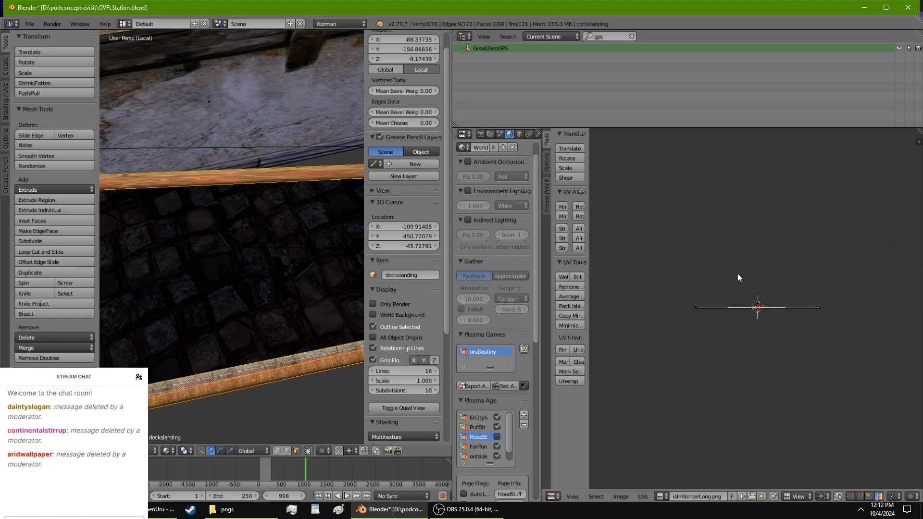
{"action": "key", "text": "s"}
{"action": "key", "text": "x"}
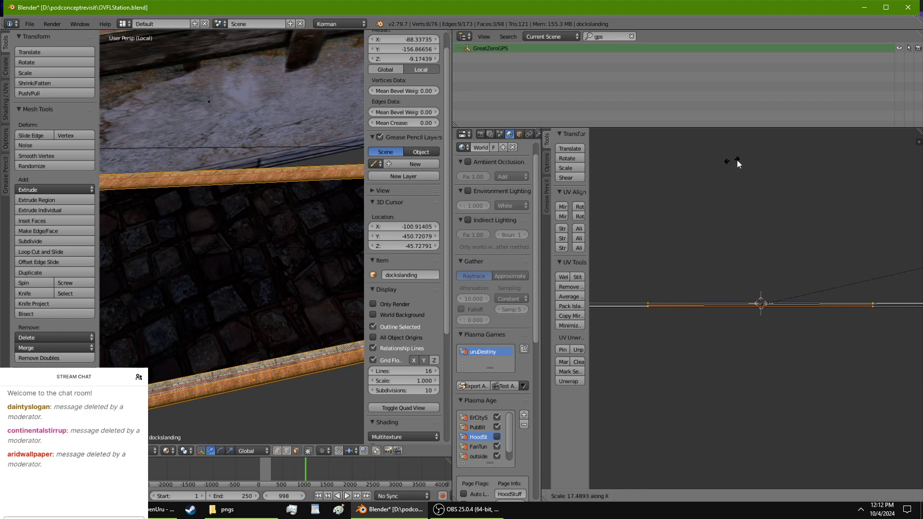
{"action": "left_click", "coordinate": [635, 152]}
Step: Scale the selected UV island further along X by about 1.27 and check the pattern on the long trim
{"action": "scroll", "coordinate": [728, 221], "scroll_direction": "down", "scroll_amount": 4}
{"action": "middle_click_drag", "start_coordinate": [790, 266], "coordinate": [712, 242]}
{"action": "scroll", "coordinate": [712, 242], "scroll_direction": "up", "scroll_amount": 5}
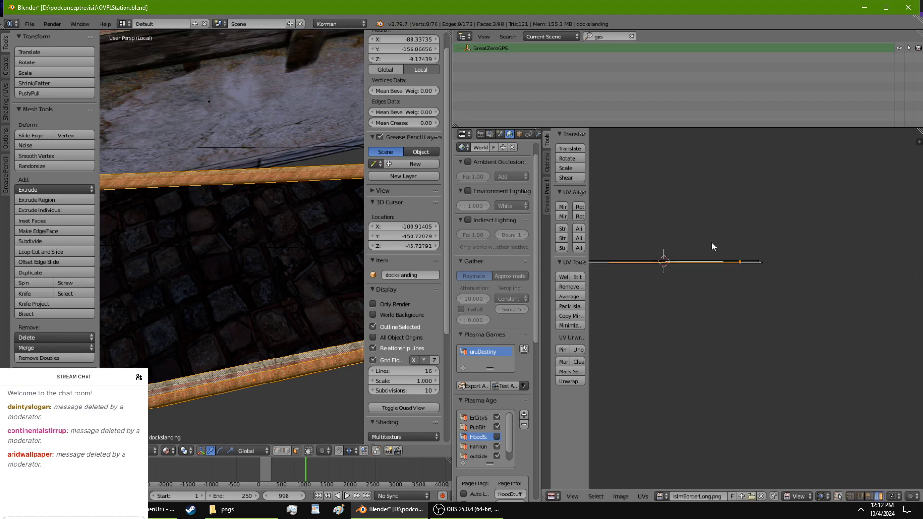
{"action": "middle_click_drag", "start_coordinate": [744, 190], "coordinate": [718, 339]}
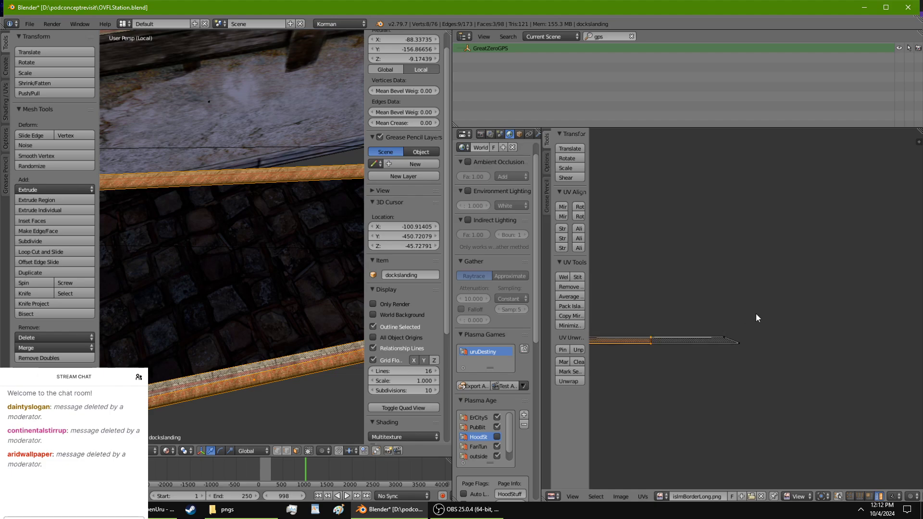
{"action": "key", "text": "s"}
{"action": "key", "text": "x"}
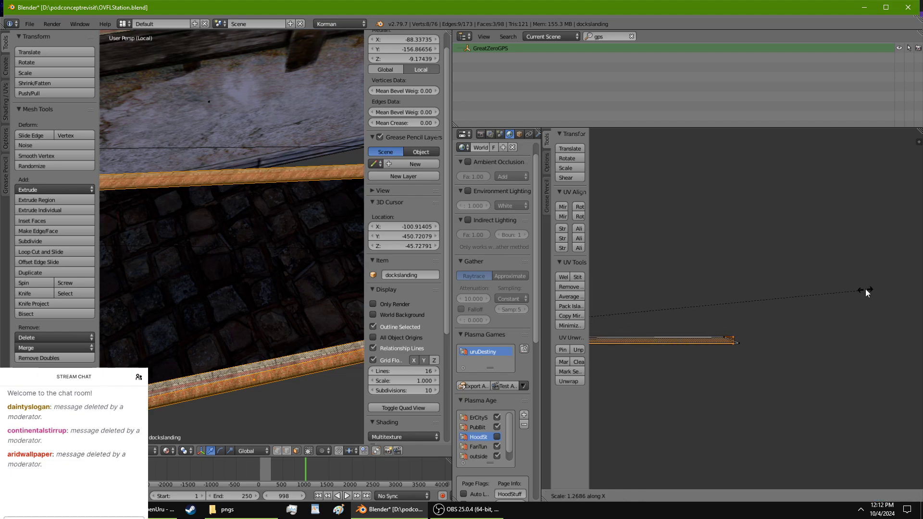
{"action": "left_click", "coordinate": [868, 288]}
{"action": "scroll", "coordinate": [212, 168], "scroll_direction": "up", "scroll_amount": 3}
{"action": "middle_click_drag", "start_coordinate": [249, 183], "coordinate": [192, 243], "text": "shift"}
{"action": "scroll", "coordinate": [192, 243], "scroll_direction": "up", "scroll_amount": 1}
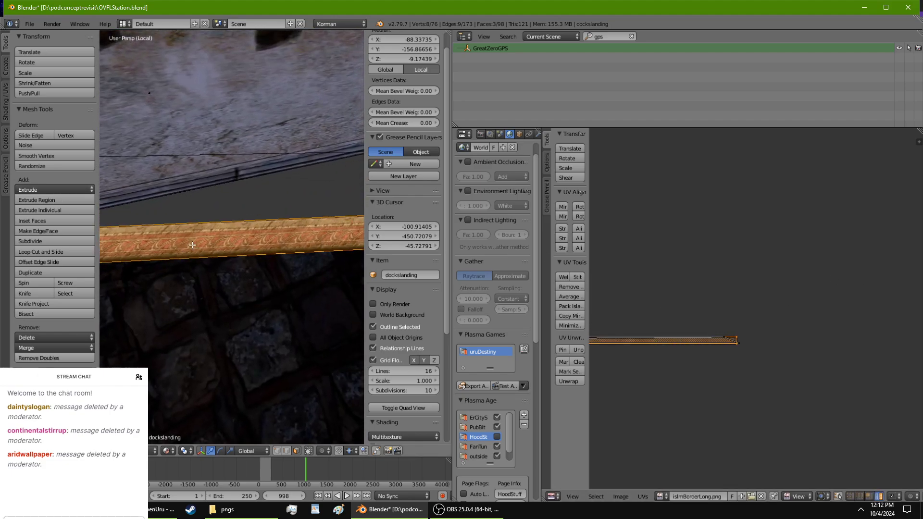
{"action": "scroll", "coordinate": [418, 268], "scroll_direction": "up", "scroll_amount": 1}
{"action": "scroll", "coordinate": [329, 281], "scroll_direction": "up", "scroll_amount": 1}
{"action": "scroll", "coordinate": [330, 281], "scroll_direction": "up", "scroll_amount": 1}
{"action": "scroll", "coordinate": [239, 289], "scroll_direction": "down", "scroll_amount": 1}
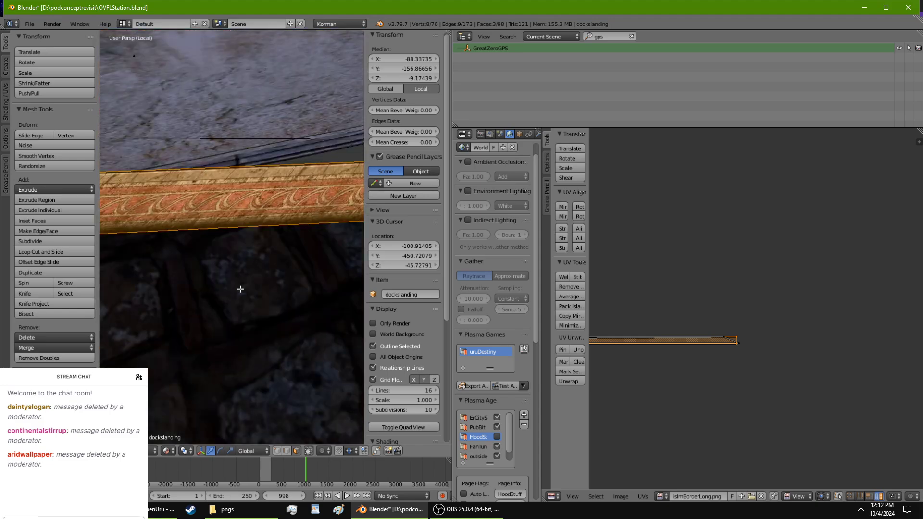
Step: Mirror the selected long border faces' UV island along Y and along X
{"action": "middle_click_drag", "start_coordinate": [239, 289], "coordinate": [344, 309], "text": "shift"}
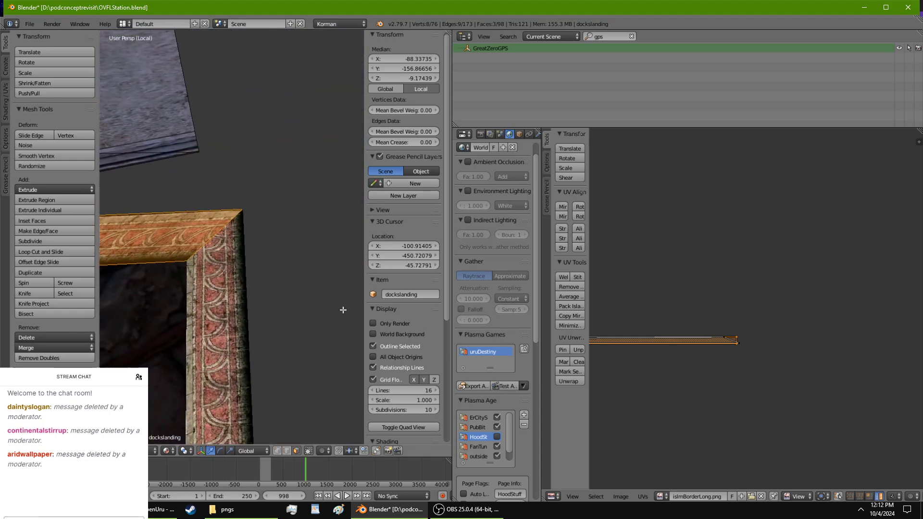
{"action": "left_click", "coordinate": [561, 215]}
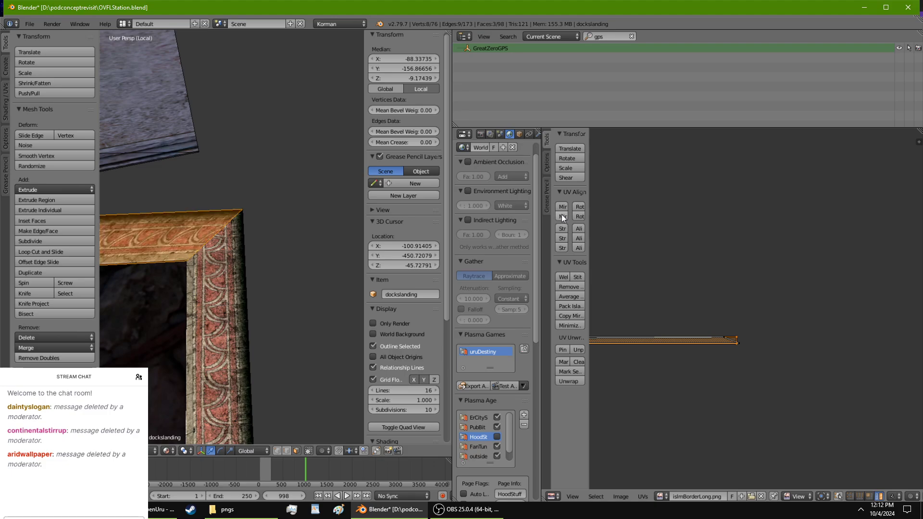
{"action": "left_click", "coordinate": [560, 204]}
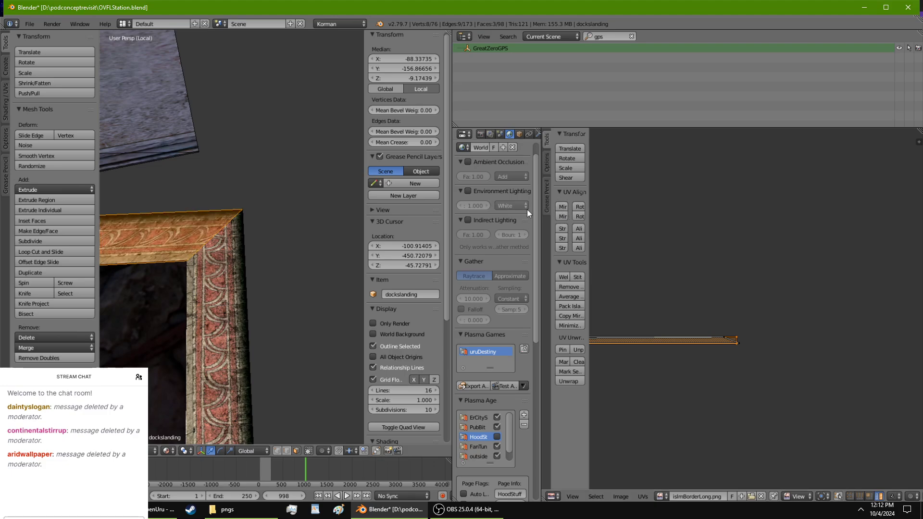
Step: Slant the UV island's right end by moving its lower right vertex about -310 in X and its upper right vertex about 64 in X
{"action": "scroll", "coordinate": [692, 351], "scroll_direction": "up", "scroll_amount": 10}
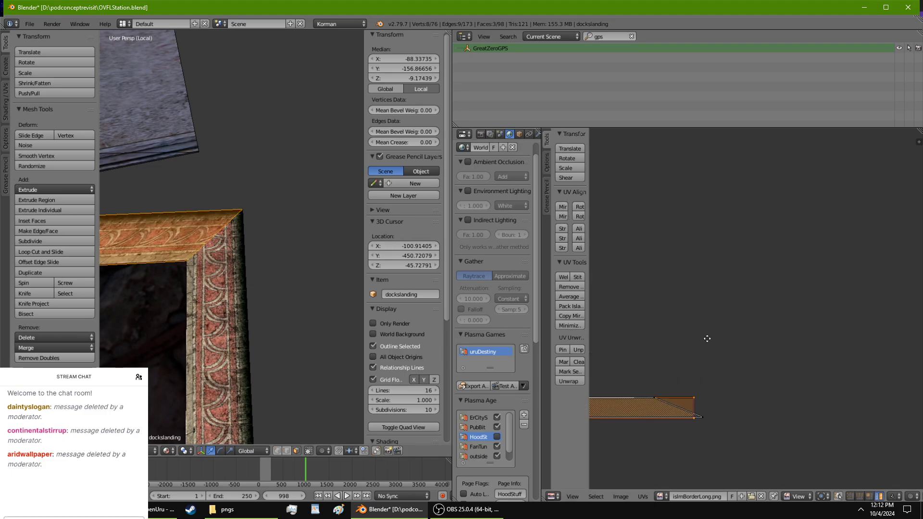
{"action": "scroll", "coordinate": [728, 260], "scroll_direction": "up", "scroll_amount": 3}
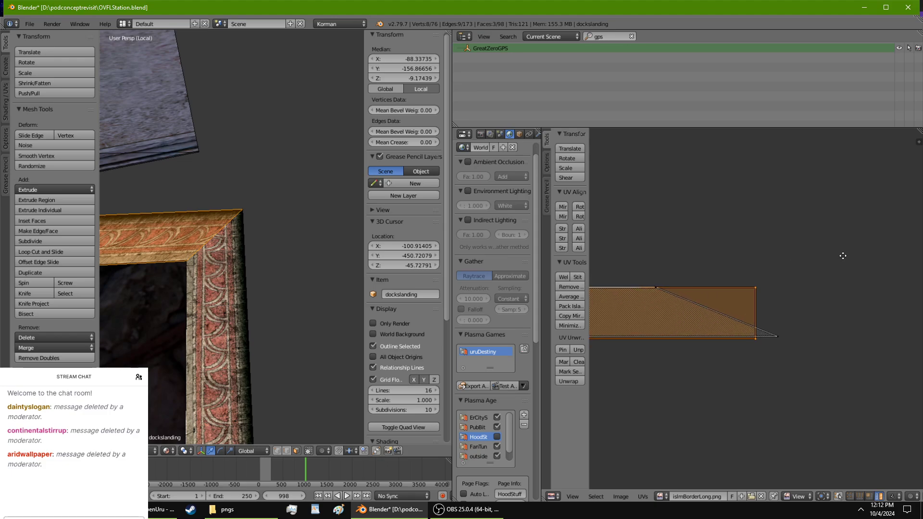
{"action": "left_click", "coordinate": [849, 497]}
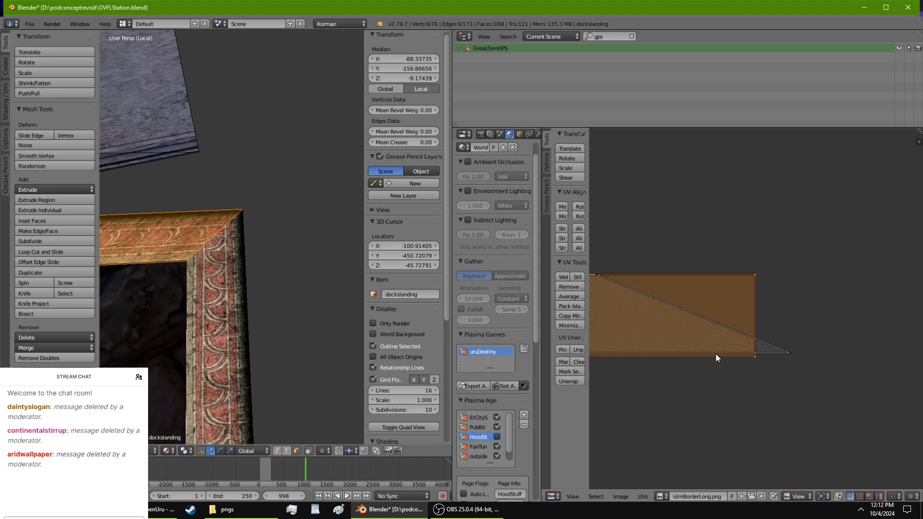
{"action": "right_click", "coordinate": [786, 354]}
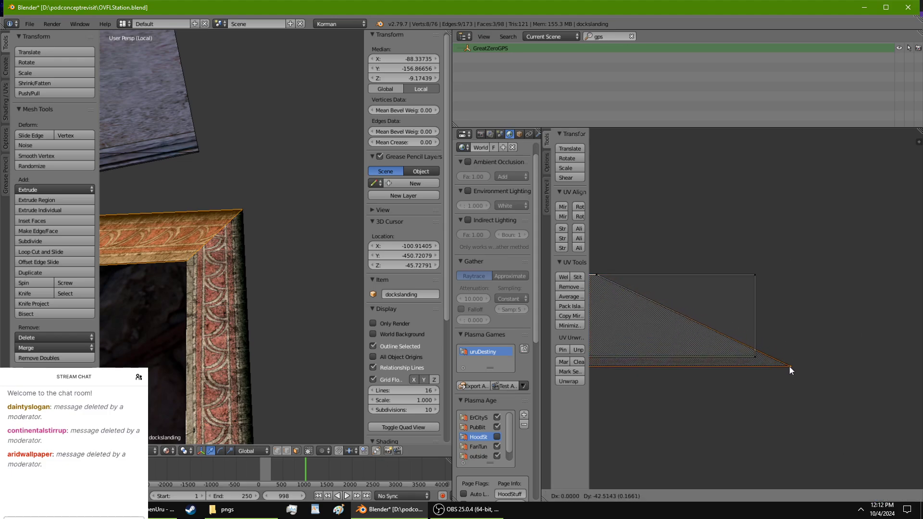
{"action": "key", "text": "g"}
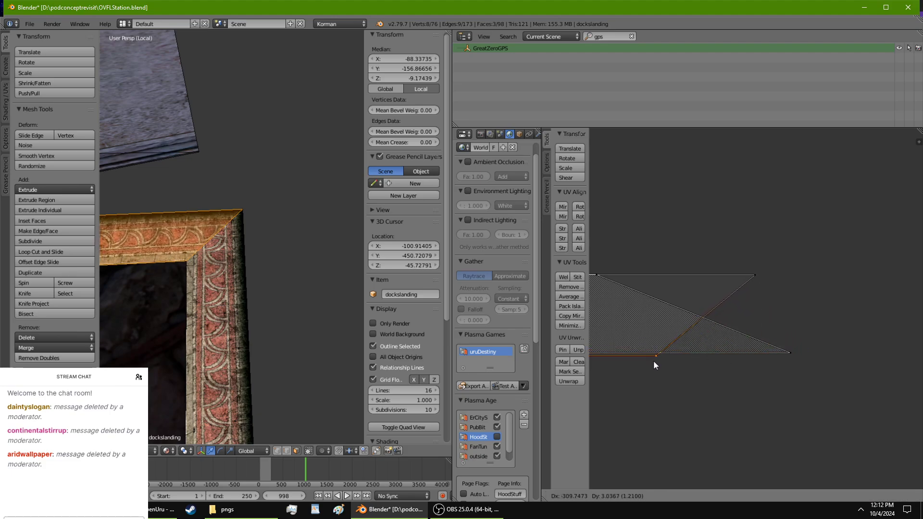
{"action": "left_click", "coordinate": [653, 360]}
{"action": "right_click", "coordinate": [741, 281]}
{"action": "key", "text": "g"}
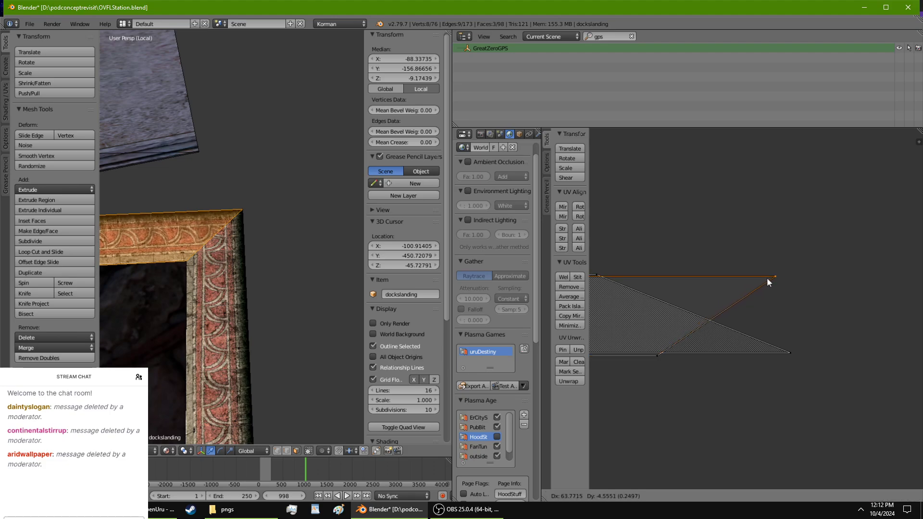
{"action": "left_click", "coordinate": [765, 277]}
{"action": "middle_click_drag", "start_coordinate": [247, 315], "coordinate": [267, 312]}
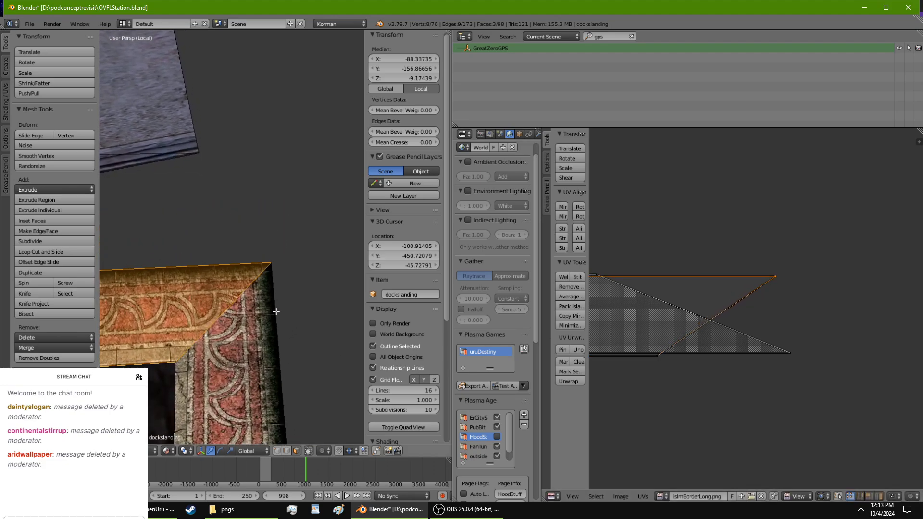
Step: Select the whole long border UV island and scale it slightly along X by about 1.01
{"action": "left_click", "coordinate": [877, 495]}
{"action": "right_click", "coordinate": [722, 306]}
{"action": "key", "text": "s"}
{"action": "key", "text": "x"}
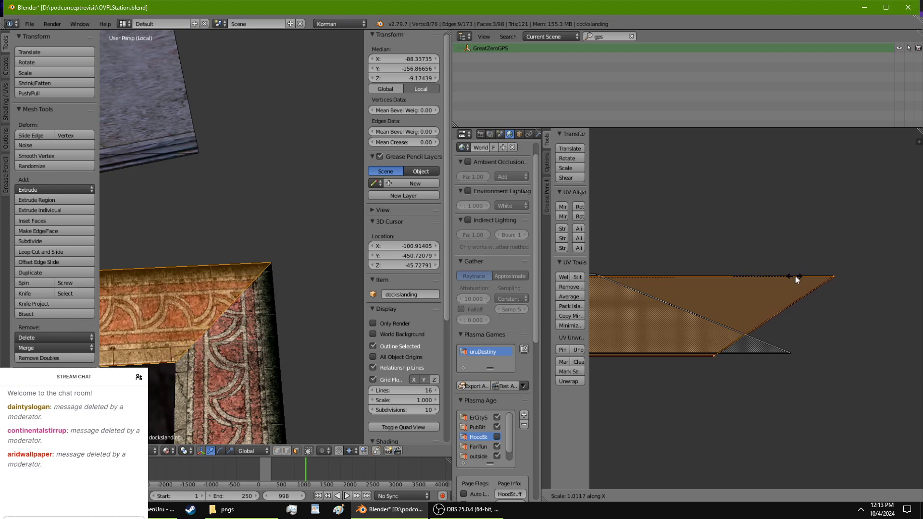
{"action": "left_click", "coordinate": [810, 255]}
{"action": "middle_click_drag", "start_coordinate": [267, 319], "coordinate": [304, 262]}
{"action": "scroll", "coordinate": [676, 338], "scroll_direction": "down", "scroll_amount": 6}
{"action": "middle_click_drag", "start_coordinate": [672, 309], "coordinate": [816, 319]}
{"action": "scroll", "coordinate": [766, 319], "scroll_direction": "up", "scroll_amount": 6}
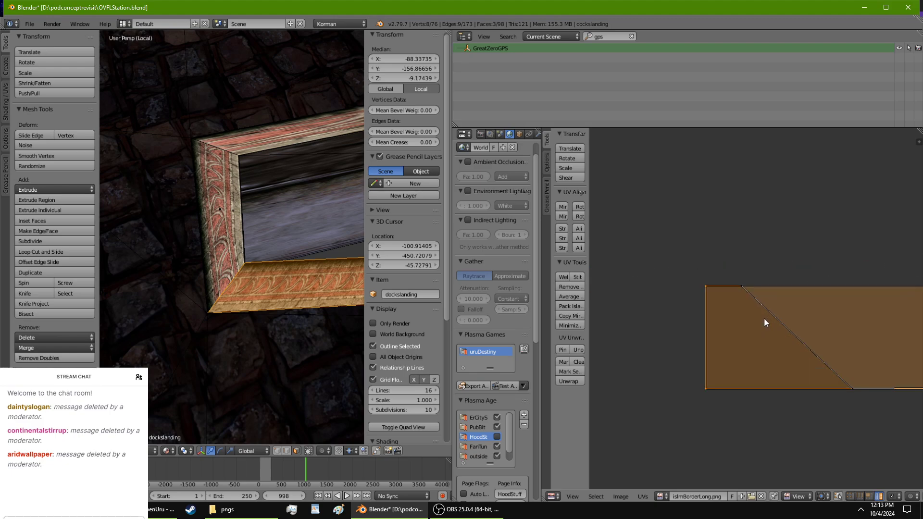
{"action": "left_click", "coordinate": [838, 497]}
{"action": "right_click", "coordinate": [705, 286]}
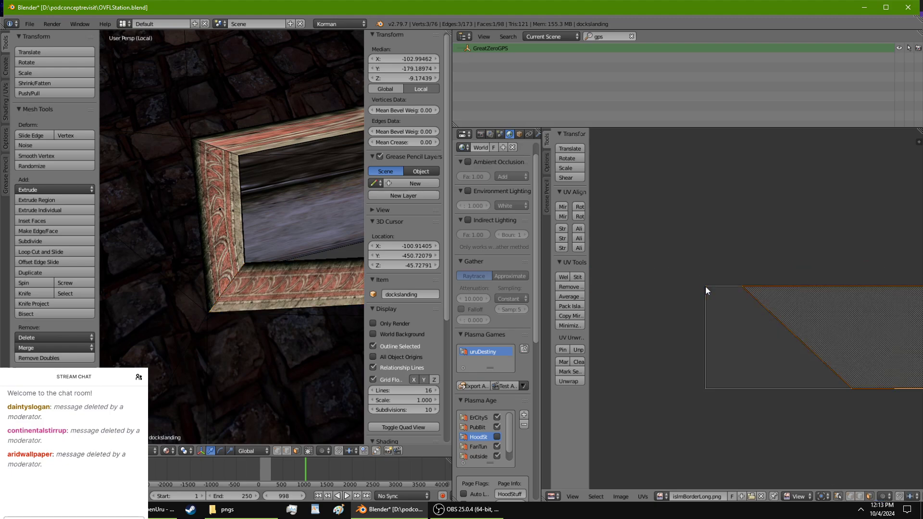
{"action": "key", "text": "g"}
{"action": "key", "text": "Escape"}
{"action": "key", "text": "g"}
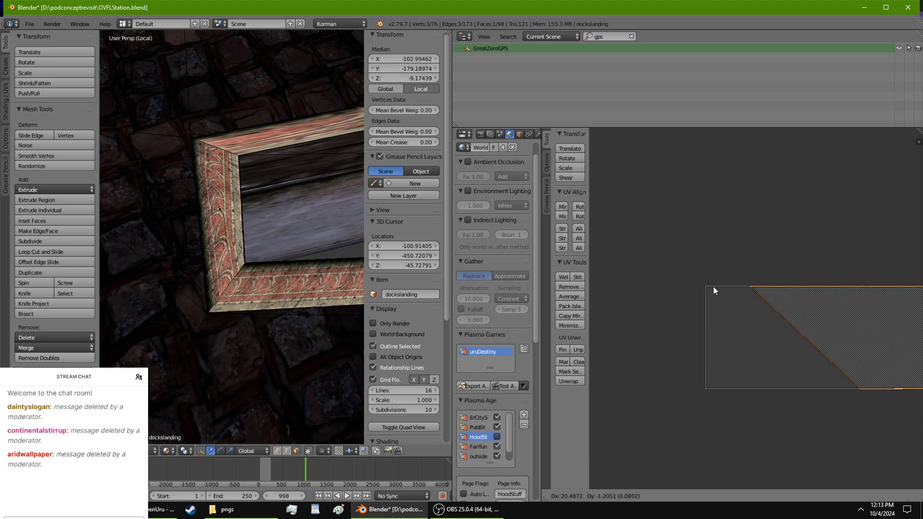
{"action": "left_click", "coordinate": [706, 390]}
{"action": "right_click", "coordinate": [672, 390]}
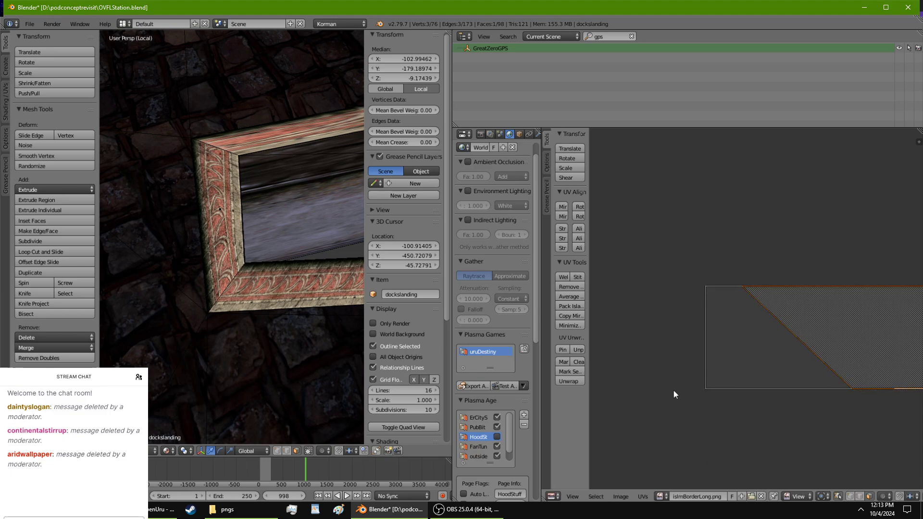
{"action": "key", "text": "g"}
{"action": "right_click", "coordinate": [757, 435]}
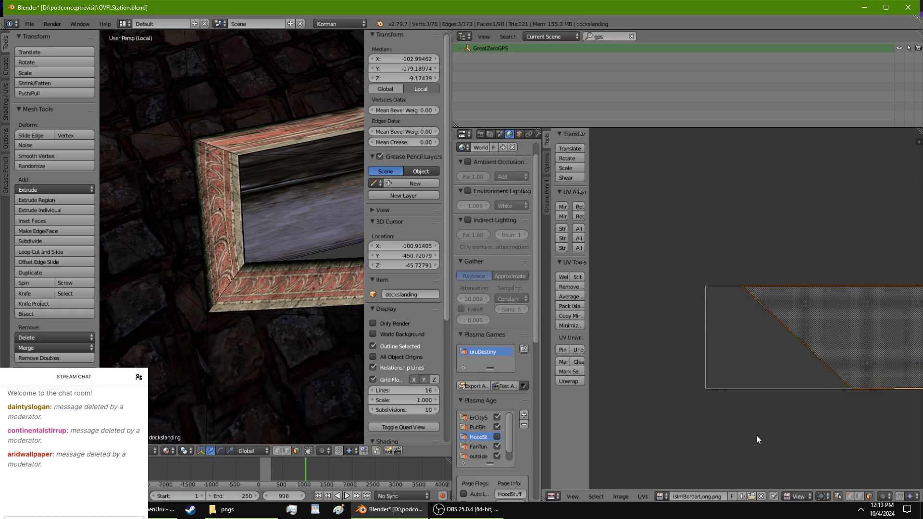
{"action": "left_click", "coordinate": [837, 496]}
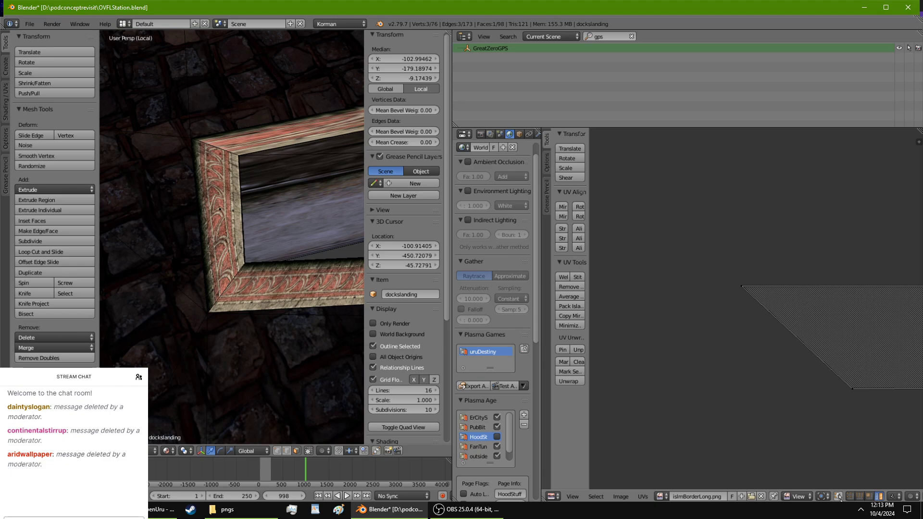
{"action": "left_click", "coordinate": [849, 496]}
{"action": "right_click_drag", "start_coordinate": [848, 382], "coordinate": [801, 385]}
{"action": "scroll", "coordinate": [782, 344], "scroll_direction": "down", "scroll_amount": 6}
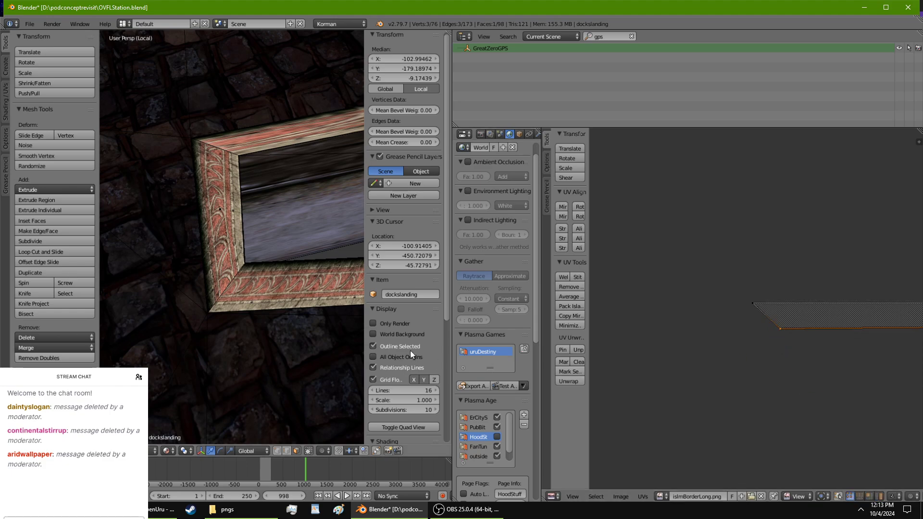
Step: Reselect the long border face and move its lower left UV vertex outward to slant that end for the mitre
{"action": "scroll", "coordinate": [326, 350], "scroll_direction": "down", "scroll_amount": 8}
{"action": "middle_click_drag", "start_coordinate": [325, 350], "coordinate": [297, 456], "text": "shift"}
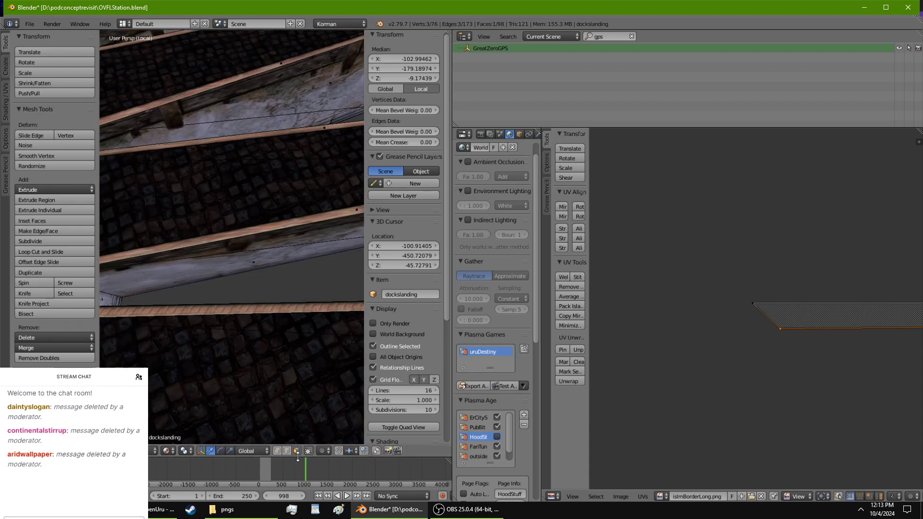
{"action": "right_click", "coordinate": [267, 319]}
{"action": "middle_click_drag", "start_coordinate": [714, 320], "coordinate": [771, 310]}
{"action": "scroll", "coordinate": [771, 306], "scroll_direction": "up", "scroll_amount": 4}
{"action": "middle_click_drag", "start_coordinate": [803, 343], "coordinate": [709, 350]}
{"action": "scroll", "coordinate": [715, 353], "scroll_direction": "up", "scroll_amount": 2}
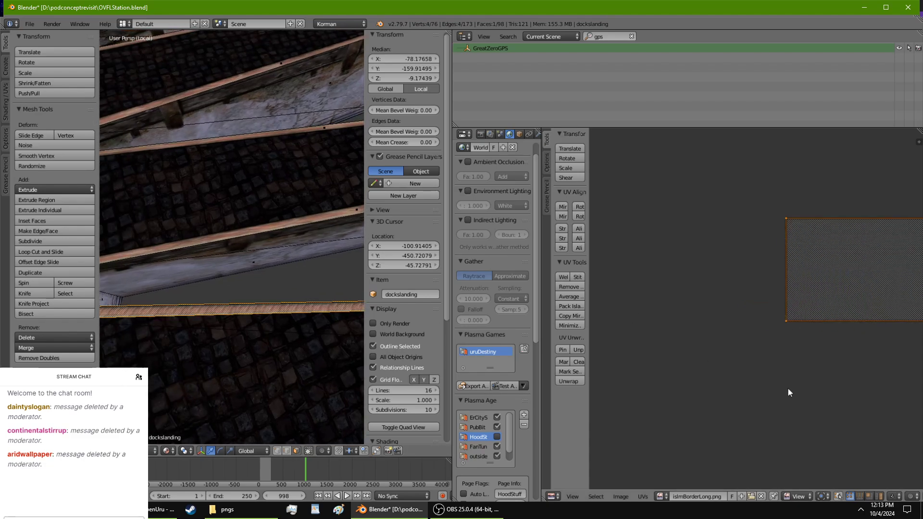
{"action": "right_click_drag", "start_coordinate": [785, 333], "coordinate": [688, 313]}
Step: Move the lower left UV vertex further along X by about -54 to match the pattern at the mitred corner
{"action": "middle_click_drag", "start_coordinate": [148, 344], "coordinate": [313, 338], "text": "shift"}
{"action": "scroll", "coordinate": [298, 325], "scroll_direction": "up", "scroll_amount": 5}
{"action": "scroll", "coordinate": [325, 323], "scroll_direction": "up", "scroll_amount": 2}
{"action": "scroll", "coordinate": [326, 323], "scroll_direction": "down", "scroll_amount": 2}
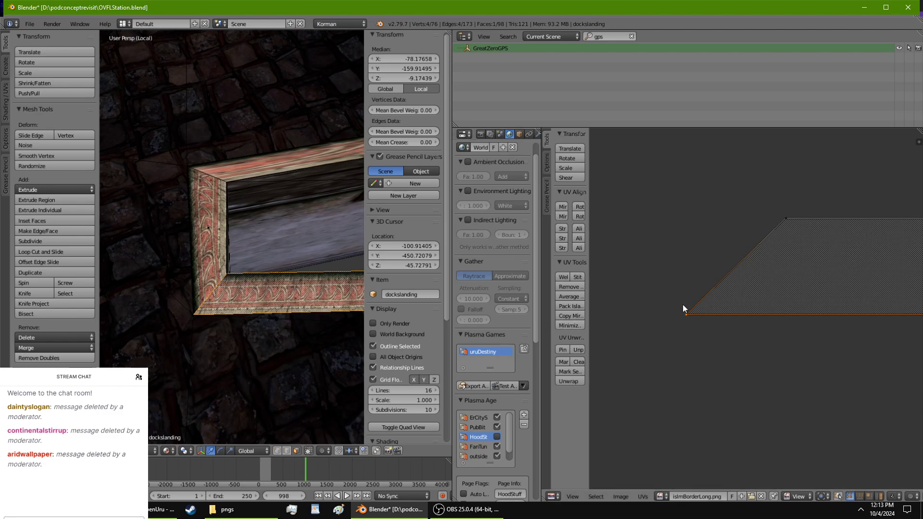
{"action": "key", "text": "g"}
{"action": "key", "text": "x"}
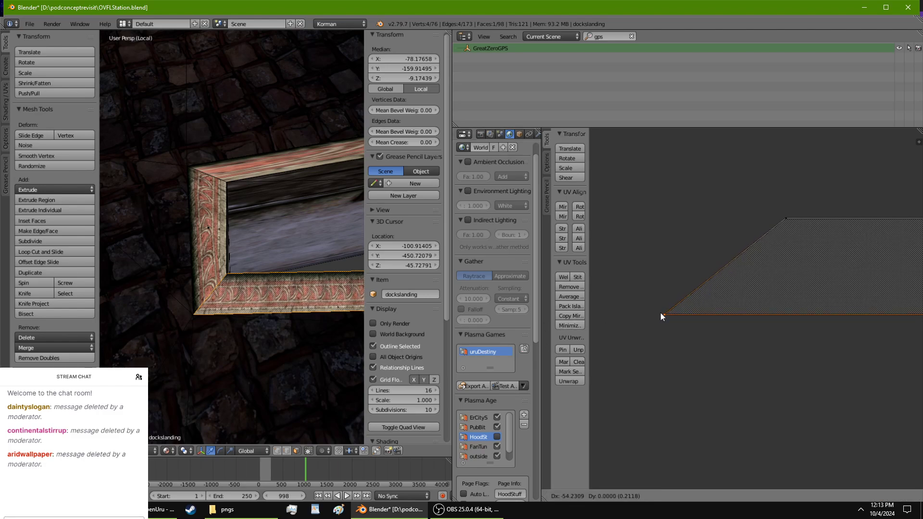
{"action": "left_click", "coordinate": [660, 314]}
Step: Fine-tune the same UV vertex by about X -43, Y -10 while checking the mitred corner up close
{"action": "middle_click_drag", "start_coordinate": [282, 322], "coordinate": [260, 298]}
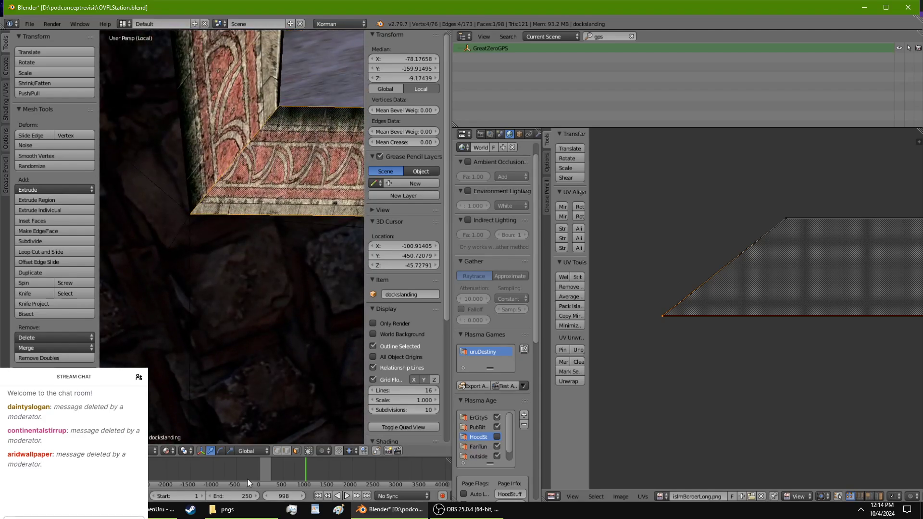
{"action": "left_click", "coordinate": [278, 450]}
{"action": "middle_click_drag", "start_coordinate": [268, 232], "coordinate": [257, 282], "text": "shift"}
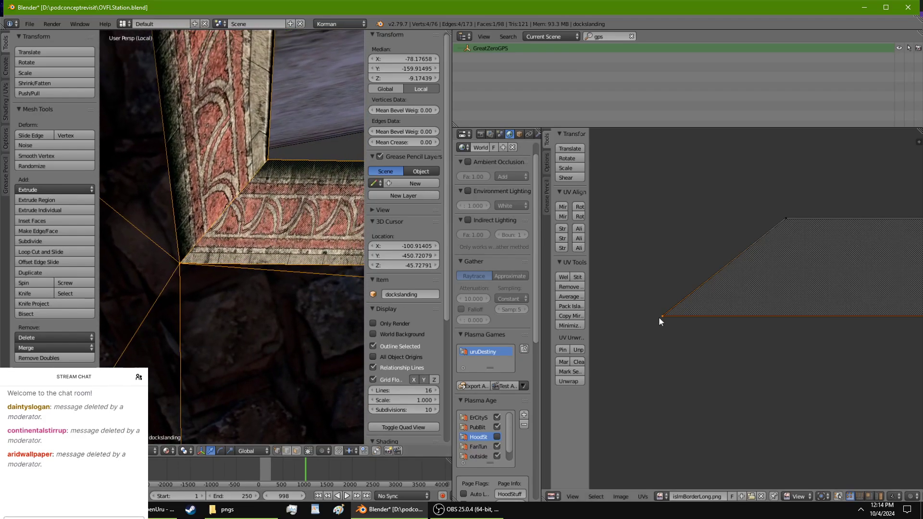
{"action": "key", "text": "g"}
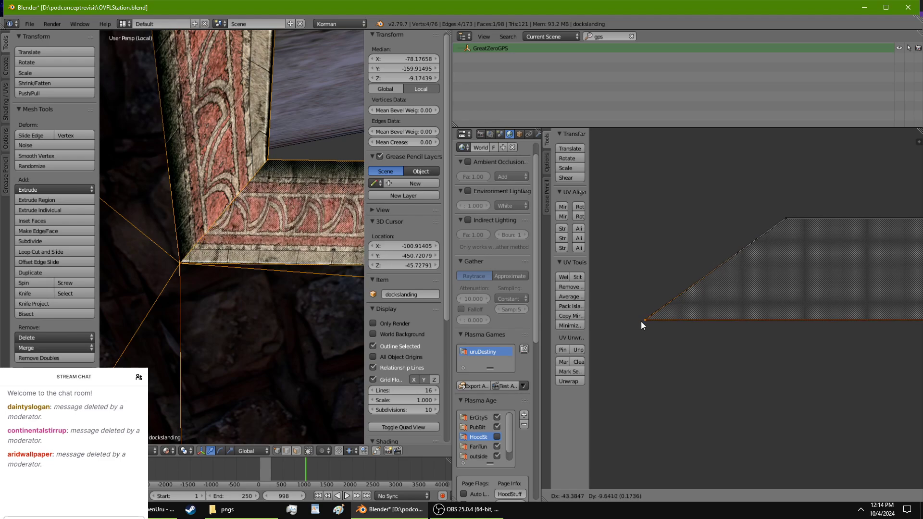
{"action": "left_click", "coordinate": [636, 319]}
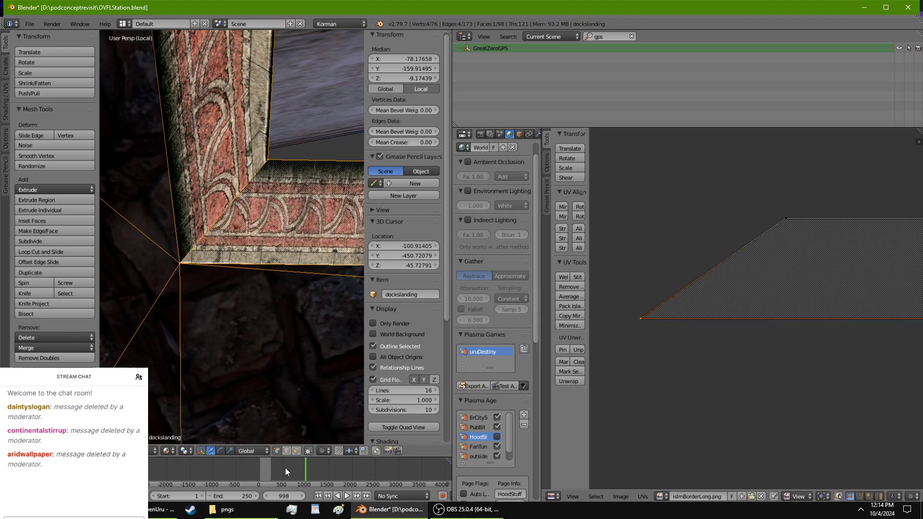
Step: Reposition the outer corner mesh vertex at the border's short end, beside the stretched long side, to about X -47.48, Y -89.84
{"action": "left_click", "coordinate": [296, 451]}
{"action": "right_click", "coordinate": [215, 145]}
{"action": "scroll", "coordinate": [216, 156], "scroll_direction": "down", "scroll_amount": 7}
{"action": "middle_click_drag", "start_coordinate": [219, 166], "coordinate": [122, 215], "text": "shift"}
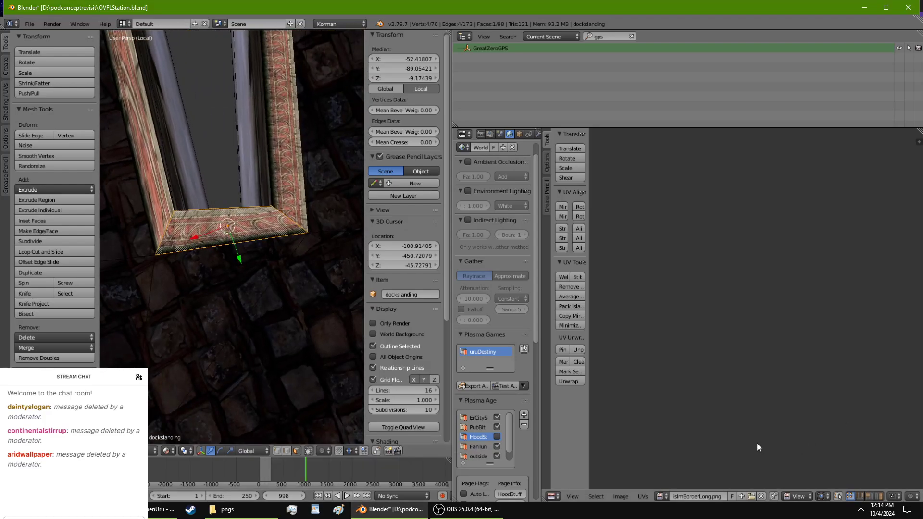
{"action": "key", "text": "s"}
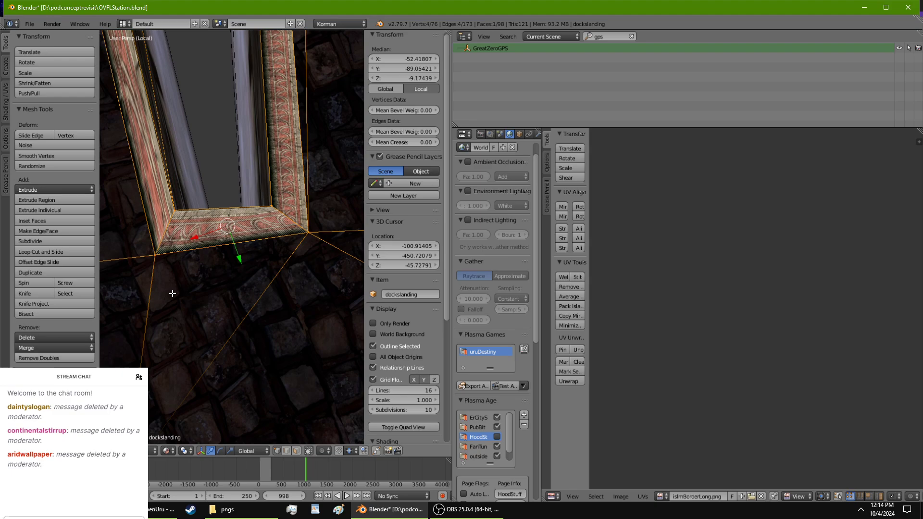
{"action": "right_click", "coordinate": [156, 256]}
{"action": "left_click_drag", "start_coordinate": [161, 280], "coordinate": [163, 263]}
{"action": "scroll", "coordinate": [165, 267], "scroll_direction": "up", "scroll_amount": 2}
{"action": "middle_click_drag", "start_coordinate": [165, 279], "coordinate": [183, 291]}
{"action": "left_click_drag", "start_coordinate": [143, 286], "coordinate": [180, 302]}
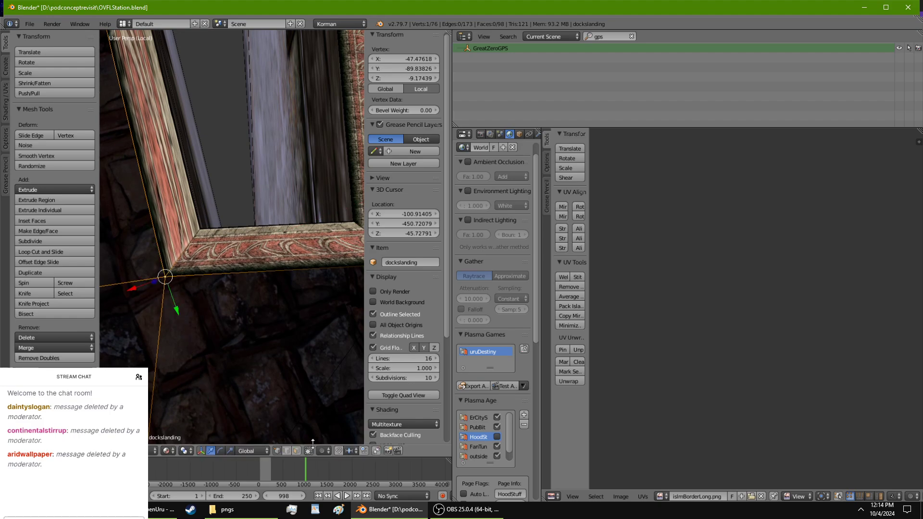
Step: Select the border's short end face in face mode and frame its UV island over the texture
{"action": "left_click", "coordinate": [297, 452]}
{"action": "right_click", "coordinate": [311, 259]}
{"action": "middle_click_drag", "start_coordinate": [311, 259], "coordinate": [261, 263], "text": "shift"}
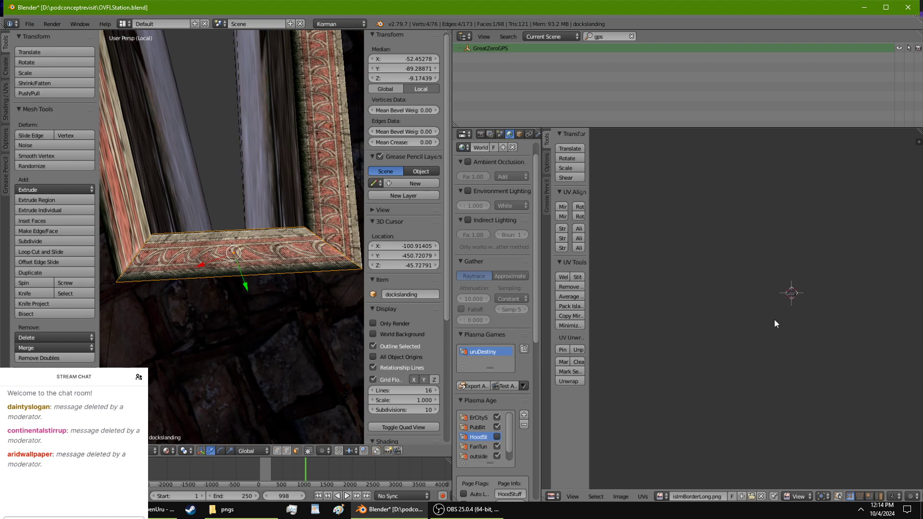
{"action": "scroll", "coordinate": [776, 321], "scroll_direction": "down", "scroll_amount": 5}
{"action": "middle_click_drag", "start_coordinate": [908, 368], "coordinate": [760, 471]}
{"action": "scroll", "coordinate": [738, 416], "scroll_direction": "up", "scroll_amount": 5}
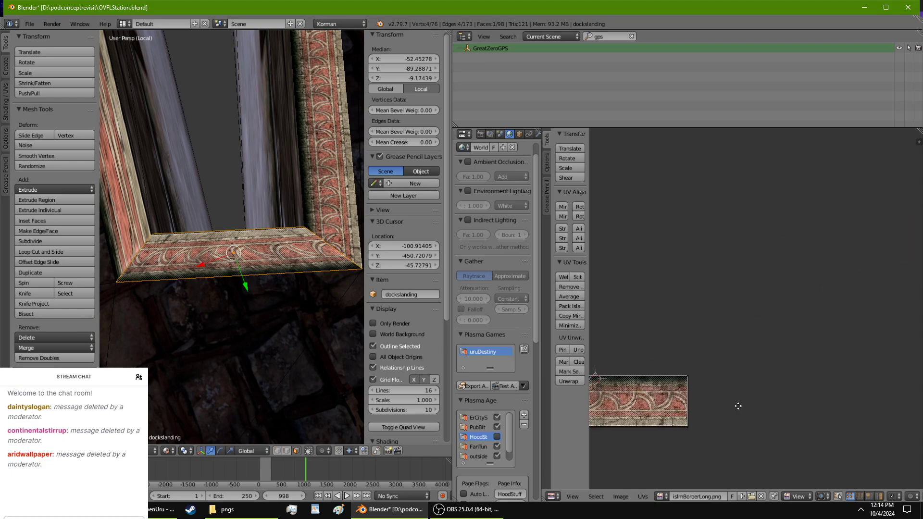
{"action": "middle_click_drag", "start_coordinate": [738, 406], "coordinate": [883, 347]}
{"action": "scroll", "coordinate": [854, 369], "scroll_direction": "up", "scroll_amount": 1}
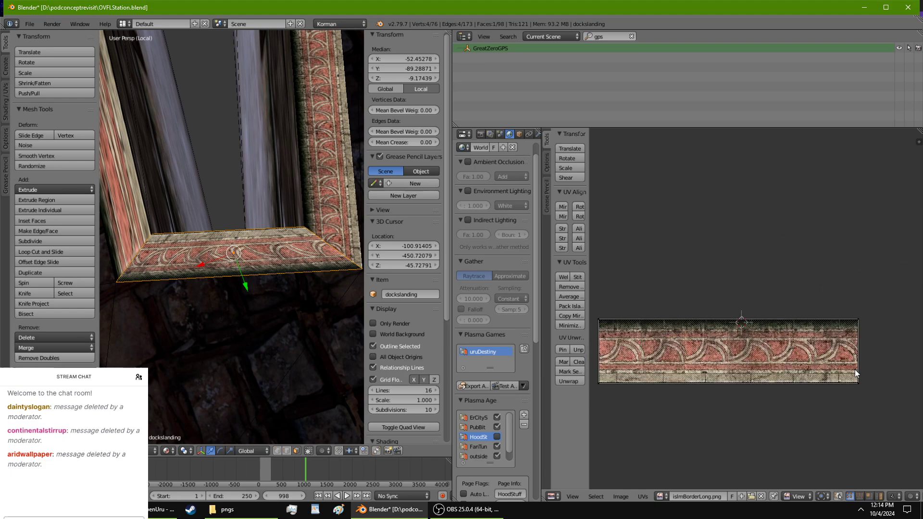
{"action": "left_click", "coordinate": [837, 497]}
{"action": "left_click", "coordinate": [837, 496]}
{"action": "right_click", "coordinate": [594, 385]}
{"action": "key", "text": "g"}
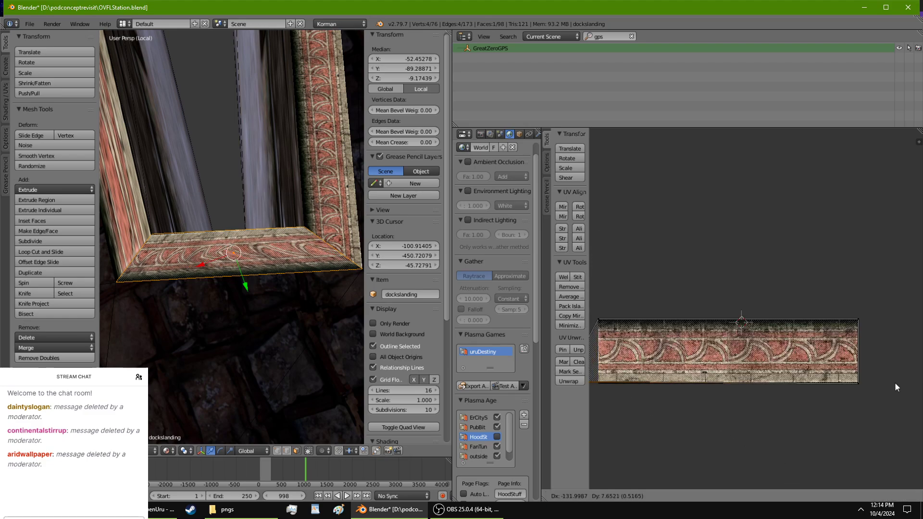
{"action": "right_click", "coordinate": [894, 383]}
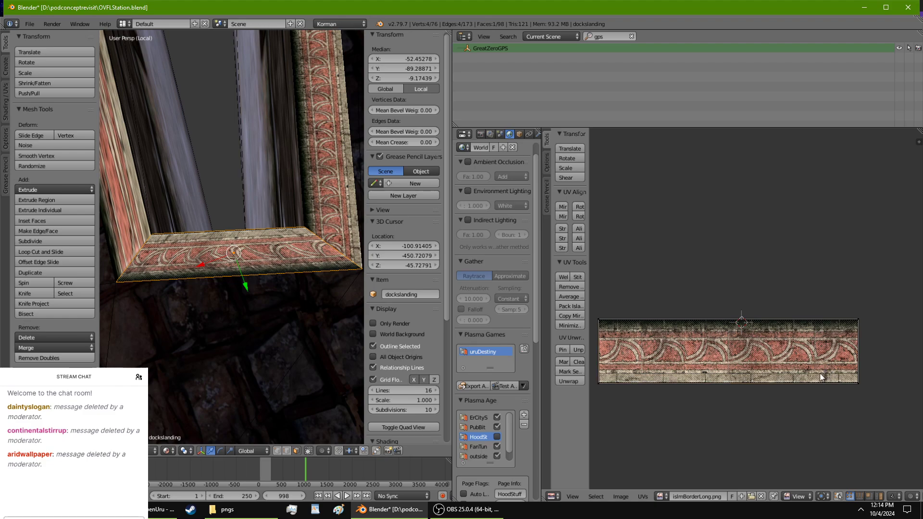
Step: Mirror the short end face's UV island along Y
{"action": "left_click", "coordinate": [564, 217]}
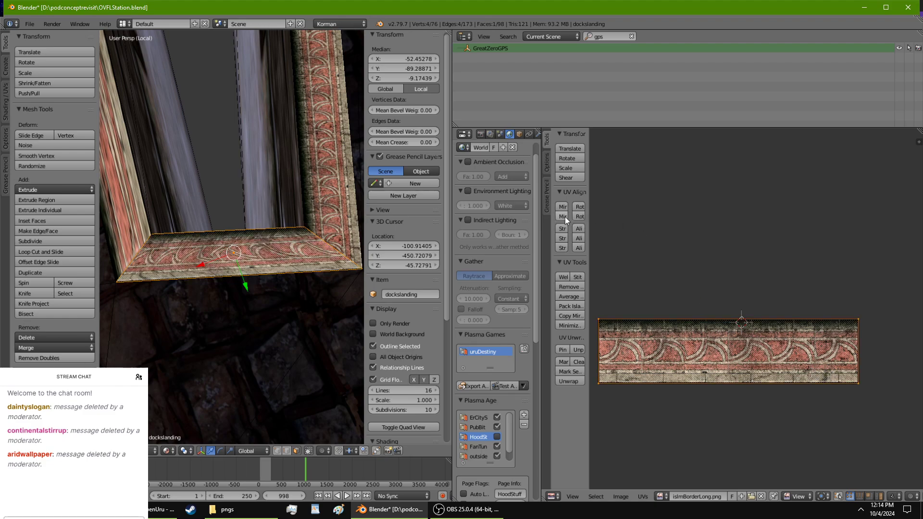
Step: Mirror the short end face's UV island along X and move its lower corner vertex well outside the texture's edge to form a mitre
{"action": "left_click", "coordinate": [562, 207]}
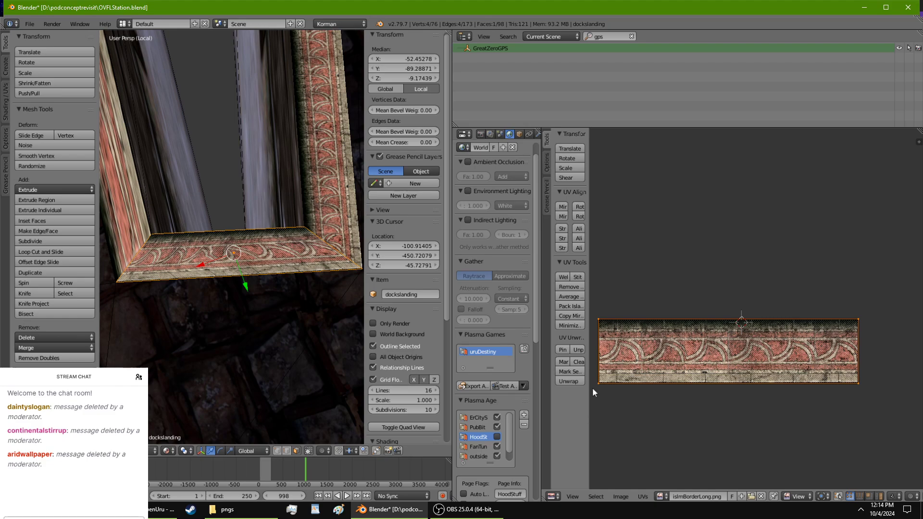
{"action": "scroll", "coordinate": [916, 410], "scroll_direction": "up", "scroll_amount": 2}
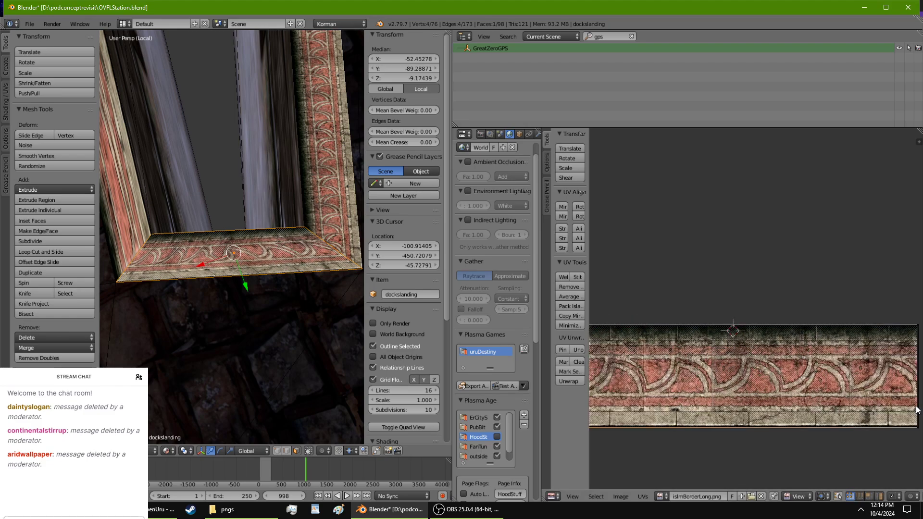
{"action": "middle_click_drag", "start_coordinate": [916, 410], "coordinate": [793, 384]}
{"action": "key", "text": "g"}
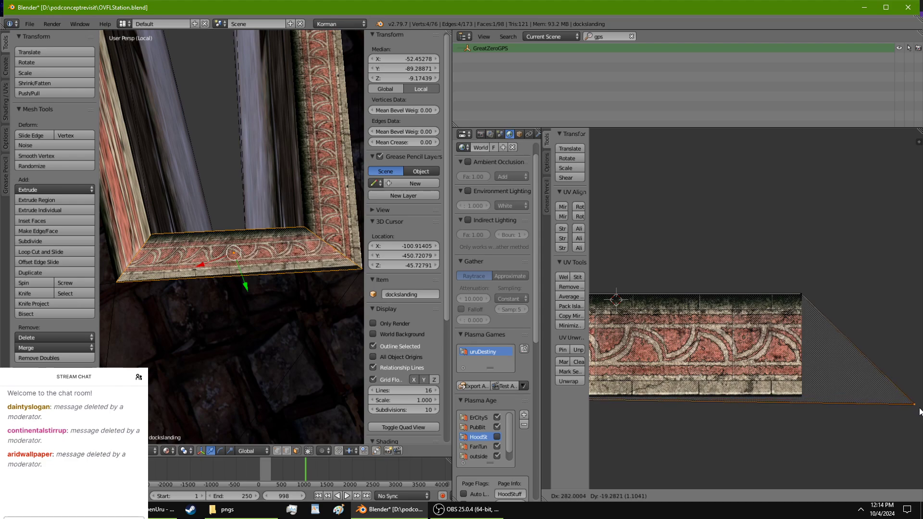
{"action": "left_click", "coordinate": [594, 393]}
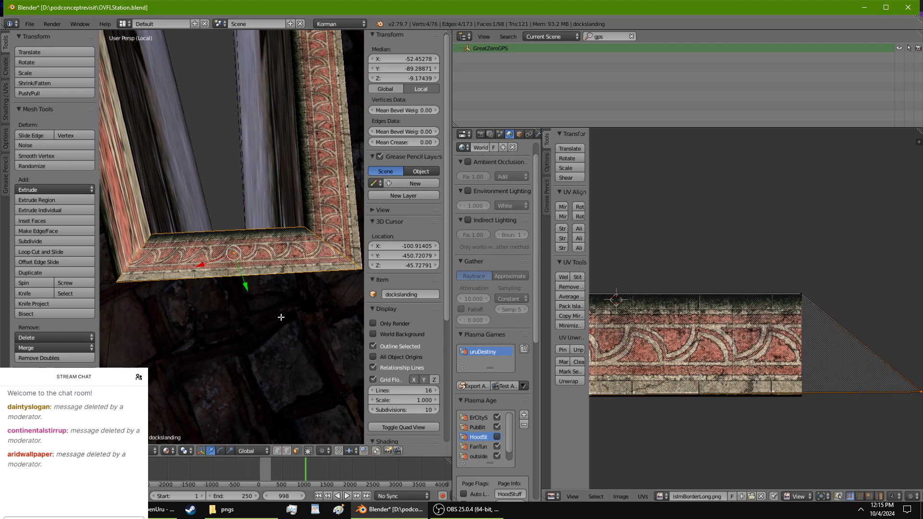
Step: Fine-tune the moved lower UV vertex by about X 19, Y -10 against the pattern at the mitred corner
{"action": "middle_click_drag", "start_coordinate": [281, 317], "coordinate": [247, 318], "text": "shift"}
{"action": "scroll", "coordinate": [247, 317], "scroll_direction": "up", "scroll_amount": 3}
{"action": "scroll", "coordinate": [279, 294], "scroll_direction": "up", "scroll_amount": 1}
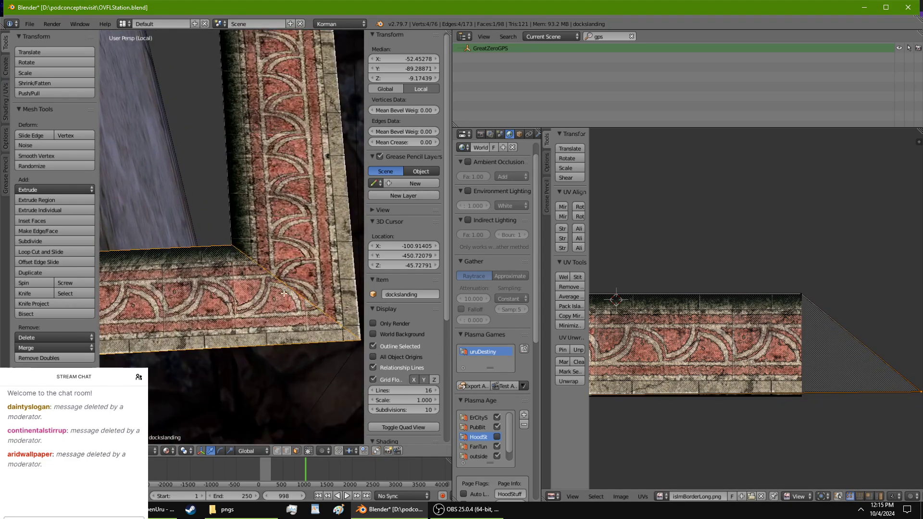
{"action": "scroll", "coordinate": [315, 323], "scroll_direction": "up", "scroll_amount": 1}
{"action": "scroll", "coordinate": [315, 323], "scroll_direction": "up", "scroll_amount": 1}
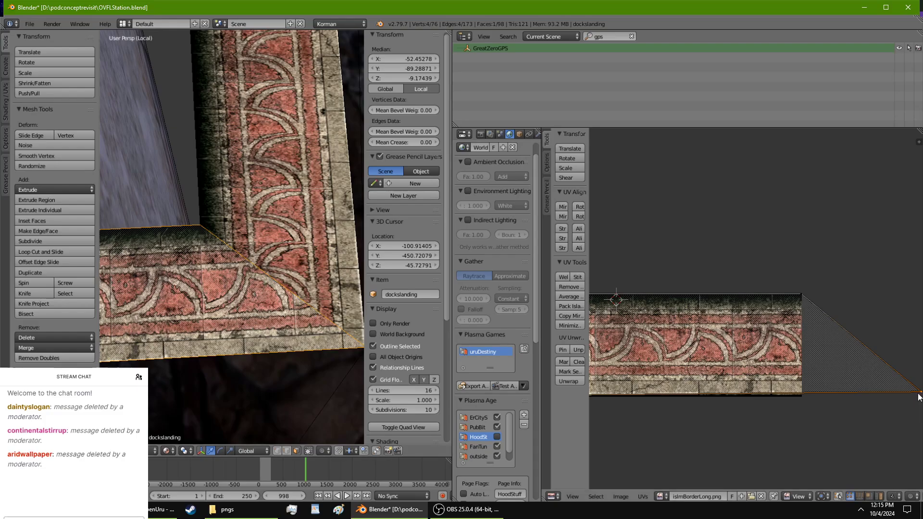
{"action": "key", "text": "g"}
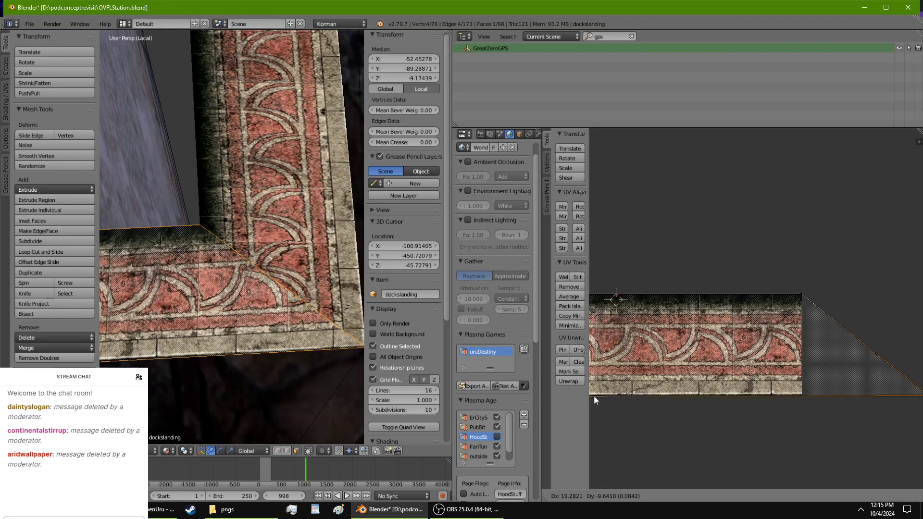
{"action": "left_click", "coordinate": [590, 395]}
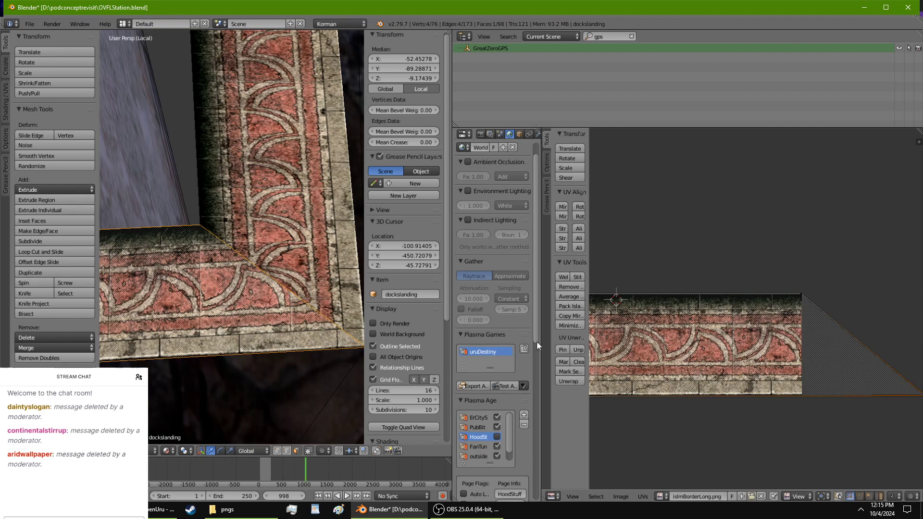
Step: Nudge the upper UV corner vertex at the same end of the island slightly to refine the mitre
{"action": "key", "text": "g"}
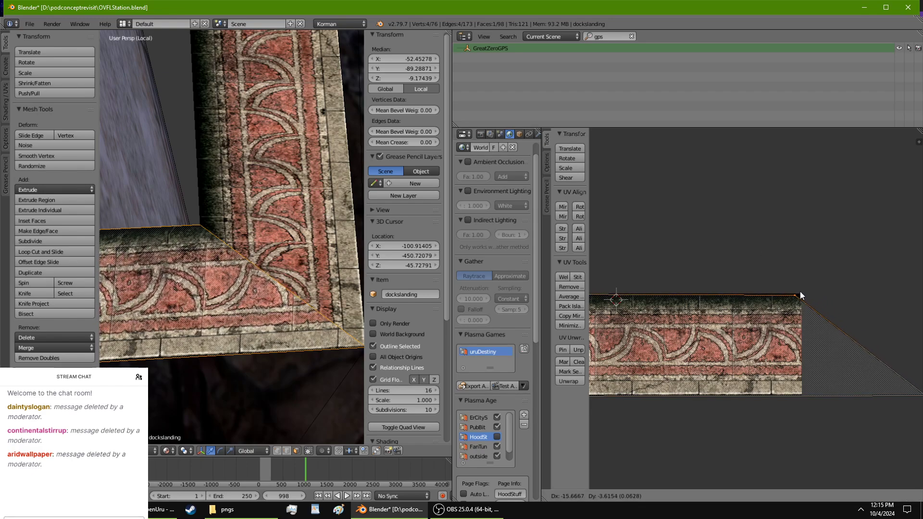
{"action": "left_click", "coordinate": [804, 293]}
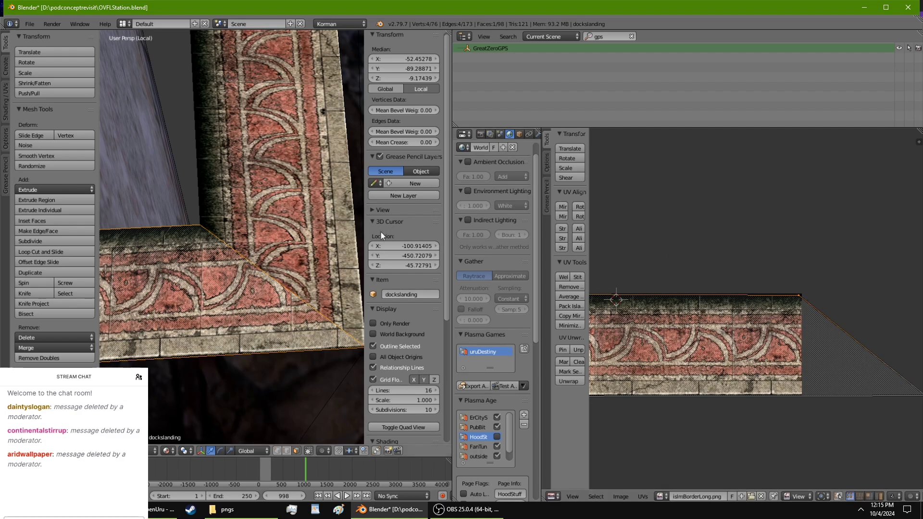
{"action": "key", "text": "Tab"}
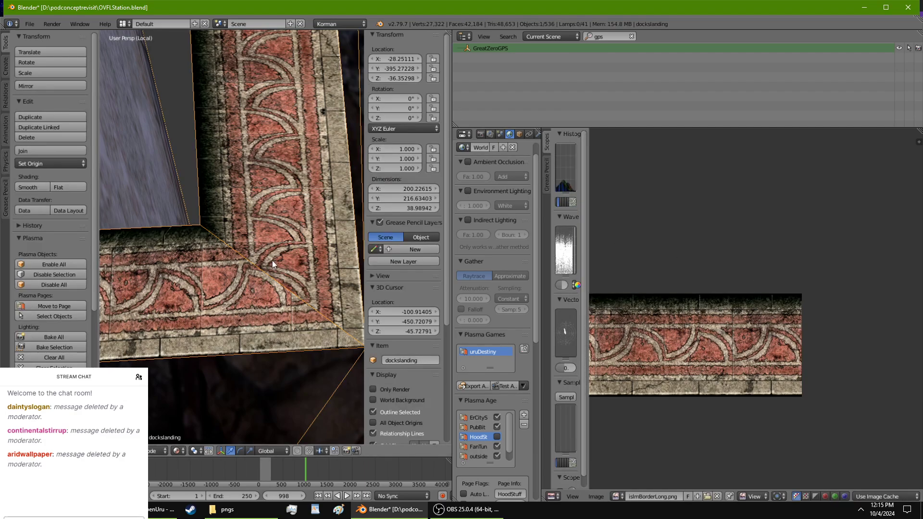
{"action": "key", "text": "Tab"}
{"action": "scroll", "coordinate": [263, 259], "scroll_direction": "down", "scroll_amount": 3}
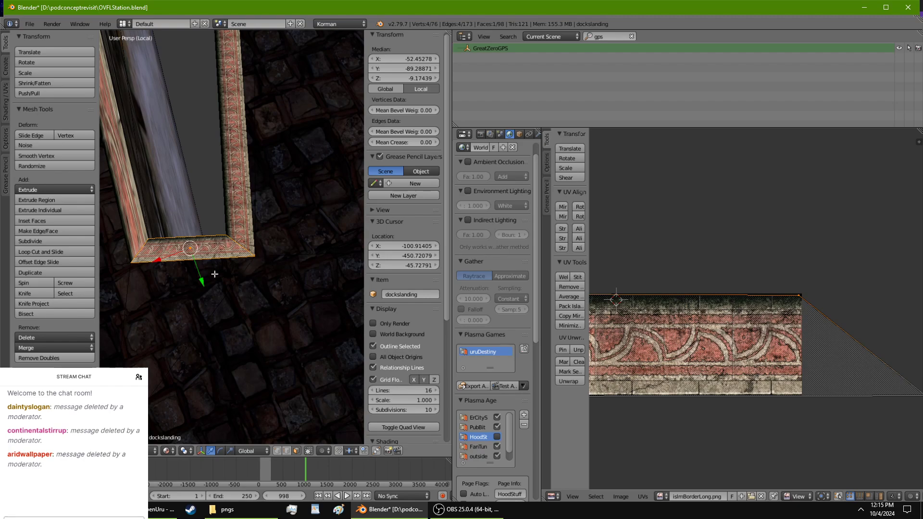
Step: Move the upper UV vertex at the island's opposite end inward to mitre the corner beside the stretched long side
{"action": "middle_click_drag", "start_coordinate": [214, 274], "coordinate": [264, 268], "text": "shift"}
{"action": "middle_click_drag", "start_coordinate": [679, 391], "coordinate": [685, 361]}
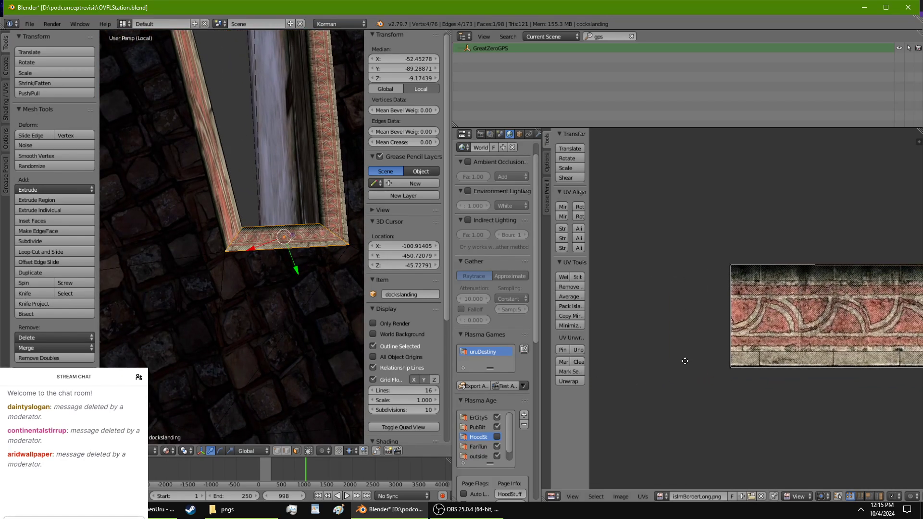
{"action": "scroll", "coordinate": [685, 361], "scroll_direction": "up", "scroll_amount": 3}
{"action": "scroll", "coordinate": [190, 274], "scroll_direction": "up", "scroll_amount": 4}
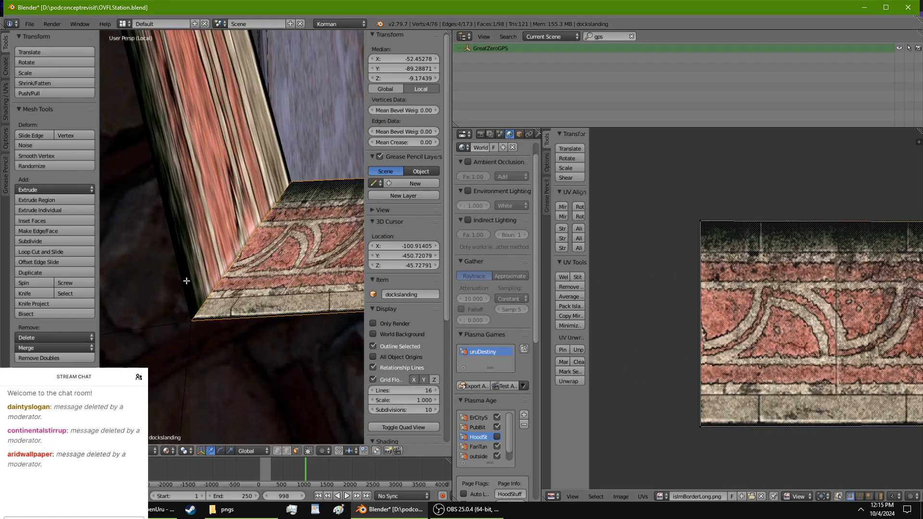
{"action": "right_click_drag", "start_coordinate": [702, 217], "coordinate": [857, 220]}
Step: Select the stretched long side face and add the facing long border face of the neighbouring walkway
{"action": "right_click", "coordinate": [226, 238]}
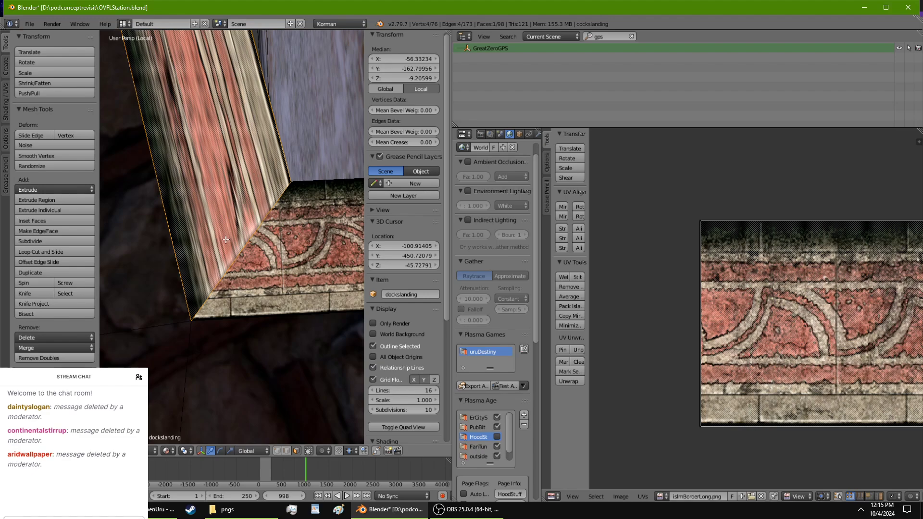
{"action": "scroll", "coordinate": [227, 242], "scroll_direction": "down", "scroll_amount": 8}
{"action": "middle_click_drag", "start_coordinate": [227, 242], "coordinate": [342, 259]}
{"action": "scroll", "coordinate": [282, 261], "scroll_direction": "down", "scroll_amount": 4}
{"action": "middle_click_drag", "start_coordinate": [283, 261], "coordinate": [142, 256], "text": "shift"}
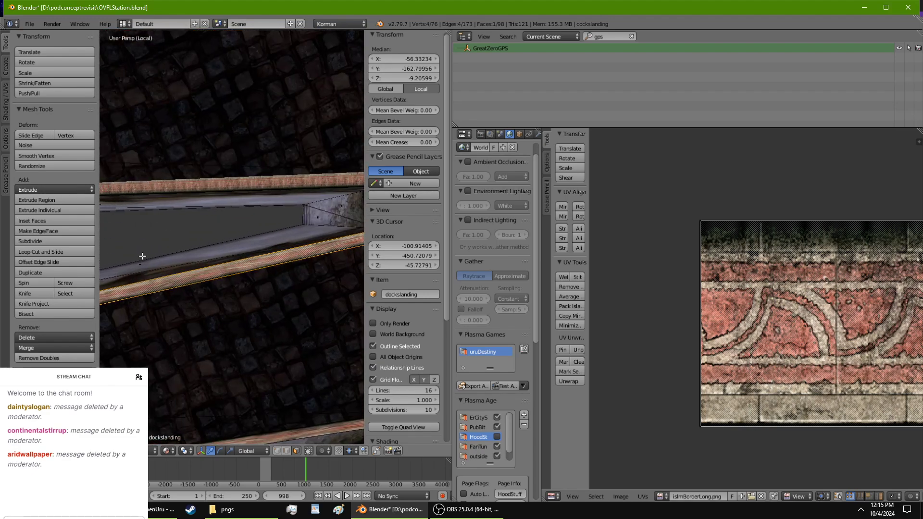
{"action": "right_click", "coordinate": [331, 187], "text": "shift"}
{"action": "middle_click_drag", "start_coordinate": [176, 189], "coordinate": [150, 211], "text": "shift"}
{"action": "scroll", "coordinate": [313, 322], "scroll_direction": "down", "scroll_amount": 6}
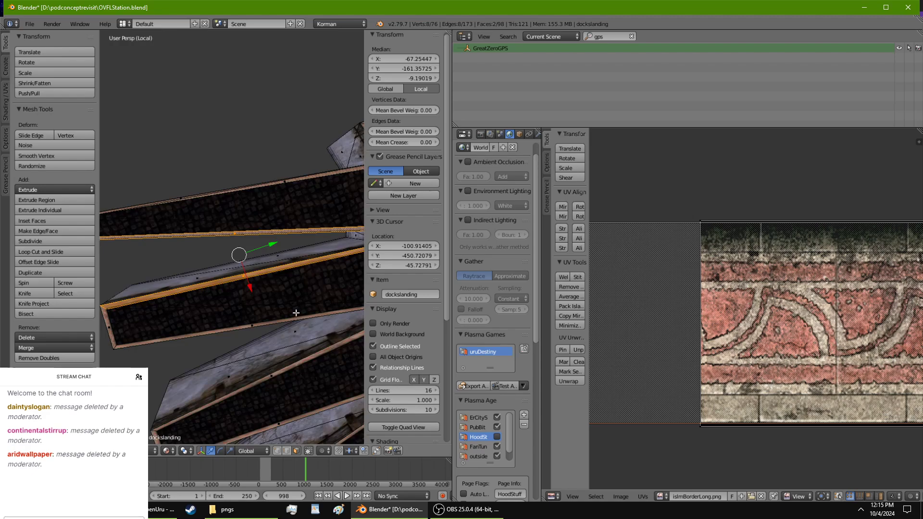
{"action": "scroll", "coordinate": [296, 312], "scroll_direction": "up", "scroll_amount": 5}
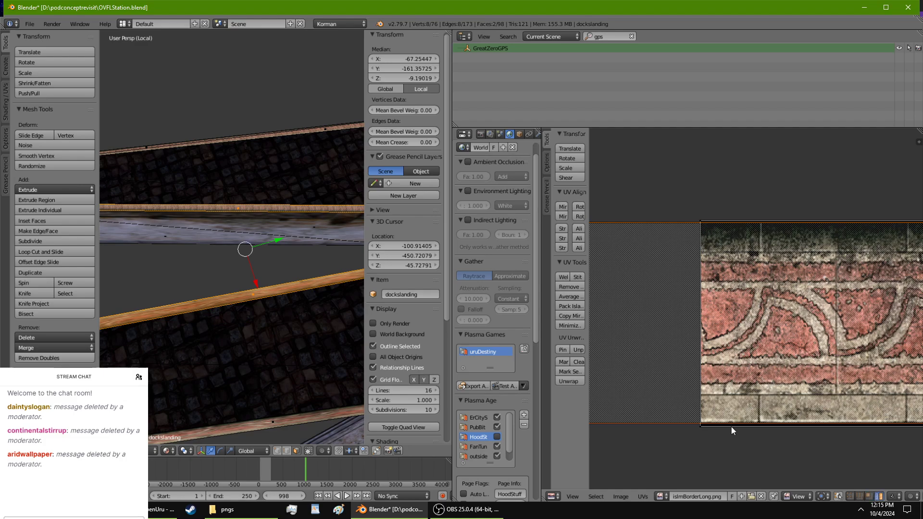
Step: Frame both long faces' UVs and scale them along X to a little over 30 times their length
{"action": "key", "text": "Home"}
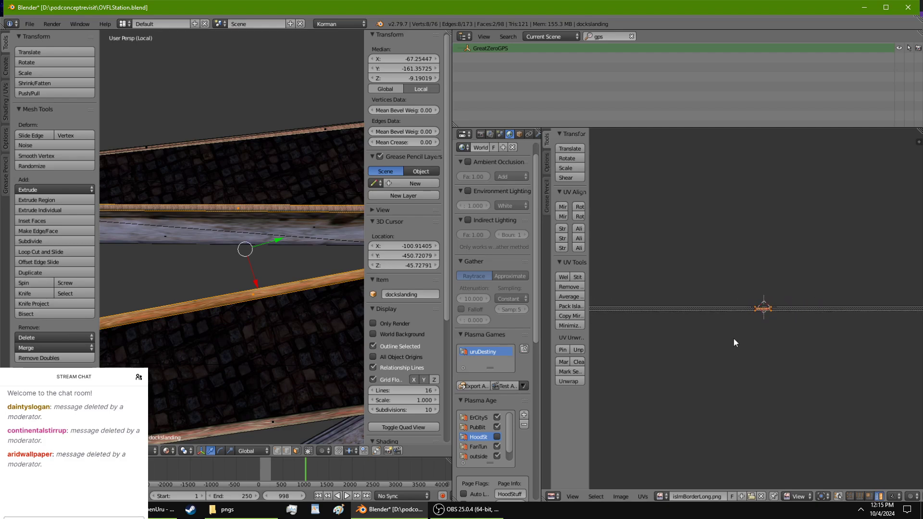
{"action": "scroll", "coordinate": [765, 327], "scroll_direction": "down", "scroll_amount": 3}
{"action": "key", "text": "s"}
{"action": "key", "text": "x"}
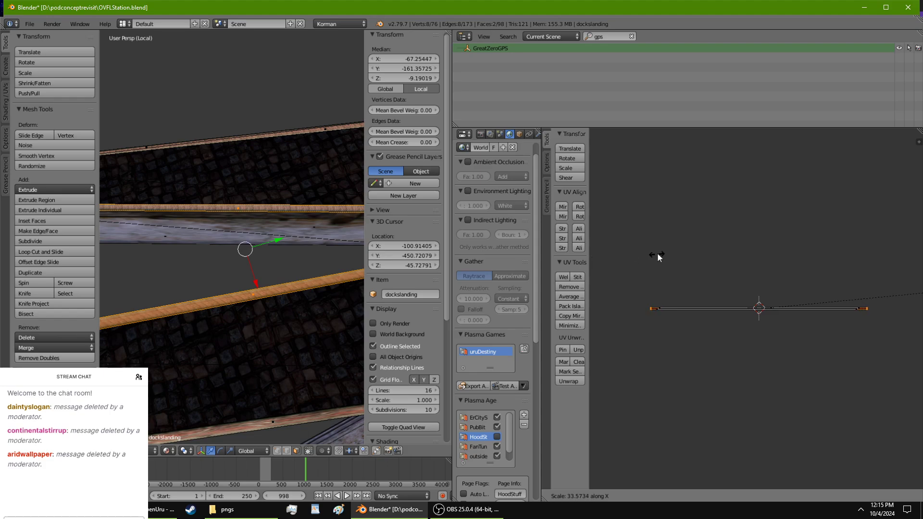
{"action": "left_click", "coordinate": [620, 256]}
{"action": "scroll", "coordinate": [354, 288], "scroll_direction": "up", "scroll_amount": 5}
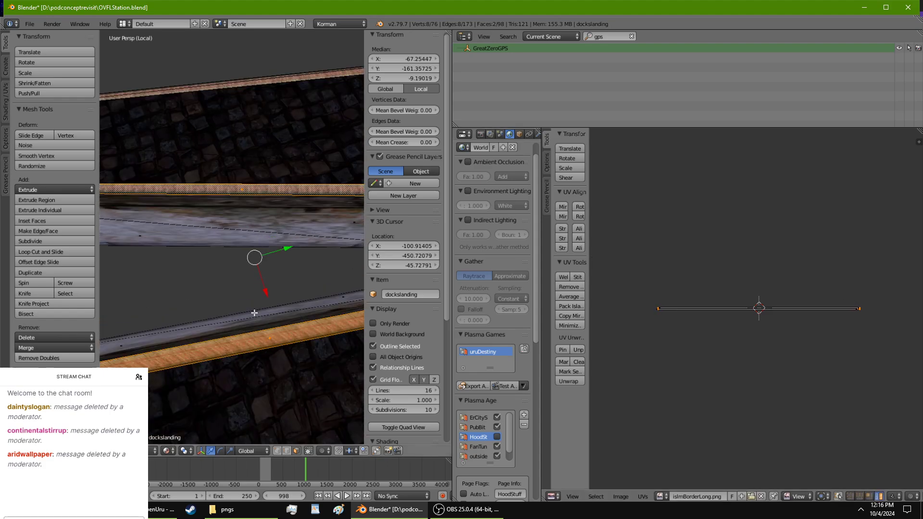
Step: Mirror the two long faces' UVs along Y and X at the mitred corner
{"action": "middle_click_drag", "start_coordinate": [354, 288], "coordinate": [243, 362]}
{"action": "scroll", "coordinate": [243, 361], "scroll_direction": "up", "scroll_amount": 5}
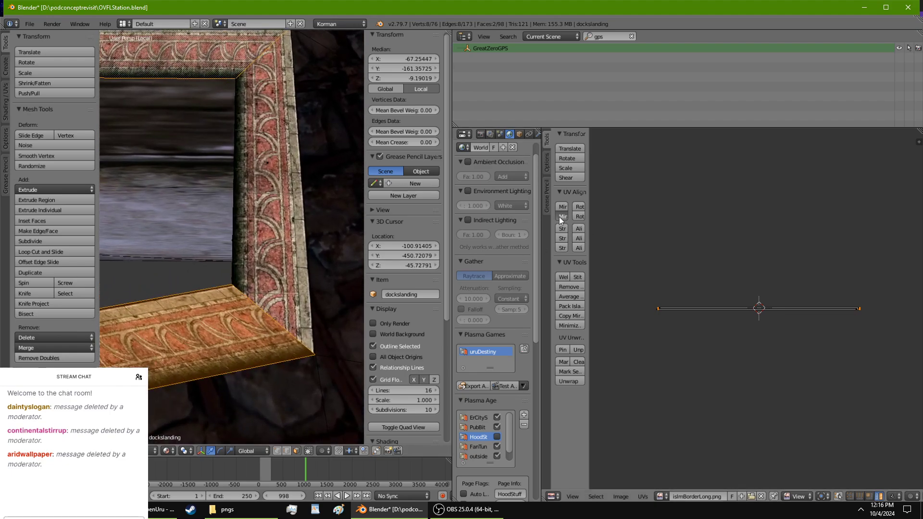
{"action": "left_click", "coordinate": [559, 217]}
{"action": "left_click", "coordinate": [561, 207]}
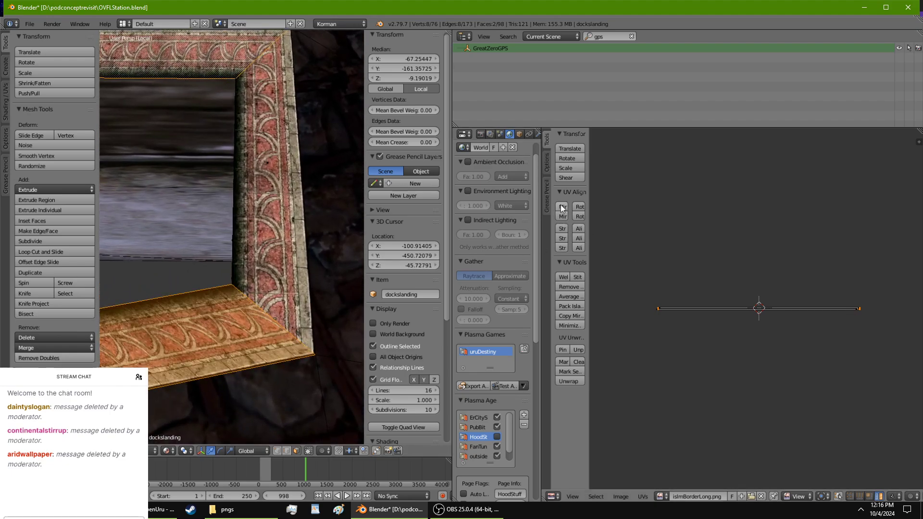
{"action": "scroll", "coordinate": [262, 358], "scroll_direction": "up", "scroll_amount": 4}
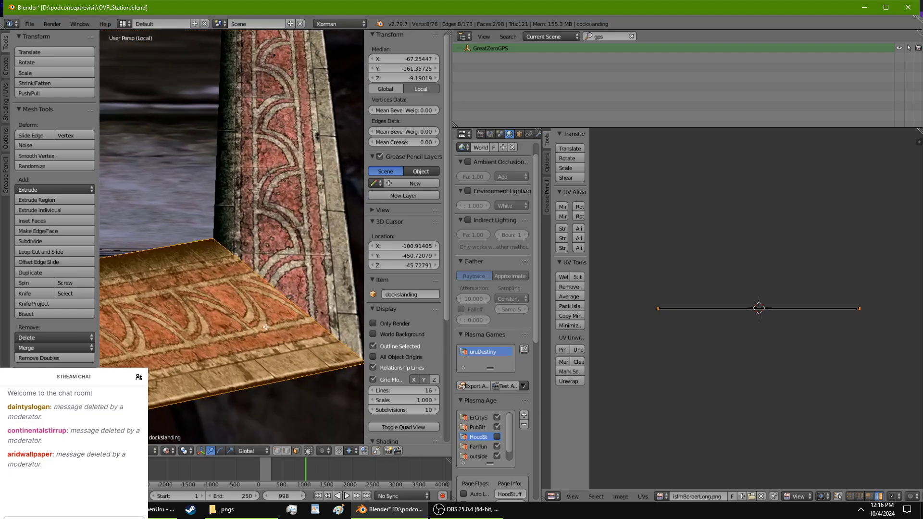
Step: Move the upper corner vertex at the long UV island's right end inward by about X -200 to slant that end
{"action": "scroll", "coordinate": [871, 359], "scroll_direction": "up", "scroll_amount": 3}
{"action": "middle_click_drag", "start_coordinate": [844, 367], "coordinate": [584, 375]}
{"action": "scroll", "coordinate": [769, 347], "scroll_direction": "up", "scroll_amount": 11}
{"action": "middle_click_drag", "start_coordinate": [740, 407], "coordinate": [772, 325]}
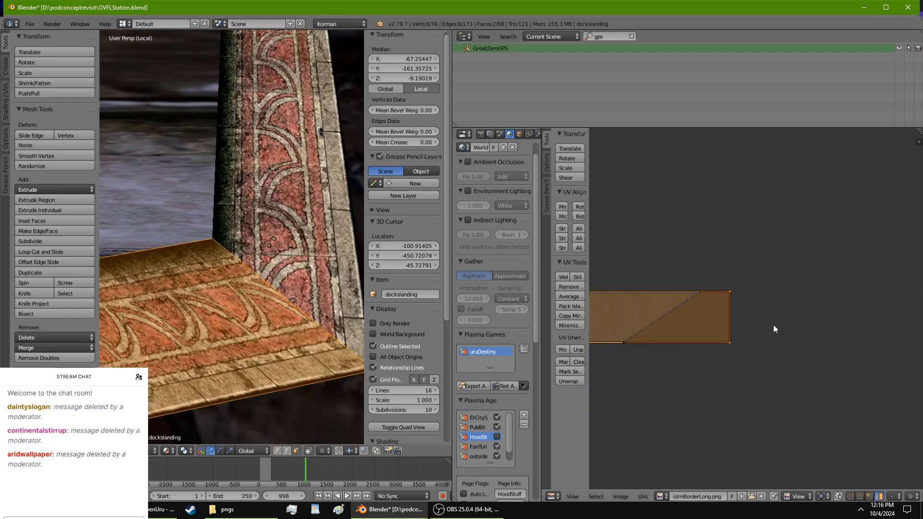
{"action": "scroll", "coordinate": [772, 329], "scroll_direction": "up", "scroll_amount": 2}
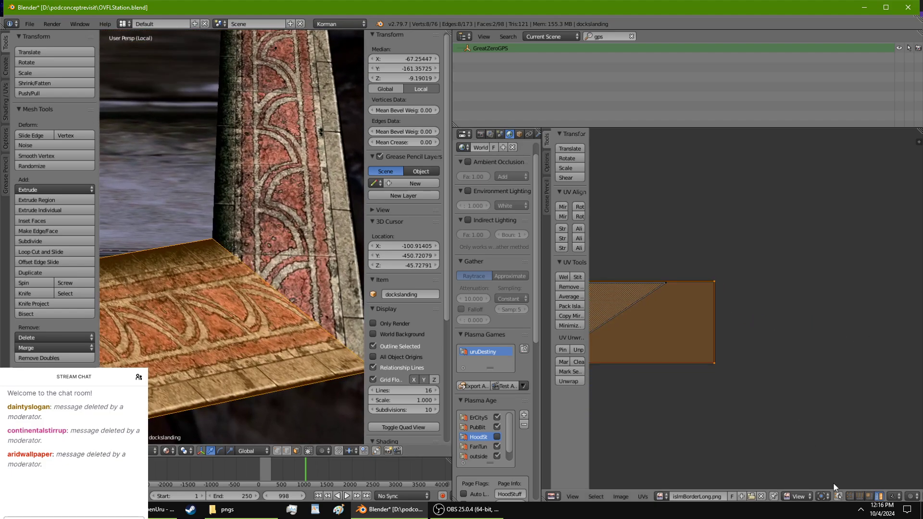
{"action": "right_click", "coordinate": [711, 281]}
{"action": "key", "text": "g"}
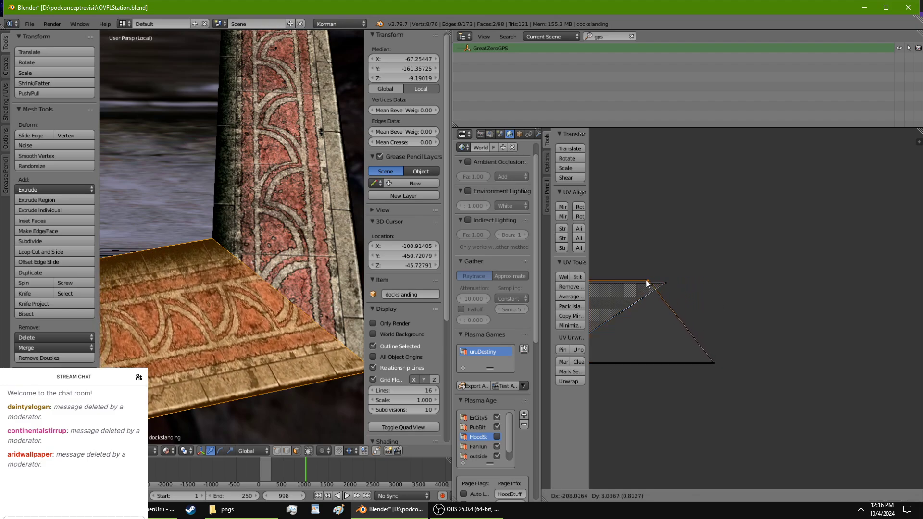
{"action": "left_click", "coordinate": [652, 281]}
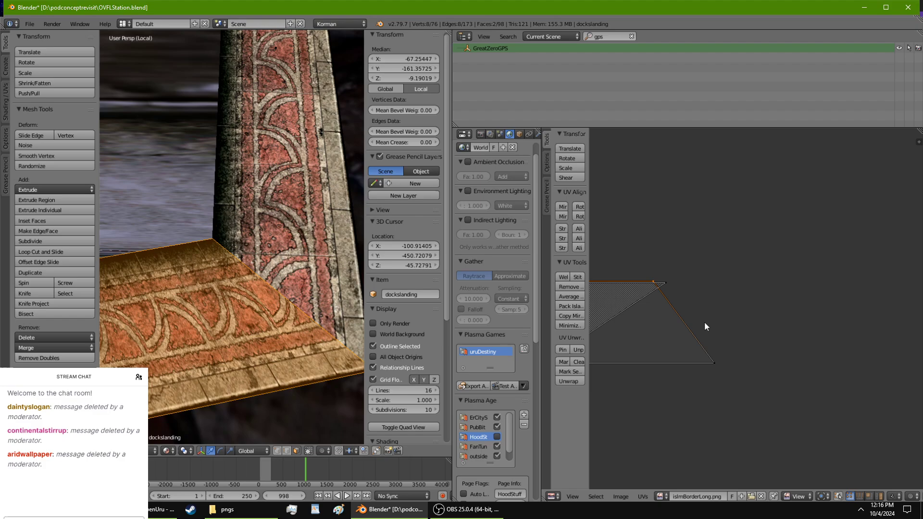
{"action": "right_click", "coordinate": [713, 363]}
{"action": "key", "text": "g"}
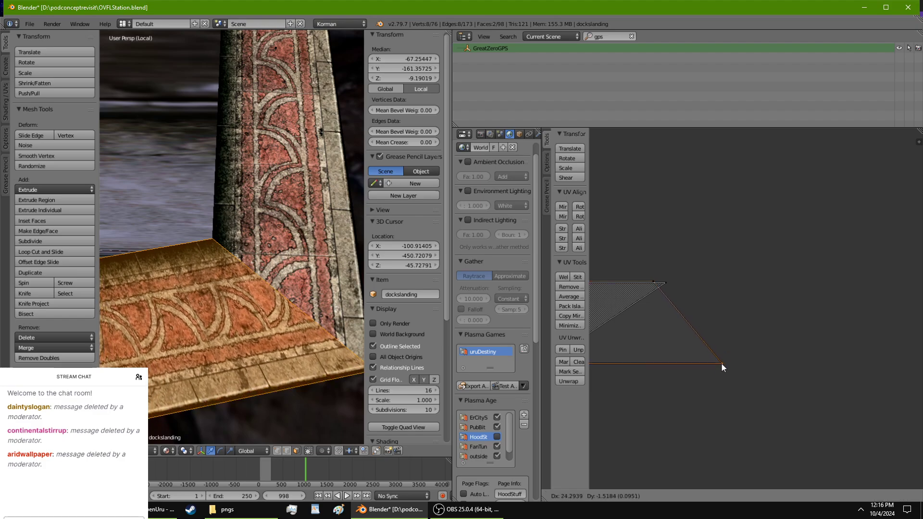
{"action": "key", "text": "Escape"}
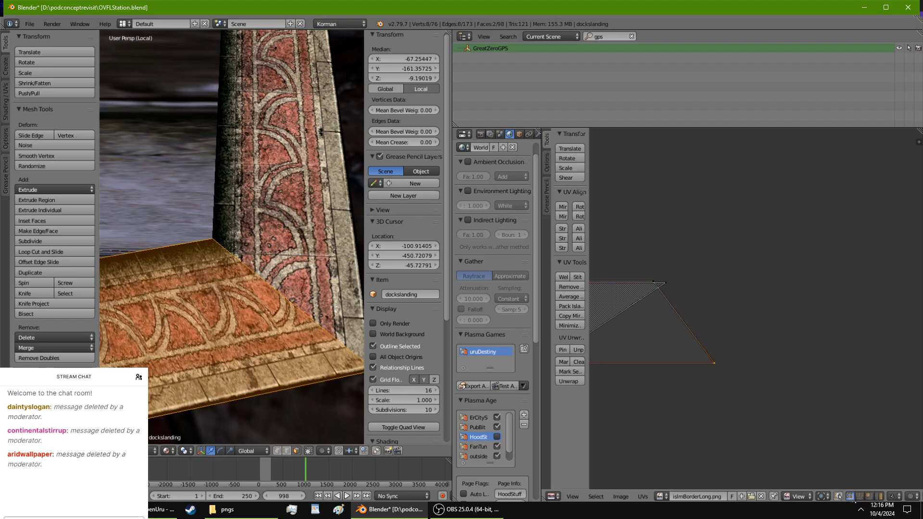
Step: Shift the slanted end edge of the long UV island outward by about X 62, Y 3
{"action": "right_click", "coordinate": [696, 333]}
{"action": "key", "text": "g"}
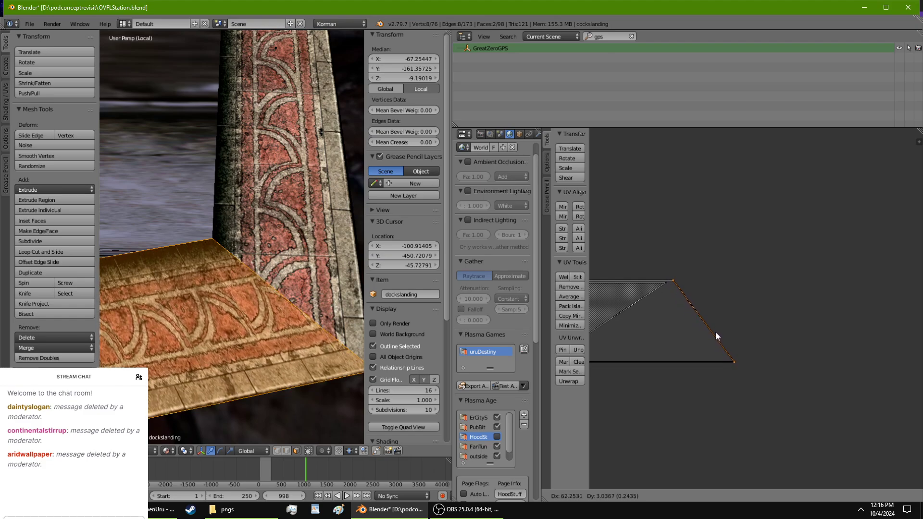
{"action": "left_click", "coordinate": [715, 335]}
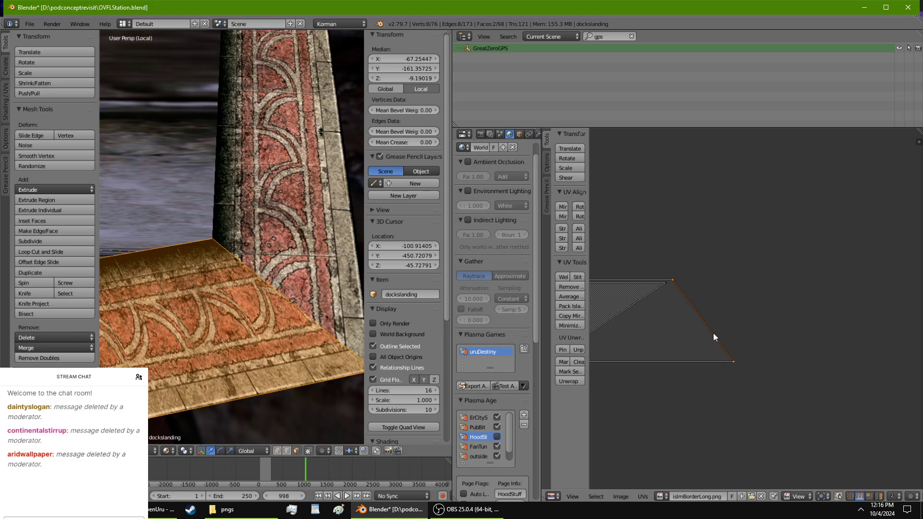
Step: Nudge the lower corner vertex at the long UV island's left end slightly upward, in line with the island's lower edge
{"action": "middle_click_drag", "start_coordinate": [296, 370], "coordinate": [259, 334]}
{"action": "scroll", "coordinate": [655, 336], "scroll_direction": "down", "scroll_amount": 7}
{"action": "middle_click_drag", "start_coordinate": [656, 342], "coordinate": [750, 333]}
{"action": "scroll", "coordinate": [751, 333], "scroll_direction": "up", "scroll_amount": 9}
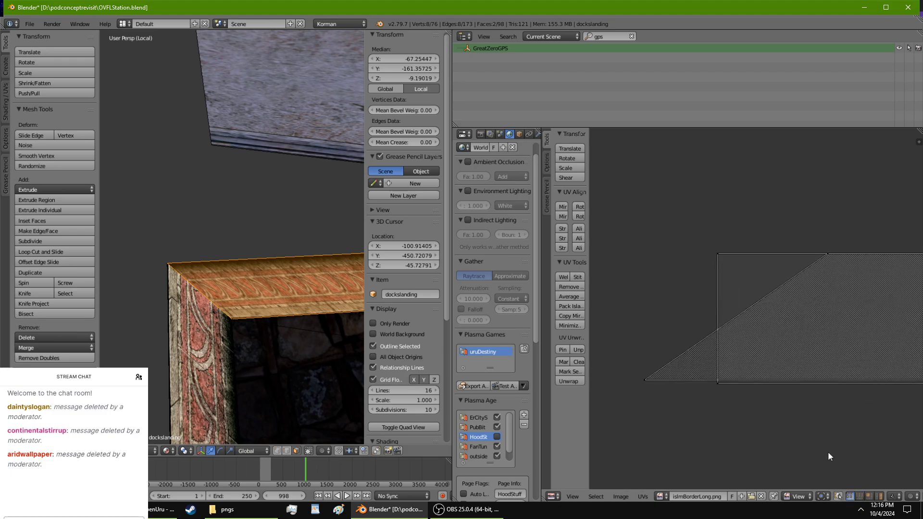
{"action": "right_click", "coordinate": [720, 385]}
{"action": "key", "text": "g"}
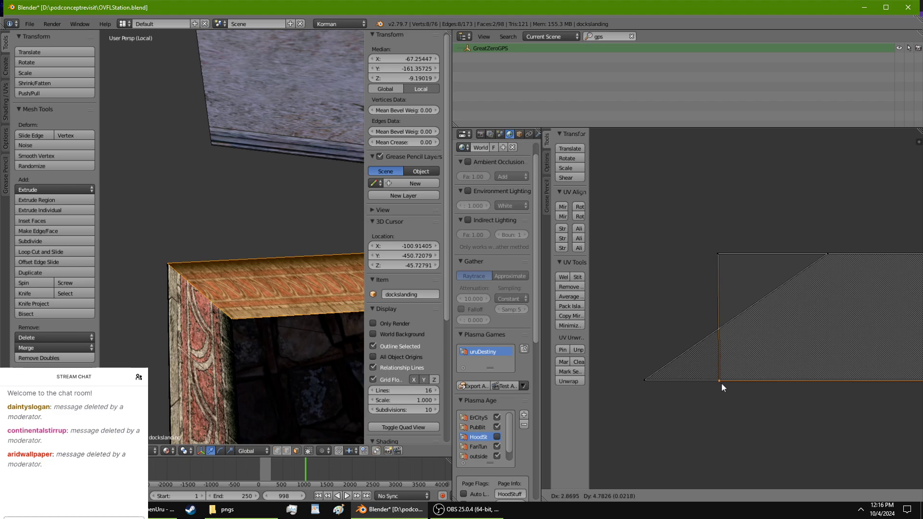
{"action": "left_click", "coordinate": [720, 382]}
Step: Move the upper corner vertex at the long UV island's left end outward by about X -531, Y 1 and check the mitred corner
{"action": "right_click", "coordinate": [727, 256]}
{"action": "key", "text": "g"}
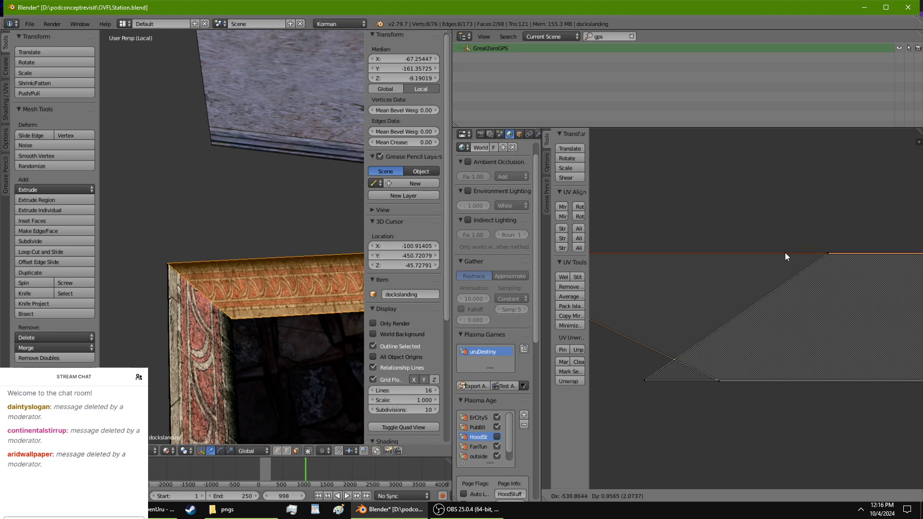
{"action": "left_click", "coordinate": [781, 254]}
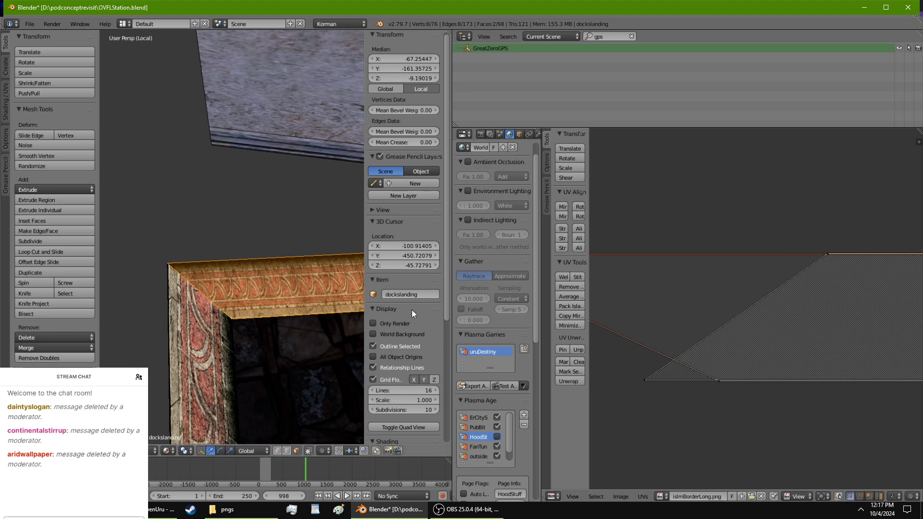
{"action": "scroll", "coordinate": [243, 375], "scroll_direction": "up", "scroll_amount": 2}
{"action": "middle_click_drag", "start_coordinate": [241, 383], "coordinate": [256, 360]}
{"action": "scroll", "coordinate": [256, 359], "scroll_direction": "up", "scroll_amount": 2}
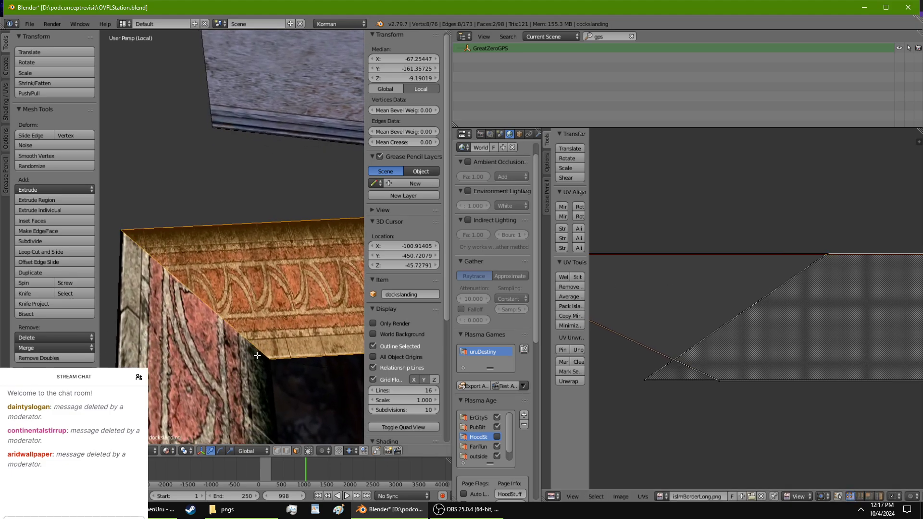
{"action": "scroll", "coordinate": [252, 359], "scroll_direction": "up", "scroll_amount": 3}
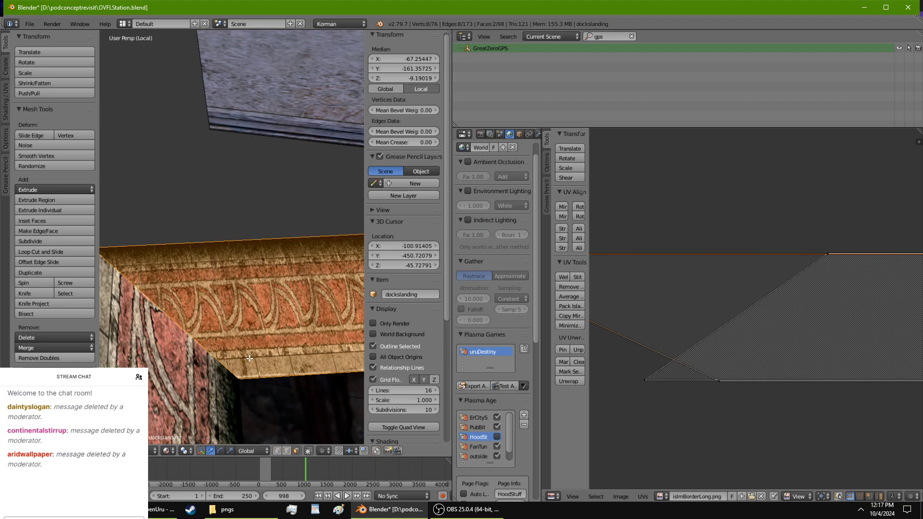
Step: Leave Edit Mode, save over OVFLStation.blend and run Korman's age test for uruDestiny
{"action": "key", "text": "Tab"}
{"action": "key", "text": "ctrl+s"}
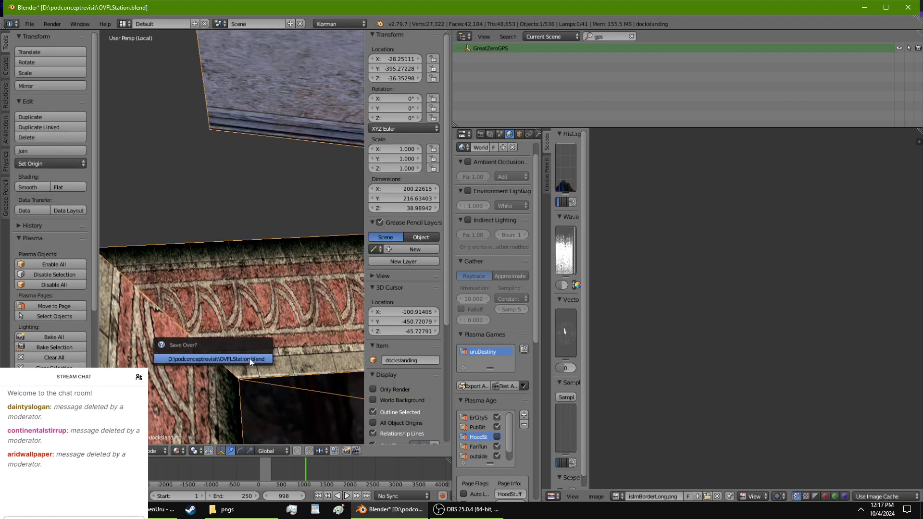
{"action": "left_click", "coordinate": [250, 358]}
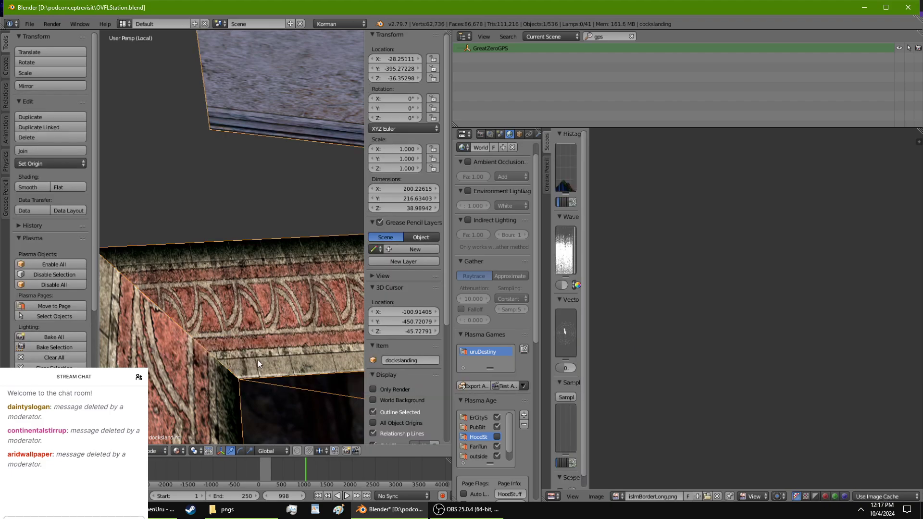
{"action": "left_click", "coordinate": [500, 384]}
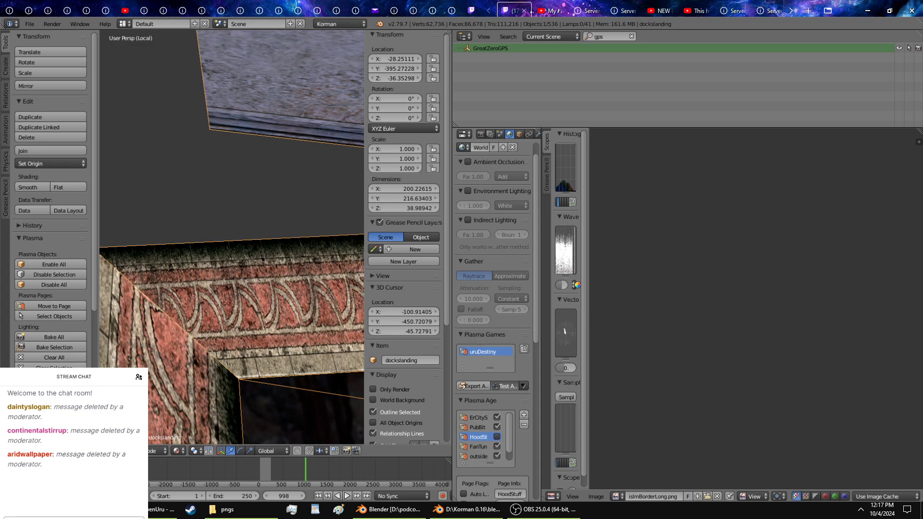
Step: Switch to Uru Live and examine the dock border trim's mitred corners and long sides out to the dock's far end
{"action": "left_click", "coordinate": [161, 510]}
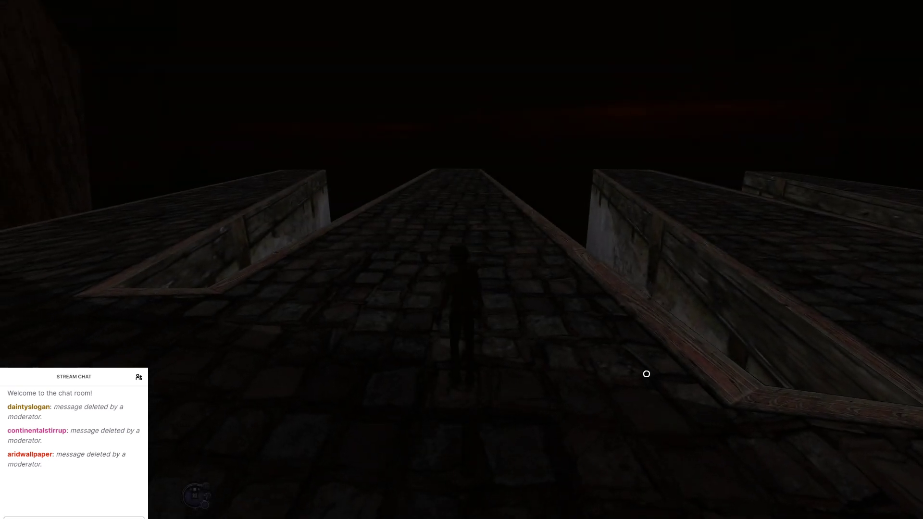
{"action": "key", "text": "Right"}
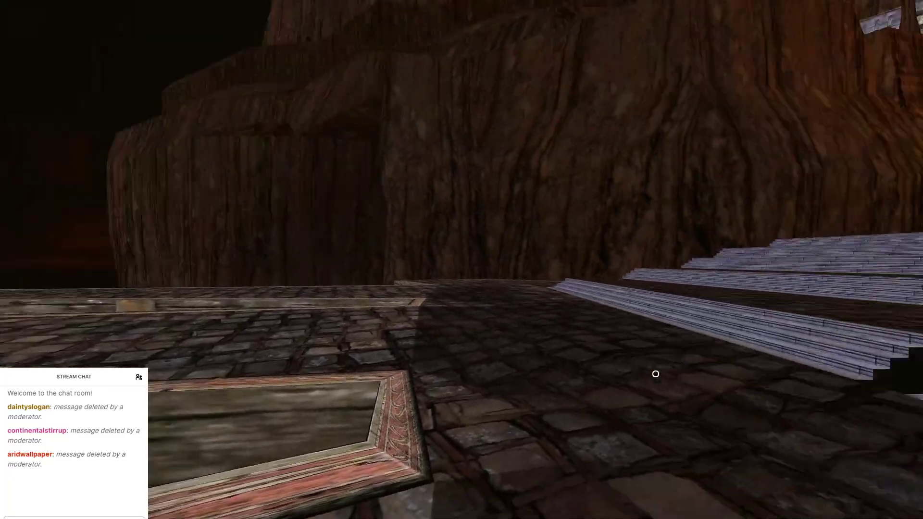
{"action": "key", "text": "Left"}
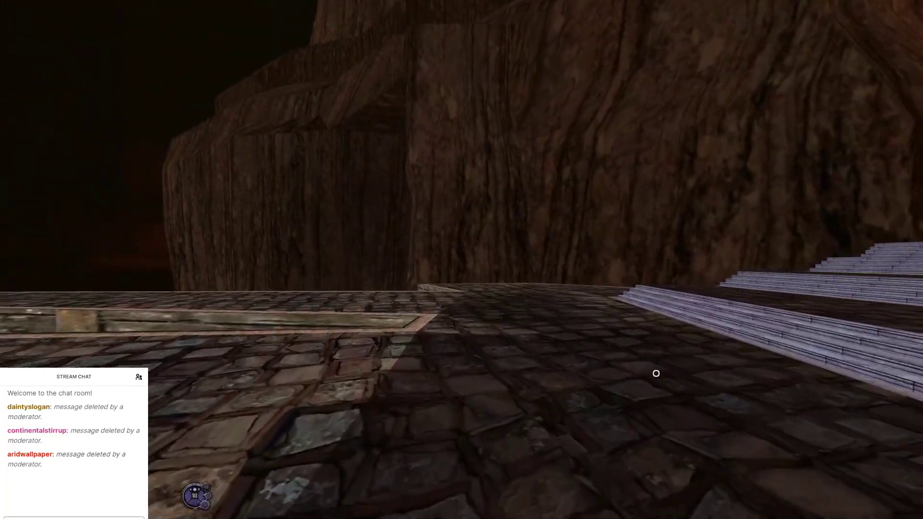
{"action": "key", "text": "Up"}
{"action": "right_click_drag", "start_coordinate": [650, 354], "coordinate": [625, 442]}
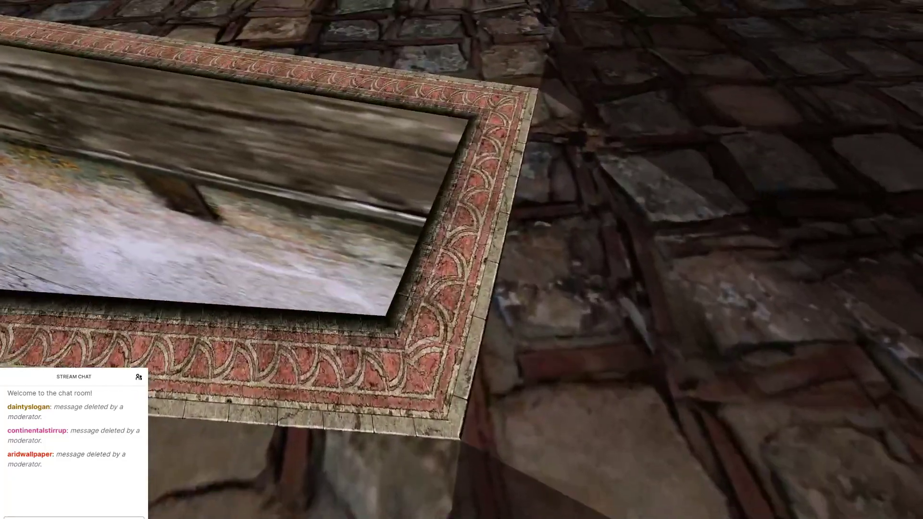
{"action": "key", "text": "Up"}
{"action": "key", "text": "Left"}
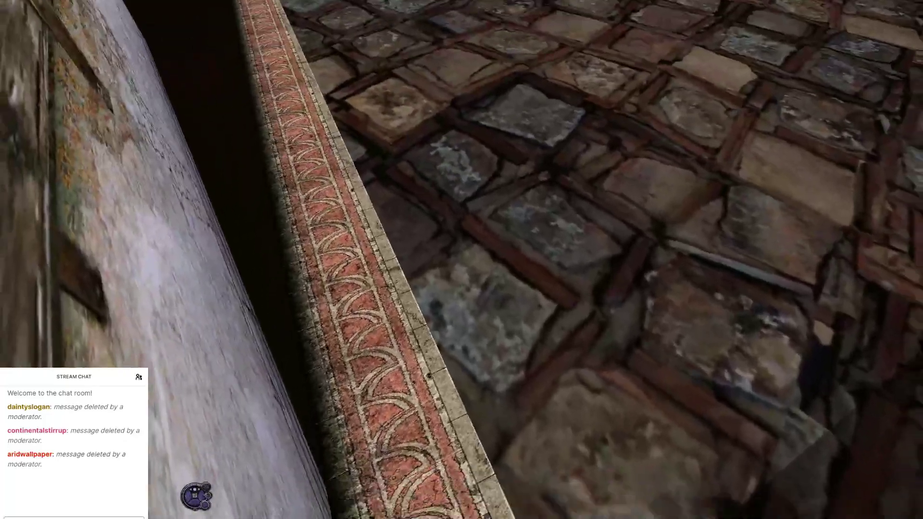
{"action": "key", "text": "Up"}
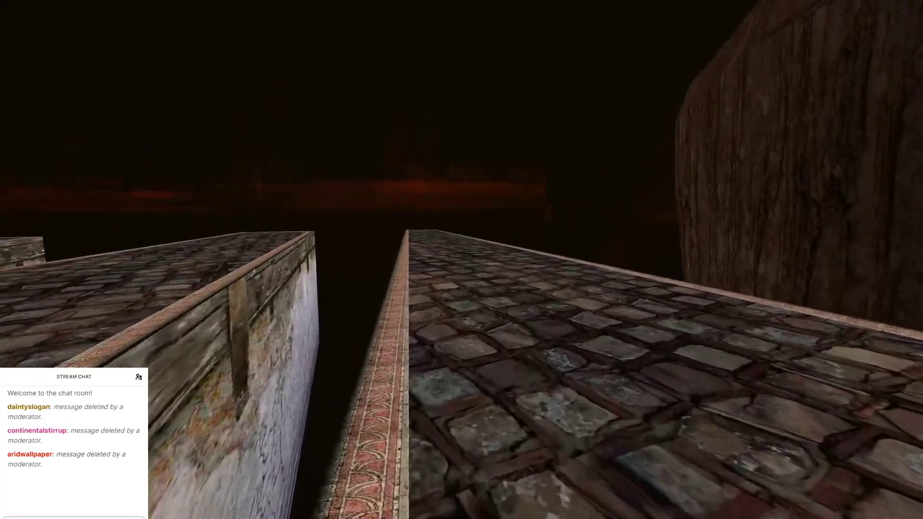
{"action": "key", "text": "Up"}
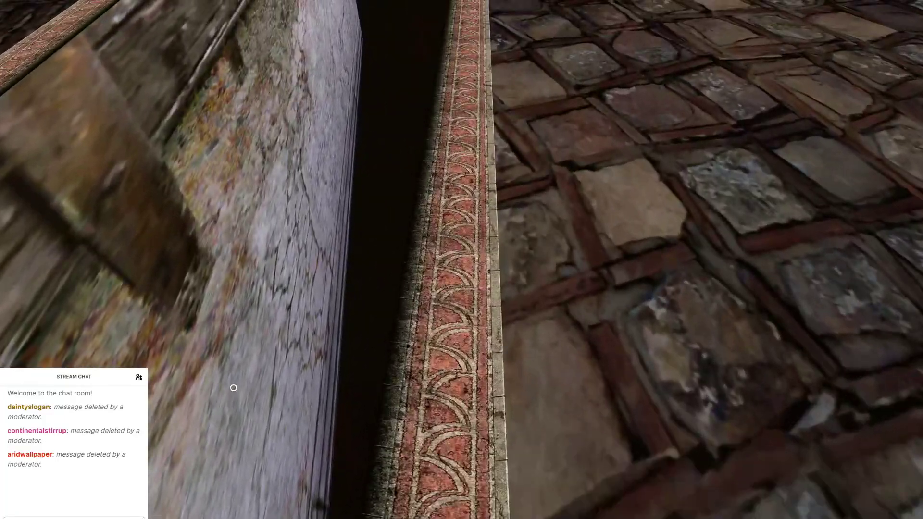
{"action": "key", "text": "Up"}
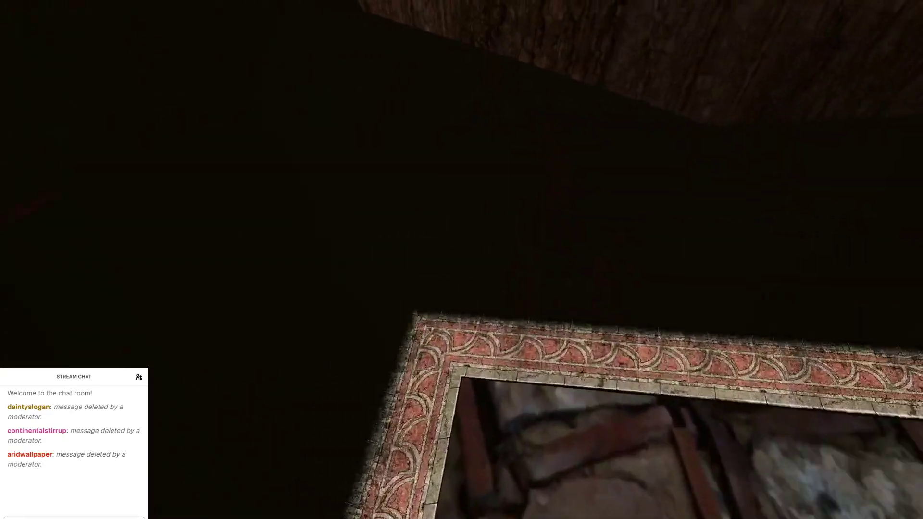
Step: Walk back along the dock edge and examine the border pattern at the inner and outer mitred corners
{"action": "key", "text": "w"}
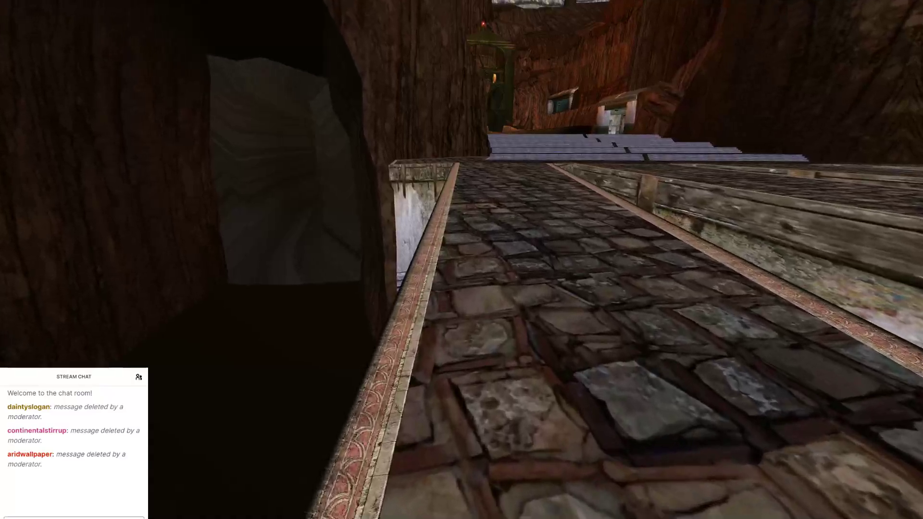
{"action": "key", "text": "w"}
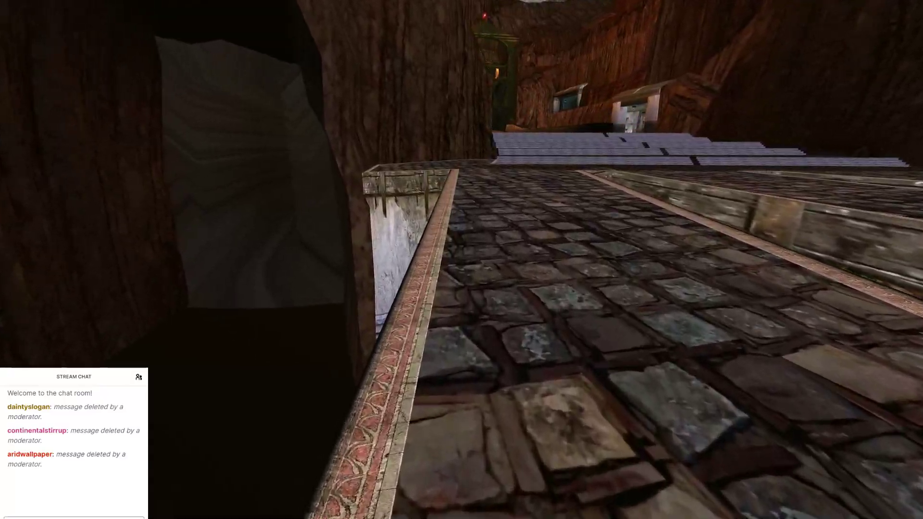
{"action": "key", "text": "w"}
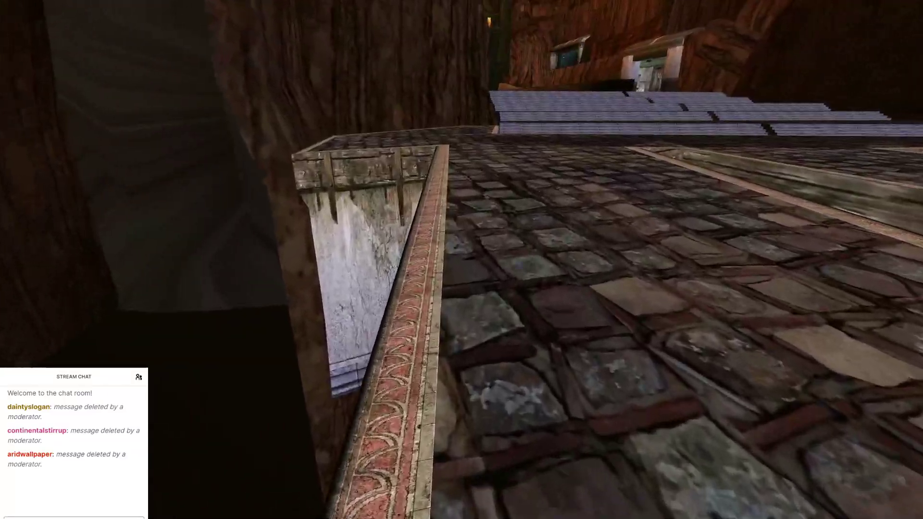
{"action": "key", "text": "w"}
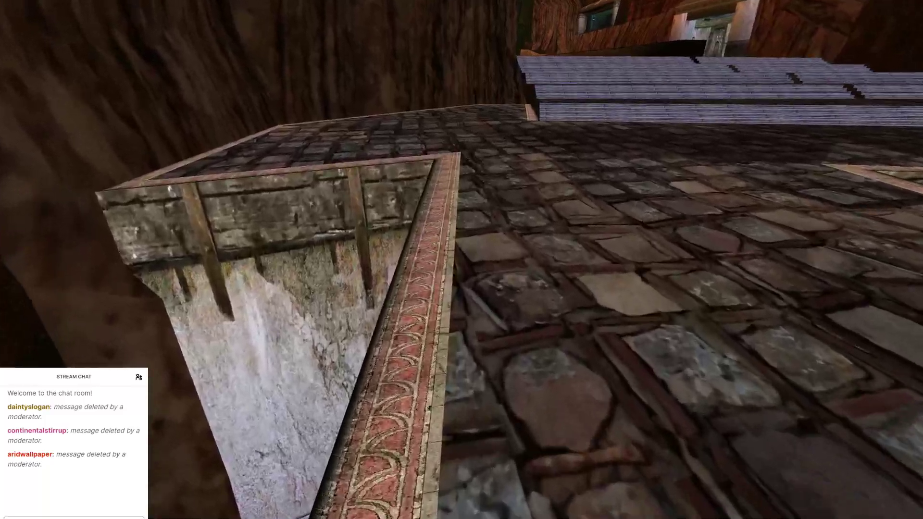
{"action": "key", "text": "w"}
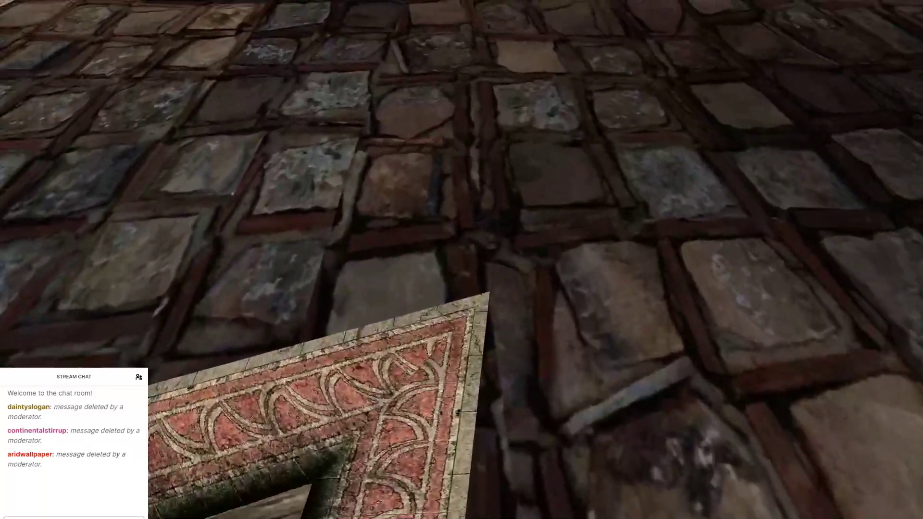
{"action": "key", "text": "w"}
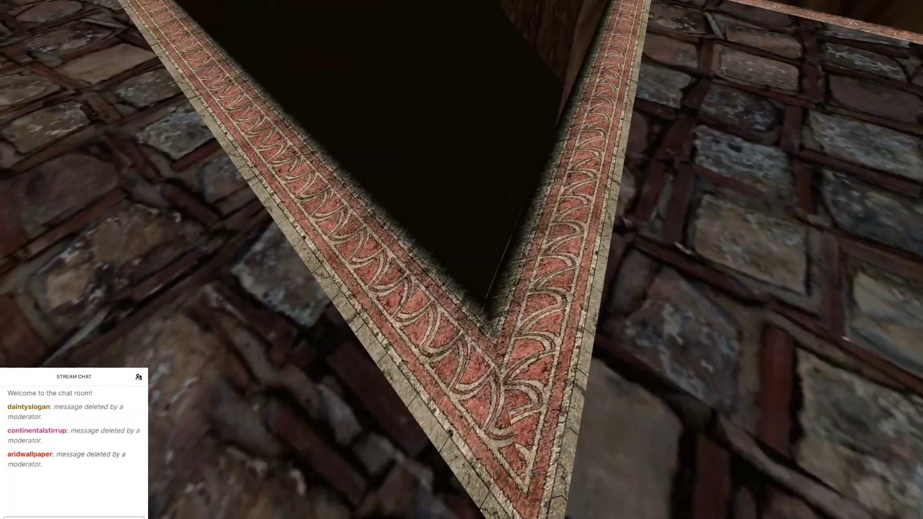
{"action": "key", "text": "w"}
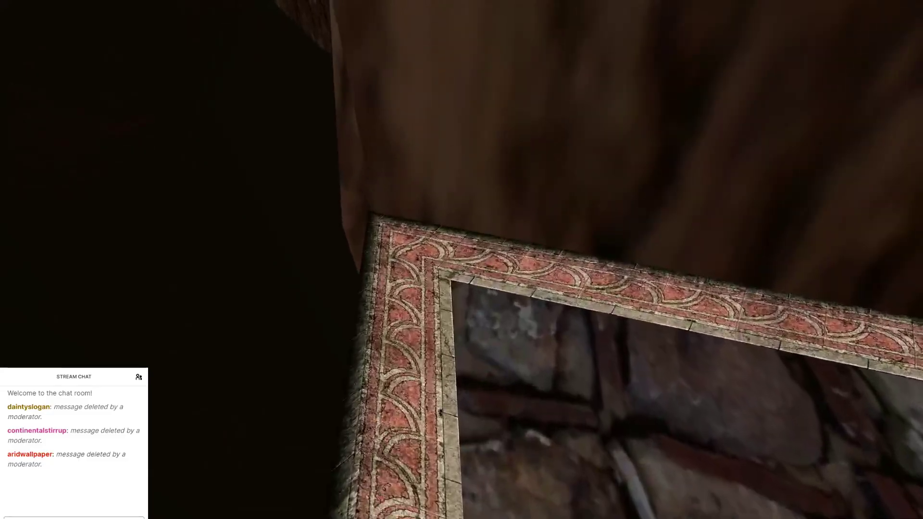
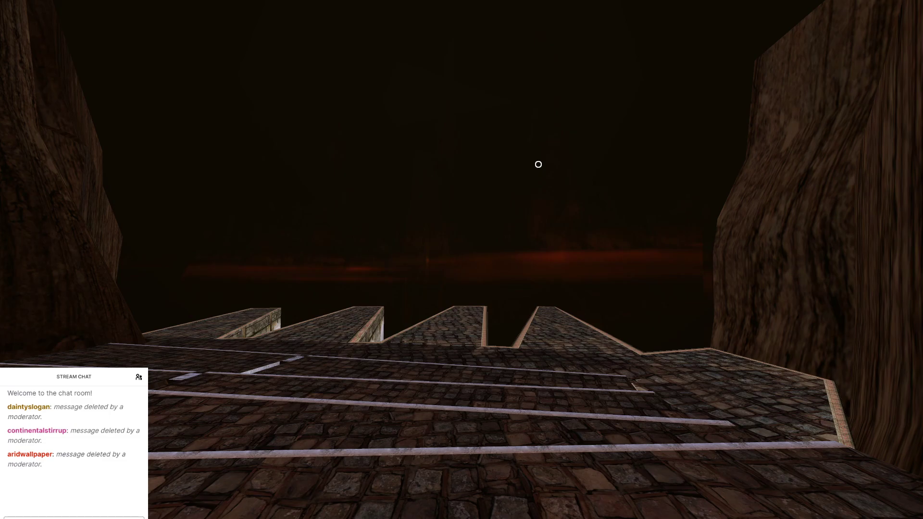
Step: Walk down from the stairs and examine the border trim around the other dock slots for stretched or mismatched texture
{"action": "right_click", "coordinate": [539, 164]}
{"action": "key", "text": "w"}
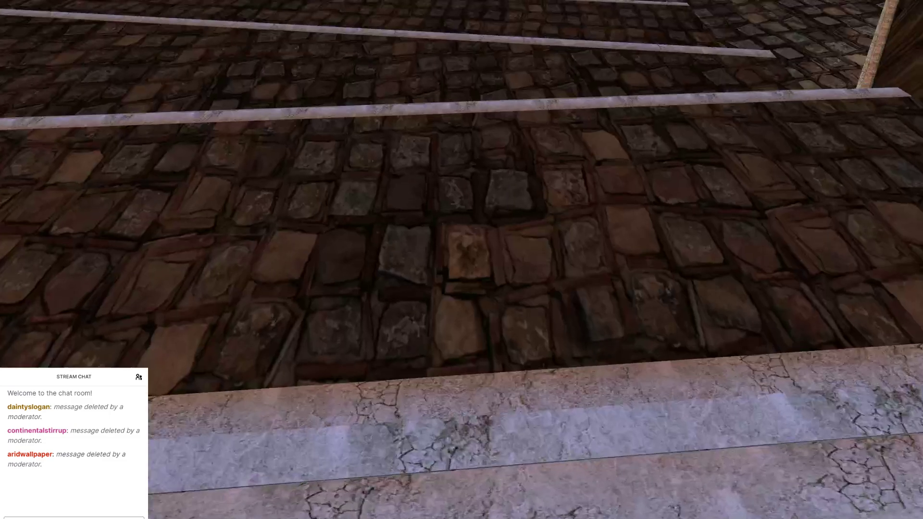
{"action": "key", "text": "w"}
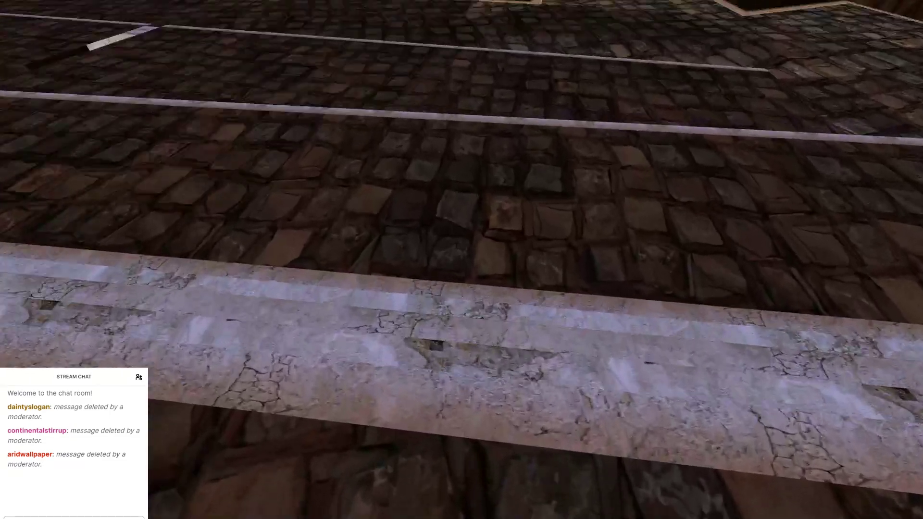
{"action": "key", "text": "w"}
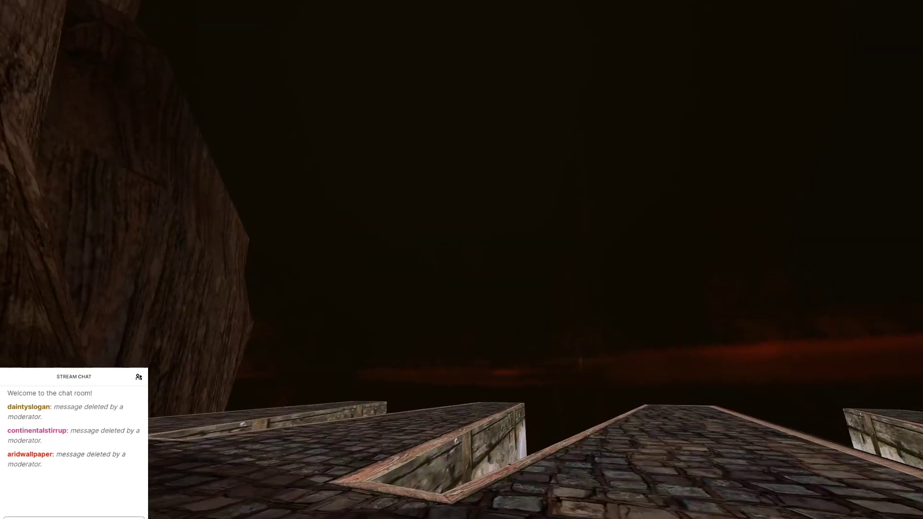
{"action": "key", "text": "w"}
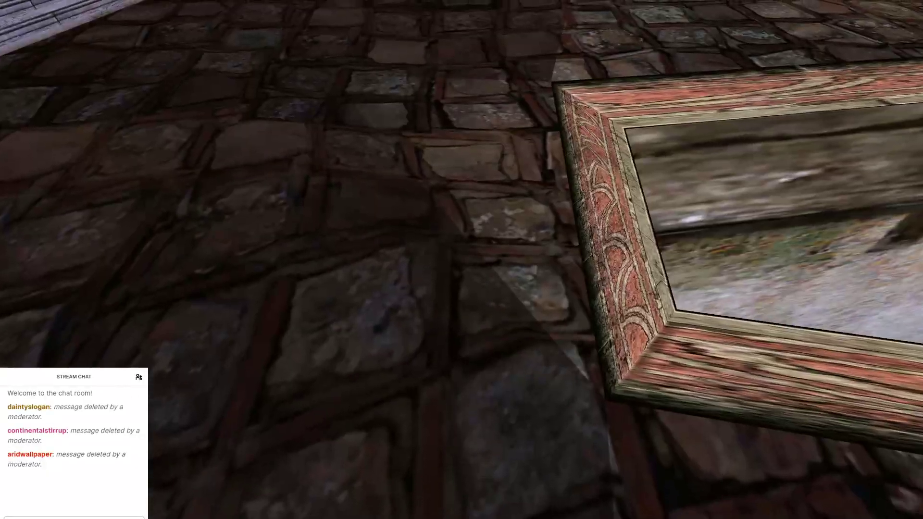
{"action": "key", "text": "w"}
{"action": "key", "text": "w"}
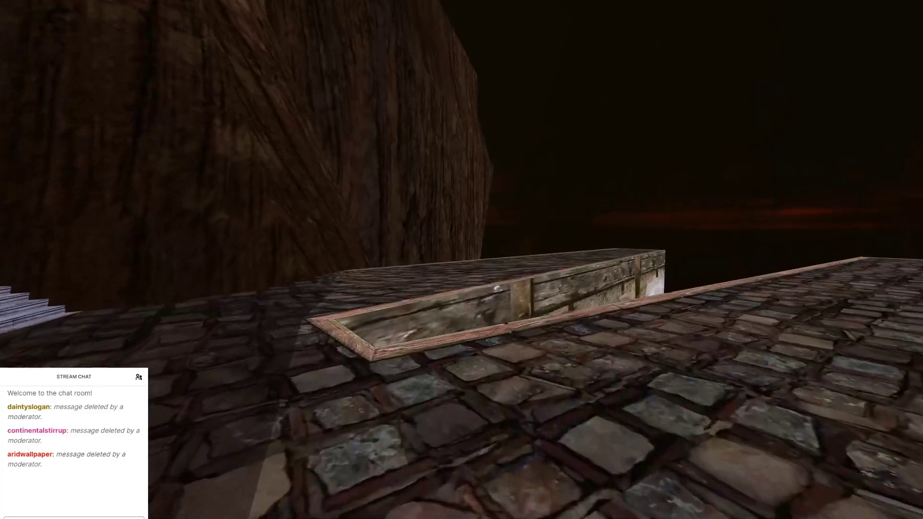
{"action": "key", "text": "w"}
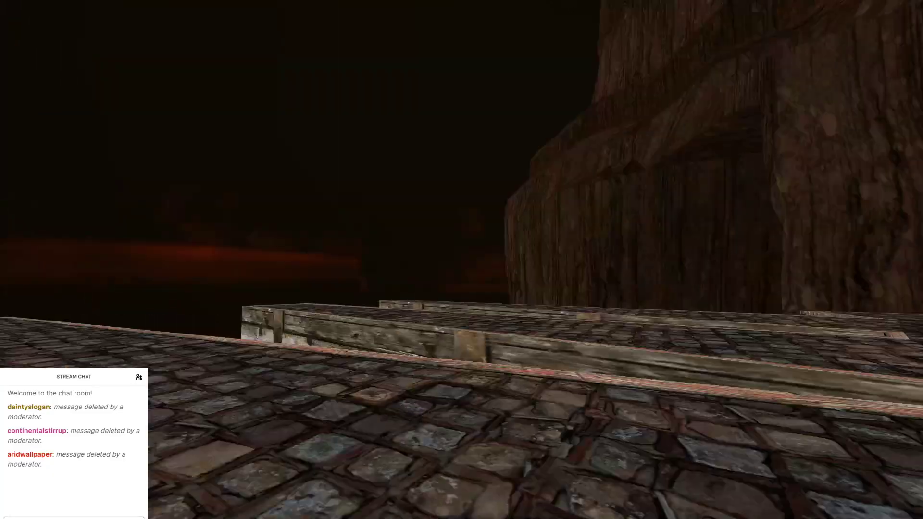
{"action": "key", "text": "w"}
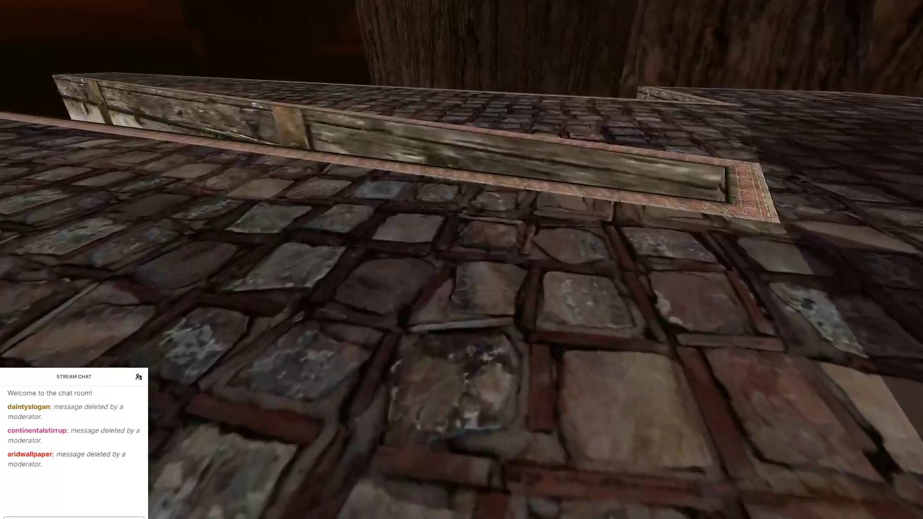
Step: Quit Uru Live, switch back to Blender and bring the outer end of a dock's border trim into view
{"action": "key", "text": "Escape"}
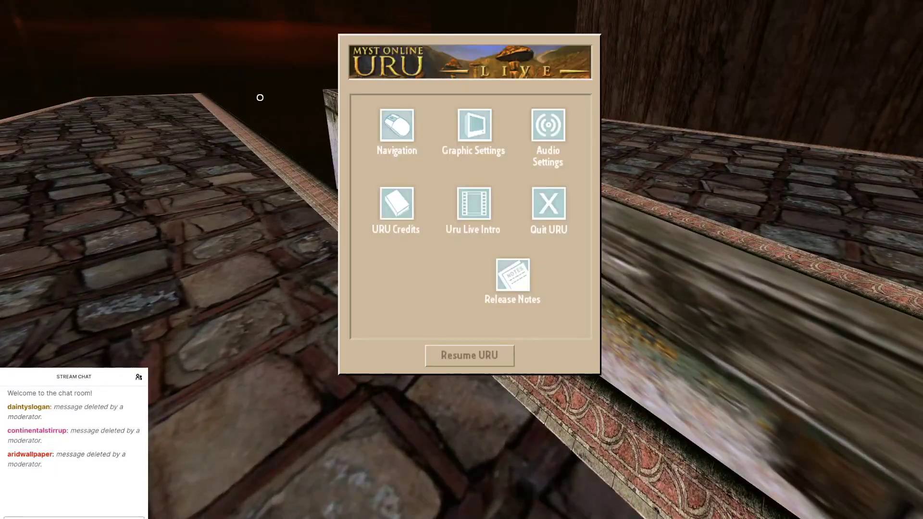
{"action": "left_click", "coordinate": [551, 201]}
{"action": "left_click", "coordinate": [496, 322]}
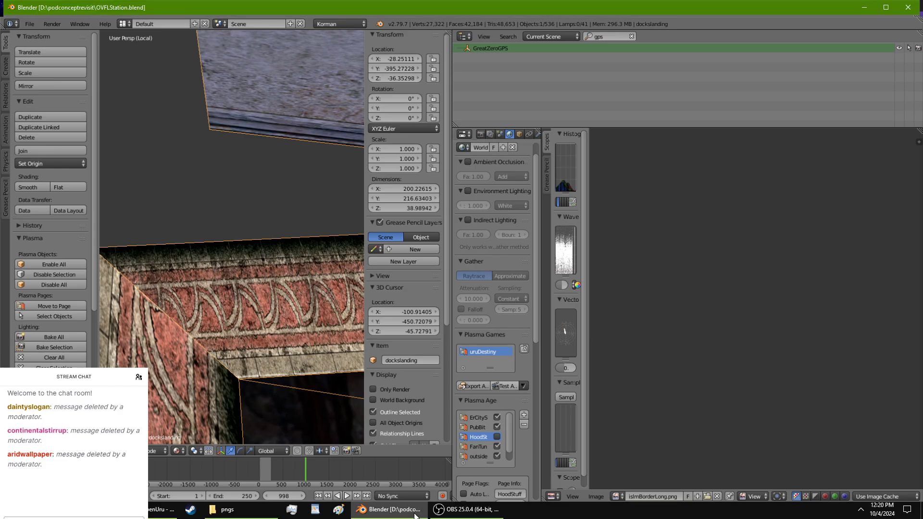
{"action": "scroll", "coordinate": [186, 297], "scroll_direction": "down", "scroll_amount": 5}
{"action": "middle_click_drag", "start_coordinate": [186, 297], "coordinate": [314, 293]}
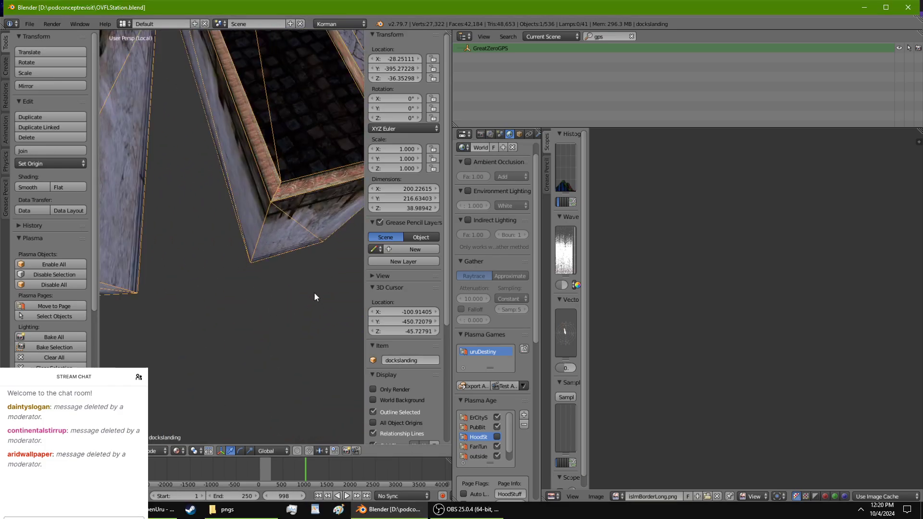
Step: Add a cube at the gap in the dock steps and move it to about X -25.04, Z -33.99
{"action": "middle_click_drag", "start_coordinate": [115, 116], "coordinate": [259, 301], "text": "shift"}
{"action": "scroll", "coordinate": [317, 255], "scroll_direction": "up", "scroll_amount": 2}
{"action": "scroll", "coordinate": [291, 229], "scroll_direction": "down", "scroll_amount": 3}
{"action": "scroll", "coordinate": [292, 232], "scroll_direction": "up", "scroll_amount": 3}
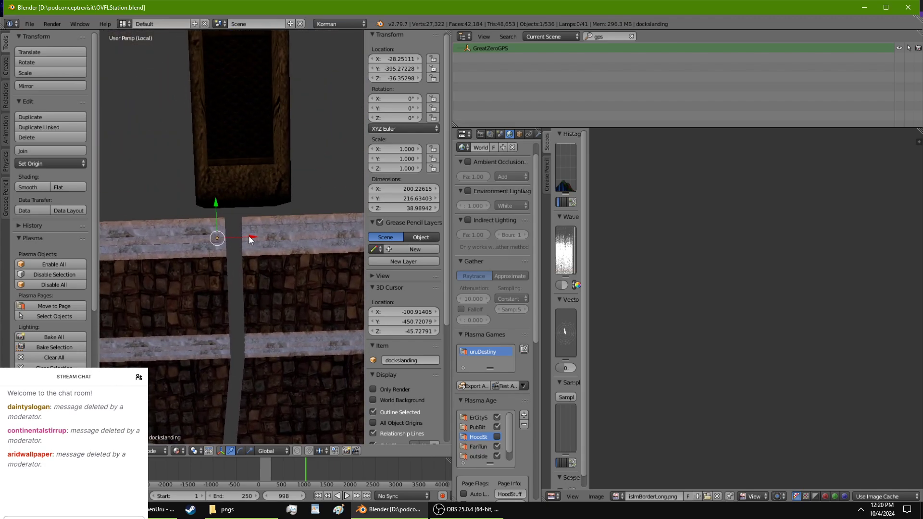
{"action": "left_click", "coordinate": [262, 235]}
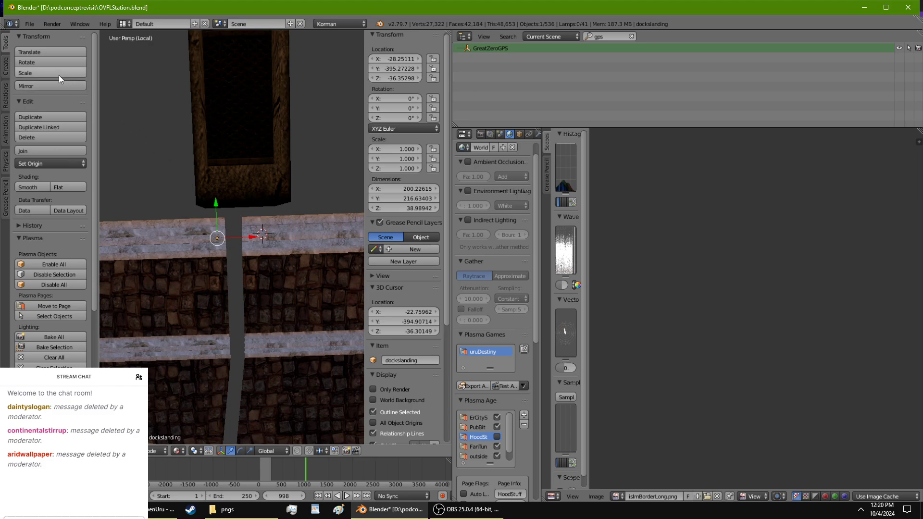
{"action": "left_click", "coordinate": [6, 70]}
{"action": "left_click", "coordinate": [44, 72]}
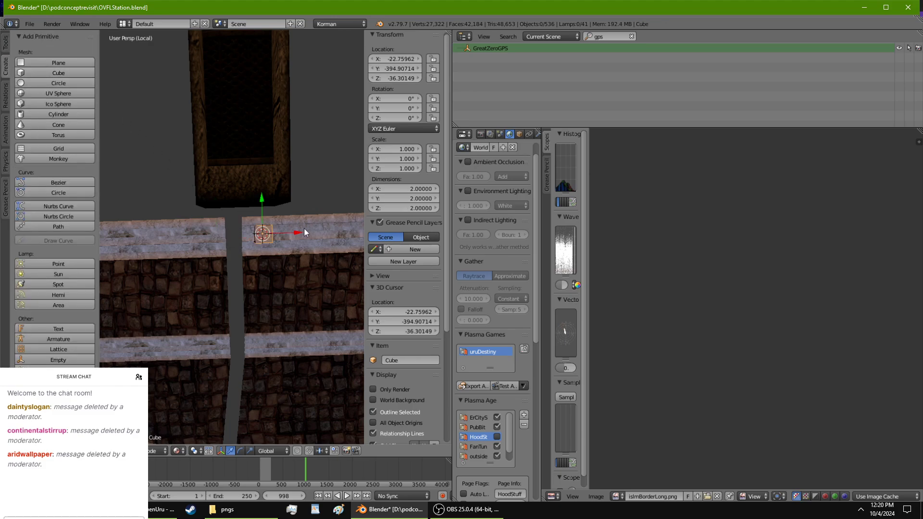
{"action": "middle_click_drag", "start_coordinate": [280, 231], "coordinate": [207, 262]}
{"action": "left_click", "coordinate": [209, 224]}
{"action": "middle_click_drag", "start_coordinate": [209, 224], "coordinate": [304, 295]}
{"action": "middle_click_drag", "start_coordinate": [232, 271], "coordinate": [248, 261]}
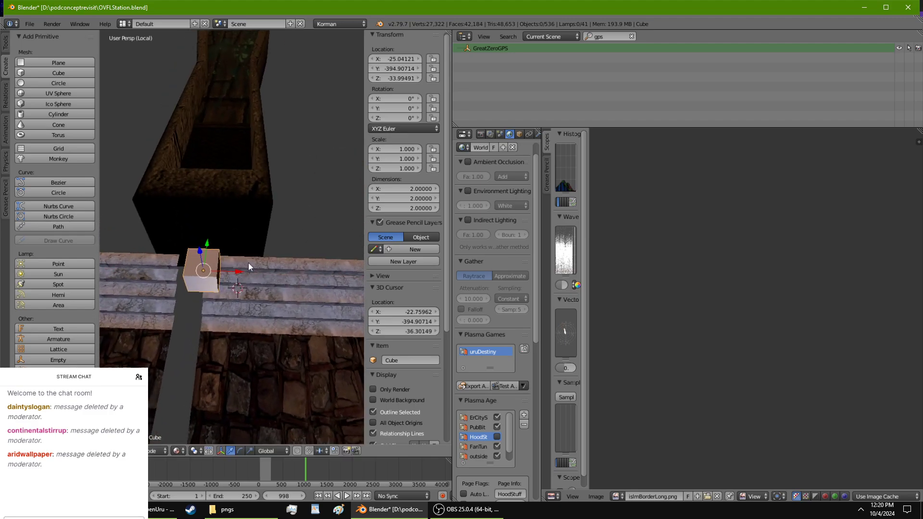
Step: Scale the cube's mesh to about 7.13 units per side and lower it about 1.36 units onto the steps
{"action": "key", "text": "Tab"}
{"action": "key", "text": "s"}
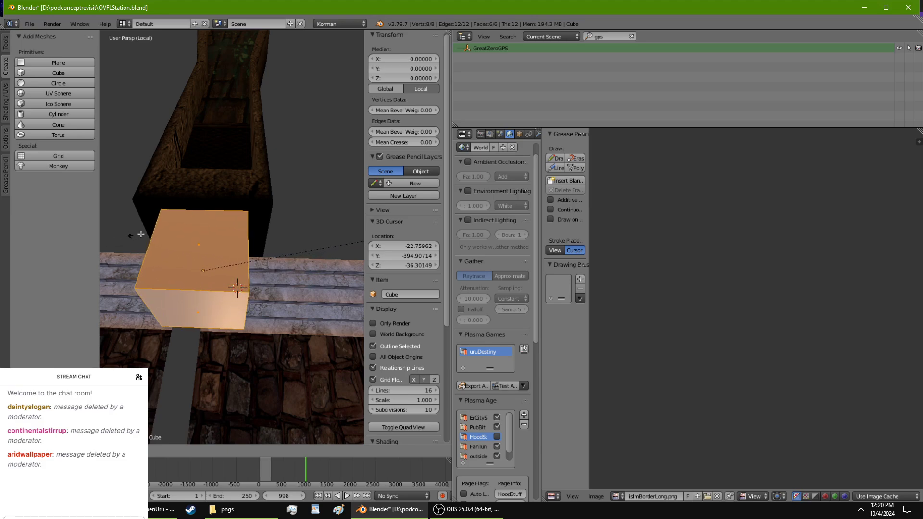
{"action": "left_click", "coordinate": [193, 227]}
{"action": "middle_click_drag", "start_coordinate": [192, 228], "coordinate": [260, 215]}
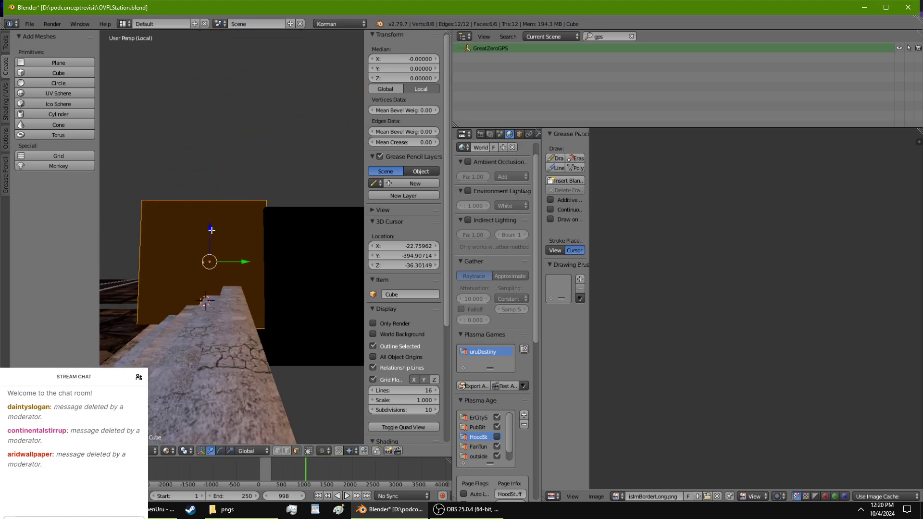
{"action": "left_click_drag", "start_coordinate": [211, 230], "coordinate": [208, 250]}
{"action": "middle_click_drag", "start_coordinate": [209, 250], "coordinate": [329, 370]}
{"action": "mouse_move", "coordinate": [289, 281]}
{"action": "middle_mouse_down"}
{"action": "mouse_move", "coordinate": [314, 280]}
{"action": "mouse_move", "coordinate": [311, 270]}
{"action": "middle_mouse_up"}
{"action": "key", "text": "Tab"}
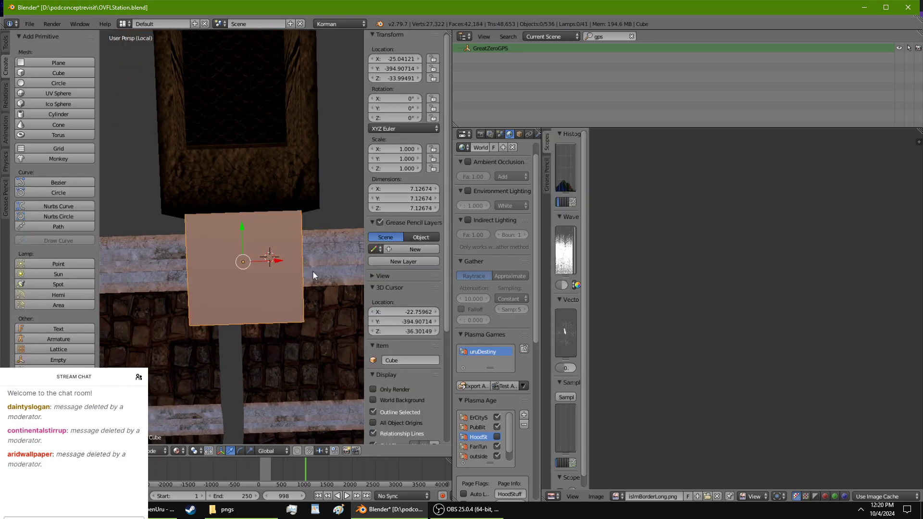
Step: Copy THEGIANTSPOON's X location, -25.23030, to the cube
{"action": "right_click", "coordinate": [265, 165]}
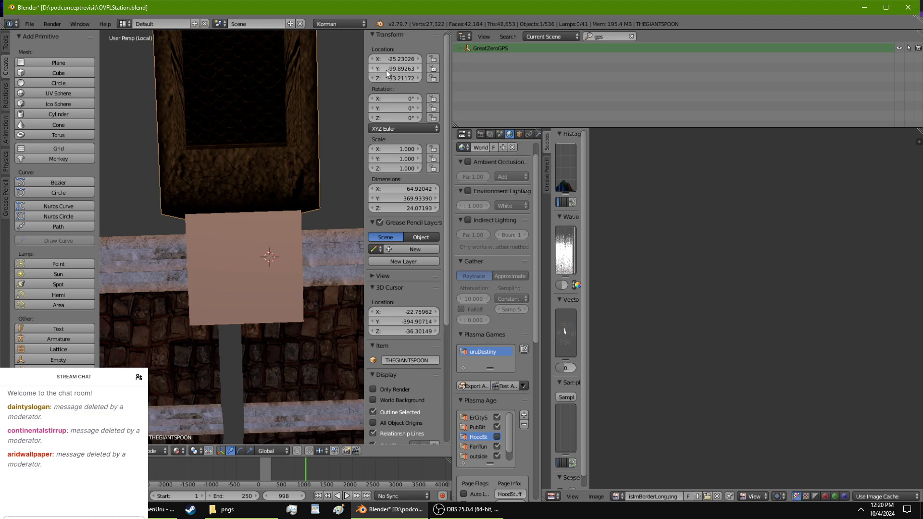
{"action": "right_click", "coordinate": [264, 242]}
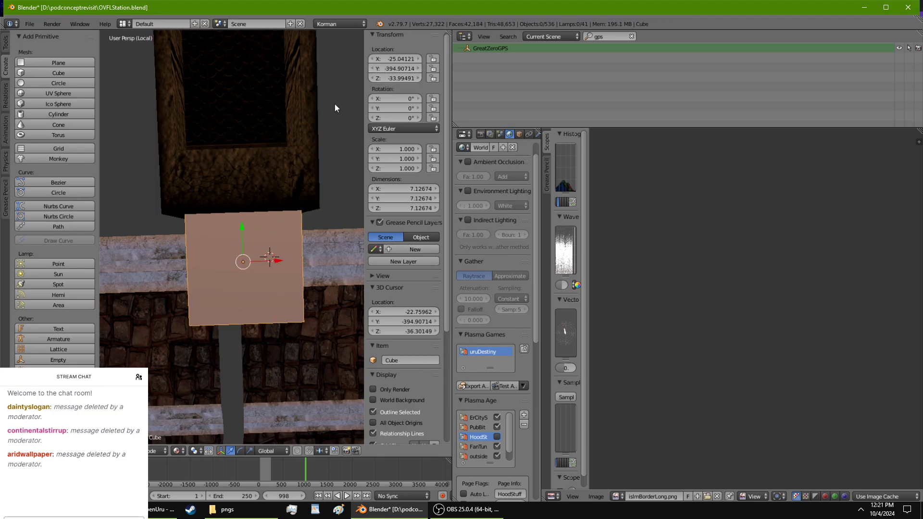
{"action": "right_click", "coordinate": [304, 157]}
{"action": "left_click", "coordinate": [393, 58]}
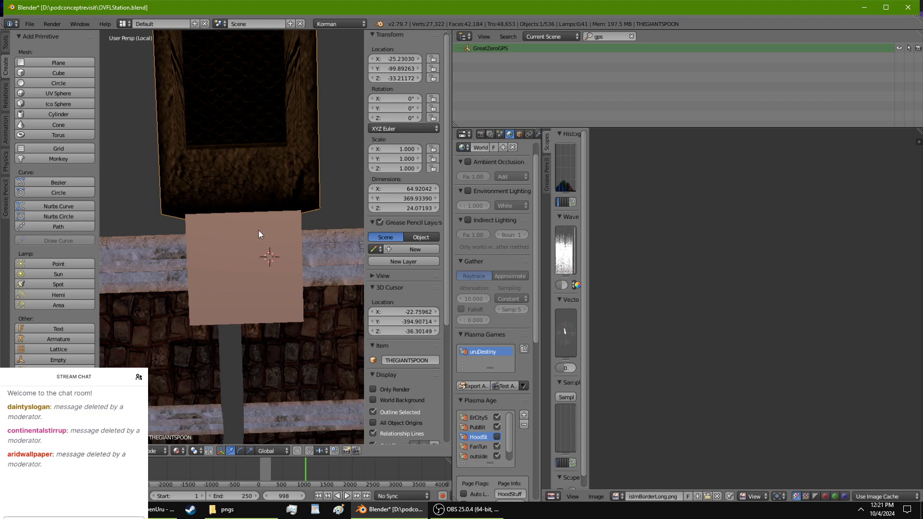
{"action": "right_click", "coordinate": [259, 230]}
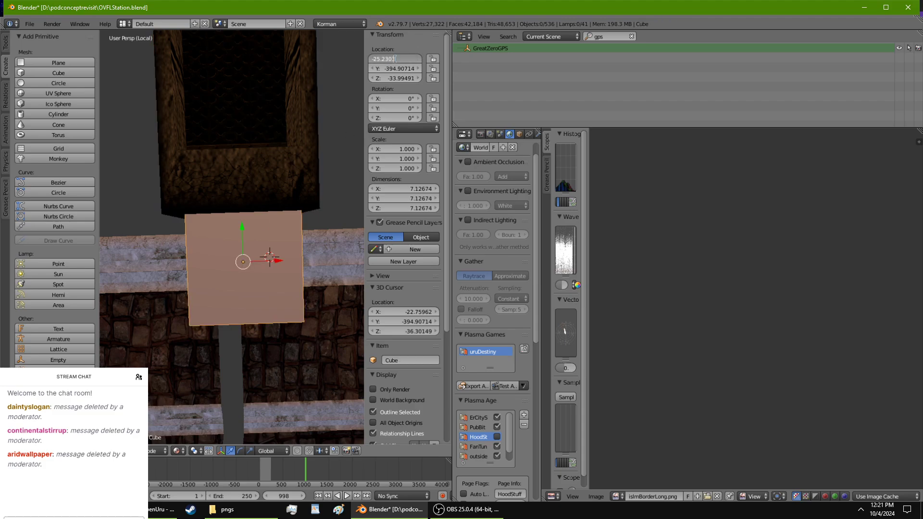
{"action": "key", "text": "Return"}
Step: Pull the cube's front face out along Y to about -17.74 so the block spans the steps
{"action": "middle_click_drag", "start_coordinate": [294, 287], "coordinate": [257, 253]}
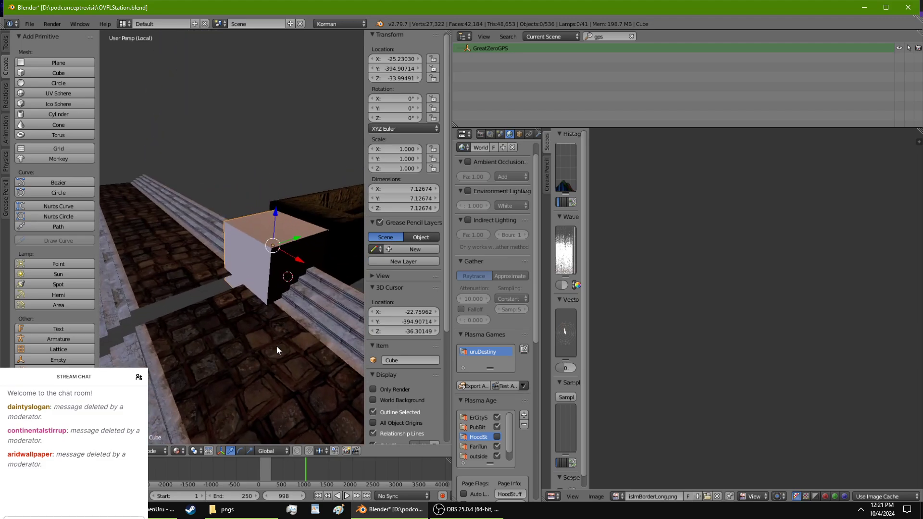
{"action": "key", "text": "Tab"}
{"action": "right_click", "coordinate": [255, 250]}
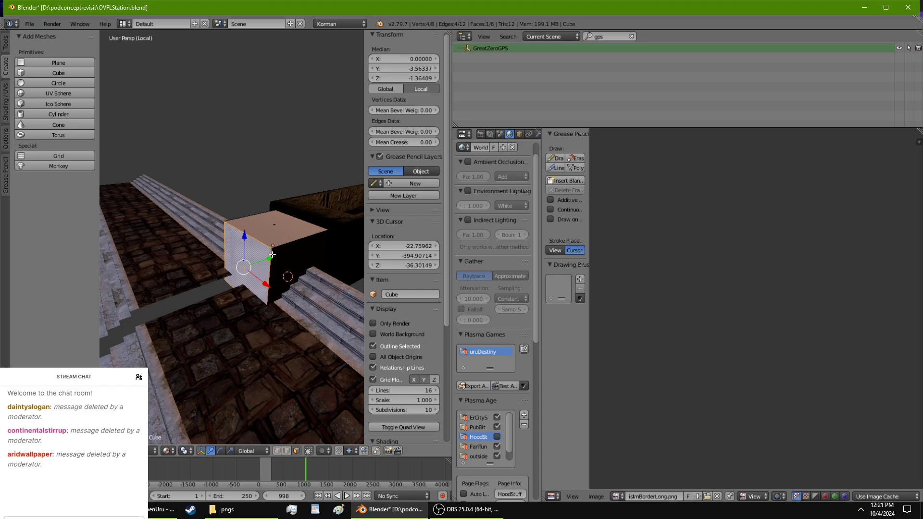
{"action": "left_click_drag", "start_coordinate": [272, 255], "coordinate": [155, 286]}
{"action": "middle_click_drag", "start_coordinate": [155, 286], "coordinate": [211, 218]}
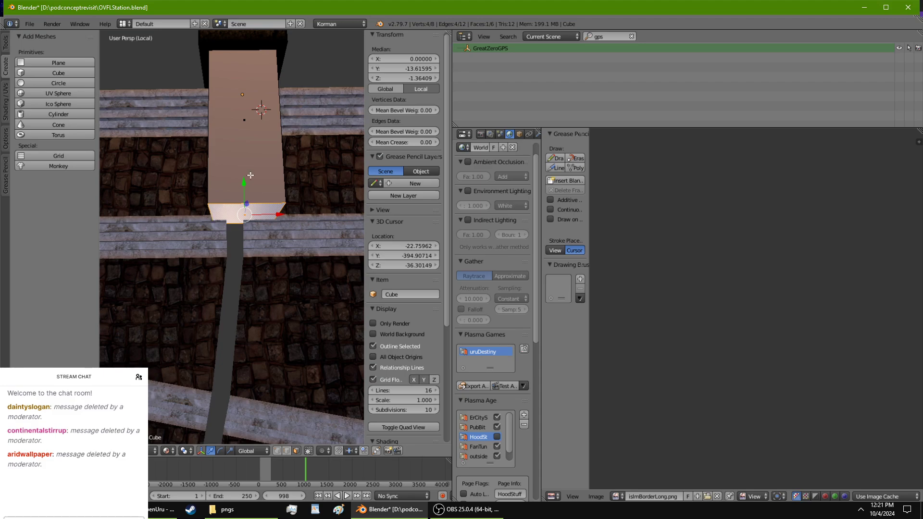
{"action": "left_click_drag", "start_coordinate": [246, 181], "coordinate": [237, 222]}
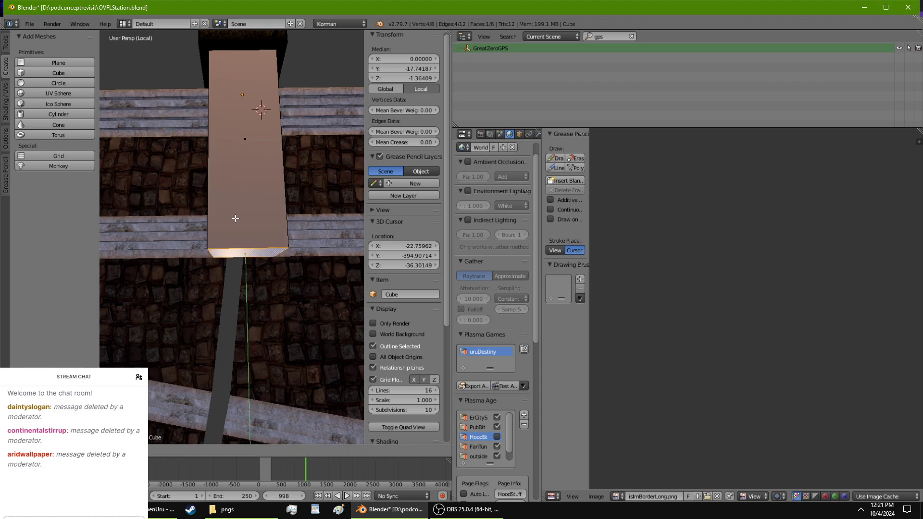
{"action": "left_click", "coordinate": [235, 218]}
{"action": "middle_click_drag", "start_coordinate": [235, 218], "coordinate": [135, 197]}
{"action": "right_click", "coordinate": [236, 249]}
{"action": "middle_click_drag", "start_coordinate": [237, 250], "coordinate": [230, 231]}
{"action": "key", "text": "e"}
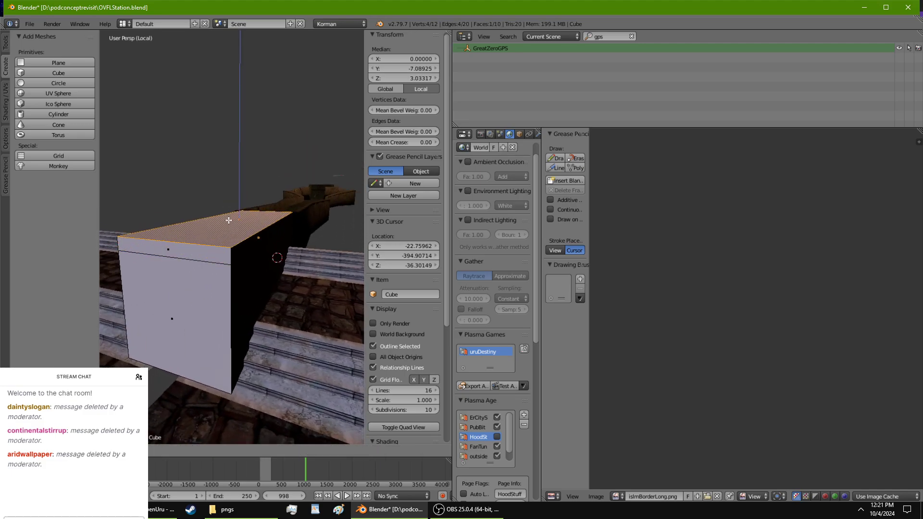
{"action": "key", "text": "Escape"}
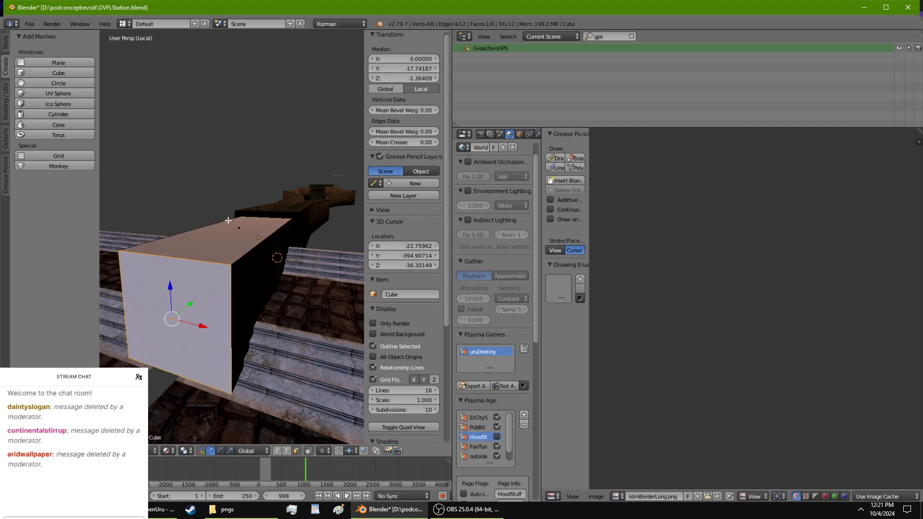
Step: Lower the block's top face to about Z 1.07 and extrude it upward to about Z 2.76
{"action": "right_click", "coordinate": [229, 231]}
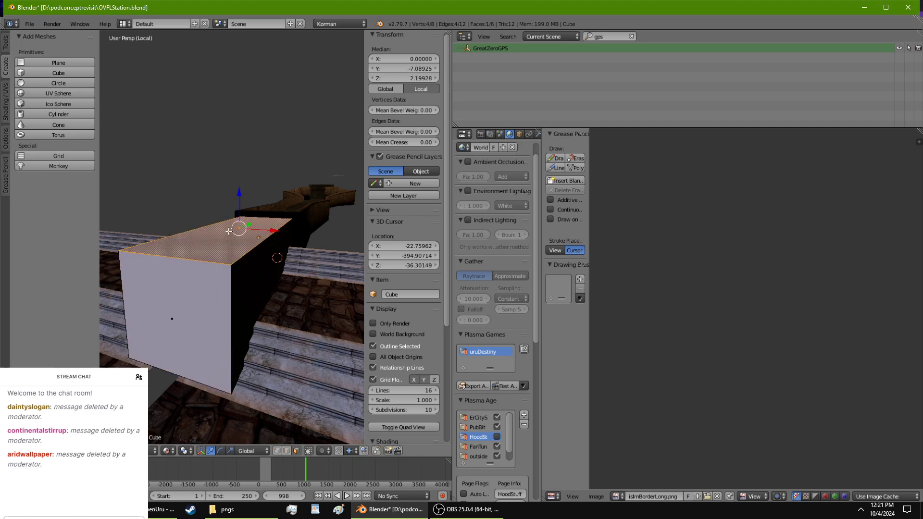
{"action": "key", "text": "g"}
{"action": "key", "text": "z"}
{"action": "left_click", "coordinate": [239, 205]}
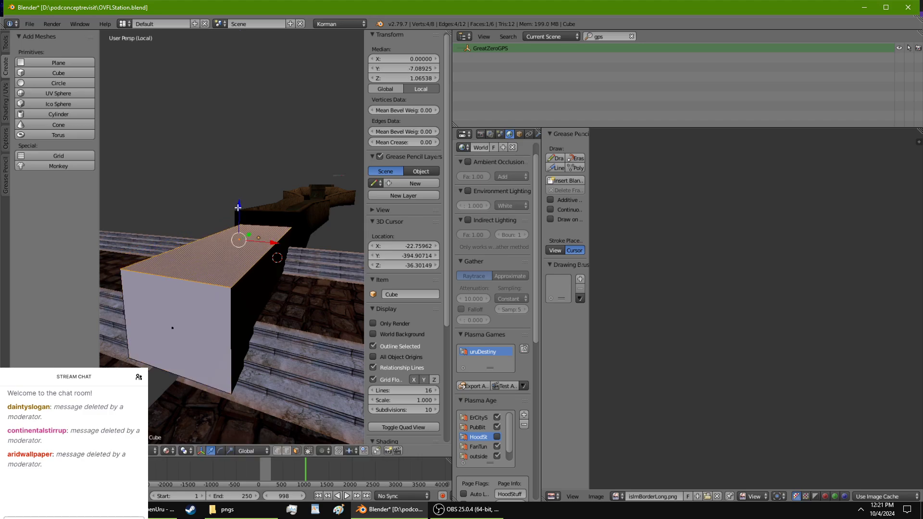
{"action": "key", "text": "e"}
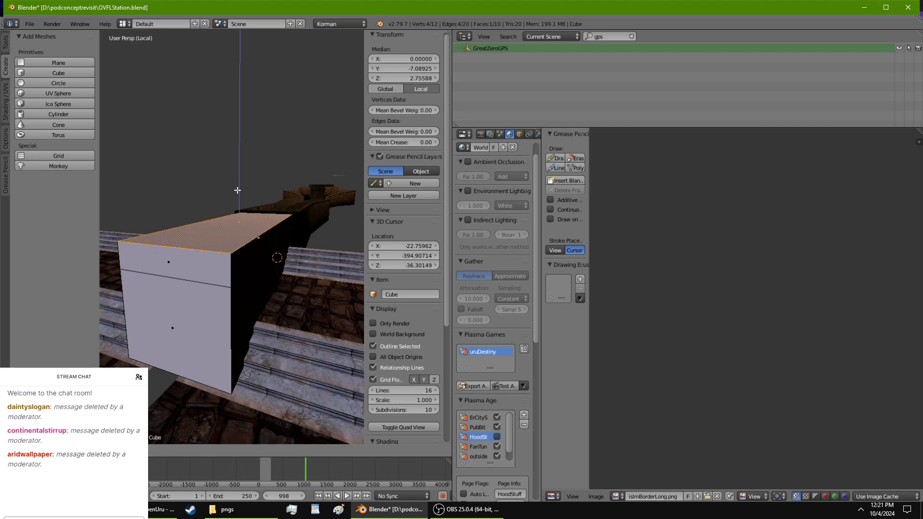
{"action": "left_click", "coordinate": [237, 191]}
Step: Extrude the two long side faces of the block's upper band outward to a total width of about 9.08
{"action": "right_click", "coordinate": [272, 250]}
{"action": "right_click", "coordinate": [245, 265]}
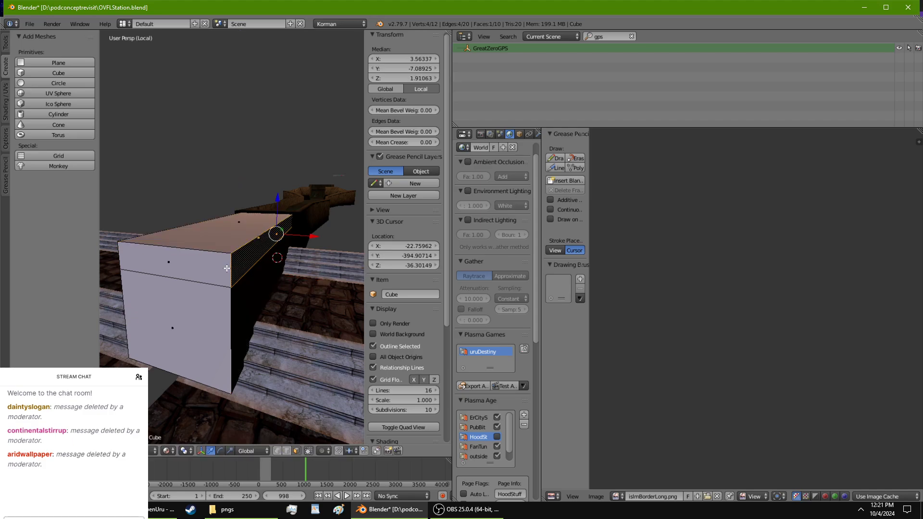
{"action": "right_click", "coordinate": [227, 268], "text": "shift"}
{"action": "middle_click_drag", "start_coordinate": [226, 267], "coordinate": [289, 290]}
{"action": "right_click", "coordinate": [264, 273], "text": "shift"}
{"action": "right_click", "coordinate": [260, 249], "text": "shift"}
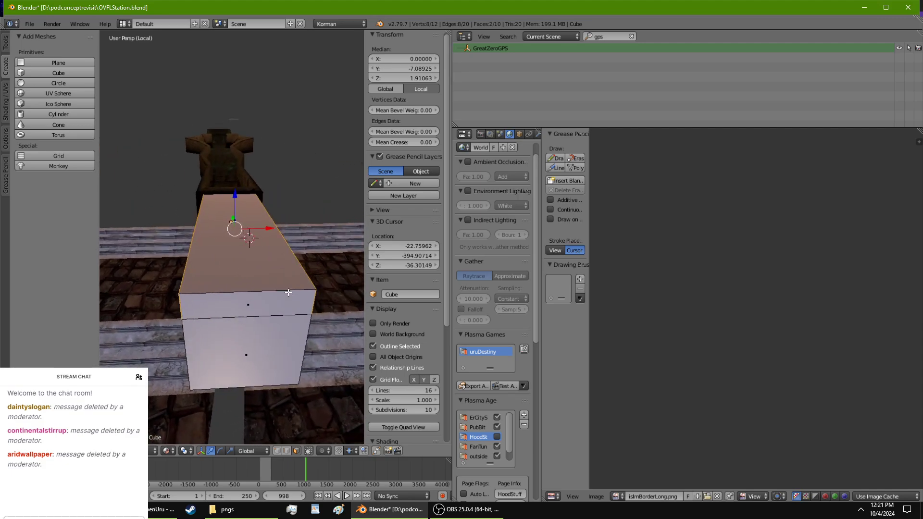
{"action": "key", "text": "s"}
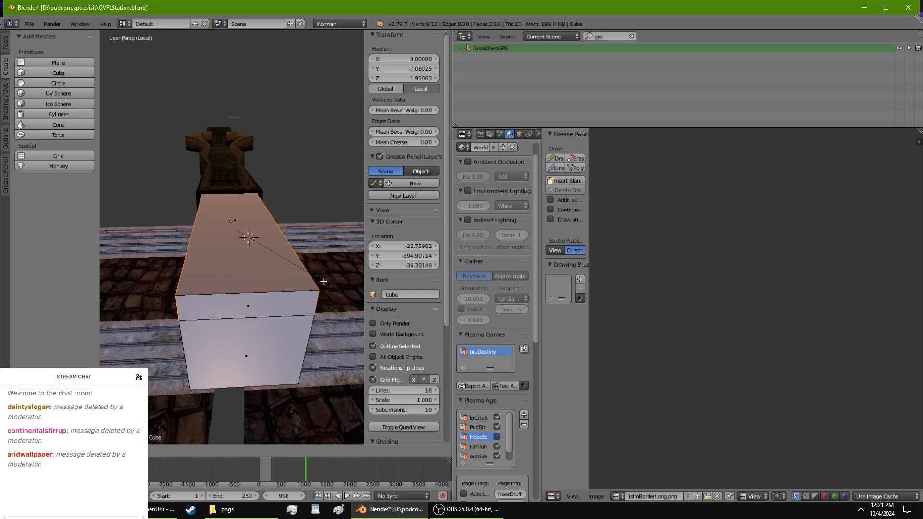
{"action": "left_click", "coordinate": [327, 280]}
{"action": "key", "text": "e"}
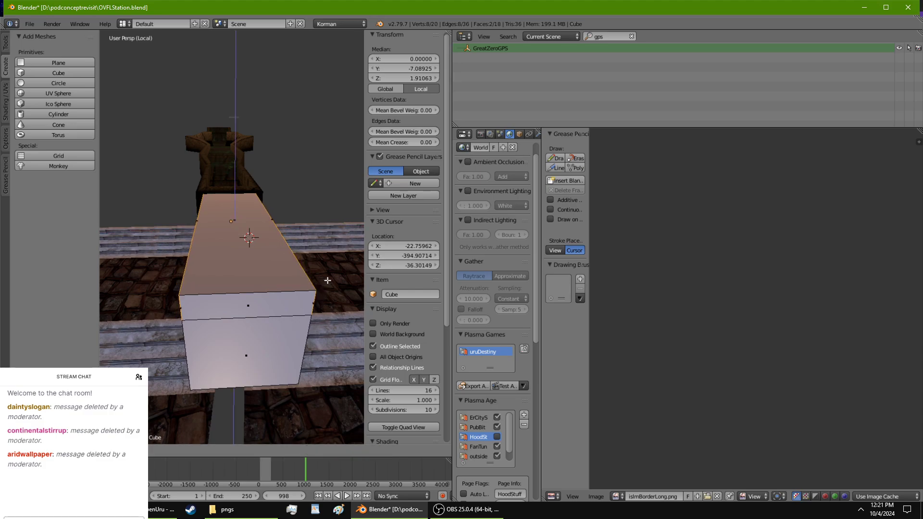
{"action": "left_click", "coordinate": [362, 273]}
{"action": "middle_click_drag", "start_coordinate": [362, 273], "coordinate": [281, 266]}
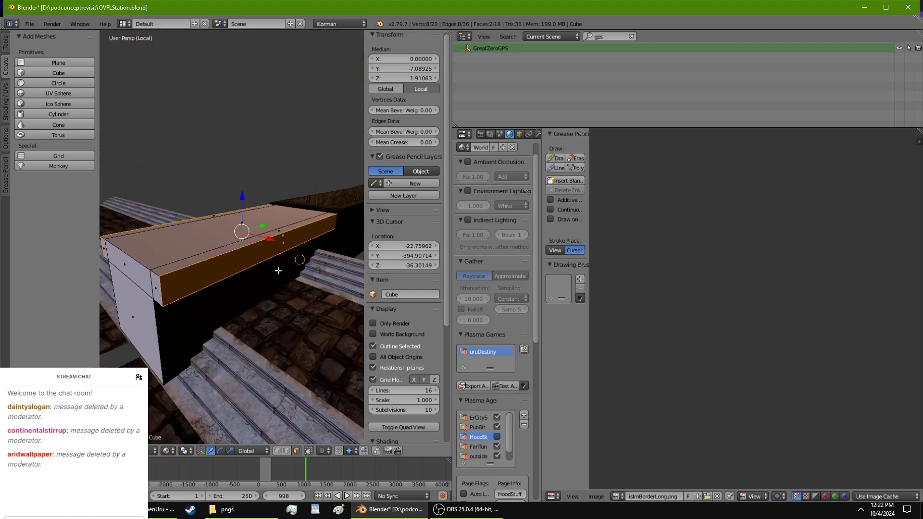
{"action": "key", "text": "Tab"}
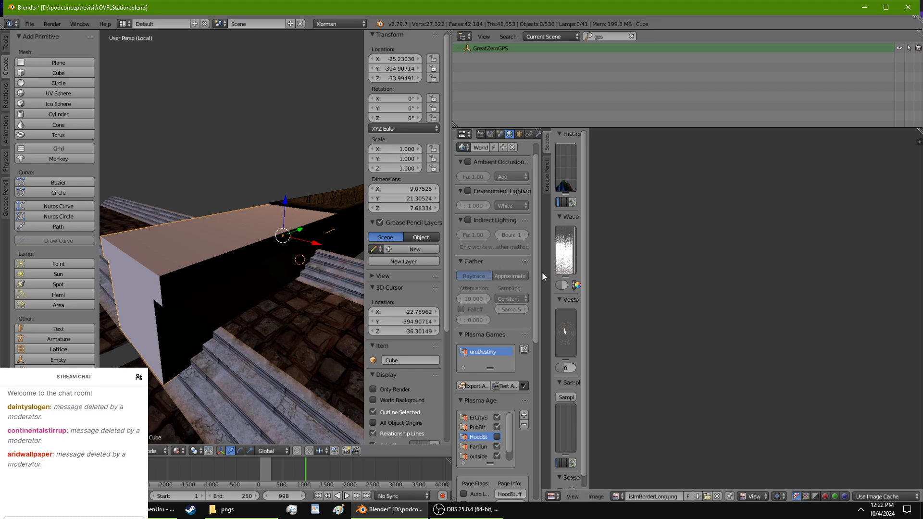
Step: Show the block's Plasma modifier properties in a widened editor and rename the object as REPLICAGREATSTAIRSBANISTER
{"action": "left_click_drag", "start_coordinate": [541, 272], "coordinate": [682, 159]}
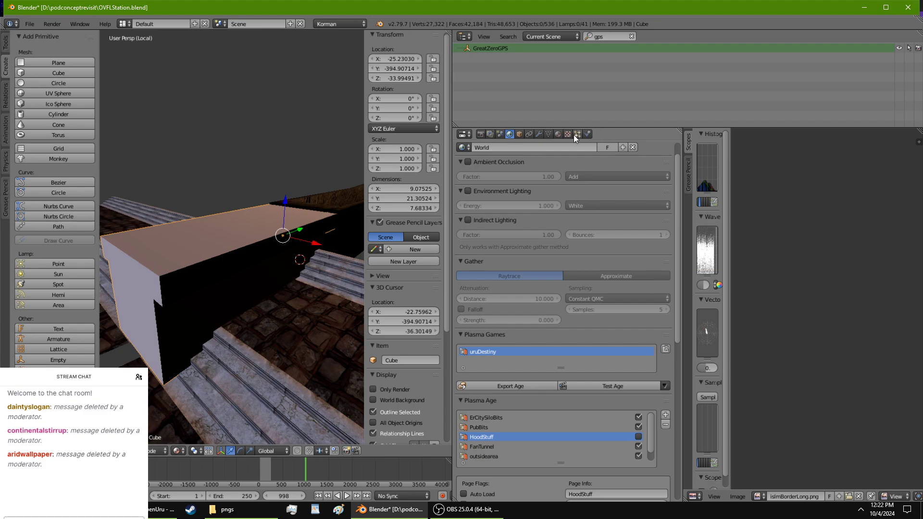
{"action": "left_click", "coordinate": [586, 134]}
{"action": "left_click", "coordinate": [533, 166]}
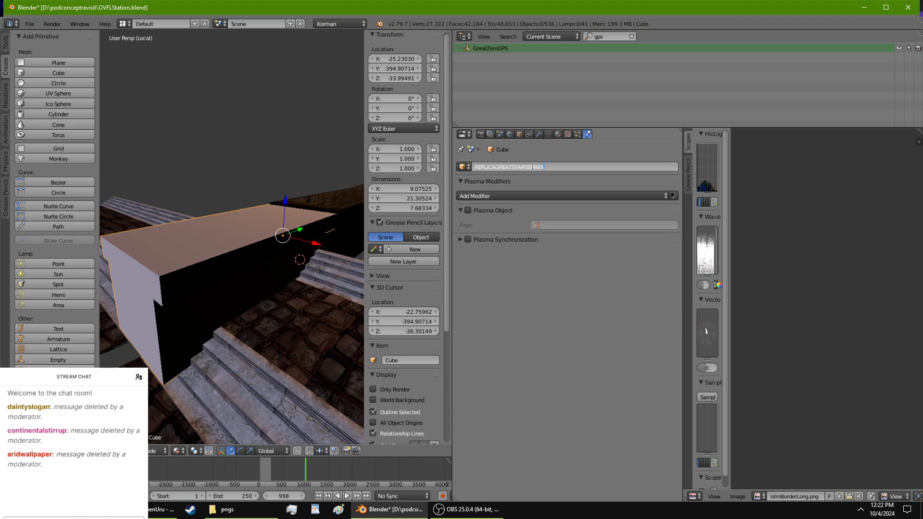
{"action": "key", "text": "Return"}
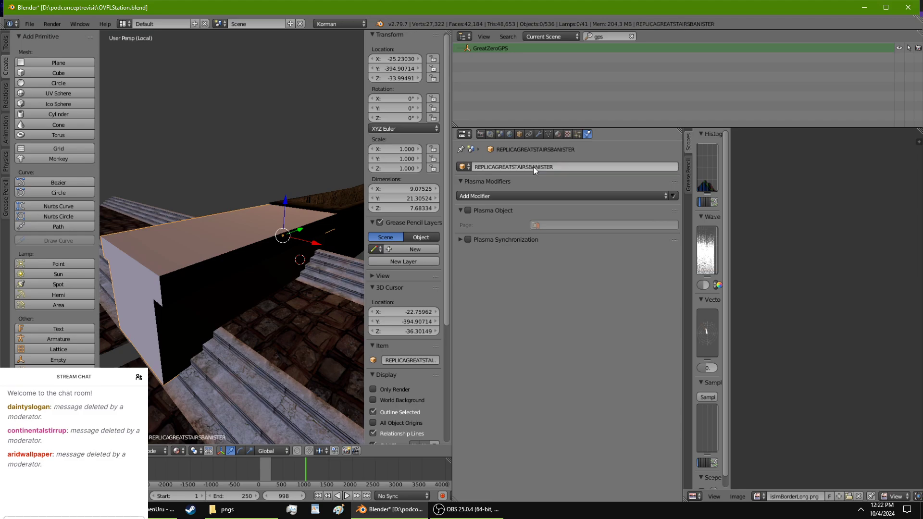
Step: Lower the banister cap's three top faces to an overall height of about 6.71
{"action": "key", "text": "Tab"}
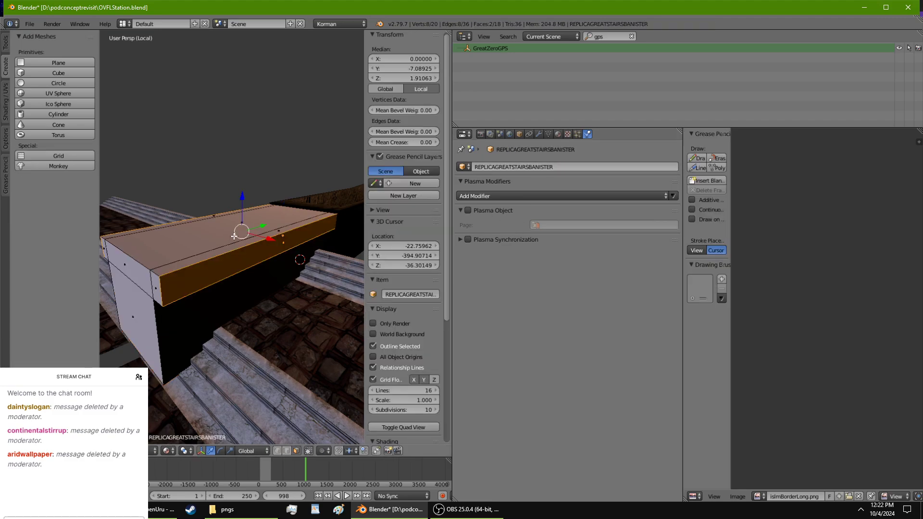
{"action": "right_click", "coordinate": [243, 241]}
{"action": "right_click", "coordinate": [230, 236], "text": "shift"}
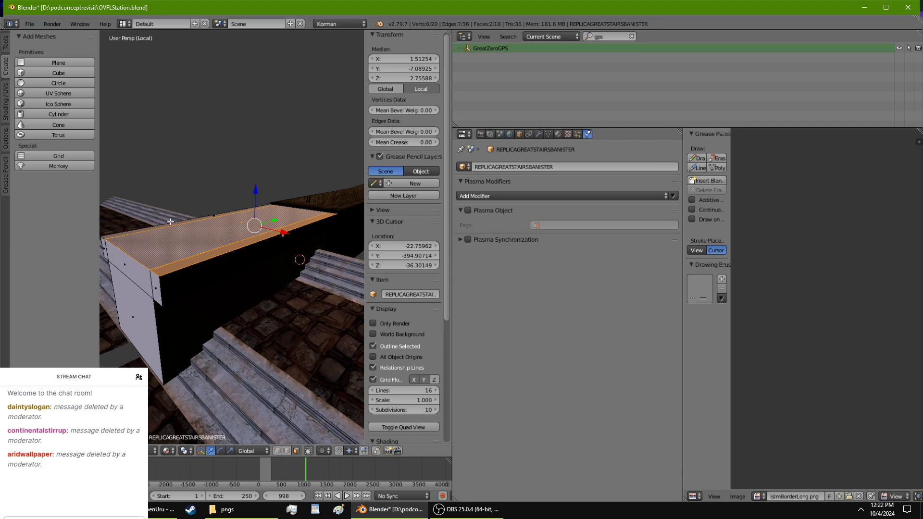
{"action": "right_click", "coordinate": [172, 223], "text": "shift"}
{"action": "middle_click_drag", "start_coordinate": [171, 223], "coordinate": [212, 206]}
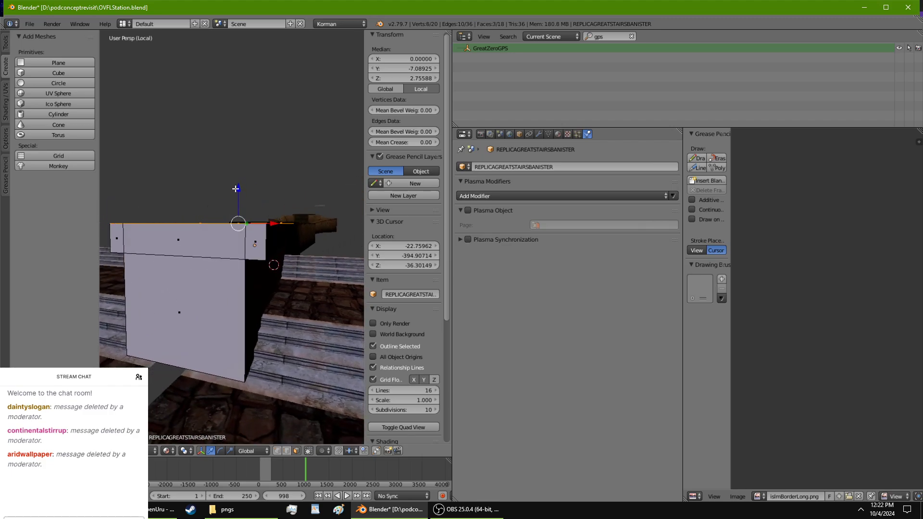
{"action": "left_click_drag", "start_coordinate": [236, 188], "coordinate": [236, 202]}
{"action": "middle_click_drag", "start_coordinate": [236, 202], "coordinate": [234, 169]}
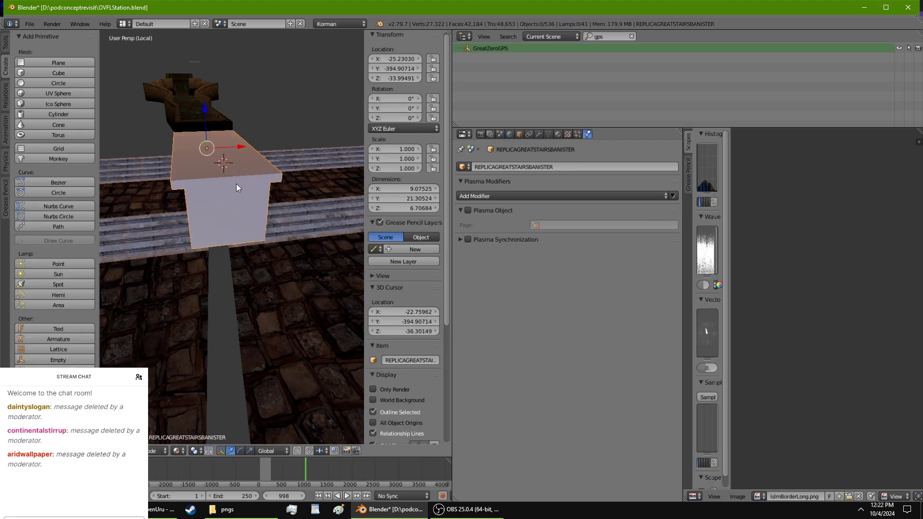
Step: Extrude the banister's front end faces, both cap and base, forward to about X -2.46, Y -31.95
{"action": "right_click", "coordinate": [221, 193]}
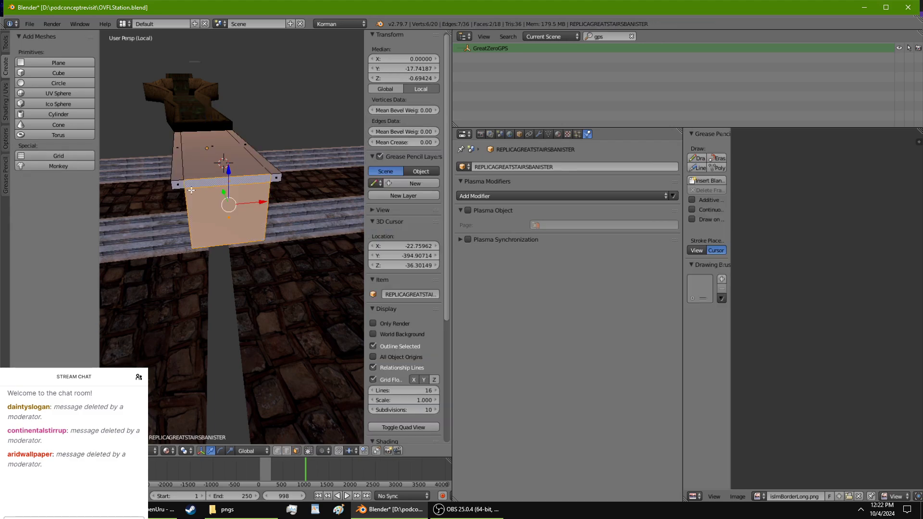
{"action": "middle_click_drag", "start_coordinate": [277, 178], "coordinate": [275, 315]}
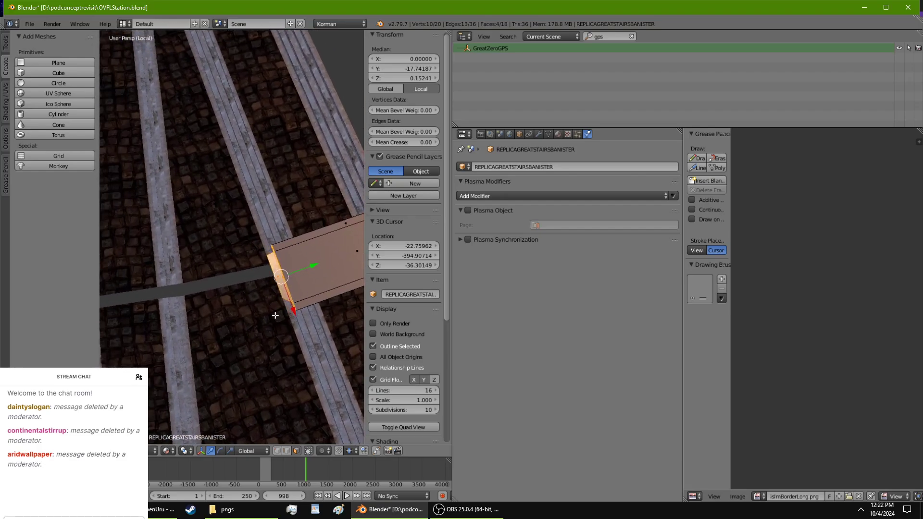
{"action": "left_click", "coordinate": [168, 311]}
{"action": "middle_click_drag", "start_coordinate": [169, 311], "coordinate": [309, 297]}
{"action": "left_click_drag", "start_coordinate": [308, 297], "coordinate": [273, 294]}
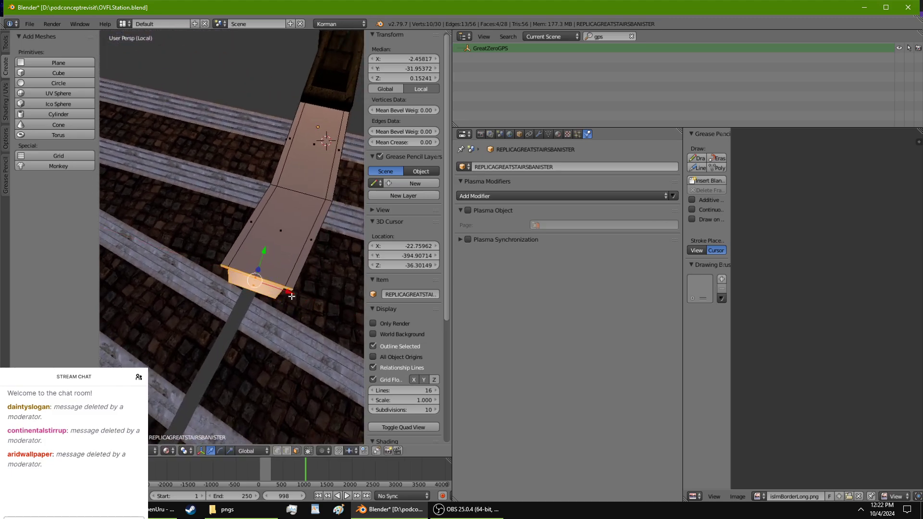
Step: Rotate the extruded end about the Z axis and shift it to about X -2.53, Y -32.46, Z -0.40
{"action": "middle_click_drag", "start_coordinate": [273, 294], "coordinate": [305, 295]}
{"action": "scroll", "coordinate": [306, 294], "scroll_direction": "up", "scroll_amount": 4}
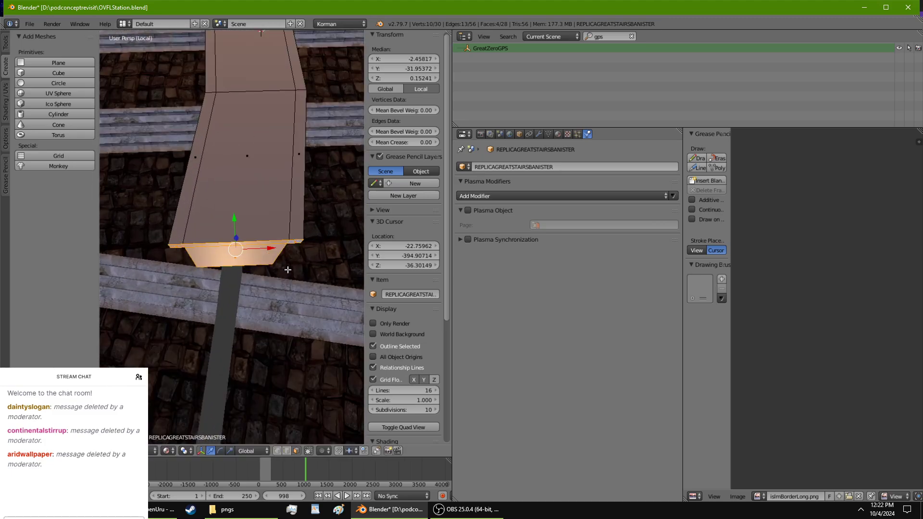
{"action": "key", "text": "r"}
{"action": "key", "text": "z"}
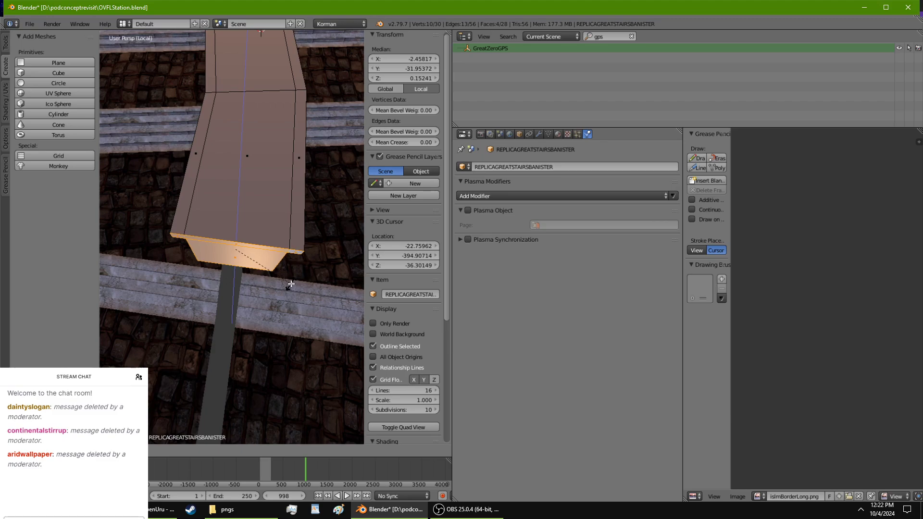
{"action": "left_click", "coordinate": [290, 284]}
{"action": "left_click_drag", "start_coordinate": [238, 219], "coordinate": [233, 226]}
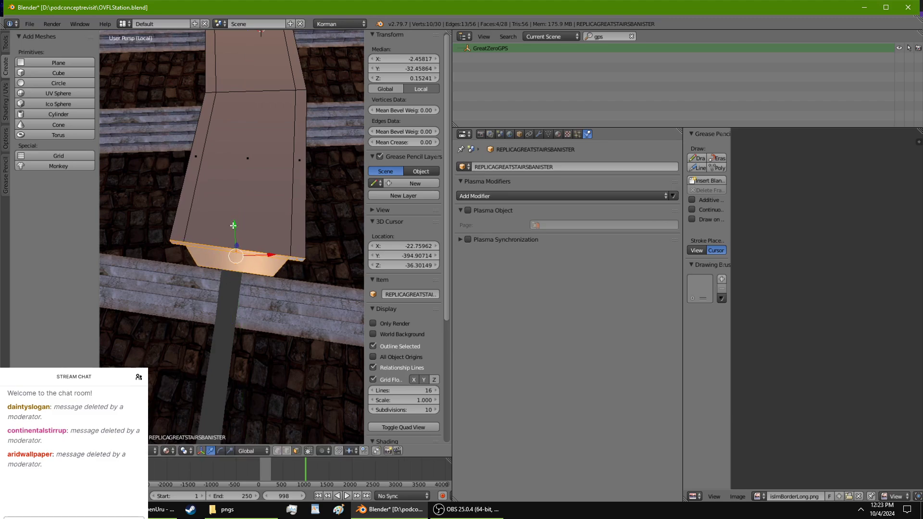
{"action": "left_click_drag", "start_coordinate": [260, 253], "coordinate": [258, 253]}
{"action": "middle_click_drag", "start_coordinate": [257, 253], "coordinate": [189, 175]}
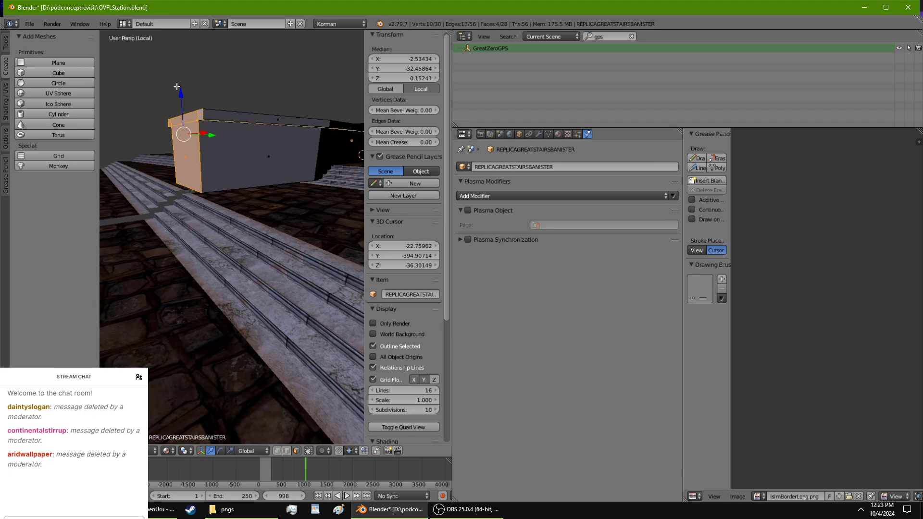
{"action": "left_click_drag", "start_coordinate": [177, 86], "coordinate": [179, 93]}
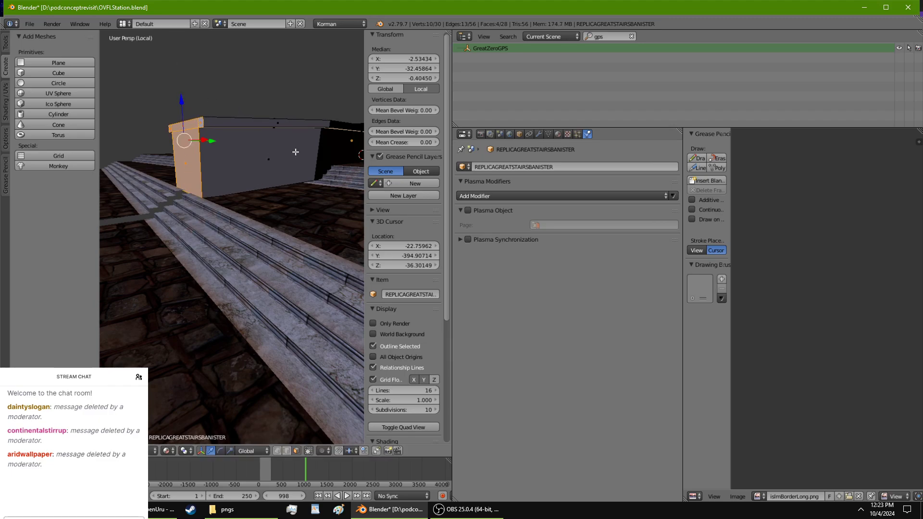
Step: Move the bottom face under the banister's starting section slightly downward
{"action": "scroll", "coordinate": [296, 152], "scroll_direction": "up", "scroll_amount": 3}
{"action": "middle_click_drag", "start_coordinate": [296, 152], "coordinate": [175, 172]}
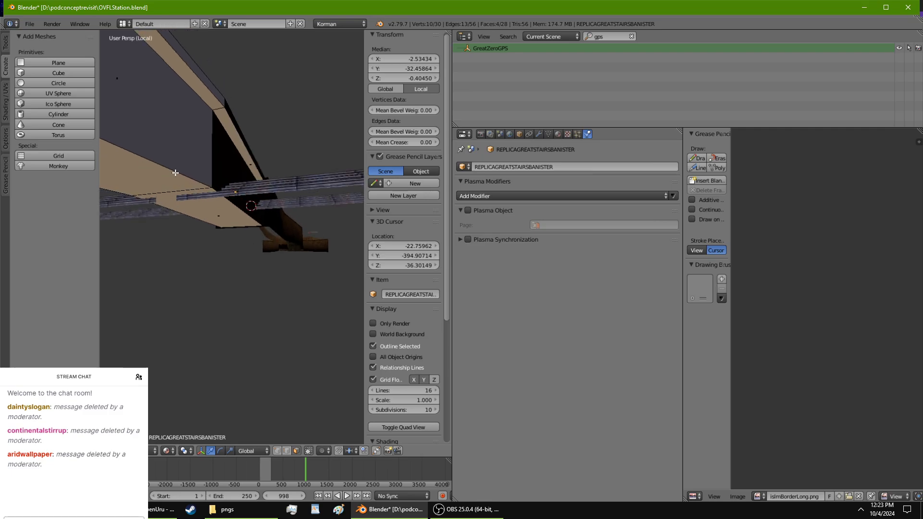
{"action": "right_click", "coordinate": [229, 223]}
{"action": "middle_click_drag", "start_coordinate": [229, 222], "coordinate": [238, 253]}
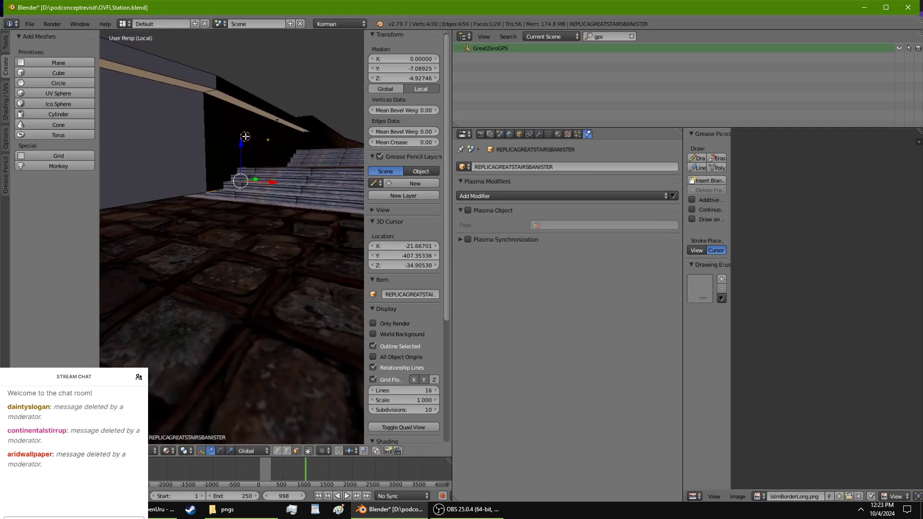
{"action": "left_click_drag", "start_coordinate": [243, 138], "coordinate": [243, 150]}
Step: Reselect the four front end faces of the banister and extrude them over the steps to about X -3.61, Y -38.29
{"action": "middle_click_drag", "start_coordinate": [244, 161], "coordinate": [138, 111]}
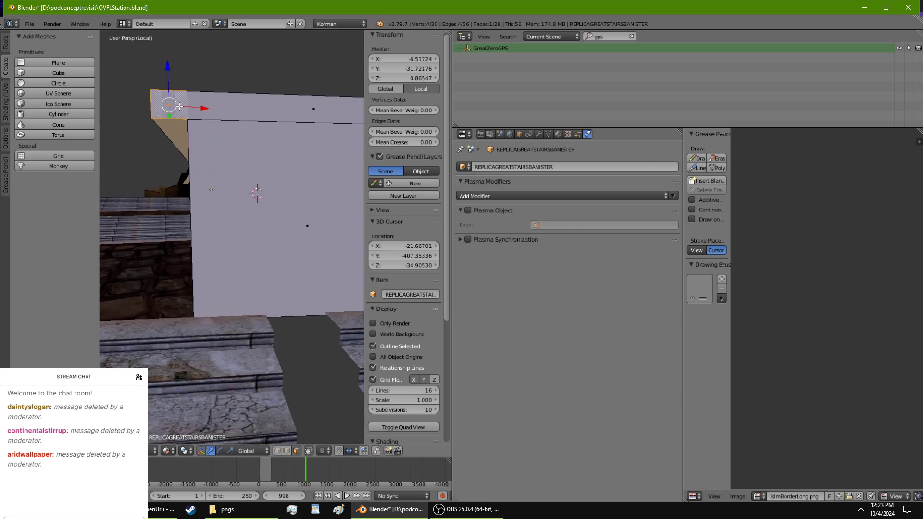
{"action": "right_click", "coordinate": [260, 152], "text": "ctrl"}
{"action": "key", "text": "ctrl+z"}
{"action": "middle_click_drag", "start_coordinate": [264, 134], "coordinate": [207, 155], "text": "shift"}
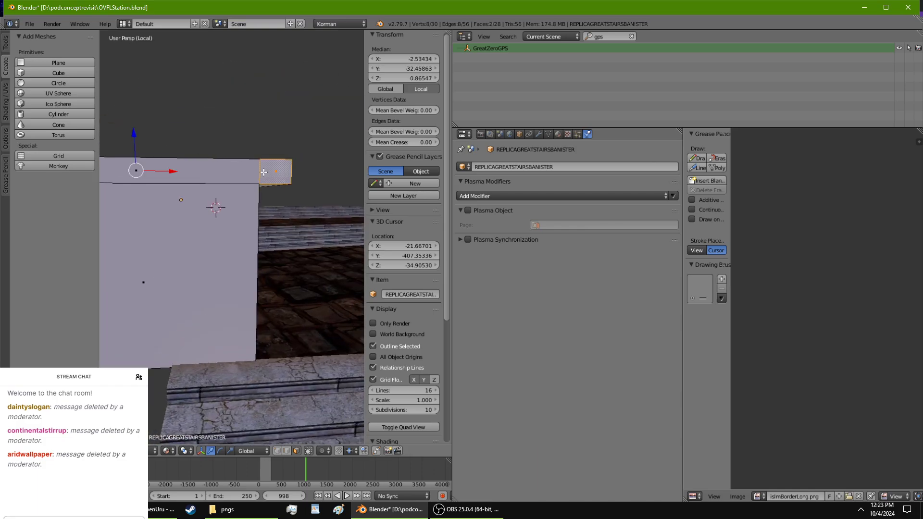
{"action": "right_click", "coordinate": [241, 226], "text": "shift"}
{"action": "middle_click_drag", "start_coordinate": [243, 231], "coordinate": [319, 205]}
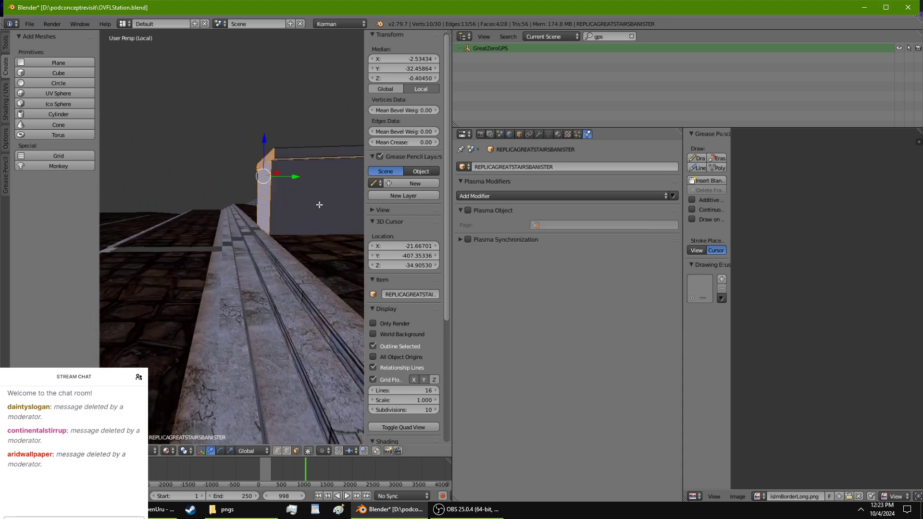
{"action": "key", "text": "e"}
{"action": "left_click", "coordinate": [256, 220]}
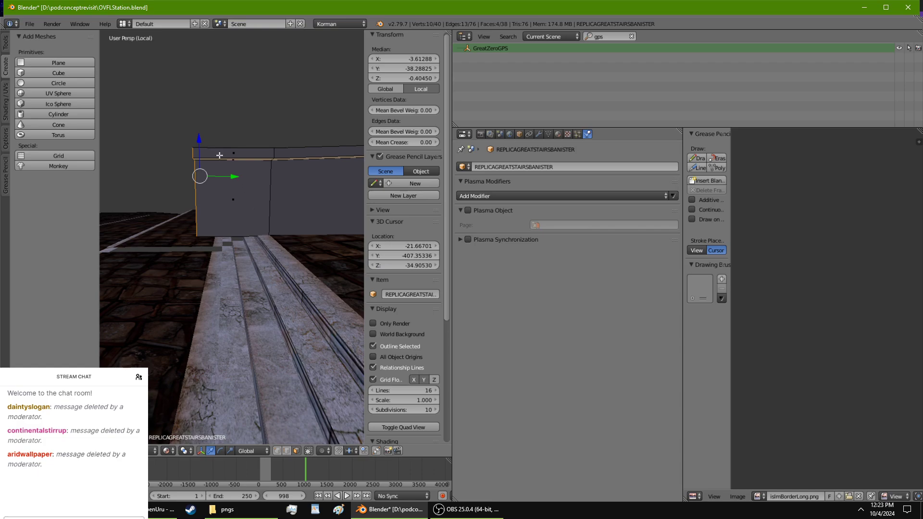
Step: Lower the new end to about Z -3.24 and align it with the foot of the steps at about Y -37.54
{"action": "key", "text": "g"}
{"action": "key", "text": "z"}
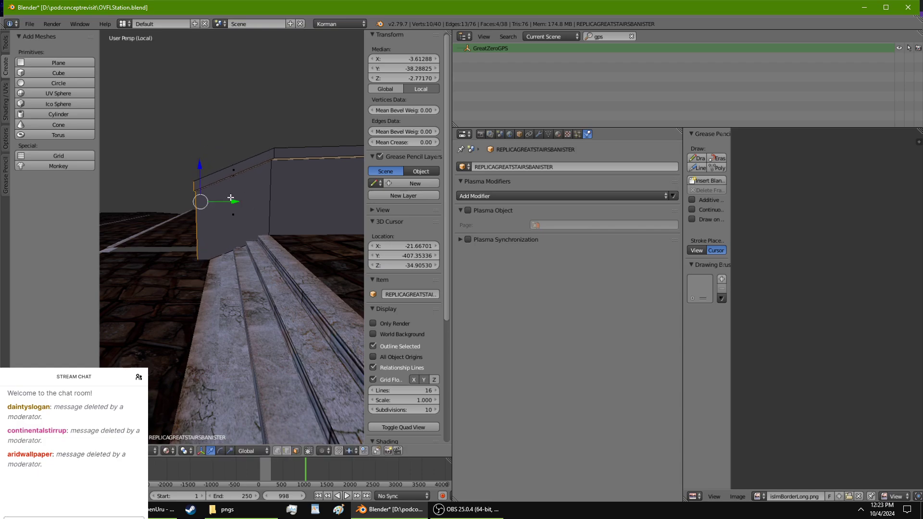
{"action": "middle_click_drag", "start_coordinate": [238, 199], "coordinate": [208, 175]}
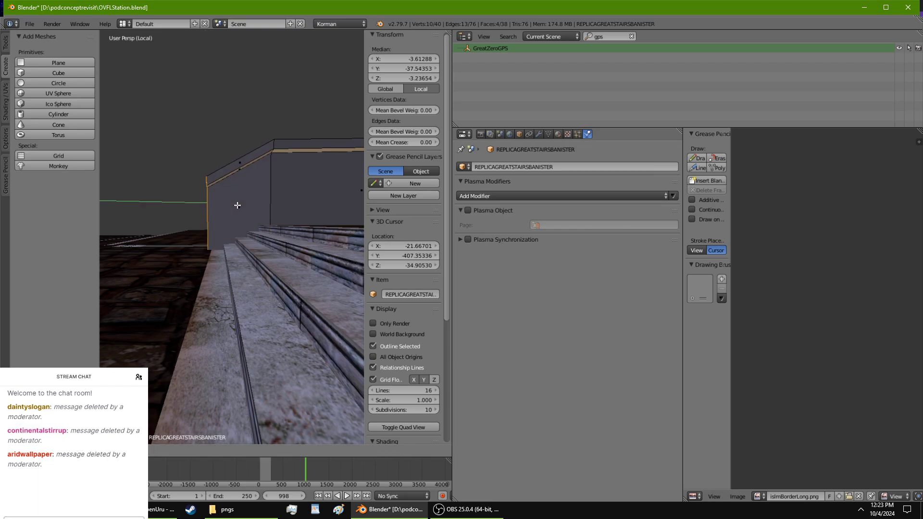
{"action": "mouse_move", "coordinate": [237, 205]}
{"action": "middle_mouse_down"}
{"action": "mouse_move", "coordinate": [236, 300]}
{"action": "mouse_move", "coordinate": [242, 212]}
{"action": "middle_mouse_up"}
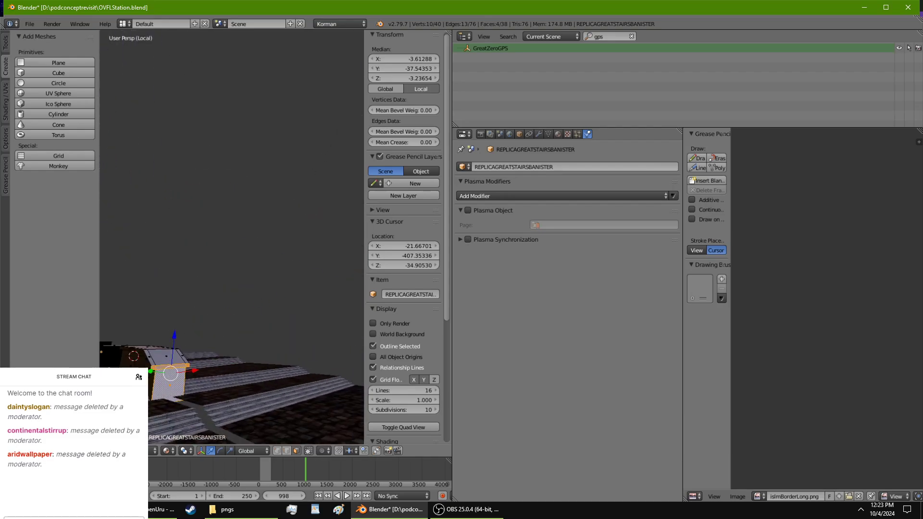
Step: Extrude the end faces across the paving to about X -6.29, Y -52.00 and lower them to about Z -4.58
{"action": "middle_click_drag", "start_coordinate": [176, 407], "coordinate": [233, 302]}
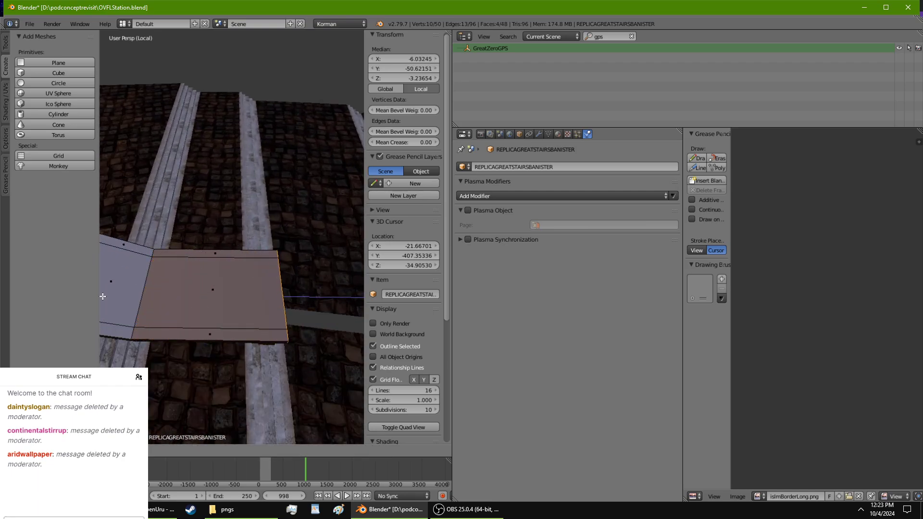
{"action": "middle_click_drag", "start_coordinate": [116, 295], "coordinate": [272, 228]}
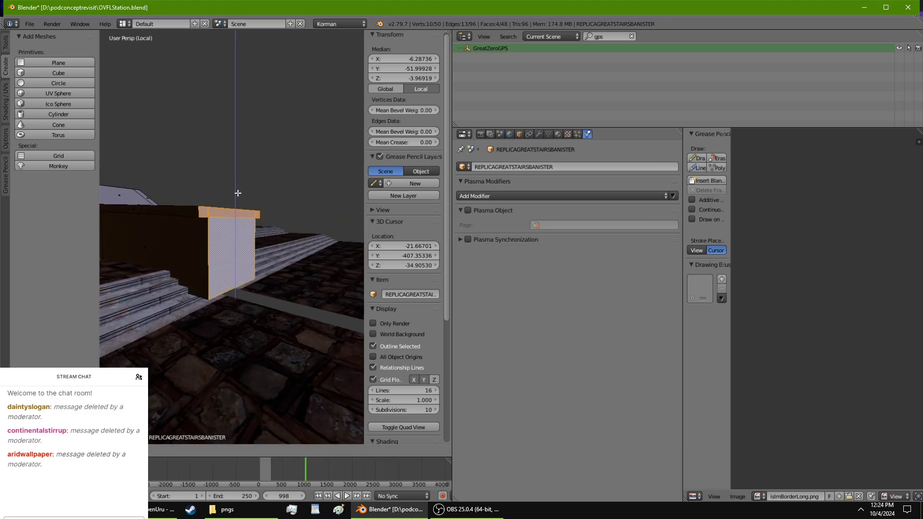
{"action": "middle_click_drag", "start_coordinate": [295, 216], "coordinate": [125, 222]}
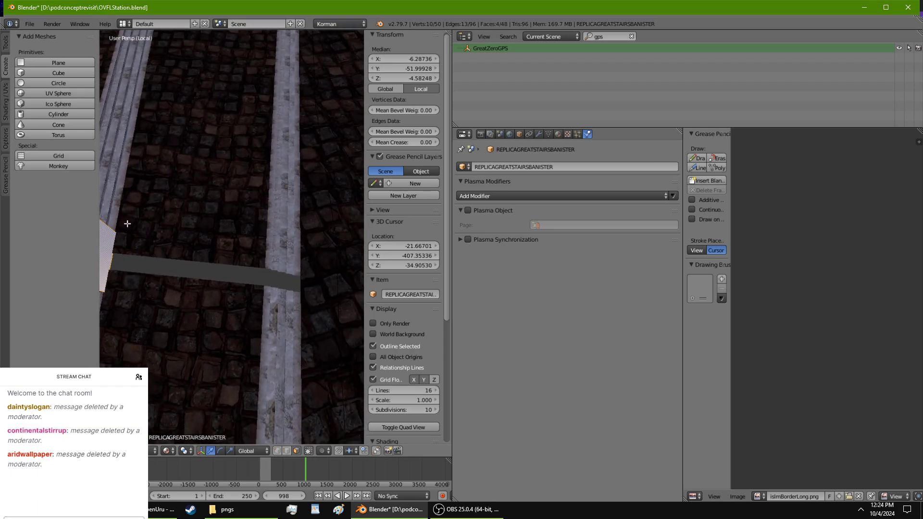
Step: Extrude the end faces over the next flight of steps to about X -12.87, Y -73.78
{"action": "middle_click_drag", "start_coordinate": [349, 237], "coordinate": [327, 275]}
{"action": "left_click_drag", "start_coordinate": [308, 274], "coordinate": [285, 277]}
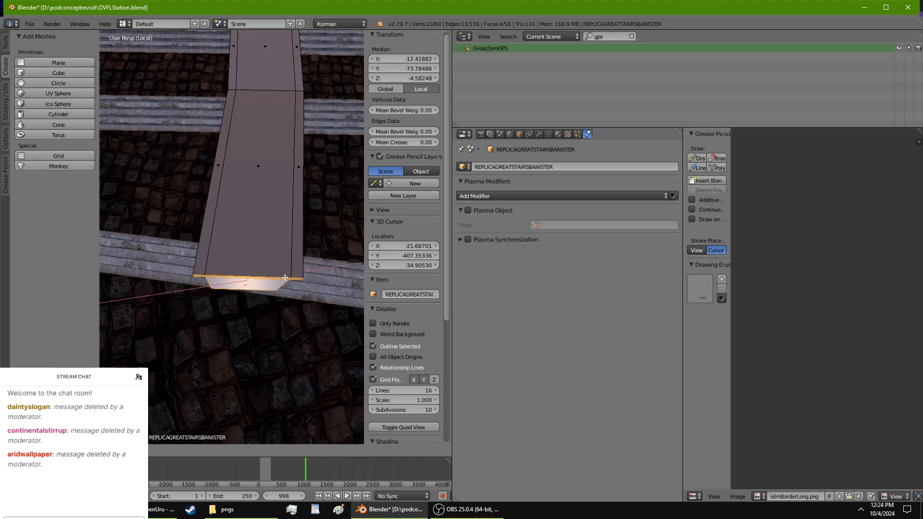
{"action": "middle_click_drag", "start_coordinate": [280, 278], "coordinate": [174, 177]}
{"action": "left_click", "coordinate": [267, 234]}
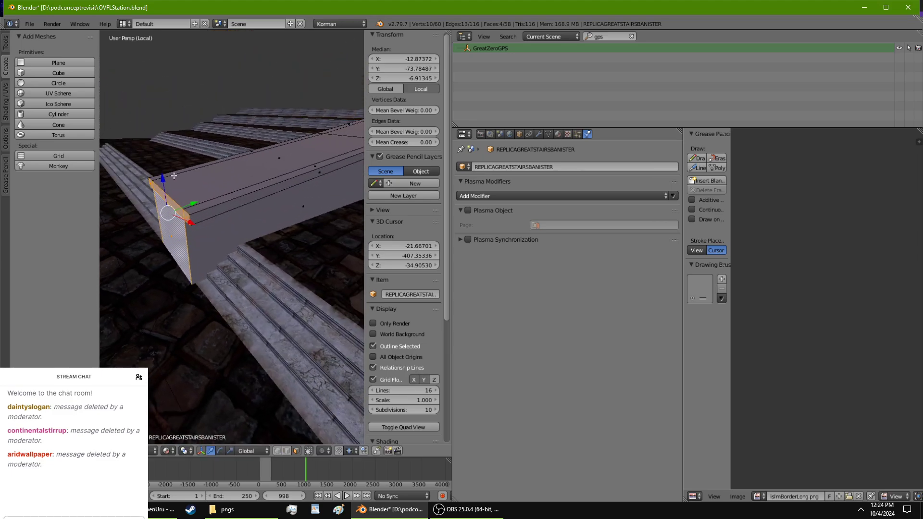
Step: Lower the banister's far end to about Z -10.64 to follow the slope of the steps
{"action": "left_click_drag", "start_coordinate": [165, 185], "coordinate": [169, 210]}
{"action": "middle_click_drag", "start_coordinate": [169, 209], "coordinate": [225, 181]}
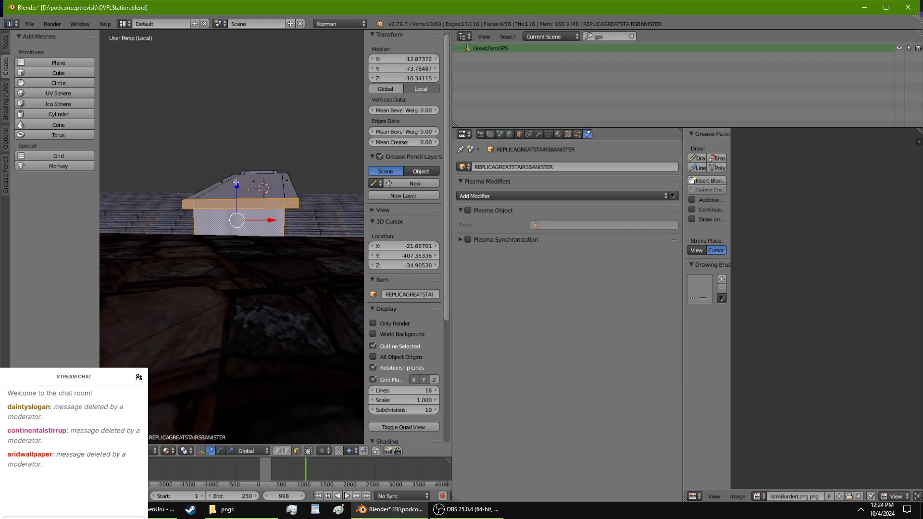
{"action": "left_click_drag", "start_coordinate": [236, 182], "coordinate": [236, 187]}
{"action": "middle_click_drag", "start_coordinate": [236, 188], "coordinate": [157, 193]}
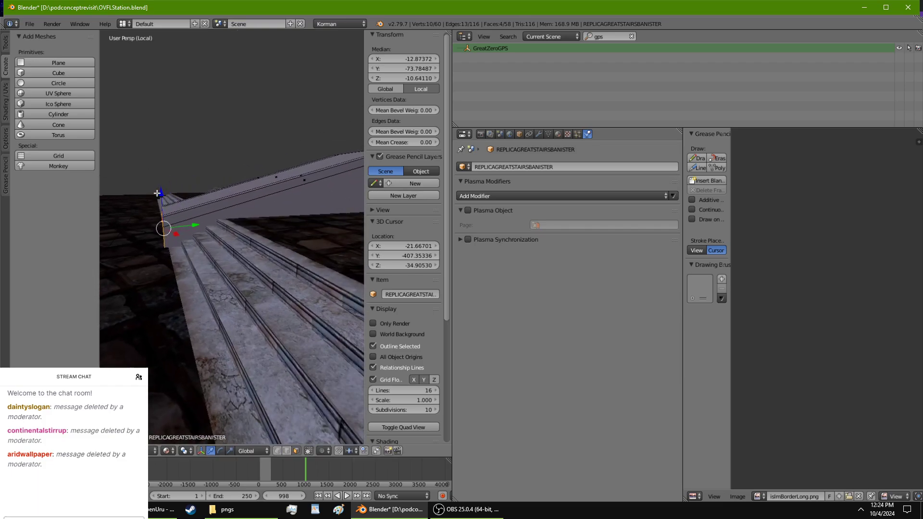
Step: Select the cap's cross-section edges at the bend near Y -37.54 and raise them to about Z -0.16
{"action": "scroll", "coordinate": [225, 215], "scroll_direction": "down", "scroll_amount": 4}
{"action": "middle_click_drag", "start_coordinate": [235, 307], "coordinate": [263, 347]}
{"action": "scroll", "coordinate": [264, 315], "scroll_direction": "up", "scroll_amount": 3}
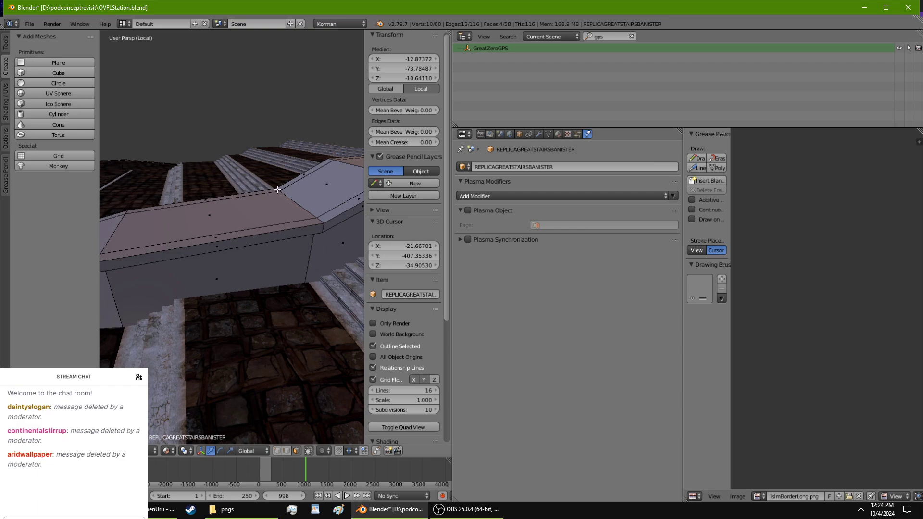
{"action": "middle_click_drag", "start_coordinate": [279, 189], "coordinate": [241, 347]}
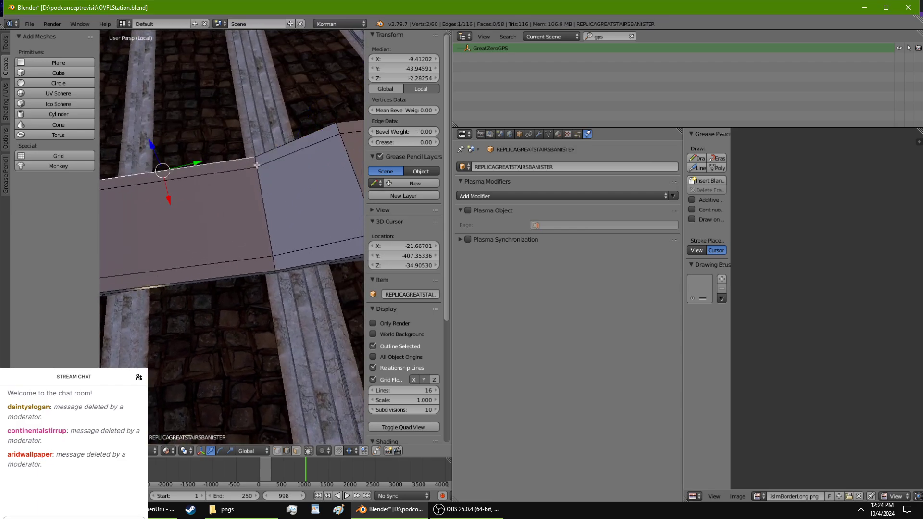
{"action": "right_click", "coordinate": [277, 262], "text": "shift"}
{"action": "middle_click_drag", "start_coordinate": [276, 263], "coordinate": [226, 199]}
{"action": "left_click_drag", "start_coordinate": [227, 199], "coordinate": [221, 182]}
{"action": "key", "text": "ctrl+z"}
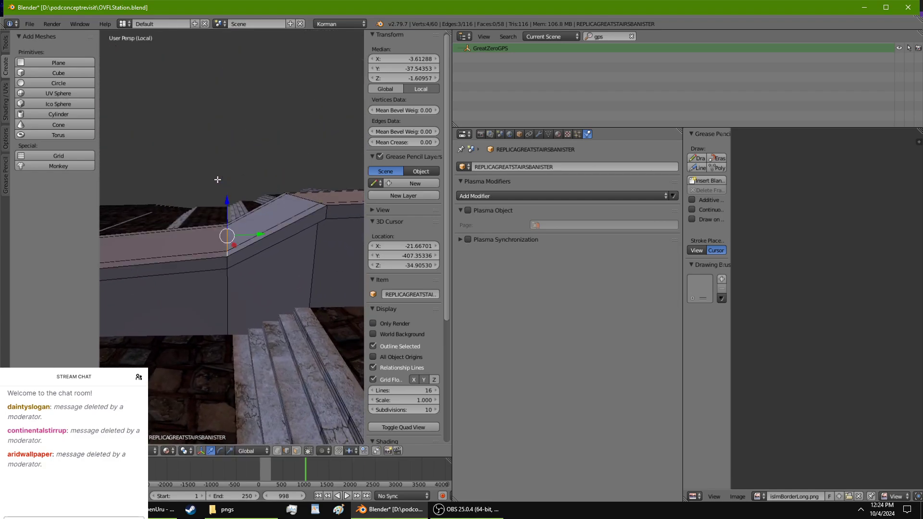
{"action": "right_click", "coordinate": [226, 262], "text": "shift"}
{"action": "middle_click_drag", "start_coordinate": [226, 262], "coordinate": [235, 228]}
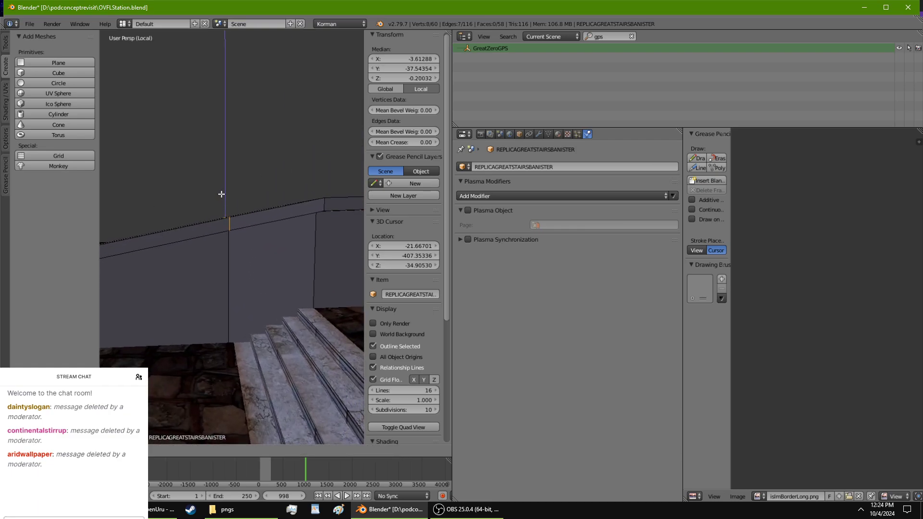
{"action": "middle_click_drag", "start_coordinate": [220, 194], "coordinate": [263, 272]}
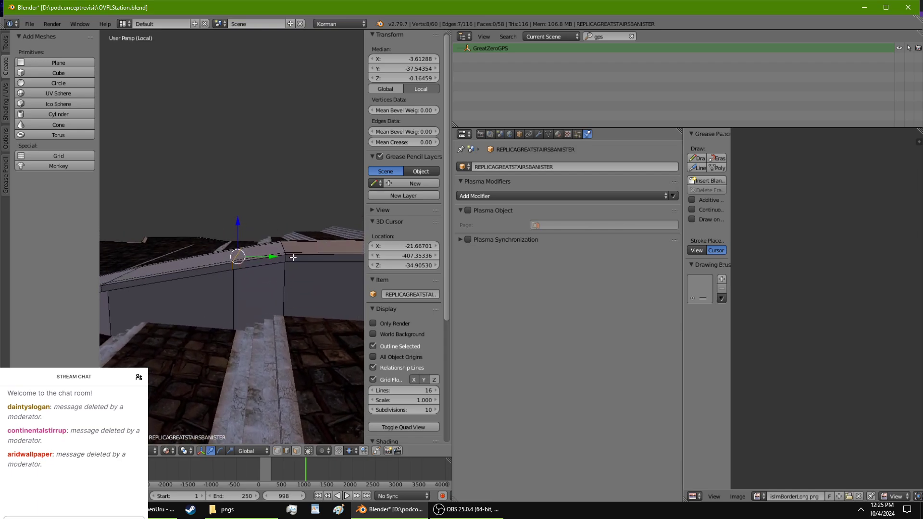
Step: Select the cap's cross-section edges at the bend near Y -17.74 and raise them to about Z 1.76
{"action": "middle_click_drag", "start_coordinate": [293, 257], "coordinate": [300, 315]}
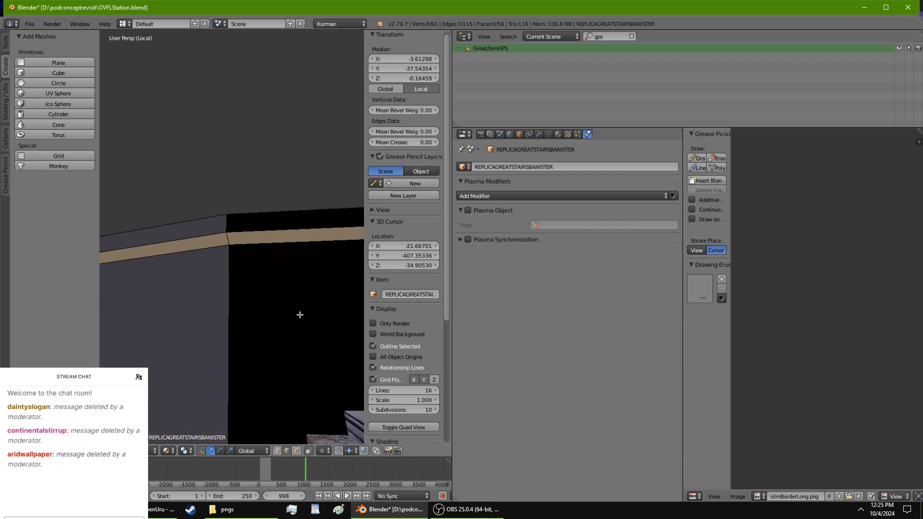
{"action": "middle_click_drag", "start_coordinate": [224, 217], "coordinate": [229, 390]}
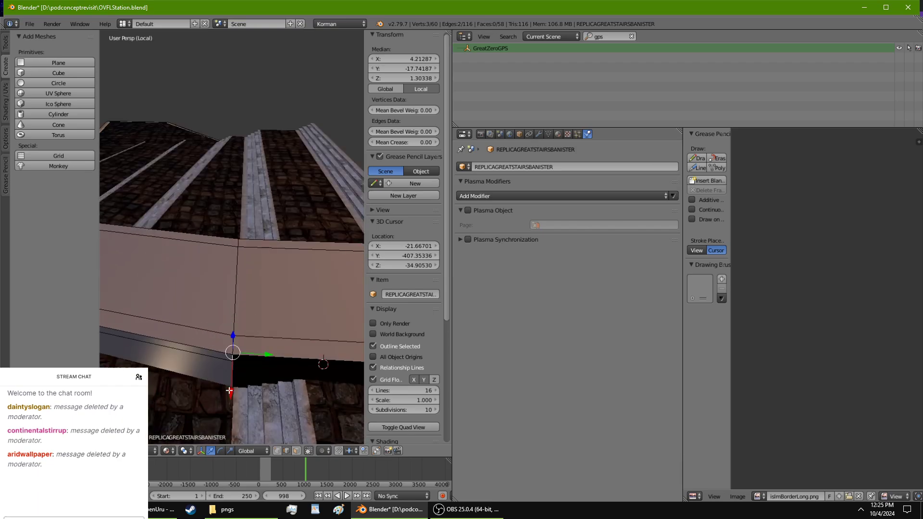
{"action": "right_click", "coordinate": [237, 241], "text": "shift"}
{"action": "middle_click_drag", "start_coordinate": [237, 242], "coordinate": [182, 212]}
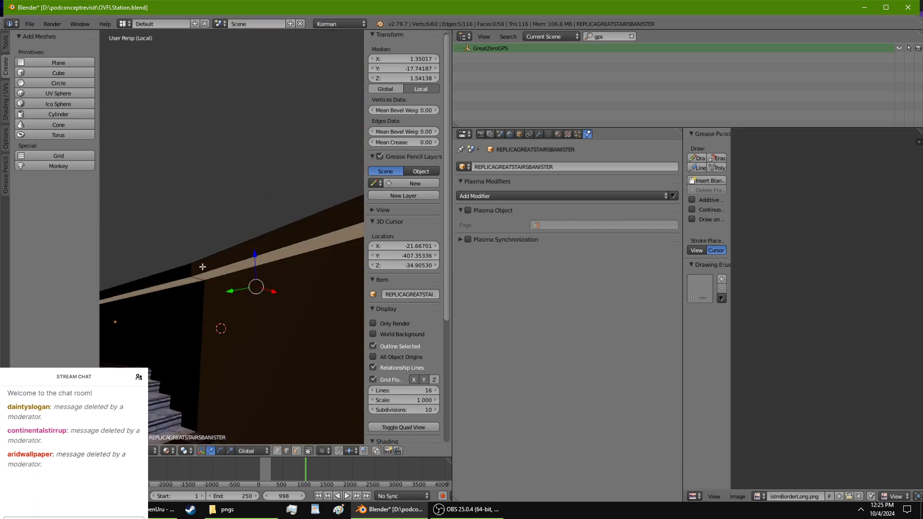
{"action": "middle_click_drag", "start_coordinate": [202, 279], "coordinate": [278, 299]}
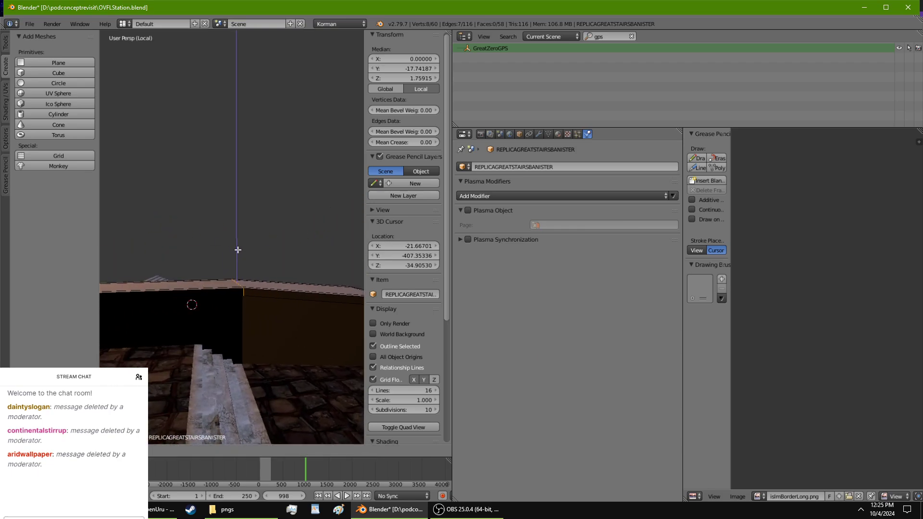
{"action": "middle_click_drag", "start_coordinate": [237, 247], "coordinate": [242, 295]}
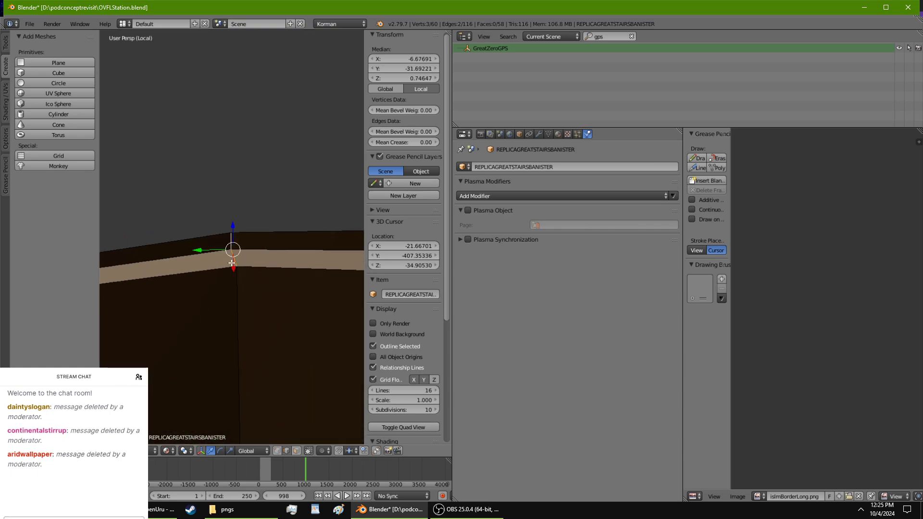
Step: Complete the cap's cross-section selection at the bend near Y -32.46 and lower it to about Z 0.44
{"action": "middle_click_drag", "start_coordinate": [232, 263], "coordinate": [164, 363]}
{"action": "middle_click_drag", "start_coordinate": [254, 286], "coordinate": [251, 318]}
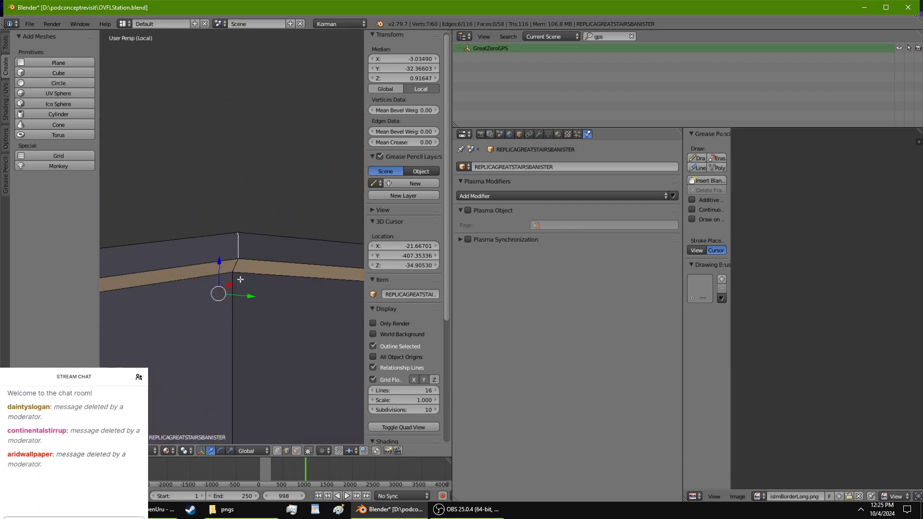
{"action": "right_click", "coordinate": [236, 269], "text": "shift"}
{"action": "middle_click_drag", "start_coordinate": [236, 269], "coordinate": [219, 256]}
{"action": "left_click_drag", "start_coordinate": [223, 247], "coordinate": [224, 254]}
{"action": "middle_click_drag", "start_coordinate": [237, 256], "coordinate": [264, 306]}
Step: Leave Edit mode and apply smooth shading to the banister
{"action": "key", "text": "Tab"}
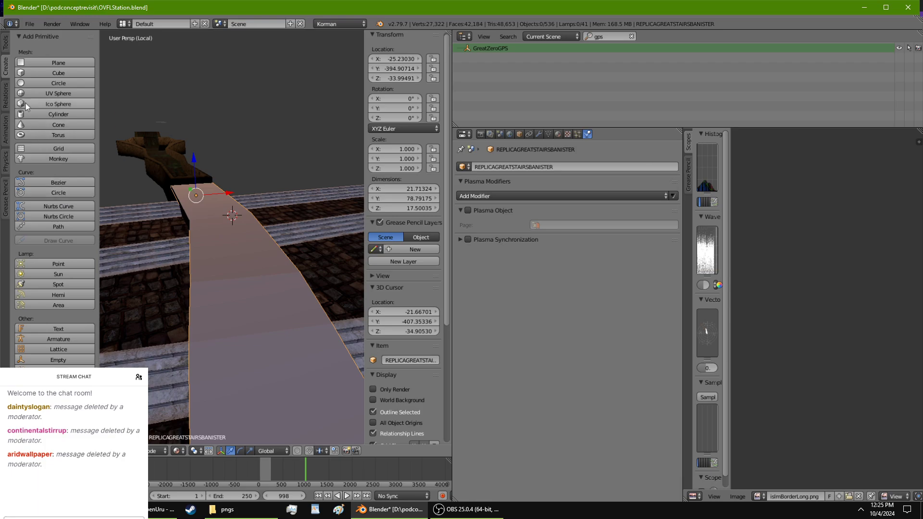
{"action": "left_click", "coordinate": [5, 43]}
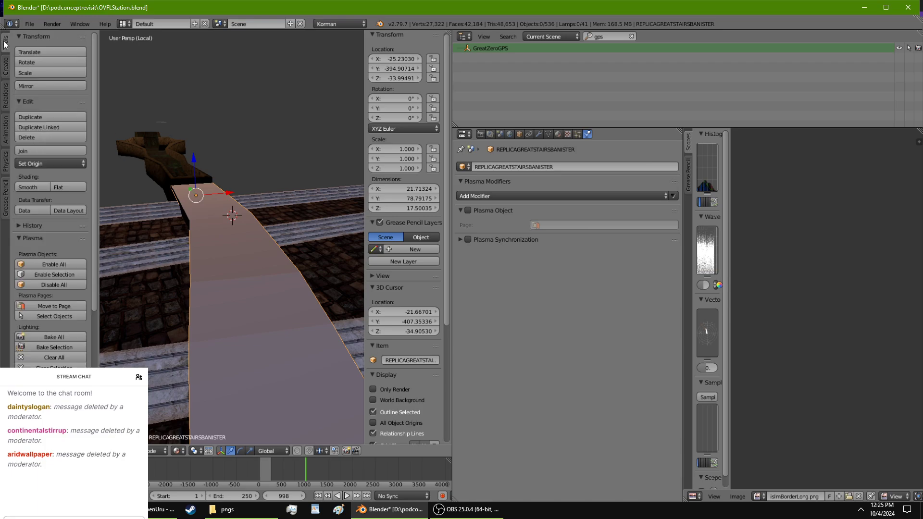
{"action": "left_click", "coordinate": [36, 187]}
{"action": "mouse_move", "coordinate": [159, 231]}
{"action": "middle_mouse_down"}
{"action": "mouse_move", "coordinate": [275, 278]}
{"action": "mouse_move", "coordinate": [232, 226]}
{"action": "mouse_move", "coordinate": [212, 224]}
{"action": "mouse_move", "coordinate": [214, 287]}
{"action": "mouse_move", "coordinate": [180, 256]}
{"action": "mouse_move", "coordinate": [176, 308]}
{"action": "mouse_move", "coordinate": [157, 298]}
{"action": "middle_mouse_up"}
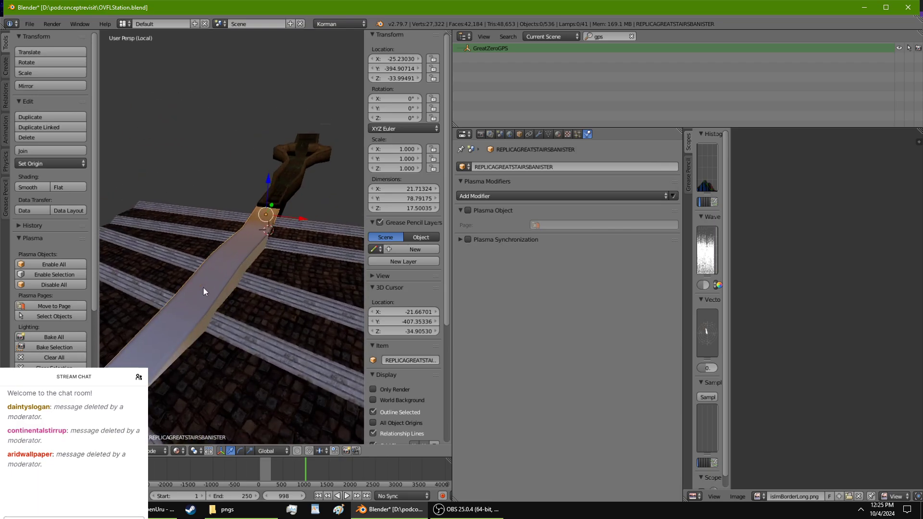
Step: Leave local view to show the banister within the full cavern scene
{"action": "key", "text": "KP_Divide"}
{"action": "scroll", "coordinate": [203, 286], "scroll_direction": "down", "scroll_amount": 9}
{"action": "mouse_move", "coordinate": [222, 301]}
{"action": "middle_mouse_down"}
{"action": "mouse_move", "coordinate": [183, 247]}
{"action": "mouse_move", "coordinate": [244, 231]}
{"action": "mouse_move", "coordinate": [175, 217]}
{"action": "mouse_move", "coordinate": [204, 223]}
{"action": "mouse_move", "coordinate": [231, 280]}
{"action": "middle_mouse_up"}
{"action": "middle_click_drag", "start_coordinate": [223, 179], "coordinate": [233, 137]}
{"action": "scroll", "coordinate": [234, 138], "scroll_direction": "down", "scroll_amount": 4}
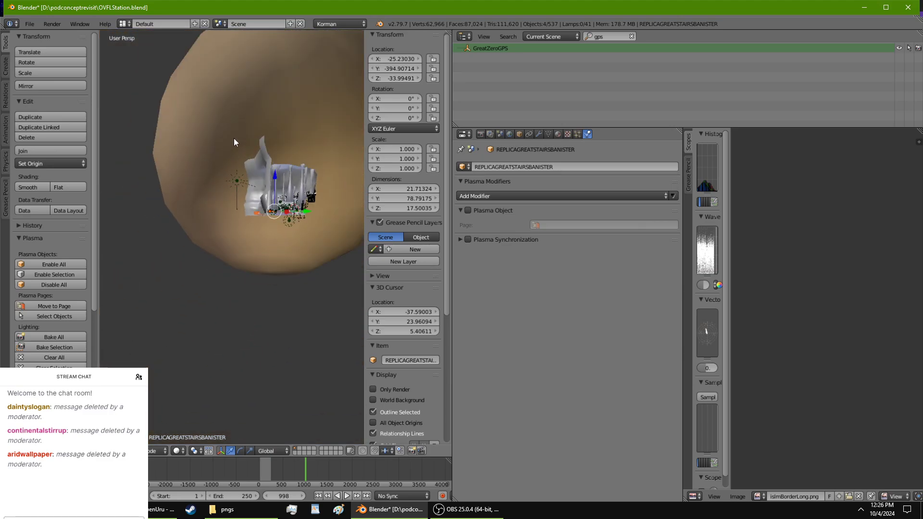
{"action": "scroll", "coordinate": [259, 199], "scroll_direction": "down", "scroll_amount": 3}
{"action": "scroll", "coordinate": [262, 206], "scroll_direction": "up", "scroll_amount": 10}
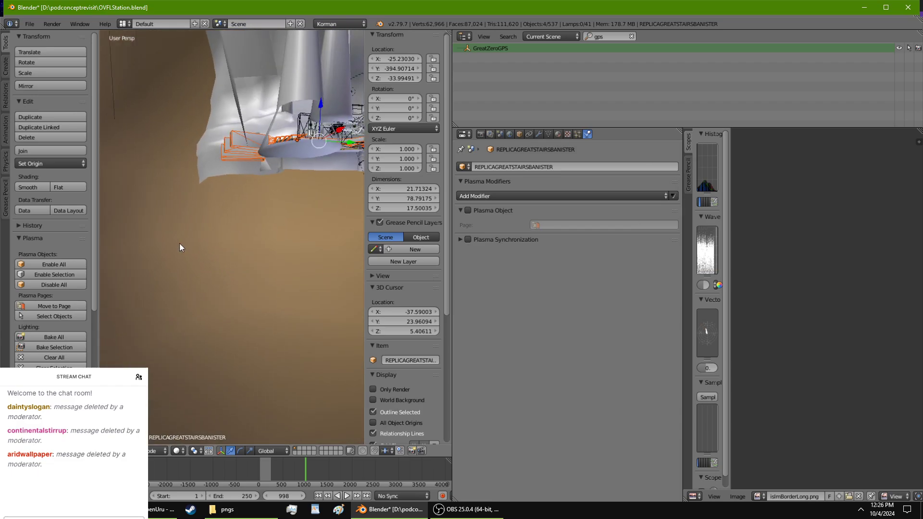
{"action": "middle_click_drag", "start_coordinate": [179, 247], "coordinate": [228, 295]}
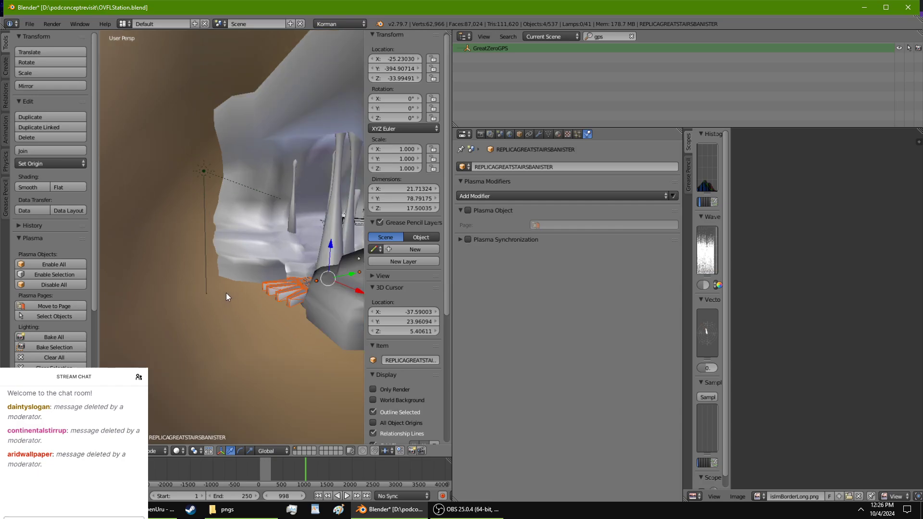
Step: Examine the cavern's overall shape, its spotlight and the rock walls surrounding the steps
{"action": "right_click", "coordinate": [200, 165]}
{"action": "middle_click_drag", "start_coordinate": [200, 164], "coordinate": [102, 35]}
{"action": "scroll", "coordinate": [218, 221], "scroll_direction": "down", "scroll_amount": 4}
{"action": "scroll", "coordinate": [218, 221], "scroll_direction": "up", "scroll_amount": 6}
{"action": "key", "text": "a"}
{"action": "scroll", "coordinate": [211, 136], "scroll_direction": "down", "scroll_amount": 5}
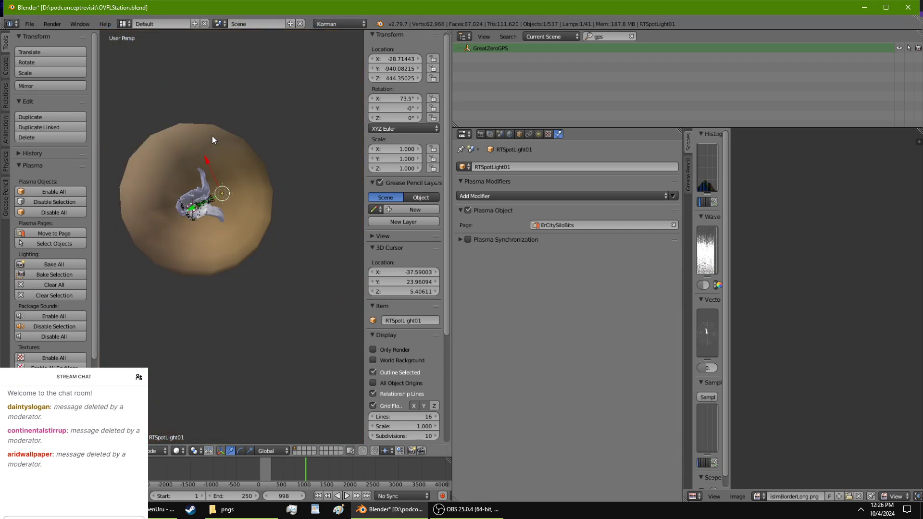
{"action": "scroll", "coordinate": [220, 139], "scroll_direction": "down", "scroll_amount": 9}
{"action": "scroll", "coordinate": [223, 139], "scroll_direction": "up", "scroll_amount": 9}
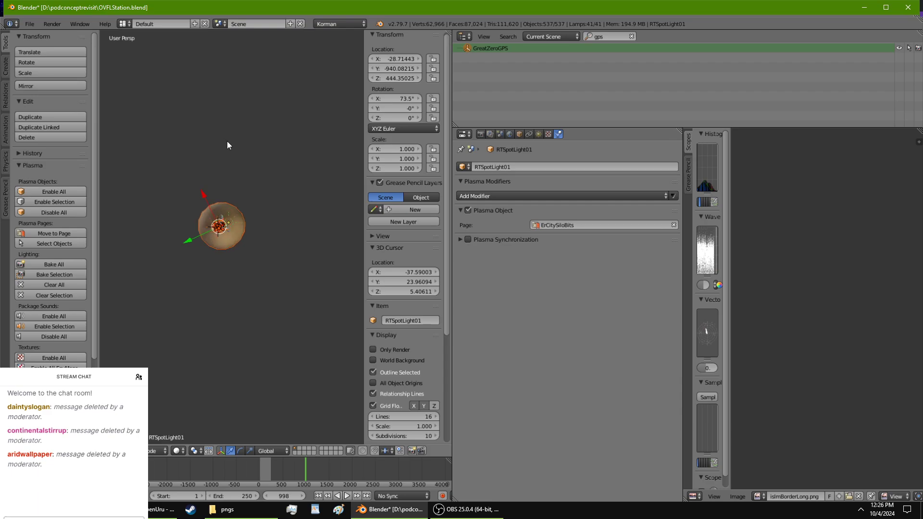
{"action": "middle_click_drag", "start_coordinate": [227, 140], "coordinate": [267, 60]}
{"action": "scroll", "coordinate": [204, 209], "scroll_direction": "up", "scroll_amount": 10}
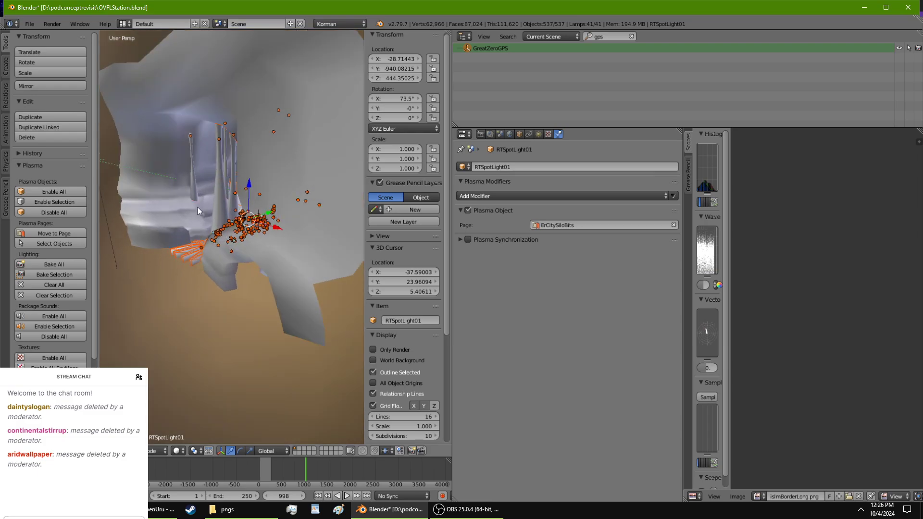
{"action": "middle_click_drag", "start_coordinate": [207, 222], "coordinate": [311, 244], "text": "shift"}
{"action": "scroll", "coordinate": [311, 244], "scroll_direction": "up", "scroll_amount": 1}
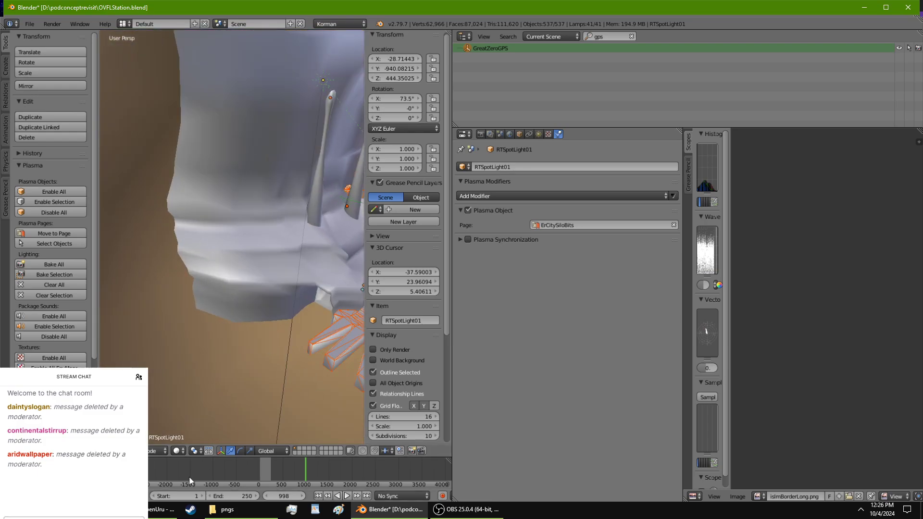
Step: Switch the viewport to textured shading and select the surrounding cavern sphere
{"action": "left_click", "coordinate": [181, 451]}
{"action": "left_click", "coordinate": [185, 429]}
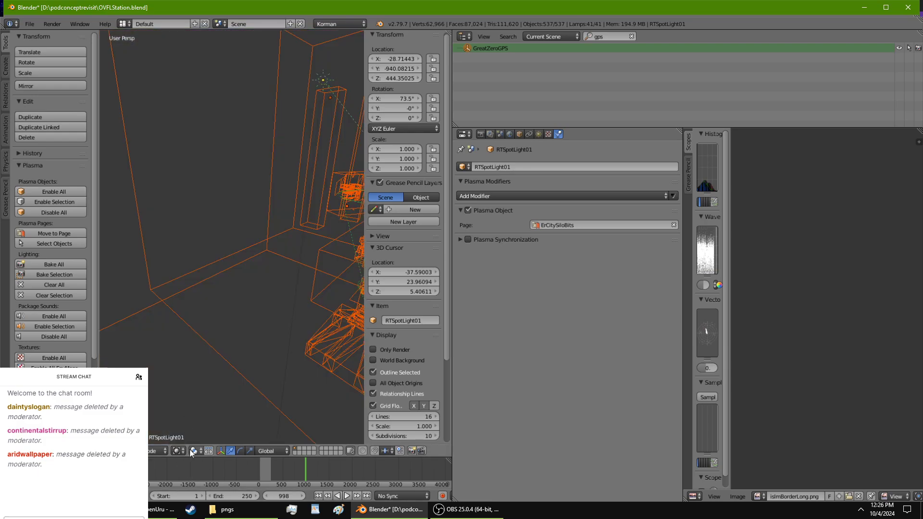
{"action": "left_click", "coordinate": [192, 451]}
{"action": "left_click", "coordinate": [194, 397]}
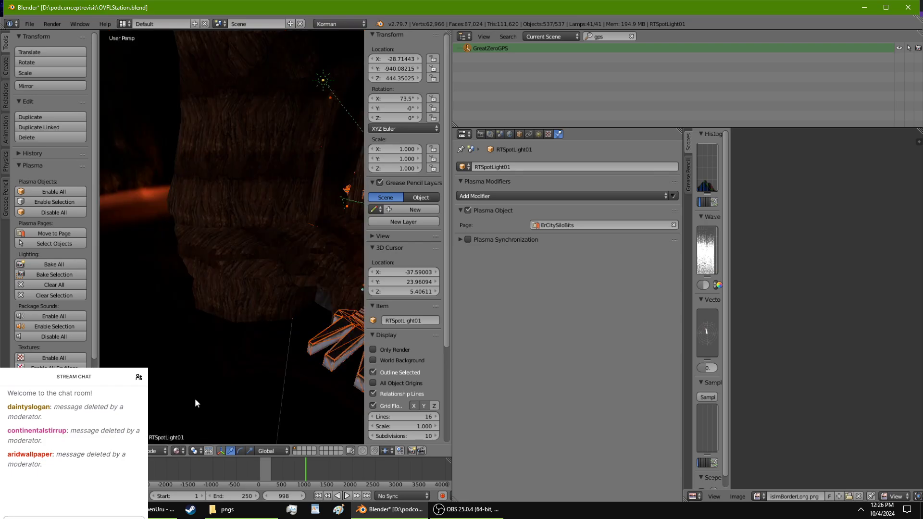
{"action": "mouse_move", "coordinate": [212, 370]}
{"action": "middle_mouse_down"}
{"action": "mouse_move", "coordinate": [156, 350]}
{"action": "mouse_move", "coordinate": [236, 312]}
{"action": "mouse_move", "coordinate": [204, 301]}
{"action": "mouse_move", "coordinate": [220, 277]}
{"action": "mouse_move", "coordinate": [237, 328]}
{"action": "middle_mouse_up"}
{"action": "right_click", "coordinate": [179, 176]}
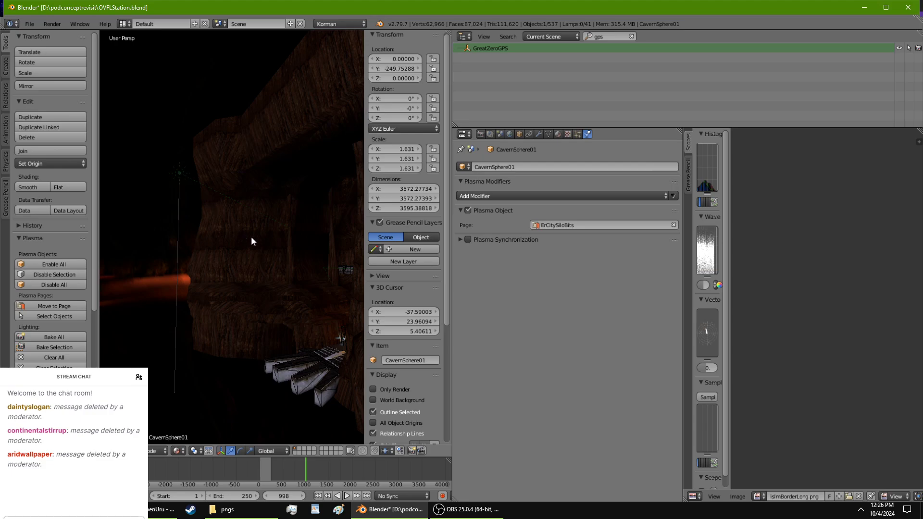
{"action": "middle_click_drag", "start_coordinate": [251, 238], "coordinate": [305, 311]}
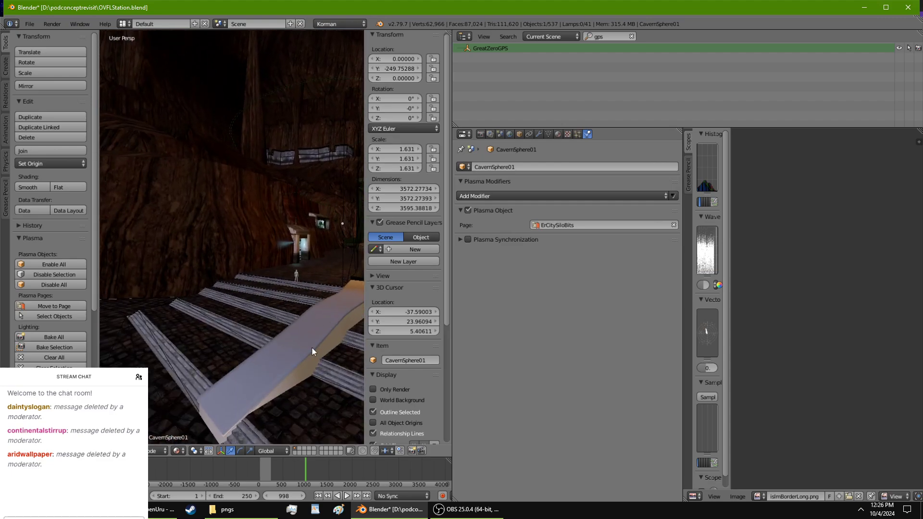
Step: Select the banister, enable it as a Plasma Object and assign it to the outsidearea page
{"action": "right_click", "coordinate": [313, 350]}
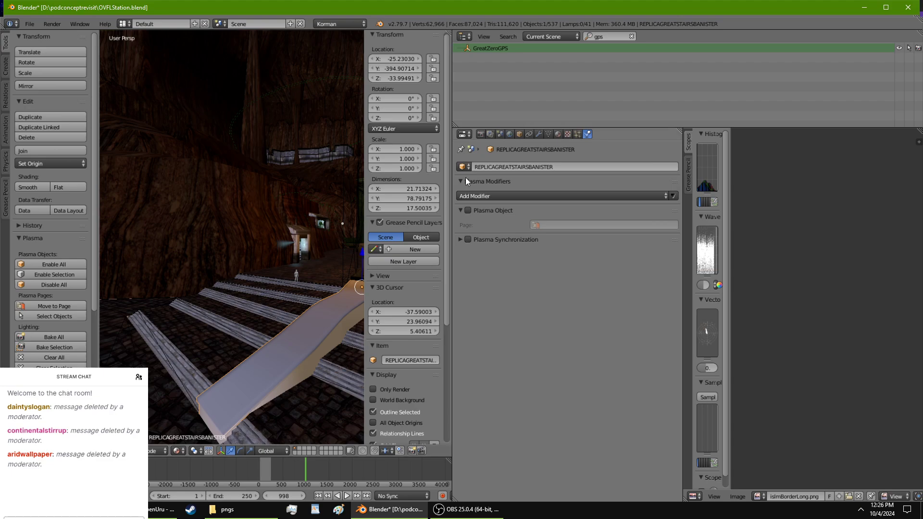
{"action": "left_click", "coordinate": [468, 210]}
{"action": "left_click", "coordinate": [594, 225]}
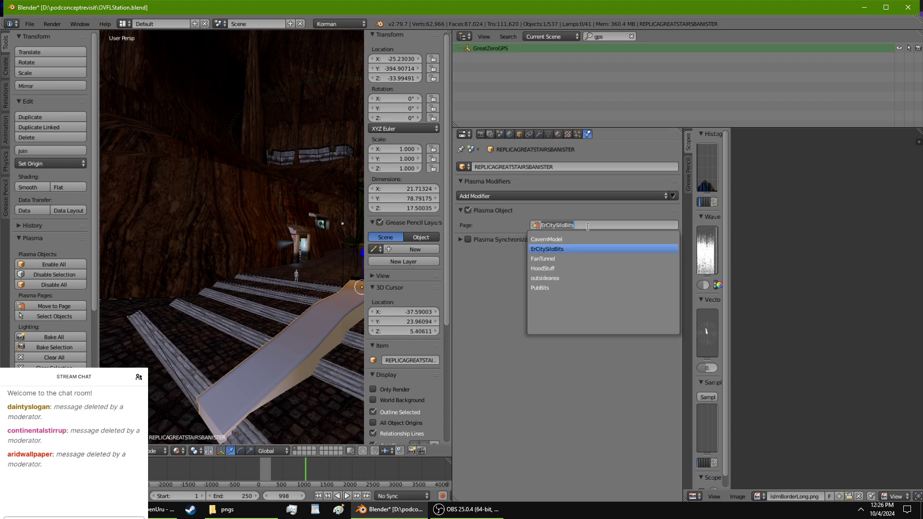
{"action": "left_click", "coordinate": [577, 278]}
{"action": "middle_click_drag", "start_coordinate": [307, 308], "coordinate": [303, 290]}
Step: Assign the existing ercastone material to the banister and check its settings and texture
{"action": "left_click", "coordinate": [556, 135]}
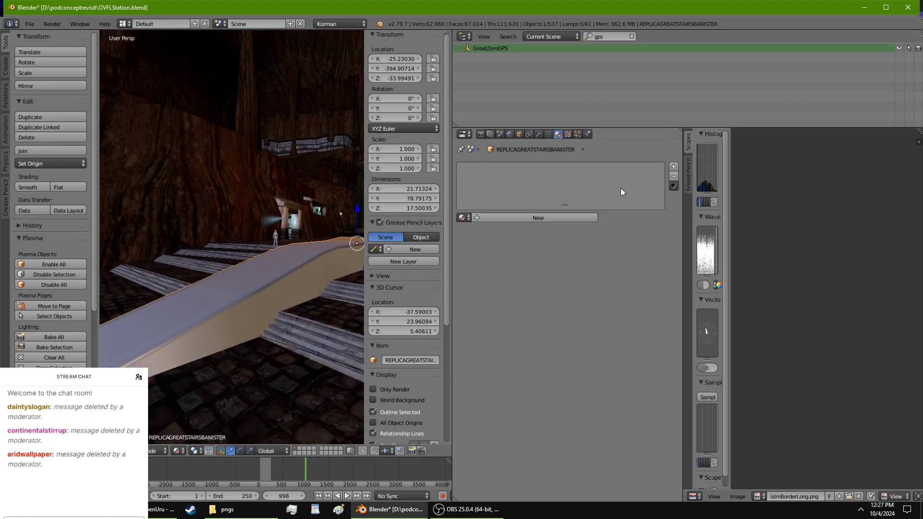
{"action": "left_click", "coordinate": [462, 218]}
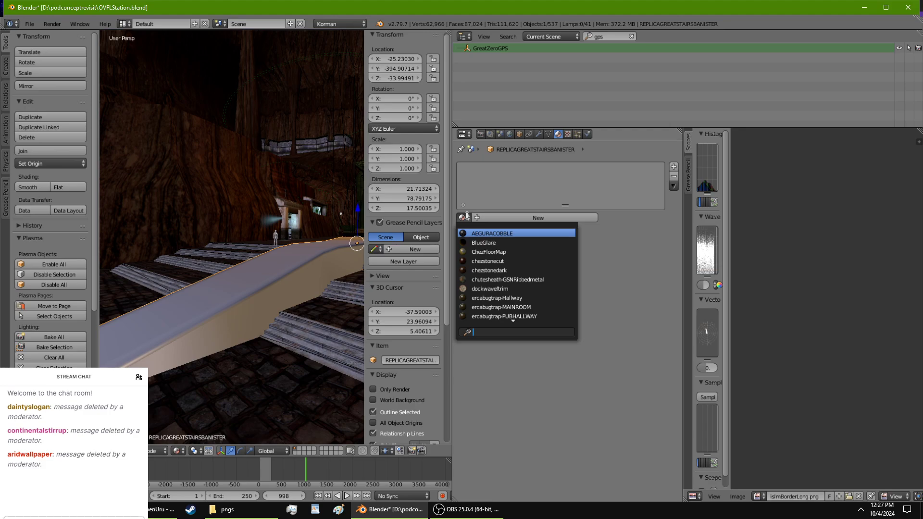
{"action": "type", "text": "STONE"}
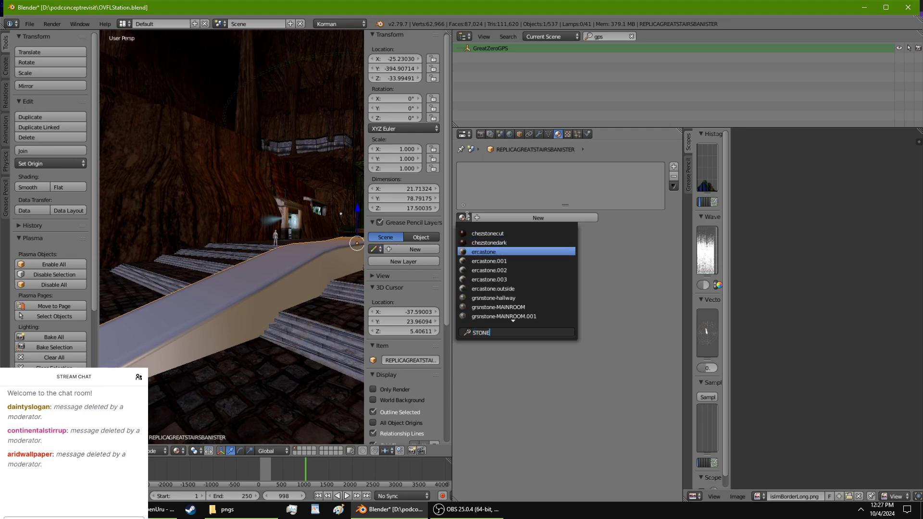
{"action": "left_click", "coordinate": [500, 252]}
{"action": "scroll", "coordinate": [538, 317], "scroll_direction": "down", "scroll_amount": 7}
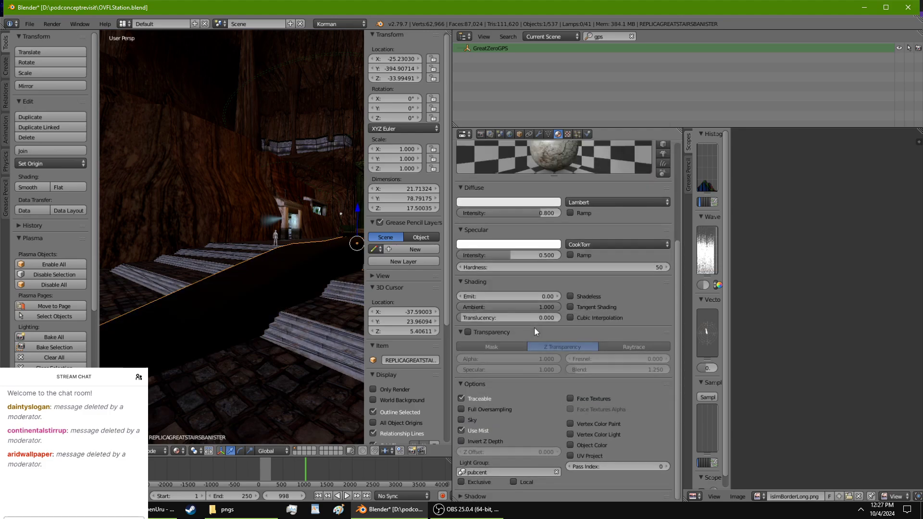
{"action": "scroll", "coordinate": [535, 327], "scroll_direction": "up", "scroll_amount": 7}
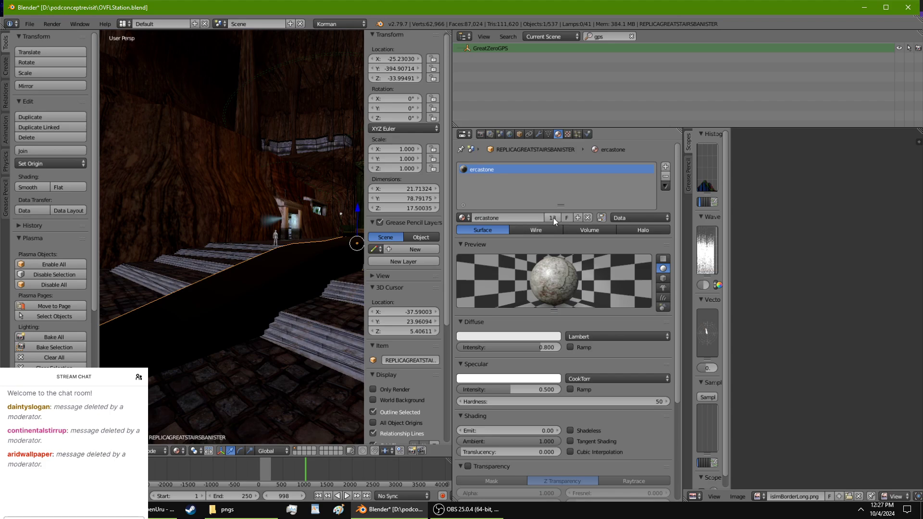
{"action": "left_click", "coordinate": [568, 134]}
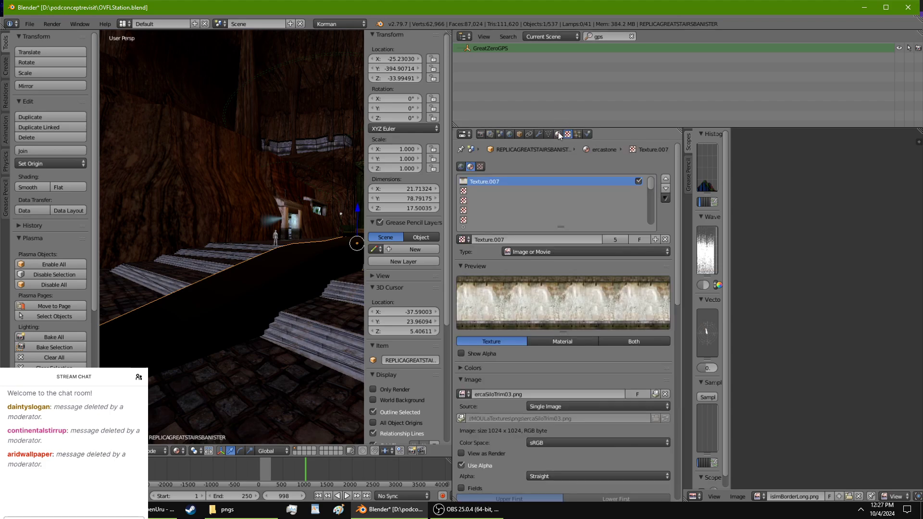
{"action": "left_click", "coordinate": [558, 134]}
Step: Replace the banister's material with ercastone.outside
{"action": "left_click", "coordinate": [463, 217]}
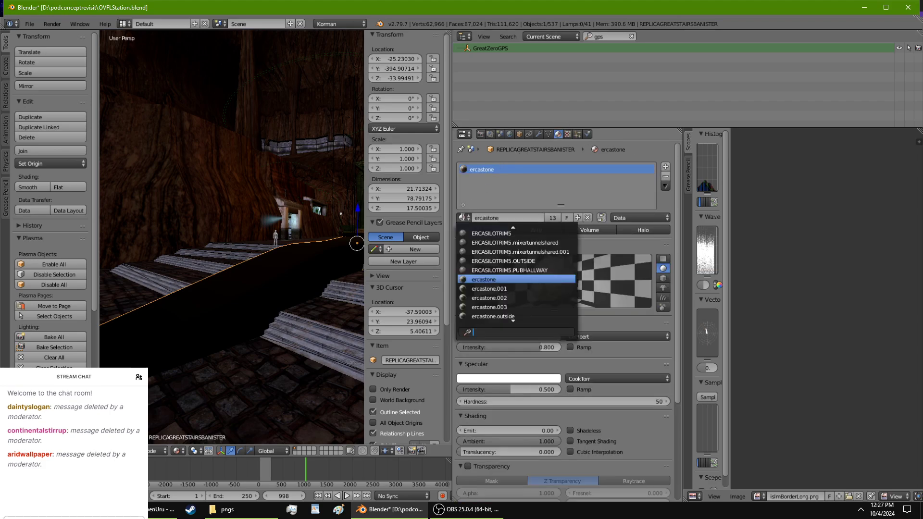
{"action": "key", "text": "Down"}
{"action": "key", "text": "Down"}
{"action": "key", "text": "Down"}
{"action": "key", "text": "Down"}
{"action": "key", "text": "Return"}
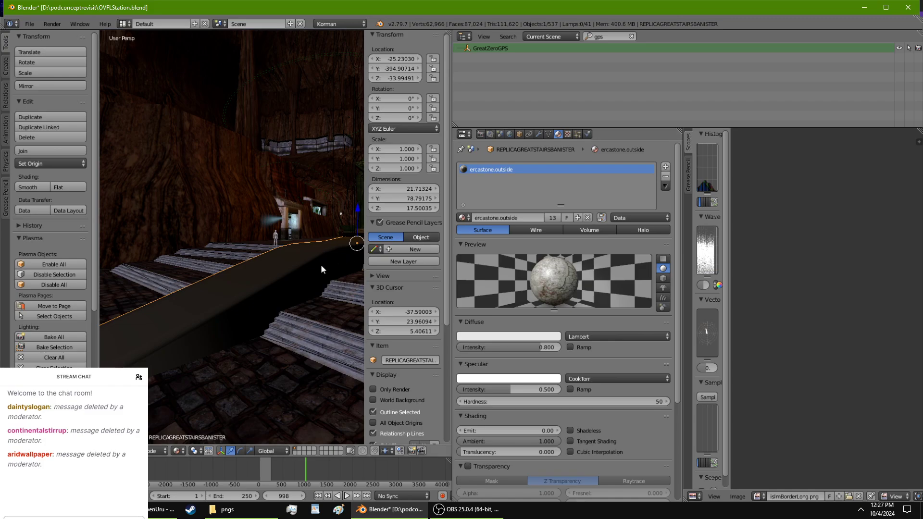
Step: Isolate the banister in local view and select its entire mesh in Edit mode
{"action": "mouse_move", "coordinate": [321, 264]}
{"action": "middle_mouse_down"}
{"action": "mouse_move", "coordinate": [322, 248]}
{"action": "mouse_move", "coordinate": [324, 256]}
{"action": "middle_mouse_up"}
{"action": "key", "text": "KP_Divide"}
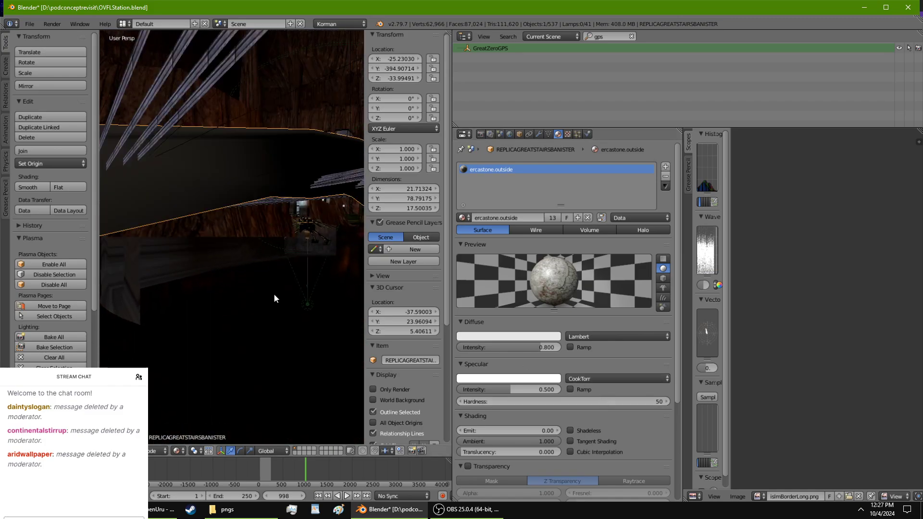
{"action": "middle_click_drag", "start_coordinate": [333, 240], "coordinate": [289, 317]}
{"action": "scroll", "coordinate": [331, 289], "scroll_direction": "up", "scroll_amount": 5}
{"action": "key", "text": "Tab"}
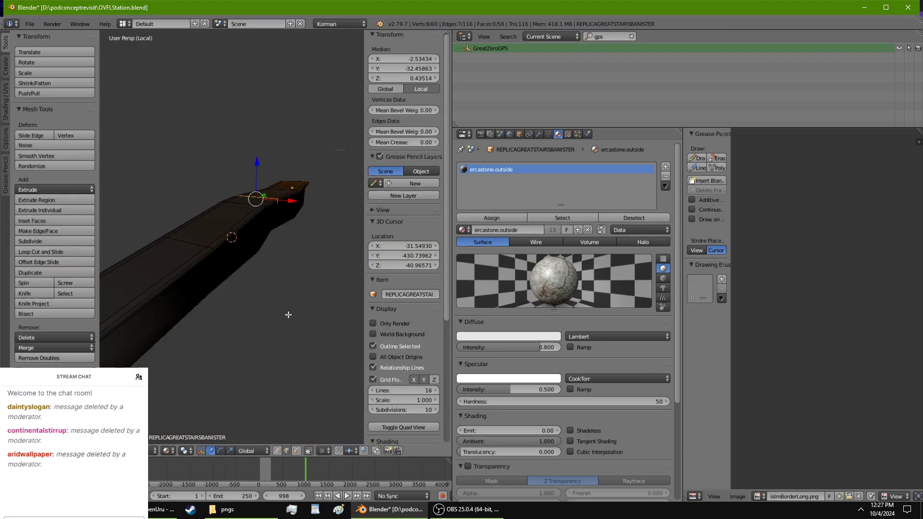
{"action": "key", "text": "a"}
{"action": "key", "text": "a"}
Step: Reset the banister's UV mapping and try a Cube Projection on all faces
{"action": "key", "text": "u"}
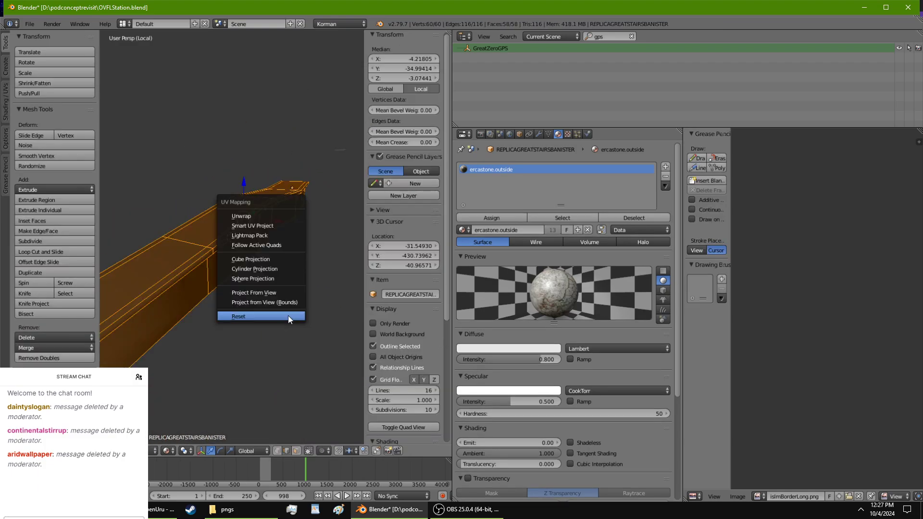
{"action": "left_click", "coordinate": [288, 315]}
{"action": "key", "text": "u"}
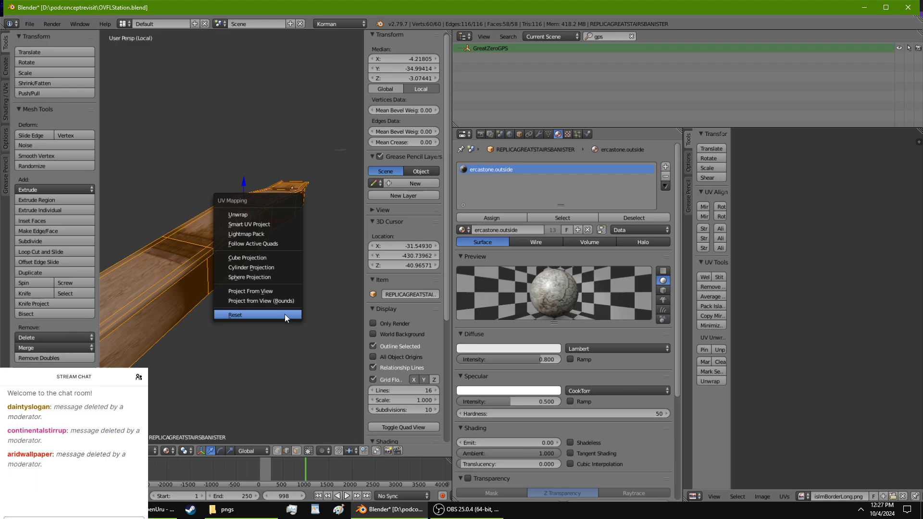
{"action": "left_click", "coordinate": [272, 259]}
{"action": "middle_click_drag", "start_coordinate": [272, 261], "coordinate": [243, 244]}
Step: Unwrap the whole banister with Smart UV Project, using an angle limit of 66 and an island margin of 0
{"action": "key", "text": "u"}
{"action": "left_click", "coordinate": [241, 243]}
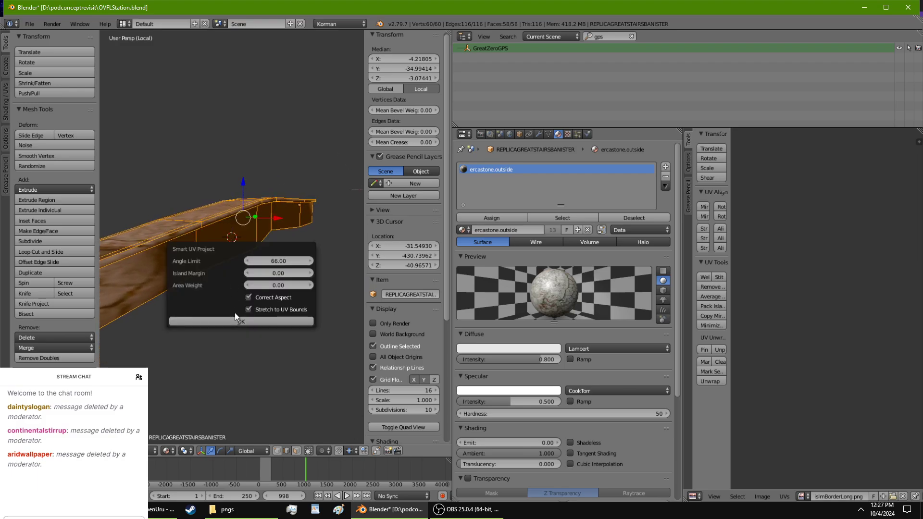
{"action": "left_click", "coordinate": [264, 322]}
{"action": "middle_click_drag", "start_coordinate": [272, 323], "coordinate": [327, 336]}
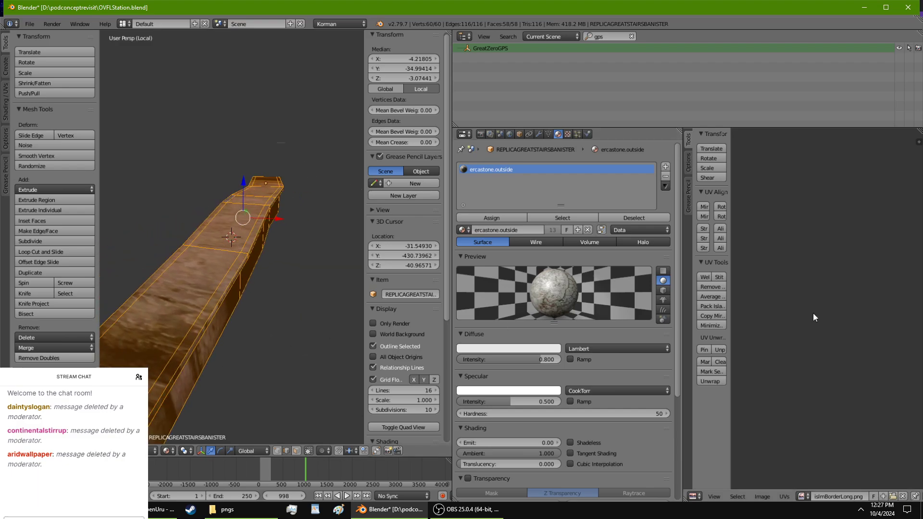
Step: Bring up the UV editor's available images to look for a replacement for islmBorderLong.png behind the banister's UV layout
{"action": "scroll", "coordinate": [814, 319], "scroll_direction": "down", "scroll_amount": 5}
{"action": "middle_click_drag", "start_coordinate": [814, 320], "coordinate": [890, 403]}
{"action": "scroll", "coordinate": [817, 336], "scroll_direction": "up", "scroll_amount": 6}
{"action": "scroll", "coordinate": [885, 333], "scroll_direction": "up", "scroll_amount": 1}
{"action": "left_click", "coordinate": [804, 495]}
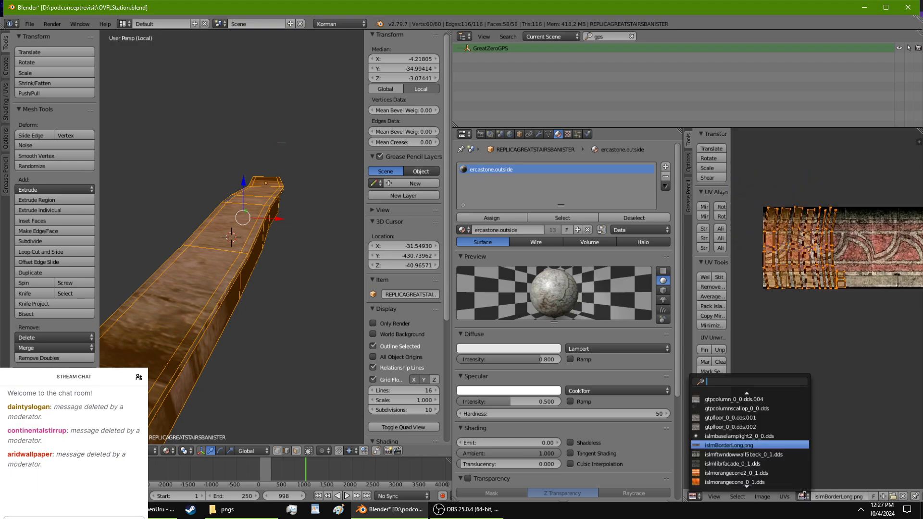
{"action": "scroll", "coordinate": [756, 408], "scroll_direction": "up", "scroll_amount": 7}
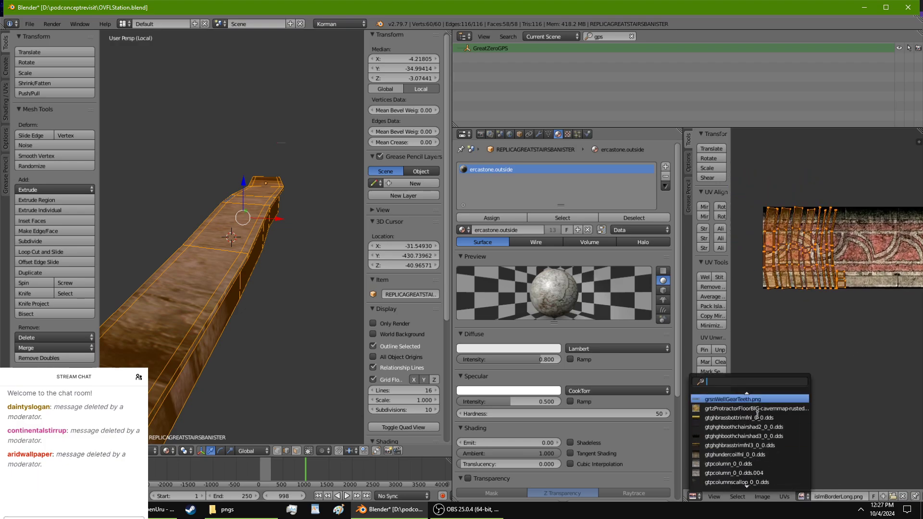
Step: Try ercaSiloTrim05.png as the image behind the banister's UVs
{"action": "scroll", "coordinate": [757, 414], "scroll_direction": "up", "scroll_amount": 8}
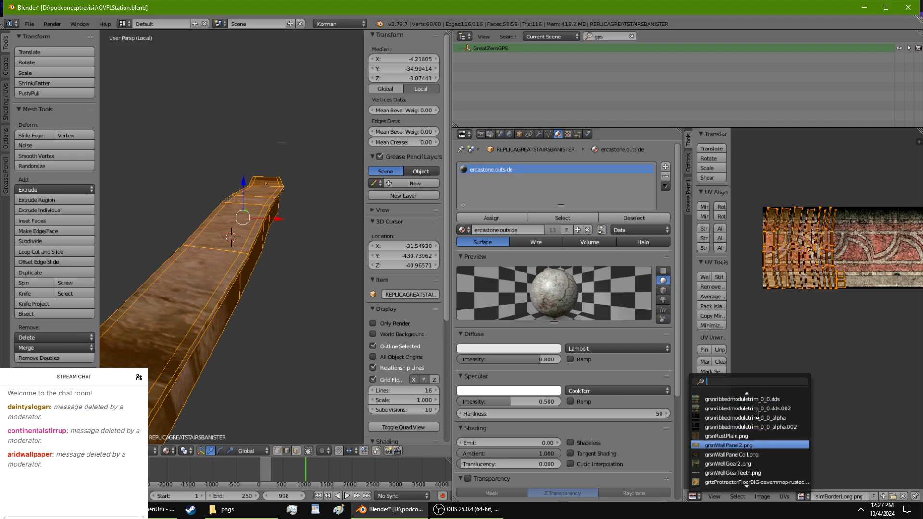
{"action": "scroll", "coordinate": [757, 414], "scroll_direction": "up", "scroll_amount": 14}
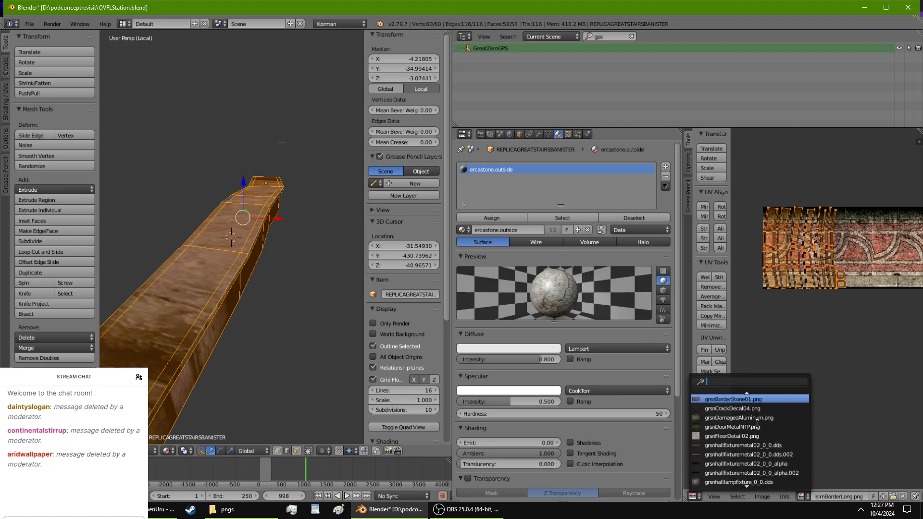
{"action": "scroll", "coordinate": [757, 420], "scroll_direction": "up", "scroll_amount": 10}
{"action": "left_click", "coordinate": [752, 416]}
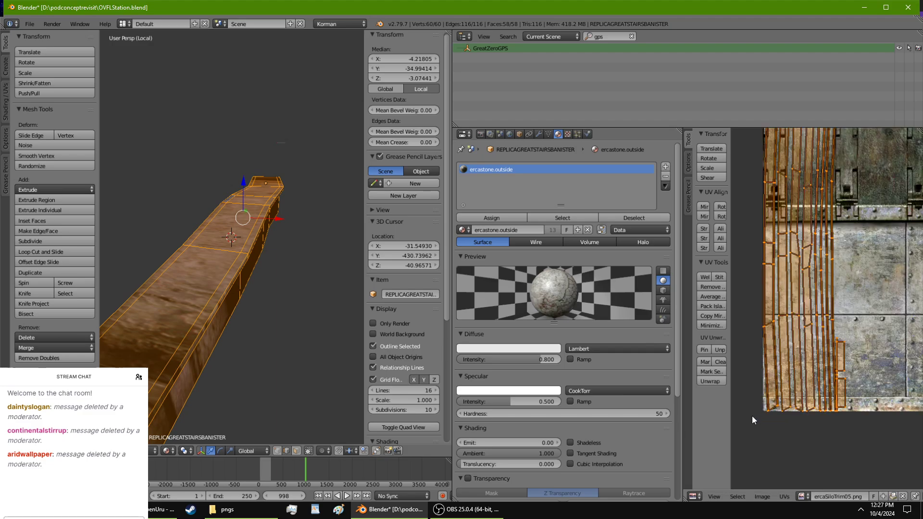
{"action": "scroll", "coordinate": [793, 384], "scroll_direction": "down", "scroll_amount": 3}
Step: Try ercaSiloTrim04.png, ercasilotrim00.tga and ercaPlateMetal.png in turn as the image behind the banister's UVs
{"action": "left_click", "coordinate": [807, 494]}
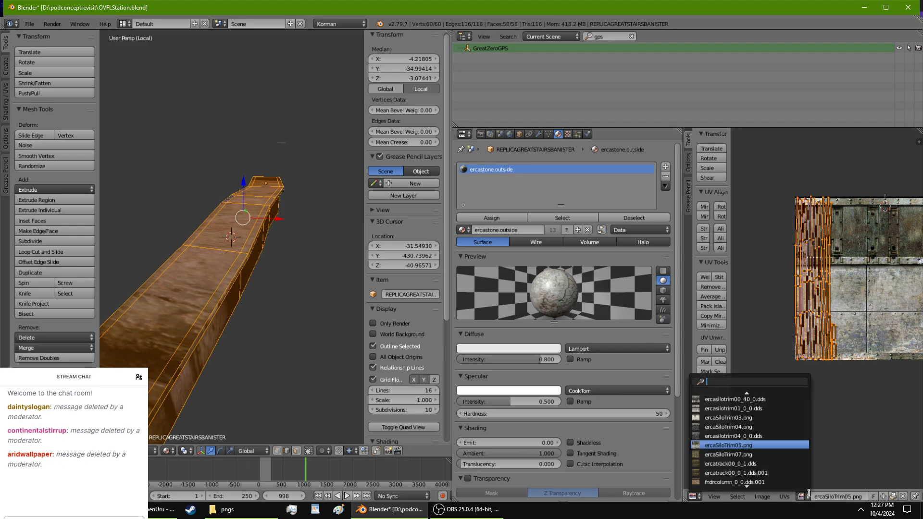
{"action": "left_click", "coordinate": [783, 427]}
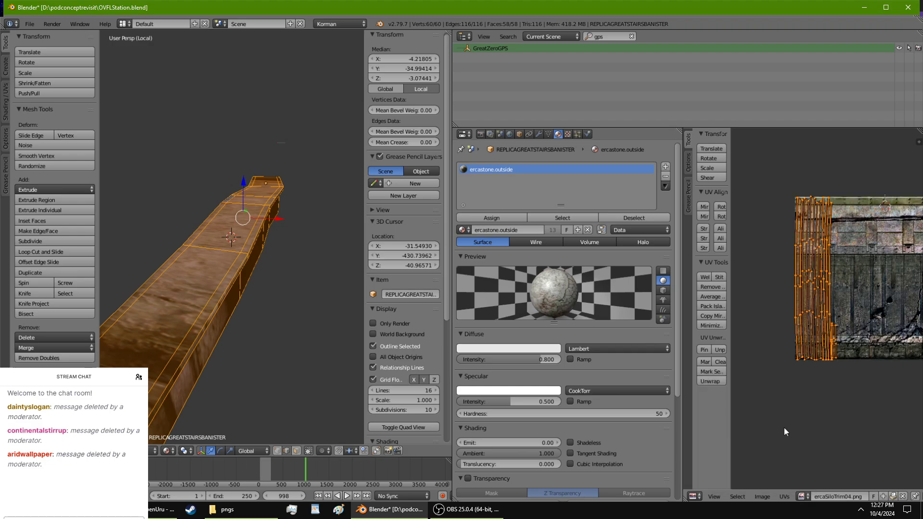
{"action": "left_click", "coordinate": [803, 495]}
{"action": "scroll", "coordinate": [802, 495], "scroll_direction": "up", "scroll_amount": 5}
{"action": "key", "text": "Return"}
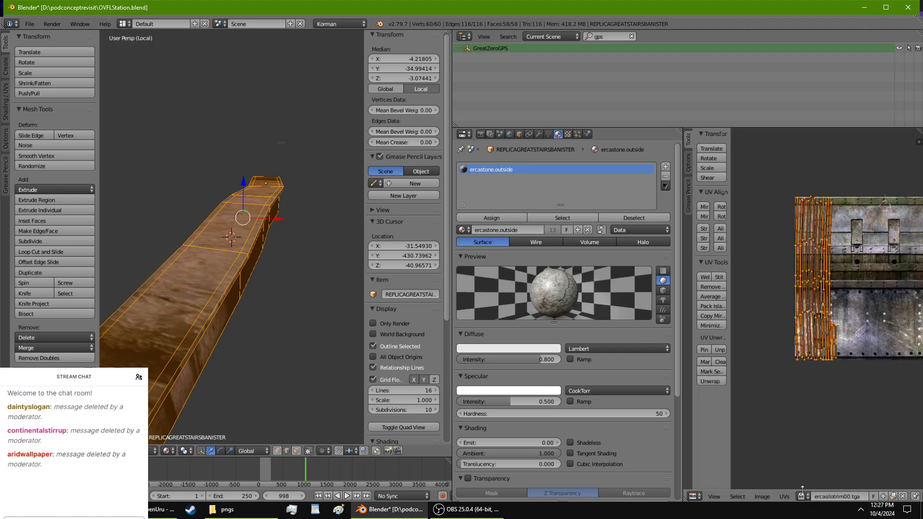
{"action": "left_click", "coordinate": [803, 497]}
{"action": "scroll", "coordinate": [803, 496], "scroll_direction": "up", "scroll_amount": 2}
{"action": "key", "text": "Return"}
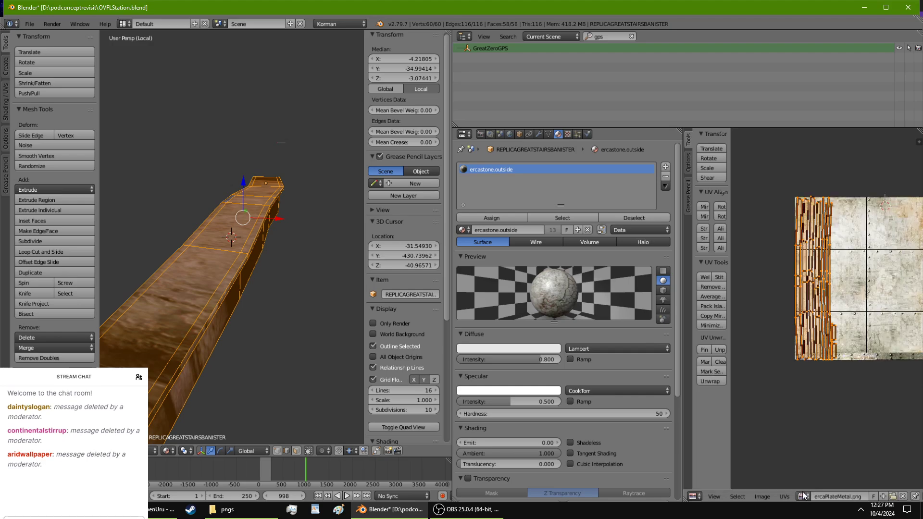
Step: Check which image the banister material's texture uses and set ercaSiloTrim03.png as the image behind the UVs
{"action": "left_click", "coordinate": [804, 497]}
{"action": "scroll", "coordinate": [802, 495], "scroll_direction": "up", "scroll_amount": 7}
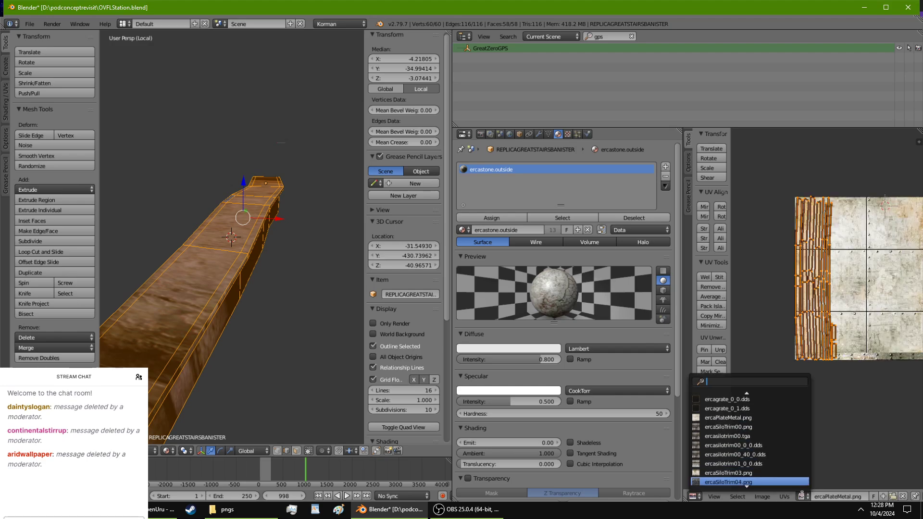
{"action": "scroll", "coordinate": [801, 495], "scroll_direction": "down", "scroll_amount": 6}
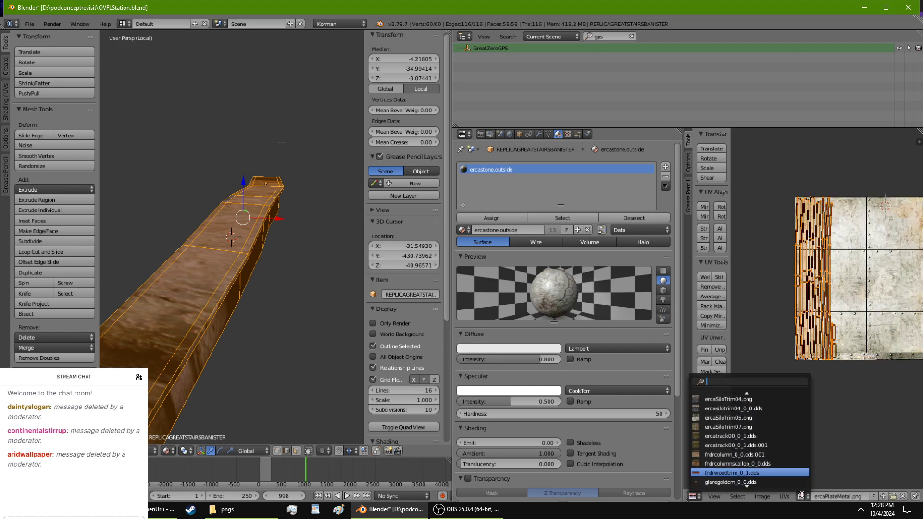
{"action": "scroll", "coordinate": [791, 484], "scroll_direction": "up", "scroll_amount": 3}
{"action": "left_click", "coordinate": [569, 133]}
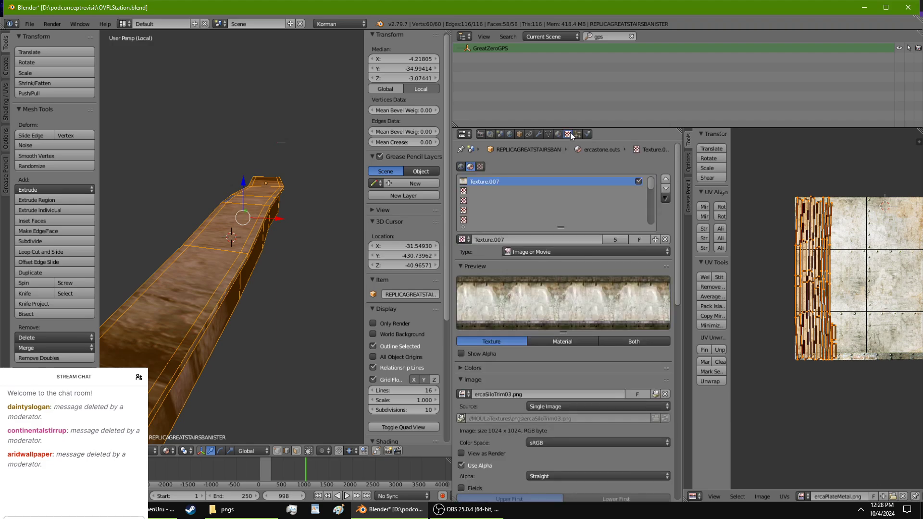
{"action": "left_click", "coordinate": [802, 496]}
{"action": "scroll", "coordinate": [801, 493], "scroll_direction": "down", "scroll_amount": 7}
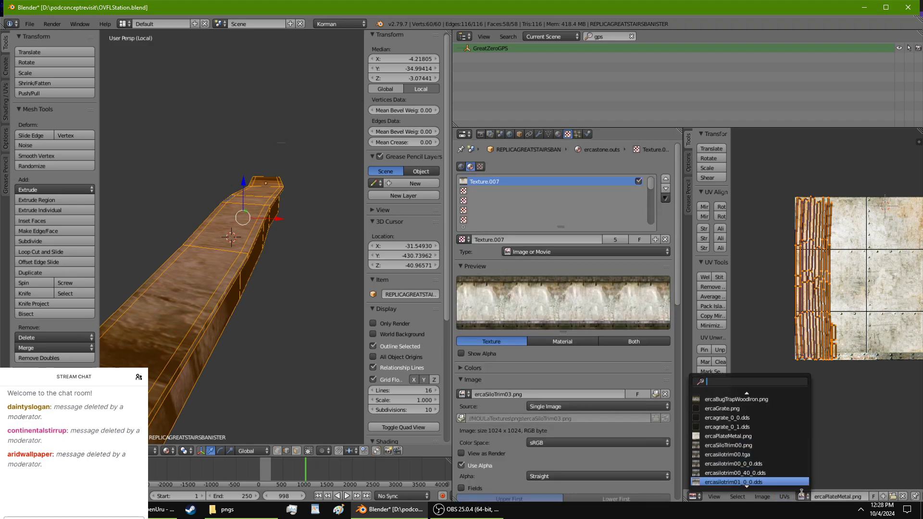
{"action": "left_click", "coordinate": [740, 463]}
{"action": "scroll", "coordinate": [890, 363], "scroll_direction": "up", "scroll_amount": 2}
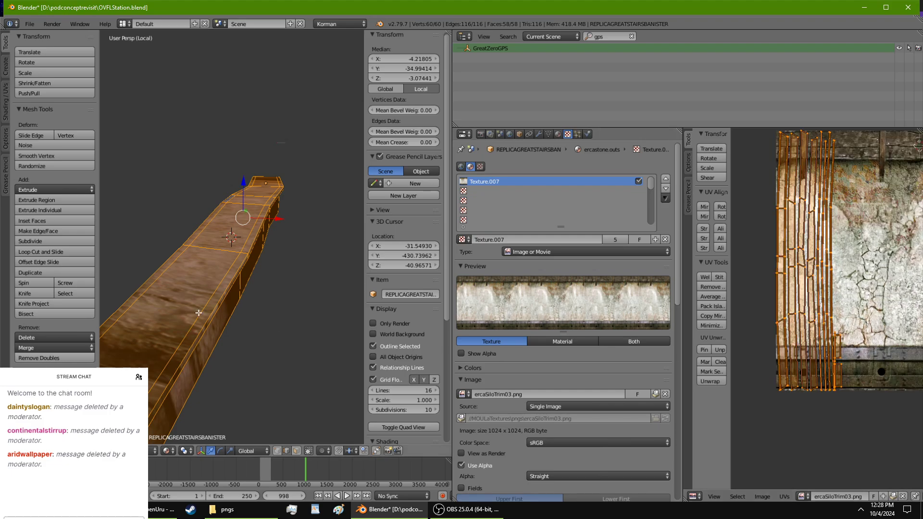
Step: Try a Cube Projection on all faces of the banister
{"action": "middle_click_drag", "start_coordinate": [198, 312], "coordinate": [213, 311]}
{"action": "key", "text": "u"}
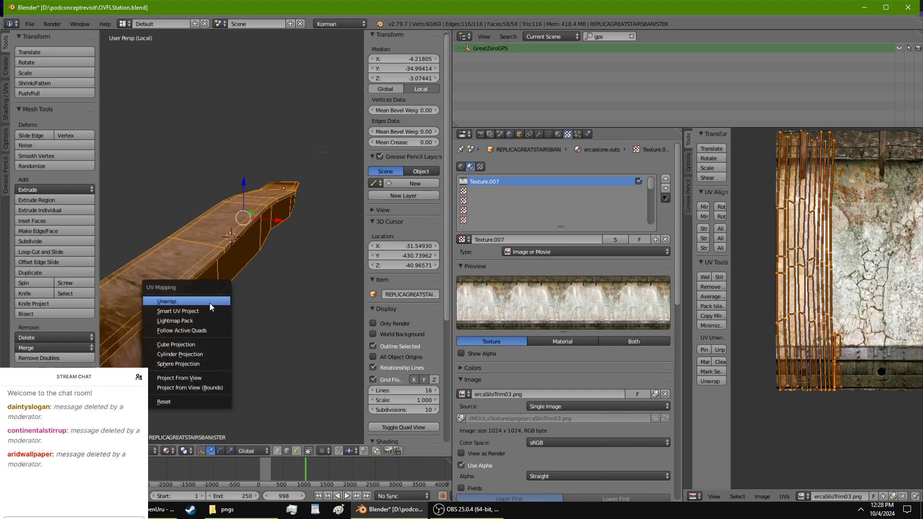
{"action": "key", "text": "Escape"}
{"action": "key", "text": "u"}
{"action": "key", "text": "Escape"}
{"action": "key", "text": "u"}
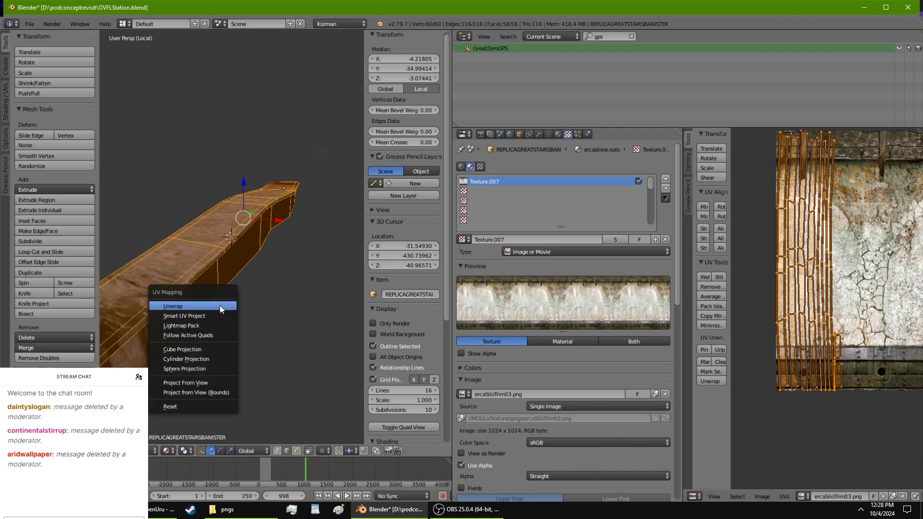
{"action": "left_click", "coordinate": [215, 346]}
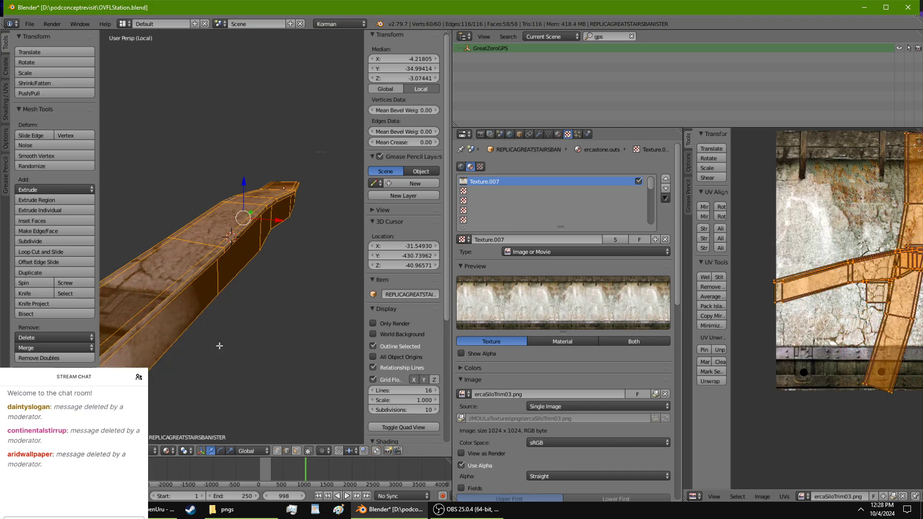
Step: Reset the UV mapping of all banister faces so that each face fills the whole image
{"action": "key", "text": "u"}
{"action": "left_click", "coordinate": [201, 400]}
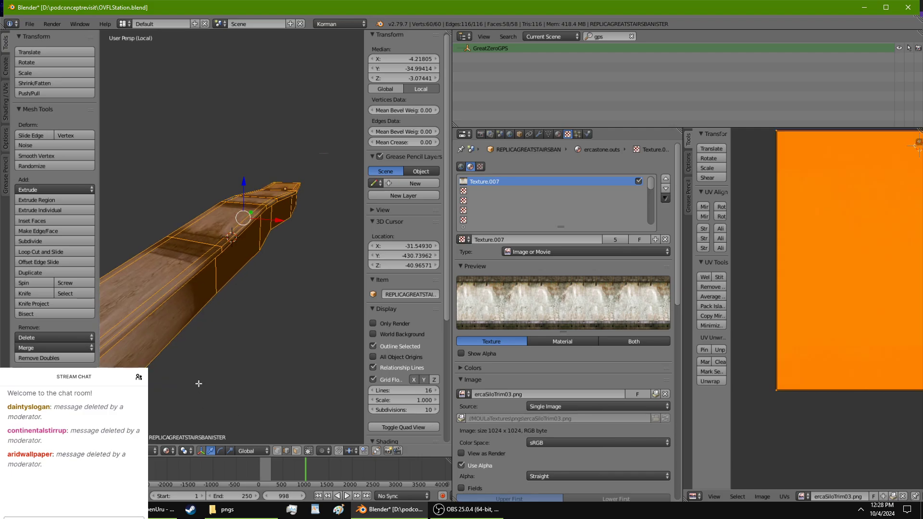
{"action": "middle_click_drag", "start_coordinate": [198, 383], "coordinate": [179, 352]}
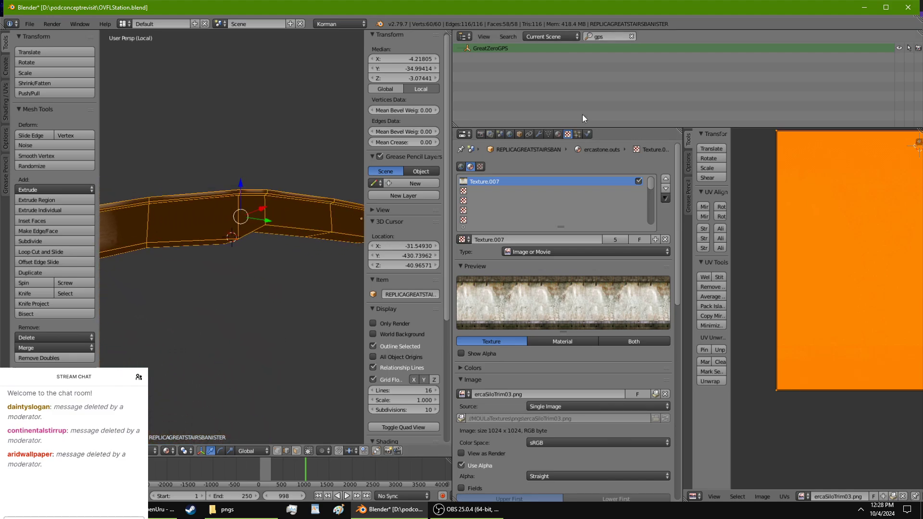
Step: Turn on Shadeless for the ercastone.outside material to judge the texture on the banister
{"action": "left_click", "coordinate": [557, 134]}
{"action": "left_click", "coordinate": [570, 442]}
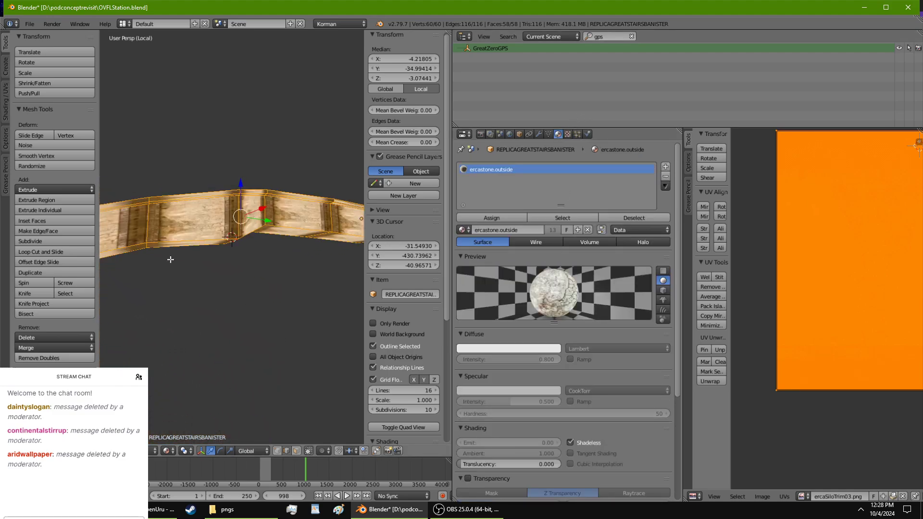
{"action": "middle_click_drag", "start_coordinate": [159, 262], "coordinate": [296, 273]}
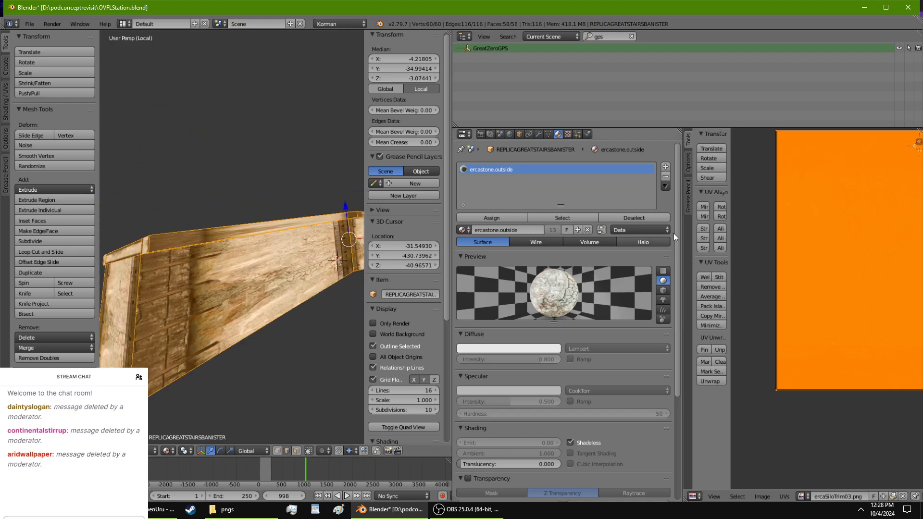
Step: Rotate the UVs of all banister faces by a quarter turn so the trim runs along its length, and check the sides
{"action": "left_click", "coordinate": [724, 206]}
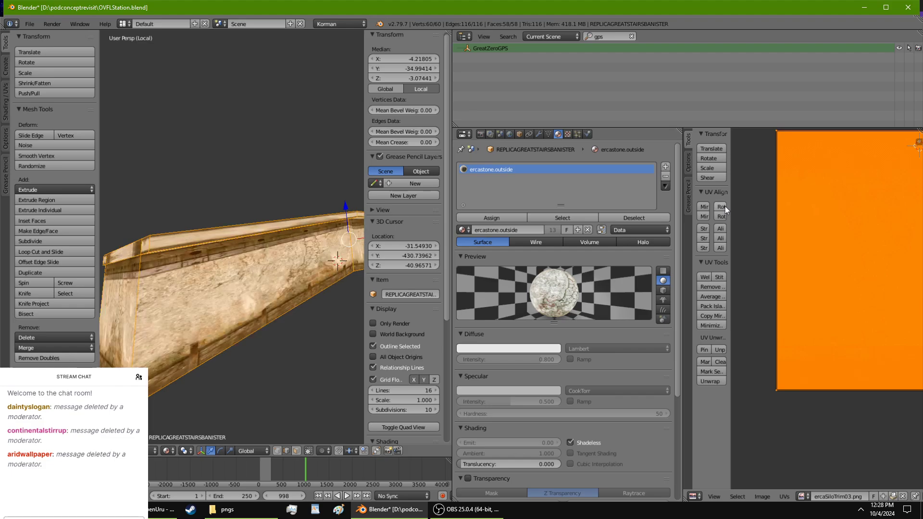
{"action": "middle_click_drag", "start_coordinate": [309, 304], "coordinate": [178, 323]}
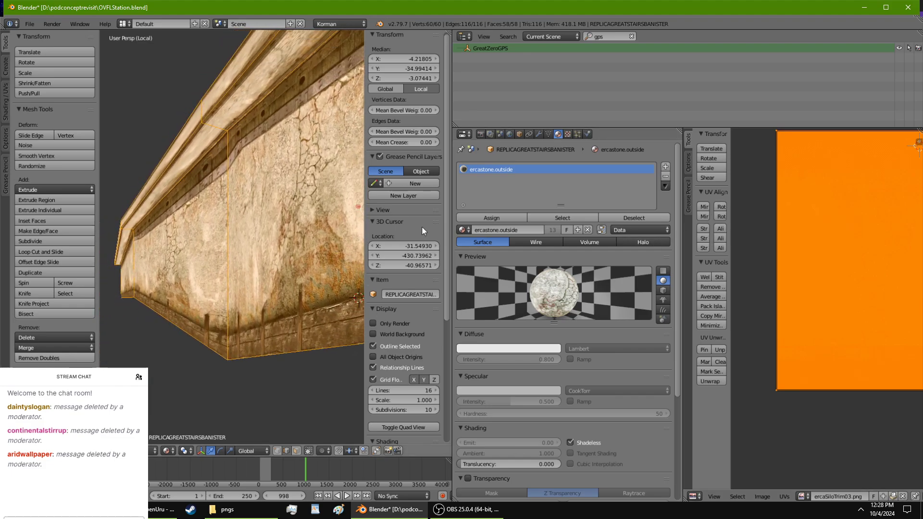
{"action": "scroll", "coordinate": [325, 229], "scroll_direction": "down", "scroll_amount": 3}
{"action": "middle_click_drag", "start_coordinate": [285, 260], "coordinate": [279, 241]}
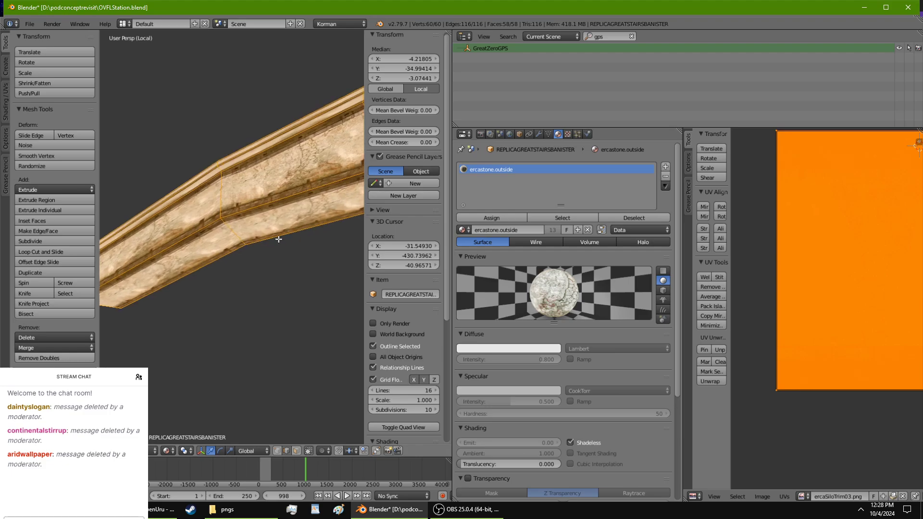
Step: Select the faces along the banister's underside in face selection mode and delete them
{"action": "right_click", "coordinate": [205, 249]}
{"action": "left_click", "coordinate": [298, 450]}
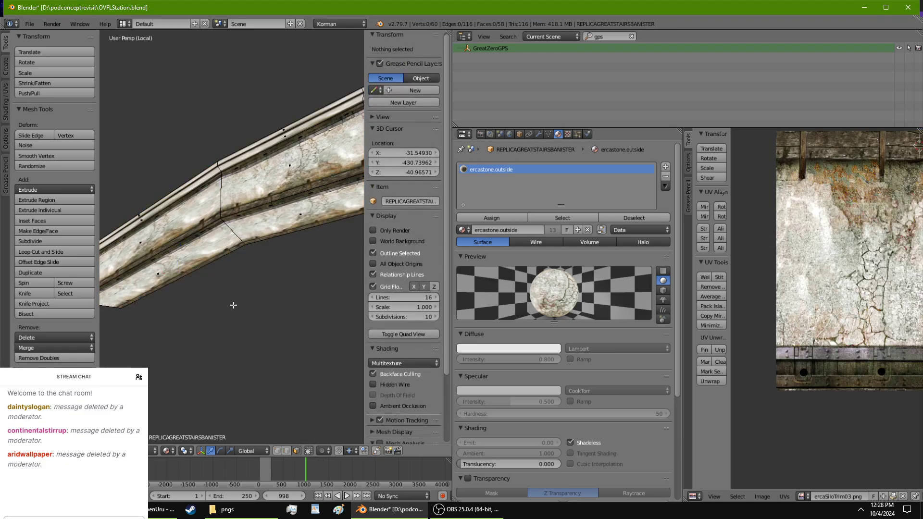
{"action": "right_click", "coordinate": [201, 259]}
{"action": "right_click", "coordinate": [303, 211], "text": "shift"}
{"action": "middle_click_drag", "start_coordinate": [277, 285], "coordinate": [187, 286], "text": "shift"}
{"action": "right_click", "coordinate": [300, 118], "text": "ctrl"}
{"action": "key", "text": "ctrl+z"}
{"action": "key", "text": "ctrl+z"}
{"action": "key", "text": "ctrl+z"}
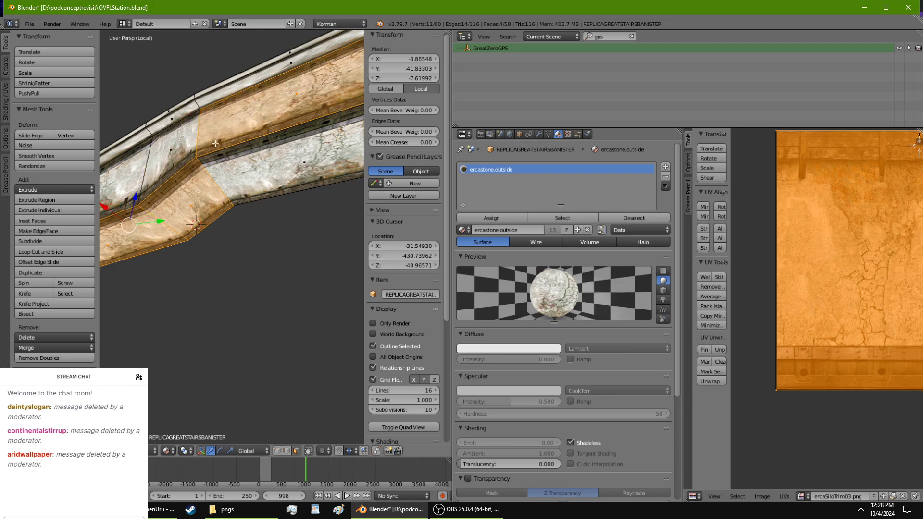
{"action": "scroll", "coordinate": [250, 168], "scroll_direction": "down", "scroll_amount": 2}
{"action": "middle_click_drag", "start_coordinate": [293, 202], "coordinate": [220, 249], "text": "shift"}
{"action": "right_click", "coordinate": [204, 176], "text": "shift"}
{"action": "key", "text": "x"}
{"action": "left_click", "coordinate": [208, 186]}
Step: Select the four faces closing the banister's upper end and delete them
{"action": "right_click", "coordinate": [208, 165]}
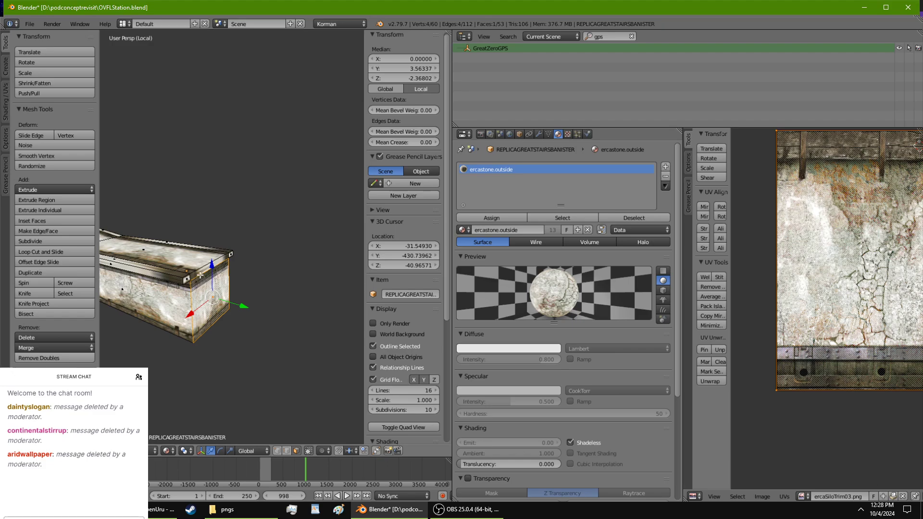
{"action": "right_click", "coordinate": [221, 257], "text": "shift"}
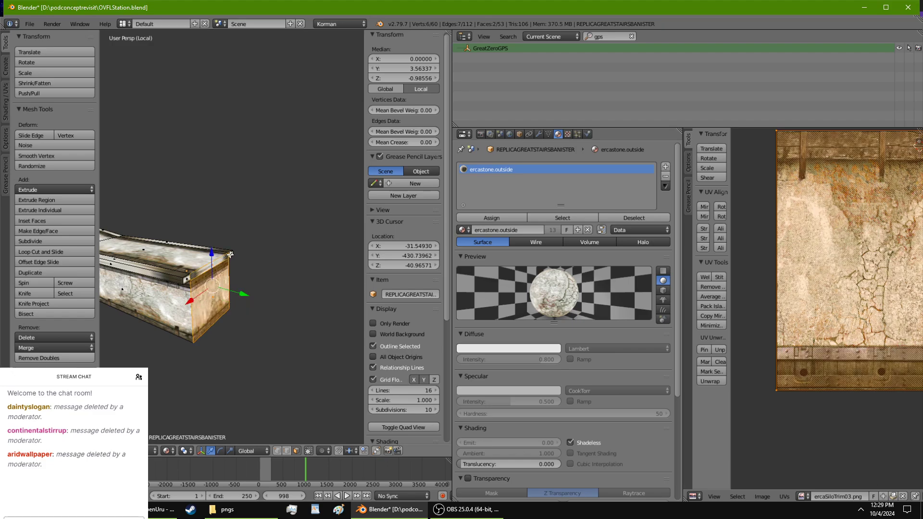
{"action": "right_click", "coordinate": [191, 271], "text": "shift"}
{"action": "right_click", "coordinate": [188, 277], "text": "shift"}
{"action": "key", "text": "x"}
{"action": "left_click", "coordinate": [189, 278]}
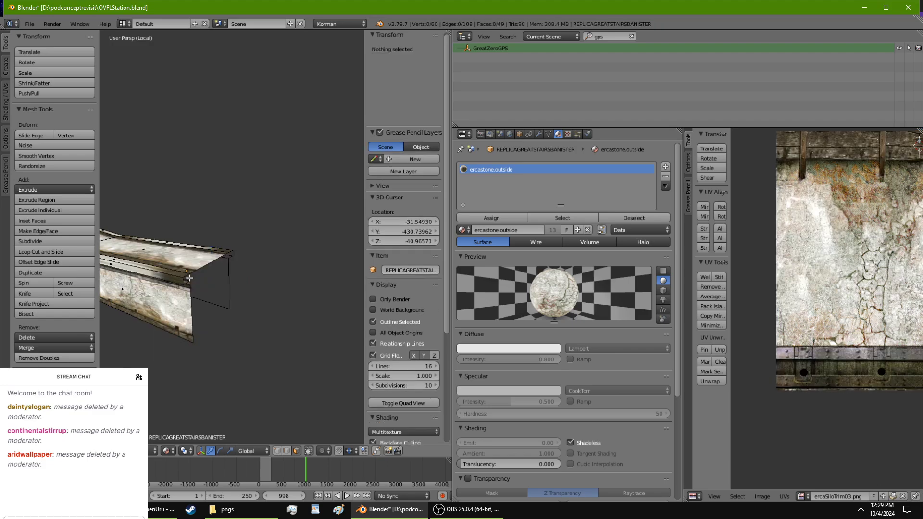
Step: Turn off Shadeless for the ercastone.outside material
{"action": "middle_click_drag", "start_coordinate": [193, 278], "coordinate": [346, 307]}
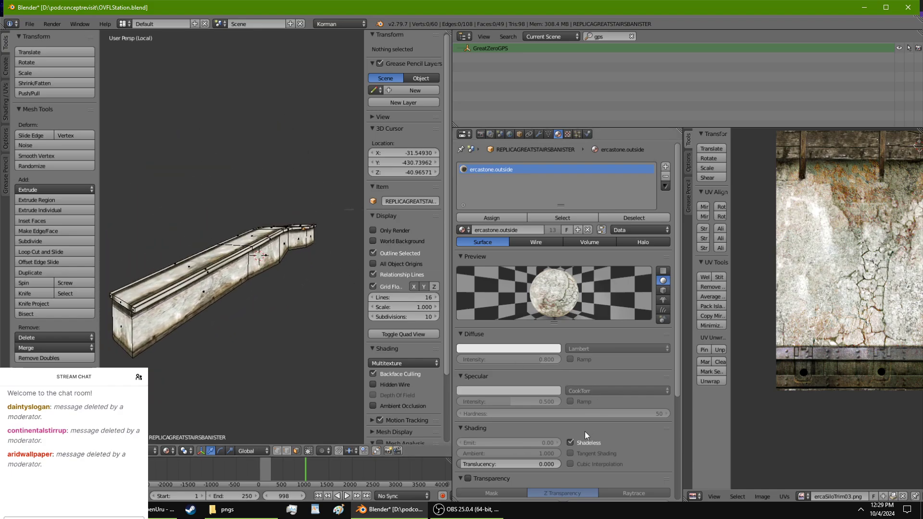
{"action": "left_click", "coordinate": [571, 441]}
{"action": "middle_click_drag", "start_coordinate": [258, 358], "coordinate": [167, 369]}
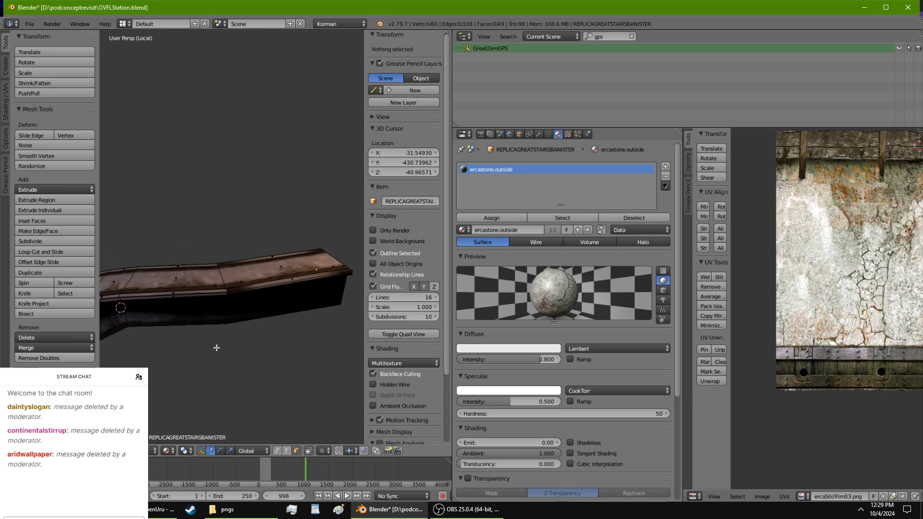
Step: Leave the isolated local view and examine the banister within the surrounding station scene
{"action": "middle_click_drag", "start_coordinate": [216, 347], "coordinate": [216, 338]}
{"action": "key", "text": "KP_Divide"}
{"action": "middle_click_drag", "start_coordinate": [152, 336], "coordinate": [289, 350]}
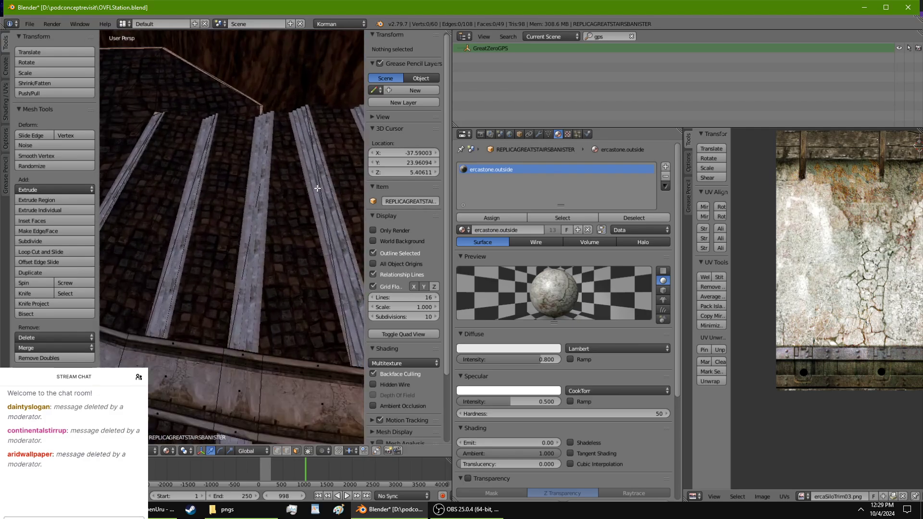
{"action": "middle_click_drag", "start_coordinate": [109, 182], "coordinate": [311, 201]}
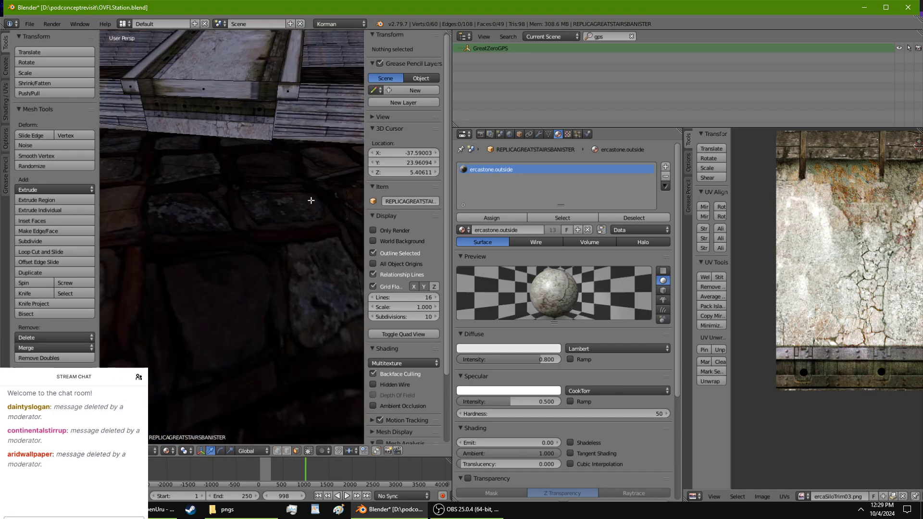
Step: Select the small square end face of the banister's top trim and add a second material slot holding the existing dockwaveftrim material
{"action": "key", "text": "Tab"}
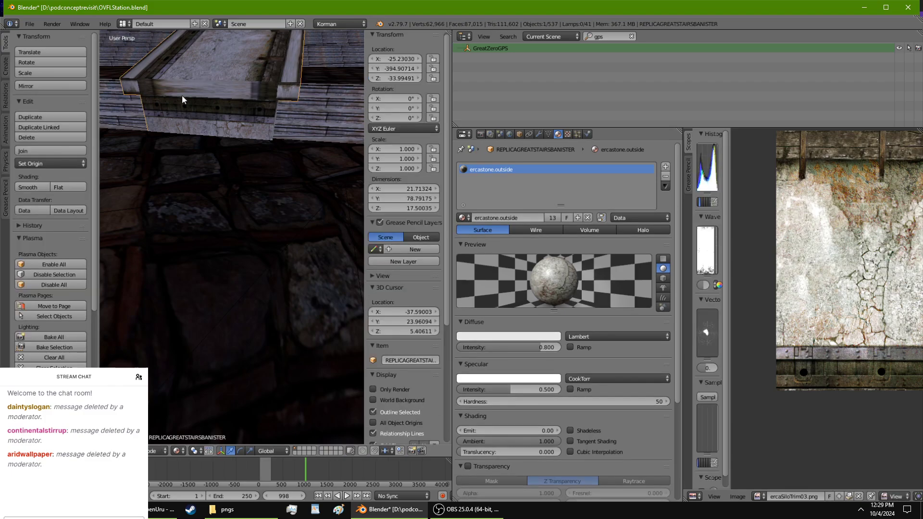
{"action": "key", "text": "Tab"}
{"action": "right_click", "coordinate": [136, 86]}
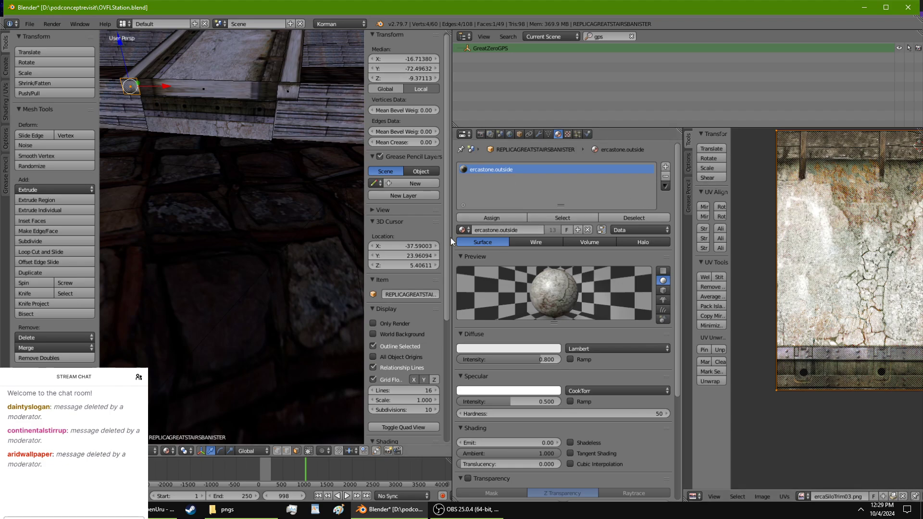
{"action": "left_click", "coordinate": [665, 166]}
{"action": "left_click", "coordinate": [462, 233]}
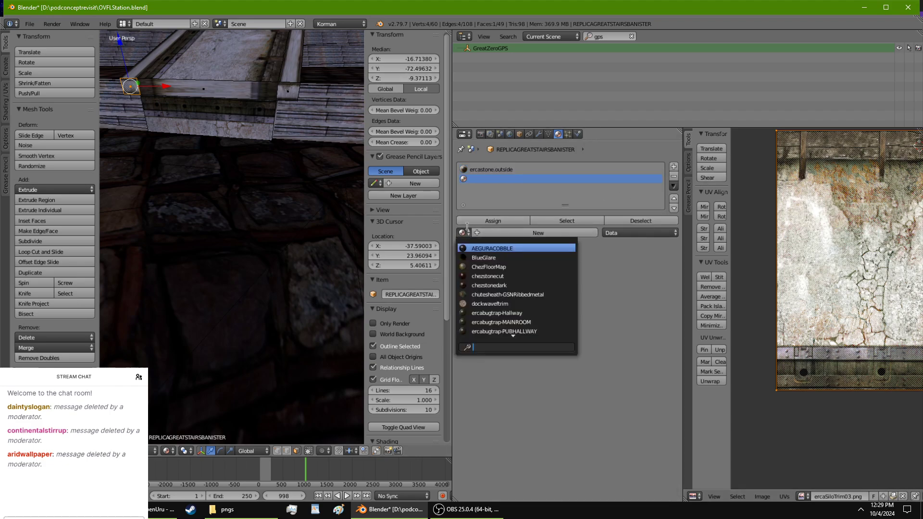
{"action": "type", "text": "wav"}
{"action": "key", "text": "Return"}
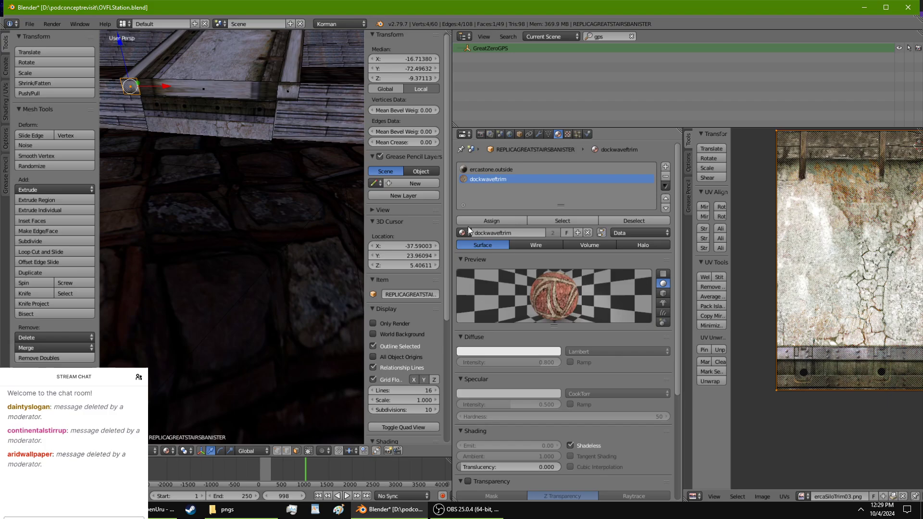
Step: Extend the face selection along the top trim strips on both sides of the banister, including the small square end faces
{"action": "right_click", "coordinate": [151, 56], "text": "shift"}
{"action": "middle_click_drag", "start_coordinate": [151, 56], "coordinate": [206, 271], "text": "shift"}
{"action": "right_click", "coordinate": [202, 295], "text": "alt+shift"}
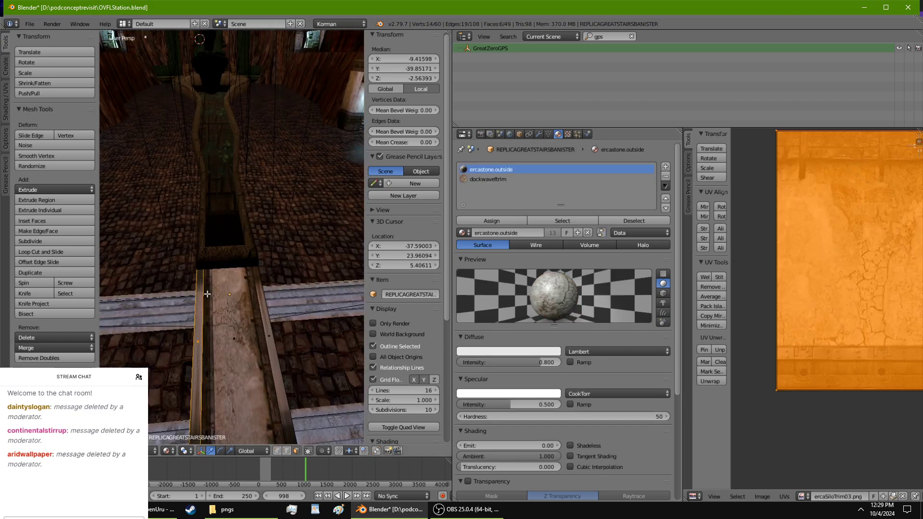
{"action": "right_click", "coordinate": [260, 295], "text": "alt+shift"}
{"action": "scroll", "coordinate": [269, 346], "scroll_direction": "down", "scroll_amount": 3}
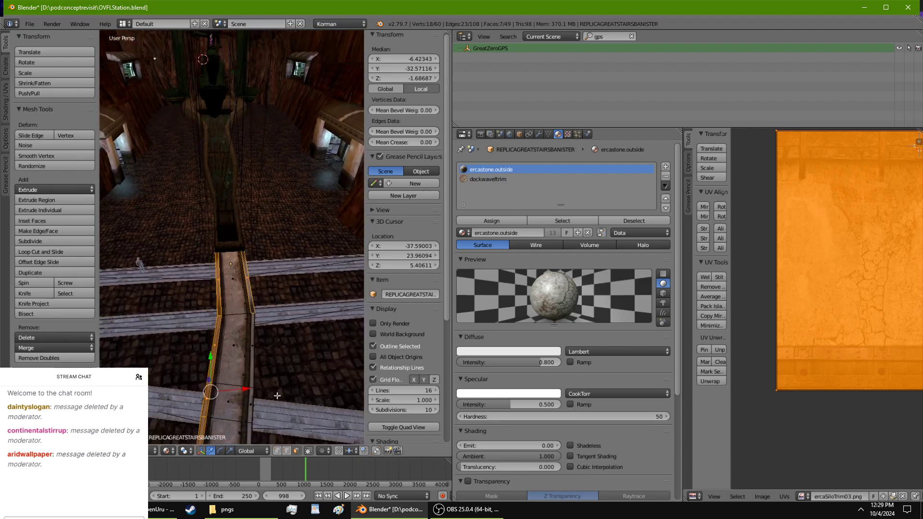
{"action": "right_click", "coordinate": [249, 389], "text": "shift"}
{"action": "right_click", "coordinate": [251, 409], "text": "shift"}
{"action": "middle_click_drag", "start_coordinate": [251, 409], "coordinate": [243, 217]}
{"action": "middle_click_drag", "start_coordinate": [252, 351], "coordinate": [250, 323]}
{"action": "right_click", "coordinate": [189, 337], "text": "ctrl"}
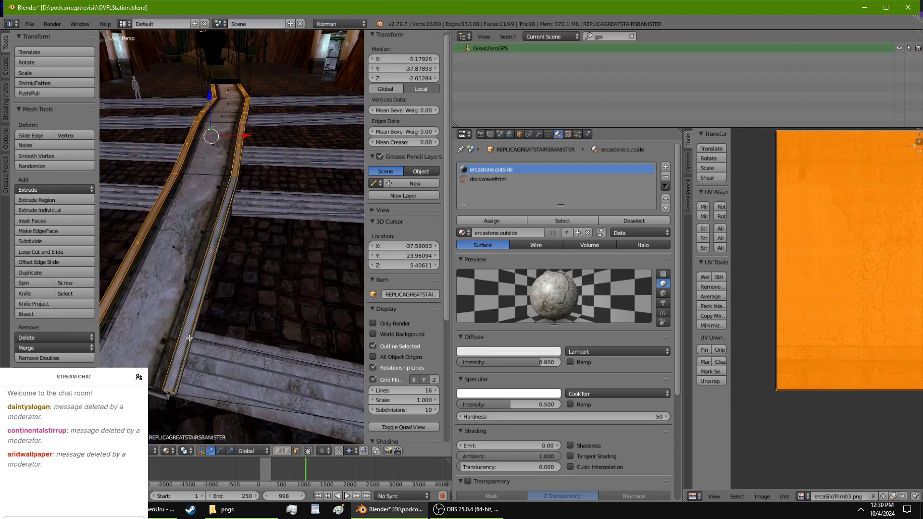
{"action": "middle_click_drag", "start_coordinate": [180, 374], "coordinate": [190, 354]}
{"action": "right_click", "coordinate": [236, 192], "text": "shift"}
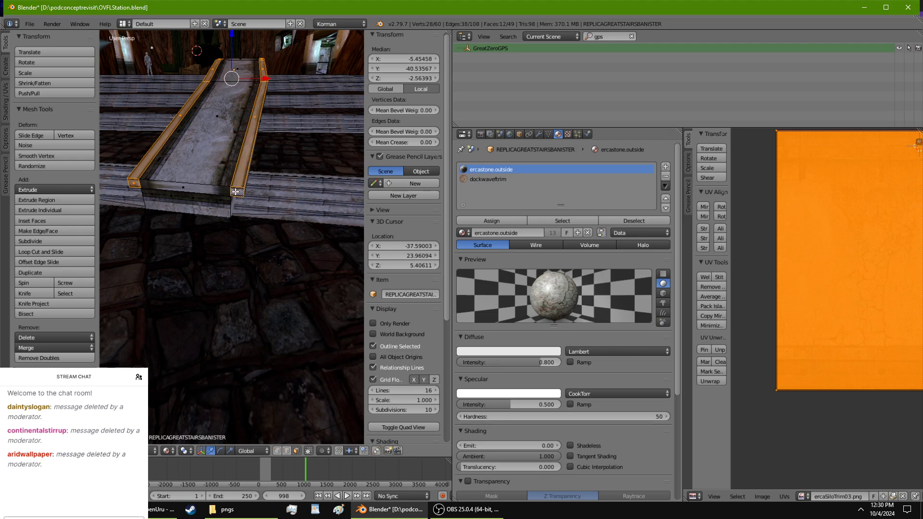
Step: Isolate the banister in local view and add the outer side faces of both trim strips to the selection
{"action": "key", "text": "KP_Divide"}
{"action": "middle_click_drag", "start_coordinate": [306, 275], "coordinate": [339, 267]}
{"action": "right_click", "coordinate": [225, 159], "text": "shift"}
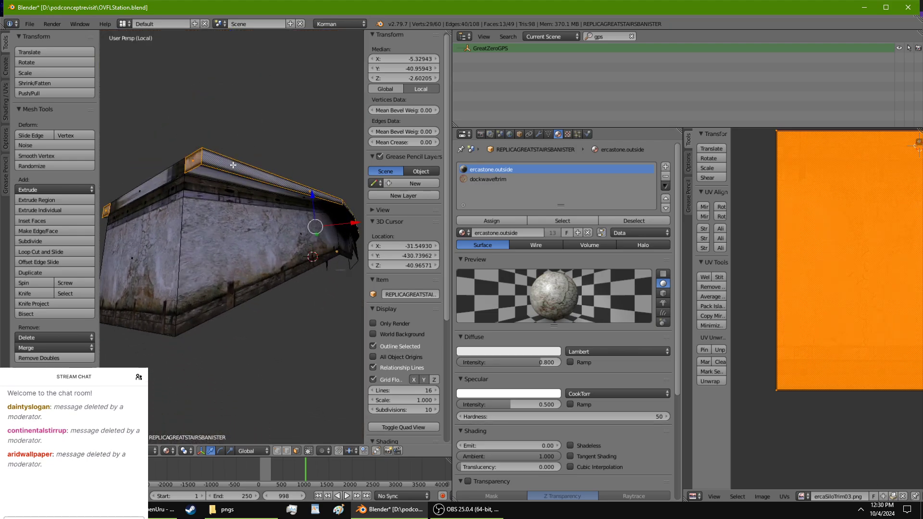
{"action": "middle_click_drag", "start_coordinate": [225, 159], "coordinate": [244, 197]}
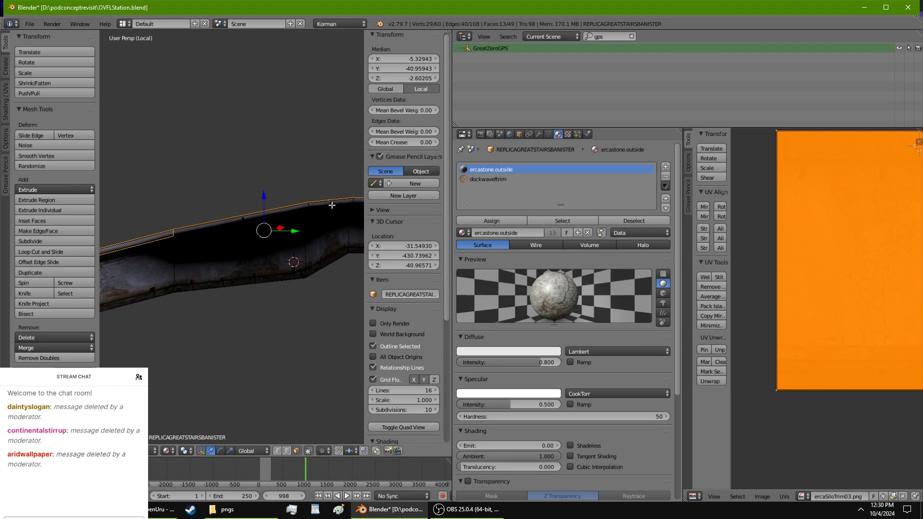
{"action": "middle_click_drag", "start_coordinate": [331, 203], "coordinate": [117, 258]}
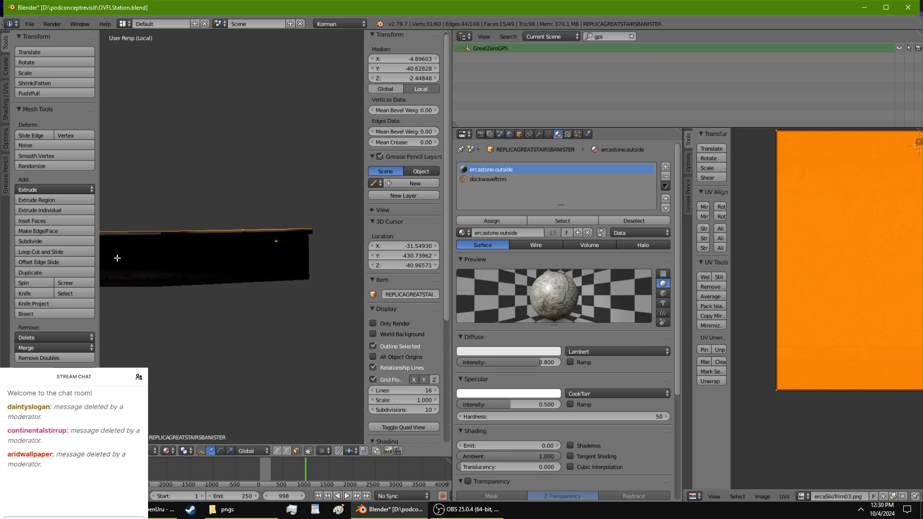
{"action": "middle_click_drag", "start_coordinate": [301, 230], "coordinate": [236, 232]}
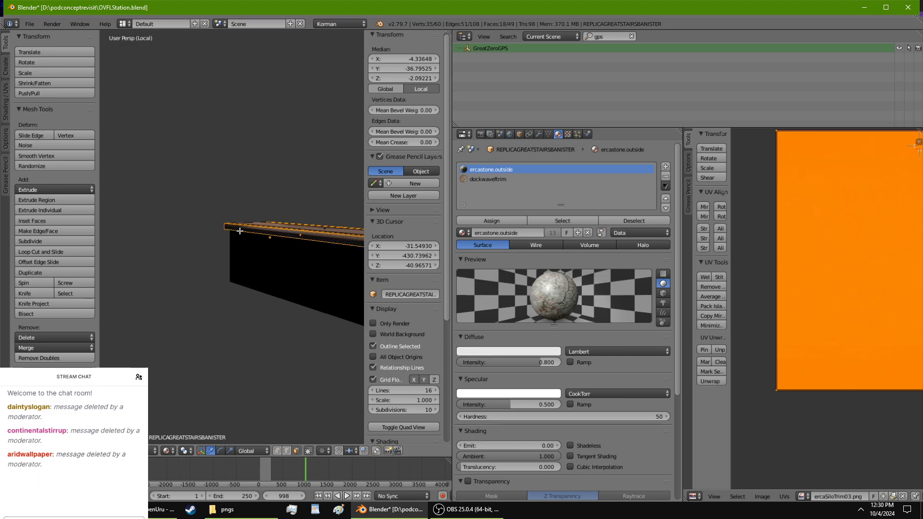
{"action": "scroll", "coordinate": [374, 295], "scroll_direction": "down", "scroll_amount": 2}
{"action": "middle_click_drag", "start_coordinate": [298, 266], "coordinate": [202, 246]}
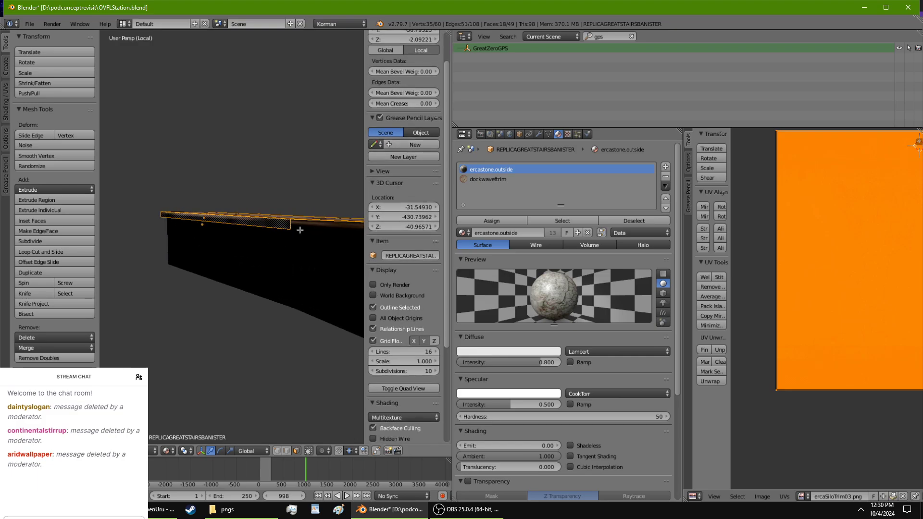
{"action": "middle_click_drag", "start_coordinate": [307, 250], "coordinate": [244, 230]}
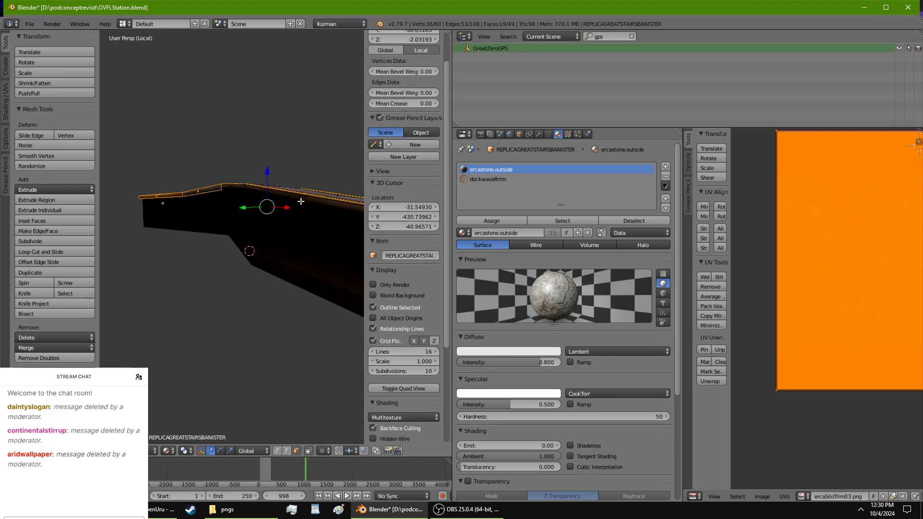
{"action": "middle_click_drag", "start_coordinate": [308, 236], "coordinate": [264, 209]}
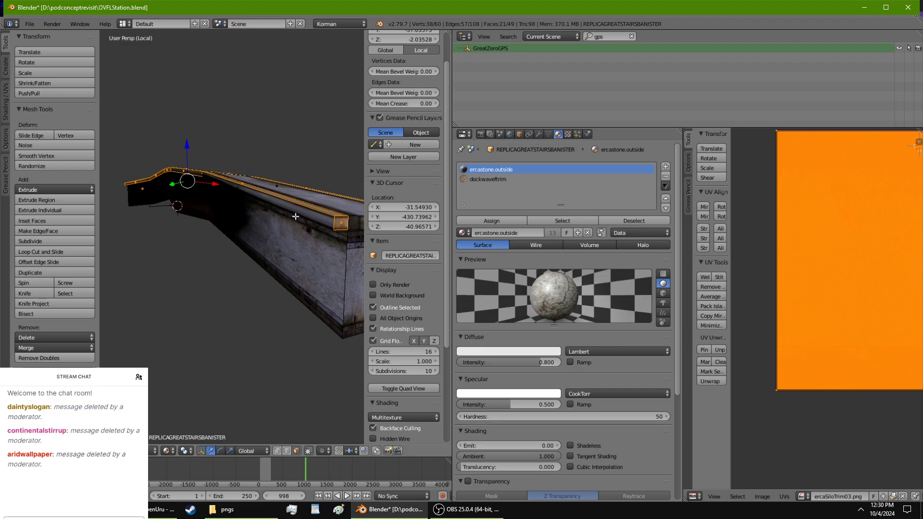
Step: Assign the dockwaveftrim material to the selected trim faces and reset their UVs
{"action": "left_click", "coordinate": [488, 180]}
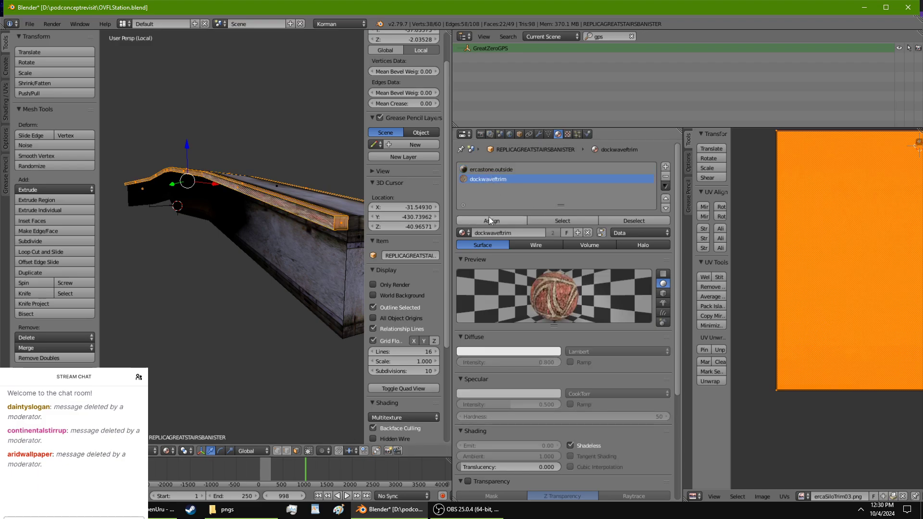
{"action": "middle_click_drag", "start_coordinate": [332, 245], "coordinate": [308, 240]}
{"action": "middle_click_drag", "start_coordinate": [274, 278], "coordinate": [184, 320]}
{"action": "key", "text": "u"}
{"action": "left_click", "coordinate": [111, 309]}
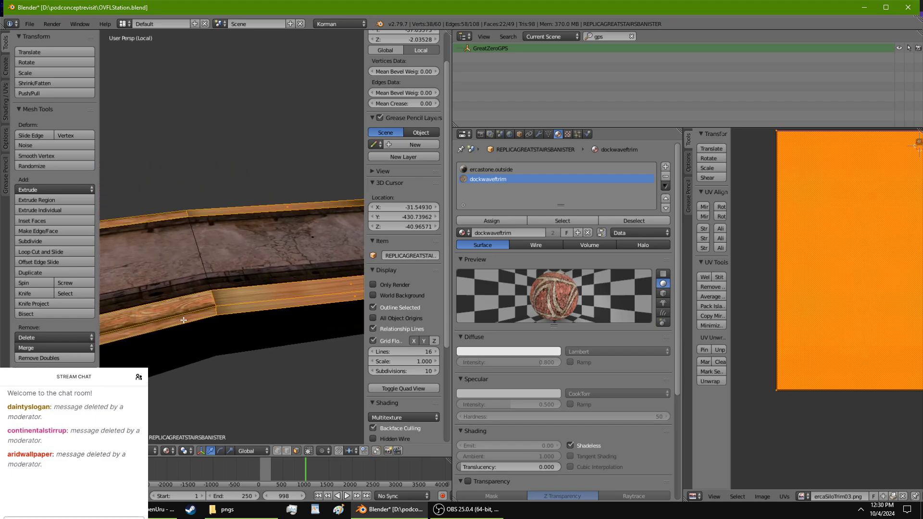
Step: Deselect the trim faces whose texture already runs lengthwise and rotate the UVs of the remaining selected trim faces
{"action": "right_click", "coordinate": [168, 213], "text": "shift"}
{"action": "middle_click_drag", "start_coordinate": [168, 212], "coordinate": [200, 229]}
{"action": "scroll", "coordinate": [276, 204], "scroll_direction": "down", "scroll_amount": 5}
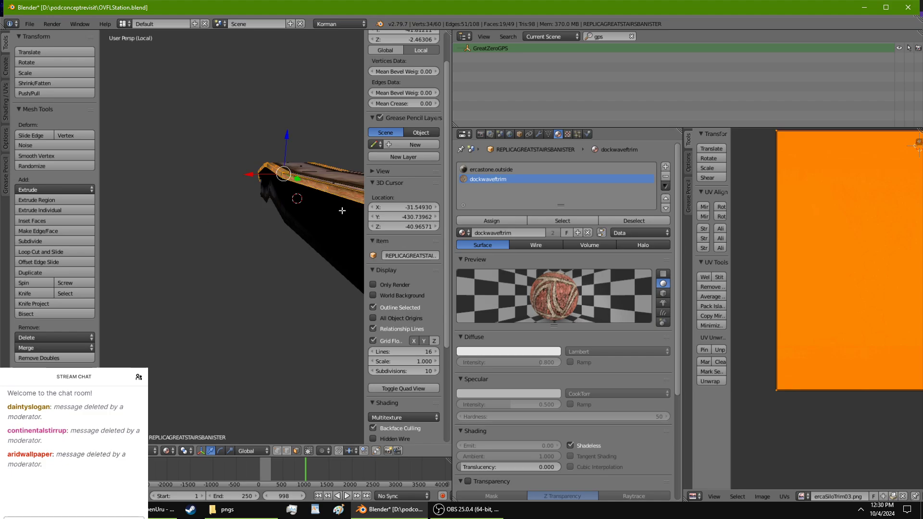
{"action": "middle_click_drag", "start_coordinate": [342, 210], "coordinate": [360, 152]}
{"action": "right_click", "coordinate": [294, 156], "text": "shift"}
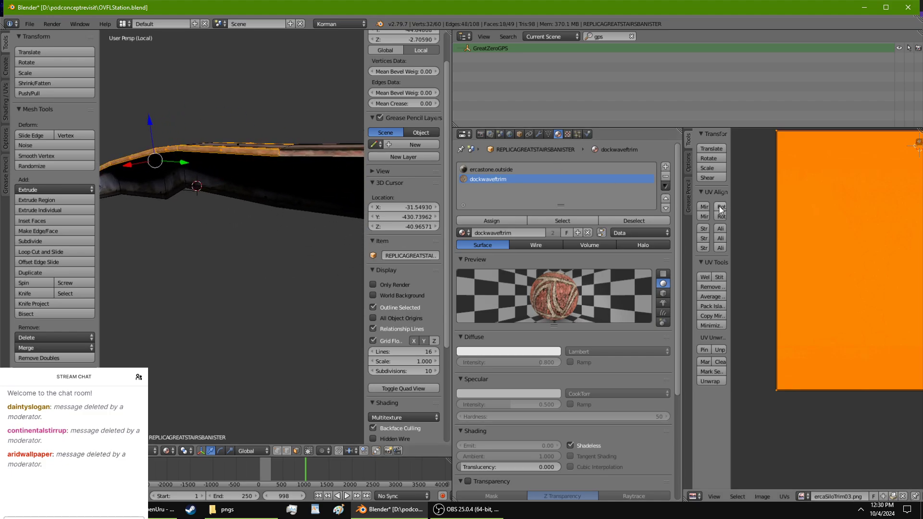
{"action": "middle_click_drag", "start_coordinate": [264, 253], "coordinate": [325, 202]}
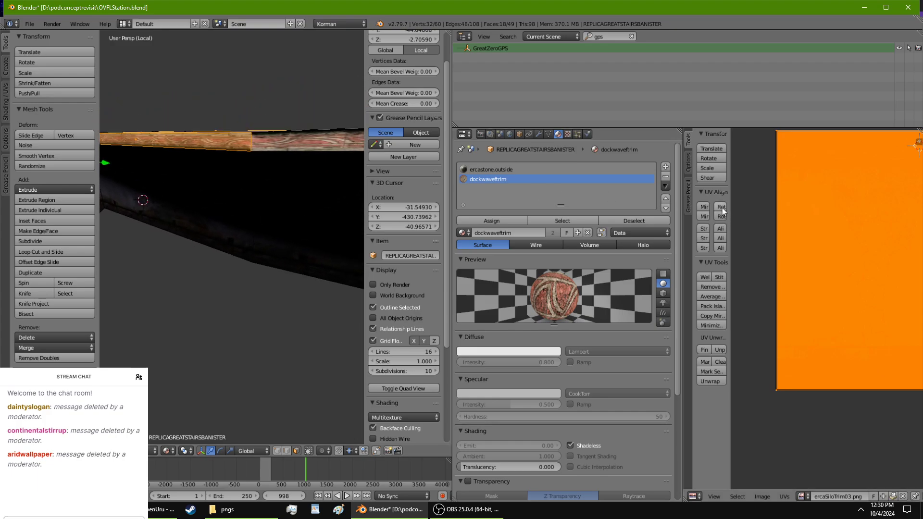
{"action": "middle_click_drag", "start_coordinate": [230, 243], "coordinate": [318, 253]}
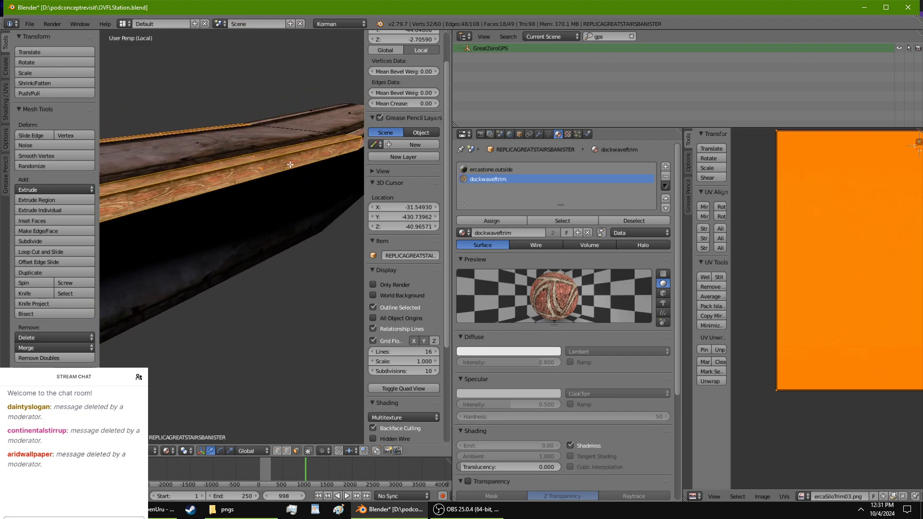
Step: With all trim strip faces selected, scale their UVs about 4 times along X
{"action": "middle_click_drag", "start_coordinate": [290, 164], "coordinate": [248, 249]}
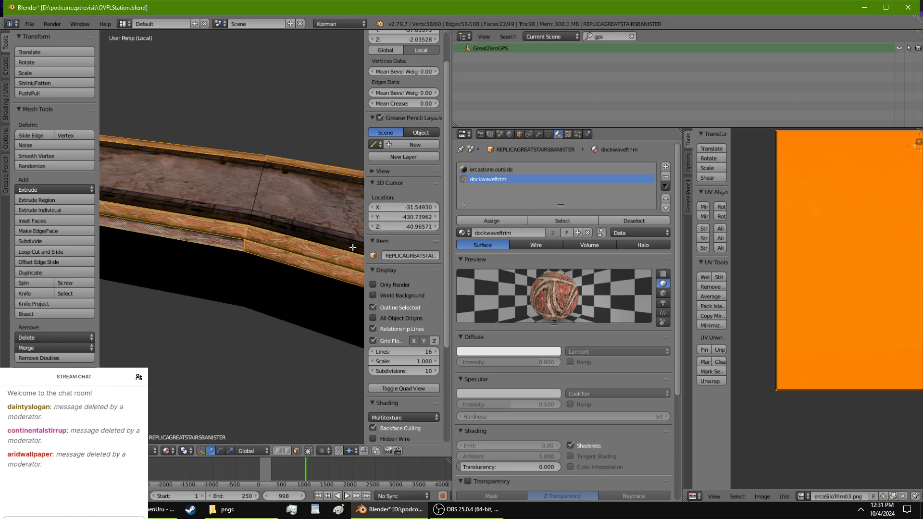
{"action": "mouse_move", "coordinate": [206, 340]}
{"action": "middle_mouse_down"}
{"action": "mouse_move", "coordinate": [190, 335]}
{"action": "mouse_move", "coordinate": [204, 342]}
{"action": "middle_mouse_up"}
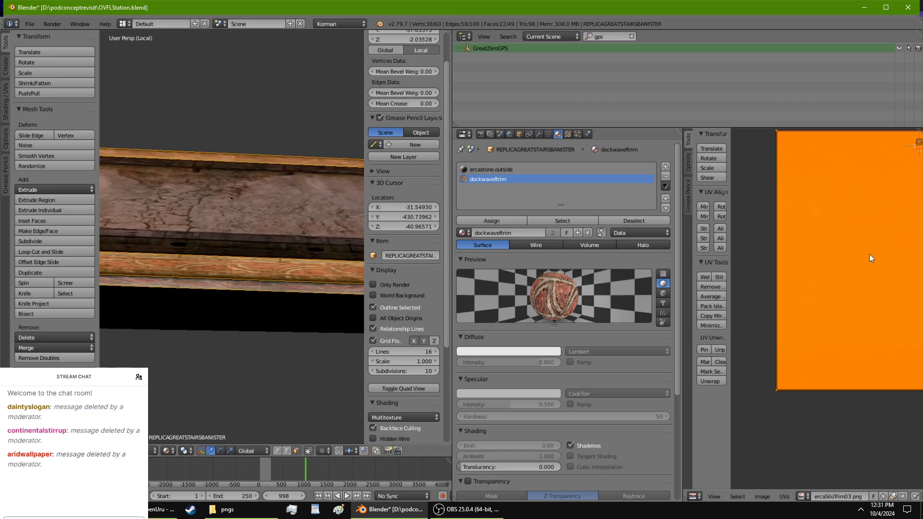
{"action": "key", "text": "s"}
{"action": "key", "text": "x"}
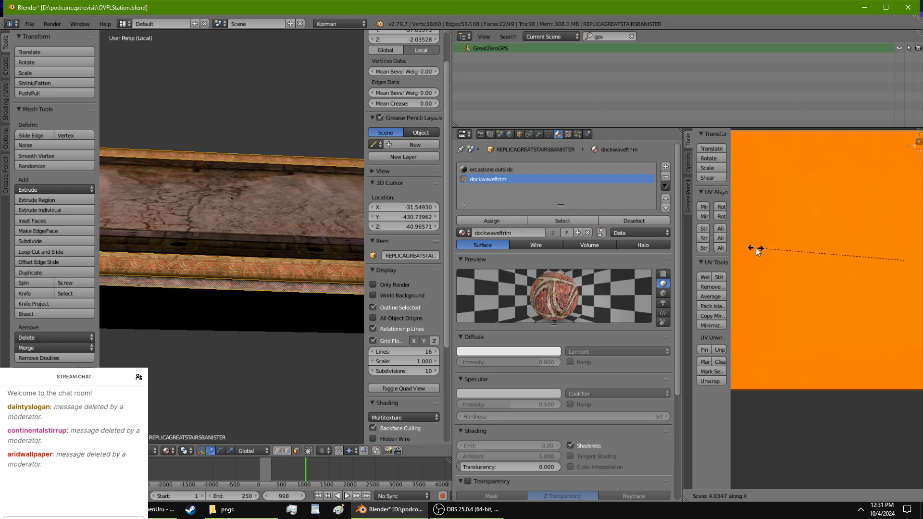
{"action": "left_click", "coordinate": [743, 247]}
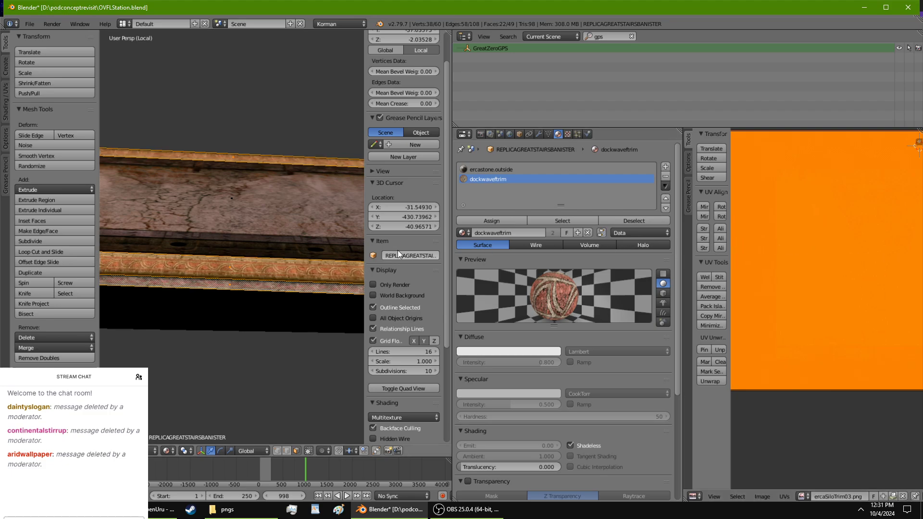
Step: Select the two small square end faces of the banister's trim strips and reset their UVs
{"action": "mouse_move", "coordinate": [275, 288]}
{"action": "middle_mouse_down"}
{"action": "mouse_move", "coordinate": [107, 295]}
{"action": "mouse_move", "coordinate": [343, 290]}
{"action": "mouse_move", "coordinate": [323, 228]}
{"action": "mouse_move", "coordinate": [316, 139]}
{"action": "mouse_move", "coordinate": [293, 118]}
{"action": "mouse_move", "coordinate": [128, 79]}
{"action": "mouse_move", "coordinate": [273, 311]}
{"action": "mouse_move", "coordinate": [254, 298]}
{"action": "mouse_move", "coordinate": [261, 291]}
{"action": "middle_mouse_up"}
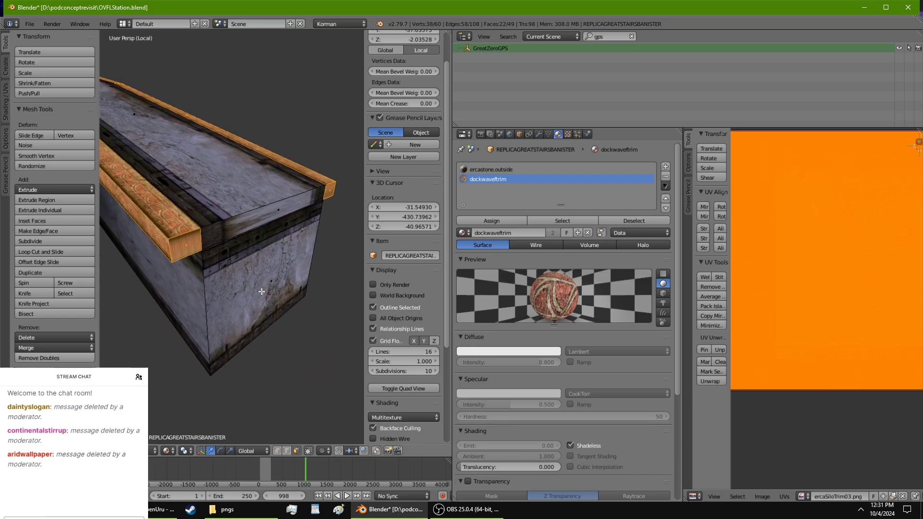
{"action": "right_click", "coordinate": [193, 246]}
{"action": "right_click", "coordinate": [331, 192], "text": "shift"}
{"action": "key", "text": "u"}
{"action": "left_click", "coordinate": [325, 246]}
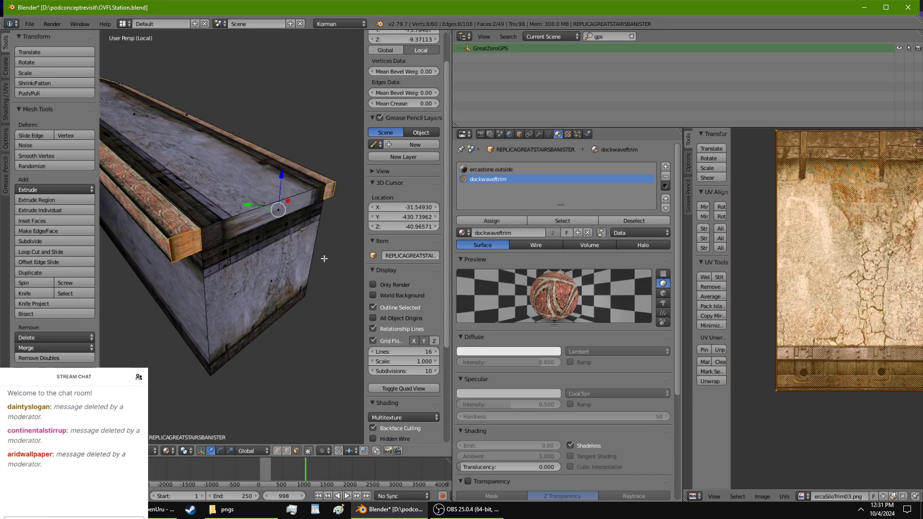
{"action": "middle_click_drag", "start_coordinate": [324, 258], "coordinate": [311, 262]}
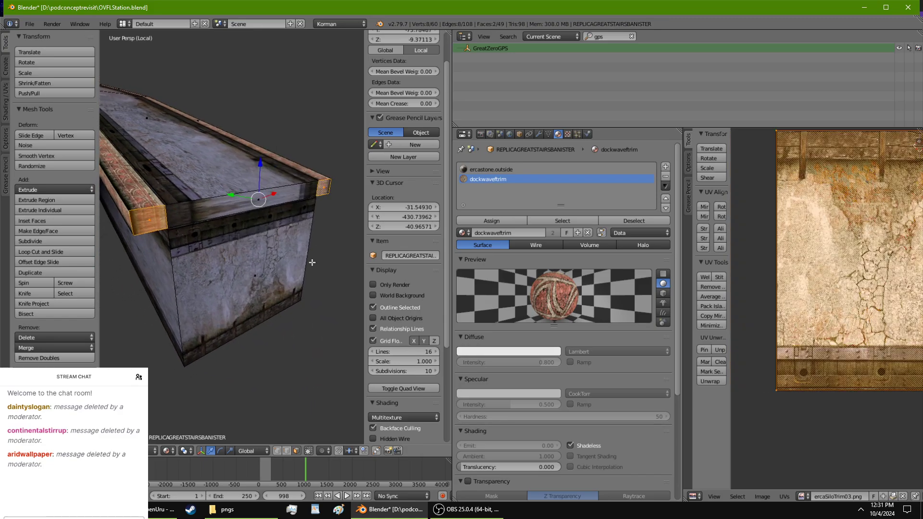
Step: Narrow the end faces' UVs along X and rotate them in quarter turns into a horizontal band across the image
{"action": "left_click", "coordinate": [719, 207]}
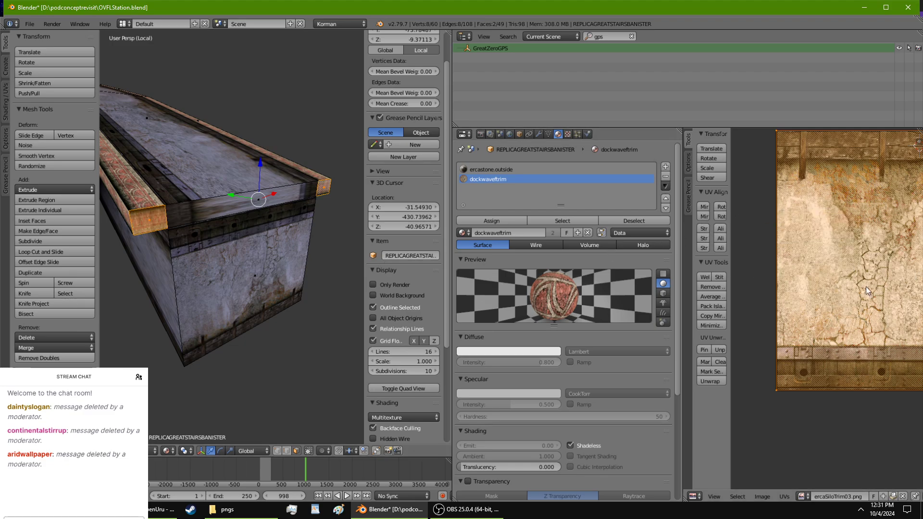
{"action": "key", "text": "s"}
{"action": "key", "text": "x"}
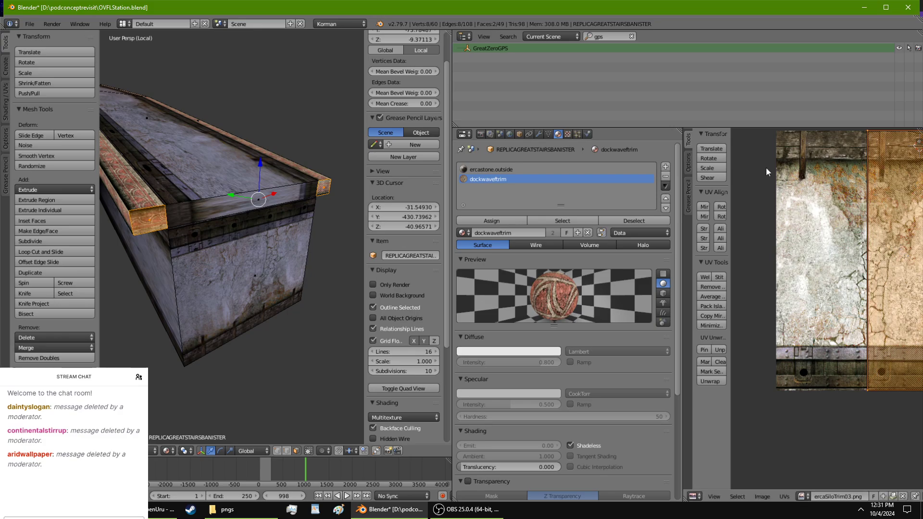
{"action": "left_click", "coordinate": [720, 207]}
{"action": "left_click", "coordinate": [720, 207]}
{"action": "left_click", "coordinate": [721, 207]}
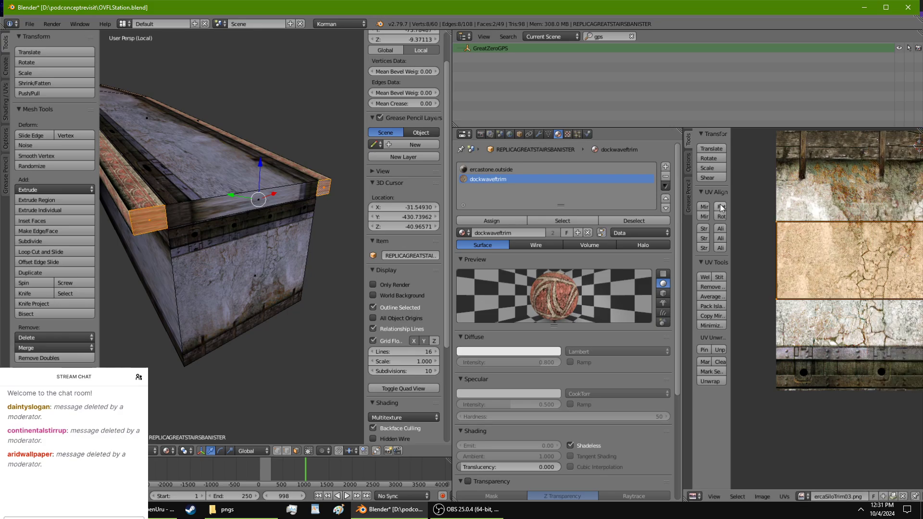
{"action": "left_click", "coordinate": [720, 207]}
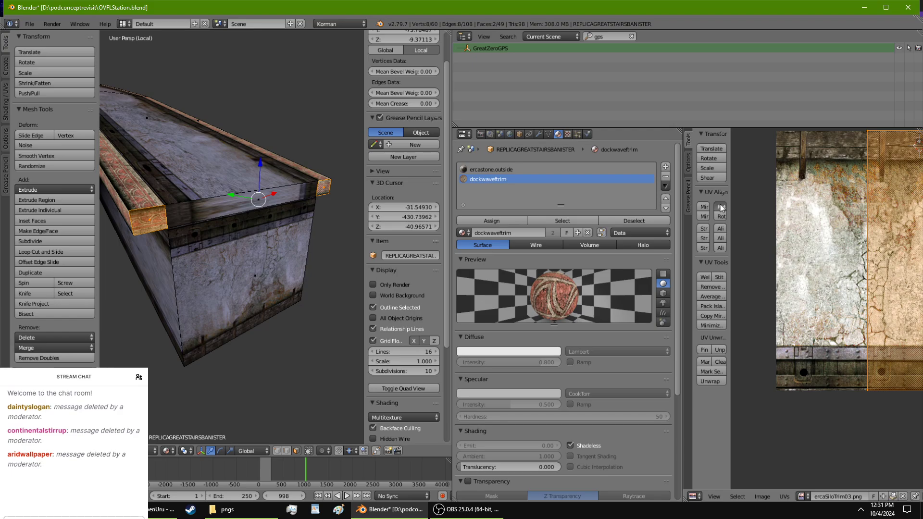
{"action": "left_click", "coordinate": [720, 207]}
{"action": "left_click", "coordinate": [720, 208]}
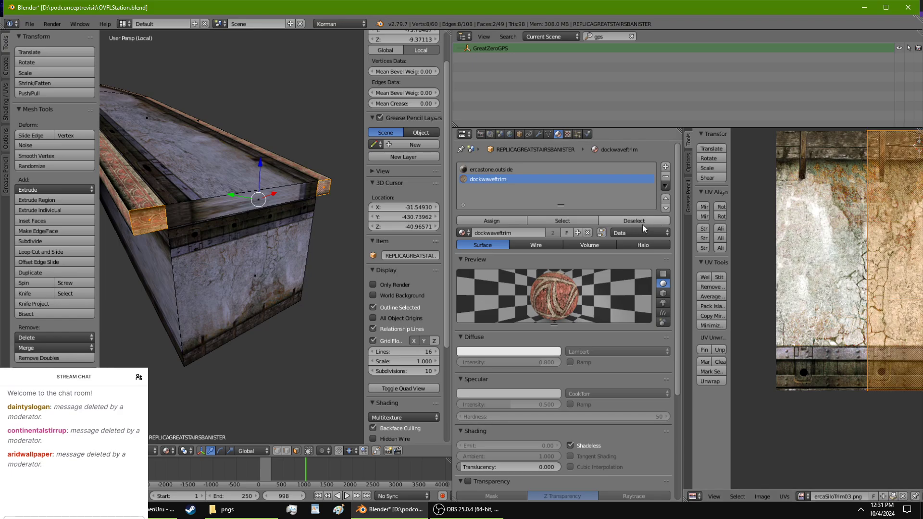
{"action": "left_click", "coordinate": [716, 208]}
{"action": "left_click", "coordinate": [715, 208]}
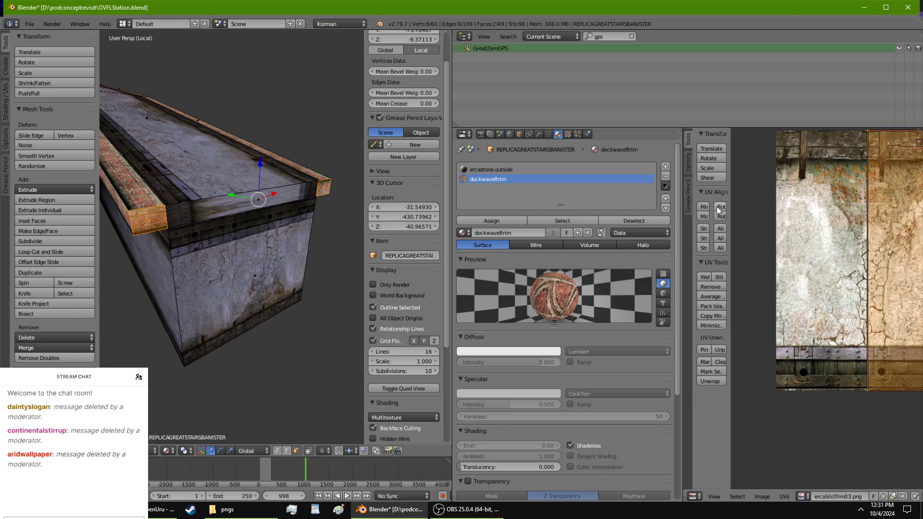
{"action": "left_click", "coordinate": [717, 208]}
{"action": "left_click", "coordinate": [718, 208]}
{"action": "left_click", "coordinate": [719, 208]}
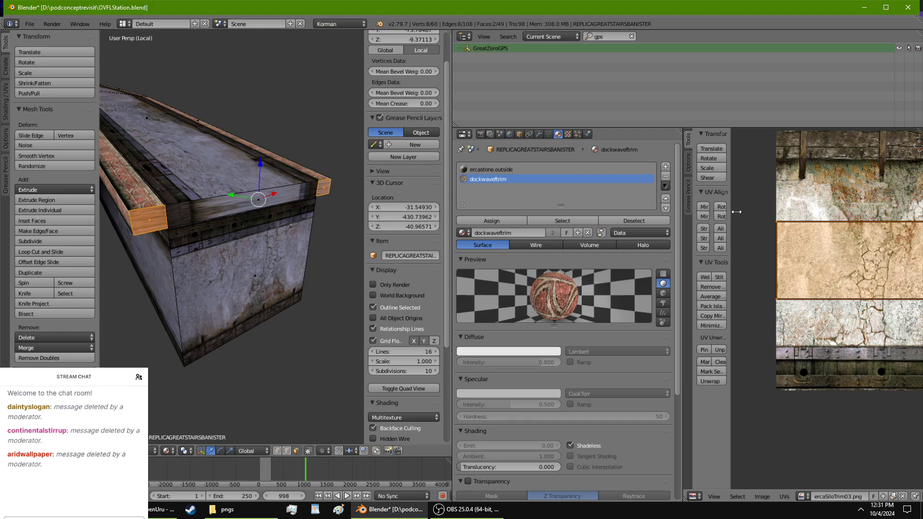
Step: Scale the end faces' UVs about 3.35 times along Y to the full image height, and narrow them along X
{"action": "key", "text": "s"}
{"action": "key", "text": "y"}
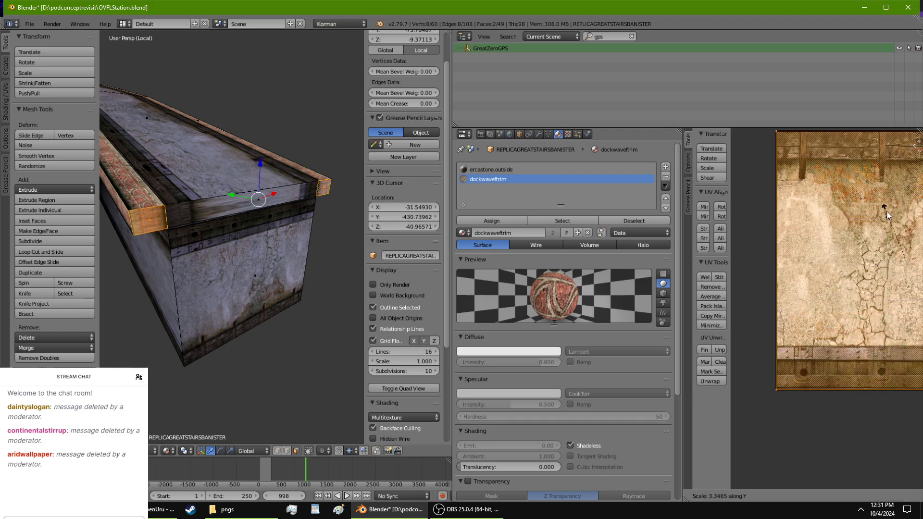
{"action": "left_click", "coordinate": [887, 211]}
{"action": "key", "text": "s"}
{"action": "key", "text": "x"}
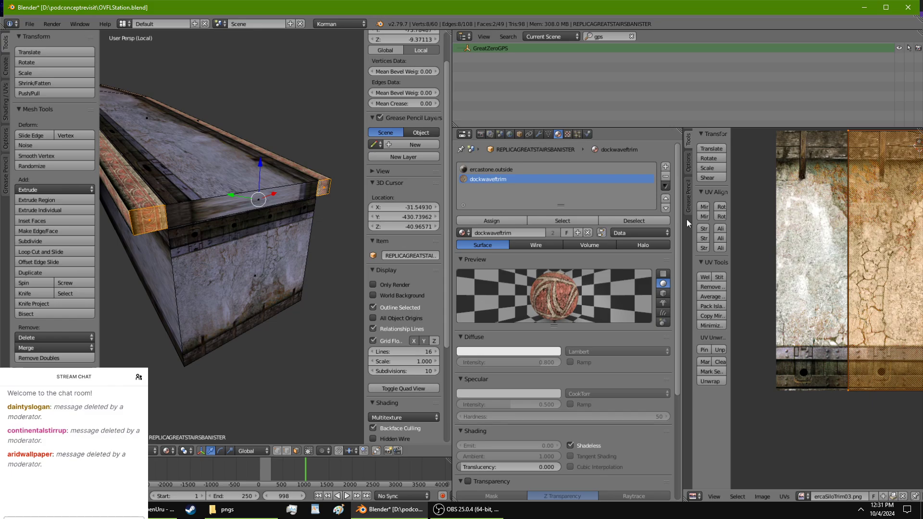
Step: Select the four consecutive top faces along one of the banister's trim strips
{"action": "middle_click_drag", "start_coordinate": [283, 267], "coordinate": [247, 268]}
{"action": "scroll", "coordinate": [296, 251], "scroll_direction": "up", "scroll_amount": 2}
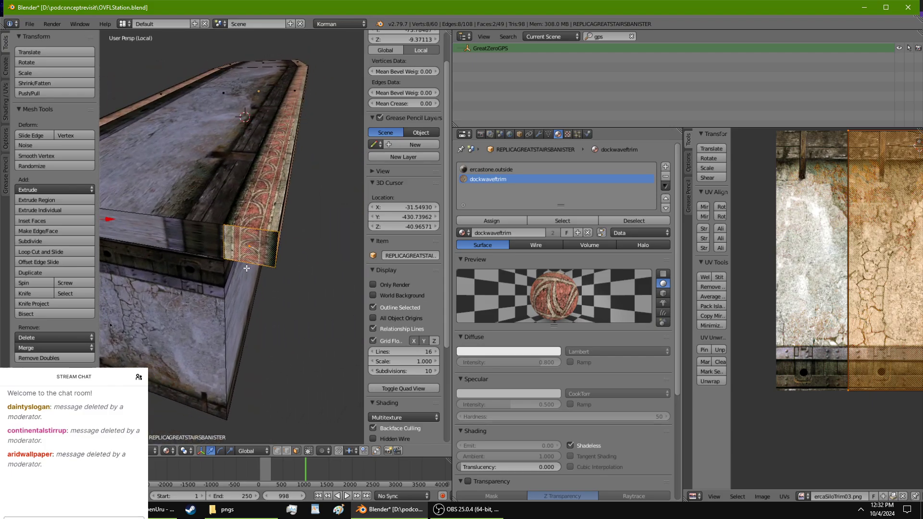
{"action": "right_click", "coordinate": [267, 205]}
{"action": "middle_click_drag", "start_coordinate": [268, 205], "coordinate": [356, 254]}
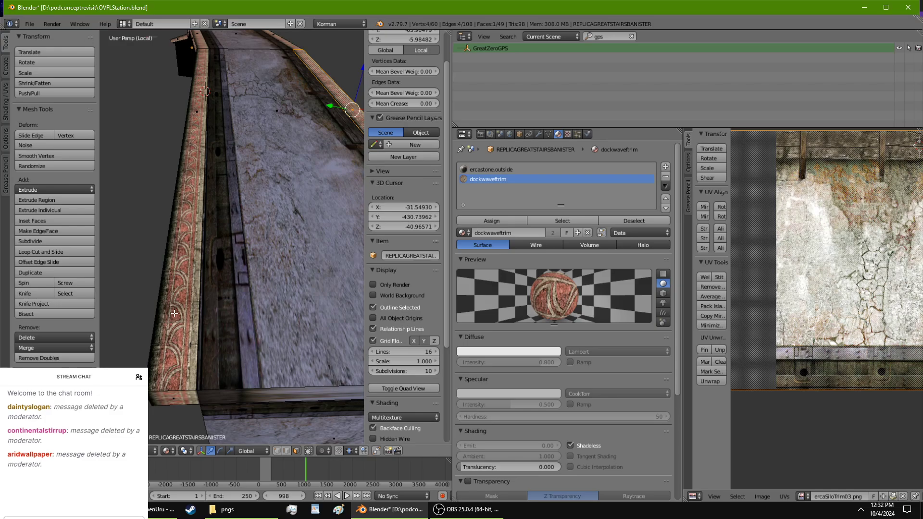
{"action": "middle_click_drag", "start_coordinate": [183, 299], "coordinate": [156, 264]}
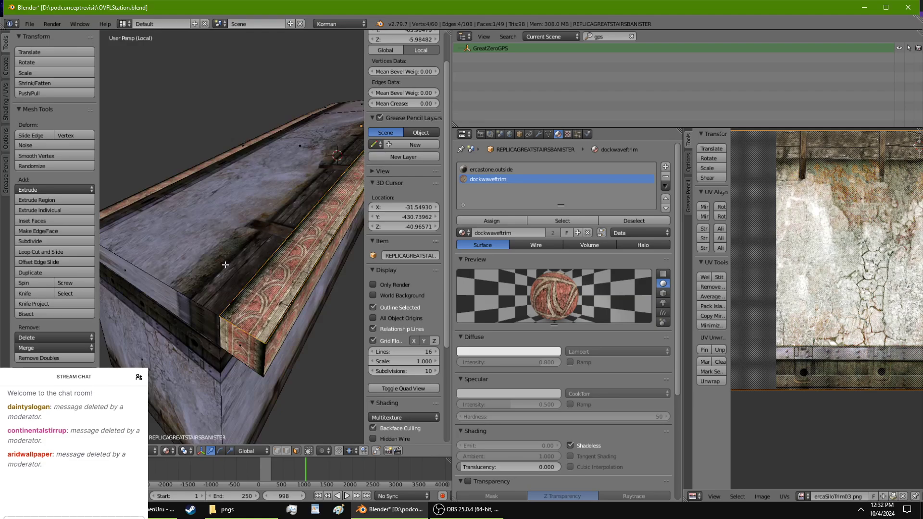
{"action": "middle_click_drag", "start_coordinate": [225, 264], "coordinate": [269, 236]}
{"action": "right_click", "coordinate": [328, 253], "text": "shift"}
{"action": "middle_click_drag", "start_coordinate": [423, 468], "coordinate": [326, 434]}
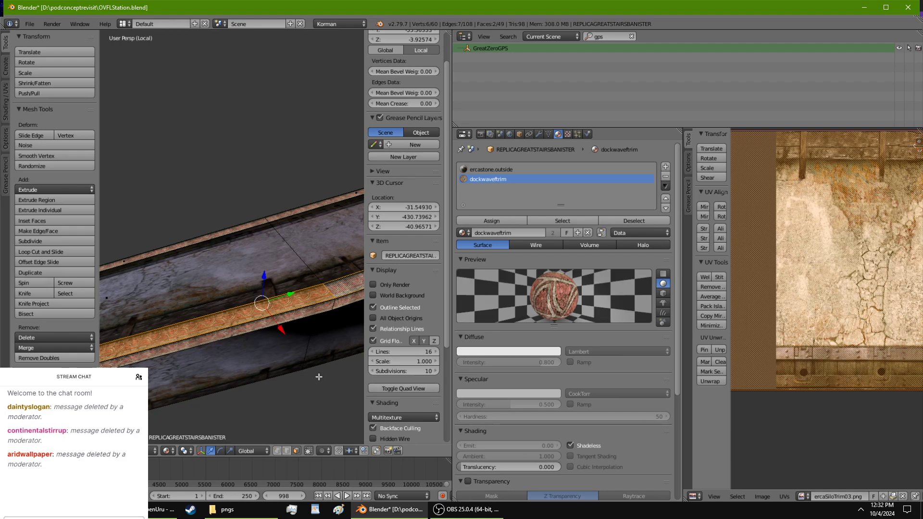
{"action": "scroll", "coordinate": [318, 377], "scroll_direction": "down", "scroll_amount": 1}
{"action": "middle_click_drag", "start_coordinate": [209, 358], "coordinate": [307, 336]}
{"action": "middle_click_drag", "start_coordinate": [307, 336], "coordinate": [286, 315], "text": "shift"}
{"action": "right_click", "coordinate": [292, 234], "text": "shift"}
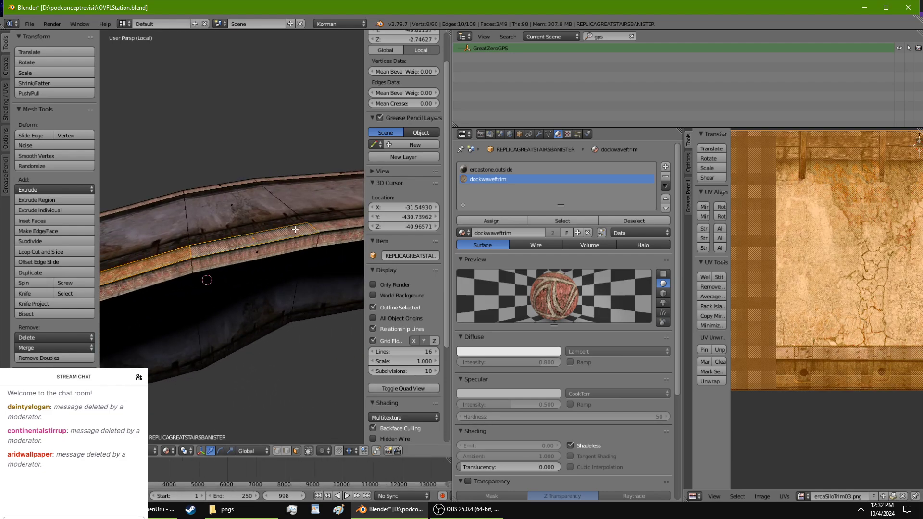
{"action": "right_click", "coordinate": [318, 227], "text": "shift"}
{"action": "middle_click_drag", "start_coordinate": [329, 230], "coordinate": [194, 333], "text": "shift"}
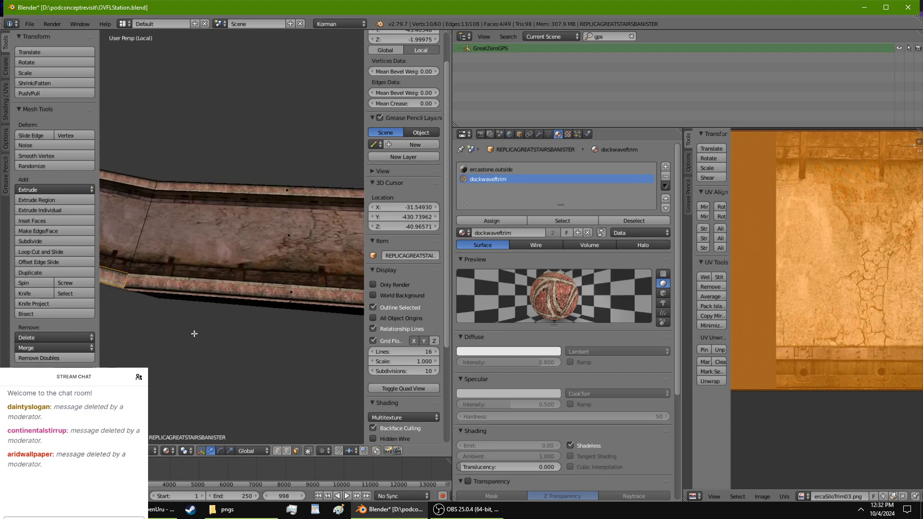
{"action": "right_click", "coordinate": [259, 287], "text": "shift"}
{"action": "middle_click_drag", "start_coordinate": [260, 288], "coordinate": [148, 357]}
{"action": "right_click", "coordinate": [312, 334], "text": "shift"}
{"action": "scroll", "coordinate": [148, 357], "scroll_direction": "down", "scroll_amount": 1}
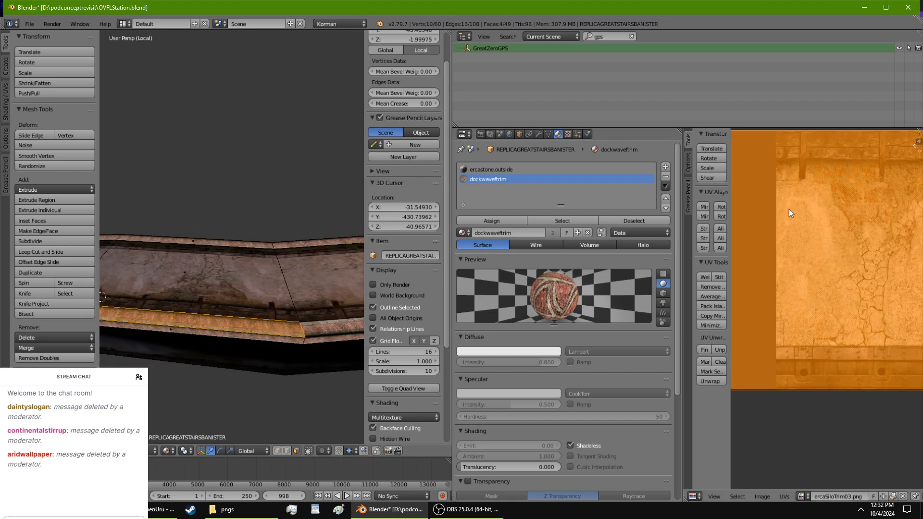
Step: Select the four outer side faces along the same trim strip and leave edit mode
{"action": "middle_click_drag", "start_coordinate": [318, 246], "coordinate": [166, 369]}
{"action": "right_click", "coordinate": [318, 246]}
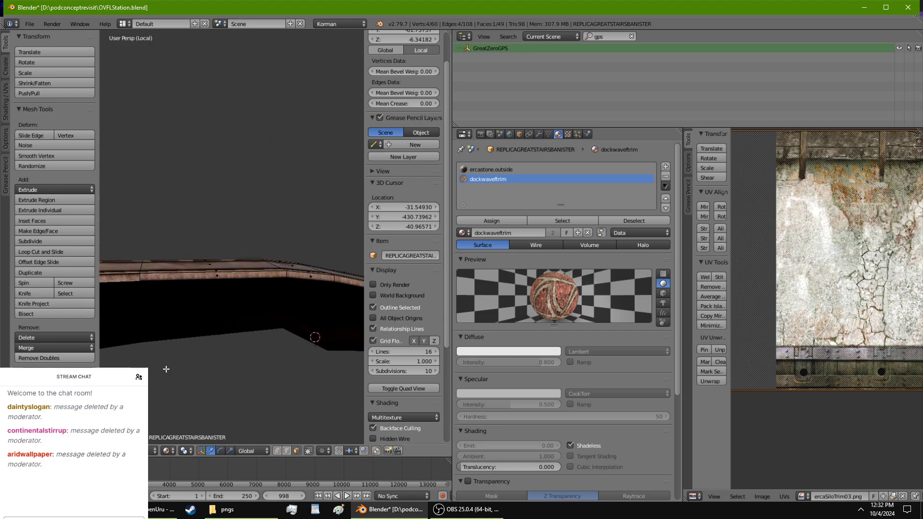
{"action": "key", "text": "l"}
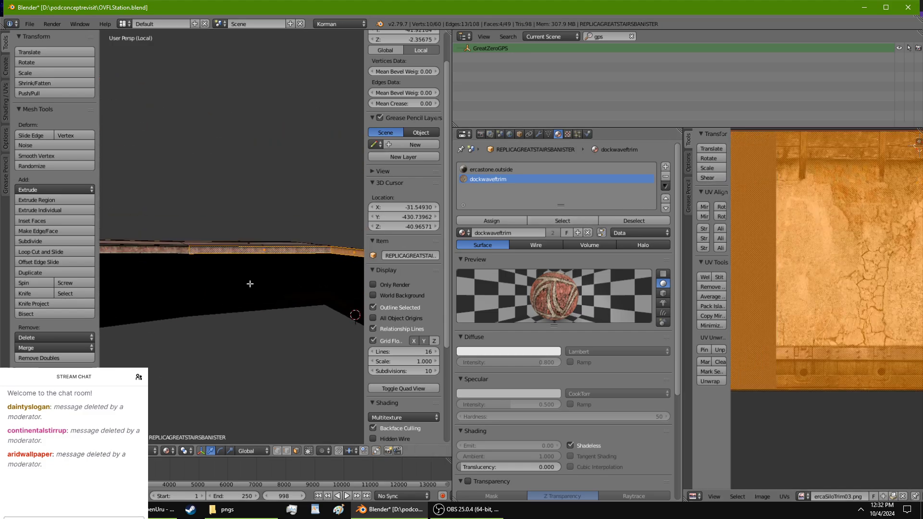
{"action": "middle_click_drag", "start_coordinate": [250, 283], "coordinate": [283, 304], "text": "shift"}
{"action": "scroll", "coordinate": [292, 259], "scroll_direction": "up", "scroll_amount": 2}
{"action": "key", "text": "Tab"}
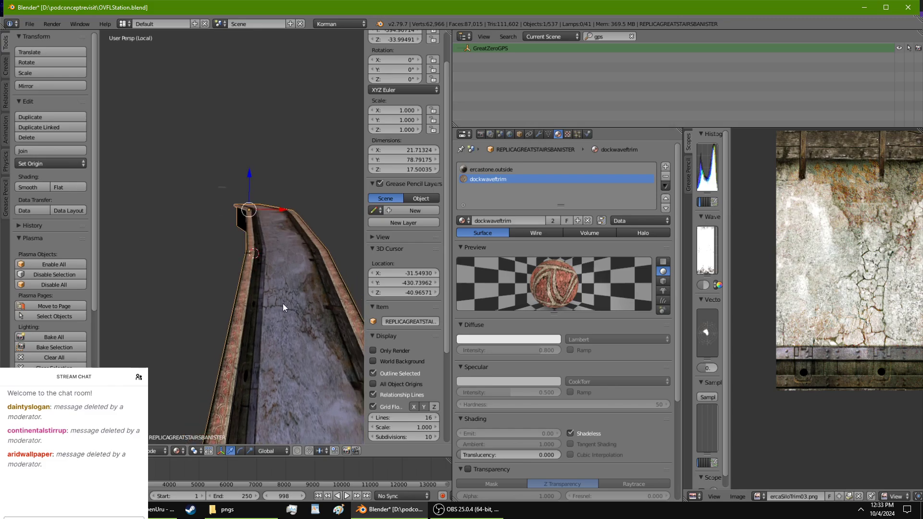
{"action": "key", "text": "alt+Tab"}
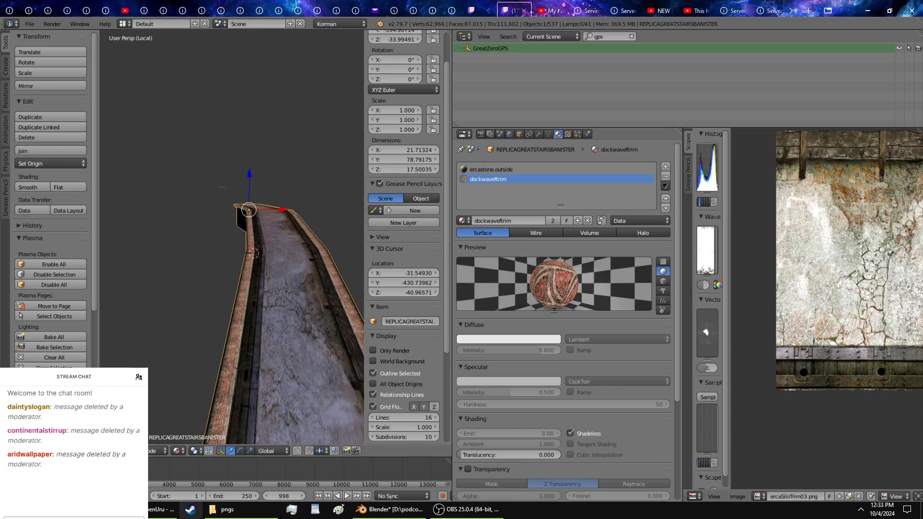
{"action": "key", "text": "alt+Tab"}
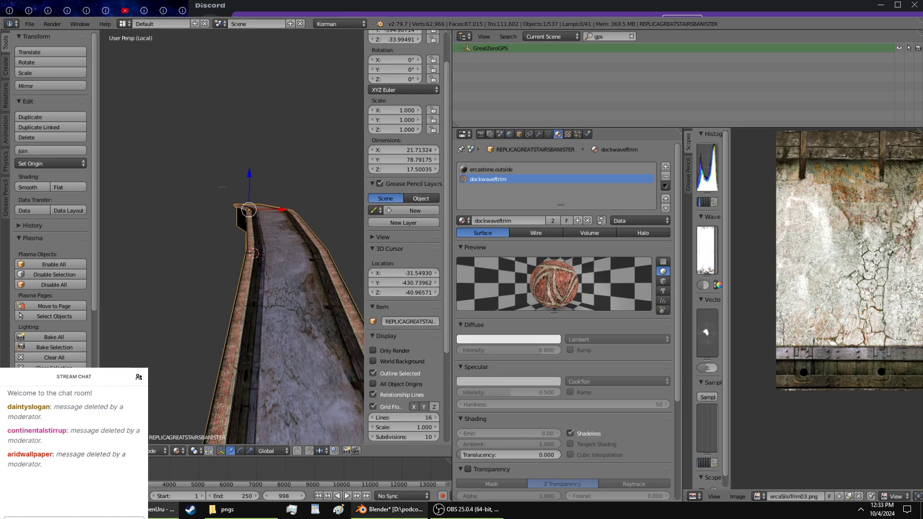
{"action": "left_click", "coordinate": [389, 509]}
Step: Add a new material slot to the banister with a new material named ISLMTIMELINE
{"action": "scroll", "coordinate": [319, 267], "scroll_direction": "down", "scroll_amount": 2}
{"action": "middle_click_drag", "start_coordinate": [319, 267], "coordinate": [313, 238]}
{"action": "left_click", "coordinate": [665, 166]}
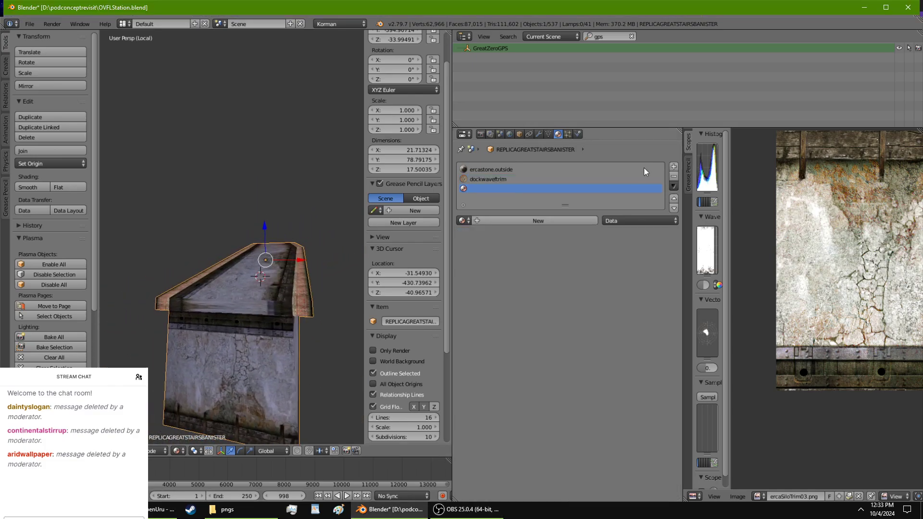
{"action": "left_click", "coordinate": [477, 220]}
{"action": "left_click", "coordinate": [477, 220]}
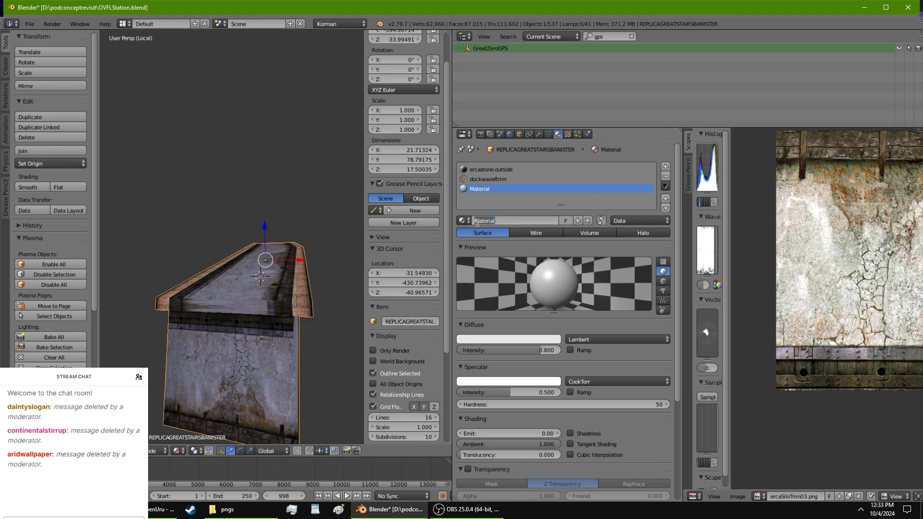
{"action": "key", "text": "BackSpace"}
{"action": "type", "text": "ISLMTIMELINE"}
{"action": "key", "text": "Return"}
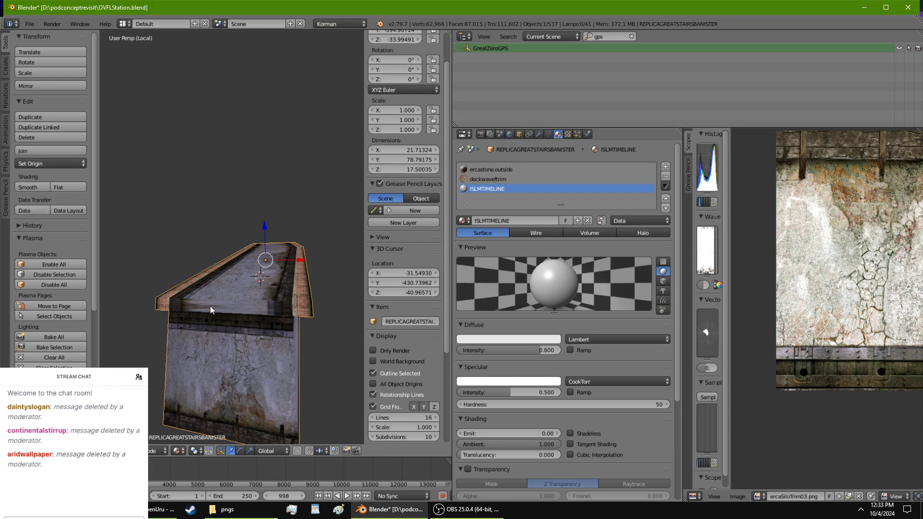
Step: Try the dockwaveftrim material on the narrow end face between the trim strips, with its UVs reset
{"action": "key", "text": "Tab"}
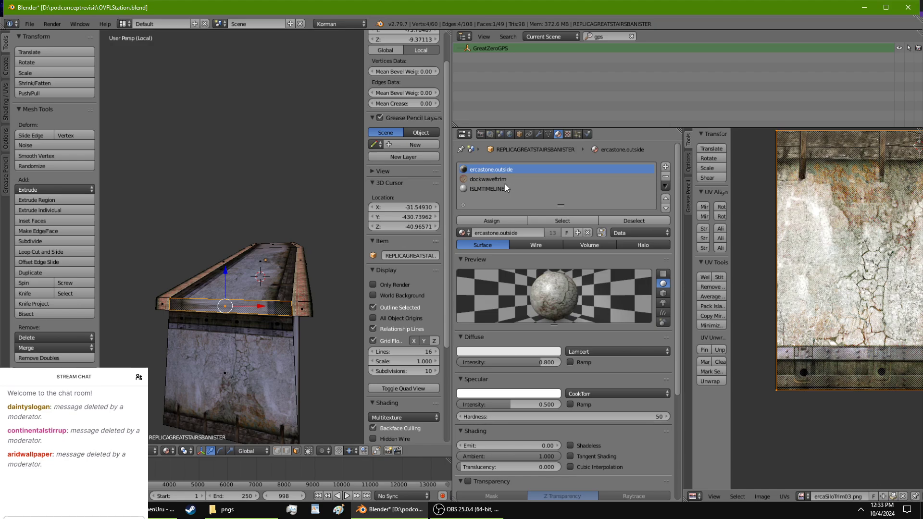
{"action": "left_click", "coordinate": [503, 179]}
{"action": "key", "text": "u"}
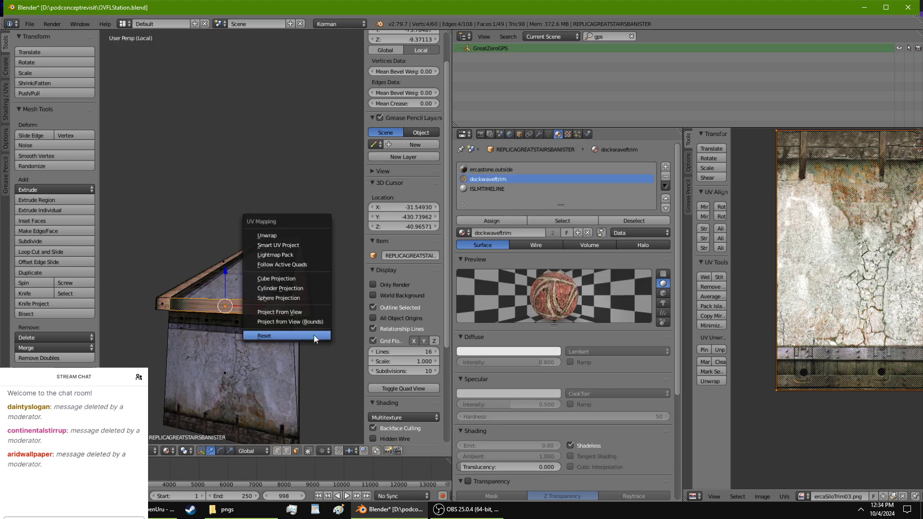
{"action": "left_click", "coordinate": [313, 335]}
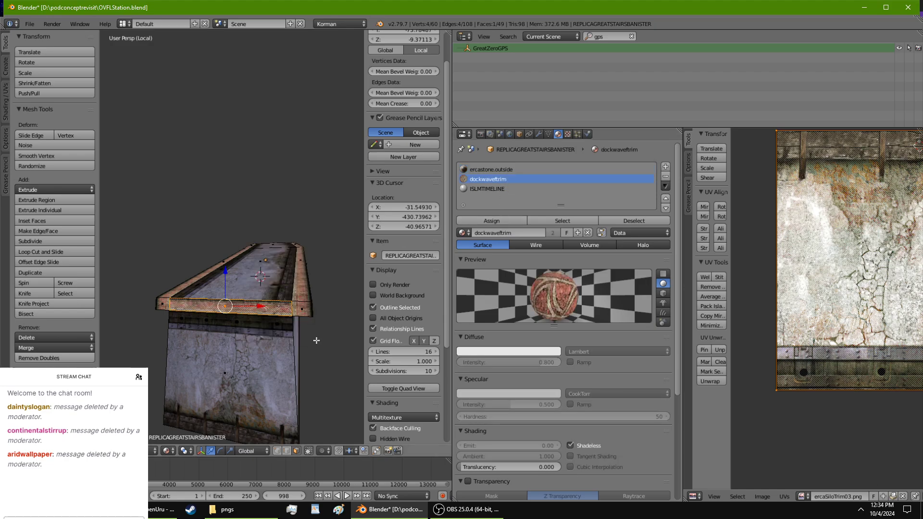
{"action": "scroll", "coordinate": [316, 341], "scroll_direction": "up", "scroll_amount": 3}
{"action": "middle_click_drag", "start_coordinate": [316, 340], "coordinate": [314, 292]}
{"action": "scroll", "coordinate": [325, 309], "scroll_direction": "up", "scroll_amount": 4}
{"action": "scroll", "coordinate": [315, 291], "scroll_direction": "down", "scroll_amount": 2}
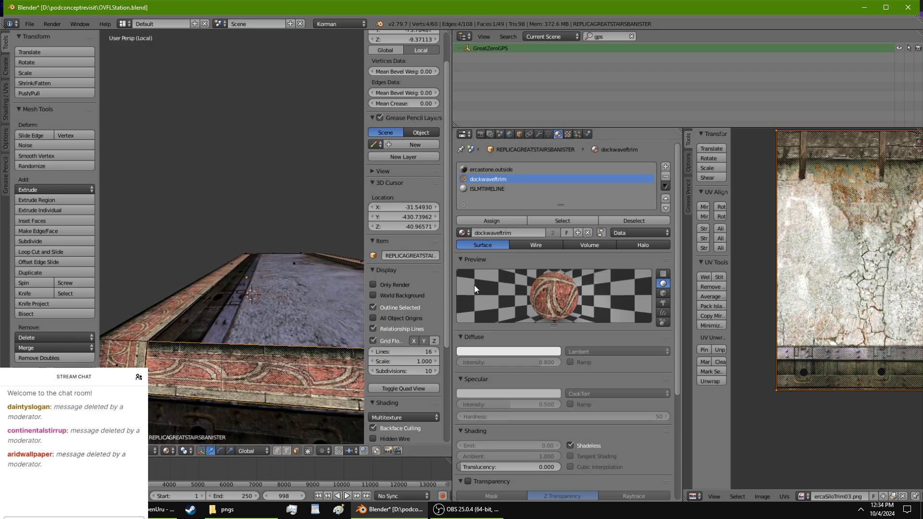
Step: Assign ercastone.outside to the end face between the trim strips and widen its UVs along X well beyond the image
{"action": "left_click", "coordinate": [497, 170]}
{"action": "left_click", "coordinate": [497, 219]}
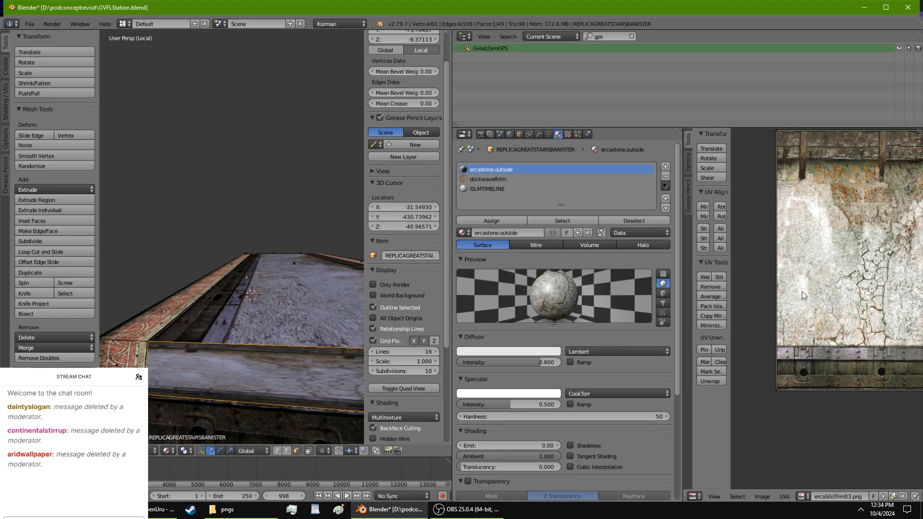
{"action": "key", "text": "s"}
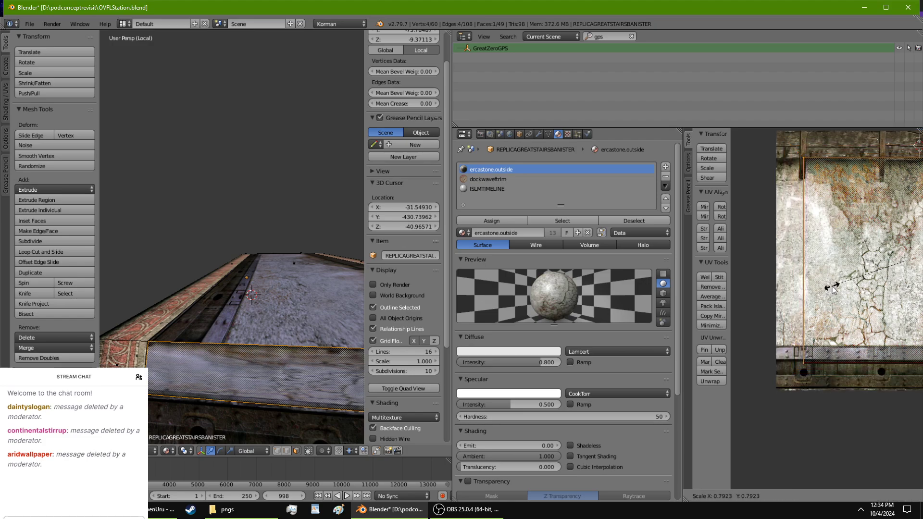
{"action": "key", "text": "x"}
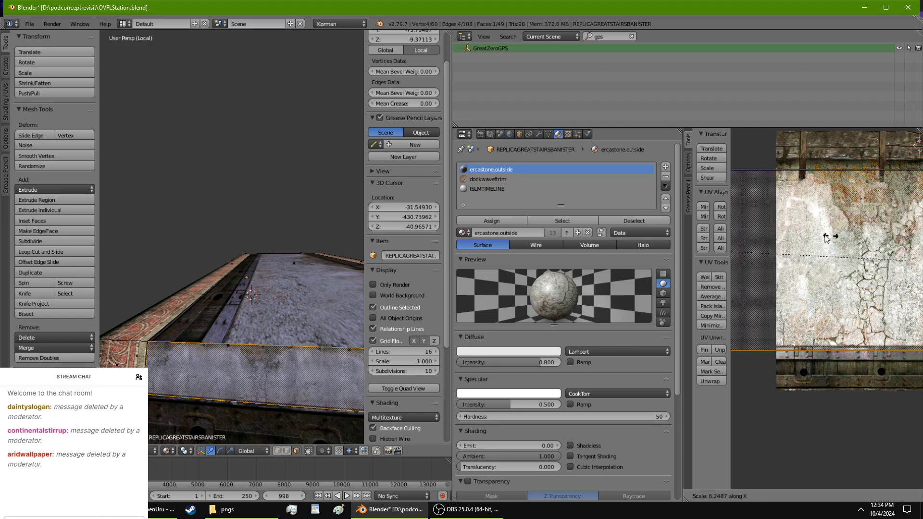
{"action": "left_click", "coordinate": [879, 178]}
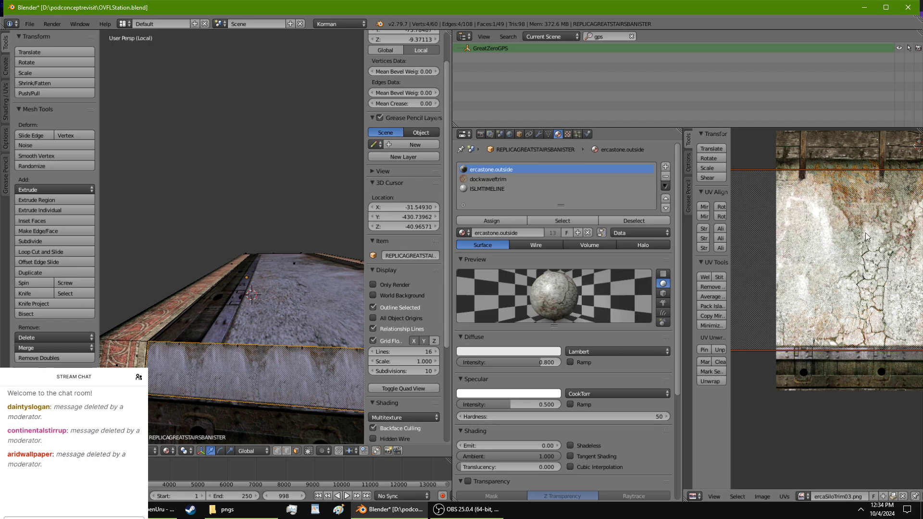
Step: Shrink the end face's UVs along Y into the plaster area, and scale them to about 0.3 along X
{"action": "key", "text": "s"}
{"action": "key", "text": "y"}
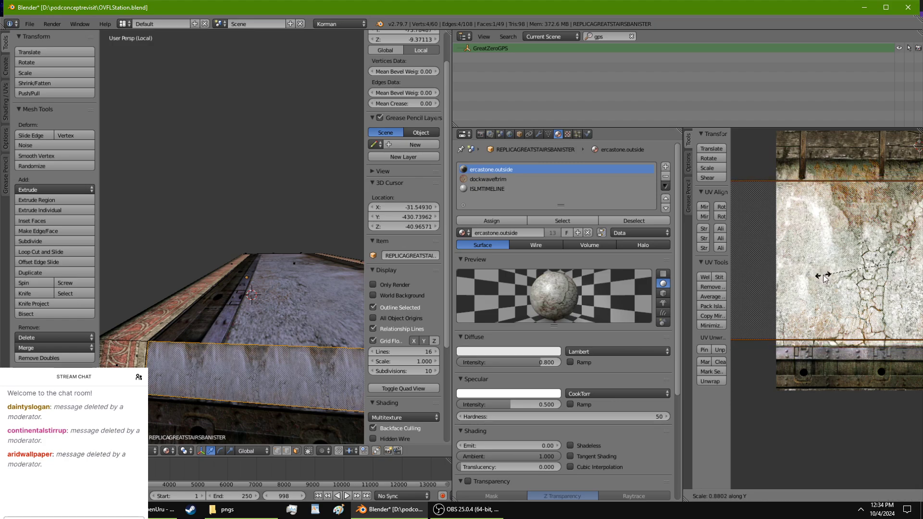
{"action": "left_click", "coordinate": [851, 288]}
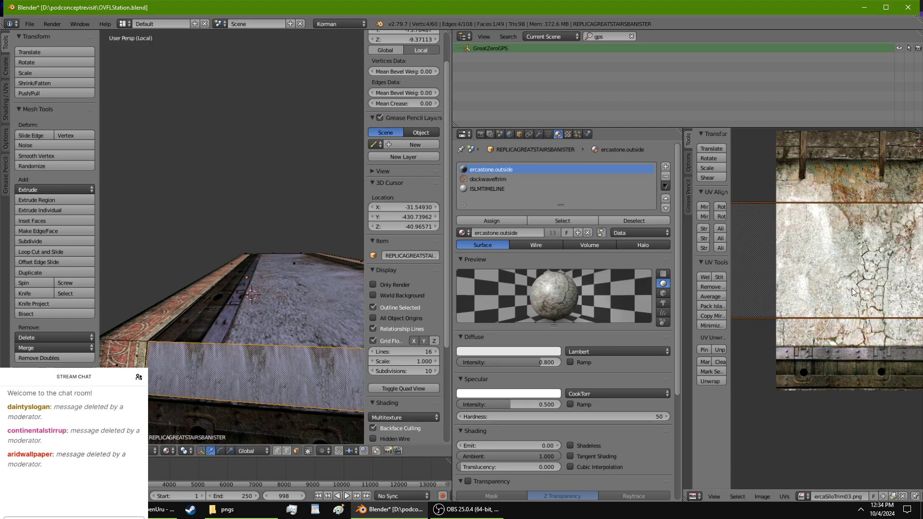
{"action": "key", "text": "s"}
{"action": "key", "text": "x"}
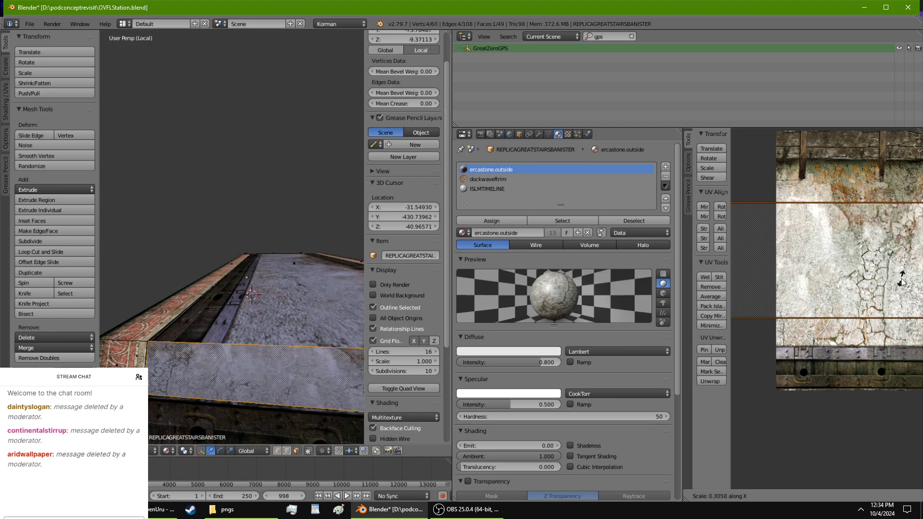
{"action": "left_click", "coordinate": [906, 282]}
Step: Select the banister's five wide top faces from one end to the other and assign them the ISLMTIMELINE material
{"action": "scroll", "coordinate": [258, 283], "scroll_direction": "down", "scroll_amount": 3}
{"action": "mouse_move", "coordinate": [256, 286]}
{"action": "middle_mouse_down"}
{"action": "mouse_move", "coordinate": [225, 292]}
{"action": "mouse_move", "coordinate": [253, 307]}
{"action": "mouse_move", "coordinate": [257, 287]}
{"action": "mouse_move", "coordinate": [331, 287]}
{"action": "mouse_move", "coordinate": [243, 268]}
{"action": "mouse_move", "coordinate": [301, 234]}
{"action": "mouse_move", "coordinate": [109, 226]}
{"action": "mouse_move", "coordinate": [241, 279]}
{"action": "mouse_move", "coordinate": [197, 259]}
{"action": "mouse_move", "coordinate": [359, 301]}
{"action": "mouse_move", "coordinate": [333, 315]}
{"action": "mouse_move", "coordinate": [281, 314]}
{"action": "mouse_move", "coordinate": [180, 286]}
{"action": "mouse_move", "coordinate": [209, 260]}
{"action": "mouse_move", "coordinate": [194, 262]}
{"action": "mouse_move", "coordinate": [333, 262]}
{"action": "middle_mouse_up"}
{"action": "scroll", "coordinate": [403, 240], "scroll_direction": "down", "scroll_amount": 4}
{"action": "scroll", "coordinate": [180, 287], "scroll_direction": "up", "scroll_amount": 4}
{"action": "scroll", "coordinate": [199, 282], "scroll_direction": "up", "scroll_amount": 2}
{"action": "right_click", "coordinate": [341, 226]}
{"action": "right_click", "coordinate": [338, 355], "text": "shift"}
{"action": "scroll", "coordinate": [334, 367], "scroll_direction": "down", "scroll_amount": 5}
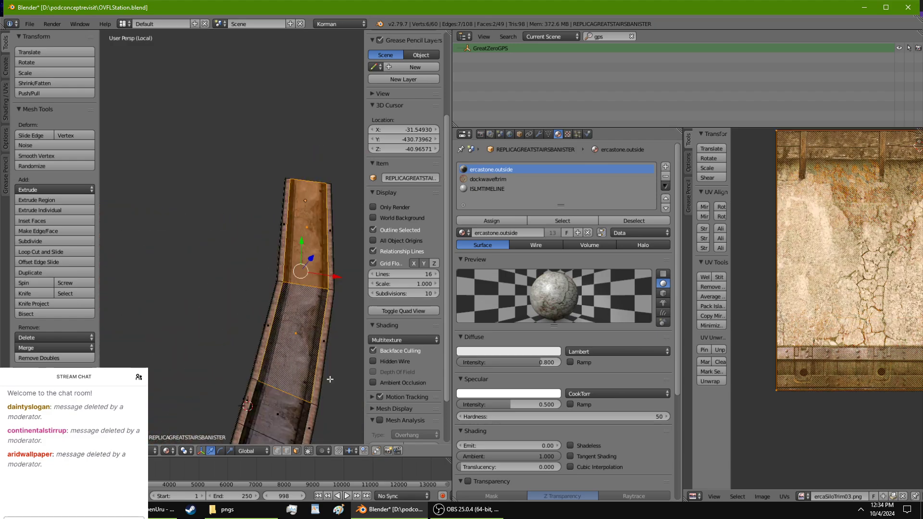
{"action": "middle_click_drag", "start_coordinate": [329, 378], "coordinate": [321, 271], "text": "shift"}
{"action": "right_click", "coordinate": [297, 221], "text": "shift"}
{"action": "right_click", "coordinate": [286, 255], "text": "shift"}
{"action": "right_click", "coordinate": [240, 360], "text": "shift"}
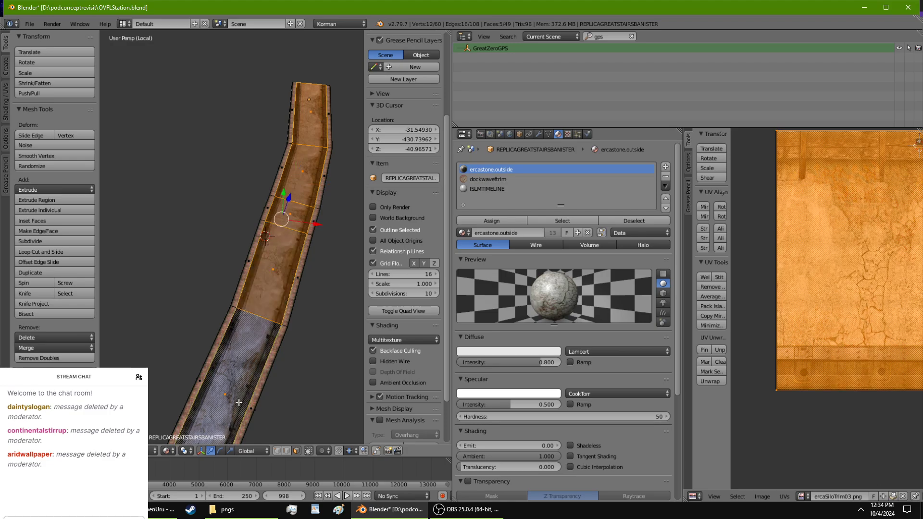
{"action": "middle_click_drag", "start_coordinate": [243, 358], "coordinate": [285, 333]}
{"action": "scroll", "coordinate": [298, 322], "scroll_direction": "down", "scroll_amount": 1}
{"action": "left_click", "coordinate": [476, 188]}
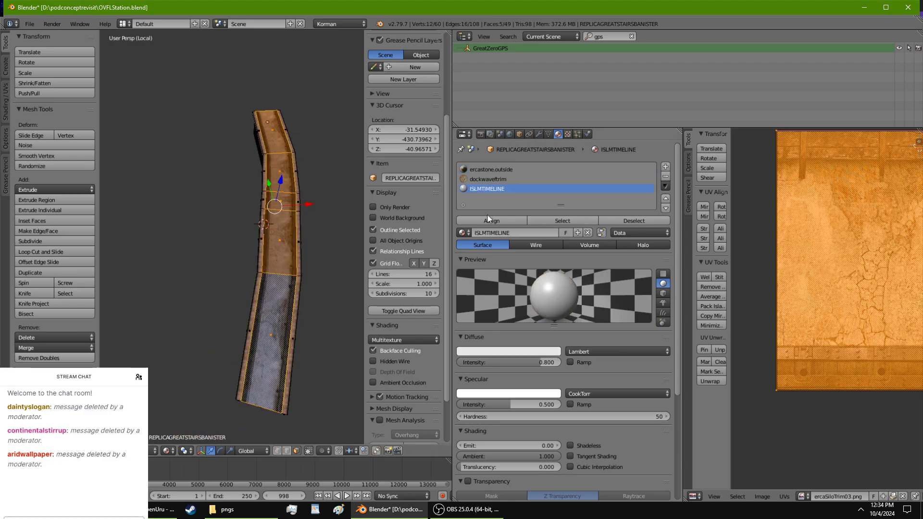
{"action": "left_click", "coordinate": [488, 218]}
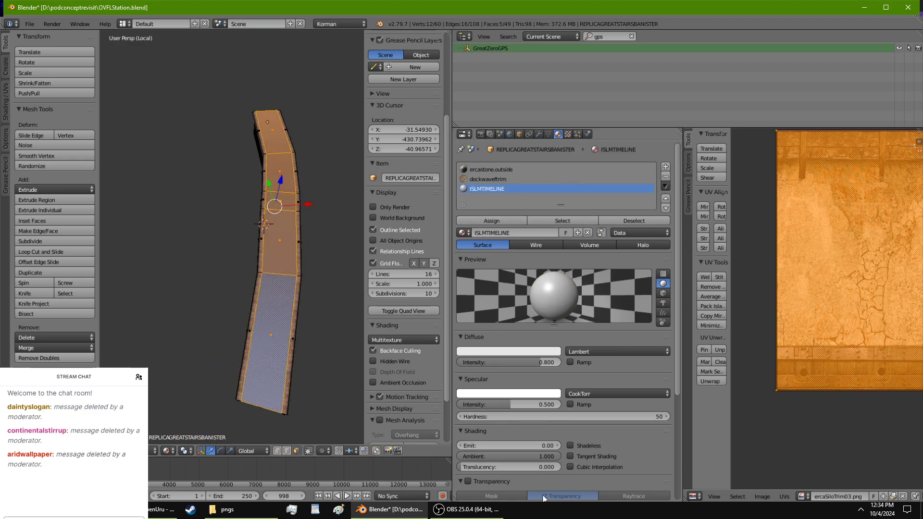
Step: Open the ISLMTIMELINE material's light group list, and add a texture named islmtimeline mapped with UVMap
{"action": "scroll", "coordinate": [502, 353], "scroll_direction": "down", "scroll_amount": 8}
{"action": "left_click", "coordinate": [508, 471]}
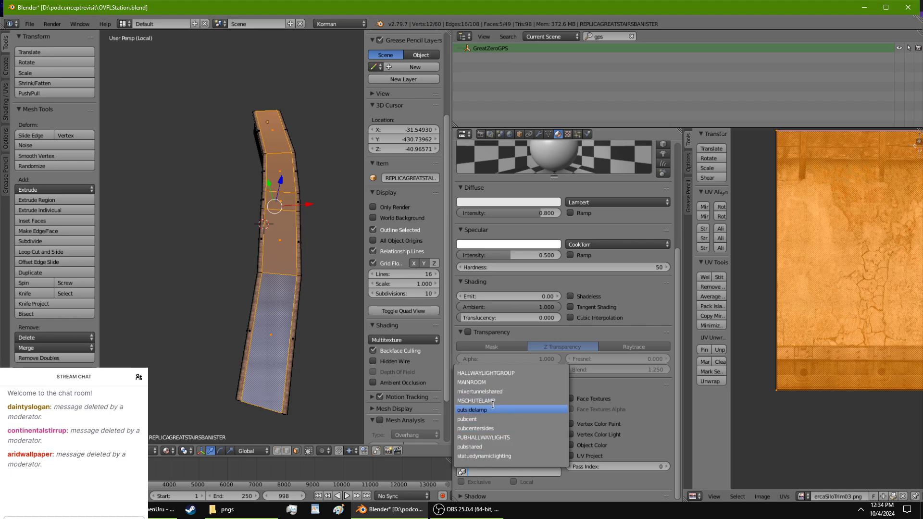
{"action": "left_click", "coordinate": [569, 134]}
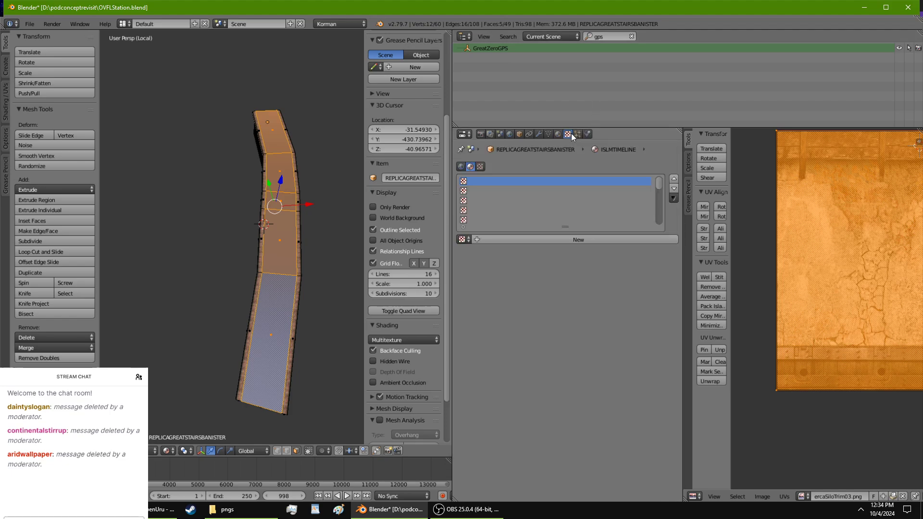
{"action": "left_click", "coordinate": [574, 240]}
{"action": "left_click", "coordinate": [571, 241]}
{"action": "type", "text": "islm"}
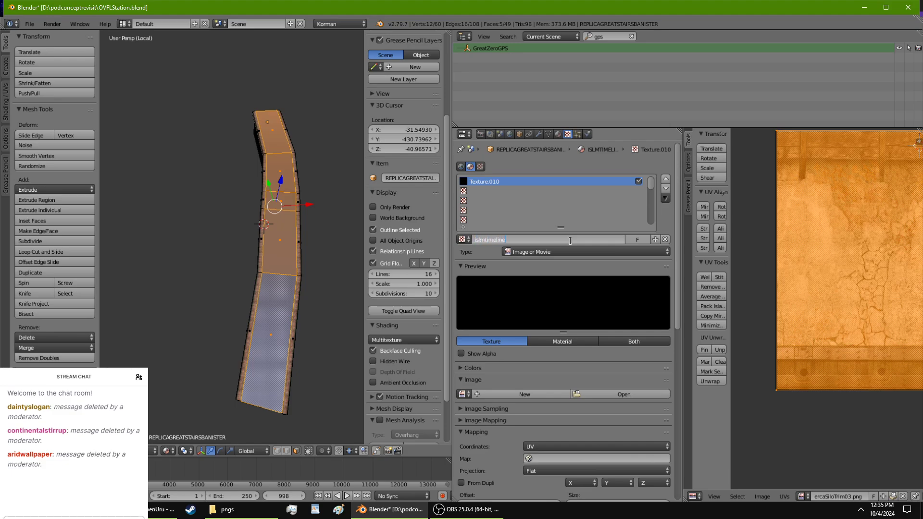
{"action": "type", "text": "timeline"}
{"action": "key", "text": "Return"}
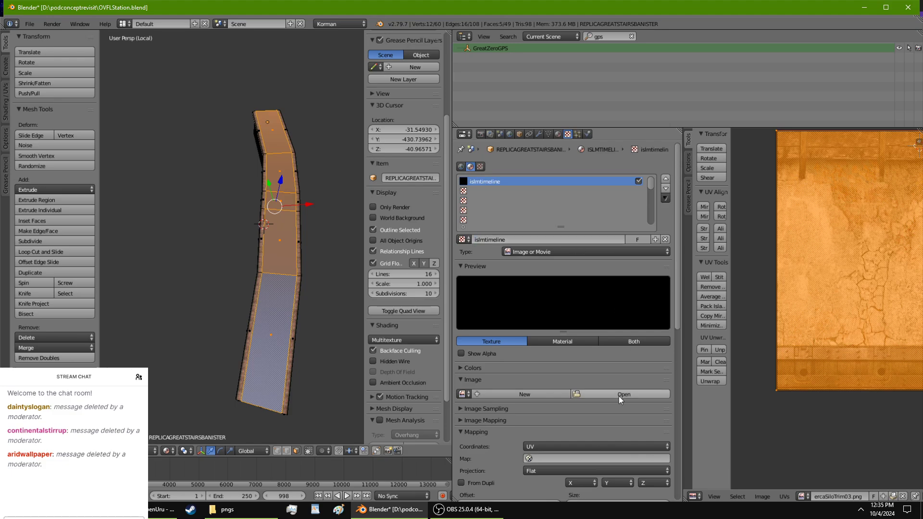
{"action": "left_click", "coordinate": [571, 458]}
{"action": "left_click", "coordinate": [543, 359]}
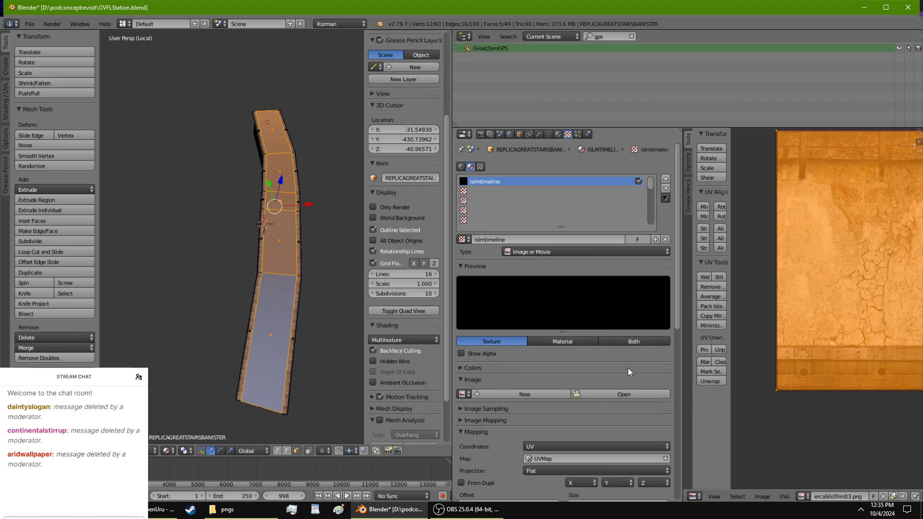
Step: Load islmTimeLineBlock.png from the pngs texture folder as the islmtimeline texture's image
{"action": "left_click", "coordinate": [617, 393]}
{"action": "left_click", "coordinate": [74, 192]}
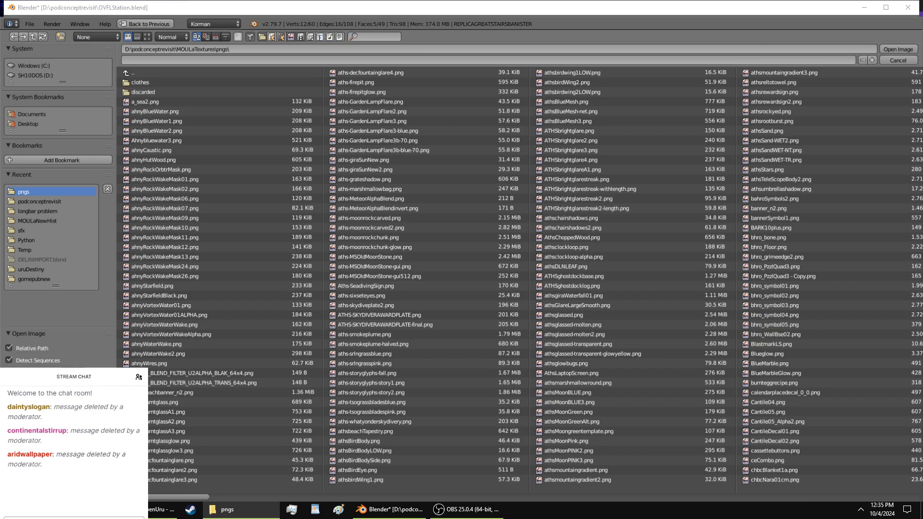
{"action": "left_click", "coordinate": [457, 7]}
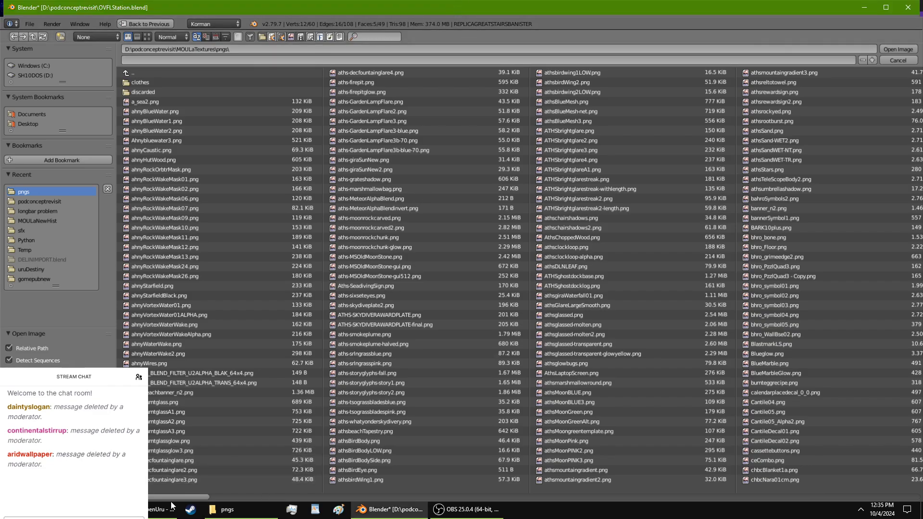
{"action": "left_click_drag", "start_coordinate": [161, 497], "coordinate": [575, 484]}
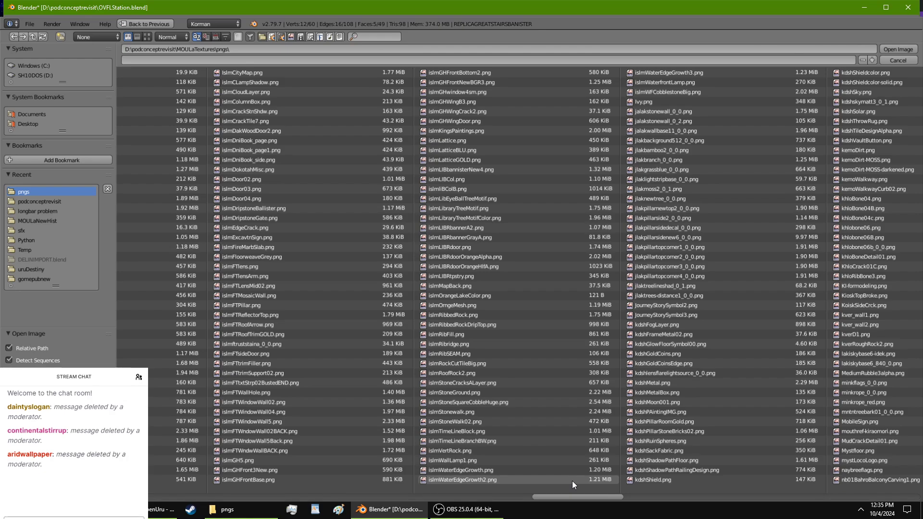
{"action": "left_click", "coordinate": [447, 433]}
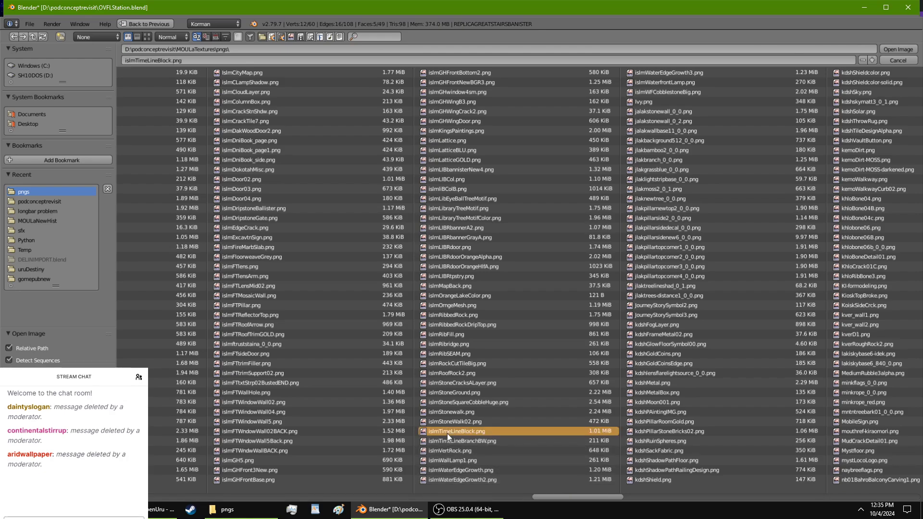
{"action": "double_click", "coordinate": [447, 434]}
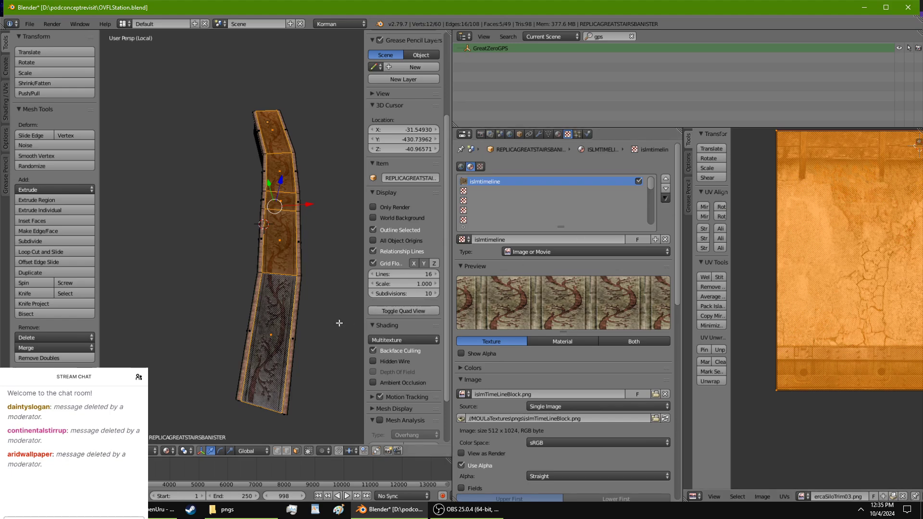
Step: Examine how the timeline artwork runs across the banister's top faces, both in and out of Edit Mode
{"action": "scroll", "coordinate": [339, 322], "scroll_direction": "up", "scroll_amount": 6}
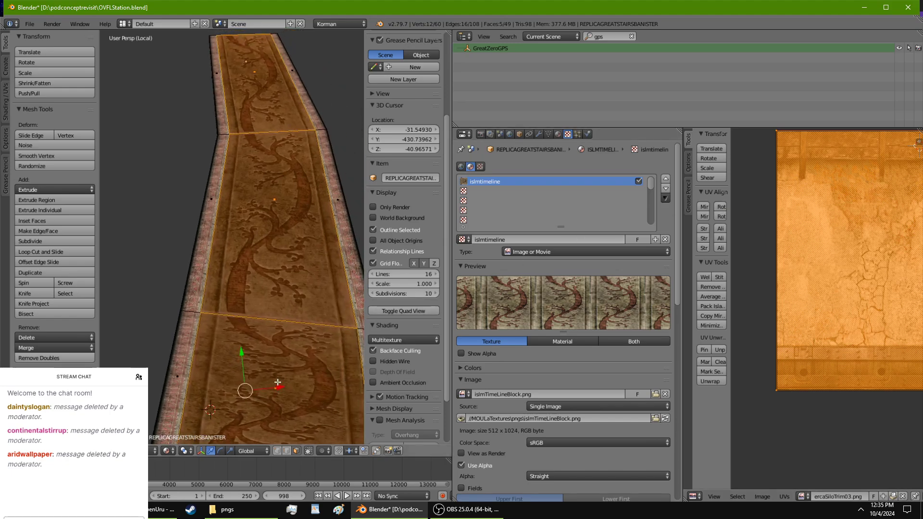
{"action": "mouse_move", "coordinate": [278, 382]}
{"action": "middle_mouse_down"}
{"action": "mouse_move", "coordinate": [267, 401]}
{"action": "mouse_move", "coordinate": [210, 418]}
{"action": "mouse_move", "coordinate": [331, 390]}
{"action": "mouse_move", "coordinate": [116, 329]}
{"action": "mouse_move", "coordinate": [127, 366]}
{"action": "mouse_move", "coordinate": [277, 367]}
{"action": "middle_mouse_up"}
{"action": "scroll", "coordinate": [278, 368], "scroll_direction": "down", "scroll_amount": 6}
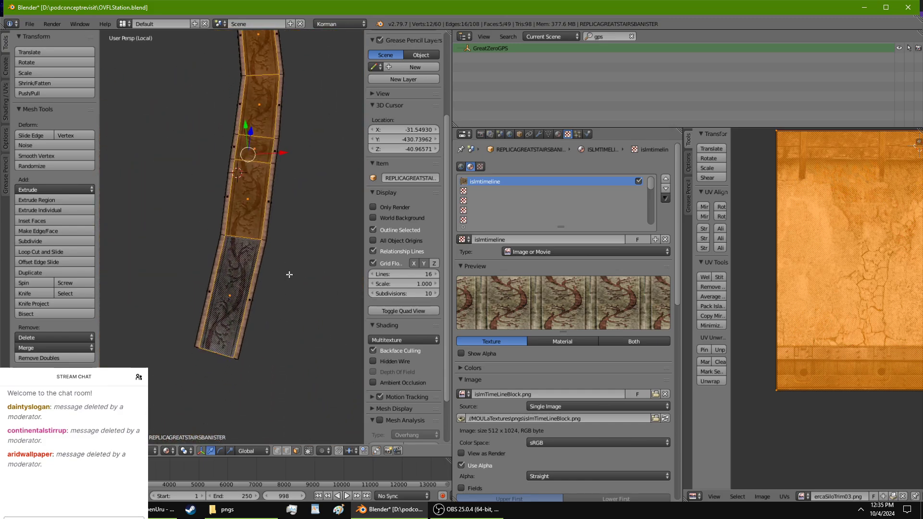
{"action": "scroll", "coordinate": [287, 280], "scroll_direction": "up", "scroll_amount": 5}
{"action": "middle_click_drag", "start_coordinate": [287, 281], "coordinate": [153, 306]}
{"action": "scroll", "coordinate": [246, 295], "scroll_direction": "up", "scroll_amount": 4}
{"action": "key", "text": "Tab"}
{"action": "scroll", "coordinate": [246, 293], "scroll_direction": "up", "scroll_amount": 3}
{"action": "scroll", "coordinate": [238, 316], "scroll_direction": "down", "scroll_amount": 3}
{"action": "scroll", "coordinate": [252, 278], "scroll_direction": "up", "scroll_amount": 5}
{"action": "key", "text": "Tab"}
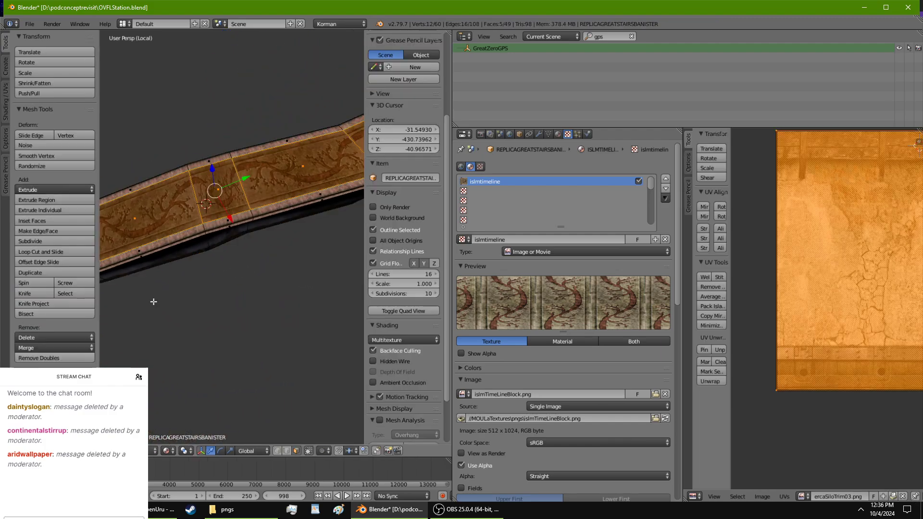
{"action": "key", "text": "s"}
{"action": "key", "text": "y"}
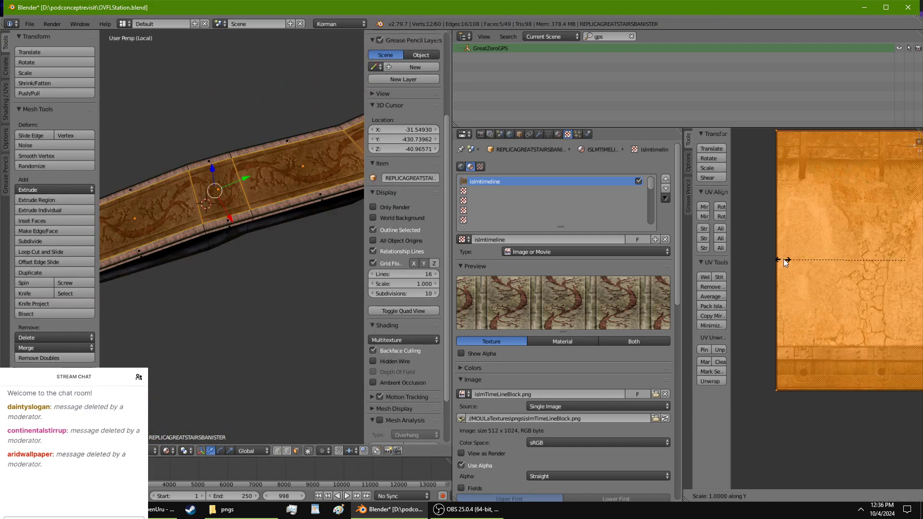
{"action": "left_click", "coordinate": [836, 272]}
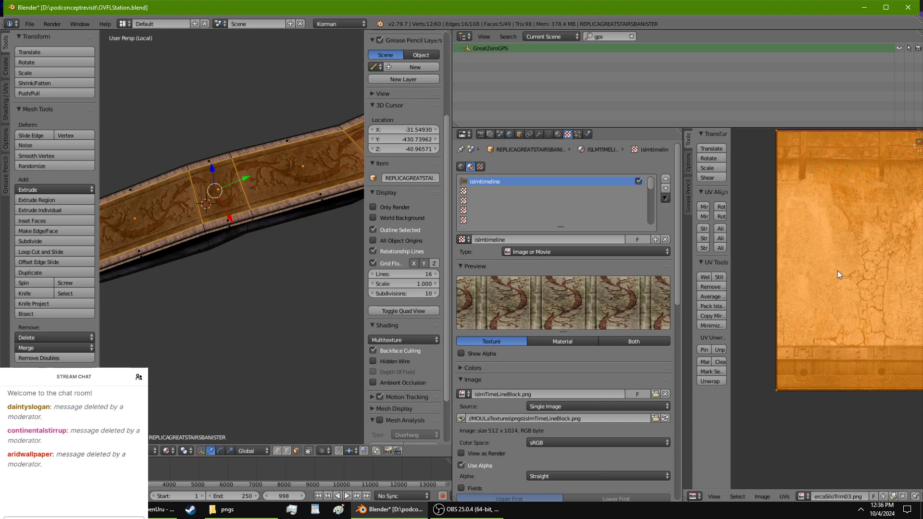
{"action": "middle_click_drag", "start_coordinate": [310, 330], "coordinate": [114, 350]}
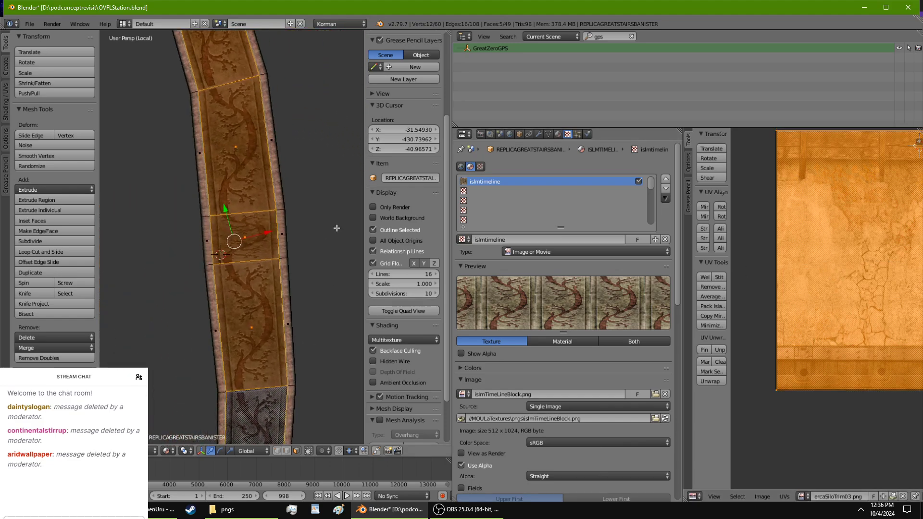
{"action": "key", "text": "u"}
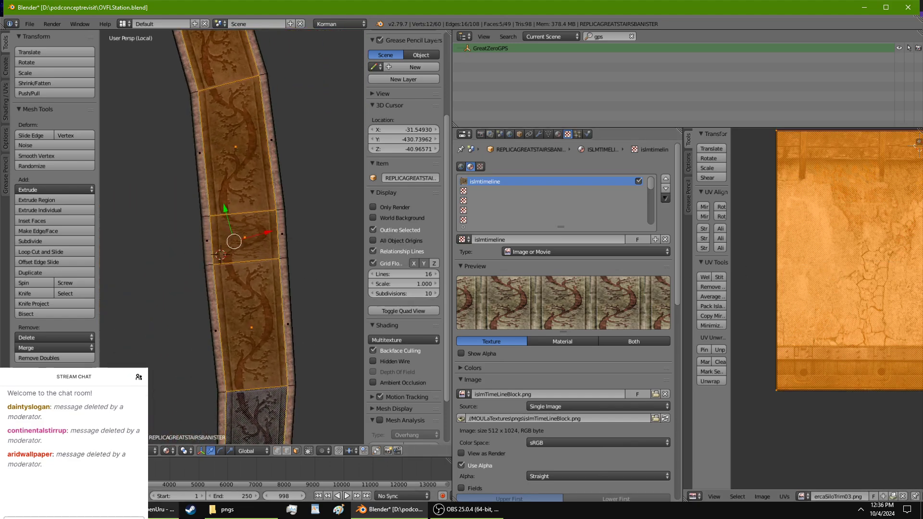
{"action": "left_click", "coordinate": [160, 509]}
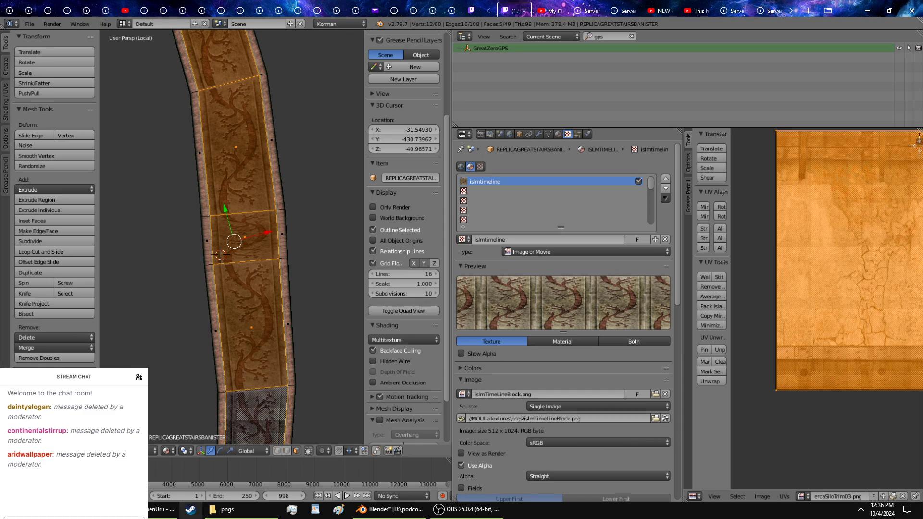
{"action": "left_click", "coordinate": [164, 510]}
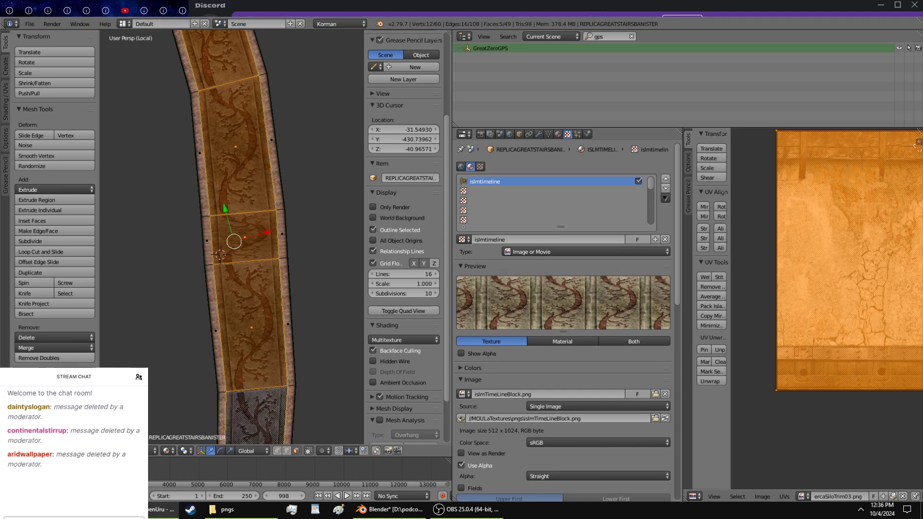
{"action": "left_click", "coordinate": [389, 509]}
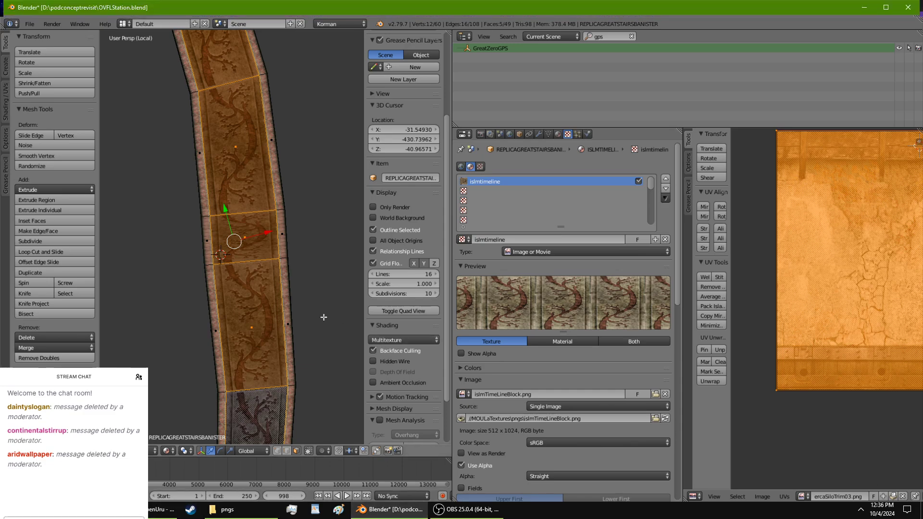
Step: Leave Edit Mode and turn off Shadeless on the banister's dockwaveftrim material
{"action": "middle_click_drag", "start_coordinate": [320, 317], "coordinate": [267, 233]}
{"action": "key", "text": "Tab"}
{"action": "scroll", "coordinate": [284, 292], "scroll_direction": "up", "scroll_amount": 7}
{"action": "left_click", "coordinate": [558, 135]}
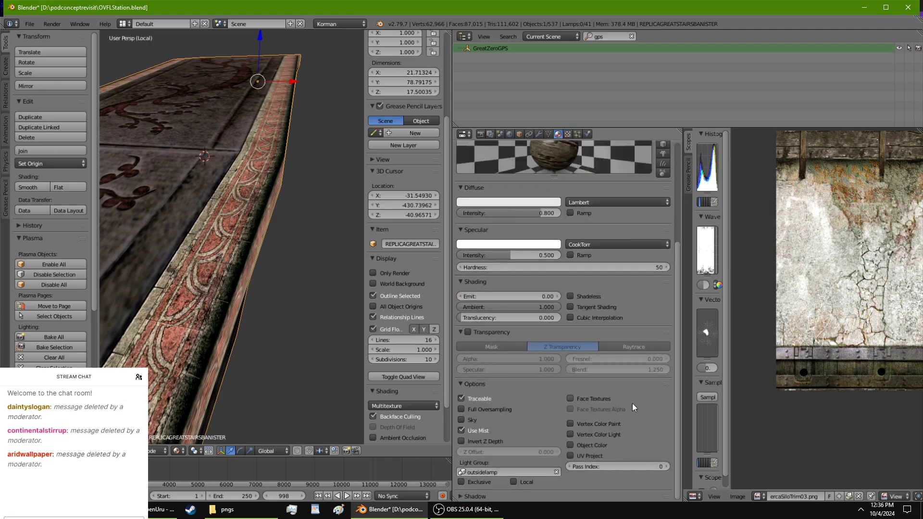
{"action": "scroll", "coordinate": [483, 266], "scroll_direction": "up", "scroll_amount": 6}
{"action": "left_click", "coordinate": [508, 180]}
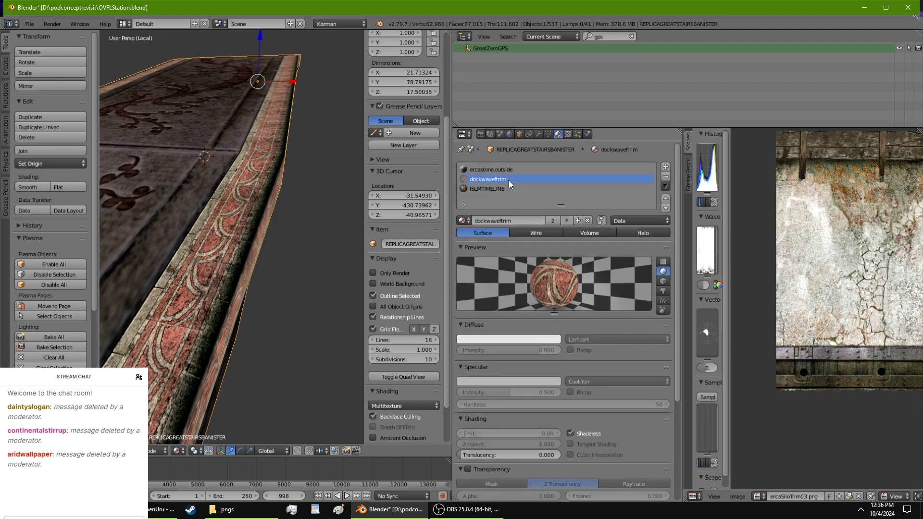
{"action": "left_click", "coordinate": [584, 437]}
Step: Save the scene over OVFLStation.blend and launch a Test Age run for uruDestiny from the World settings
{"action": "mouse_move", "coordinate": [251, 340]}
{"action": "middle_mouse_down"}
{"action": "mouse_move", "coordinate": [271, 351]}
{"action": "mouse_move", "coordinate": [286, 321]}
{"action": "middle_mouse_up"}
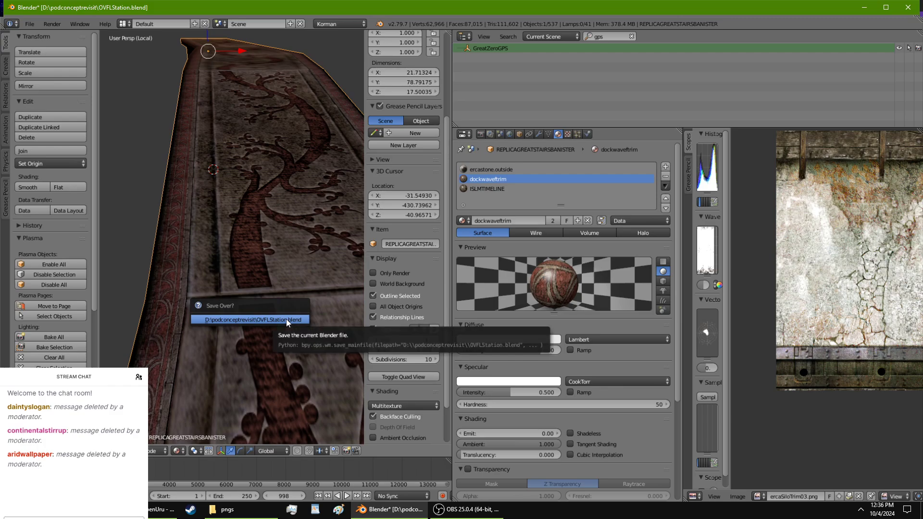
{"action": "left_click", "coordinate": [588, 134]}
{"action": "left_click", "coordinate": [510, 134]}
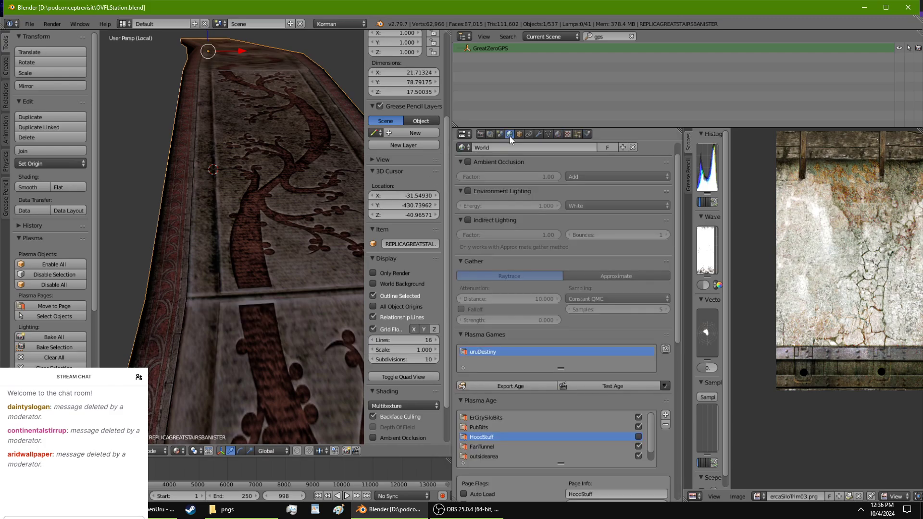
{"action": "left_click", "coordinate": [607, 386]}
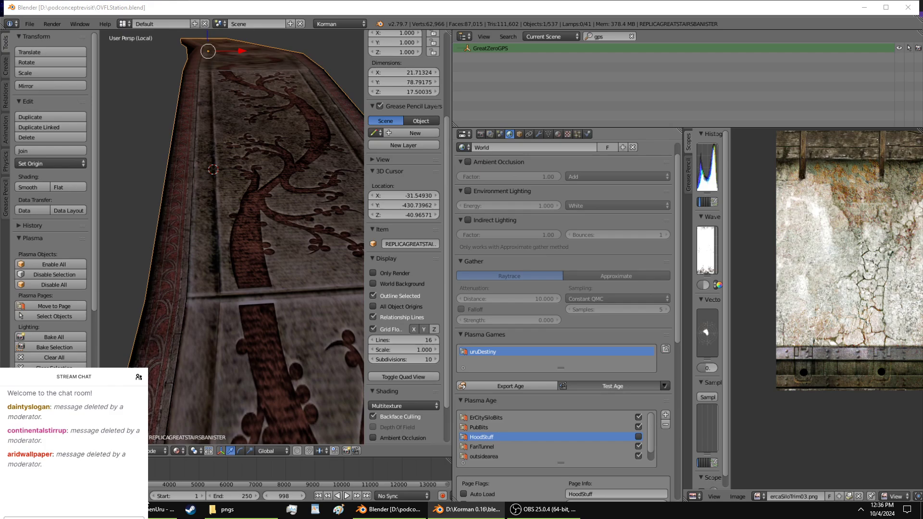
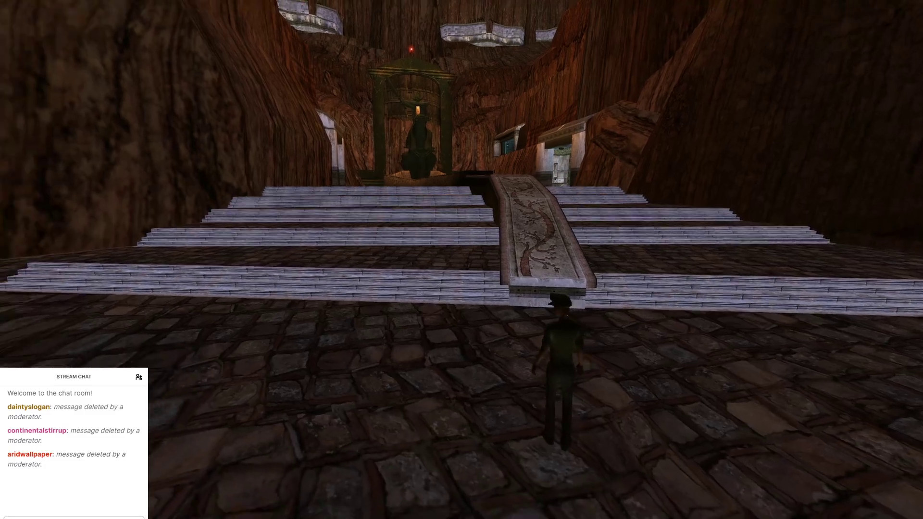
Step: Walk the avatar up the great stairs in the test run to examine the banister's top, trim and side textures
{"action": "key", "text": "w"}
{"action": "key", "text": "d"}
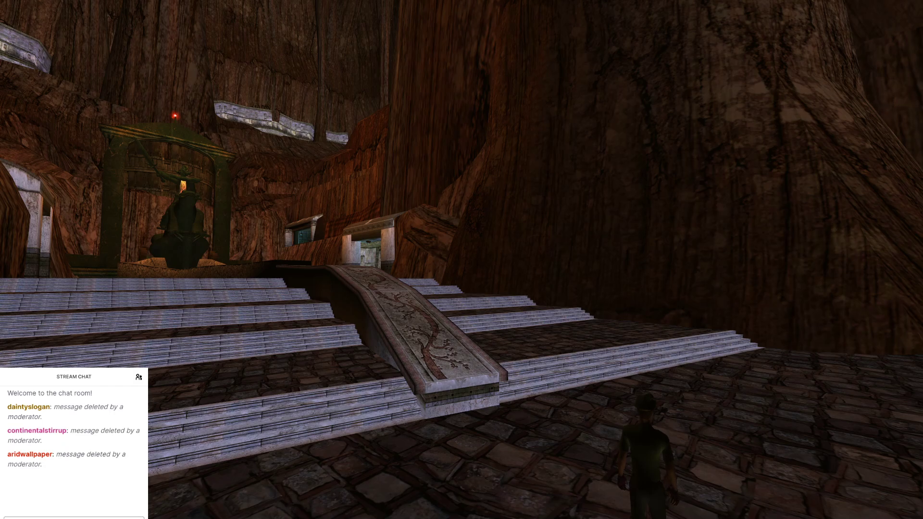
{"action": "key", "text": "w"}
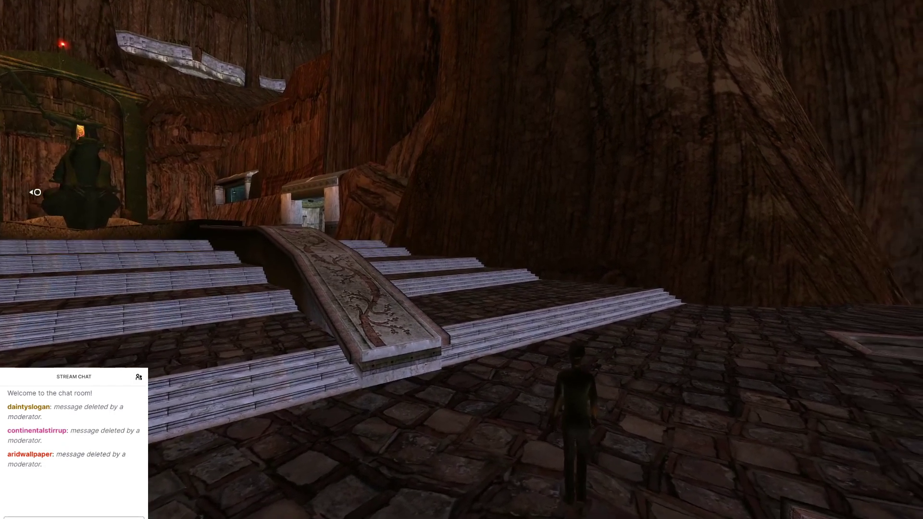
{"action": "key", "text": "w"}
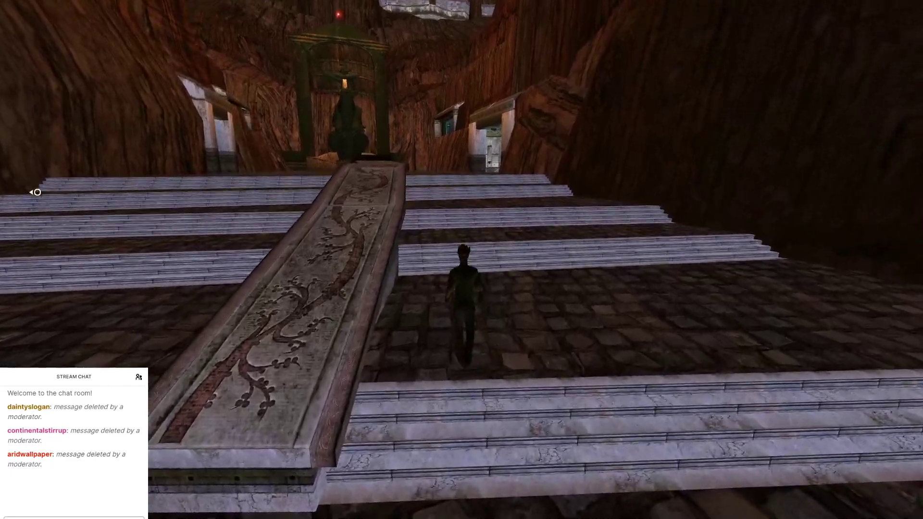
{"action": "key", "text": "w"}
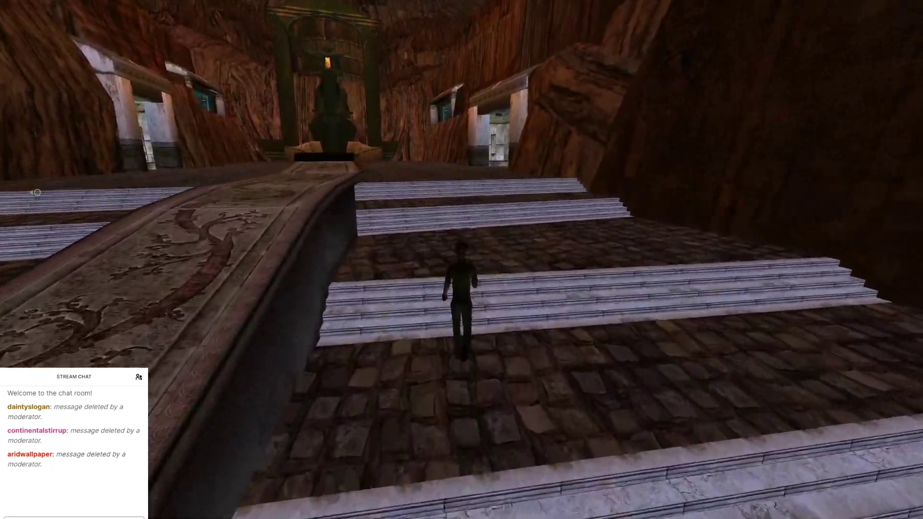
{"action": "key", "text": "w"}
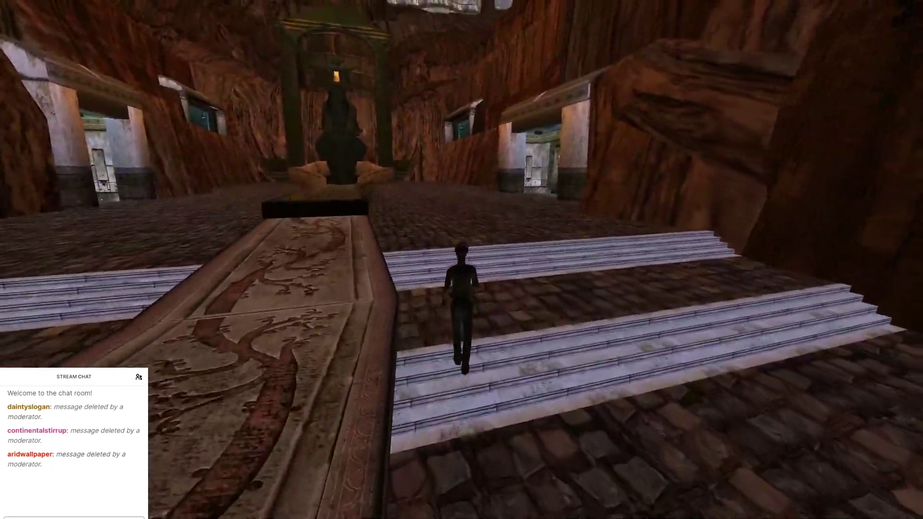
{"action": "key", "text": "a"}
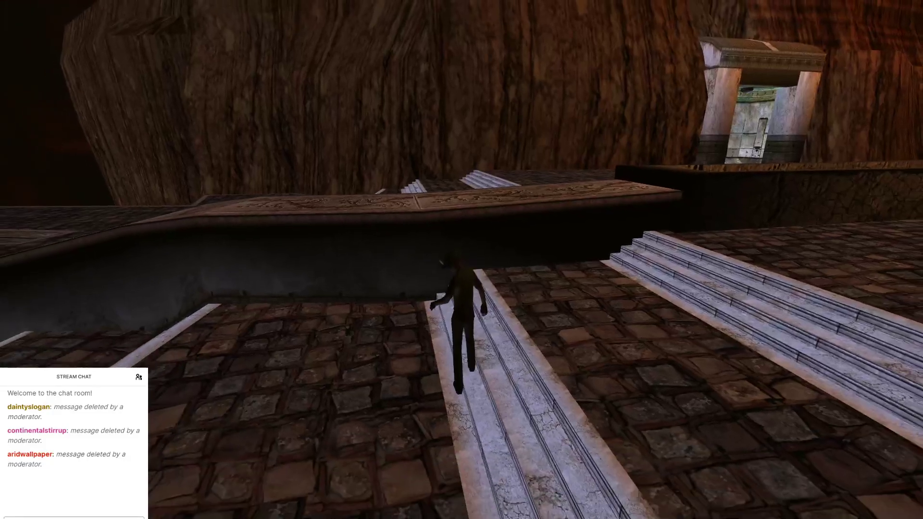
{"action": "key", "text": "a"}
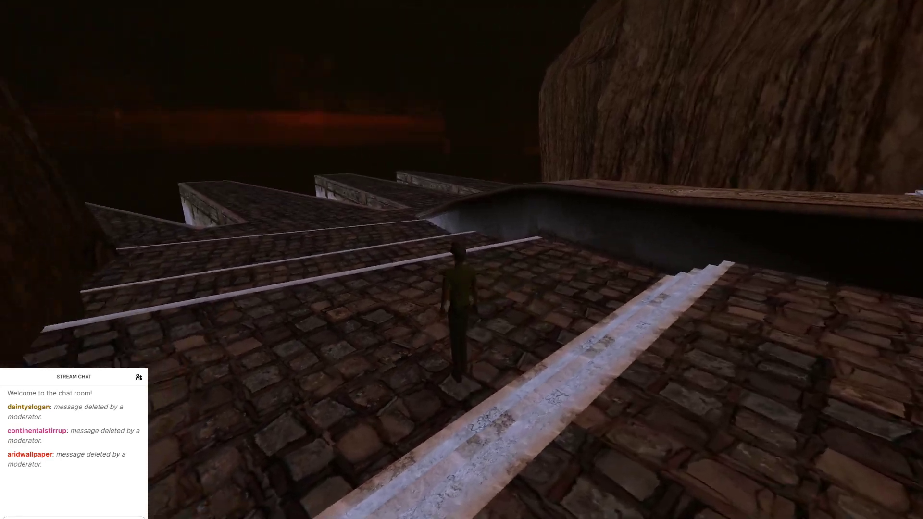
{"action": "key", "text": "d"}
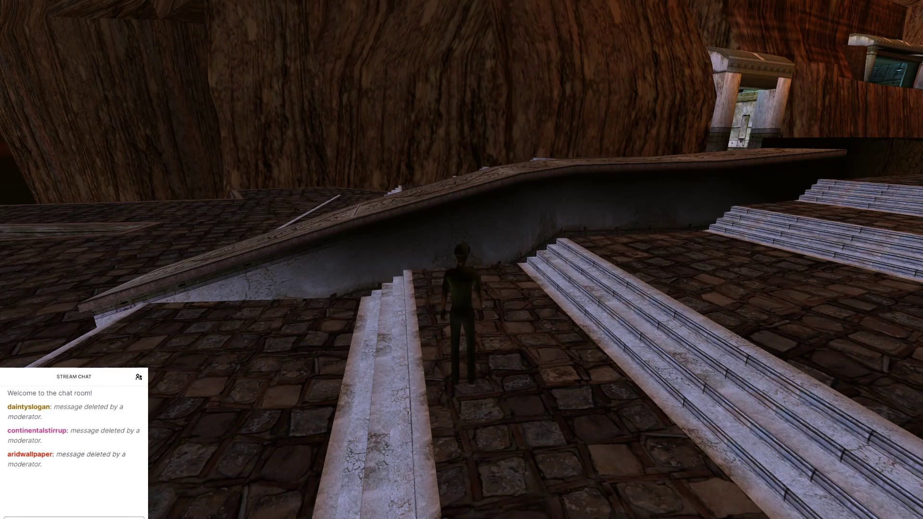
{"action": "key", "text": "d"}
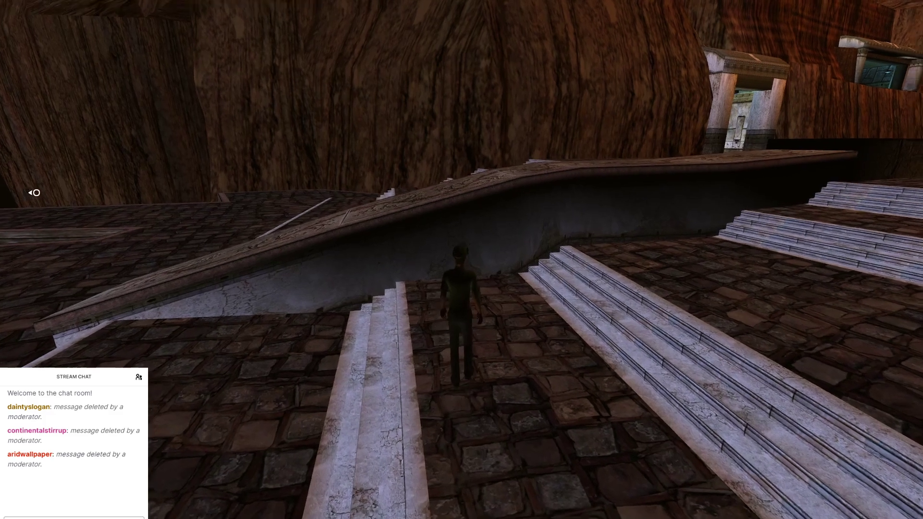
{"action": "key", "text": "a"}
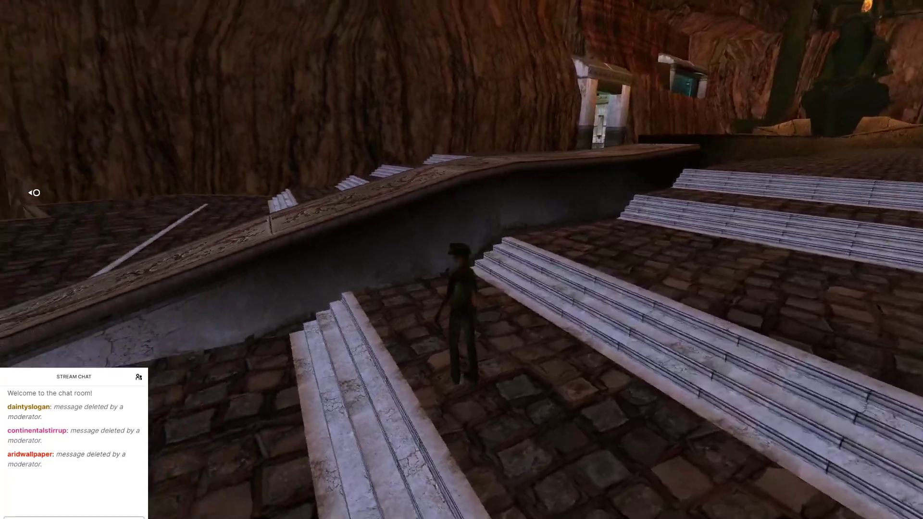
{"action": "key", "text": "d"}
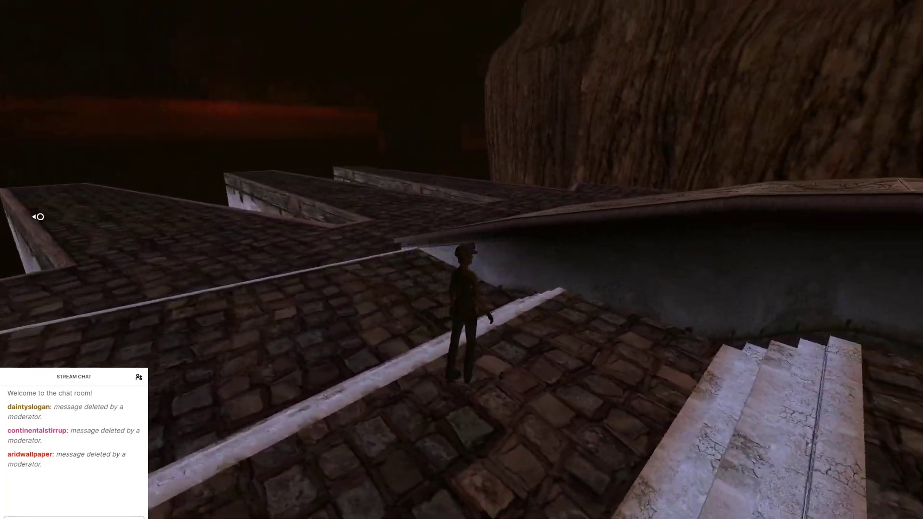
Step: Walk the avatar up to the banister's side wall, try to jump onto it, and step back
{"action": "key", "text": "w"}
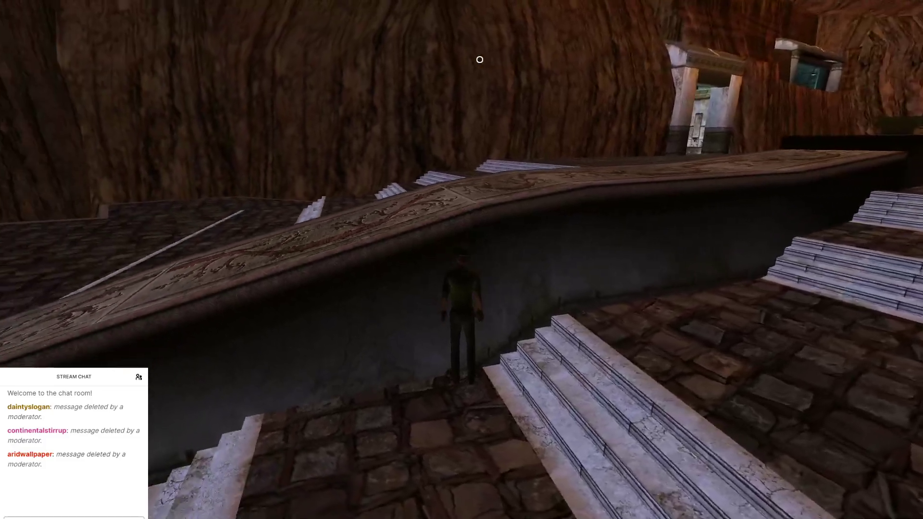
{"action": "key", "text": "space"}
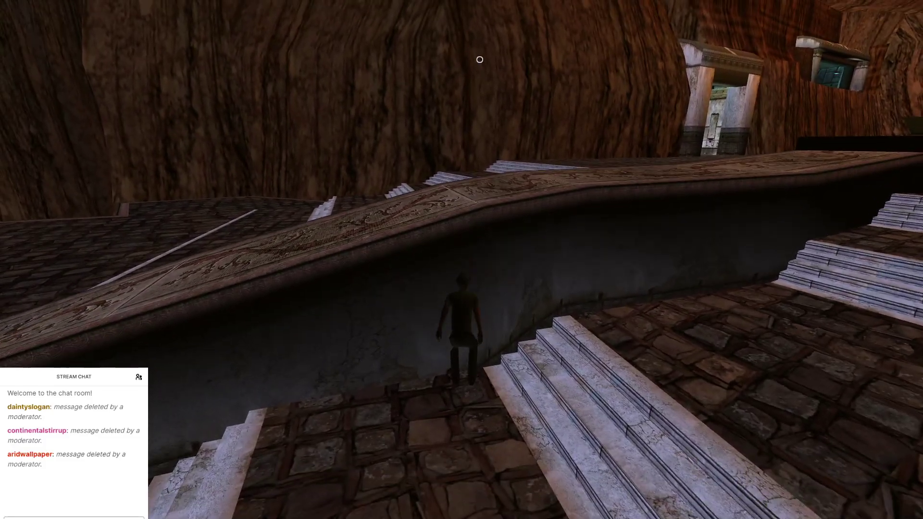
{"action": "key", "text": "space"}
{"action": "key", "text": "s"}
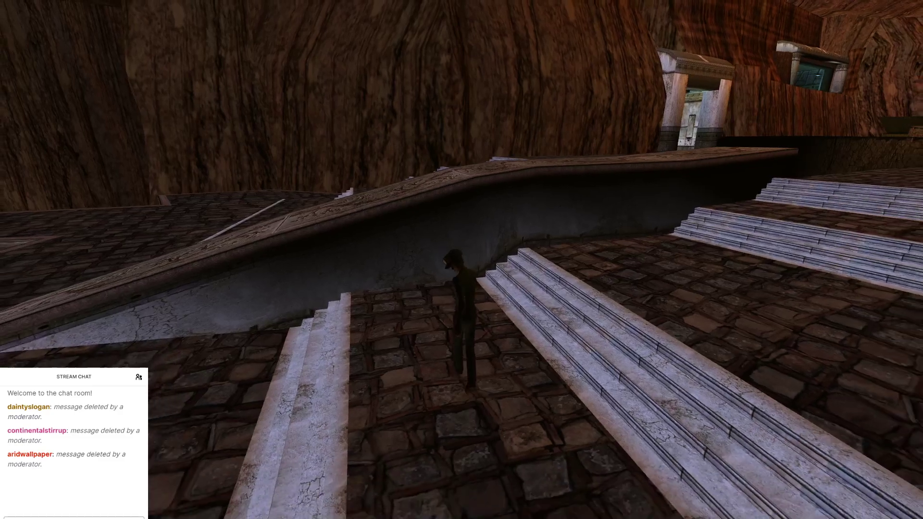
Step: Quit the Uru test run and return to the banister scene in Blender
{"action": "key", "text": "Escape"}
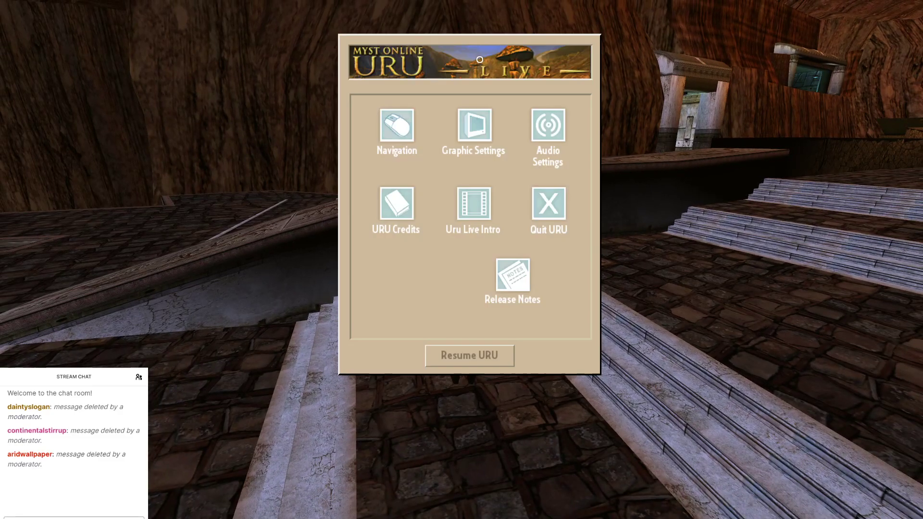
{"action": "left_click", "coordinate": [553, 207]}
{"action": "left_click", "coordinate": [502, 325]}
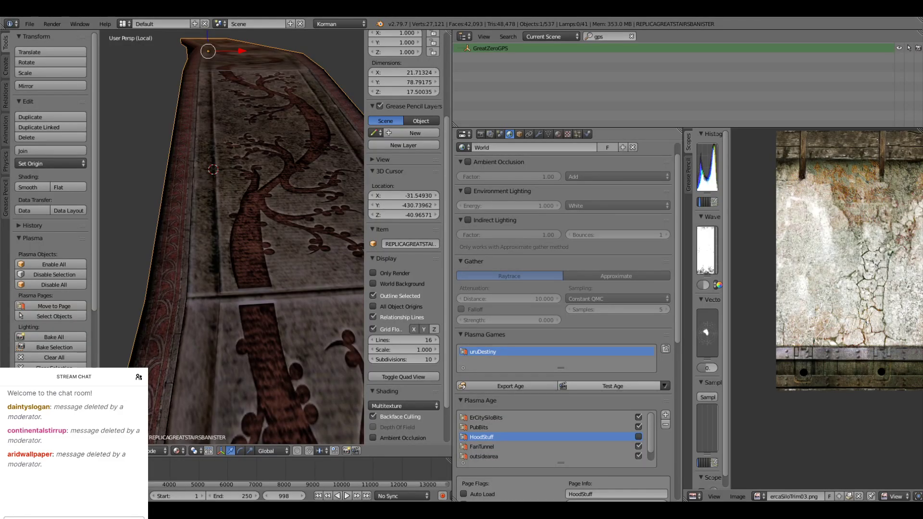
Step: Leave the banister's local view and isolate the banister together with the STAIRS-VISUAL stairs
{"action": "middle_click_drag", "start_coordinate": [296, 244], "coordinate": [298, 229]}
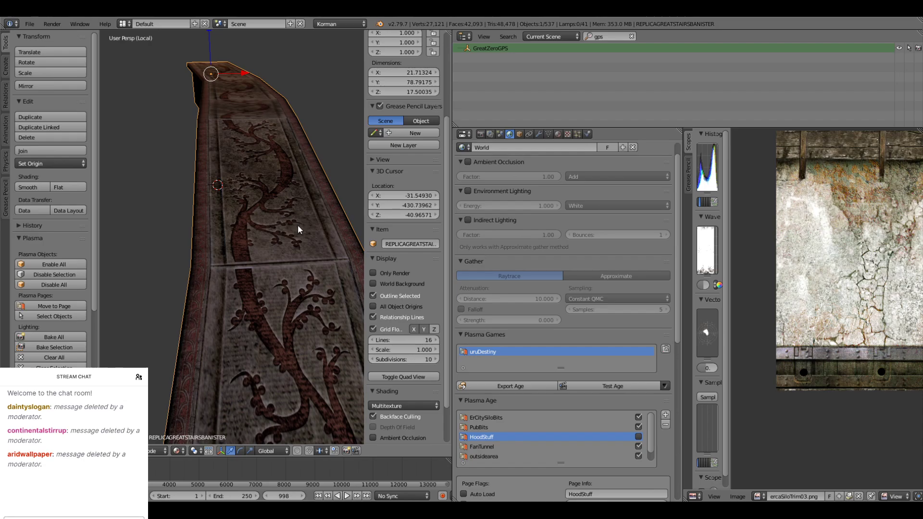
{"action": "key", "text": "KP_Divide"}
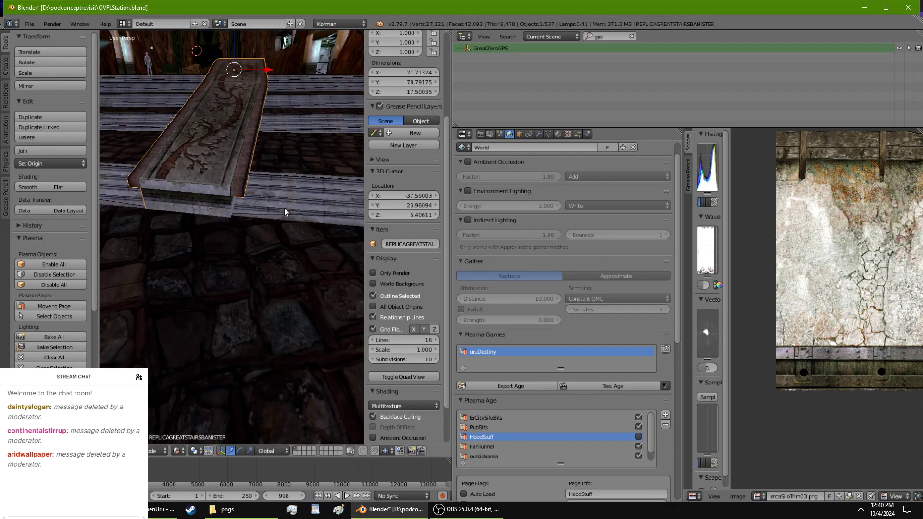
{"action": "right_click", "coordinate": [284, 211], "text": "shift"}
{"action": "key", "text": "KP_Divide"}
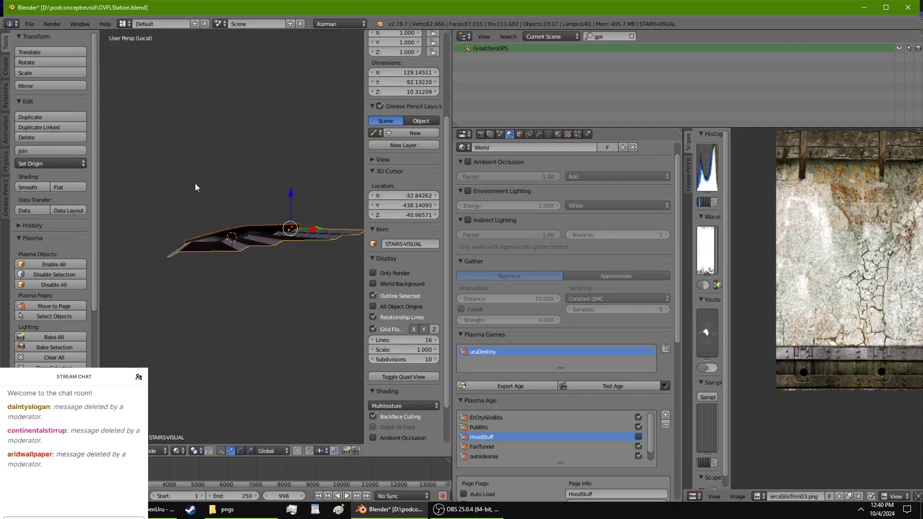
Step: Open the banister in Edit Mode and set the viewport shading to Solid
{"action": "scroll", "coordinate": [205, 212], "scroll_direction": "up", "scroll_amount": 8}
{"action": "middle_click_drag", "start_coordinate": [209, 217], "coordinate": [238, 294]}
{"action": "right_click", "coordinate": [238, 296]}
{"action": "key", "text": "Tab"}
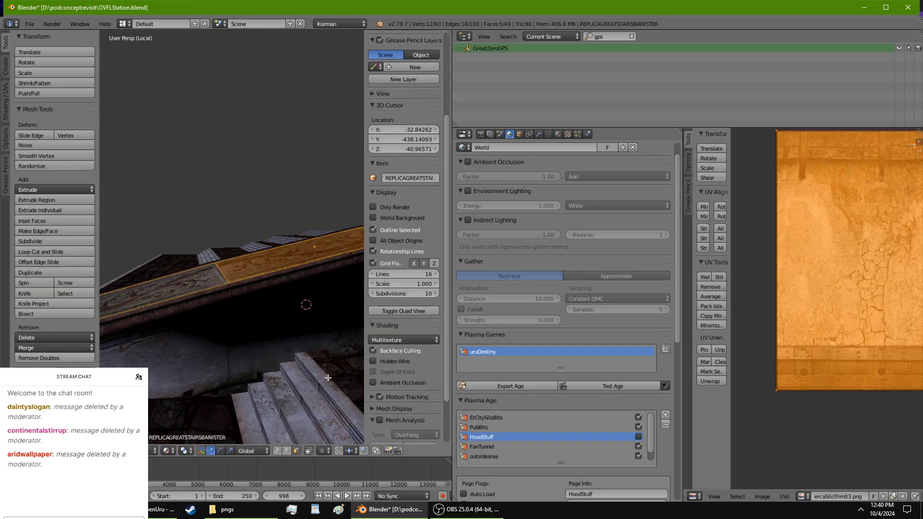
{"action": "left_click", "coordinate": [171, 450]}
{"action": "left_click", "coordinate": [172, 417]}
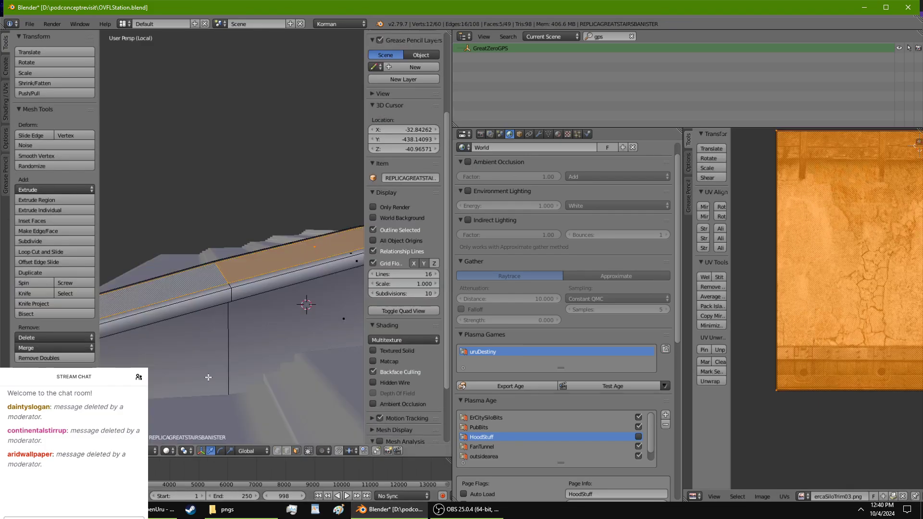
Step: Select the cross-section edges at the banister's seam above the steps and shift them along the banister's length
{"action": "middle_click_drag", "start_coordinate": [226, 313], "coordinate": [224, 287]}
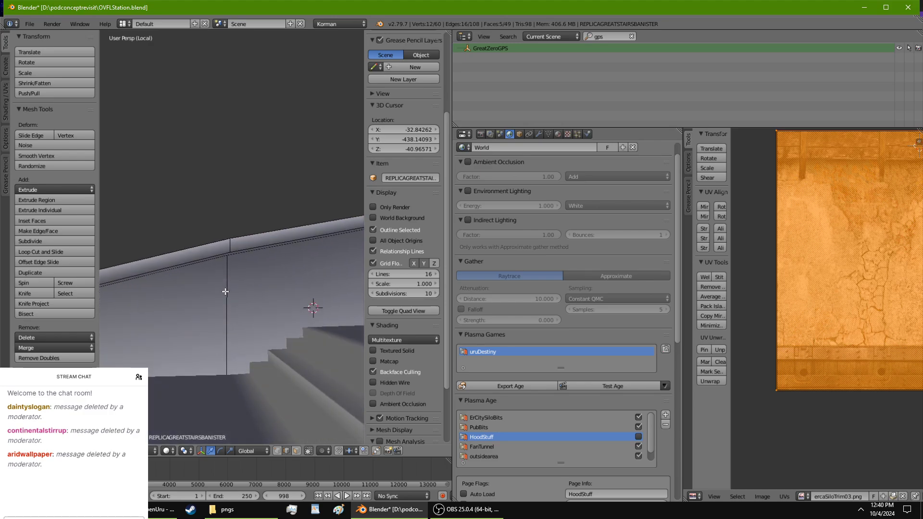
{"action": "right_click", "coordinate": [227, 299]}
{"action": "right_click", "coordinate": [229, 245], "text": "shift"}
{"action": "middle_click_drag", "start_coordinate": [230, 244], "coordinate": [187, 295]}
{"action": "middle_click_drag", "start_coordinate": [247, 290], "coordinate": [210, 212]}
{"action": "left_click_drag", "start_coordinate": [207, 247], "coordinate": [198, 249]}
{"action": "middle_click_drag", "start_coordinate": [198, 249], "coordinate": [335, 240], "text": "shift"}
{"action": "left_click", "coordinate": [234, 258]}
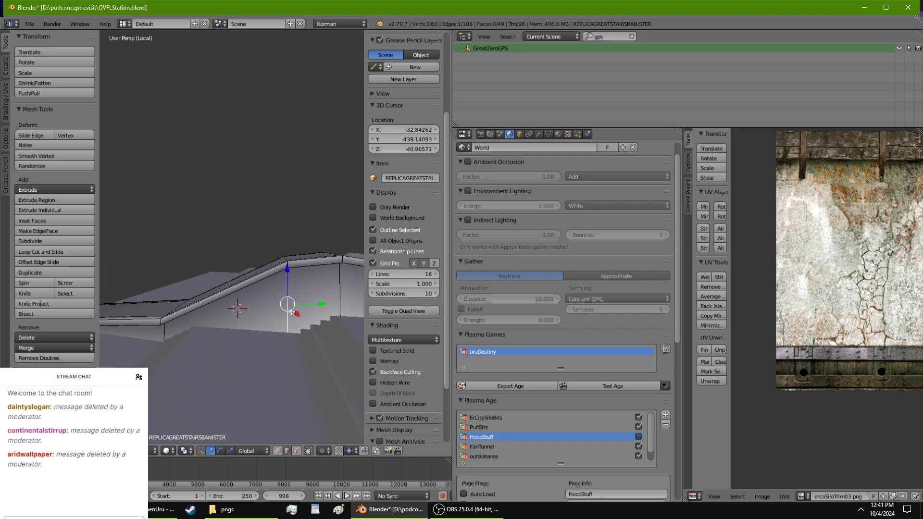
Step: Select the cross-section edges at the banister's peak bend and move them vertically along Z
{"action": "middle_click_drag", "start_coordinate": [291, 312], "coordinate": [287, 332]}
{"action": "right_click", "coordinate": [284, 264], "text": "ctrl"}
{"action": "middle_click_drag", "start_coordinate": [283, 263], "coordinate": [247, 310]}
{"action": "middle_click_drag", "start_coordinate": [193, 319], "coordinate": [220, 240]}
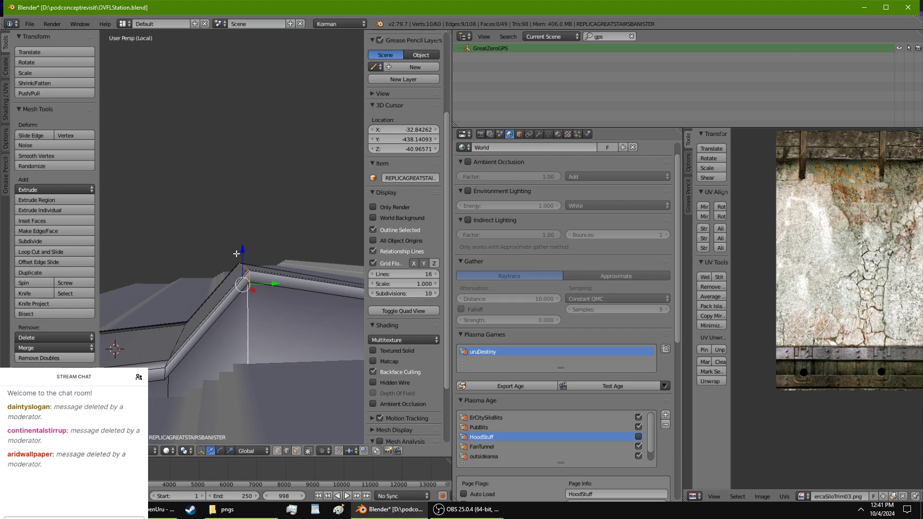
{"action": "key", "text": "g"}
{"action": "key", "text": "z"}
{"action": "left_click", "coordinate": [247, 288]}
{"action": "middle_click_drag", "start_coordinate": [246, 288], "coordinate": [241, 400]}
{"action": "scroll", "coordinate": [221, 220], "scroll_direction": "down", "scroll_amount": 2}
{"action": "scroll", "coordinate": [217, 341], "scroll_direction": "down", "scroll_amount": 2}
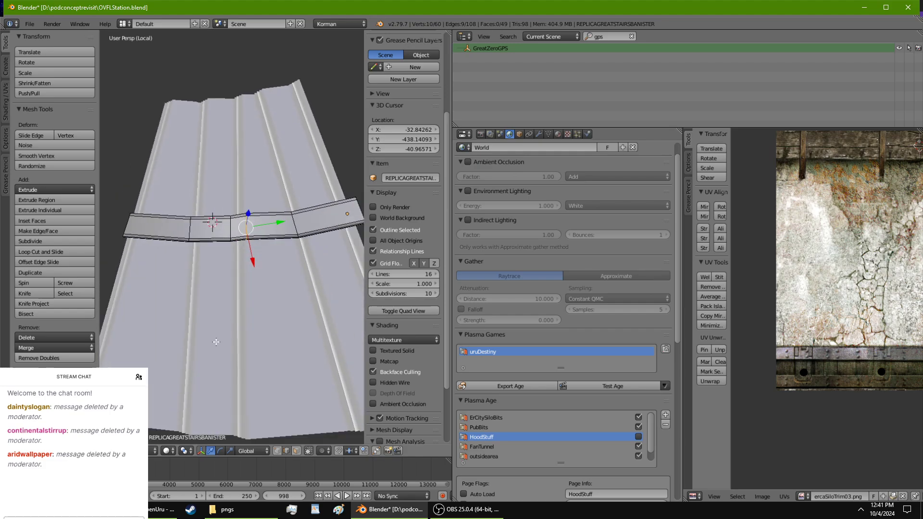
Step: Shift the peak bend's cross-section edges along Y relative to the neighbouring stair flight
{"action": "scroll", "coordinate": [212, 267], "scroll_direction": "up", "scroll_amount": 2}
{"action": "scroll", "coordinate": [212, 267], "scroll_direction": "up", "scroll_amount": 3}
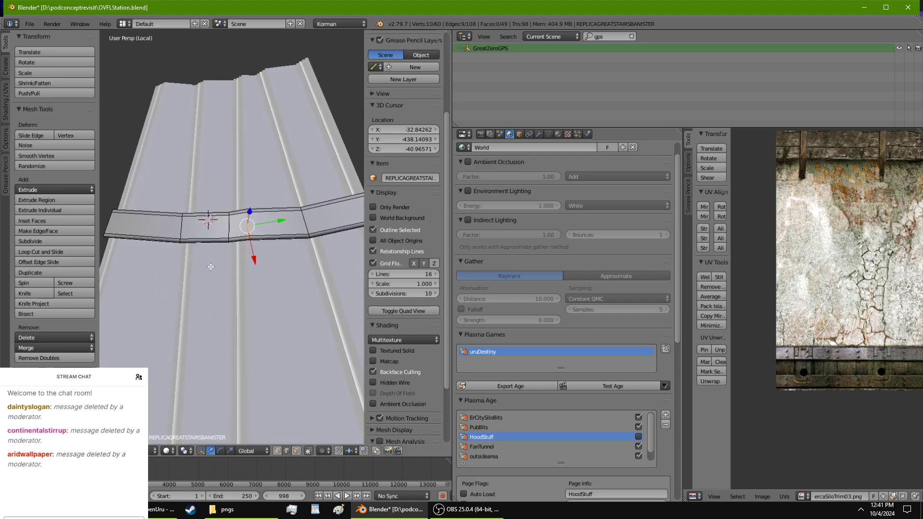
{"action": "middle_click_drag", "start_coordinate": [207, 265], "coordinate": [142, 158], "text": "shift"}
{"action": "left_click_drag", "start_coordinate": [216, 132], "coordinate": [257, 116]}
{"action": "middle_click_drag", "start_coordinate": [258, 116], "coordinate": [237, 163]}
Step: Select another bend's cross-section edges on the banister, shift them along Y and raise them along Z
{"action": "middle_click_drag", "start_coordinate": [196, 200], "coordinate": [160, 175]}
{"action": "mouse_move", "coordinate": [212, 236]}
{"action": "middle_mouse_down"}
{"action": "mouse_move", "coordinate": [184, 208]}
{"action": "mouse_move", "coordinate": [200, 227]}
{"action": "middle_mouse_up"}
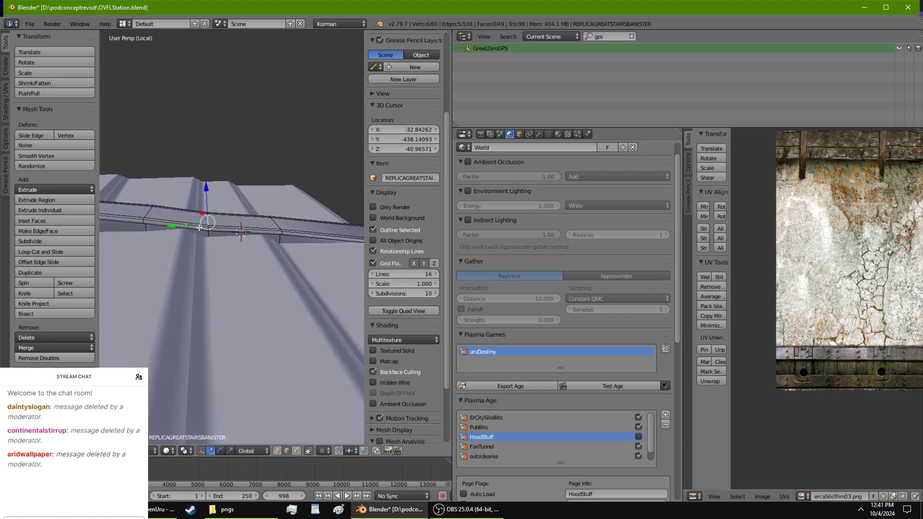
{"action": "left_click_drag", "start_coordinate": [193, 233], "coordinate": [201, 231]}
{"action": "mouse_move", "coordinate": [216, 219]}
{"action": "middle_mouse_down"}
{"action": "mouse_move", "coordinate": [230, 199]}
{"action": "mouse_move", "coordinate": [227, 186]}
{"action": "mouse_move", "coordinate": [220, 203]}
{"action": "middle_mouse_up"}
{"action": "left_click_drag", "start_coordinate": [220, 203], "coordinate": [217, 189]}
{"action": "middle_click_drag", "start_coordinate": [218, 189], "coordinate": [234, 228]}
{"action": "scroll", "coordinate": [218, 196], "scroll_direction": "up", "scroll_amount": 8}
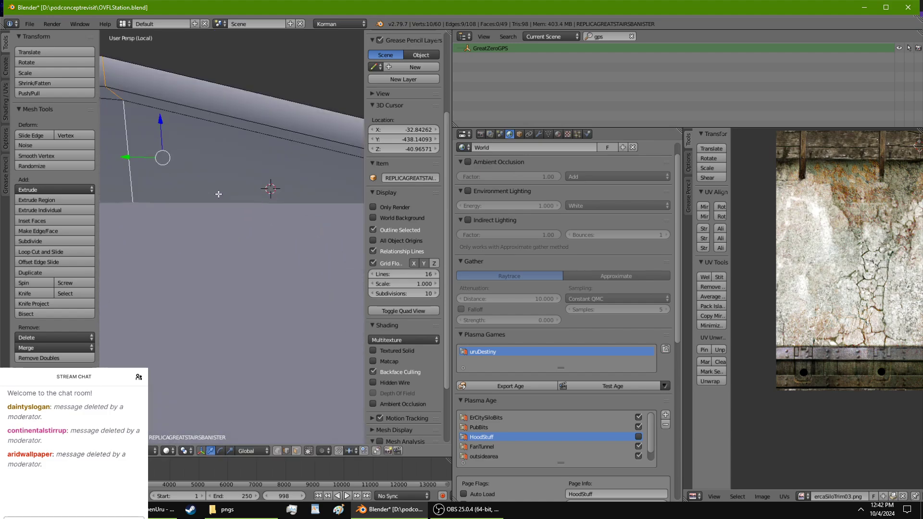
{"action": "middle_click_drag", "start_coordinate": [187, 201], "coordinate": [248, 280]}
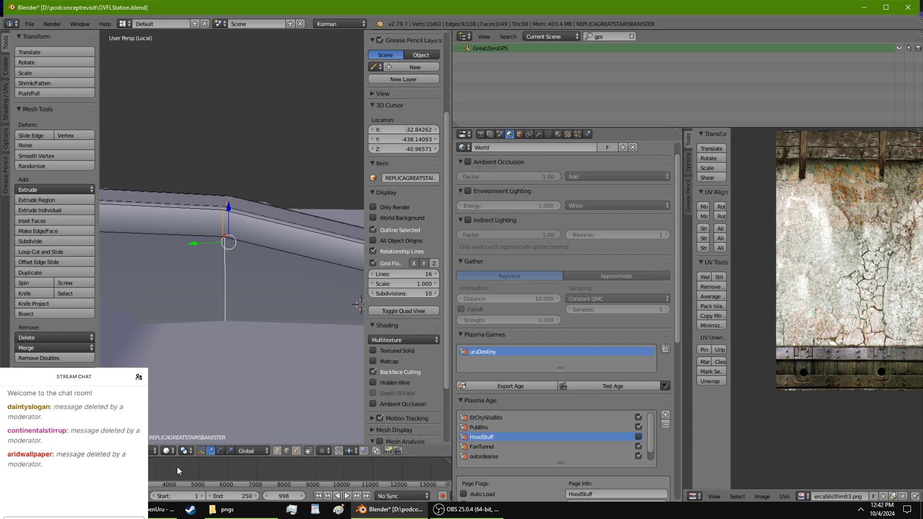
Step: Switch the viewport shading back to Texture and select the full set of cross-section edges at the banister's seam
{"action": "left_click", "coordinate": [169, 450]}
{"action": "left_click", "coordinate": [174, 399]}
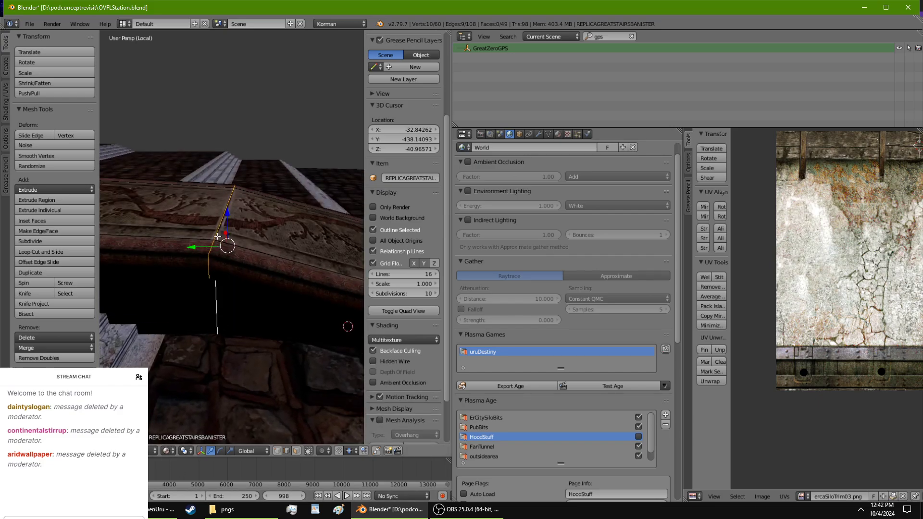
{"action": "middle_click_drag", "start_coordinate": [226, 222], "coordinate": [158, 173]}
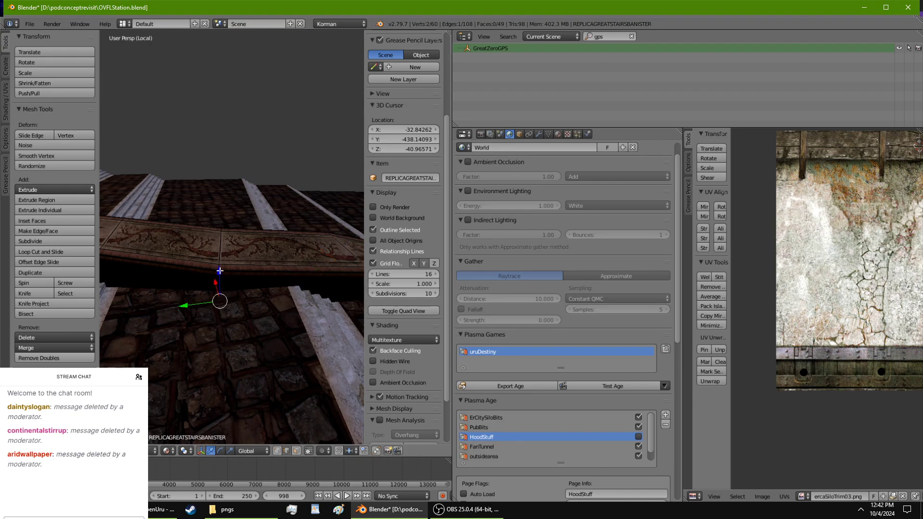
{"action": "middle_click_drag", "start_coordinate": [219, 253], "coordinate": [248, 333]}
{"action": "right_click", "coordinate": [242, 253], "text": "alt+shift"}
{"action": "middle_click_drag", "start_coordinate": [237, 208], "coordinate": [231, 313]}
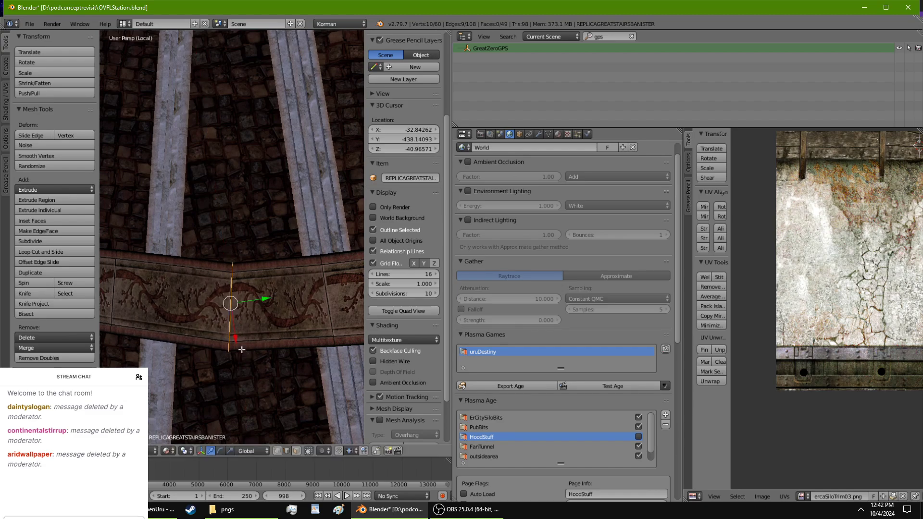
Step: Select the cross-section edges at the neighbouring banister seam and adjust their position along Y
{"action": "middle_click_drag", "start_coordinate": [226, 345], "coordinate": [152, 196]}
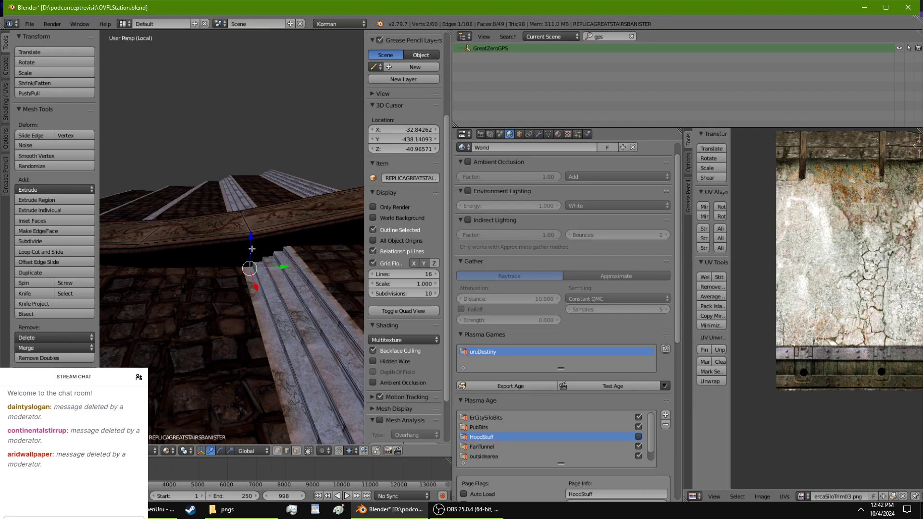
{"action": "right_click", "coordinate": [249, 220], "text": "alt"}
{"action": "middle_click_drag", "start_coordinate": [249, 219], "coordinate": [215, 252]}
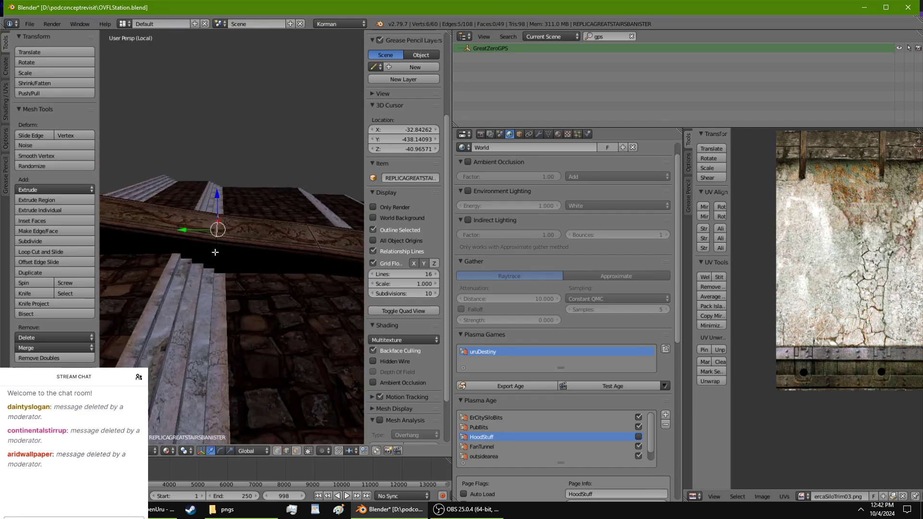
{"action": "left_click", "coordinate": [157, 233]}
{"action": "middle_click_drag", "start_coordinate": [156, 233], "coordinate": [218, 257]}
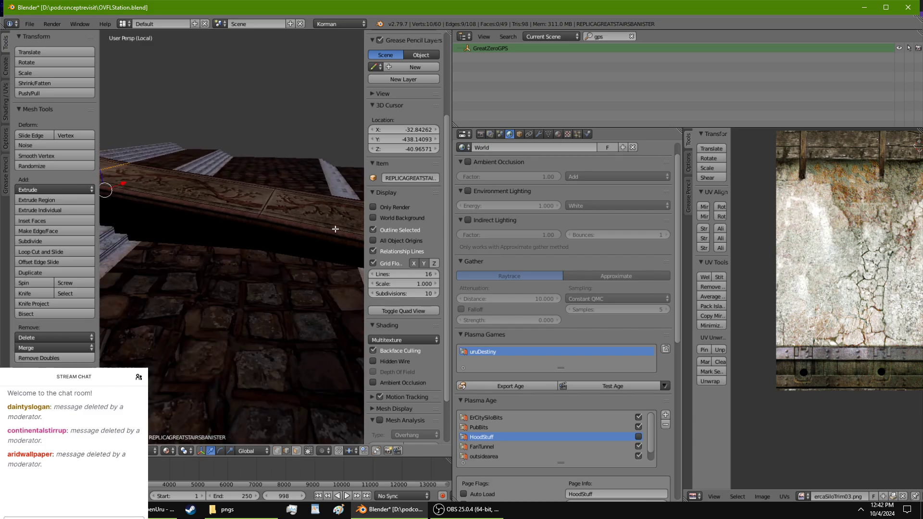
Step: Select the cross-section edges across the top and sides at the next banister seam and move them beside the steps
{"action": "middle_click_drag", "start_coordinate": [323, 239], "coordinate": [159, 210]}
{"action": "scroll", "coordinate": [192, 244], "scroll_direction": "up", "scroll_amount": 4}
{"action": "middle_click_drag", "start_coordinate": [193, 245], "coordinate": [218, 224]}
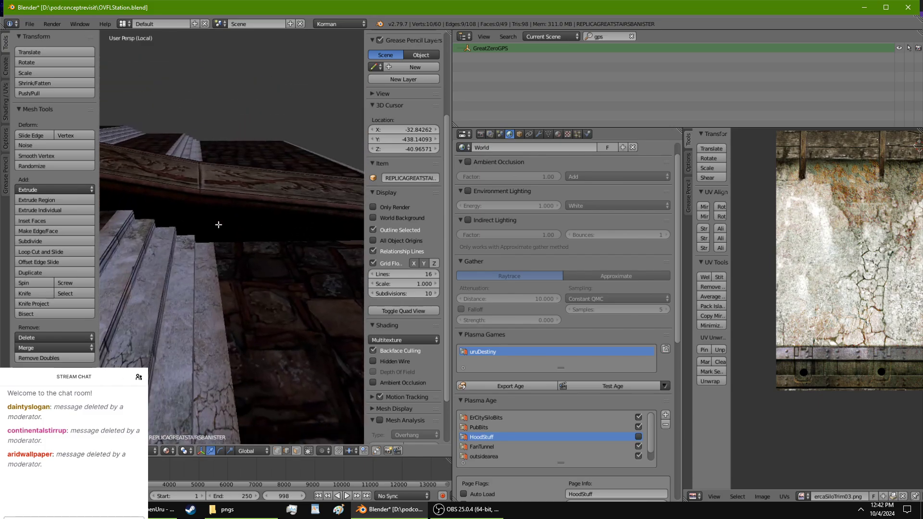
{"action": "right_click", "coordinate": [199, 177], "text": "alt"}
{"action": "middle_click_drag", "start_coordinate": [199, 178], "coordinate": [256, 250]}
{"action": "right_click", "coordinate": [262, 194], "text": "alt+shift"}
{"action": "key", "text": "g"}
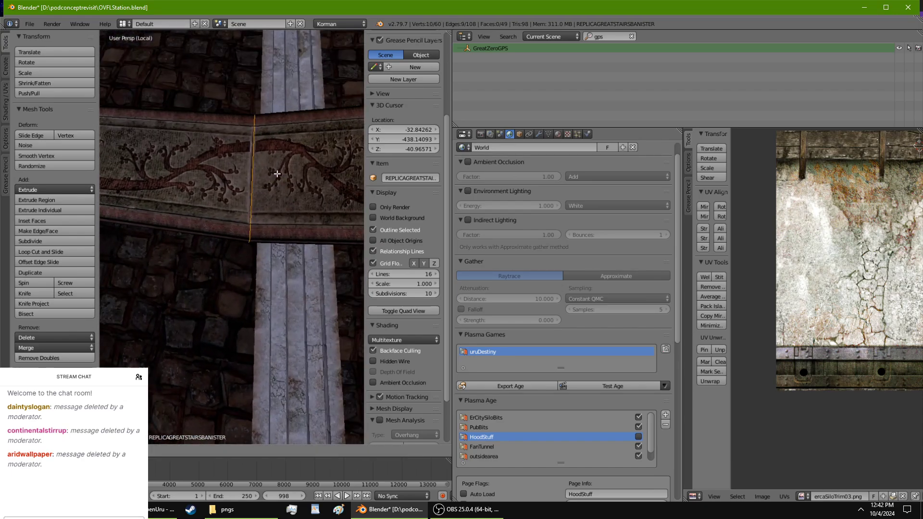
{"action": "left_click", "coordinate": [277, 173]}
{"action": "middle_click_drag", "start_coordinate": [275, 175], "coordinate": [259, 303]}
{"action": "scroll", "coordinate": [264, 217], "scroll_direction": "down", "scroll_amount": 3}
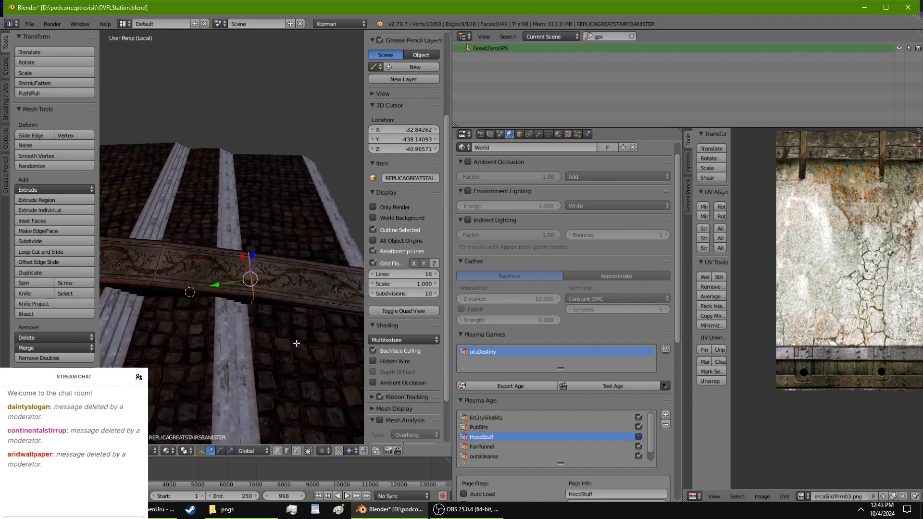
Step: Reposition the banister seam's cross-section edges between the stair flights and lower them slightly along Z
{"action": "middle_click_drag", "start_coordinate": [208, 335], "coordinate": [180, 323]}
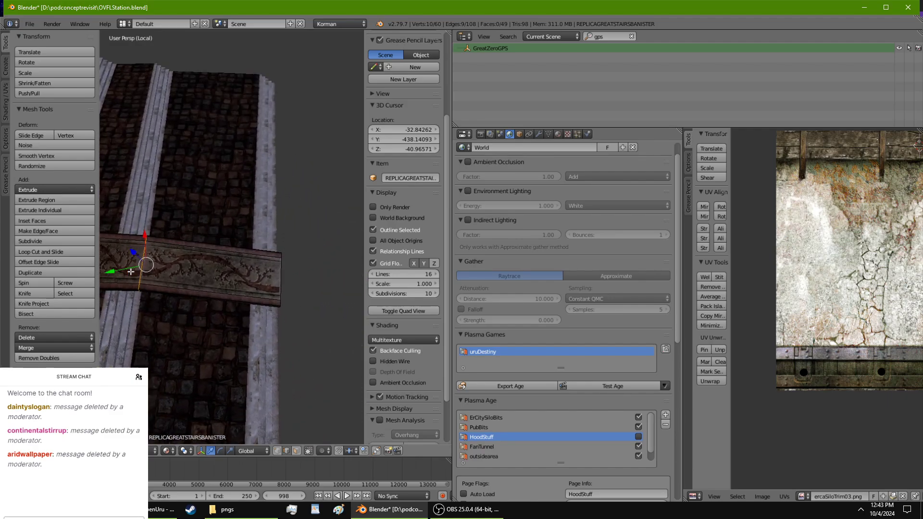
{"action": "middle_click_drag", "start_coordinate": [152, 271], "coordinate": [240, 209]}
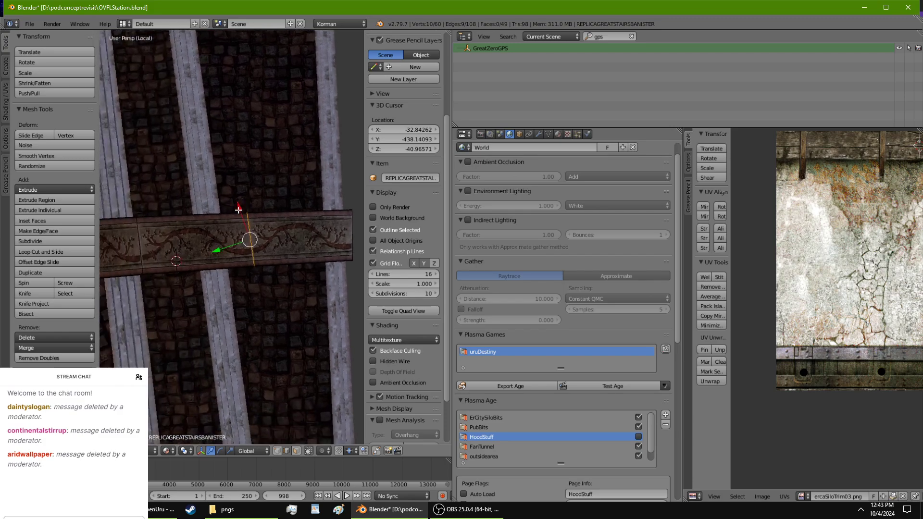
{"action": "scroll", "coordinate": [252, 210], "scroll_direction": "up", "scroll_amount": 2}
{"action": "middle_click_drag", "start_coordinate": [193, 248], "coordinate": [320, 150]}
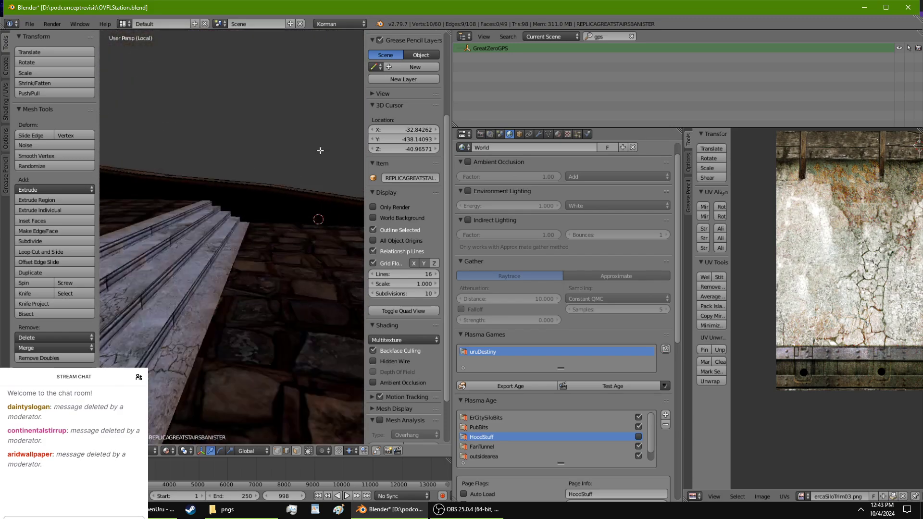
{"action": "middle_click_drag", "start_coordinate": [276, 202], "coordinate": [133, 204]}
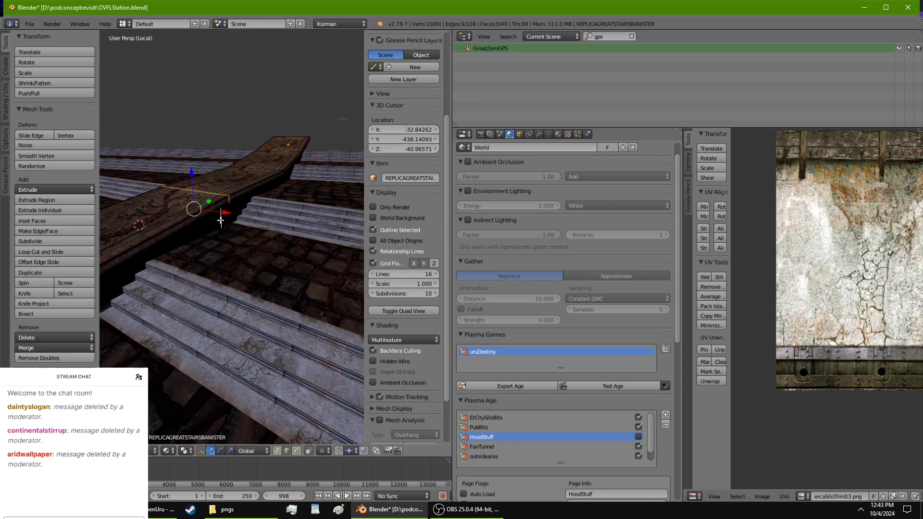
{"action": "middle_click_drag", "start_coordinate": [221, 220], "coordinate": [224, 328]}
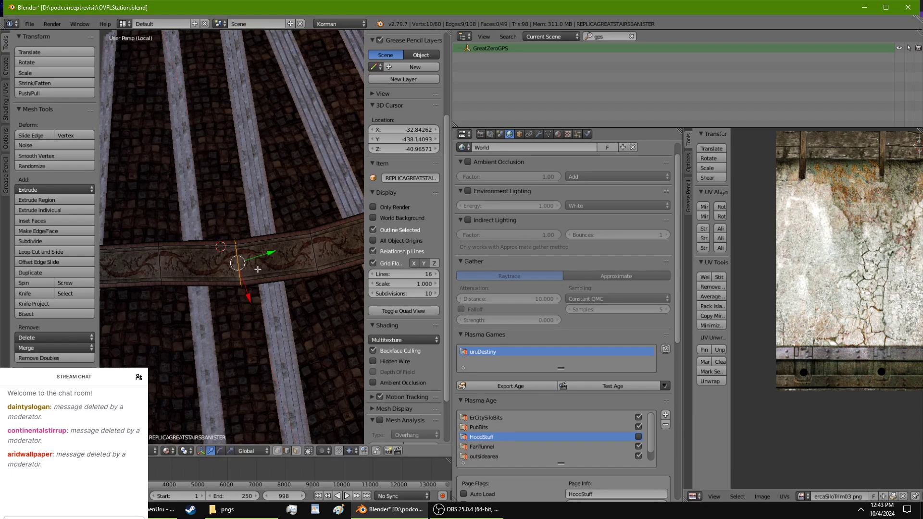
{"action": "left_click", "coordinate": [255, 260]}
{"action": "middle_click_drag", "start_coordinate": [251, 261], "coordinate": [265, 215], "text": "shift"}
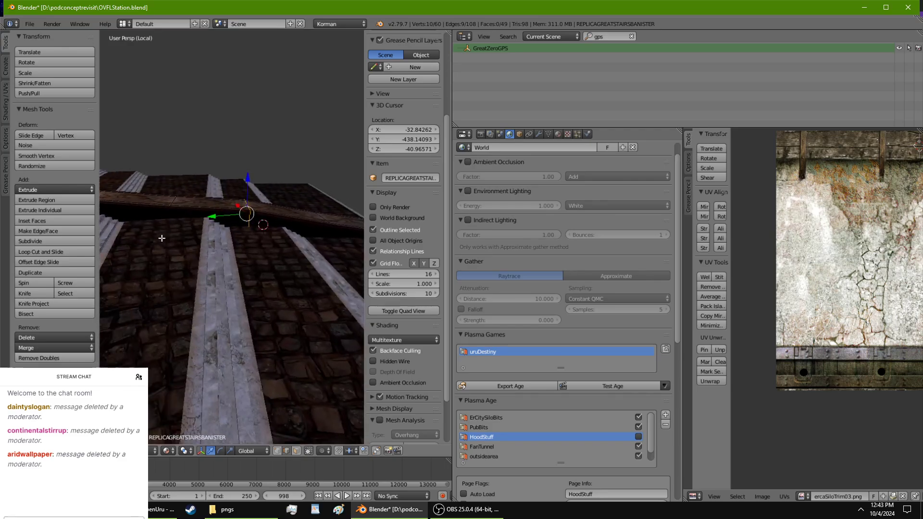
{"action": "middle_click_drag", "start_coordinate": [196, 292], "coordinate": [196, 290]}
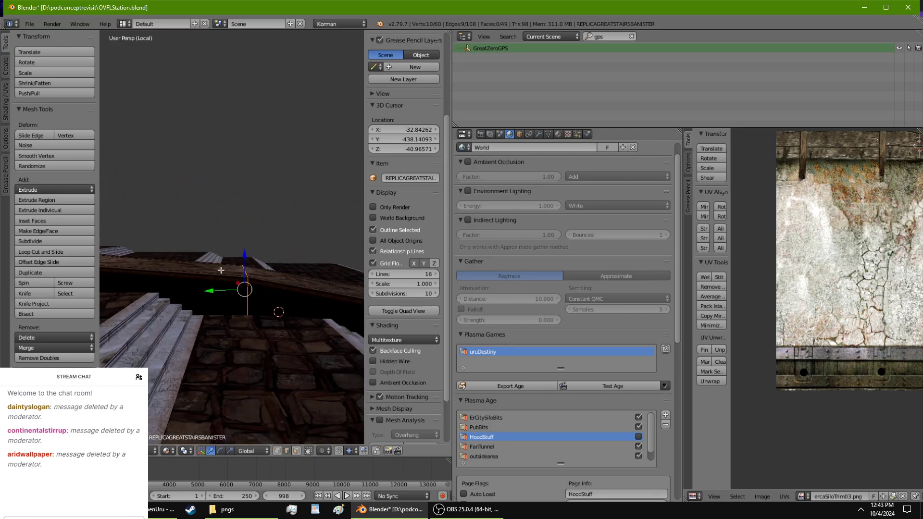
{"action": "left_click_drag", "start_coordinate": [245, 257], "coordinate": [246, 262]}
{"action": "middle_click_drag", "start_coordinate": [232, 263], "coordinate": [349, 271]}
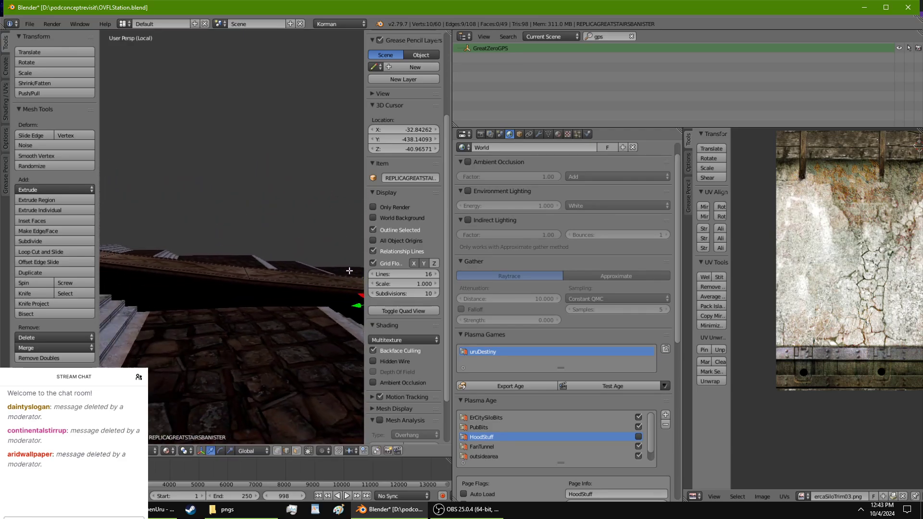
Step: Select the cross-section edges across the top and sides of the banister seam over the next cobbled landing
{"action": "right_click", "coordinate": [250, 300], "text": "alt"}
{"action": "right_click", "coordinate": [250, 269], "text": "shift"}
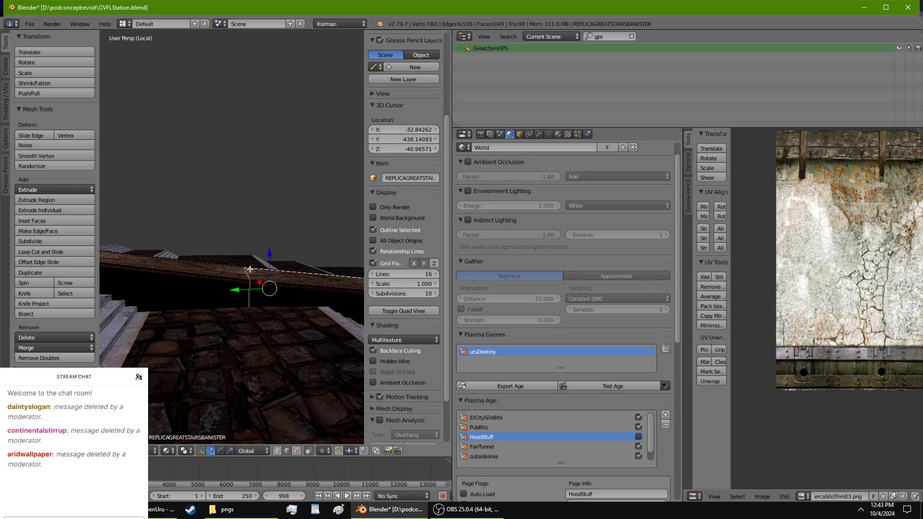
{"action": "right_click", "coordinate": [250, 269], "text": "shift"}
{"action": "middle_click_drag", "start_coordinate": [249, 270], "coordinate": [237, 310]}
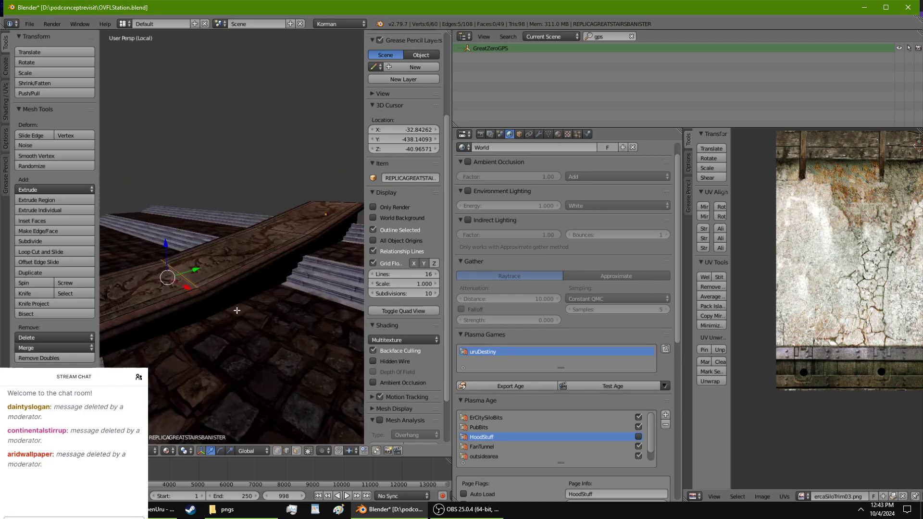
{"action": "right_click", "coordinate": [205, 308], "text": "shift"}
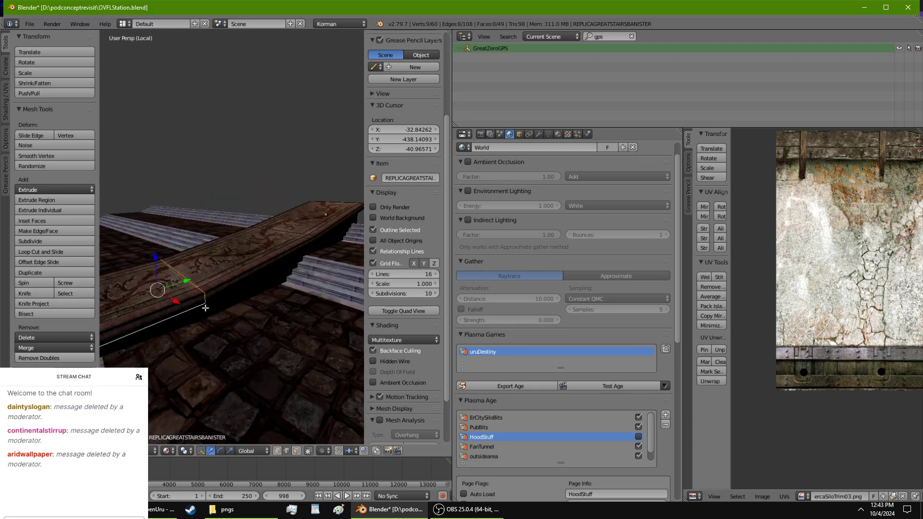
{"action": "right_click", "coordinate": [200, 304], "text": "shift"}
{"action": "right_click", "coordinate": [206, 313], "text": "shift"}
Step: Nudge the landing seam's cross-section edges slightly along Z, Y and X so the banister bends smoothly
{"action": "middle_click_drag", "start_coordinate": [206, 312], "coordinate": [159, 249]}
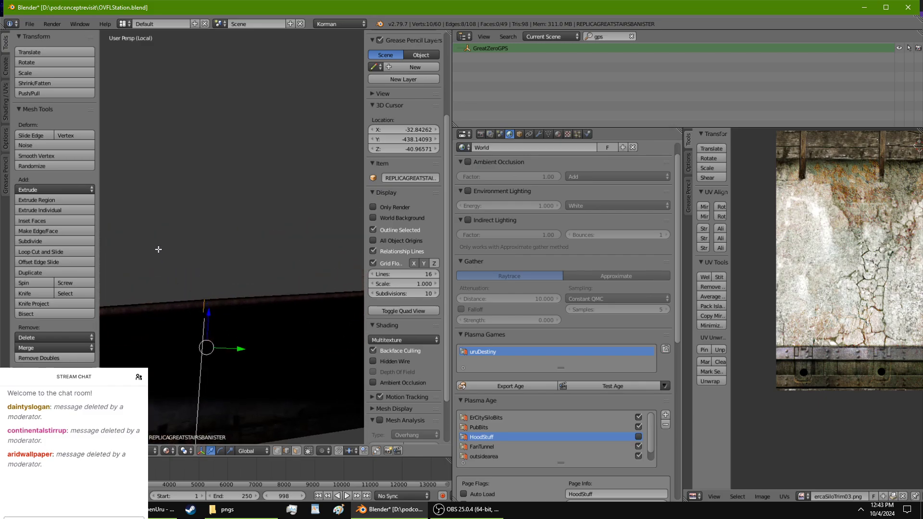
{"action": "middle_click_drag", "start_coordinate": [202, 317], "coordinate": [279, 293]}
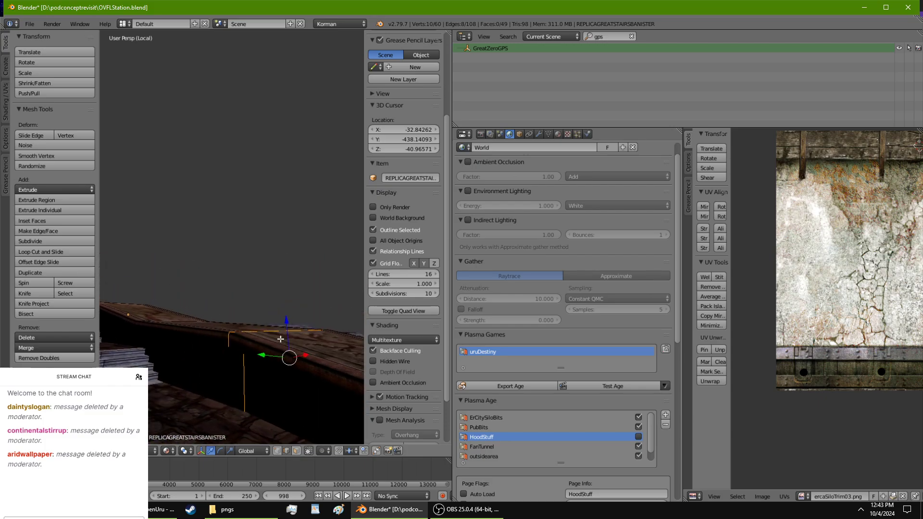
{"action": "left_click_drag", "start_coordinate": [287, 326], "coordinate": [288, 328]}
{"action": "mouse_move", "coordinate": [289, 329]}
{"action": "middle_mouse_down"}
{"action": "mouse_move", "coordinate": [300, 344]}
{"action": "mouse_move", "coordinate": [269, 351]}
{"action": "mouse_move", "coordinate": [289, 361]}
{"action": "mouse_move", "coordinate": [280, 337]}
{"action": "middle_mouse_up"}
{"action": "middle_click_drag", "start_coordinate": [206, 311], "coordinate": [213, 385]}
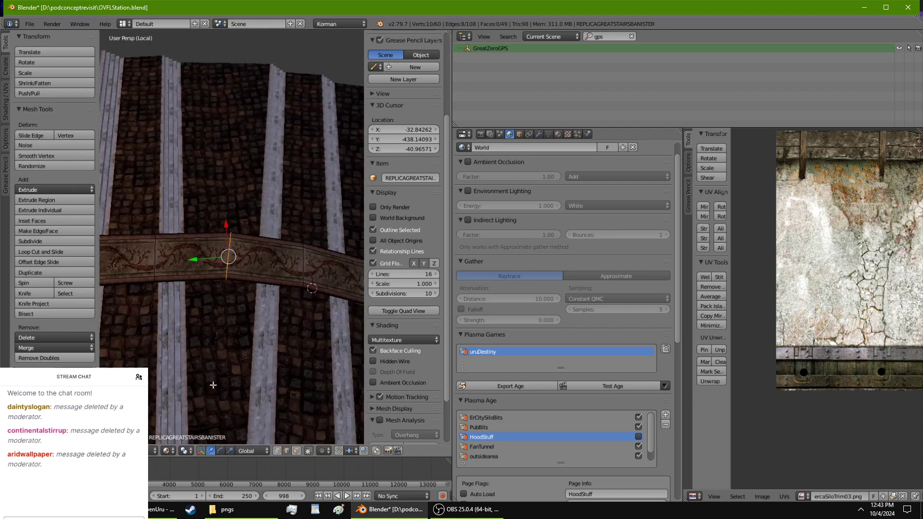
{"action": "left_click_drag", "start_coordinate": [205, 260], "coordinate": [210, 260]}
{"action": "left_click_drag", "start_coordinate": [231, 220], "coordinate": [231, 223]}
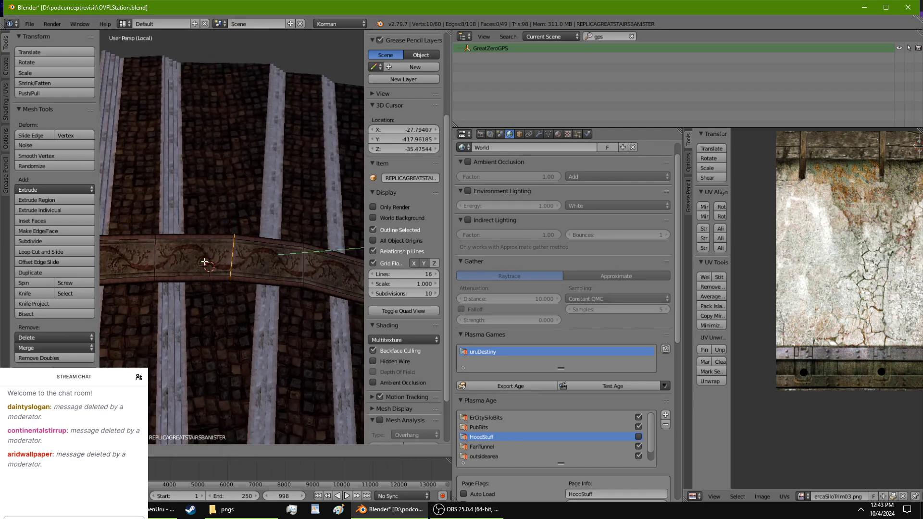
{"action": "middle_click_drag", "start_coordinate": [205, 261], "coordinate": [221, 285]}
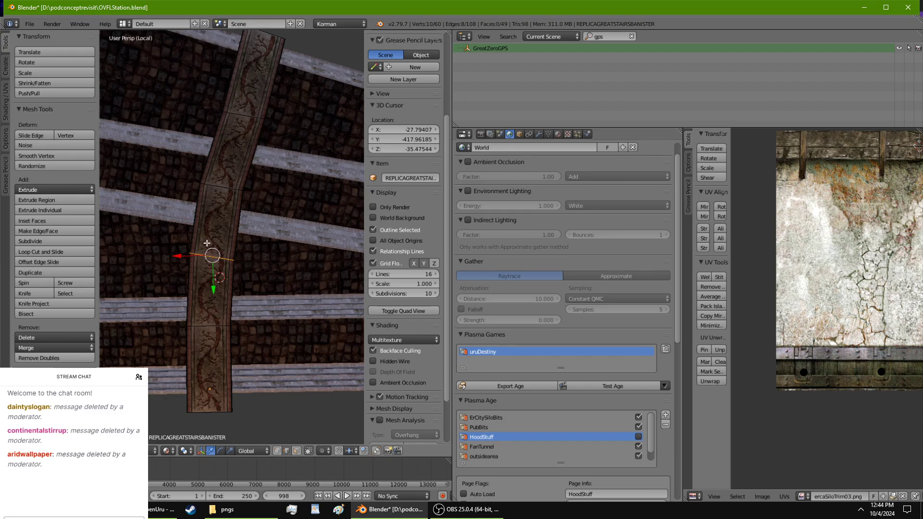
Step: Select the cross-section edges at the following banister seam beside the steps and lower them slightly along Z
{"action": "middle_click_drag", "start_coordinate": [282, 66], "coordinate": [265, 264]}
{"action": "right_click", "coordinate": [191, 223]}
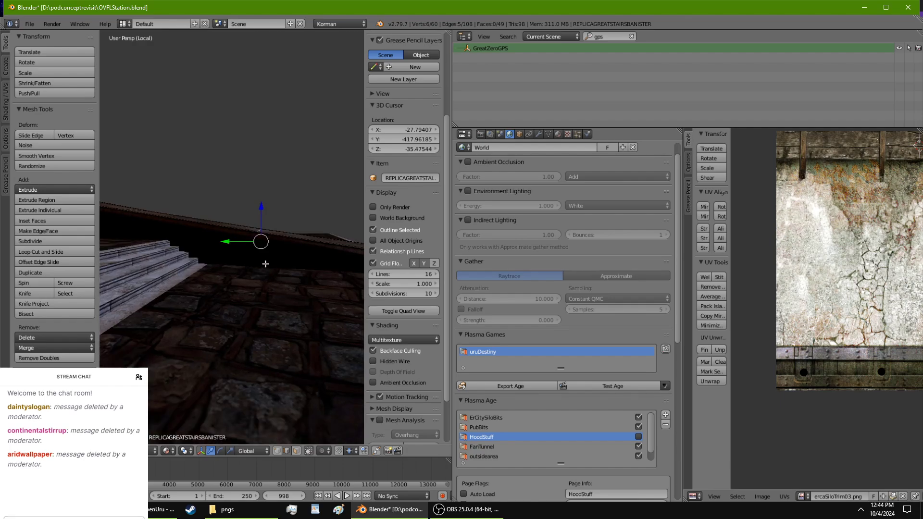
{"action": "right_click", "coordinate": [266, 263], "text": "alt"}
{"action": "left_click_drag", "start_coordinate": [261, 210], "coordinate": [261, 221]}
{"action": "middle_click_drag", "start_coordinate": [259, 226], "coordinate": [119, 223]}
Step: Start selecting the edges that outline the banister's lower end face, undoing the stray change
{"action": "right_click", "coordinate": [251, 302]}
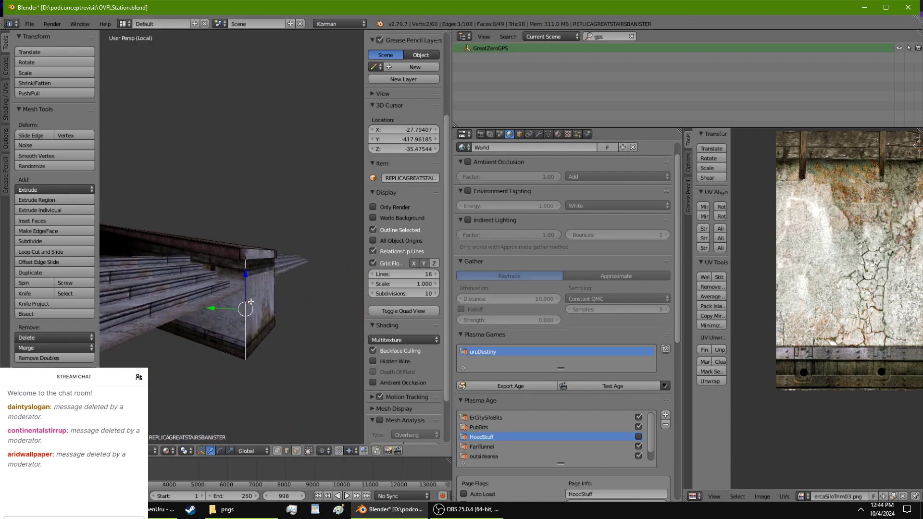
{"action": "right_click", "coordinate": [245, 254], "text": "shift"}
{"action": "middle_click_drag", "start_coordinate": [245, 254], "coordinate": [160, 293]}
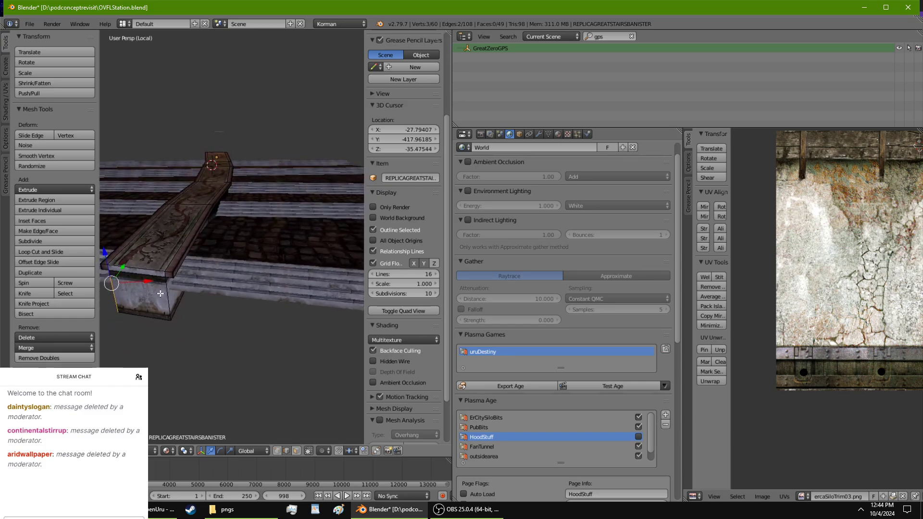
{"action": "left_click_drag", "start_coordinate": [136, 256], "coordinate": [137, 258]}
{"action": "key", "text": "ctrl+z"}
{"action": "scroll", "coordinate": [145, 345], "scroll_direction": "up", "scroll_amount": 3}
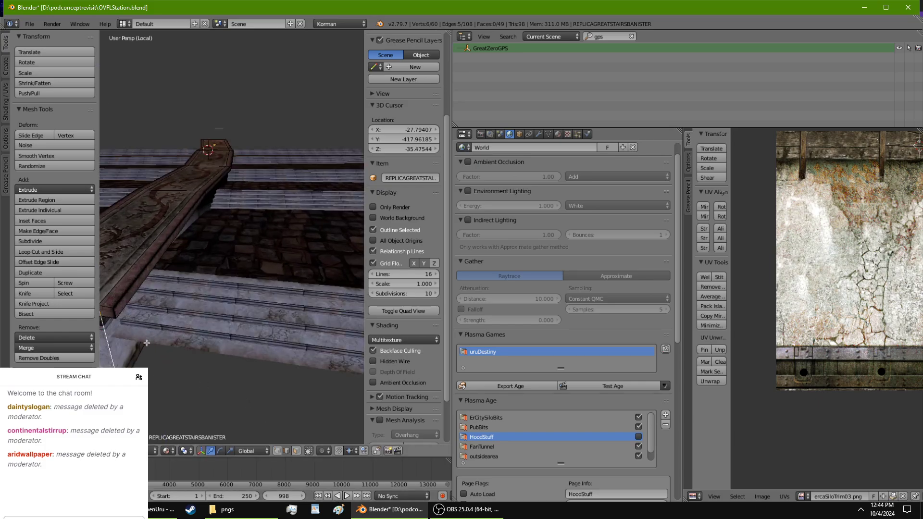
{"action": "middle_click_drag", "start_coordinate": [144, 344], "coordinate": [250, 275], "text": "shift"}
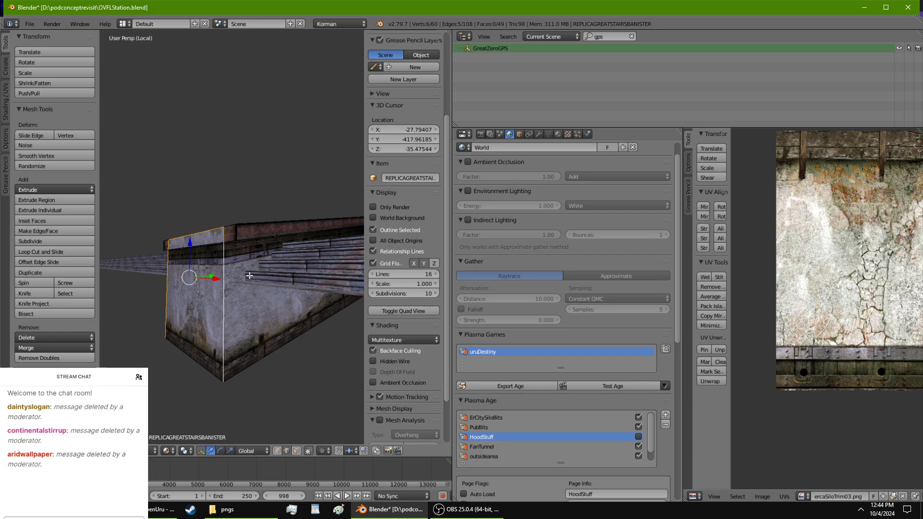
Step: Extend the selection to the remaining edges of the banister's lower end, including both corners of its top trim
{"action": "right_click", "coordinate": [238, 236], "text": "shift"}
{"action": "middle_click_drag", "start_coordinate": [233, 227], "coordinate": [327, 235]}
{"action": "right_click", "coordinate": [221, 196], "text": "shift"}
{"action": "scroll", "coordinate": [270, 272], "scroll_direction": "up", "scroll_amount": 3}
{"action": "middle_click_drag", "start_coordinate": [270, 272], "coordinate": [270, 244]}
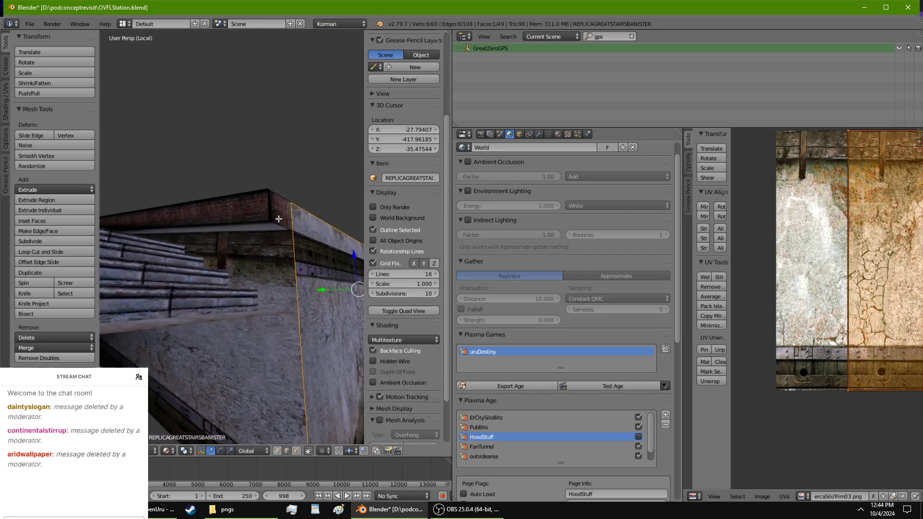
{"action": "right_click", "coordinate": [267, 206]}
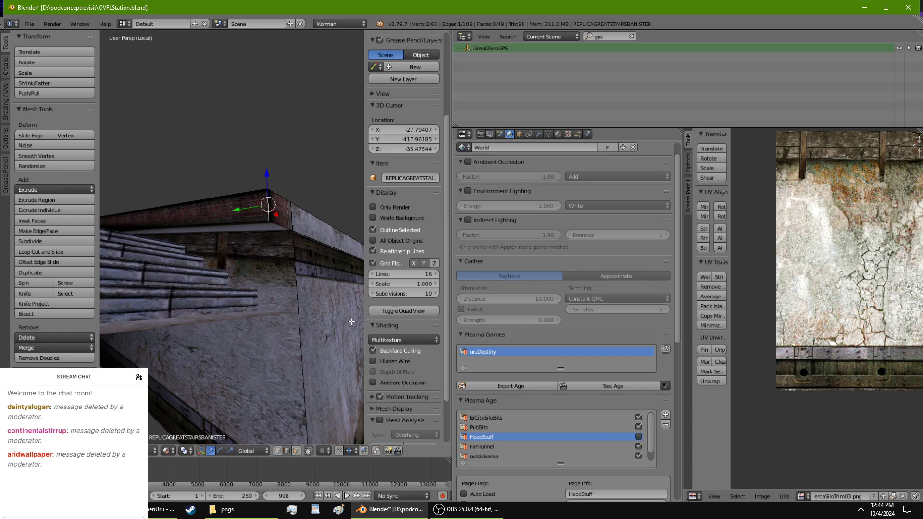
{"action": "key", "text": "ctrl+z"}
{"action": "right_click", "coordinate": [269, 203], "text": "shift"}
{"action": "right_click", "coordinate": [279, 195], "text": "shift"}
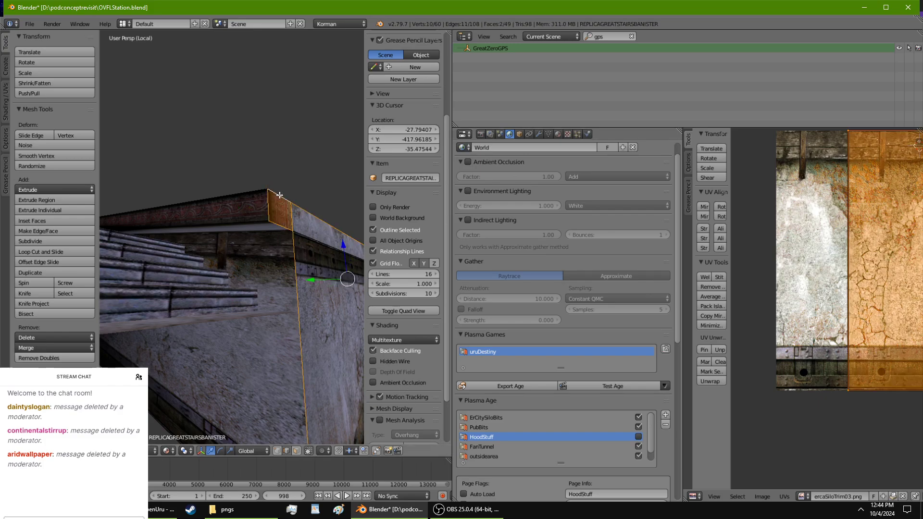
Step: Lower the banister's end section along Z and shift it outward along Y past the last steps
{"action": "middle_click_drag", "start_coordinate": [341, 239], "coordinate": [307, 325]}
{"action": "scroll", "coordinate": [315, 313], "scroll_direction": "down", "scroll_amount": 3}
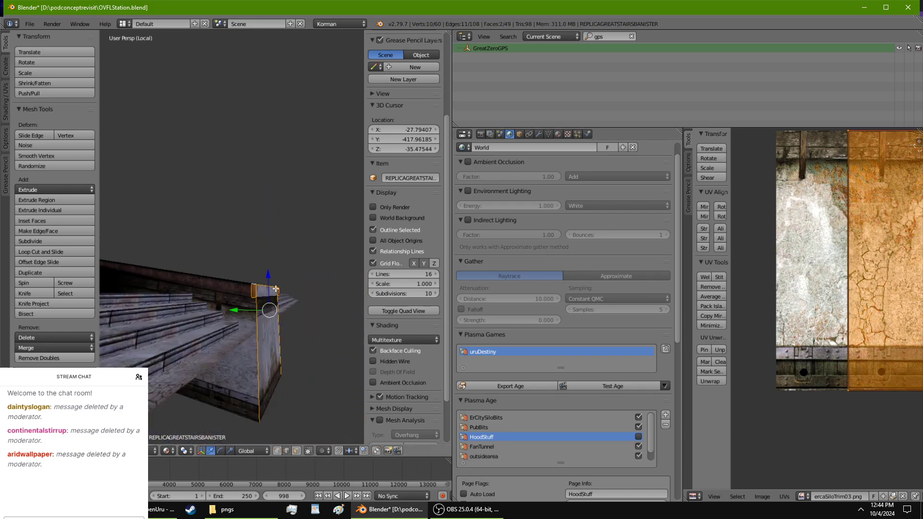
{"action": "middle_click_drag", "start_coordinate": [275, 289], "coordinate": [177, 253]}
{"action": "left_click_drag", "start_coordinate": [208, 259], "coordinate": [207, 265]}
{"action": "middle_click_drag", "start_coordinate": [206, 265], "coordinate": [177, 307]}
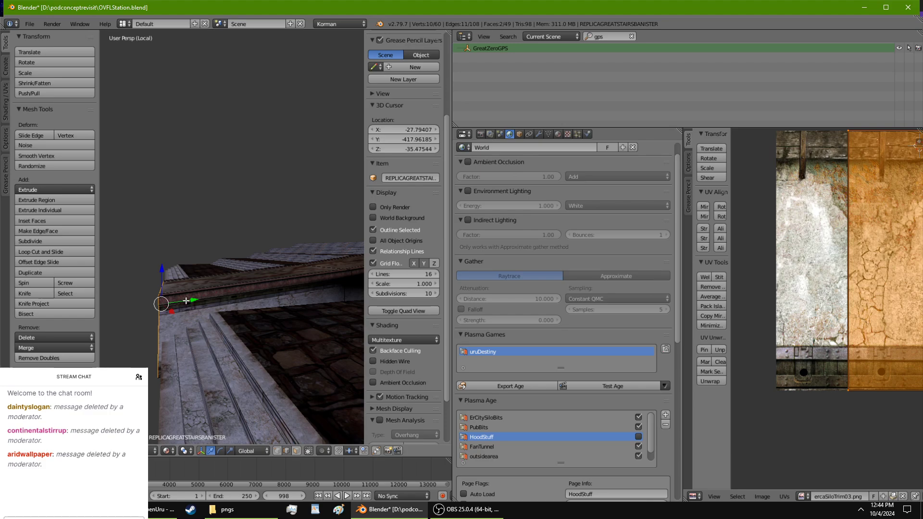
{"action": "left_click_drag", "start_coordinate": [186, 301], "coordinate": [176, 304]}
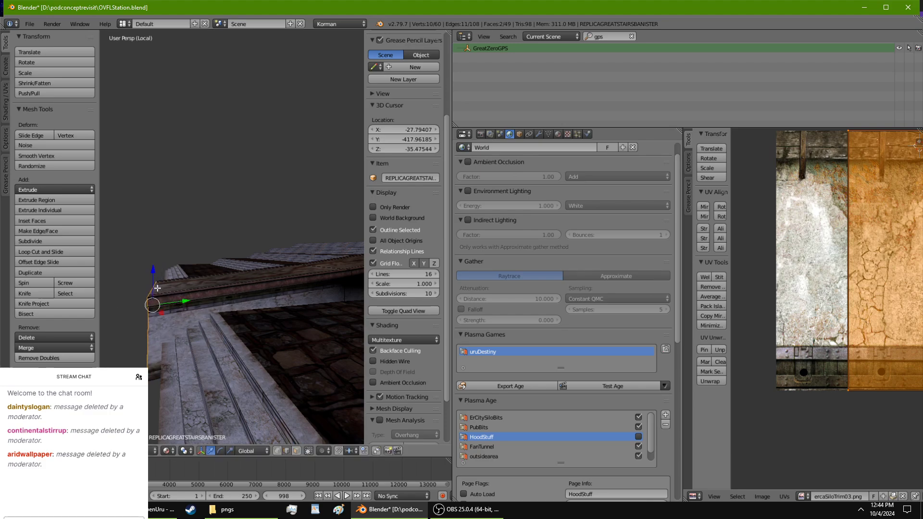
{"action": "left_click_drag", "start_coordinate": [152, 270], "coordinate": [153, 283]}
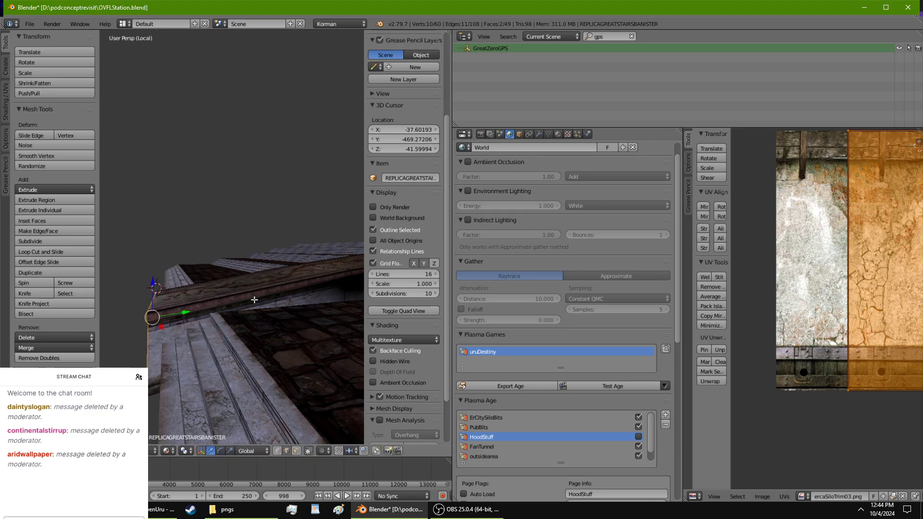
Step: Select the cross-section edges at the banister seam nearest the lower end
{"action": "middle_click_drag", "start_coordinate": [254, 301], "coordinate": [149, 322], "text": "shift"}
{"action": "middle_click_drag", "start_coordinate": [333, 315], "coordinate": [313, 329], "text": "shift"}
{"action": "scroll", "coordinate": [313, 329], "scroll_direction": "up", "scroll_amount": 1}
{"action": "right_click", "coordinate": [246, 361]}
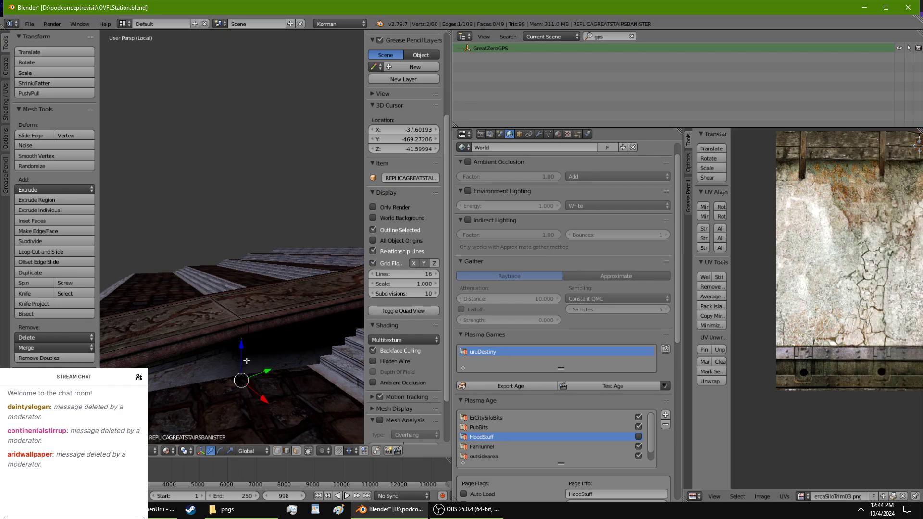
{"action": "right_click", "coordinate": [220, 304], "text": "alt"}
{"action": "middle_click_drag", "start_coordinate": [220, 305], "coordinate": [228, 334]}
{"action": "right_click", "coordinate": [223, 309], "text": "alt+shift"}
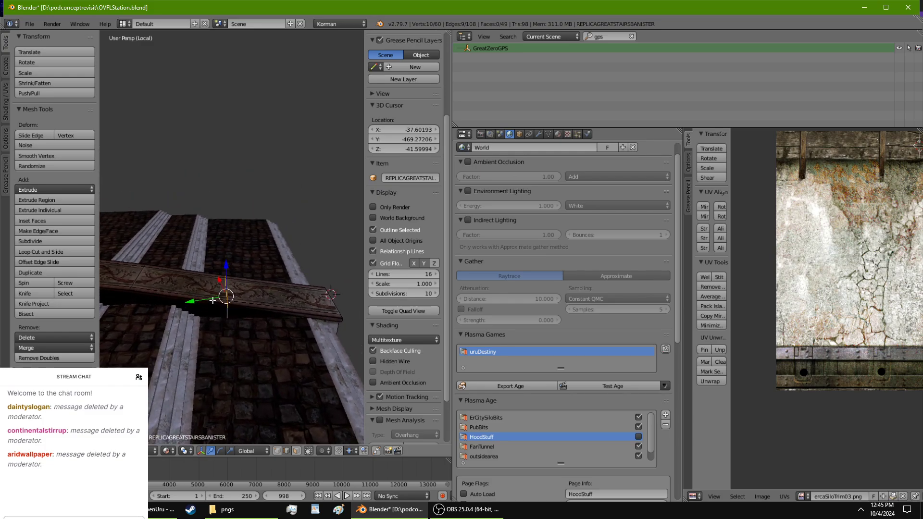
Step: Move the seam edges nearest the lower end along Y towards that end and adjust them slightly along X
{"action": "left_click_drag", "start_coordinate": [213, 300], "coordinate": [249, 263]}
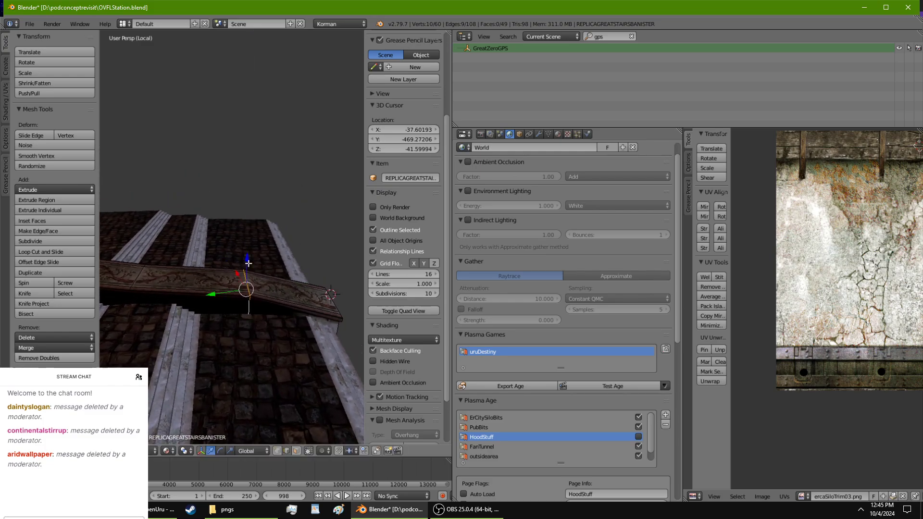
{"action": "middle_click_drag", "start_coordinate": [248, 263], "coordinate": [245, 332]}
{"action": "left_click_drag", "start_coordinate": [232, 223], "coordinate": [233, 226]}
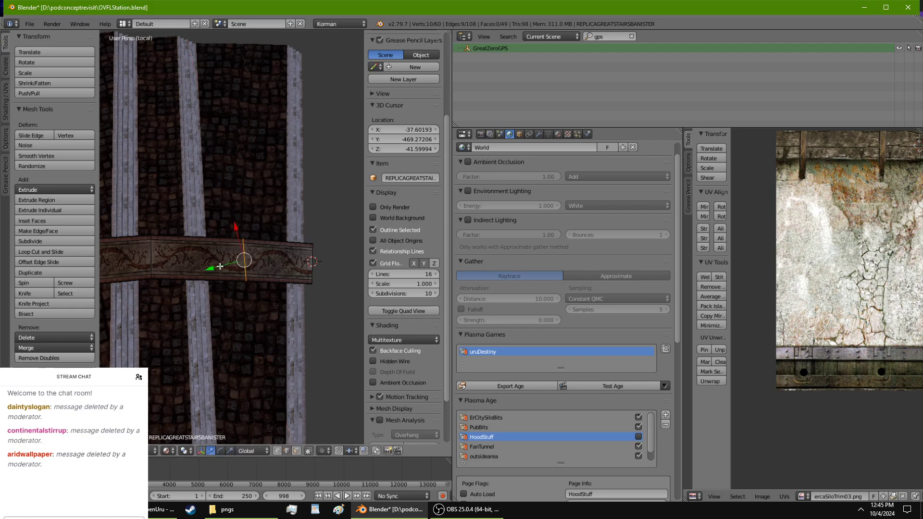
{"action": "middle_click_drag", "start_coordinate": [220, 266], "coordinate": [223, 236]}
Step: Leave edit mode and local view to examine the reshaped banister against the surrounding stairs
{"action": "key", "text": "Tab"}
{"action": "key", "text": "KP_Divide"}
{"action": "scroll", "coordinate": [226, 247], "scroll_direction": "up", "scroll_amount": 6}
{"action": "scroll", "coordinate": [228, 243], "scroll_direction": "down", "scroll_amount": 6}
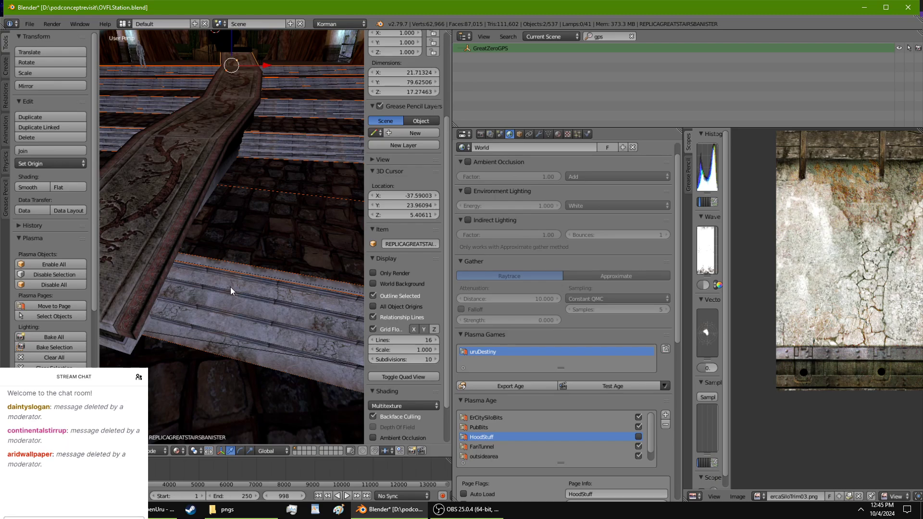
Step: In face selection mode, select the top and trim faces along the banister's lower sections and isolate the banister
{"action": "key", "text": "Tab"}
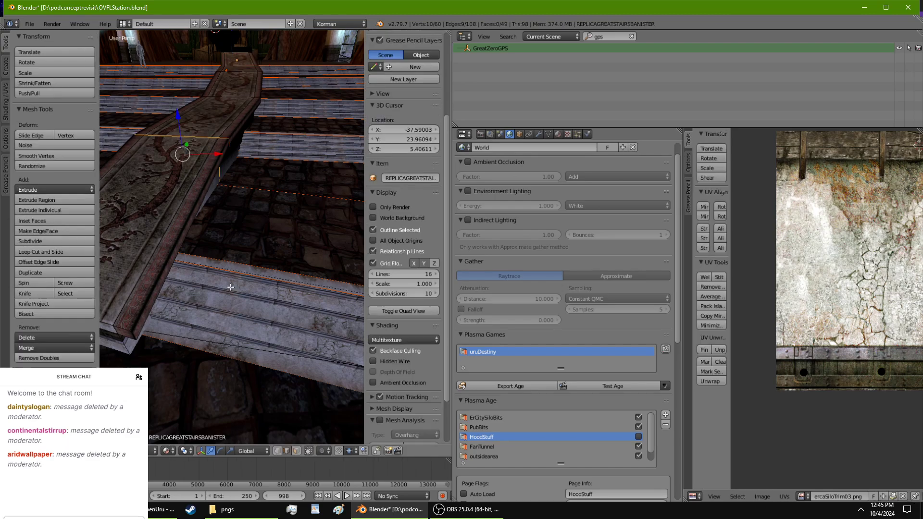
{"action": "left_click", "coordinate": [296, 450]}
{"action": "right_click", "coordinate": [157, 269]}
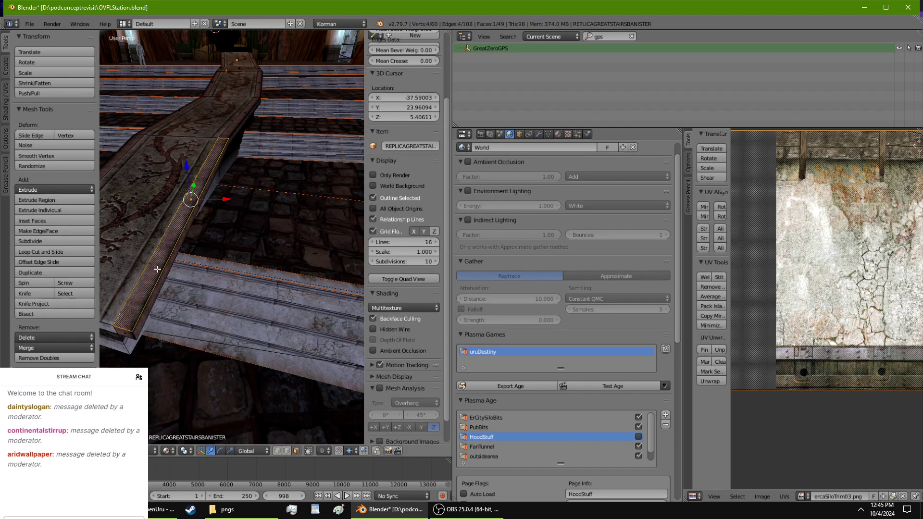
{"action": "right_click", "coordinate": [135, 226], "text": "shift"}
{"action": "right_click", "coordinate": [118, 158], "text": "shift"}
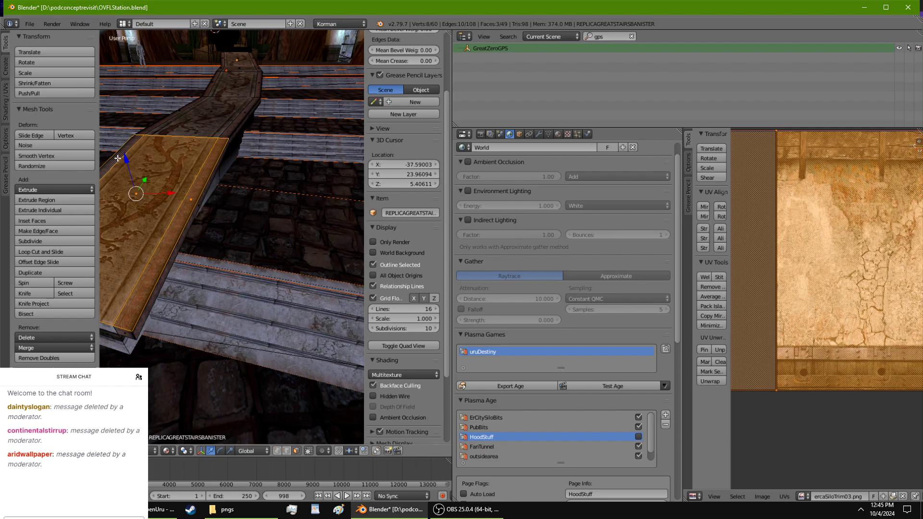
{"action": "right_click", "coordinate": [174, 116], "text": "shift"}
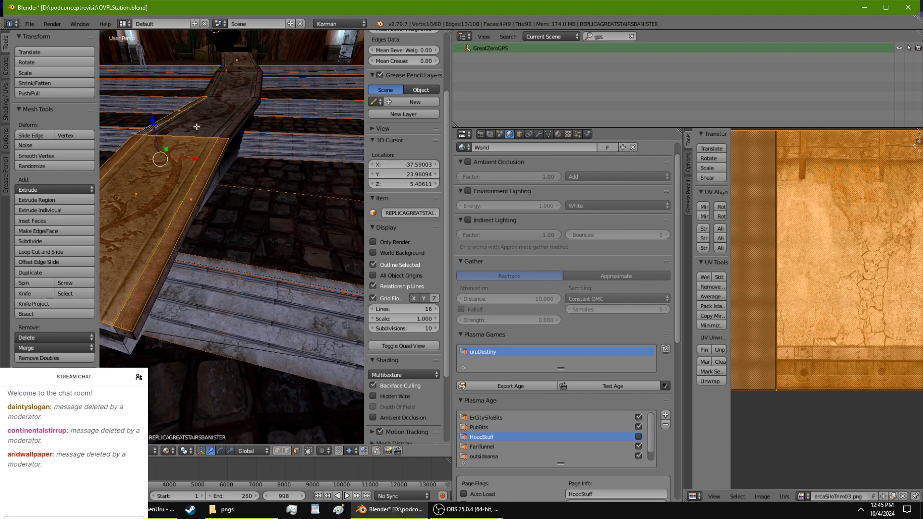
{"action": "right_click", "coordinate": [232, 125], "text": "shift"}
{"action": "key", "text": "KP_Divide"}
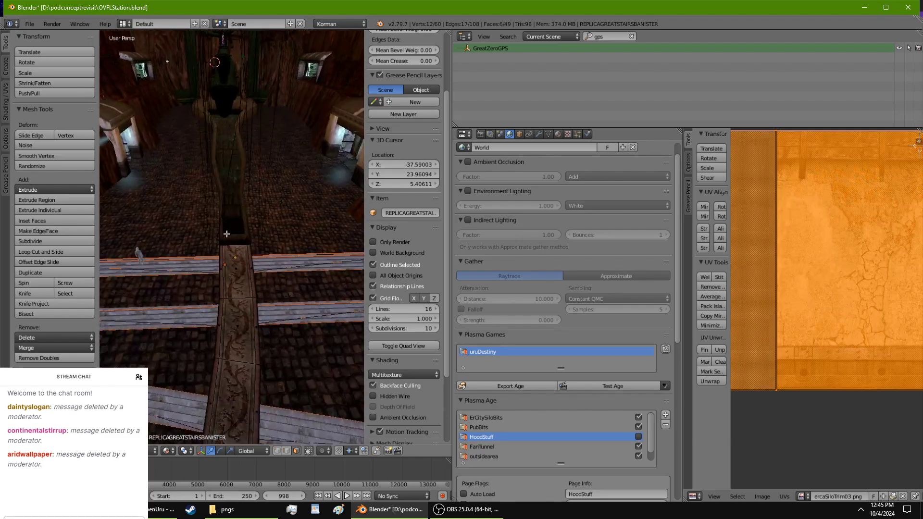
Step: Add the top and trim faces of the remaining upper banister sections to the selection
{"action": "right_click", "coordinate": [318, 209], "text": "shift"}
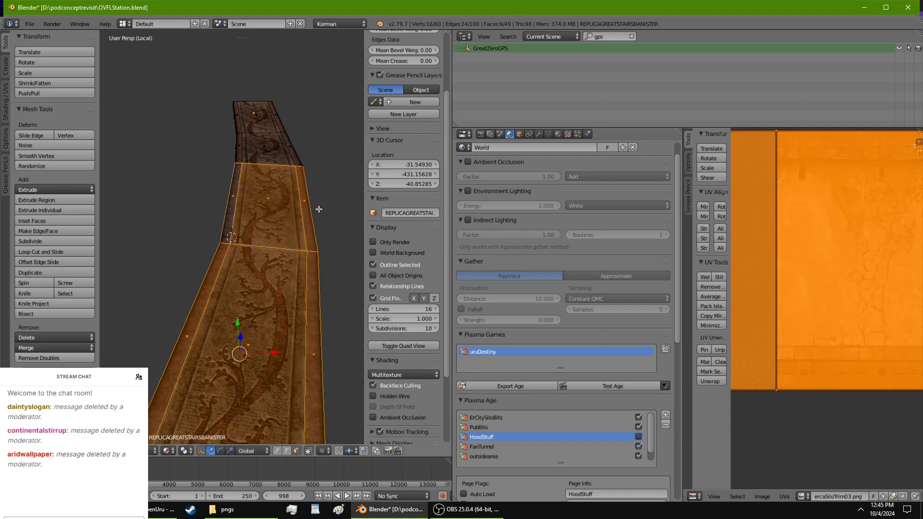
{"action": "right_click", "coordinate": [283, 140], "text": "shift"}
{"action": "right_click", "coordinate": [248, 112], "text": "shift"}
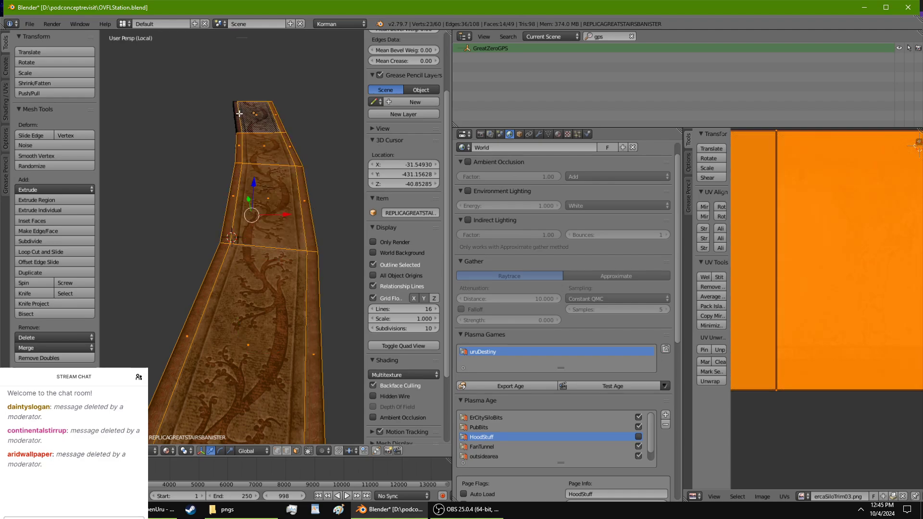
{"action": "middle_click_drag", "start_coordinate": [241, 116], "coordinate": [202, 175]}
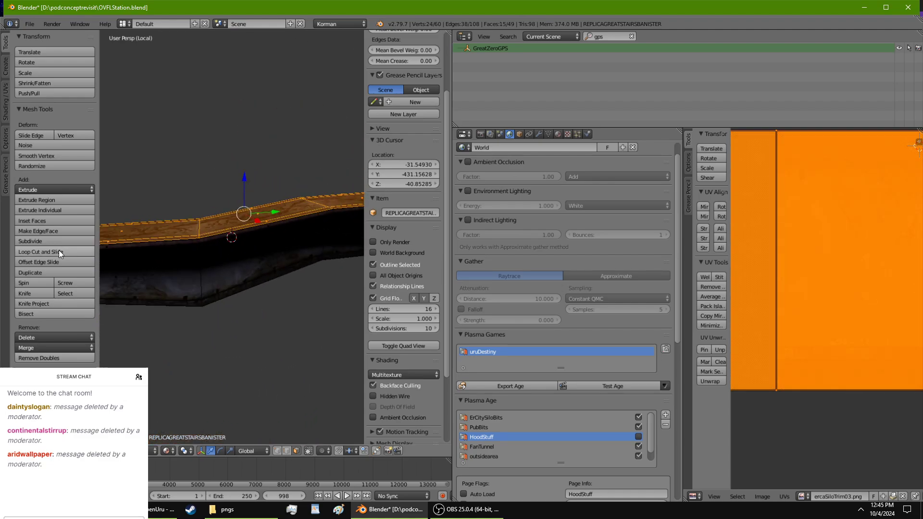
Step: Duplicate the selected top and trim faces in place and separate the copy into its own object
{"action": "left_click", "coordinate": [53, 270]}
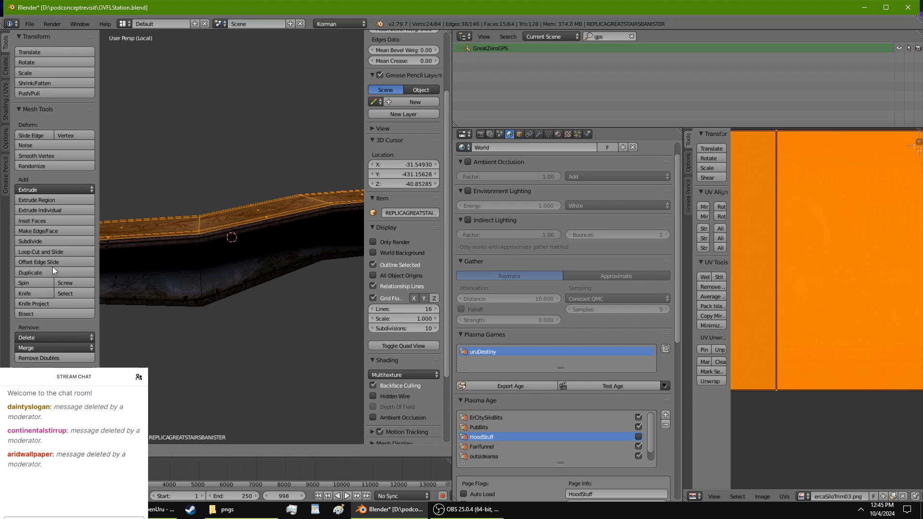
{"action": "right_click", "coordinate": [53, 267]}
{"action": "key", "text": "p"}
{"action": "left_click", "coordinate": [247, 217]}
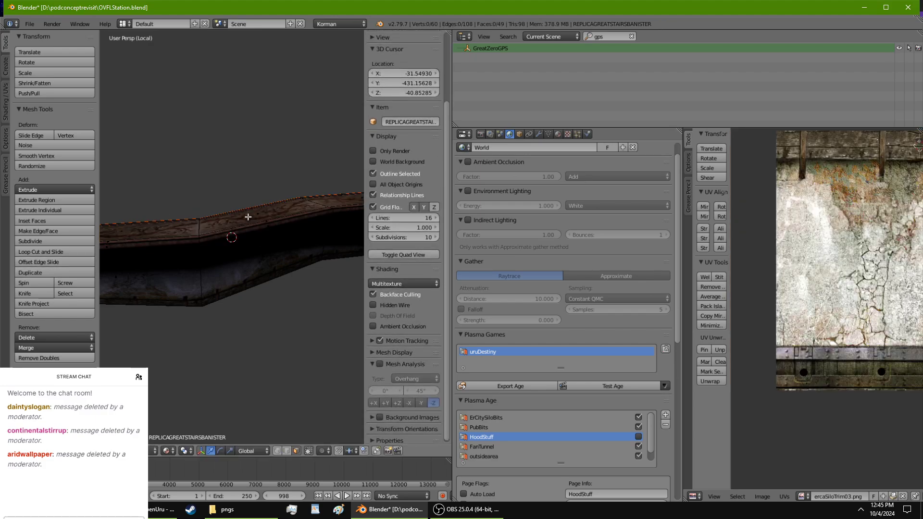
Step: Leave edit mode, select the separated banister copy and remove all of its material slots
{"action": "key", "text": "Tab"}
{"action": "right_click", "coordinate": [241, 214]}
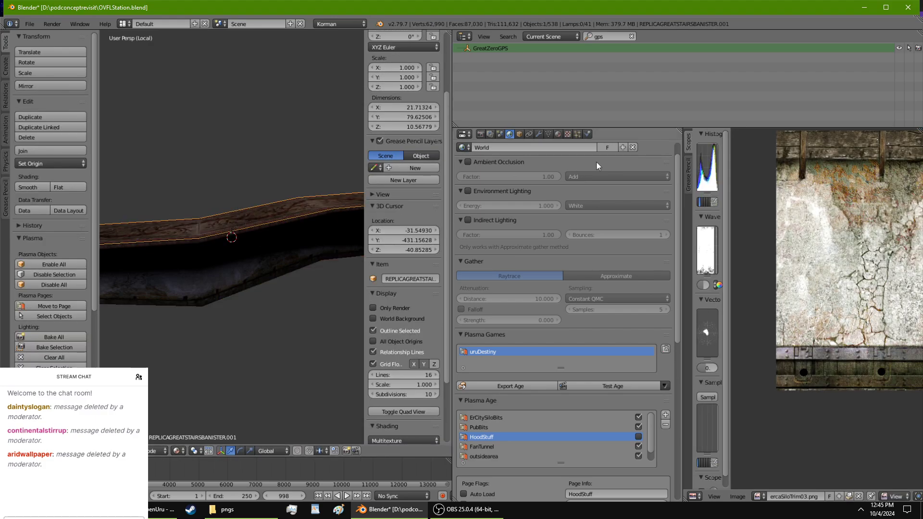
{"action": "left_click", "coordinate": [558, 134]}
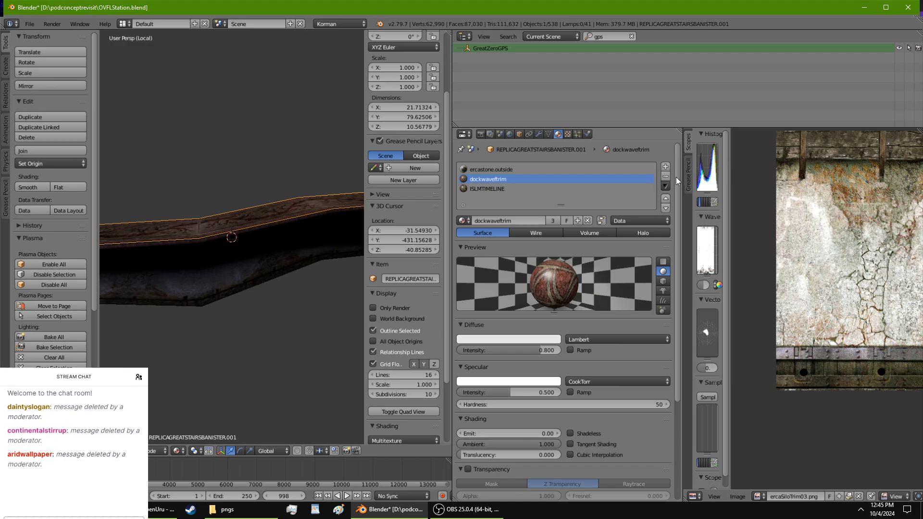
{"action": "left_click", "coordinate": [665, 176]}
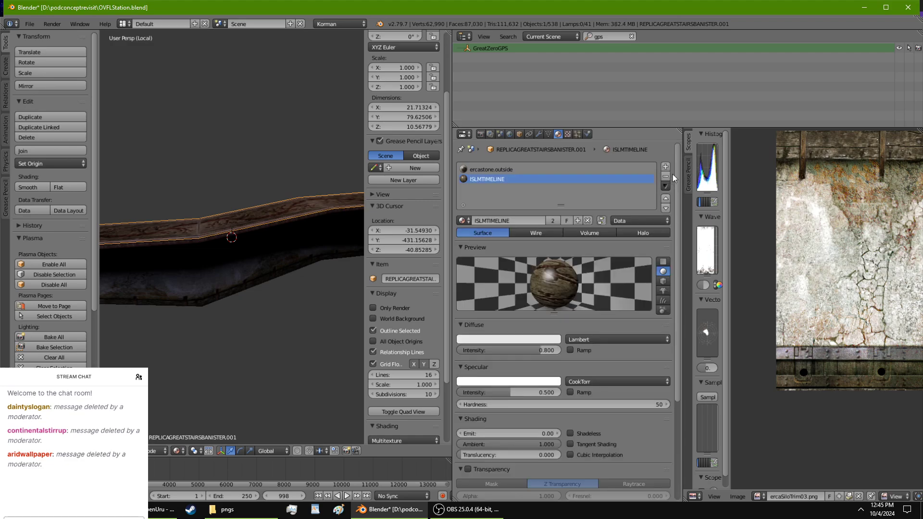
{"action": "left_click", "coordinate": [669, 175]}
{"action": "left_click", "coordinate": [667, 175]}
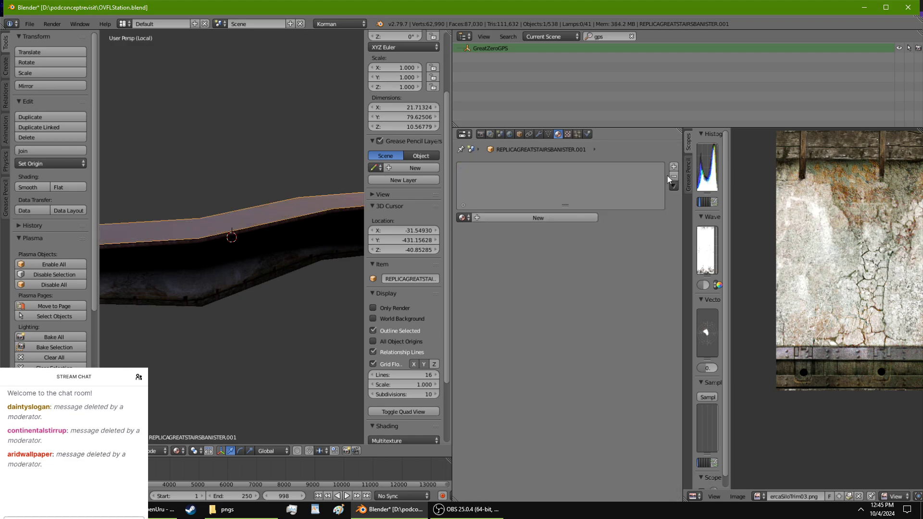
Step: Show the banister copy as wireframe only, with Wire and Draw All Edges enabled and maximum draw type Wire
{"action": "left_click", "coordinate": [519, 135]}
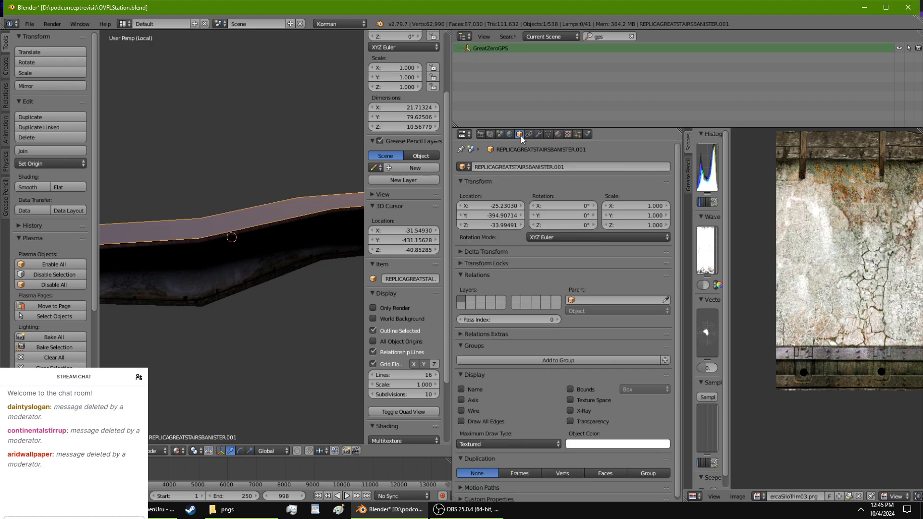
{"action": "left_click", "coordinate": [482, 442]}
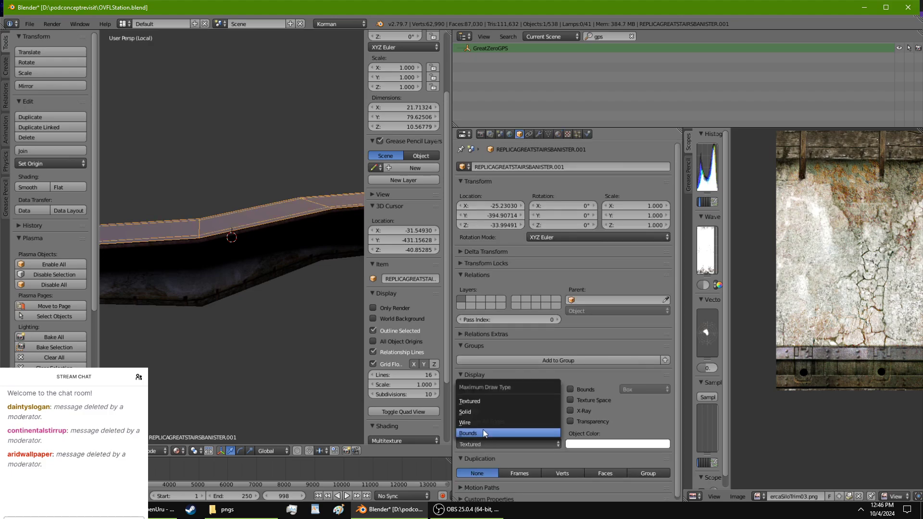
{"action": "left_click", "coordinate": [480, 422]}
{"action": "mouse_move", "coordinate": [246, 270]}
{"action": "middle_mouse_down"}
{"action": "mouse_move", "coordinate": [253, 282]}
{"action": "mouse_move", "coordinate": [303, 301]}
{"action": "mouse_move", "coordinate": [336, 284]}
{"action": "middle_mouse_up"}
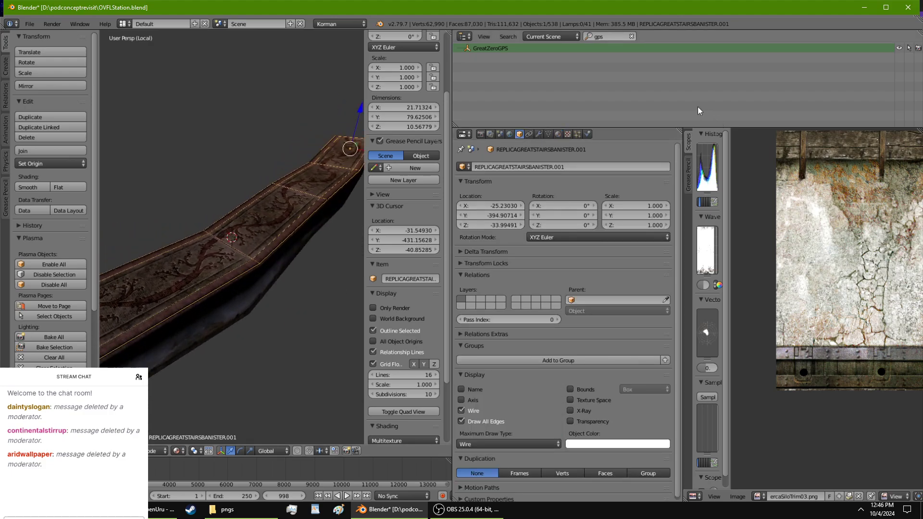
Step: Rename the banister copy as REPLICAGREATSTAIRSBANISTER.colision
{"action": "left_click", "coordinate": [587, 134]}
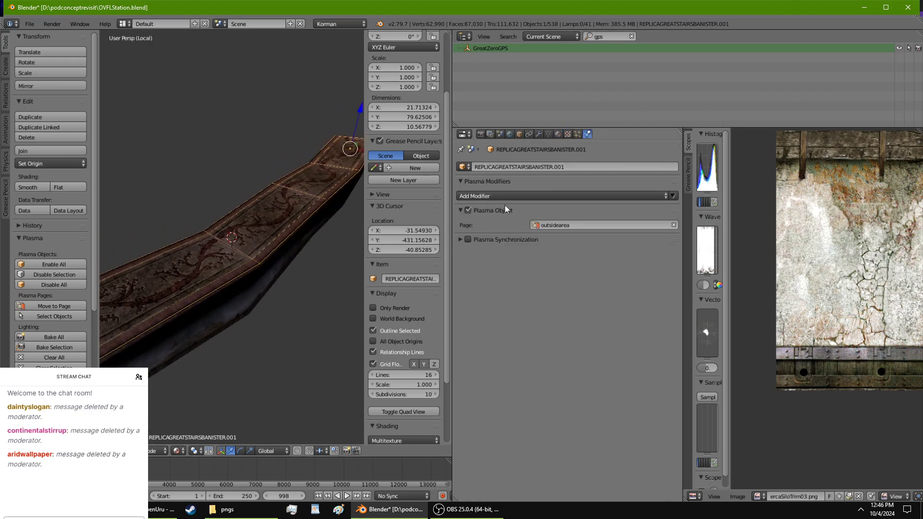
{"action": "double_click", "coordinate": [573, 166]}
{"action": "key", "text": "BackSpace"}
{"action": "key", "text": "BackSpace"}
{"action": "key", "text": "BackSpace"}
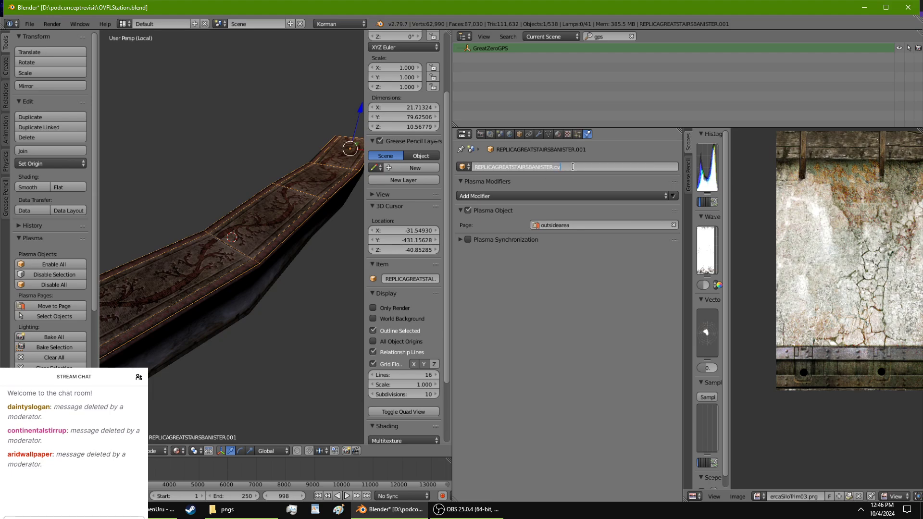
{"action": "type", "text": "colision"}
{"action": "key", "text": "Return"}
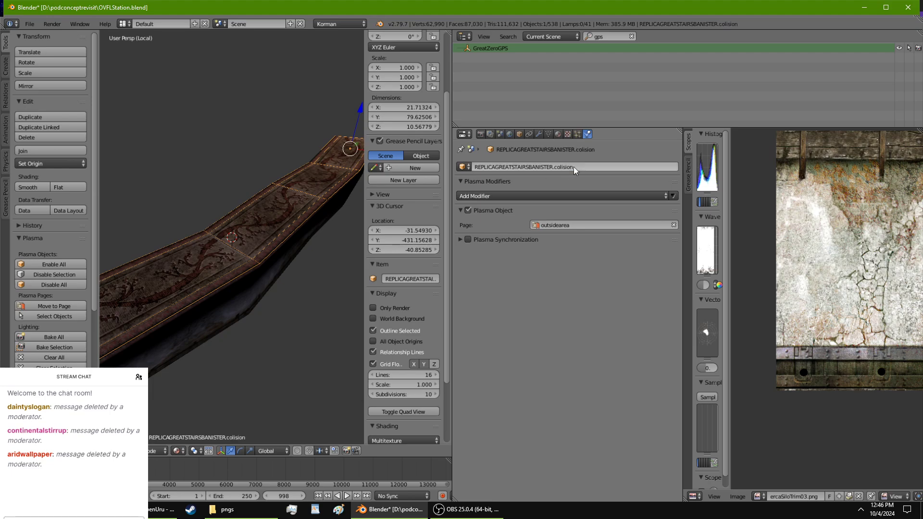
Step: Add a Plasma Collision modifier to the copy with Triangle Mesh bounds and Terrain enabled
{"action": "left_click", "coordinate": [566, 196]}
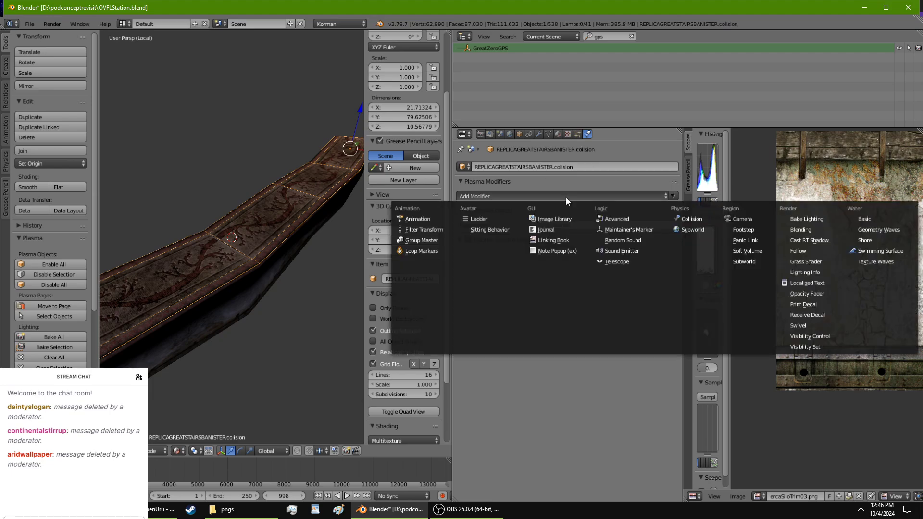
{"action": "left_click", "coordinate": [687, 219]}
{"action": "left_click", "coordinate": [555, 227]}
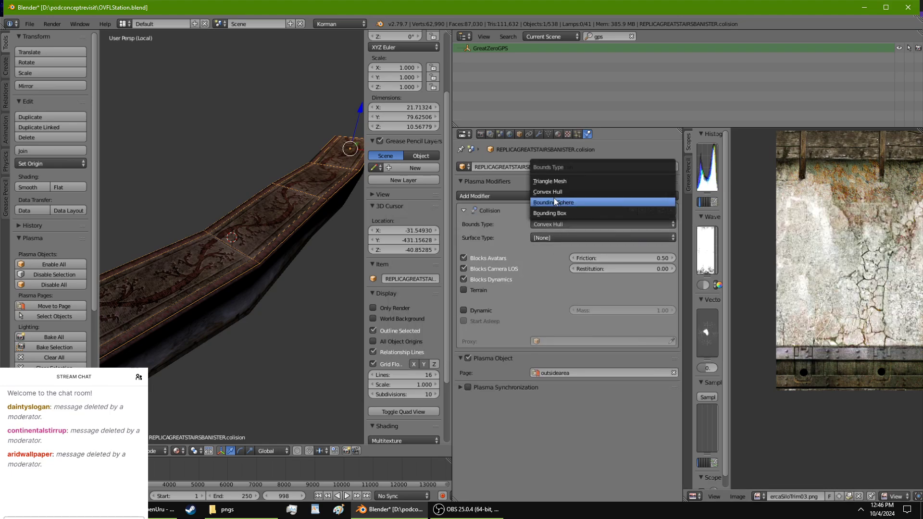
{"action": "left_click", "coordinate": [554, 182]}
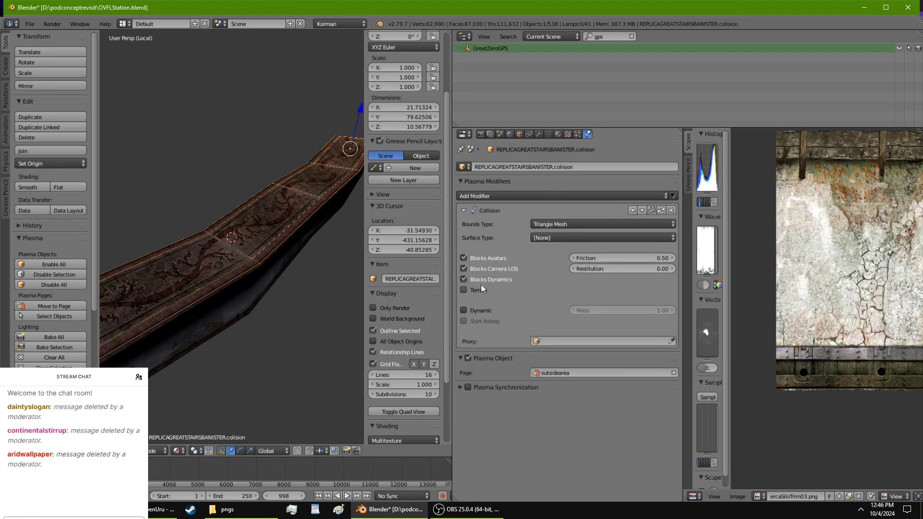
{"action": "left_click", "coordinate": [463, 279]}
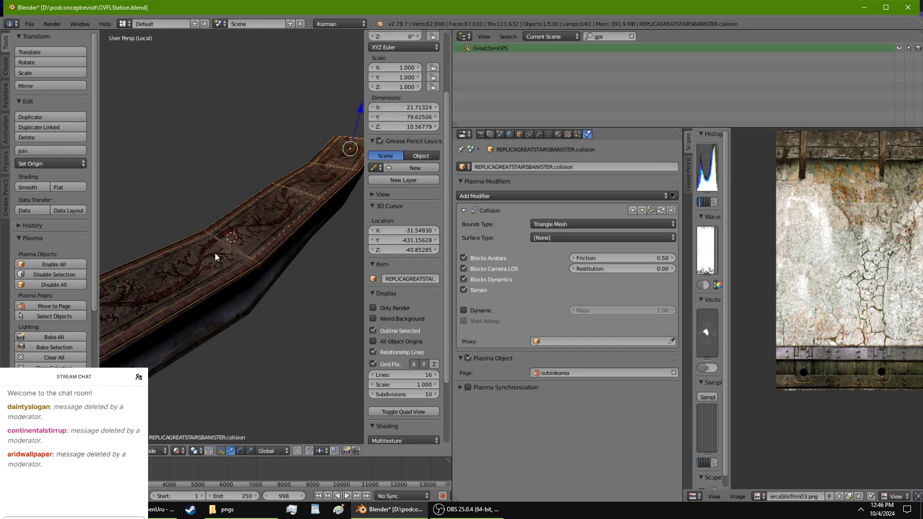
Step: In edge selection mode, select the outline edges around one end of the collision mesh and along both sides of its adjoining sections
{"action": "key", "text": "Tab"}
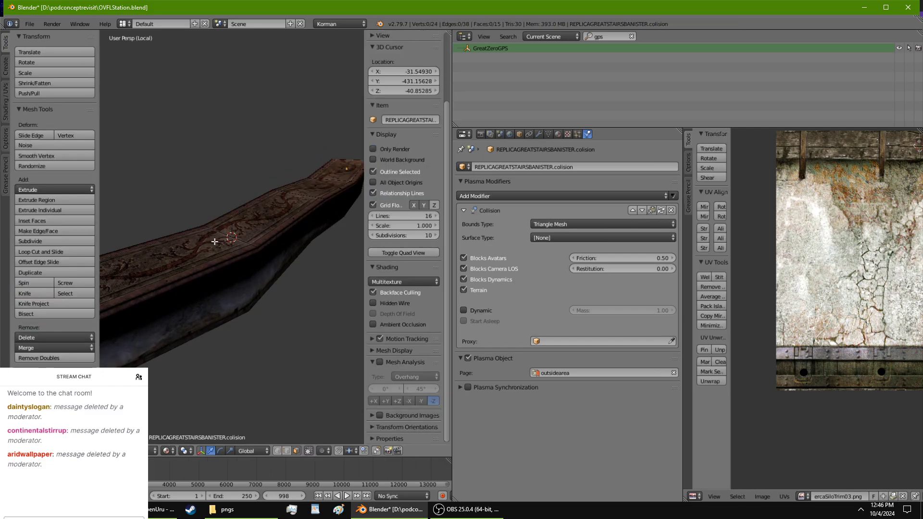
{"action": "key", "text": "a"}
{"action": "middle_click_drag", "start_coordinate": [245, 306], "coordinate": [215, 413]}
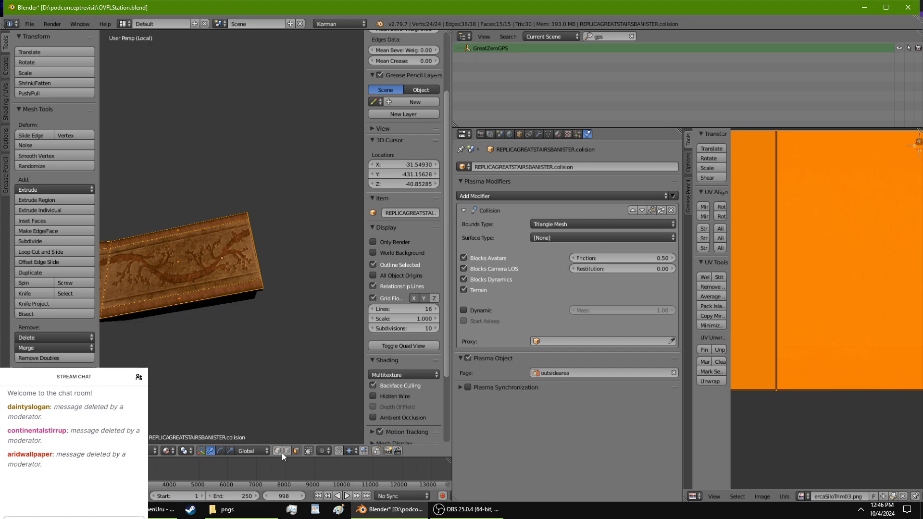
{"action": "right_click", "coordinate": [249, 213]}
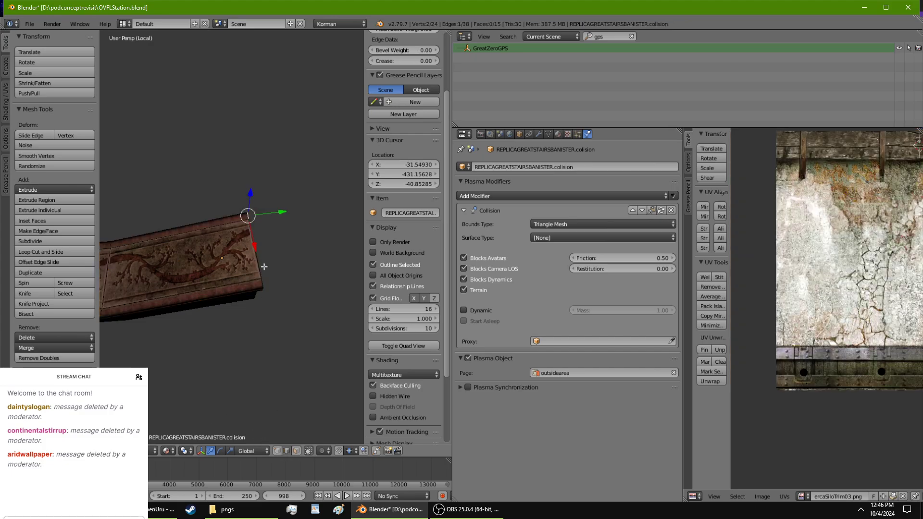
{"action": "right_click", "coordinate": [262, 281], "text": "shift"}
{"action": "right_click", "coordinate": [243, 292], "text": "shift"}
{"action": "middle_click_drag", "start_coordinate": [242, 293], "coordinate": [273, 248]}
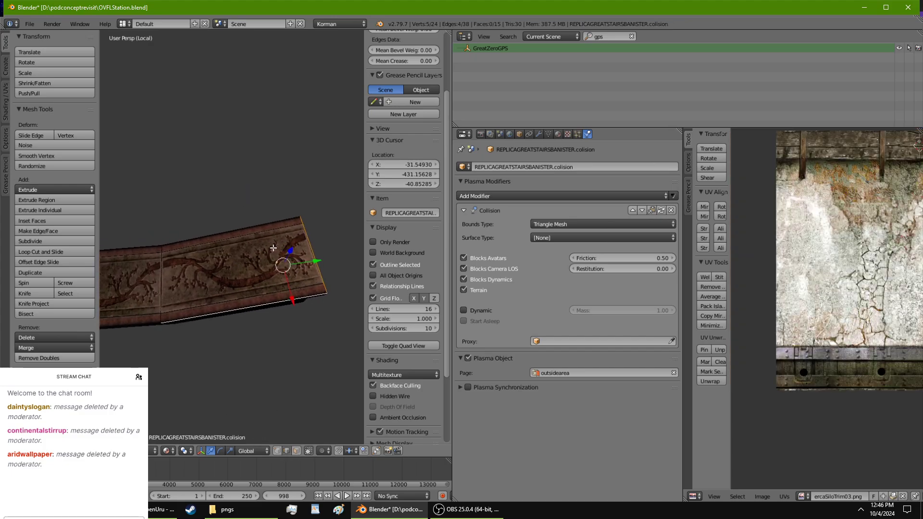
{"action": "right_click", "coordinate": [260, 227], "text": "shift"}
{"action": "right_click", "coordinate": [148, 243], "text": "shift"}
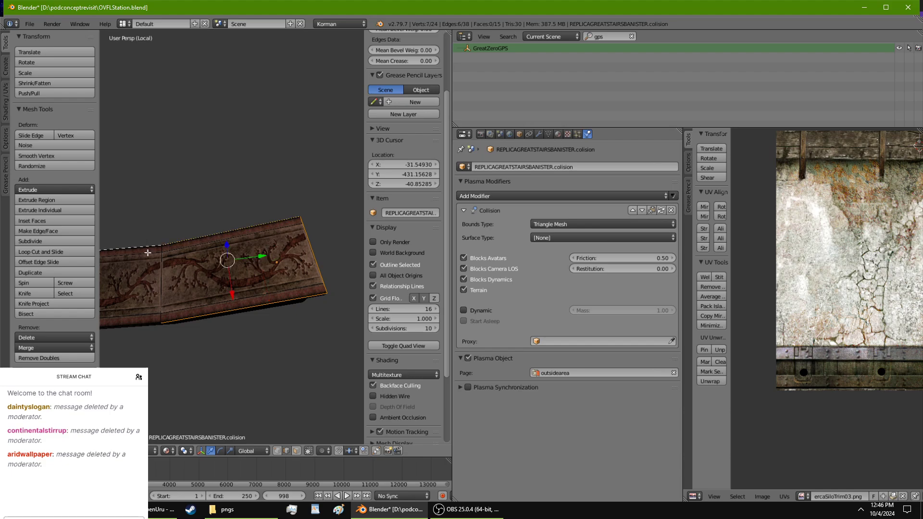
{"action": "right_click", "coordinate": [152, 320], "text": "shift"}
Step: Add the remaining side edges and the opposite end's edges to the outline selection
{"action": "middle_click_drag", "start_coordinate": [152, 320], "coordinate": [224, 317]}
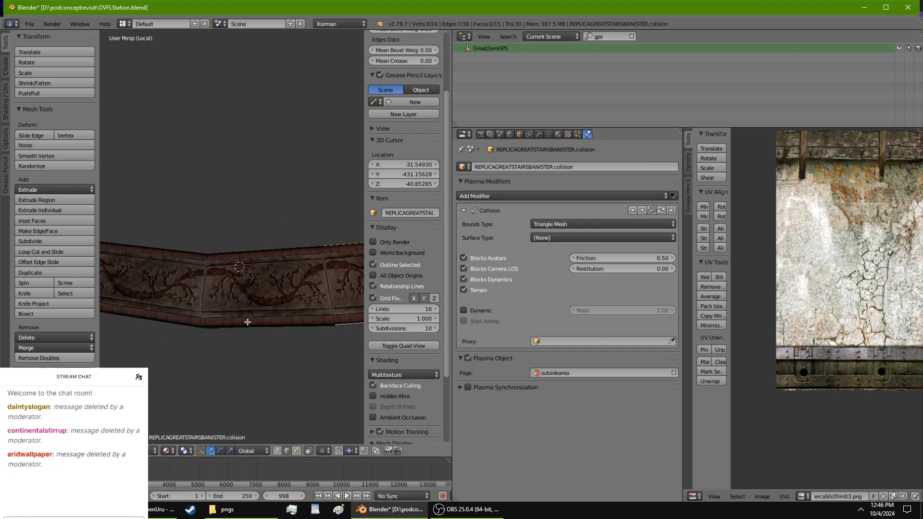
{"action": "right_click", "coordinate": [257, 248], "text": "shift"}
{"action": "right_click", "coordinate": [176, 247], "text": "shift"}
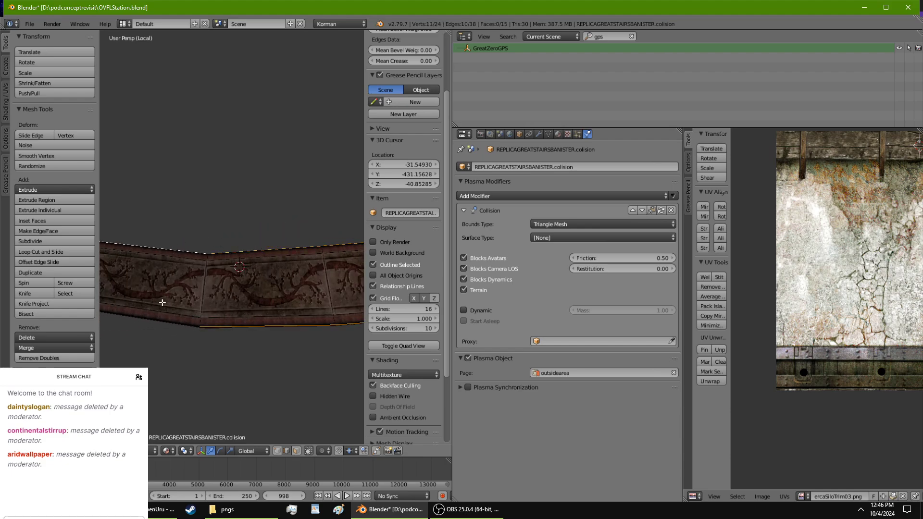
{"action": "middle_click_drag", "start_coordinate": [157, 318], "coordinate": [190, 295]}
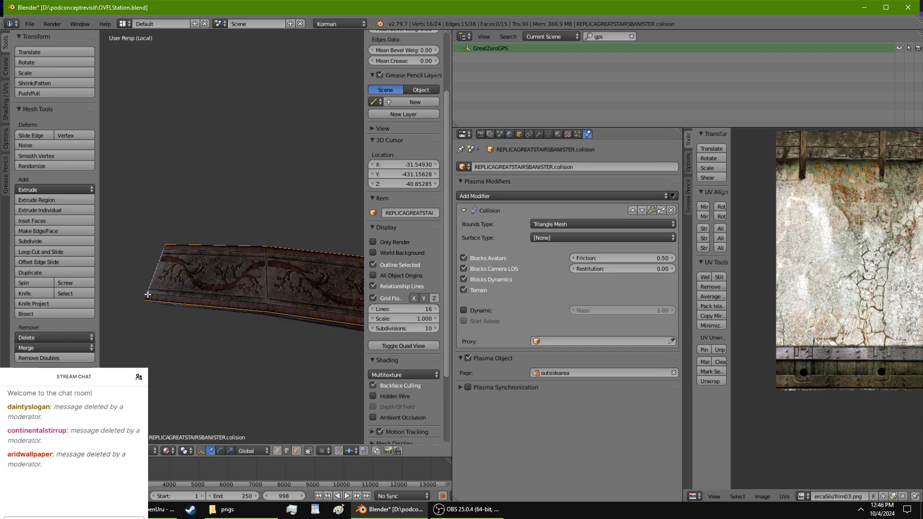
Step: Extrude the selected outline straight down to just below the banister's base, forming the collision walls
{"action": "middle_click_drag", "start_coordinate": [152, 296], "coordinate": [295, 239]}
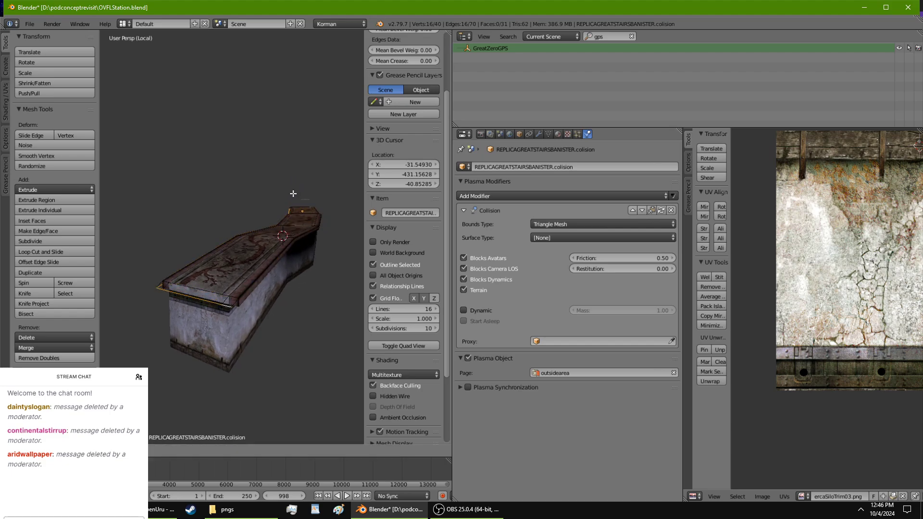
{"action": "key", "text": "e"}
{"action": "left_click", "coordinate": [290, 213]}
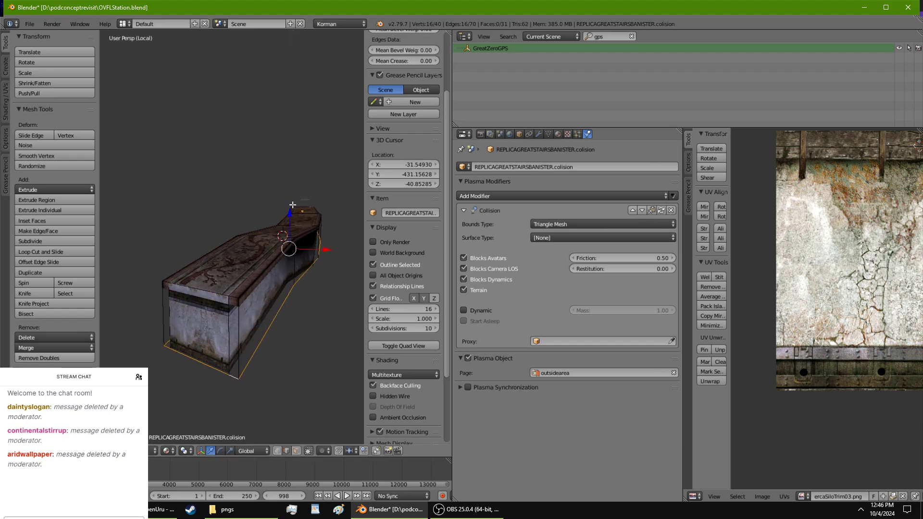
{"action": "mouse_move", "coordinate": [291, 213]}
{"action": "middle_mouse_down"}
{"action": "mouse_move", "coordinate": [325, 172]}
{"action": "mouse_move", "coordinate": [320, 161]}
{"action": "mouse_move", "coordinate": [300, 170]}
{"action": "mouse_move", "coordinate": [308, 218]}
{"action": "middle_mouse_up"}
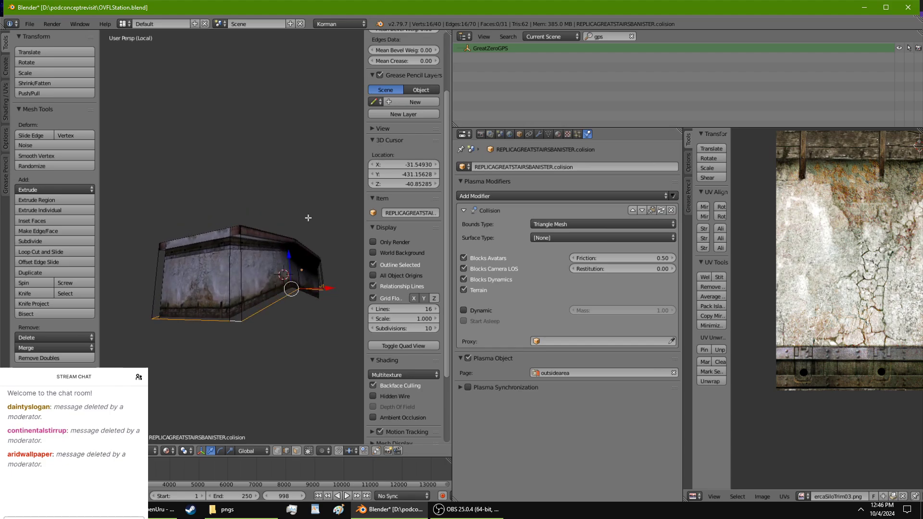
{"action": "middle_click_drag", "start_coordinate": [292, 249], "coordinate": [133, 245]}
{"action": "middle_click_drag", "start_coordinate": [120, 236], "coordinate": [272, 274]}
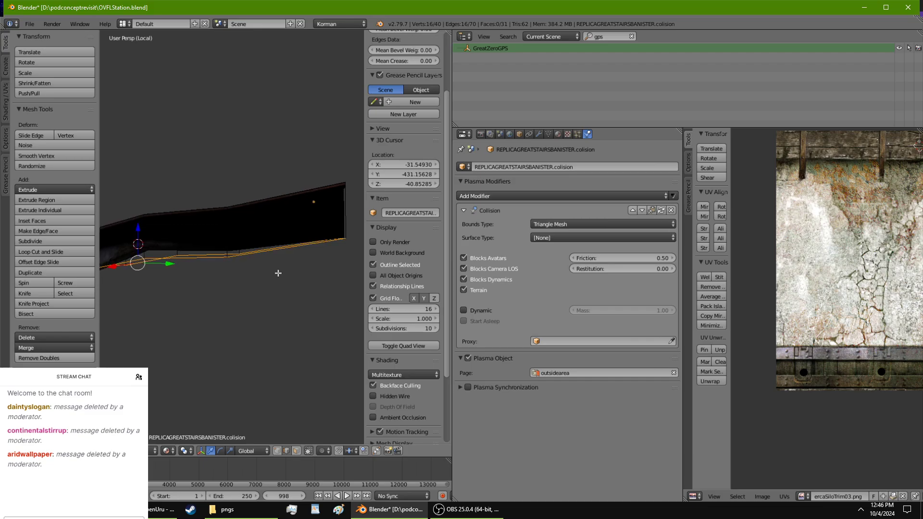
Step: Leave local view and adjust the height of the extruded lower edges against the surrounding stairs
{"action": "key", "text": "KP_Divide"}
{"action": "middle_click_drag", "start_coordinate": [292, 233], "coordinate": [356, 217], "text": "shift"}
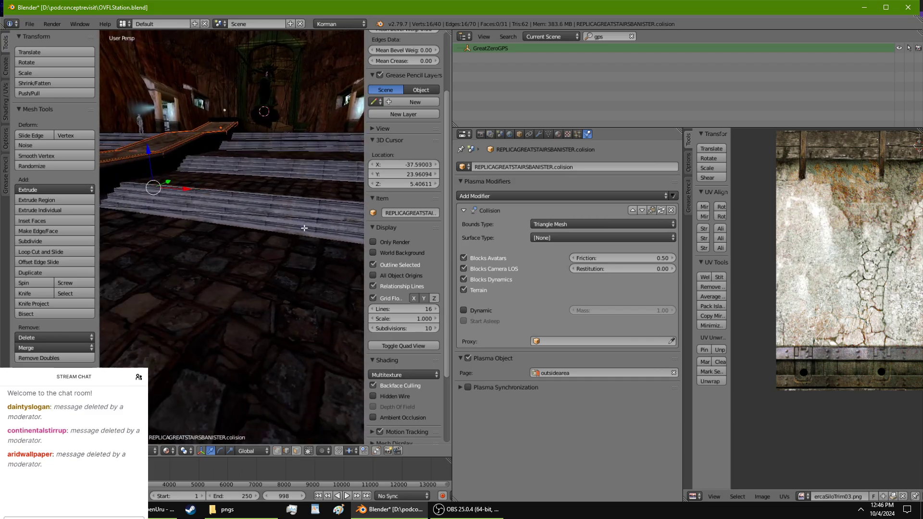
{"action": "scroll", "coordinate": [209, 133], "scroll_direction": "down", "scroll_amount": 2}
{"action": "scroll", "coordinate": [190, 179], "scroll_direction": "up", "scroll_amount": 2}
{"action": "left_click_drag", "start_coordinate": [150, 152], "coordinate": [162, 137]}
{"action": "middle_click_drag", "start_coordinate": [166, 144], "coordinate": [225, 206], "text": "shift"}
{"action": "scroll", "coordinate": [234, 201], "scroll_direction": "up", "scroll_amount": 2}
{"action": "scroll", "coordinate": [234, 201], "scroll_direction": "down", "scroll_amount": 1}
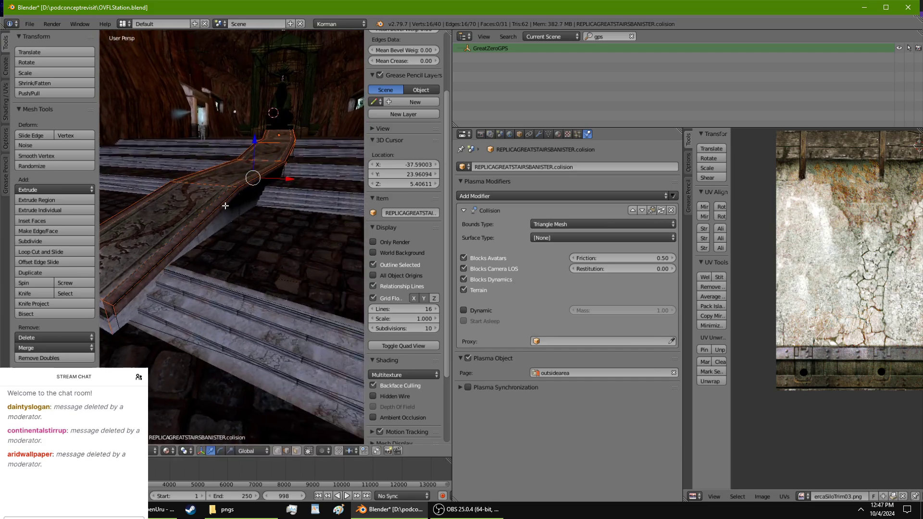
Step: Leave edit mode and save the file over OVFLStation.blend
{"action": "key", "text": "Tab"}
{"action": "key", "text": "ctrl+s"}
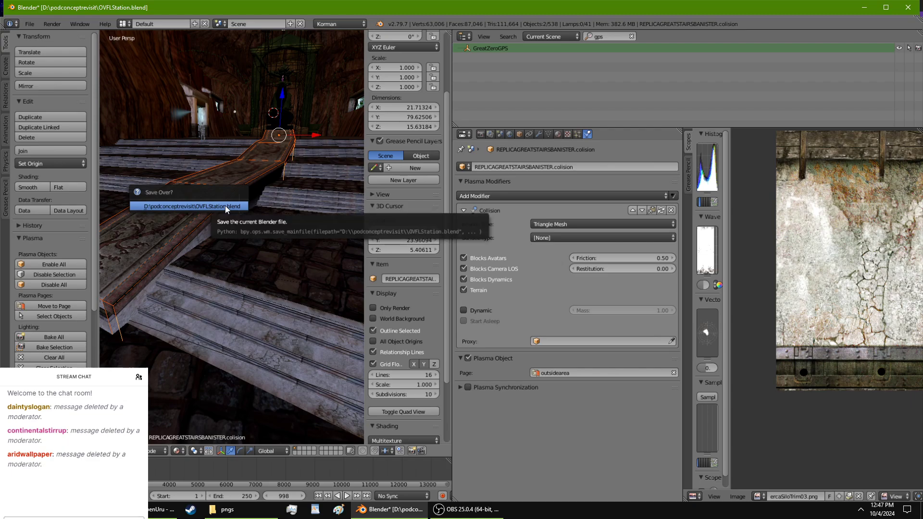
{"action": "left_click", "coordinate": [225, 206]}
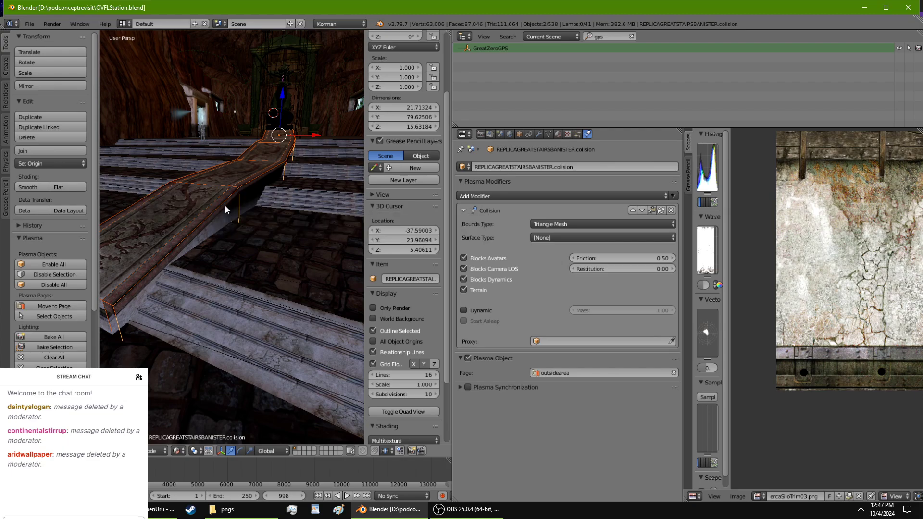
{"action": "key", "text": "ctrl+s"}
{"action": "left_click", "coordinate": [225, 206]}
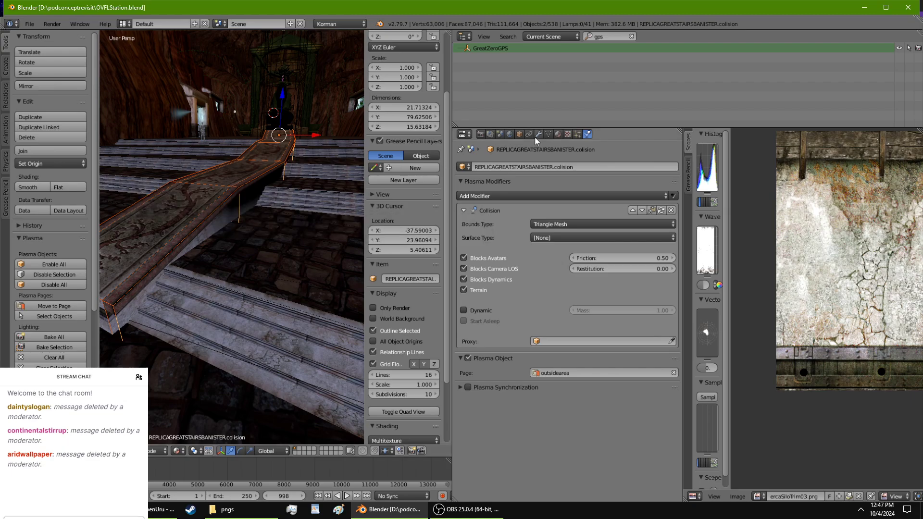
Step: Run an in-game test of the age and move the avatar up along the replica banister to check its collision
{"action": "left_click", "coordinate": [510, 134]}
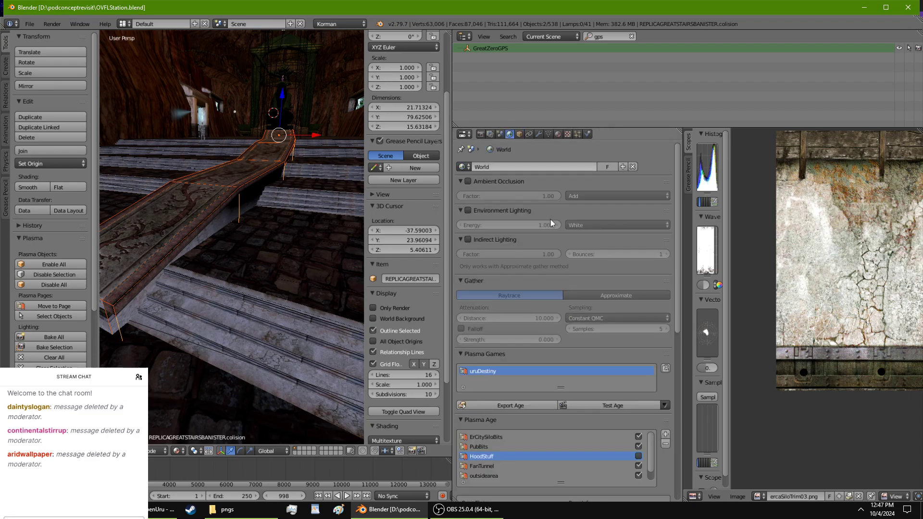
{"action": "left_click", "coordinate": [630, 402]}
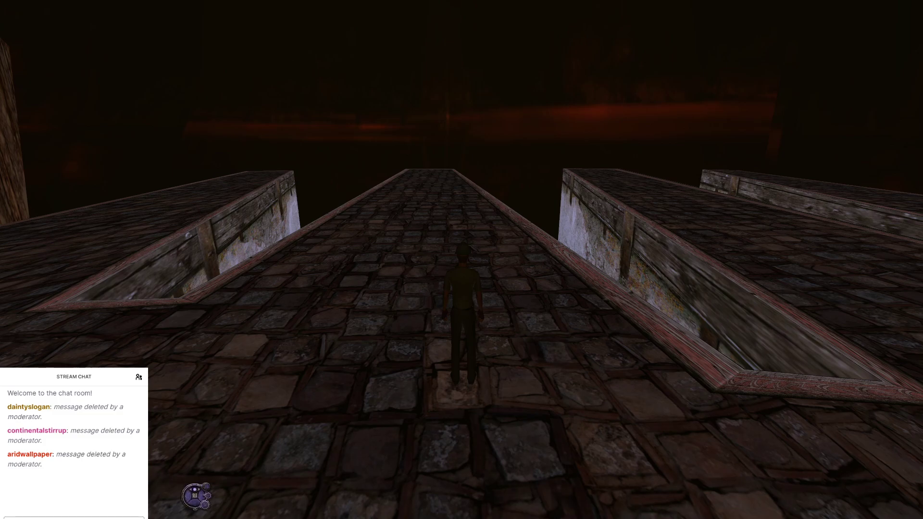
{"action": "key", "text": "Right"}
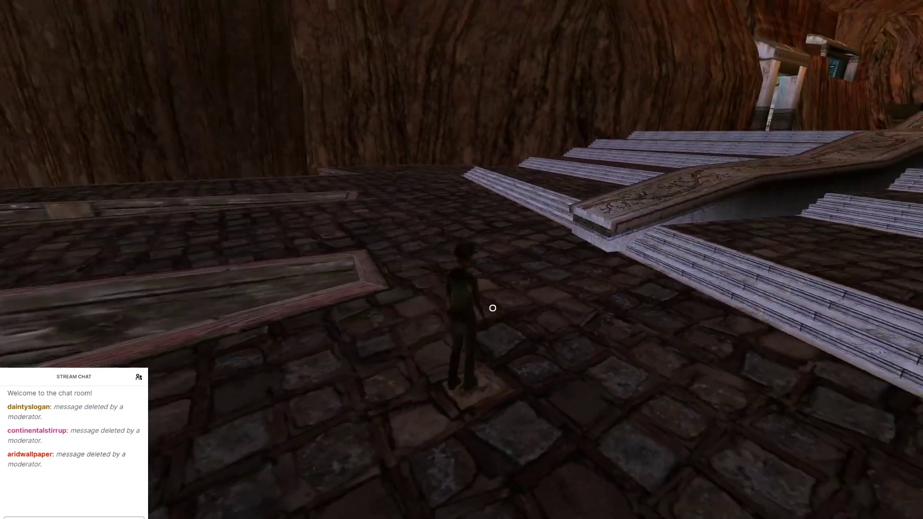
{"action": "key", "text": "Up"}
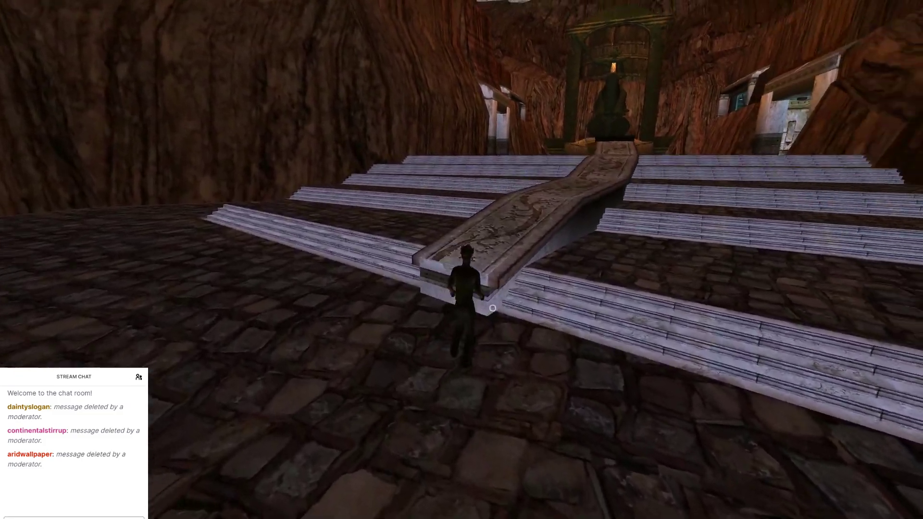
{"action": "key", "text": "space"}
{"action": "key", "text": "Right"}
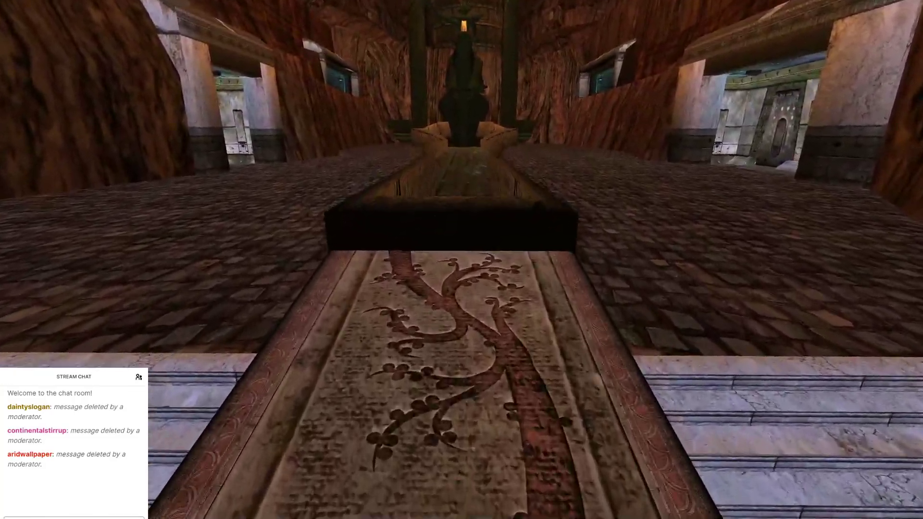
{"action": "key", "text": "space"}
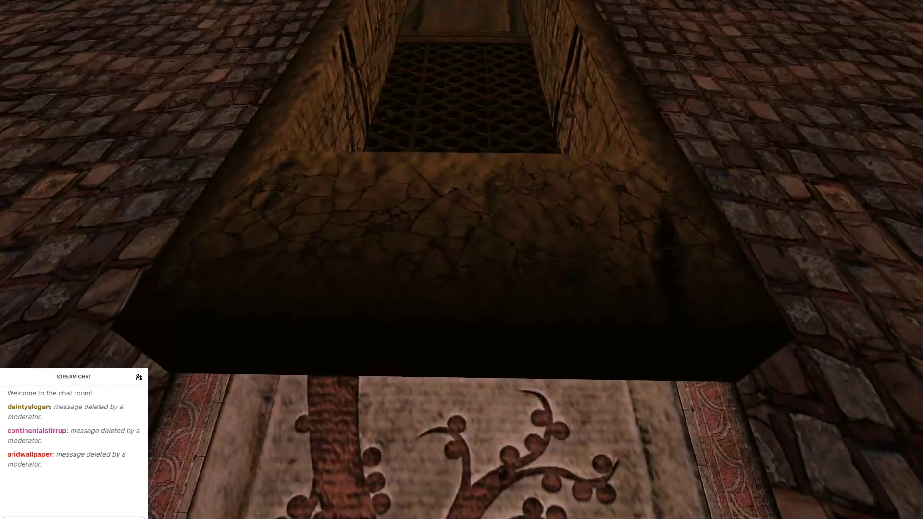
{"action": "key", "text": "space"}
{"action": "key", "text": "space"}
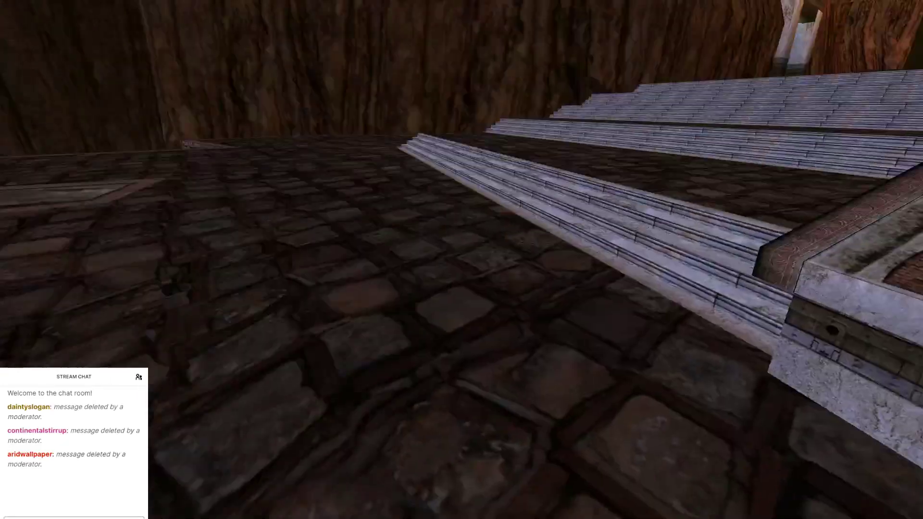
Step: Switch to the third-person camera and examine the banister and stairs from the foot of the steps
{"action": "key", "text": "Left"}
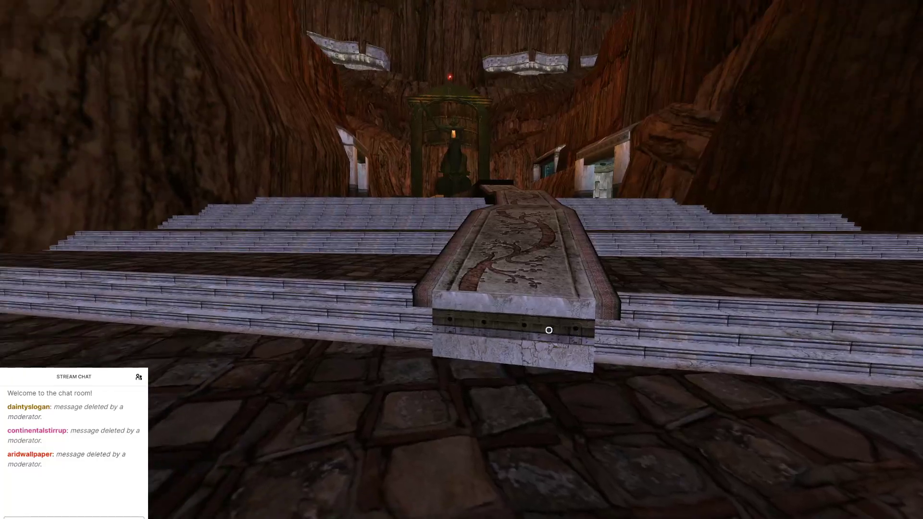
{"action": "key", "text": "F1"}
{"action": "key", "text": "Right"}
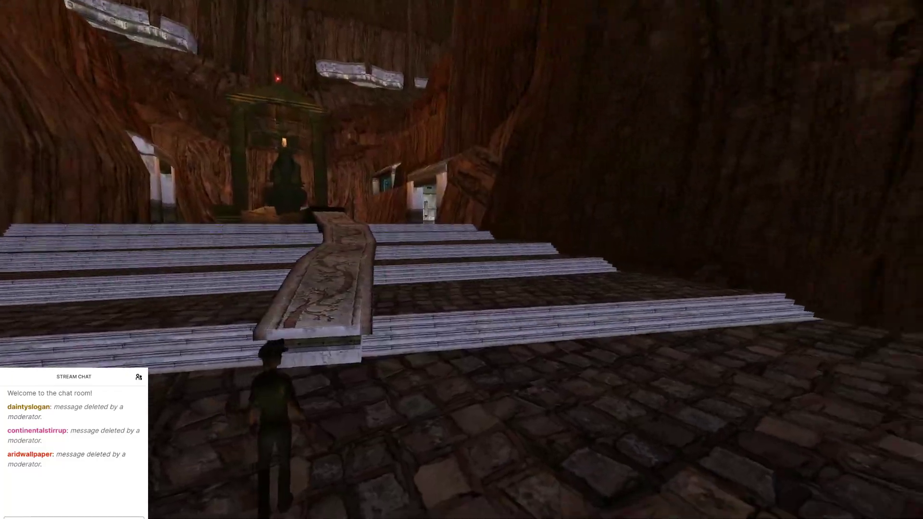
{"action": "key", "text": "Left"}
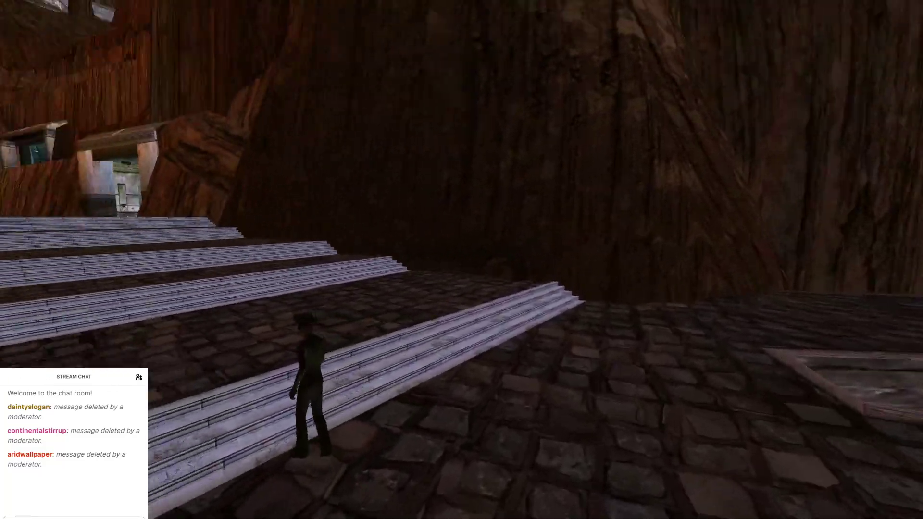
{"action": "key", "text": "Right"}
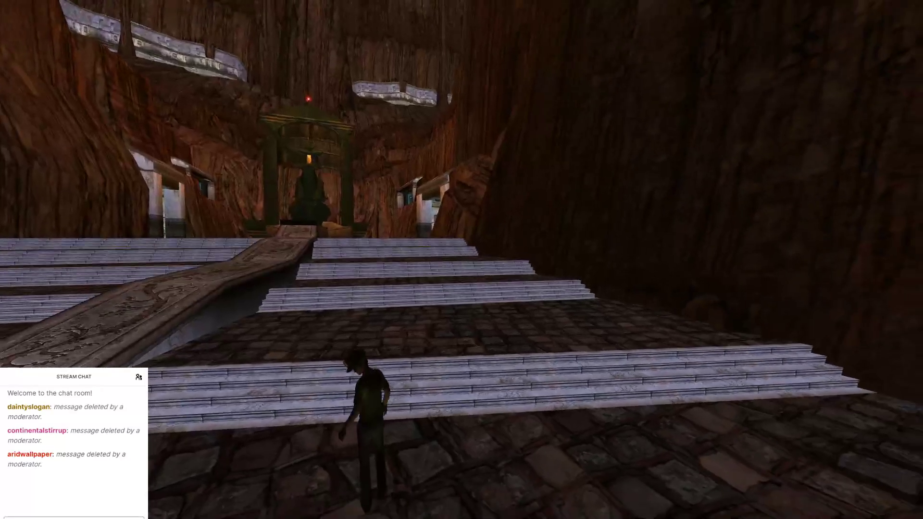
{"action": "key", "text": "Left"}
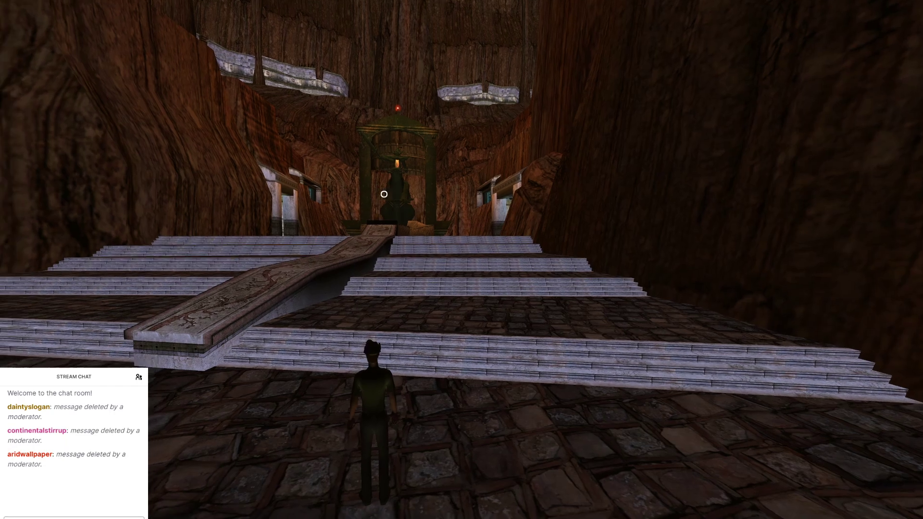
Step: Walk the avatar around the plaza below the stairs and examine the banister's sides, end and lighting from several angles
{"action": "key", "text": "a"}
{"action": "key", "text": "d"}
{"action": "key", "text": "w"}
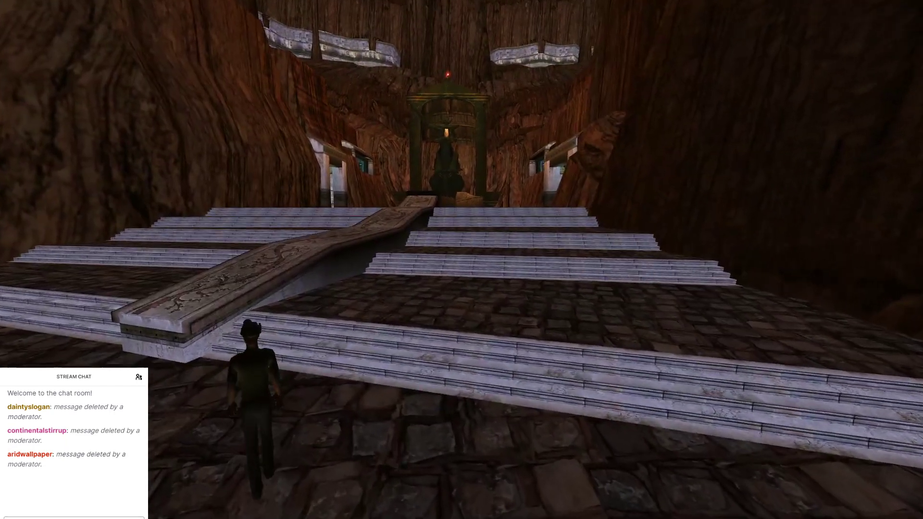
{"action": "key", "text": "d"}
{"action": "key", "text": "w"}
{"action": "key", "text": "d"}
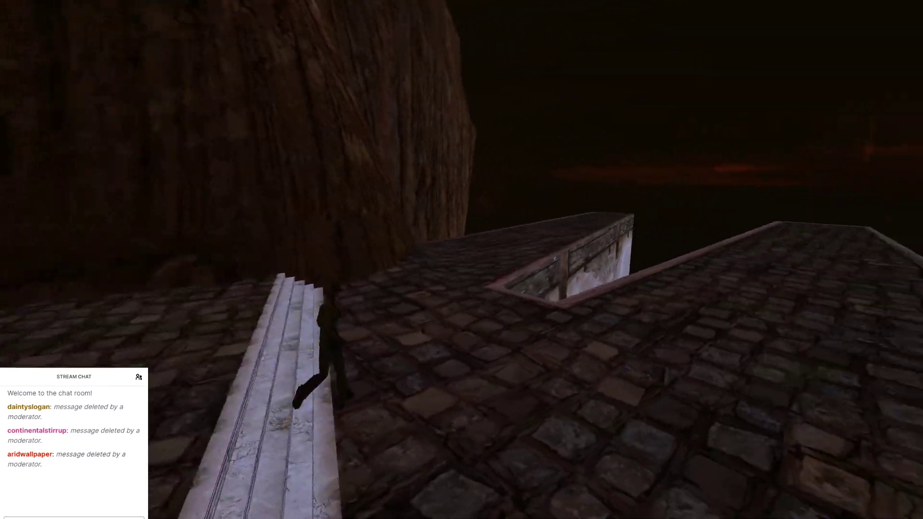
{"action": "key", "text": "w"}
{"action": "key", "text": "d"}
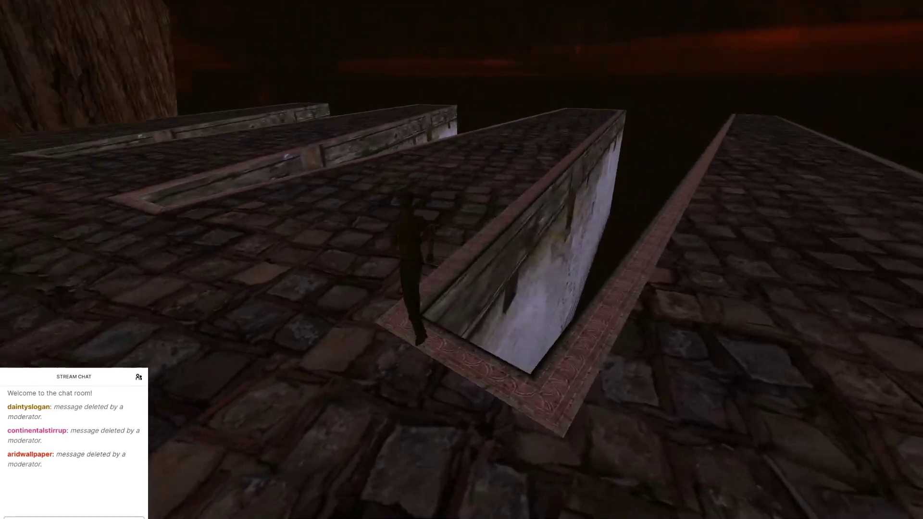
{"action": "key", "text": "w"}
{"action": "key", "text": "a"}
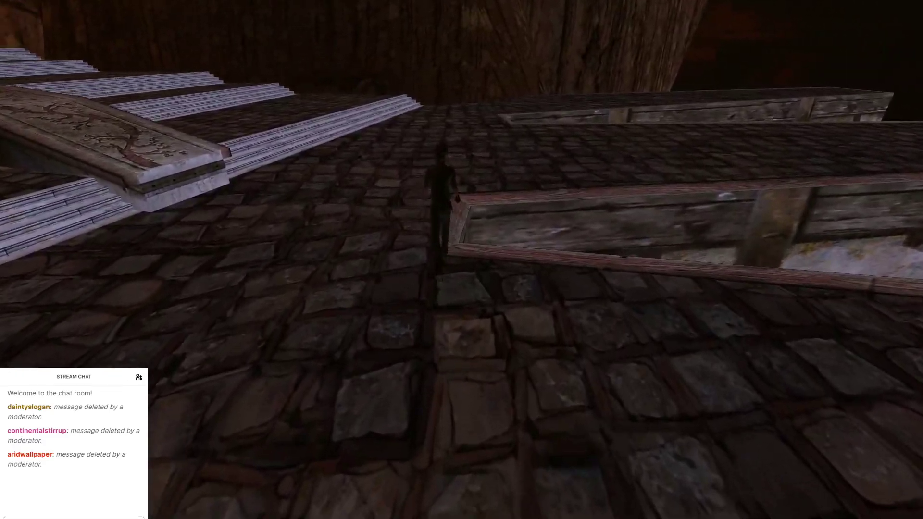
{"action": "key", "text": "a"}
{"action": "key", "text": "w"}
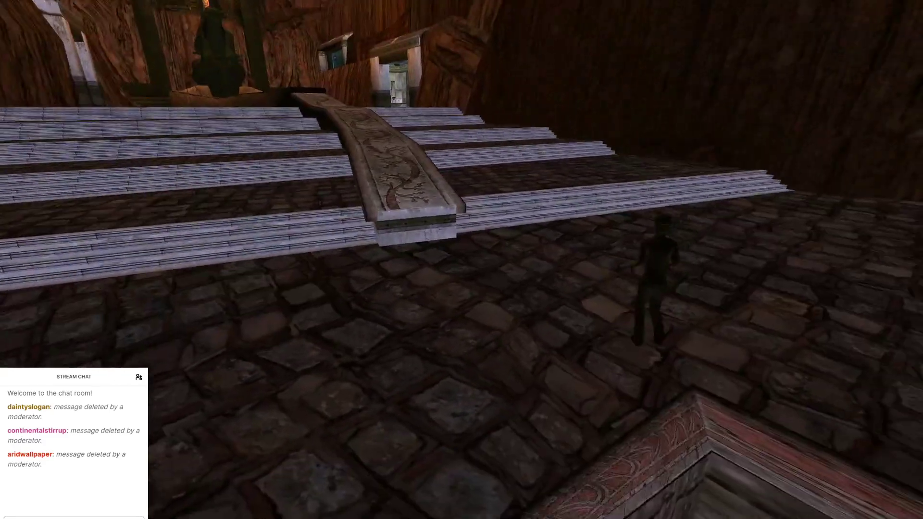
{"action": "key", "text": "d"}
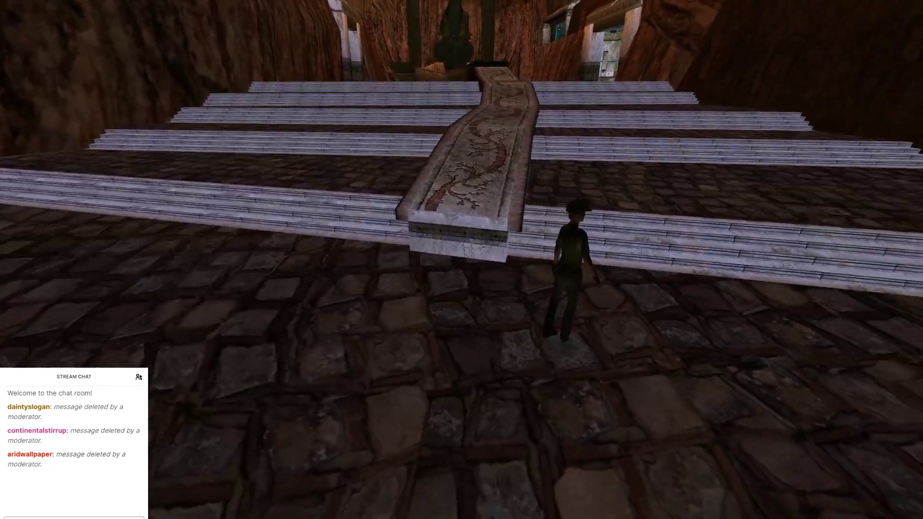
{"action": "key", "text": "d"}
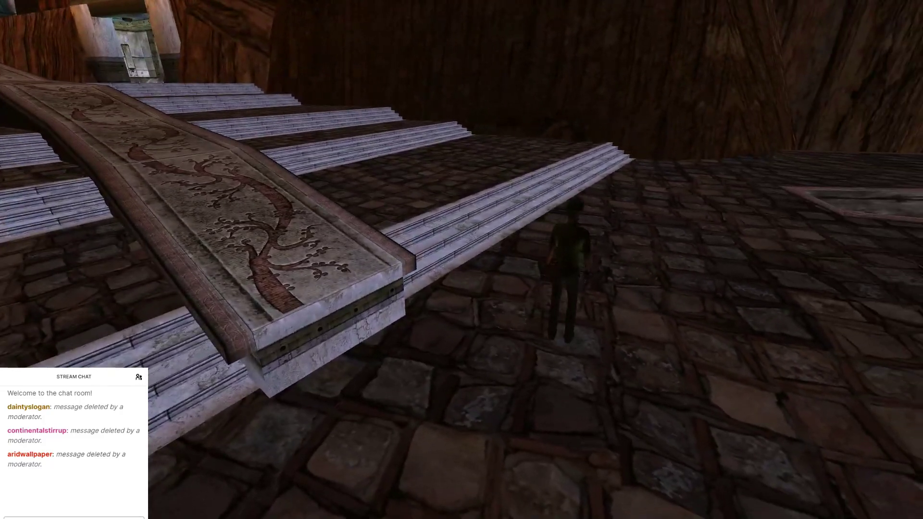
{"action": "key", "text": "a"}
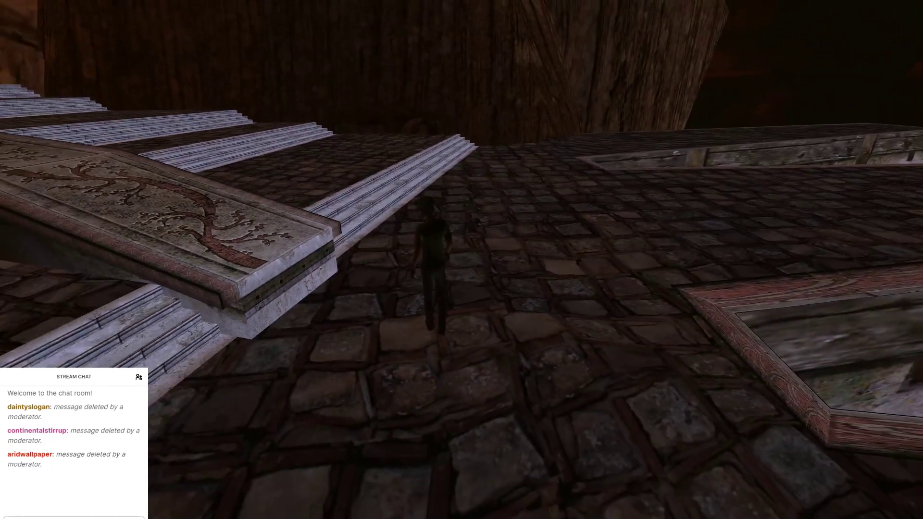
Step: Quit Uru and return to the OVFLStation scene in Blender
{"action": "key", "text": "Escape"}
{"action": "left_click", "coordinate": [544, 216]}
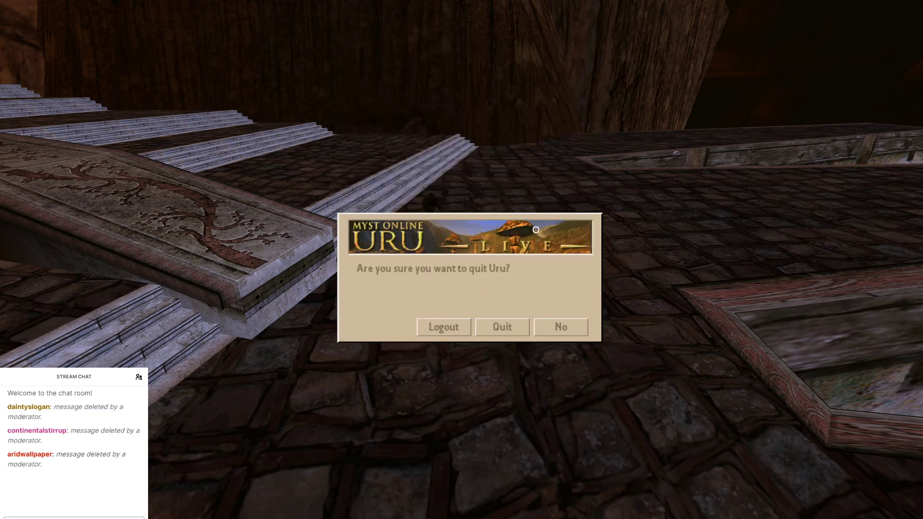
{"action": "left_click", "coordinate": [512, 323]}
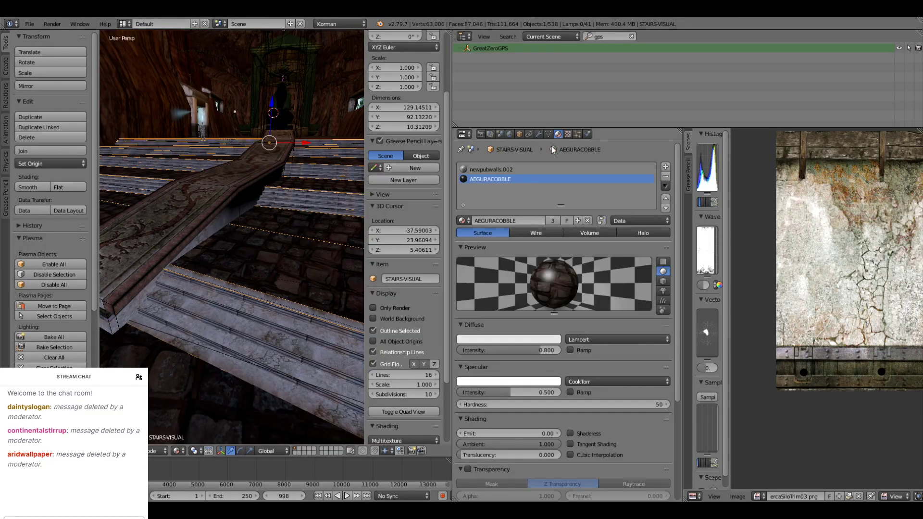
Step: Isolate the REPLICAGREATSTAIRSBANISTER object in local view and make its ercastone.outside material shadeless
{"action": "mouse_move", "coordinate": [116, 321]}
{"action": "middle_mouse_down"}
{"action": "mouse_move", "coordinate": [143, 313]}
{"action": "mouse_move", "coordinate": [125, 324]}
{"action": "middle_mouse_up"}
{"action": "right_click", "coordinate": [220, 319]}
{"action": "key", "text": "KP_Divide"}
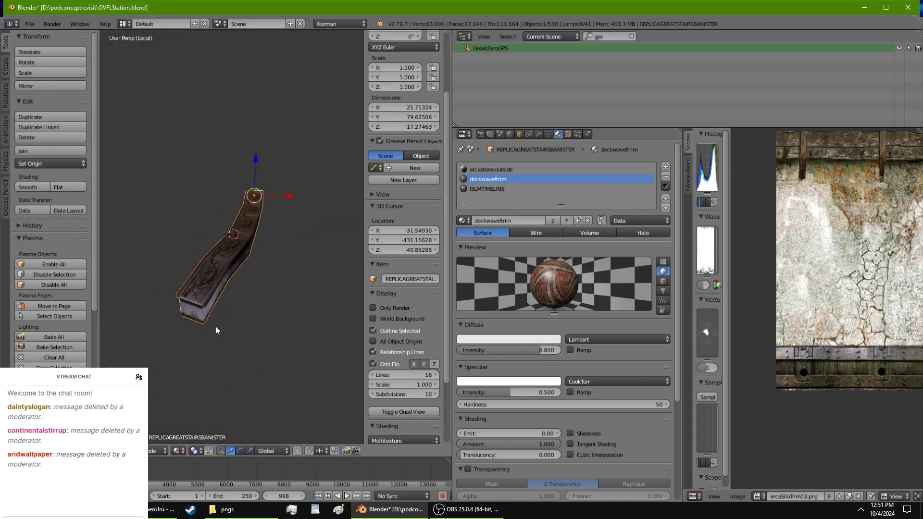
{"action": "middle_click_drag", "start_coordinate": [216, 327], "coordinate": [264, 303]}
{"action": "scroll", "coordinate": [264, 303], "scroll_direction": "up", "scroll_amount": 3}
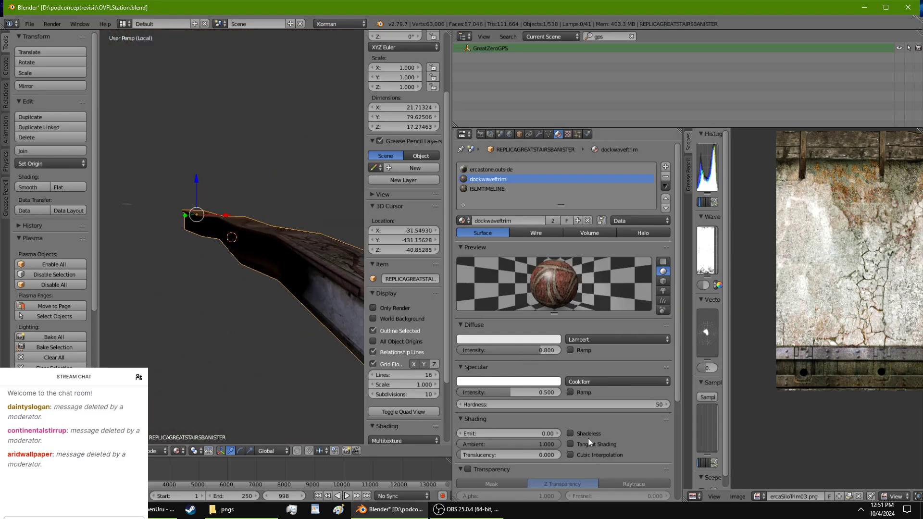
{"action": "left_click", "coordinate": [509, 168]}
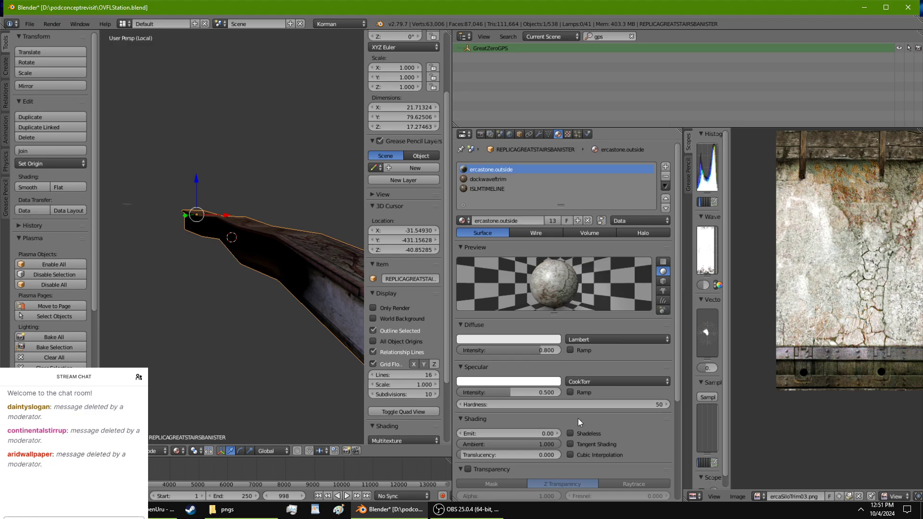
{"action": "left_click", "coordinate": [570, 433]}
Step: Select the run of side-wall faces along the banister in edit mode and rotate their UVs twice
{"action": "middle_click_drag", "start_coordinate": [224, 304], "coordinate": [216, 290]}
{"action": "key", "text": "Tab"}
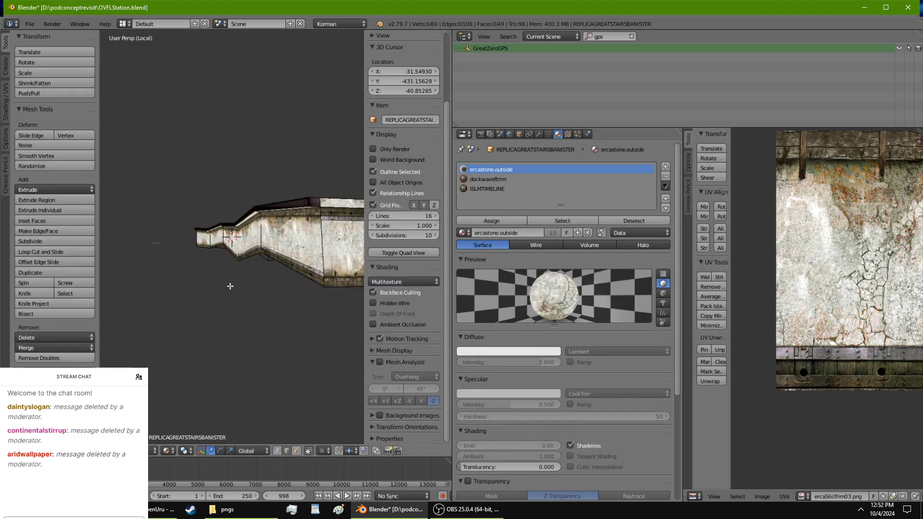
{"action": "right_click", "coordinate": [281, 237]}
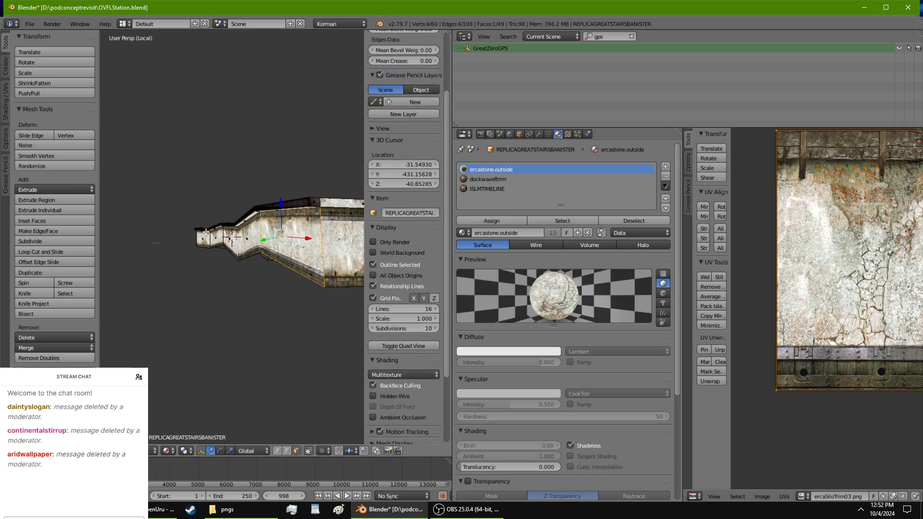
{"action": "right_click", "coordinate": [205, 234], "text": "ctrl"}
{"action": "left_click", "coordinate": [721, 206]}
{"action": "left_click", "coordinate": [721, 206]}
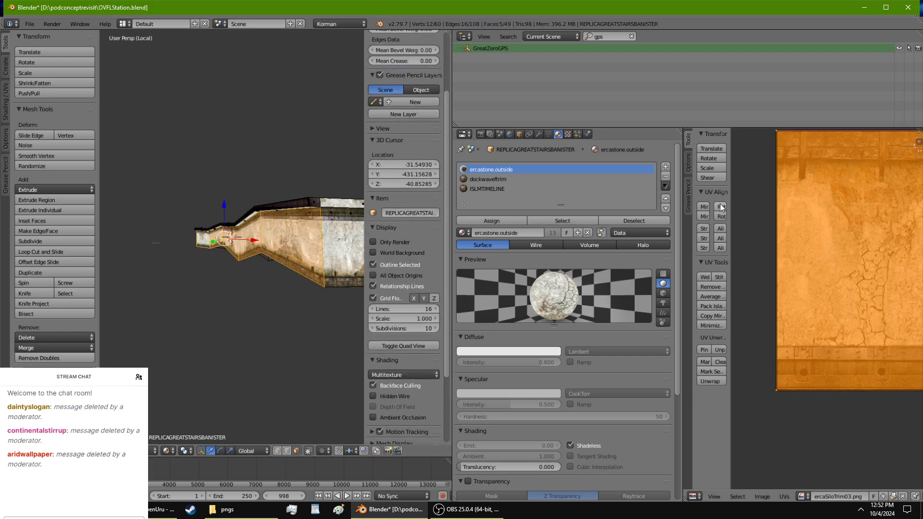
{"action": "middle_click_drag", "start_coordinate": [287, 265], "coordinate": [244, 273]}
{"action": "key", "text": "Tab"}
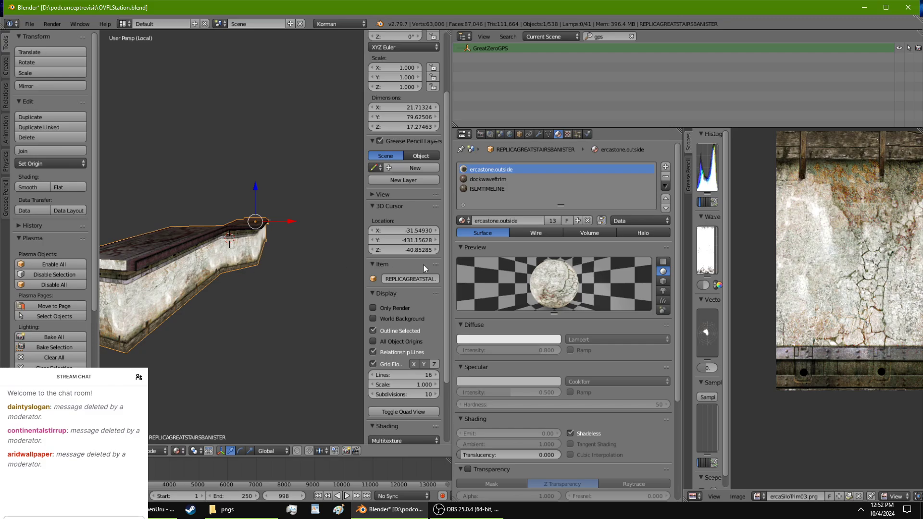
Step: Tint the ercastone.outside material's diffuse colour a warm light tan
{"action": "left_click", "coordinate": [543, 340]}
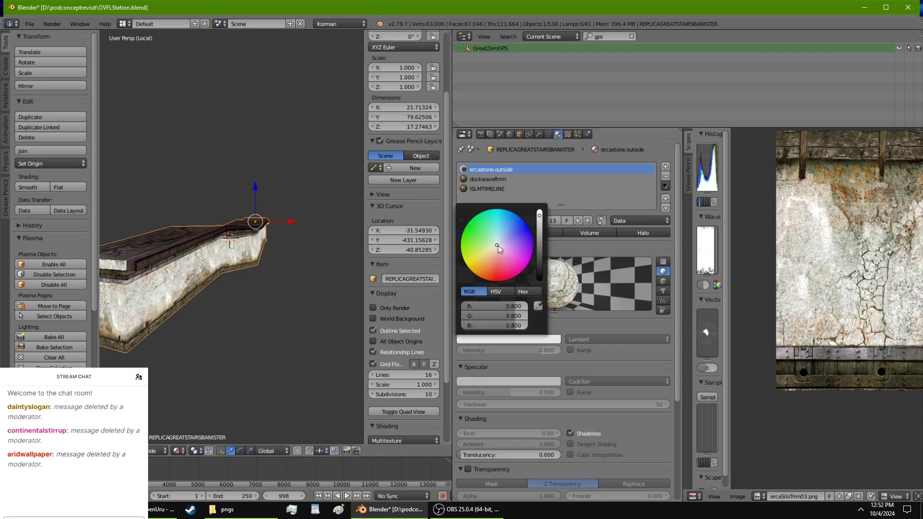
{"action": "left_click_drag", "start_coordinate": [498, 245], "coordinate": [492, 251]}
{"action": "left_click_drag", "start_coordinate": [539, 214], "coordinate": [539, 222]}
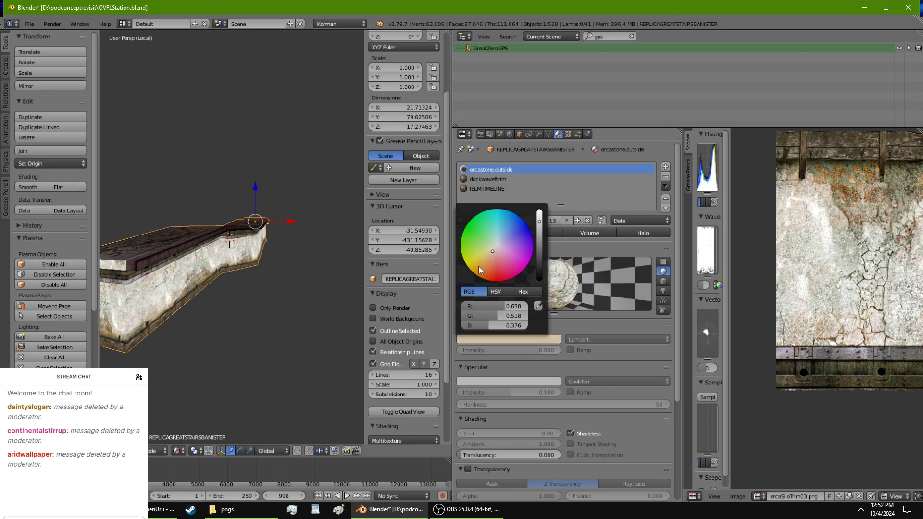
{"action": "left_click", "coordinate": [490, 256]}
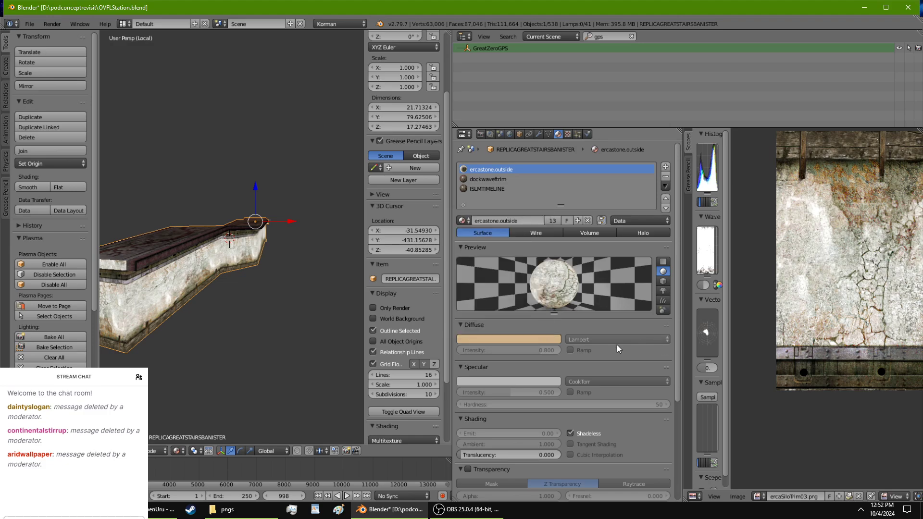
Step: Check the banister's tan side walls in Solid viewport shading, then restore Material shading
{"action": "left_click", "coordinate": [176, 451]}
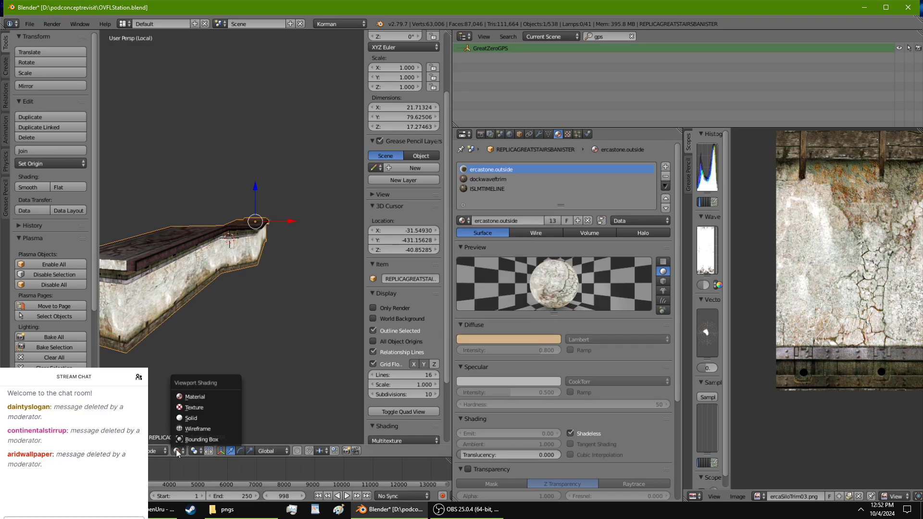
{"action": "left_click", "coordinate": [191, 417]}
{"action": "mouse_move", "coordinate": [172, 361]}
{"action": "middle_mouse_down"}
{"action": "mouse_move", "coordinate": [234, 322]}
{"action": "mouse_move", "coordinate": [215, 318]}
{"action": "mouse_move", "coordinate": [191, 332]}
{"action": "mouse_move", "coordinate": [209, 335]}
{"action": "mouse_move", "coordinate": [185, 394]}
{"action": "mouse_move", "coordinate": [195, 348]}
{"action": "mouse_move", "coordinate": [330, 362]}
{"action": "middle_mouse_up"}
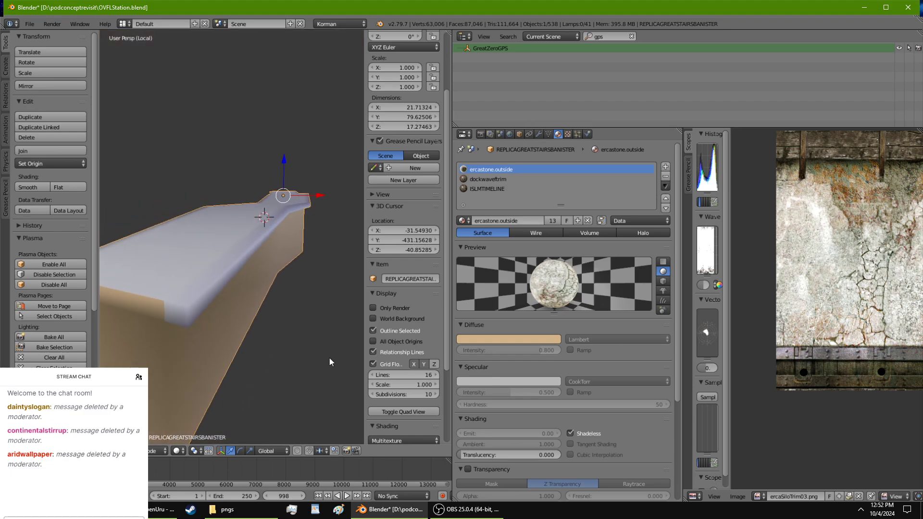
{"action": "left_click", "coordinate": [178, 450]}
{"action": "left_click", "coordinate": [195, 397]}
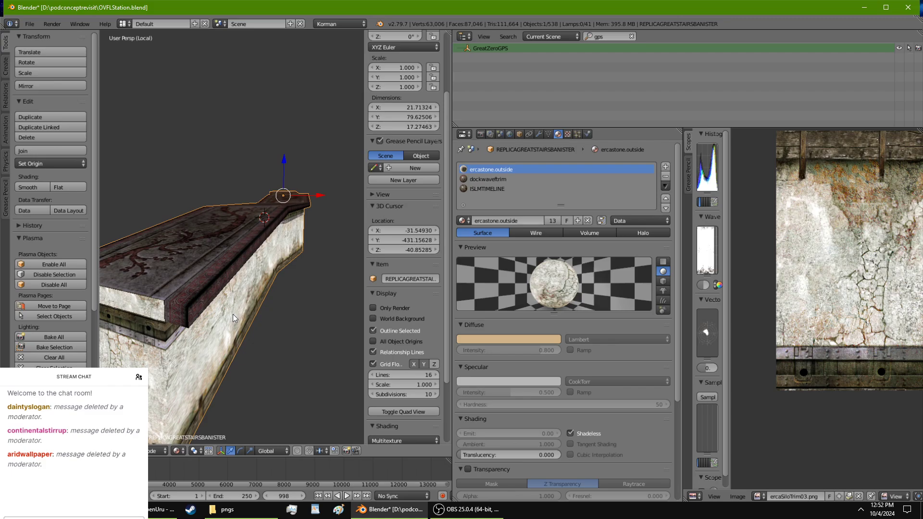
Step: Save OVFLStation.blend and turn off Shadeless on the banister's ercastone.outside material
{"action": "key", "text": "ctrl+s"}
{"action": "left_click", "coordinate": [233, 314]}
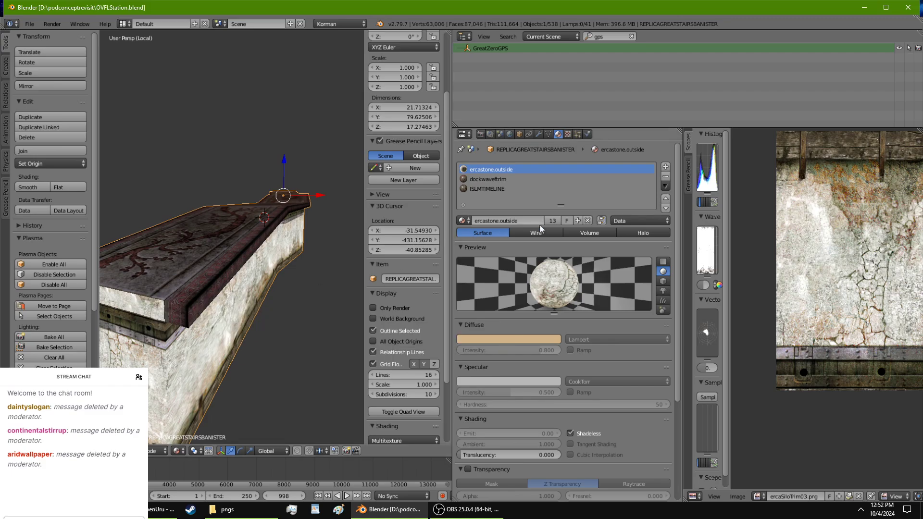
{"action": "left_click", "coordinate": [587, 431]}
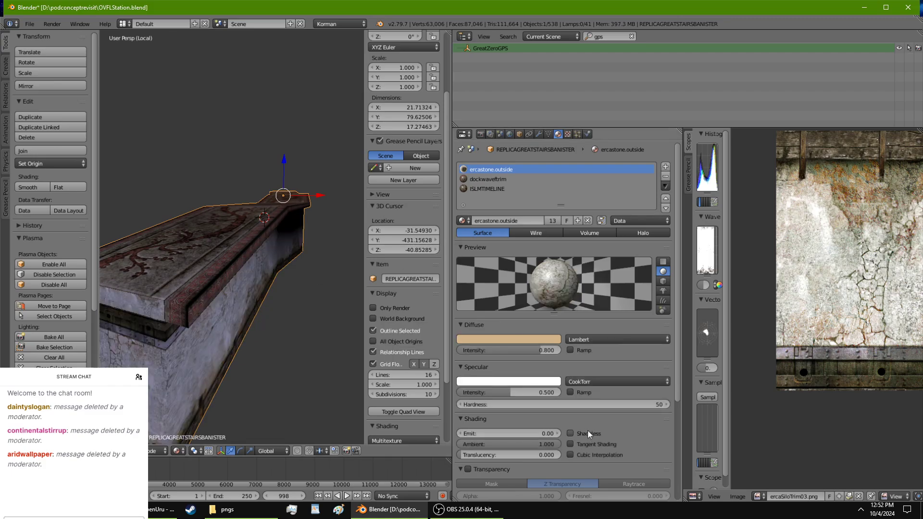
Step: Test the age in Uru to check the banister's tan stone in game, and quit the game
{"action": "left_click", "coordinate": [512, 134]}
{"action": "left_click", "coordinate": [612, 406]}
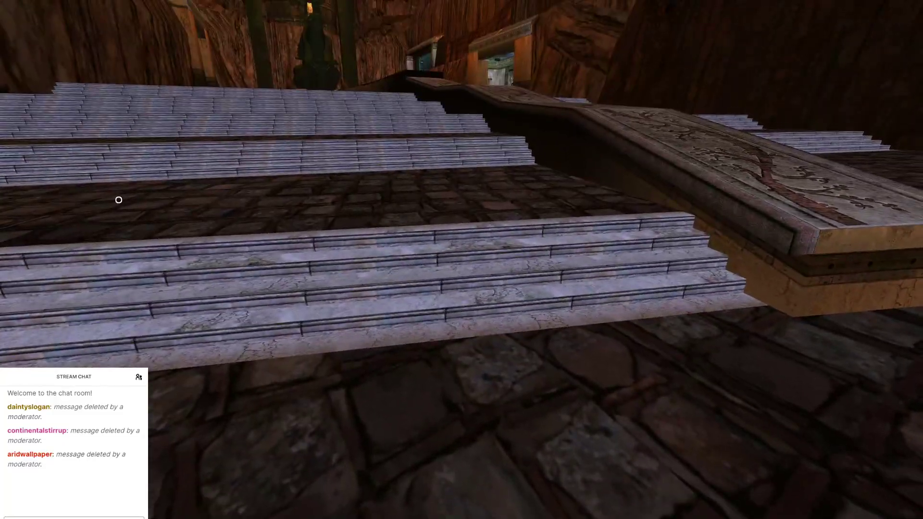
{"action": "key", "text": "Escape"}
{"action": "left_click", "coordinate": [542, 205]}
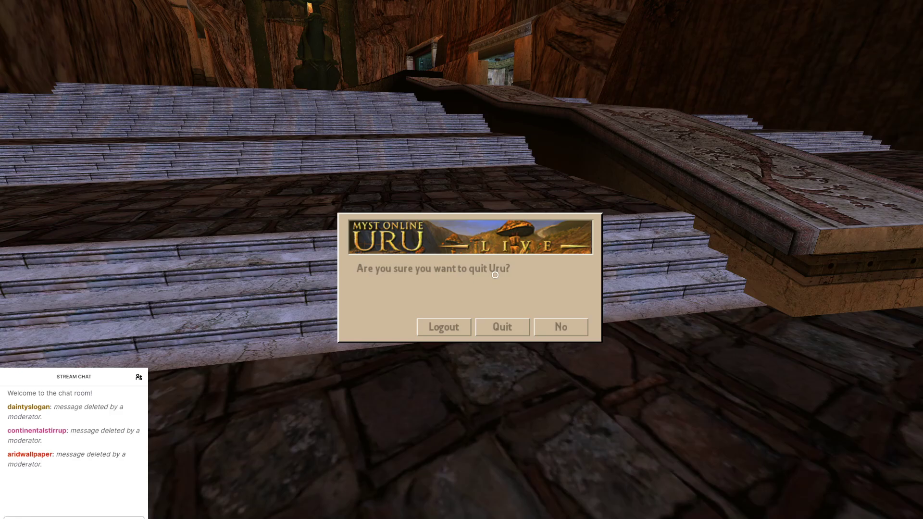
{"action": "left_click", "coordinate": [493, 321]}
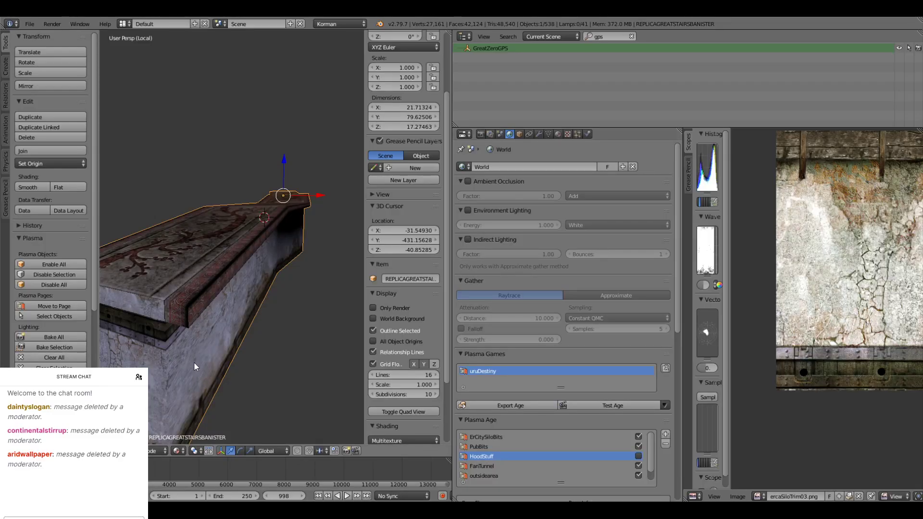
Step: Exit local view and inspect the newpubwalls.002 material and its texture on the STAIRS-VISUAL object
{"action": "key", "text": "KP_Divide"}
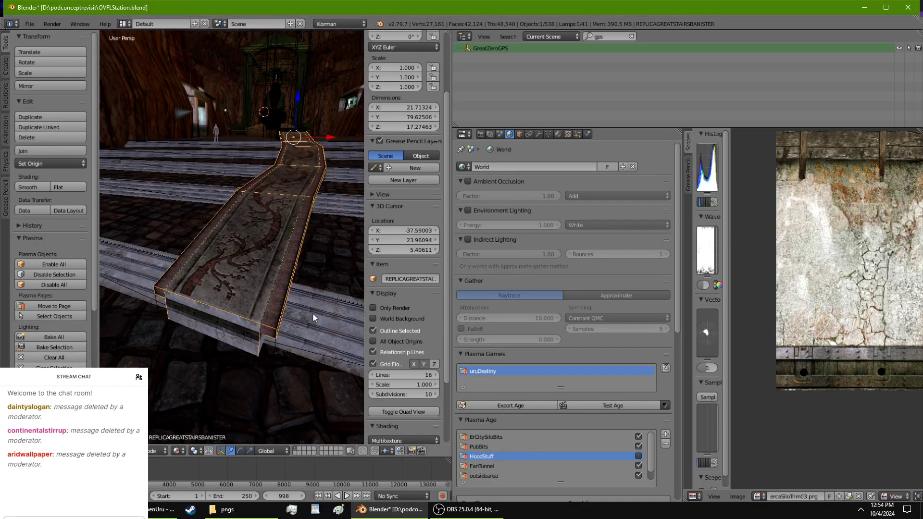
{"action": "right_click", "coordinate": [314, 317]}
{"action": "left_click", "coordinate": [557, 134]}
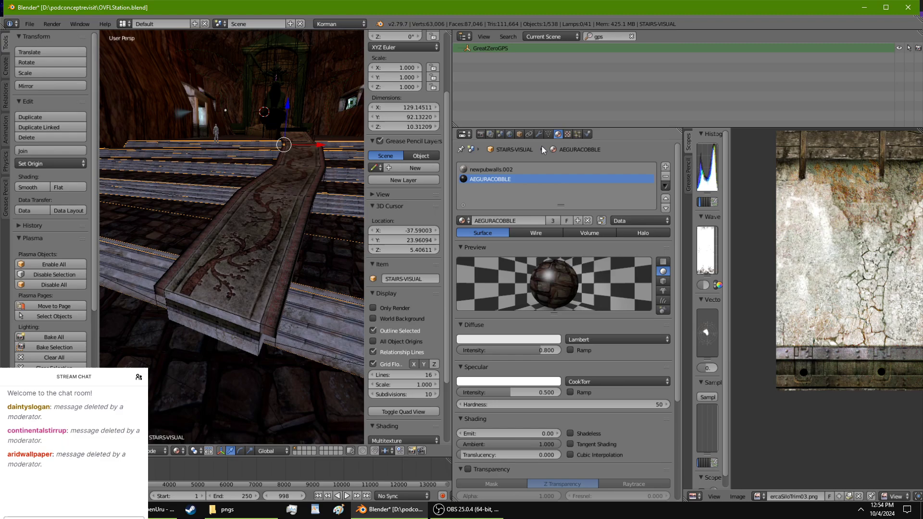
{"action": "left_click", "coordinate": [514, 169]}
{"action": "scroll", "coordinate": [564, 317], "scroll_direction": "down", "scroll_amount": 7}
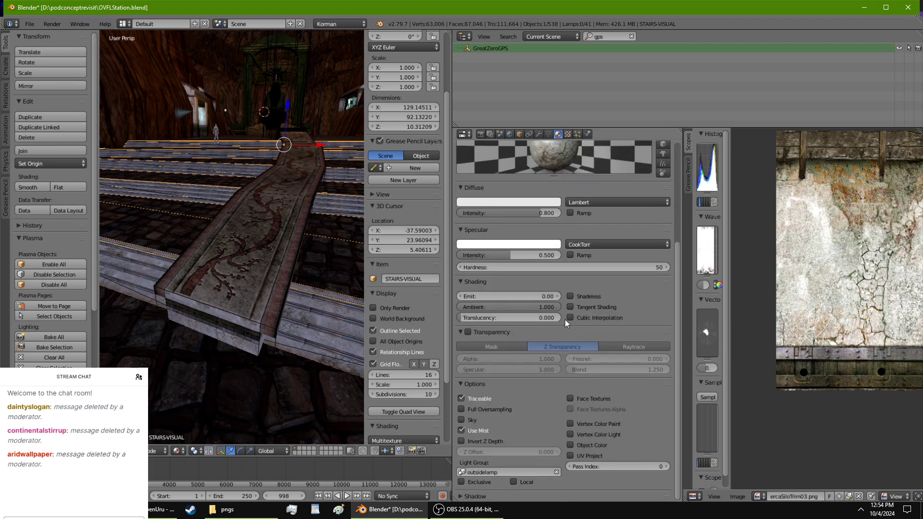
{"action": "scroll", "coordinate": [564, 319], "scroll_direction": "up", "scroll_amount": 7}
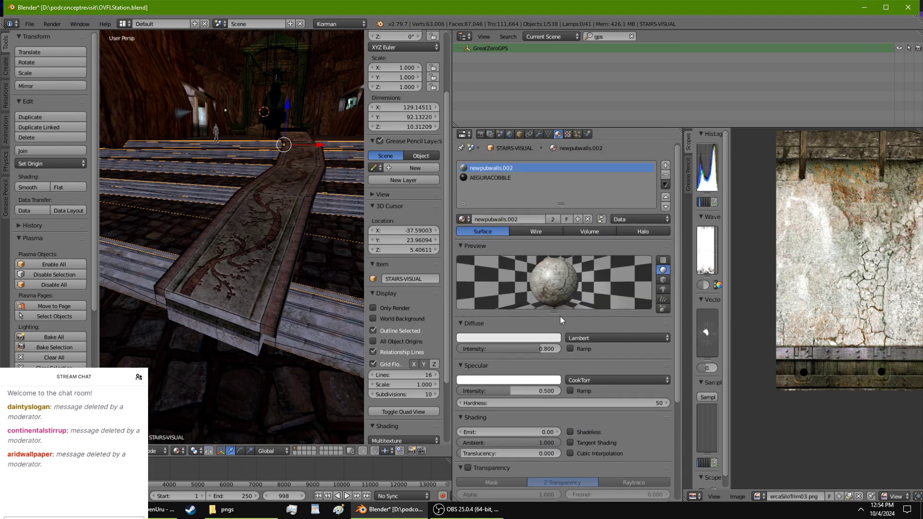
{"action": "left_click", "coordinate": [567, 135]}
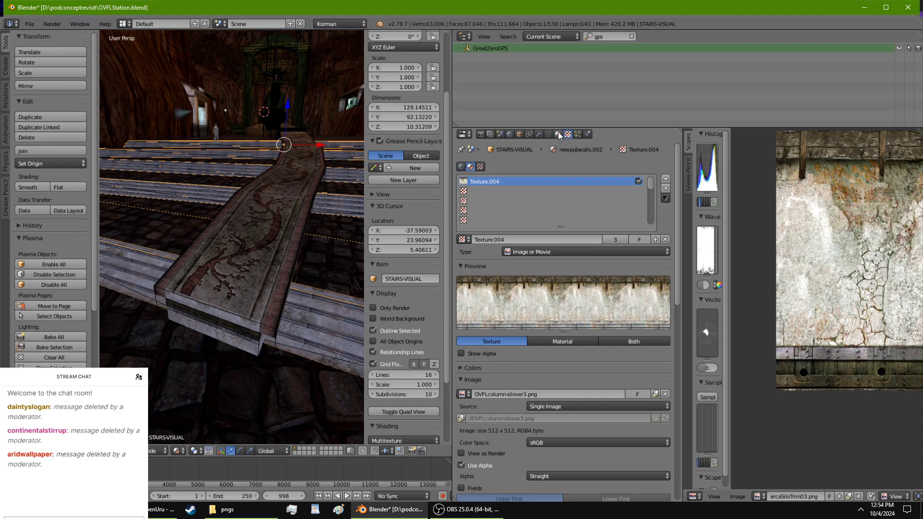
{"action": "left_click", "coordinate": [558, 132]}
Step: Rename the stairs' newpubwalls.002 material newpubwalls.OUTSIDE and tint its diffuse colour a pale warm beige
{"action": "key", "text": "Up"}
{"action": "left_click", "coordinate": [529, 219]}
{"action": "left_click", "coordinate": [528, 218]}
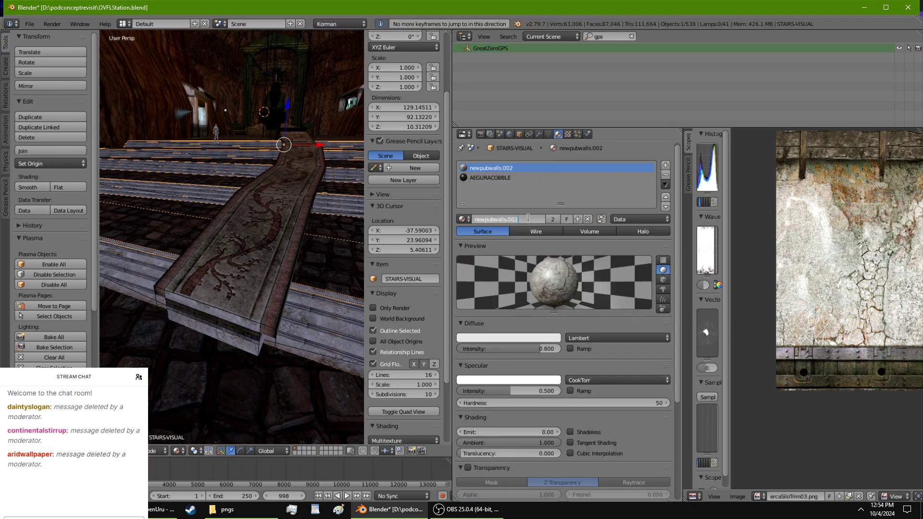
{"action": "key", "text": "BackSpace"}
{"action": "key", "text": "BackSpace"}
{"action": "key", "text": "BackSpace"}
{"action": "type", "text": "OUTSD"}
{"action": "key", "text": "BackSpace"}
{"action": "type", "text": "IDE"}
{"action": "key", "text": "Return"}
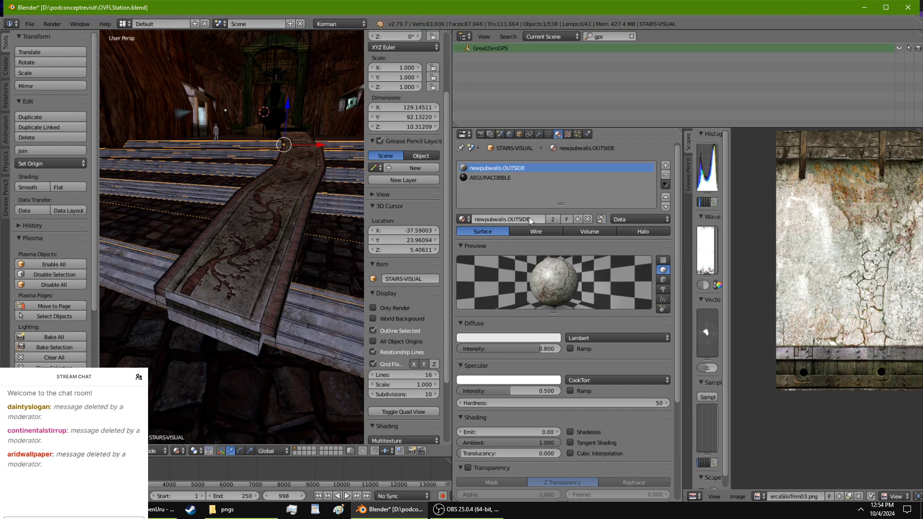
{"action": "left_click", "coordinate": [540, 337]}
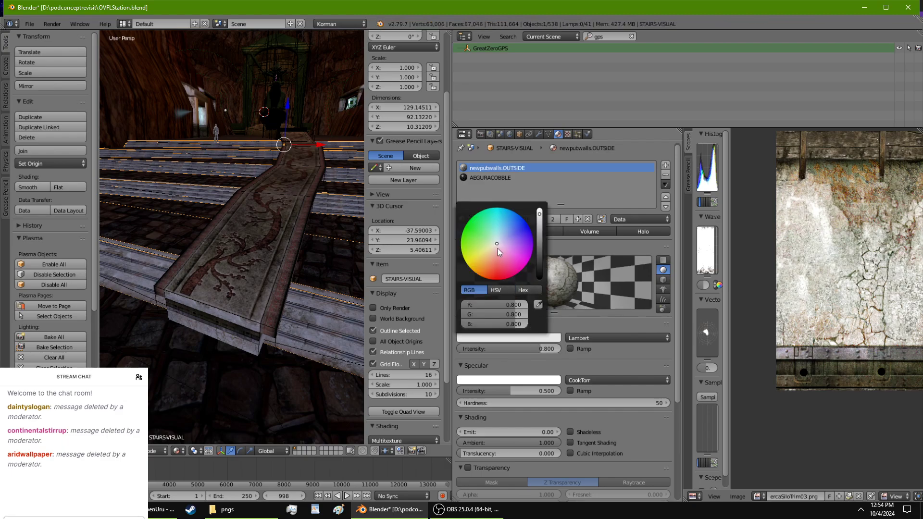
{"action": "left_click_drag", "start_coordinate": [497, 244], "coordinate": [493, 248]}
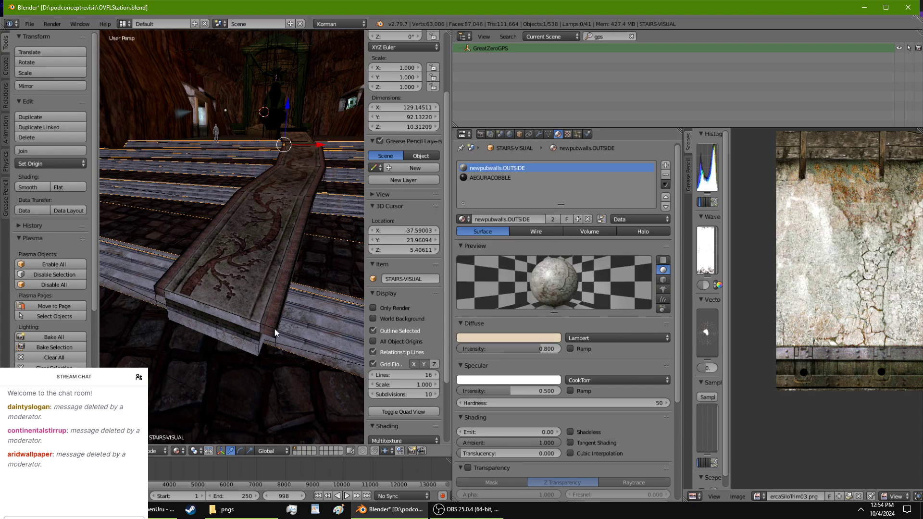
Step: Select the REPLICAGREATSTAIRSBANISTER object and lighten its ercastone.outside diffuse colour to a paler, less saturated tan
{"action": "right_click", "coordinate": [295, 330]}
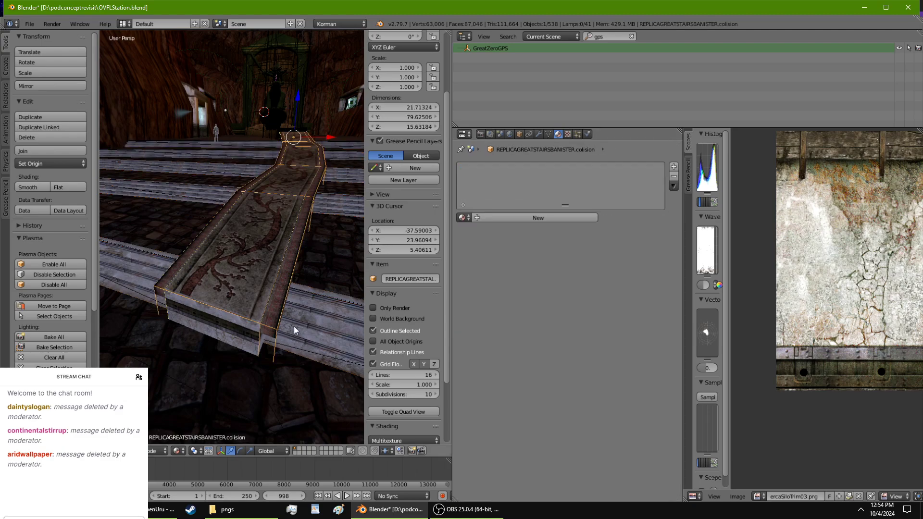
{"action": "left_click", "coordinate": [548, 135]}
{"action": "left_click", "coordinate": [557, 135]}
{"action": "right_click", "coordinate": [254, 298]}
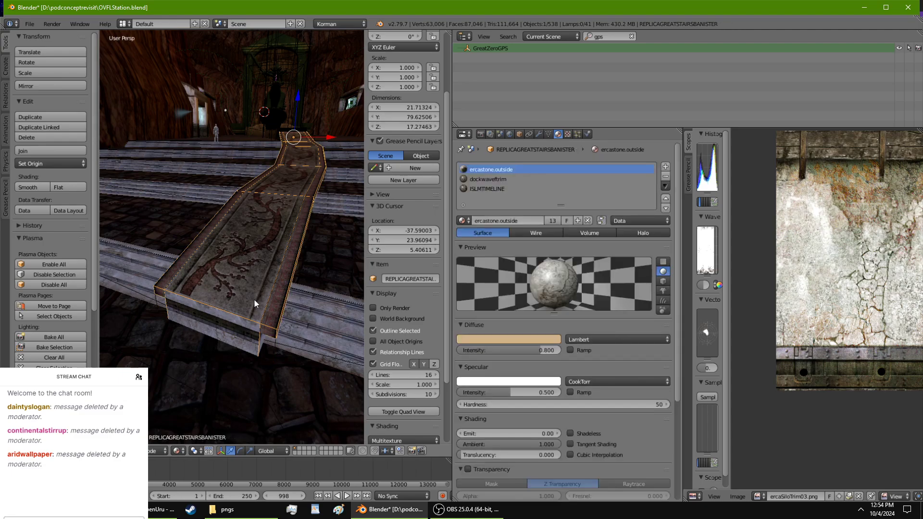
{"action": "left_click", "coordinate": [526, 340]}
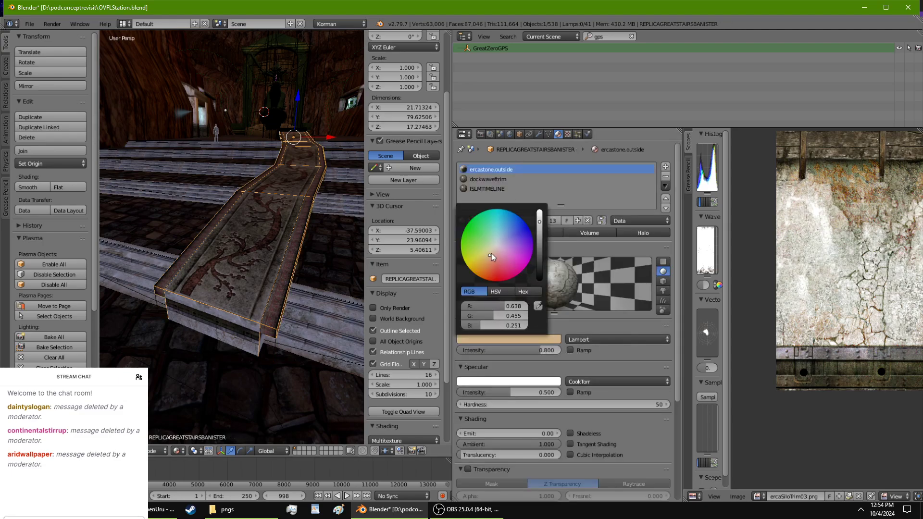
{"action": "left_click_drag", "start_coordinate": [491, 254], "coordinate": [492, 251]}
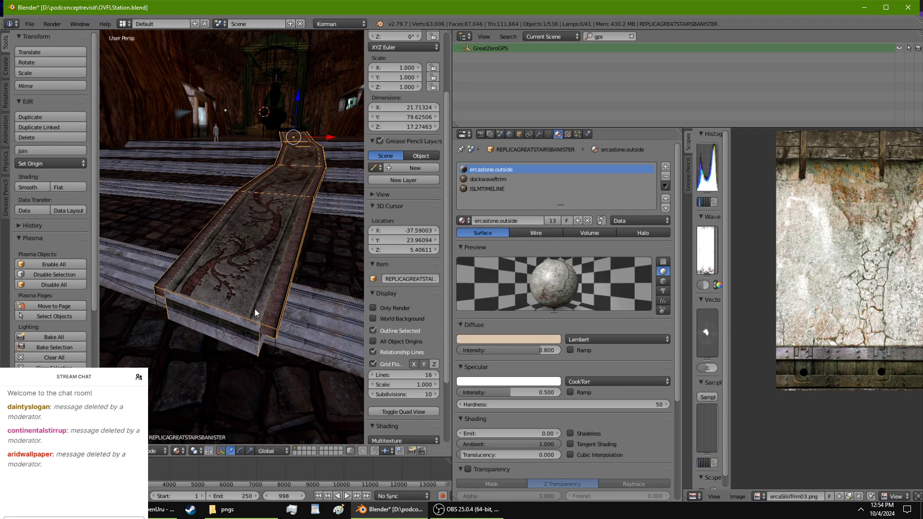
Step: Save OVFLStation.blend over the existing file and launch a test of the age in Uru
{"action": "key", "text": "ctrl+s"}
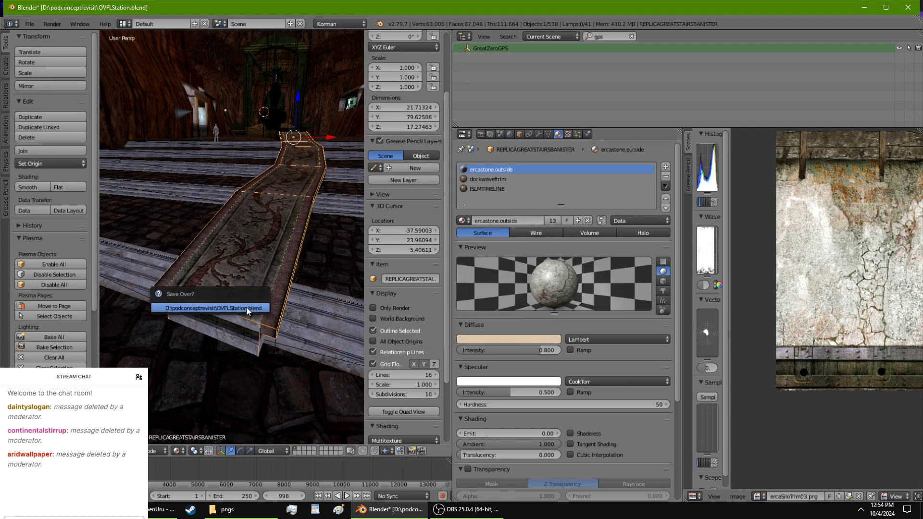
{"action": "left_click", "coordinate": [246, 307]}
{"action": "right_click", "coordinate": [327, 331]}
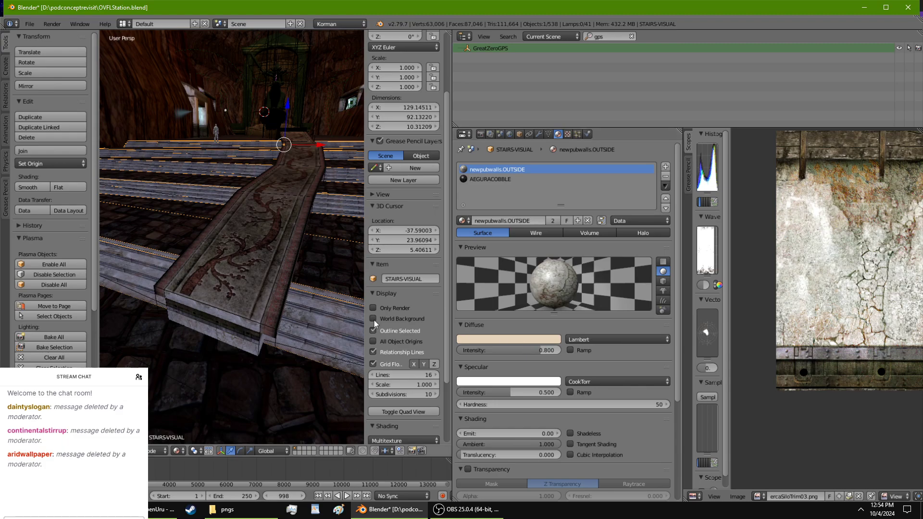
{"action": "key", "text": "ctrl+s"}
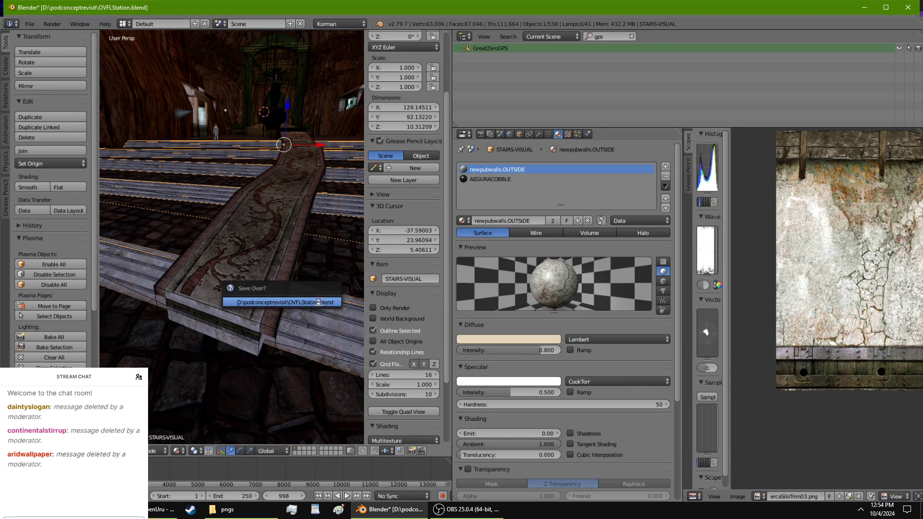
{"action": "left_click", "coordinate": [318, 305]}
{"action": "left_click", "coordinate": [510, 134]}
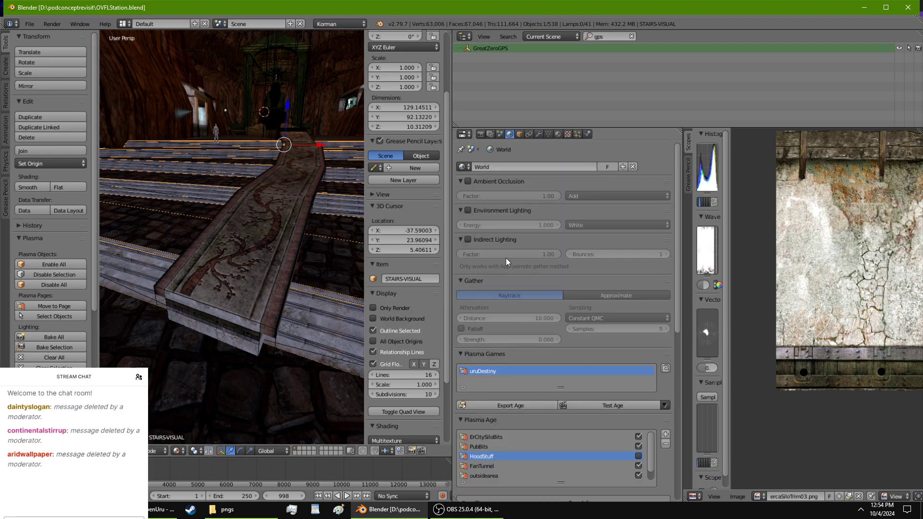
{"action": "left_click", "coordinate": [629, 406]}
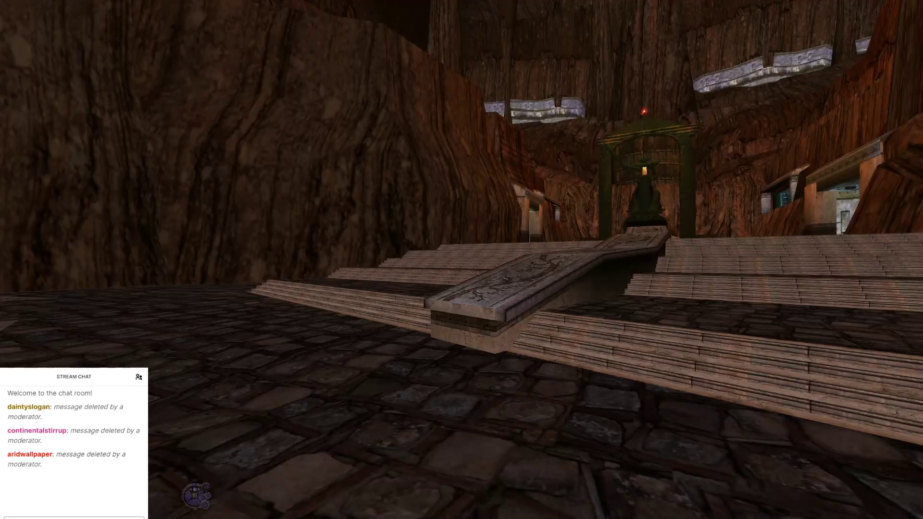
Step: Walk around the great stairs in game and compare the banister's stone tint with the steps and walkways
{"action": "key", "text": "w"}
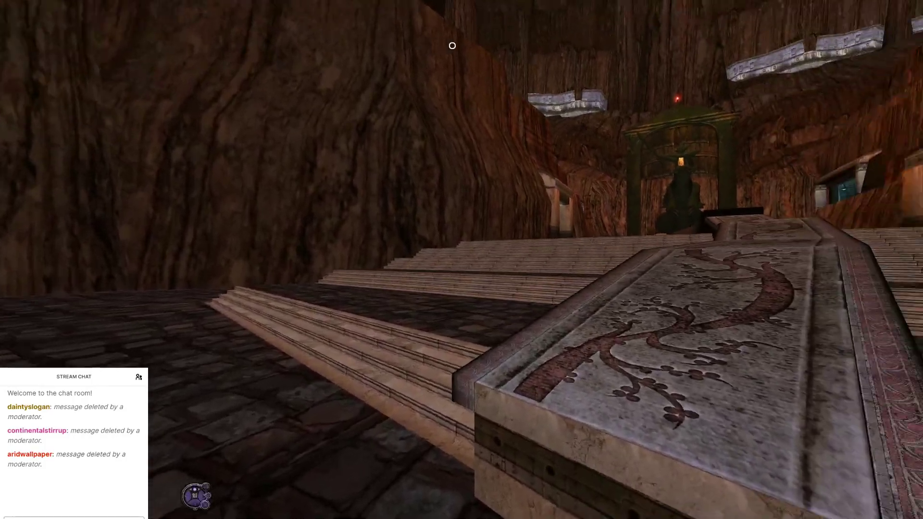
{"action": "right_click_drag", "start_coordinate": [451, 45], "coordinate": [269, 57]}
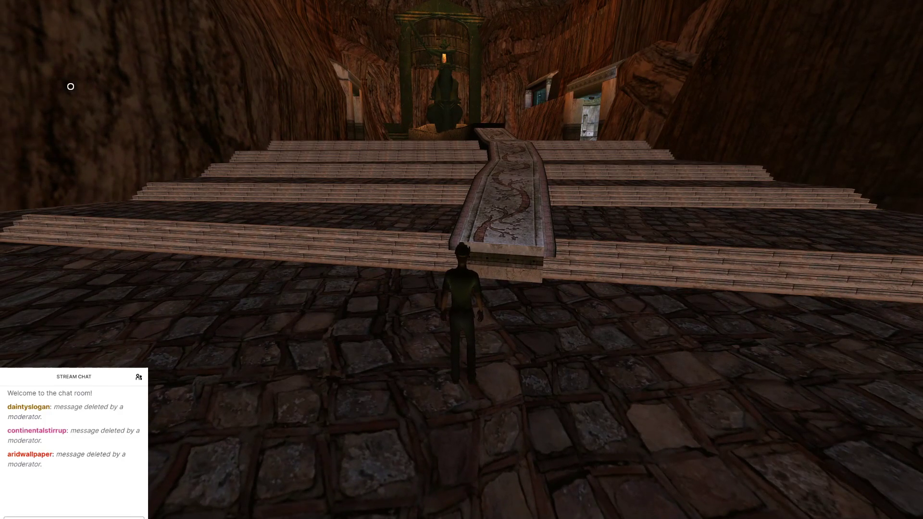
{"action": "key", "text": "a"}
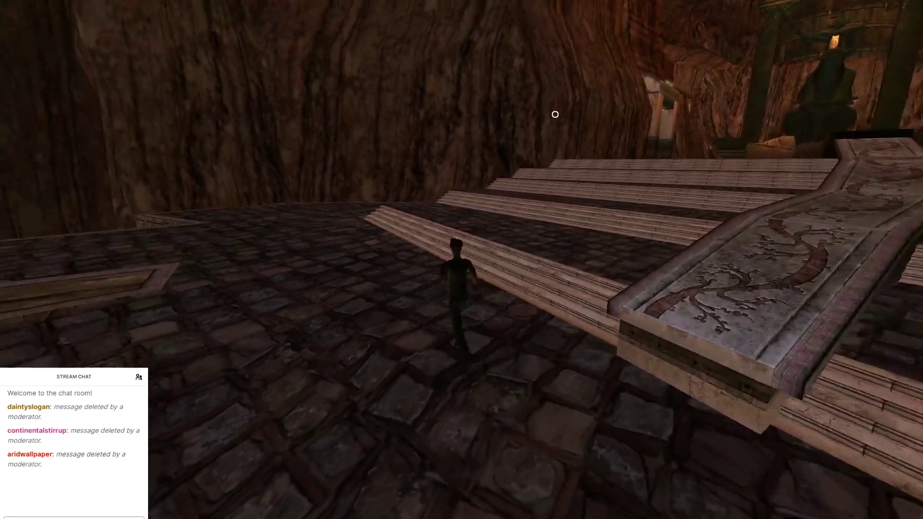
{"action": "key", "text": "F1"}
{"action": "key", "text": "w"}
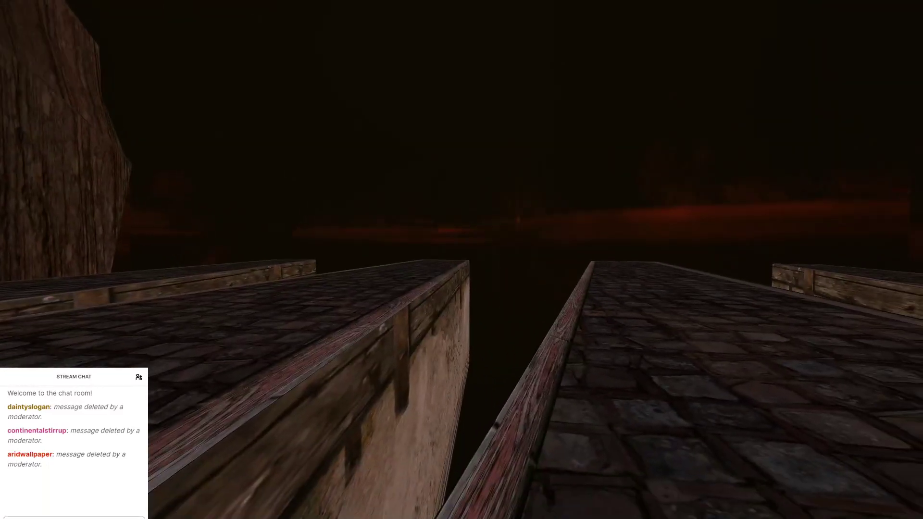
{"action": "key", "text": "w"}
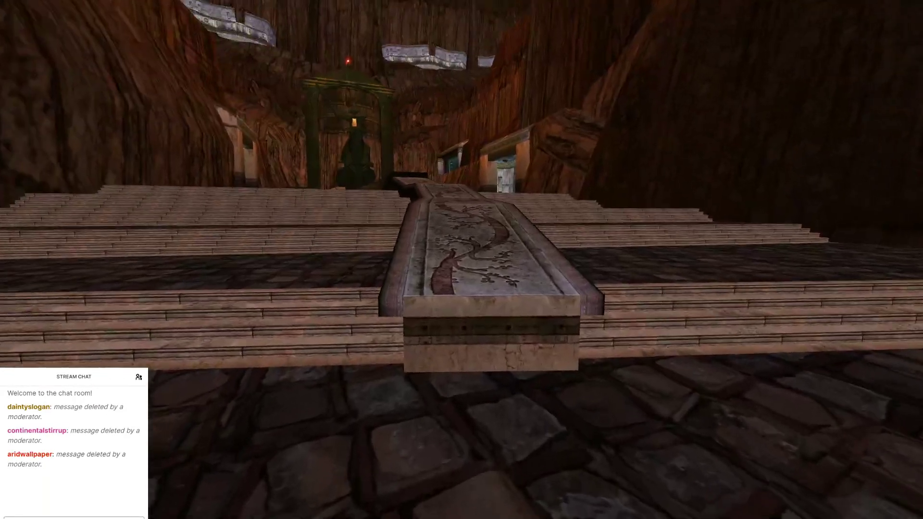
Step: Walk onto the banister and back off it to examine its top and front stone, and open the game's options menu
{"action": "key", "text": "w"}
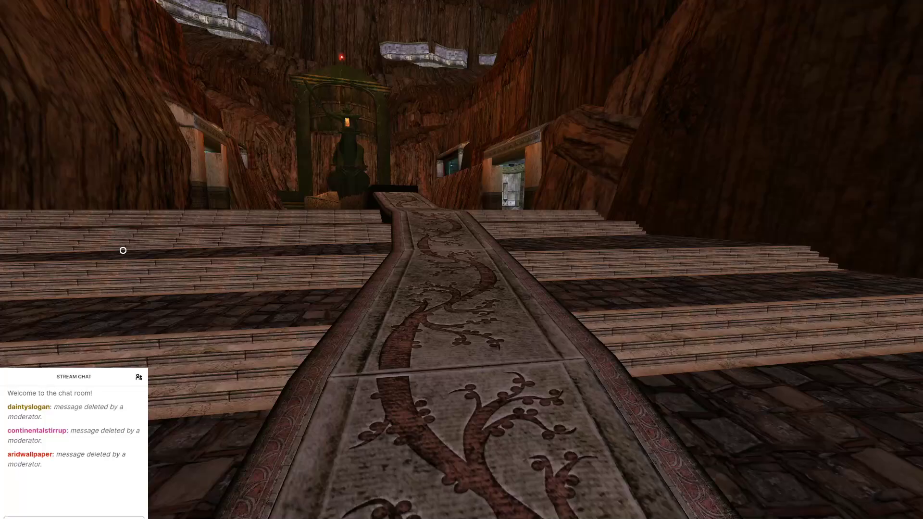
{"action": "right_click_drag", "start_coordinate": [123, 250], "coordinate": [308, 308]}
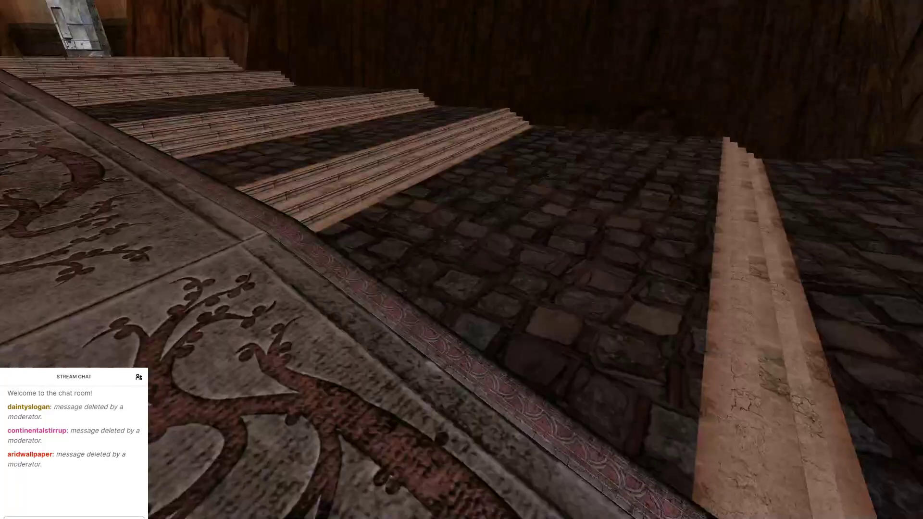
{"action": "key", "text": "w"}
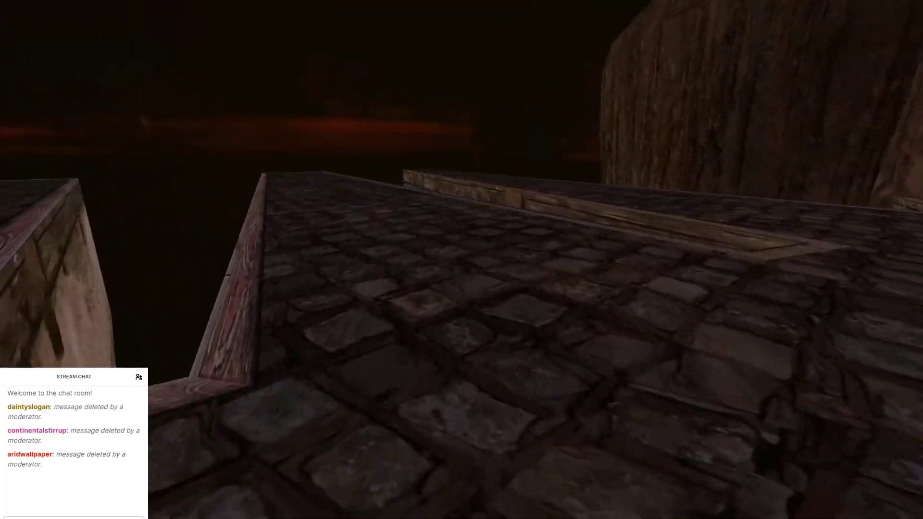
{"action": "key", "text": "w"}
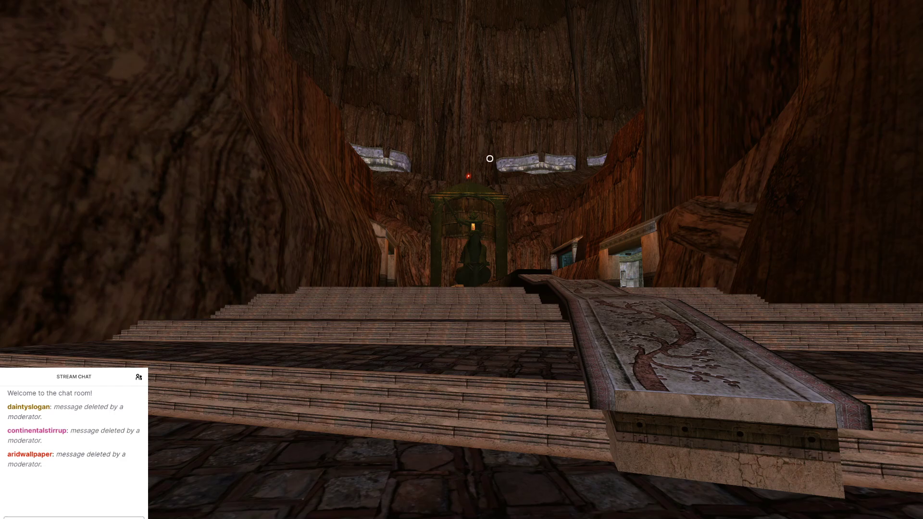
{"action": "key", "text": "w"}
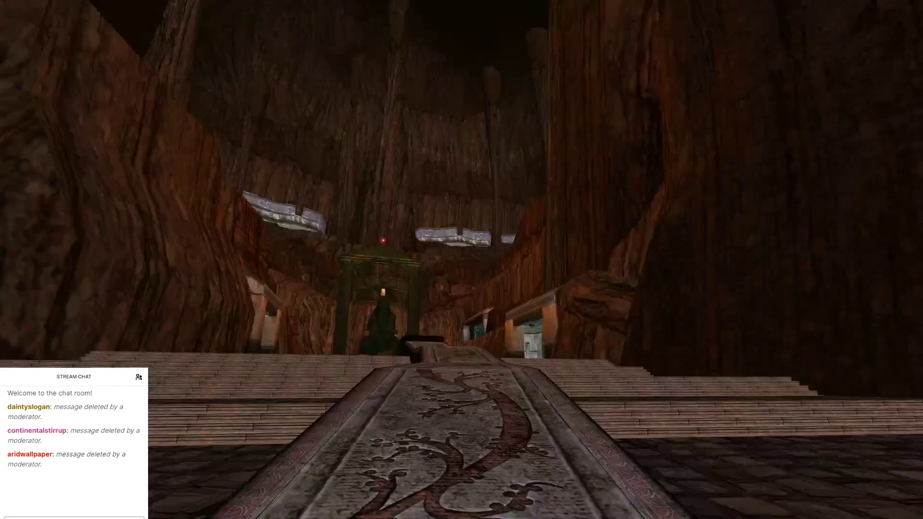
{"action": "key", "text": "s"}
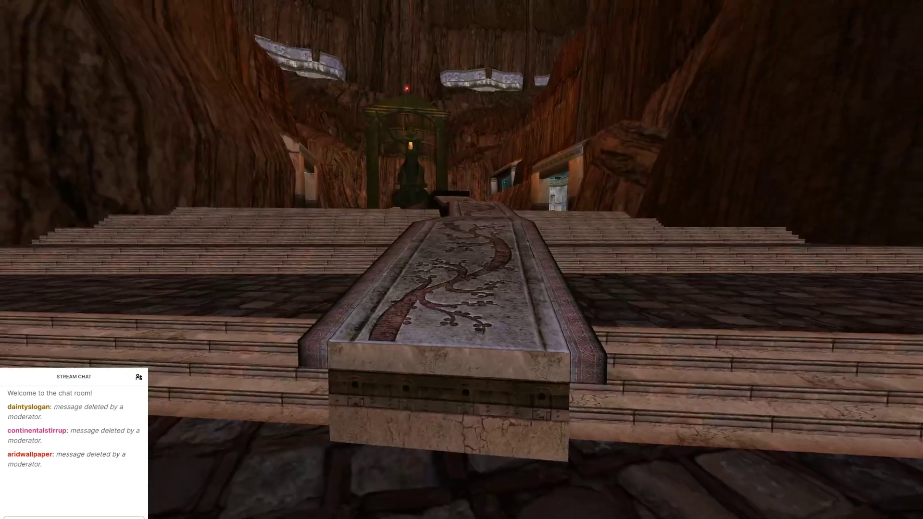
{"action": "key", "text": "Escape"}
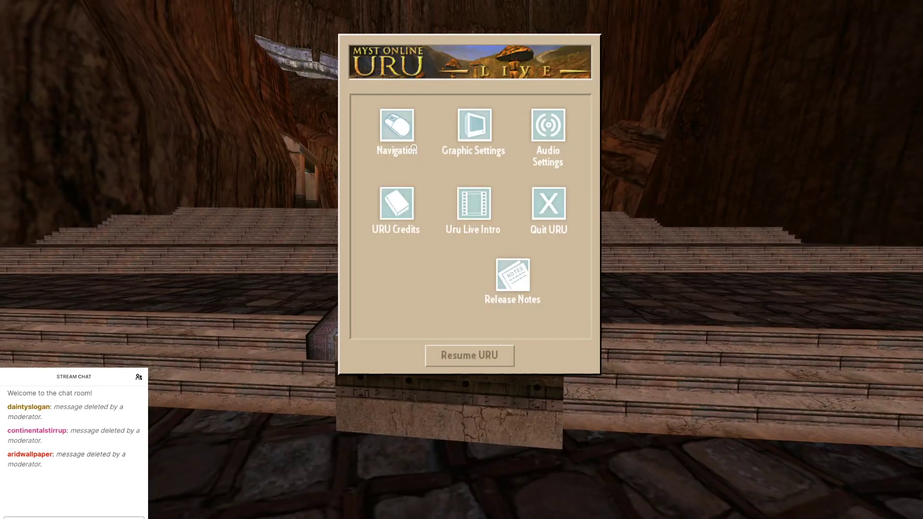
Step: Quit the Uru test and isolate the dockslanding object in local view for mesh editing
{"action": "left_click", "coordinate": [543, 203]}
{"action": "left_click", "coordinate": [499, 326]}
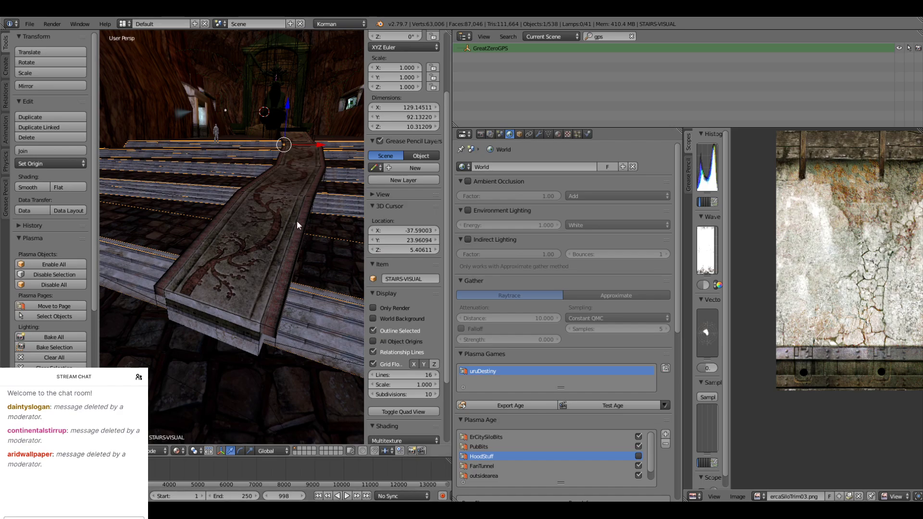
{"action": "middle_click_drag", "start_coordinate": [293, 218], "coordinate": [224, 230]}
{"action": "right_click", "coordinate": [284, 171]}
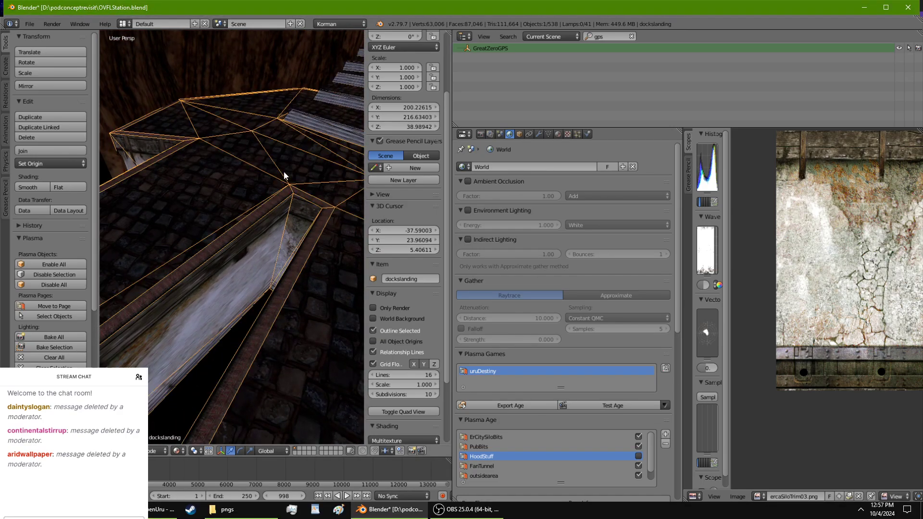
{"action": "key", "text": "KP_Divide"}
{"action": "middle_click_drag", "start_coordinate": [284, 207], "coordinate": [327, 203]}
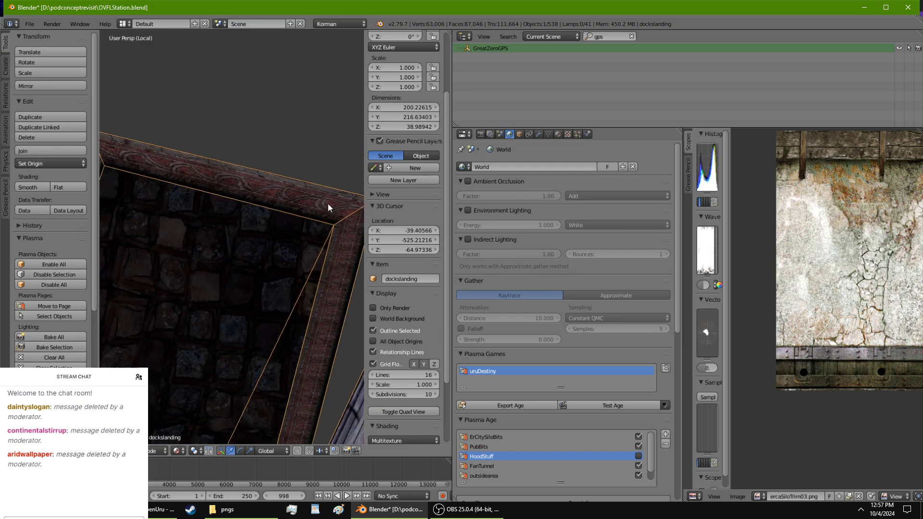
{"action": "key", "text": "Tab"}
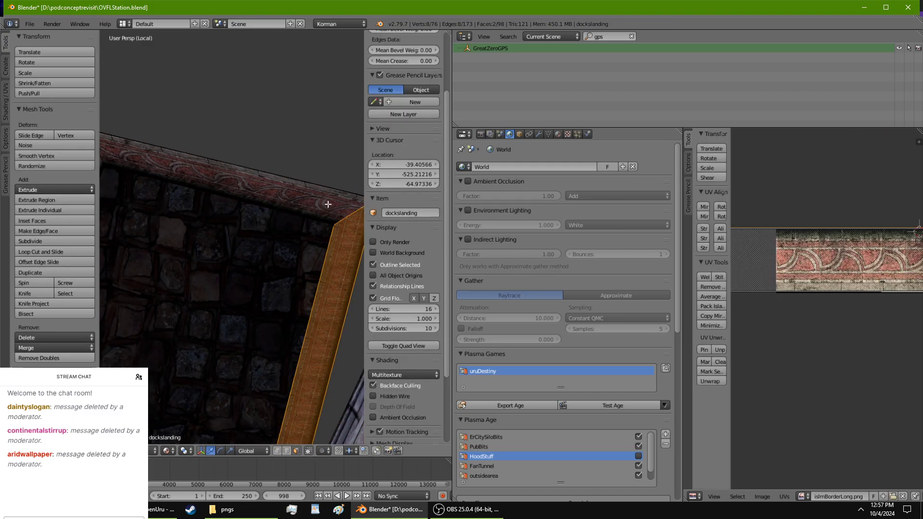
Step: Select the long border face of dockslanding, mirror its UVs in both directions and stretch them to about 2.09 times along X
{"action": "right_click", "coordinate": [291, 198]}
{"action": "key", "text": "a"}
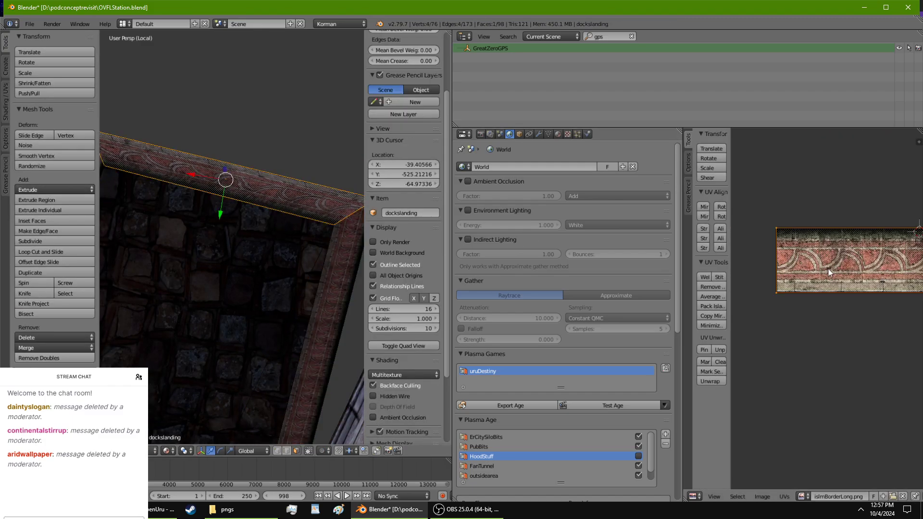
{"action": "key", "text": "a"}
{"action": "key", "text": "a"}
{"action": "left_click", "coordinate": [702, 216]}
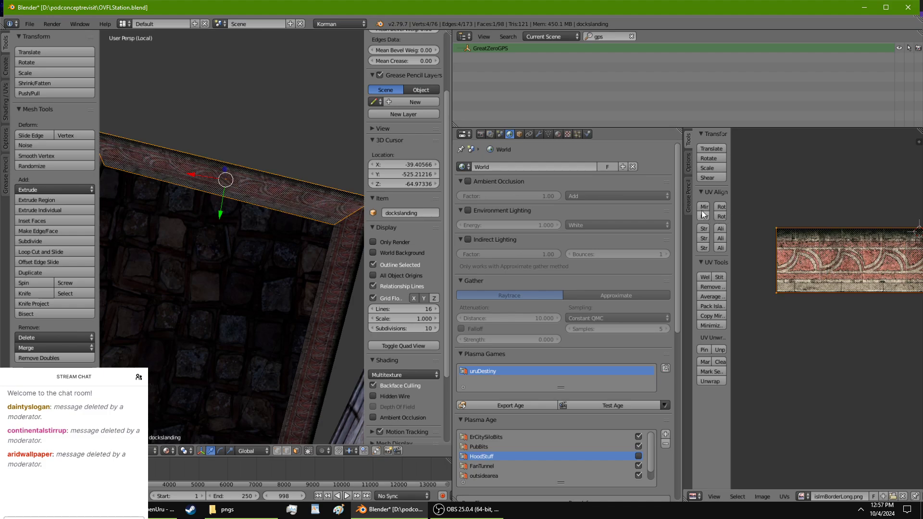
{"action": "left_click", "coordinate": [702, 207]}
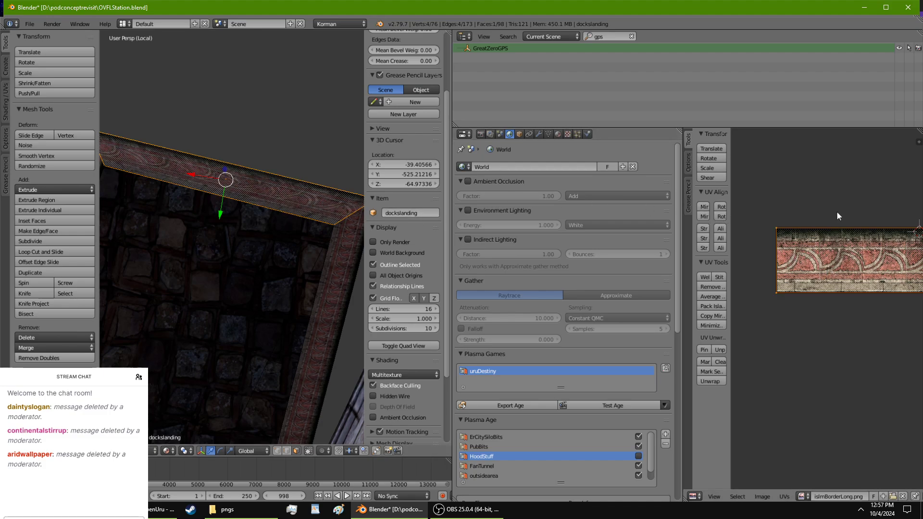
{"action": "key", "text": "g"}
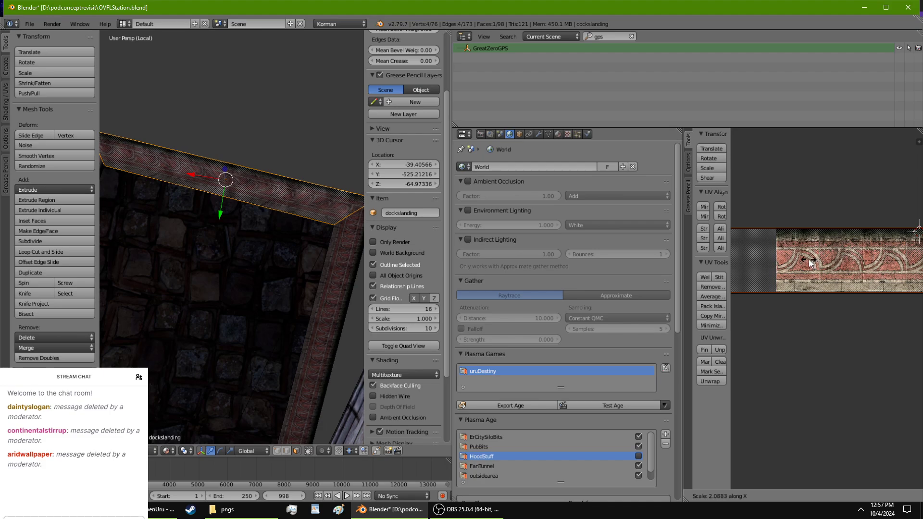
{"action": "left_click", "coordinate": [810, 263]}
Step: Stretch the border face's UVs further along X to match the pattern scale of the adjoining border strip
{"action": "middle_click_drag", "start_coordinate": [288, 329], "coordinate": [149, 317], "text": "shift"}
{"action": "scroll", "coordinate": [150, 317], "scroll_direction": "up", "scroll_amount": 5}
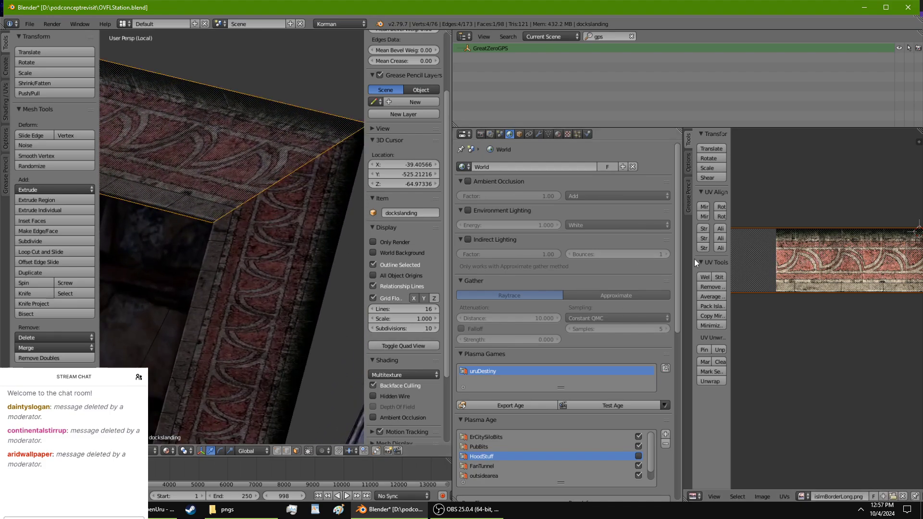
{"action": "key", "text": "s"}
{"action": "key", "text": "x"}
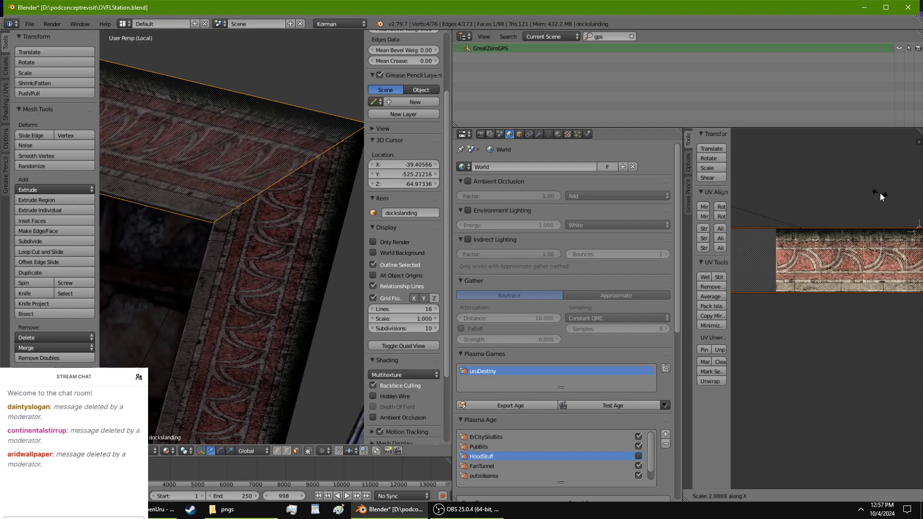
{"action": "left_click", "coordinate": [913, 203]}
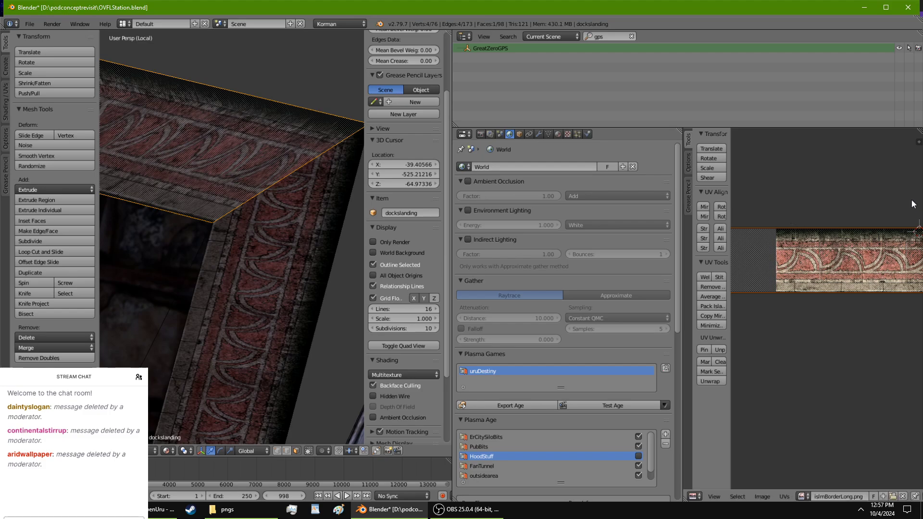
Step: Enlarge the UV editor and pull the border face's upper UV corner outward along X to suit the mitred corner
{"action": "middle_click_drag", "start_coordinate": [803, 284], "coordinate": [821, 351]}
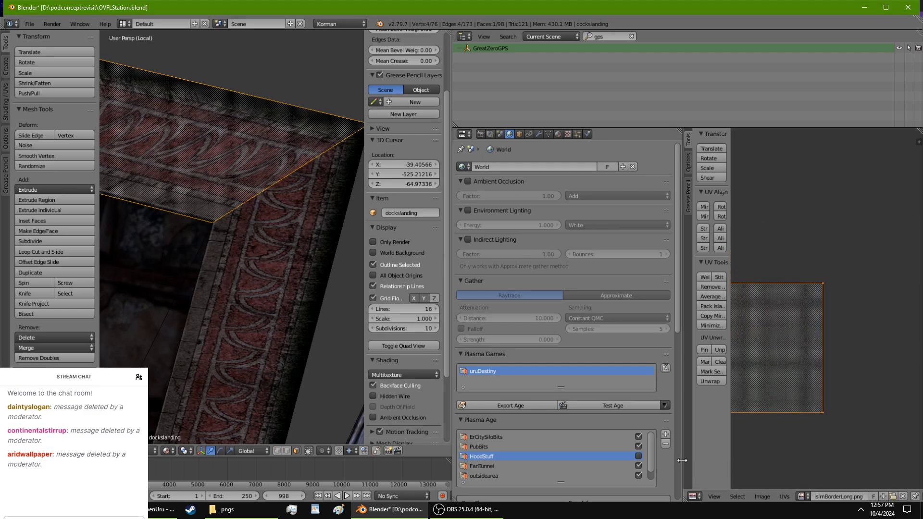
{"action": "left_click_drag", "start_coordinate": [682, 464], "coordinate": [534, 449]}
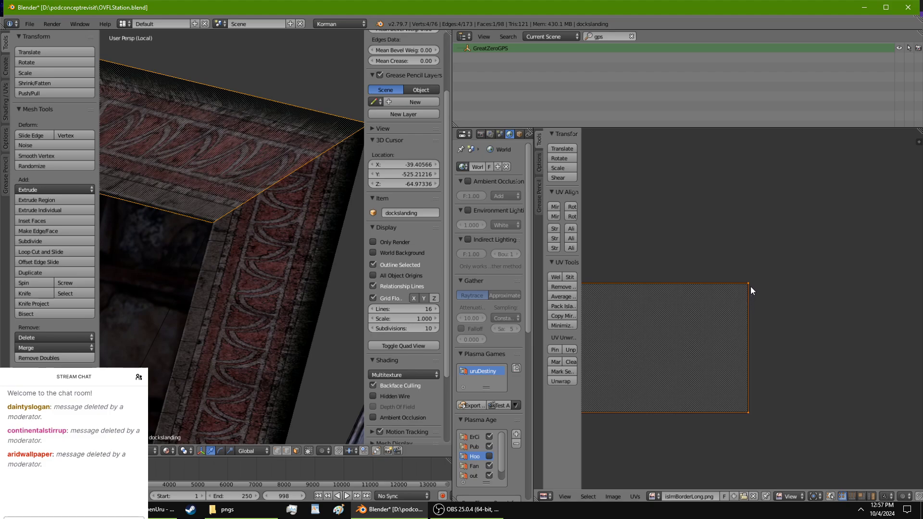
{"action": "key", "text": "g"}
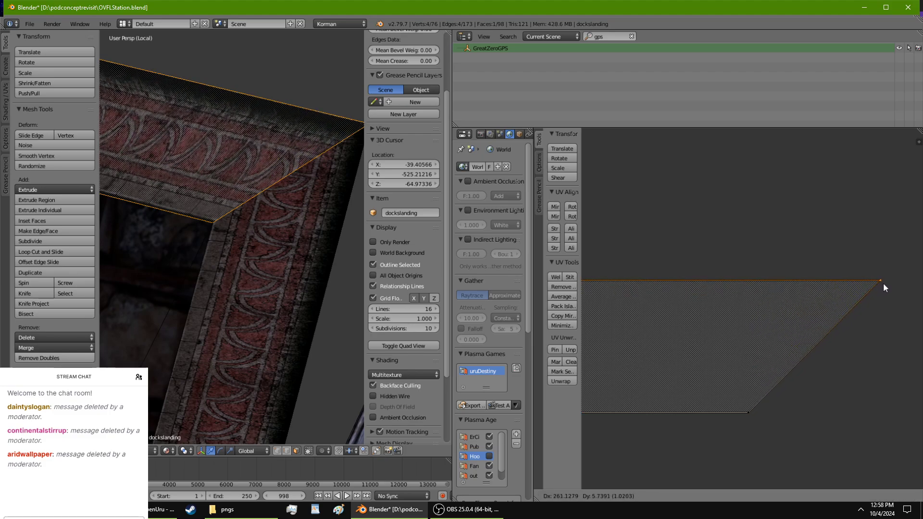
{"action": "left_click", "coordinate": [599, 286]}
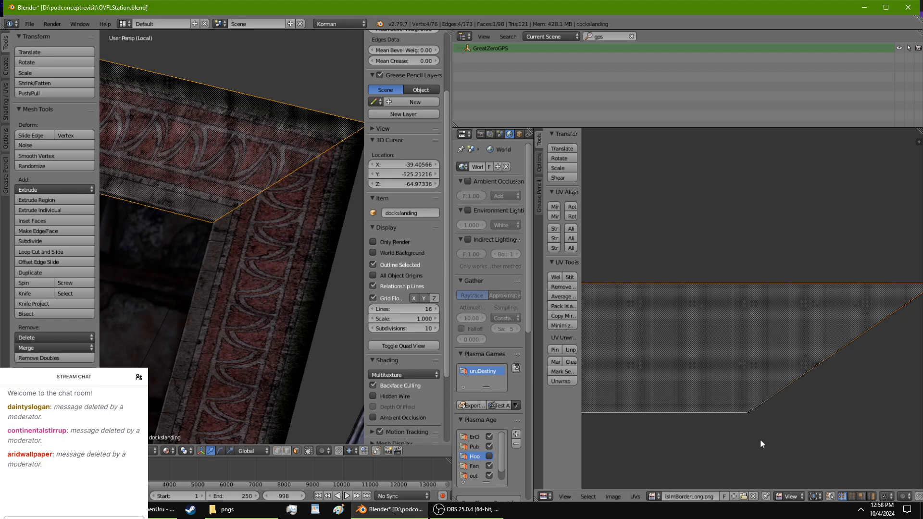
Step: Stretch the border face's UVs slightly along X and check the mitred corner pattern on the model
{"action": "key", "text": "s"}
{"action": "key", "text": "x"}
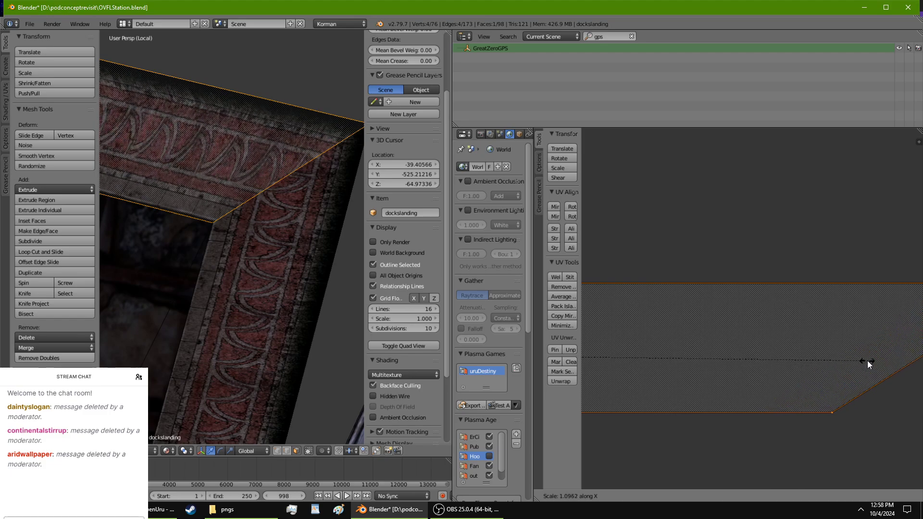
{"action": "left_click", "coordinate": [836, 353]}
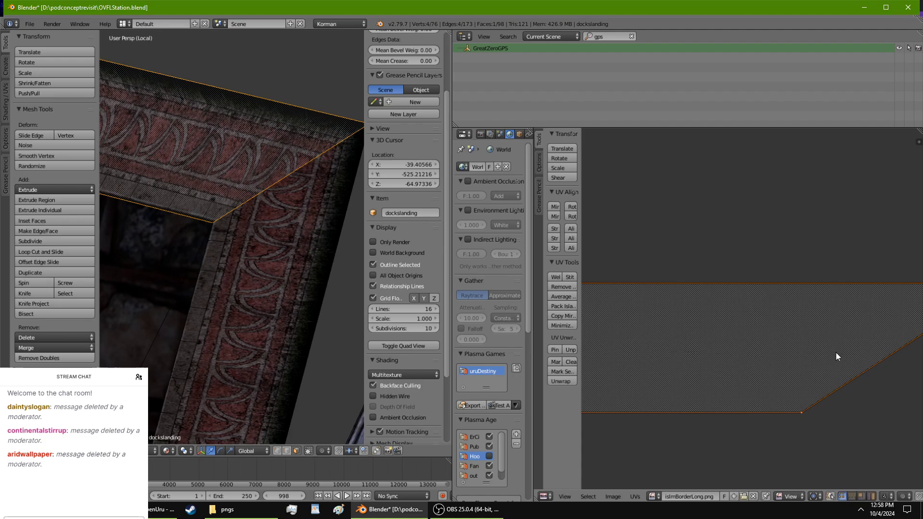
{"action": "key", "text": "Tab"}
{"action": "middle_click_drag", "start_coordinate": [239, 211], "coordinate": [264, 221]}
{"action": "key", "text": "Tab"}
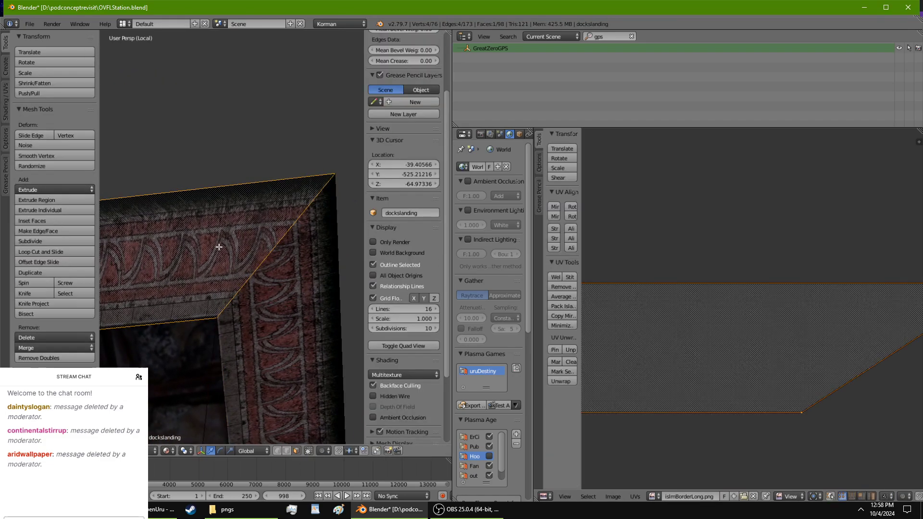
Step: Move the inner vertex of the mitred corner toward the outer corner to narrow both adjoining border strips
{"action": "scroll", "coordinate": [216, 246], "scroll_direction": "down", "scroll_amount": 8}
{"action": "middle_click_drag", "start_coordinate": [206, 263], "coordinate": [310, 329]}
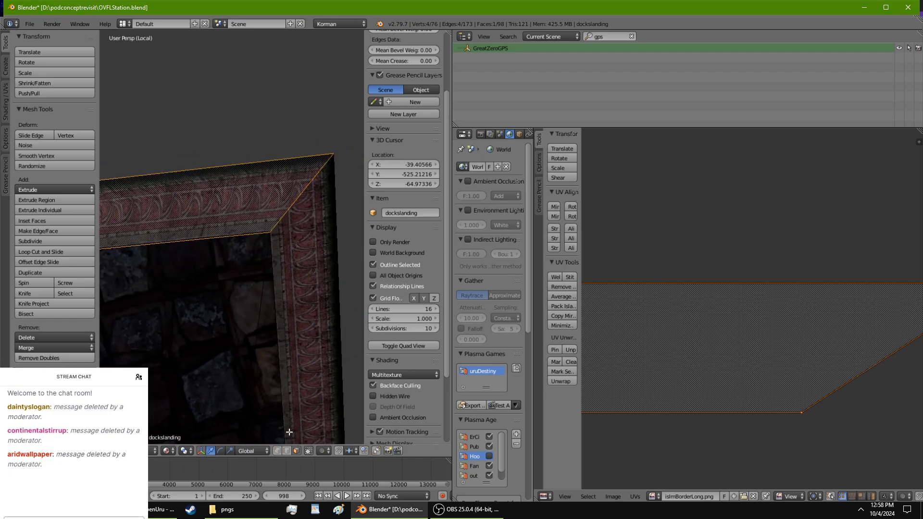
{"action": "left_click", "coordinate": [278, 451]}
{"action": "right_click", "coordinate": [269, 233]}
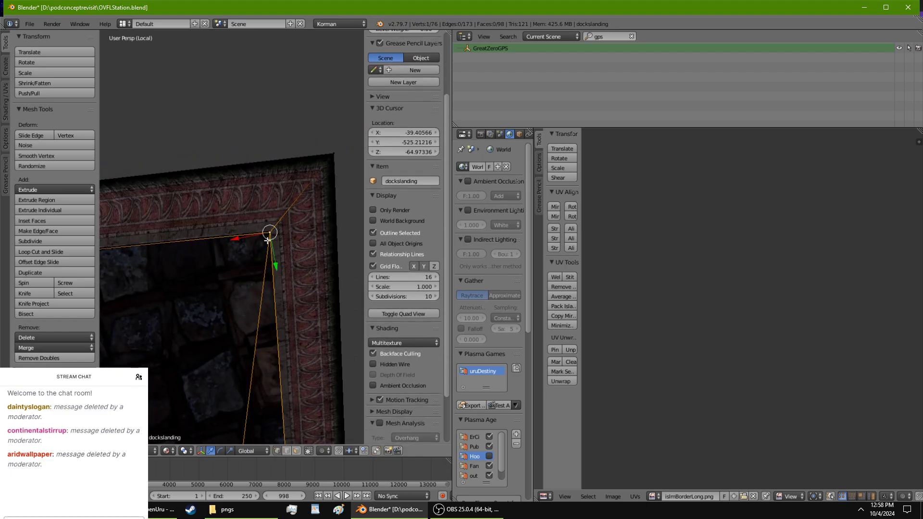
{"action": "key", "text": "g"}
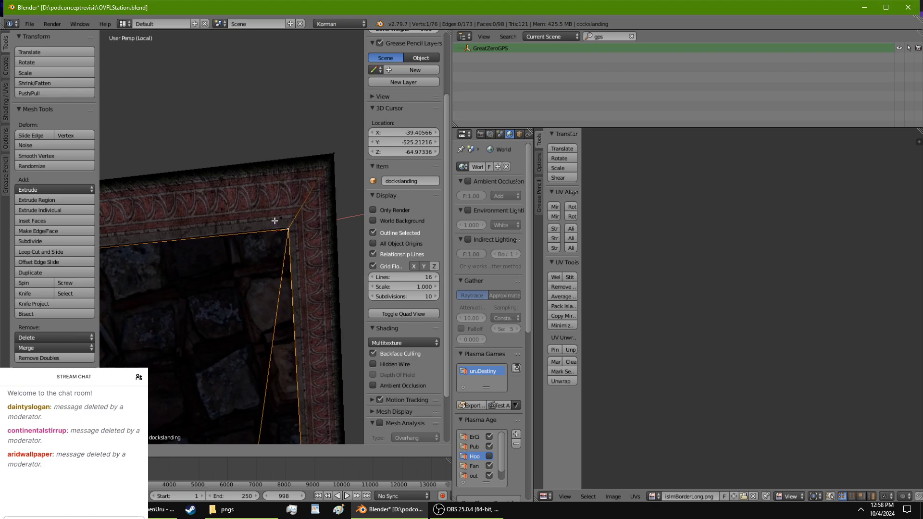
{"action": "left_click", "coordinate": [316, 285]}
{"action": "left_click_drag", "start_coordinate": [296, 263], "coordinate": [268, 223]}
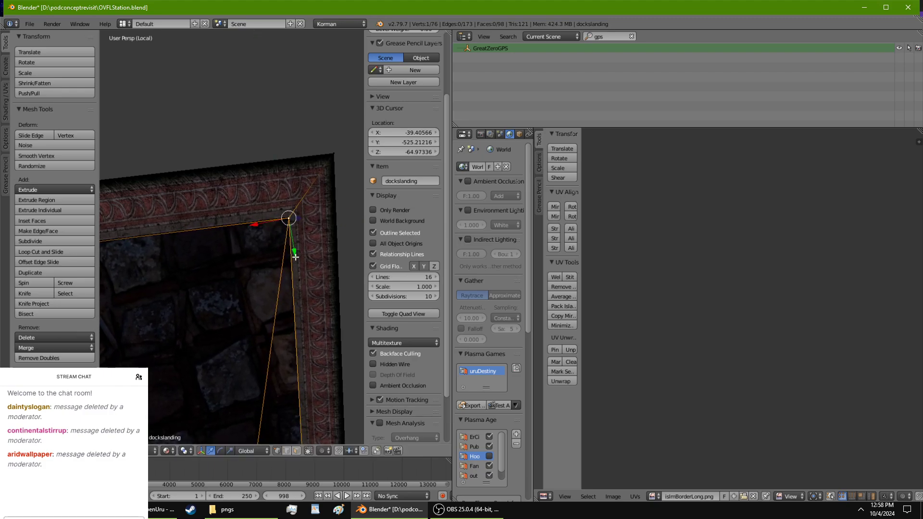
Step: Move the inner vertex at the border's opposite corner outward along Y and X to narrow the strips there
{"action": "middle_click_drag", "start_coordinate": [295, 257], "coordinate": [173, 236]}
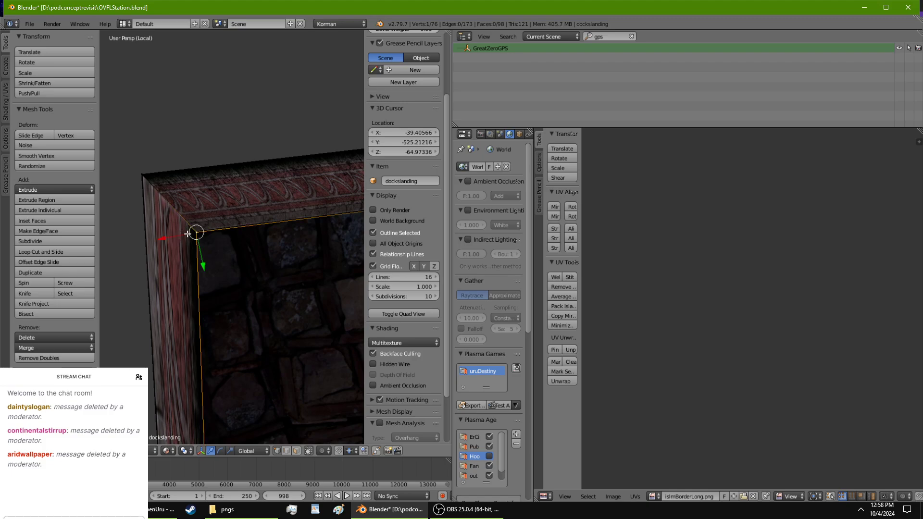
{"action": "left_click_drag", "start_coordinate": [202, 266], "coordinate": [195, 252]}
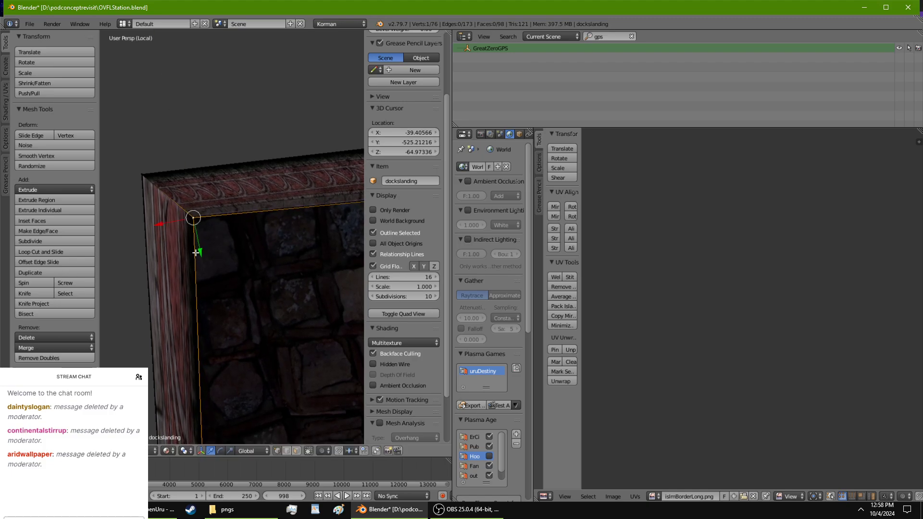
{"action": "mouse_move", "coordinate": [169, 221]}
{"action": "left_mouse_down"}
{"action": "mouse_move", "coordinate": [154, 221]}
{"action": "mouse_move", "coordinate": [186, 239]}
{"action": "mouse_move", "coordinate": [159, 218]}
{"action": "left_mouse_up"}
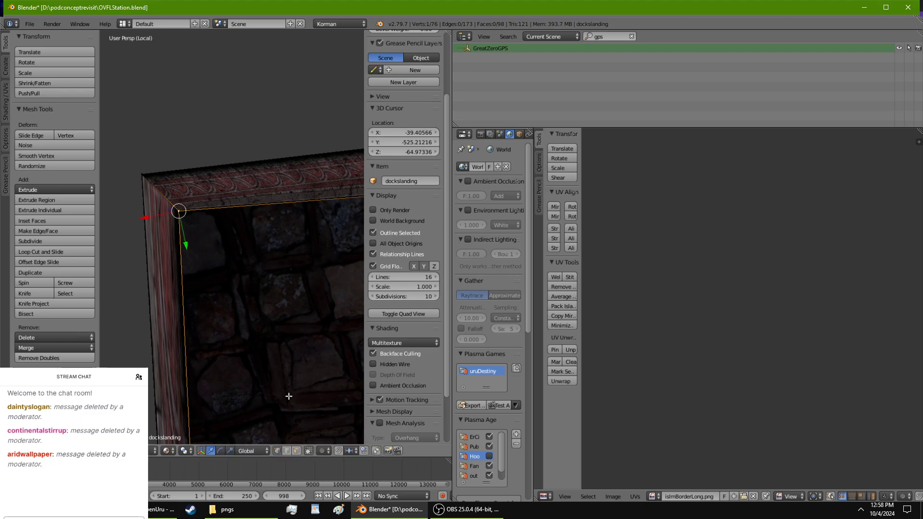
Step: Reselect the long border face and compare its UV layout and strip width at both corners
{"action": "left_click", "coordinate": [296, 452]}
{"action": "right_click", "coordinate": [292, 193]}
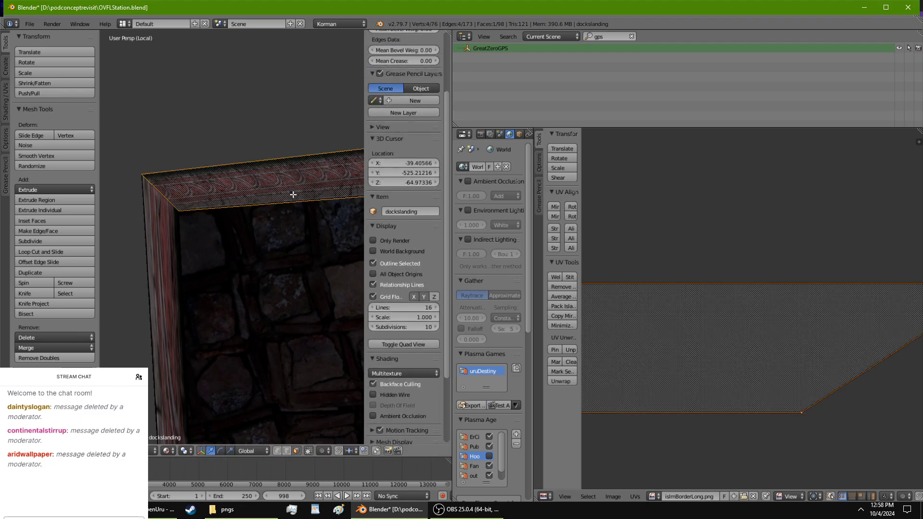
{"action": "middle_click_drag", "start_coordinate": [659, 336], "coordinate": [731, 310]}
{"action": "scroll", "coordinate": [731, 310], "scroll_direction": "up", "scroll_amount": 1}
{"action": "scroll", "coordinate": [154, 272], "scroll_direction": "down", "scroll_amount": 6}
{"action": "middle_click_drag", "start_coordinate": [182, 281], "coordinate": [349, 241], "text": "shift"}
{"action": "scroll", "coordinate": [160, 282], "scroll_direction": "up", "scroll_amount": 4}
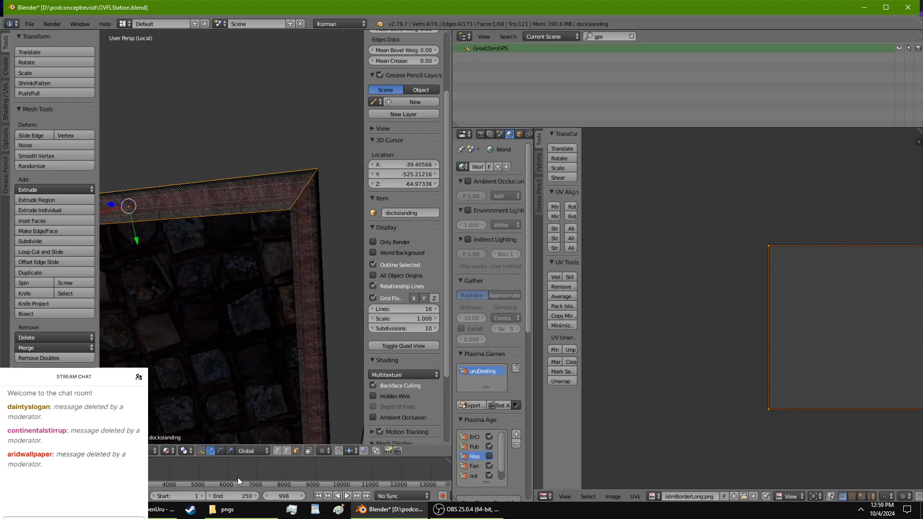
Step: Nudge the inner vertex at the far corner slightly back inward to even out the border width
{"action": "left_click", "coordinate": [279, 452]}
{"action": "middle_click_drag", "start_coordinate": [234, 225], "coordinate": [343, 217], "text": "shift"}
{"action": "right_click", "coordinate": [183, 218]}
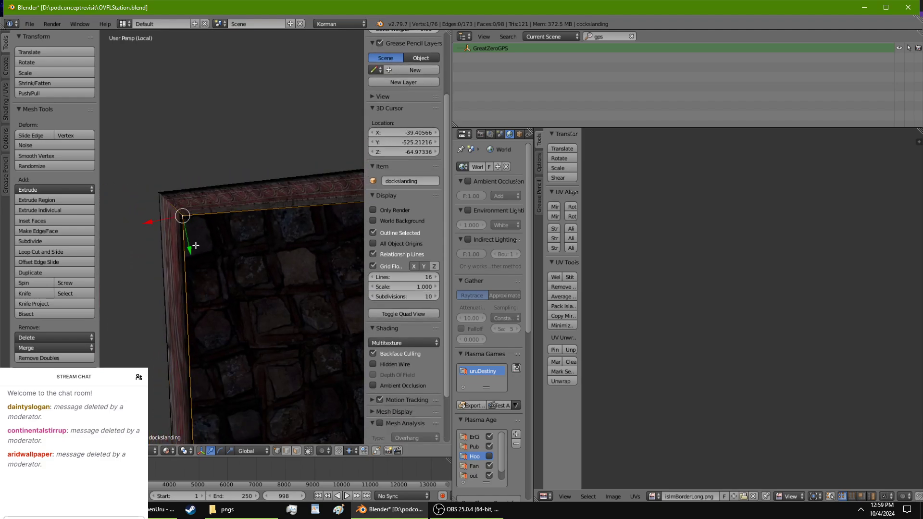
{"action": "left_click_drag", "start_coordinate": [192, 249], "coordinate": [174, 226]}
{"action": "mouse_move", "coordinate": [215, 244]}
{"action": "middle_mouse_down", "text": "shift"}
{"action": "mouse_move", "coordinate": [130, 262]}
{"action": "mouse_move", "coordinate": [217, 243]}
{"action": "middle_mouse_up", "text": "shift"}
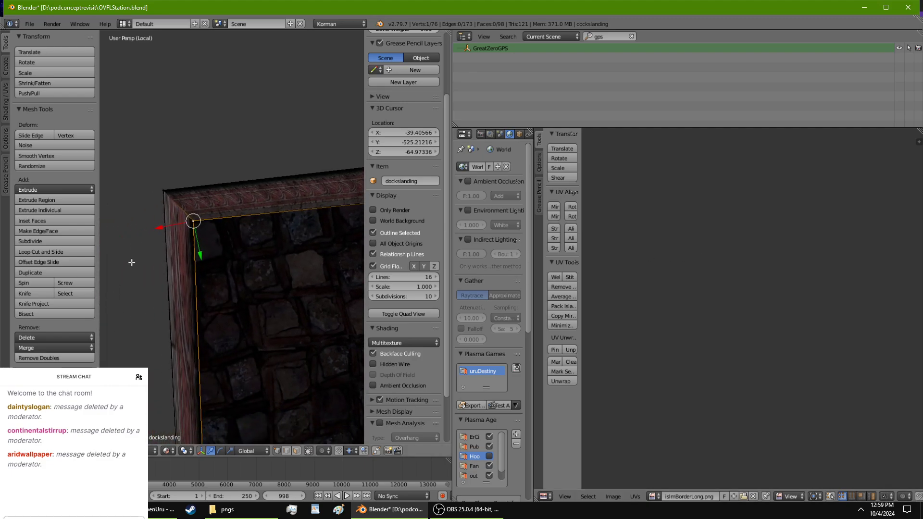
{"action": "left_click_drag", "start_coordinate": [162, 233], "coordinate": [206, 240]}
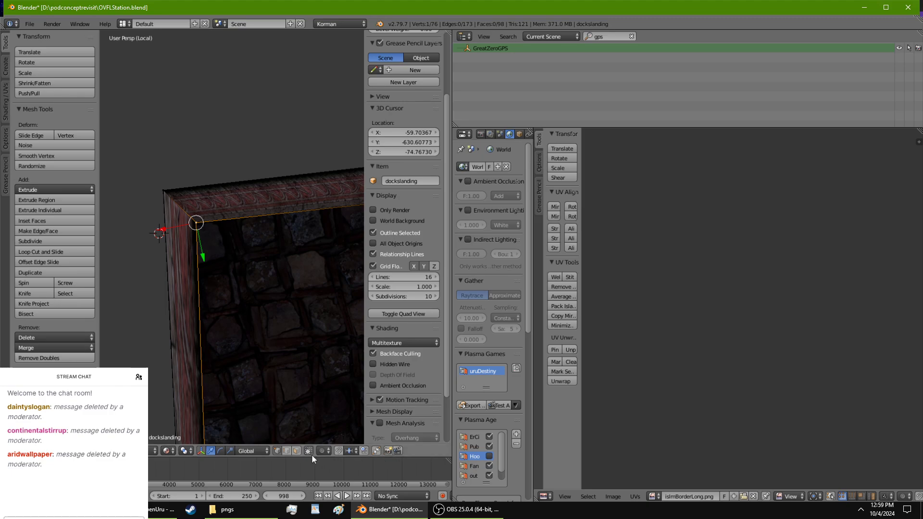
Step: Select the long border face and pull the upper UV corner at its far end outward to straighten the mitred pattern
{"action": "left_click", "coordinate": [297, 451]}
{"action": "right_click", "coordinate": [264, 214]}
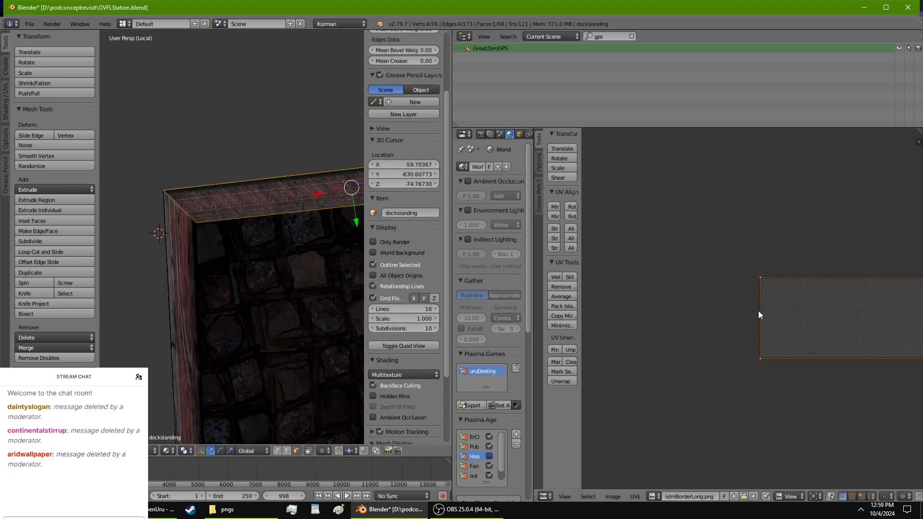
{"action": "right_click_drag", "start_coordinate": [767, 259], "coordinate": [691, 263]}
{"action": "scroll", "coordinate": [290, 236], "scroll_direction": "up", "scroll_amount": 4}
{"action": "middle_click_drag", "start_coordinate": [290, 240], "coordinate": [340, 280], "text": "shift"}
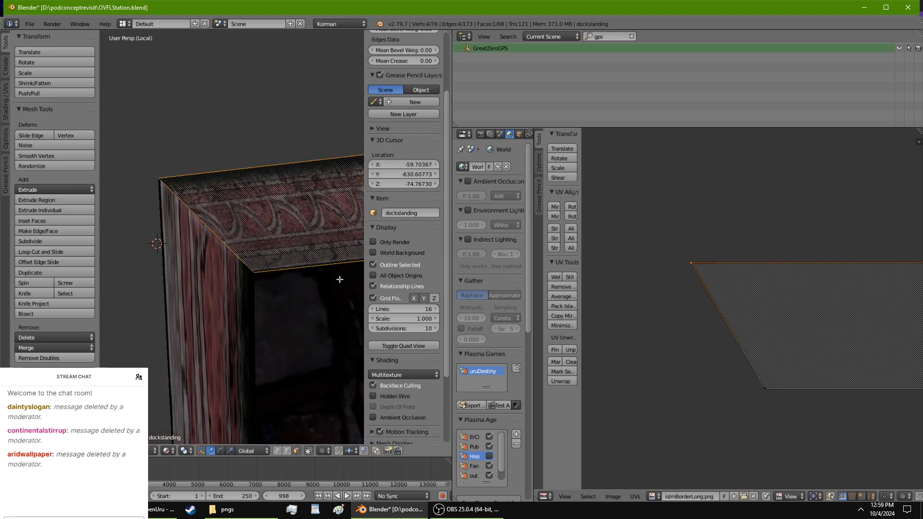
{"action": "right_click_drag", "start_coordinate": [685, 261], "coordinate": [864, 255]}
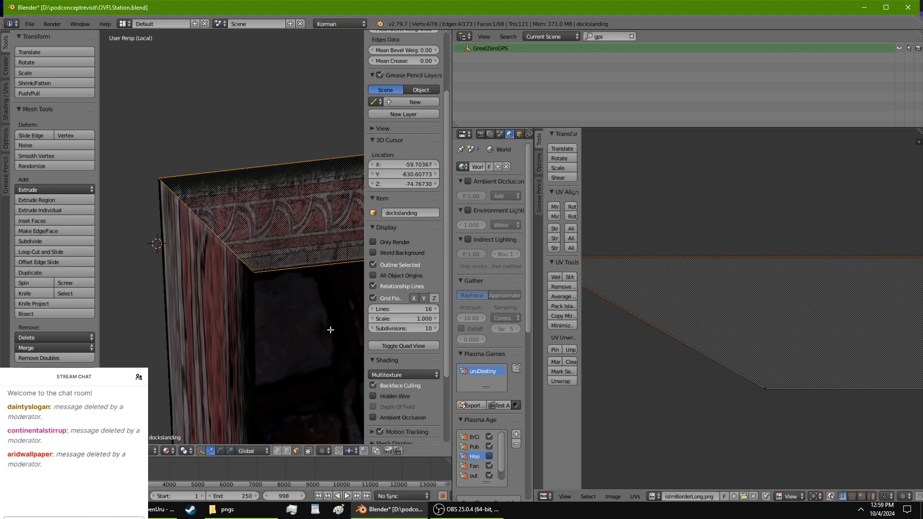
Step: Select the border face adjoining the long one at the corner and stretch its UVs along X by a factor of about 17.5
{"action": "right_click", "coordinate": [228, 330]}
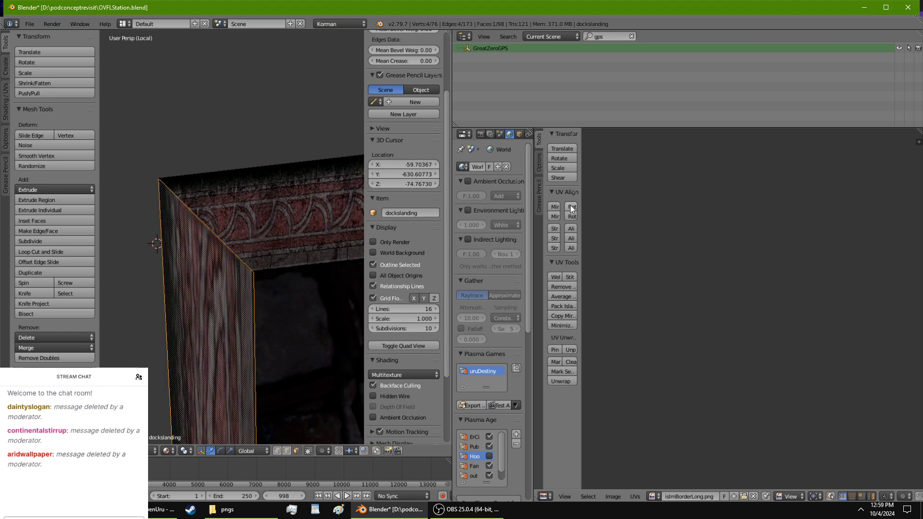
{"action": "key", "text": "s"}
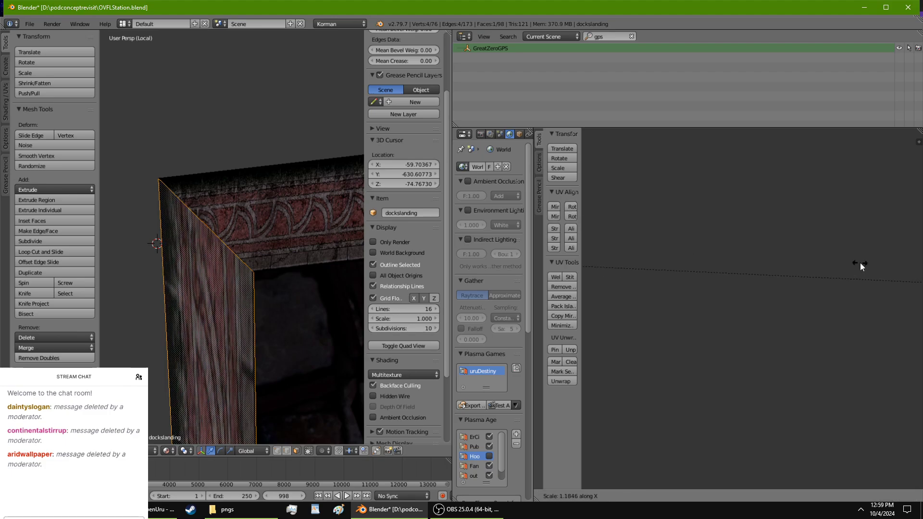
{"action": "key", "text": "x"}
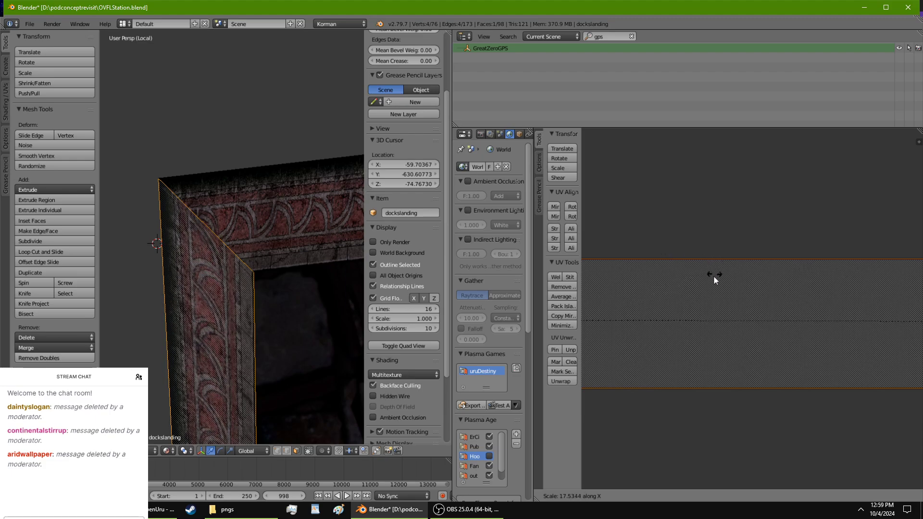
{"action": "left_click", "coordinate": [701, 289]}
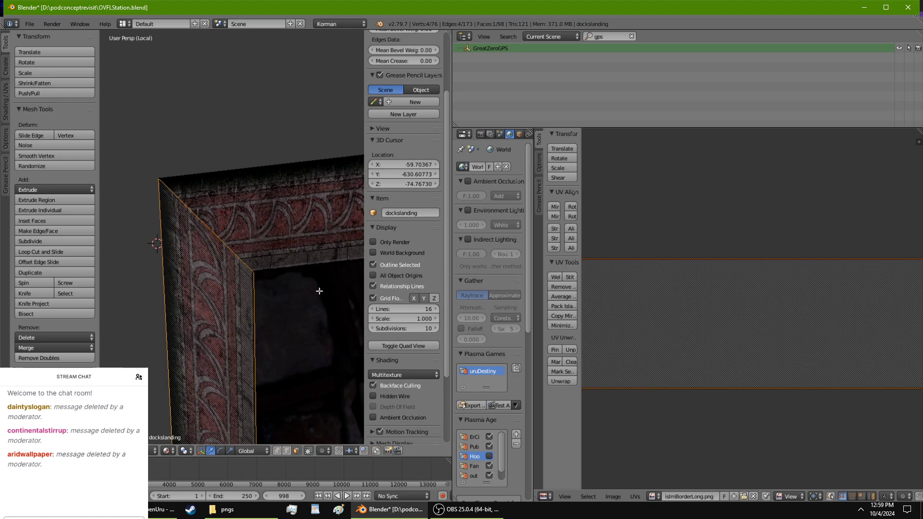
{"action": "key", "text": "s"}
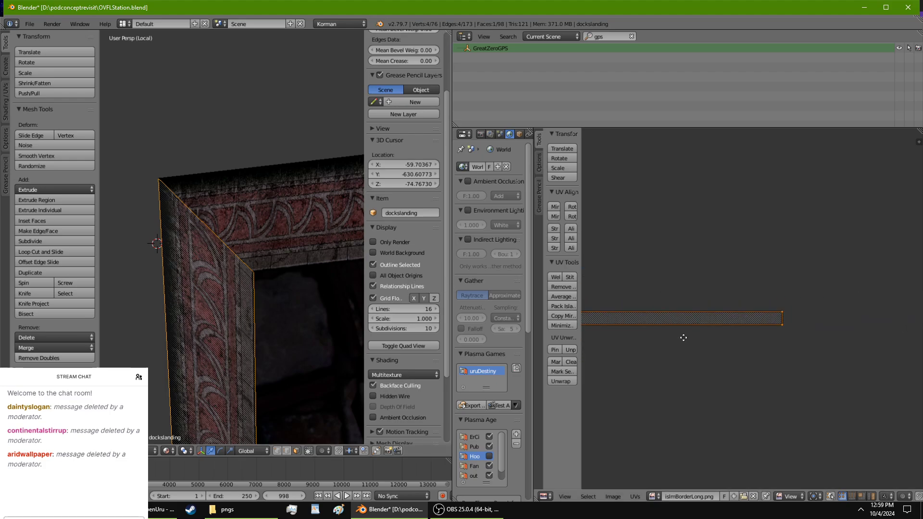
Step: Pull that face's lower UV corner inward and its upper UV corner outward at the same end to match the mitre, and inspect the joint
{"action": "scroll", "coordinate": [684, 342], "scroll_direction": "up", "scroll_amount": 7}
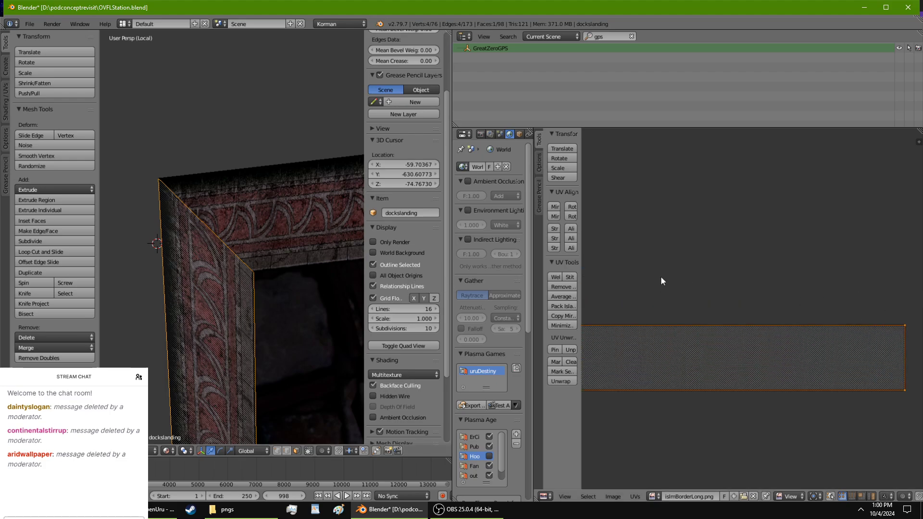
{"action": "scroll", "coordinate": [759, 348], "scroll_direction": "down", "scroll_amount": 1}
{"action": "middle_click_drag", "start_coordinate": [774, 359], "coordinate": [624, 323]}
{"action": "scroll", "coordinate": [623, 323], "scroll_direction": "up", "scroll_amount": 3}
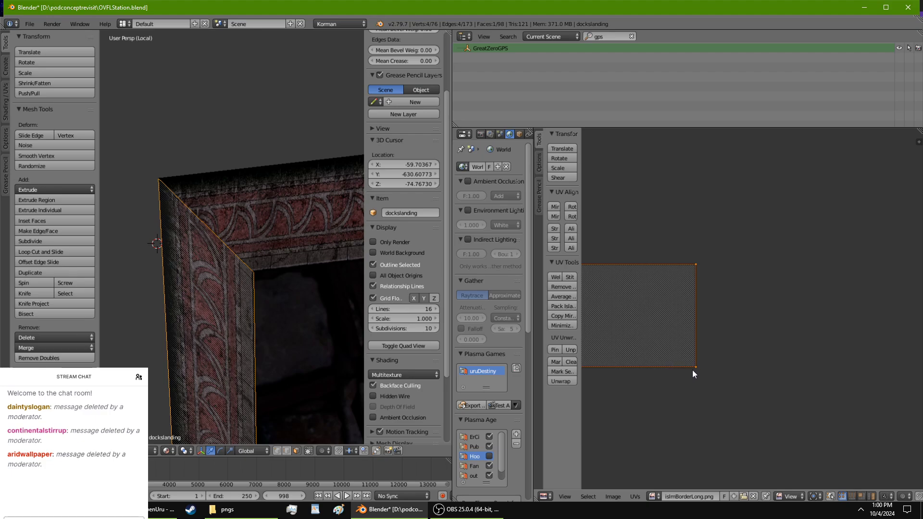
{"action": "key", "text": "g"}
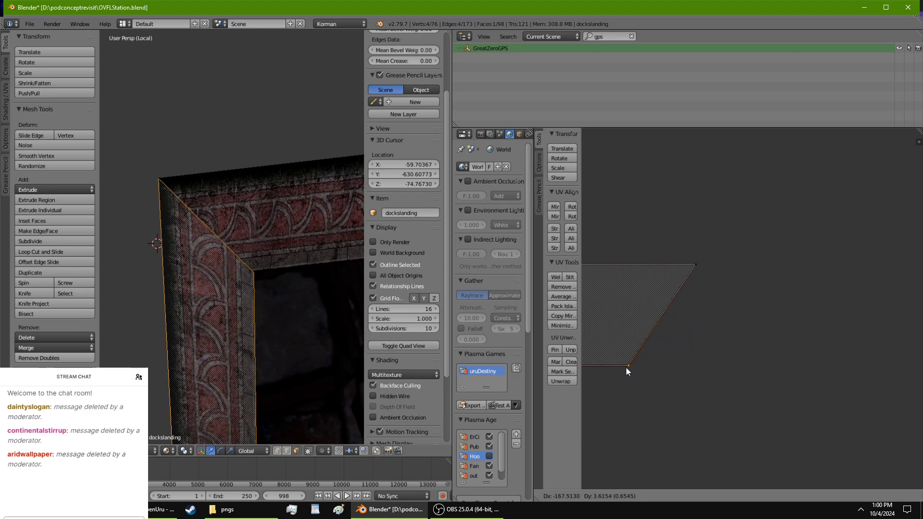
{"action": "left_click", "coordinate": [628, 367]}
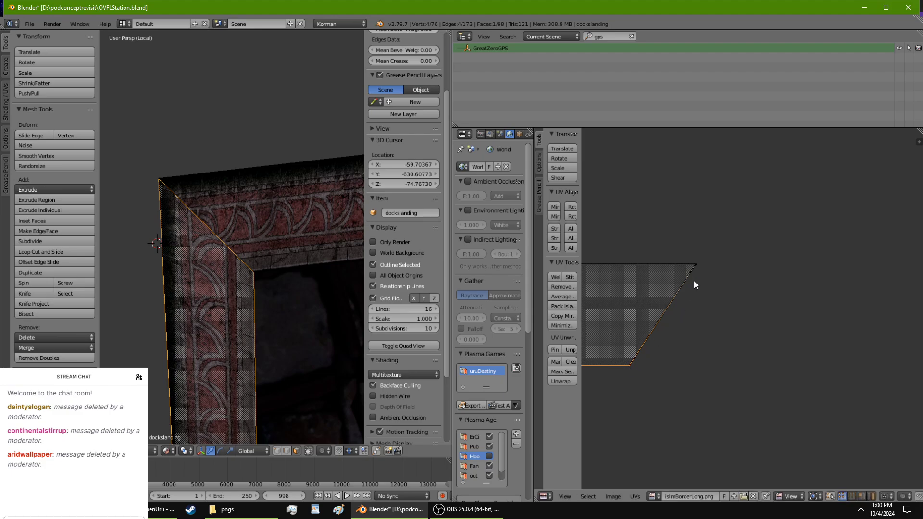
{"action": "right_click", "coordinate": [693, 265]}
{"action": "key", "text": "g"}
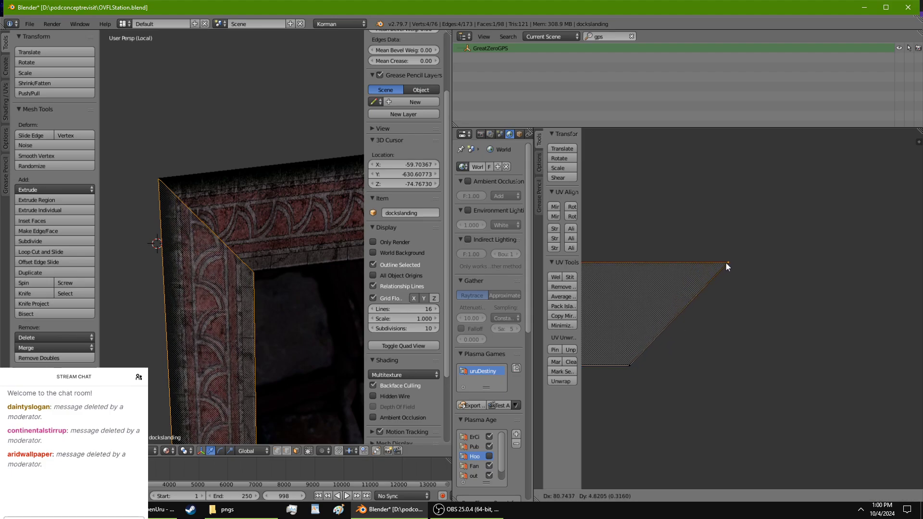
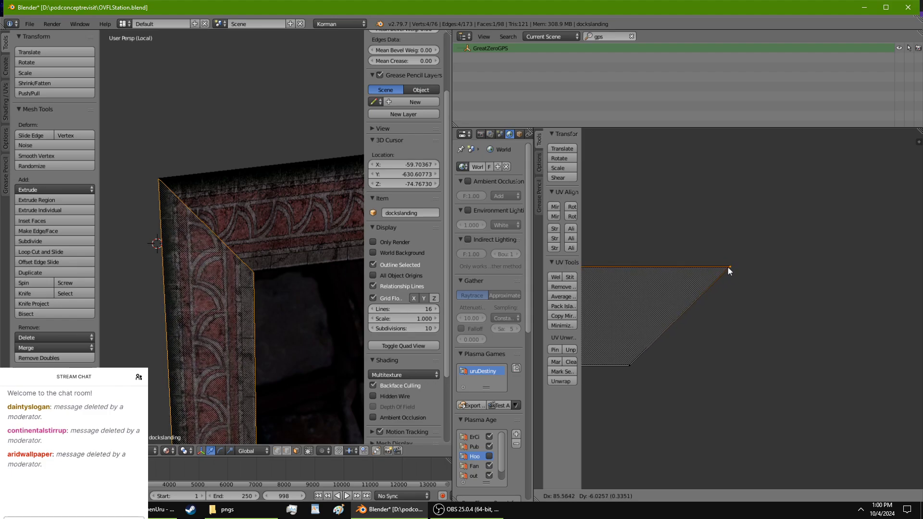
{"action": "left_click", "coordinate": [728, 266]}
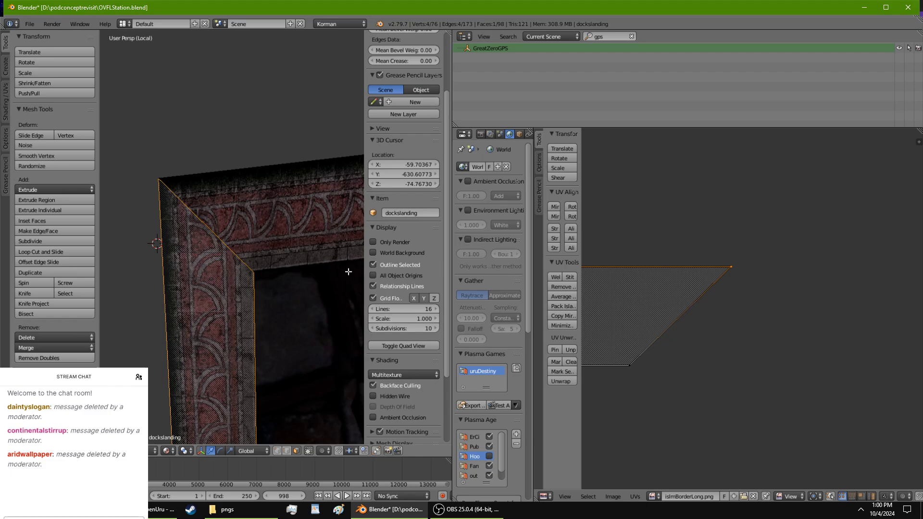
{"action": "key", "text": "Tab"}
{"action": "middle_click_drag", "start_coordinate": [347, 271], "coordinate": [133, 269]}
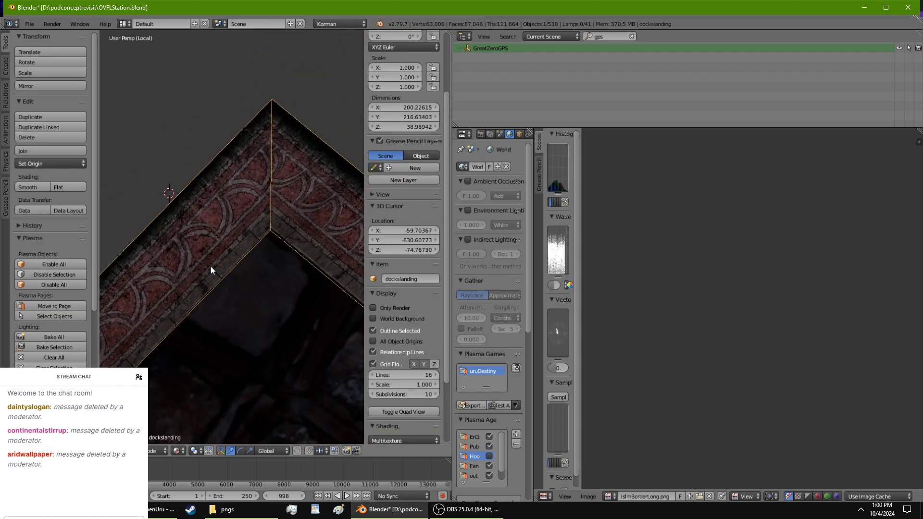
Step: Switch to vertex selection at the face's other end and select the outer border vertex at the far end of the neighbouring strip
{"action": "key", "text": "Tab"}
{"action": "key", "text": "KP_Decimal"}
{"action": "middle_click_drag", "start_coordinate": [339, 173], "coordinate": [201, 367]}
{"action": "scroll", "coordinate": [322, 235], "scroll_direction": "up", "scroll_amount": 1}
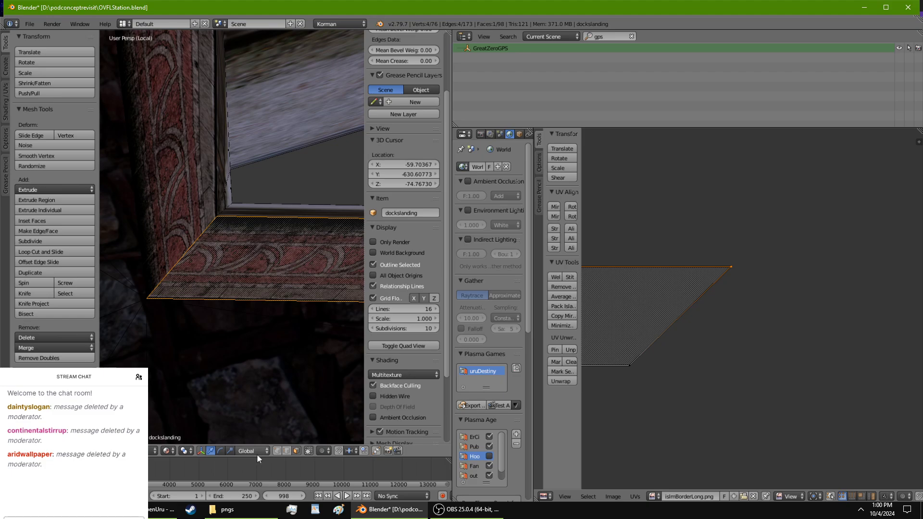
{"action": "left_click", "coordinate": [276, 450]}
{"action": "right_click", "coordinate": [148, 298]}
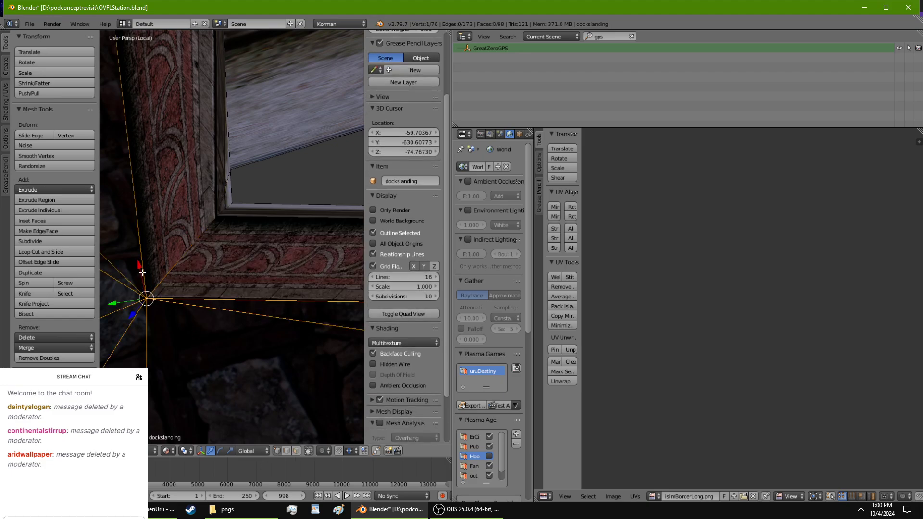
{"action": "middle_click_drag", "start_coordinate": [142, 273], "coordinate": [179, 236]}
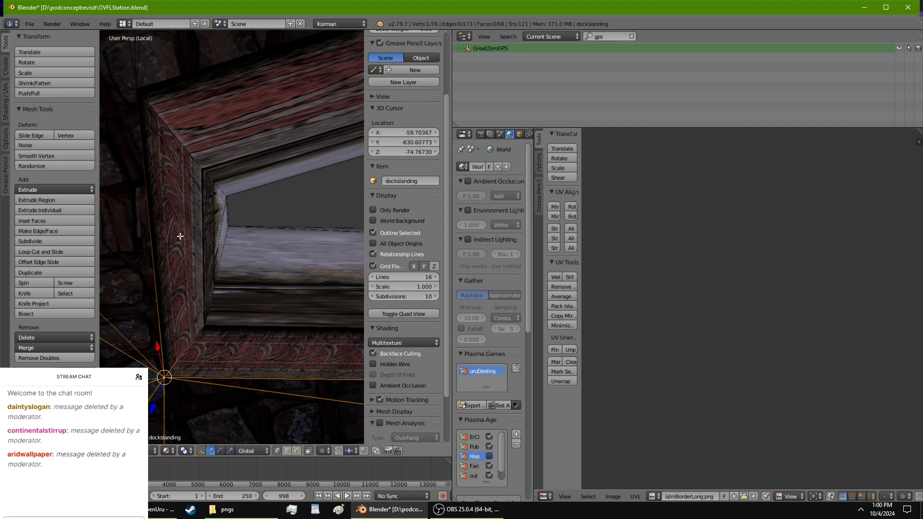
{"action": "right_click", "coordinate": [130, 90]}
{"action": "key", "text": "g"}
{"action": "left_click", "coordinate": [152, 98]}
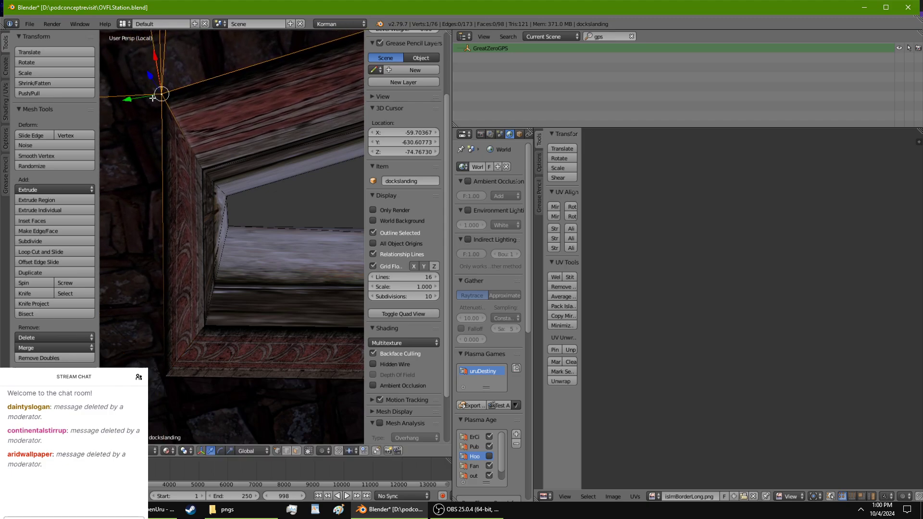
{"action": "key", "text": "ctrl+z"}
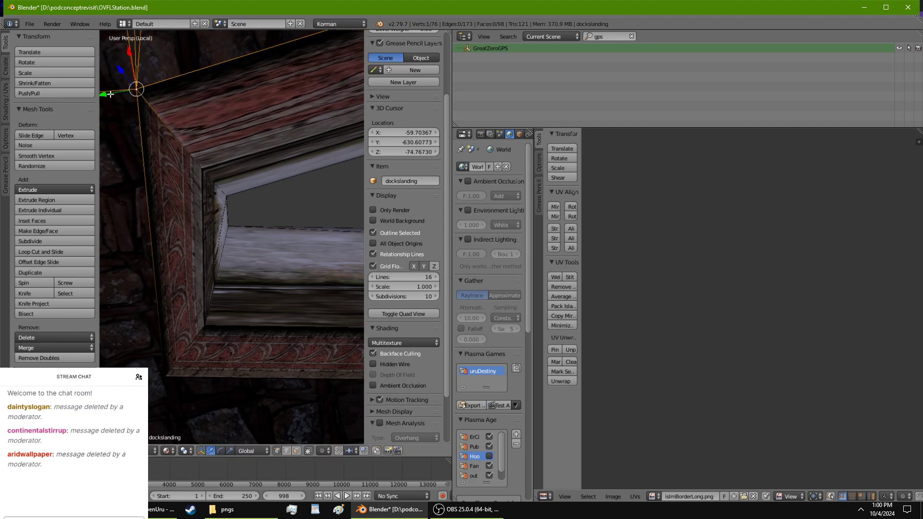
Step: Move the outer border vertex inward along Y and X to even out the strip widths at that corner
{"action": "key", "text": "g"}
{"action": "left_click", "coordinate": [134, 70]}
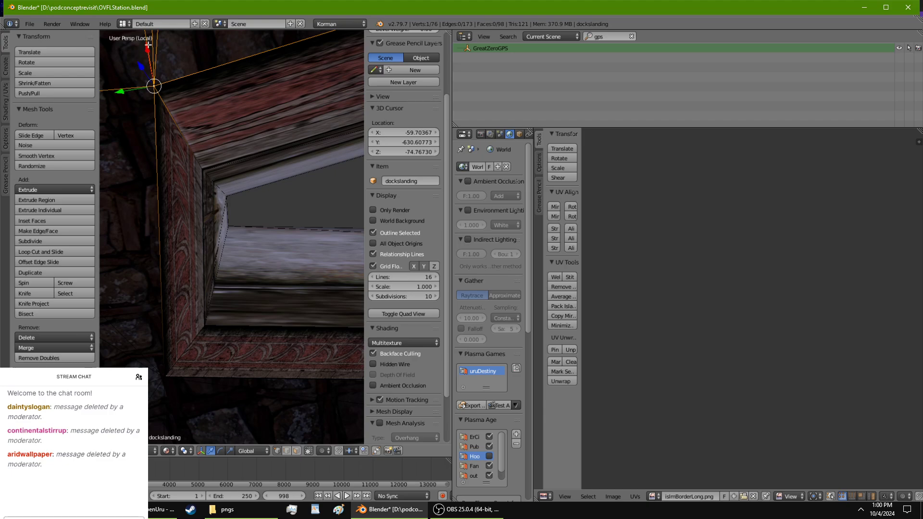
{"action": "key", "text": "g"}
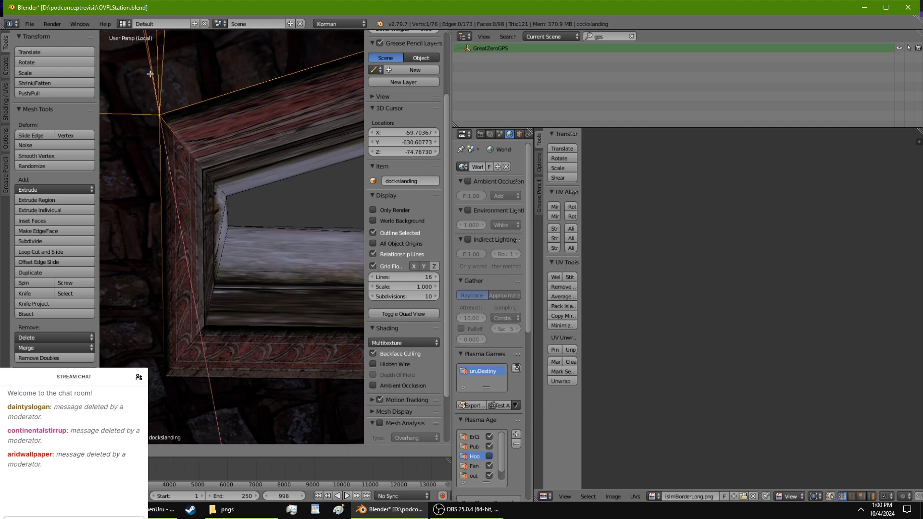
{"action": "left_click", "coordinate": [150, 73]}
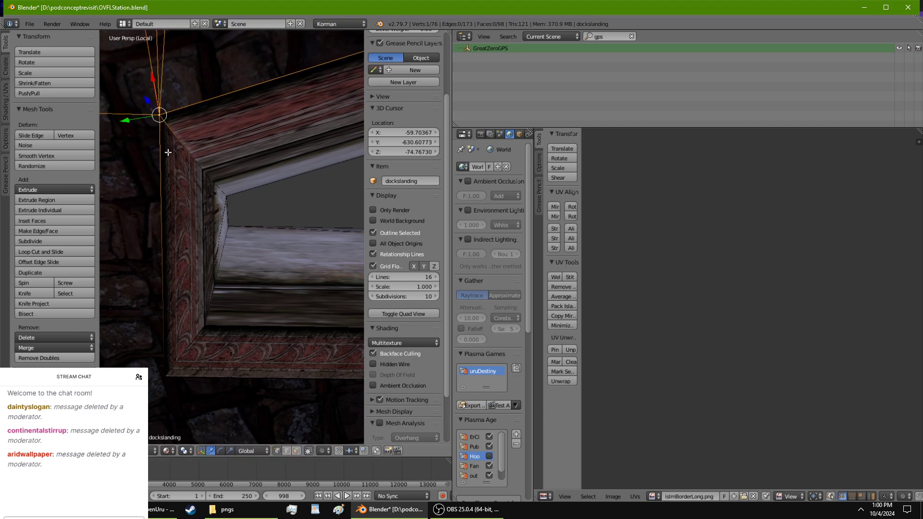
Step: Reselect the stretched border face in face mode and move the upper UV corner at its unmitred end inward to form the mitre
{"action": "left_click", "coordinate": [297, 451]}
{"action": "right_click", "coordinate": [278, 356]}
{"action": "scroll", "coordinate": [670, 366], "scroll_direction": "down", "scroll_amount": 3}
{"action": "middle_click_drag", "start_coordinate": [671, 367], "coordinate": [811, 321]}
{"action": "scroll", "coordinate": [812, 322], "scroll_direction": "up", "scroll_amount": 3}
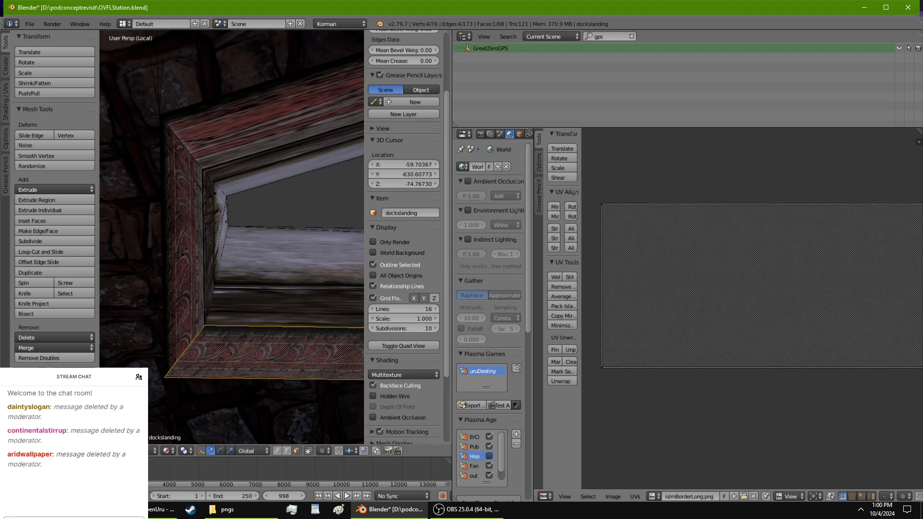
{"action": "right_click", "coordinate": [604, 198]}
{"action": "key", "text": "g"}
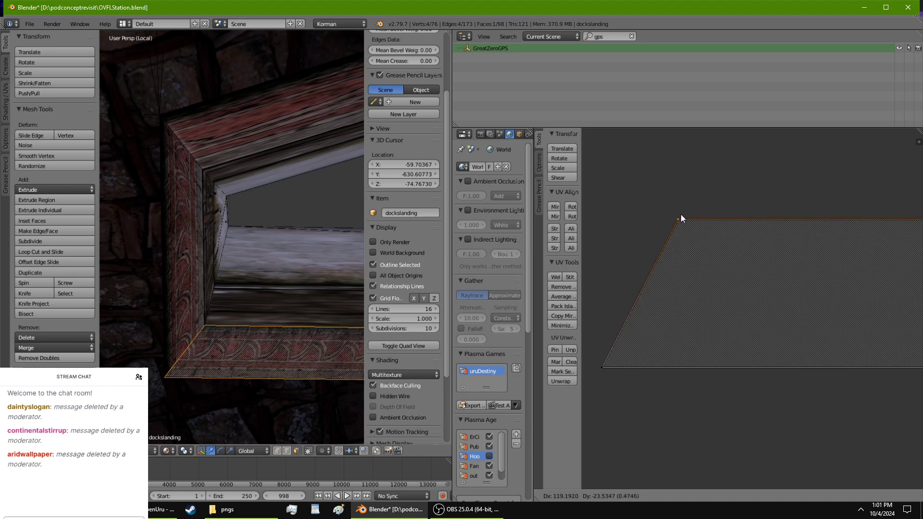
{"action": "left_click", "coordinate": [681, 214]}
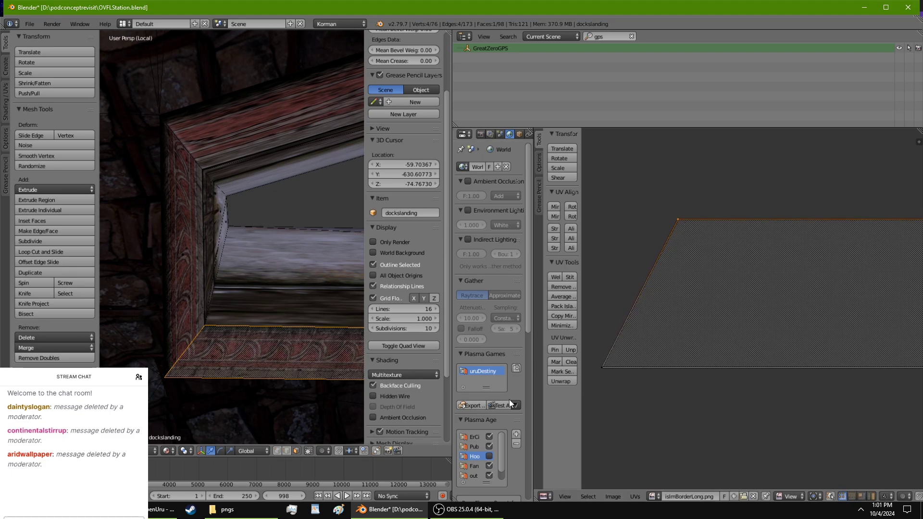
Step: Select the short border face between the two corners and pull the lower UV corner at one end outward, past the texture edge
{"action": "right_click", "coordinate": [189, 234]}
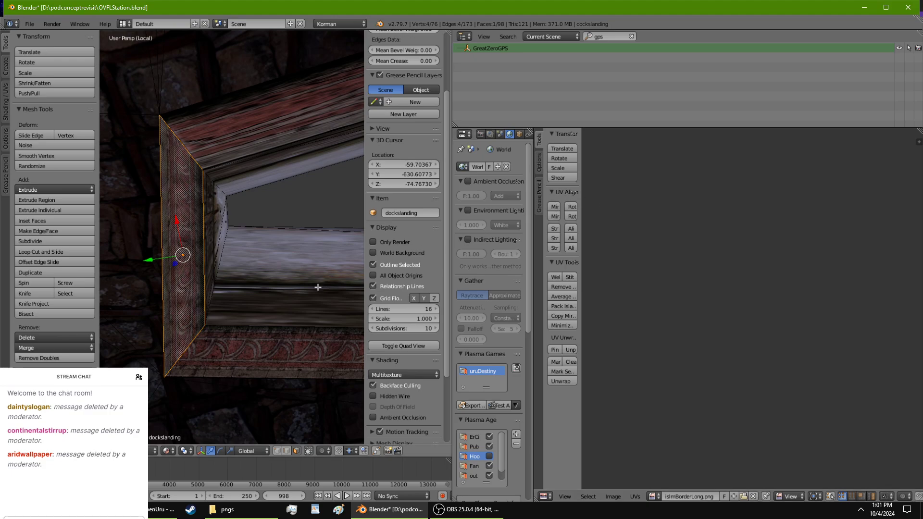
{"action": "scroll", "coordinate": [228, 369], "scroll_direction": "up", "scroll_amount": 3}
{"action": "scroll", "coordinate": [228, 368], "scroll_direction": "down", "scroll_amount": 2}
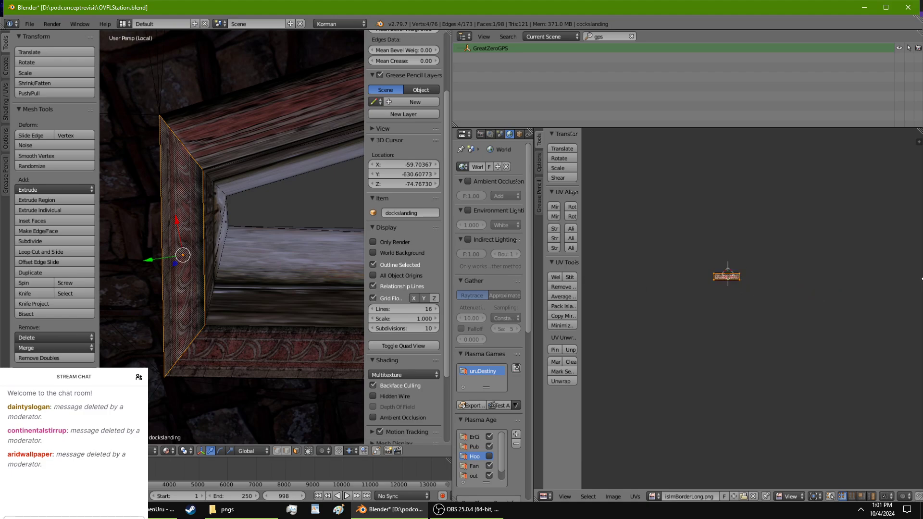
{"action": "scroll", "coordinate": [721, 340], "scroll_direction": "down", "scroll_amount": 5}
{"action": "middle_click_drag", "start_coordinate": [720, 341], "coordinate": [722, 394]}
{"action": "scroll", "coordinate": [722, 394], "scroll_direction": "up", "scroll_amount": 5}
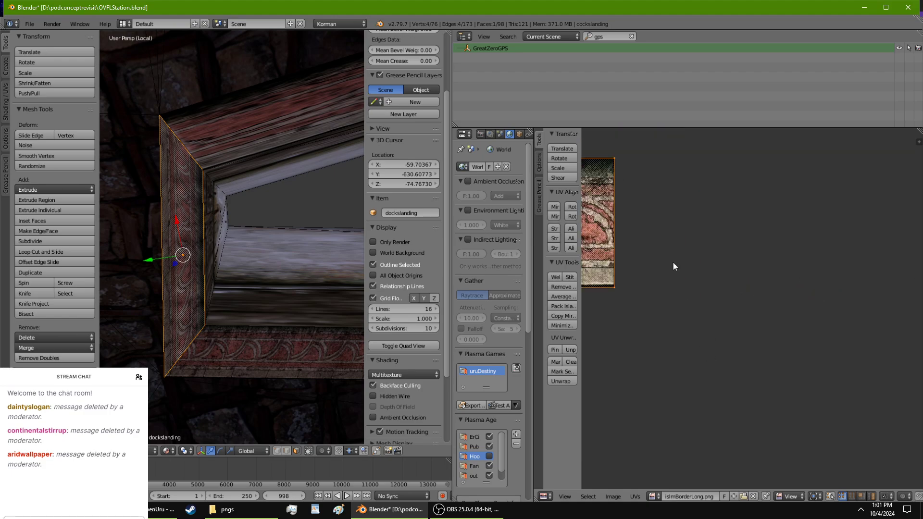
{"action": "middle_click_drag", "start_coordinate": [673, 261], "coordinate": [717, 331]}
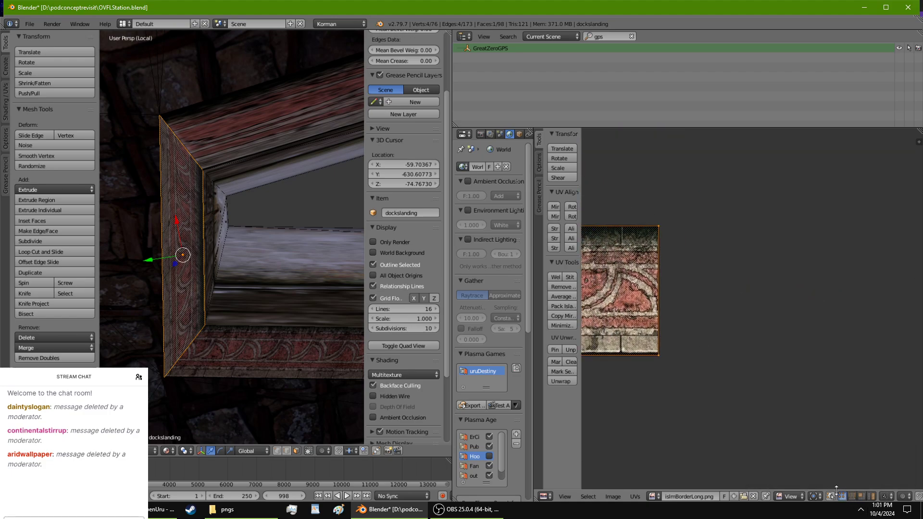
{"action": "right_click", "coordinate": [659, 352]}
{"action": "key", "text": "g"}
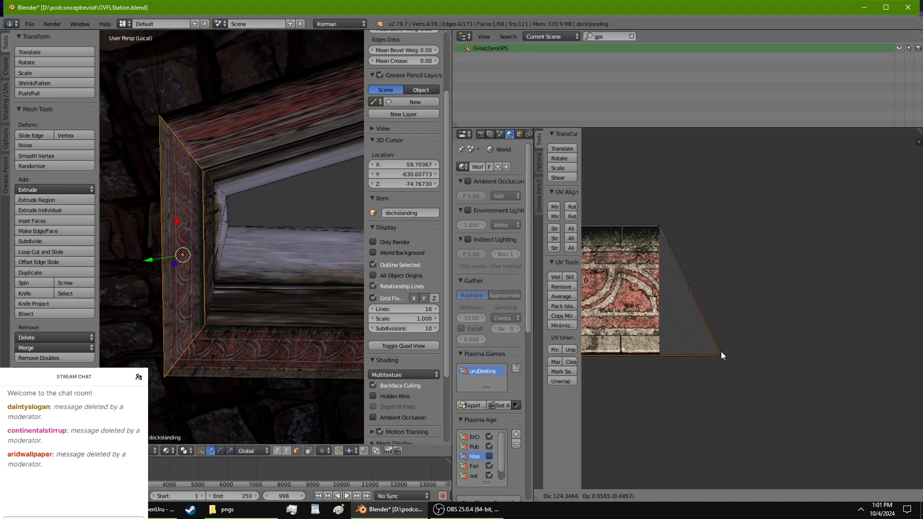
{"action": "left_click", "coordinate": [721, 352]}
Step: Compare the short face with its neighbour at the corner, extending the lower UV corner further outward and moving the upper one inward
{"action": "middle_click_drag", "start_coordinate": [237, 344], "coordinate": [356, 308]}
{"action": "scroll", "coordinate": [360, 311], "scroll_direction": "up", "scroll_amount": 1}
{"action": "key", "text": "g"}
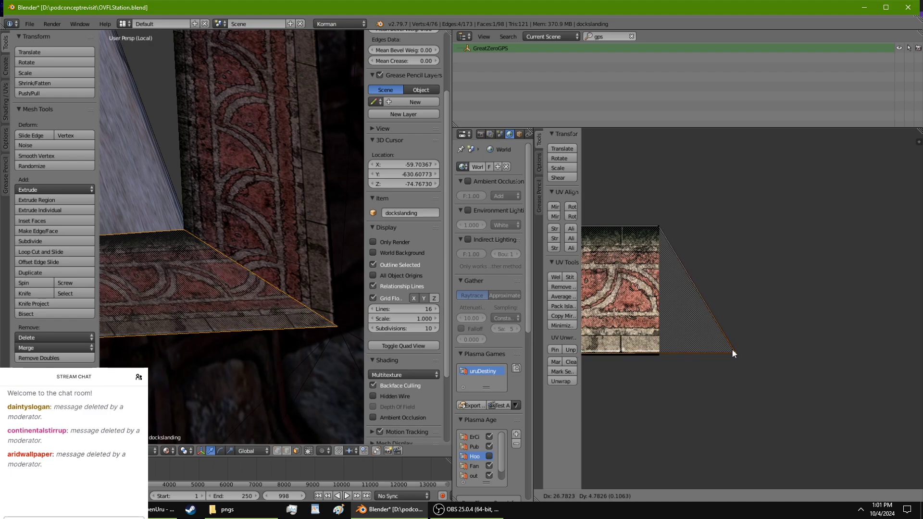
{"action": "left_click", "coordinate": [731, 348]}
{"action": "key", "text": "g"}
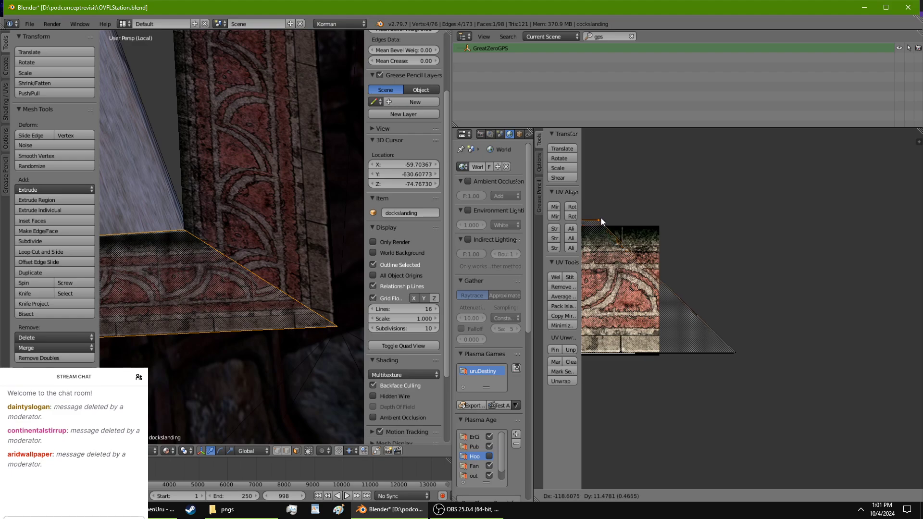
{"action": "left_click", "coordinate": [602, 223]}
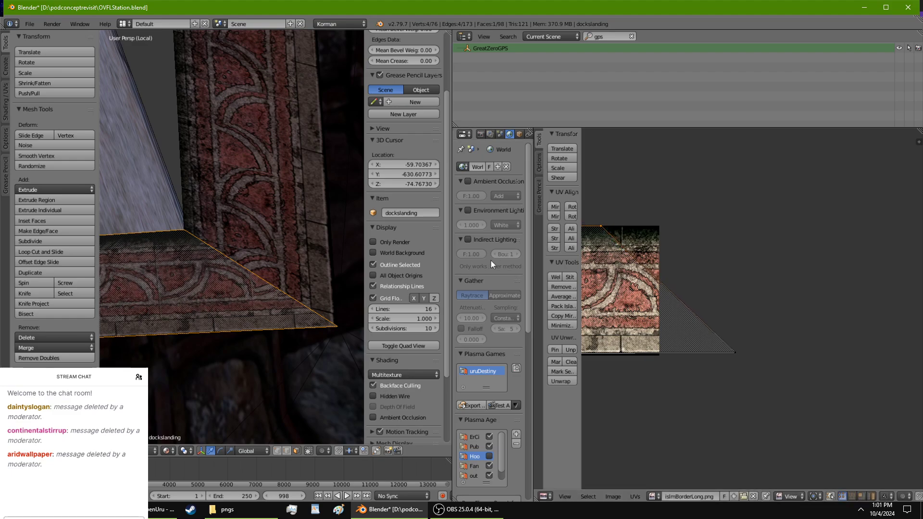
Step: Shift the short face's lower UV corner further outward and its upper UV corner back toward the texture edge to align the mitred pattern
{"action": "right_click", "coordinate": [734, 353]}
{"action": "key", "text": "g"}
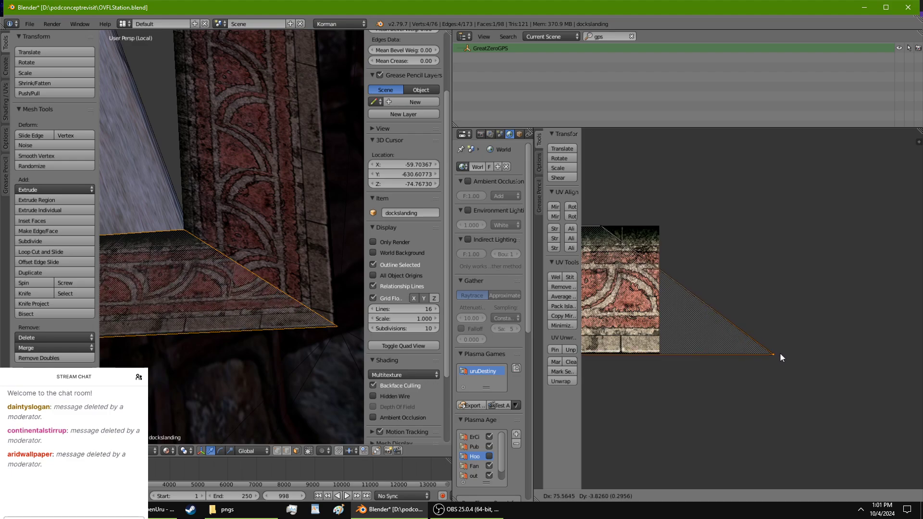
{"action": "left_click", "coordinate": [779, 352]}
{"action": "right_click", "coordinate": [600, 227]}
{"action": "key", "text": "g"}
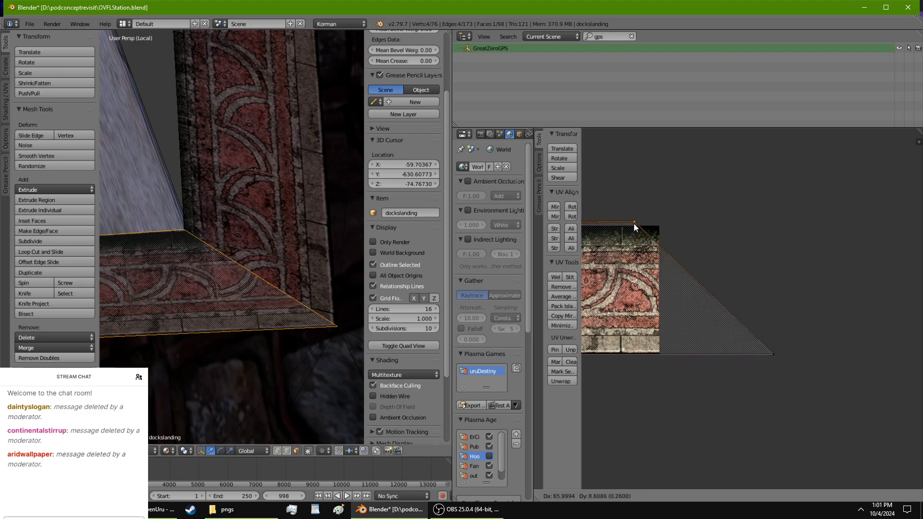
Step: Place the border face's upper UV vertex on the texture's top edge and scale all its UVs along X to about 0.8
{"action": "left_click", "coordinate": [621, 228]}
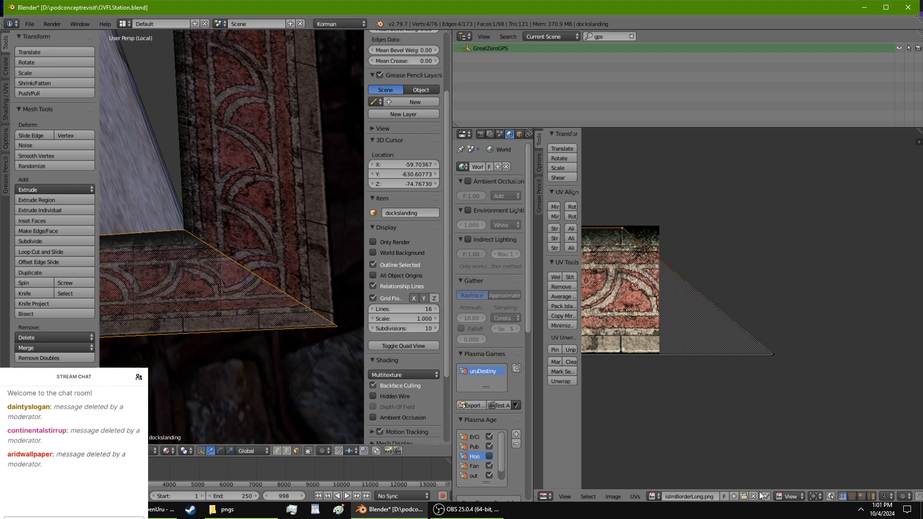
{"action": "key", "text": "a"}
{"action": "key", "text": "a"}
{"action": "key", "text": "s"}
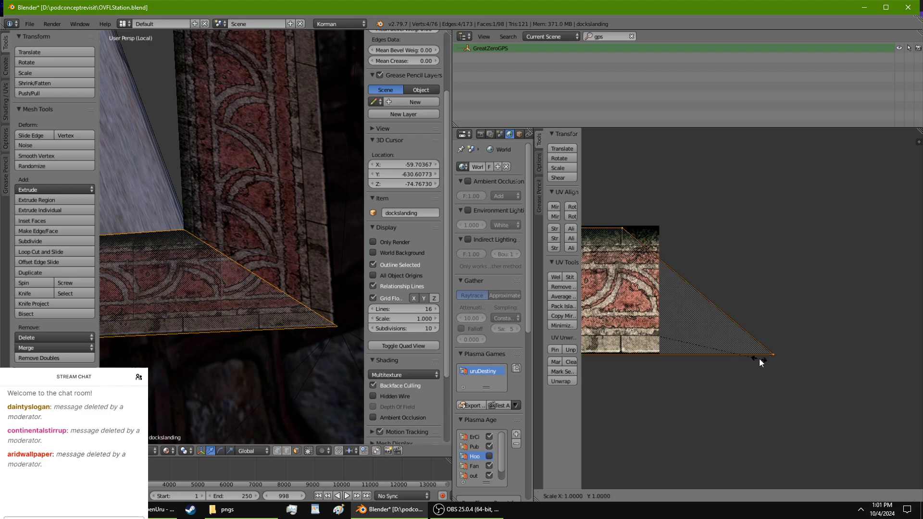
{"action": "key", "text": "x"}
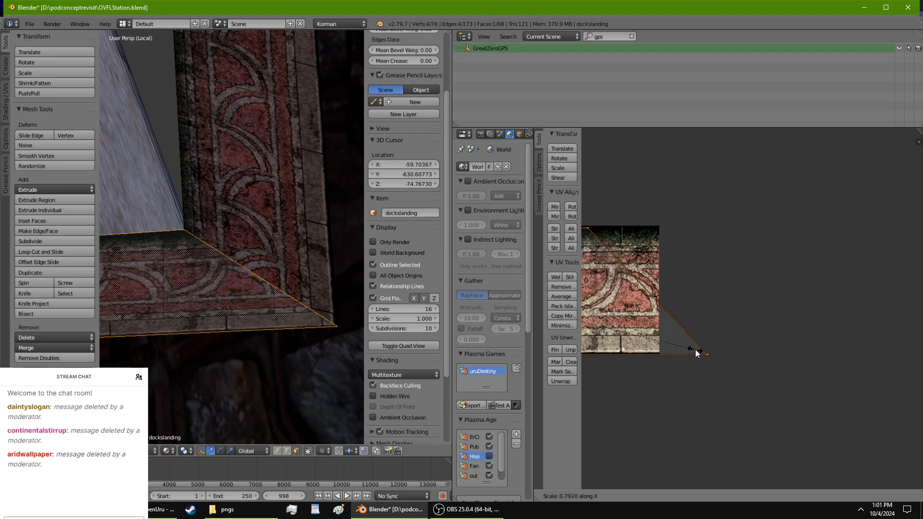
{"action": "left_click", "coordinate": [703, 354]}
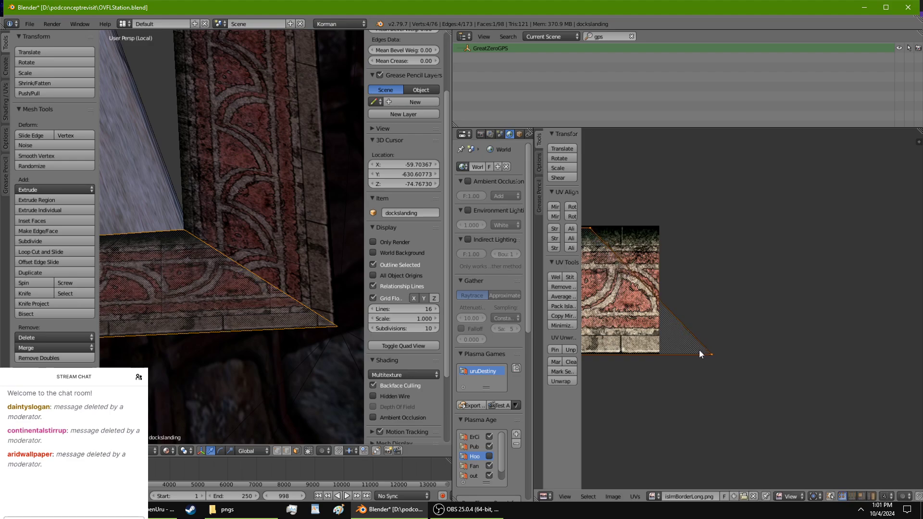
{"action": "key", "text": "Tab"}
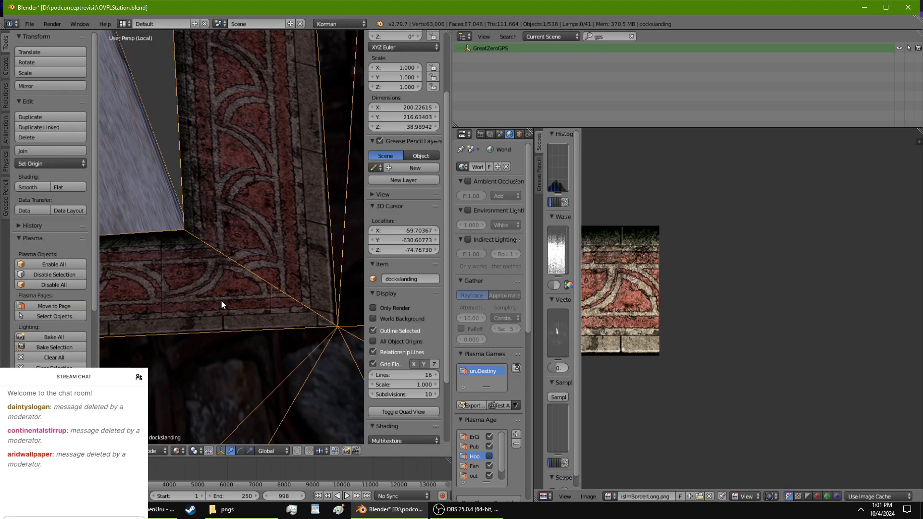
{"action": "key", "text": "Tab"}
Step: Nudge the outer corner vertex at the short border's other end along Y
{"action": "scroll", "coordinate": [221, 301], "scroll_direction": "down", "scroll_amount": 7}
{"action": "middle_click_drag", "start_coordinate": [216, 299], "coordinate": [262, 296]}
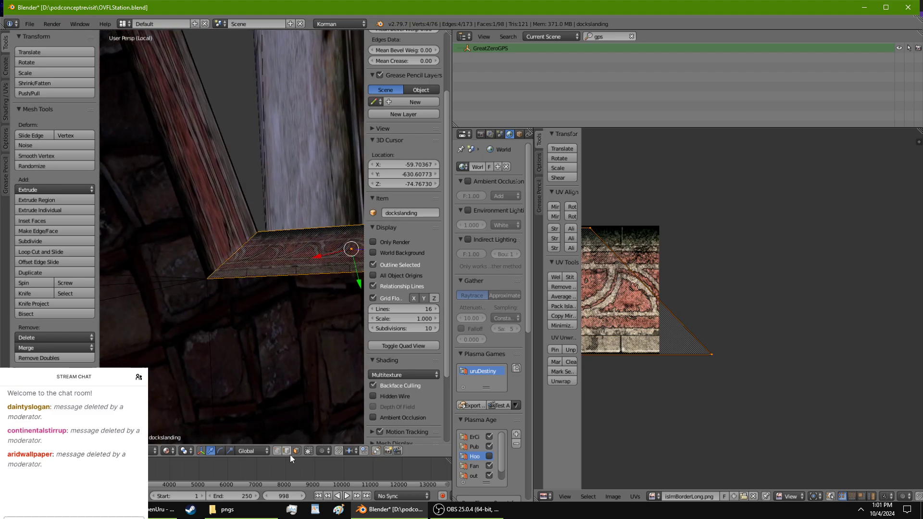
{"action": "left_click", "coordinate": [277, 451]}
{"action": "right_click", "coordinate": [210, 279]}
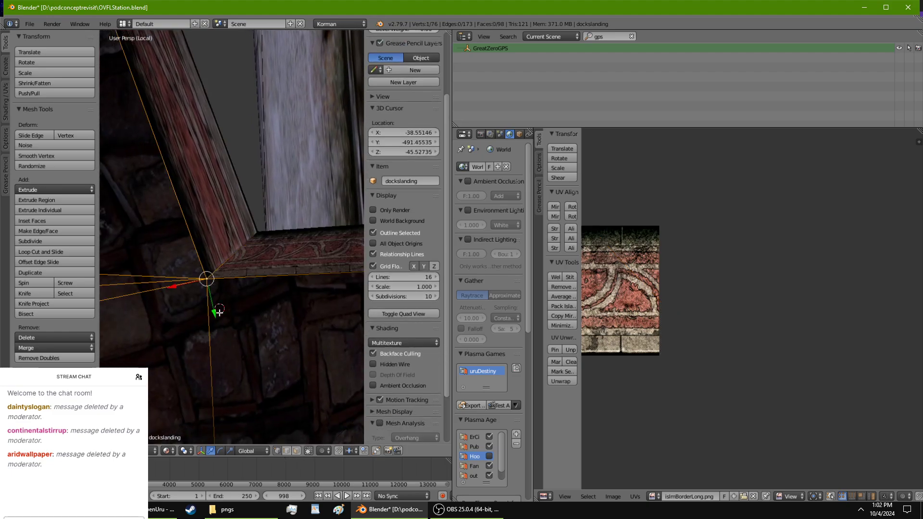
{"action": "left_click_drag", "start_coordinate": [217, 315], "coordinate": [220, 328]}
{"action": "middle_click_drag", "start_coordinate": [220, 327], "coordinate": [197, 337], "text": "shift"}
{"action": "left_click_drag", "start_coordinate": [171, 356], "coordinate": [171, 354]}
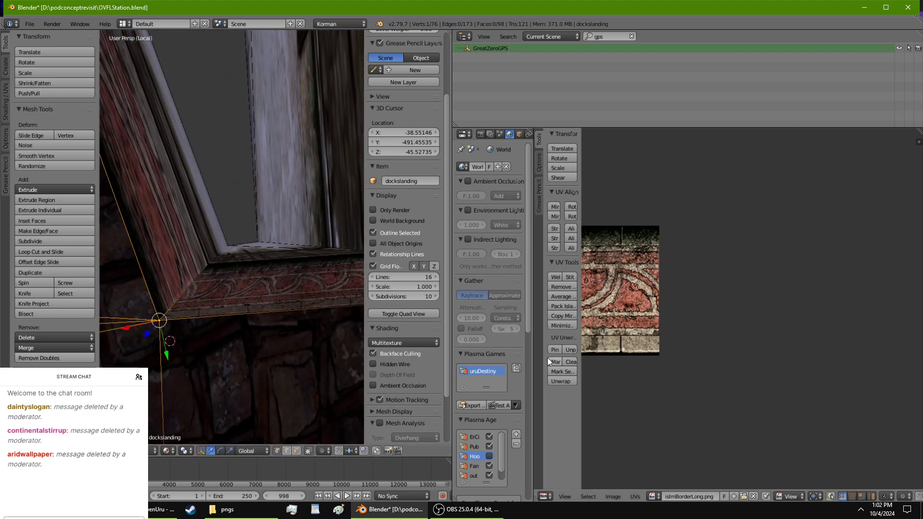
Step: Move the short border face's lower-left UV corner about 225 px outward beyond the texture, slanting the UV edge like the mitre
{"action": "left_click", "coordinate": [296, 451]}
{"action": "right_click", "coordinate": [307, 295]}
{"action": "middle_click_drag", "start_coordinate": [637, 392], "coordinate": [865, 391]}
{"action": "scroll", "coordinate": [841, 415], "scroll_direction": "up", "scroll_amount": 2}
{"action": "left_click_drag", "start_coordinate": [843, 501], "coordinate": [843, 498]}
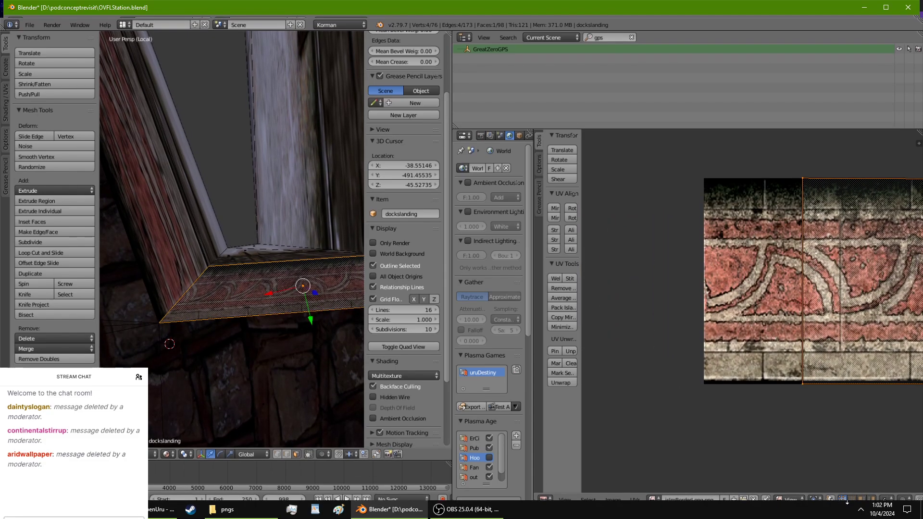
{"action": "key", "text": "g"}
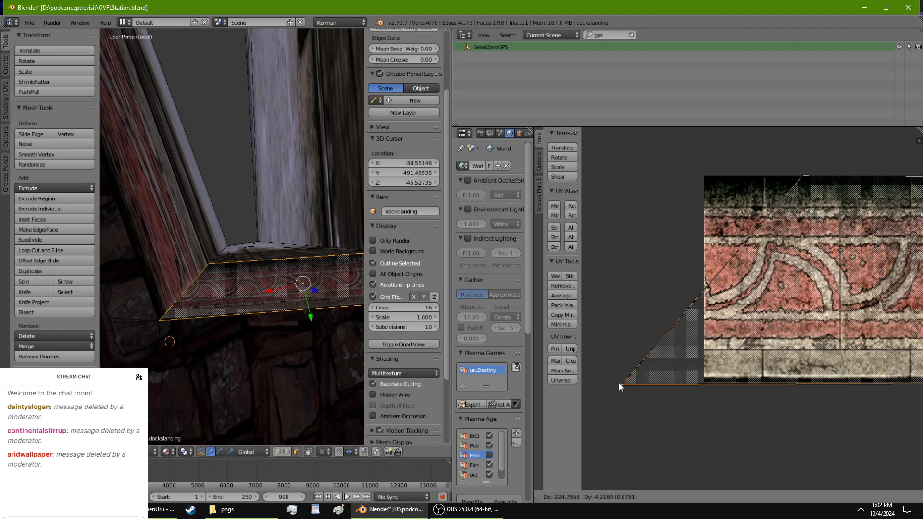
{"action": "left_click", "coordinate": [616, 381]}
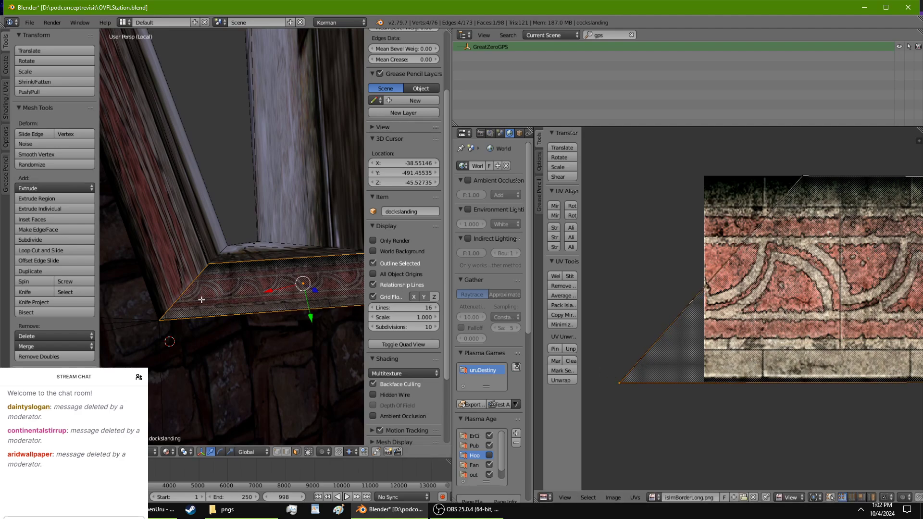
Step: Shift the inner corner vertex of the border strip beside the cobbled floor slightly inward along X
{"action": "scroll", "coordinate": [202, 300], "scroll_direction": "down", "scroll_amount": 3}
{"action": "middle_click_drag", "start_coordinate": [204, 298], "coordinate": [277, 200]}
{"action": "scroll", "coordinate": [284, 308], "scroll_direction": "up", "scroll_amount": 3}
{"action": "right_click", "coordinate": [276, 243]}
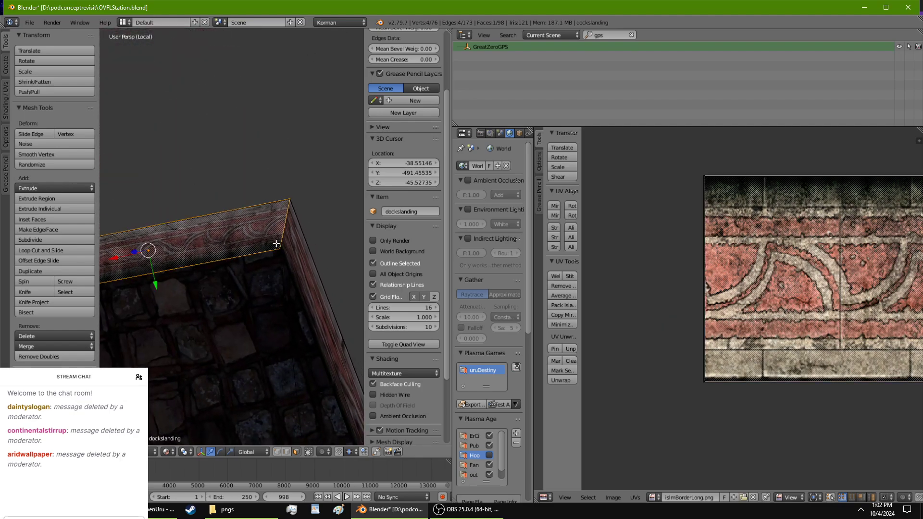
{"action": "right_click", "coordinate": [281, 249]}
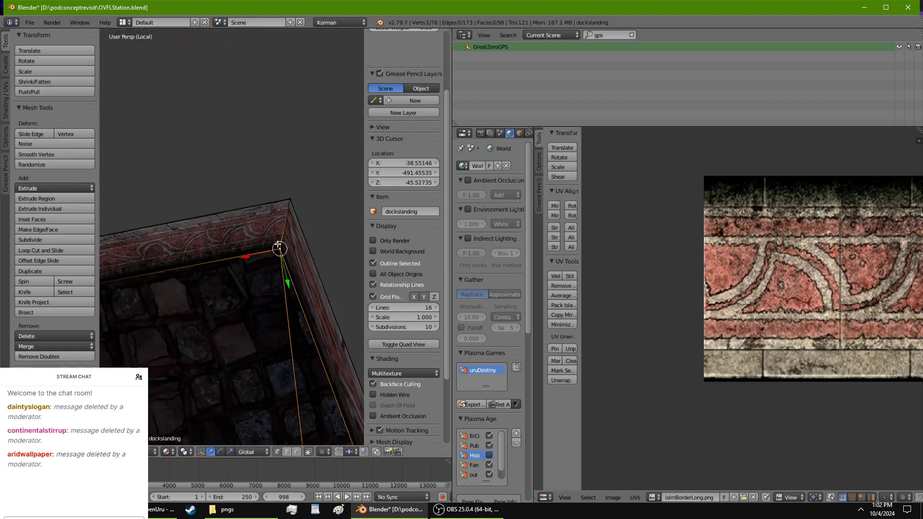
{"action": "key", "text": "g"}
{"action": "key", "text": "x"}
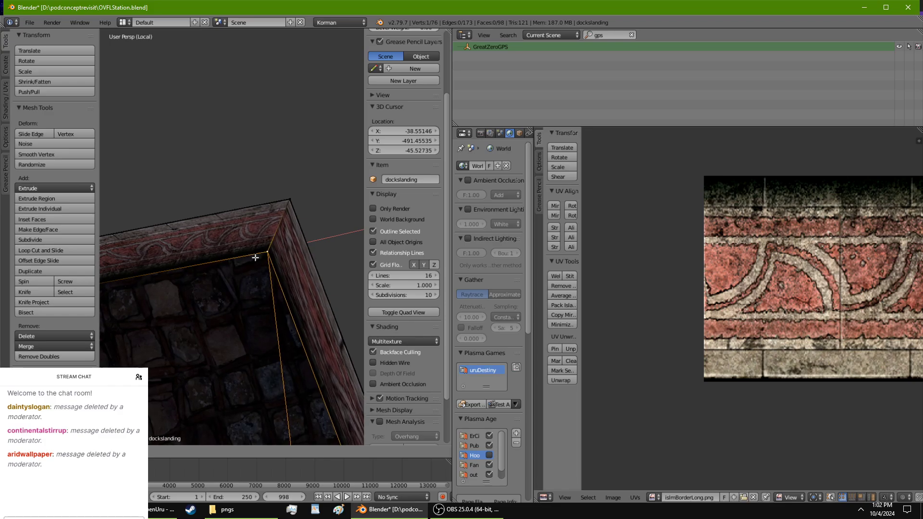
{"action": "left_click", "coordinate": [255, 258]}
Step: Select both long border faces and stretch the left one's UV island along X to about four texture widths
{"action": "scroll", "coordinate": [259, 259], "scroll_direction": "down", "scroll_amount": 5}
{"action": "middle_click_drag", "start_coordinate": [288, 265], "coordinate": [111, 210], "text": "shift"}
{"action": "scroll", "coordinate": [111, 210], "scroll_direction": "up", "scroll_amount": 5}
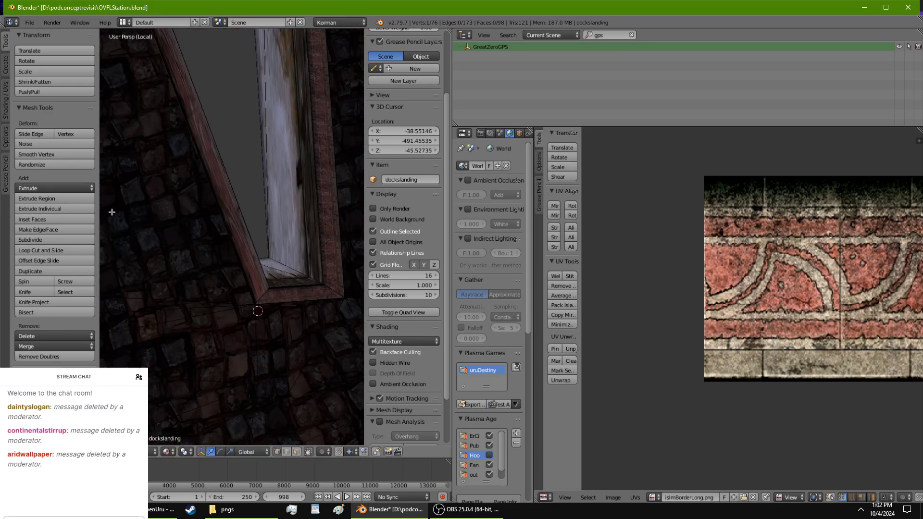
{"action": "scroll", "coordinate": [132, 231], "scroll_direction": "down", "scroll_amount": 2}
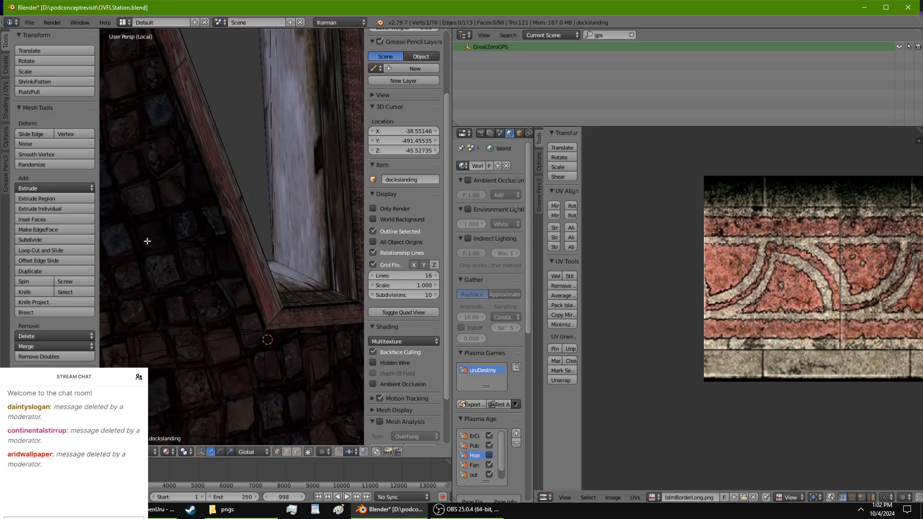
{"action": "left_click", "coordinate": [298, 450]}
{"action": "right_click", "coordinate": [285, 304]}
{"action": "scroll", "coordinate": [323, 247], "scroll_direction": "down", "scroll_amount": 1}
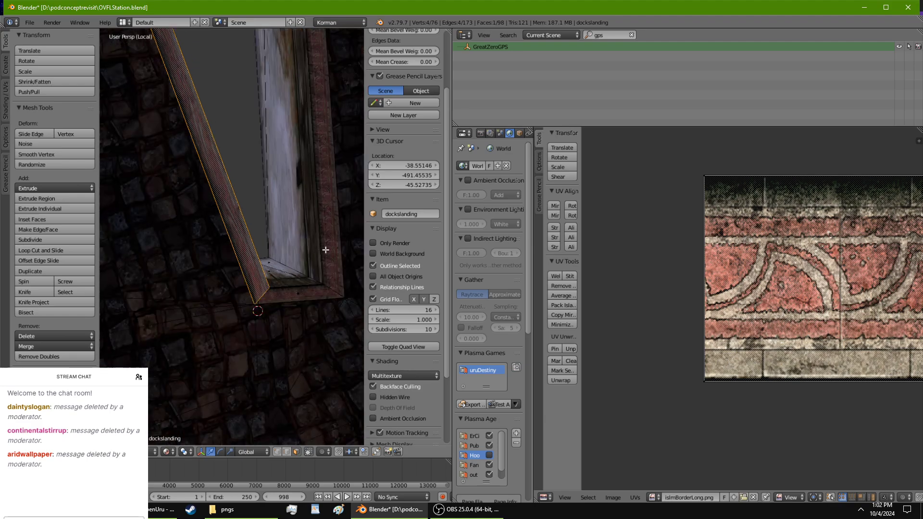
{"action": "right_click", "coordinate": [325, 249], "text": "shift"}
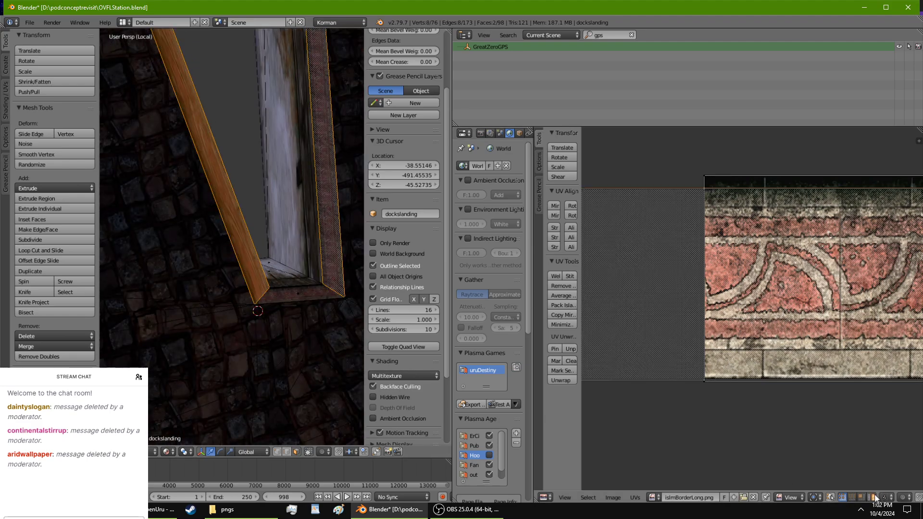
{"action": "key", "text": "a"}
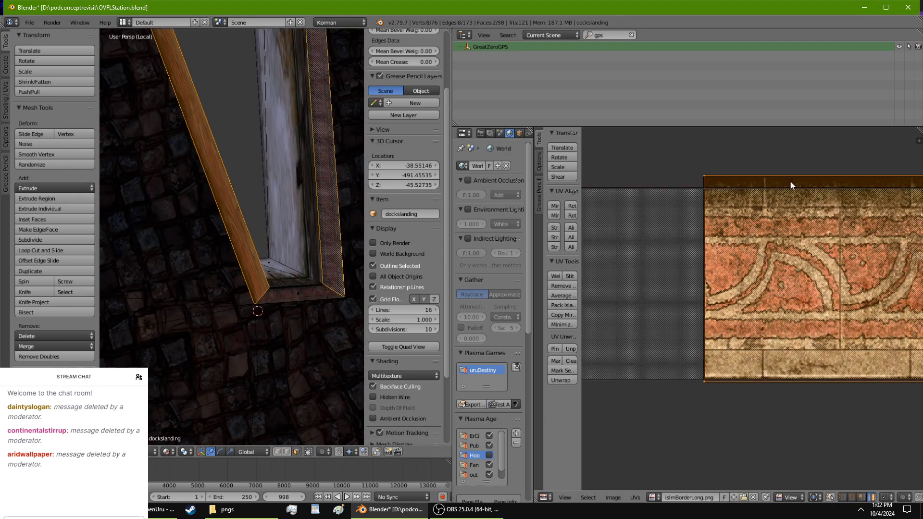
{"action": "key", "text": "s"}
{"action": "key", "text": "x"}
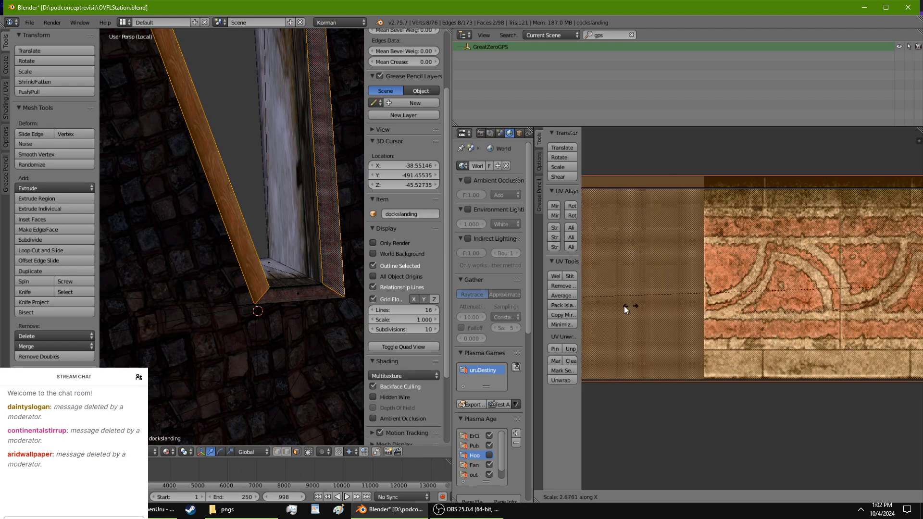
{"action": "left_click", "coordinate": [875, 226]}
Step: Stretch the left border's UV island along X again until it nearly spans the other long border's UV strip
{"action": "scroll", "coordinate": [800, 275], "scroll_direction": "down", "scroll_amount": 18}
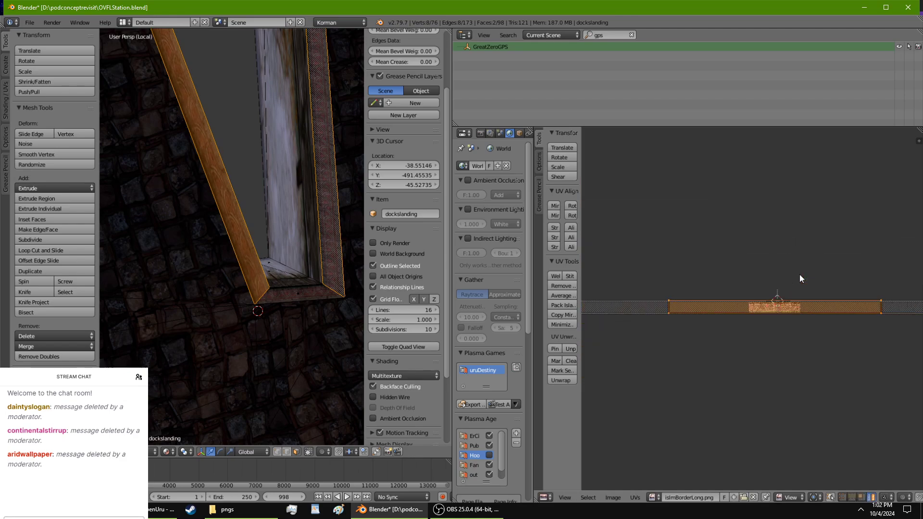
{"action": "key", "text": "s"}
{"action": "key", "text": "x"}
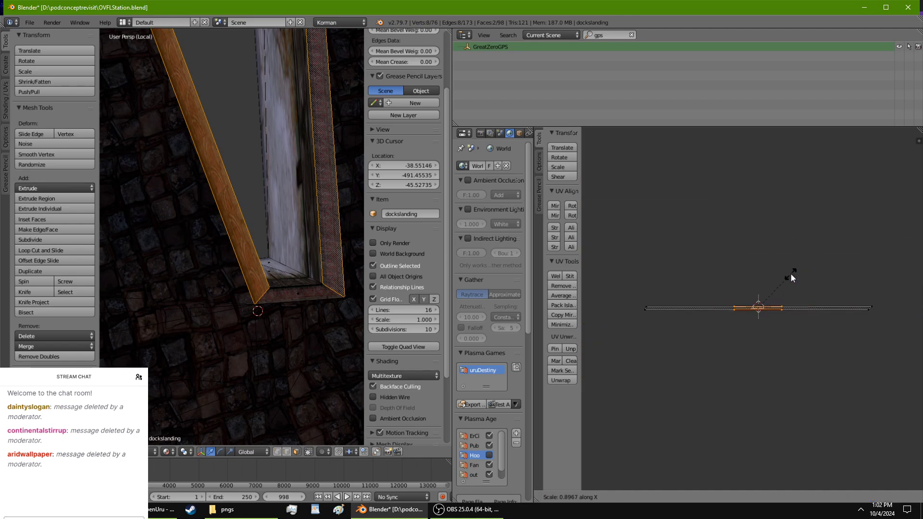
{"action": "left_click", "coordinate": [613, 232]}
Step: Rotate the left border's UV island by 180 degrees in two 90-degree turns
{"action": "scroll", "coordinate": [284, 314], "scroll_direction": "up", "scroll_amount": 5}
{"action": "middle_click_drag", "start_coordinate": [284, 314], "coordinate": [191, 222], "text": "shift"}
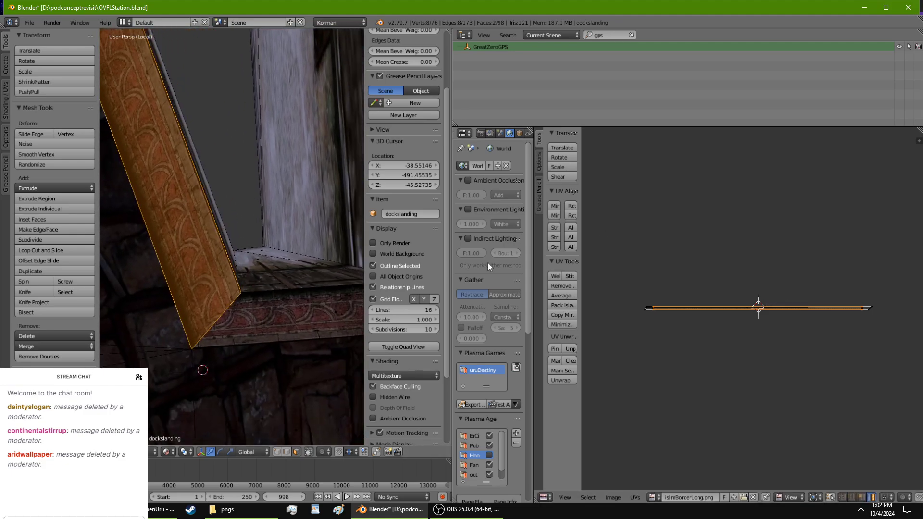
{"action": "left_click", "coordinate": [570, 204]}
{"action": "left_click", "coordinate": [571, 205]}
{"action": "scroll", "coordinate": [257, 305], "scroll_direction": "up", "scroll_amount": 2}
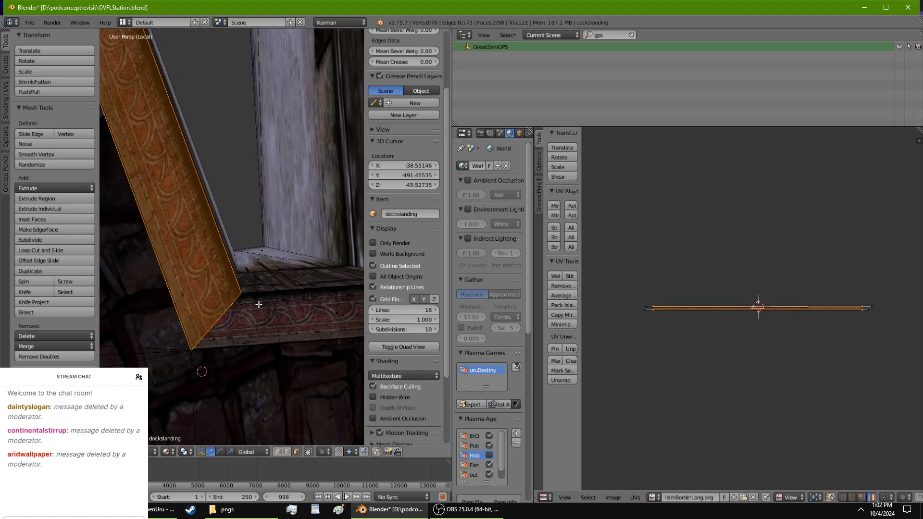
Step: Scale the left border's UV island along X to about 0.99 and check the pattern at the mitred corner in Object Mode
{"action": "middle_click_drag", "start_coordinate": [261, 290], "coordinate": [268, 251]}
{"action": "scroll", "coordinate": [280, 266], "scroll_direction": "up", "scroll_amount": 2}
{"action": "scroll", "coordinate": [259, 263], "scroll_direction": "up", "scroll_amount": 2}
{"action": "scroll", "coordinate": [812, 335], "scroll_direction": "up", "scroll_amount": 4}
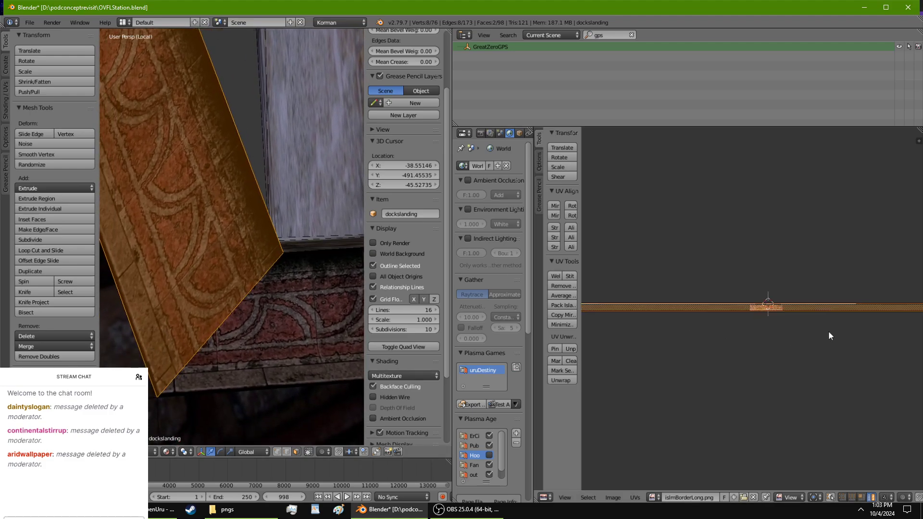
{"action": "middle_click_drag", "start_coordinate": [851, 354], "coordinate": [658, 391]}
{"action": "scroll", "coordinate": [658, 390], "scroll_direction": "up", "scroll_amount": 2}
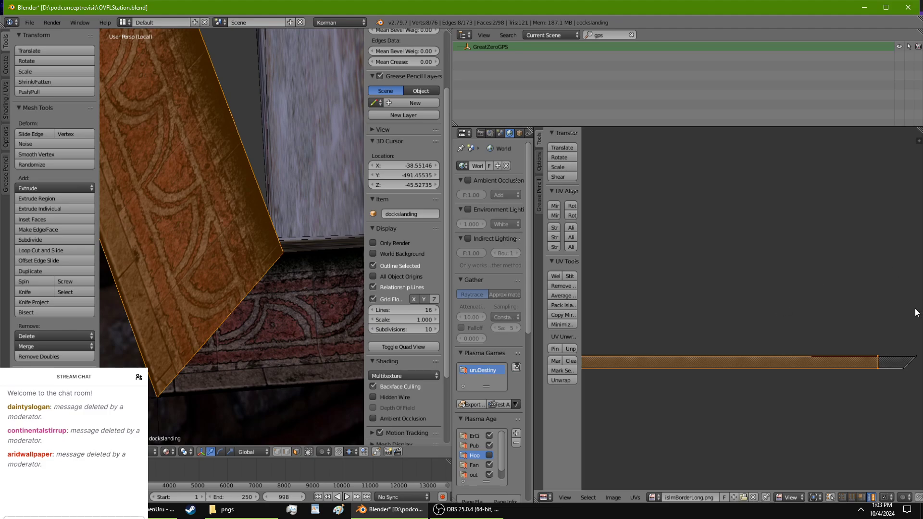
{"action": "key", "text": "s"}
{"action": "key", "text": "x"}
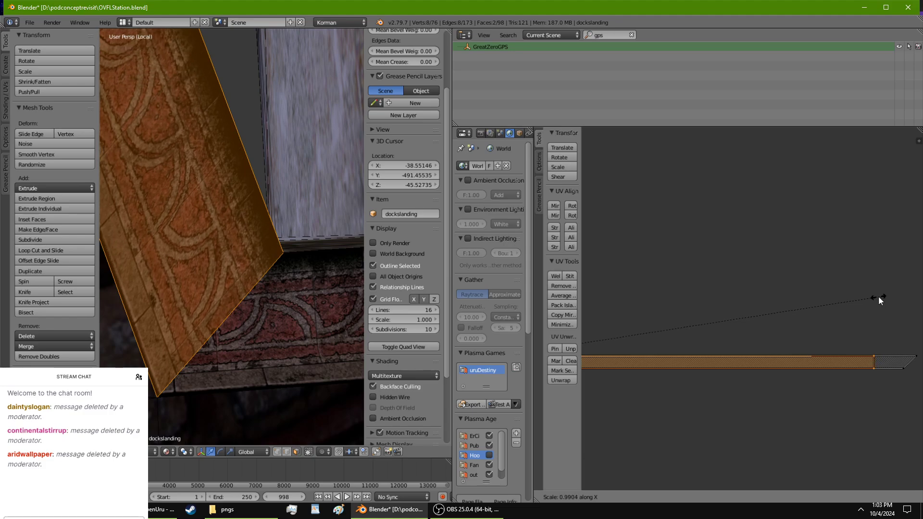
{"action": "left_click", "coordinate": [878, 296]}
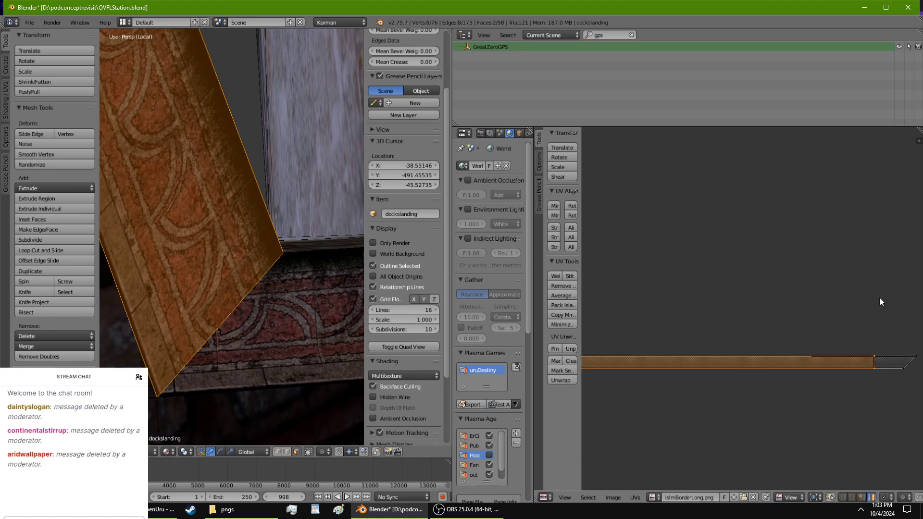
{"action": "key", "text": "Tab"}
{"action": "middle_click_drag", "start_coordinate": [158, 346], "coordinate": [234, 345]}
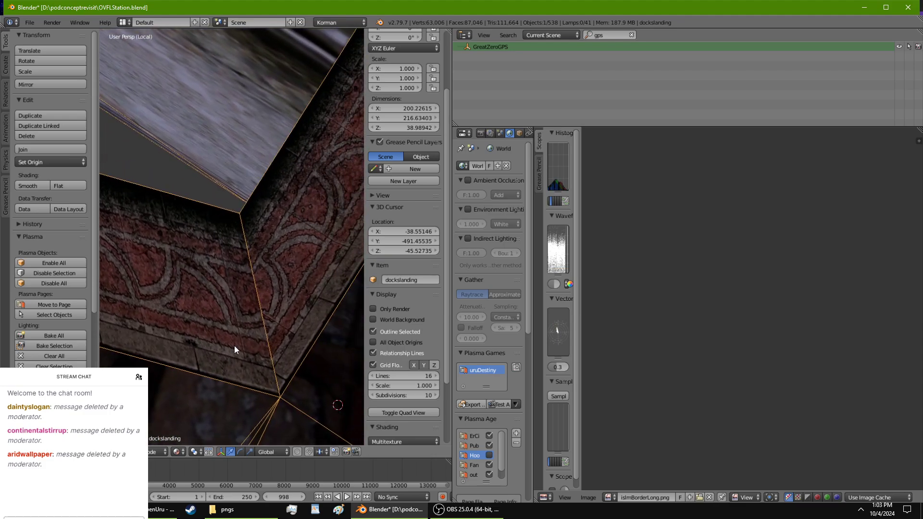
{"action": "key", "text": "Tab"}
Step: Move the upper-right UV vertex of the left border's island inward onto the neighbouring strip's top edge
{"action": "scroll", "coordinate": [895, 387], "scroll_direction": "up", "scroll_amount": 3}
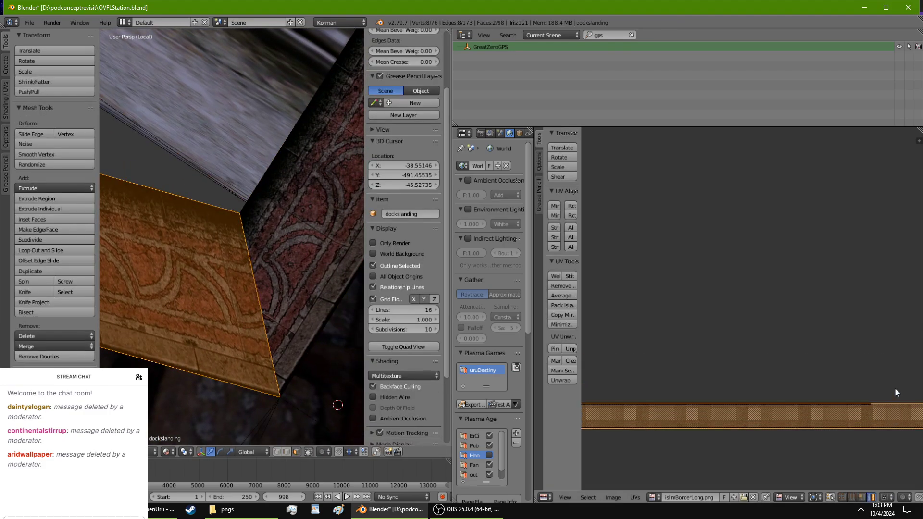
{"action": "middle_click_drag", "start_coordinate": [895, 387], "coordinate": [754, 308]}
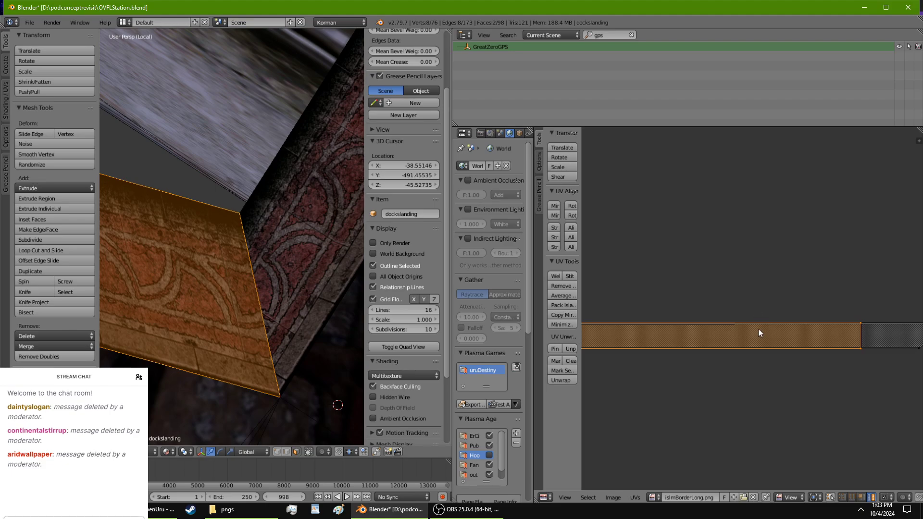
{"action": "scroll", "coordinate": [769, 350], "scroll_direction": "up", "scroll_amount": 6}
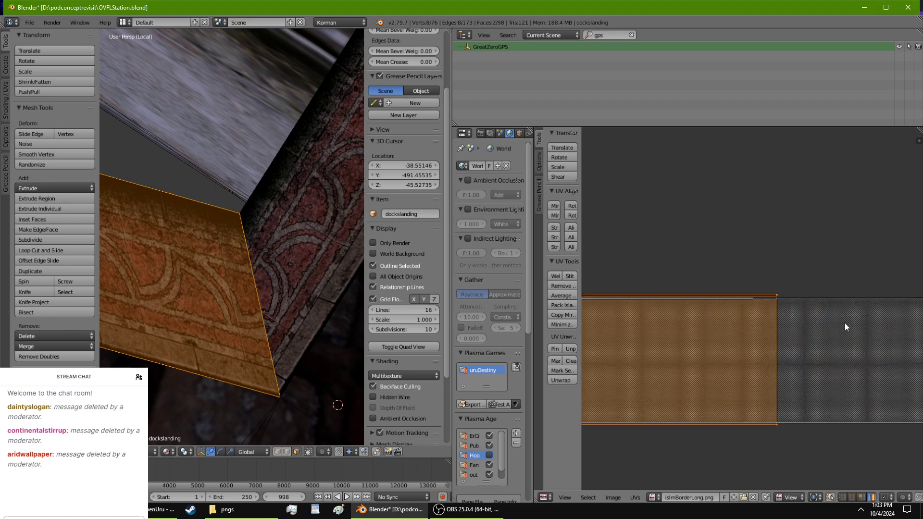
{"action": "right_click", "coordinate": [776, 292]}
{"action": "key", "text": "g"}
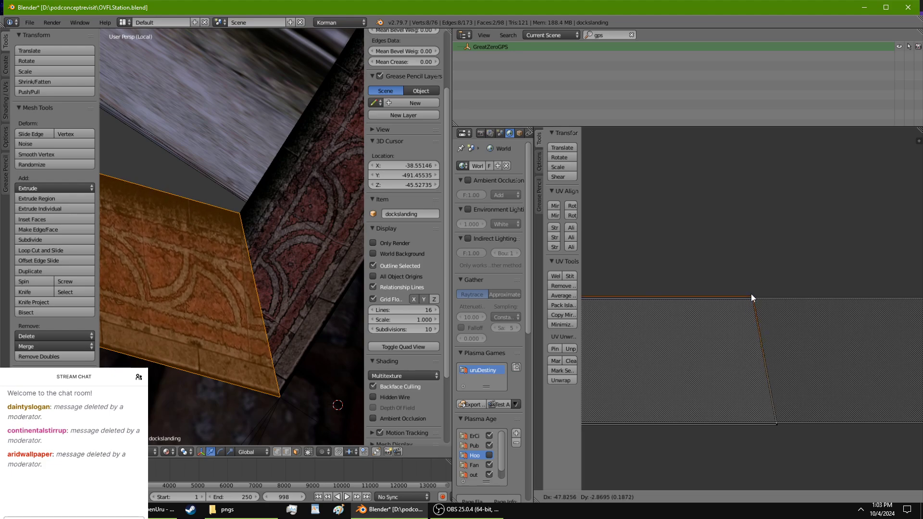
{"action": "left_click", "coordinate": [753, 296]}
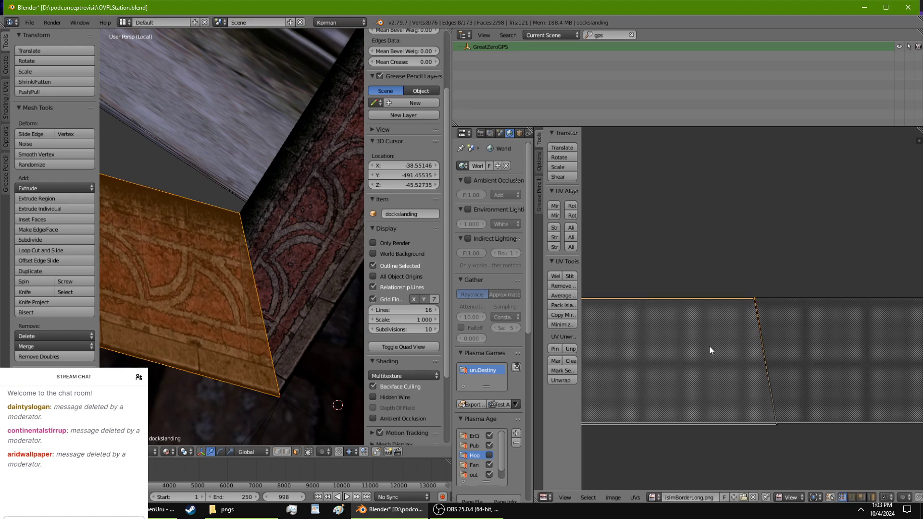
Step: Move the upper-left UV vertex of the left border's island outward along X so its other end slants to the mitre
{"action": "scroll", "coordinate": [708, 346], "scroll_direction": "down", "scroll_amount": 7}
{"action": "middle_click_drag", "start_coordinate": [747, 357], "coordinate": [655, 364]}
{"action": "middle_click_drag", "start_coordinate": [209, 276], "coordinate": [126, 278], "text": "shift"}
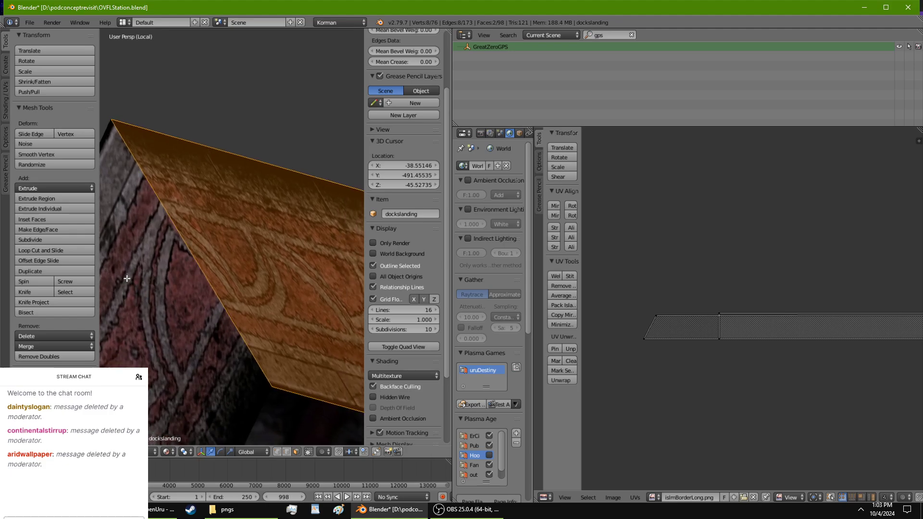
{"action": "scroll", "coordinate": [661, 336], "scroll_direction": "up", "scroll_amount": 5}
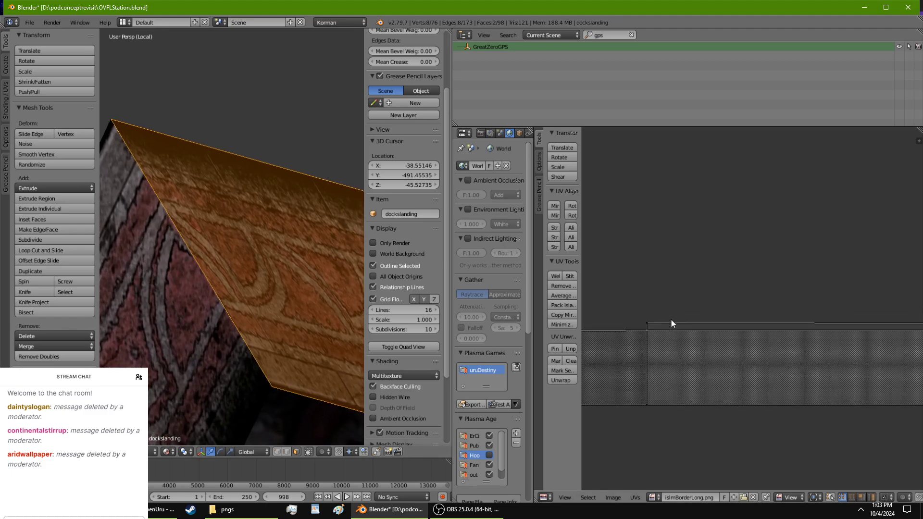
{"action": "middle_click_drag", "start_coordinate": [653, 321], "coordinate": [708, 250]}
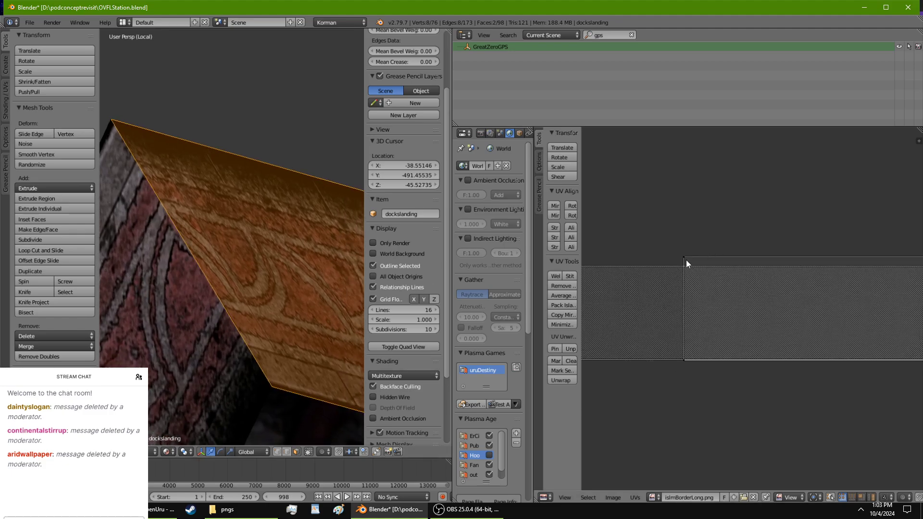
{"action": "right_click_drag", "start_coordinate": [685, 260], "coordinate": [584, 260]}
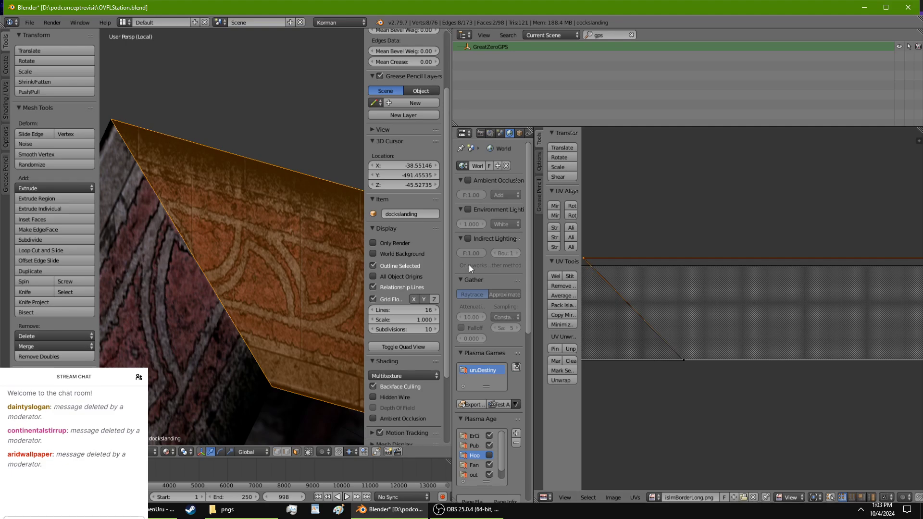
Step: Select the short end border face and scale its UV island along X to about 2.34
{"action": "scroll", "coordinate": [320, 269], "scroll_direction": "down", "scroll_amount": 4}
{"action": "middle_click_drag", "start_coordinate": [320, 269], "coordinate": [149, 245]}
{"action": "scroll", "coordinate": [160, 251], "scroll_direction": "down", "scroll_amount": 3}
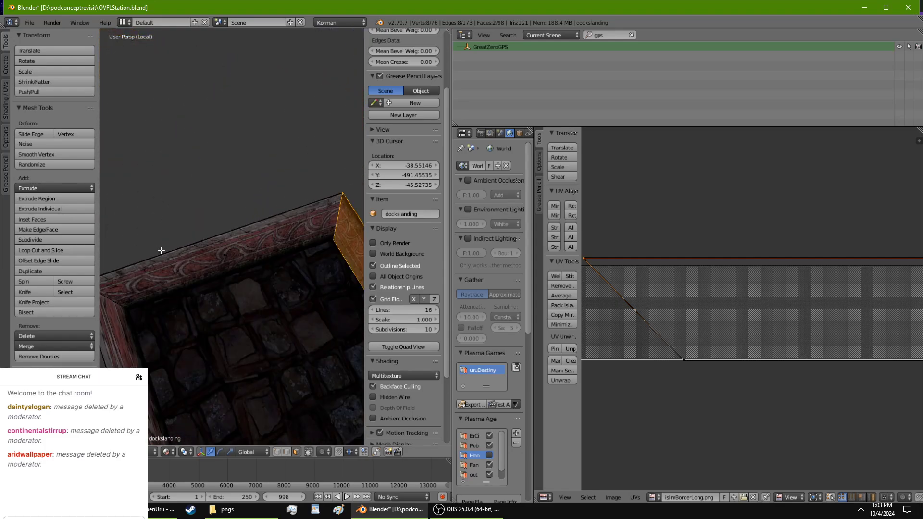
{"action": "right_click", "coordinate": [209, 252]}
{"action": "middle_click_drag", "start_coordinate": [255, 274], "coordinate": [246, 278]}
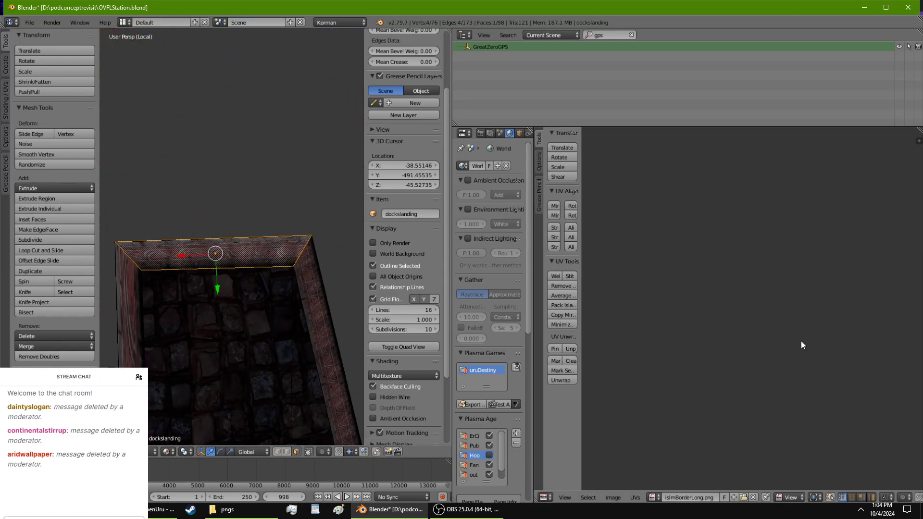
{"action": "middle_click_drag", "start_coordinate": [800, 341], "coordinate": [856, 343]}
{"action": "scroll", "coordinate": [856, 342], "scroll_direction": "up", "scroll_amount": 7}
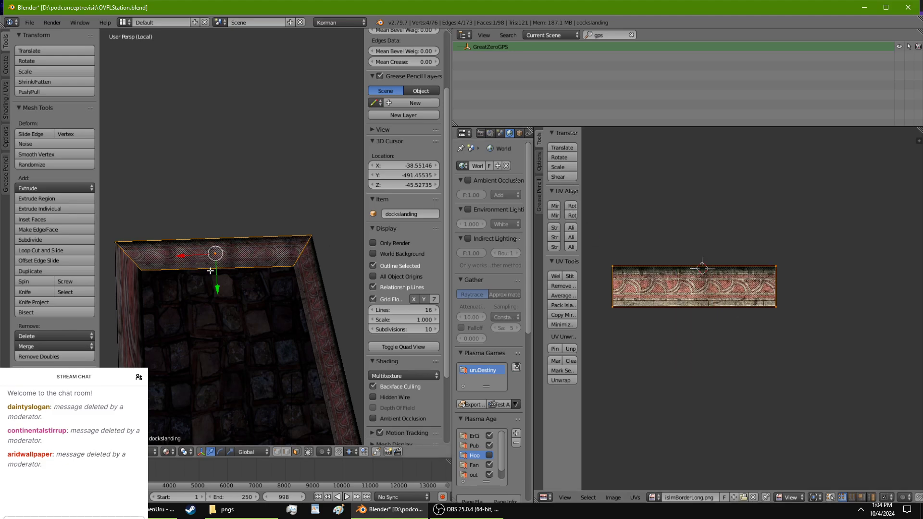
{"action": "scroll", "coordinate": [258, 310], "scroll_direction": "up", "scroll_amount": 4}
{"action": "middle_click_drag", "start_coordinate": [258, 310], "coordinate": [294, 288]}
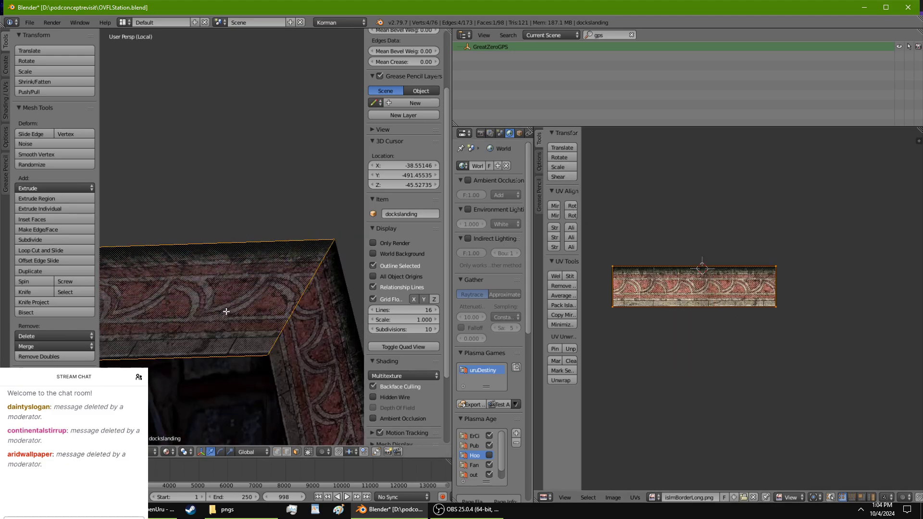
{"action": "key", "text": "s"}
{"action": "key", "text": "x"}
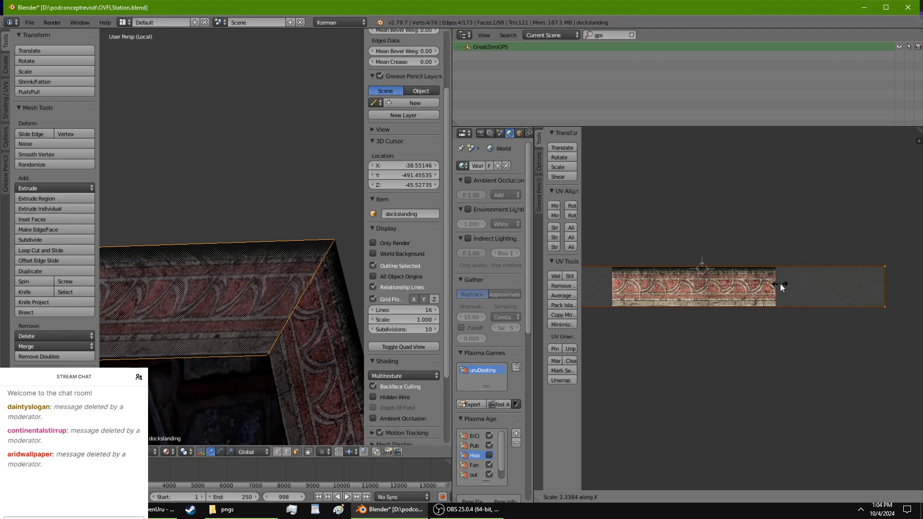
{"action": "left_click", "coordinate": [782, 285]}
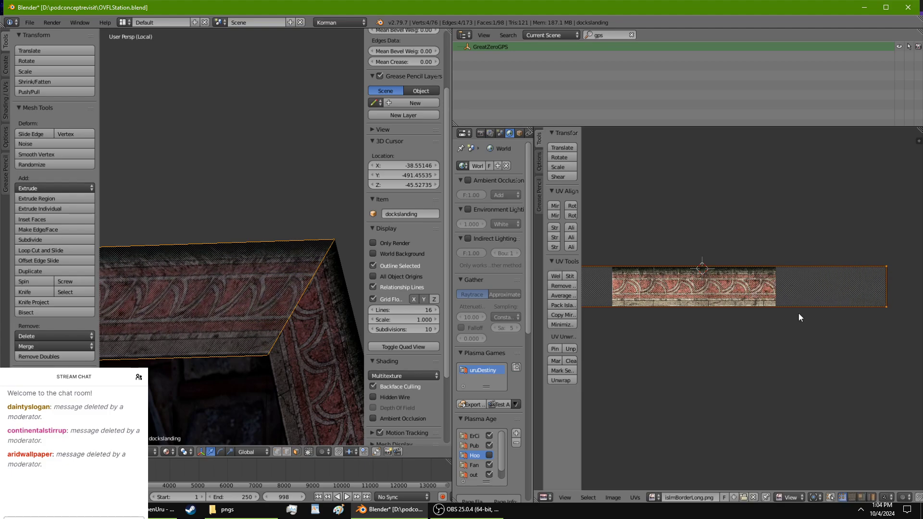
Step: Narrow the lower UV edge of the short border's island along X so both ends slant like the mitred corners
{"action": "scroll", "coordinate": [799, 318], "scroll_direction": "up", "scroll_amount": 2}
{"action": "middle_click_drag", "start_coordinate": [806, 331], "coordinate": [559, 362]}
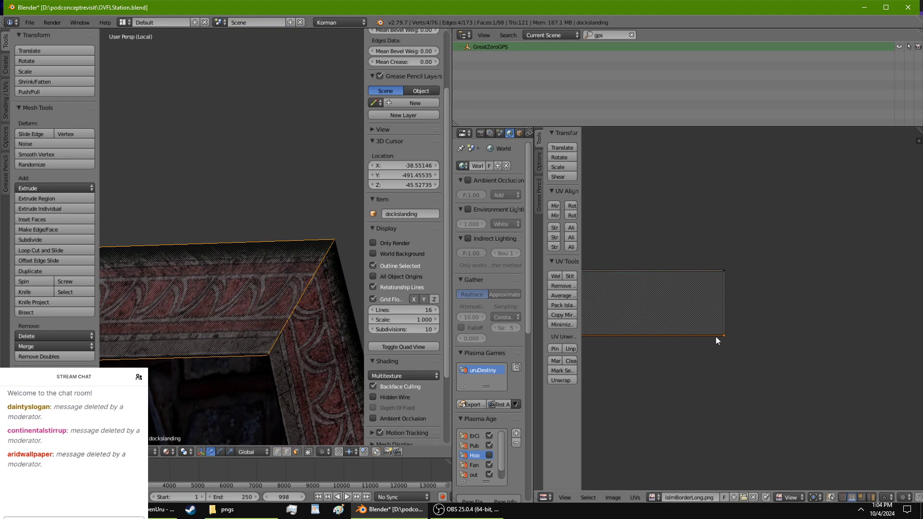
{"action": "key", "text": "s"}
{"action": "key", "text": "x"}
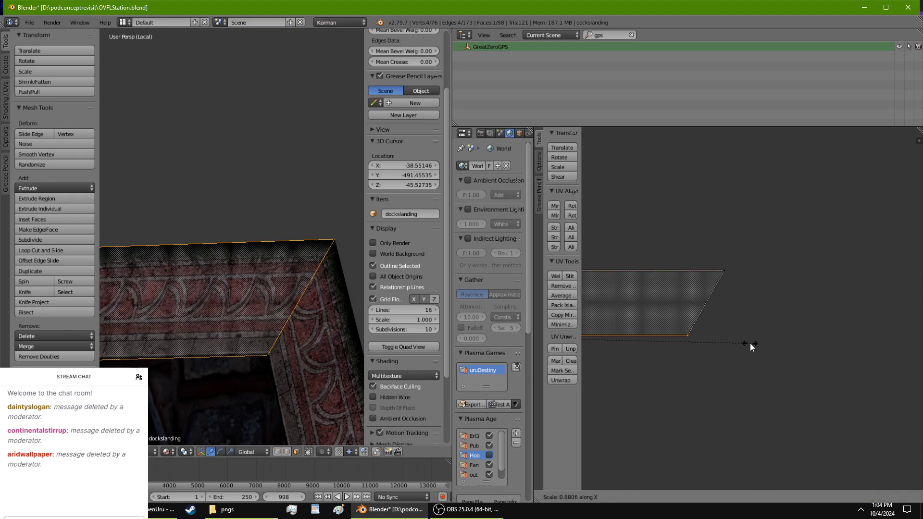
{"action": "left_click", "coordinate": [723, 344]}
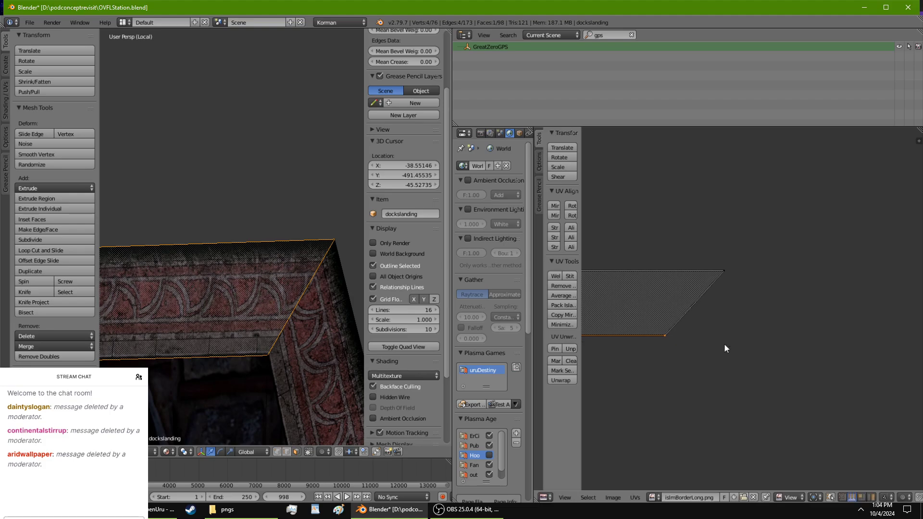
Step: Scale the short border's whole UV island along X to about 1.11 and check the mitred corner in Object Mode
{"action": "key", "text": "a"}
{"action": "key", "text": "a"}
{"action": "key", "text": "s"}
{"action": "key", "text": "x"}
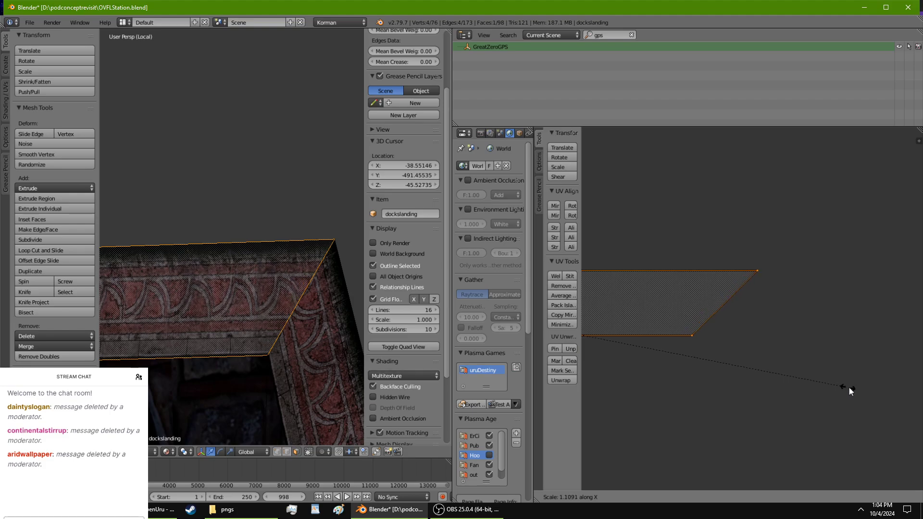
{"action": "left_click", "coordinate": [851, 387]}
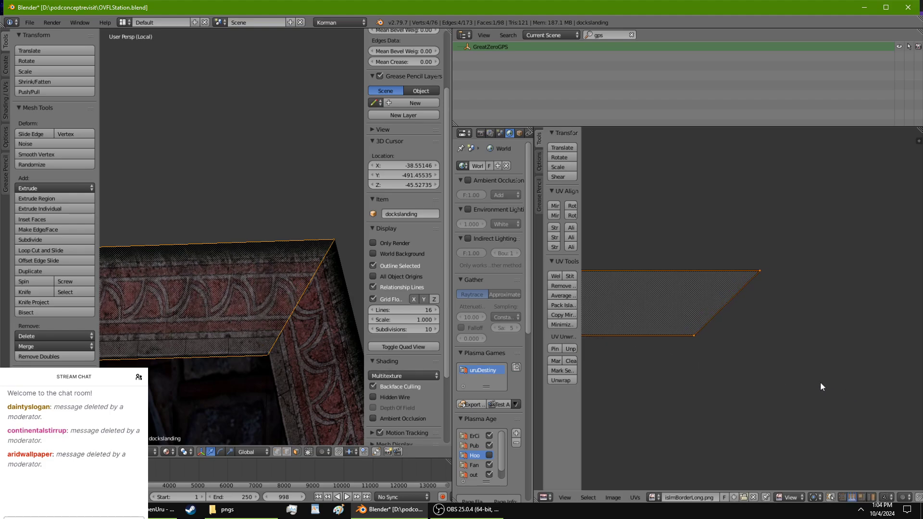
{"action": "key", "text": "Tab"}
{"action": "scroll", "coordinate": [277, 307], "scroll_direction": "up", "scroll_amount": 2}
{"action": "middle_click_drag", "start_coordinate": [277, 308], "coordinate": [170, 328]}
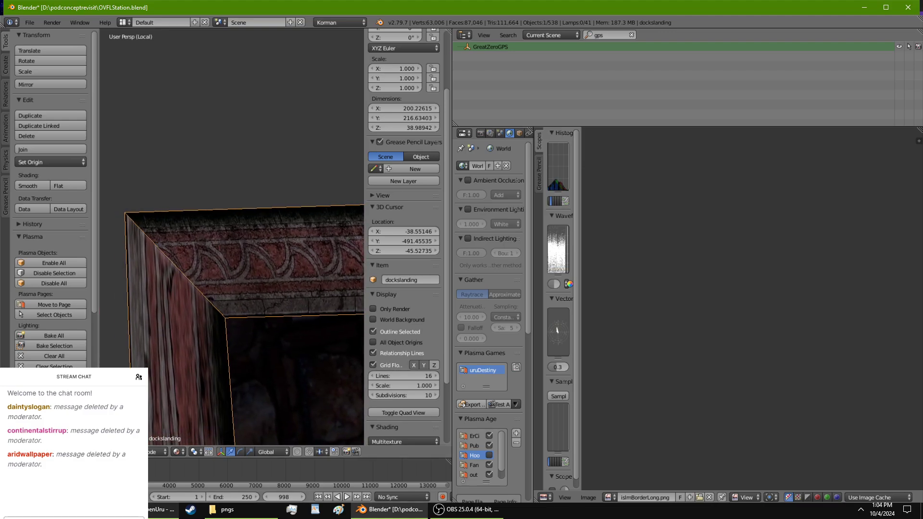
{"action": "left_click", "coordinate": [72, 509]}
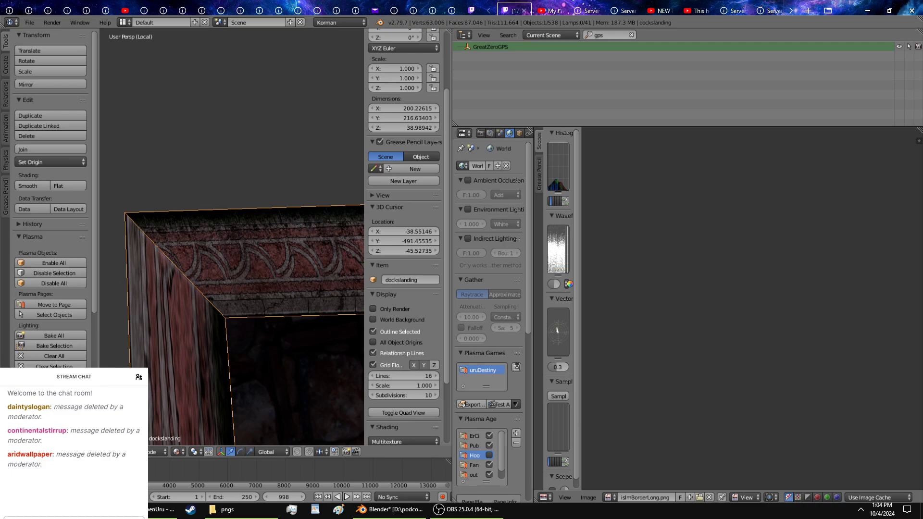
{"action": "left_click", "coordinate": [161, 510]}
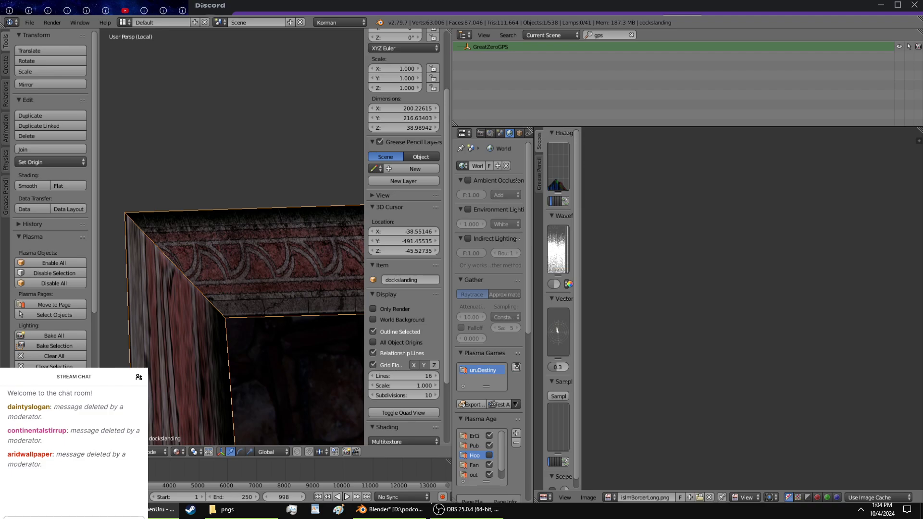
{"action": "left_click", "coordinate": [389, 510]}
Step: Select the adjoining long border face and stretch its UV island along X until its pattern matches the short border's scale
{"action": "key", "text": "Tab"}
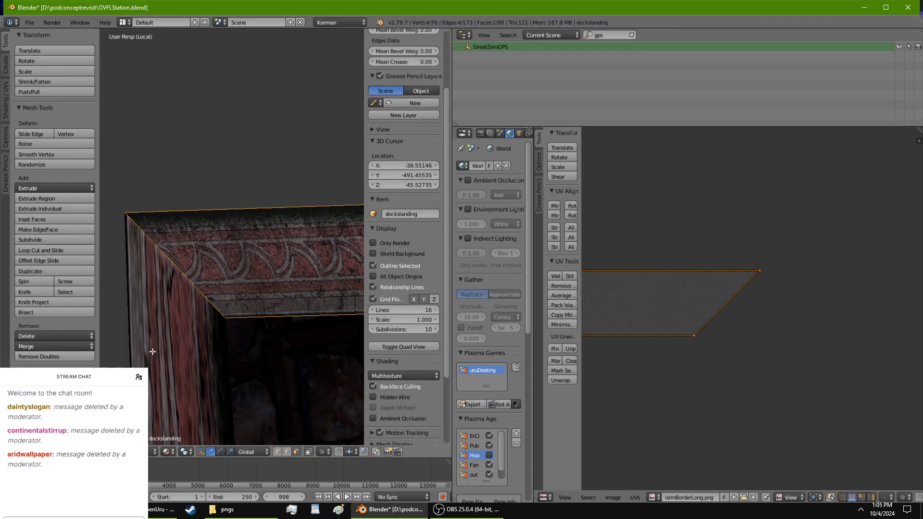
{"action": "right_click", "coordinate": [163, 349]}
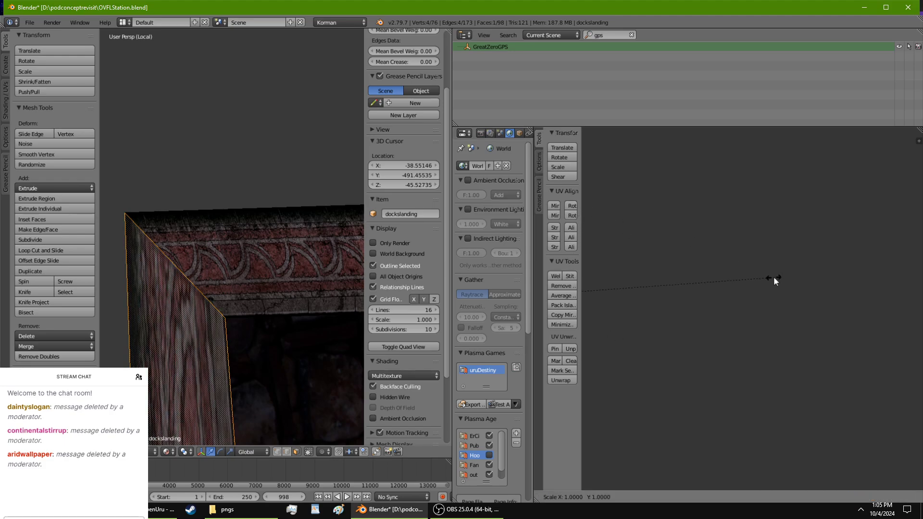
{"action": "key", "text": "s"}
{"action": "key", "text": "x"}
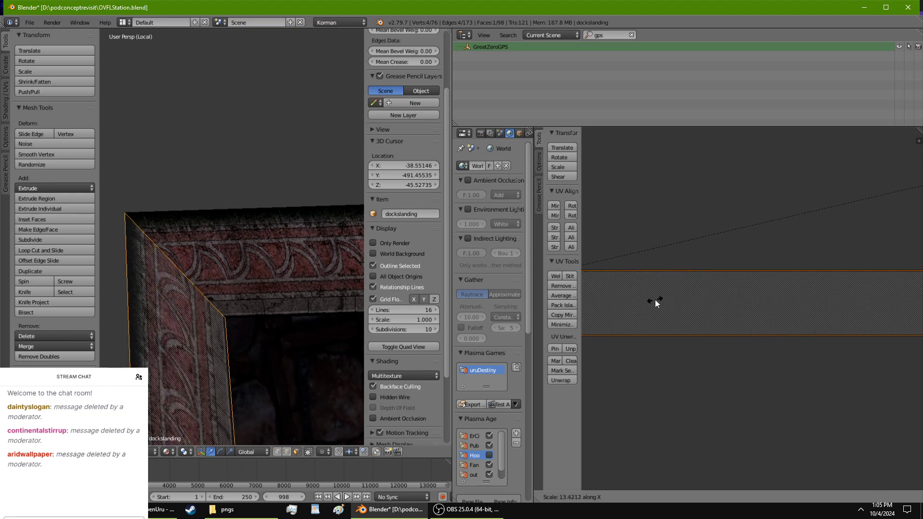
{"action": "left_click", "coordinate": [690, 169]}
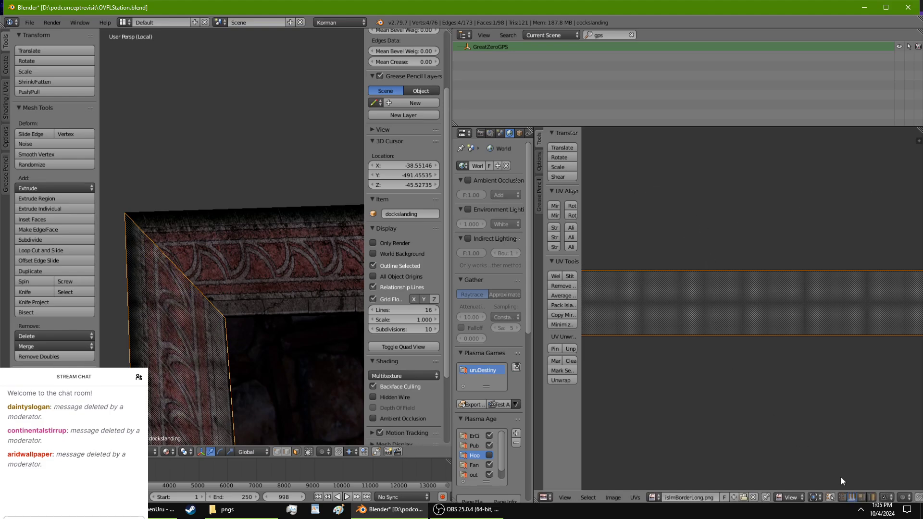
Step: Scale the long border's UV island along X to about 1.03 and check the pattern at the mitred corner in Object Mode
{"action": "key", "text": "s"}
{"action": "key", "text": "x"}
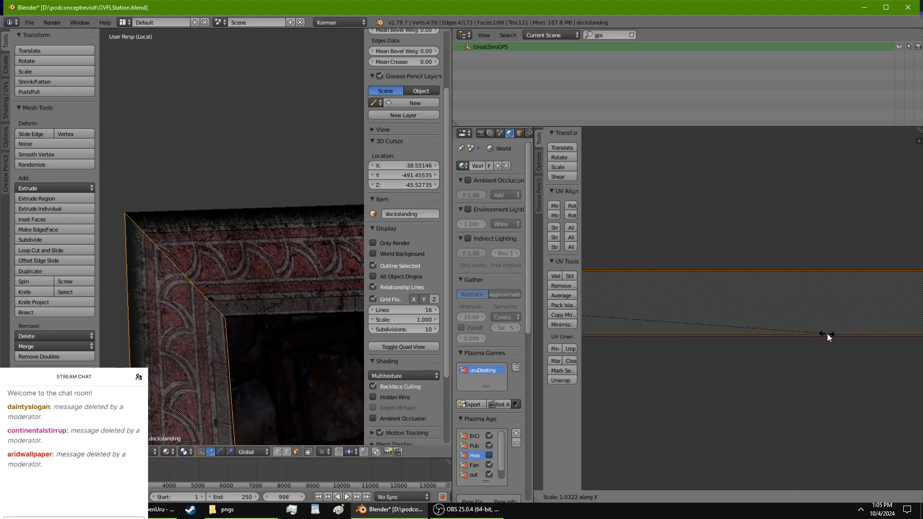
{"action": "left_click", "coordinate": [826, 333]}
{"action": "key", "text": "Tab"}
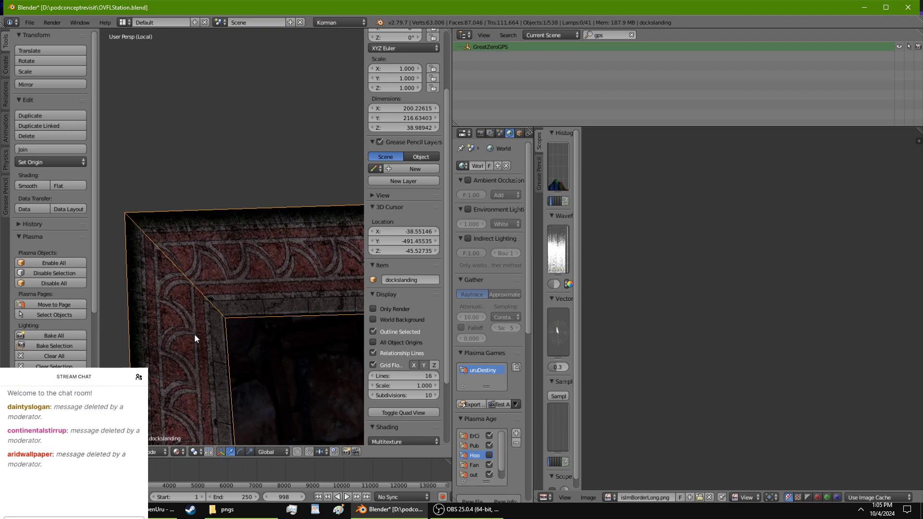
{"action": "scroll", "coordinate": [194, 334], "scroll_direction": "up", "scroll_amount": 4}
{"action": "scroll", "coordinate": [194, 334], "scroll_direction": "down", "scroll_amount": 4}
Step: Move the upper-left UV vertex of the long border's island inward past the lower vertex to reverse the slant of that end
{"action": "middle_click_drag", "start_coordinate": [212, 322], "coordinate": [232, 45]}
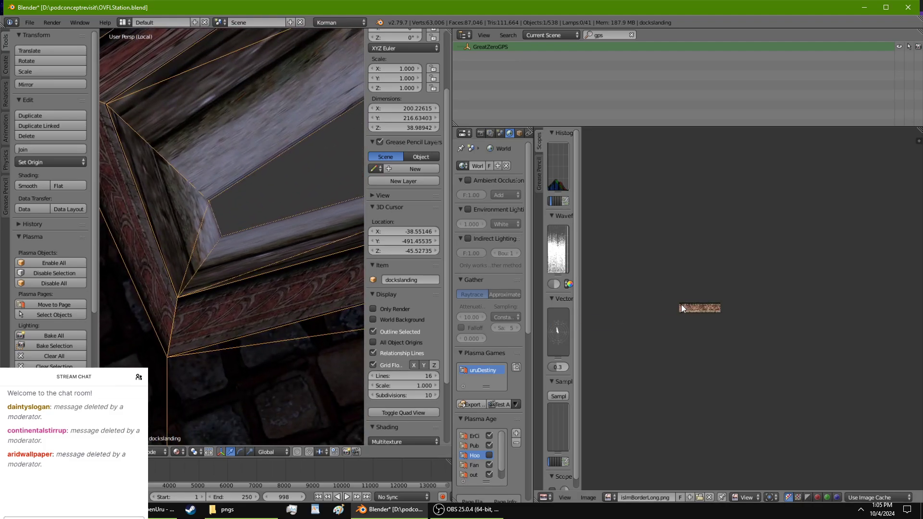
{"action": "key", "text": "Tab"}
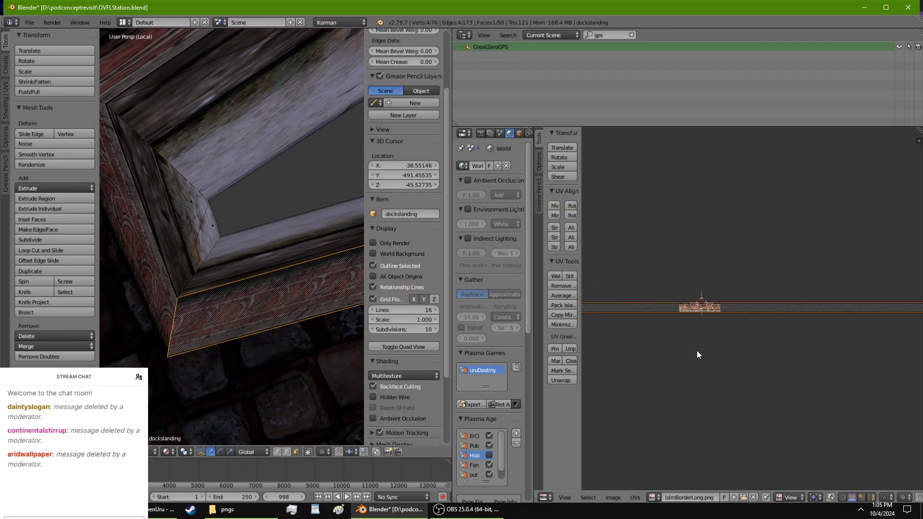
{"action": "scroll", "coordinate": [655, 348], "scroll_direction": "down", "scroll_amount": 6}
{"action": "middle_click_drag", "start_coordinate": [656, 348], "coordinate": [721, 304]}
{"action": "scroll", "coordinate": [721, 306], "scroll_direction": "up", "scroll_amount": 5}
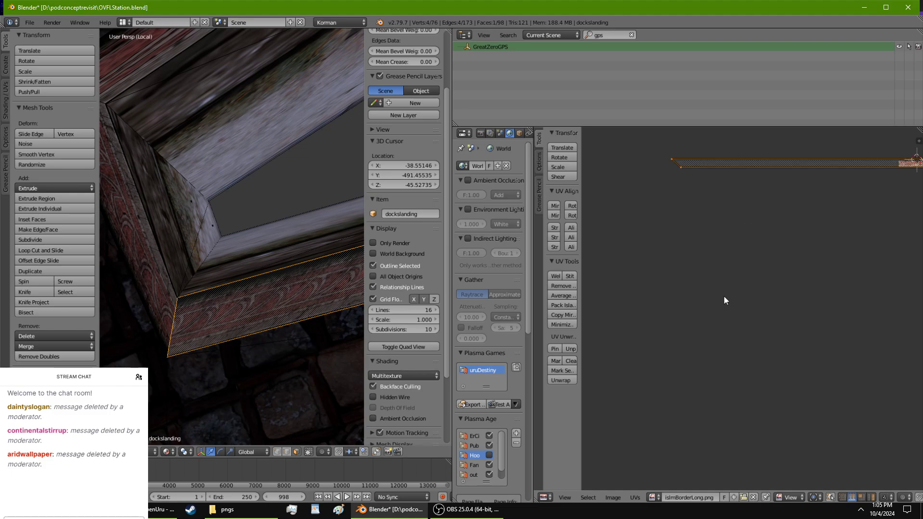
{"action": "middle_click_drag", "start_coordinate": [711, 219], "coordinate": [725, 305]}
{"action": "scroll", "coordinate": [730, 315], "scroll_direction": "up", "scroll_amount": 3}
{"action": "scroll", "coordinate": [731, 308], "scroll_direction": "up", "scroll_amount": 1}
{"action": "middle_click_drag", "start_coordinate": [710, 267], "coordinate": [749, 332]}
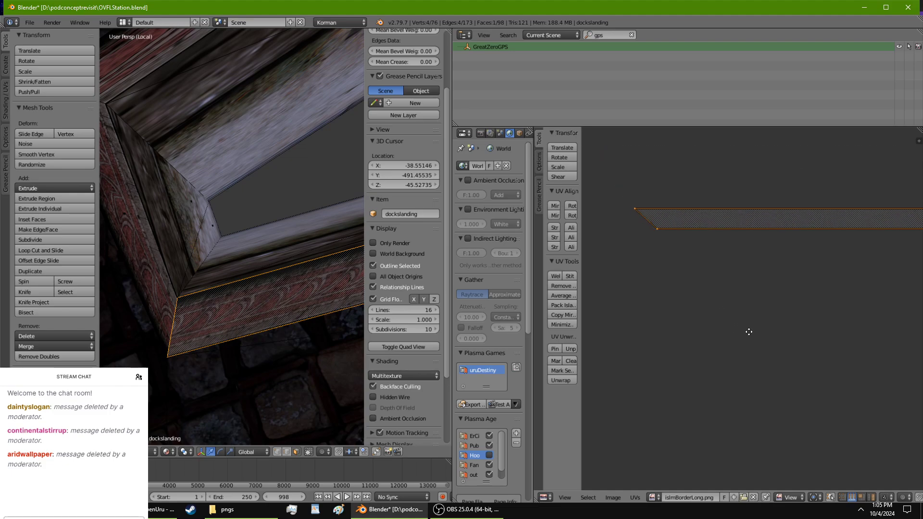
{"action": "scroll", "coordinate": [773, 356], "scroll_direction": "up", "scroll_amount": 3}
{"action": "middle_click_drag", "start_coordinate": [694, 261], "coordinate": [830, 454]}
{"action": "scroll", "coordinate": [736, 330], "scroll_direction": "up", "scroll_amount": 2}
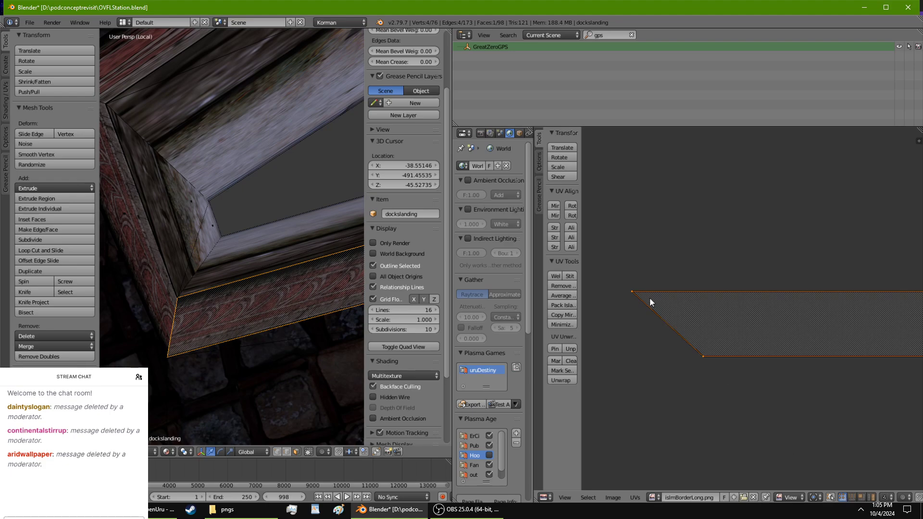
{"action": "key", "text": "g"}
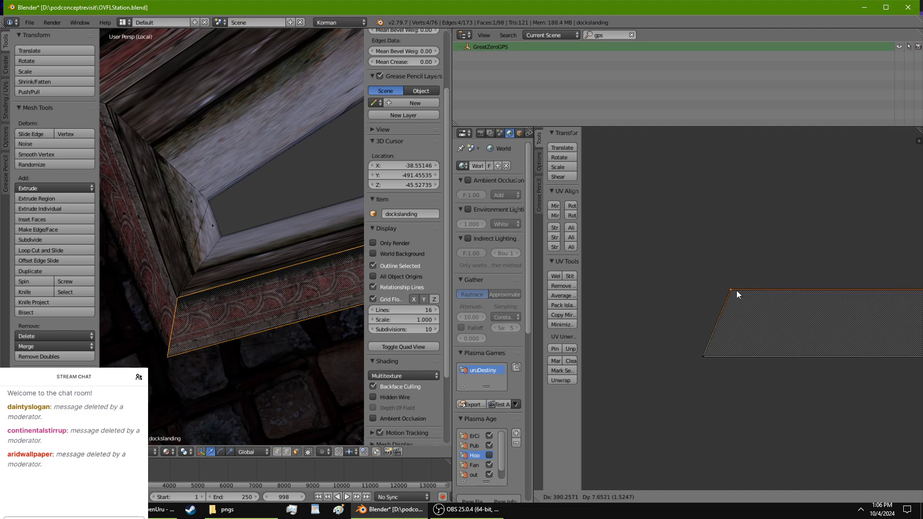
{"action": "left_click", "coordinate": [735, 290]}
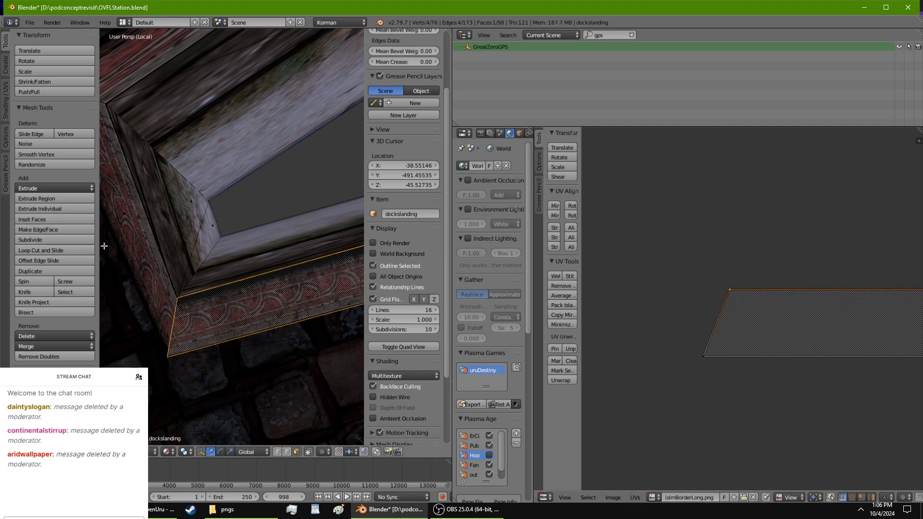
Step: Switch to vertex selection and move one outer corner vertex of the opposite short border outward along Y to widen that end
{"action": "key", "text": "Tab"}
{"action": "scroll", "coordinate": [211, 290], "scroll_direction": "down", "scroll_amount": 4}
{"action": "middle_click_drag", "start_coordinate": [254, 289], "coordinate": [174, 341], "text": "shift"}
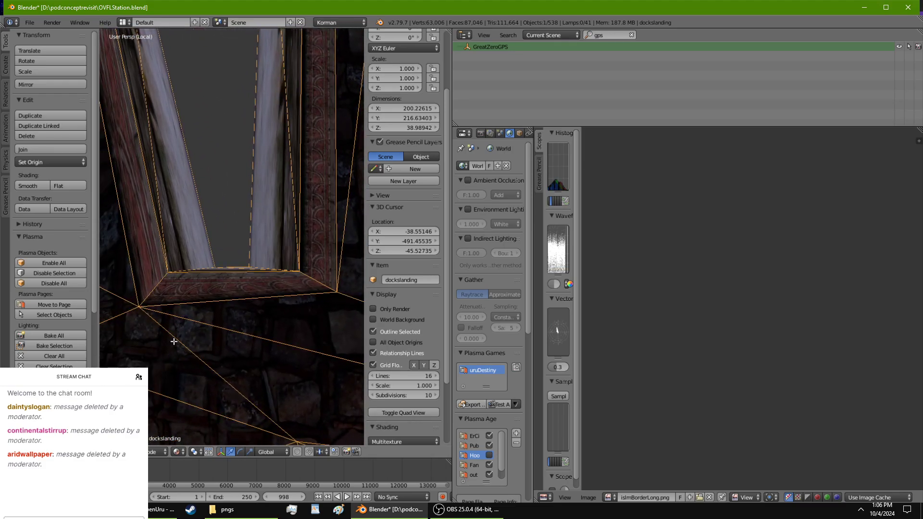
{"action": "key", "text": "Tab"}
{"action": "right_click", "coordinate": [331, 292]}
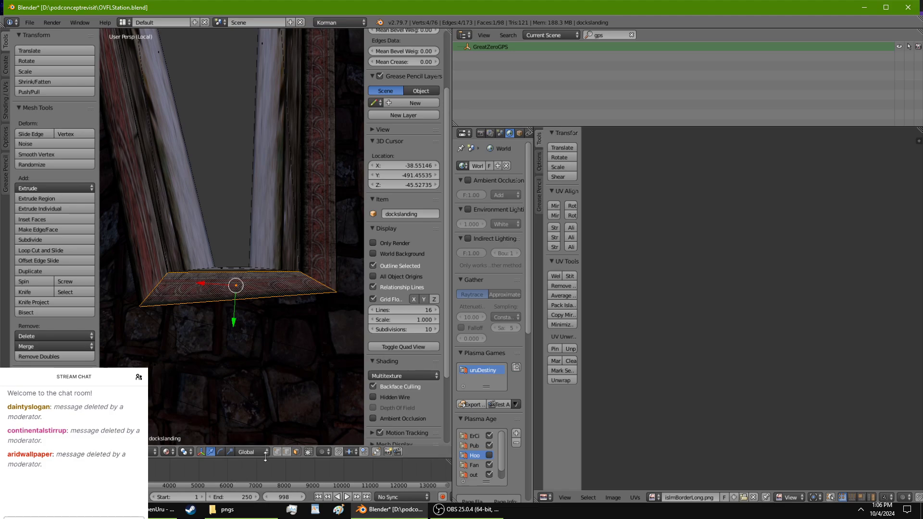
{"action": "left_click", "coordinate": [279, 452]}
{"action": "right_click", "coordinate": [337, 290]}
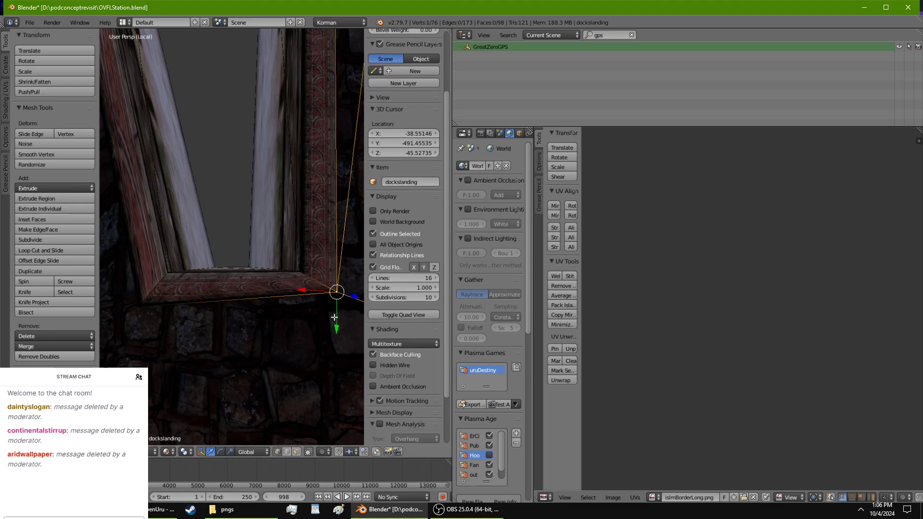
{"action": "left_click_drag", "start_coordinate": [338, 324], "coordinate": [330, 333]}
Step: Move the other outer corner vertex of the short border outward along Y and check the border's outer edge without a selection
{"action": "right_click", "coordinate": [138, 306]}
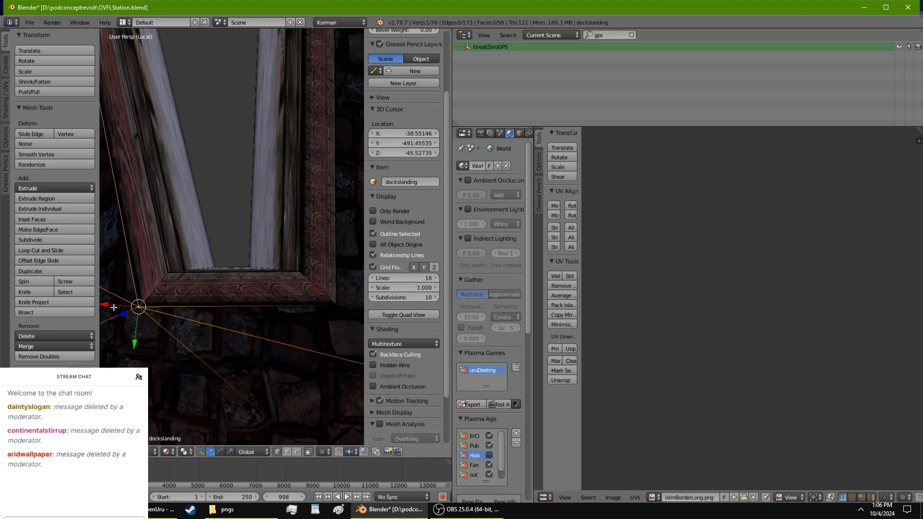
{"action": "key", "text": "Tab"}
{"action": "key", "text": "Tab"}
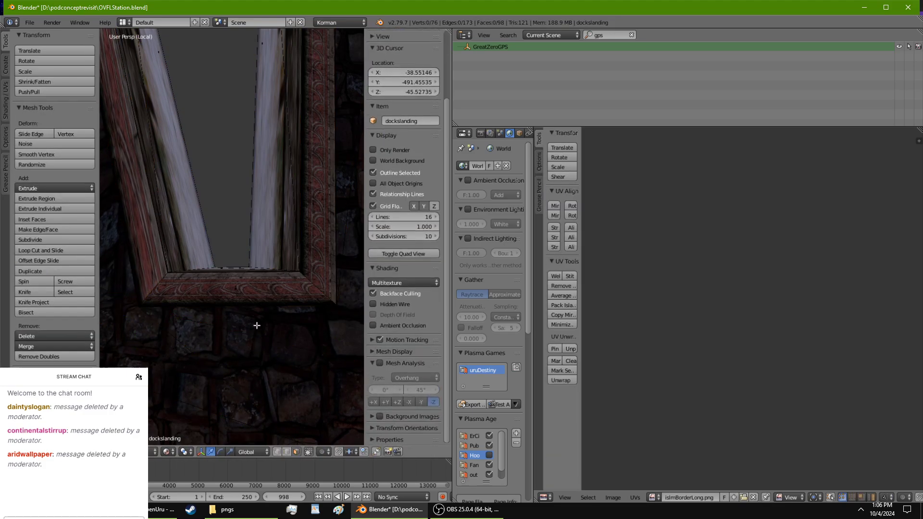
Step: Select the short border face and set the UV editor's pivot to Individual Origins
{"action": "right_click", "coordinate": [265, 301]}
{"action": "key", "text": "Tab"}
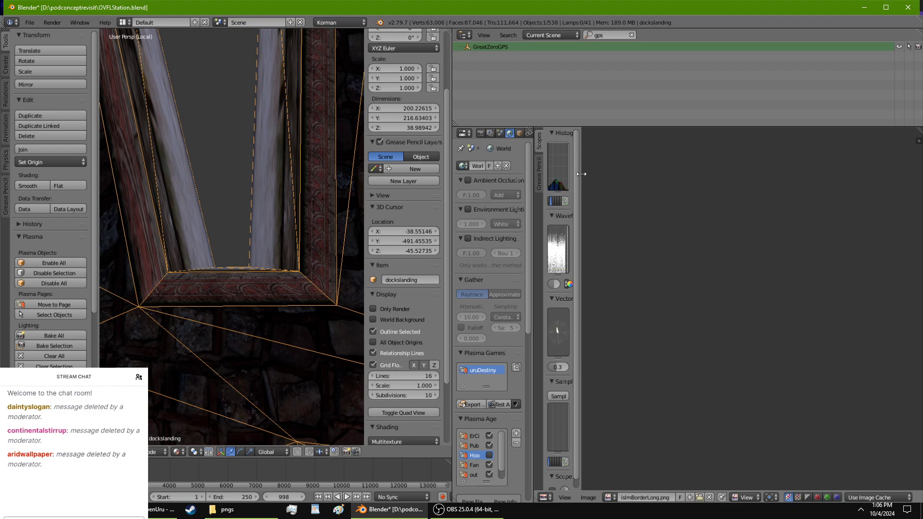
{"action": "left_click", "coordinate": [771, 498]}
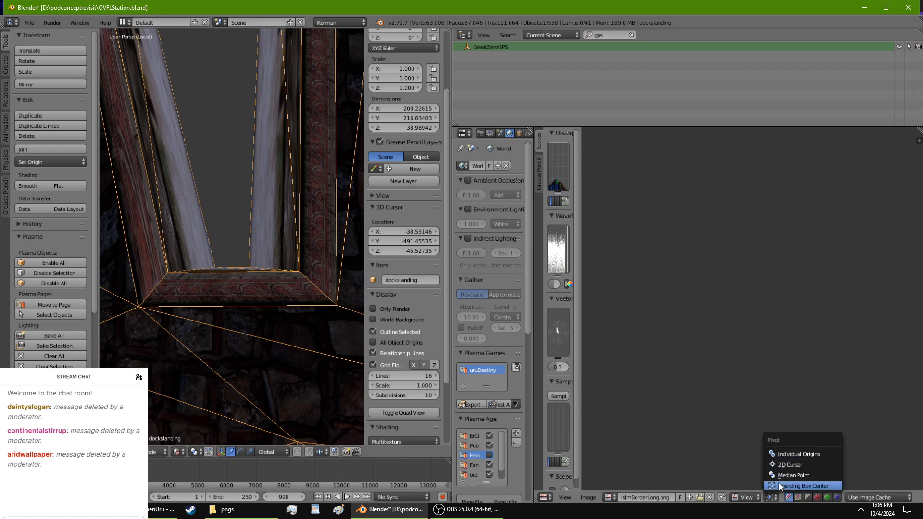
{"action": "left_click", "coordinate": [779, 486]}
{"action": "left_click", "coordinate": [770, 497]}
{"action": "left_click", "coordinate": [772, 453]}
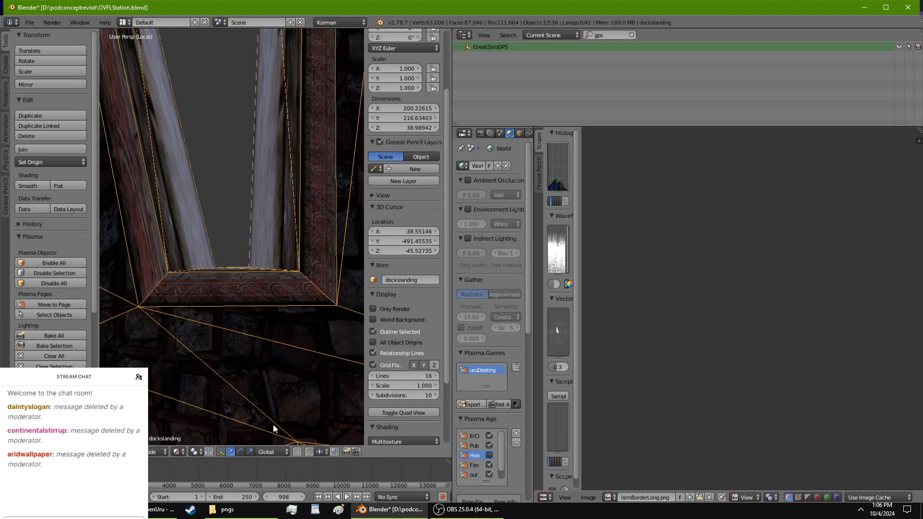
{"action": "key", "text": "Tab"}
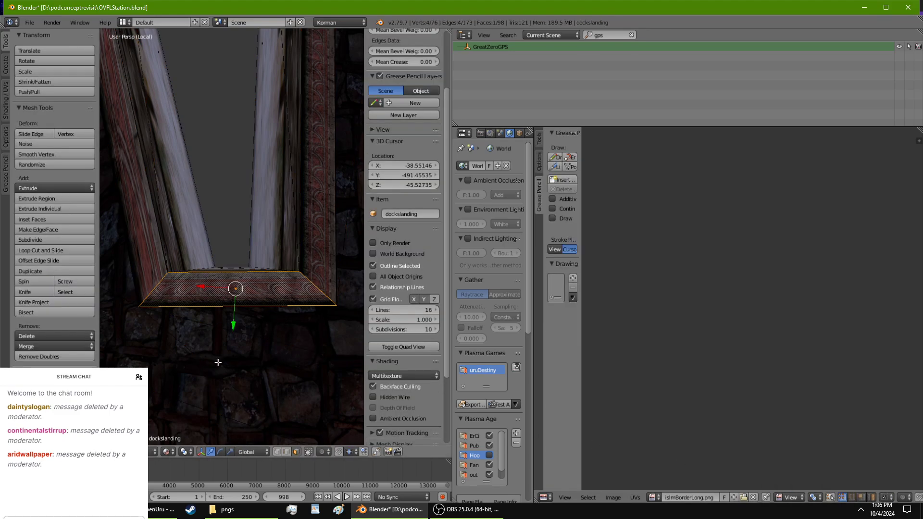
Step: Rotate the short border's UV island so the texture's pale stone edge faces the outside of the frame
{"action": "left_click", "coordinate": [539, 140]}
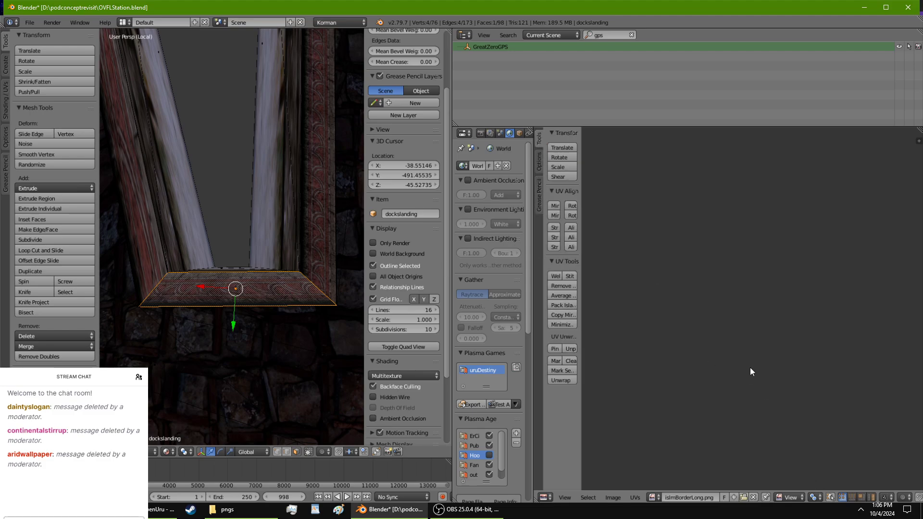
{"action": "scroll", "coordinate": [750, 367], "scroll_direction": "down", "scroll_amount": 6}
{"action": "scroll", "coordinate": [769, 347], "scroll_direction": "up", "scroll_amount": 4}
{"action": "scroll", "coordinate": [666, 334], "scroll_direction": "up", "scroll_amount": 6}
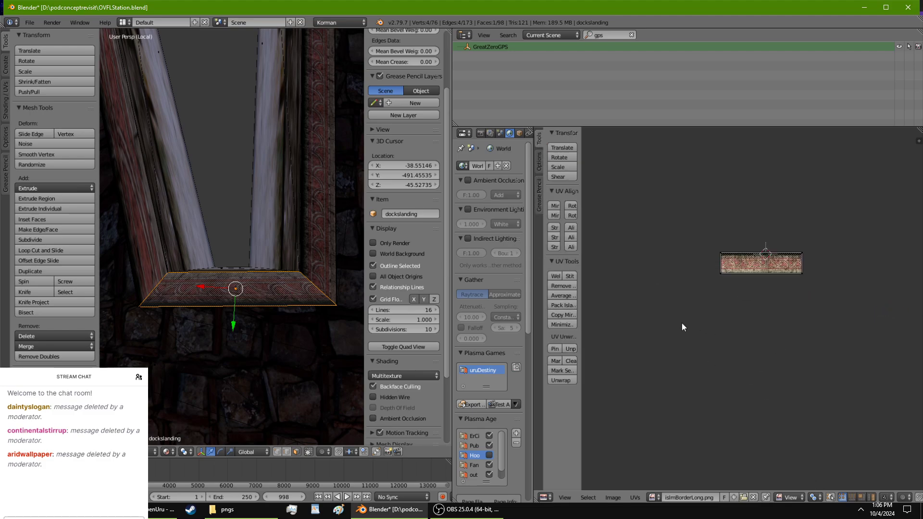
{"action": "middle_click_drag", "start_coordinate": [734, 288], "coordinate": [715, 367]}
{"action": "scroll", "coordinate": [718, 366], "scroll_direction": "up", "scroll_amount": 1}
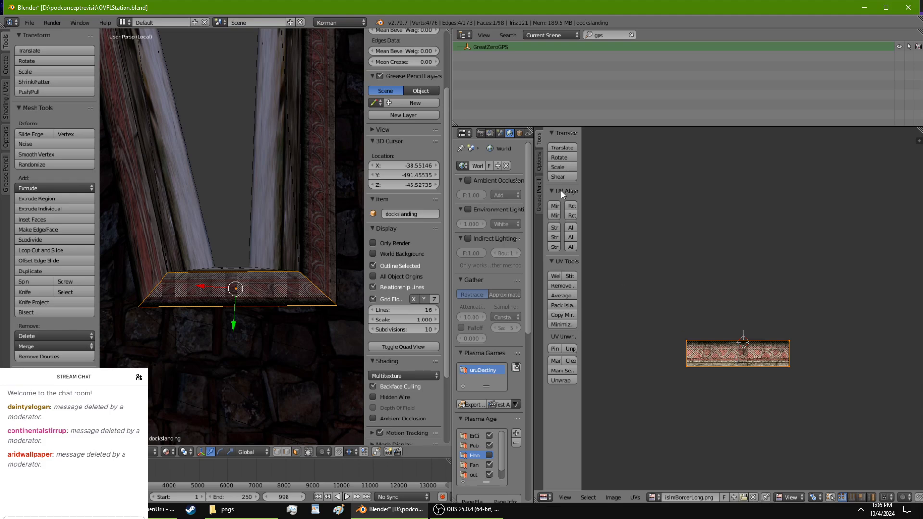
{"action": "left_click", "coordinate": [575, 203]}
{"action": "left_click", "coordinate": [575, 204]}
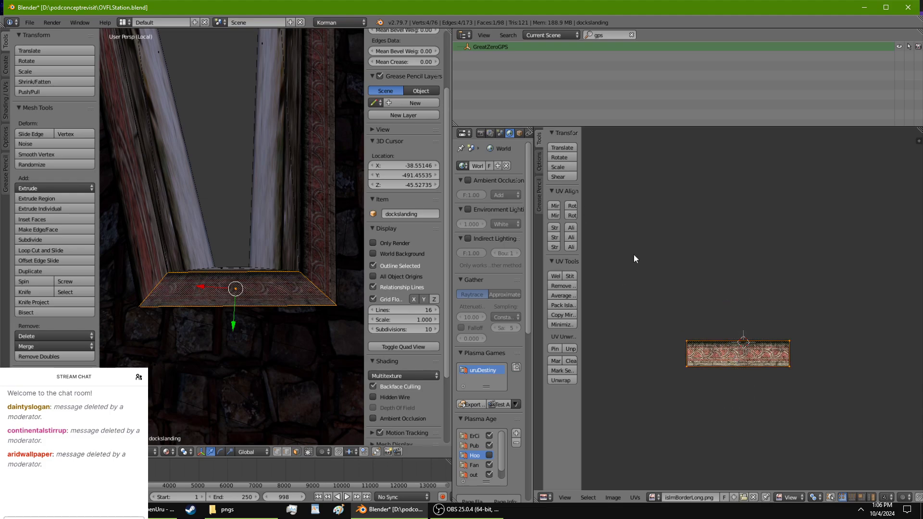
{"action": "scroll", "coordinate": [774, 349], "scroll_direction": "up", "scroll_amount": 1}
{"action": "scroll", "coordinate": [773, 354], "scroll_direction": "up", "scroll_amount": 1}
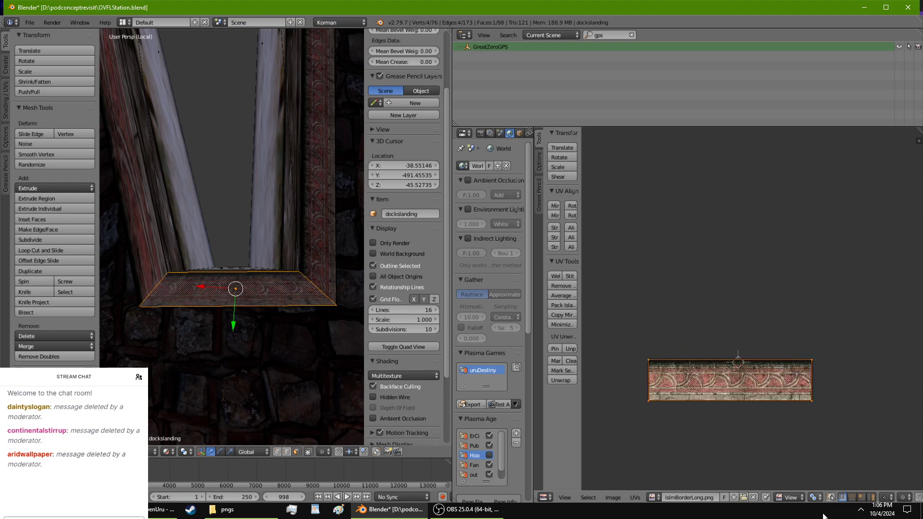
{"action": "key", "text": "s"}
{"action": "key", "text": "x"}
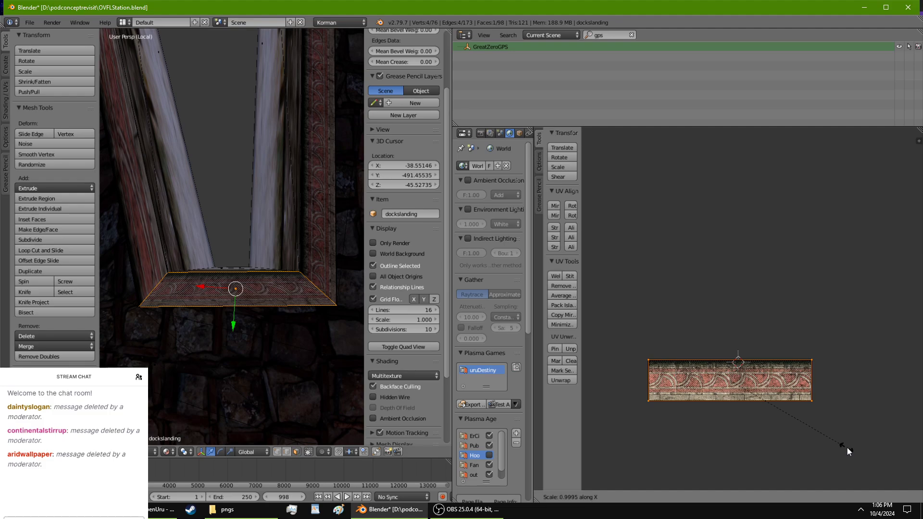
{"action": "key", "text": "Escape"}
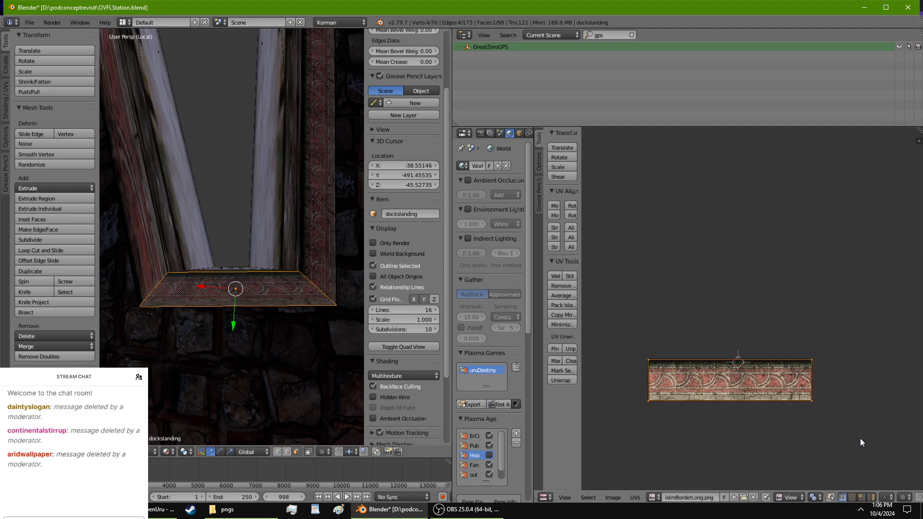
Step: Switch to UV edge selection and shrink the upper edge of the short border's island along X to slant both ends
{"action": "left_click", "coordinate": [851, 497]}
{"action": "right_click", "coordinate": [803, 358]}
{"action": "key", "text": "s"}
{"action": "key", "text": "x"}
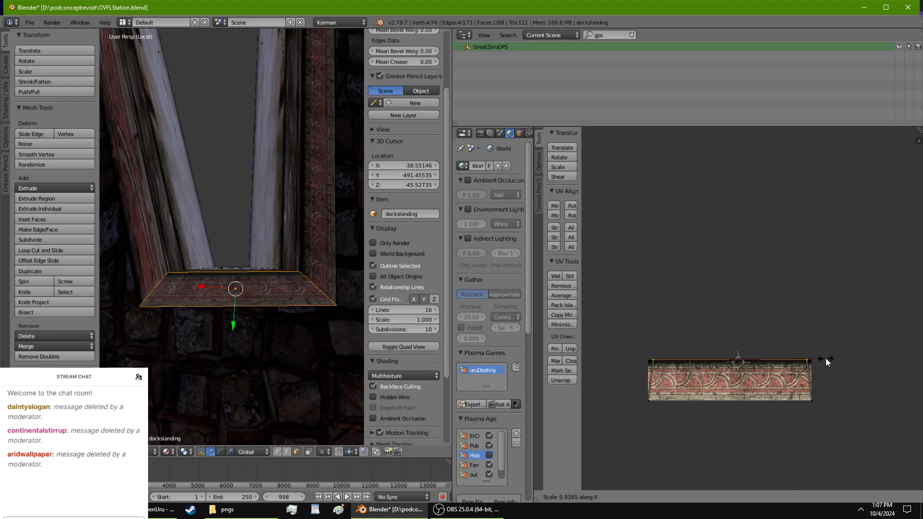
{"action": "left_click", "coordinate": [808, 358]}
{"action": "scroll", "coordinate": [281, 334], "scroll_direction": "up", "scroll_amount": 2}
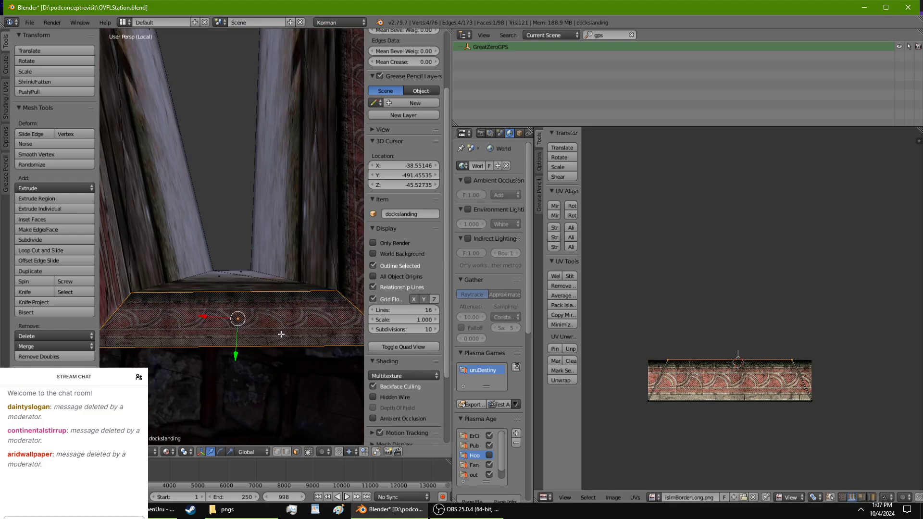
{"action": "middle_click_drag", "start_coordinate": [281, 334], "coordinate": [229, 328]}
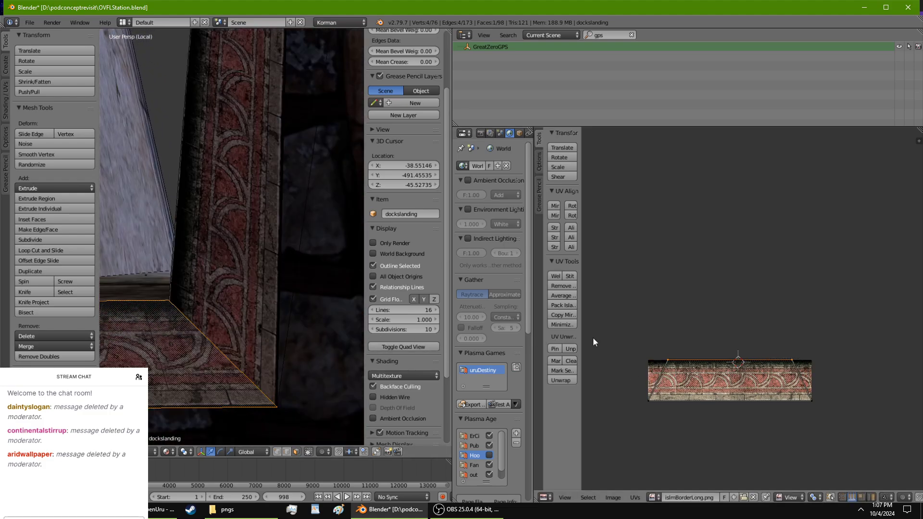
Step: Narrow the short border's upper UV edge further along X to about 0.95 so its slant follows the mitre
{"action": "key", "text": "s"}
{"action": "key", "text": "x"}
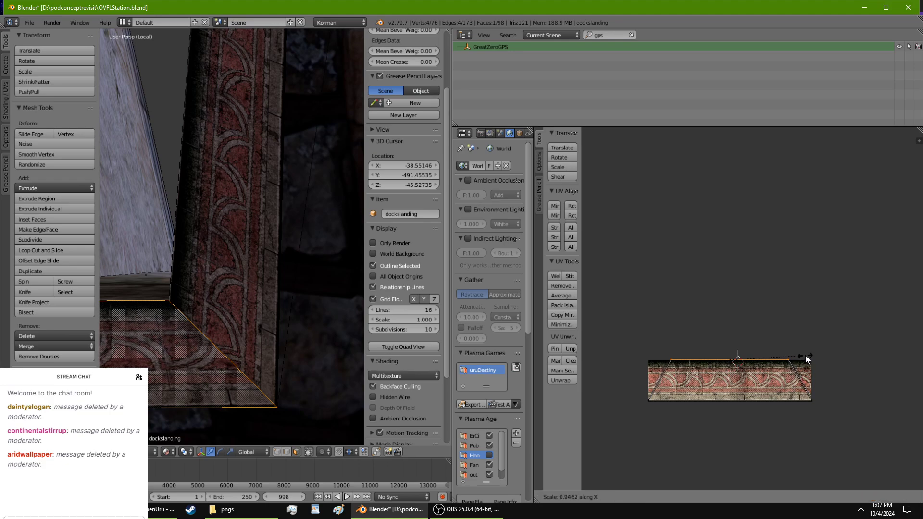
{"action": "left_click", "coordinate": [806, 356]}
{"action": "scroll", "coordinate": [171, 386], "scroll_direction": "up", "scroll_amount": 2}
{"action": "scroll", "coordinate": [175, 384], "scroll_direction": "down", "scroll_amount": 2}
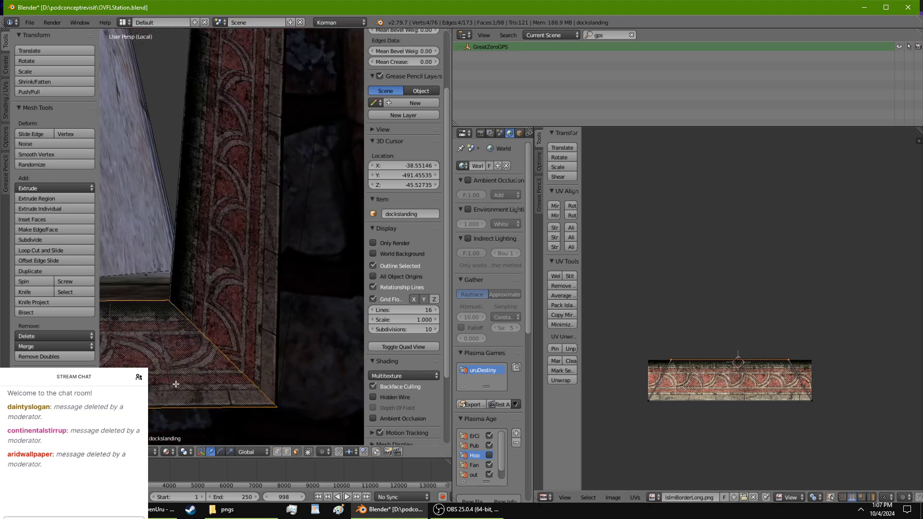
Step: Scale the short border's whole UV island along X to about 1.31 and check the mitred corner in Object Mode
{"action": "middle_click_drag", "start_coordinate": [178, 379], "coordinate": [254, 330], "text": "shift"}
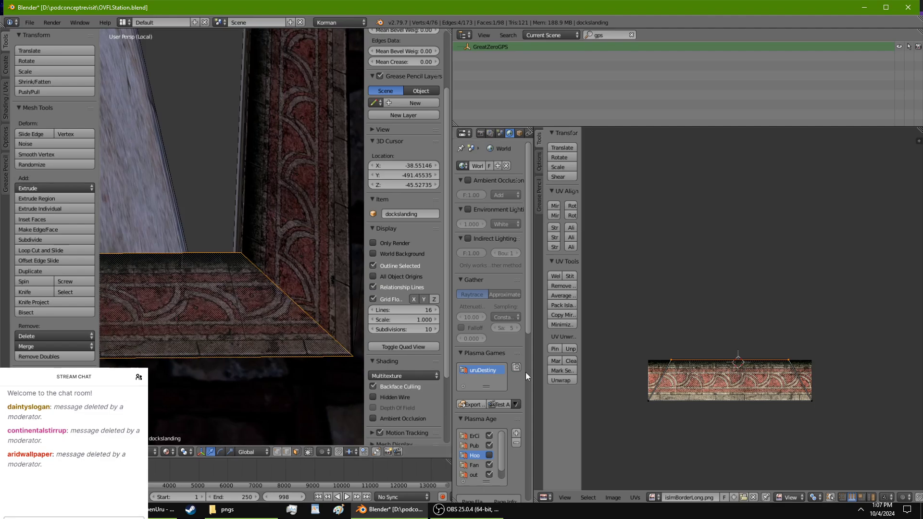
{"action": "scroll", "coordinate": [720, 390], "scroll_direction": "up", "scroll_amount": 2}
{"action": "scroll", "coordinate": [720, 387], "scroll_direction": "up", "scroll_amount": 2}
{"action": "middle_click_drag", "start_coordinate": [756, 407], "coordinate": [715, 264]}
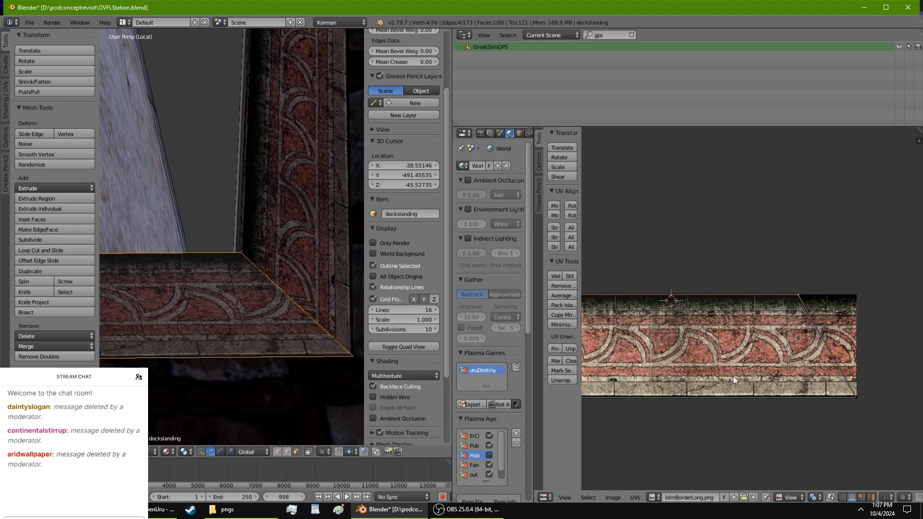
{"action": "key", "text": "a"}
{"action": "key", "text": "s"}
{"action": "key", "text": "x"}
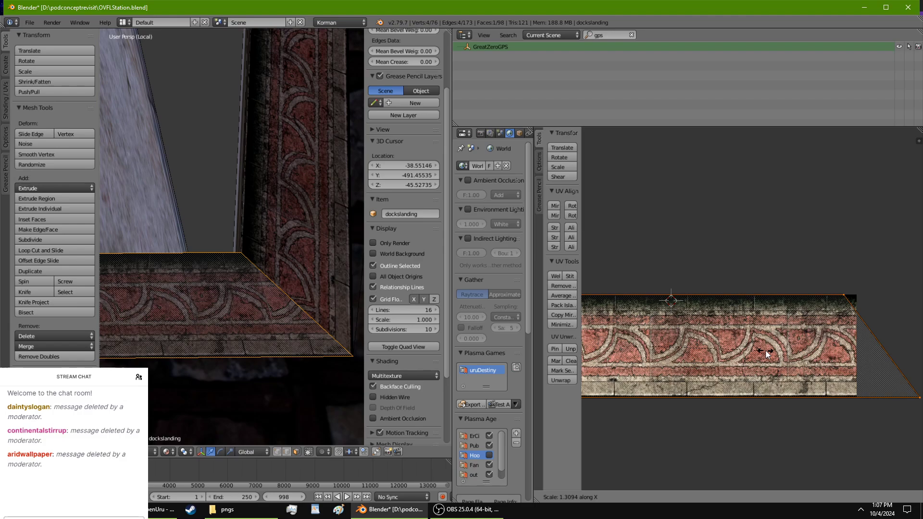
{"action": "left_click", "coordinate": [766, 354]}
{"action": "key", "text": "Tab"}
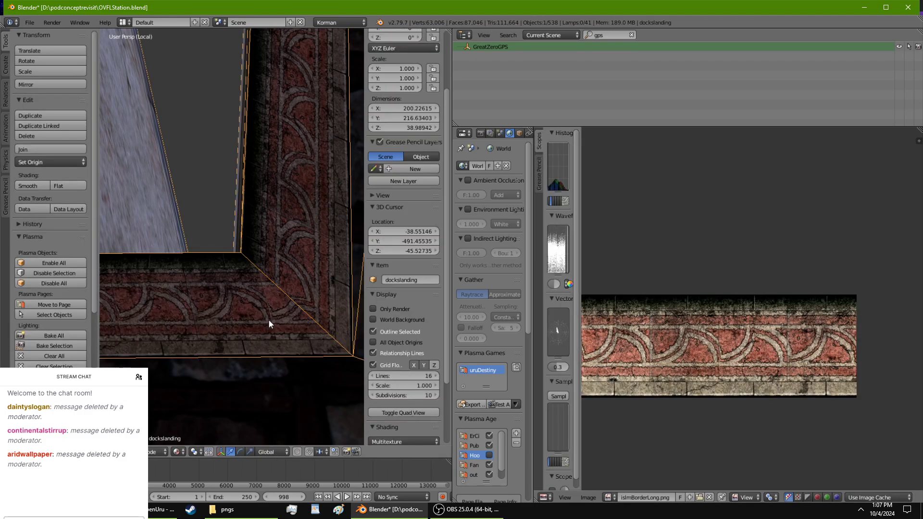
Step: Select the long border face at the short border's other end and rotate its UV island so the stone edge faces outward
{"action": "key", "text": "Tab"}
{"action": "scroll", "coordinate": [252, 313], "scroll_direction": "down", "scroll_amount": 8}
{"action": "middle_click_drag", "start_coordinate": [252, 313], "coordinate": [325, 348]}
{"action": "scroll", "coordinate": [298, 312], "scroll_direction": "up", "scroll_amount": 2}
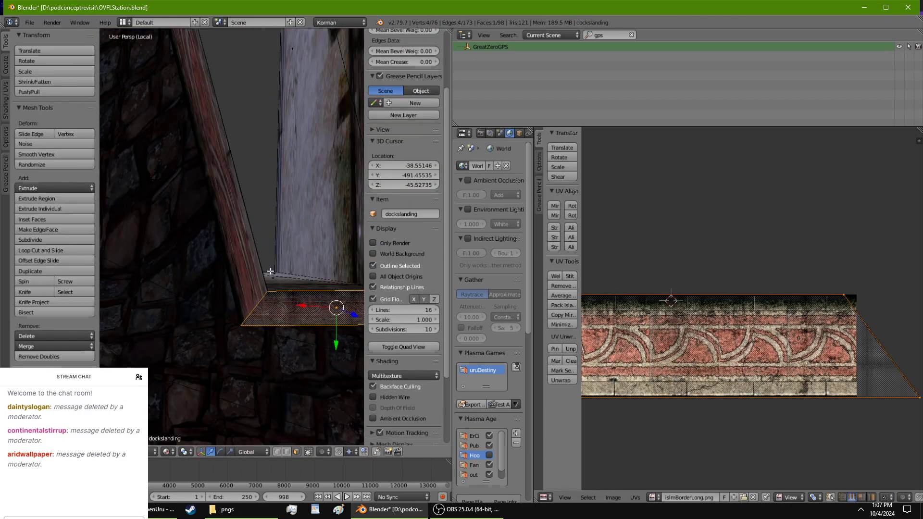
{"action": "right_click", "coordinate": [250, 251]}
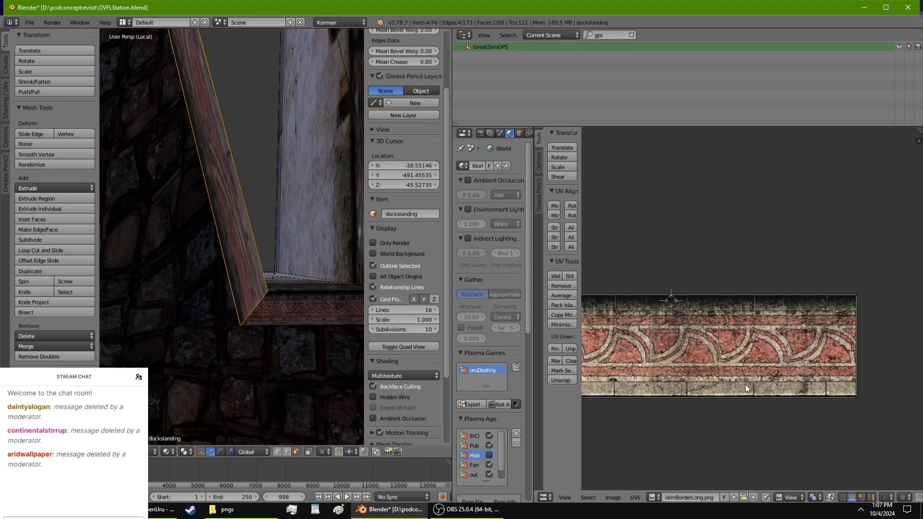
{"action": "key", "text": "a"}
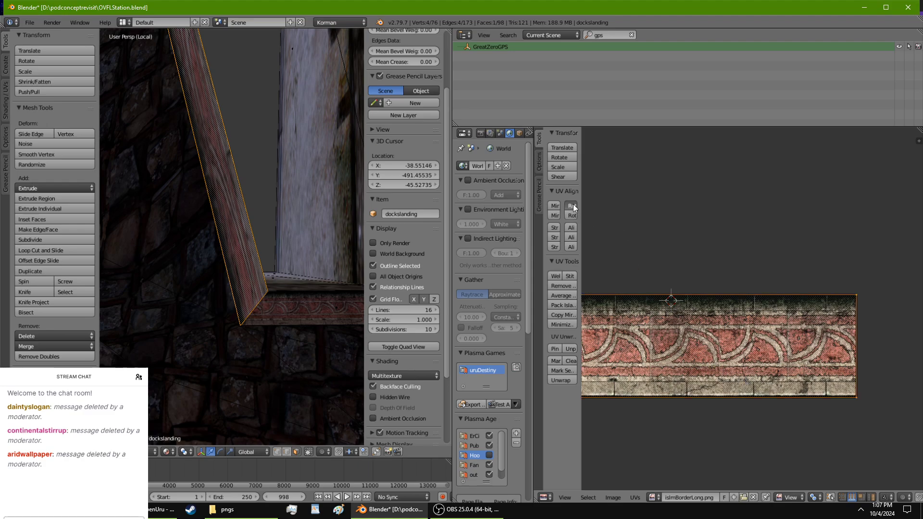
{"action": "left_click", "coordinate": [572, 206]}
Step: Scale this long border's UV island along X to about 13.7 and compare its pattern with the short border in Object Mode
{"action": "key", "text": "s"}
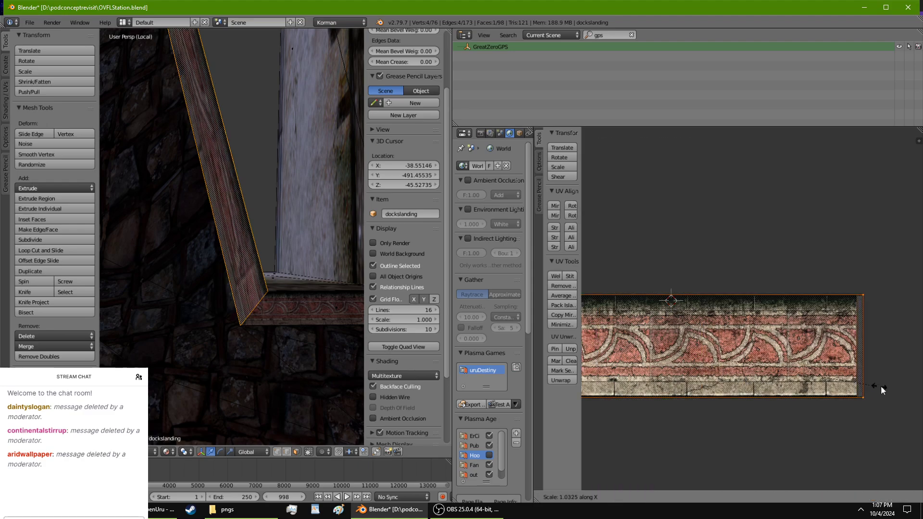
{"action": "key", "text": "x"}
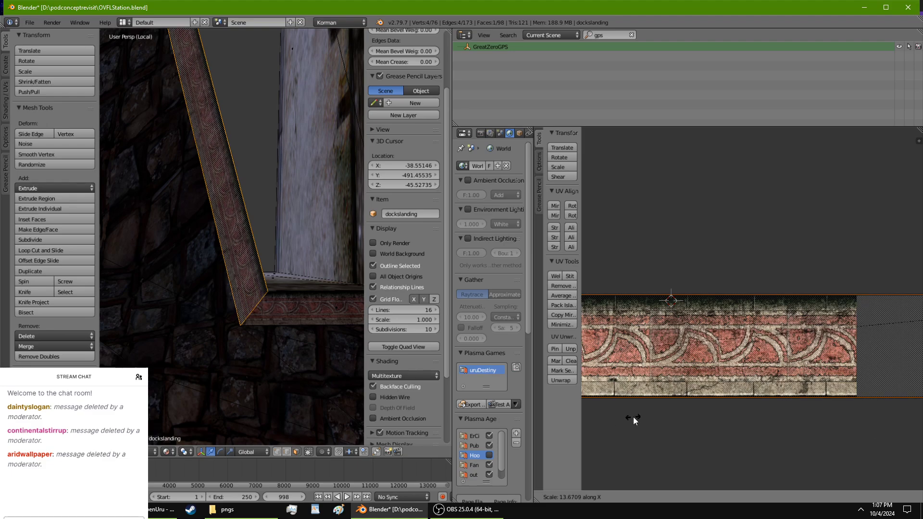
{"action": "left_click", "coordinate": [783, 395]}
{"action": "scroll", "coordinate": [355, 347], "scroll_direction": "up", "scroll_amount": 3}
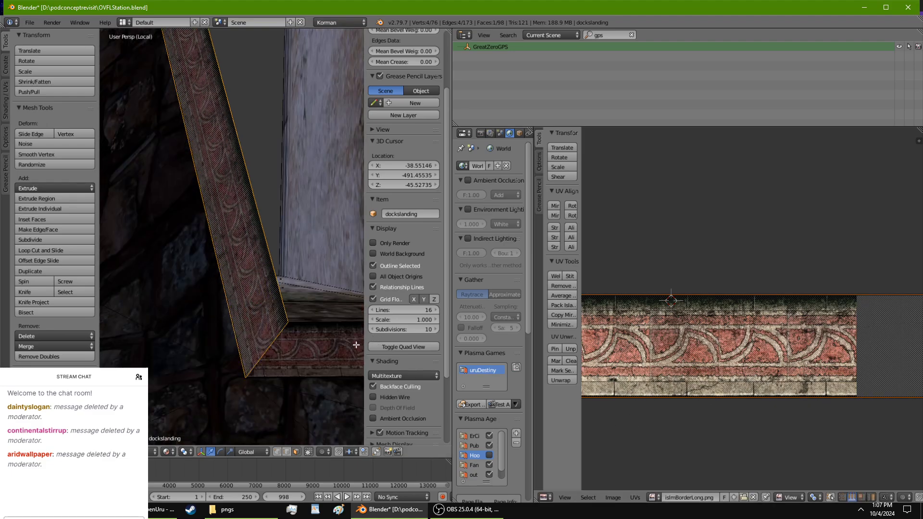
{"action": "middle_click_drag", "start_coordinate": [356, 348], "coordinate": [337, 319]}
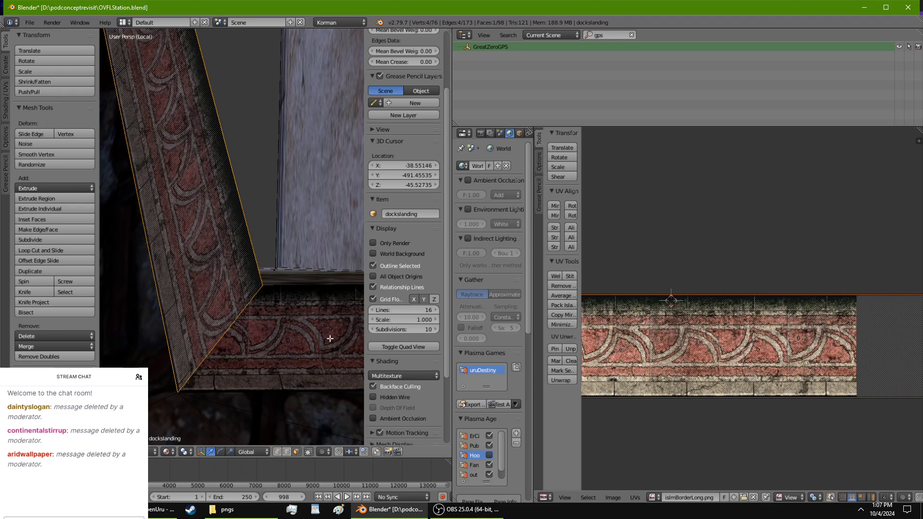
{"action": "key", "text": "Tab"}
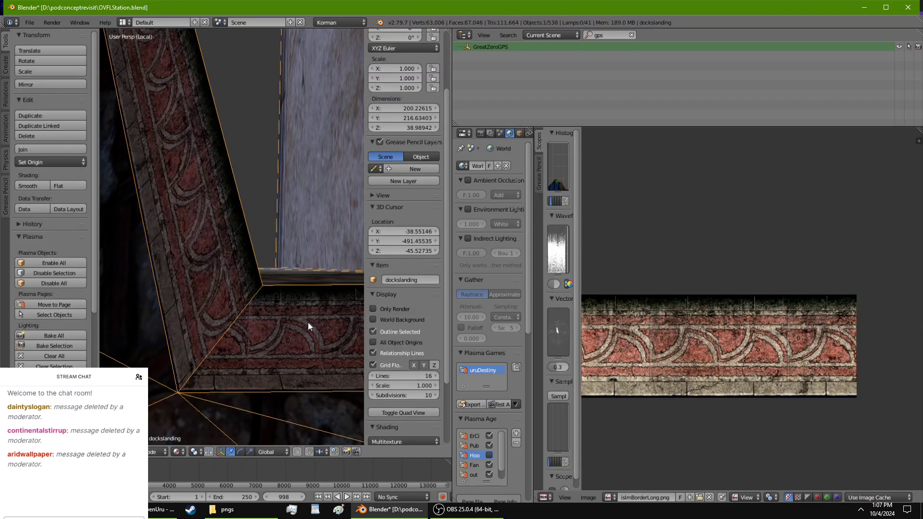
Step: Examine the mitred corner at the long border's other end, both in Object Mode and in its UV layout
{"action": "middle_click_drag", "start_coordinate": [307, 321], "coordinate": [288, 394]}
{"action": "middle_click_drag", "start_coordinate": [140, 385], "coordinate": [129, 88], "text": "shift"}
{"action": "scroll", "coordinate": [127, 90], "scroll_direction": "down", "scroll_amount": 3}
{"action": "scroll", "coordinate": [125, 92], "scroll_direction": "up", "scroll_amount": 5}
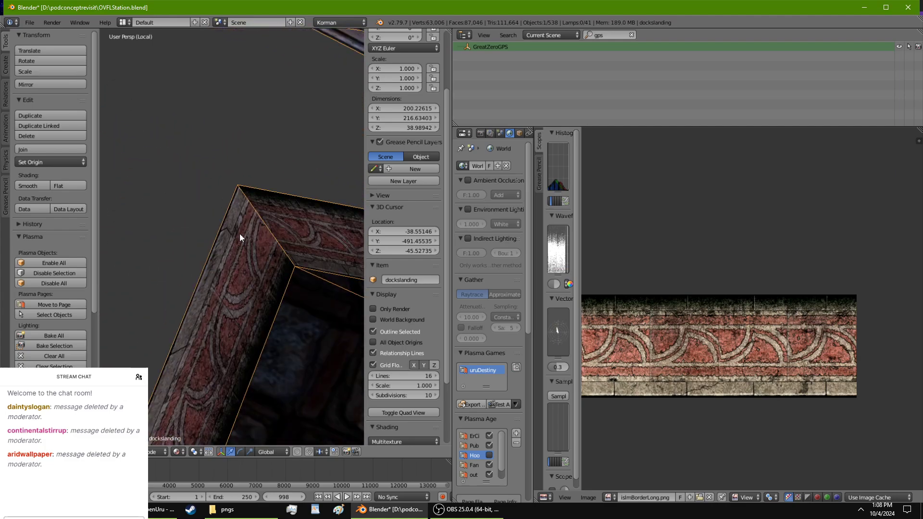
{"action": "middle_click_drag", "start_coordinate": [239, 233], "coordinate": [235, 244], "text": "shift"}
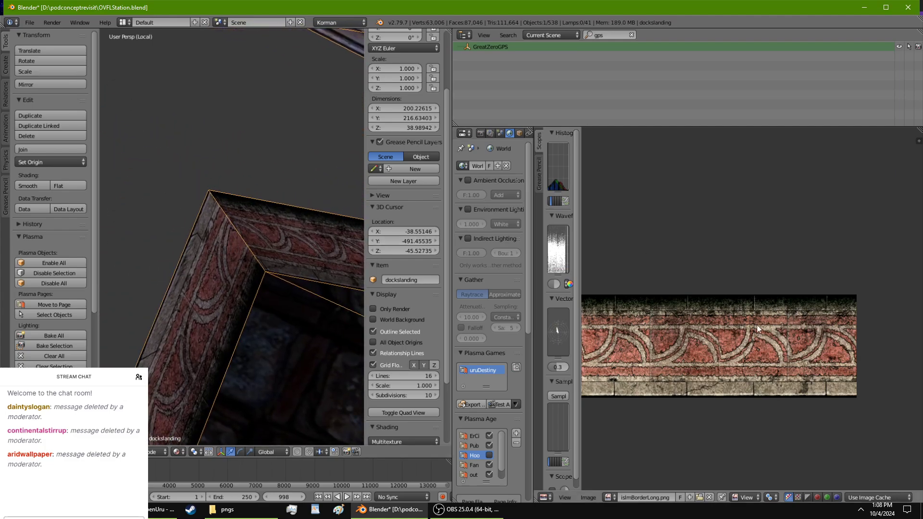
{"action": "key", "text": "Tab"}
{"action": "scroll", "coordinate": [824, 287], "scroll_direction": "down", "scroll_amount": 5}
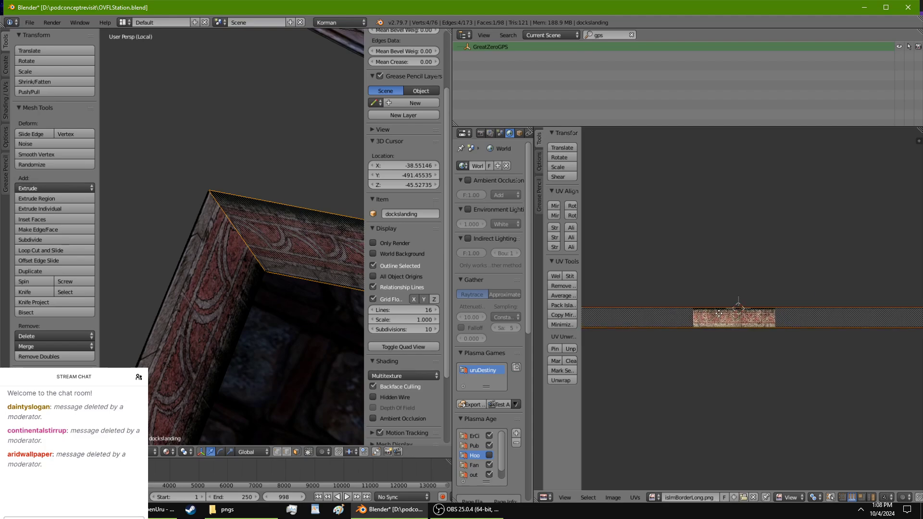
{"action": "middle_click_drag", "start_coordinate": [718, 313], "coordinate": [647, 300]}
{"action": "scroll", "coordinate": [231, 292], "scroll_direction": "down", "scroll_amount": 7}
{"action": "middle_click_drag", "start_coordinate": [231, 292], "coordinate": [216, 311], "text": "shift"}
{"action": "scroll", "coordinate": [217, 311], "scroll_direction": "up", "scroll_amount": 3}
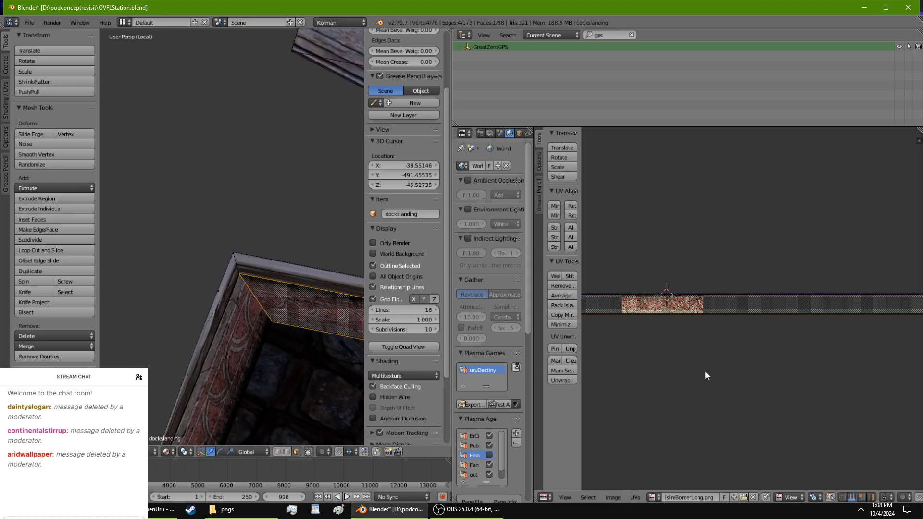
Step: Shift the lower vertex at one end of the long border's UV island inward so that end slants like the mitre
{"action": "middle_click_drag", "start_coordinate": [704, 370], "coordinate": [777, 377]}
{"action": "scroll", "coordinate": [777, 377], "scroll_direction": "up", "scroll_amount": 7}
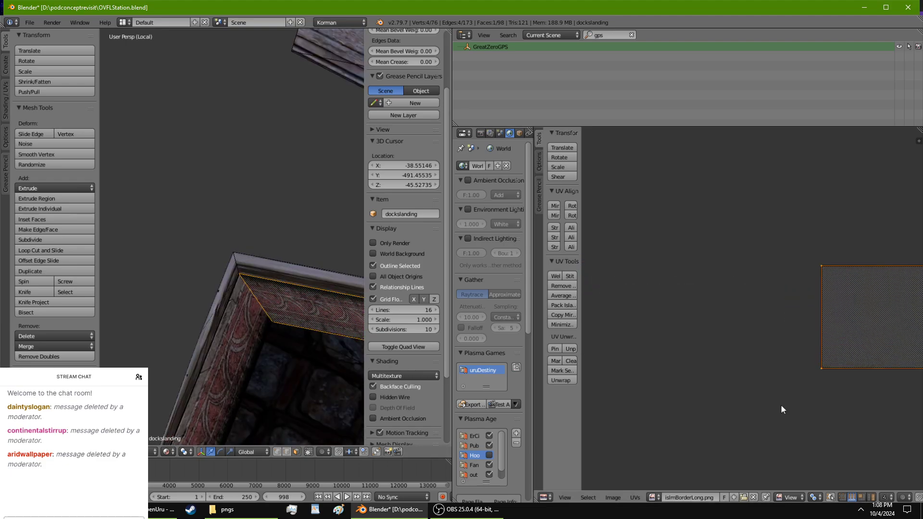
{"action": "middle_click_drag", "start_coordinate": [781, 409], "coordinate": [684, 374]}
{"action": "scroll", "coordinate": [684, 374], "scroll_direction": "up", "scroll_amount": 2}
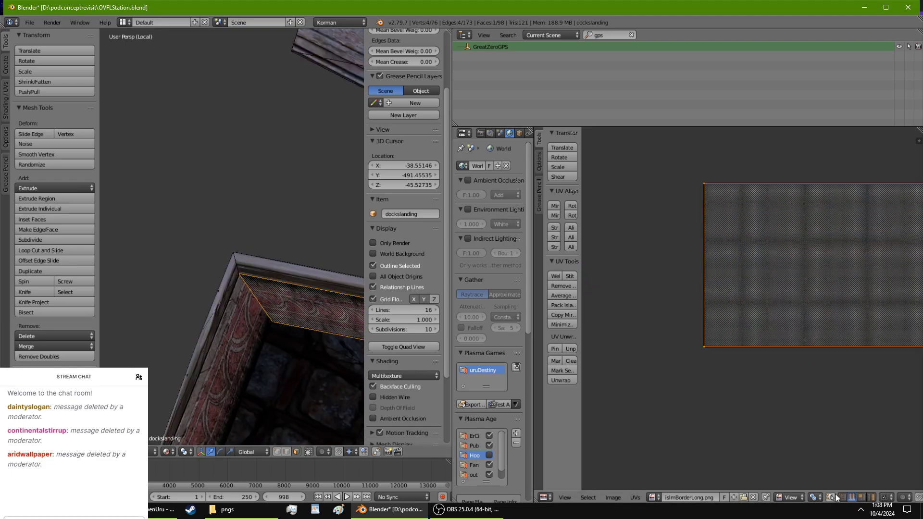
{"action": "right_click_drag", "start_coordinate": [704, 184], "coordinate": [664, 179]}
{"action": "key", "text": "Escape"}
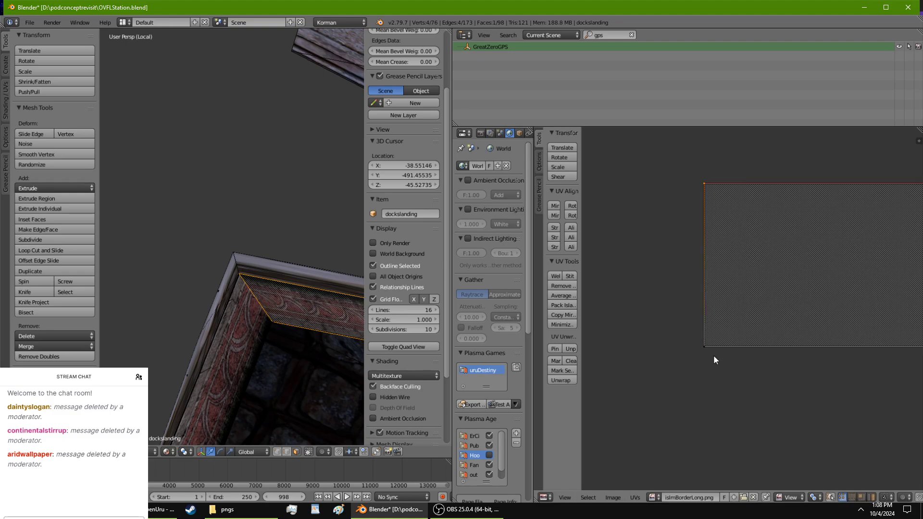
{"action": "right_click_drag", "start_coordinate": [713, 356], "coordinate": [781, 349]}
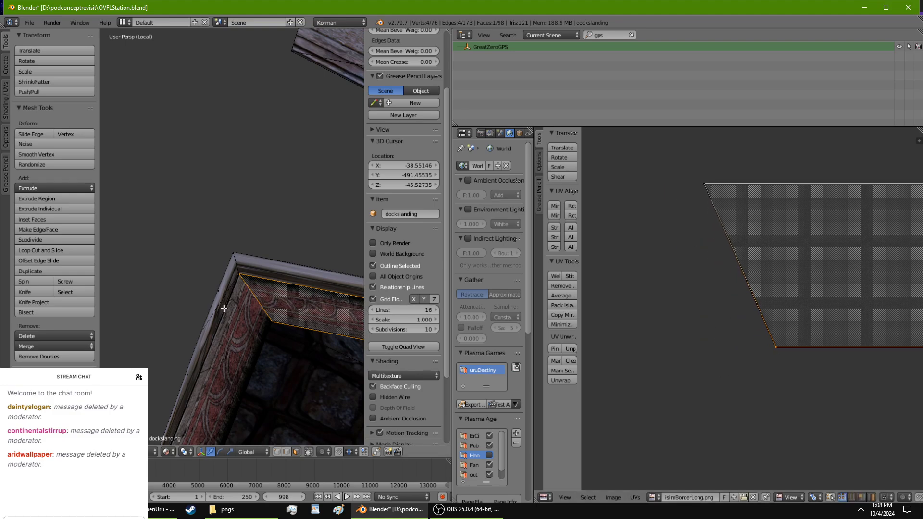
Step: Move the same UV vertex about 108 units further inward along X, keeping its height level
{"action": "middle_click_drag", "start_coordinate": [224, 308], "coordinate": [250, 312], "text": "shift"}
{"action": "scroll", "coordinate": [186, 267], "scroll_direction": "up", "scroll_amount": 4}
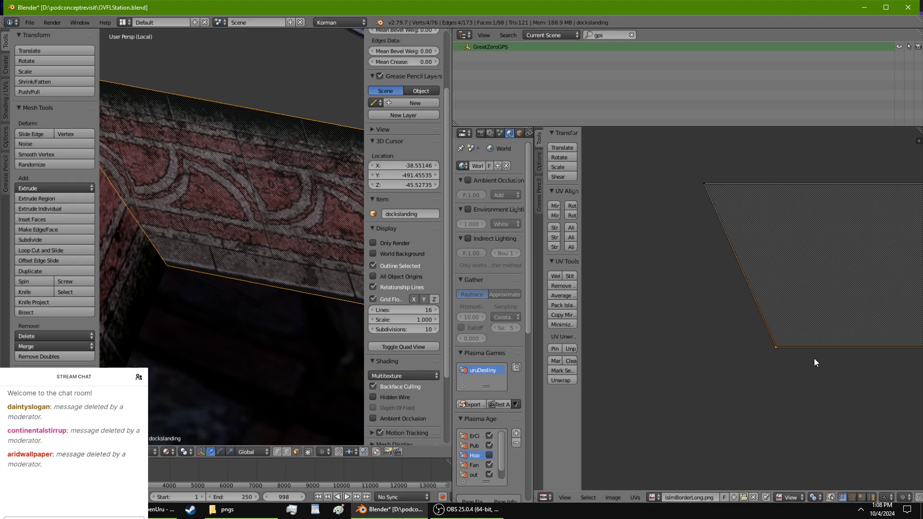
{"action": "key", "text": "g"}
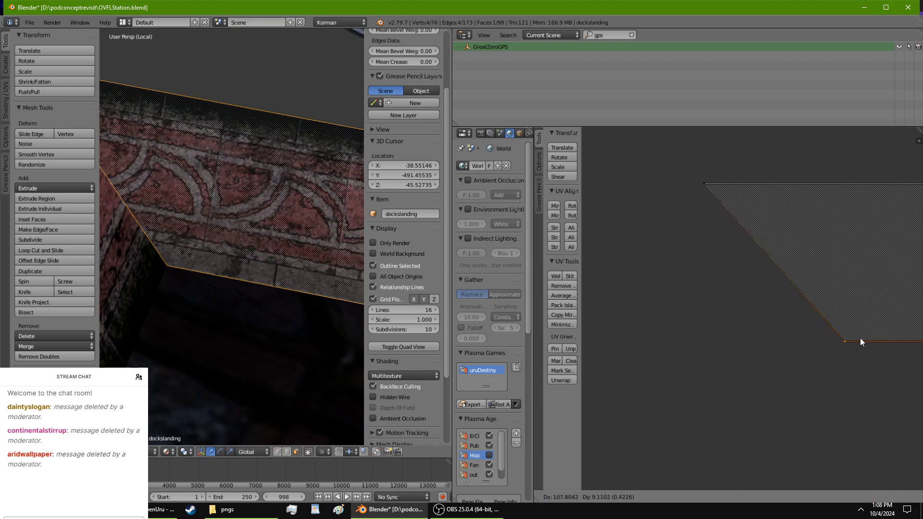
{"action": "left_click", "coordinate": [859, 342]}
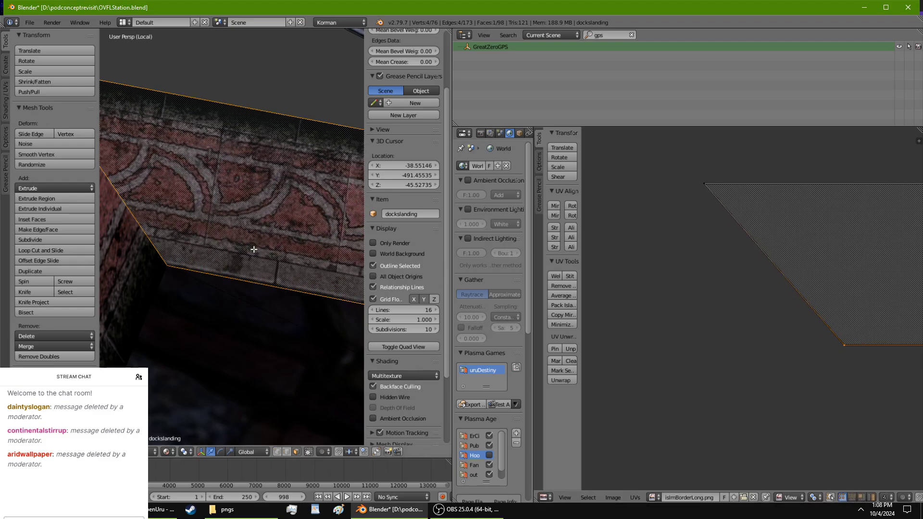
Step: Check the long border's other corner and the landing's side walls in Object Mode, and return to Edit Mode
{"action": "middle_click_drag", "start_coordinate": [254, 250], "coordinate": [202, 242]}
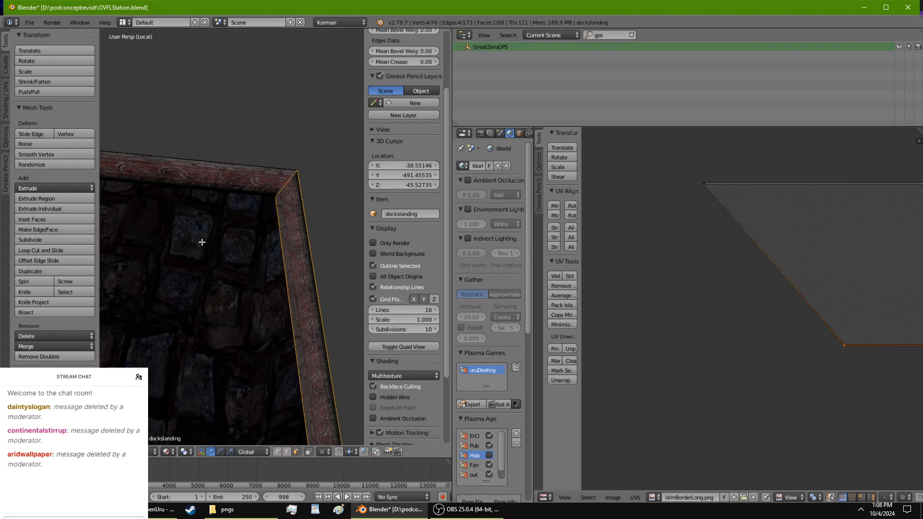
{"action": "key", "text": "Tab"}
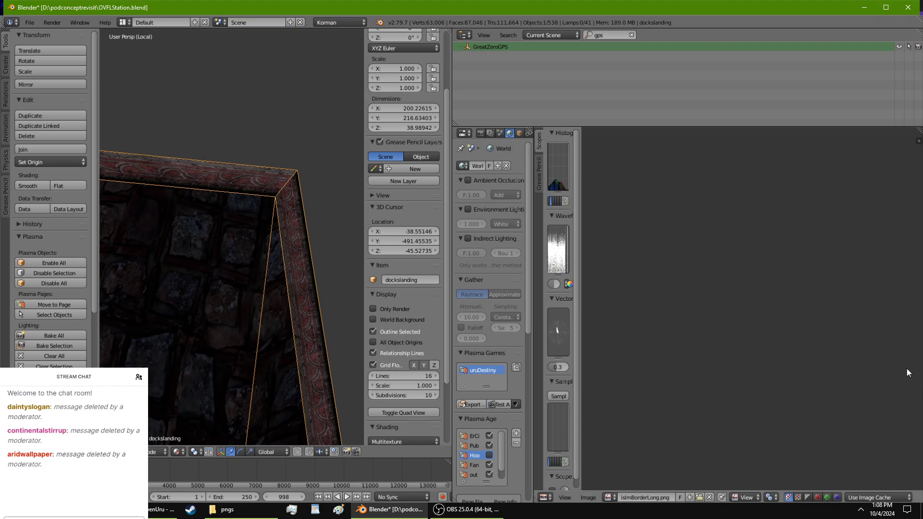
{"action": "middle_click_drag", "start_coordinate": [289, 283], "coordinate": [212, 246]}
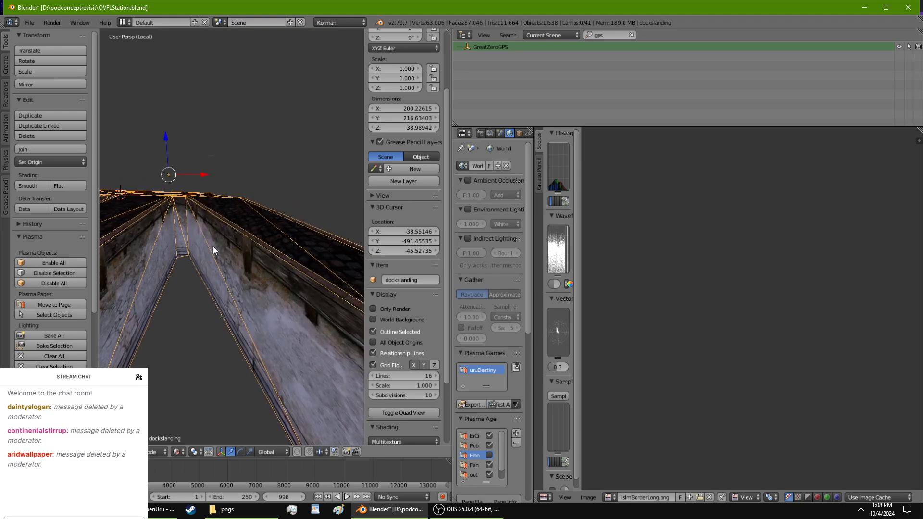
{"action": "key", "text": "Tab"}
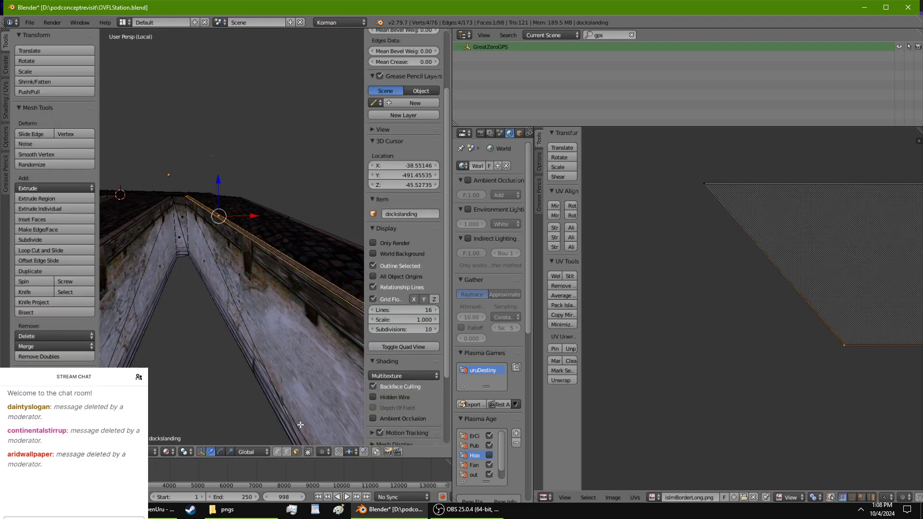
{"action": "middle_click_drag", "start_coordinate": [266, 299], "coordinate": [199, 280]}
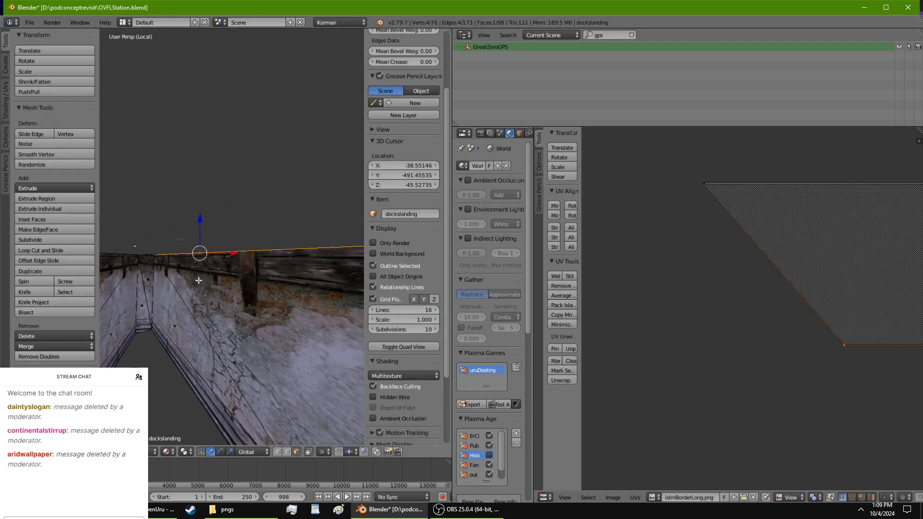
{"action": "middle_click_drag", "start_coordinate": [276, 320], "coordinate": [202, 330]}
{"action": "scroll", "coordinate": [220, 309], "scroll_direction": "down", "scroll_amount": 4}
{"action": "right_click", "coordinate": [349, 269]}
{"action": "right_click", "coordinate": [249, 285], "text": "shift"}
{"action": "right_click", "coordinate": [192, 278], "text": "ctrl"}
{"action": "right_click", "coordinate": [140, 272], "text": "ctrl"}
{"action": "right_click", "coordinate": [314, 287], "text": "ctrl"}
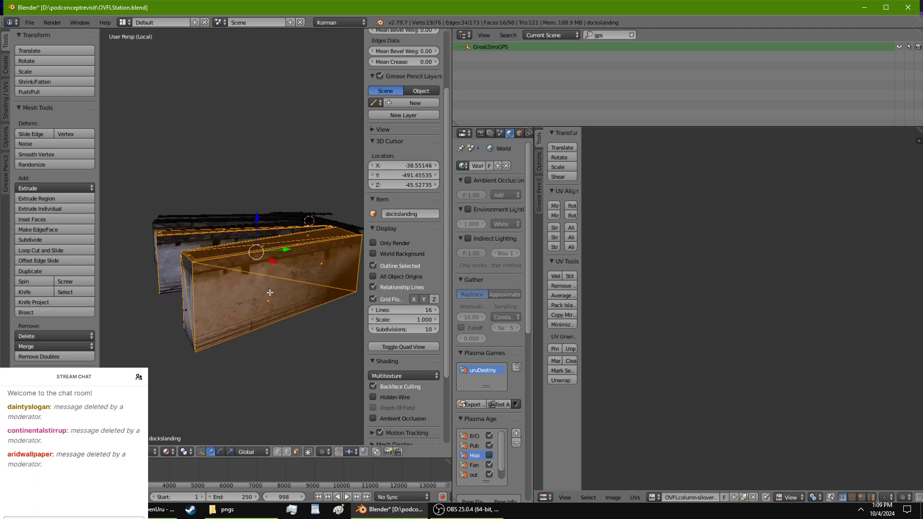
Step: Select the plaster faces of the landing's outer long wall and start on its adjoining end walls
{"action": "right_click", "coordinate": [323, 255]}
{"action": "right_click", "coordinate": [218, 291], "text": "ctrl"}
{"action": "right_click", "coordinate": [190, 276], "text": "ctrl"}
{"action": "right_click", "coordinate": [187, 307], "text": "ctrl"}
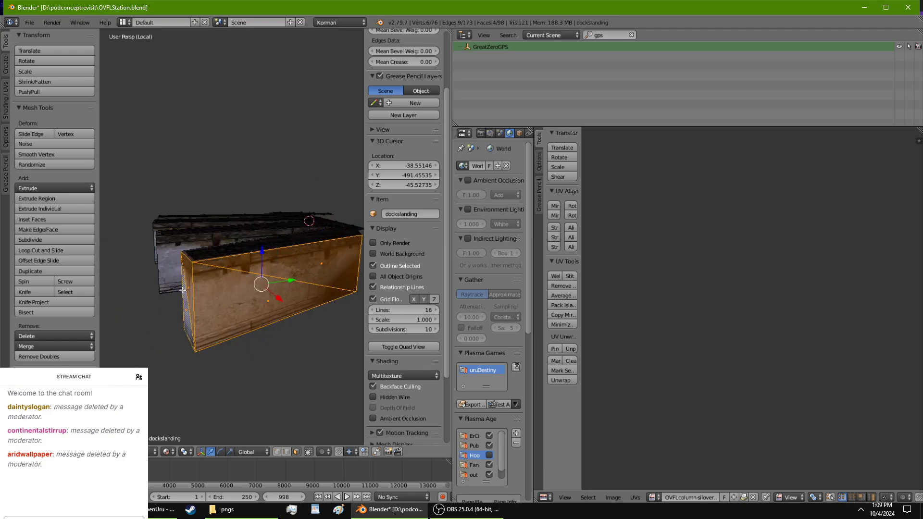
{"action": "middle_click_drag", "start_coordinate": [188, 306], "coordinate": [264, 288]}
{"action": "right_click", "coordinate": [256, 270], "text": "ctrl"}
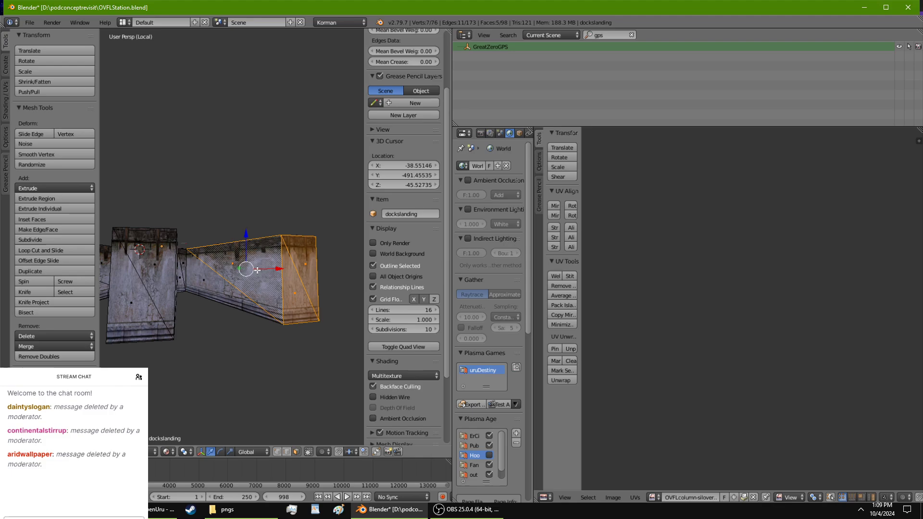
Step: Add the narrow inner end faces and the neighbouring long plaster walls to the face selection
{"action": "right_click", "coordinate": [182, 283], "text": "shift"}
{"action": "right_click", "coordinate": [184, 271], "text": "shift"}
{"action": "middle_click_drag", "start_coordinate": [184, 283], "coordinate": [199, 307]}
{"action": "right_click", "coordinate": [180, 299], "text": "shift"}
{"action": "right_click", "coordinate": [162, 300], "text": "shift"}
{"action": "right_click", "coordinate": [133, 300], "text": "shift"}
{"action": "right_click", "coordinate": [124, 305], "text": "shift"}
{"action": "right_click", "coordinate": [198, 311], "text": "shift"}
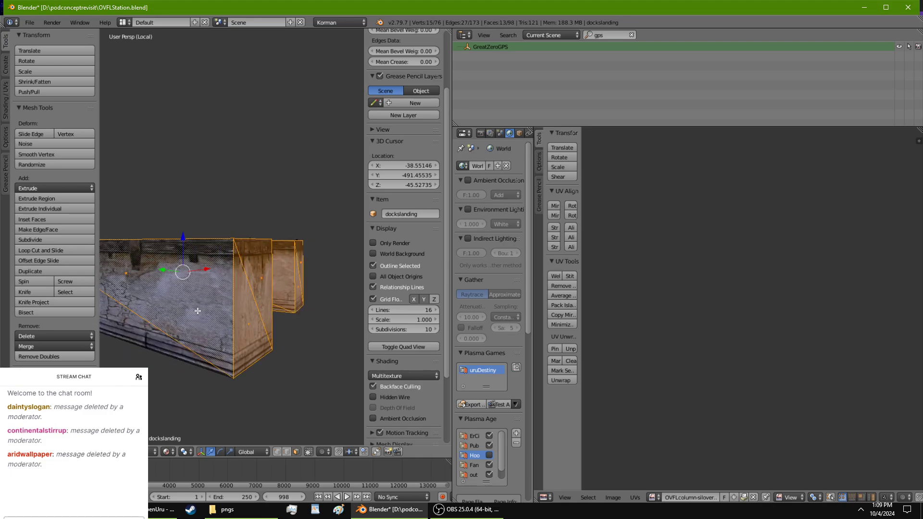
Step: Extend the selection around the landing with the further side walls and end faces in the plaster texture
{"action": "right_click", "coordinate": [130, 312], "text": "shift"}
{"action": "middle_click_drag", "start_coordinate": [131, 312], "coordinate": [194, 305]}
{"action": "right_click", "coordinate": [184, 292], "text": "shift"}
{"action": "right_click", "coordinate": [180, 284], "text": "shift"}
{"action": "right_click", "coordinate": [156, 283], "text": "shift"}
{"action": "right_click", "coordinate": [148, 280], "text": "shift"}
{"action": "middle_click_drag", "start_coordinate": [148, 280], "coordinate": [222, 323]}
{"action": "right_click", "coordinate": [216, 322], "text": "shift"}
{"action": "right_click", "coordinate": [259, 326], "text": "shift"}
{"action": "right_click", "coordinate": [259, 323], "text": "shift"}
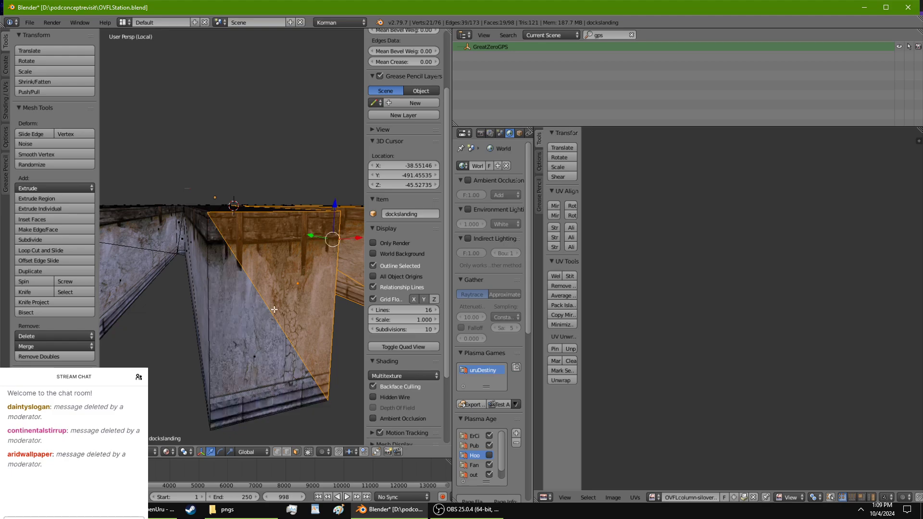
Step: Add the remaining triangles of the protruding block's end and side walls to the plaster wall selection
{"action": "right_click", "coordinate": [274, 309], "text": "shift"}
{"action": "right_click", "coordinate": [270, 310], "text": "shift"}
{"action": "right_click", "coordinate": [255, 316], "text": "shift"}
{"action": "middle_click_drag", "start_coordinate": [255, 316], "coordinate": [271, 315]}
{"action": "right_click", "coordinate": [247, 294], "text": "shift"}
{"action": "right_click", "coordinate": [164, 250], "text": "shift"}
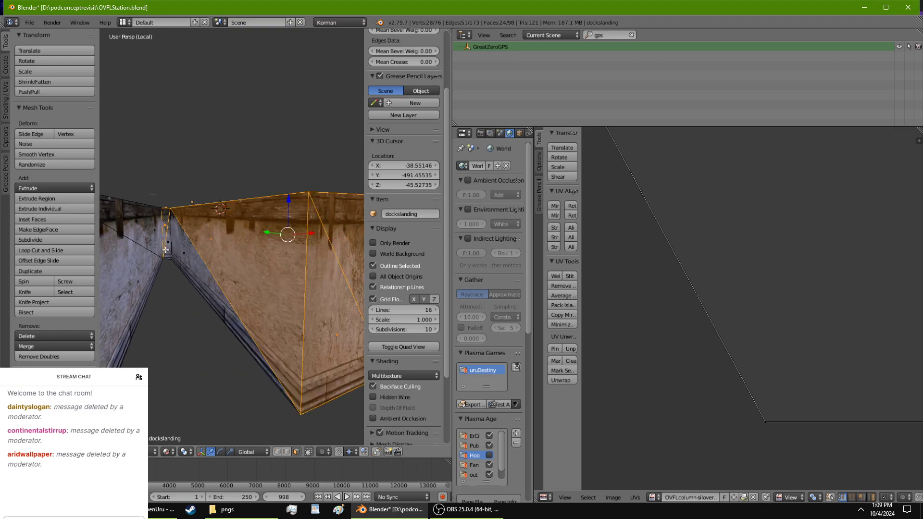
{"action": "right_click", "coordinate": [160, 246], "text": "shift"}
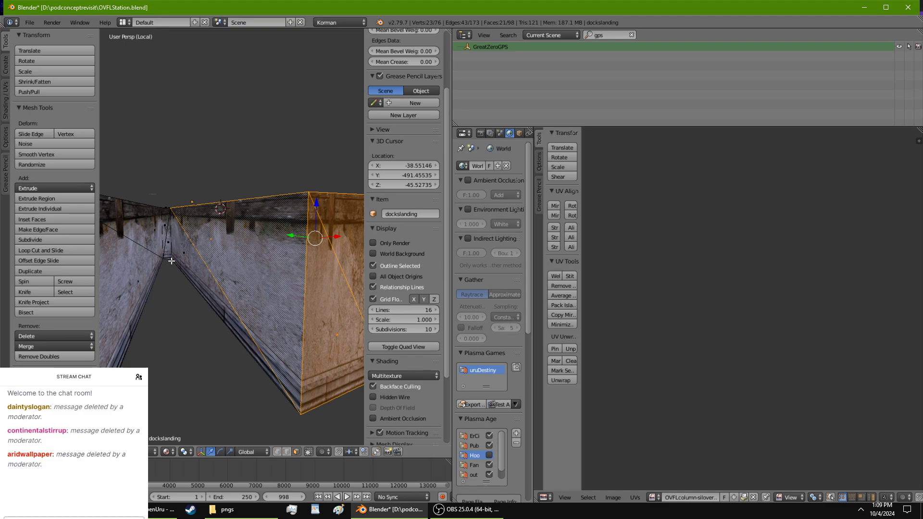
Step: Complete the plaster wall selection with the last inner side walls and the narrow wall joining them
{"action": "right_click", "coordinate": [171, 261], "text": "shift"}
{"action": "right_click", "coordinate": [141, 265], "text": "shift"}
{"action": "middle_click_drag", "start_coordinate": [142, 265], "coordinate": [212, 250]}
{"action": "right_click", "coordinate": [287, 275], "text": "shift"}
{"action": "right_click", "coordinate": [265, 276], "text": "shift"}
{"action": "right_click", "coordinate": [212, 274], "text": "shift"}
{"action": "middle_click_drag", "start_coordinate": [156, 260], "coordinate": [119, 250]}
{"action": "right_click", "coordinate": [151, 227], "text": "shift"}
{"action": "right_click", "coordinate": [137, 200], "text": "shift"}
{"action": "right_click", "coordinate": [130, 220], "text": "shift"}
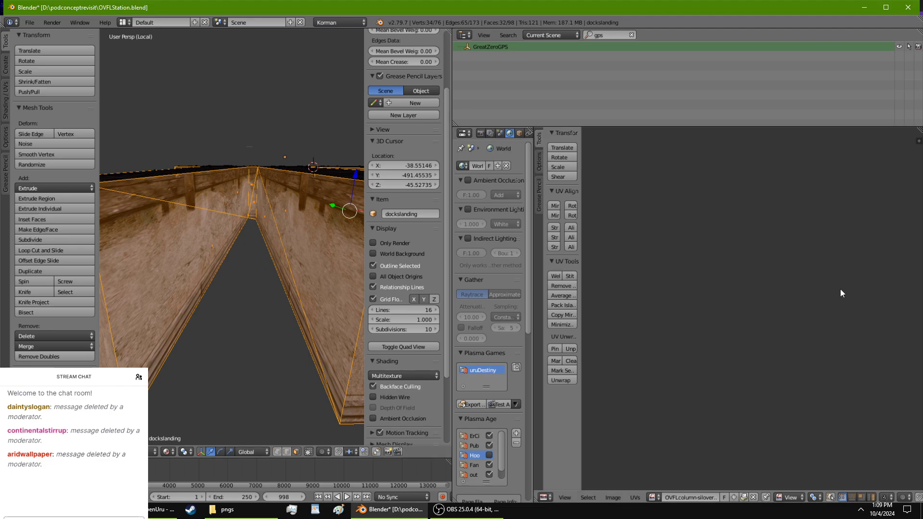
Step: Select all UVs of the chosen plaster walls and scale them along X to about 4.5
{"action": "middle_click_drag", "start_coordinate": [911, 302], "coordinate": [611, 361]}
{"action": "scroll", "coordinate": [776, 317], "scroll_direction": "down", "scroll_amount": 4}
{"action": "scroll", "coordinate": [777, 318], "scroll_direction": "up", "scroll_amount": 2}
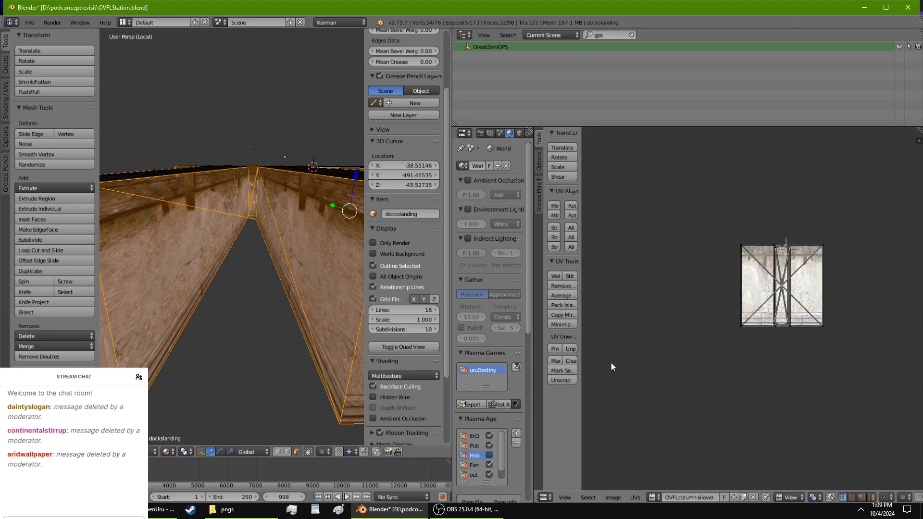
{"action": "key", "text": "a"}
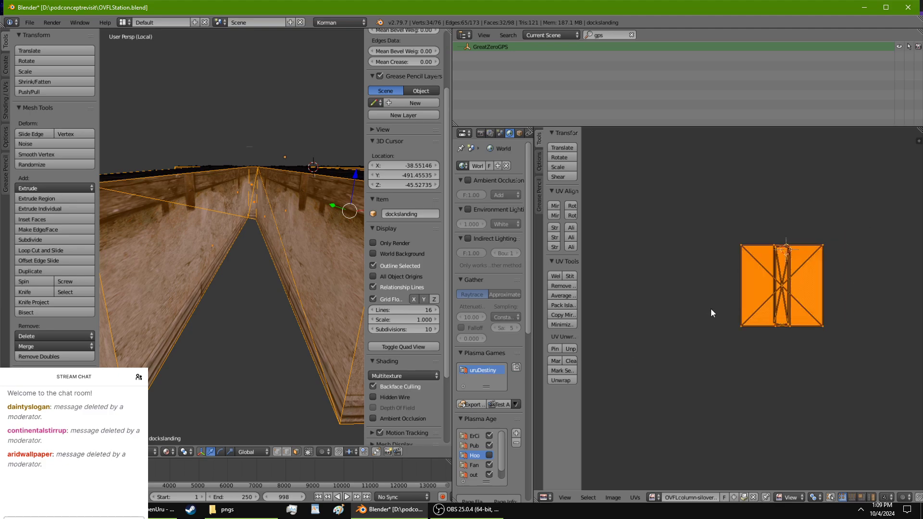
{"action": "key", "text": "s"}
{"action": "key", "text": "x"}
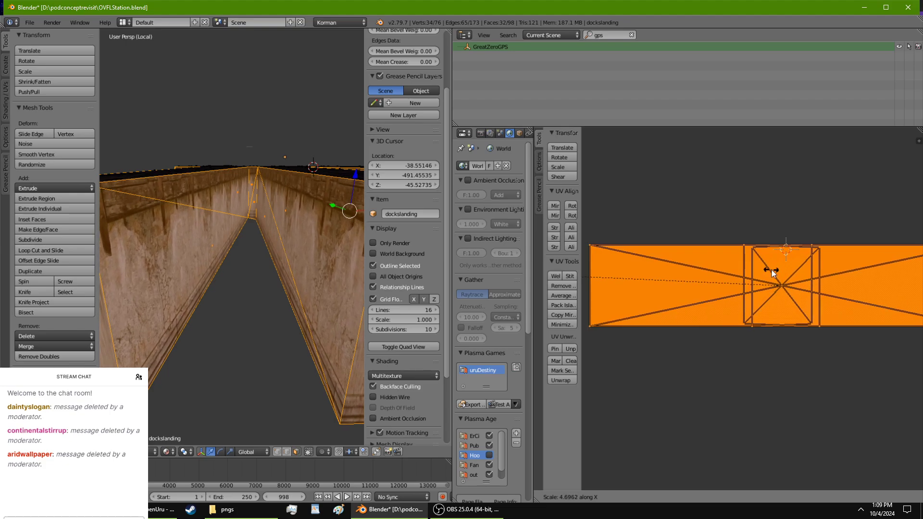
{"action": "left_click", "coordinate": [786, 272]}
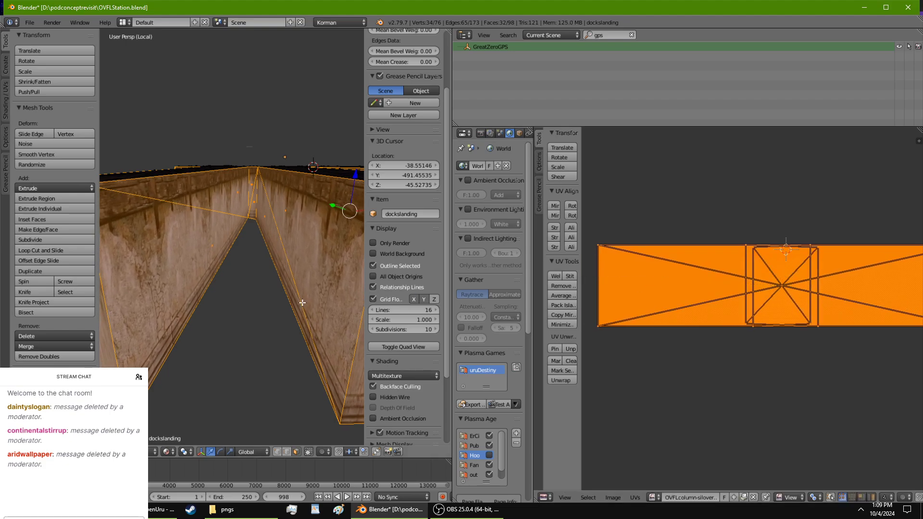
Step: Select only the short end walls whose plaster texture is horizontally squeezed, taking both triangles of each
{"action": "middle_click_drag", "start_coordinate": [302, 303], "coordinate": [236, 227]}
{"action": "right_click", "coordinate": [219, 260]}
{"action": "right_click", "coordinate": [179, 213], "text": "shift"}
{"action": "right_click", "coordinate": [184, 196], "text": "shift"}
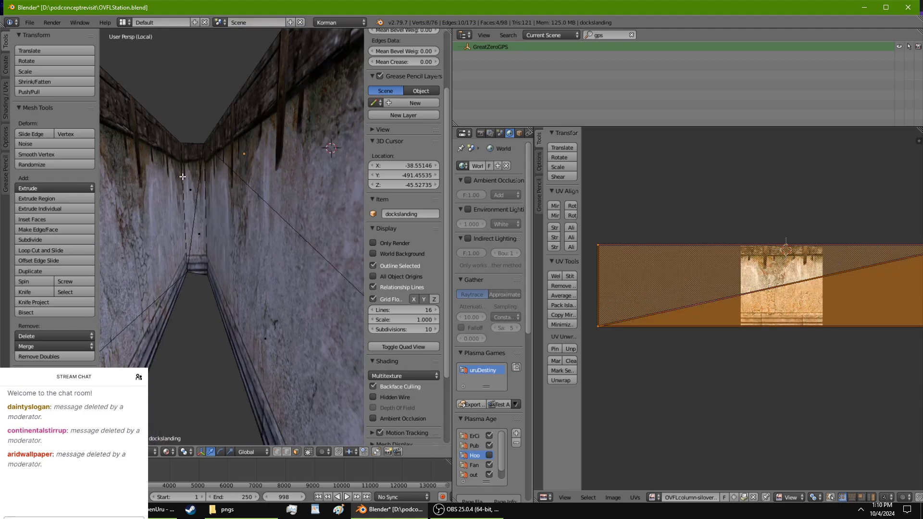
{"action": "middle_click_drag", "start_coordinate": [199, 196], "coordinate": [184, 250]}
{"action": "right_click", "coordinate": [184, 249], "text": "shift"}
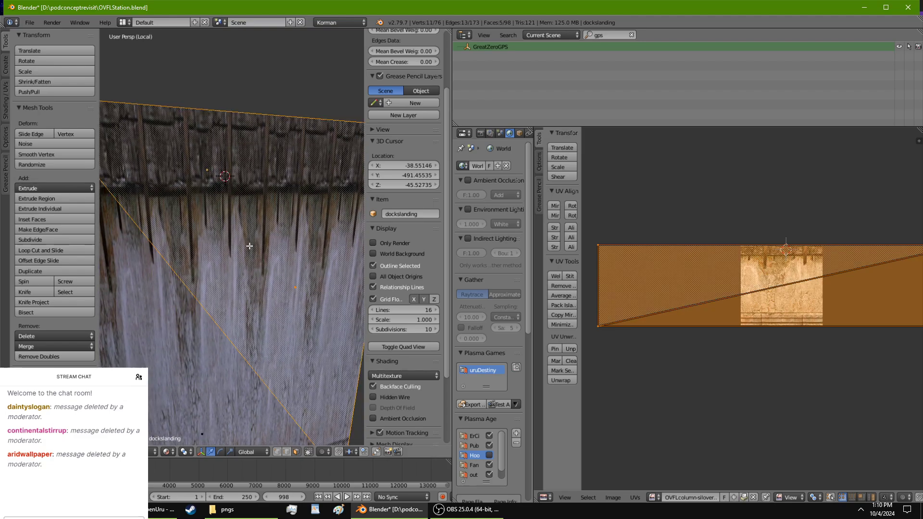
{"action": "right_click", "coordinate": [224, 324], "text": "shift"}
{"action": "middle_click_drag", "start_coordinate": [265, 321], "coordinate": [114, 310]}
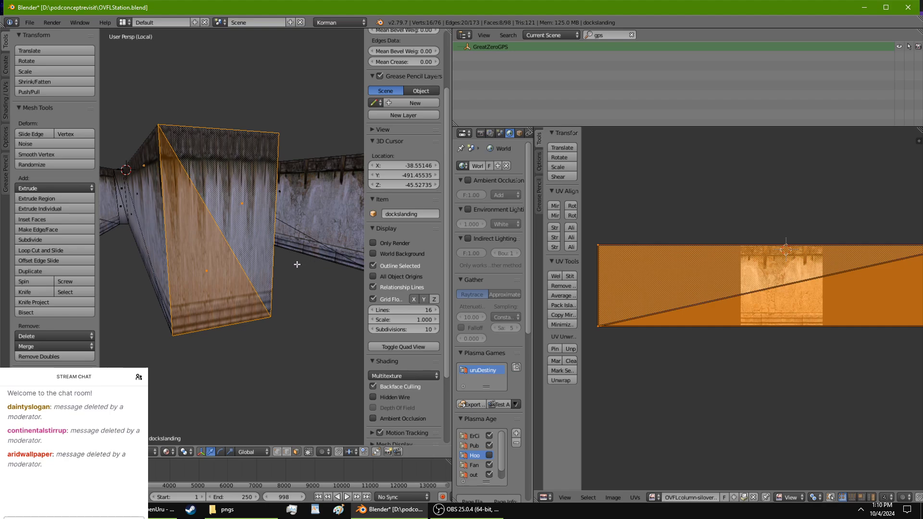
Step: Add both triangles of the remaining short plaster end wall to the selection and shrink the selected walls' UVs along X
{"action": "middle_click_drag", "start_coordinate": [297, 264], "coordinate": [155, 279]}
{"action": "right_click", "coordinate": [190, 241], "text": "shift"}
{"action": "right_click", "coordinate": [191, 241], "text": "shift"}
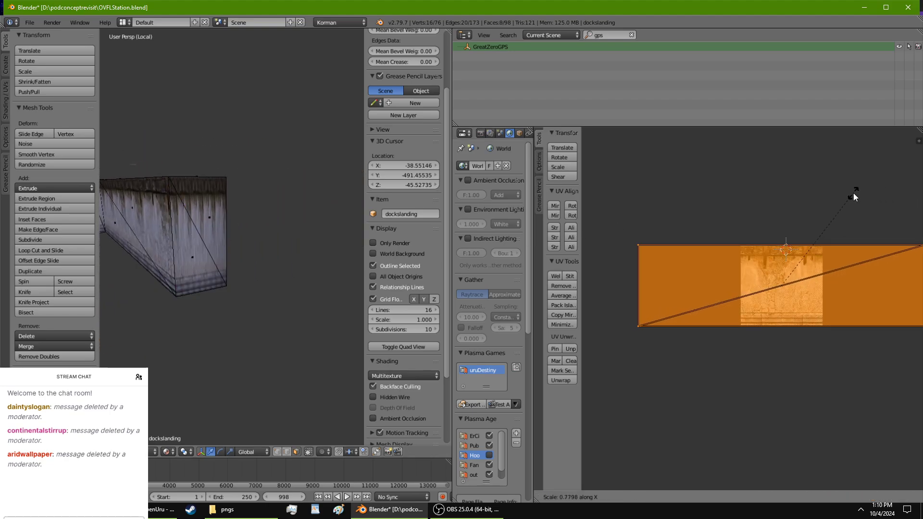
{"action": "right_click", "coordinate": [189, 242], "text": "shift"}
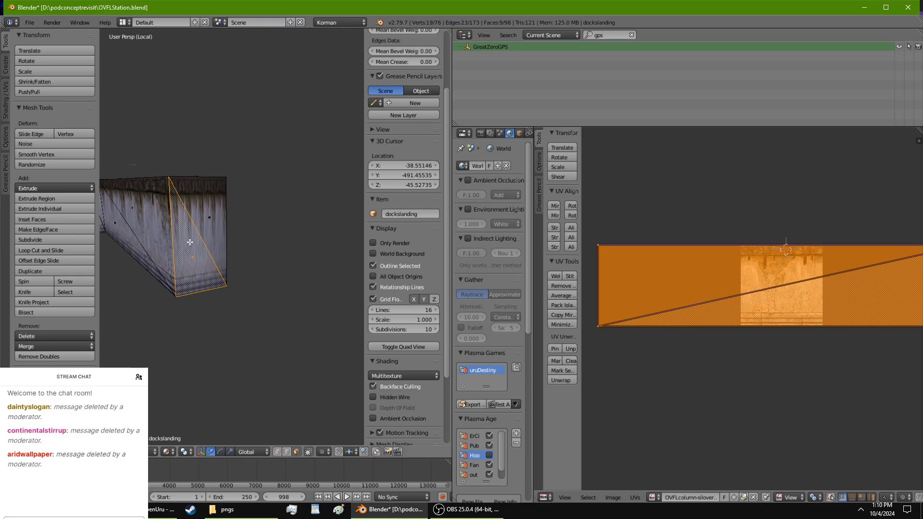
{"action": "right_click", "coordinate": [212, 217], "text": "shift"}
{"action": "key", "text": "s"}
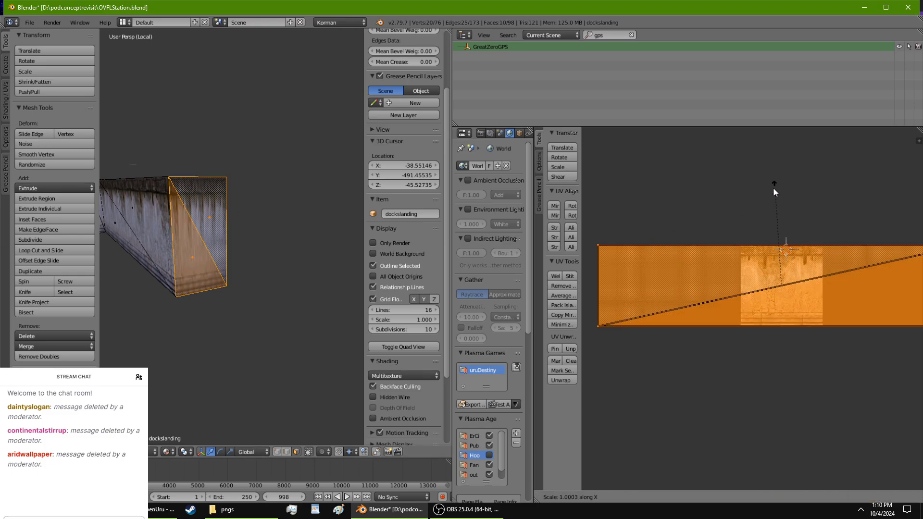
{"action": "key", "text": "x"}
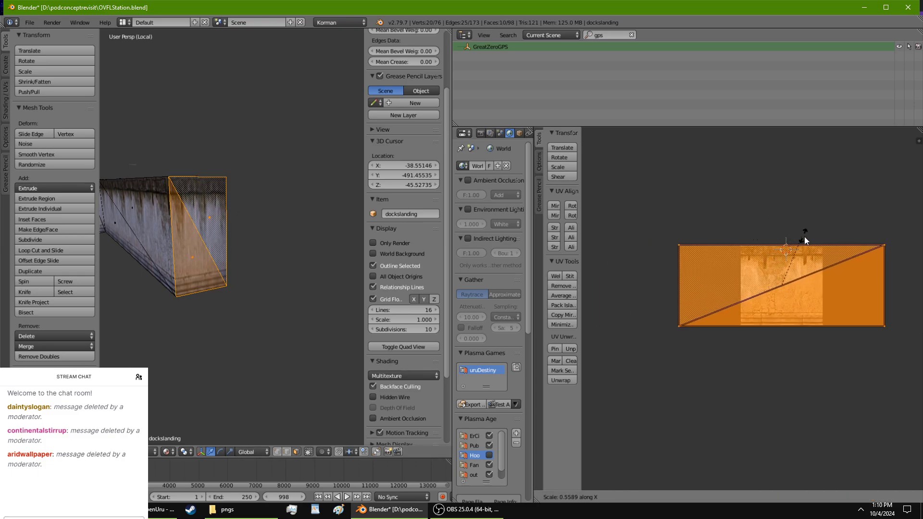
{"action": "left_click", "coordinate": [813, 273]}
Step: Select the red border strip along the floor's edge and rotate all its UVs by 180 degrees
{"action": "middle_click_drag", "start_coordinate": [278, 284], "coordinate": [289, 262]}
{"action": "middle_click_drag", "start_coordinate": [239, 280], "coordinate": [188, 292]}
{"action": "right_click", "coordinate": [257, 321]}
{"action": "scroll", "coordinate": [188, 293], "scroll_direction": "up", "scroll_amount": 2}
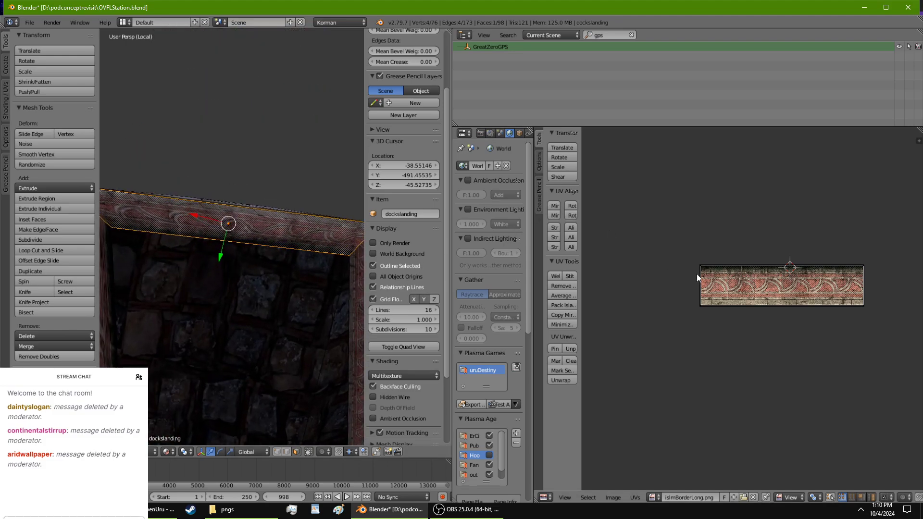
{"action": "key", "text": "a"}
{"action": "left_click", "coordinate": [570, 209]}
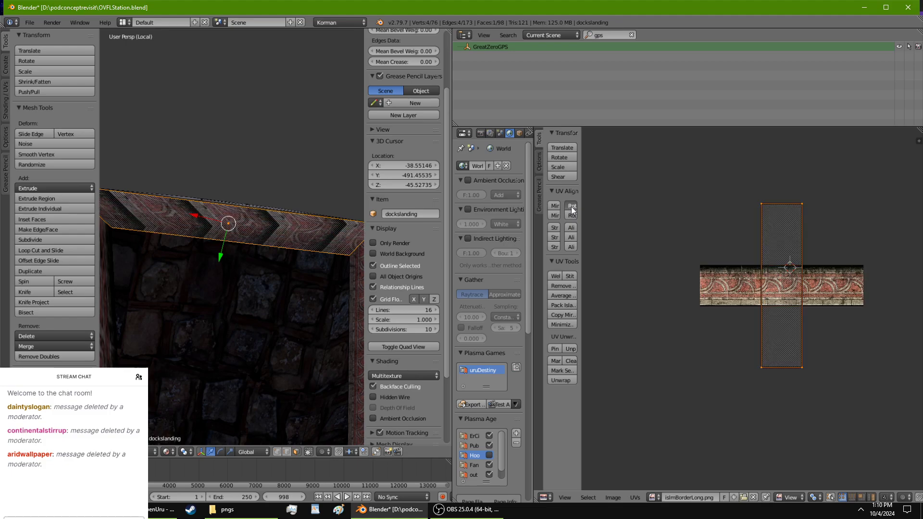
{"action": "left_click", "coordinate": [570, 209]}
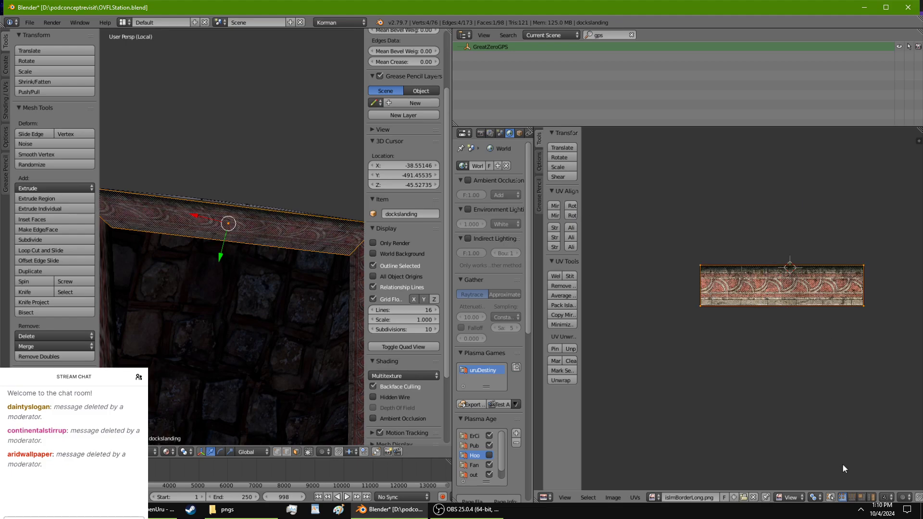
Step: In edge selection mode, narrow the strip's lower UV edge for mitred ends and stretch the whole UV island along X
{"action": "left_click", "coordinate": [849, 498]}
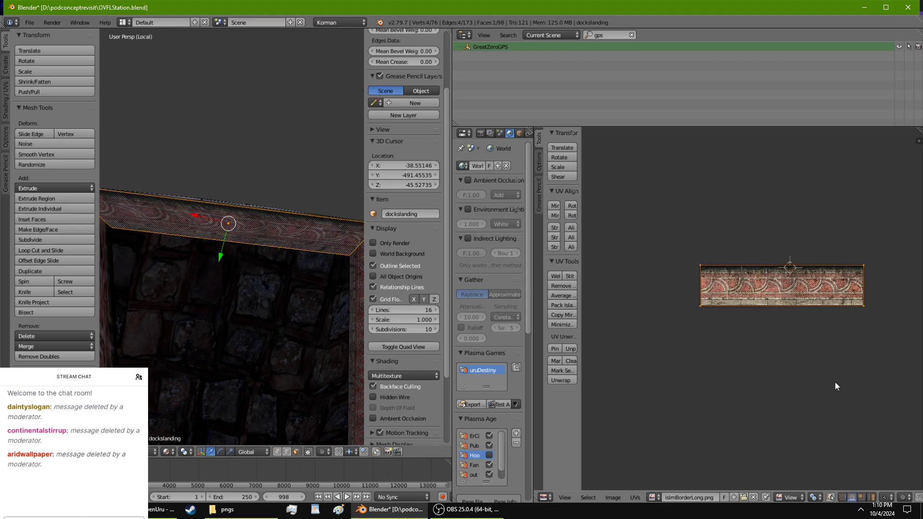
{"action": "right_click", "coordinate": [820, 304]}
{"action": "key", "text": "s"}
{"action": "key", "text": "x"}
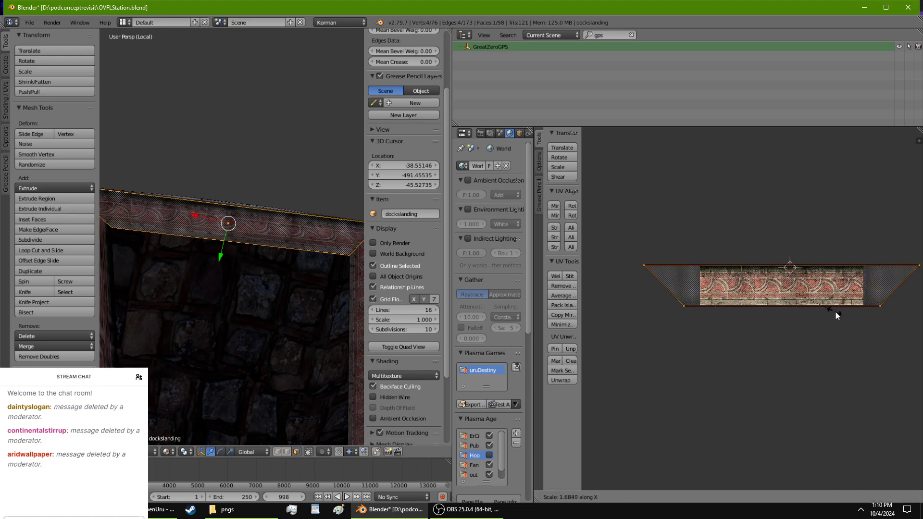
{"action": "left_click", "coordinate": [856, 317]}
Step: Fine-tune the strip's UVs along X by about 1.02 so the pattern meets the neighbouring strip at the mitred corner
{"action": "middle_click_drag", "start_coordinate": [360, 311], "coordinate": [305, 298], "text": "shift"}
{"action": "scroll", "coordinate": [321, 301], "scroll_direction": "up", "scroll_amount": 4}
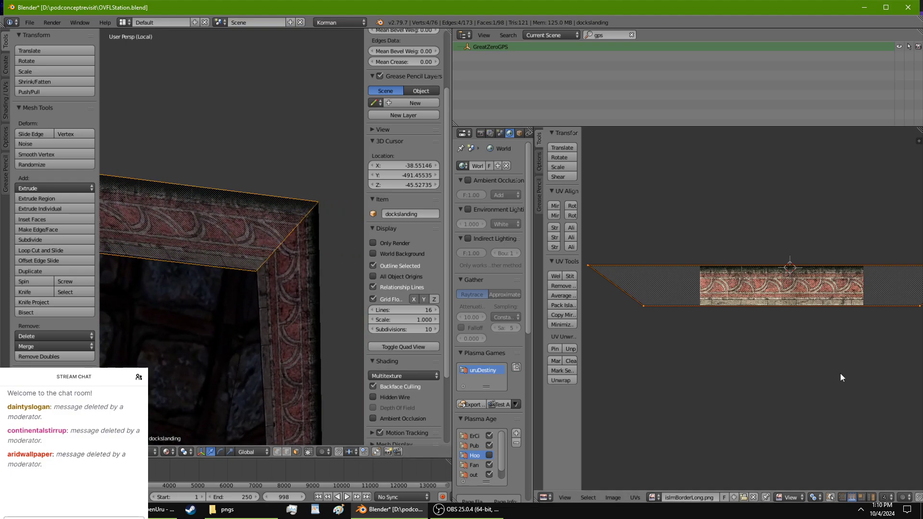
{"action": "key", "text": "s"}
{"action": "key", "text": "x"}
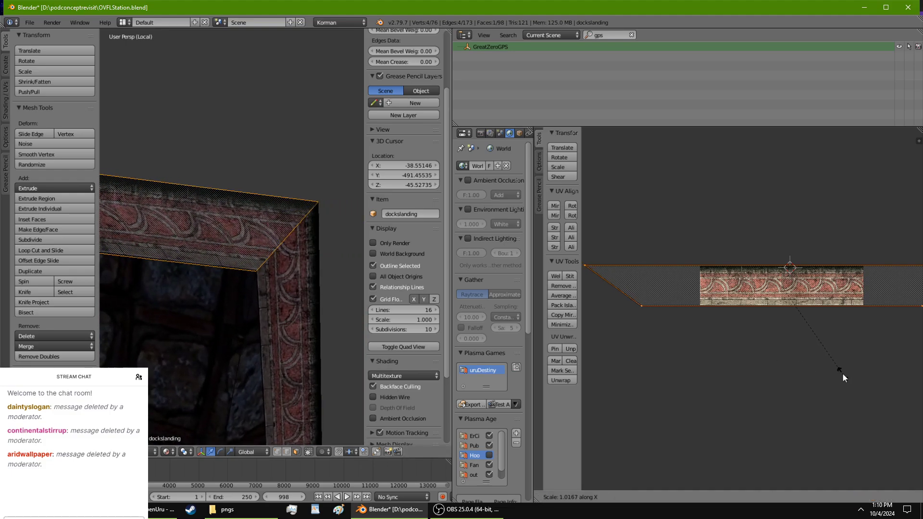
{"action": "left_click", "coordinate": [842, 373]}
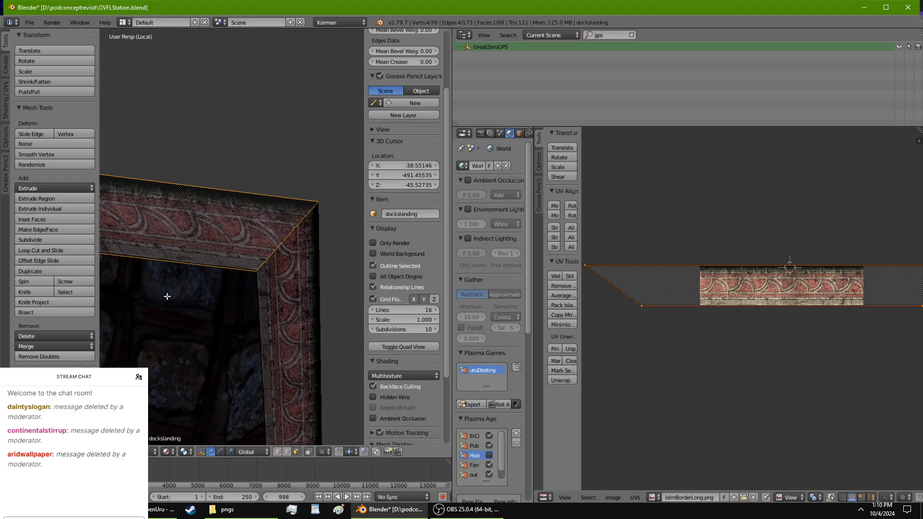
Step: Select the next red border strip with stretched texture and rotate its UVs by 180 degrees
{"action": "middle_click_drag", "start_coordinate": [176, 297], "coordinate": [241, 274]}
{"action": "right_click", "coordinate": [223, 256]}
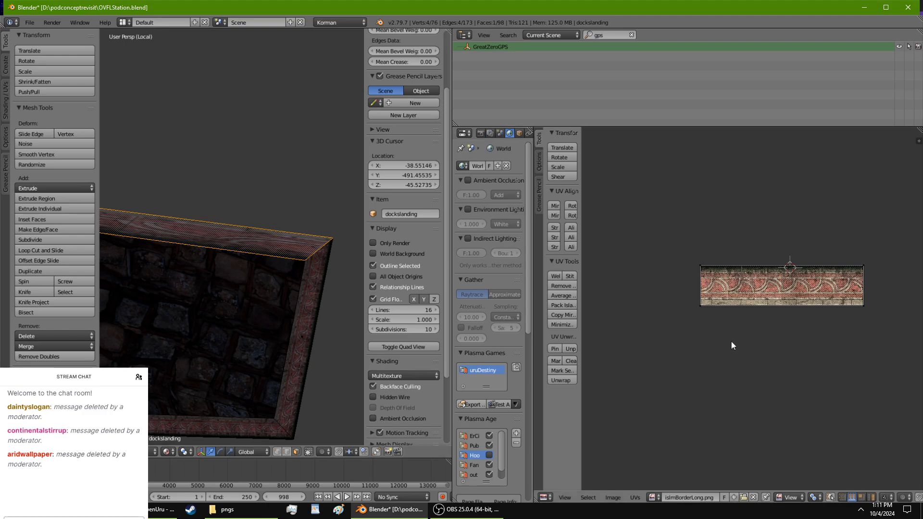
{"action": "key", "text": "a"}
{"action": "left_click", "coordinate": [572, 205]}
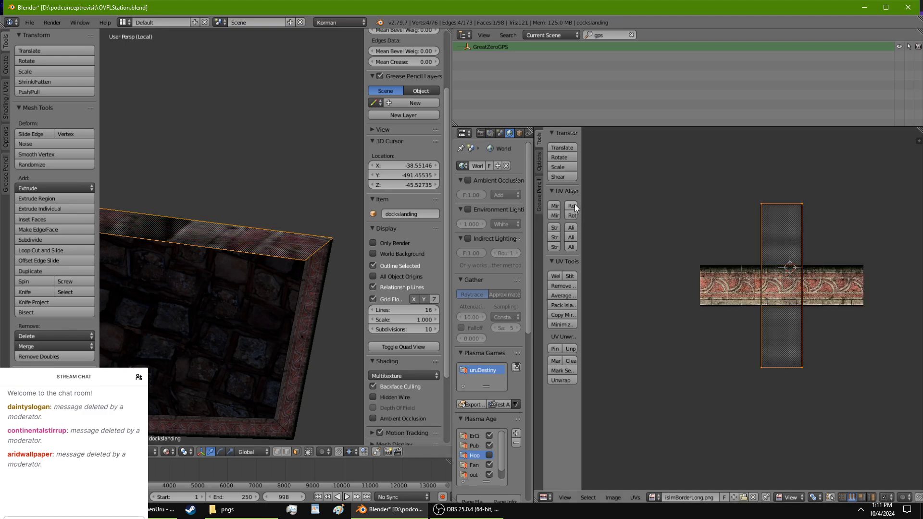
{"action": "left_click", "coordinate": [572, 205]}
Step: Stretch this strip's UVs along X until its red pattern has the same proportions as the other borders
{"action": "middle_click_drag", "start_coordinate": [187, 317], "coordinate": [207, 358]}
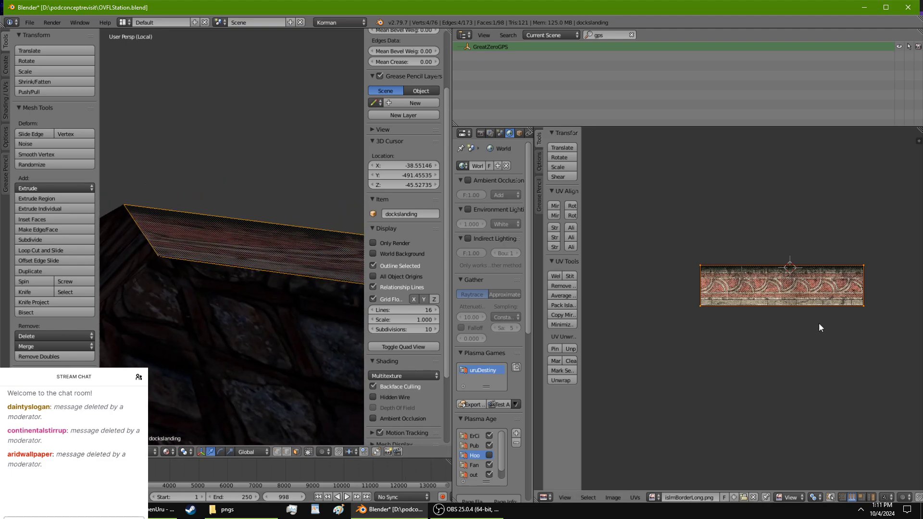
{"action": "key", "text": "s"}
{"action": "key", "text": "x"}
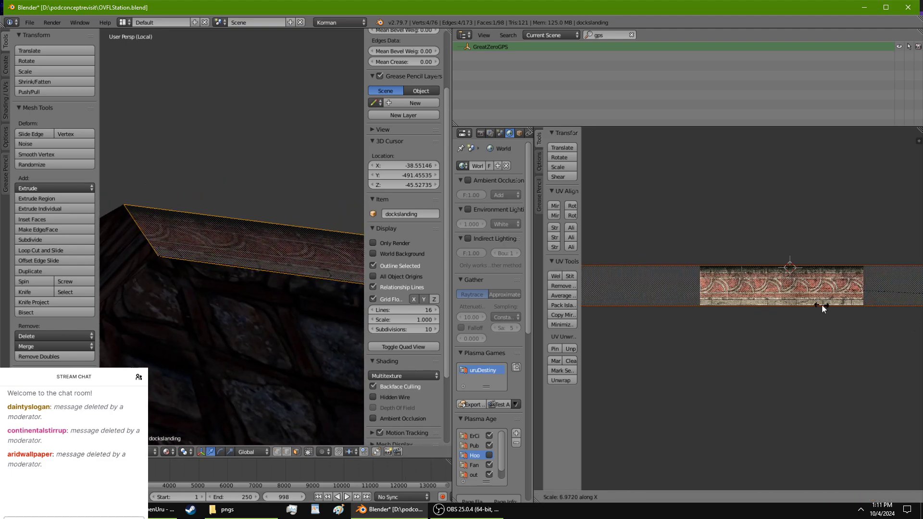
{"action": "left_click", "coordinate": [602, 315]}
Step: Align the strip's pattern at the mitred corner by scaling its UVs along X by about 0.93, then about 1.03
{"action": "middle_click_drag", "start_coordinate": [247, 259], "coordinate": [149, 226]}
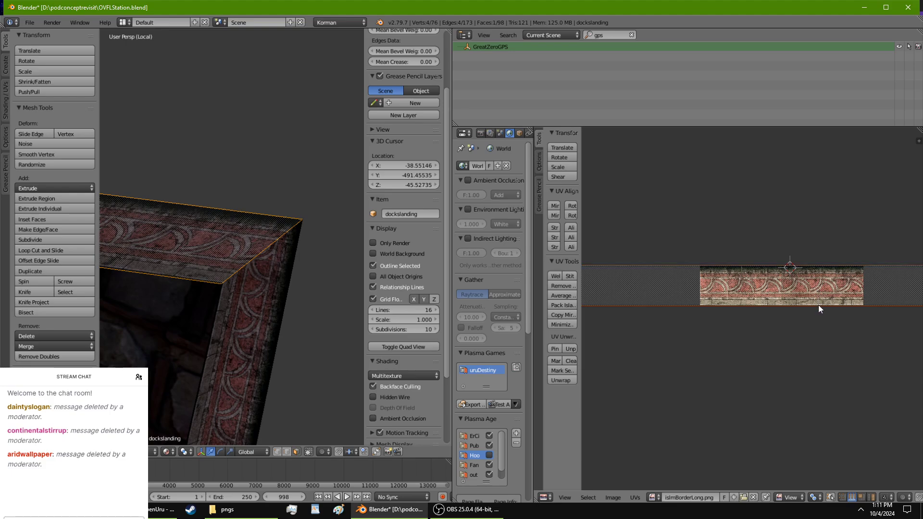
{"action": "key", "text": "s"}
{"action": "key", "text": "x"}
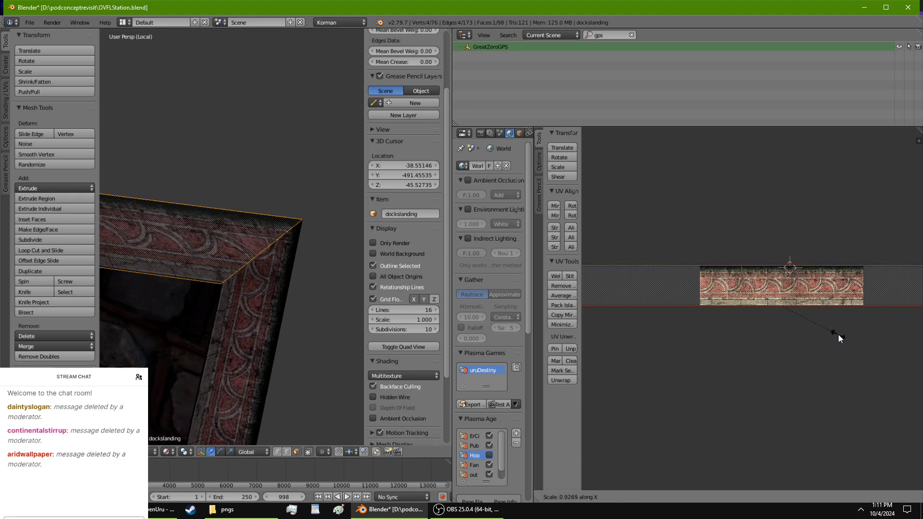
{"action": "left_click", "coordinate": [840, 335]}
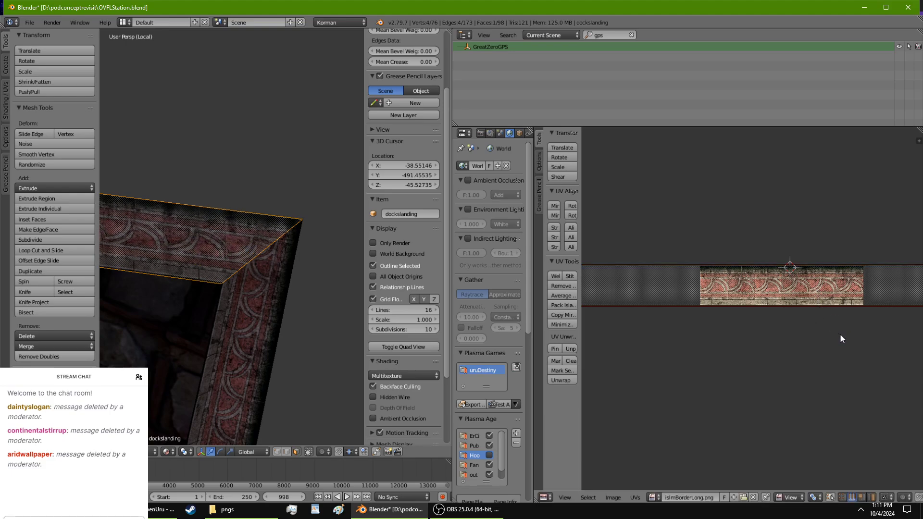
{"action": "key", "text": "s"}
{"action": "key", "text": "x"}
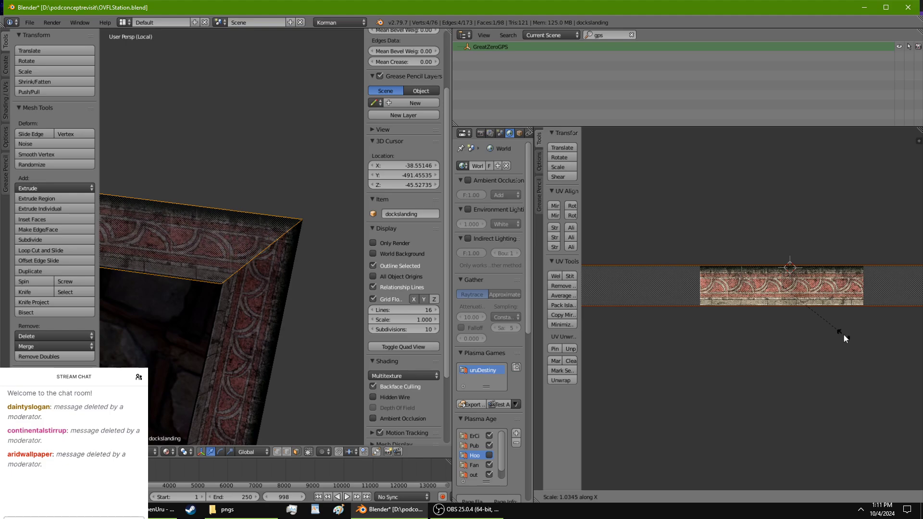
{"action": "left_click", "coordinate": [842, 333]}
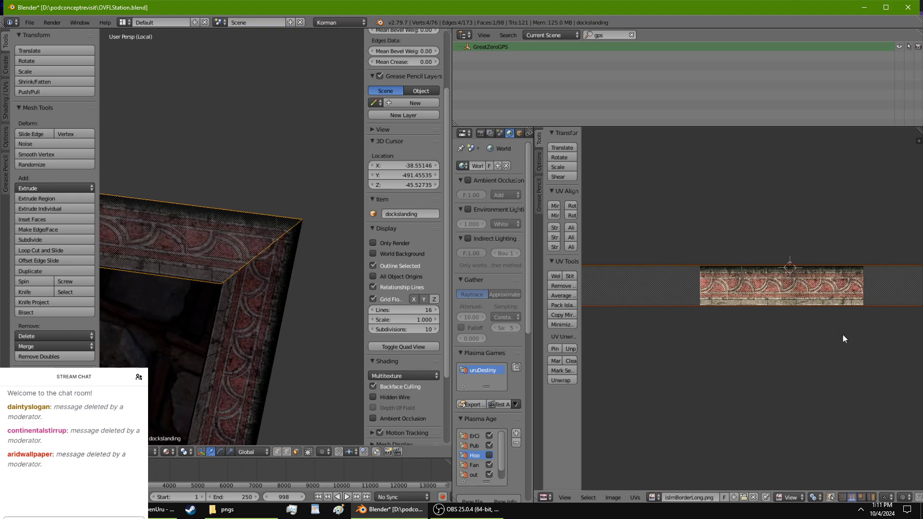
Step: Select the cobbled floor faces of the first outer dock finger and the adjoining triangles at its base
{"action": "scroll", "coordinate": [283, 306], "scroll_direction": "down", "scroll_amount": 5}
{"action": "middle_click_drag", "start_coordinate": [260, 283], "coordinate": [323, 325], "text": "shift"}
{"action": "scroll", "coordinate": [285, 314], "scroll_direction": "up", "scroll_amount": 5}
{"action": "right_click", "coordinate": [315, 320]}
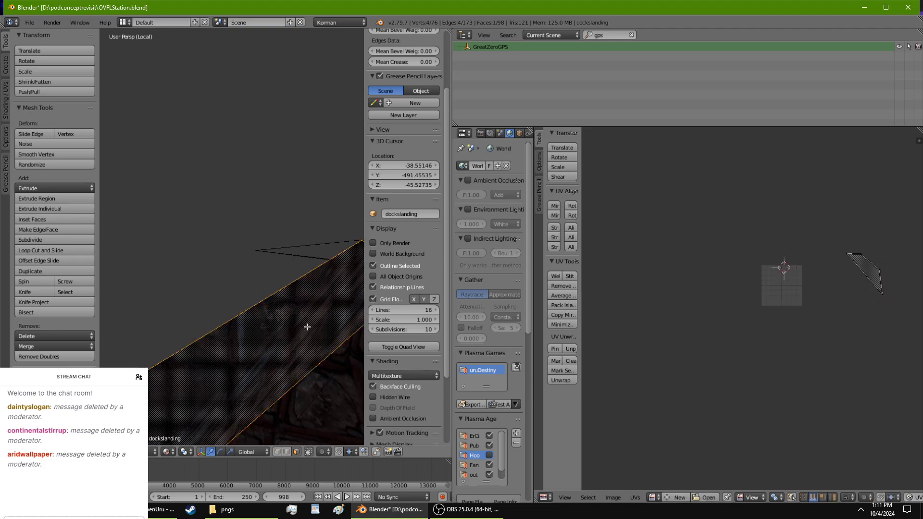
{"action": "scroll", "coordinate": [307, 326], "scroll_direction": "down", "scroll_amount": 7}
{"action": "right_click", "coordinate": [260, 285], "text": "ctrl"}
{"action": "right_click", "coordinate": [343, 259], "text": "ctrl"}
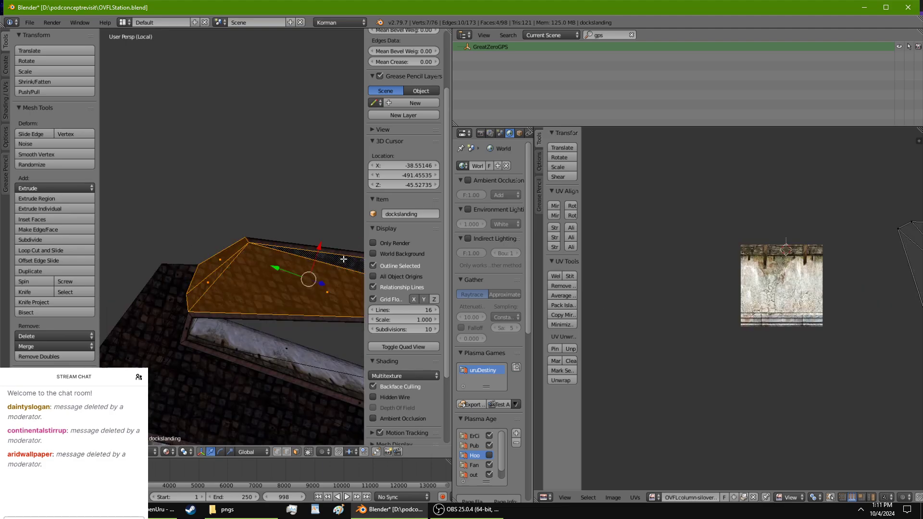
{"action": "right_click", "coordinate": [145, 356], "text": "ctrl"}
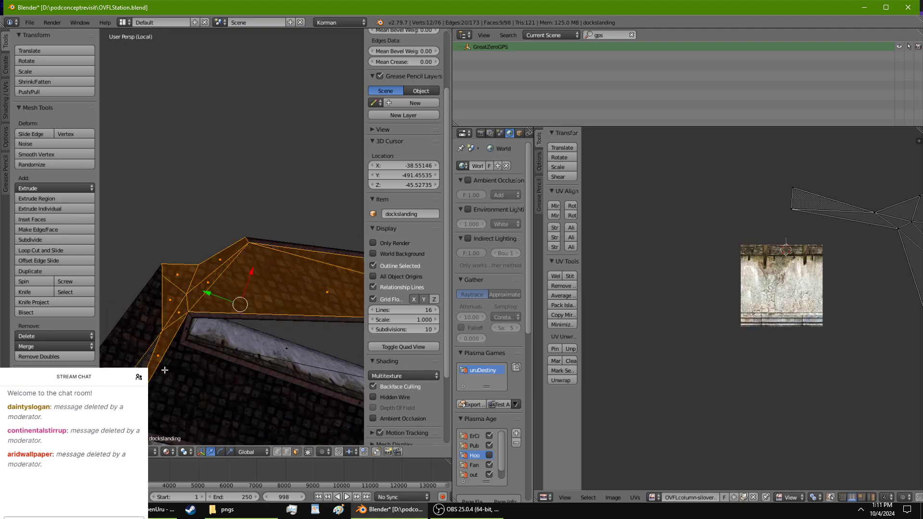
Step: Add the second dock finger's floor and the surrounding triangles of the connecting walkway to the selection
{"action": "right_click", "coordinate": [165, 370], "text": "ctrl"}
{"action": "right_click", "coordinate": [132, 319], "text": "ctrl"}
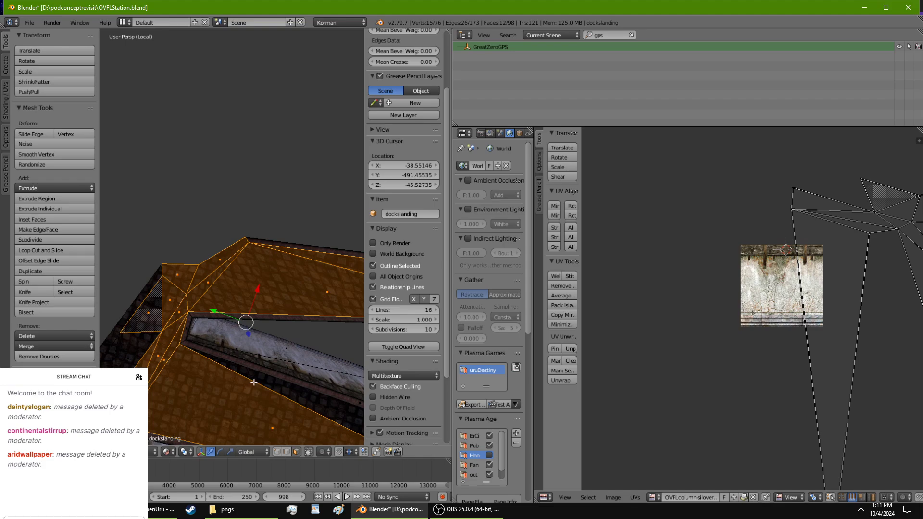
{"action": "right_click", "coordinate": [209, 349], "text": "ctrl"}
{"action": "right_click", "coordinate": [153, 286], "text": "ctrl"}
{"action": "right_click", "coordinate": [125, 357], "text": "ctrl"}
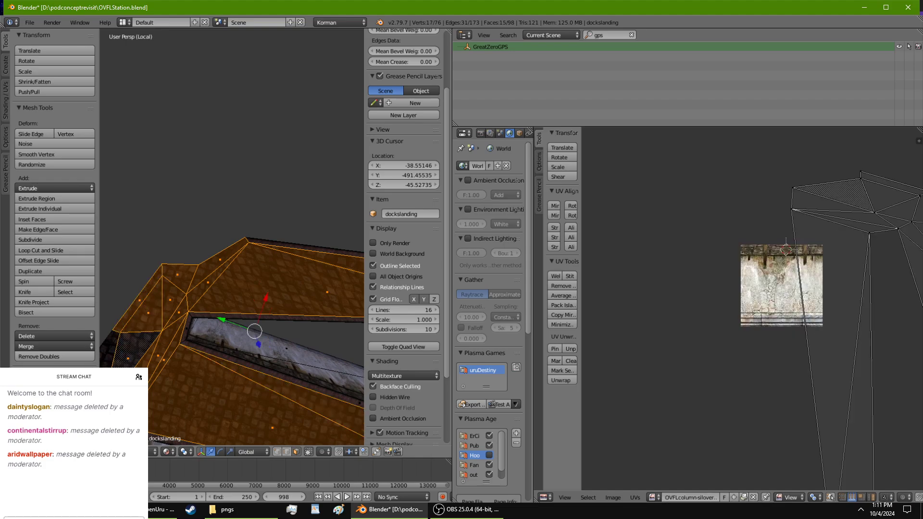
{"action": "middle_click_drag", "start_coordinate": [105, 384], "coordinate": [165, 333], "text": "shift"}
{"action": "right_click", "coordinate": [167, 320], "text": "ctrl"}
{"action": "right_click", "coordinate": [157, 371], "text": "ctrl"}
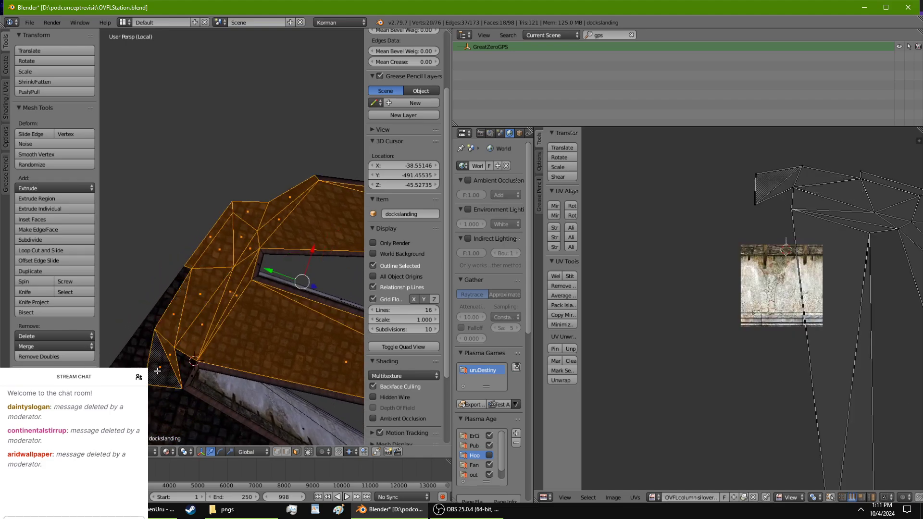
{"action": "right_click", "coordinate": [165, 303], "text": "ctrl"}
{"action": "right_click", "coordinate": [159, 391], "text": "ctrl"}
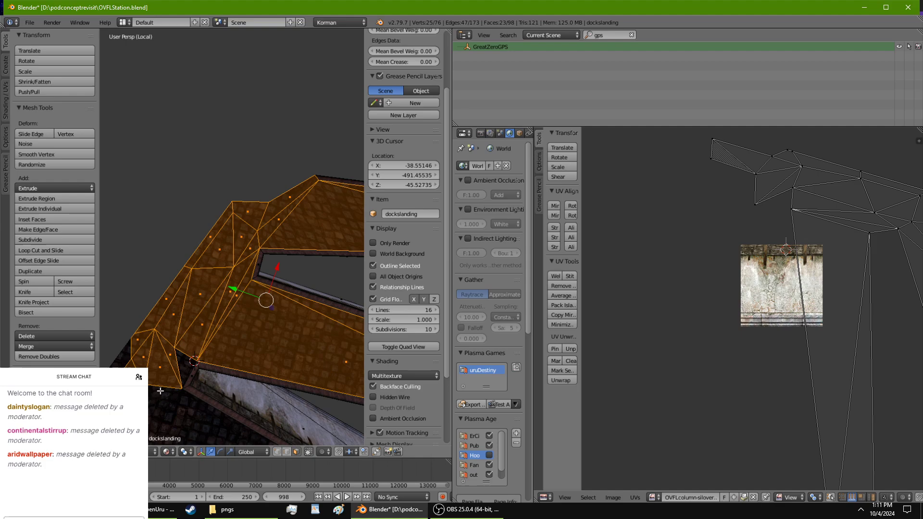
{"action": "right_click", "coordinate": [185, 362], "text": "ctrl"}
Step: Add the third dock finger's floor faces and the walkway triangles at its base to the selection
{"action": "middle_click_drag", "start_coordinate": [161, 382], "coordinate": [179, 304], "text": "shift"}
{"action": "right_click", "coordinate": [179, 303], "text": "ctrl"}
{"action": "right_click", "coordinate": [256, 337], "text": "ctrl"}
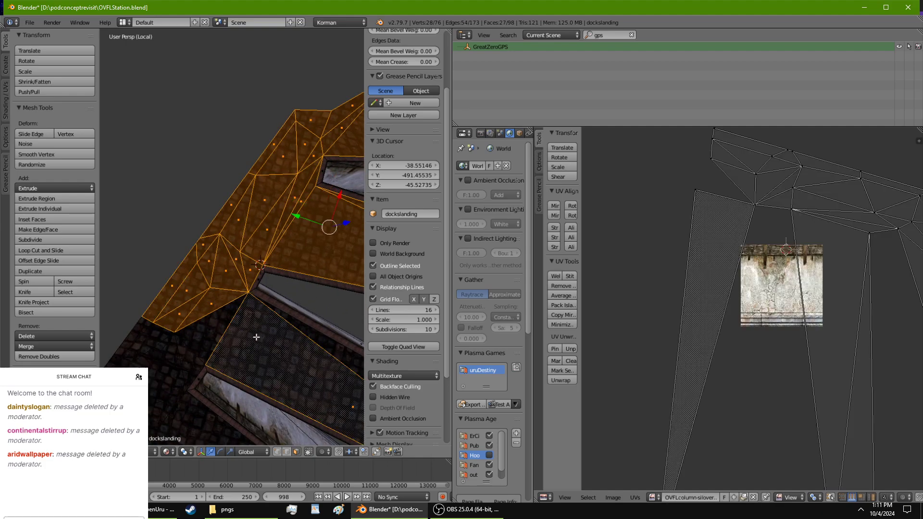
{"action": "right_click", "coordinate": [337, 345], "text": "shift"}
{"action": "right_click", "coordinate": [214, 333], "text": "shift"}
{"action": "right_click", "coordinate": [185, 359], "text": "shift"}
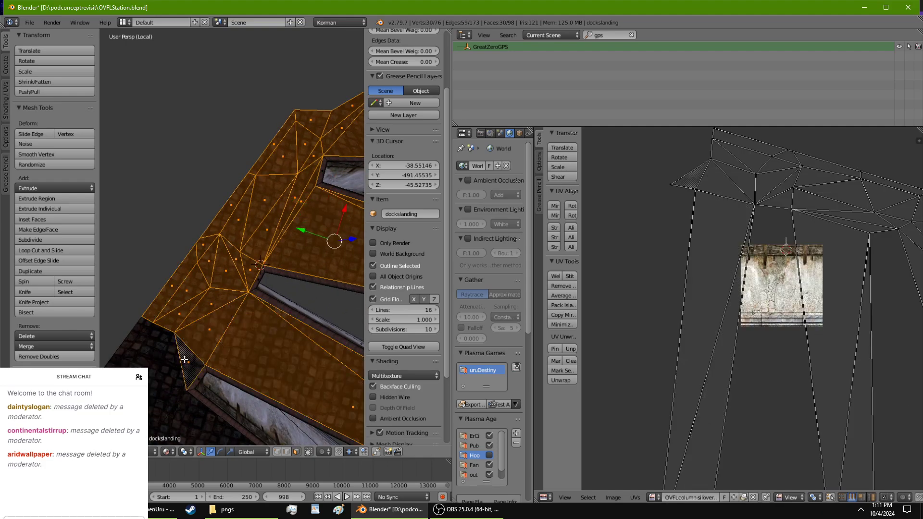
{"action": "right_click", "coordinate": [168, 378], "text": "shift"}
{"action": "right_click", "coordinate": [160, 354], "text": "shift"}
Step: Extend the floor selection with the fourth dock finger and the walkway triangles beside it
{"action": "middle_click_drag", "start_coordinate": [173, 398], "coordinate": [211, 332], "text": "shift"}
{"action": "right_click", "coordinate": [229, 328], "text": "shift"}
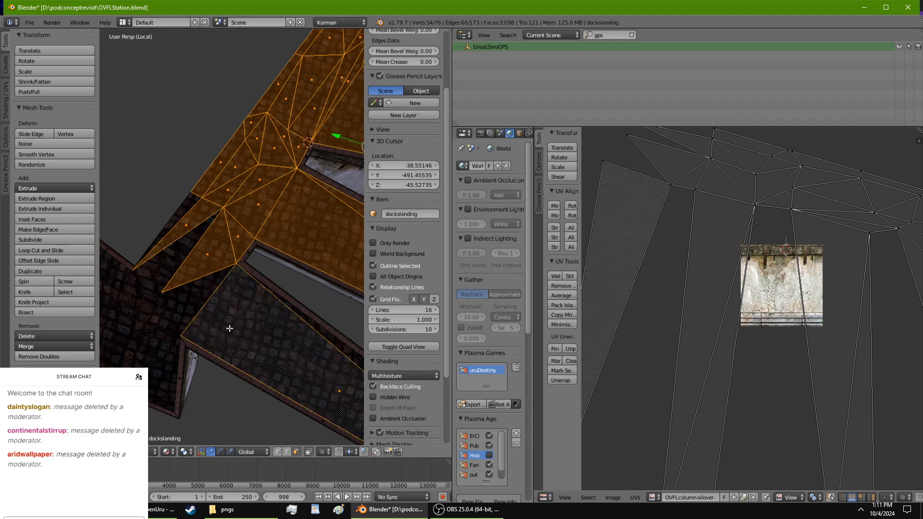
{"action": "right_click", "coordinate": [343, 351], "text": "shift"}
{"action": "right_click", "coordinate": [215, 300], "text": "shift"}
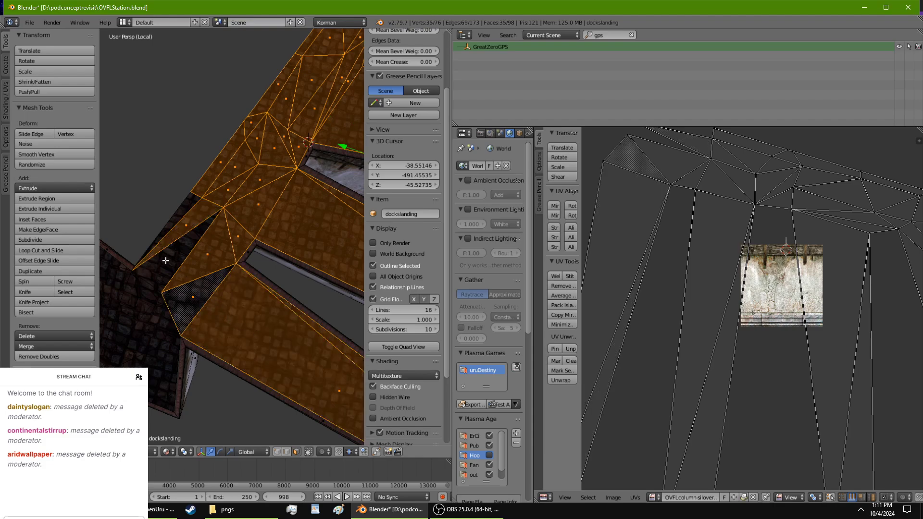
{"action": "right_click", "coordinate": [165, 250], "text": "shift"}
{"action": "right_click", "coordinate": [165, 238], "text": "shift"}
Step: Complete the floor selection with the remaining faces of the angular platform at the walkway's end
{"action": "middle_click_drag", "start_coordinate": [165, 237], "coordinate": [215, 271], "text": "shift"}
{"action": "right_click", "coordinate": [215, 270], "text": "shift"}
{"action": "right_click", "coordinate": [175, 245], "text": "shift"}
{"action": "right_click", "coordinate": [223, 317], "text": "shift"}
{"action": "right_click", "coordinate": [257, 367], "text": "shift"}
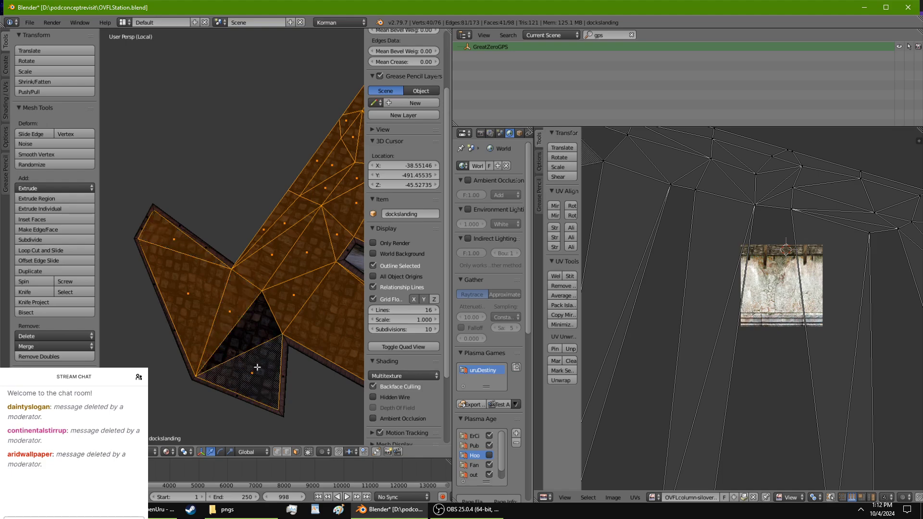
{"action": "right_click", "coordinate": [247, 341], "text": "shift"}
Step: Triangulate all selected cobbled floor faces of the landing
{"action": "middle_click_drag", "start_coordinate": [248, 341], "coordinate": [129, 321]}
{"action": "scroll", "coordinate": [138, 319], "scroll_direction": "up", "scroll_amount": 4}
{"action": "scroll", "coordinate": [280, 239], "scroll_direction": "down", "scroll_amount": 5}
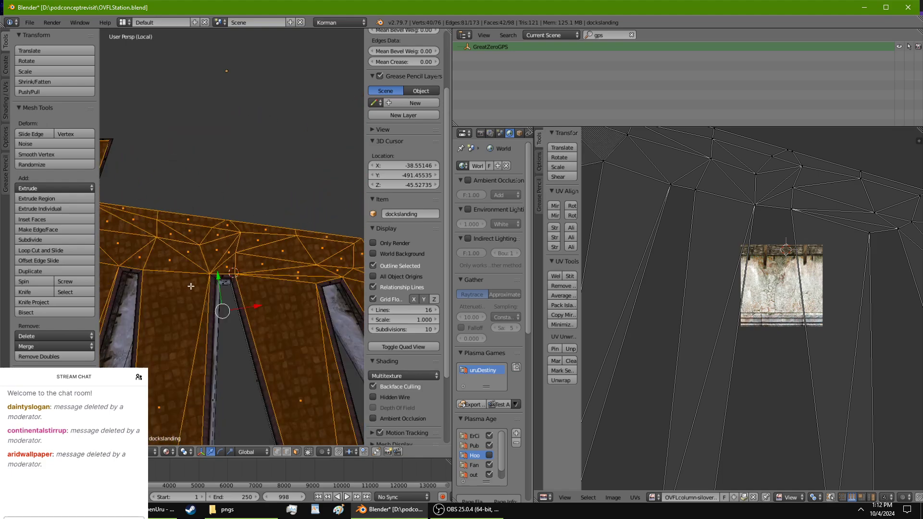
{"action": "scroll", "coordinate": [278, 238], "scroll_direction": "down", "scroll_amount": 1}
{"action": "key", "text": "ctrl+t"}
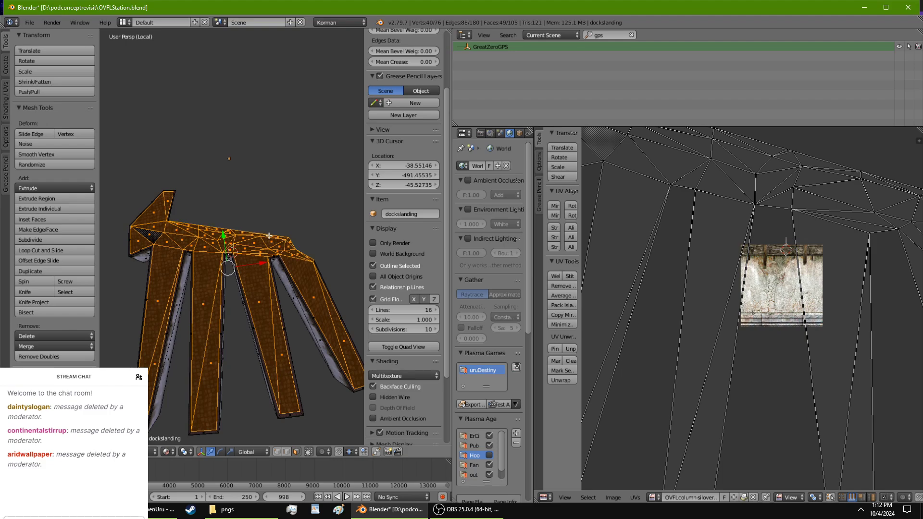
Step: Try resetting the UVs of all the landing's cobbled floor faces and remapping them with Smart UV Project
{"action": "scroll", "coordinate": [269, 235], "scroll_direction": "up", "scroll_amount": 5}
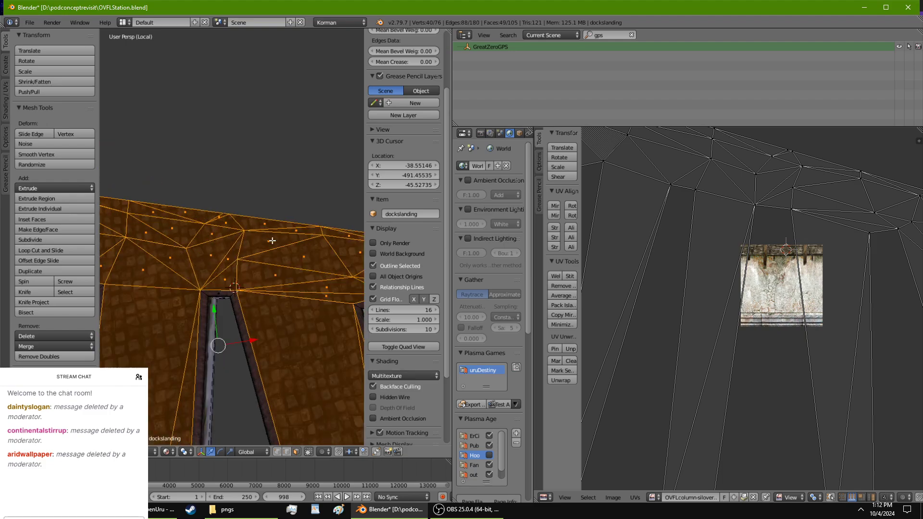
{"action": "key", "text": "a"}
{"action": "key", "text": "a"}
{"action": "key", "text": "a"}
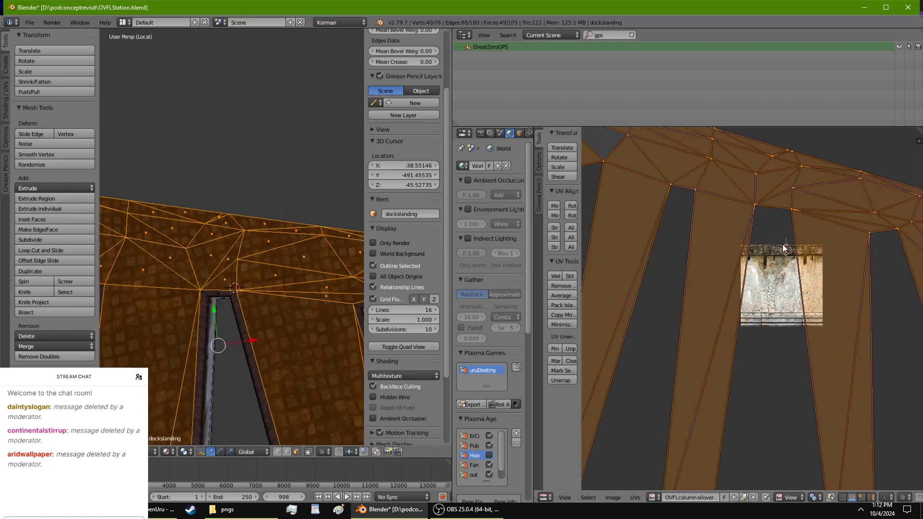
{"action": "key", "text": "u"}
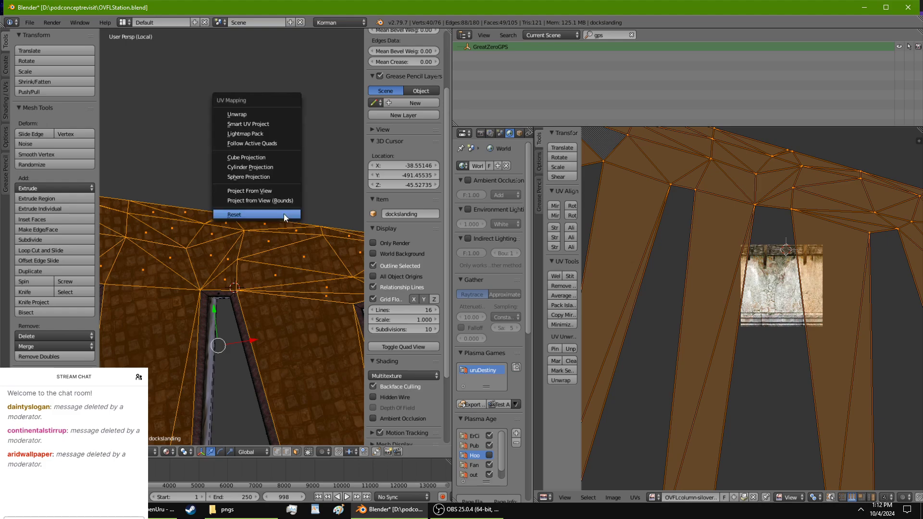
{"action": "left_click", "coordinate": [283, 213]}
{"action": "key", "text": "u"}
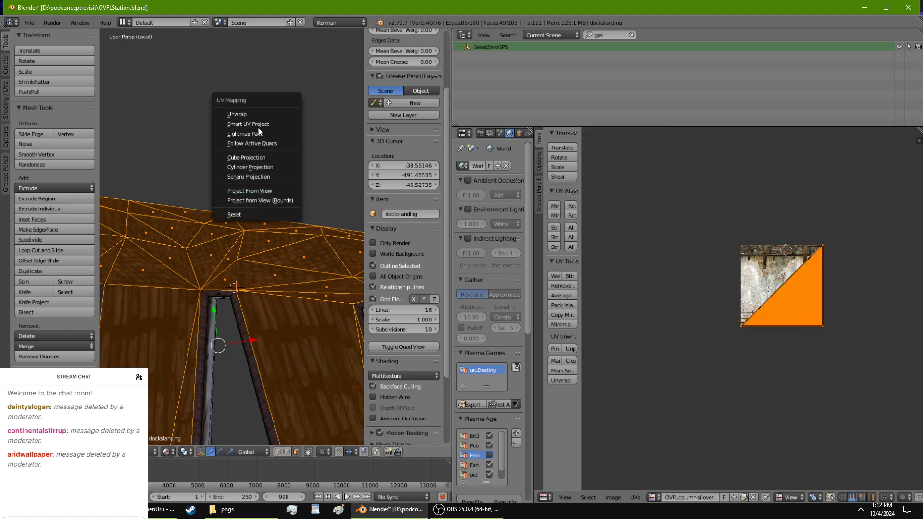
{"action": "left_click", "coordinate": [257, 125]}
{"action": "left_click", "coordinate": [269, 195]}
Step: Remap the selected cobbled floor faces with Cube Projection
{"action": "key", "text": "u"}
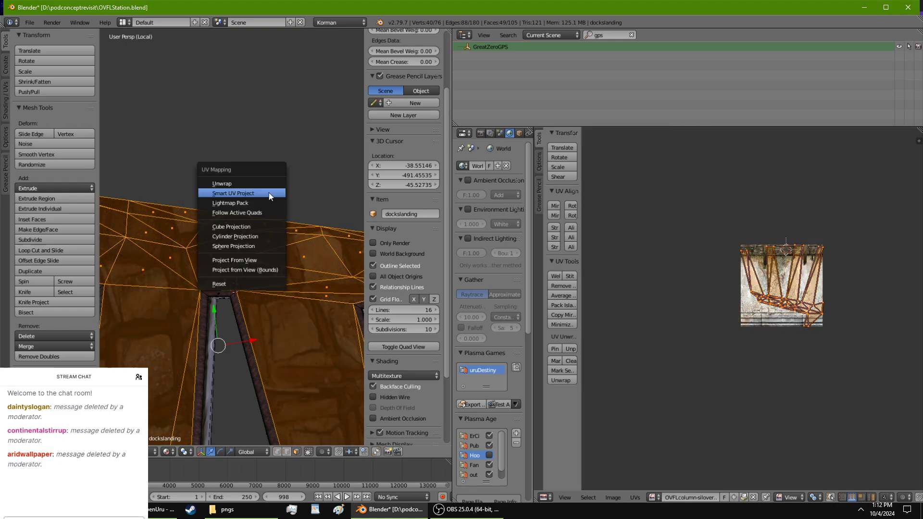
{"action": "left_click", "coordinate": [267, 227]}
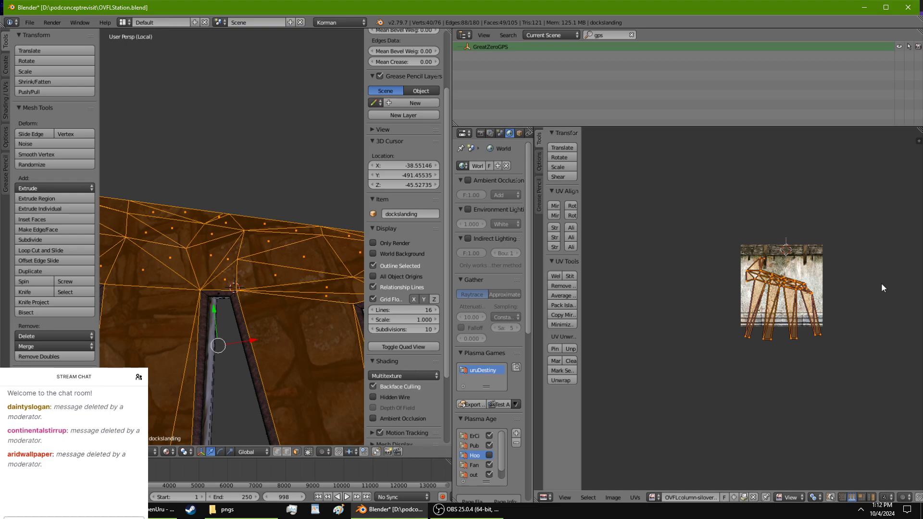
{"action": "key", "text": "s"}
{"action": "key", "text": "x"}
{"action": "right_click", "coordinate": [598, 271]}
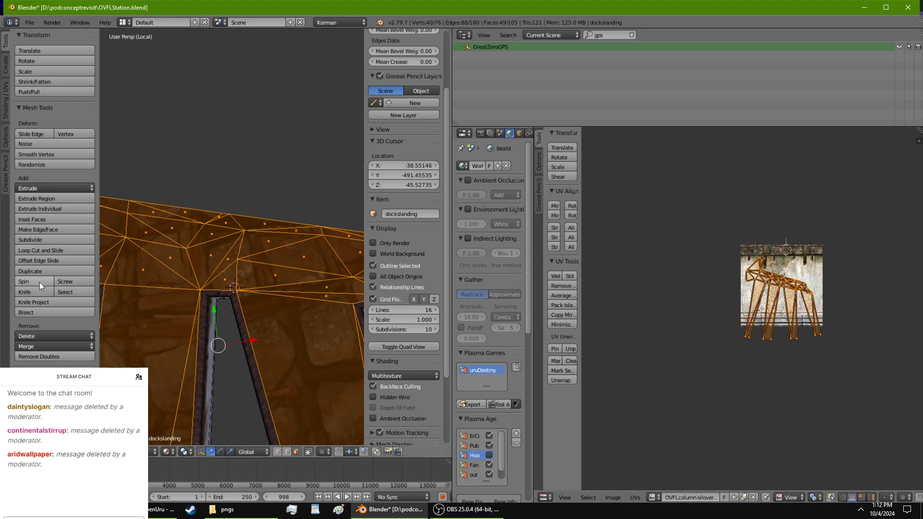
Step: Leave local view and scale the floor's UV layout up about 11 times to match the surrounding cobbles
{"action": "key", "text": "KP_Divide"}
{"action": "middle_click_drag", "start_coordinate": [256, 263], "coordinate": [226, 308]}
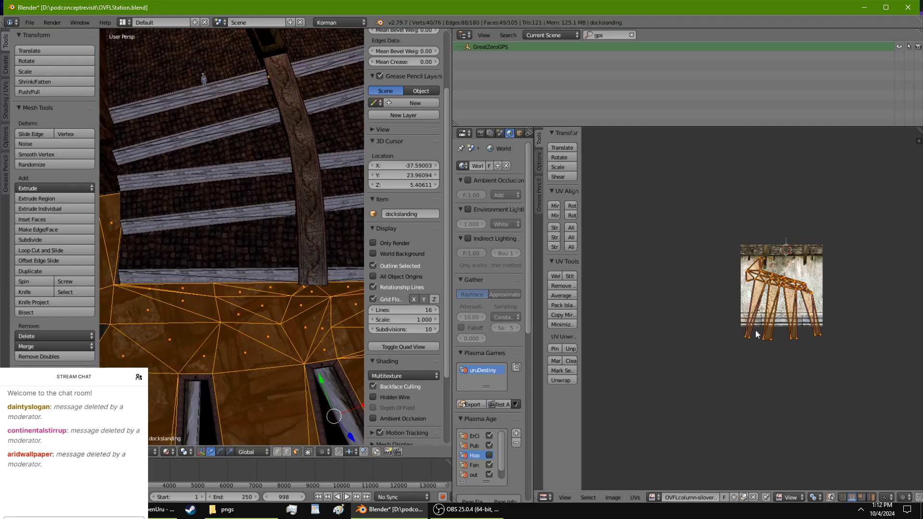
{"action": "key", "text": "s"}
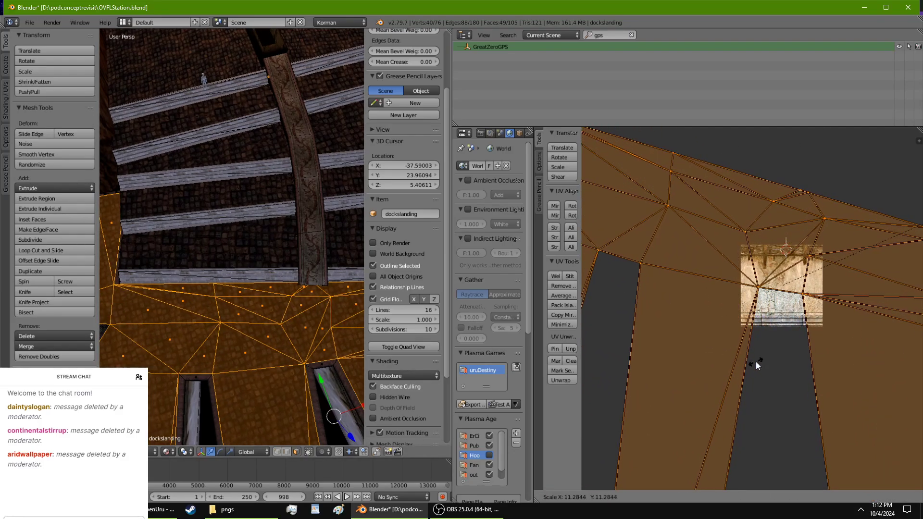
{"action": "left_click", "coordinate": [743, 367]}
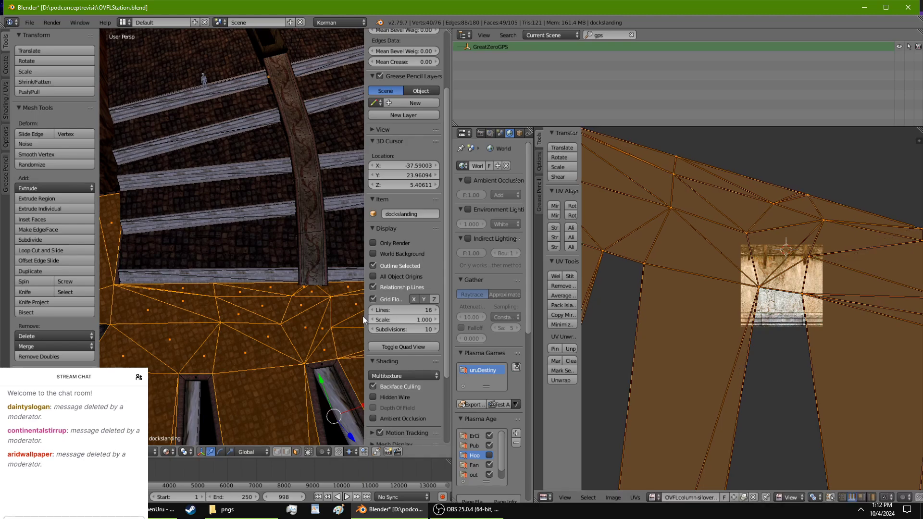
Step: Leave mesh editing and set dockslanding's shading to flat and back to smooth
{"action": "middle_click_drag", "start_coordinate": [323, 350], "coordinate": [175, 212], "text": "shift"}
{"action": "scroll", "coordinate": [238, 126], "scroll_direction": "up", "scroll_amount": 2}
{"action": "scroll", "coordinate": [242, 127], "scroll_direction": "down", "scroll_amount": 2}
{"action": "key", "text": "Tab"}
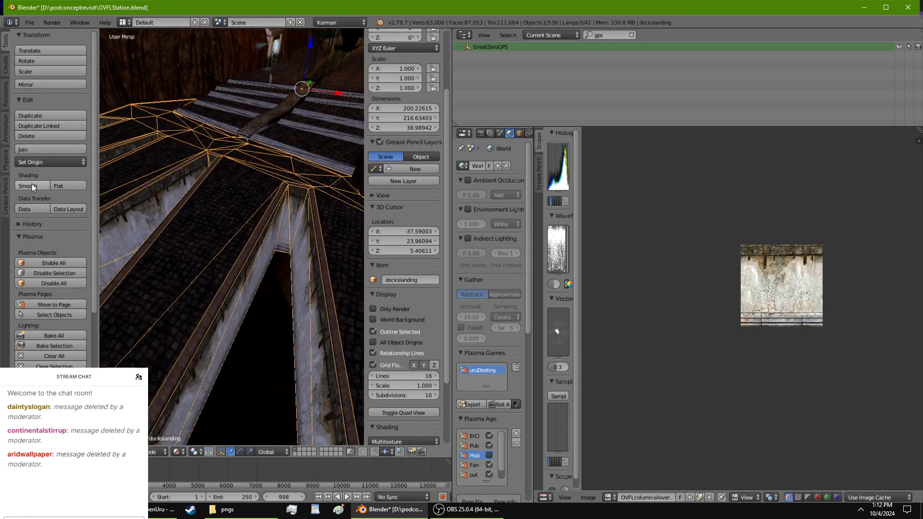
{"action": "left_click", "coordinate": [65, 189]}
{"action": "left_click", "coordinate": [39, 188]}
Step: Select the STAIRS-VISUAL object and set its shading to flat and back to smooth
{"action": "mouse_move", "coordinate": [202, 269]}
{"action": "middle_mouse_down"}
{"action": "mouse_move", "coordinate": [235, 277]}
{"action": "mouse_move", "coordinate": [272, 205]}
{"action": "middle_mouse_up"}
{"action": "right_click", "coordinate": [249, 174]}
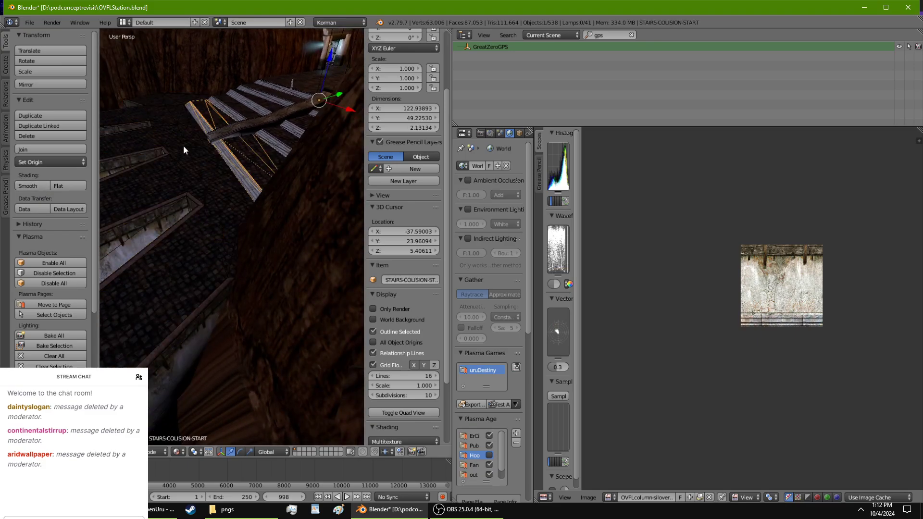
{"action": "right_click", "coordinate": [247, 187]}
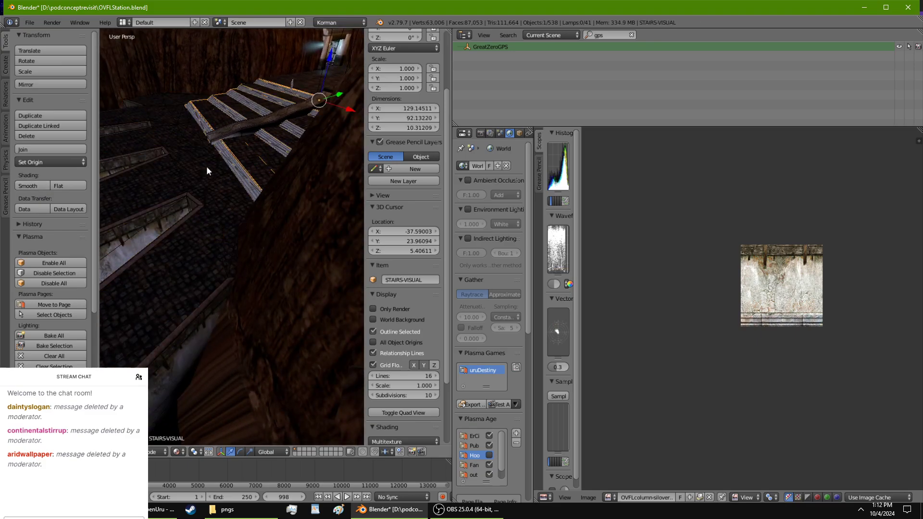
{"action": "left_click", "coordinate": [63, 185]}
{"action": "left_click", "coordinate": [40, 185]}
Step: Select the REPLICAGREATSTAIRSBANISTER object and set its shading to flat and back to smooth
{"action": "right_click", "coordinate": [232, 131]}
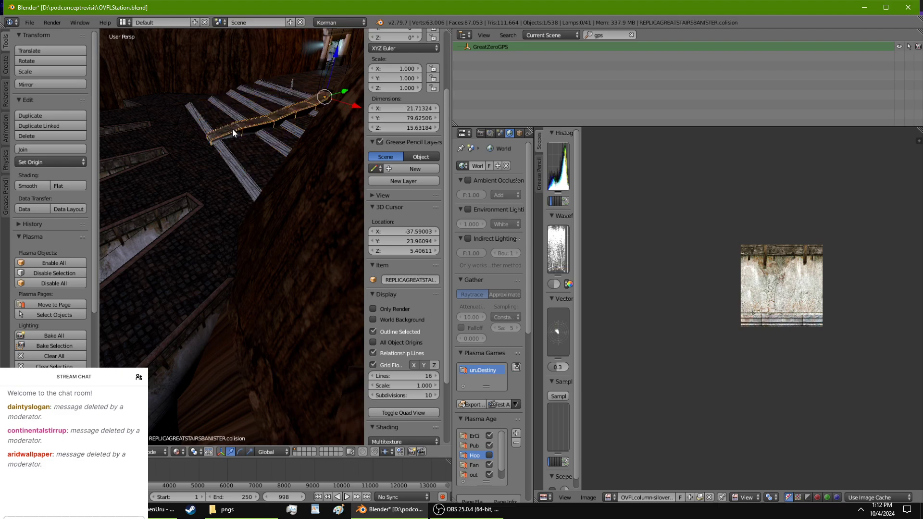
{"action": "right_click", "coordinate": [218, 139]}
{"action": "left_click", "coordinate": [82, 186]}
{"action": "left_click", "coordinate": [29, 186]}
Step: Save OVFLStation.blend over the existing file and launch the age in the game for testing
{"action": "mouse_move", "coordinate": [118, 223]}
{"action": "middle_mouse_down"}
{"action": "mouse_move", "coordinate": [198, 243]}
{"action": "mouse_move", "coordinate": [209, 268]}
{"action": "mouse_move", "coordinate": [179, 295]}
{"action": "mouse_move", "coordinate": [212, 294]}
{"action": "mouse_move", "coordinate": [206, 225]}
{"action": "middle_mouse_up"}
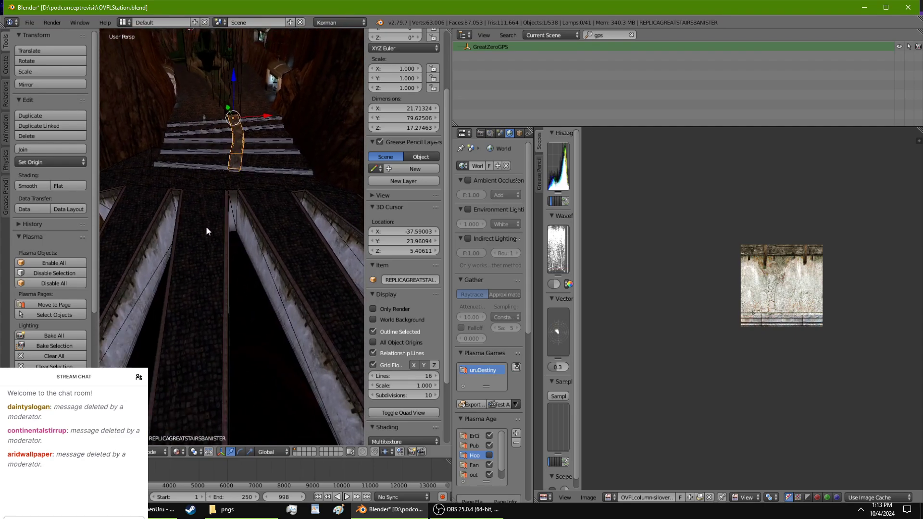
{"action": "key", "text": "ctrl+s"}
{"action": "left_click", "coordinate": [207, 228]}
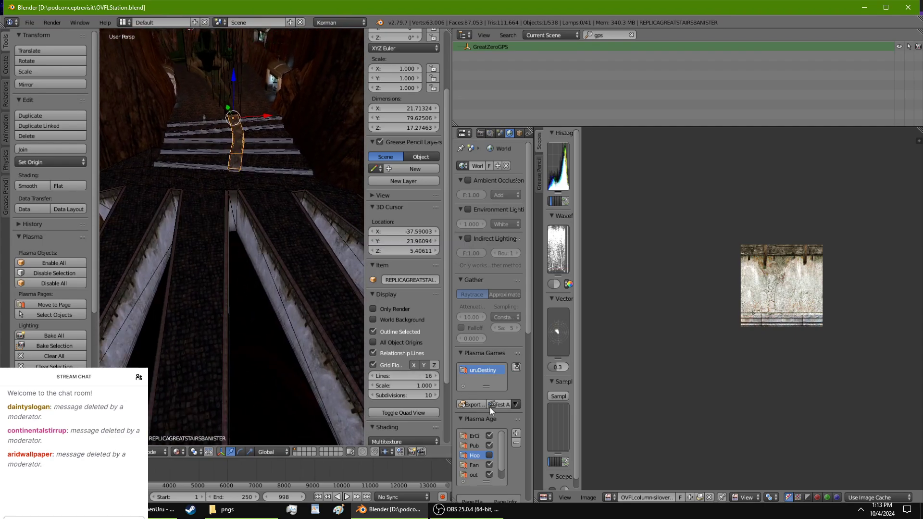
{"action": "left_click", "coordinate": [498, 405]}
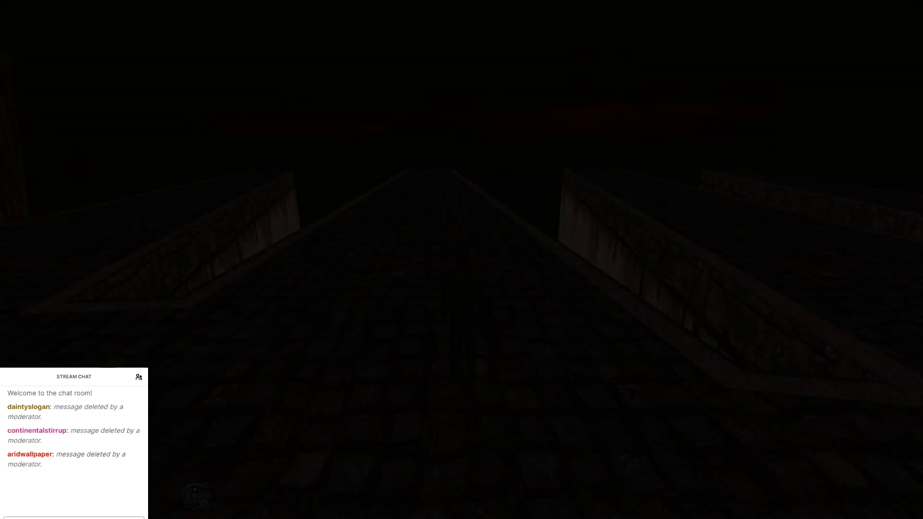
Step: Move around the dock fingers in the test age to examine their cobbles, plaster walls and red borders
{"action": "key", "text": "w"}
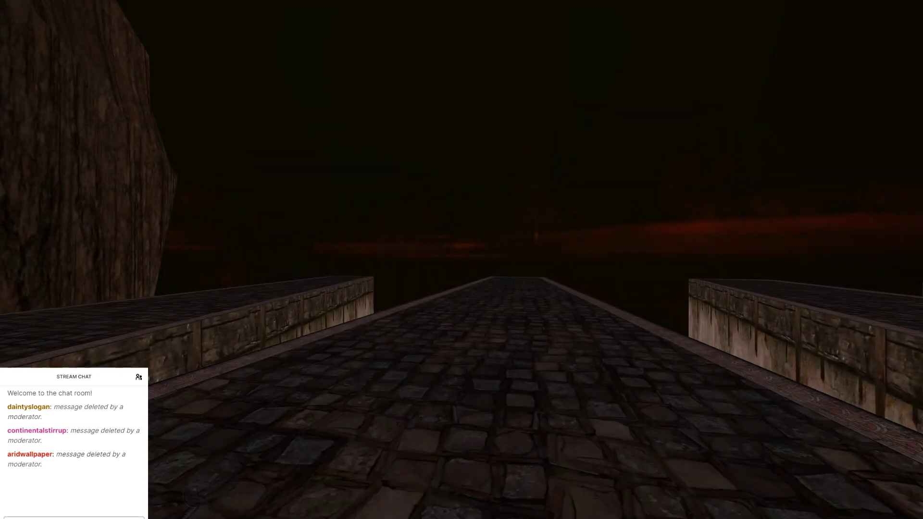
{"action": "key", "text": "w"}
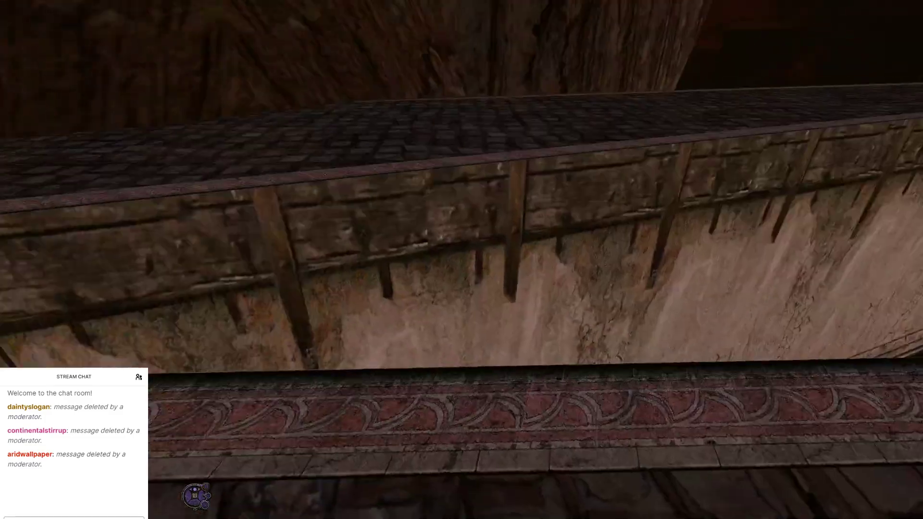
{"action": "key", "text": "w"}
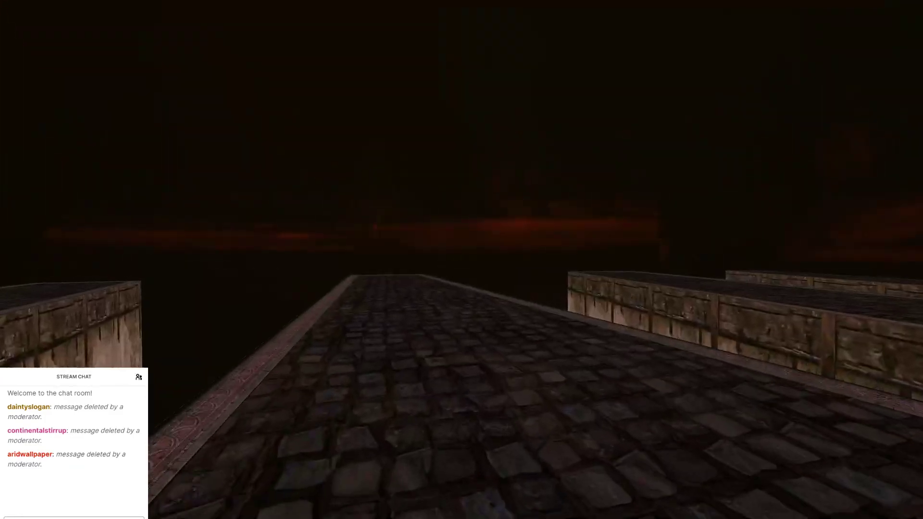
{"action": "key", "text": "w"}
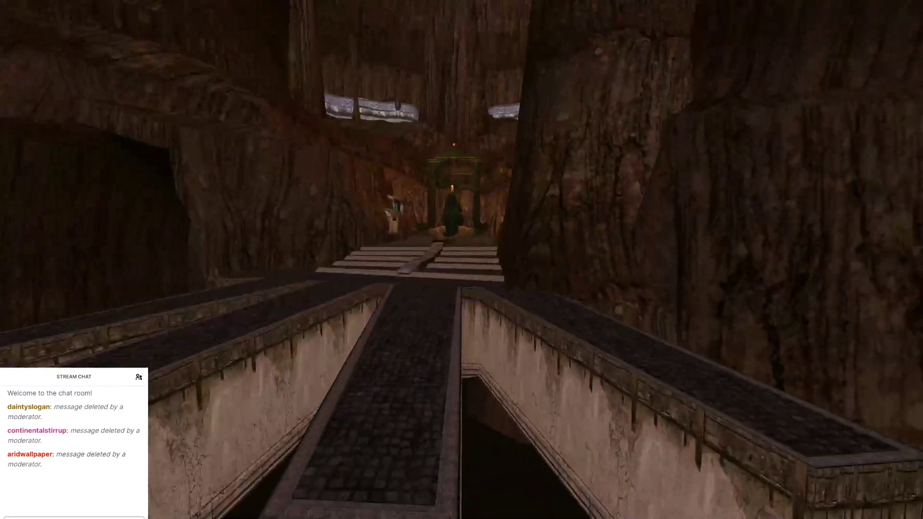
{"action": "key", "text": "s"}
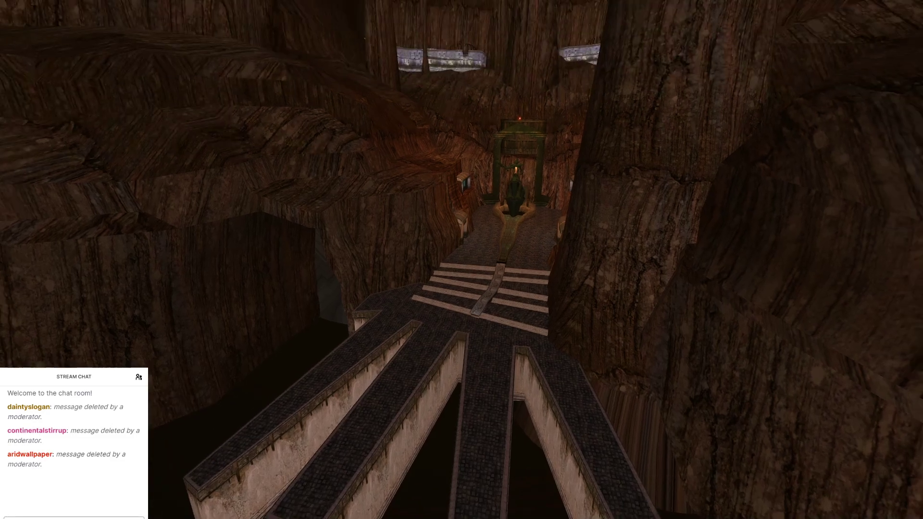
{"action": "key", "text": "w"}
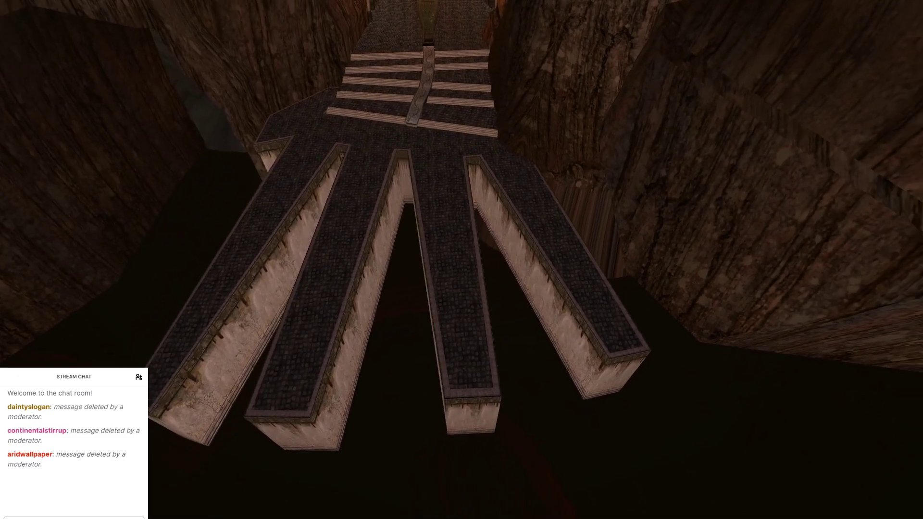
{"action": "key", "text": "a"}
{"action": "key", "text": "d"}
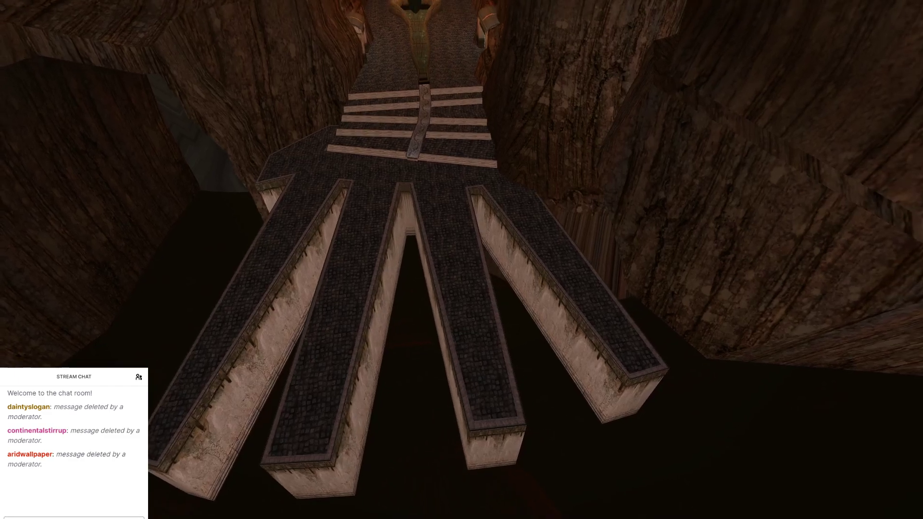
{"action": "key", "text": "w"}
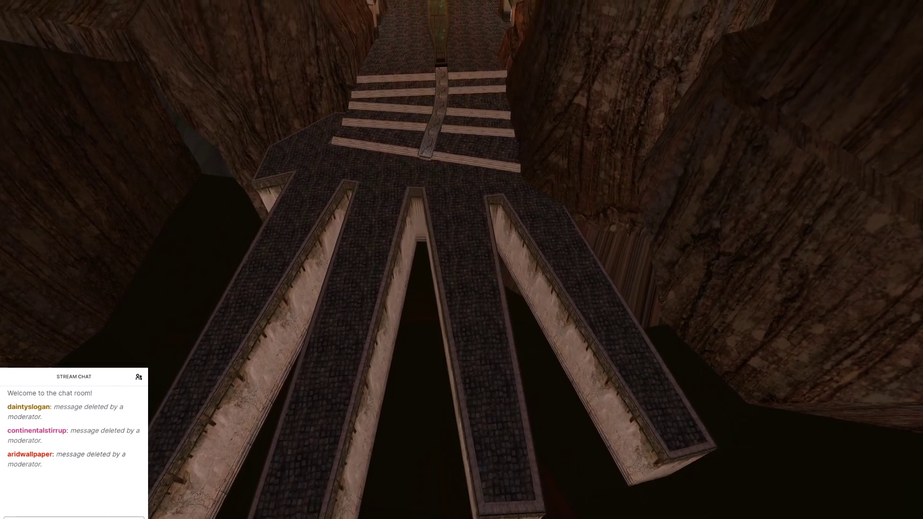
Step: Examine the landing and stairs from above and from the upper walkway, comparing the cobble scale across them
{"action": "key", "text": "w"}
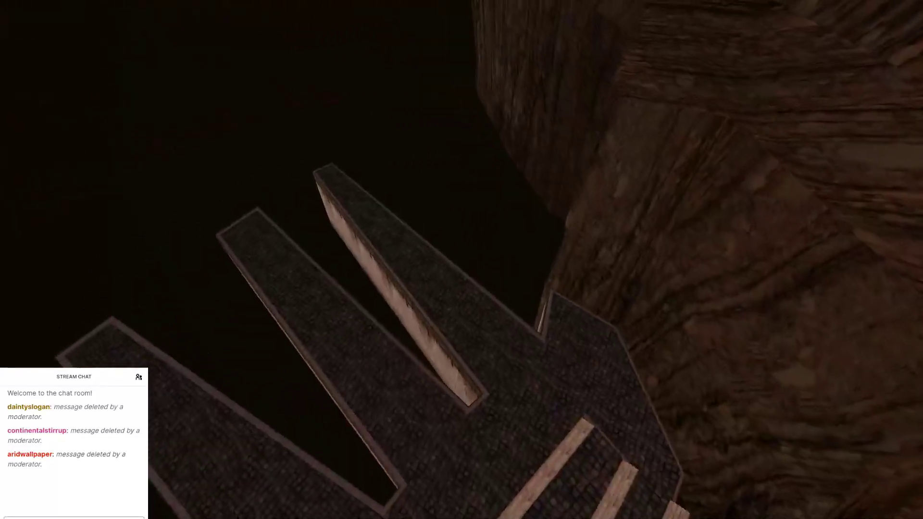
{"action": "key", "text": "s"}
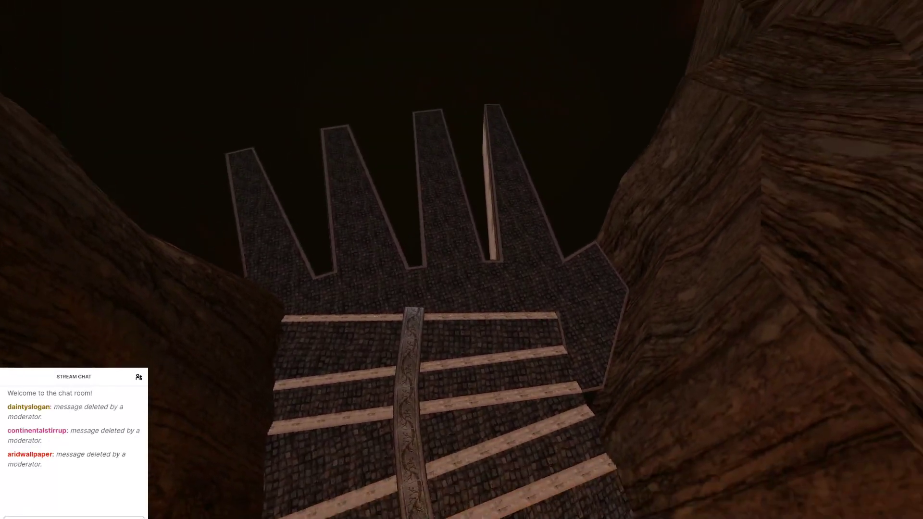
{"action": "key", "text": "s"}
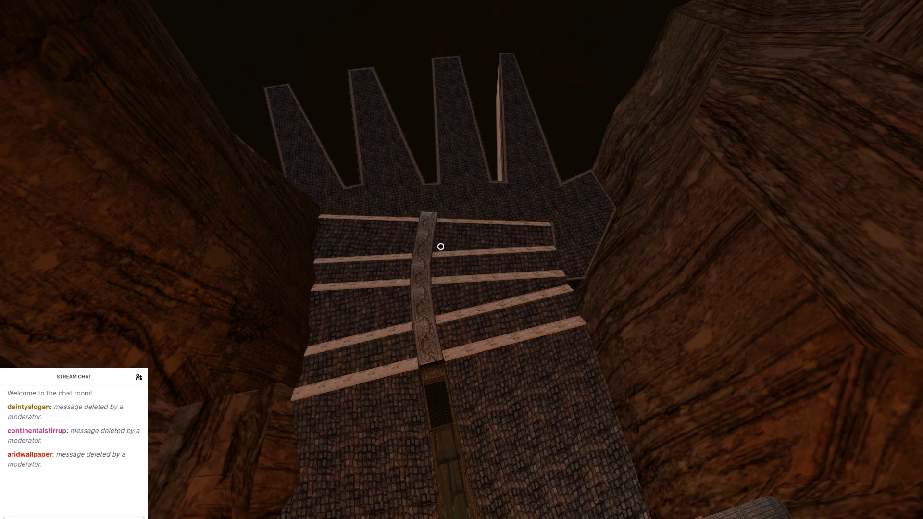
{"action": "key", "text": "w"}
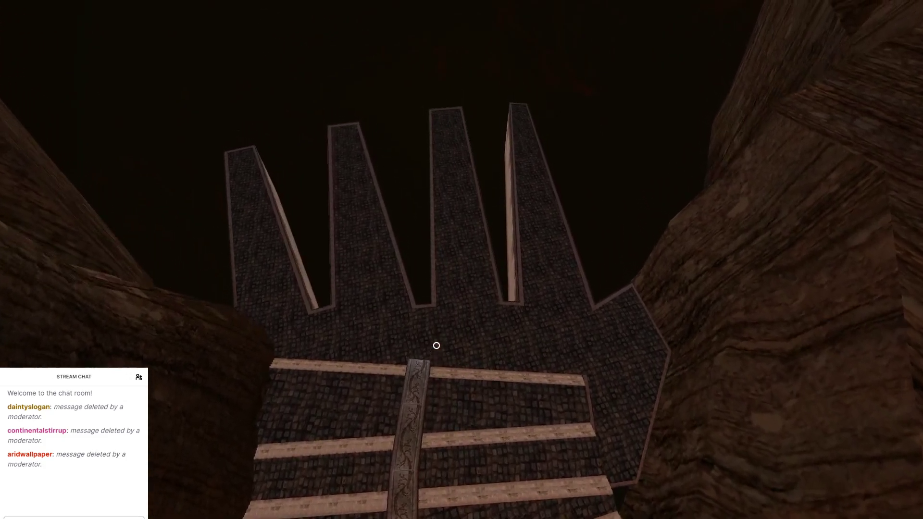
{"action": "key", "text": "s"}
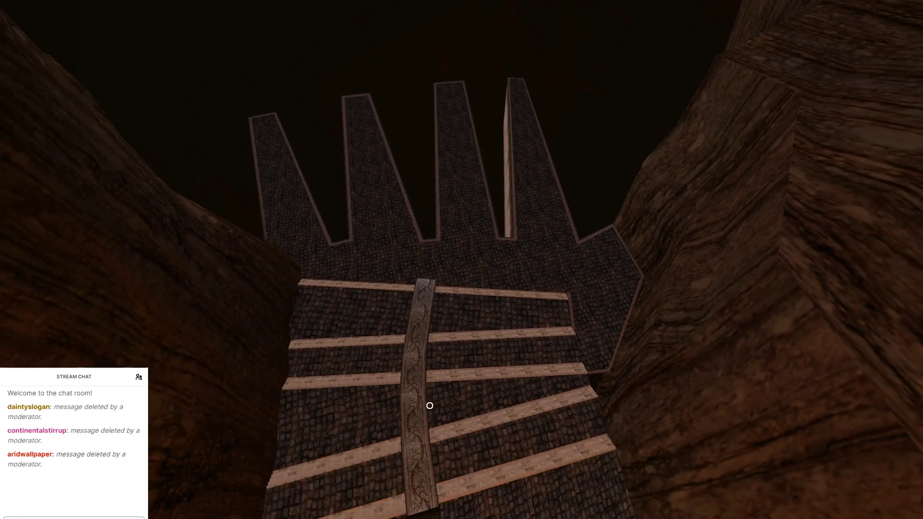
{"action": "key", "text": "w"}
{"action": "key", "text": "s"}
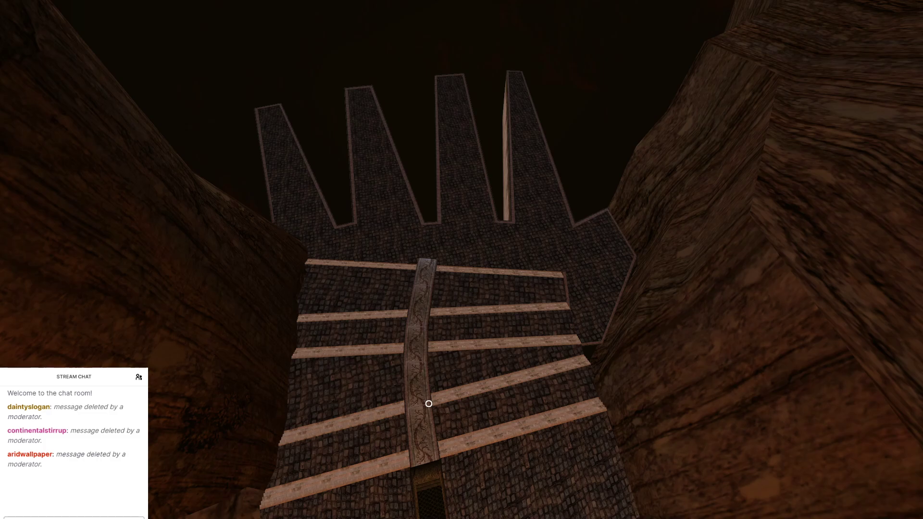
{"action": "key", "text": "s"}
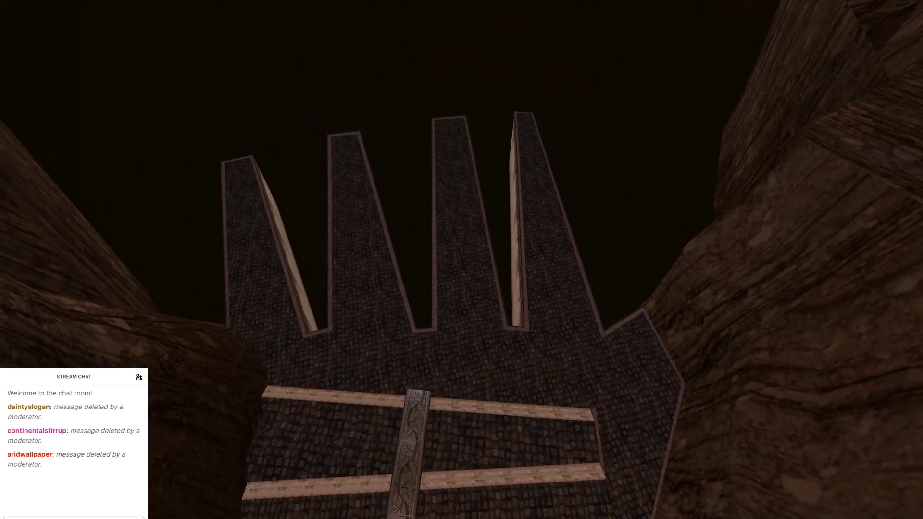
{"action": "key", "text": "w"}
{"action": "key", "text": "s"}
{"action": "key", "text": "w"}
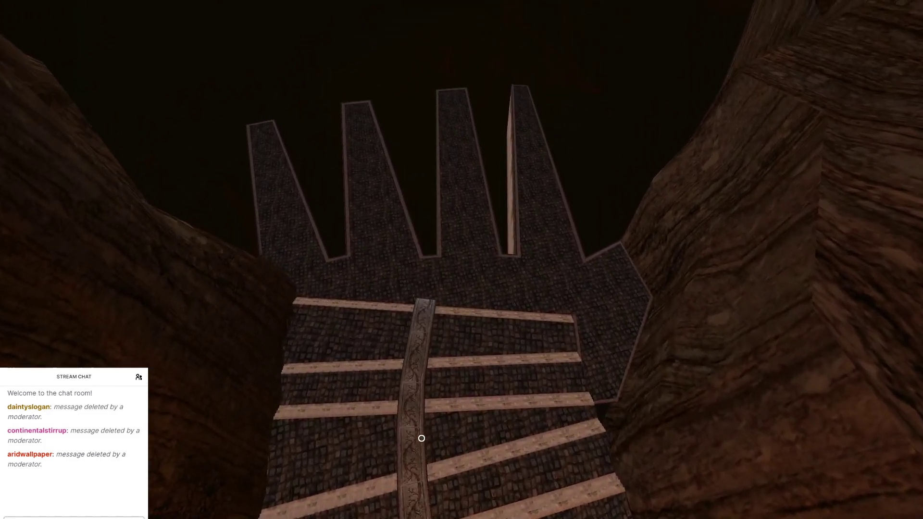
{"action": "key", "text": "s"}
{"action": "key", "text": "s"}
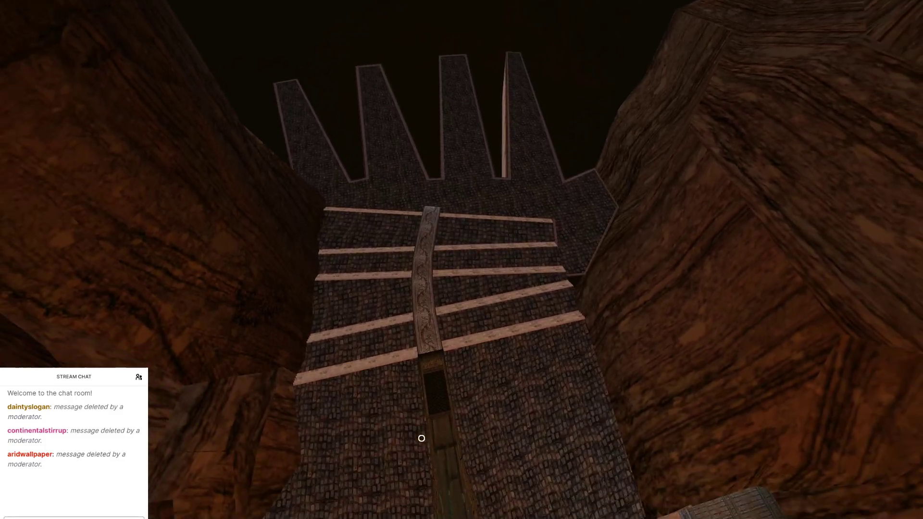
{"action": "key", "text": "w"}
{"action": "key", "text": "s"}
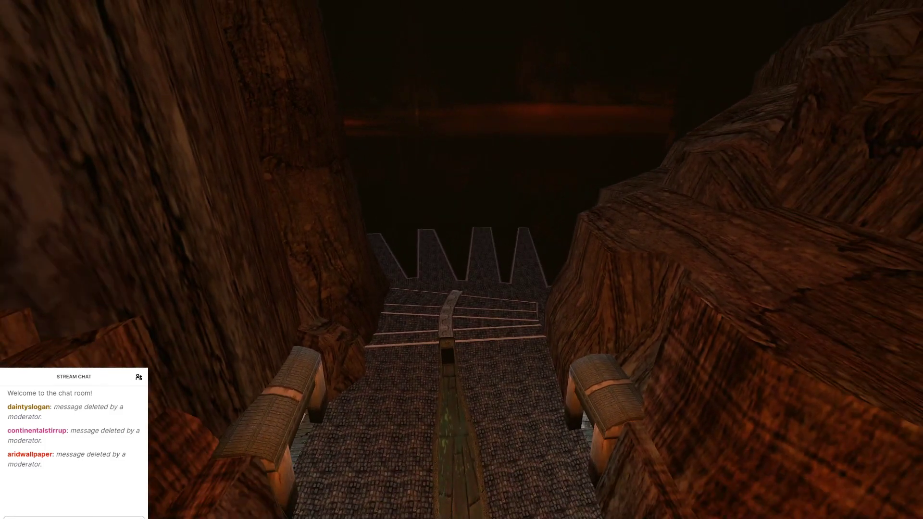
Step: Examine the dock fingers and stairs in the test age from above, comparing the cobbles and borders with the surrounding rock
{"action": "key", "text": "w"}
{"action": "key", "text": "w"}
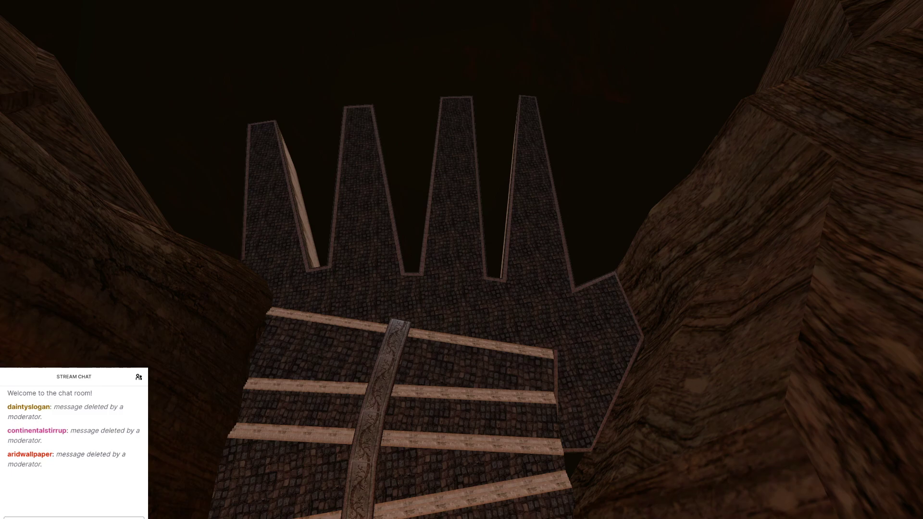
{"action": "key", "text": "w"}
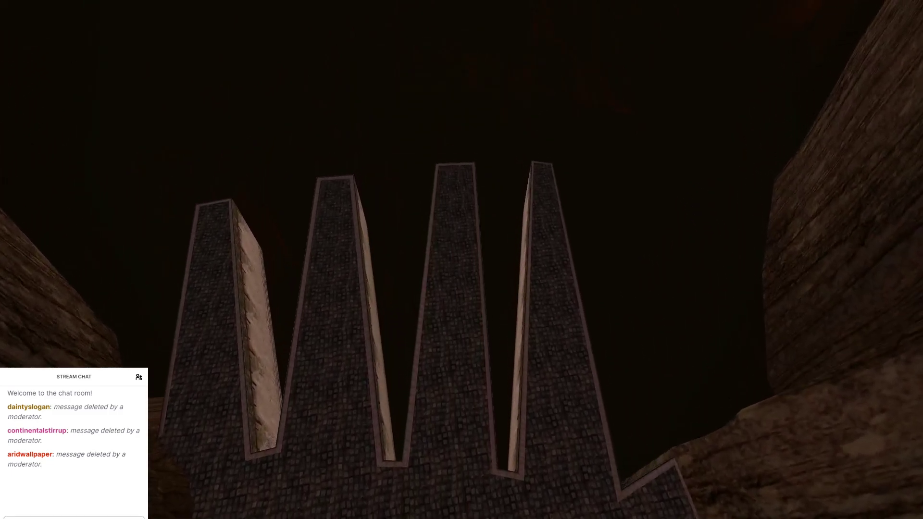
{"action": "key", "text": "s"}
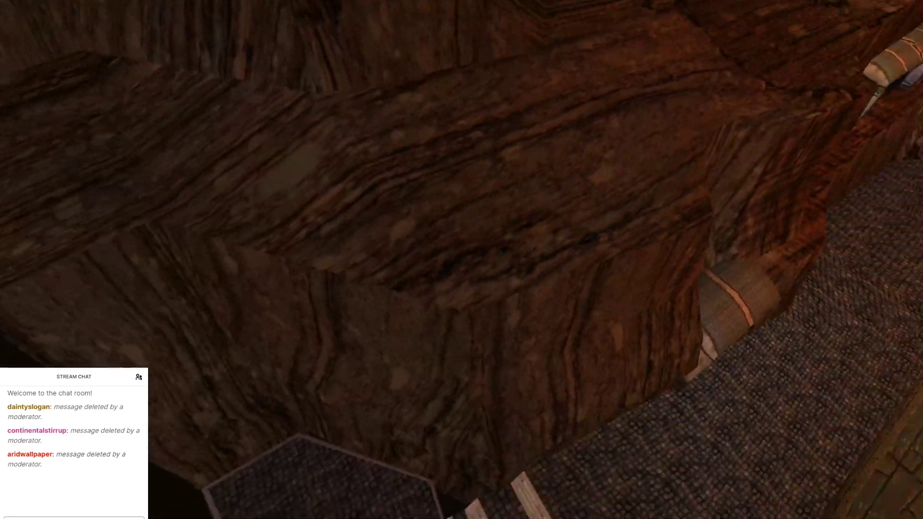
{"action": "key", "text": "s"}
{"action": "key", "text": "w"}
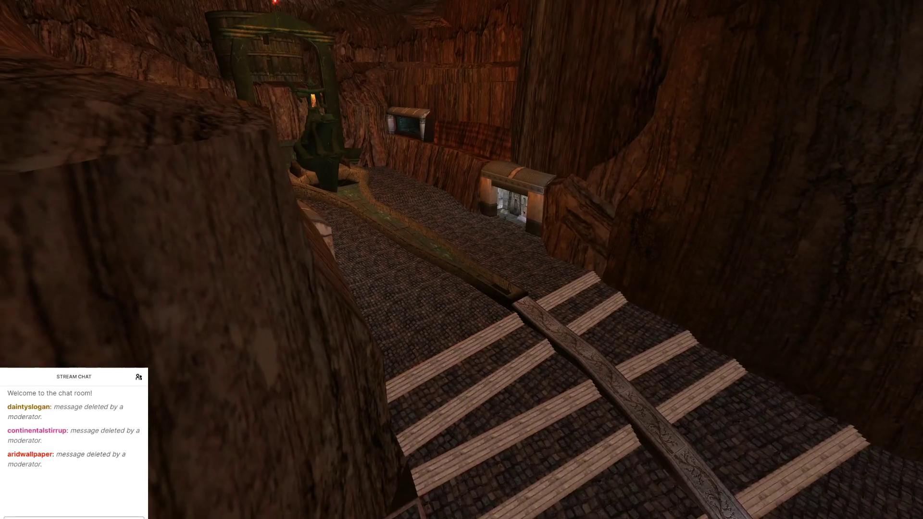
Step: Walk from the dock fingers up the stairs to the statue and window alcoves, examining the cobbles, banister and rock walls
{"action": "key", "text": "w"}
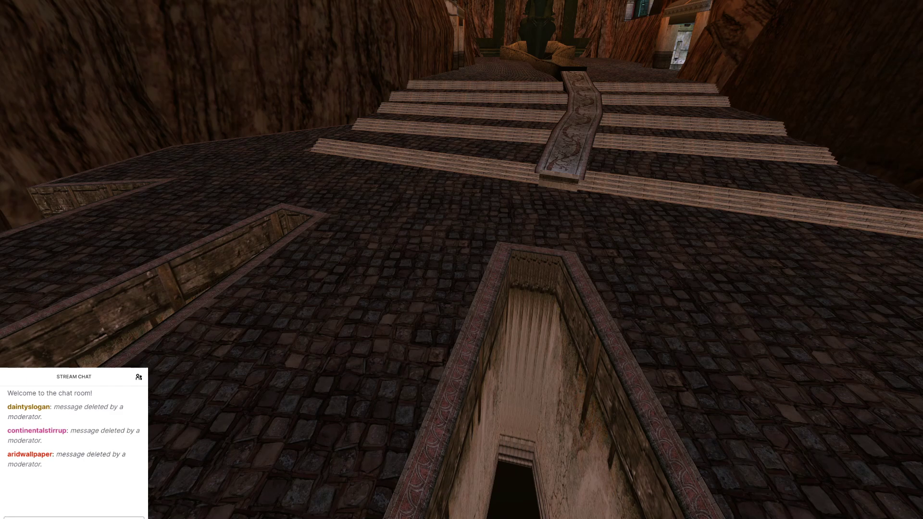
{"action": "key", "text": "w"}
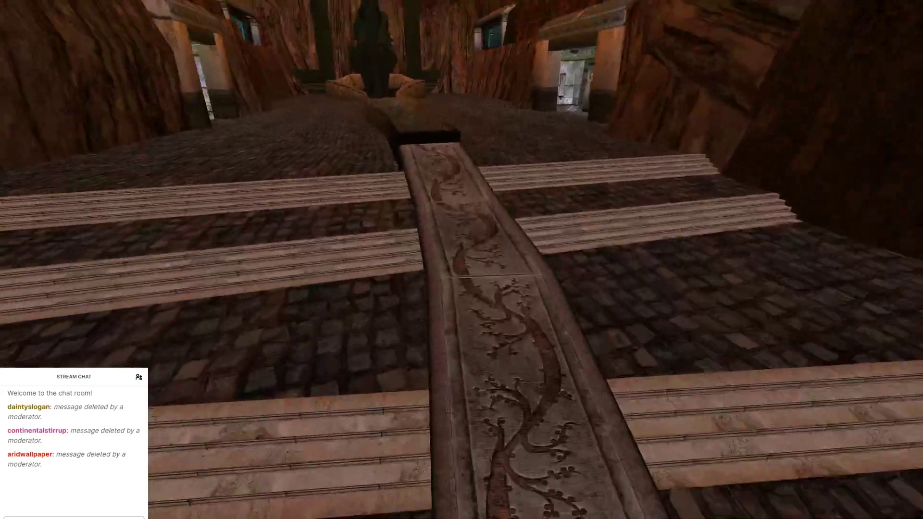
{"action": "key", "text": "w"}
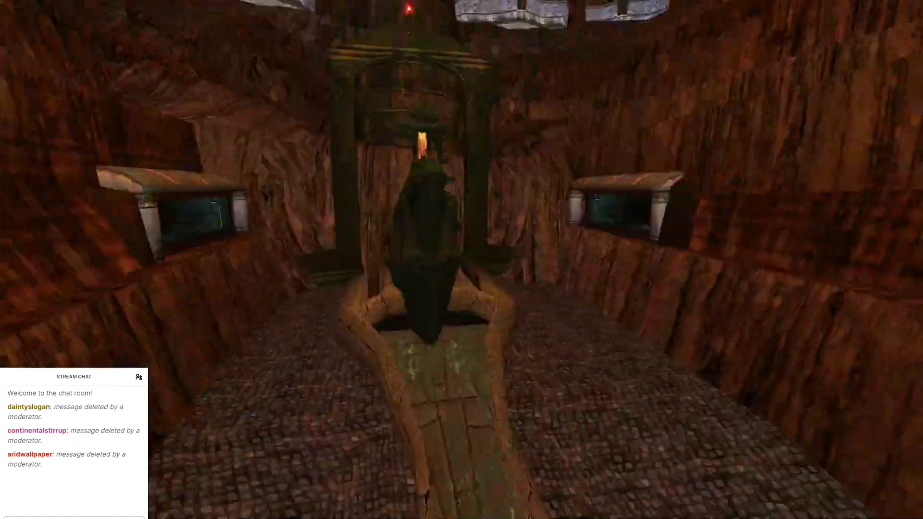
{"action": "key", "text": "w"}
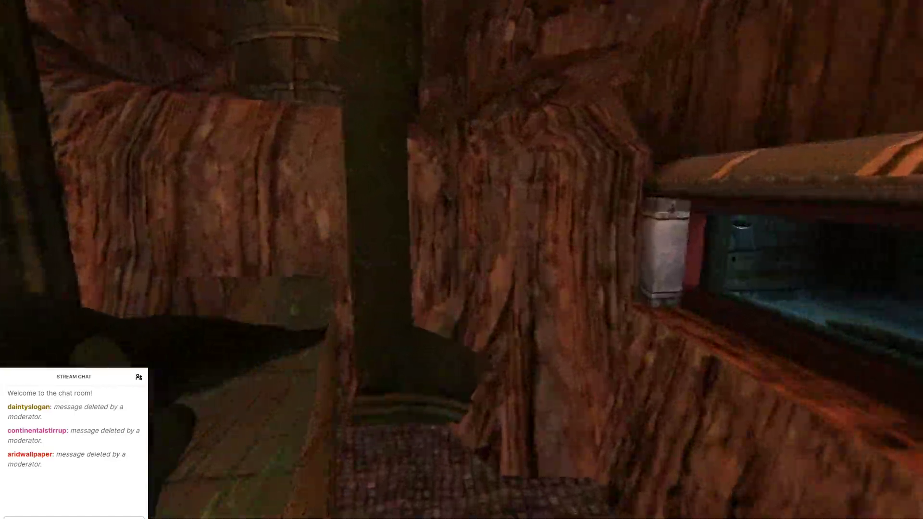
{"action": "key", "text": "w"}
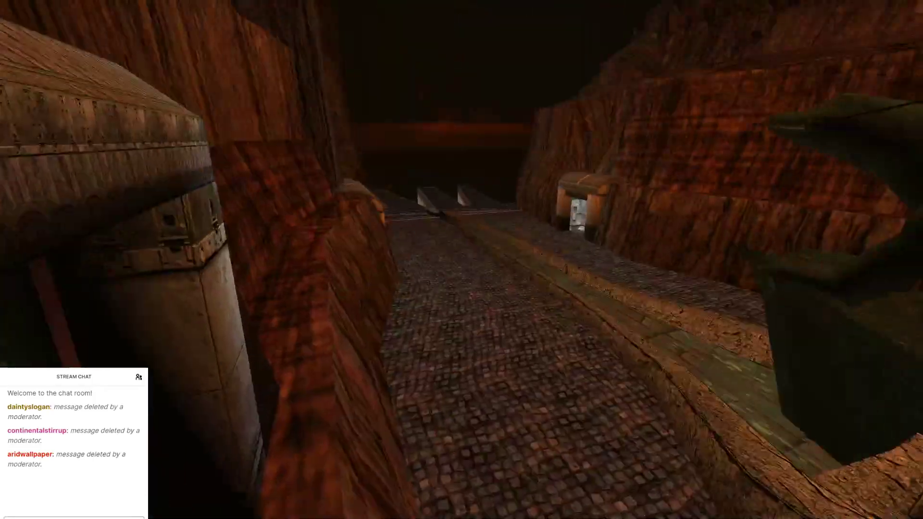
{"action": "key", "text": "w"}
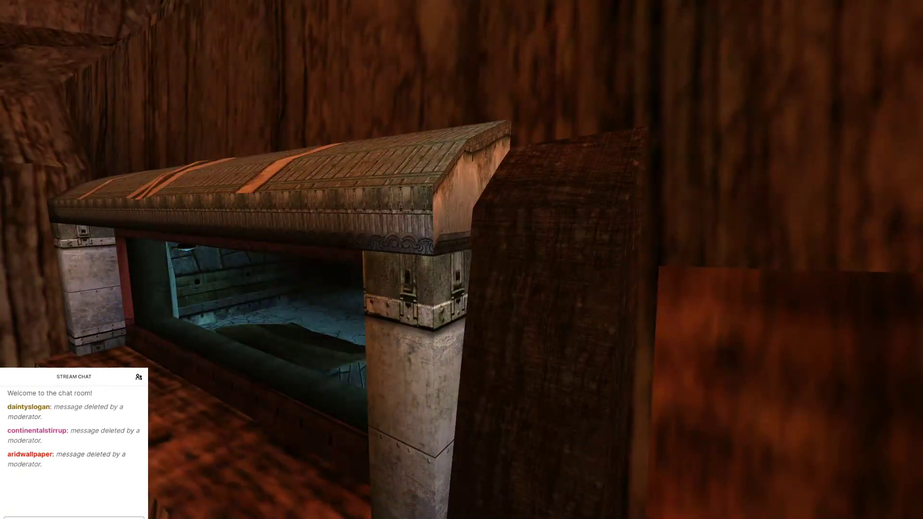
{"action": "key", "text": "w"}
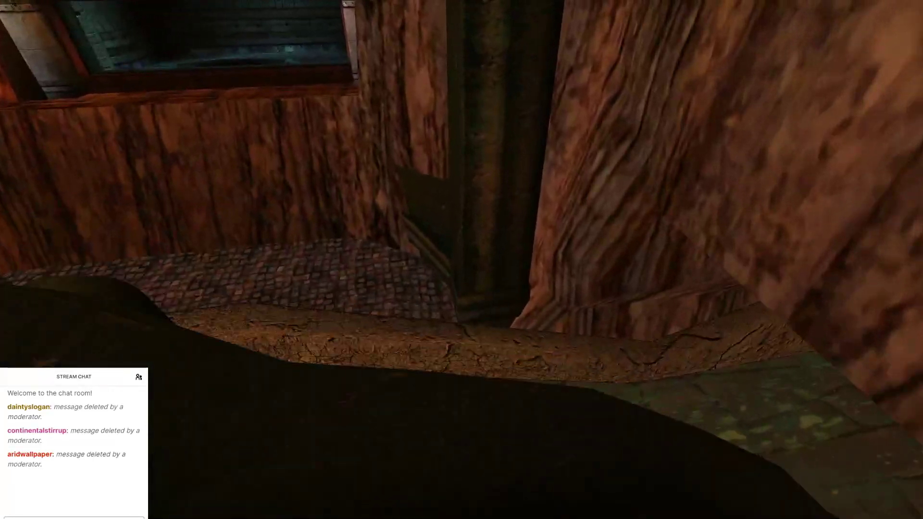
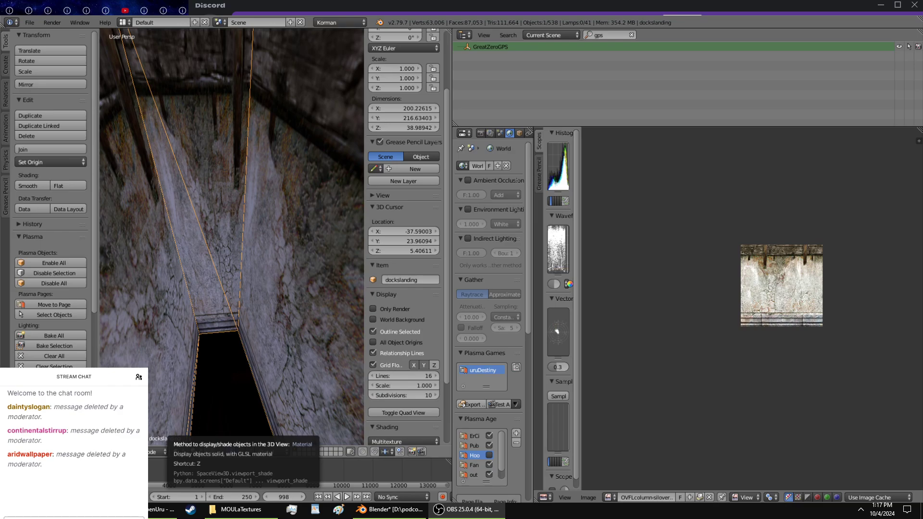
Step: Switch to the MOULaTextures folder and place its window low on screen so opened textures show above it in GIMP
{"action": "key", "text": "alt+Tab"}
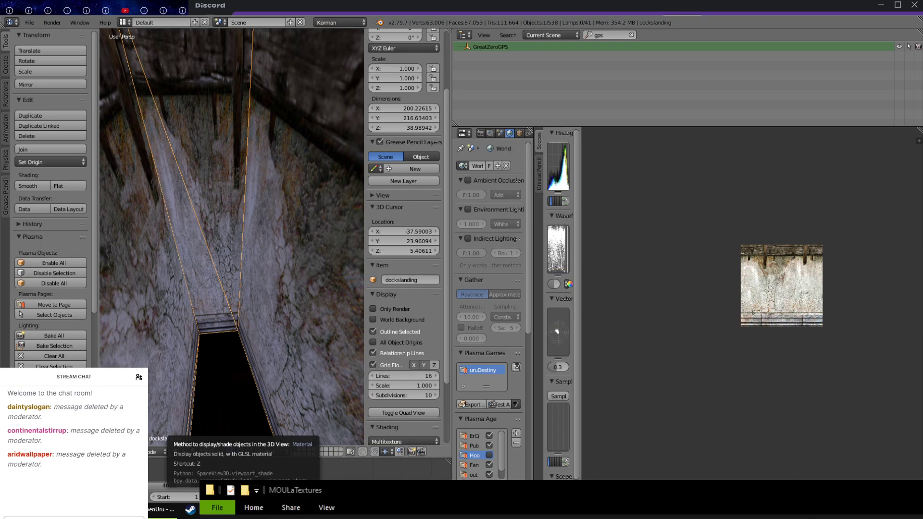
{"action": "left_click_drag", "start_coordinate": [385, 490], "coordinate": [333, 59]}
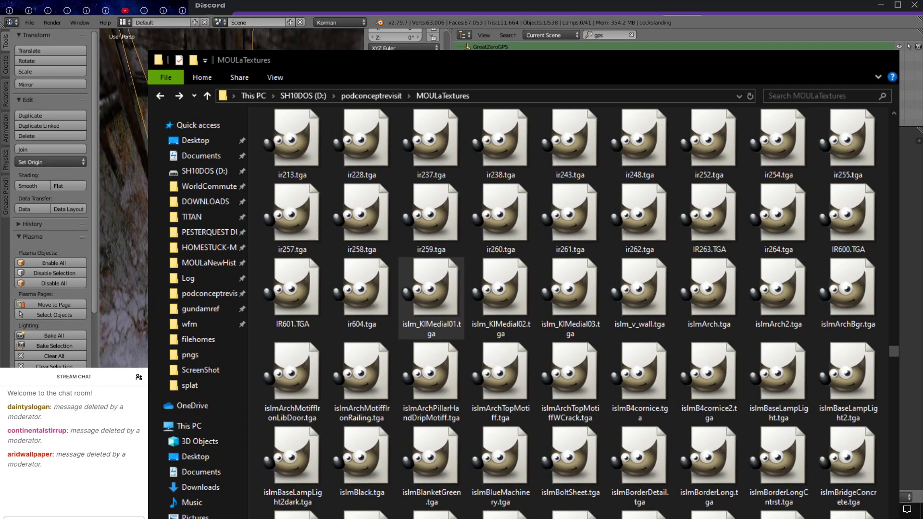
{"action": "left_click", "coordinate": [527, 357]}
{"action": "key", "text": "Right"}
{"action": "key", "text": "Up"}
{"action": "key", "text": "Left"}
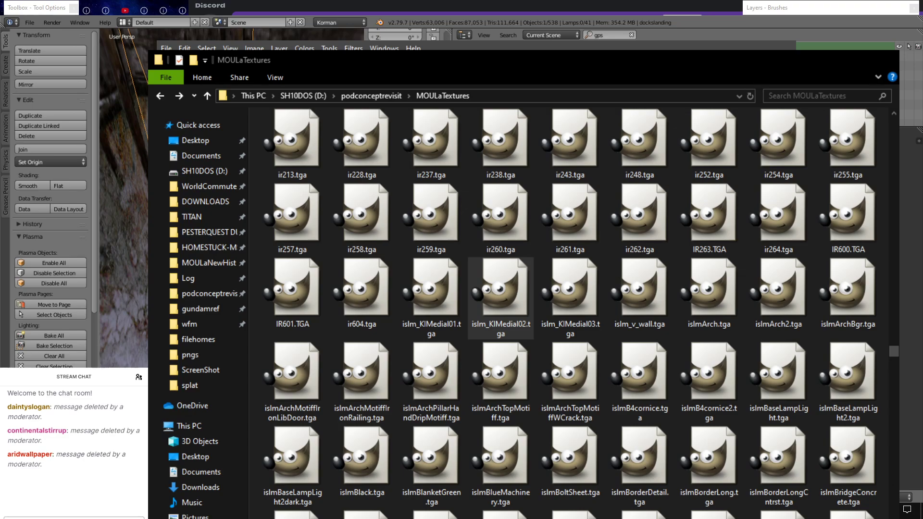
{"action": "left_click_drag", "start_coordinate": [480, 60], "coordinate": [491, 233]}
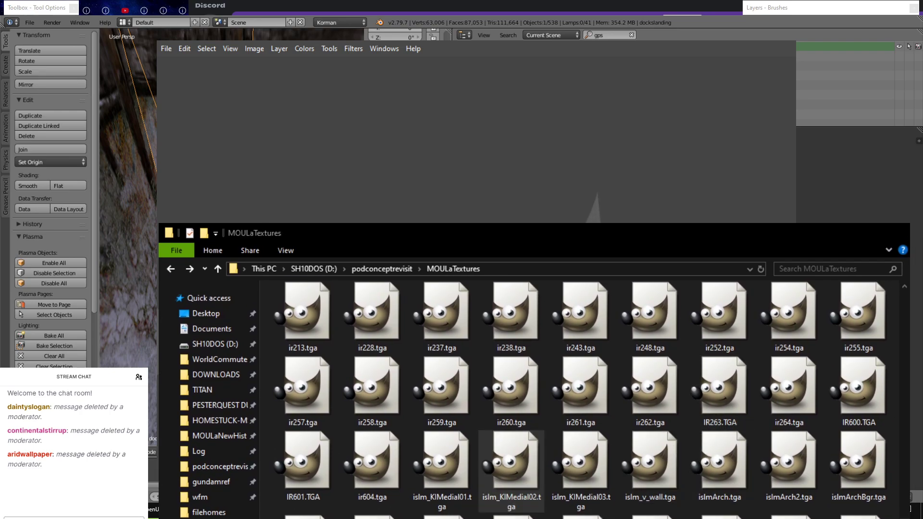
Step: Preview islm_v_wall.tga and other nearby wall and arch textures from MOULaTextures, closing each image after viewing
{"action": "left_click", "coordinate": [772, 87]}
{"action": "key", "text": "alt+Tab"}
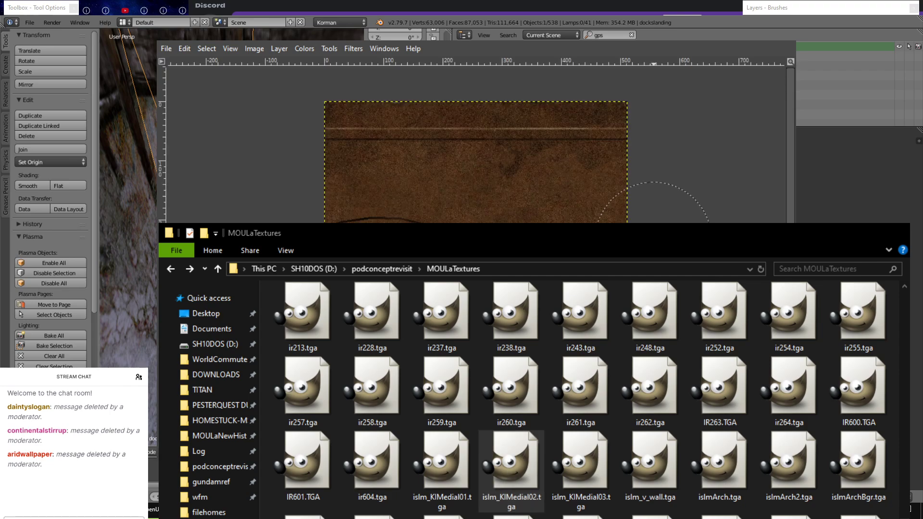
{"action": "left_click", "coordinate": [778, 41]}
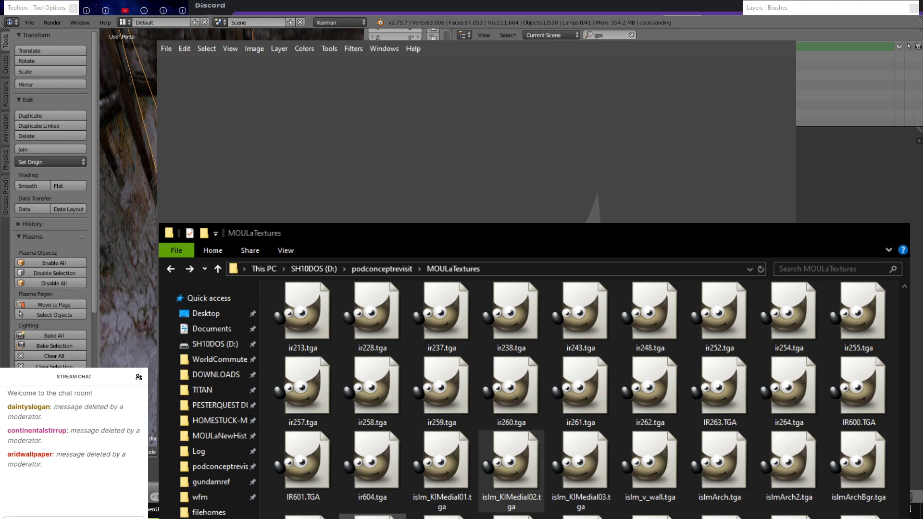
{"action": "double_click", "coordinate": [649, 462]}
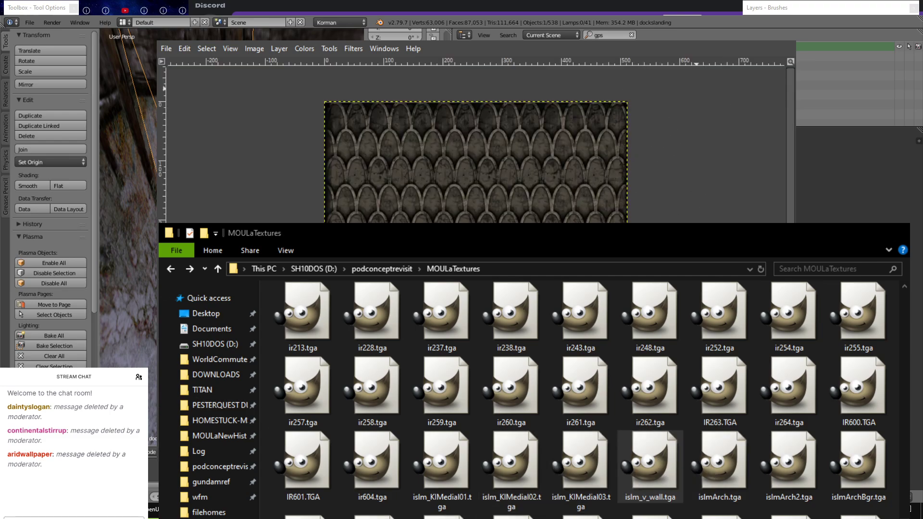
{"action": "left_click", "coordinate": [778, 40]}
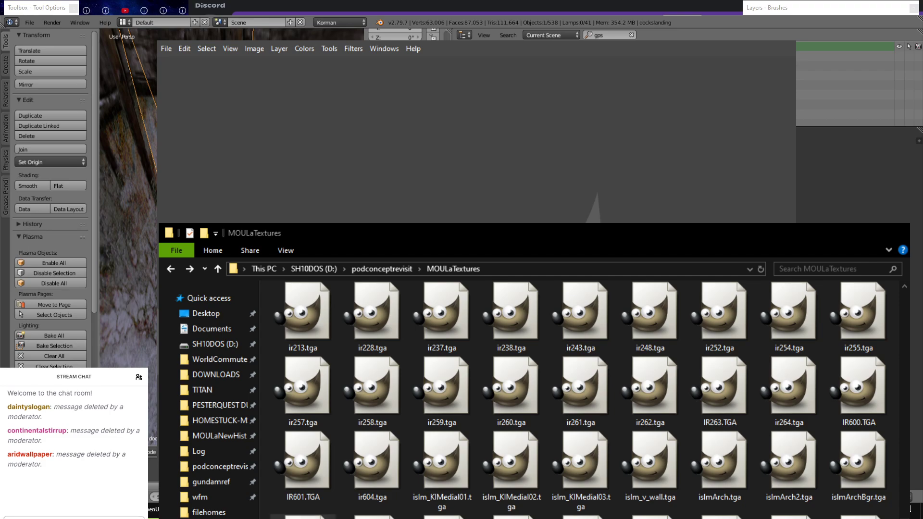
{"action": "left_click", "coordinate": [782, 39]}
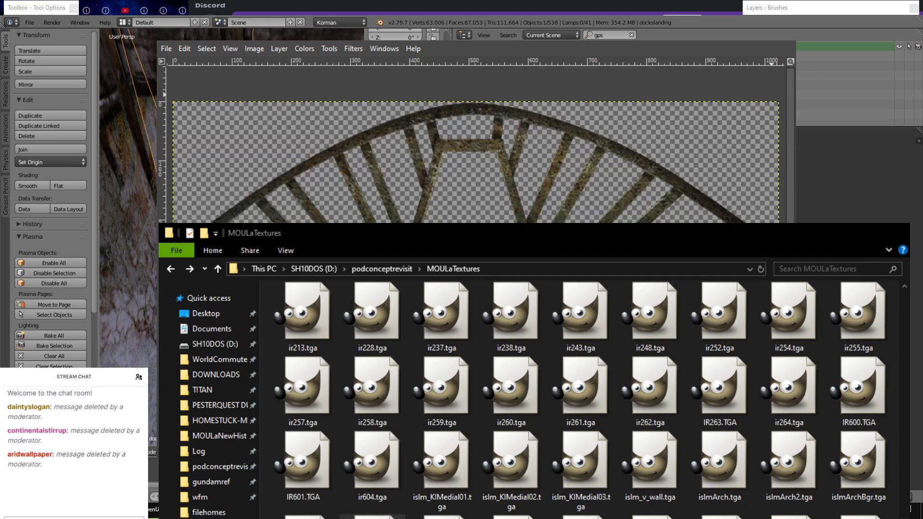
{"action": "left_click", "coordinate": [793, 39]}
Step: Preview islmArchMotiffIronLibDoor.tga, islmArchMotiffIronRailing.tga, islmArchPillarHandDripMotiff.tga, islmArchTopMotiff.tga and the ornate carved texture in turn, closing each image
{"action": "double_click", "coordinate": [303, 518]}
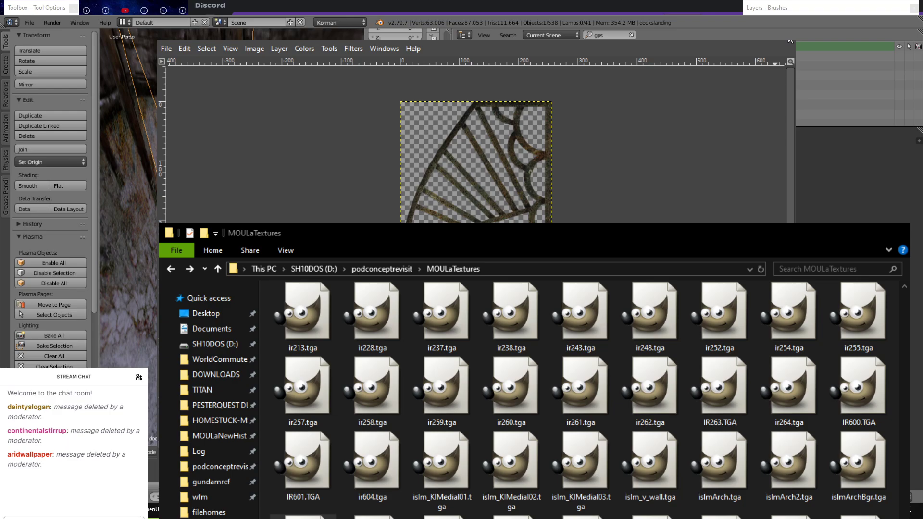
{"action": "key", "text": "ctrl+w"}
{"action": "double_click", "coordinate": [372, 517]}
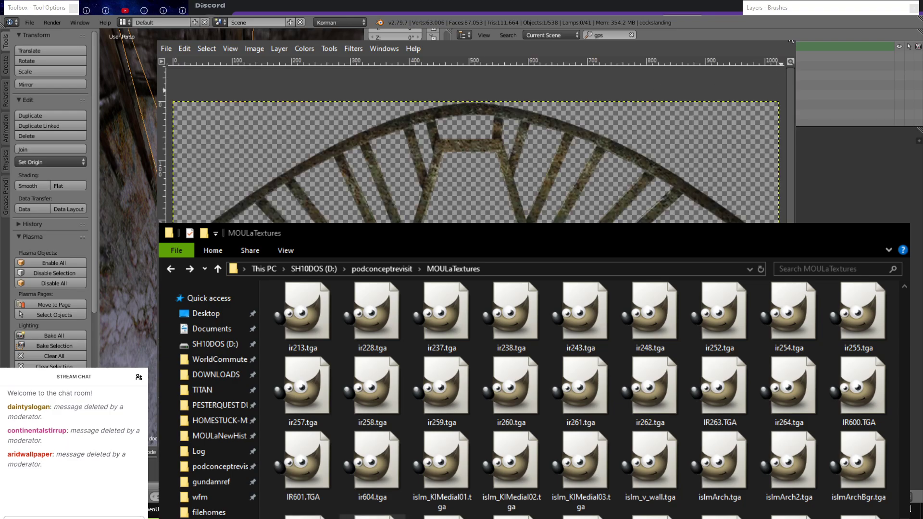
{"action": "key", "text": "ctrl+w"}
{"action": "double_click", "coordinate": [442, 518]}
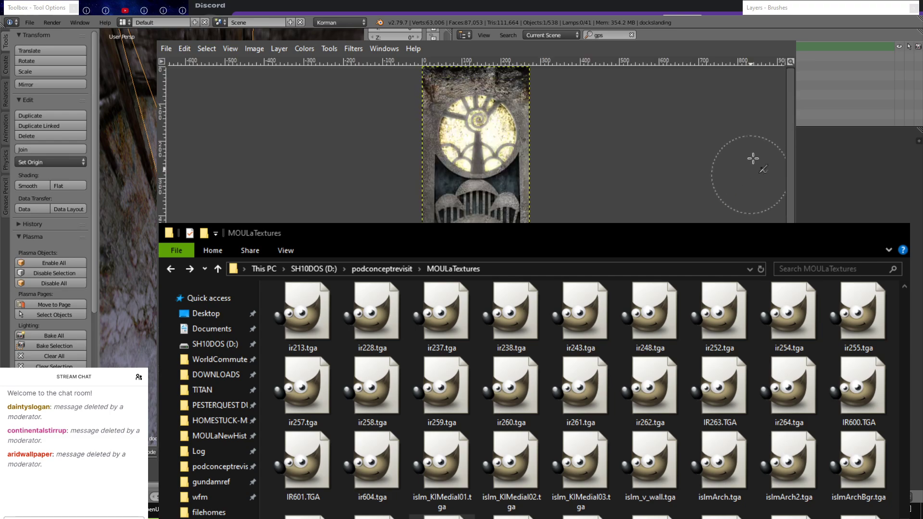
{"action": "key", "text": "ctrl+w"}
{"action": "double_click", "coordinate": [510, 517]}
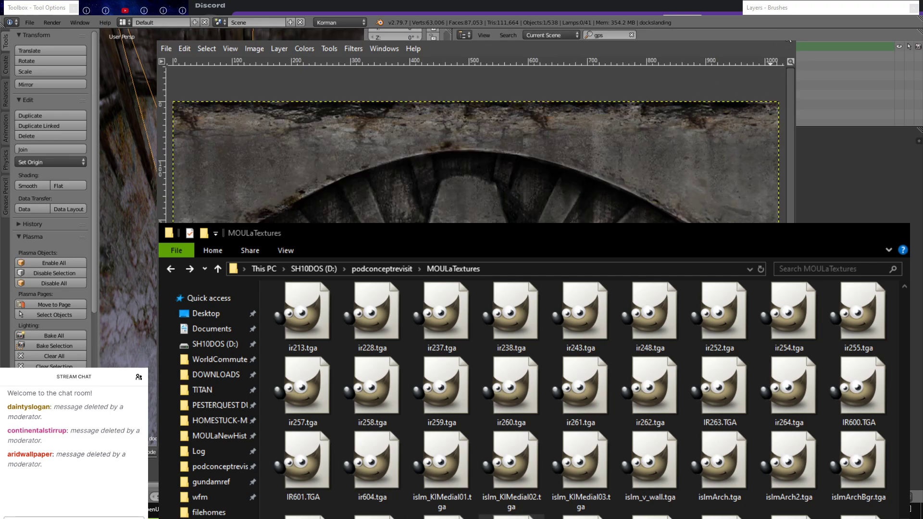
{"action": "key", "text": "ctrl+w"}
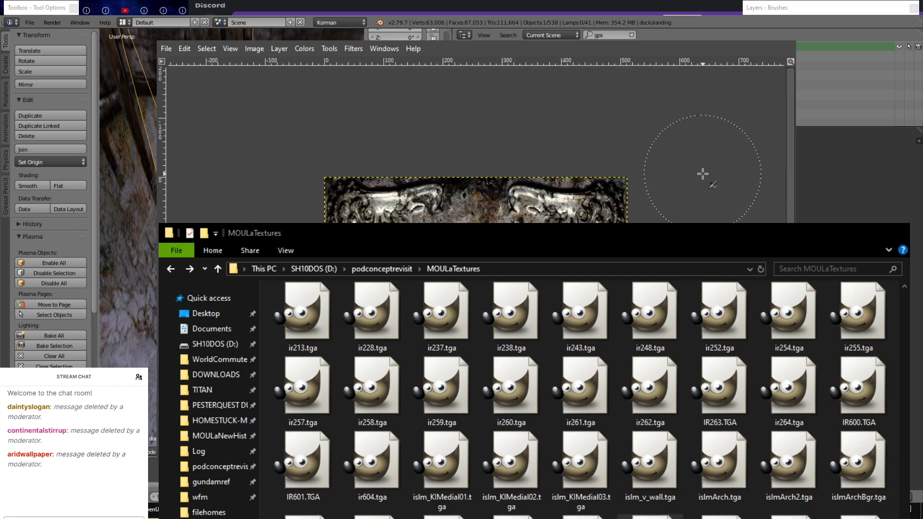
{"action": "key", "text": "ctrl+w"}
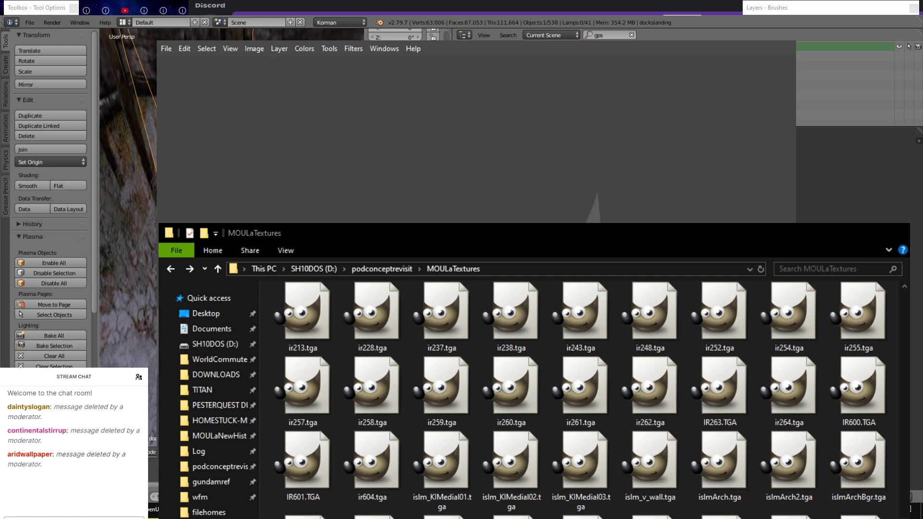
Step: Preview the riveted rusted-metal texture and the pale banded cornice texture from MOULaTextures, closing each image after viewing
{"action": "left_click", "coordinate": [784, 33]}
{"action": "left_click", "coordinate": [785, 34]}
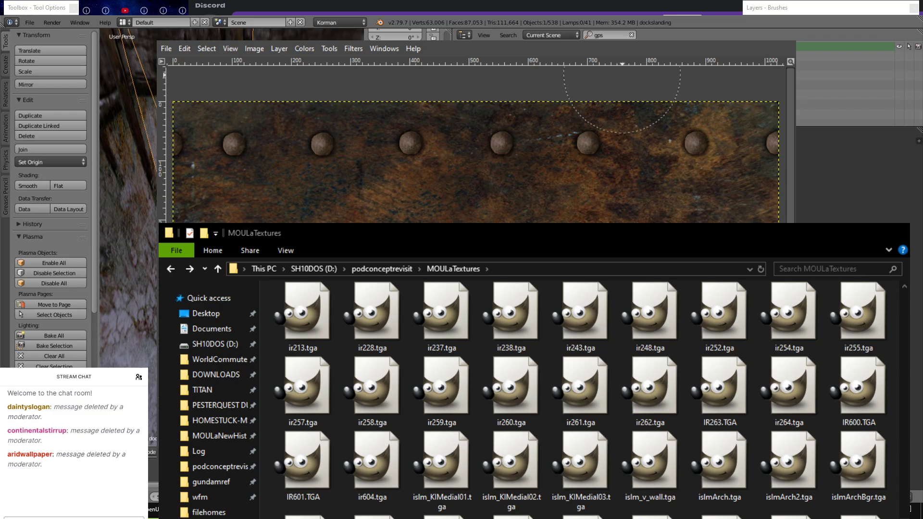
{"action": "key", "text": "ctrl+w"}
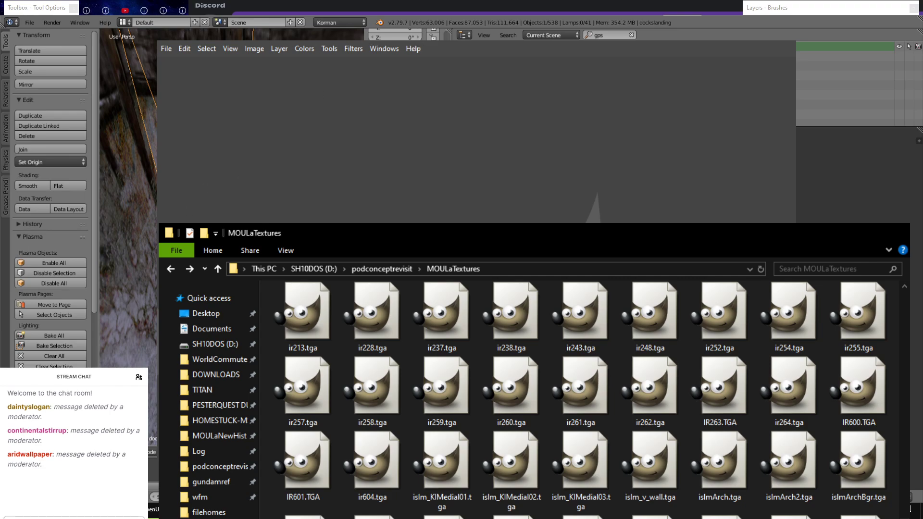
{"action": "scroll", "coordinate": [581, 399], "scroll_direction": "down", "scroll_amount": 1}
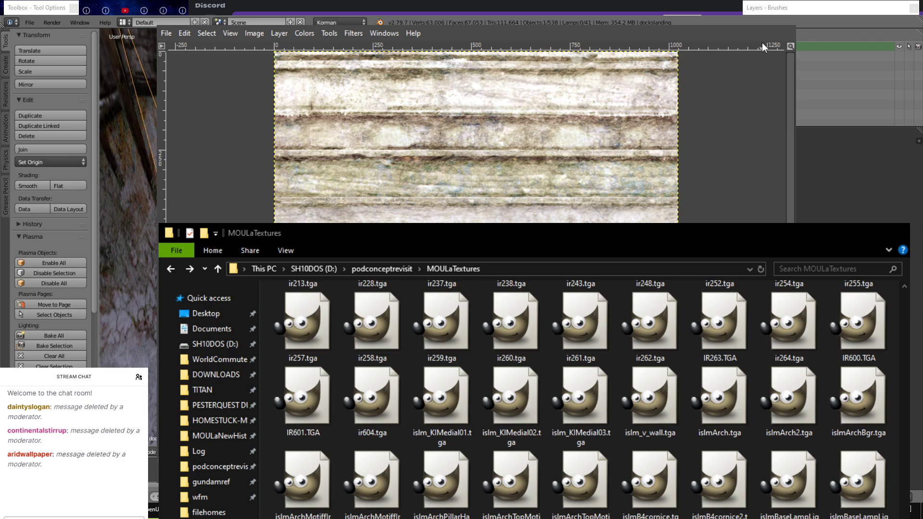
{"action": "left_click", "coordinate": [780, 24]}
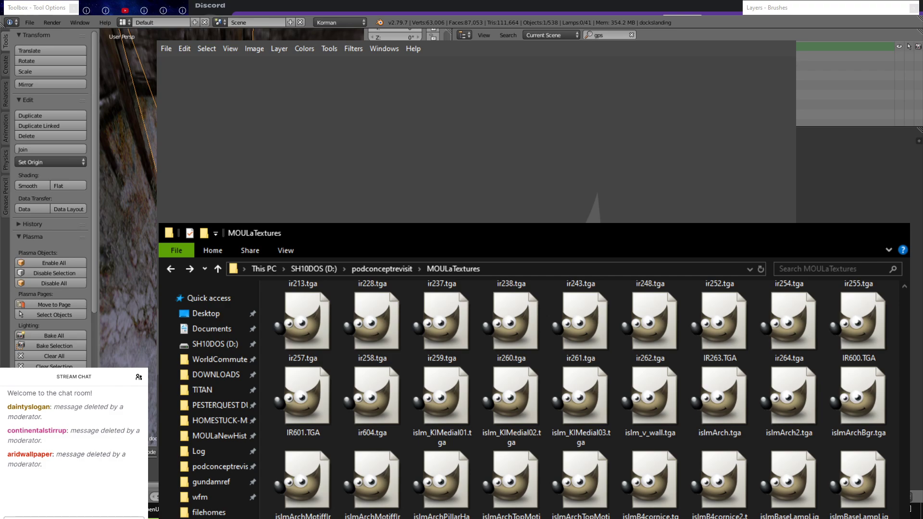
Step: Preview the transparent texture and the machinery drawing islmBlueMachinery.tga, closing each image after viewing
{"action": "scroll", "coordinate": [581, 398], "scroll_direction": "down", "scroll_amount": 3}
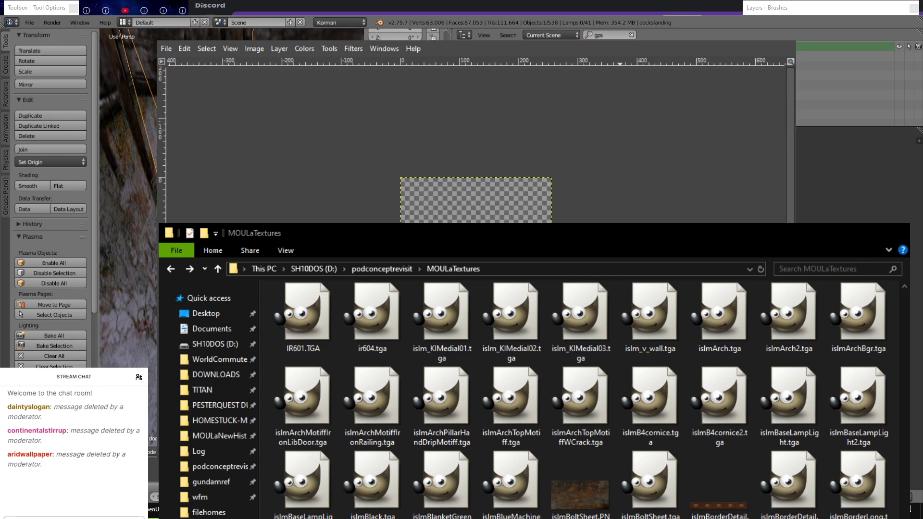
{"action": "left_click", "coordinate": [779, 28]}
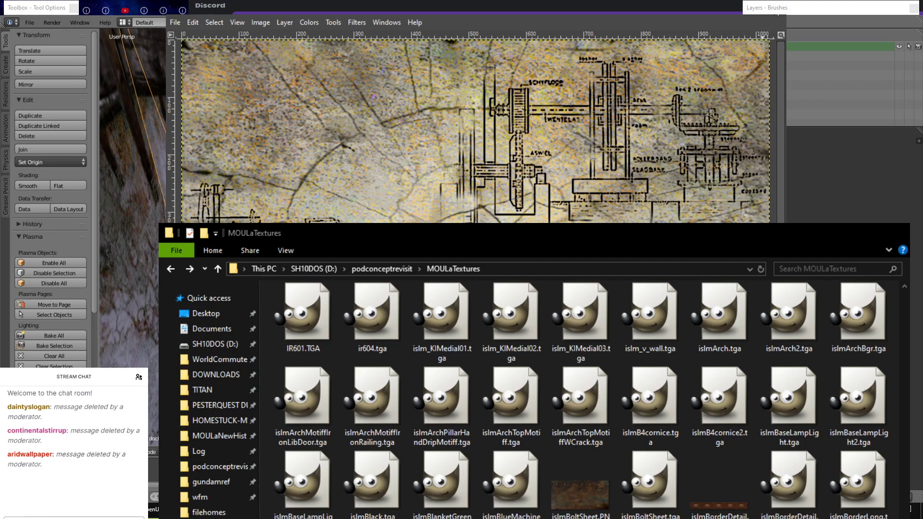
{"action": "left_click", "coordinate": [775, 6]}
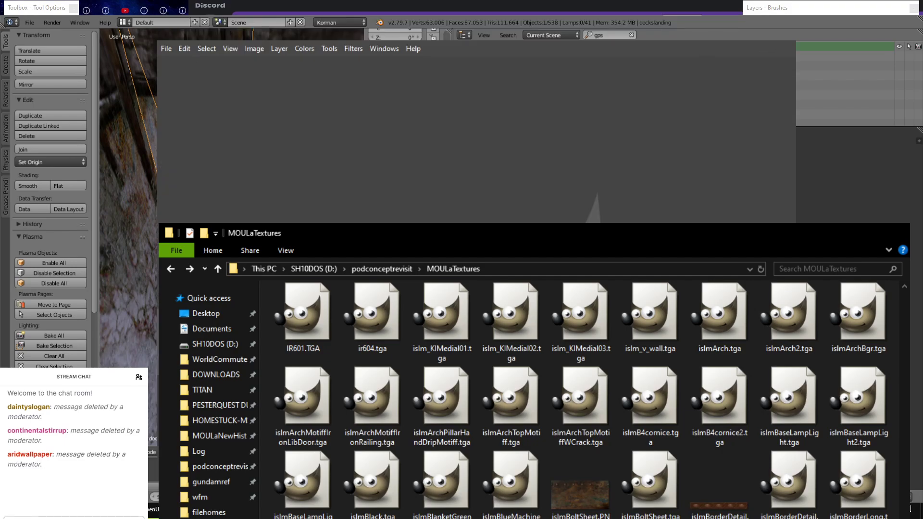
{"action": "left_click", "coordinate": [782, 35]}
Step: Preview further textures from the border and bridge files, including the solid black image and the semi-transparent grey one, closing each
{"action": "scroll", "coordinate": [581, 398], "scroll_direction": "down", "scroll_amount": 1}
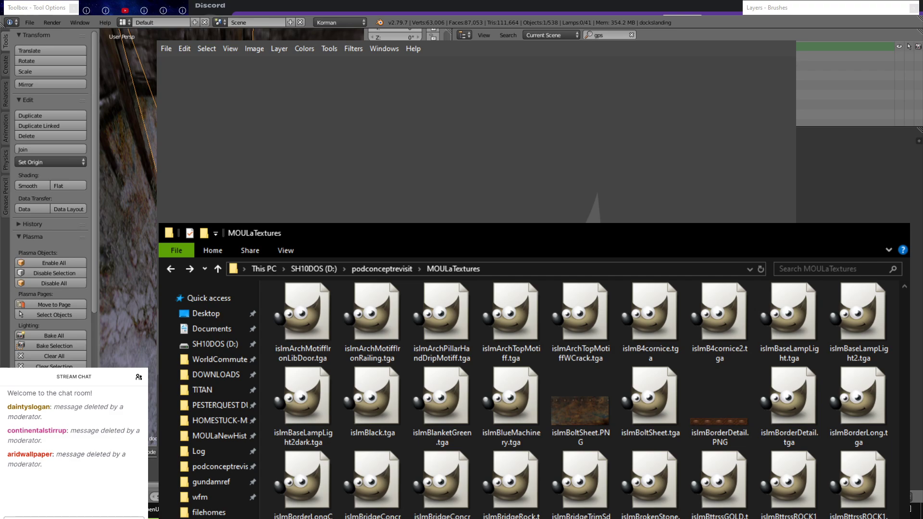
{"action": "left_click", "coordinate": [782, 35]}
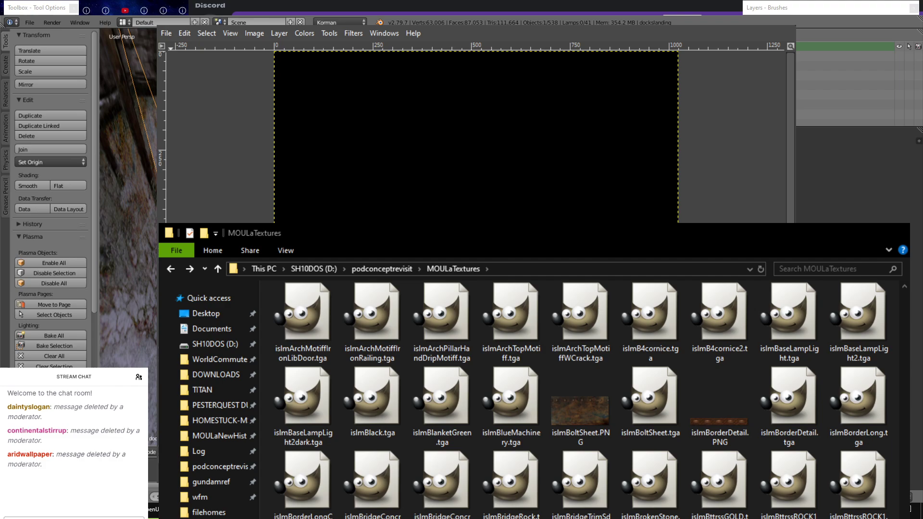
{"action": "key", "text": "ctrl+w"}
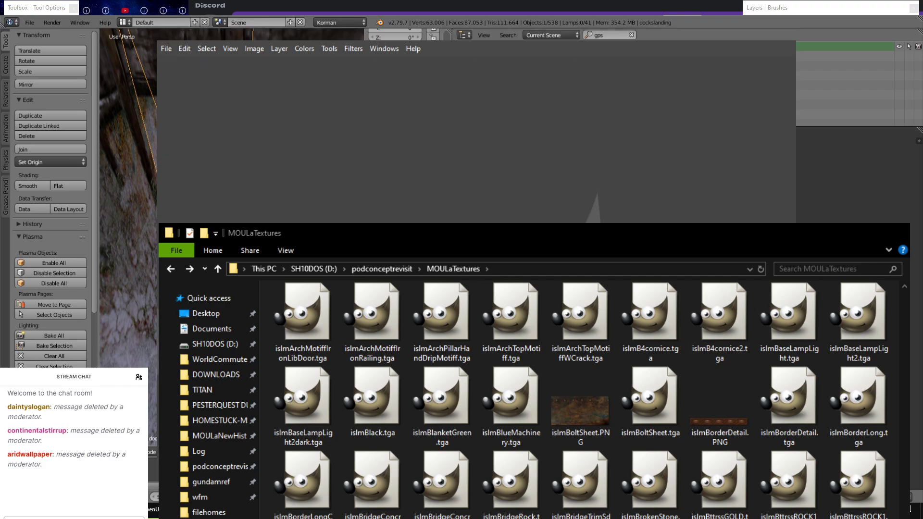
{"action": "scroll", "coordinate": [581, 399], "scroll_direction": "down", "scroll_amount": 1}
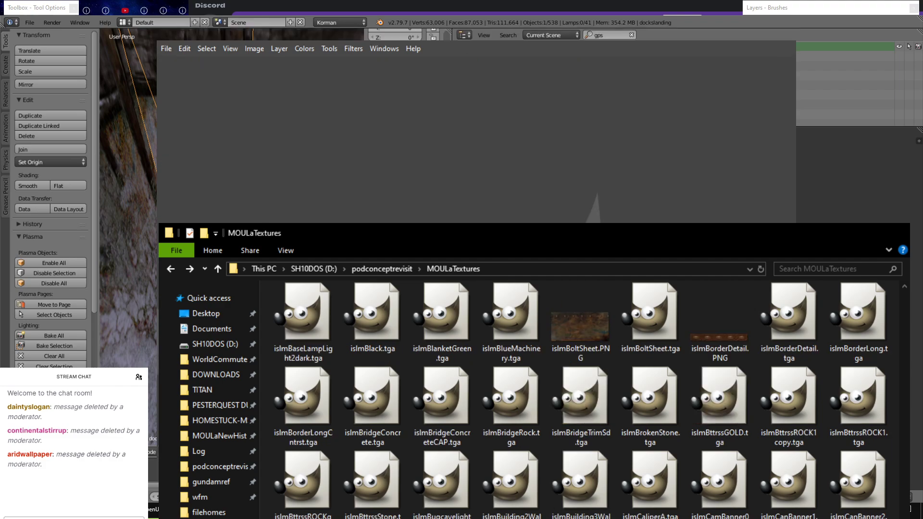
{"action": "scroll", "coordinate": [580, 399], "scroll_direction": "down", "scroll_amount": 1}
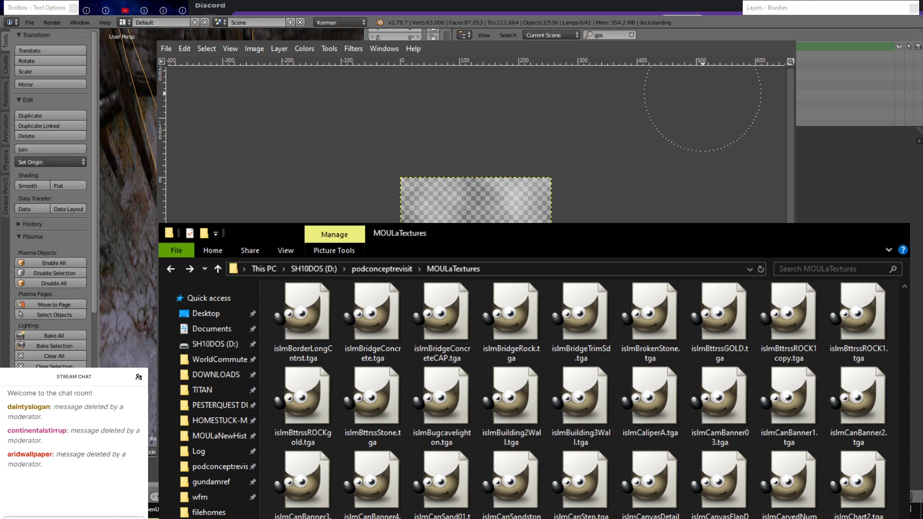
{"action": "key", "text": "ctrl+w"}
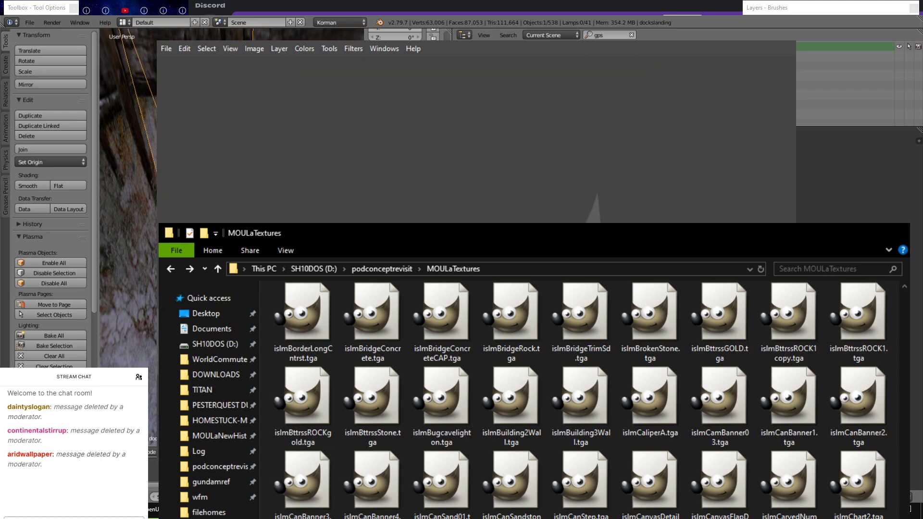
Step: Browse further through MOULaTextures, past the city map and column textures, to the islmDRC and islmFT files
{"action": "scroll", "coordinate": [581, 399], "scroll_direction": "down", "scroll_amount": 1}
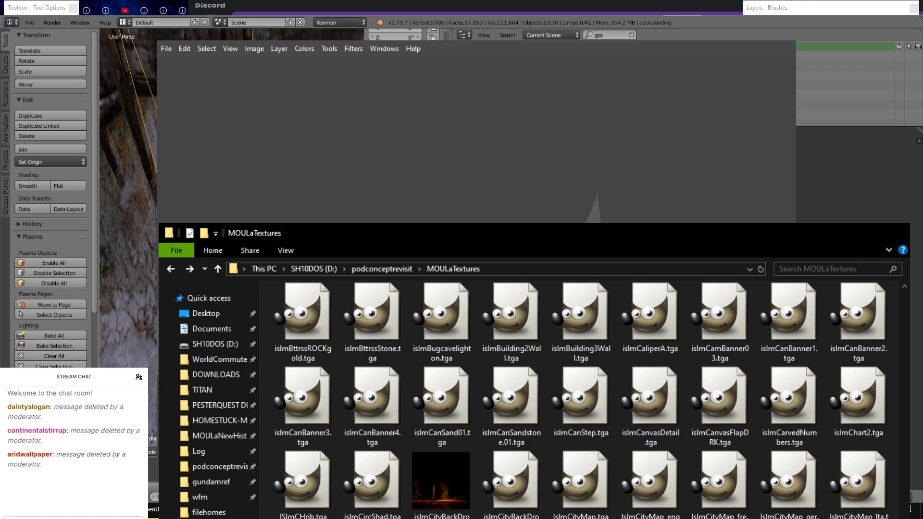
{"action": "left_click", "coordinate": [153, 510]}
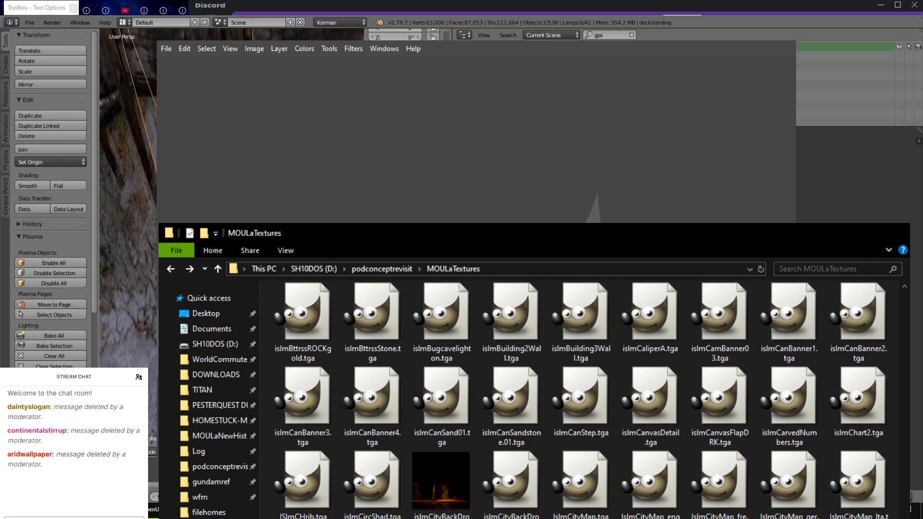
{"action": "scroll", "coordinate": [579, 399], "scroll_direction": "down", "scroll_amount": 1}
{"action": "scroll", "coordinate": [579, 399], "scroll_direction": "down", "scroll_amount": 1}
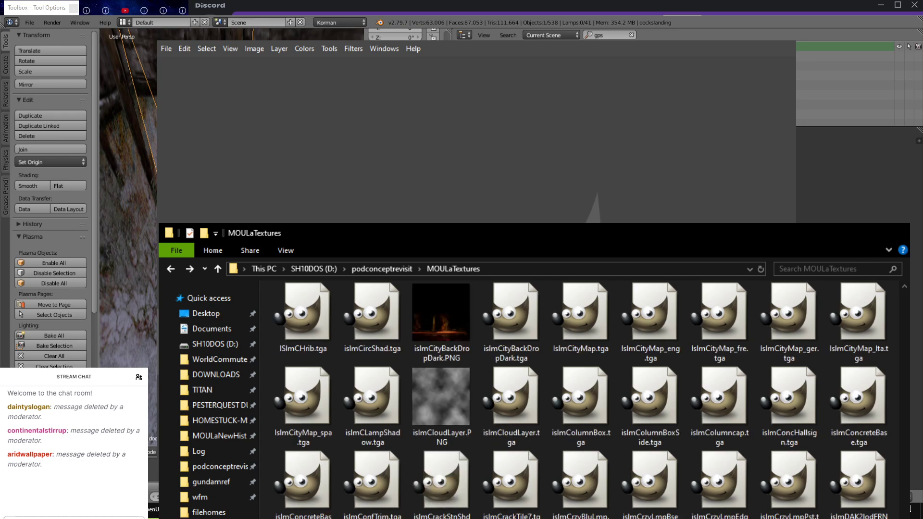
{"action": "scroll", "coordinate": [579, 398], "scroll_direction": "down", "scroll_amount": 1}
{"action": "scroll", "coordinate": [579, 398], "scroll_direction": "down", "scroll_amount": 3}
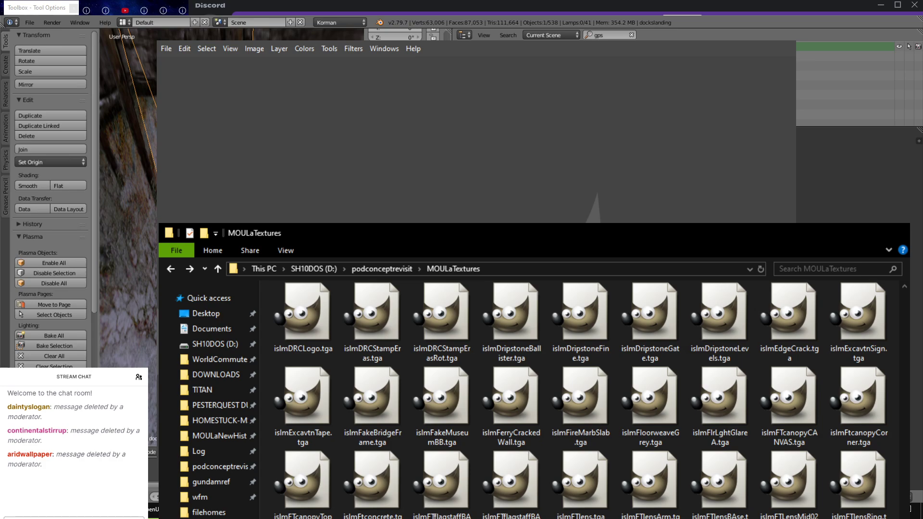
Step: Step through the islmFT lens, flagstaff and canopy files and preview islmFtcanopyCorner.tga, closing it after viewing
{"action": "key", "text": "Left"}
{"action": "key", "text": "Left"}
{"action": "key", "text": "Left"}
{"action": "key", "text": "Left"}
{"action": "key", "text": "Left"}
{"action": "key", "text": "Left"}
{"action": "key", "text": "Left"}
{"action": "key", "text": "Left"}
{"action": "key", "text": "Left"}
{"action": "key", "text": "Left"}
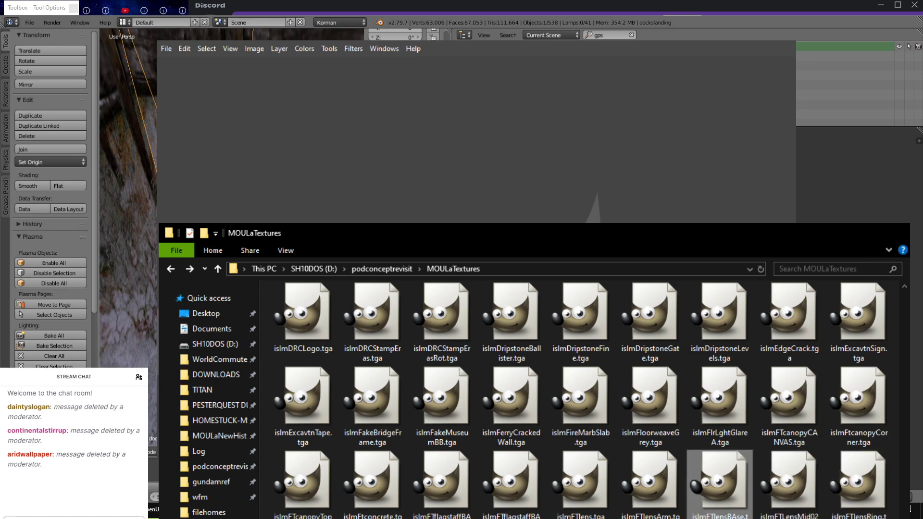
{"action": "key", "text": "Left"}
{"action": "key", "text": "Left"}
{"action": "key", "text": "Left"}
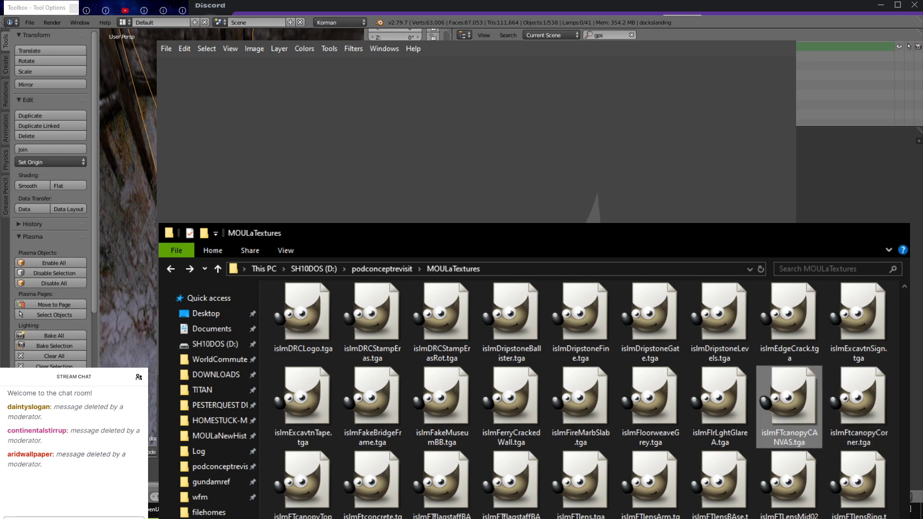
{"action": "key", "text": "Right"}
{"action": "key", "text": "Right"}
{"action": "key", "text": "Right"}
{"action": "key", "text": "Right"}
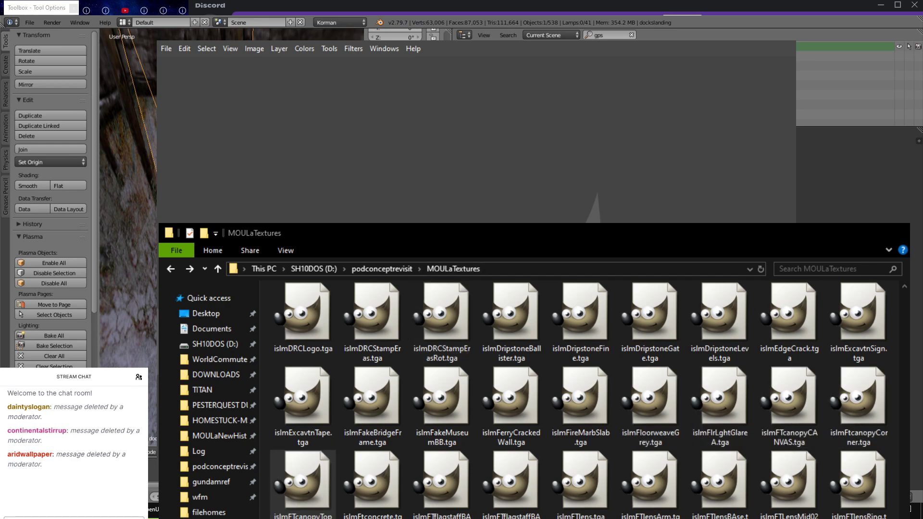
{"action": "double_click", "coordinate": [860, 402]}
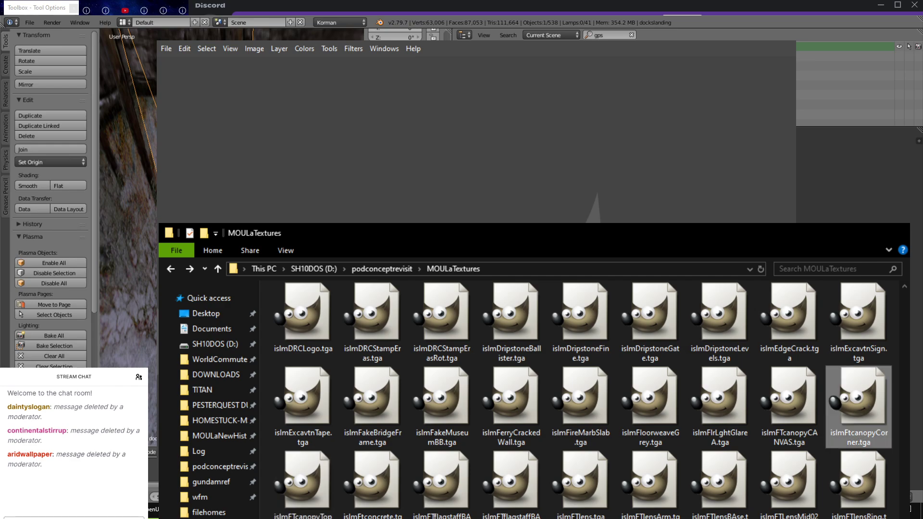
{"action": "left_click", "coordinate": [784, 17]}
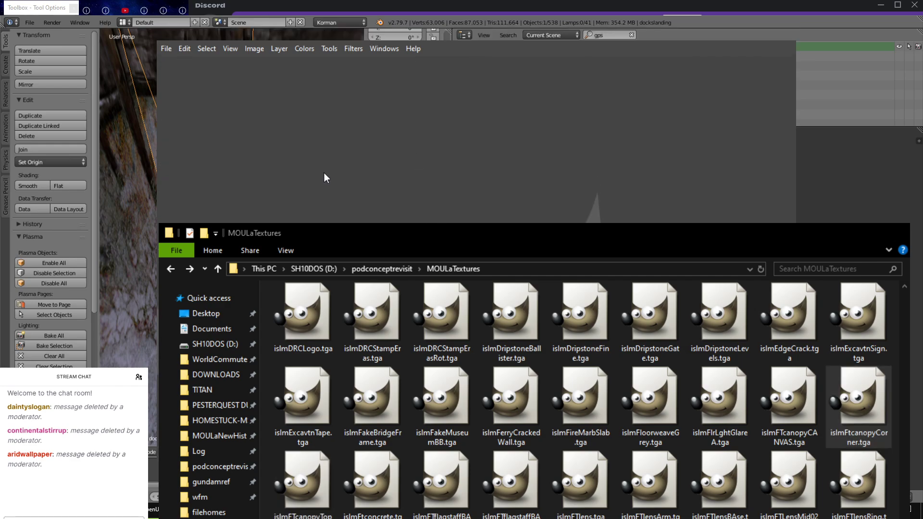
Step: Preview the concrete, flagstaff and mosaic wall textures, lowering the folder window to uncover the whole mosaic, and close the image
{"action": "left_click", "coordinate": [373, 481]}
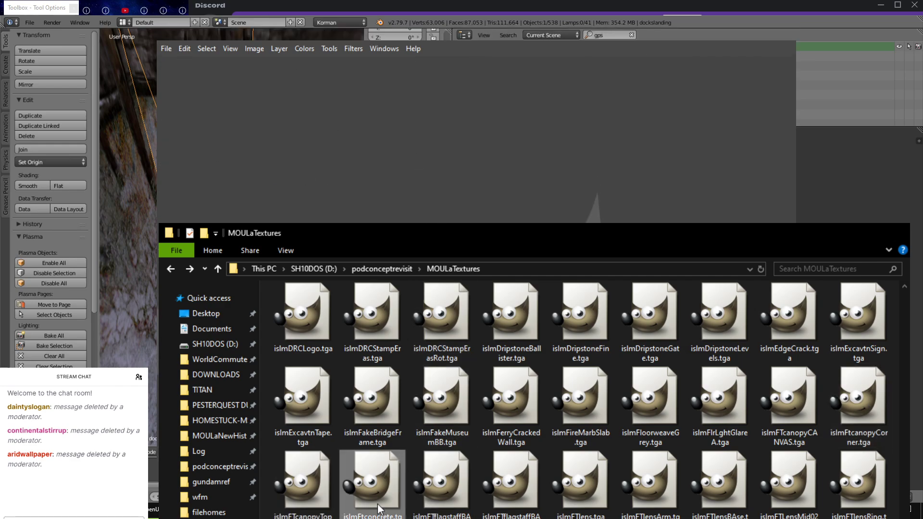
{"action": "double_click", "coordinate": [455, 485]}
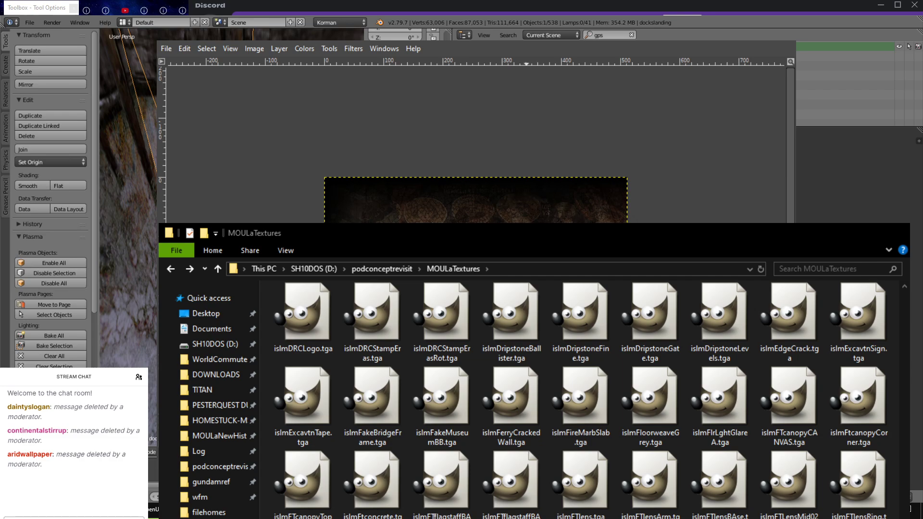
{"action": "left_click_drag", "start_coordinate": [528, 233], "coordinate": [529, 349]}
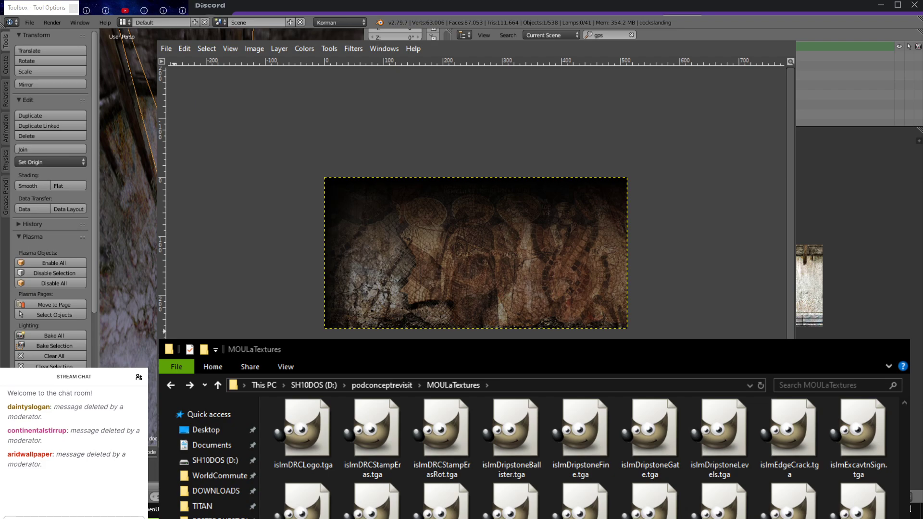
{"action": "key", "text": "ctrl+w"}
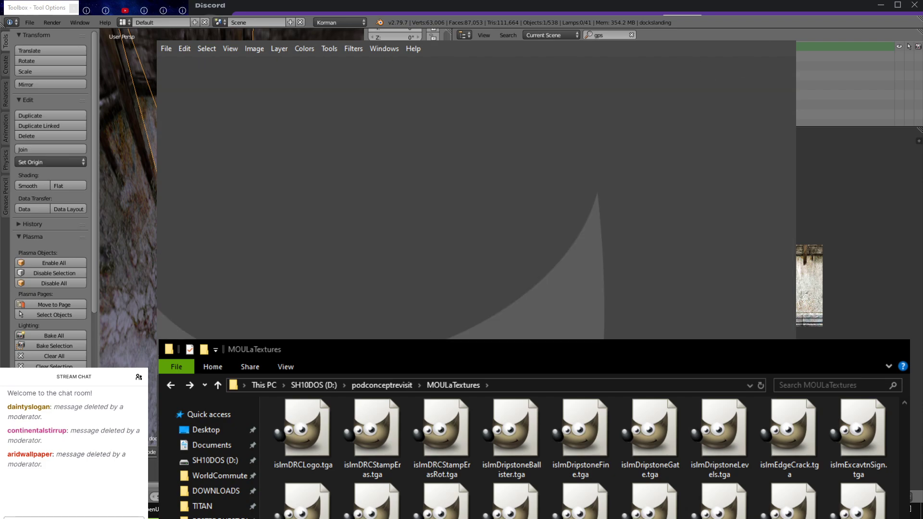
Step: Preview the grey stone-block strip and other textures in the row below the islmFTMeshRoof to islmFTRoofTrim files, closing each image
{"action": "scroll", "coordinate": [579, 456], "scroll_direction": "down", "scroll_amount": 6}
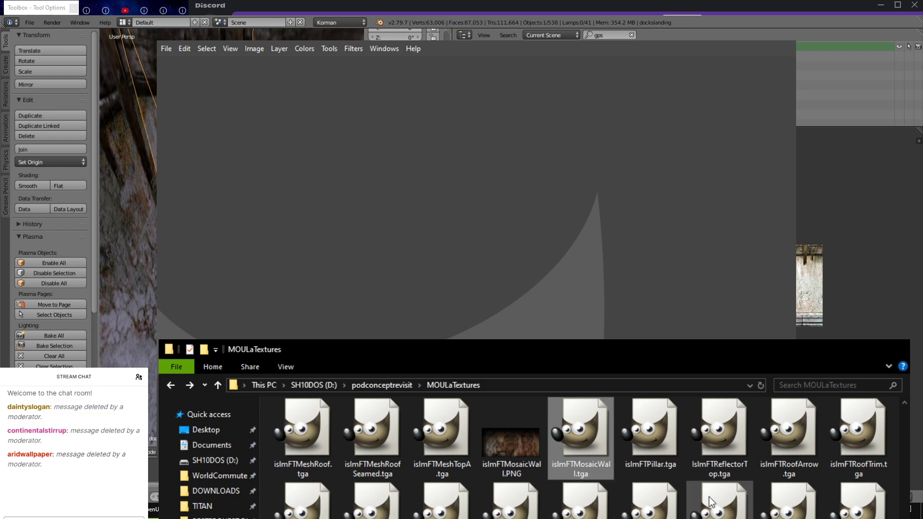
{"action": "left_click", "coordinate": [581, 503]}
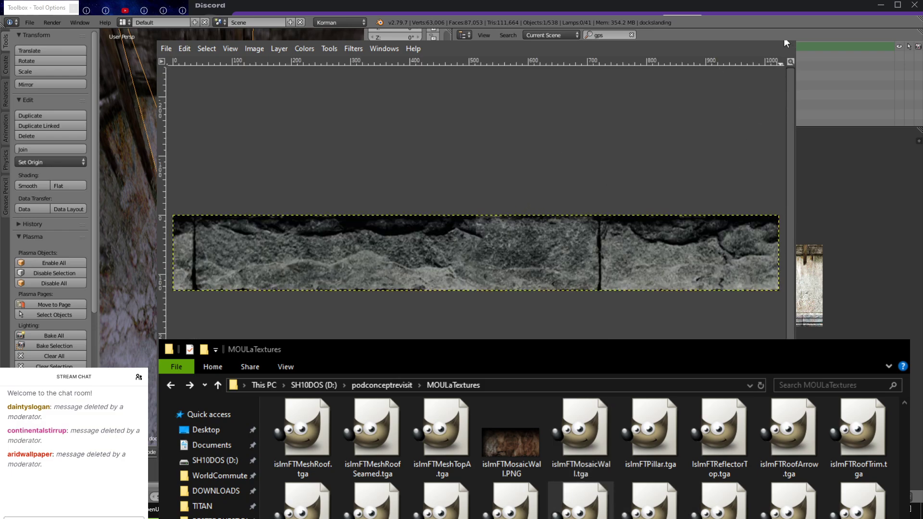
{"action": "left_click", "coordinate": [784, 39]}
{"action": "double_click", "coordinate": [442, 504]}
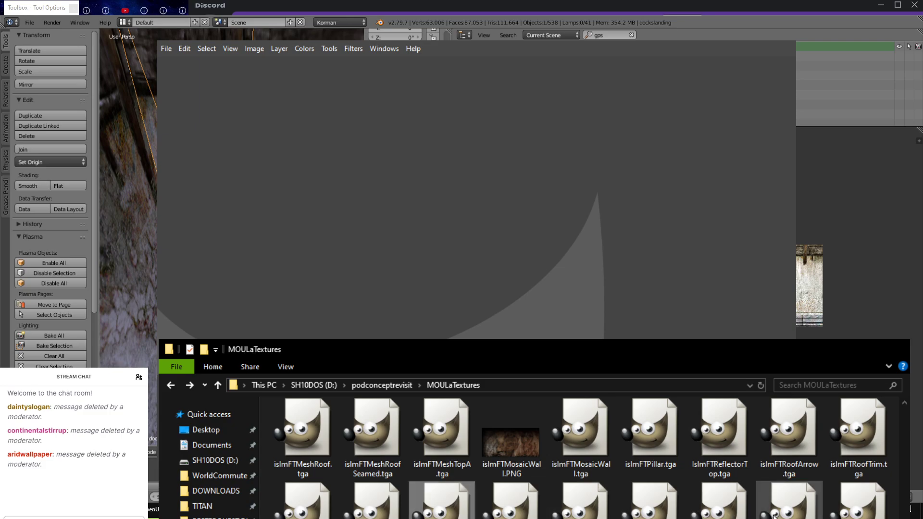
{"action": "left_click", "coordinate": [854, 511]}
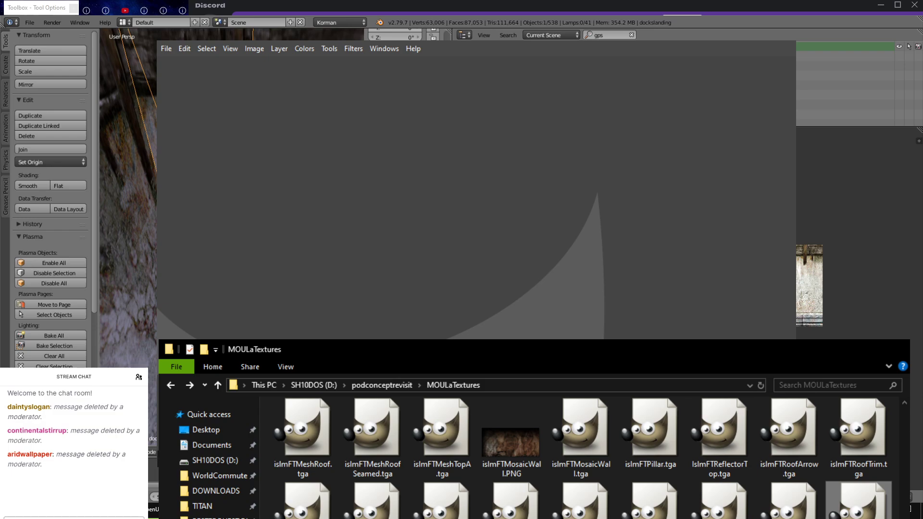
{"action": "key", "text": "ctrl+w"}
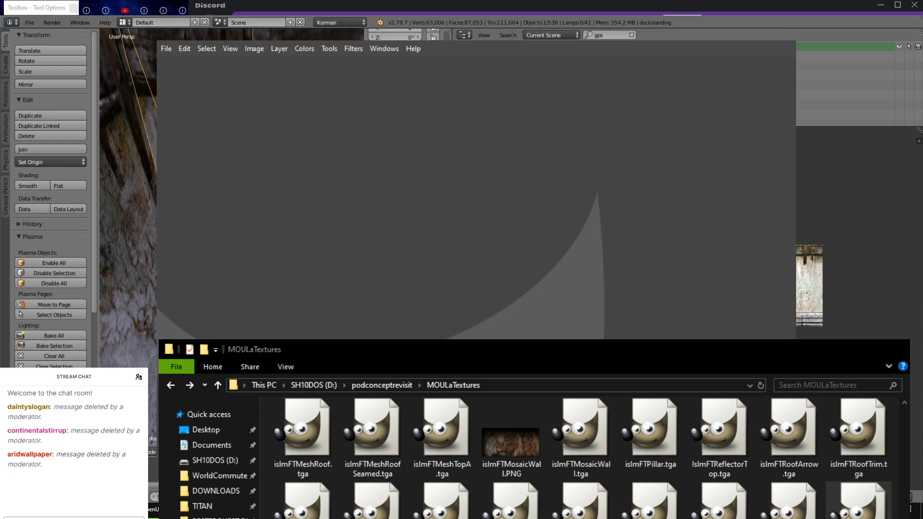
{"action": "left_click", "coordinate": [304, 505]}
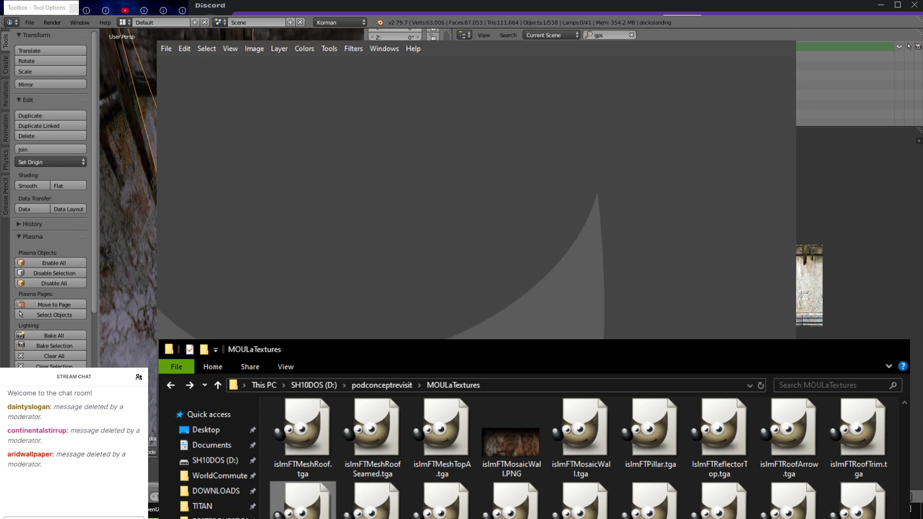
Step: Open islmFTMeshRoof.tga in GIMP, export it as islmFTMeshRoof.PNG in MOULaTextures, and close the image
{"action": "left_click", "coordinate": [297, 426]}
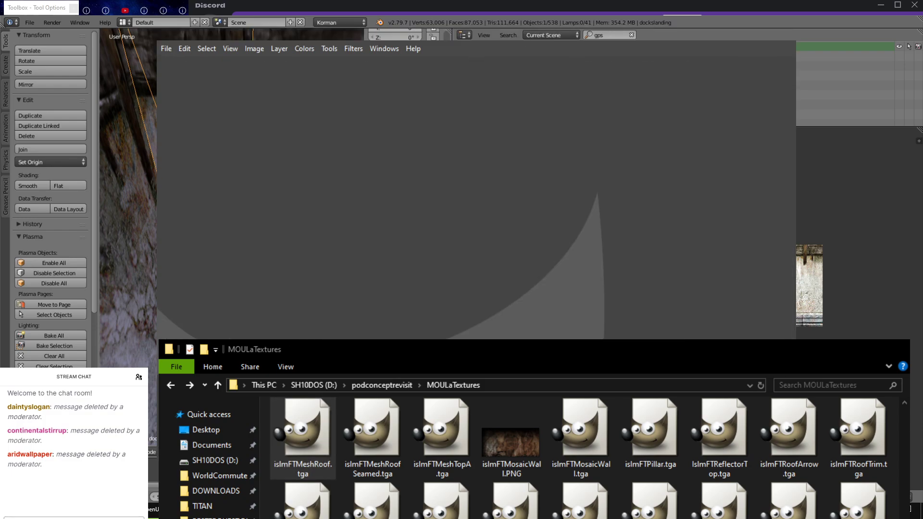
{"action": "left_click_drag", "start_coordinate": [302, 433], "coordinate": [447, 214]}
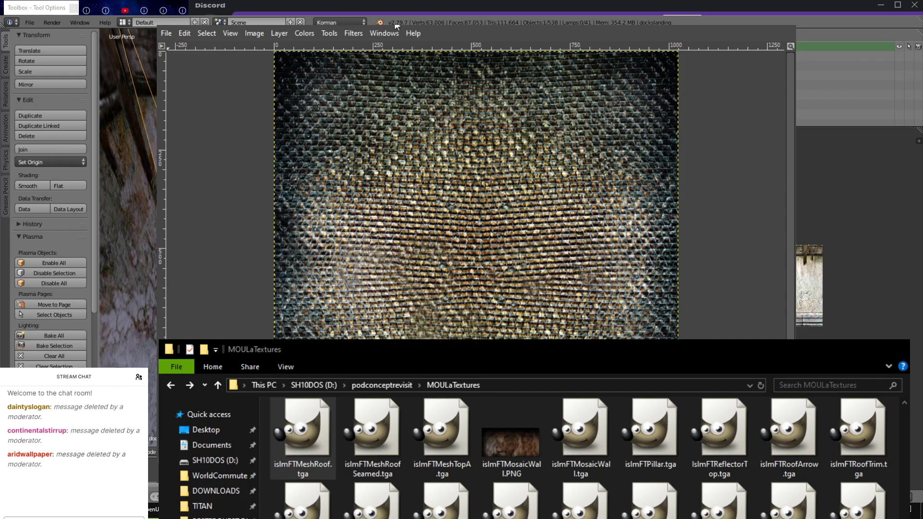
{"action": "key", "text": "ctrl+w"}
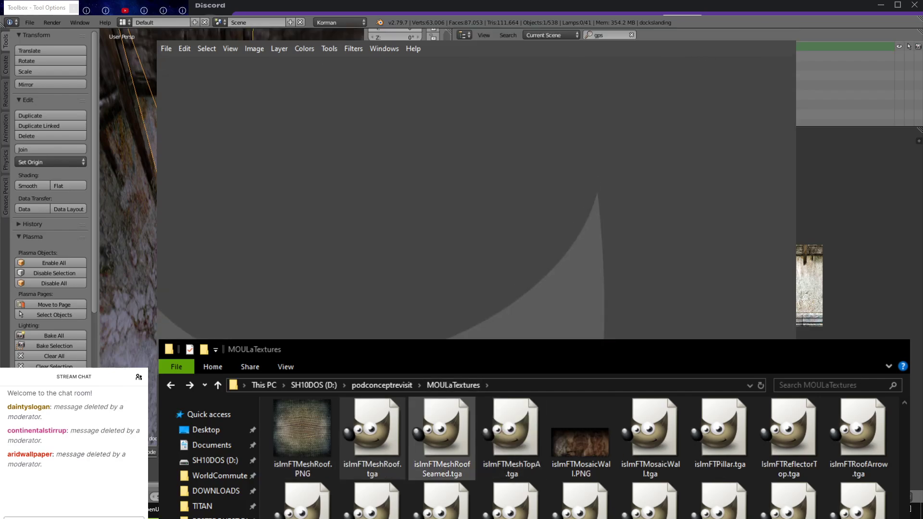
Step: Open islmFTMeshRoofSeamed.tga and islmFTMeshTopA.tga in GIMP, export each as PNG in MOULaTextures, and close each image
{"action": "left_click_drag", "start_coordinate": [441, 435], "coordinate": [330, 203]}
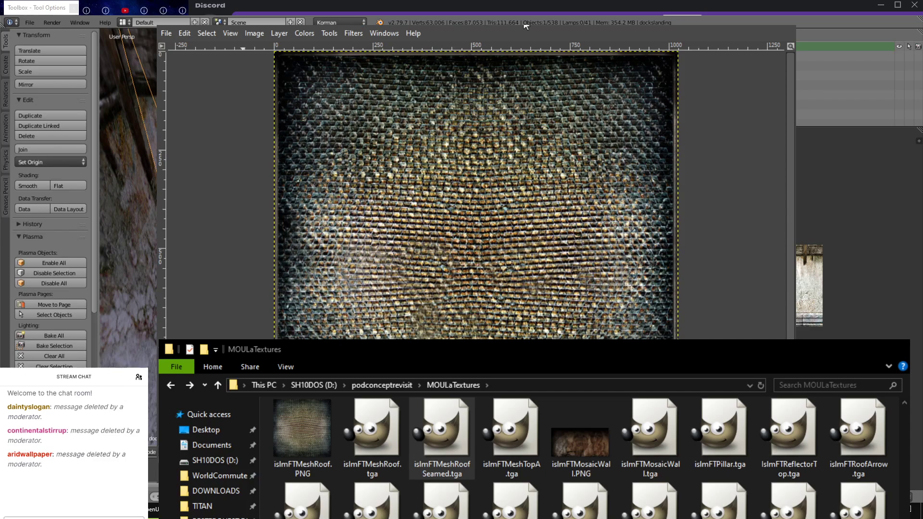
{"action": "left_click", "coordinate": [779, 19]}
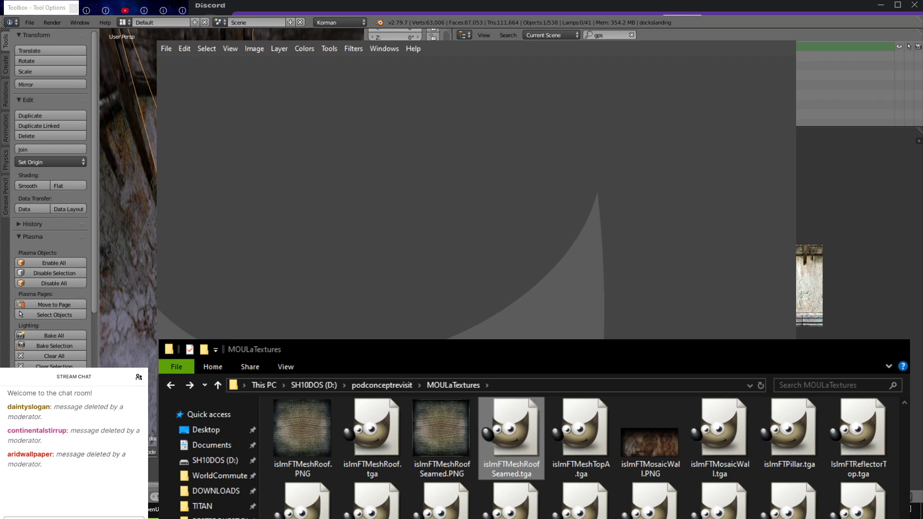
{"action": "left_click", "coordinate": [519, 430]}
{"action": "left_click", "coordinate": [591, 433]}
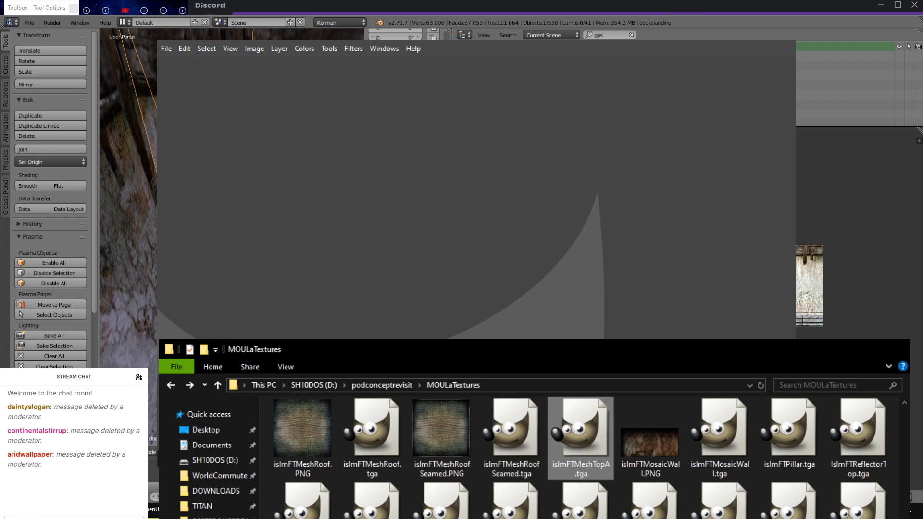
{"action": "left_click_drag", "start_coordinate": [591, 432], "coordinate": [550, 192]}
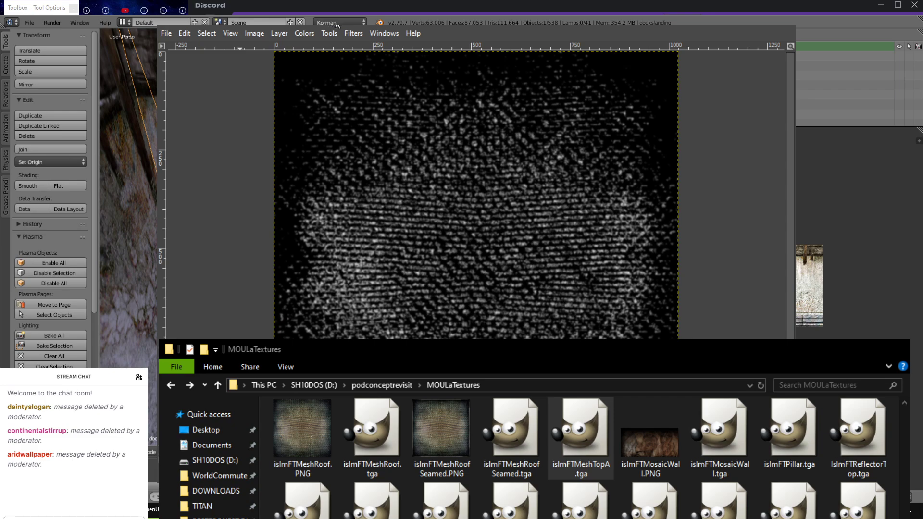
{"action": "left_click", "coordinate": [775, 19]}
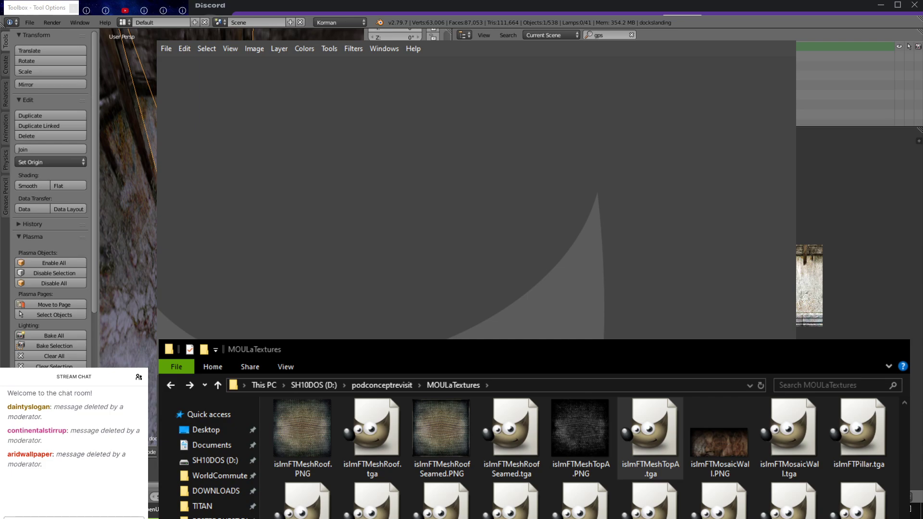
Step: Leave MOULaTextures for the moul-assets folder in podconceptrevisit and go to its sources\textures\tga\unknown subfolder
{"action": "key", "text": "alt+Left"}
{"action": "key", "text": "alt+Left"}
{"action": "key", "text": "alt+Left"}
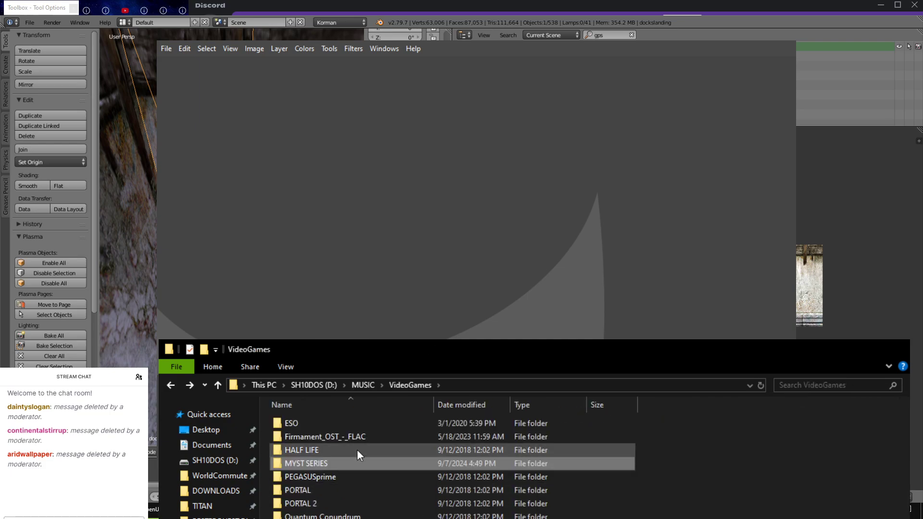
{"action": "key", "text": "alt+Left"}
{"action": "key", "text": "alt+Left"}
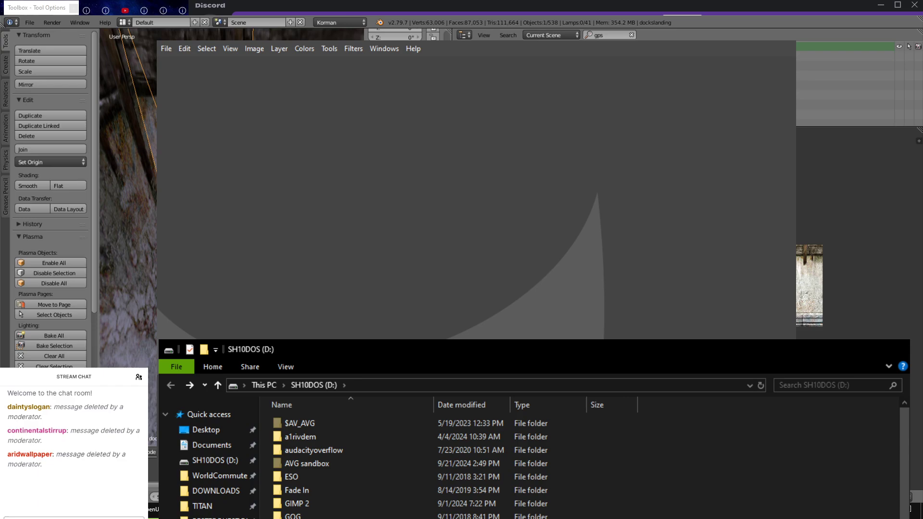
{"action": "double_click", "coordinate": [336, 518]}
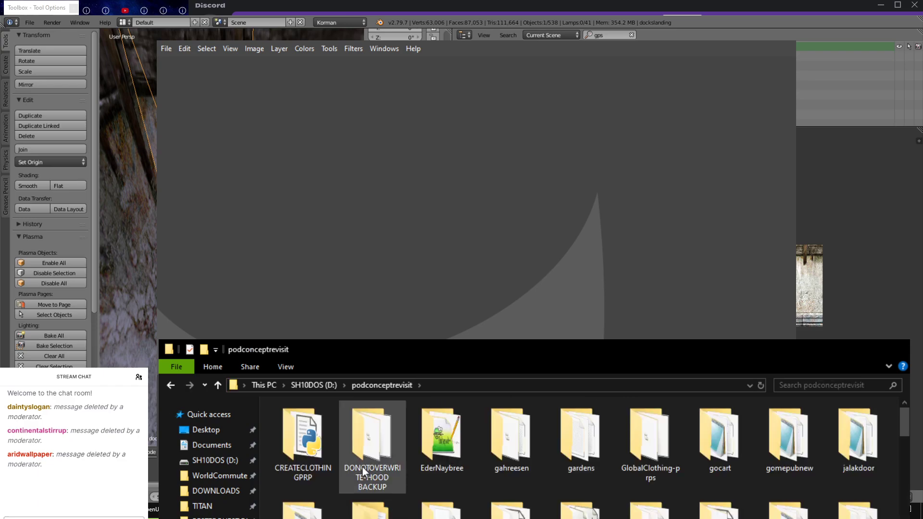
{"action": "double_click", "coordinate": [511, 509]}
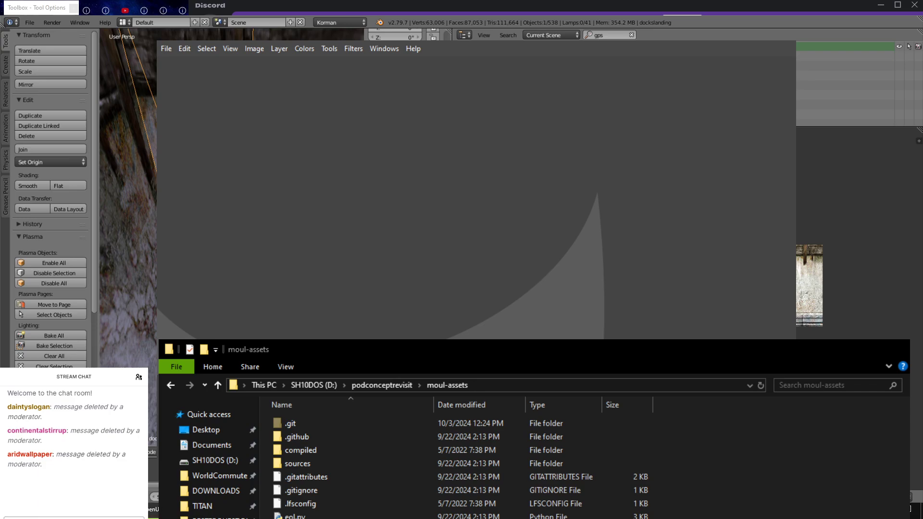
{"action": "double_click", "coordinate": [335, 461]}
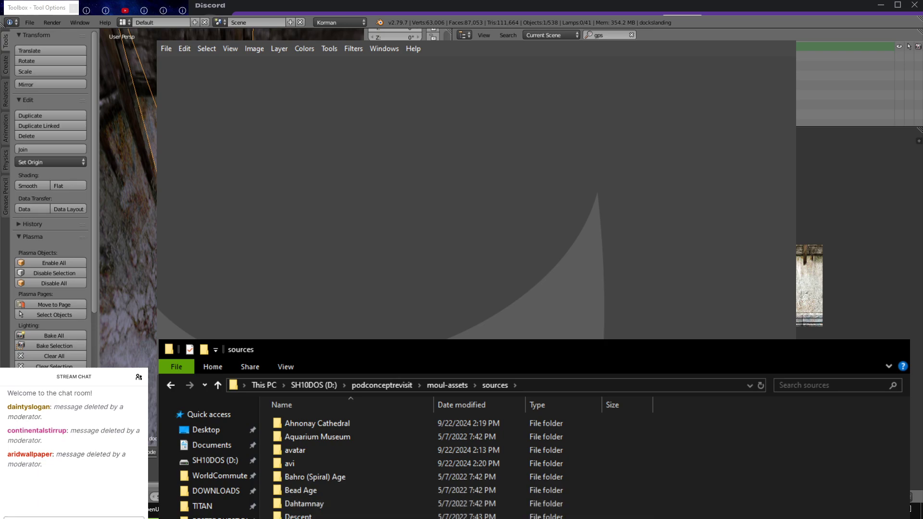
{"action": "left_click", "coordinate": [374, 433]}
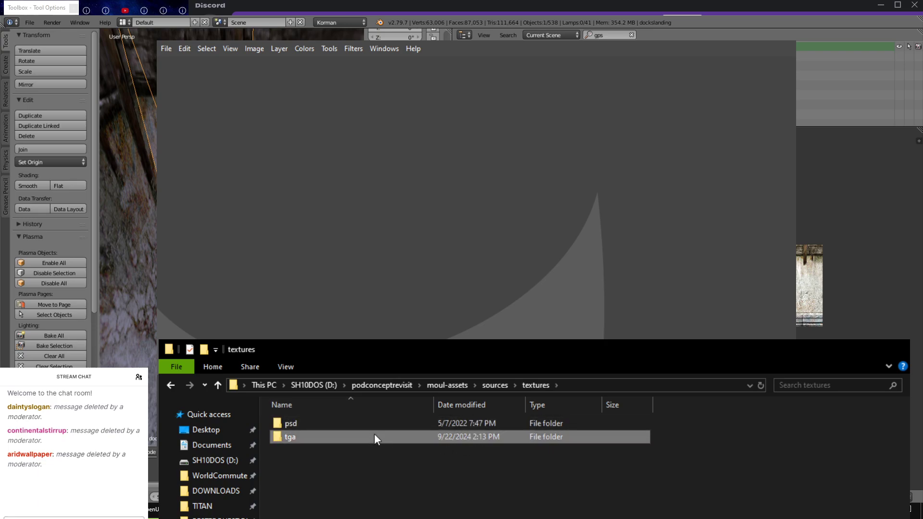
{"action": "double_click", "coordinate": [373, 434]}
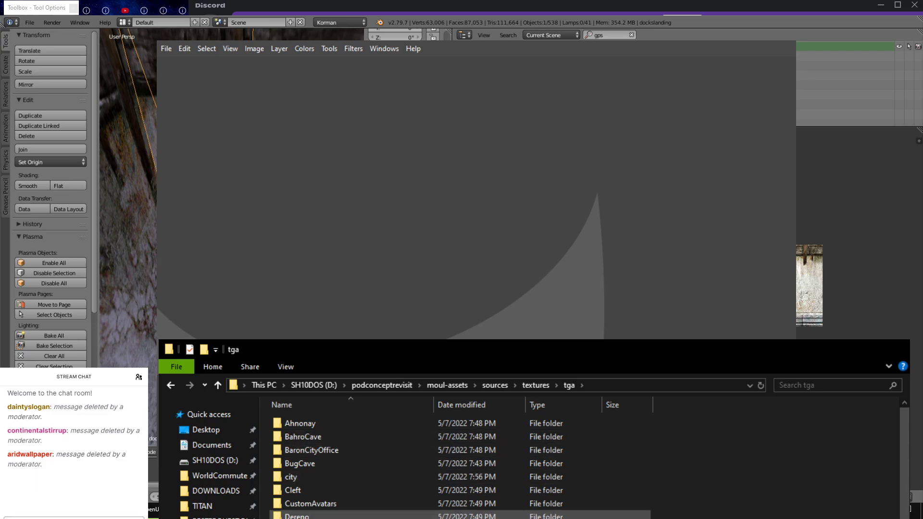
{"action": "scroll", "coordinate": [373, 434], "scroll_direction": "down", "scroll_amount": 1}
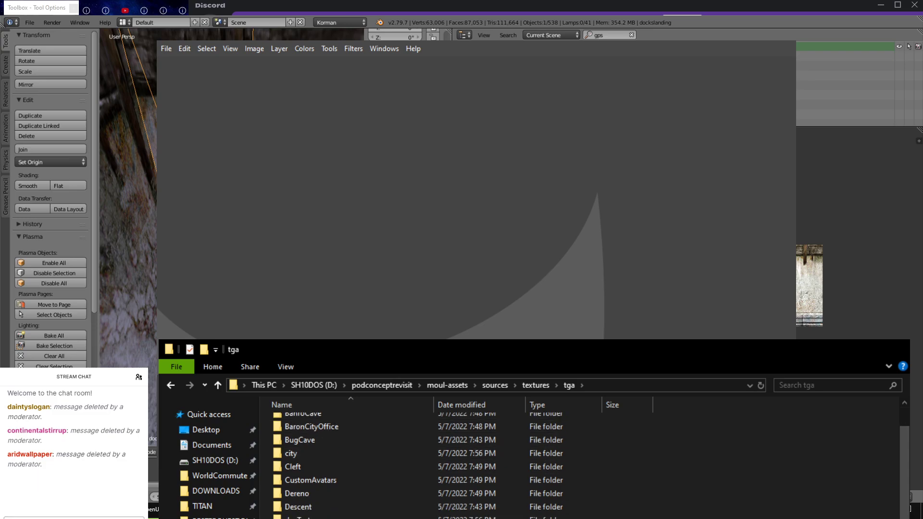
{"action": "key", "text": "Return"}
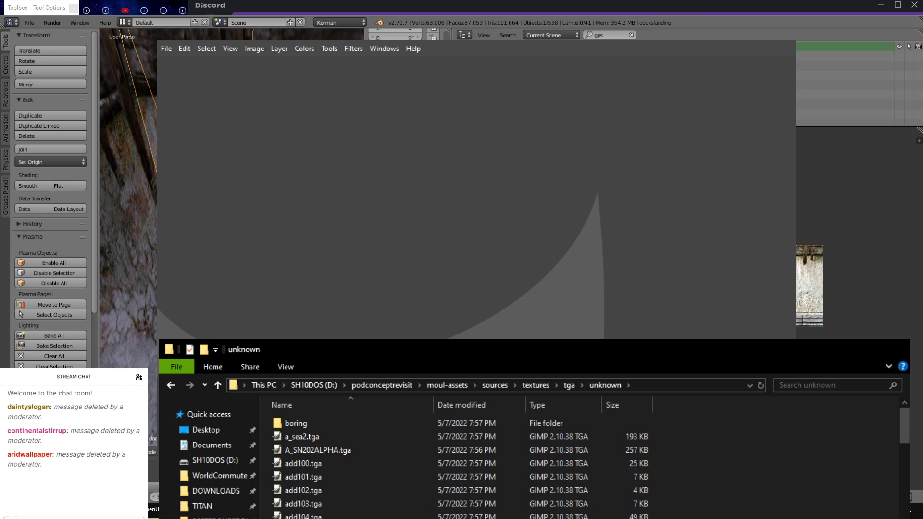
Step: Open Pallette.tga from the unknown folder in GIMP, export it as Pallette.PNG, and close the image and GIMP
{"action": "key", "text": "p"}
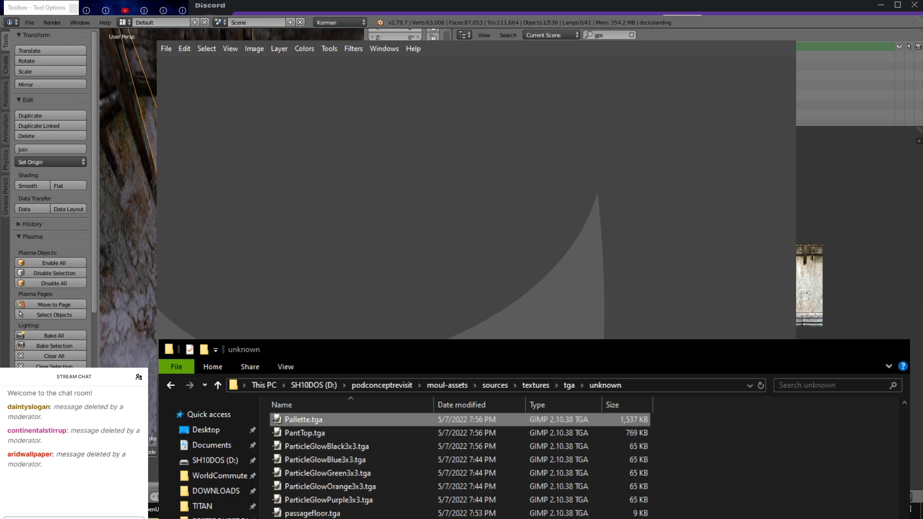
{"action": "left_click_drag", "start_coordinate": [308, 420], "coordinate": [439, 226]}
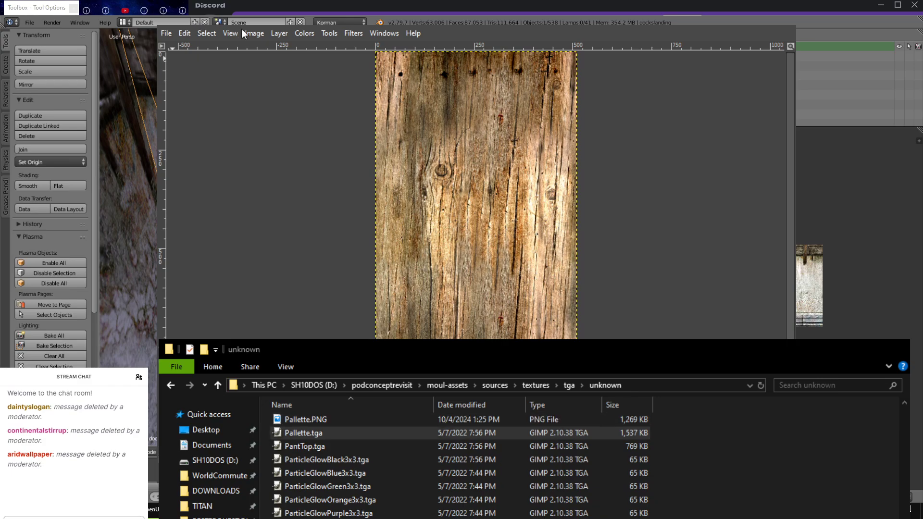
{"action": "left_click", "coordinate": [784, 18]}
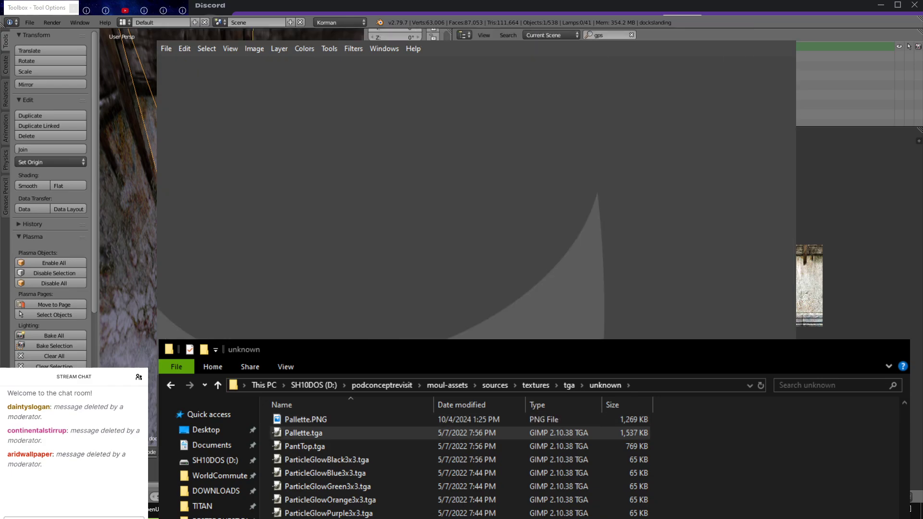
{"action": "left_click", "coordinate": [777, 41]}
Step: Select Pallette.PNG in the unknown folder, and go to the pngs folder inside podconceptrevisit\MOULaTextures
{"action": "left_click", "coordinate": [276, 422]}
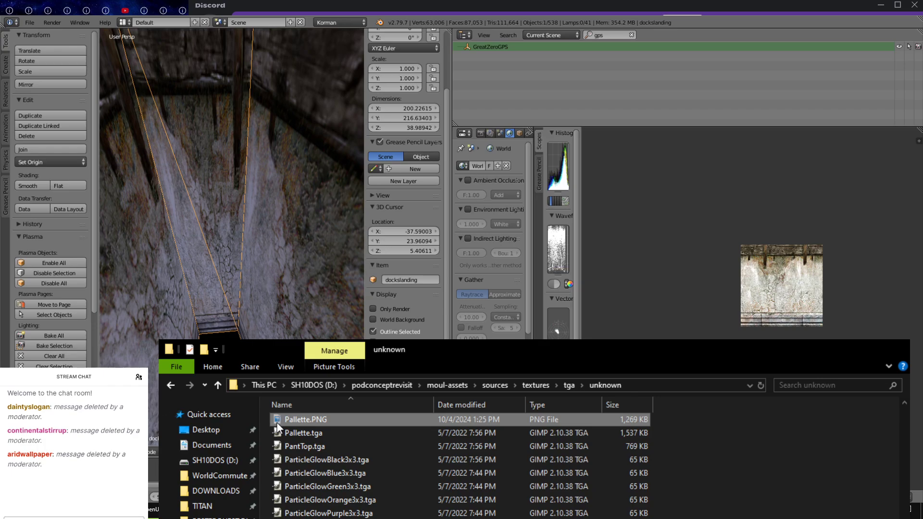
{"action": "key", "text": "alt+Up"}
{"action": "key", "text": "alt+Up"}
{"action": "key", "text": "alt+Up"}
{"action": "key", "text": "alt+Up"}
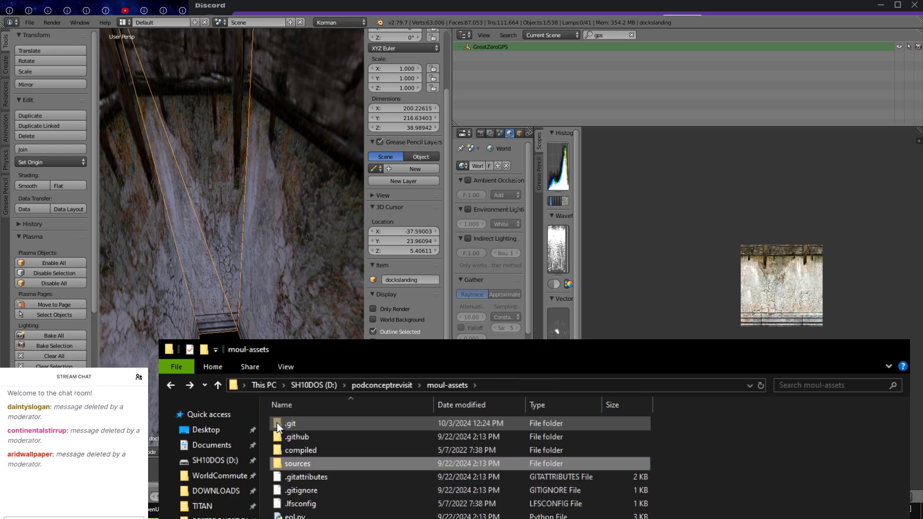
{"action": "key", "text": "alt+Up"}
{"action": "key", "text": "alt+Up"}
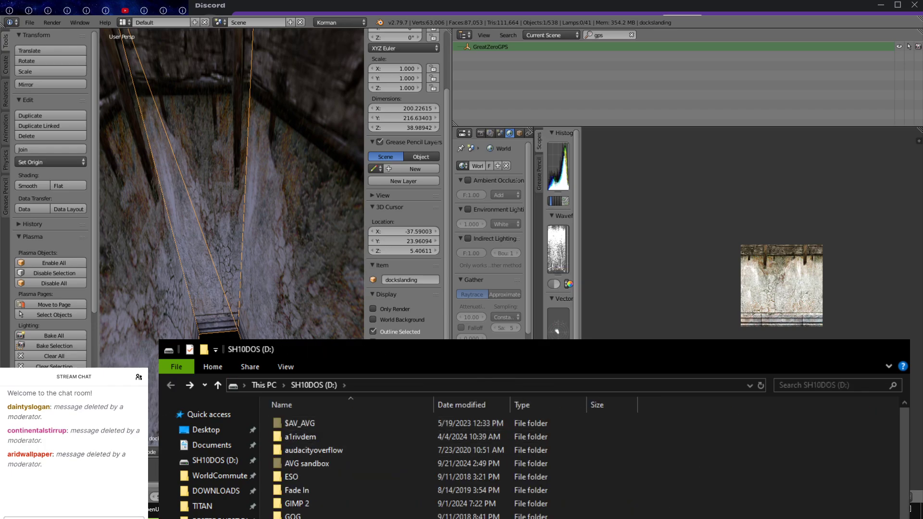
{"action": "double_click", "coordinate": [365, 518]}
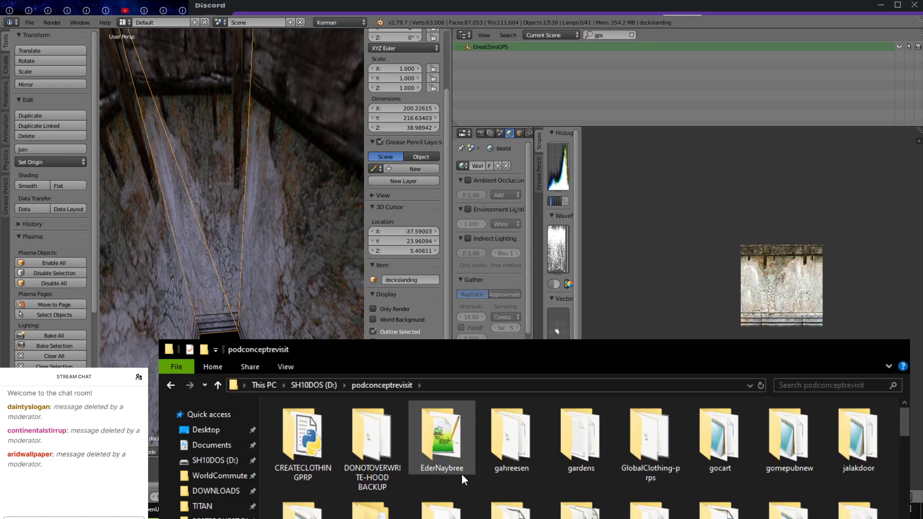
{"action": "double_click", "coordinate": [581, 507]}
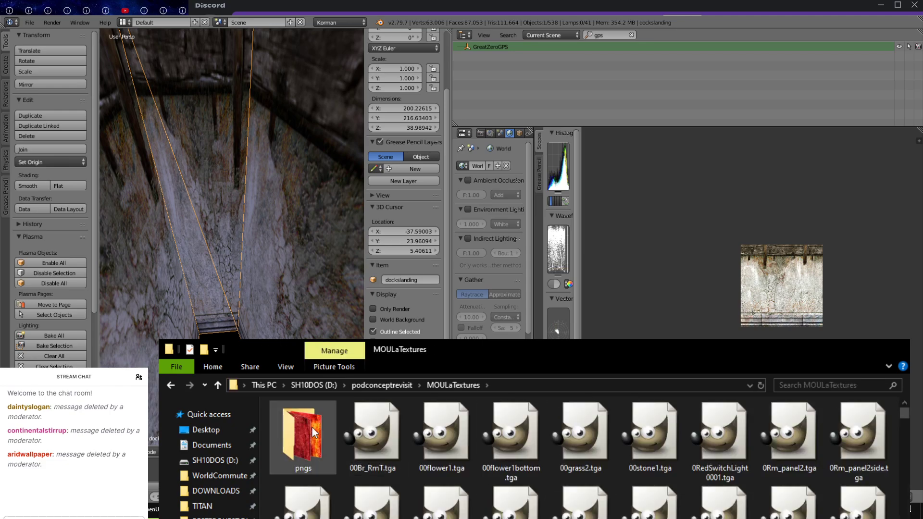
{"action": "double_click", "coordinate": [312, 425]}
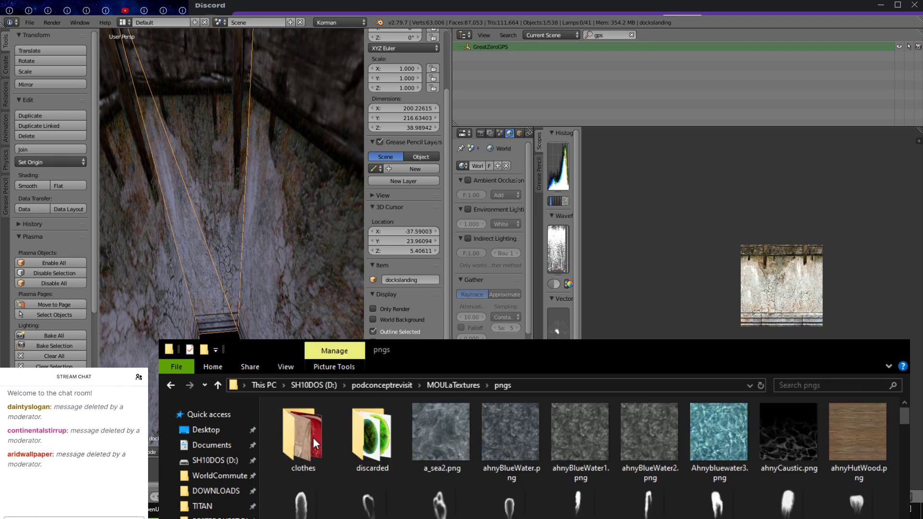
{"action": "scroll", "coordinate": [313, 437], "scroll_direction": "down", "scroll_amount": 10}
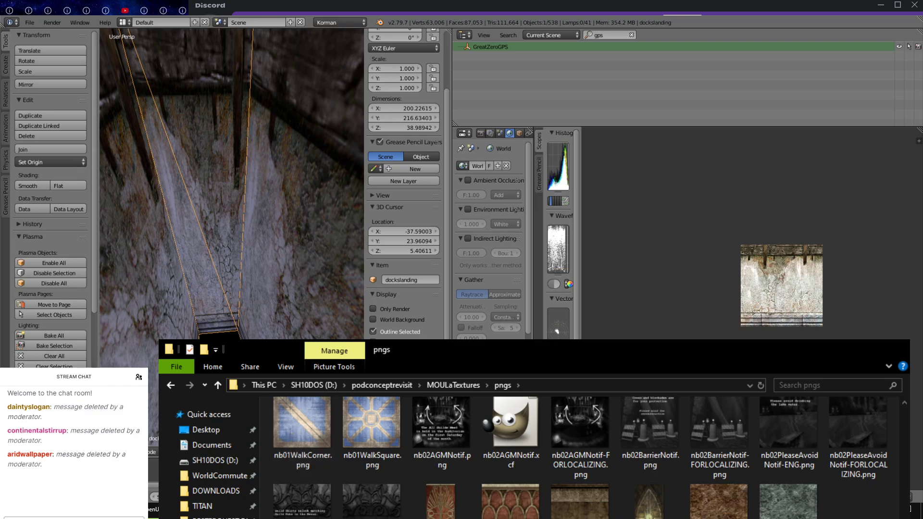
Step: Close the pngs folder window to uncover the Blender scene
{"action": "key", "text": "alt+Tab"}
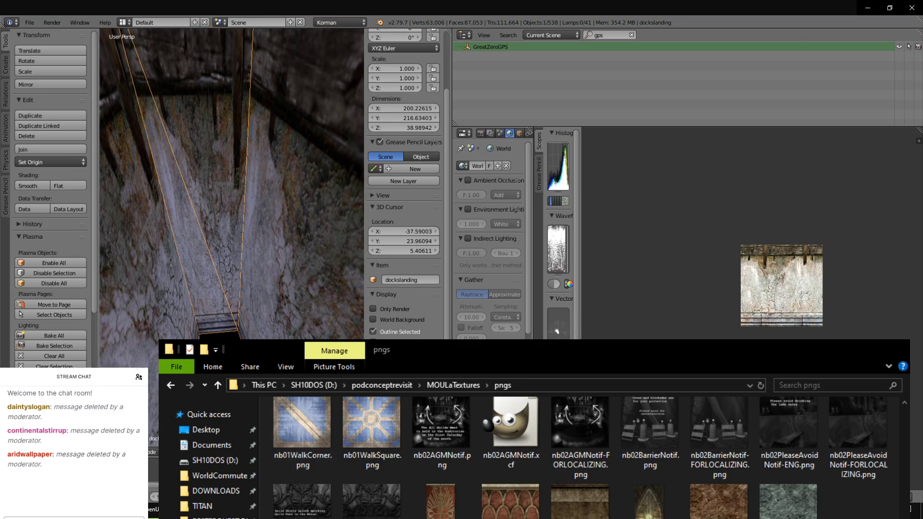
{"action": "key", "text": "alt+Tab"}
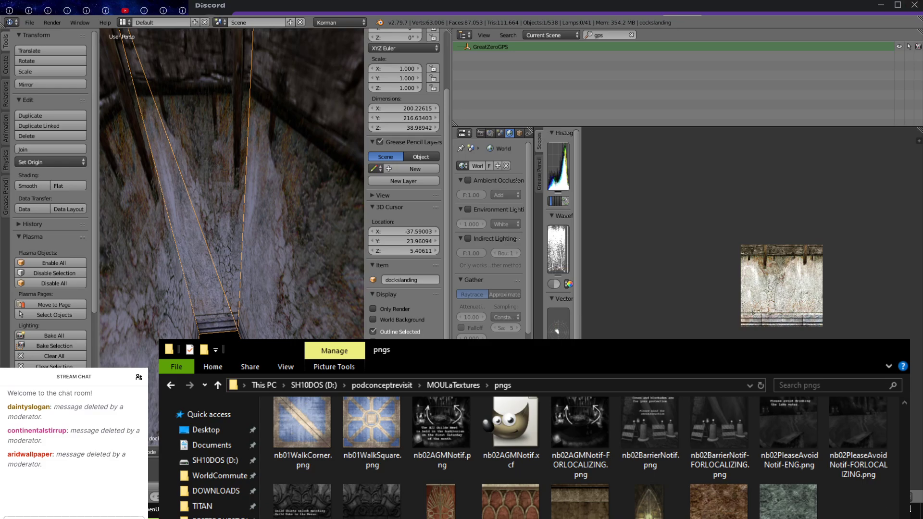
{"action": "key", "text": "alt+Tab"}
{"action": "left_click", "coordinate": [901, 354]}
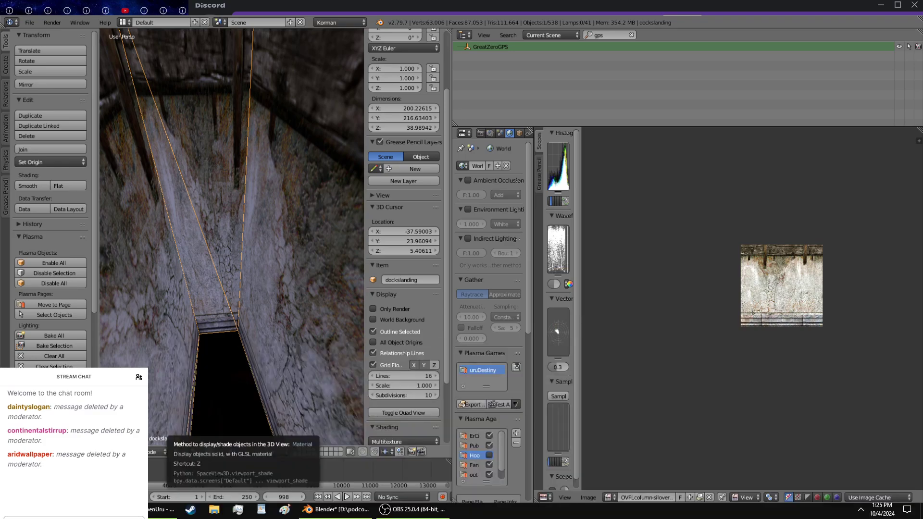
Step: Write "brb water" in a new WordPad document and format it bold and italic at size 28
{"action": "left_click", "coordinate": [259, 509]}
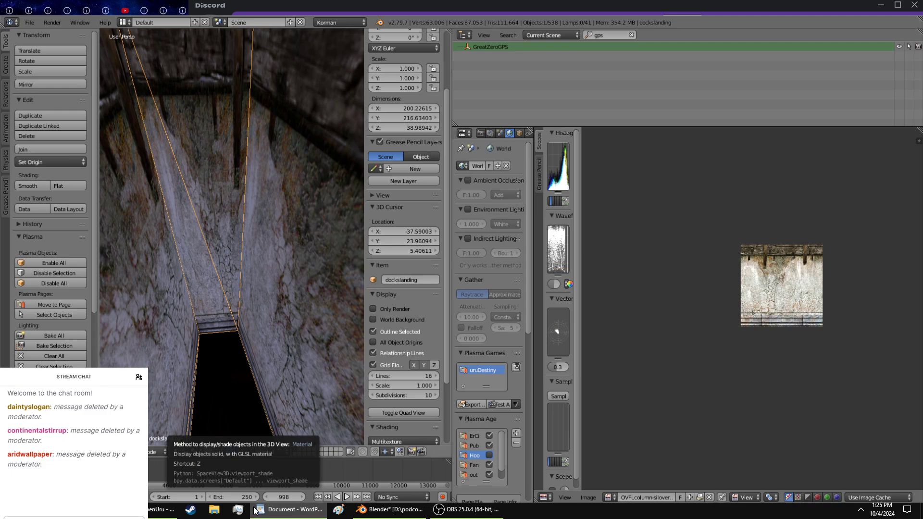
{"action": "type", "text": "brb water"}
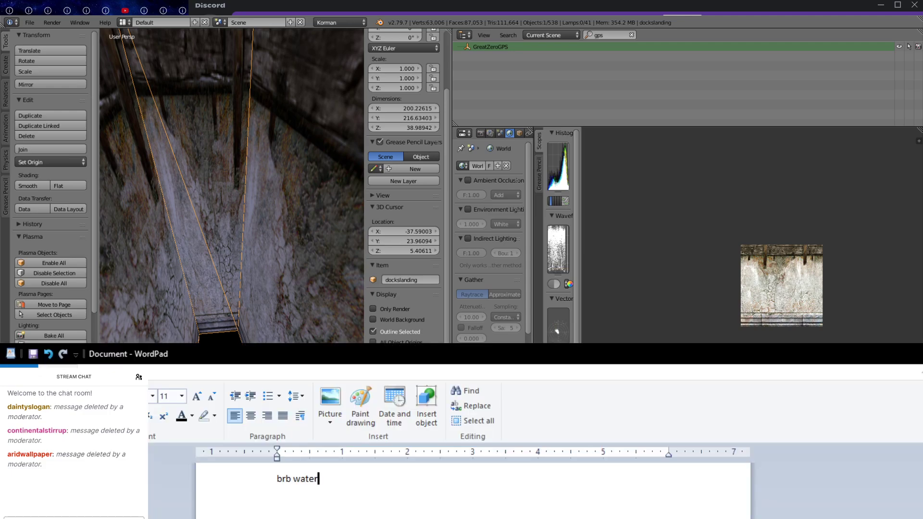
{"action": "key", "text": "ctrl+a"}
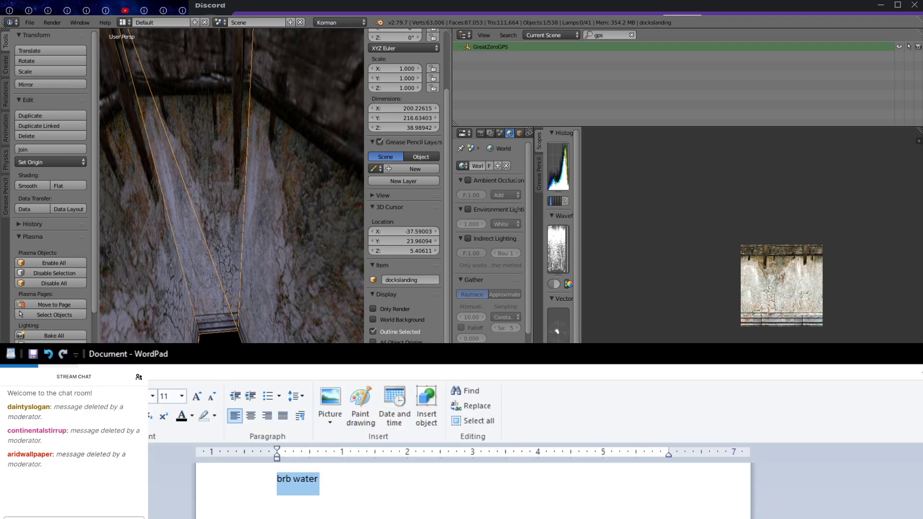
{"action": "key", "text": "ctrl+b"}
{"action": "key", "text": "ctrl+i"}
{"action": "left_click", "coordinate": [165, 396]}
{"action": "type", "text": "28"}
{"action": "key", "text": "Return"}
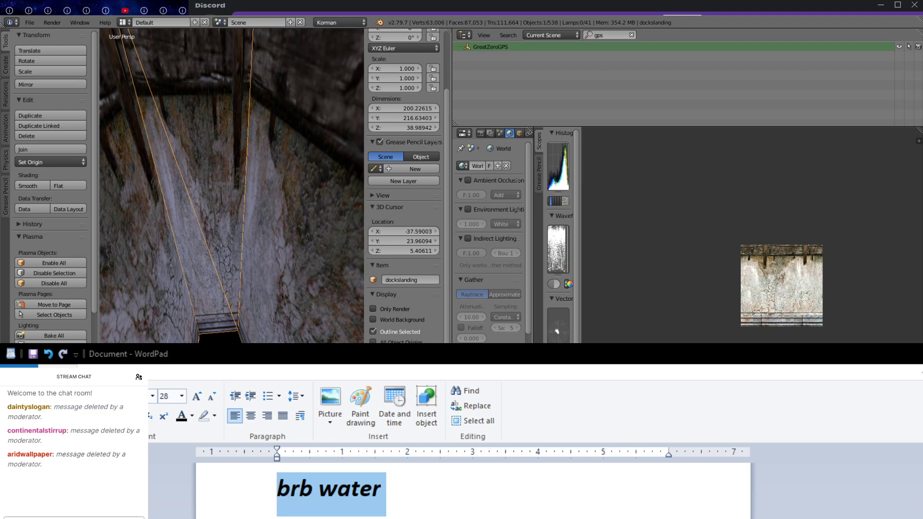
Step: Return from the WordPad note to Blender and examine the cobbled floor of the dockslanding mesh beside the slatted steps
{"action": "key", "text": "alt+Tab"}
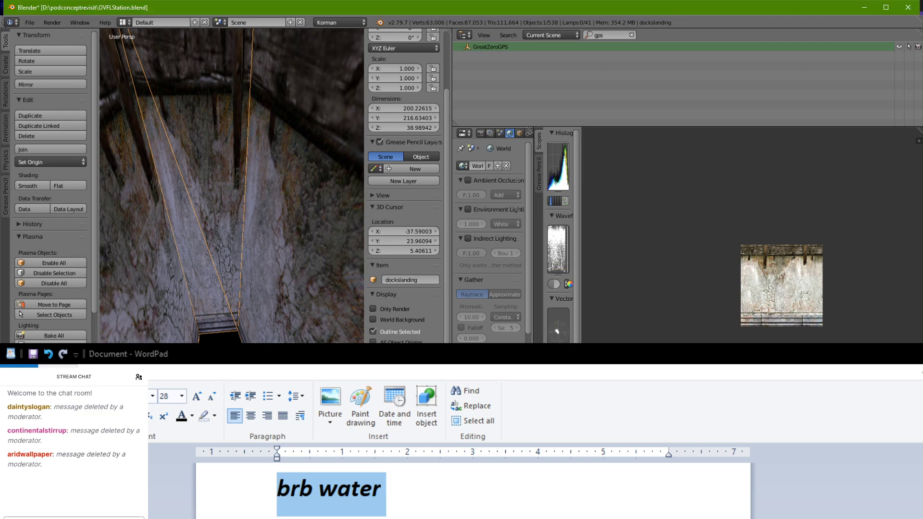
{"action": "key", "text": "alt+Tab"}
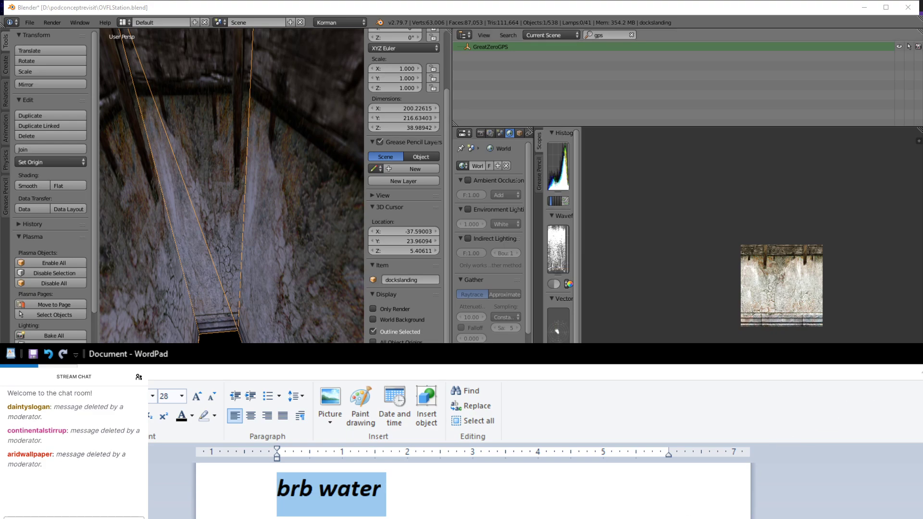
{"action": "left_click", "coordinate": [169, 509]}
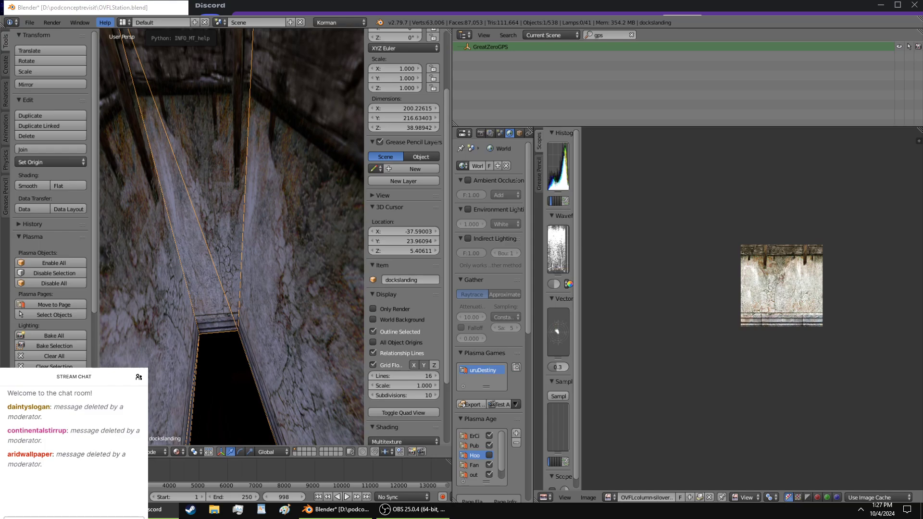
{"action": "left_click", "coordinate": [178, 7]}
{"action": "middle_click_drag", "start_coordinate": [319, 286], "coordinate": [142, 342]}
{"action": "middle_click_drag", "start_coordinate": [247, 272], "coordinate": [220, 293]}
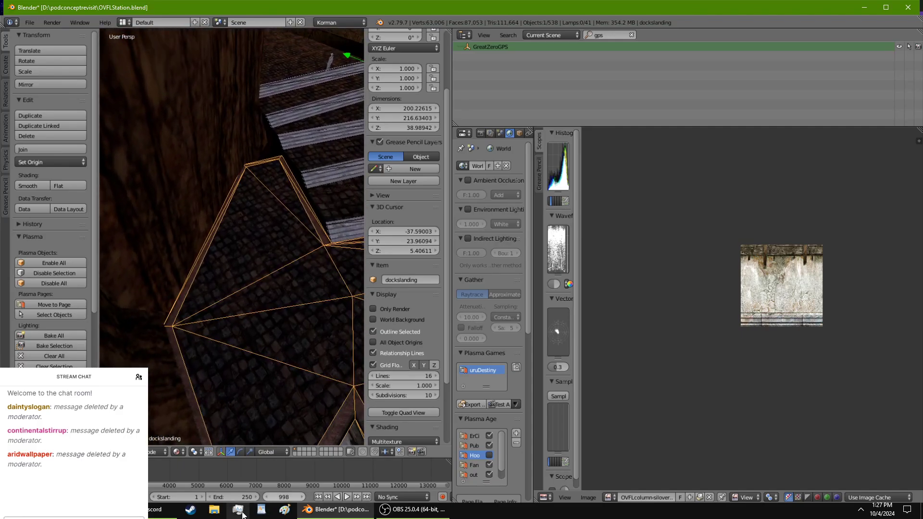
Step: Browse the islm textures in the MOULaTextures folder inside podconceptrevisit, from the islmB names to the islmDak ones
{"action": "left_click", "coordinate": [214, 510]}
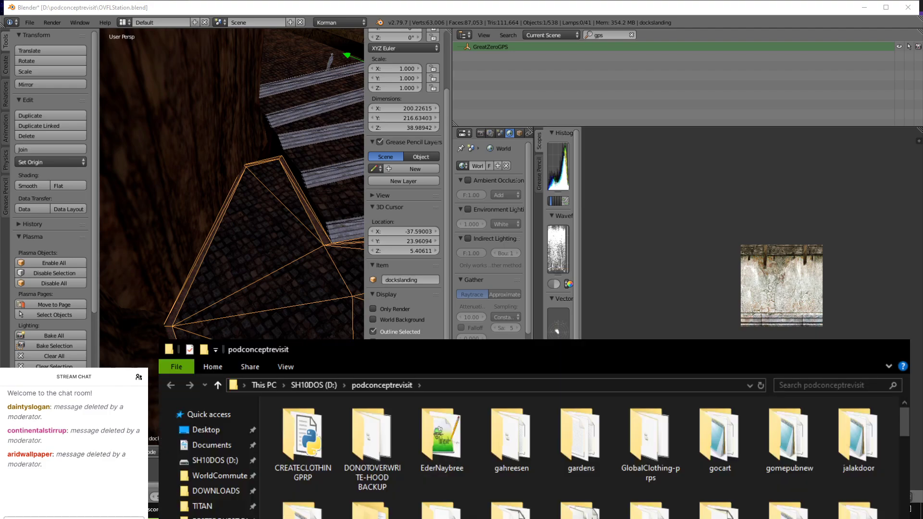
{"action": "double_click", "coordinate": [580, 505]}
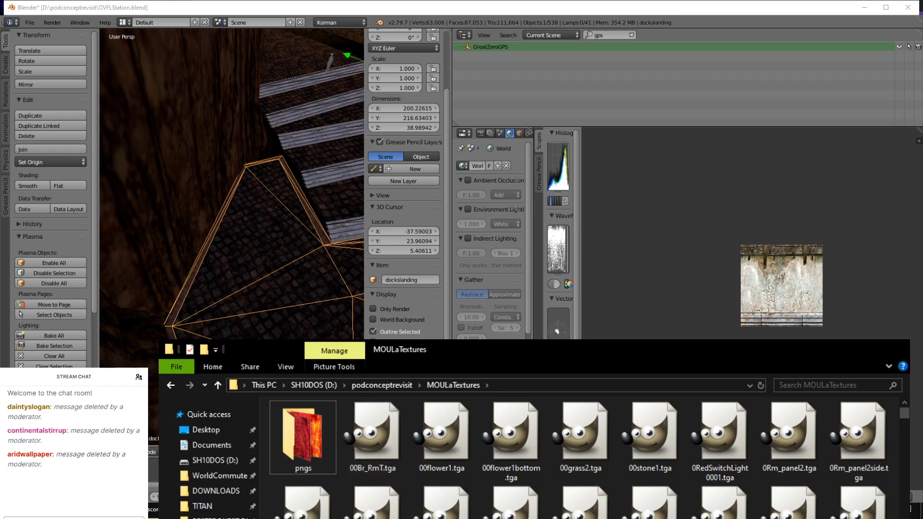
{"action": "type", "text": "islm"}
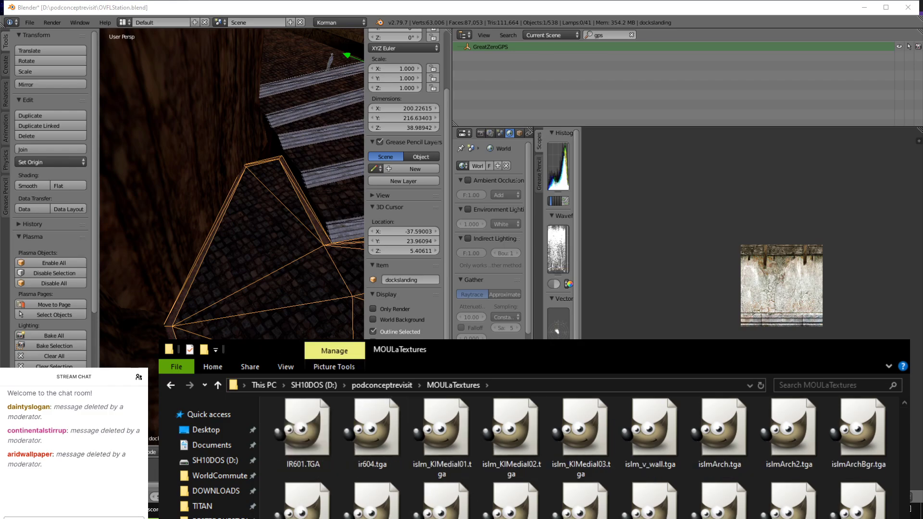
{"action": "type", "text": "b"}
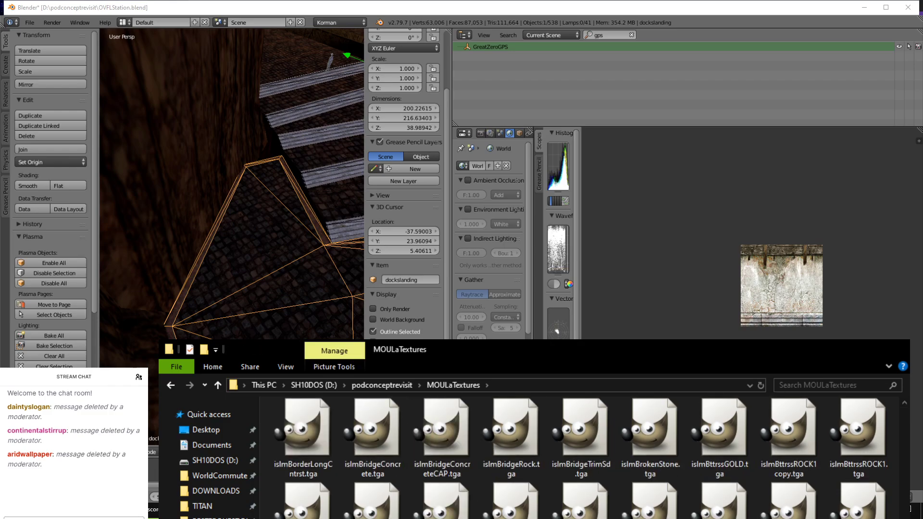
{"action": "scroll", "coordinate": [579, 457], "scroll_direction": "down", "scroll_amount": 3}
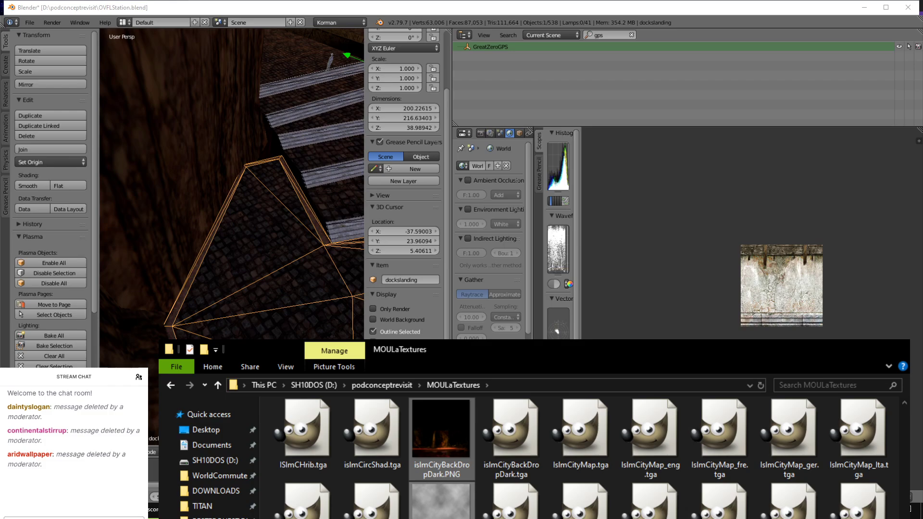
{"action": "scroll", "coordinate": [579, 457], "scroll_direction": "down", "scroll_amount": 3}
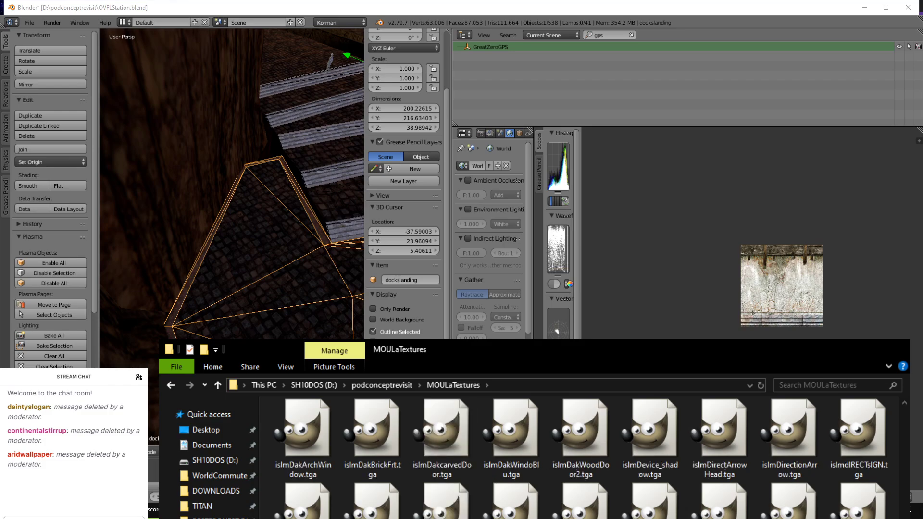
{"action": "scroll", "coordinate": [579, 457], "scroll_direction": "down", "scroll_amount": 5}
{"action": "scroll", "coordinate": [579, 458], "scroll_direction": "up", "scroll_amount": 5}
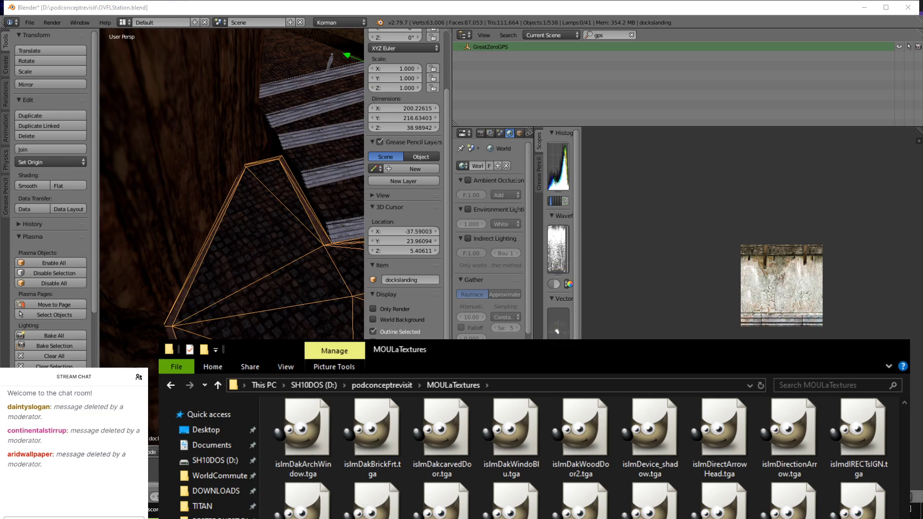
{"action": "left_click_drag", "start_coordinate": [904, 518], "coordinate": [903, 413]}
Step: Locate Pallette.PNG in the pngs subfolder of MOULaTextures, and dismiss the folder window to return to Blender
{"action": "double_click", "coordinate": [319, 431]}
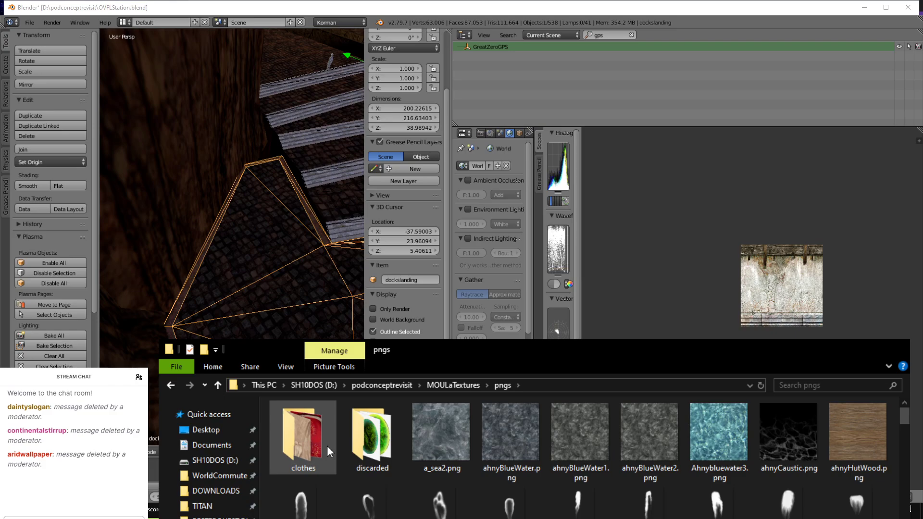
{"action": "scroll", "coordinate": [327, 445], "scroll_direction": "down", "scroll_amount": 20}
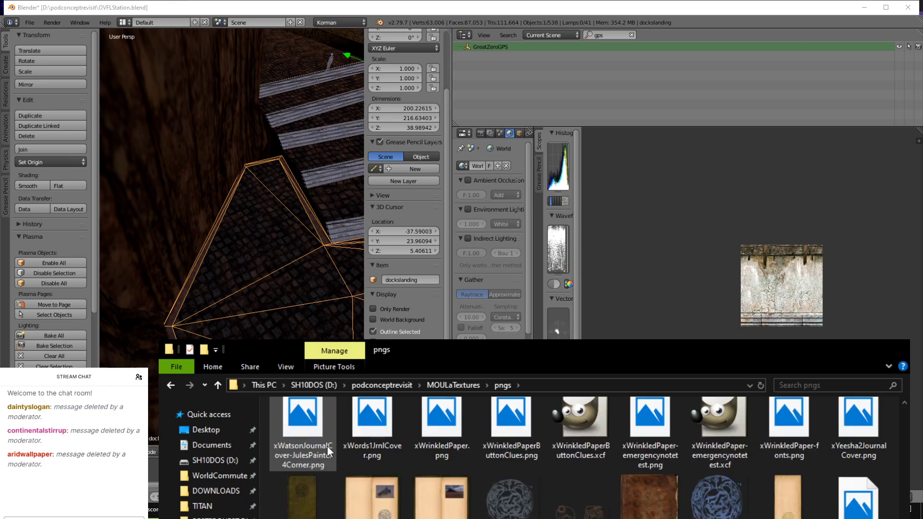
{"action": "left_click_drag", "start_coordinate": [904, 518], "coordinate": [904, 416]}
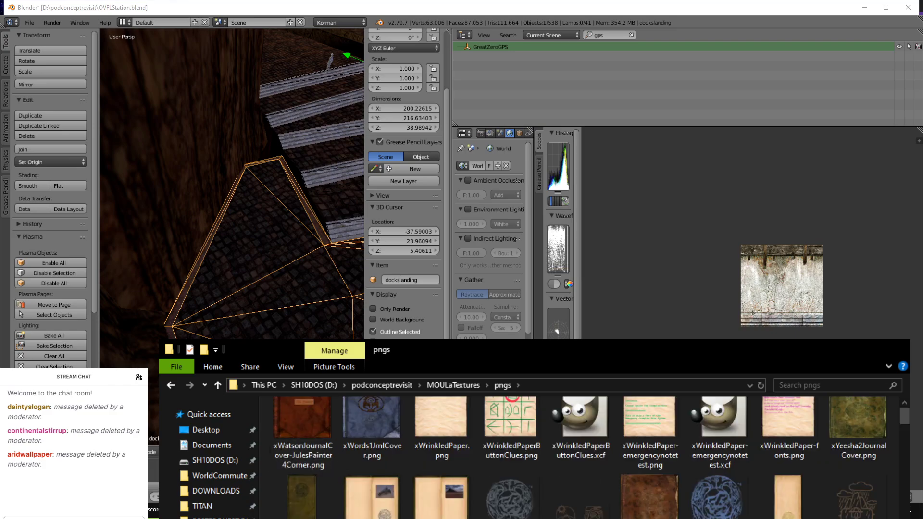
{"action": "scroll", "coordinate": [441, 433], "scroll_direction": "down", "scroll_amount": 15}
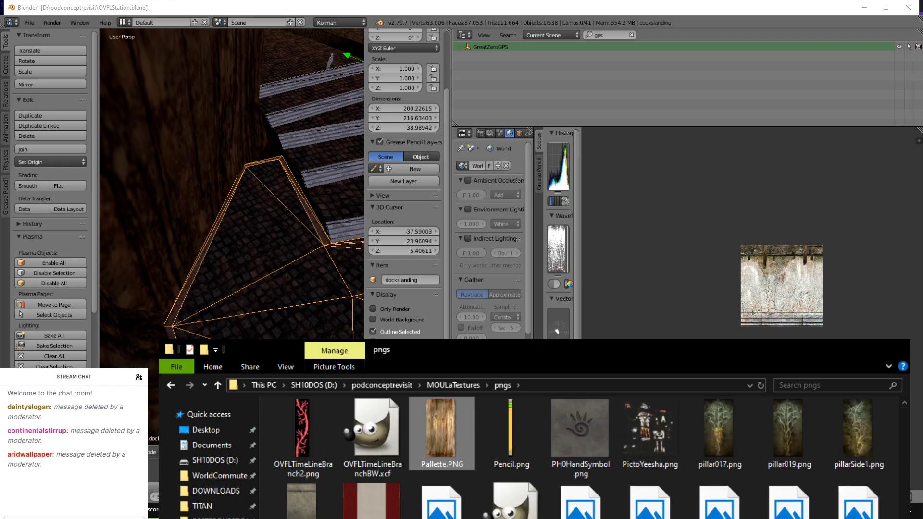
{"action": "left_click", "coordinate": [893, 350]}
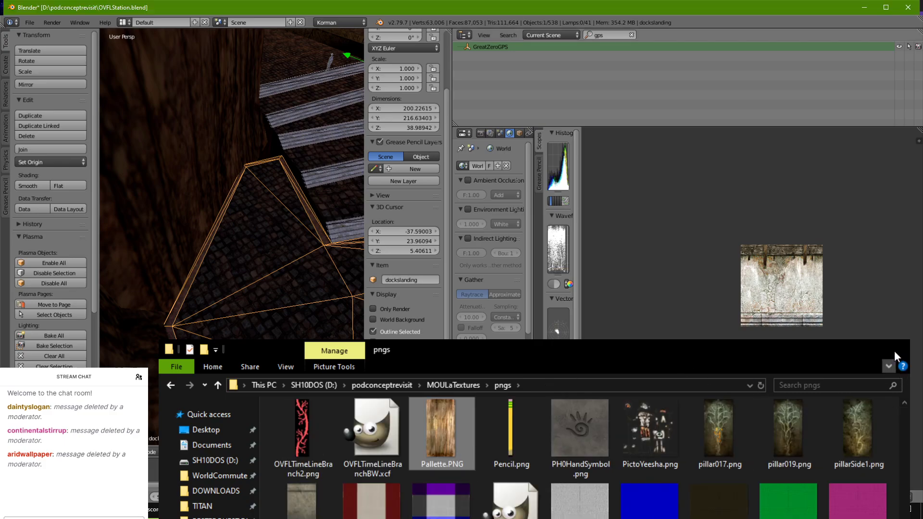
Step: Add a cylinder at the carved red border's corner on the dock landing, with the 3D cursor placed there
{"action": "scroll", "coordinate": [245, 336], "scroll_direction": "up", "scroll_amount": 3}
{"action": "middle_click_drag", "start_coordinate": [235, 329], "coordinate": [230, 272]}
{"action": "left_click", "coordinate": [267, 325]}
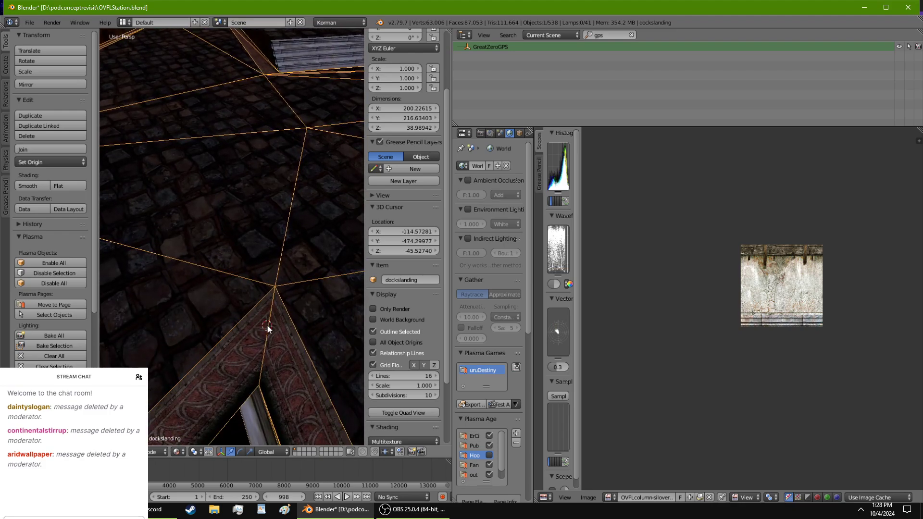
{"action": "left_click", "coordinate": [5, 92]}
{"action": "left_click", "coordinate": [7, 69]}
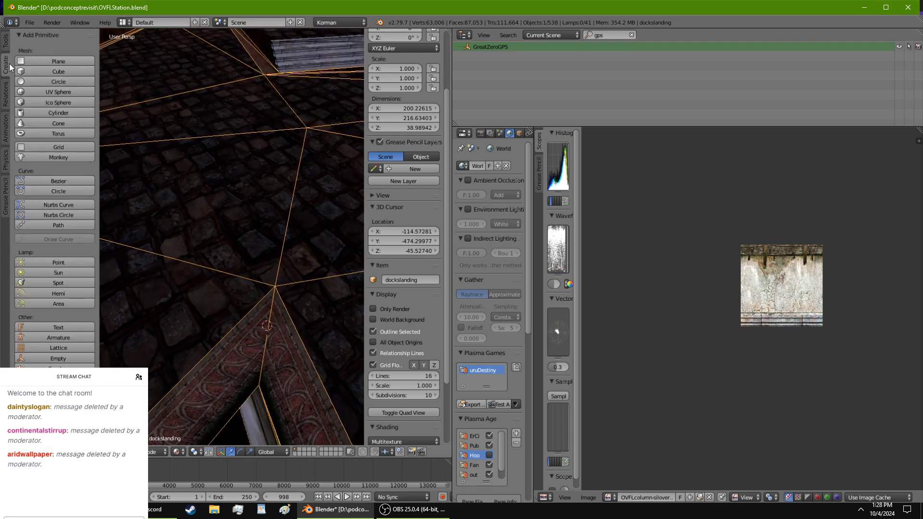
{"action": "left_click", "coordinate": [47, 115]}
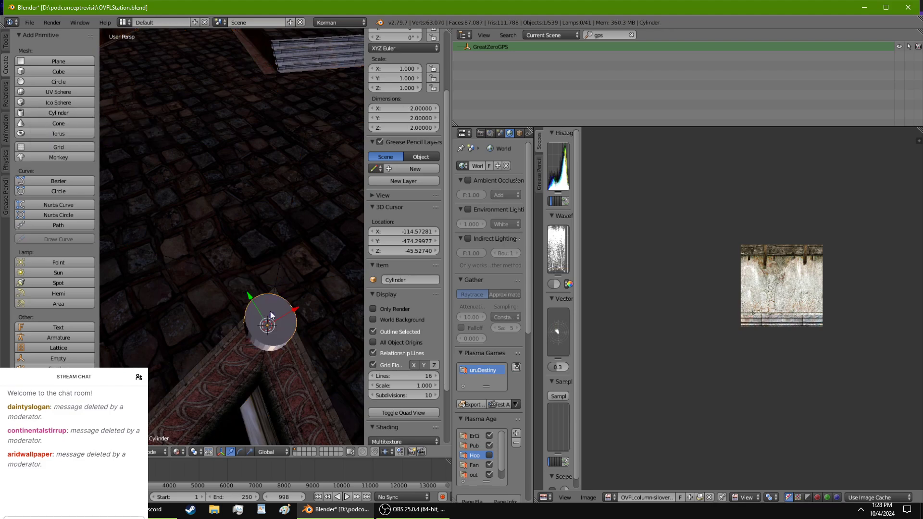
Step: Scale the cylinder's mesh to about 0.99 wide and 3.8 tall, and adjust its height so it stands on the border corner
{"action": "mouse_move", "coordinate": [270, 312]}
{"action": "left_mouse_down"}
{"action": "mouse_move", "coordinate": [282, 287]}
{"action": "mouse_move", "coordinate": [277, 311]}
{"action": "left_mouse_up"}
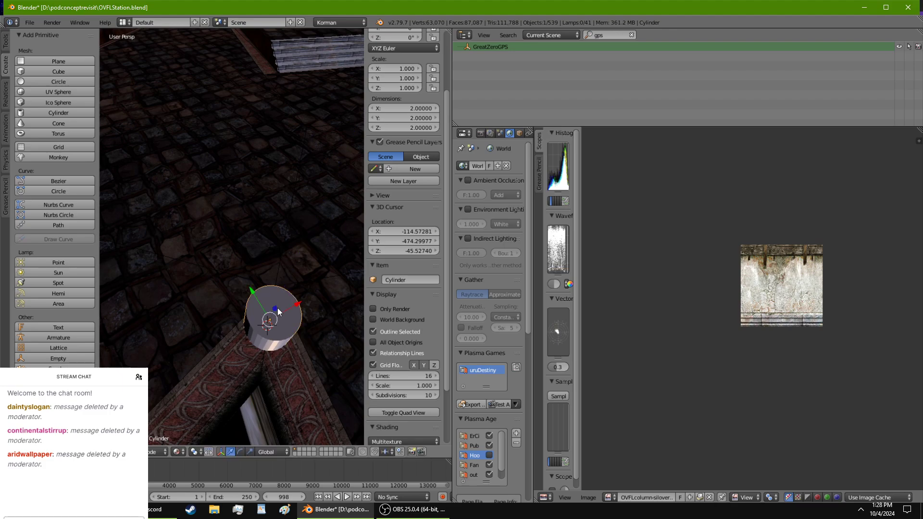
{"action": "key", "text": "Tab"}
{"action": "key", "text": "s"}
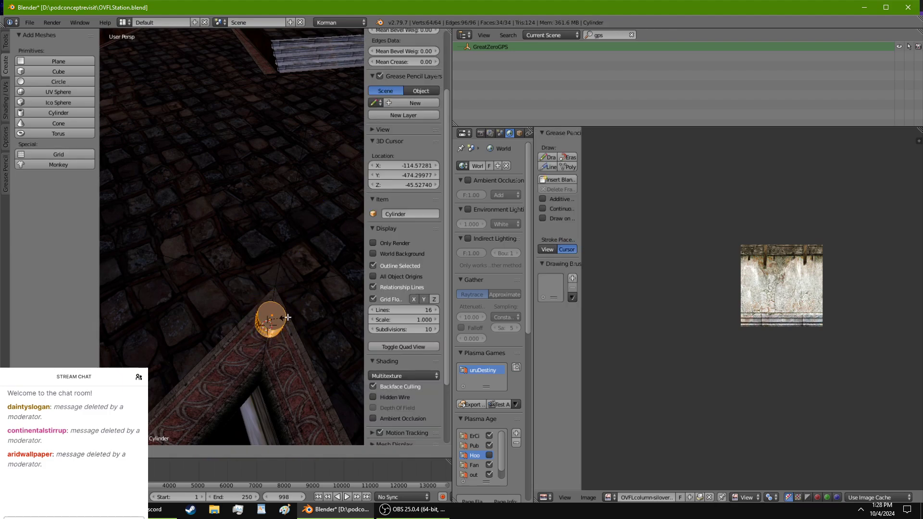
{"action": "left_click", "coordinate": [288, 317]}
{"action": "key", "text": "s"}
{"action": "key", "text": "z"}
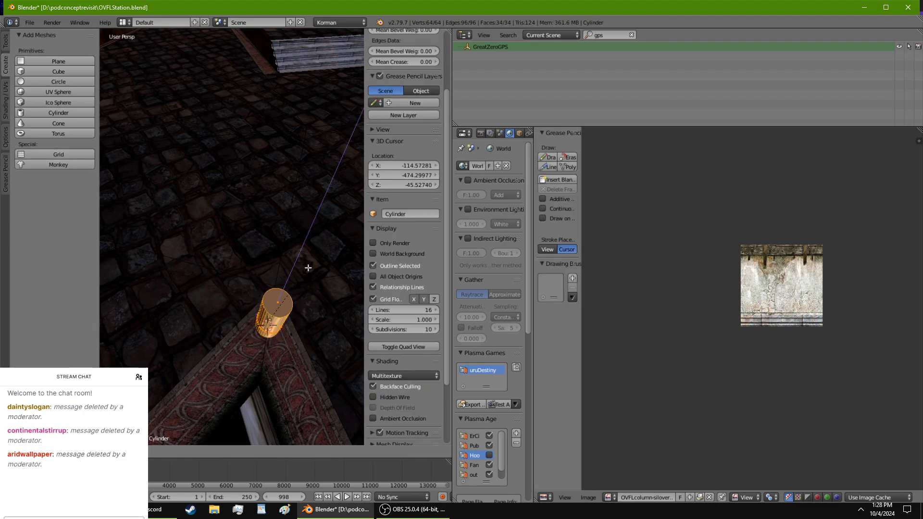
{"action": "left_click", "coordinate": [308, 267]}
{"action": "middle_click_drag", "start_coordinate": [306, 274], "coordinate": [286, 309]}
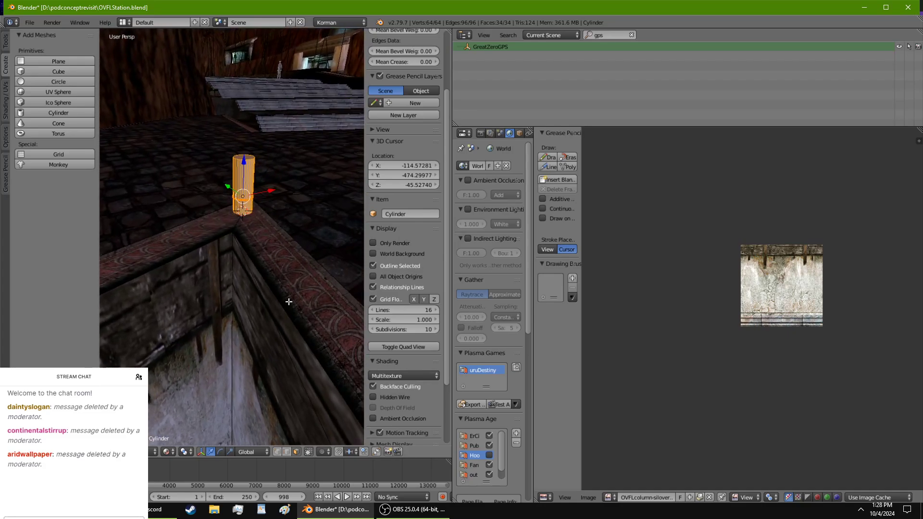
{"action": "key", "text": "Tab"}
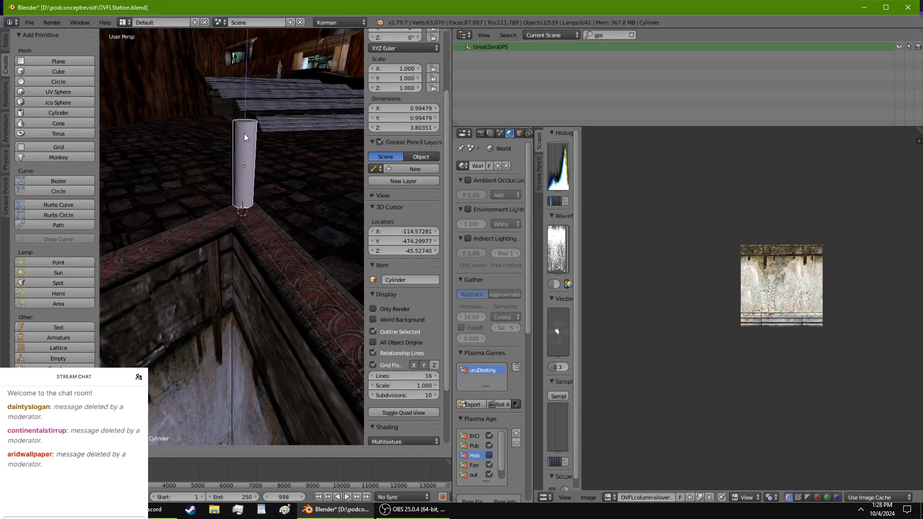
{"action": "left_click", "coordinate": [244, 145]}
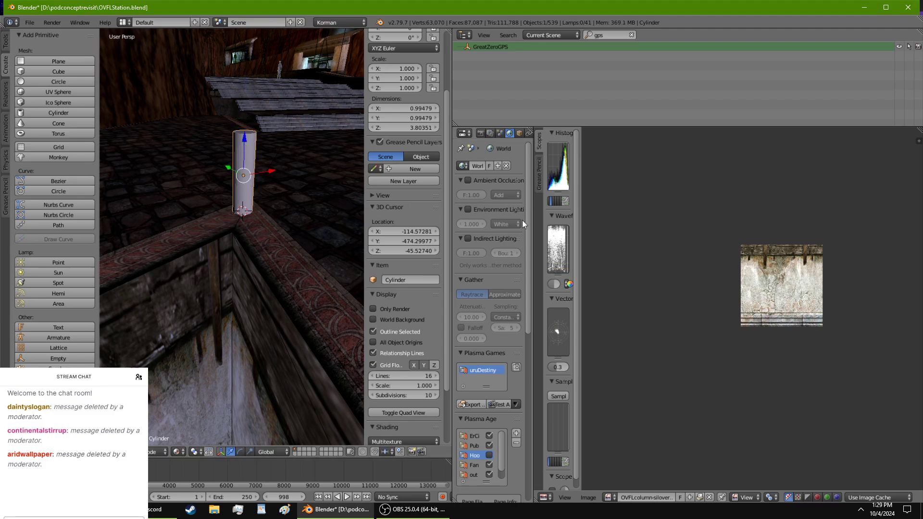
Step: Widen the properties editor and rename the cylinder object PALLATE-POLE
{"action": "left_click_drag", "start_coordinate": [532, 257], "coordinate": [746, 256]}
{"action": "left_click", "coordinate": [587, 133]}
{"action": "left_click", "coordinate": [545, 166]}
{"action": "type", "text": "P"}
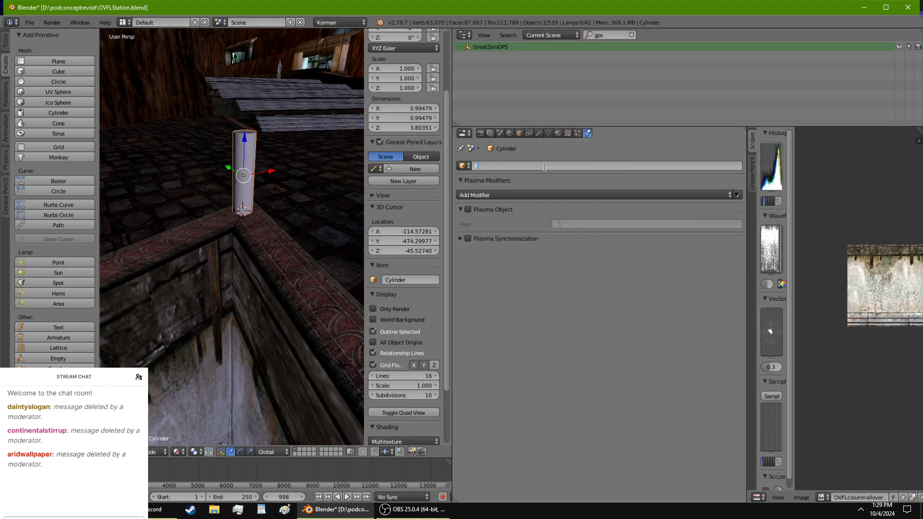
{"action": "type", "text": "ALLATE-POLE"}
{"action": "key", "text": "Return"}
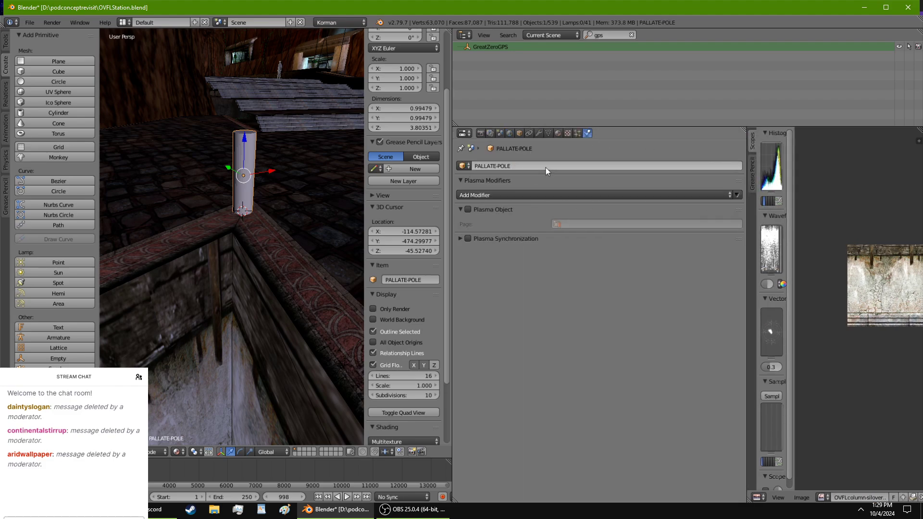
Step: Make the pole a Plasma Object and assign it to the outsidearea page
{"action": "left_click", "coordinate": [468, 209]}
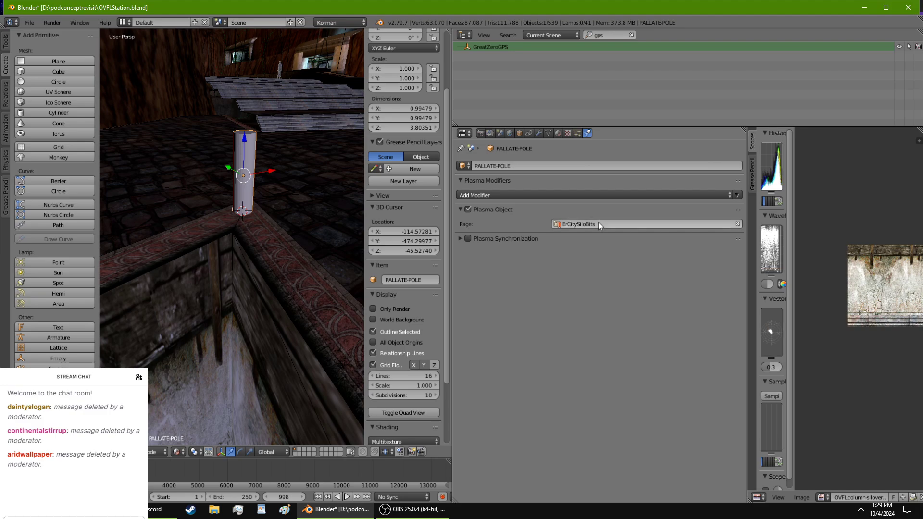
{"action": "left_click", "coordinate": [591, 224]}
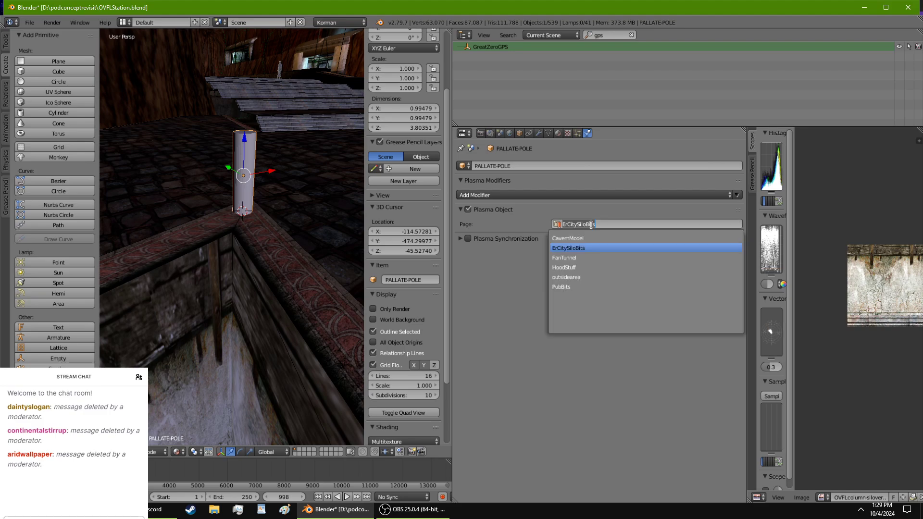
{"action": "left_click", "coordinate": [587, 276]}
Step: Create a new material on the pole and name it PALLATE
{"action": "left_click", "coordinate": [558, 134]}
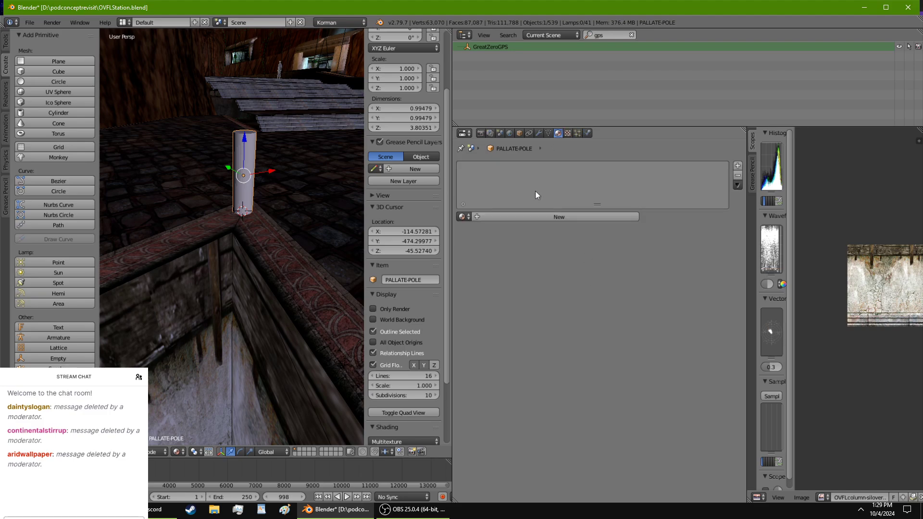
{"action": "left_click", "coordinate": [522, 217]}
{"action": "double_click", "coordinate": [521, 218]}
{"action": "type", "text": "PALL"}
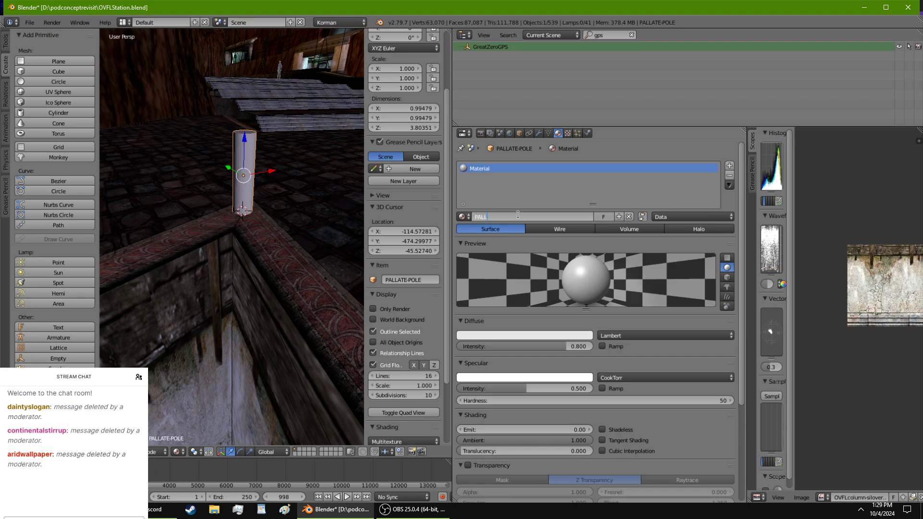
{"action": "type", "text": "ATE"}
{"action": "key", "text": "Return"}
Step: Add a new image texture to the PALLATE material and load Pallette.PNG from MOULaTextures\pngs into it
{"action": "left_click", "coordinate": [568, 133]}
{"action": "left_click", "coordinate": [585, 240]}
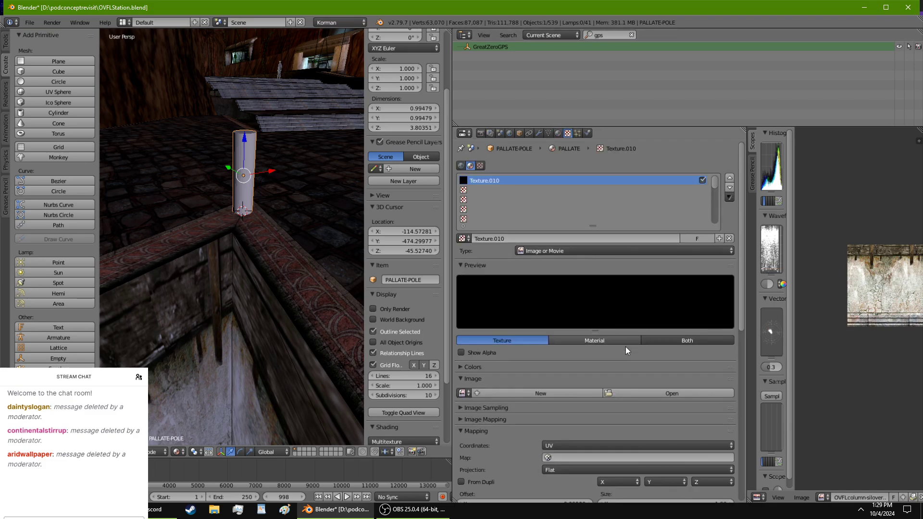
{"action": "left_click", "coordinate": [635, 395]}
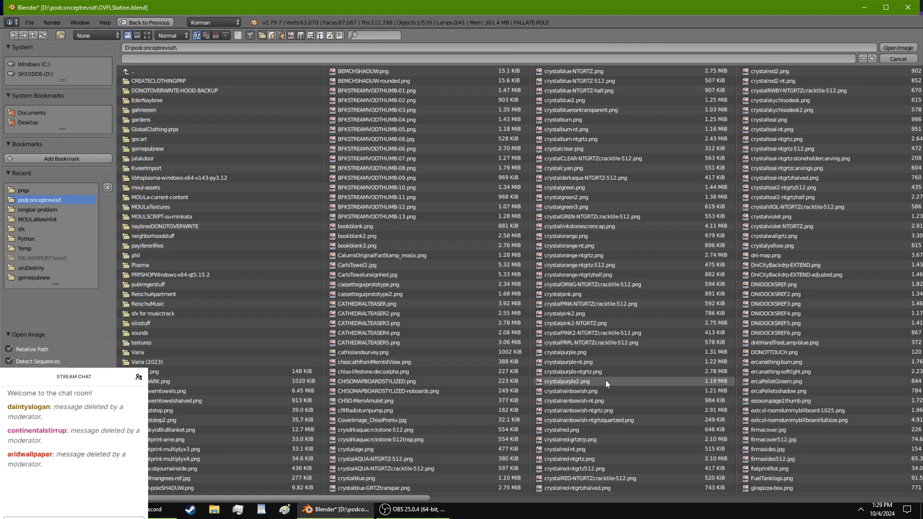
{"action": "left_click", "coordinate": [67, 189]}
{"action": "scroll", "coordinate": [229, 499], "scroll_direction": "right", "scroll_amount": 3}
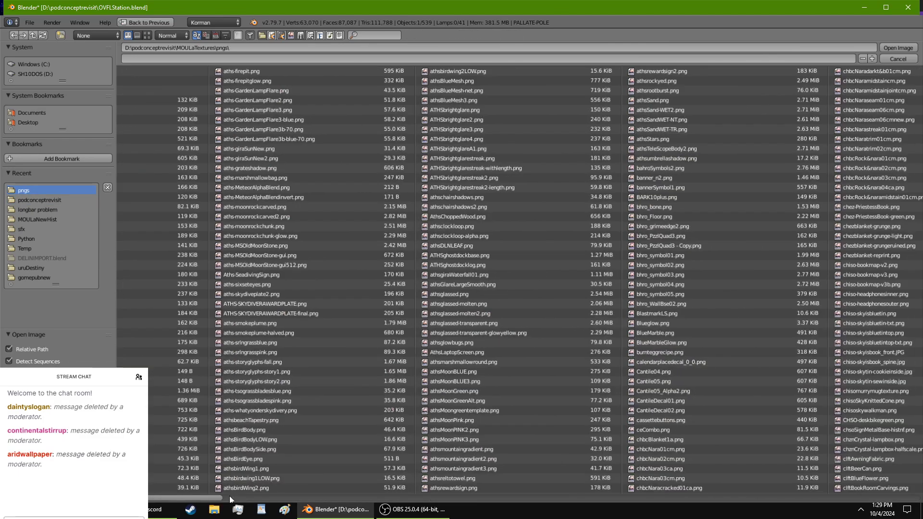
{"action": "scroll", "coordinate": [899, 393], "scroll_direction": "right", "scroll_amount": 15}
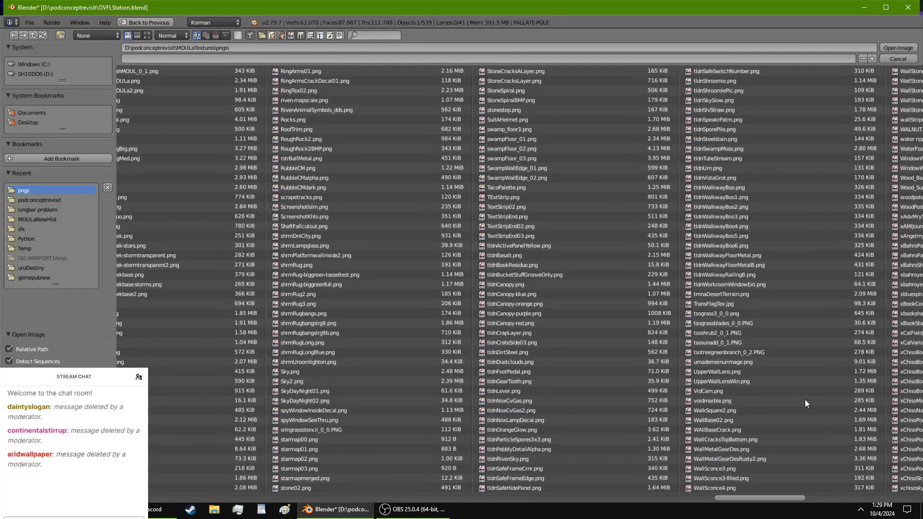
{"action": "scroll", "coordinate": [804, 399], "scroll_direction": "left", "scroll_amount": 5}
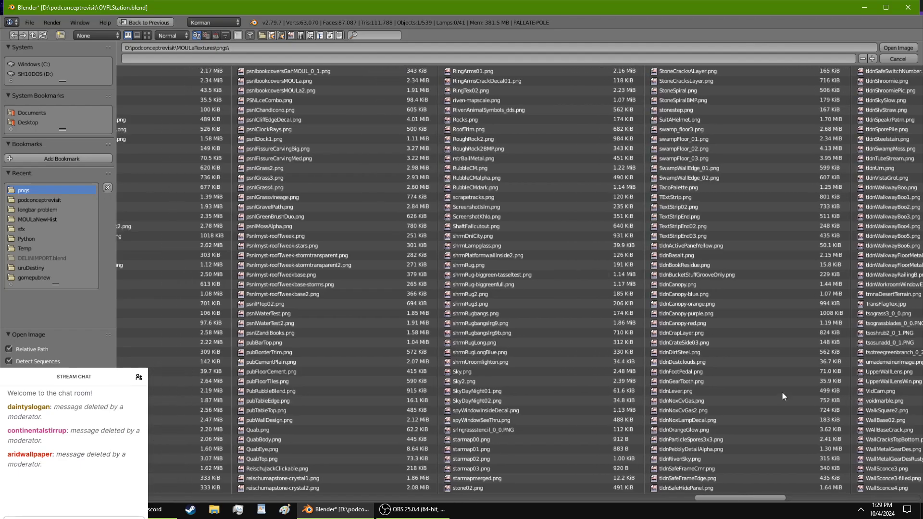
{"action": "scroll", "coordinate": [758, 379], "scroll_direction": "left", "scroll_amount": 10}
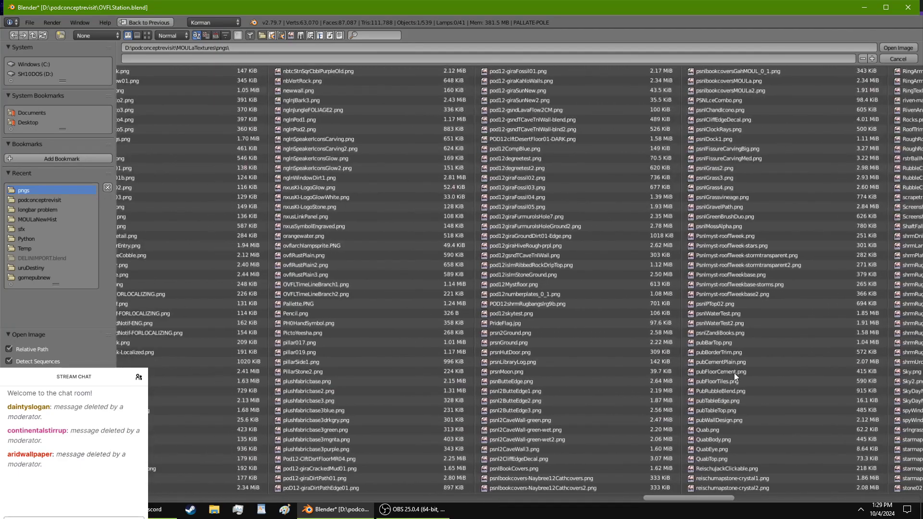
{"action": "scroll", "coordinate": [734, 372], "scroll_direction": "left", "scroll_amount": 5}
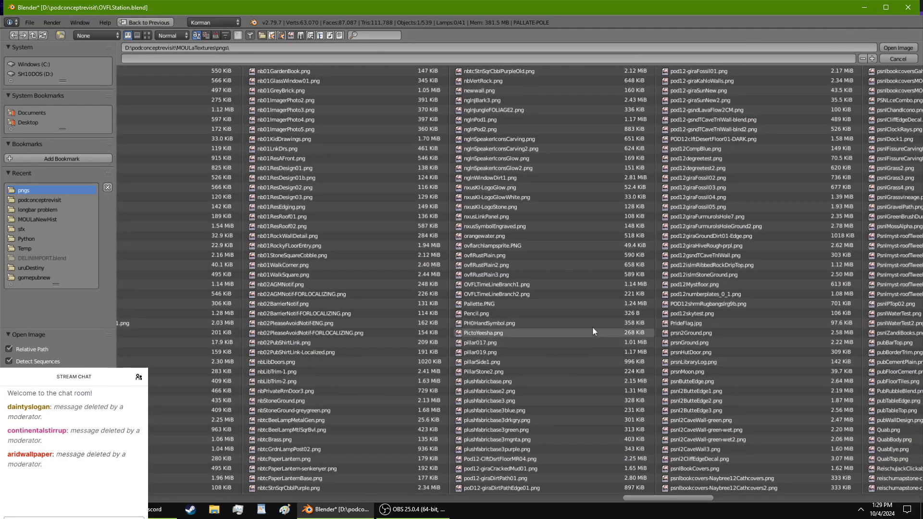
{"action": "double_click", "coordinate": [550, 300]}
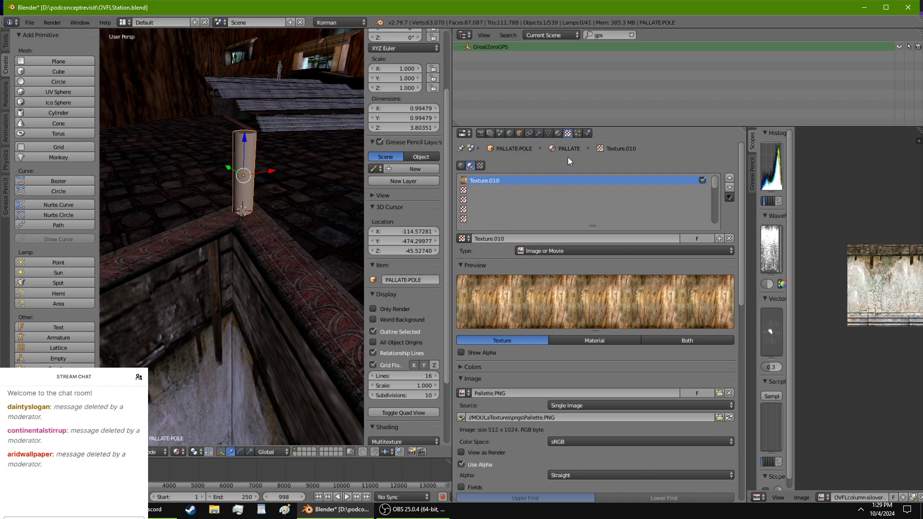
Step: Add a UV map to the pole's mesh and set UVMap as the Pallette.PNG texture's mapping map
{"action": "scroll", "coordinate": [578, 423], "scroll_direction": "down", "scroll_amount": 4}
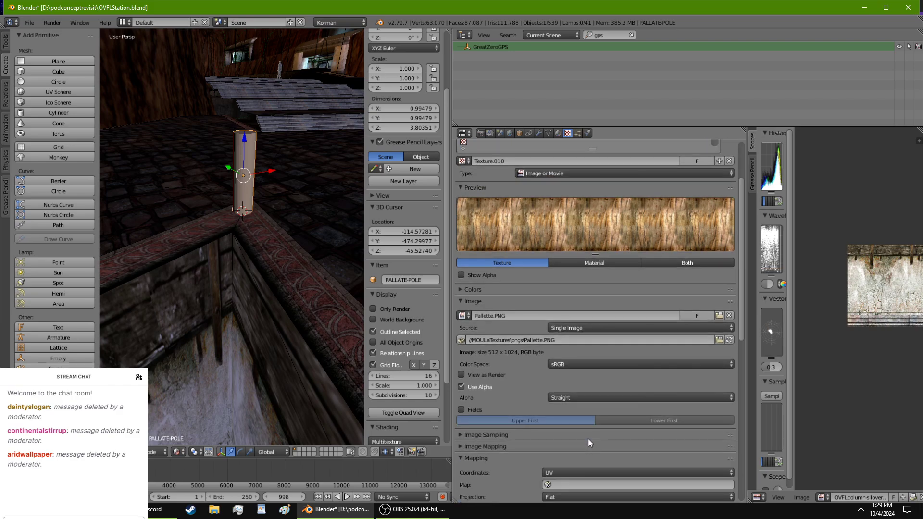
{"action": "left_click", "coordinate": [595, 483]}
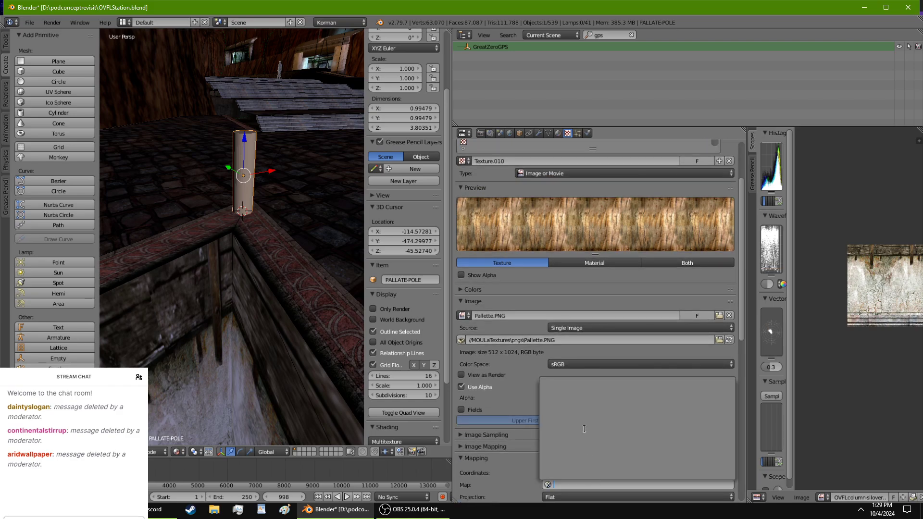
{"action": "left_click", "coordinate": [548, 133]}
{"action": "left_click", "coordinate": [737, 217]}
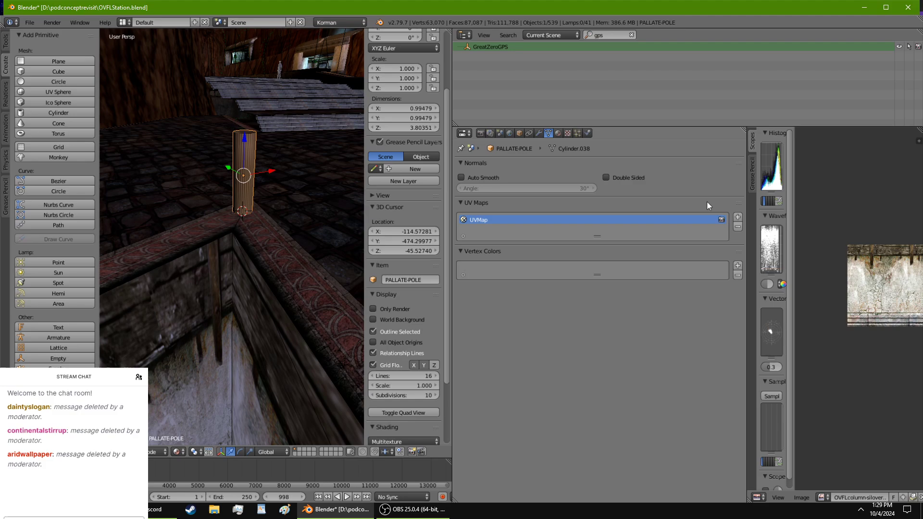
{"action": "left_click", "coordinate": [557, 133]}
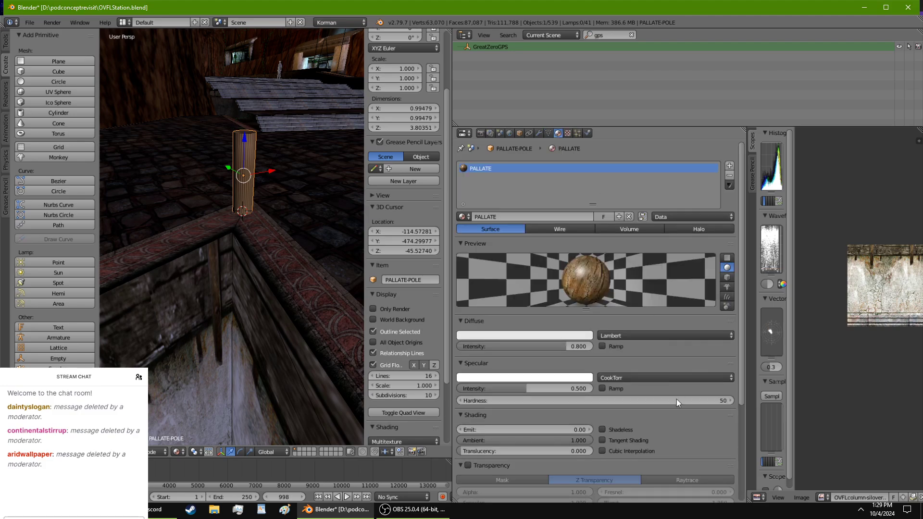
{"action": "left_click", "coordinate": [568, 133]}
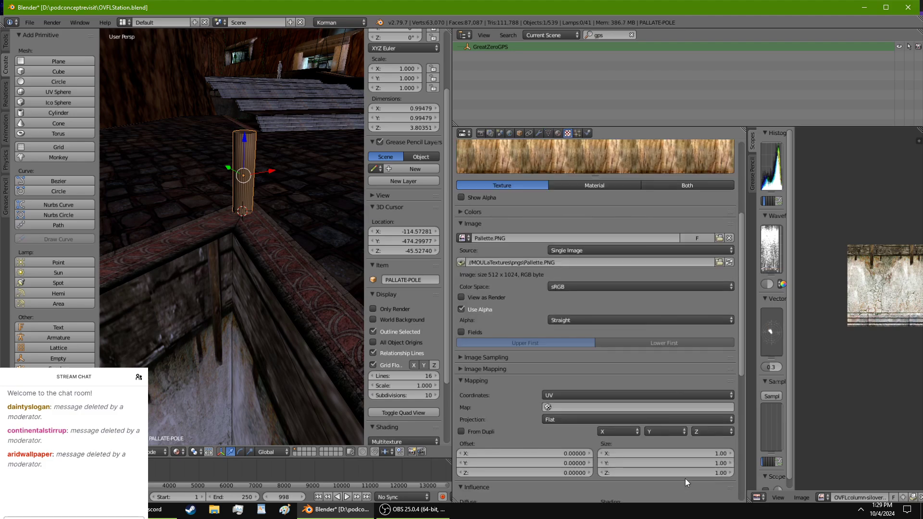
{"action": "left_click", "coordinate": [617, 406]}
{"action": "left_click", "coordinate": [601, 310]}
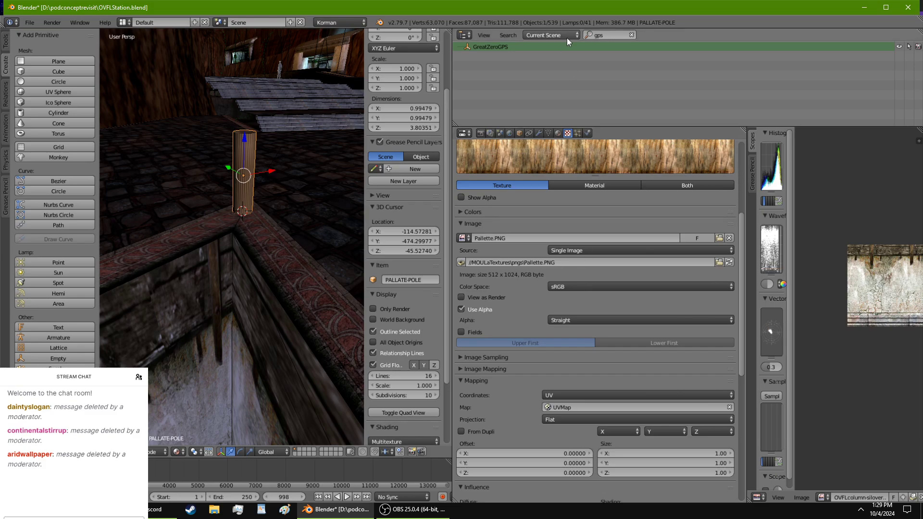
Step: Set the PALLATE material's light group to outsidelamp
{"action": "left_click", "coordinate": [558, 133]}
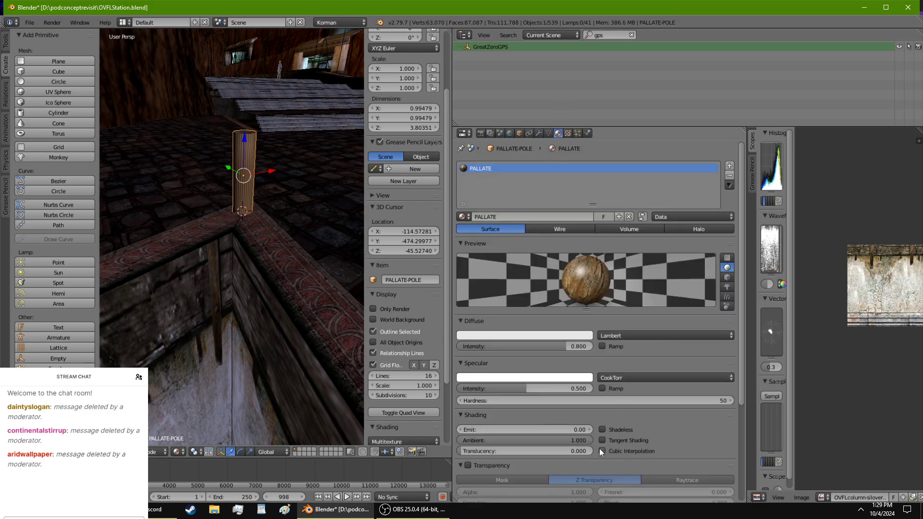
{"action": "scroll", "coordinate": [503, 436], "scroll_direction": "down", "scroll_amount": 5}
{"action": "scroll", "coordinate": [509, 488], "scroll_direction": "down", "scroll_amount": 2}
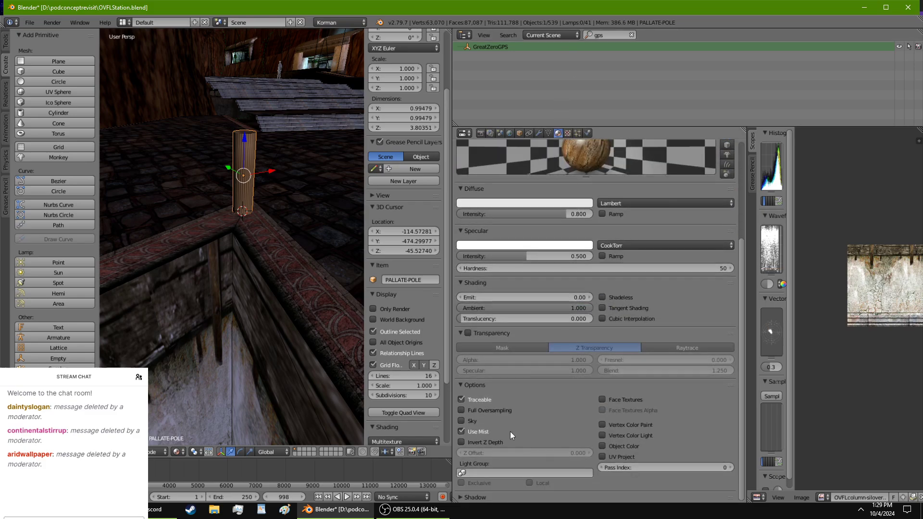
{"action": "left_click", "coordinate": [504, 473]}
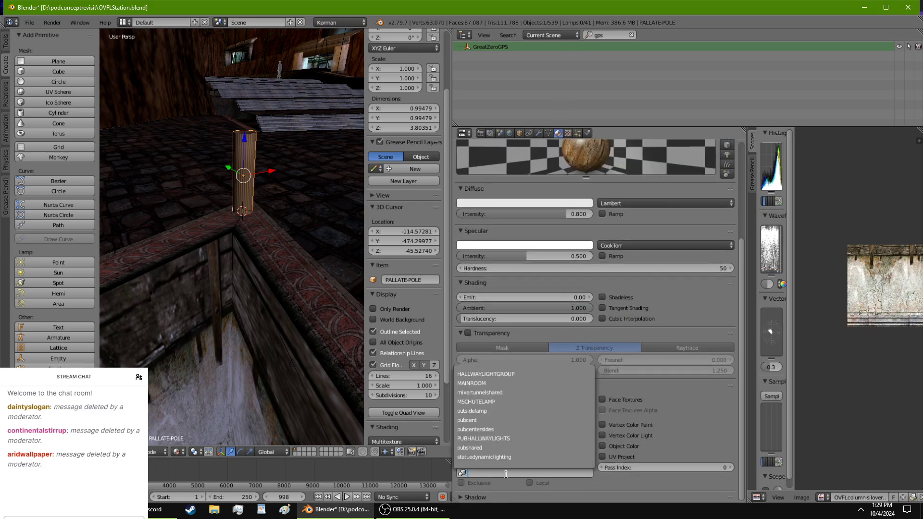
{"action": "left_click", "coordinate": [497, 410]}
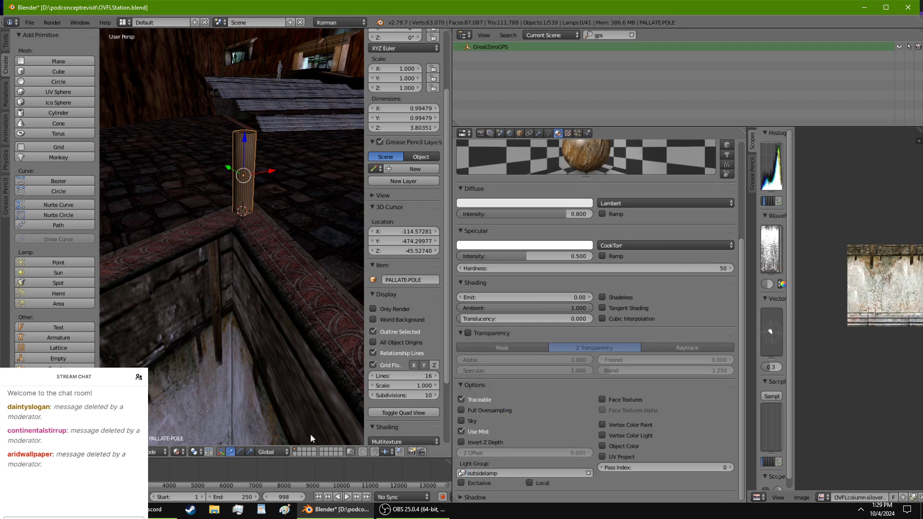
{"action": "left_click", "coordinate": [158, 510]}
{"action": "key", "text": "alt+Tab"}
Step: Isolate the pole in local view and unwrap its whole mesh with Cylinder Projection
{"action": "key", "text": "KP_Divide"}
{"action": "scroll", "coordinate": [246, 269], "scroll_direction": "up", "scroll_amount": 2}
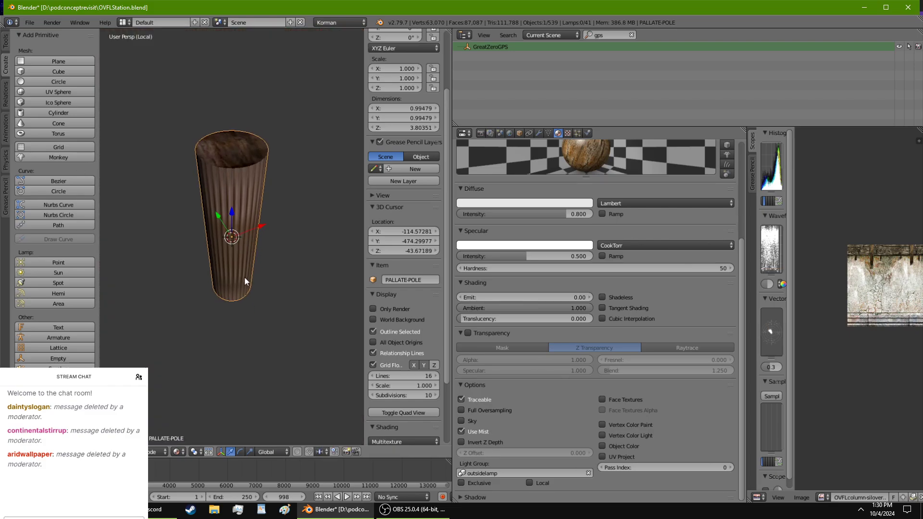
{"action": "key", "text": "Tab"}
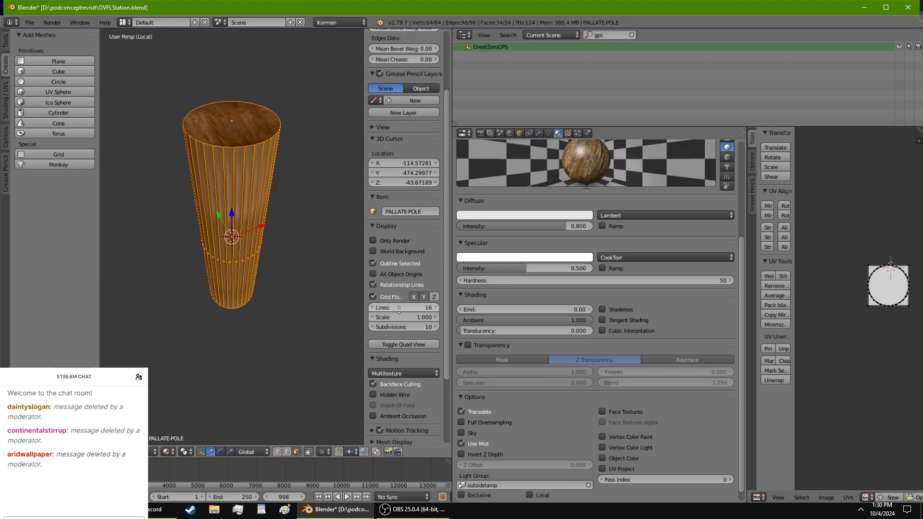
{"action": "middle_click_drag", "start_coordinate": [298, 351], "coordinate": [298, 308]}
{"action": "key", "text": "u"}
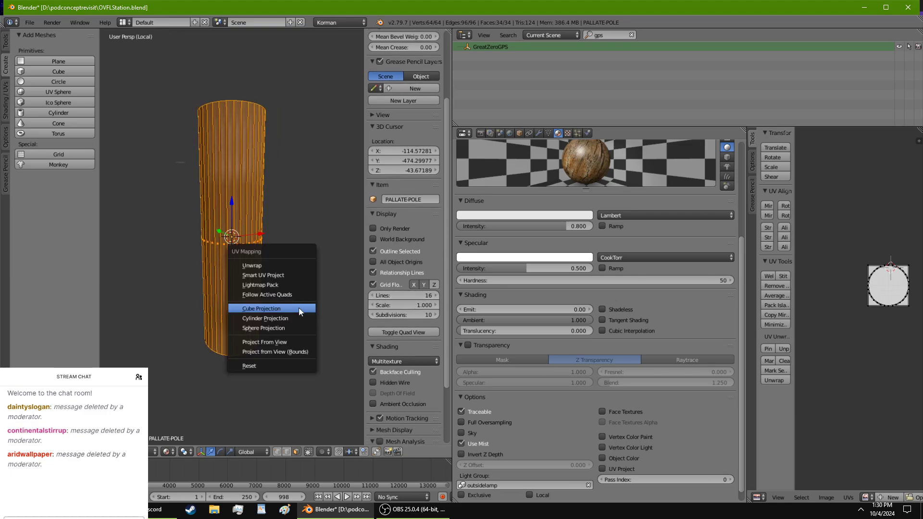
{"action": "left_click", "coordinate": [298, 319]}
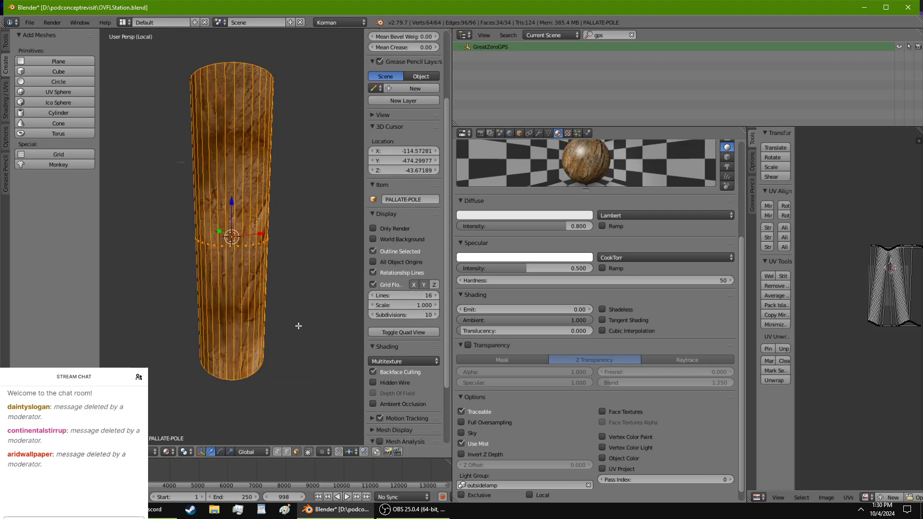
{"action": "middle_click_drag", "start_coordinate": [299, 323], "coordinate": [217, 331]}
Step: Show Pallette.PNG as the image behind the pole's UV layout
{"action": "scroll", "coordinate": [902, 307], "scroll_direction": "up", "scroll_amount": 3}
{"action": "scroll", "coordinate": [901, 307], "scroll_direction": "up", "scroll_amount": 1}
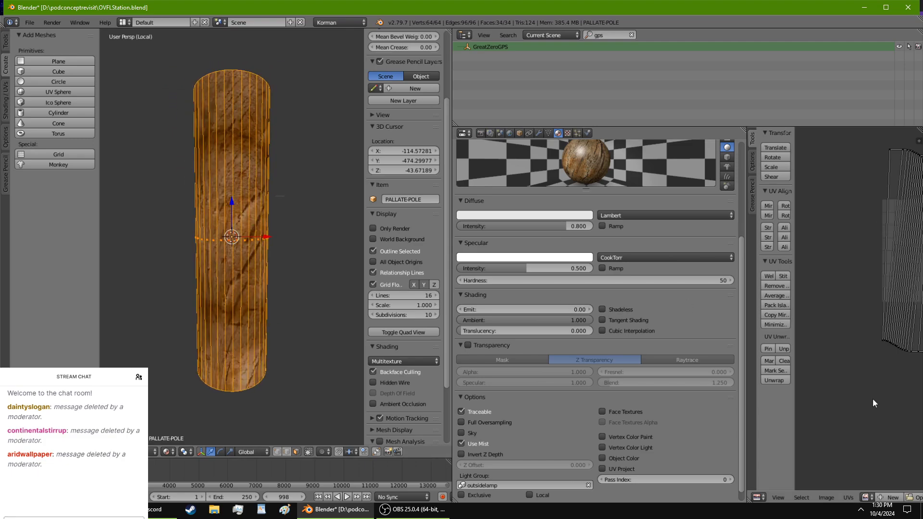
{"action": "left_click", "coordinate": [865, 497]}
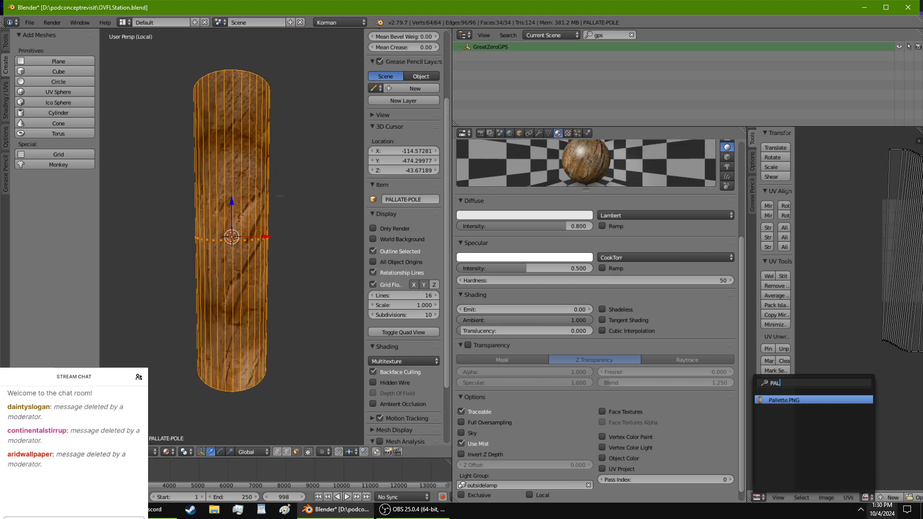
{"action": "left_click", "coordinate": [811, 402]}
{"action": "scroll", "coordinate": [875, 320], "scroll_direction": "down", "scroll_amount": 4}
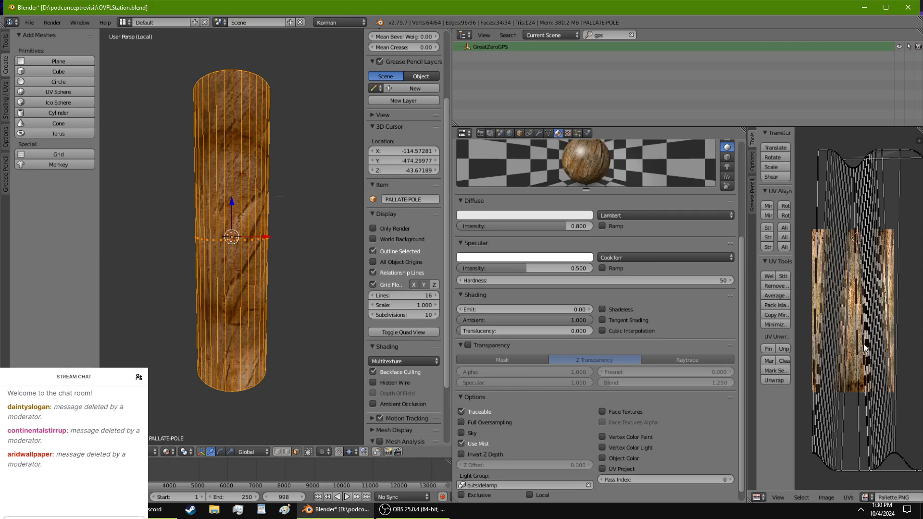
Step: Rotate the pole's entire UV layout in two quarter turns and try scaling it along X
{"action": "key", "text": "a"}
{"action": "key", "text": "s"}
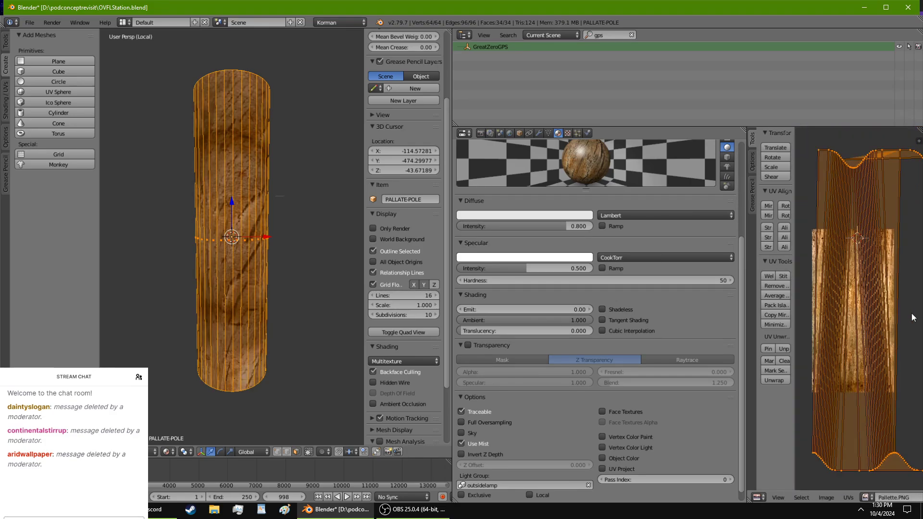
{"action": "key", "text": "x"}
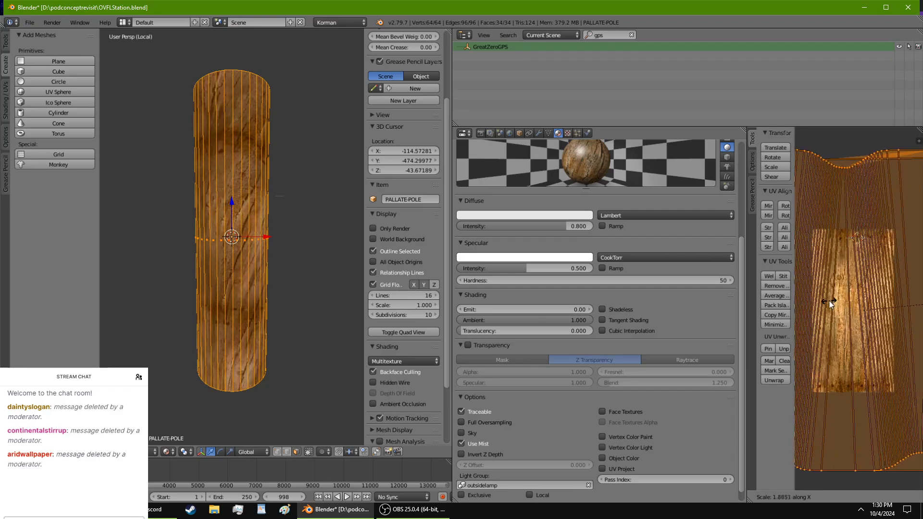
{"action": "right_click", "coordinate": [839, 301]}
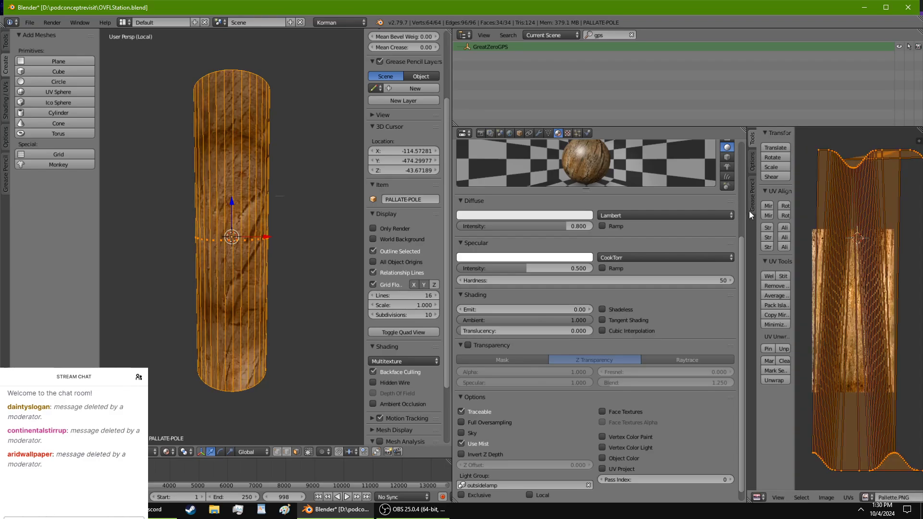
{"action": "left_click", "coordinate": [787, 205]}
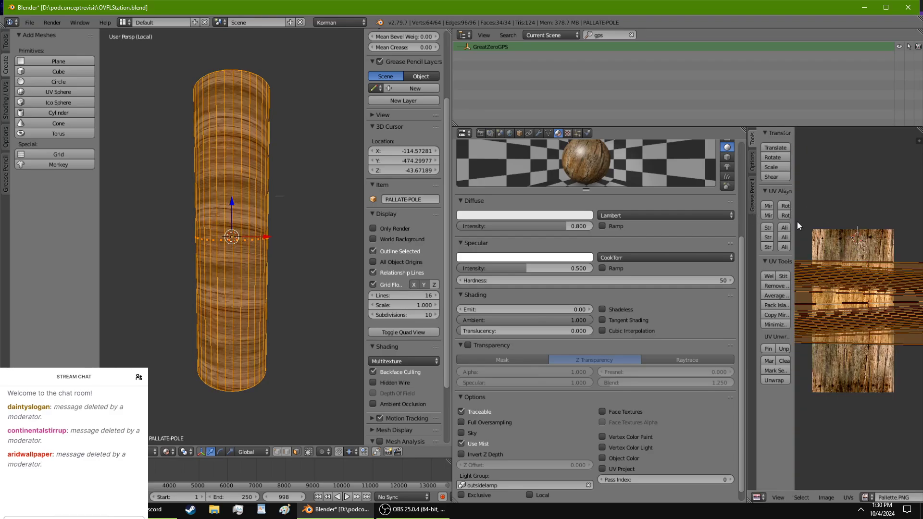
{"action": "left_click", "coordinate": [784, 216]}
{"action": "key", "text": "s"}
{"action": "key", "text": "x"}
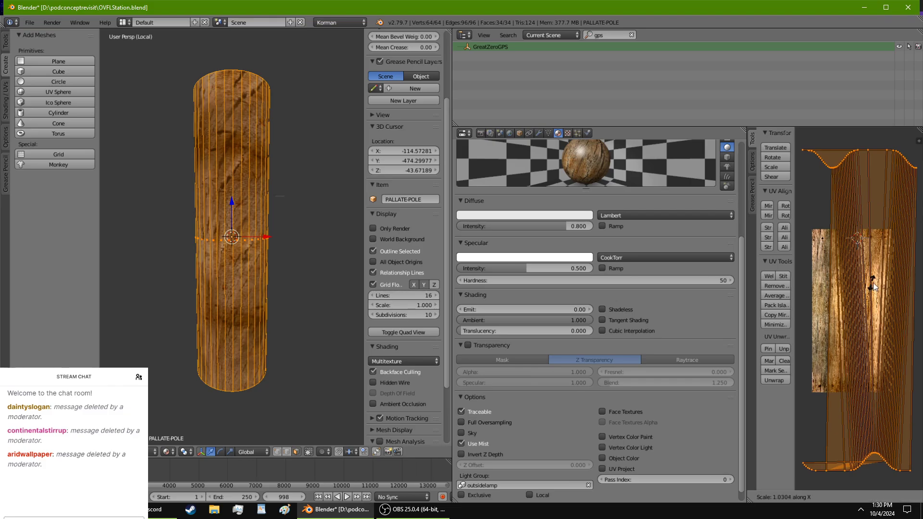
{"action": "right_click", "coordinate": [836, 256]}
Step: Make the PALLATE material shadeless and unwrap the pole's two end caps with Project from View (Bounds)
{"action": "middle_click_drag", "start_coordinate": [215, 262], "coordinate": [135, 263]}
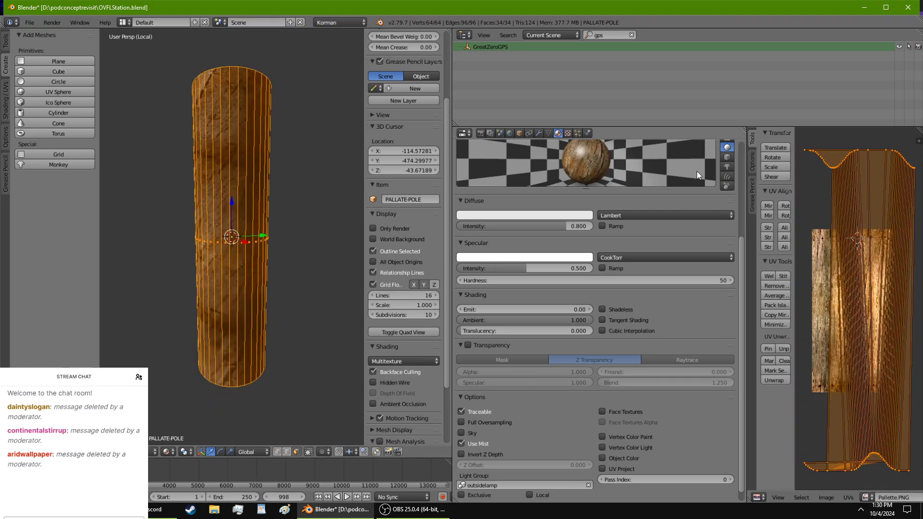
{"action": "left_click", "coordinate": [634, 310]}
{"action": "middle_click_drag", "start_coordinate": [346, 298], "coordinate": [263, 263]}
{"action": "right_click", "coordinate": [226, 124]}
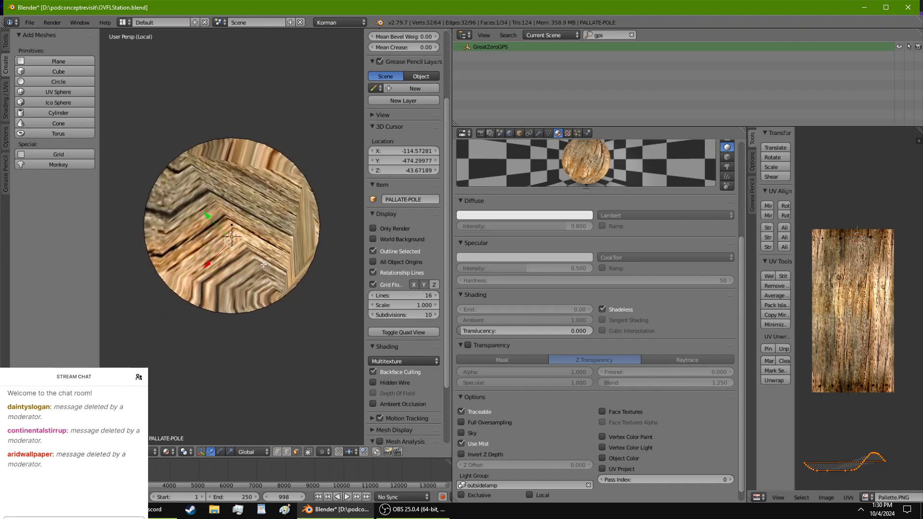
{"action": "right_click", "coordinate": [260, 248], "text": "shift"}
{"action": "key", "text": "u"}
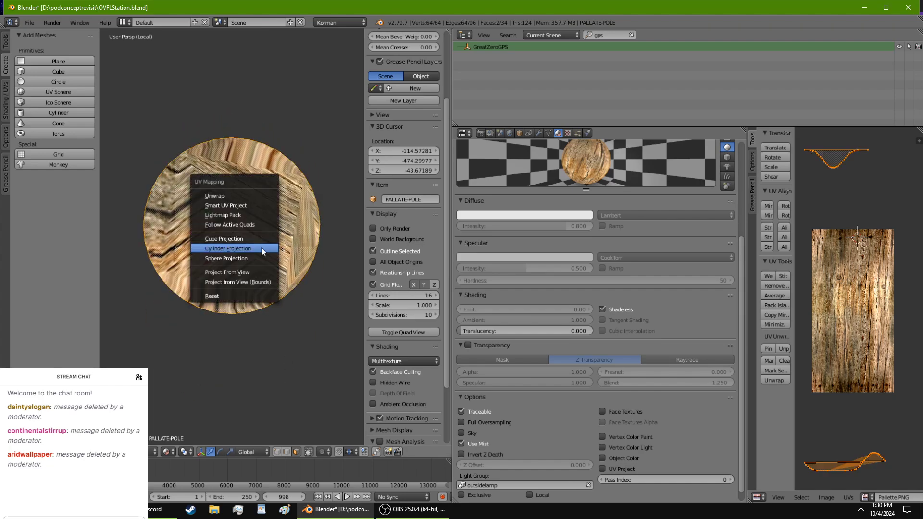
{"action": "left_click", "coordinate": [263, 290]}
{"action": "middle_click_drag", "start_coordinate": [263, 290], "coordinate": [253, 37]}
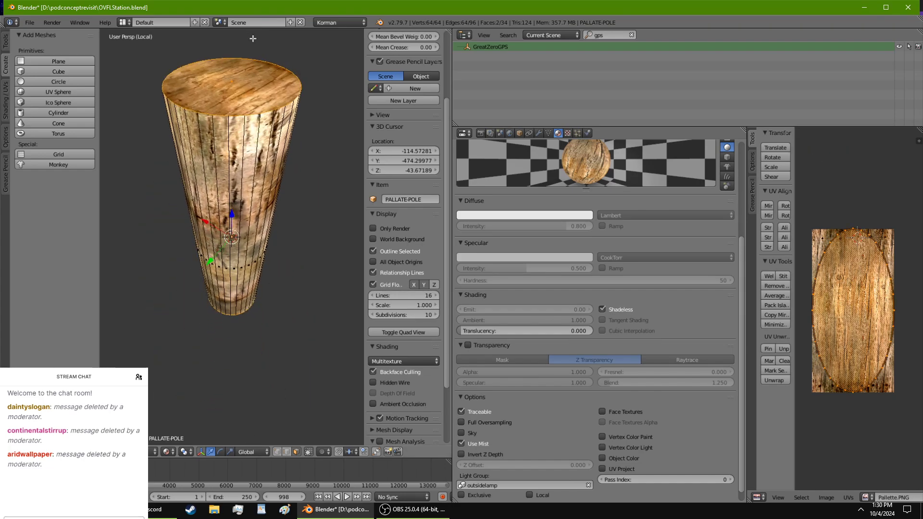
Step: Return to object mode, turn off Shadeless on the PALLATE material and shade the pole smooth
{"action": "key", "text": "Tab"}
{"action": "left_click", "coordinate": [612, 294]}
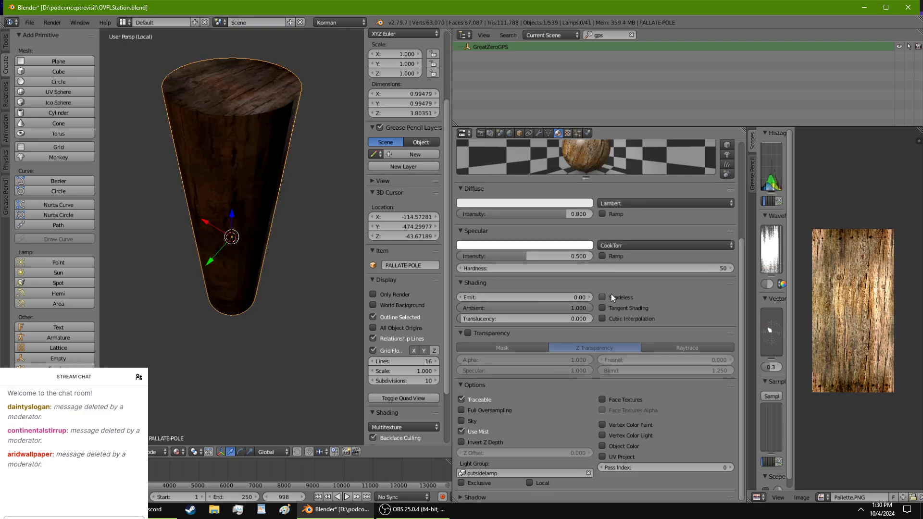
{"action": "left_click", "coordinate": [8, 43]}
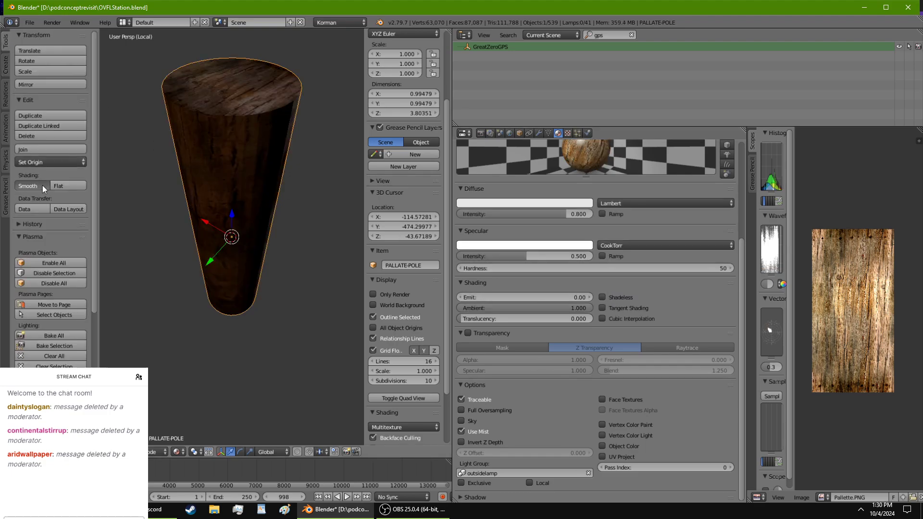
{"action": "middle_click_drag", "start_coordinate": [264, 202], "coordinate": [280, 177]}
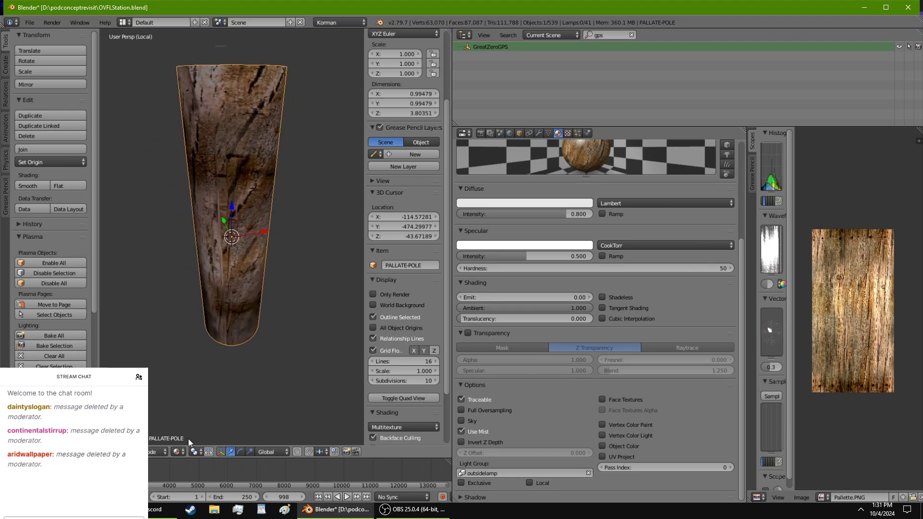
{"action": "left_click", "coordinate": [412, 509]}
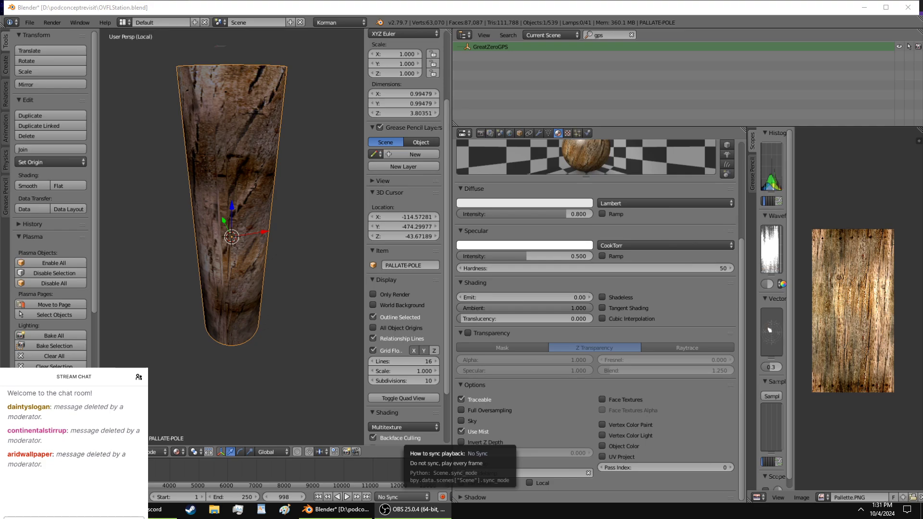
{"action": "left_click", "coordinate": [163, 509]}
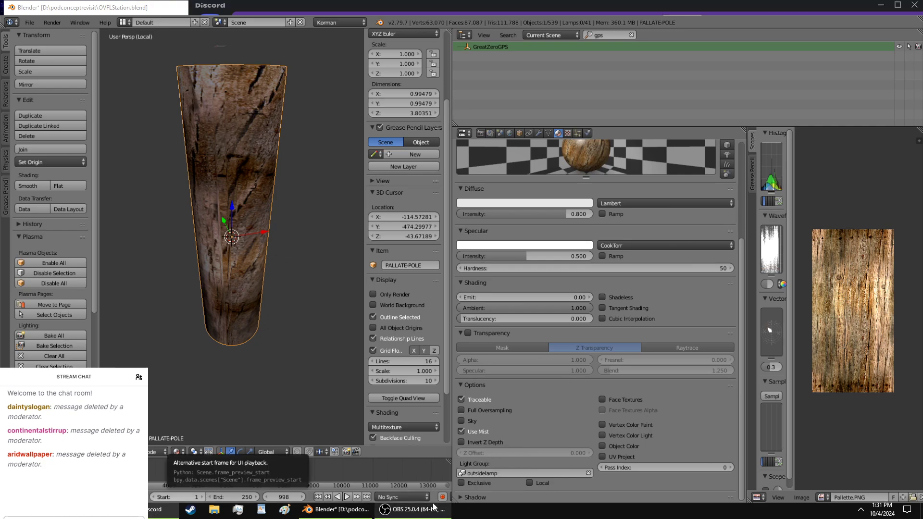
{"action": "left_click", "coordinate": [338, 509]}
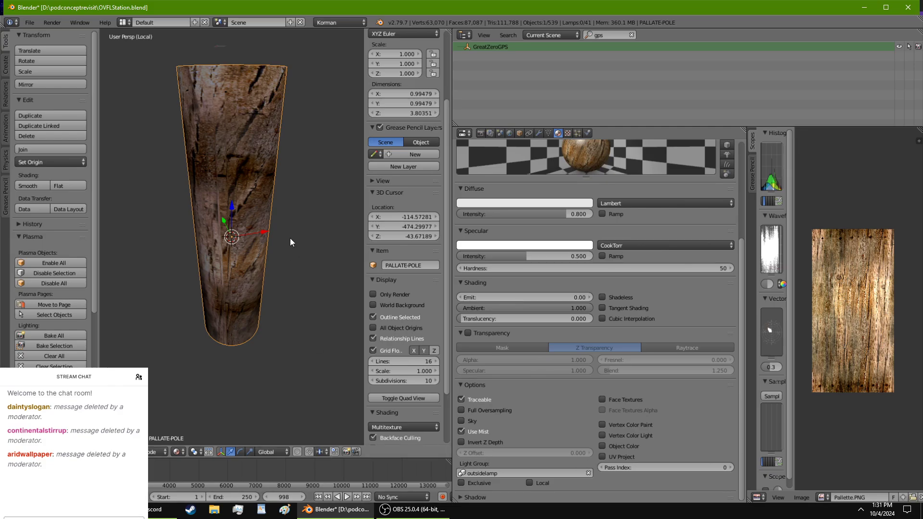
Step: Leave the pole's local view to bring back the full dock scene
{"action": "key", "text": "KP_Divide"}
{"action": "middle_click_drag", "start_coordinate": [272, 227], "coordinate": [317, 263]}
{"action": "middle_click_drag", "start_coordinate": [301, 46], "coordinate": [362, 219]}
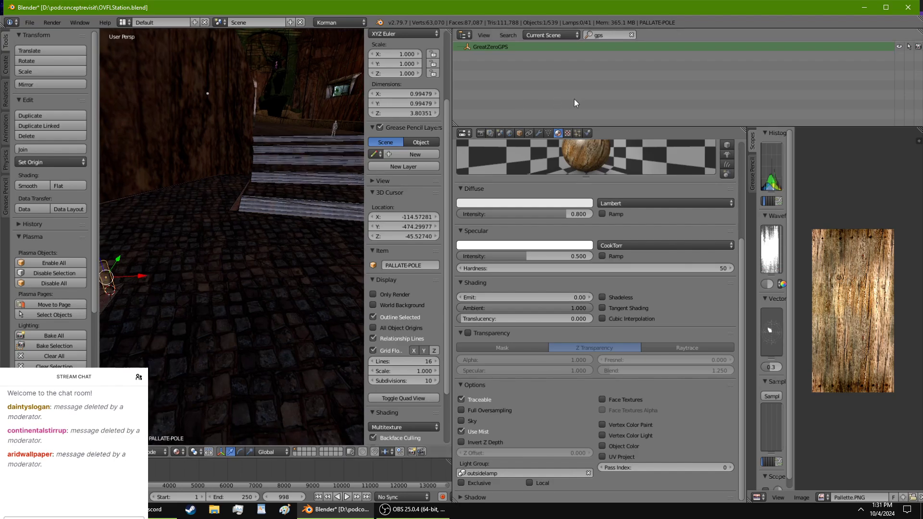
Step: Save over OVFLStation.blend and launch a test of the age for the uruDestiny game from the World settings
{"action": "left_click", "coordinate": [587, 133]}
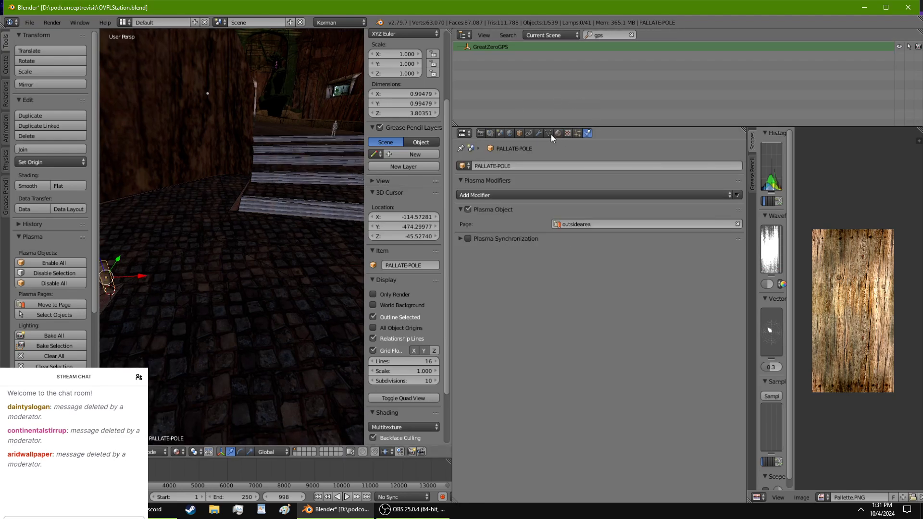
{"action": "left_click", "coordinate": [510, 133]}
{"action": "key", "text": "ctrl+s"}
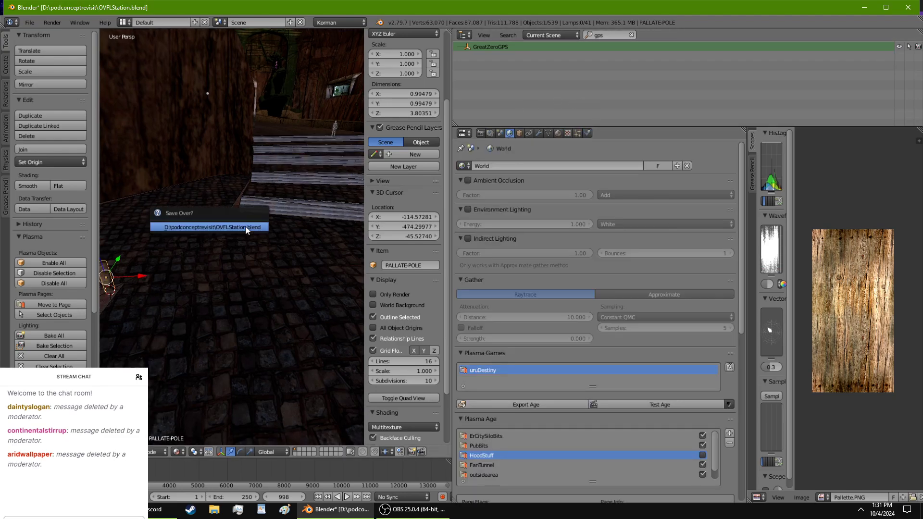
{"action": "left_click", "coordinate": [245, 226]}
{"action": "left_click", "coordinate": [691, 406]}
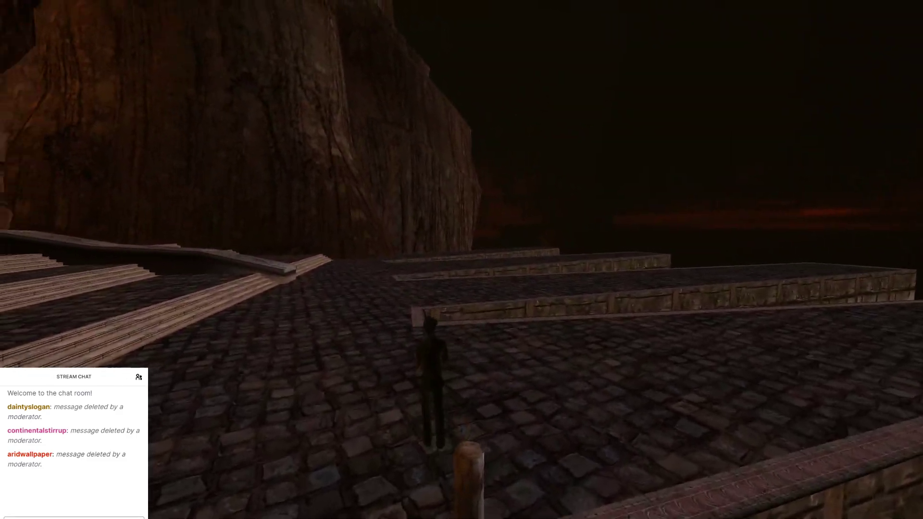
Step: Walk around the dock landing in the test age and examine the pole, piers, steps and surrounding cliffs
{"action": "key", "text": "w"}
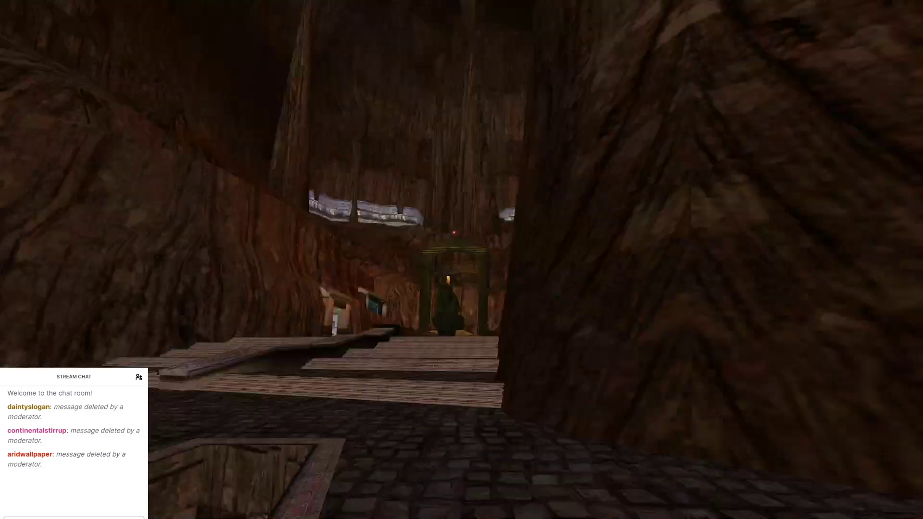
{"action": "key", "text": "w"}
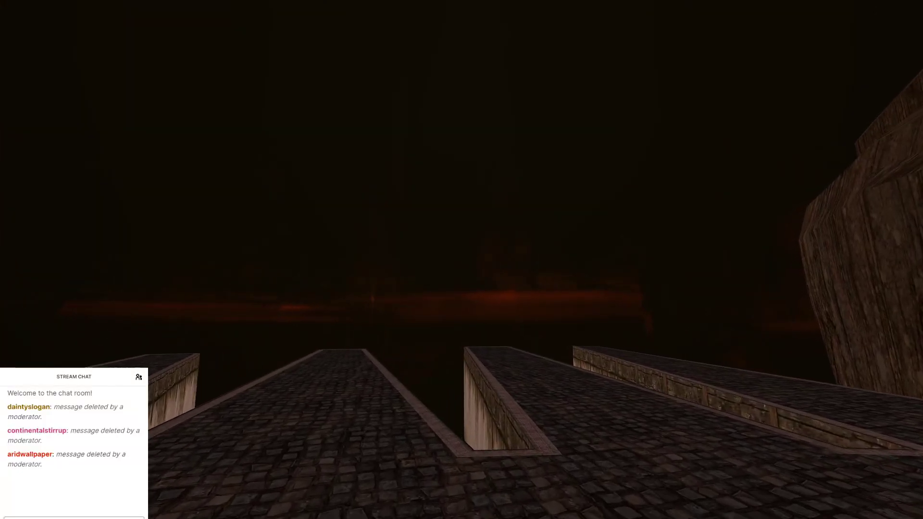
{"action": "left_click_drag", "start_coordinate": [349, 248], "coordinate": [239, 224]}
{"action": "left_click_drag", "start_coordinate": [544, 235], "coordinate": [856, 120]}
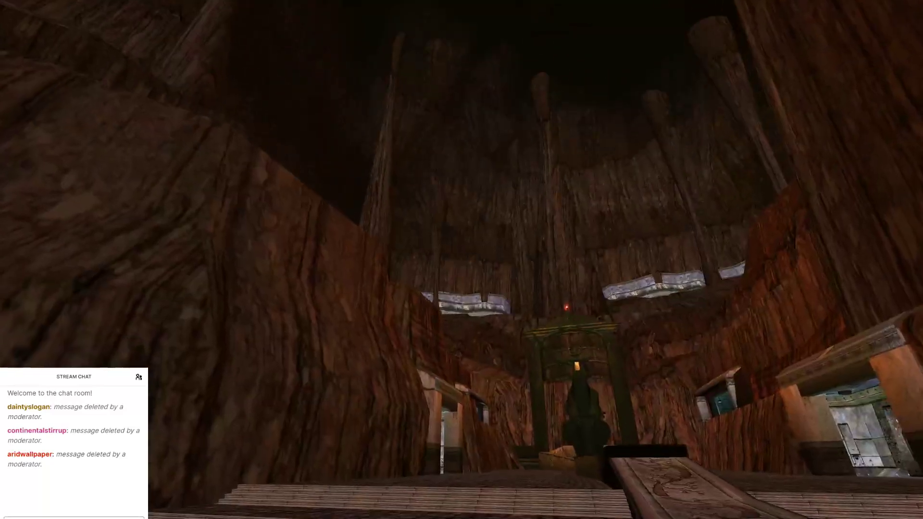
{"action": "key", "text": "w"}
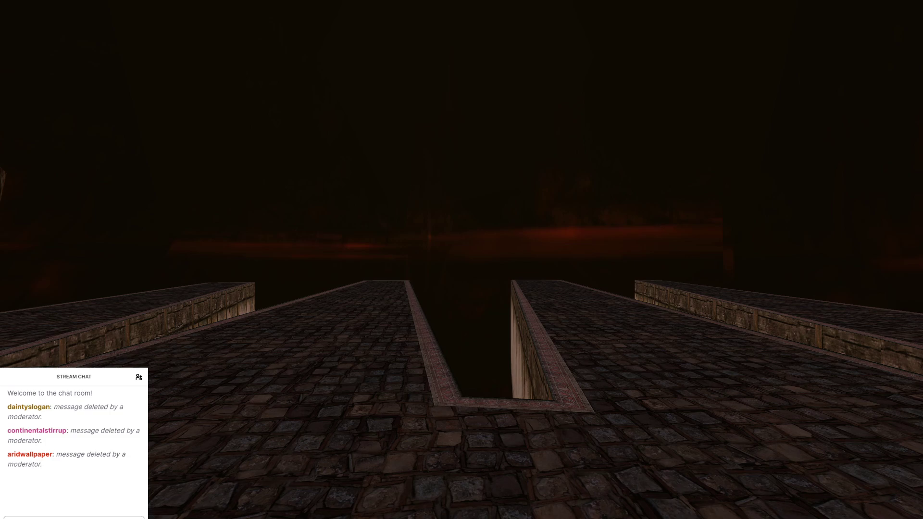
{"action": "left_click", "coordinate": [455, 400]}
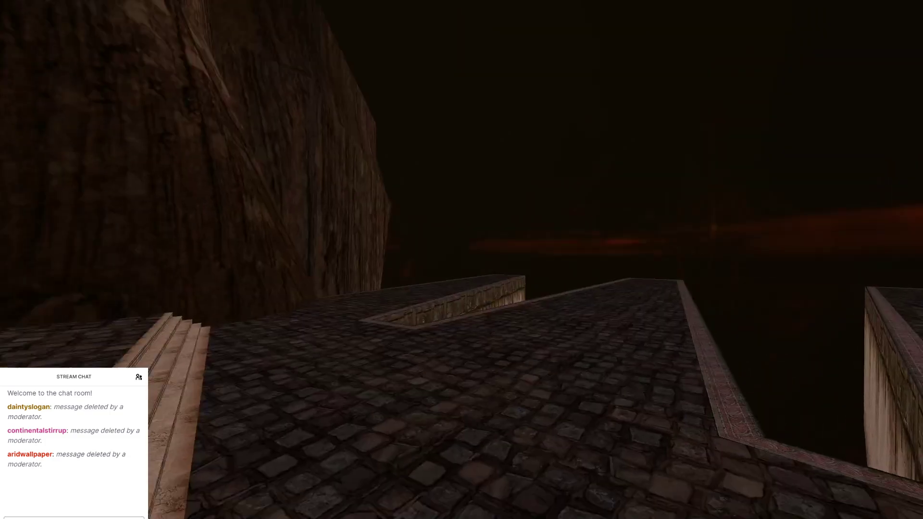